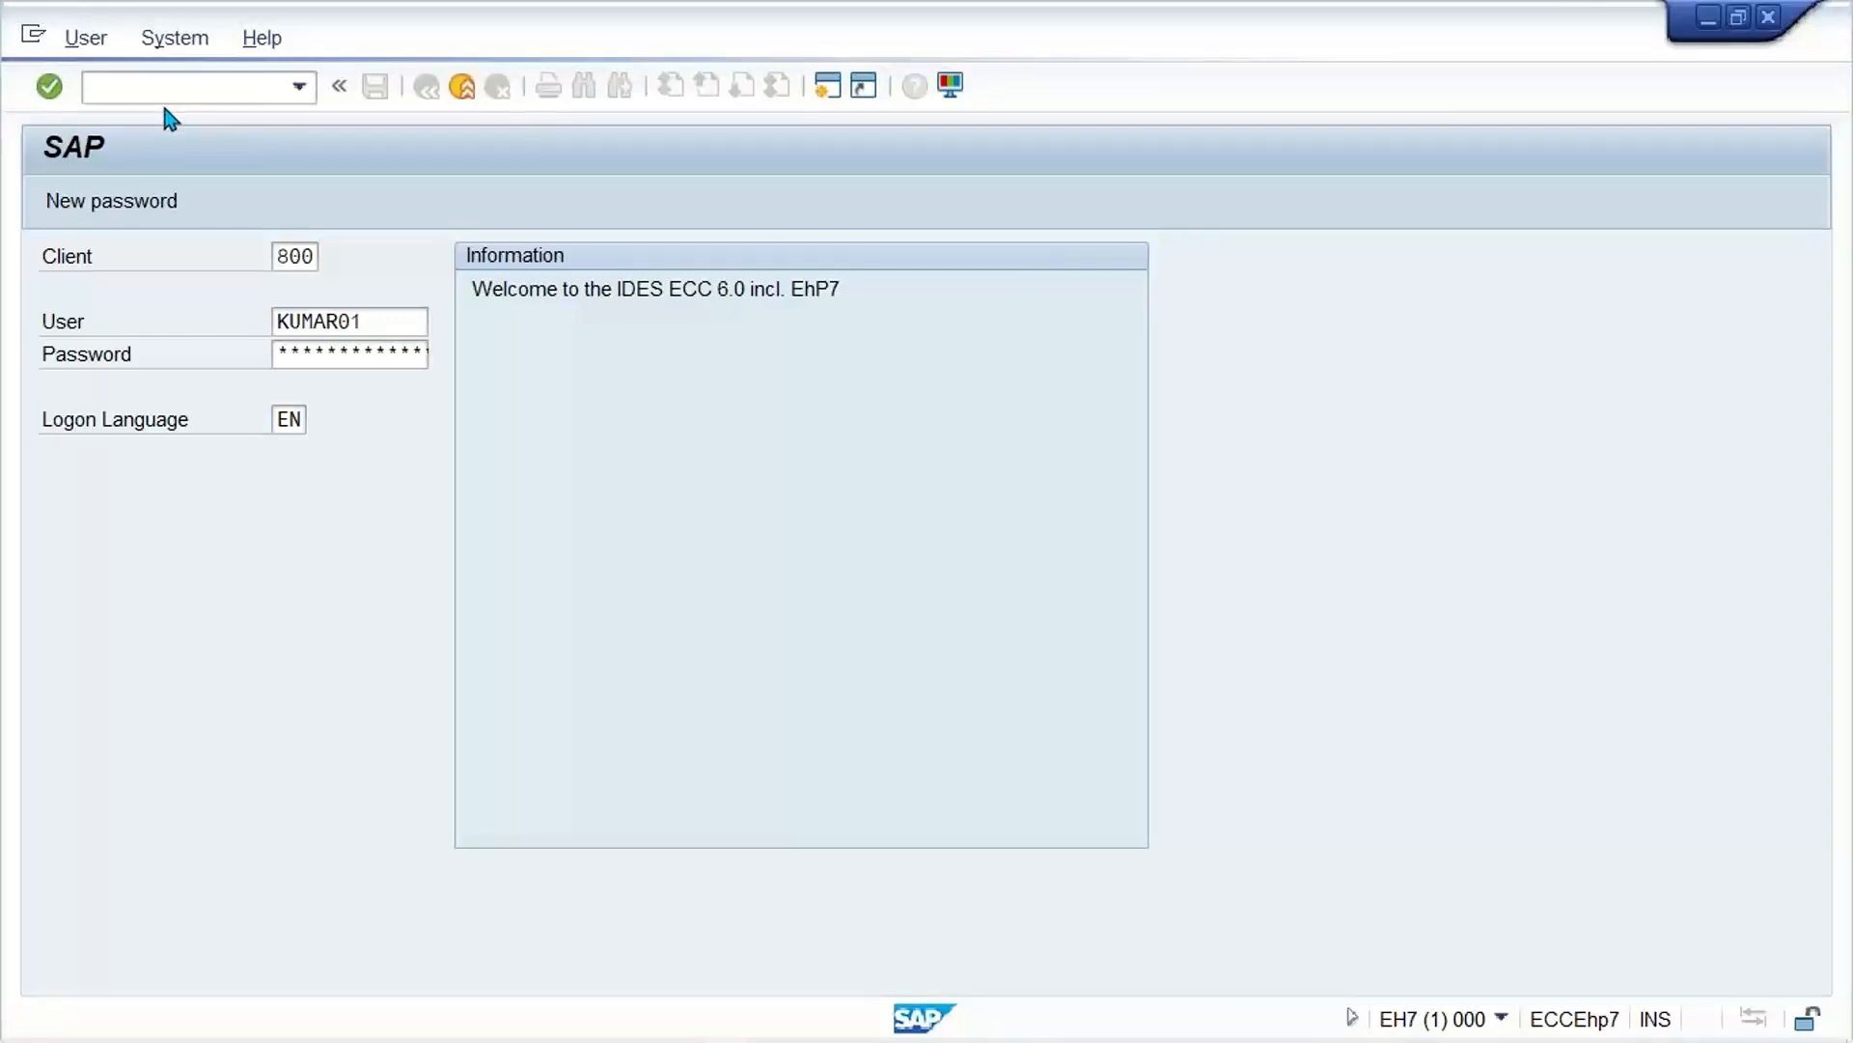
Step: Log on to client 800 and open the view that assigns countries to tax calculation procedures
key("Return")
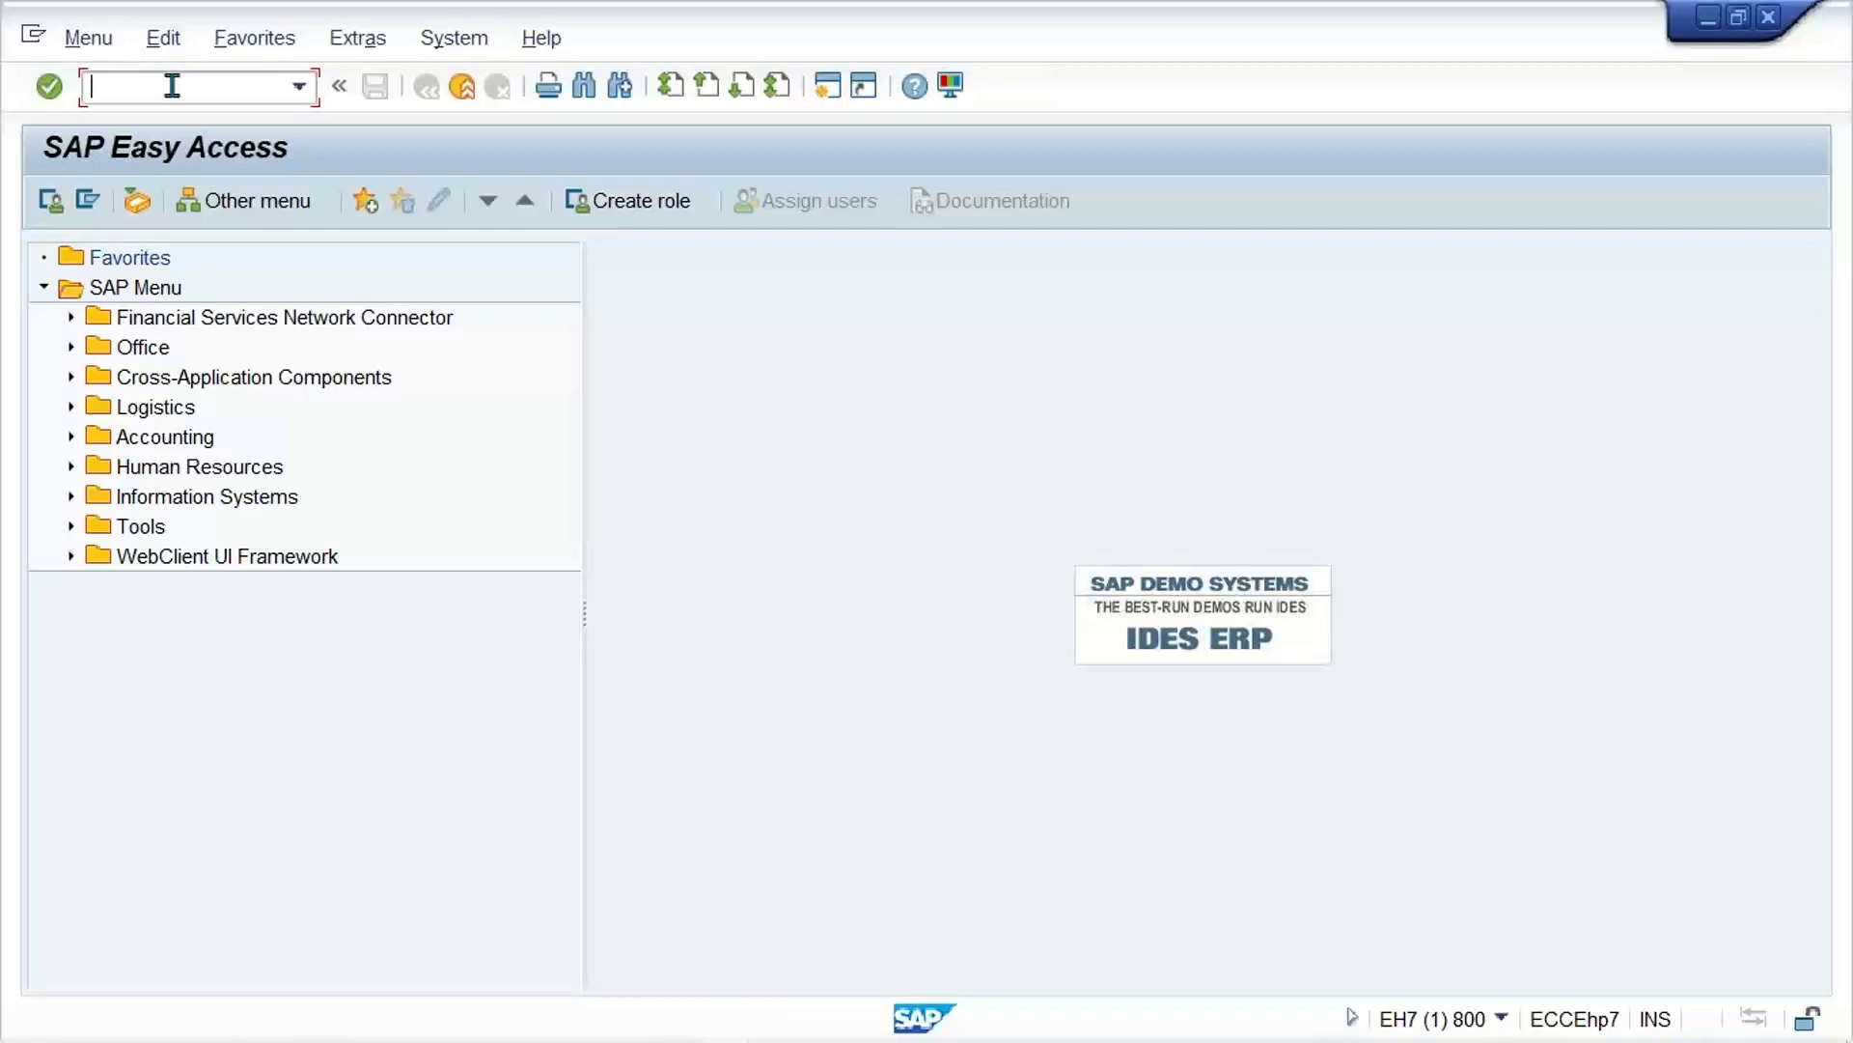
type("OBBO")
key("Return")
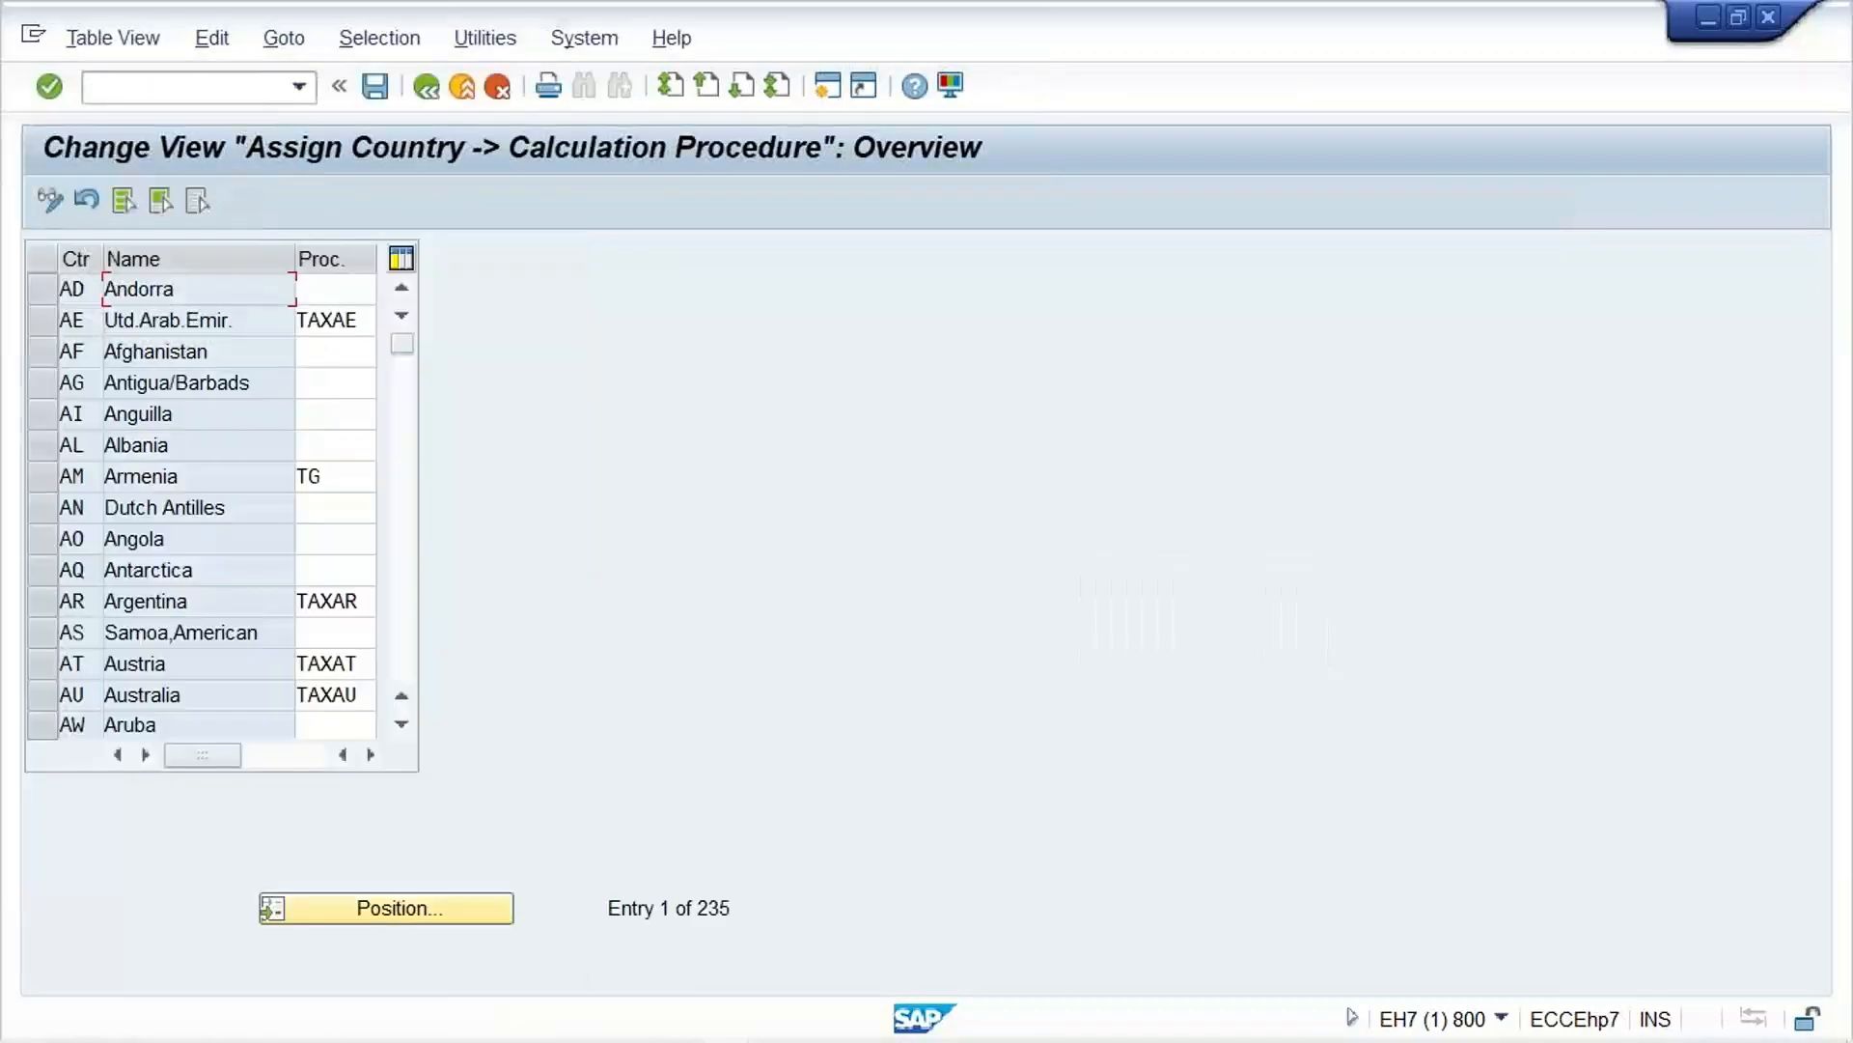
Step: Assign calculation procedure TM33 to India (IN) and save it in the TATA MOTOR customizing request
left_click(354, 901)
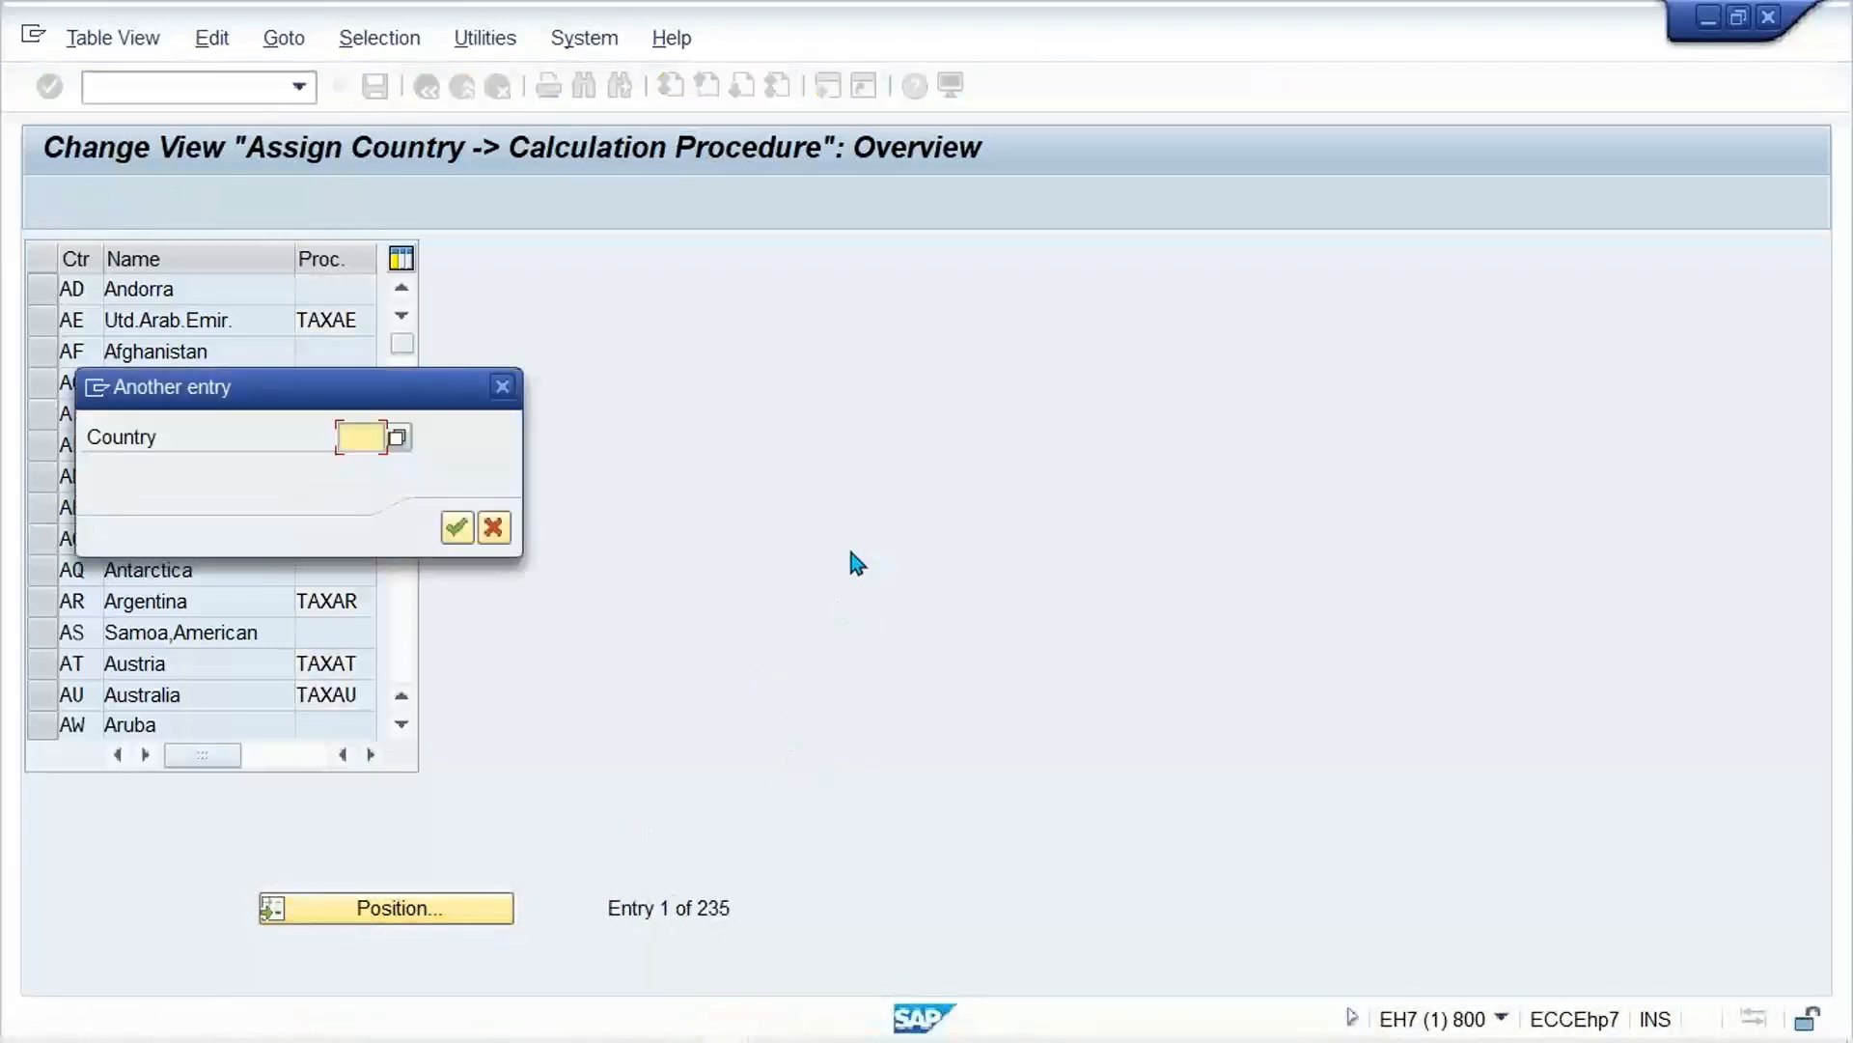
type("IN")
key("Return")
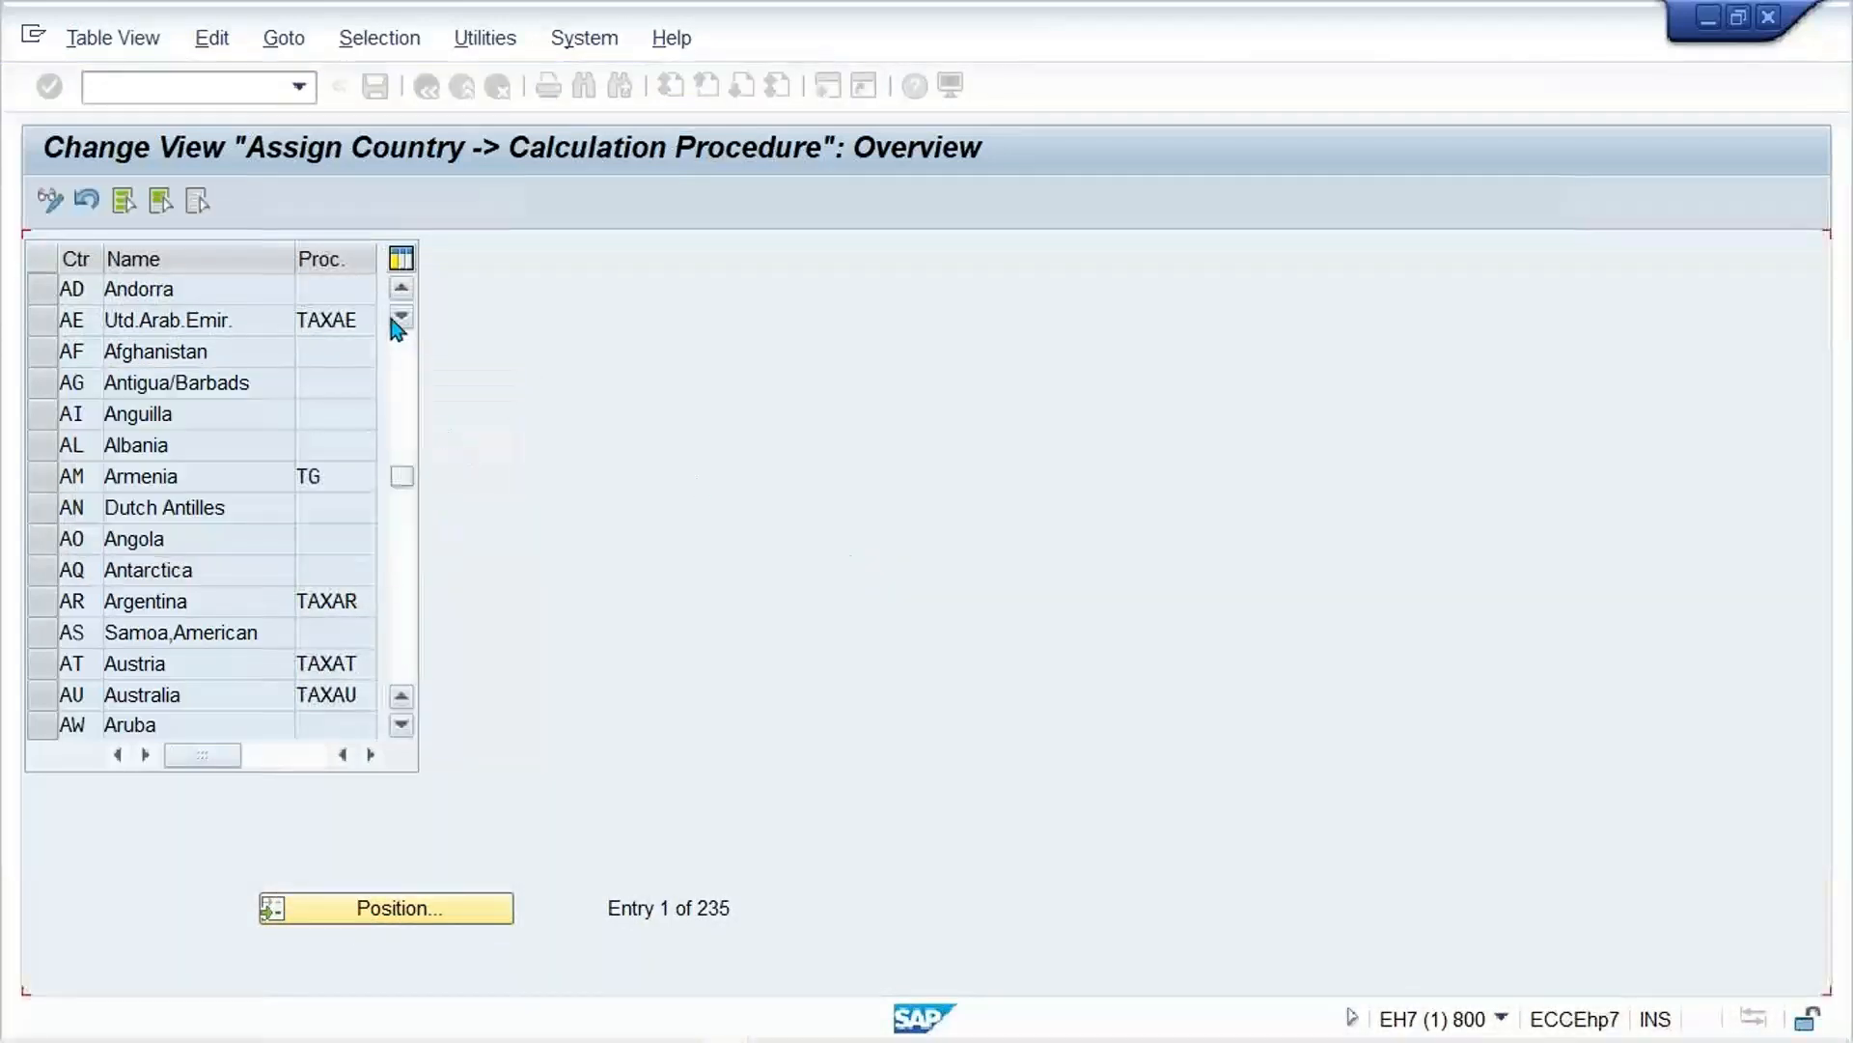
key("BackSpace")
key("BackSpace")
key("BackSpace")
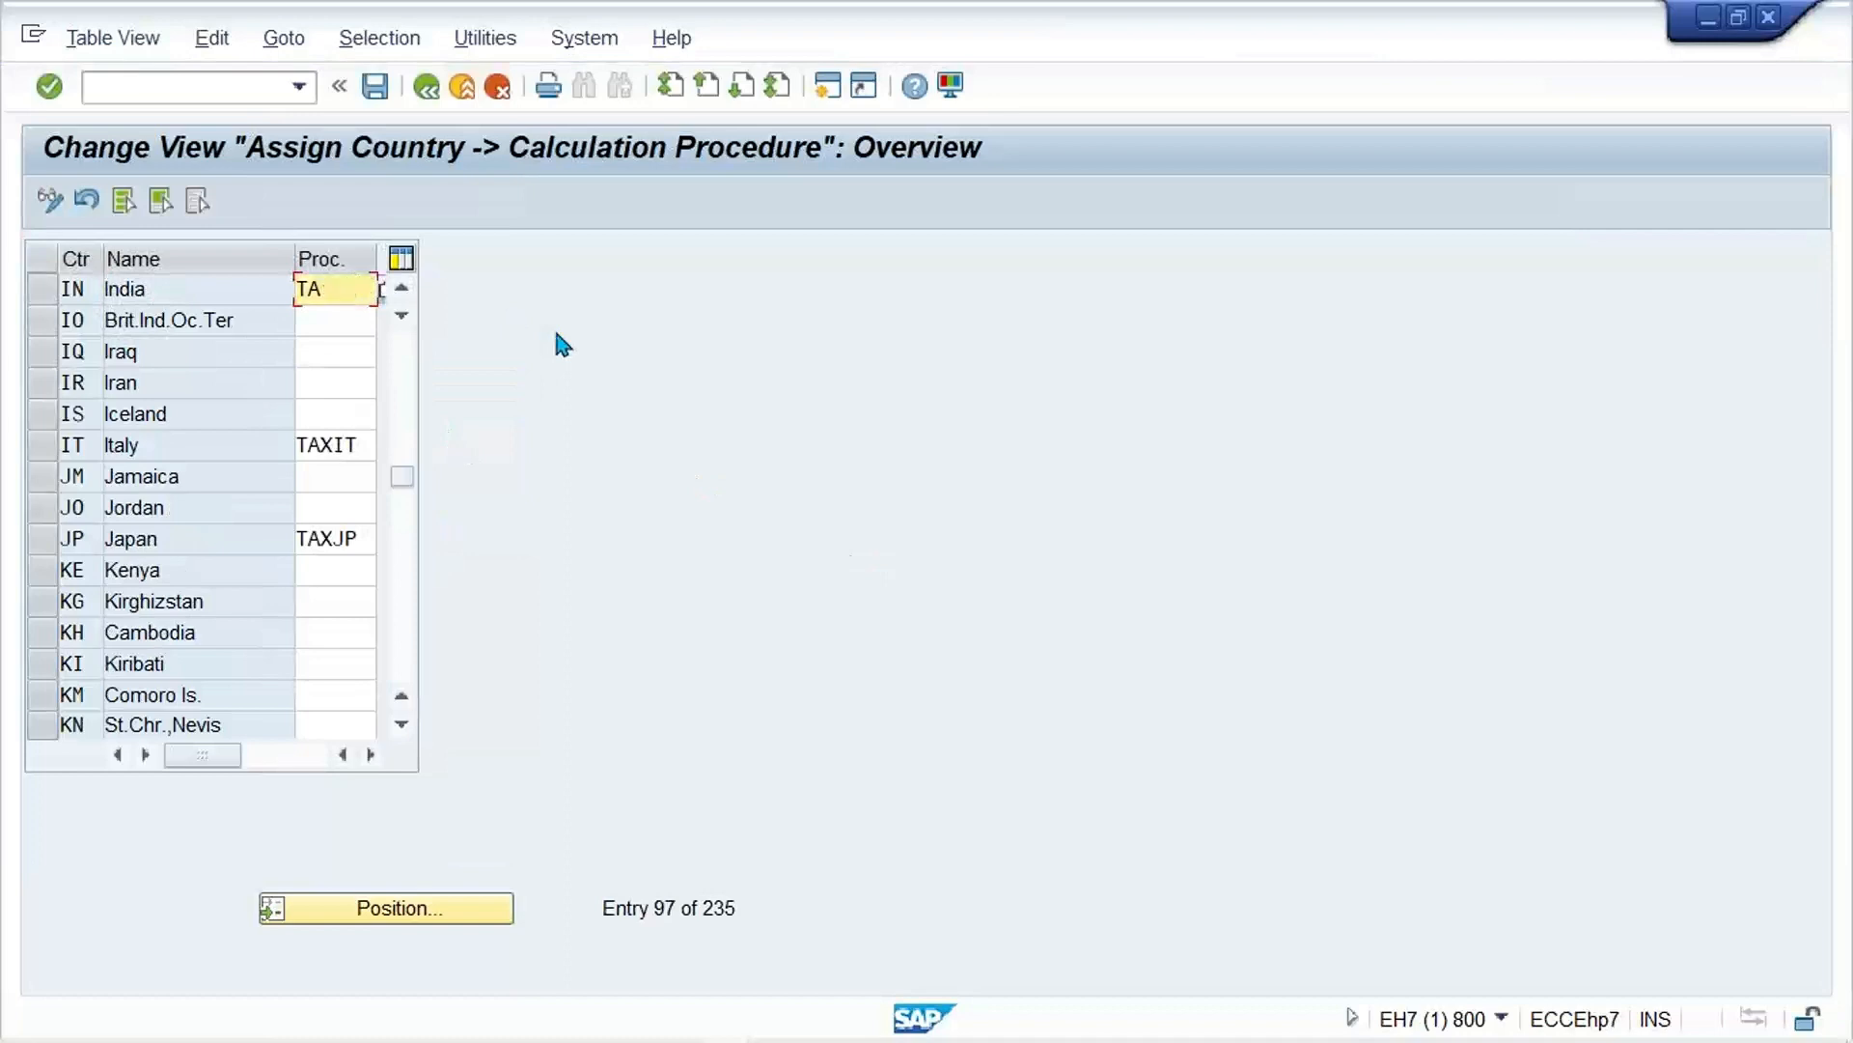
key("BackSpace")
key("BackSpace")
key("Down")
key("Return")
key("Return")
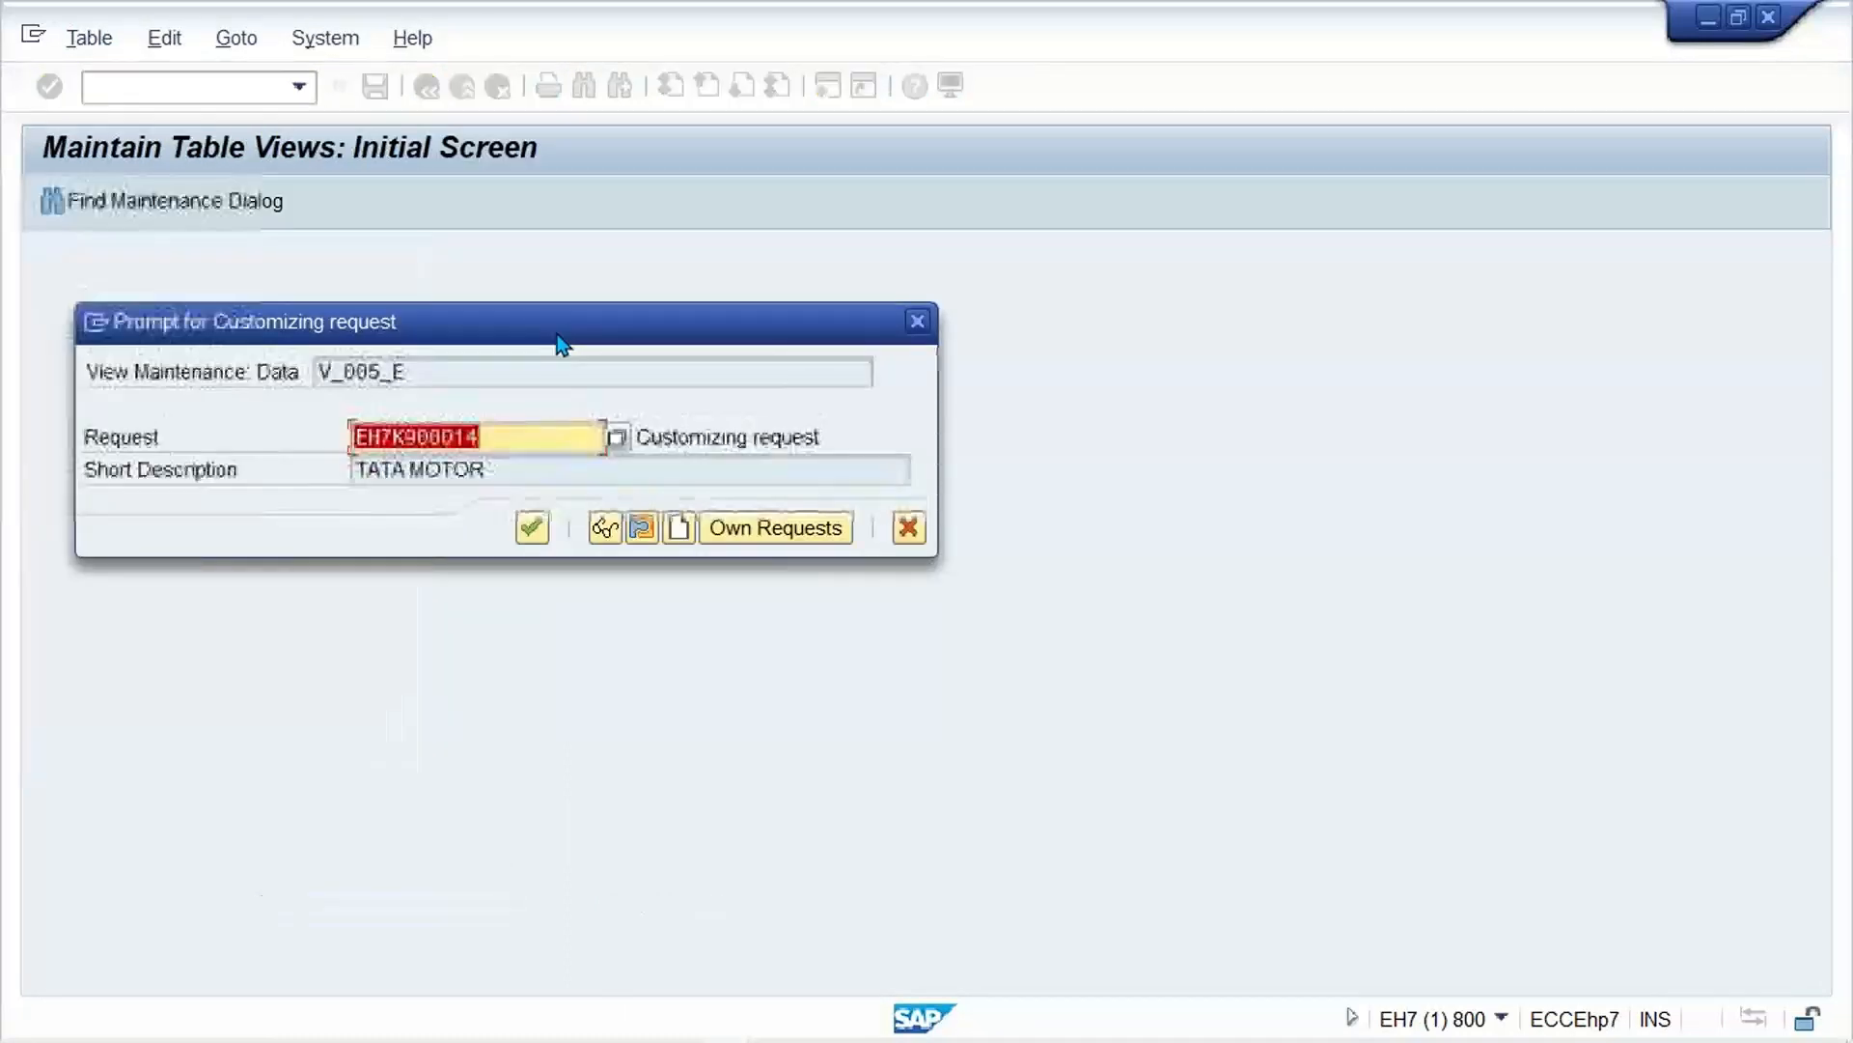
key("Return")
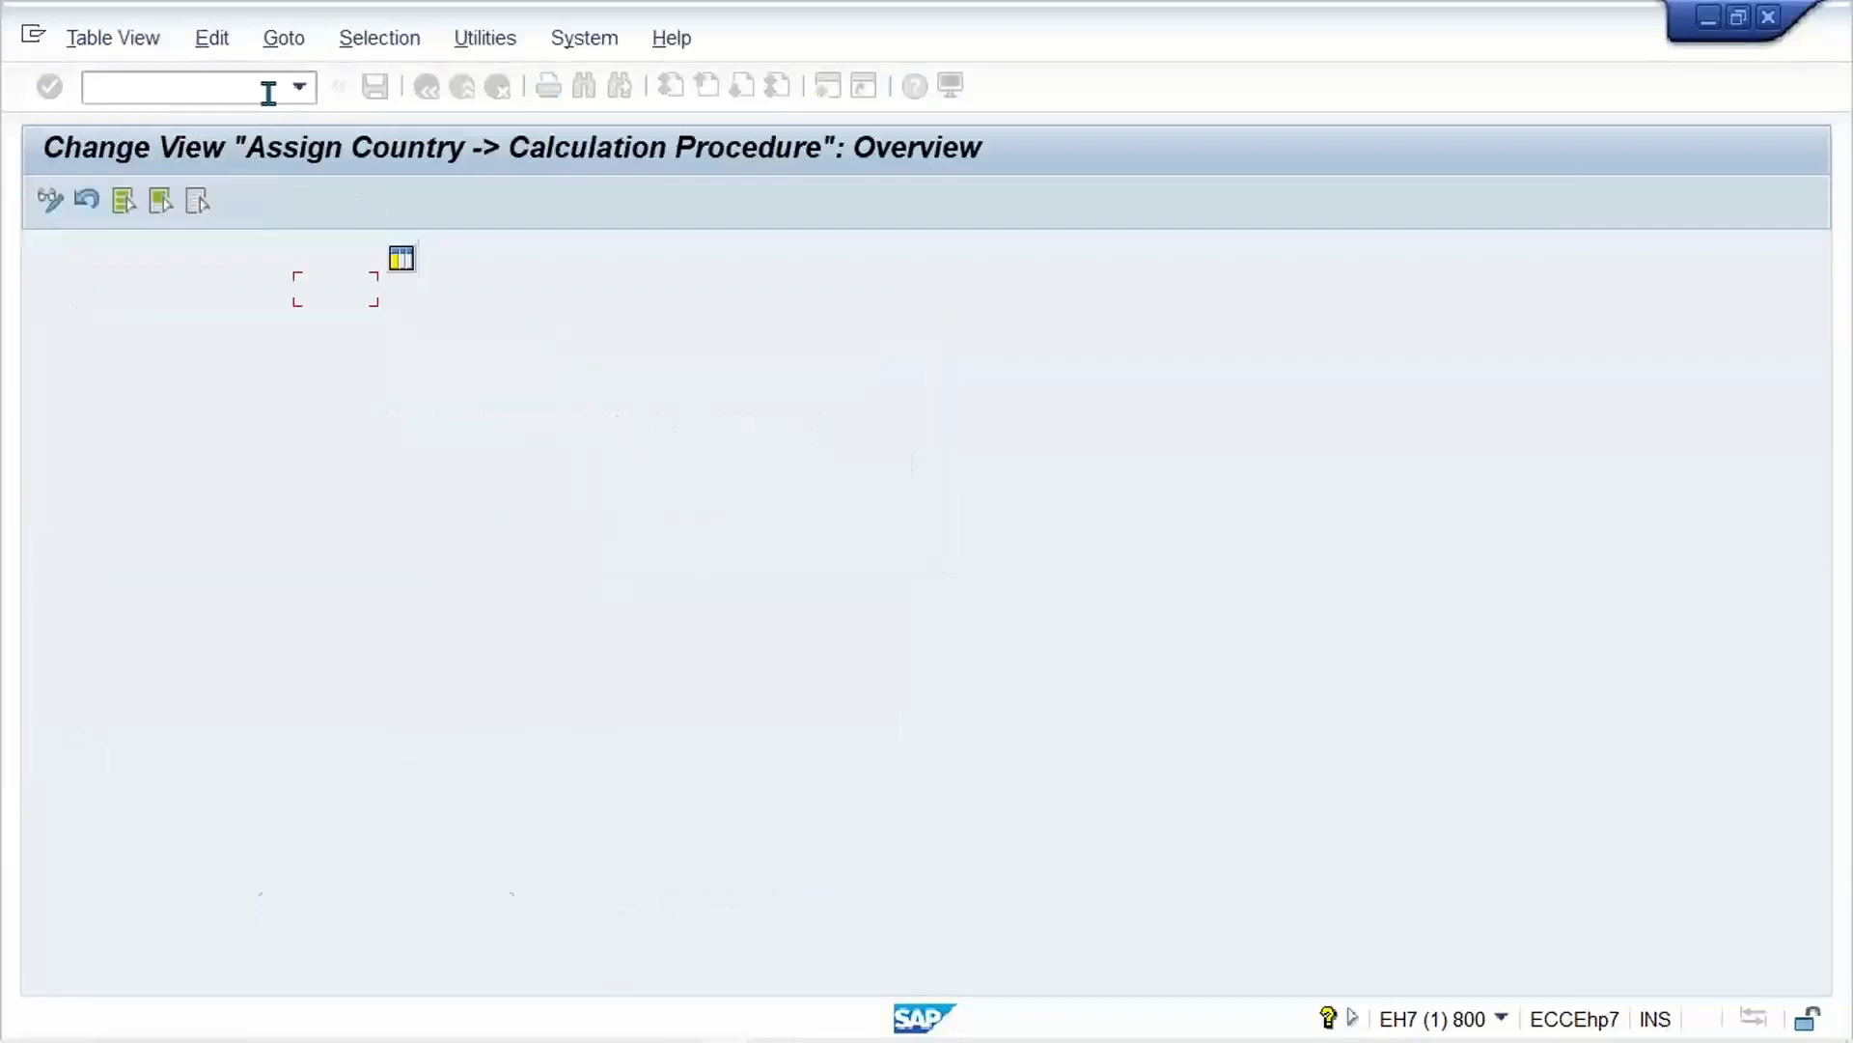
Step: Start transaction FTXP to maintain tax codes for country IN
type("/N")
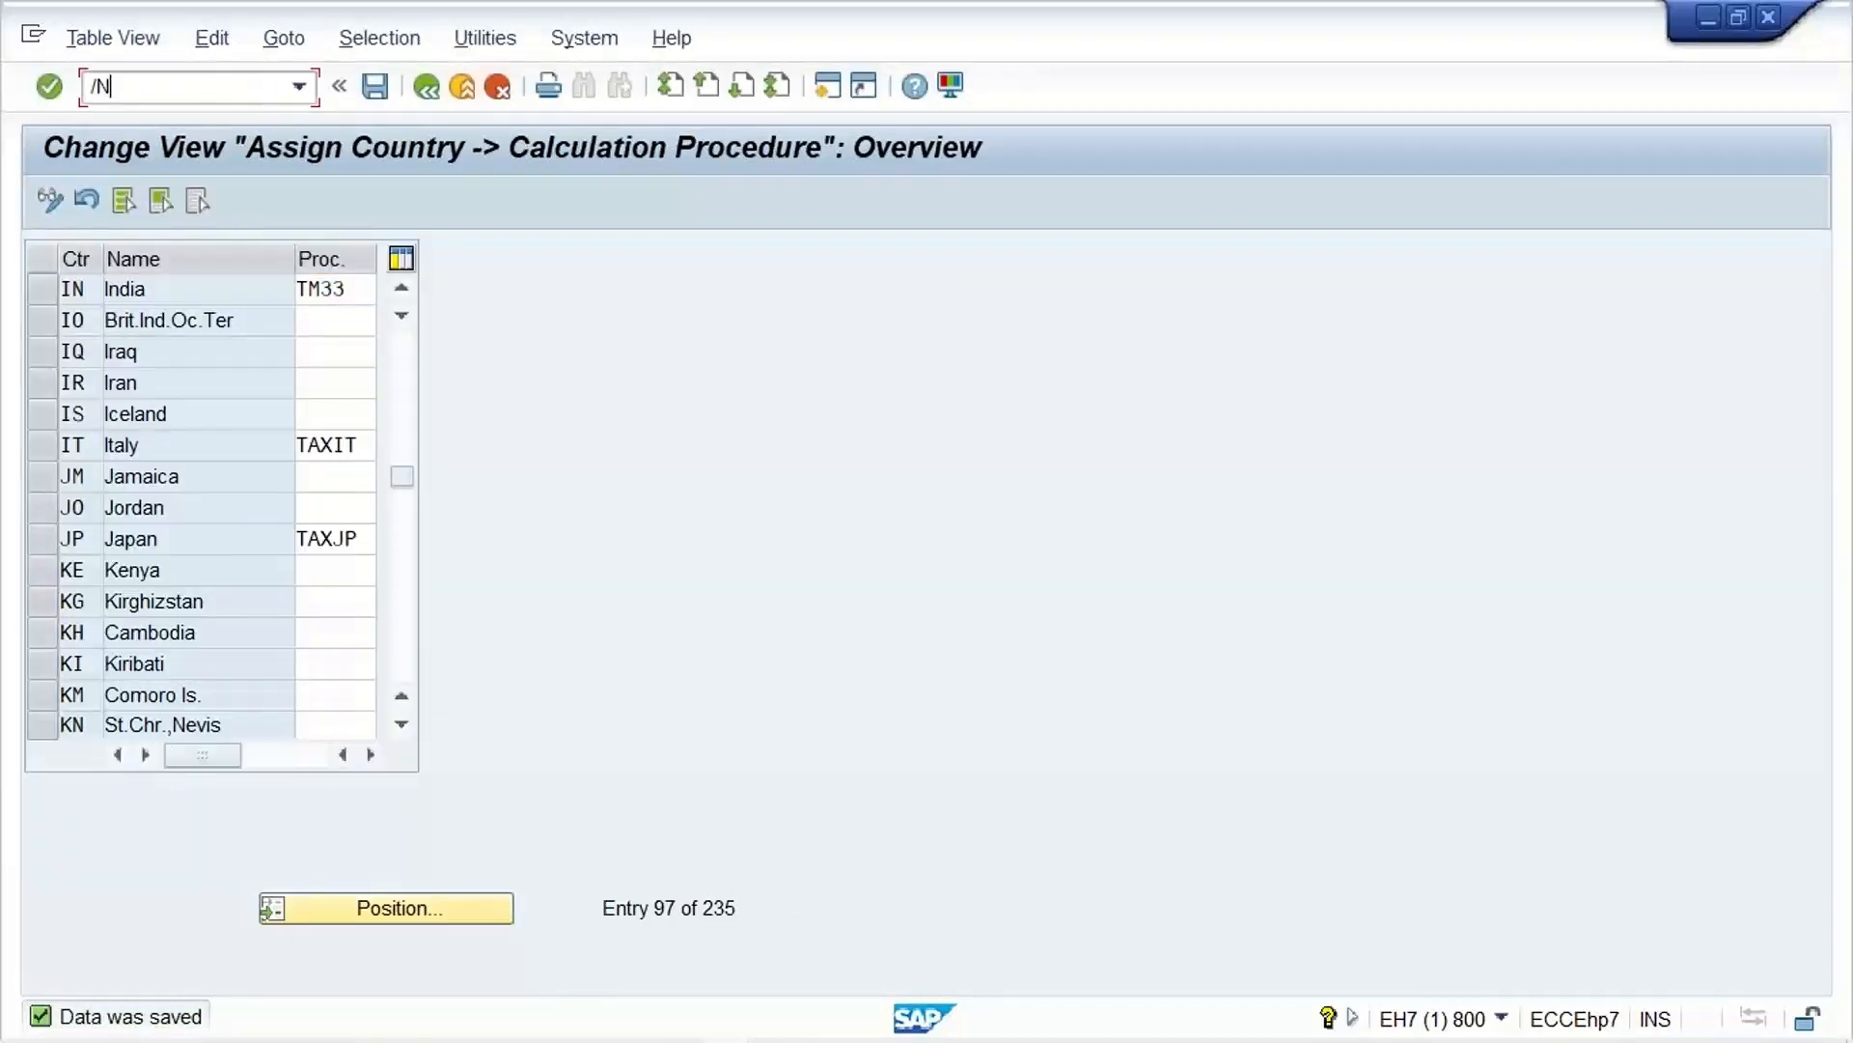
type("FTXP")
key("Return")
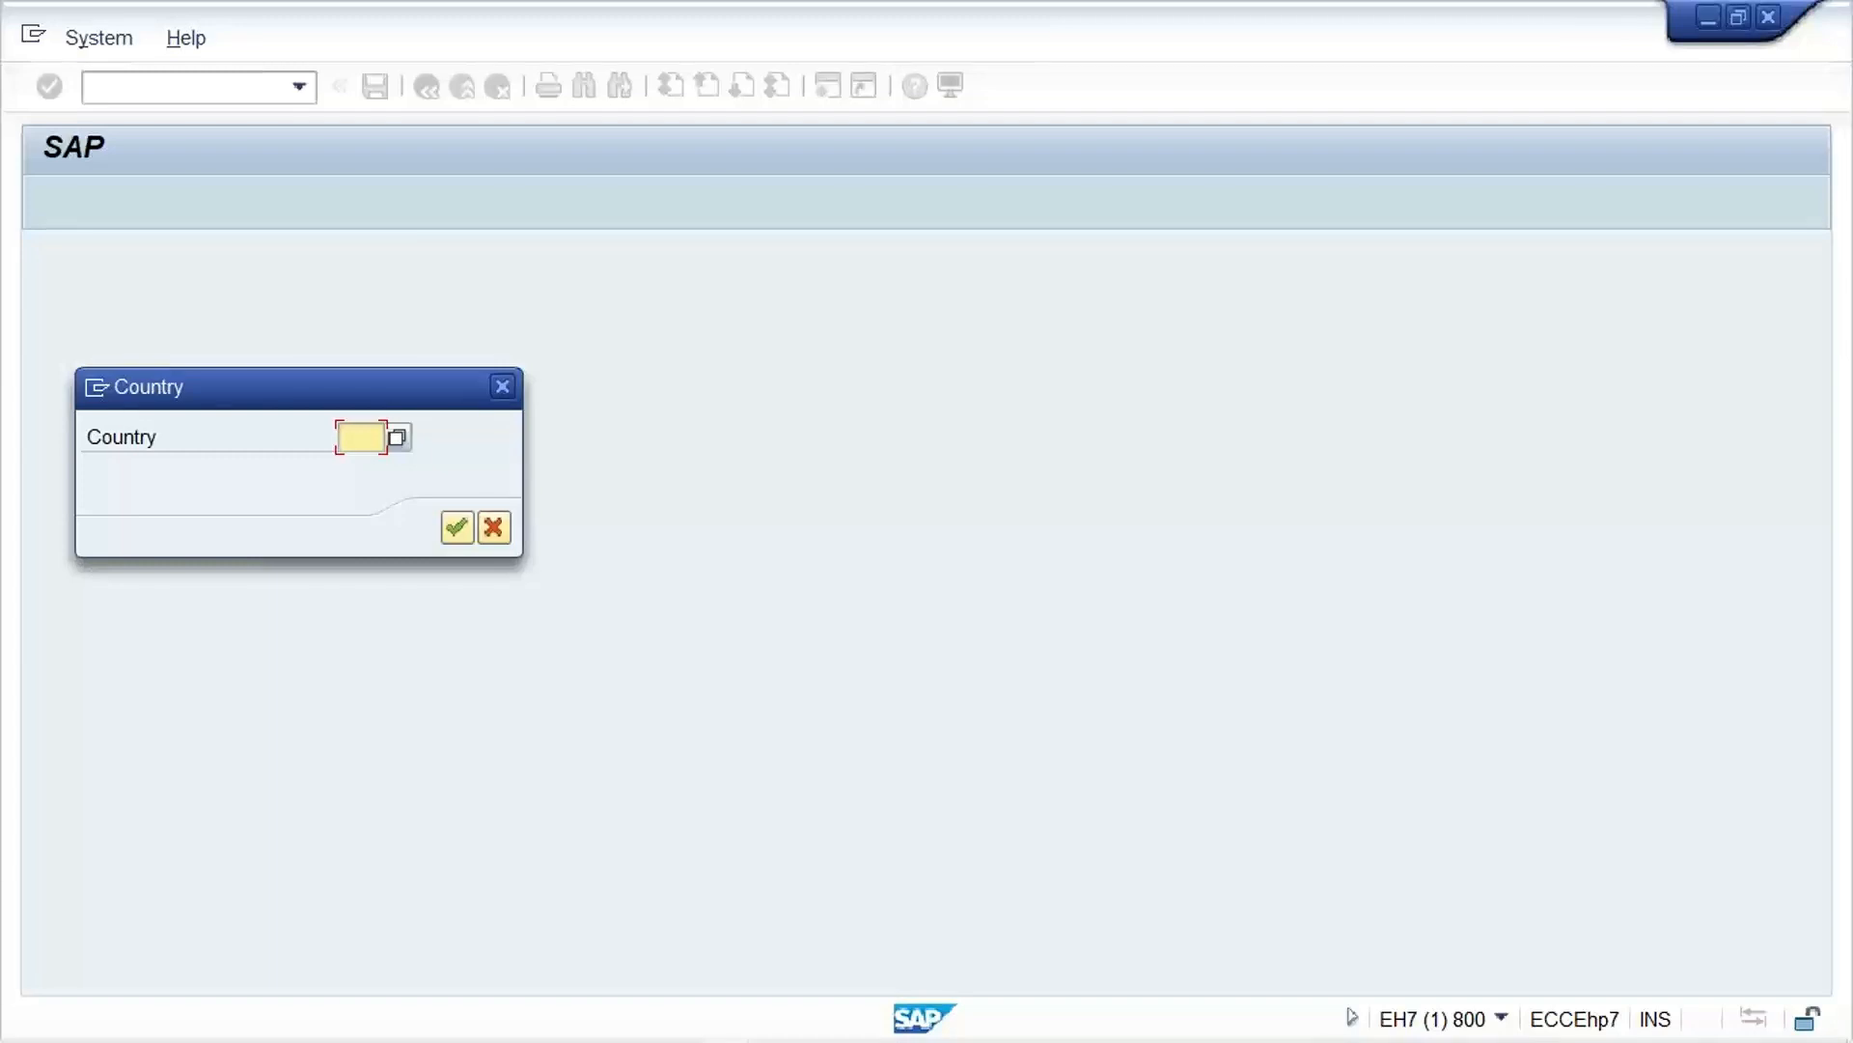
type("IN")
key("Return")
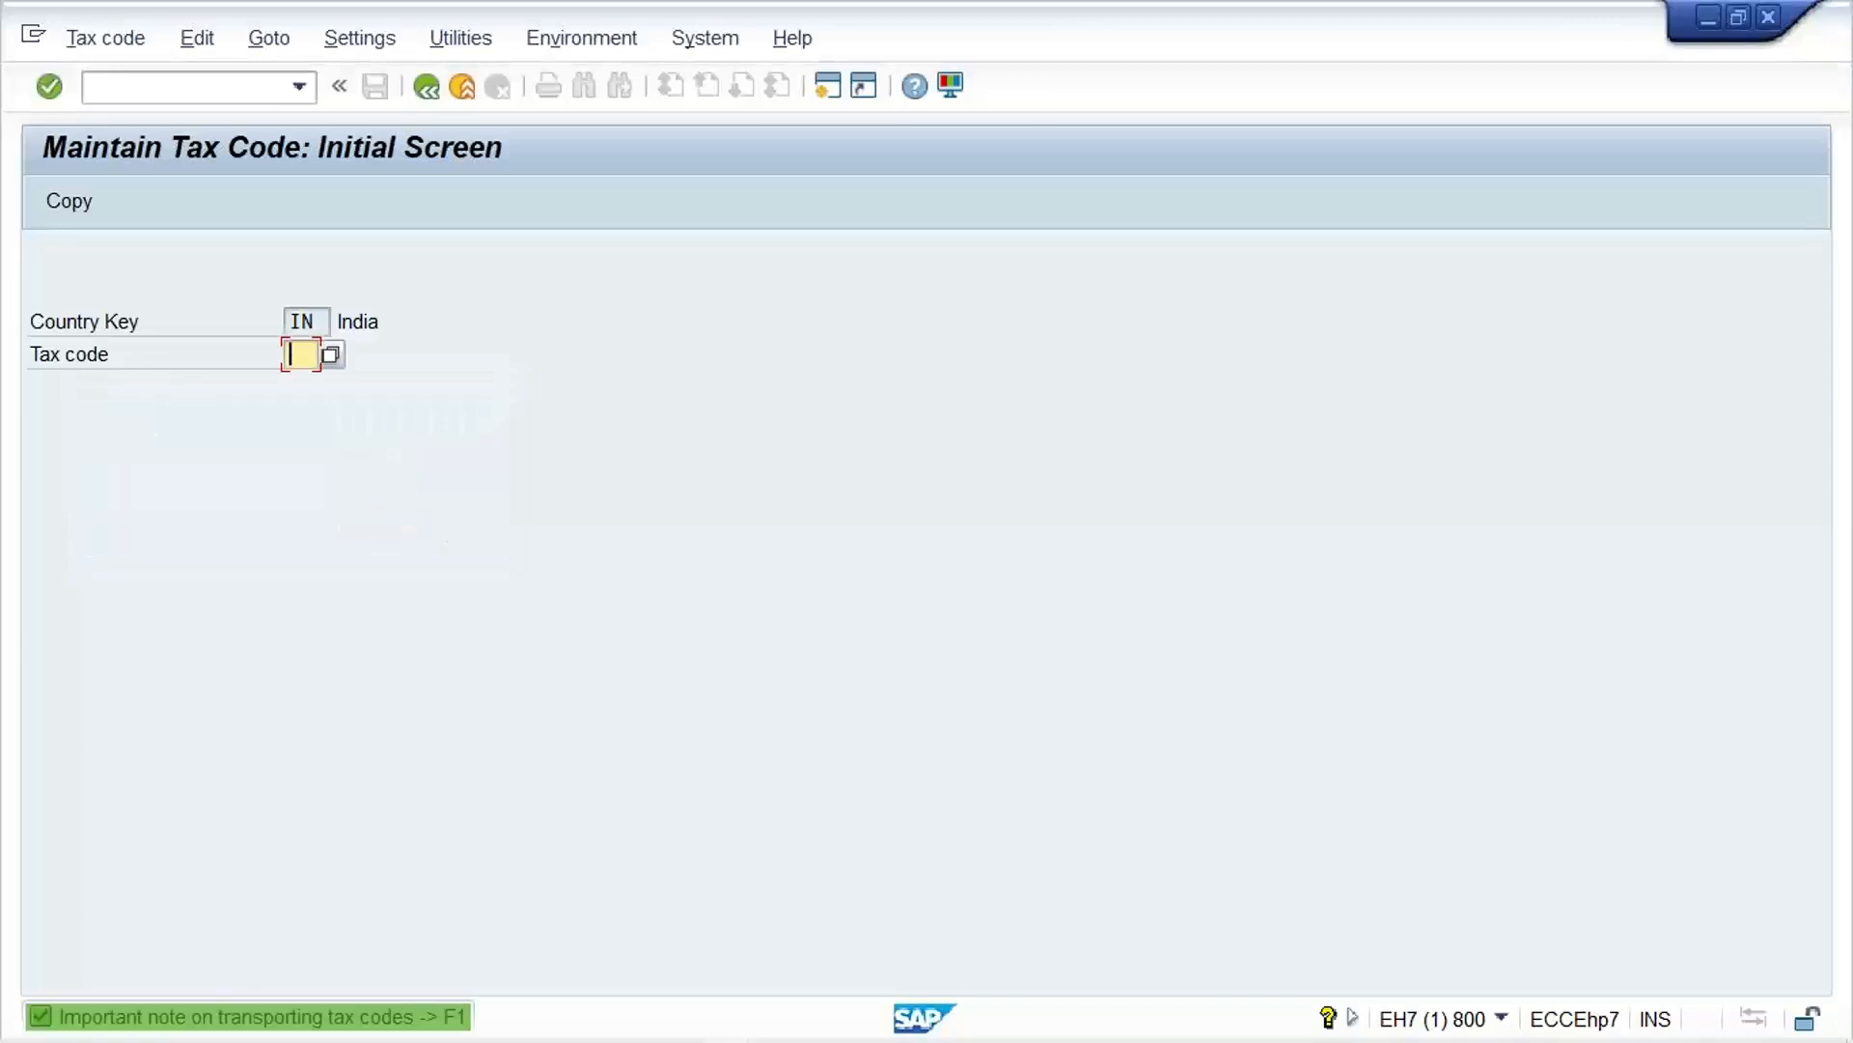
Step: Open the tax rates of code A1, make the status bar show the transaction code, and return to the initial screen
type("A1")
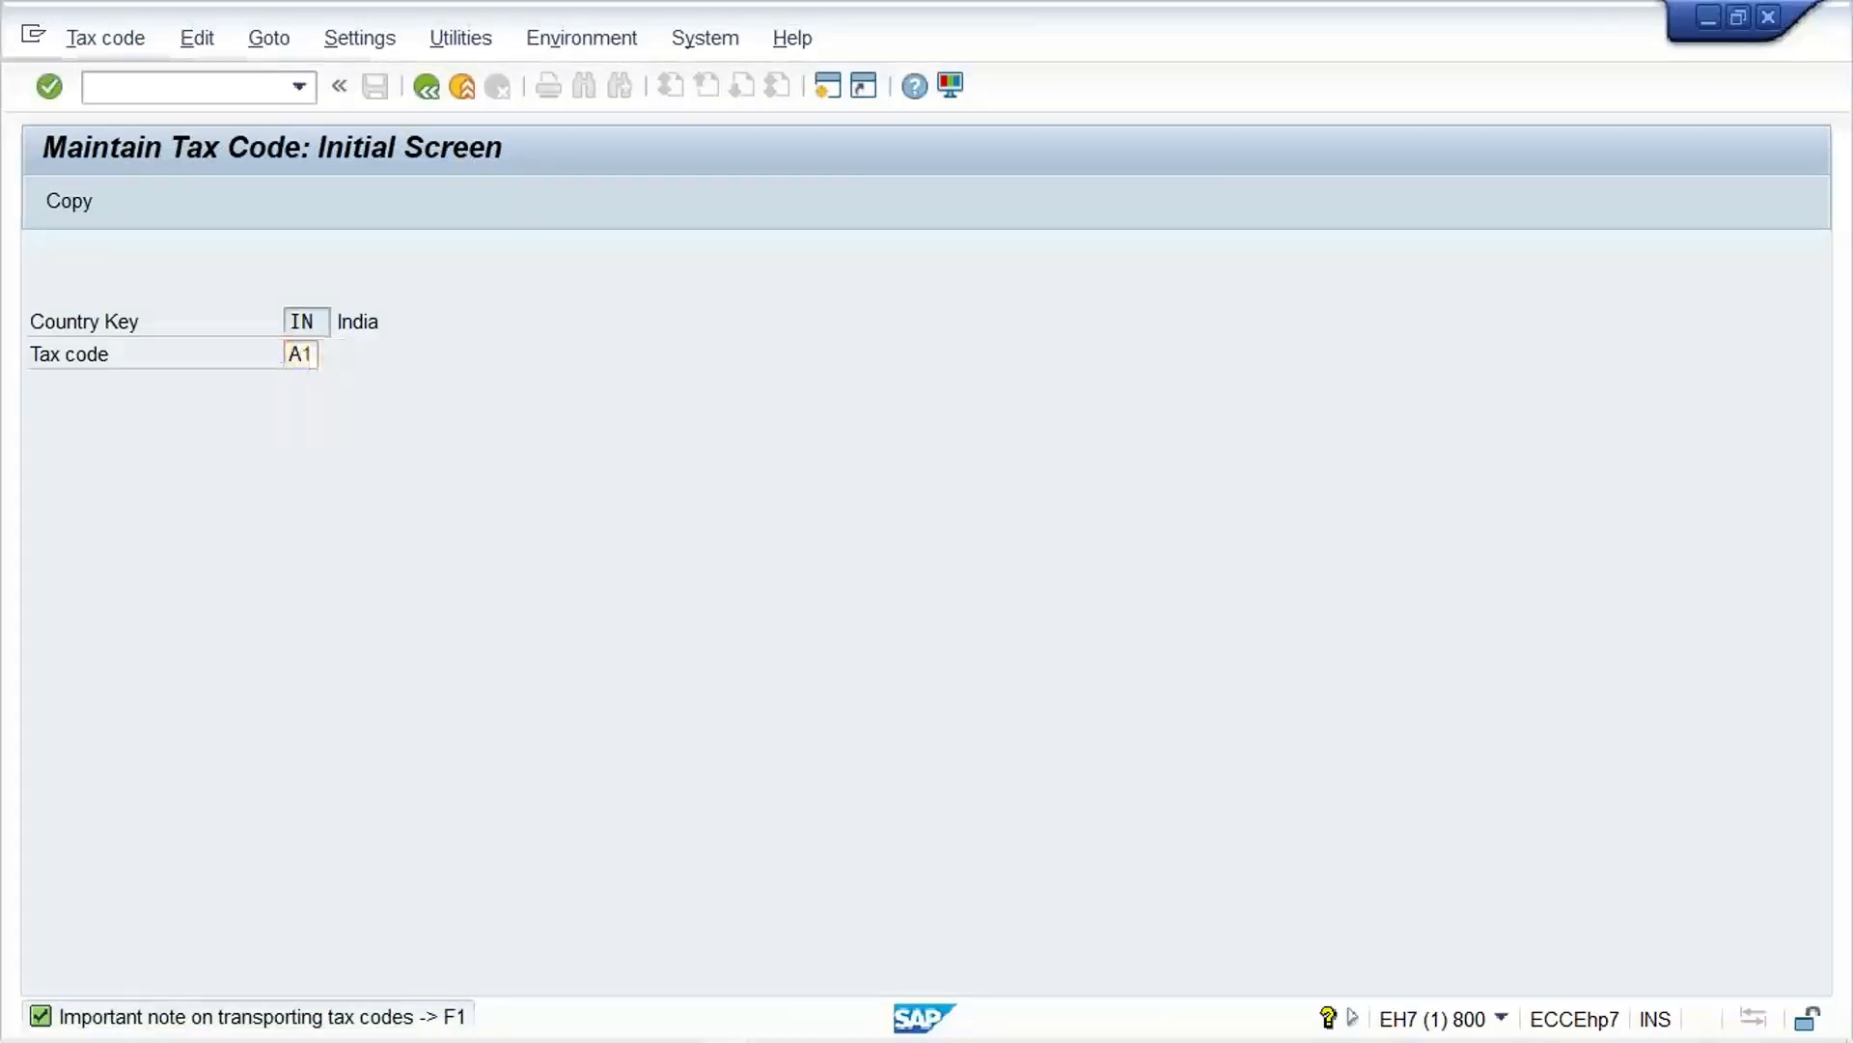
key("Return")
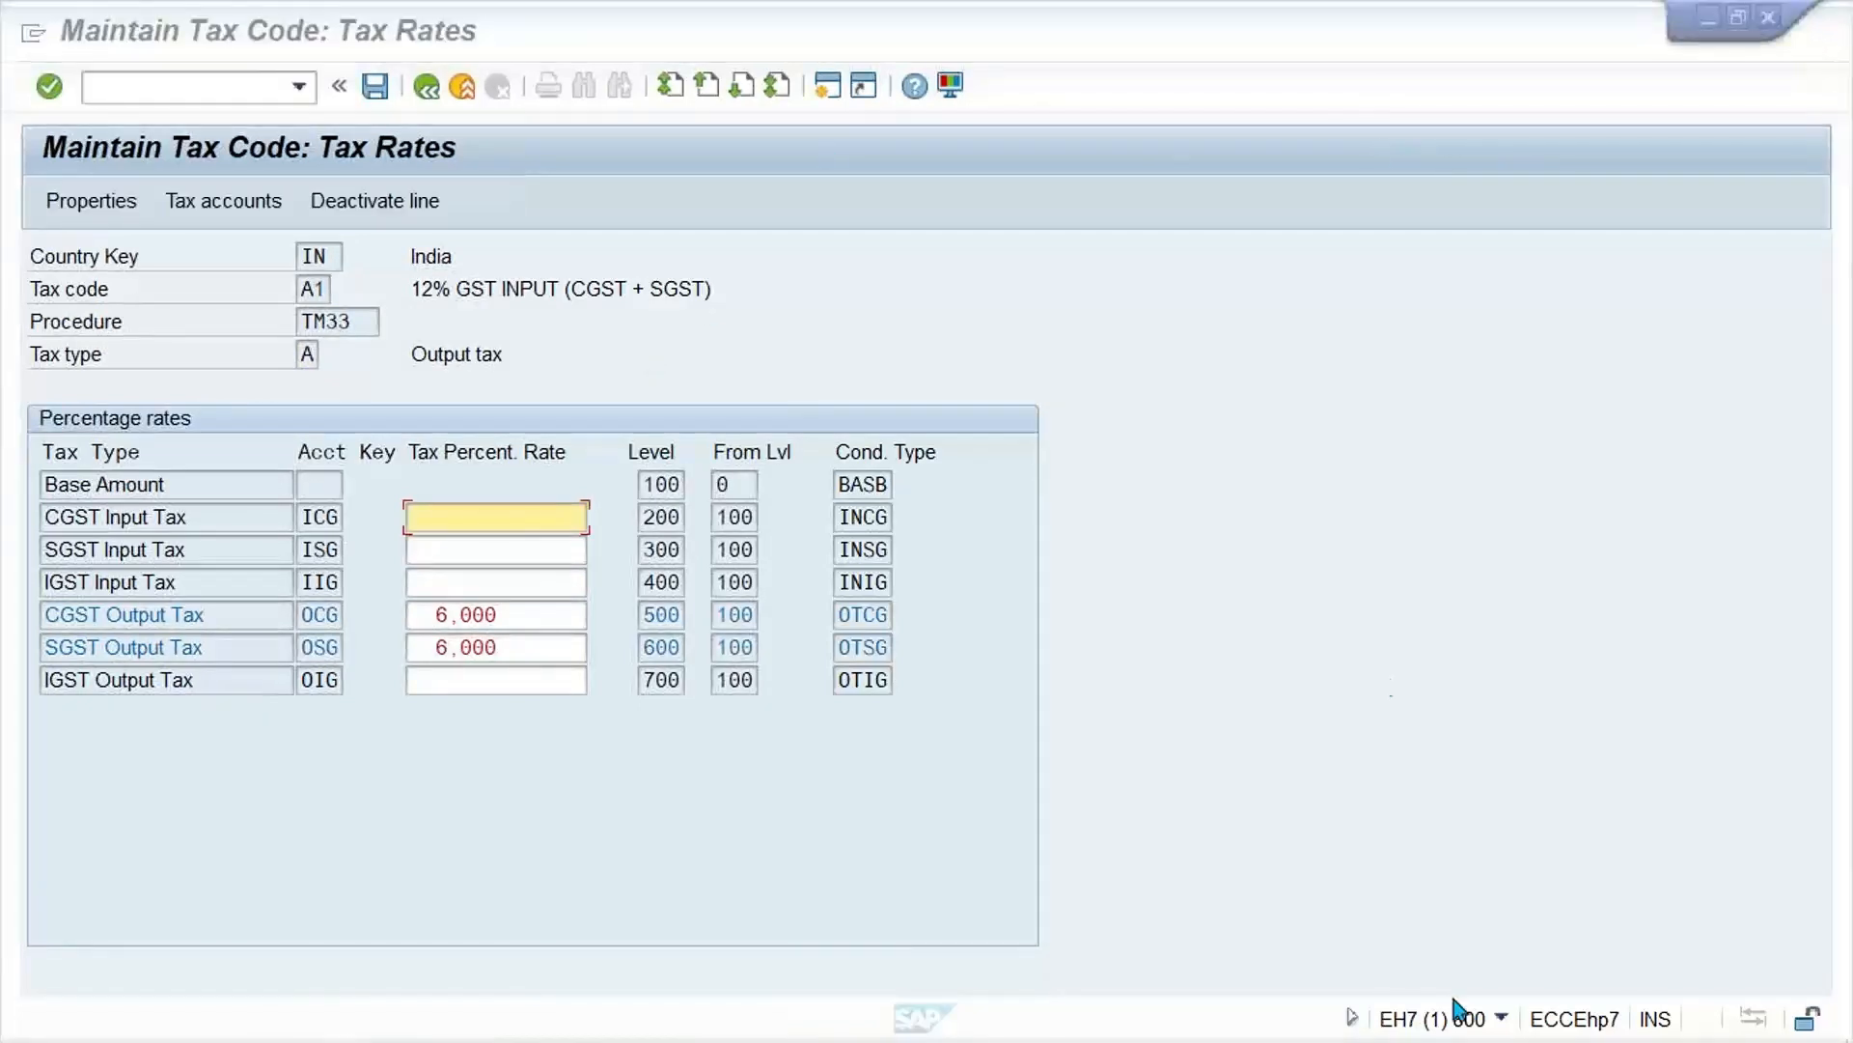
left_click(1499, 1019)
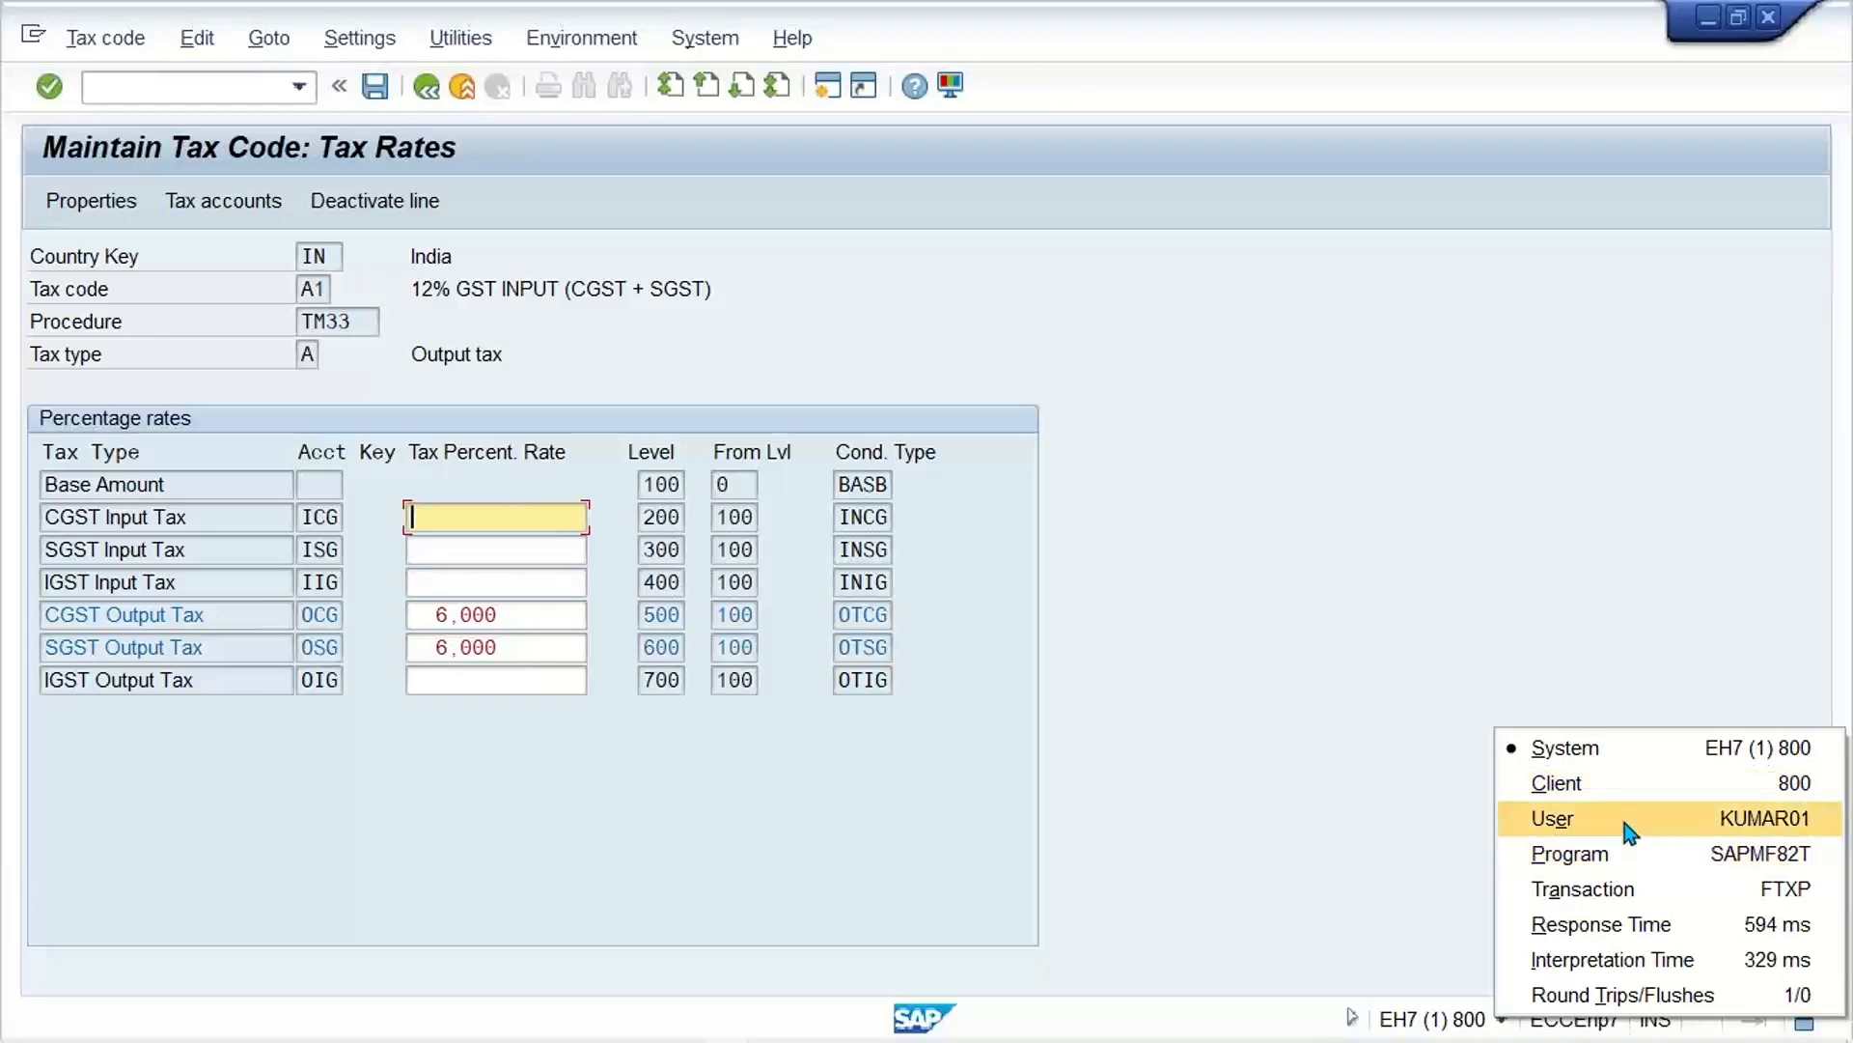
left_click(1652, 890)
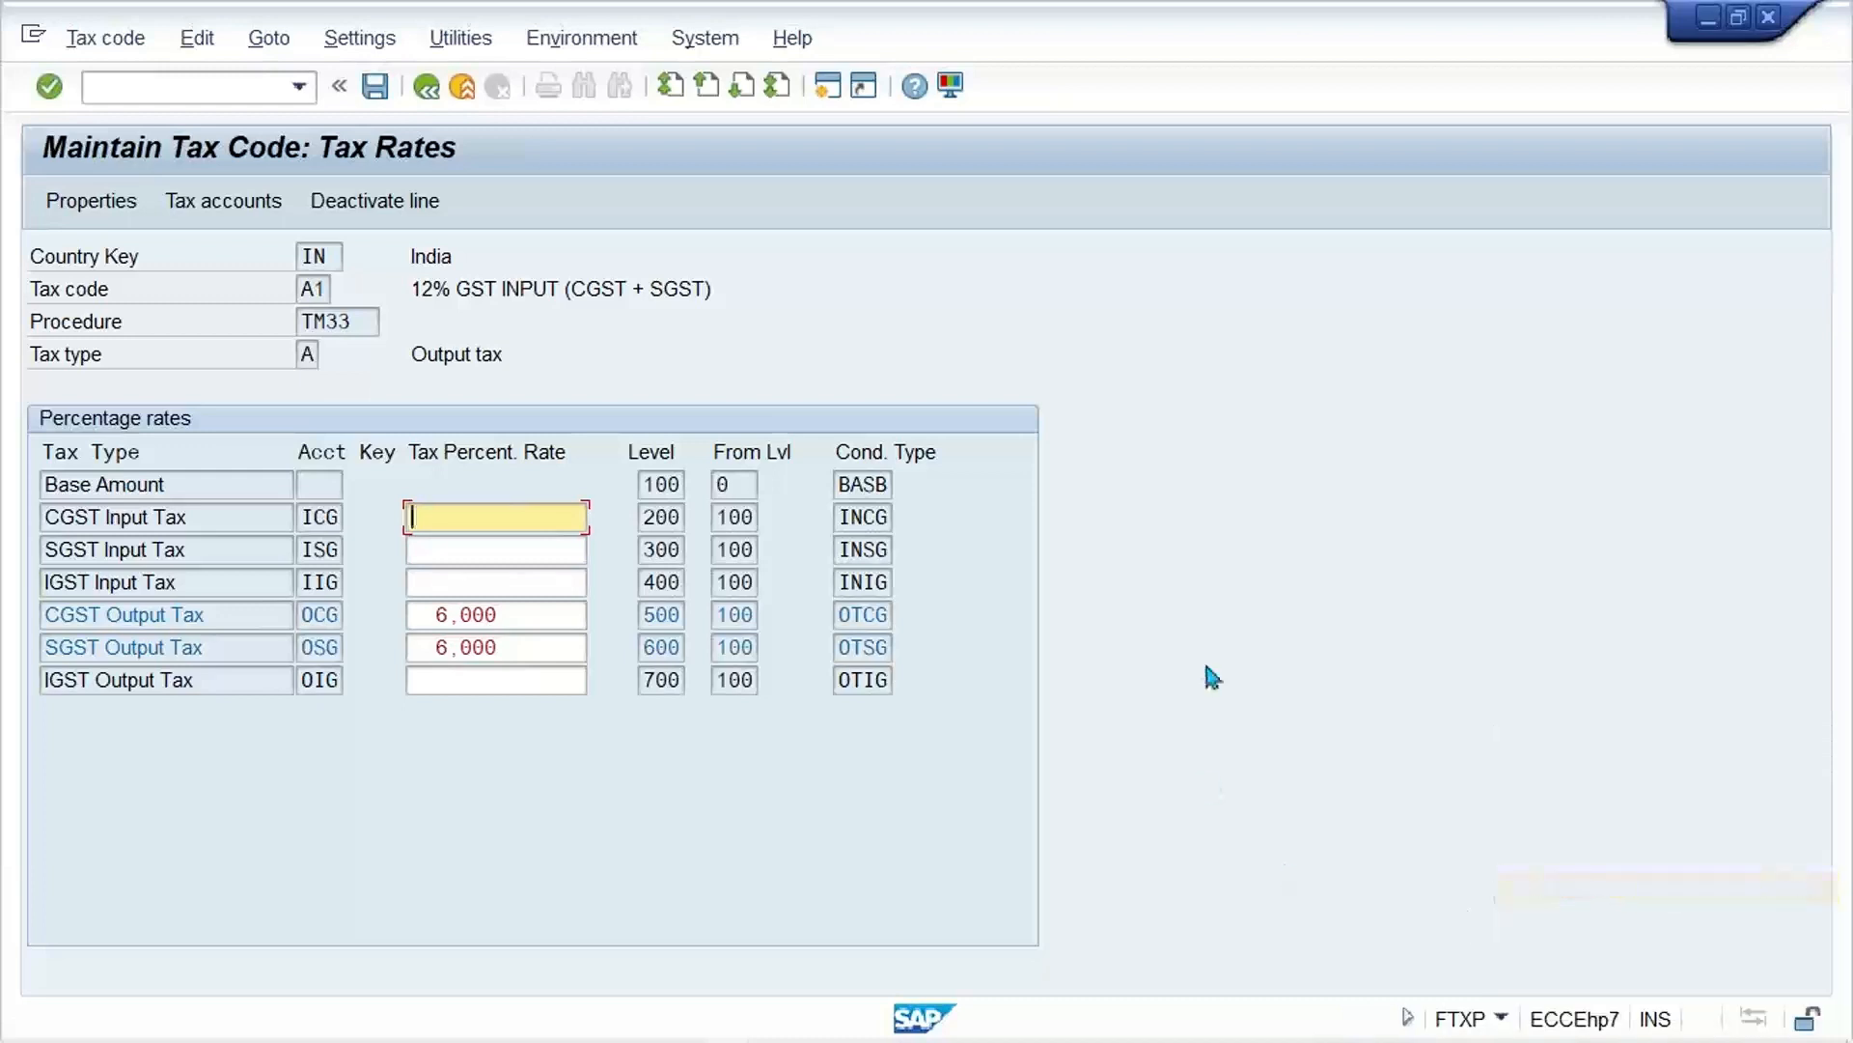
left_click(424, 89)
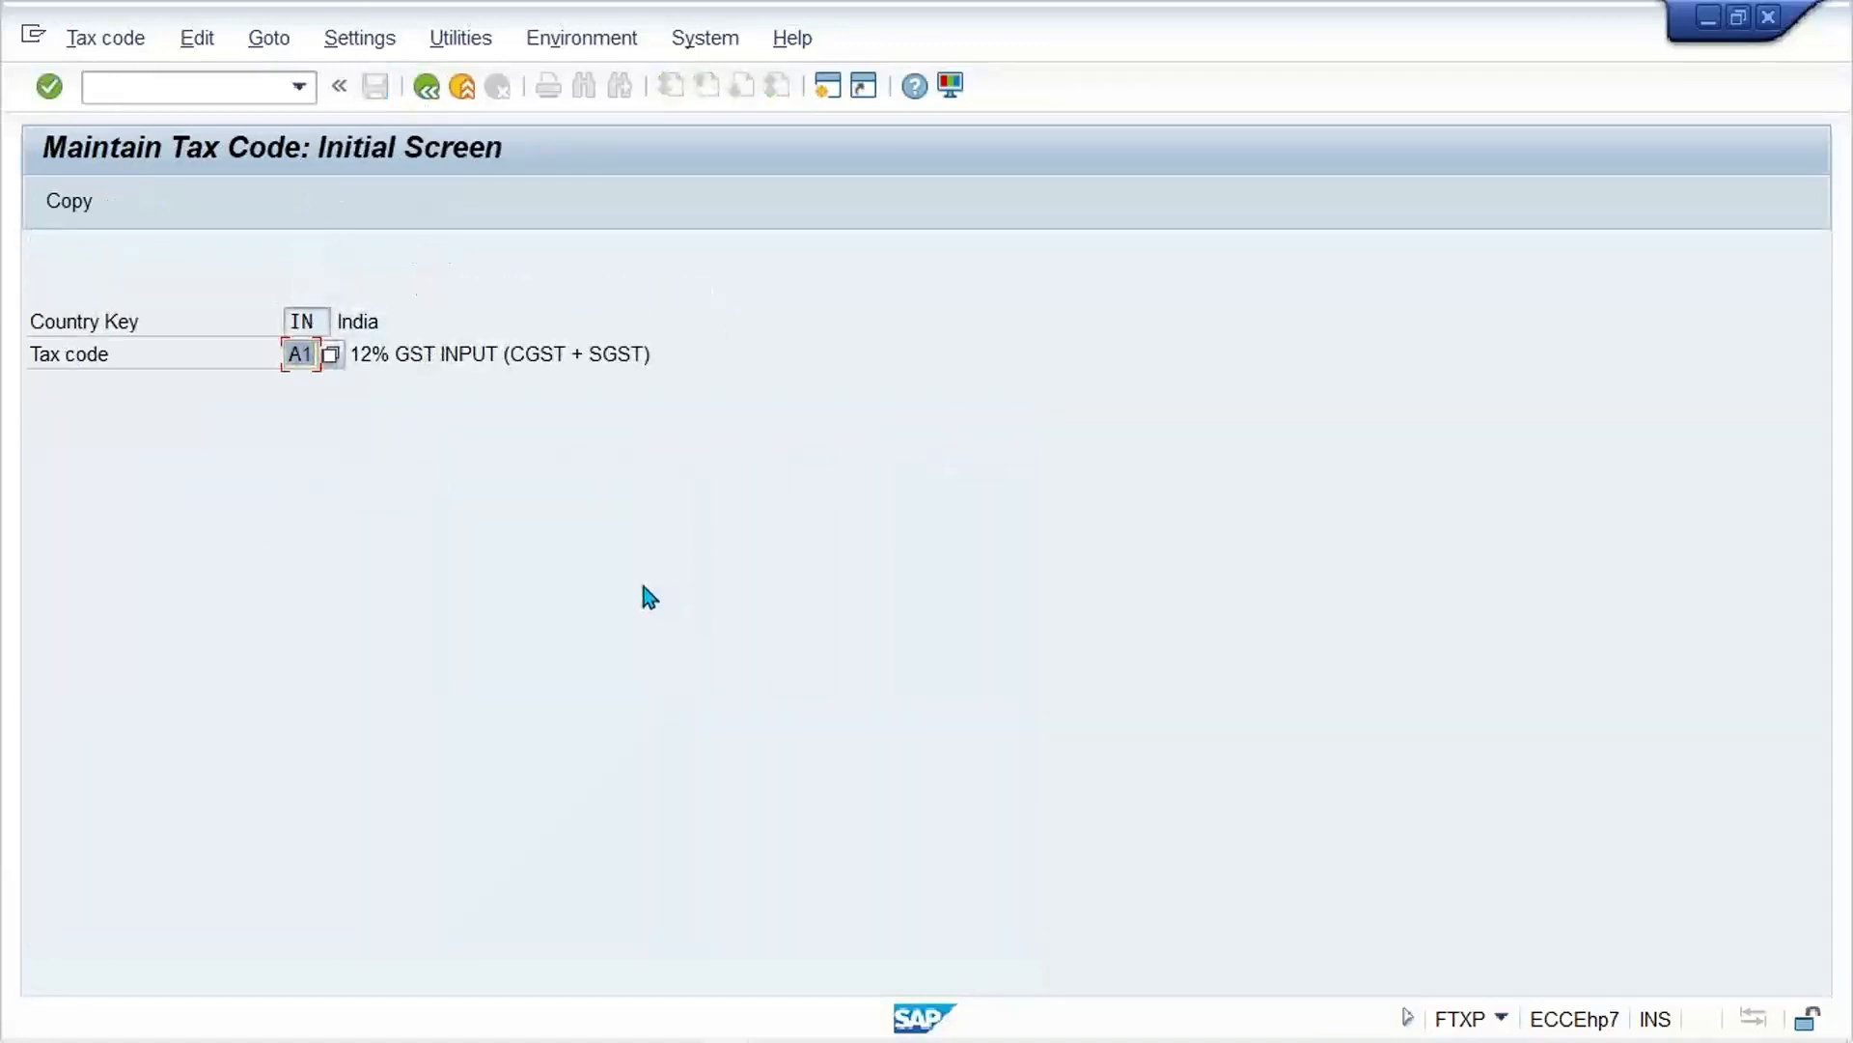
type("A")
key("BackSpace")
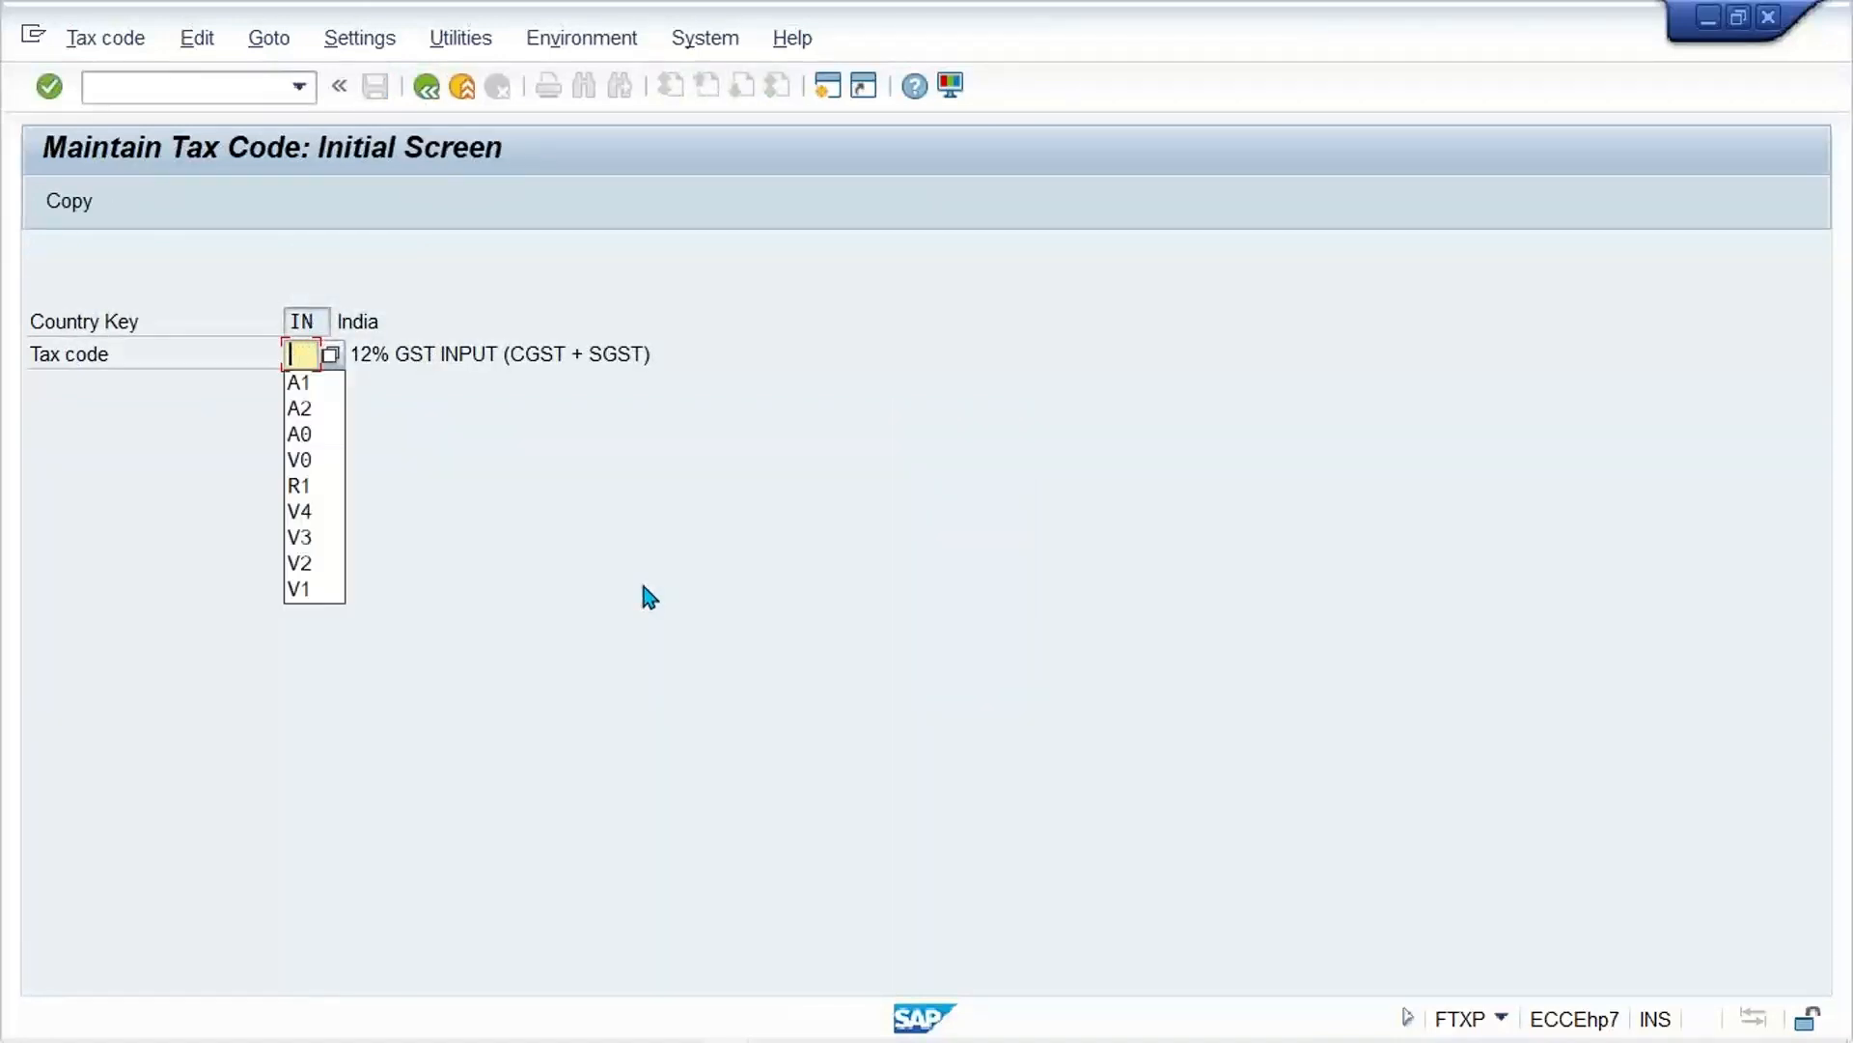
type("V1")
key("Return")
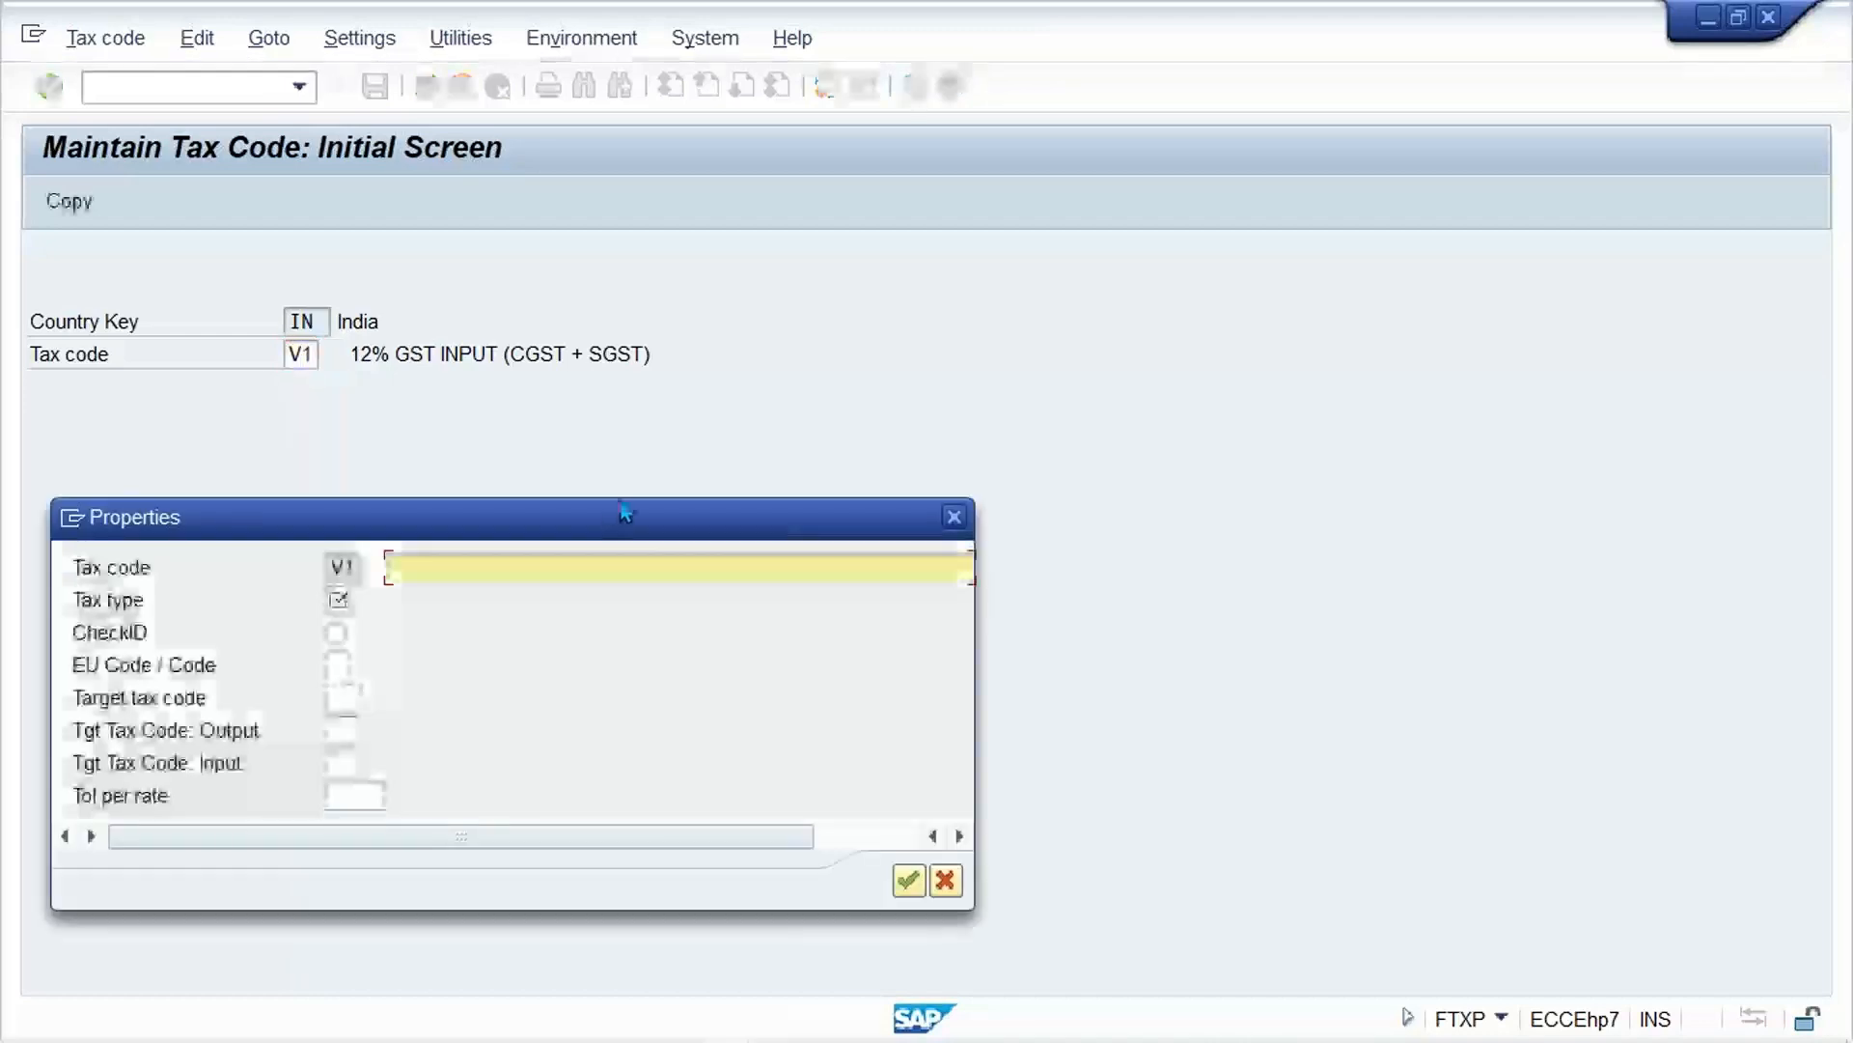
left_click(954, 516)
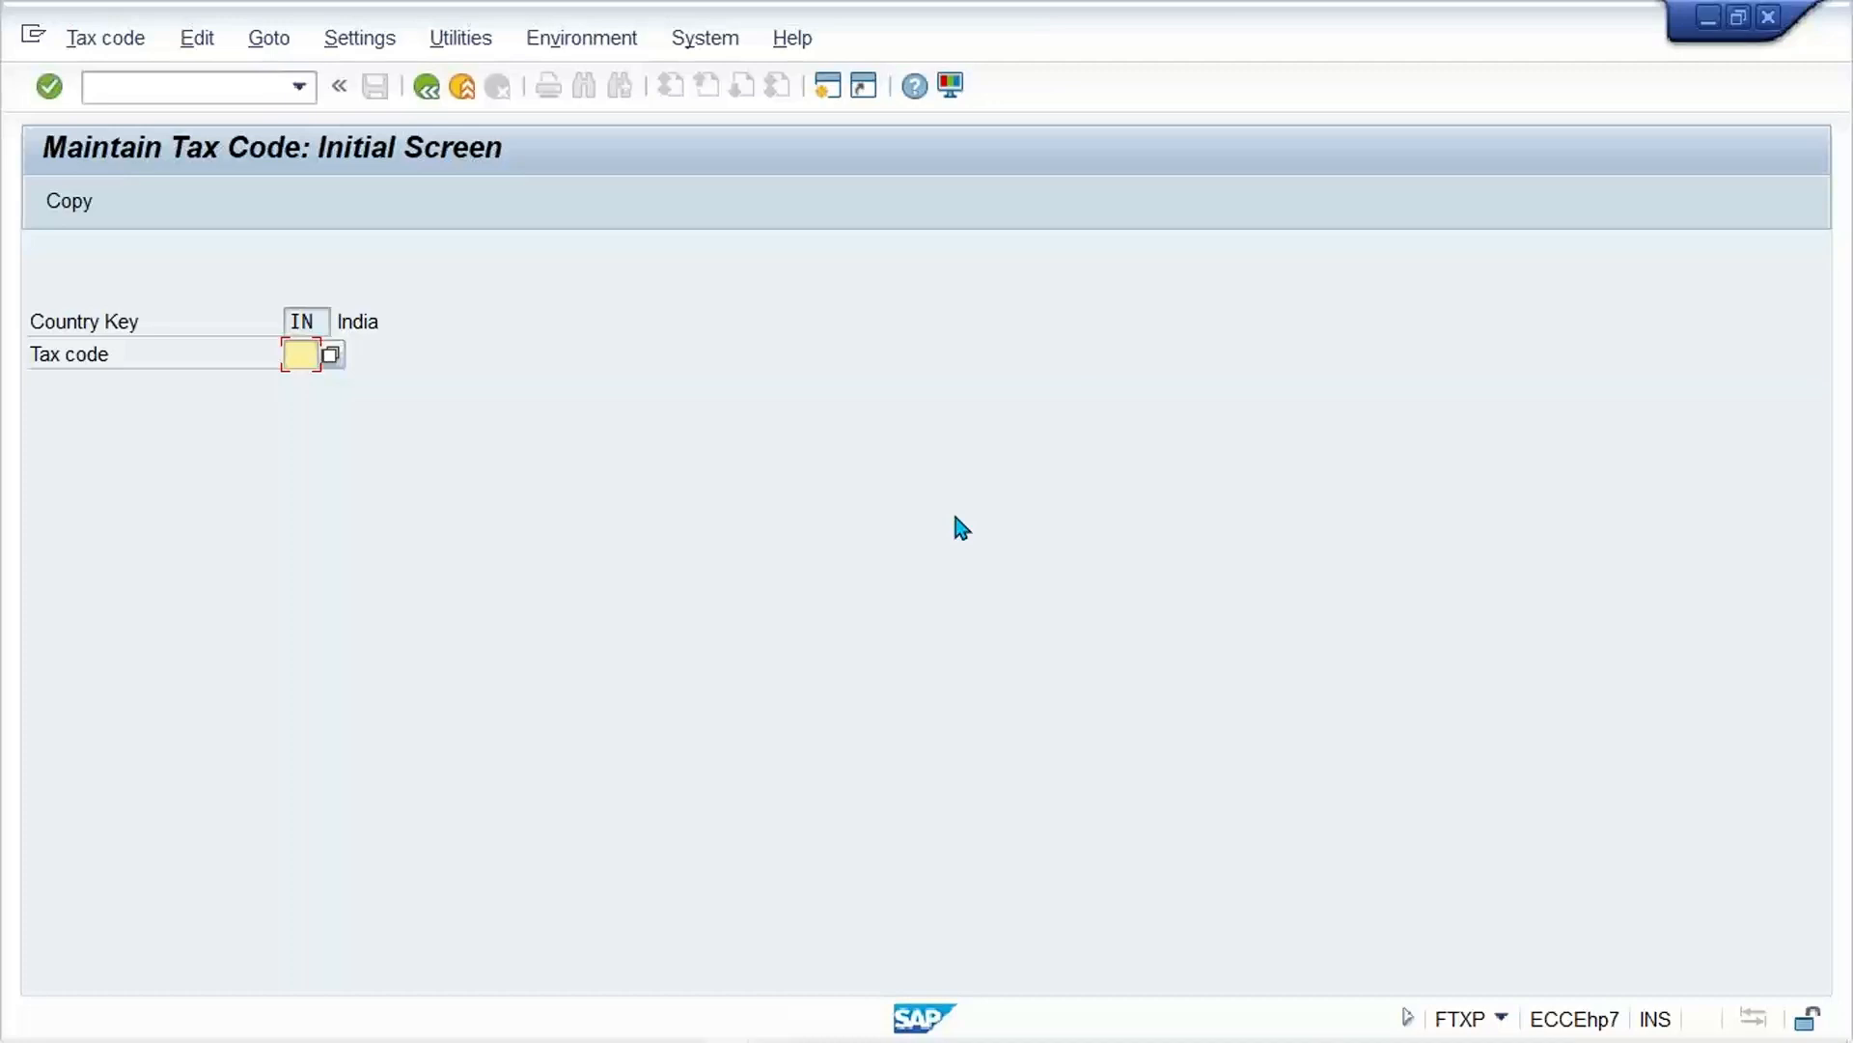
Step: Review tax code A1's output tax rates and its calculation procedure, and return to the initial screen
type("A1")
key("Return")
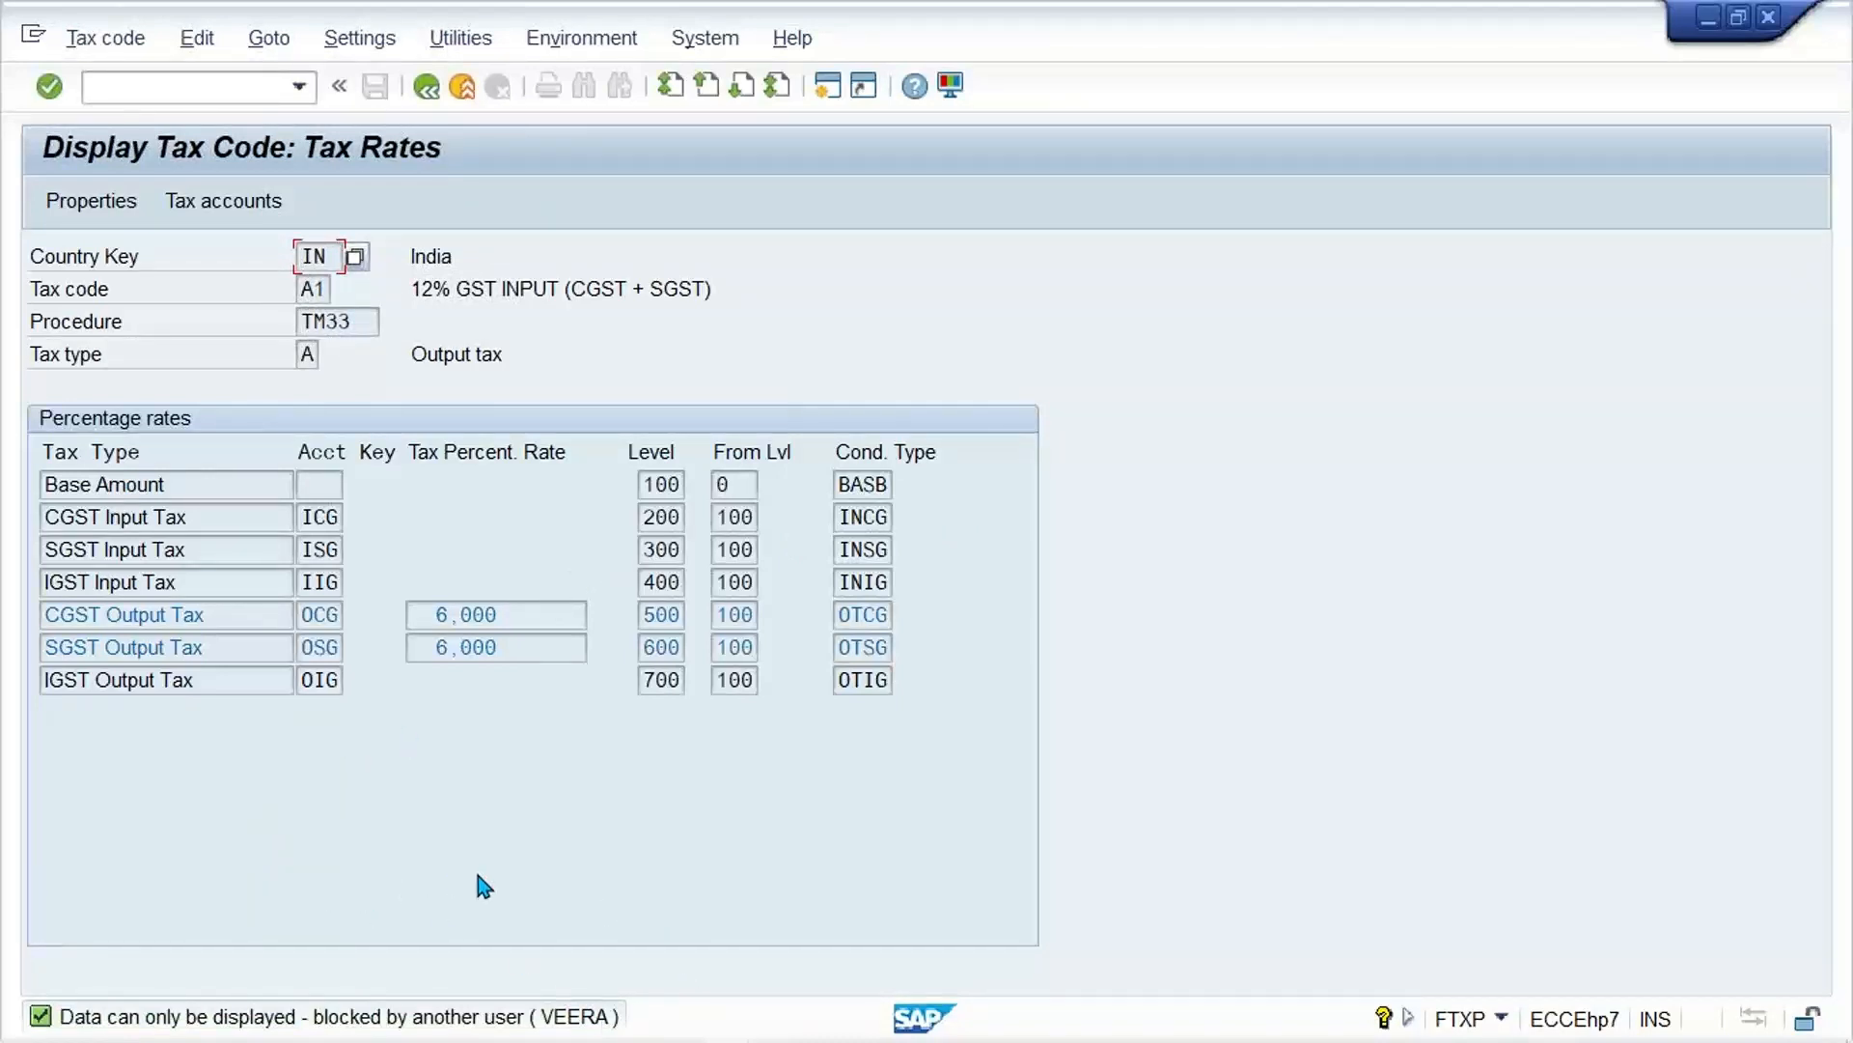
left_click(555, 656)
left_click(347, 324)
left_click_drag(348, 326, 168, 319)
left_click(427, 89)
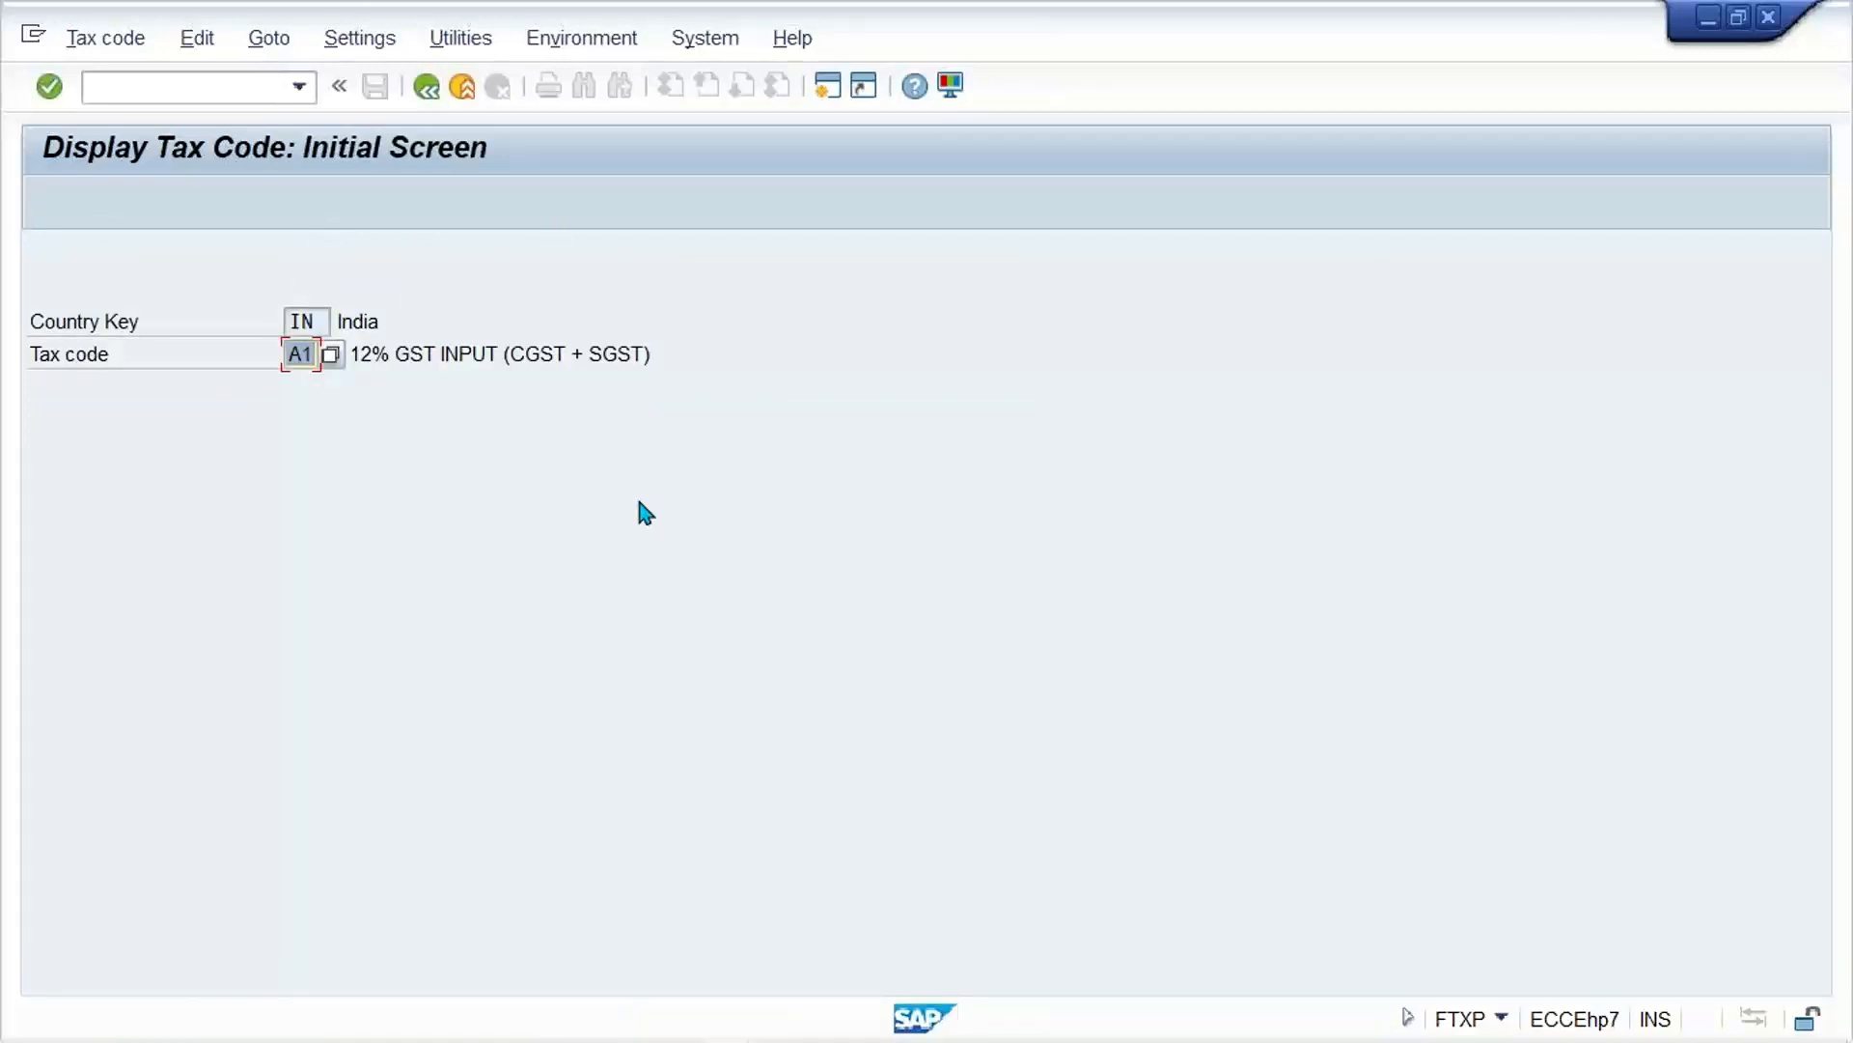
Step: Review the IGST output rate of tax code A2 and try to display tax code V1
type("A2")
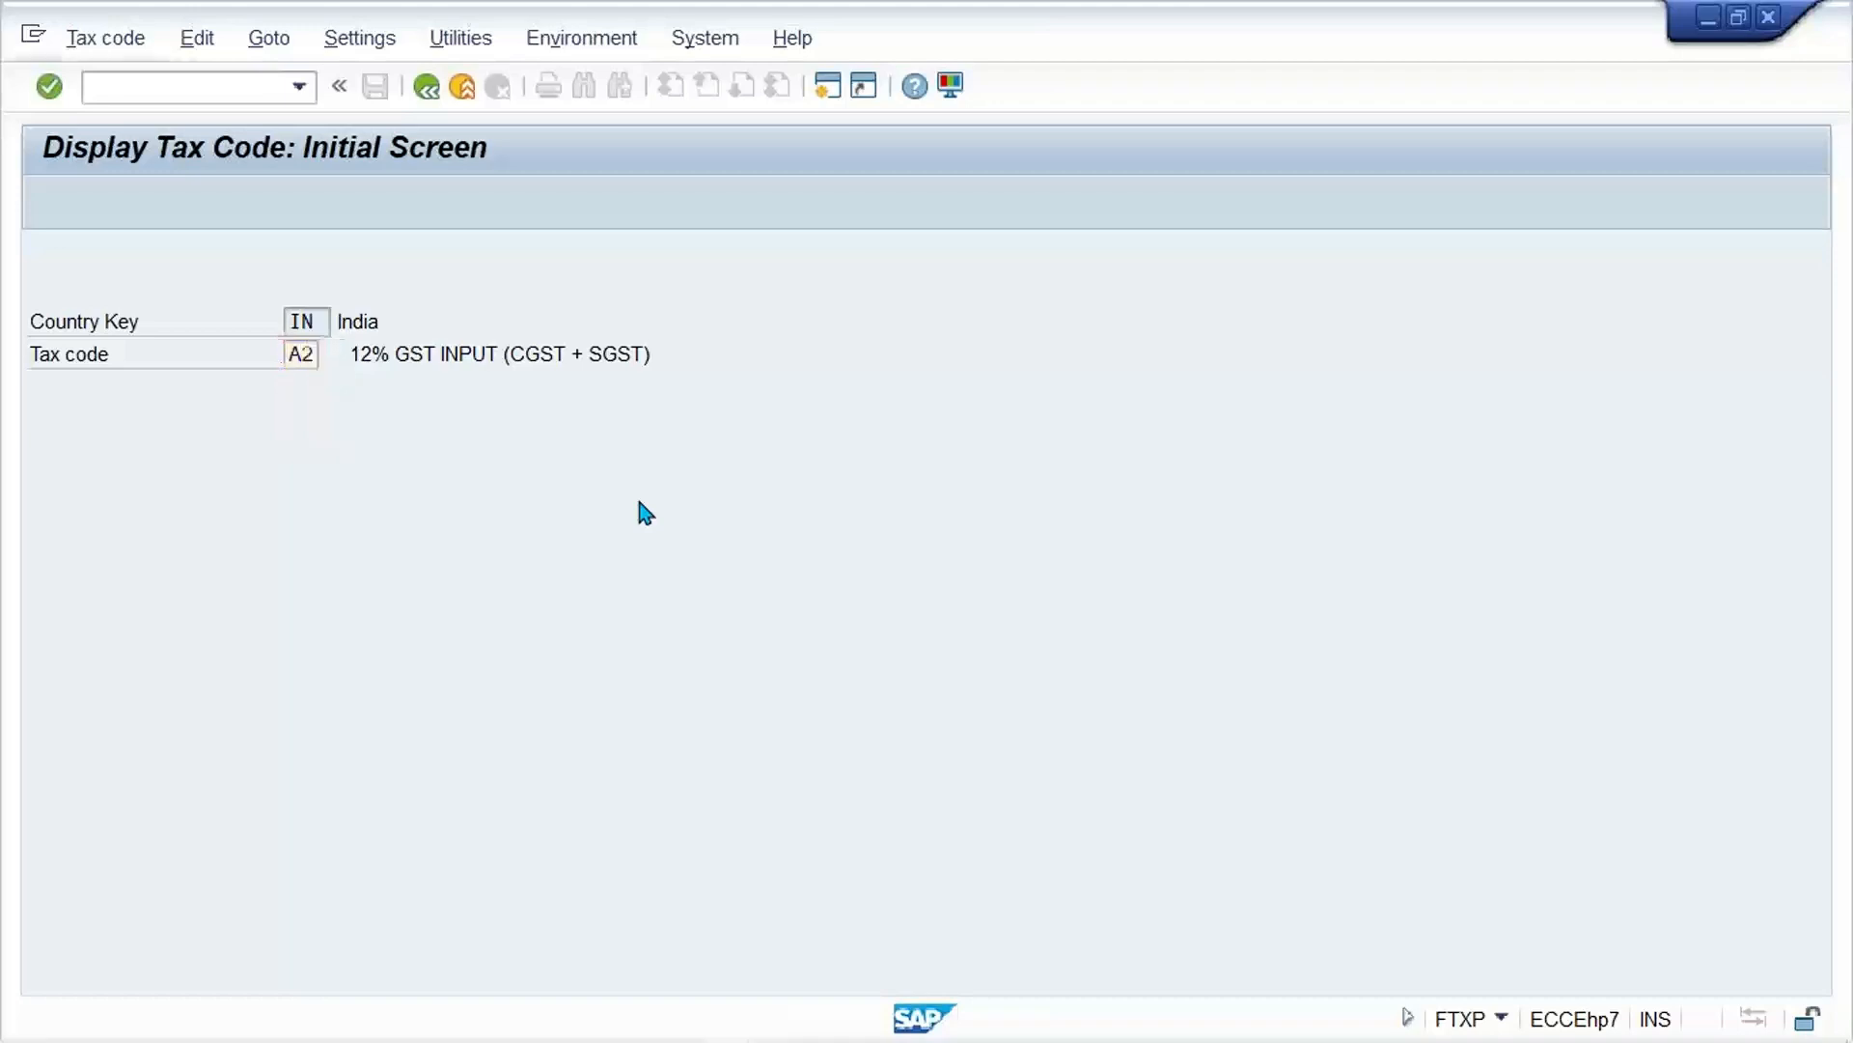
key("Return")
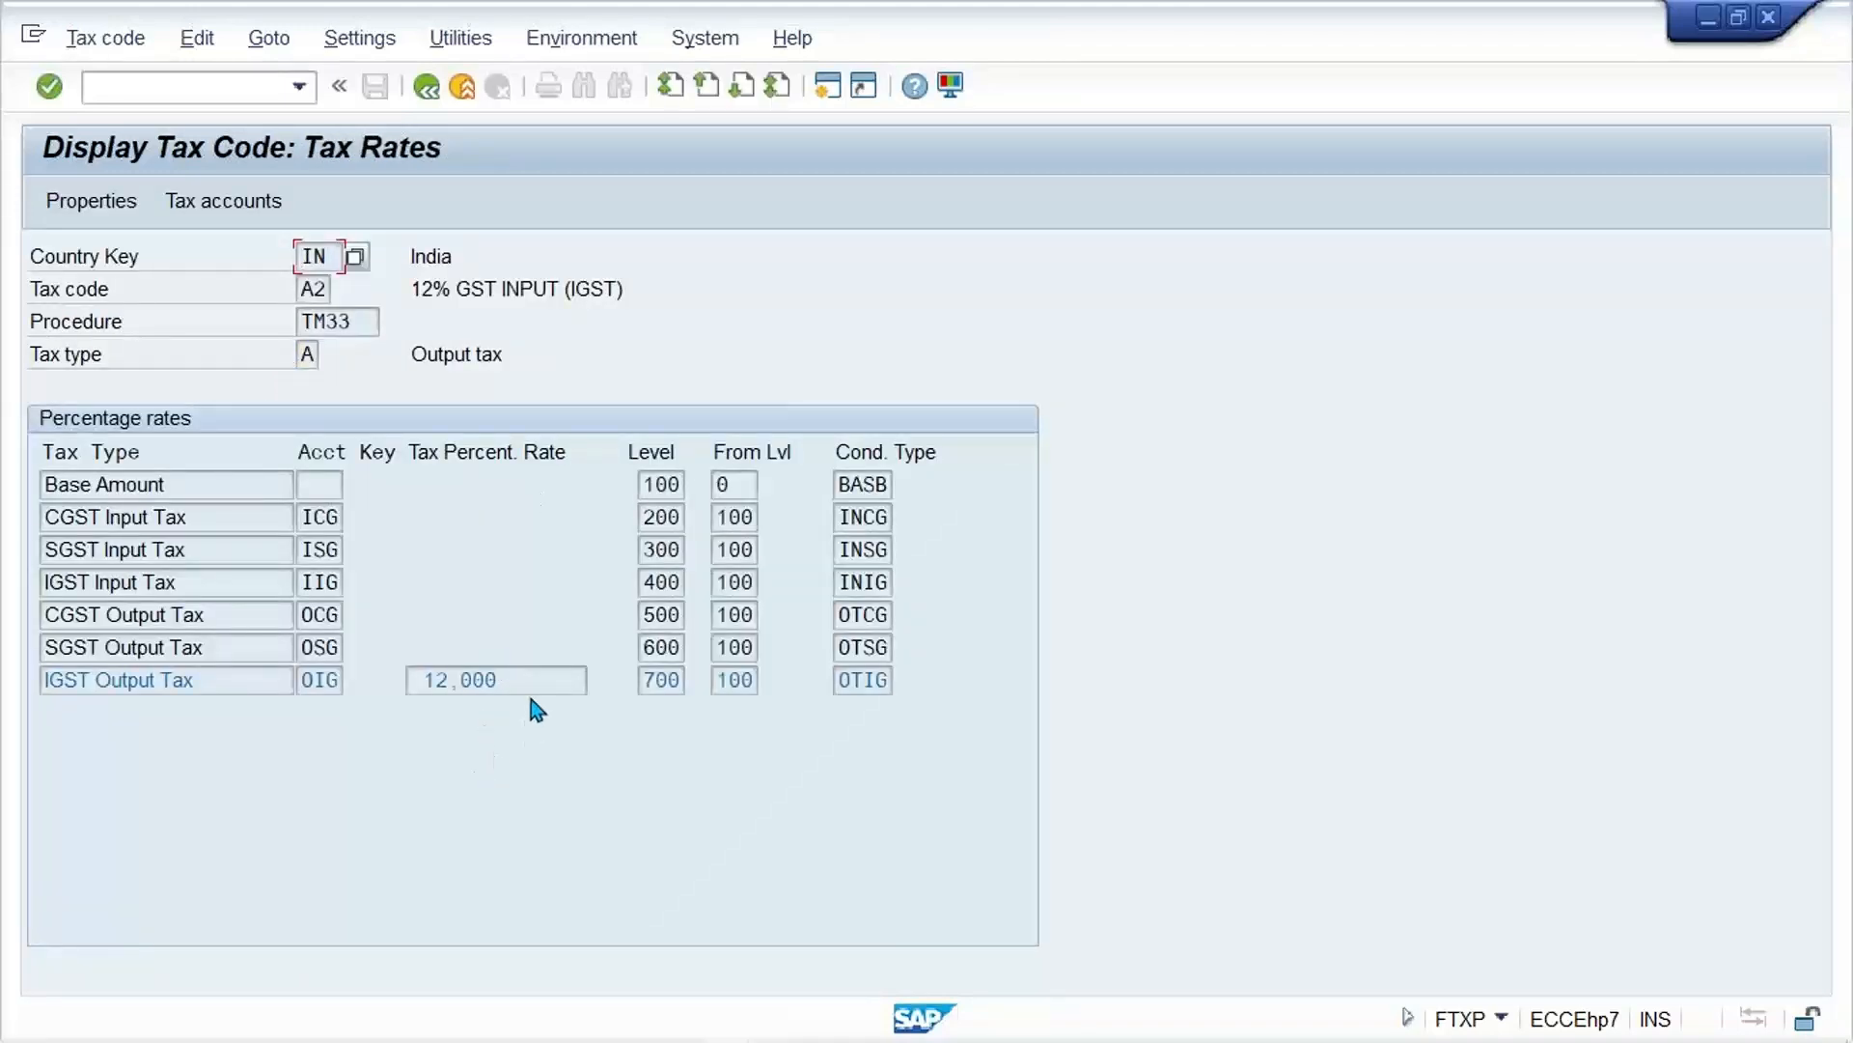
left_click(493, 678)
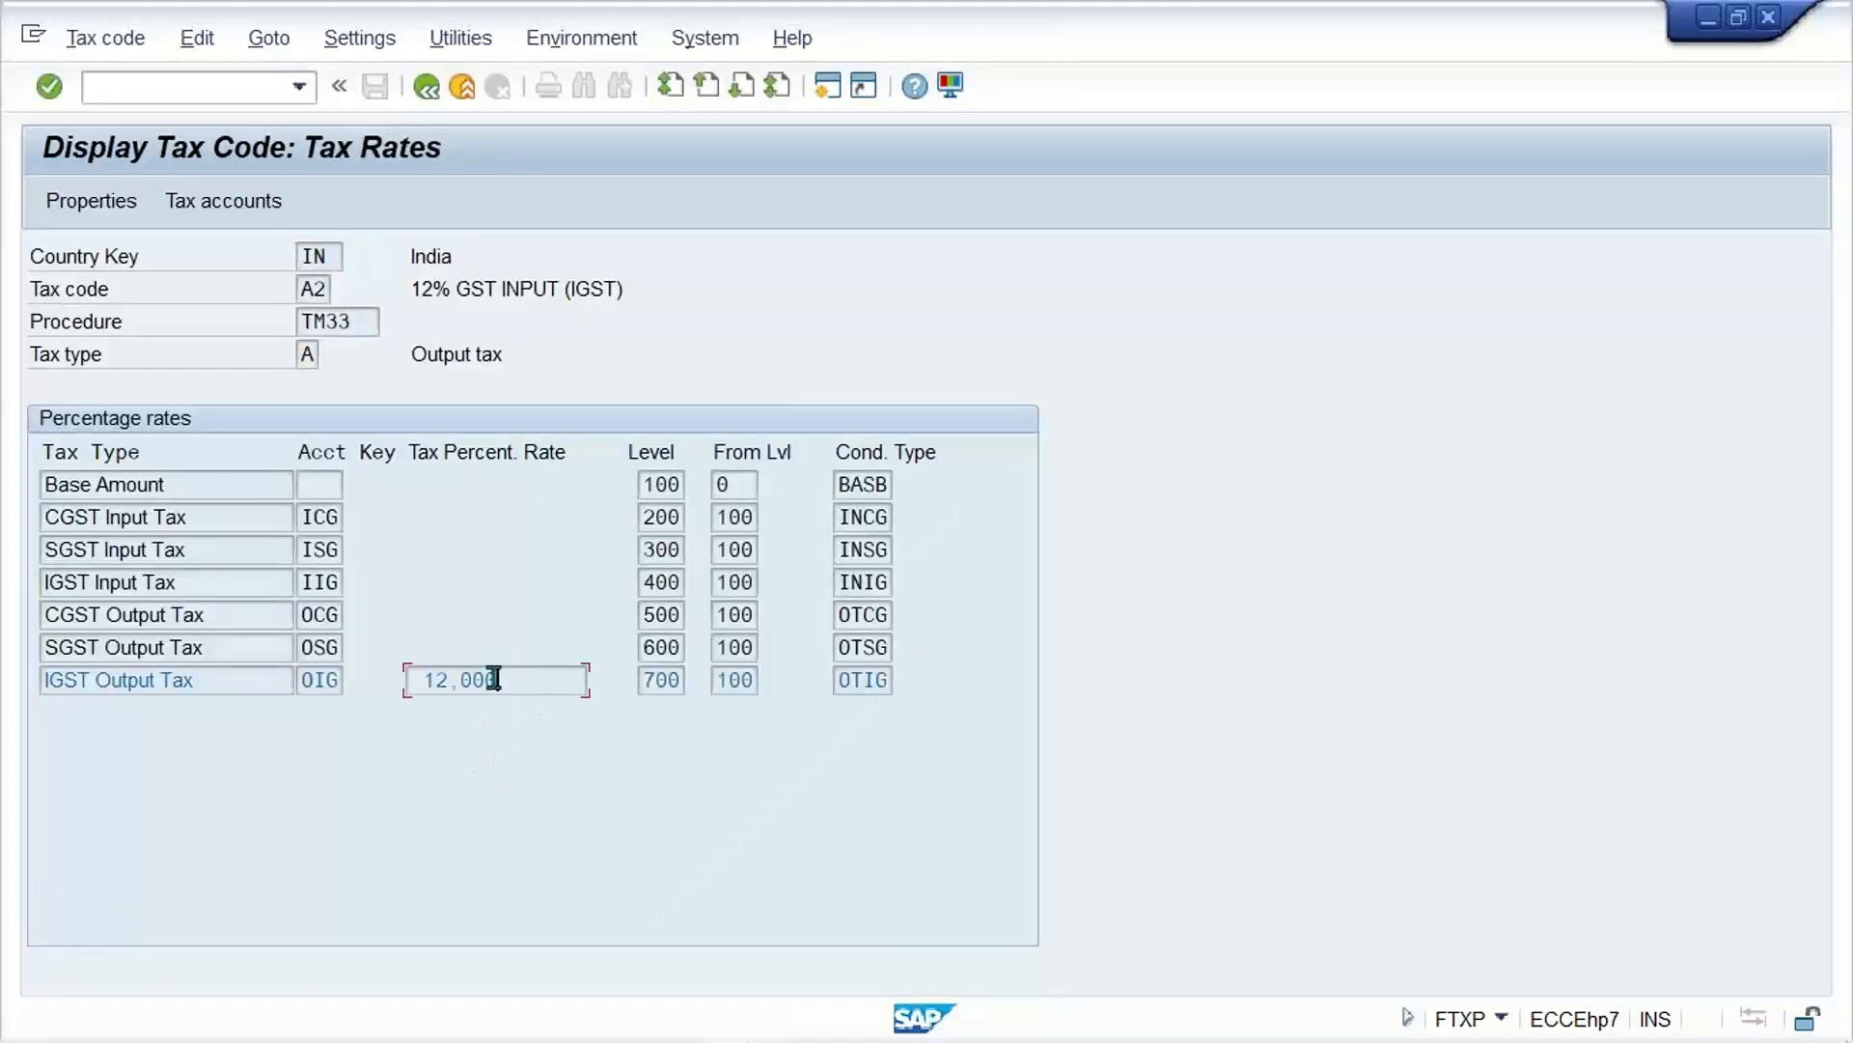
left_click(428, 87)
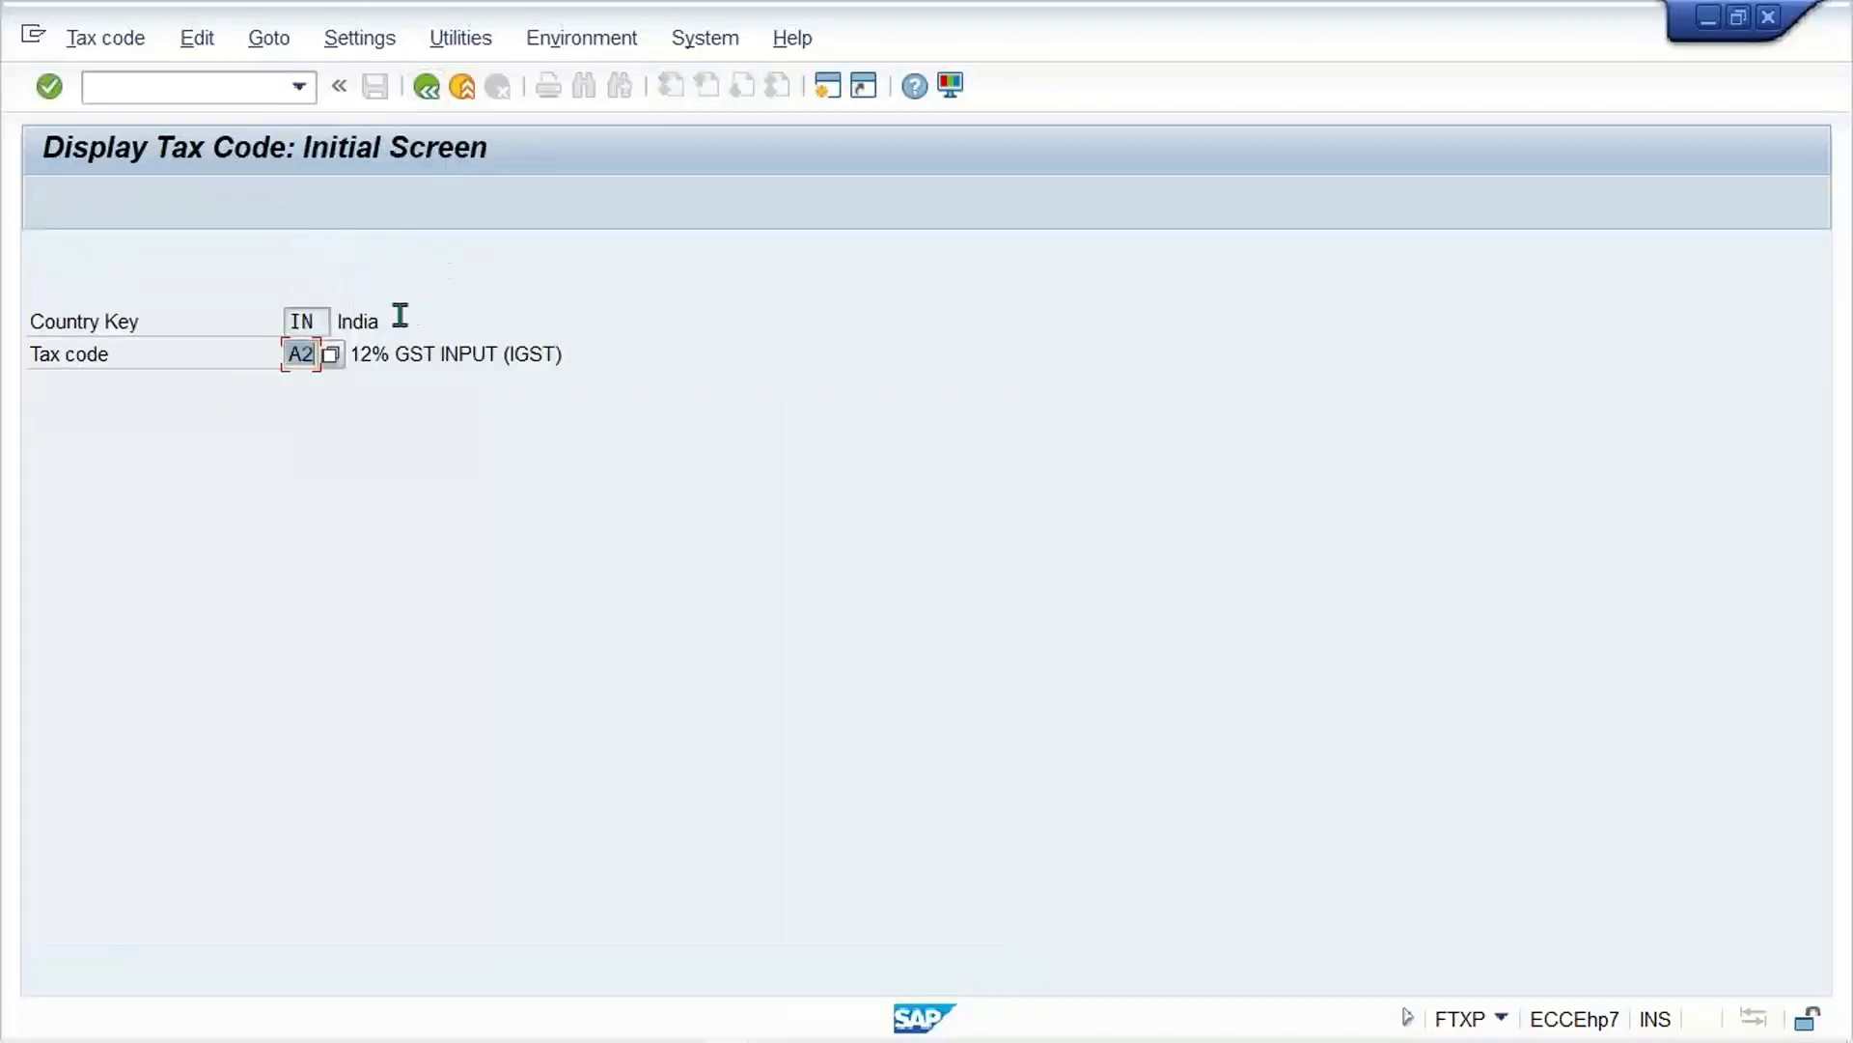
type("V1")
key("Return")
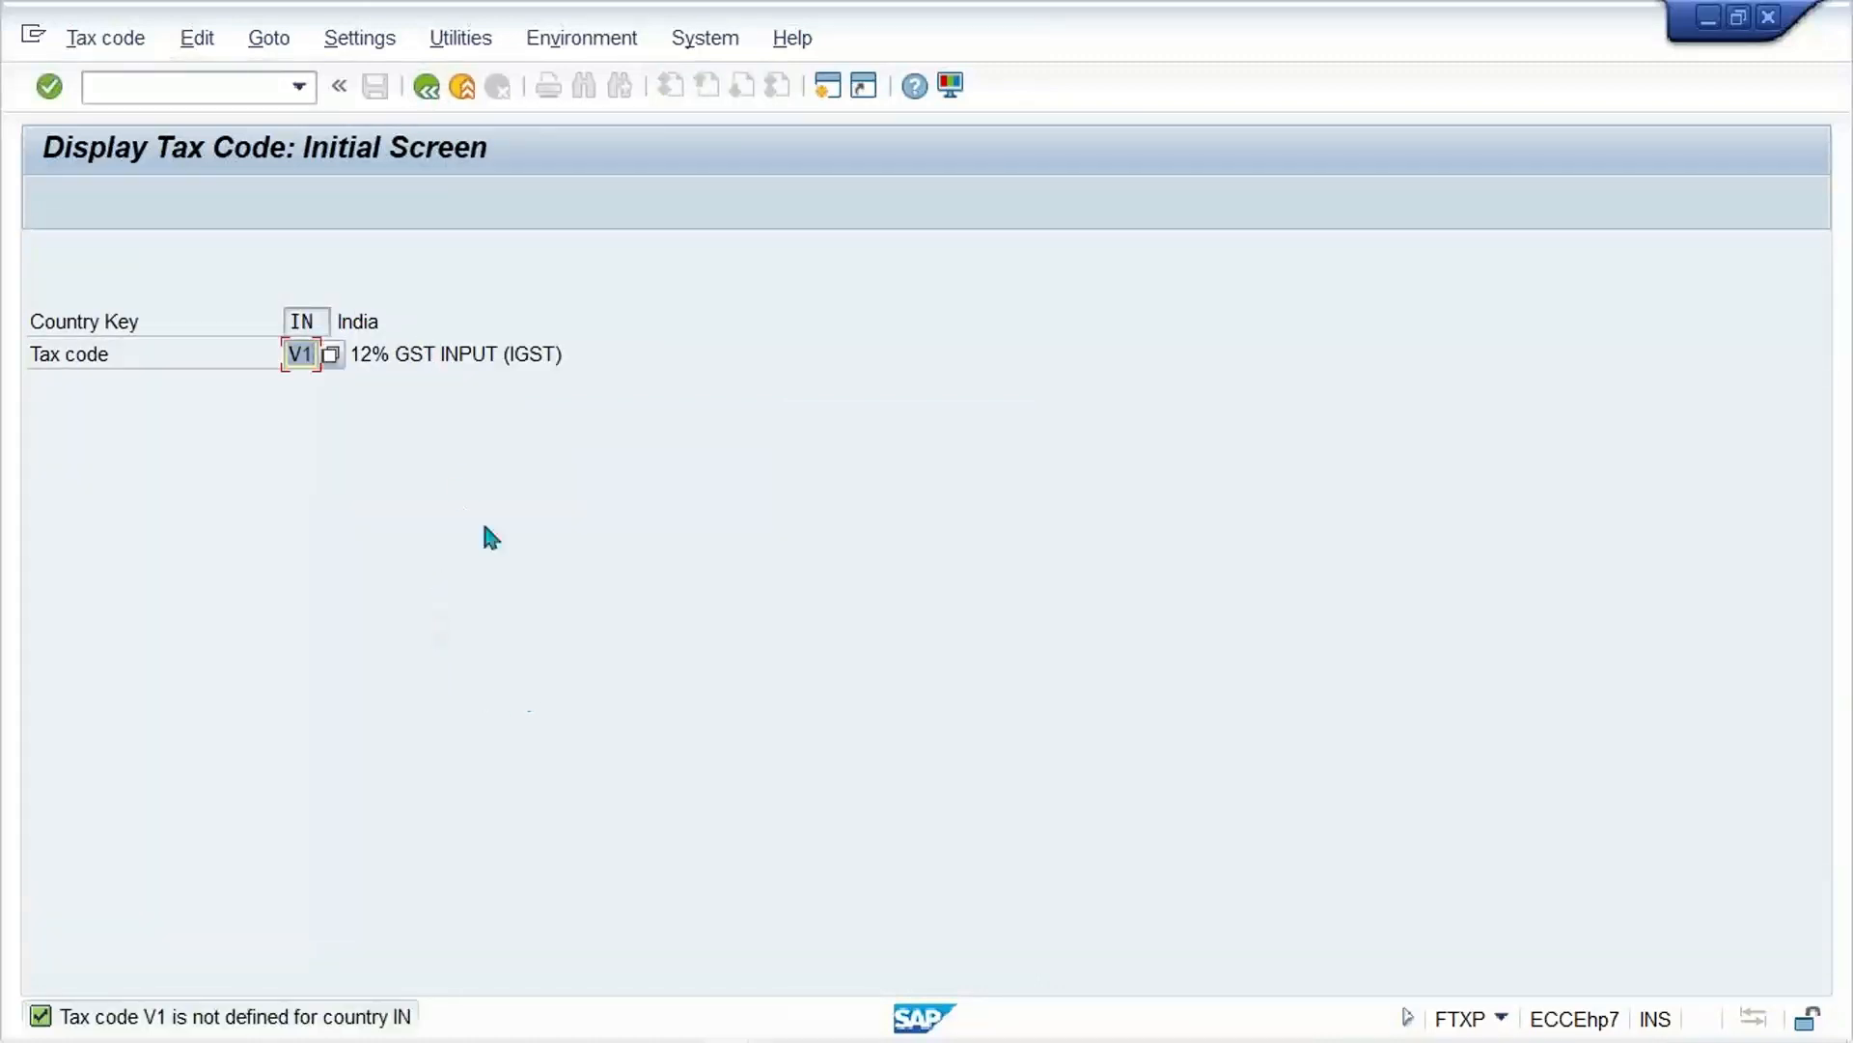
Step: Restart tax code maintenance for country IN and open the tax rates of code A2
left_click(295, 97)
left_click(282, 117)
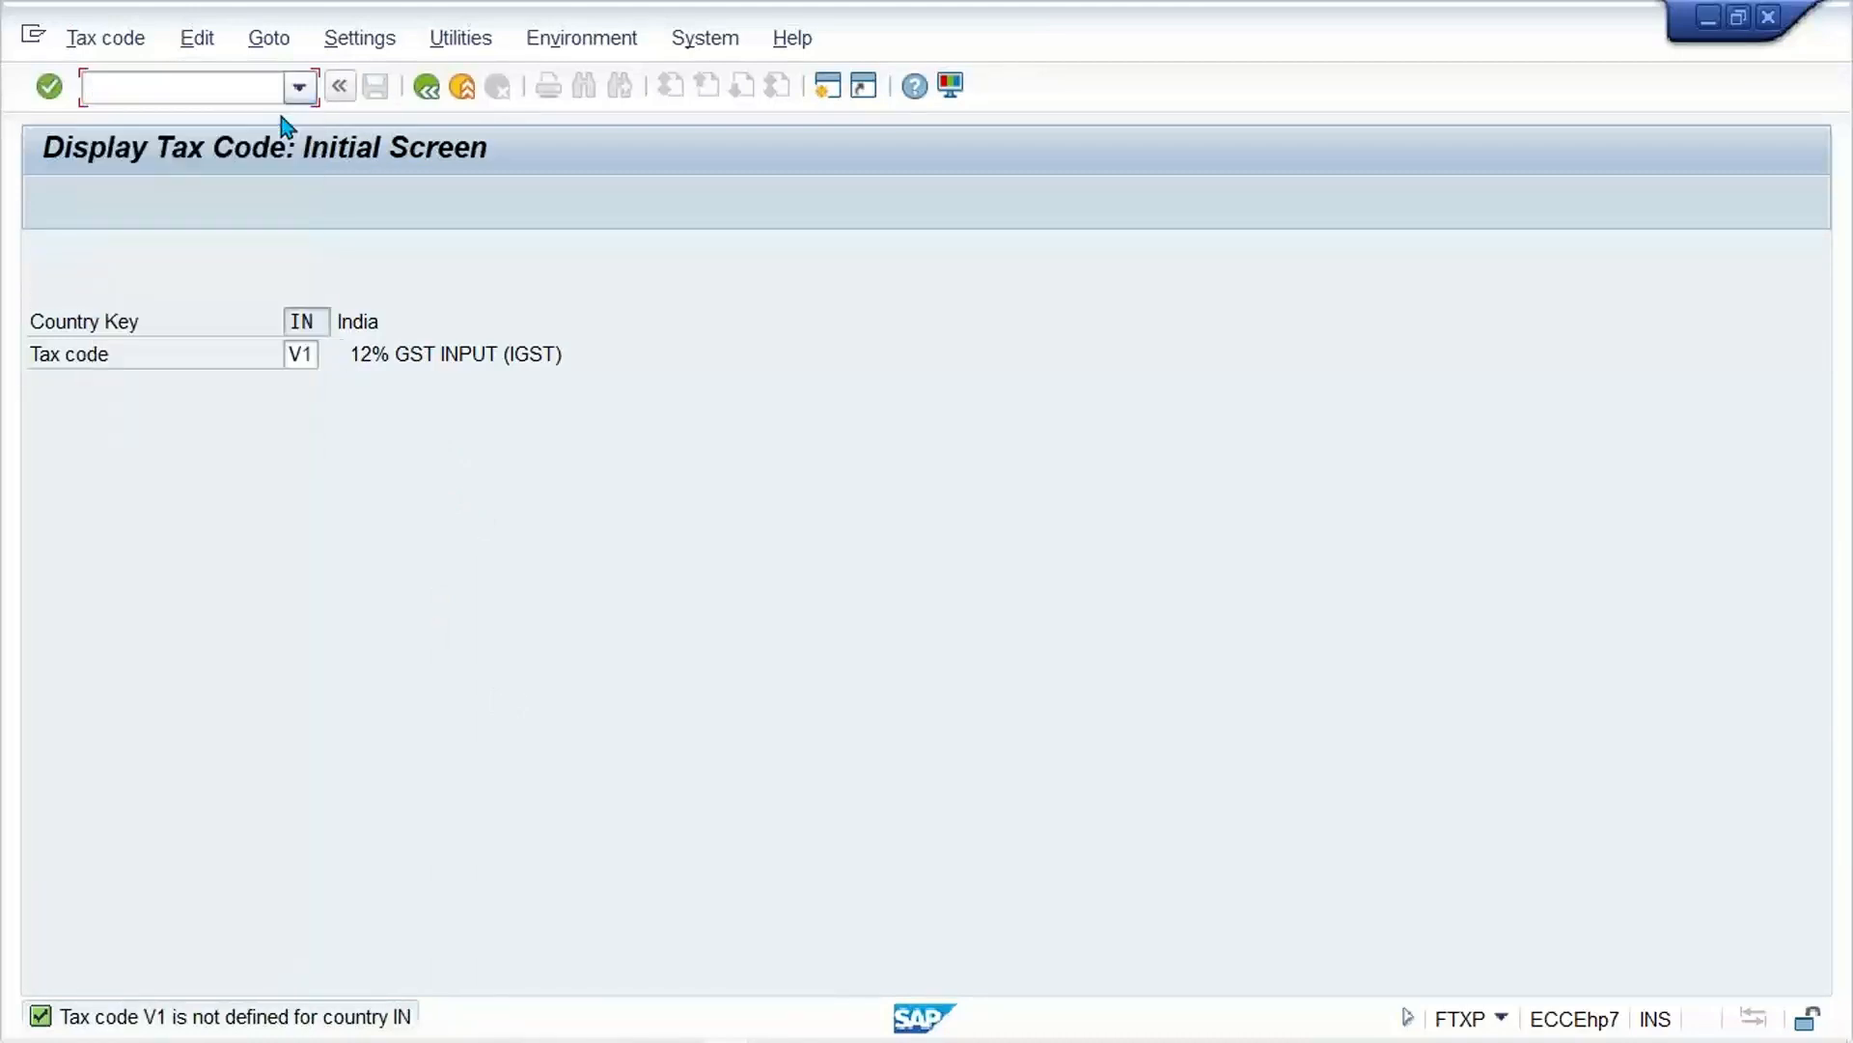
key("Return")
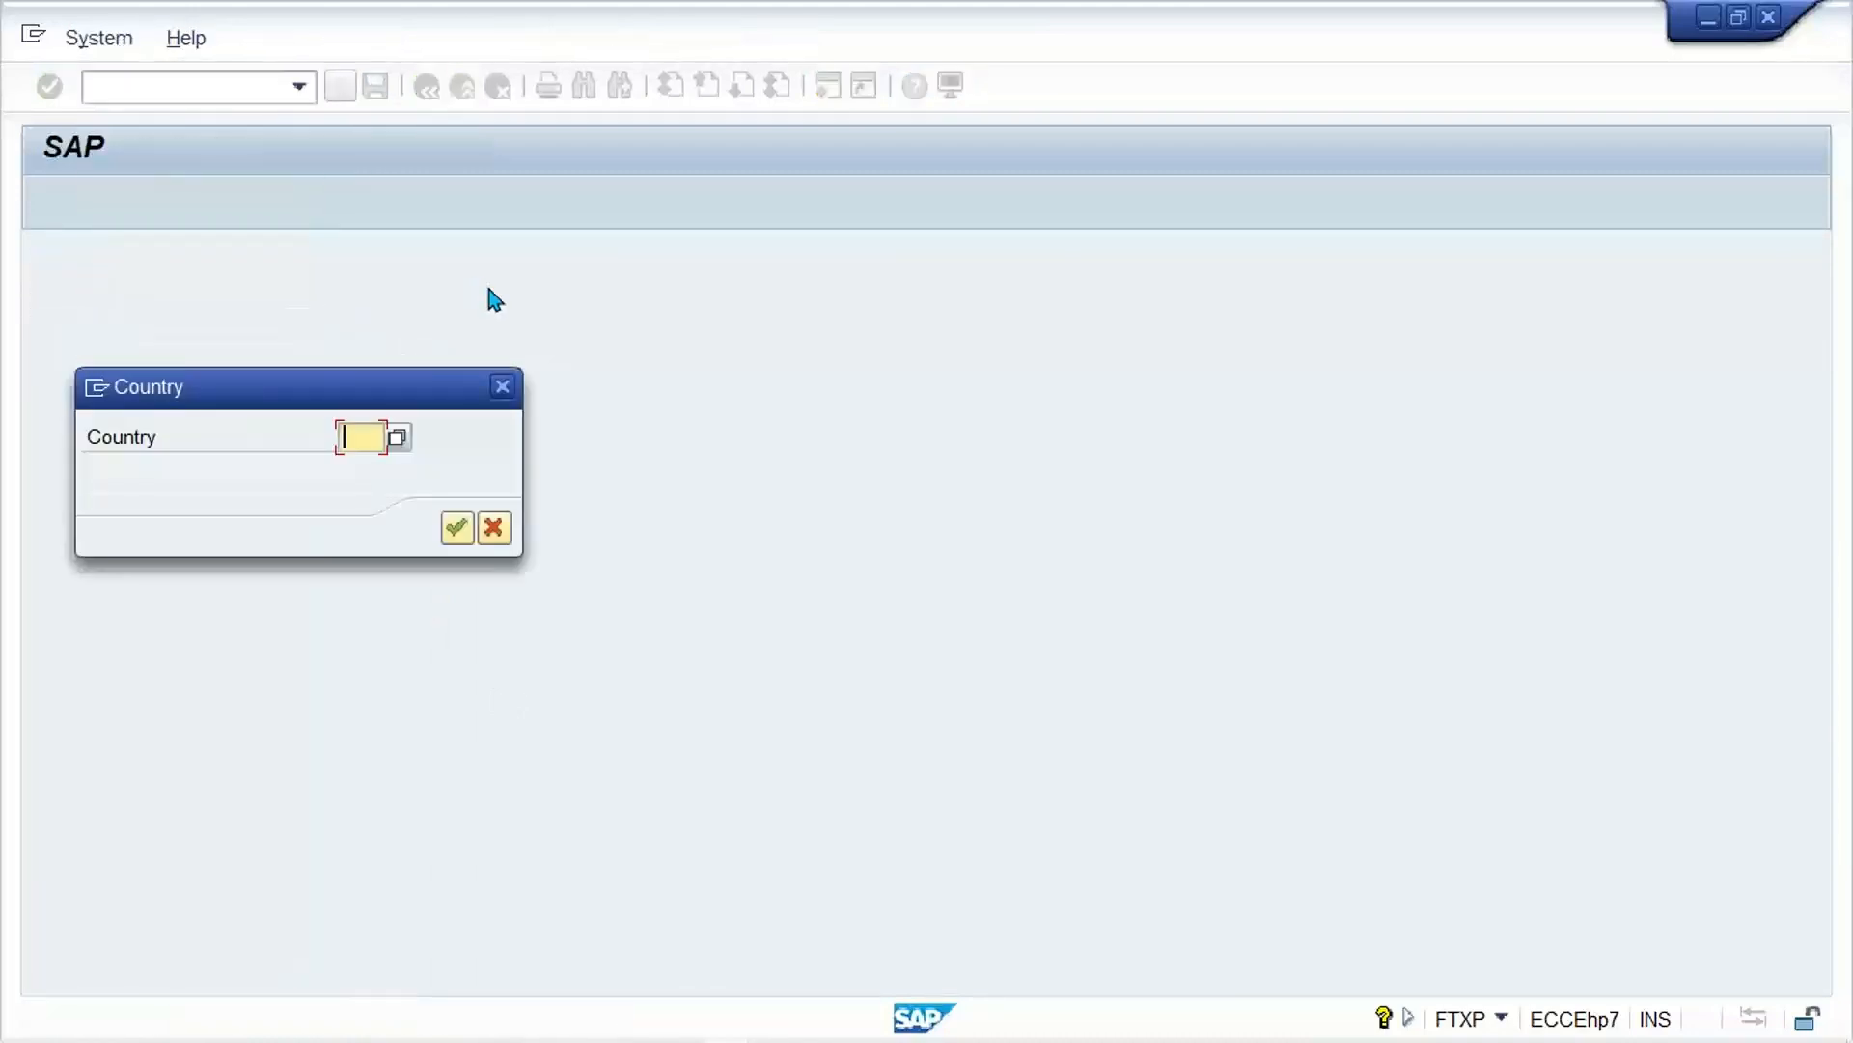
type("IN")
key("Return")
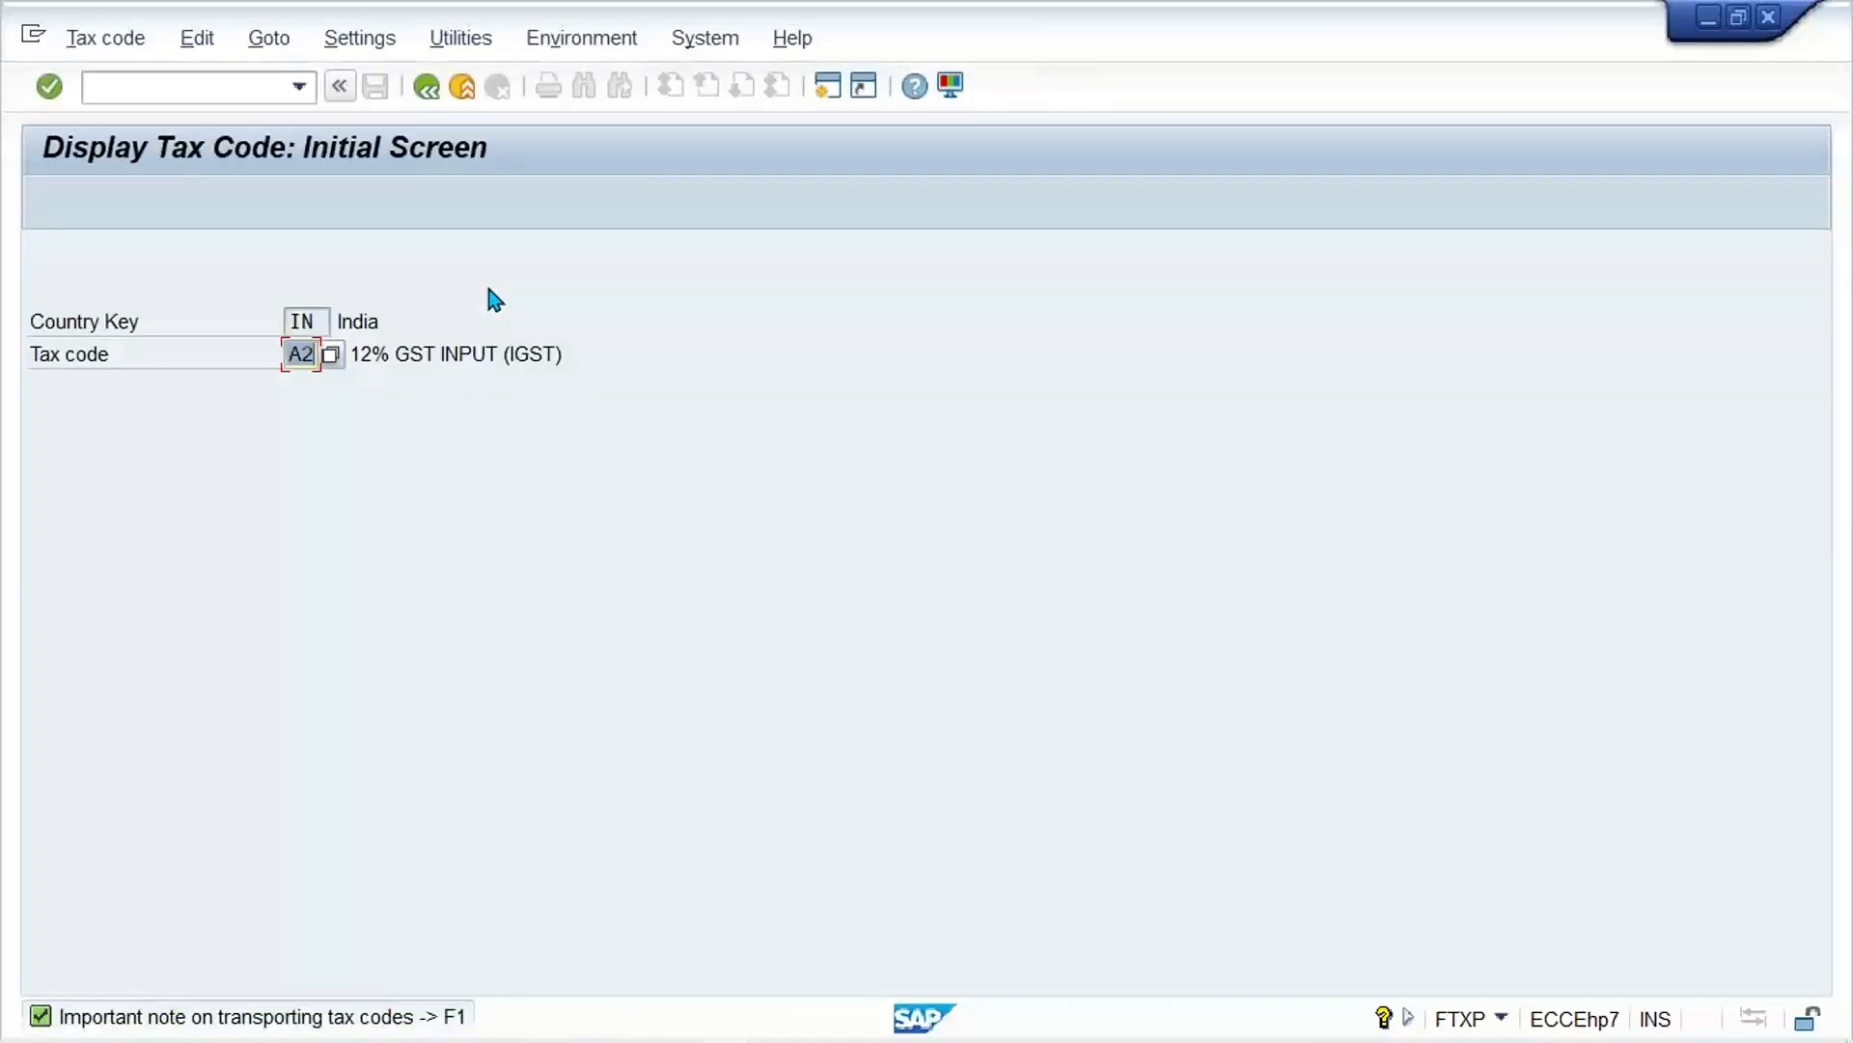
key("Return")
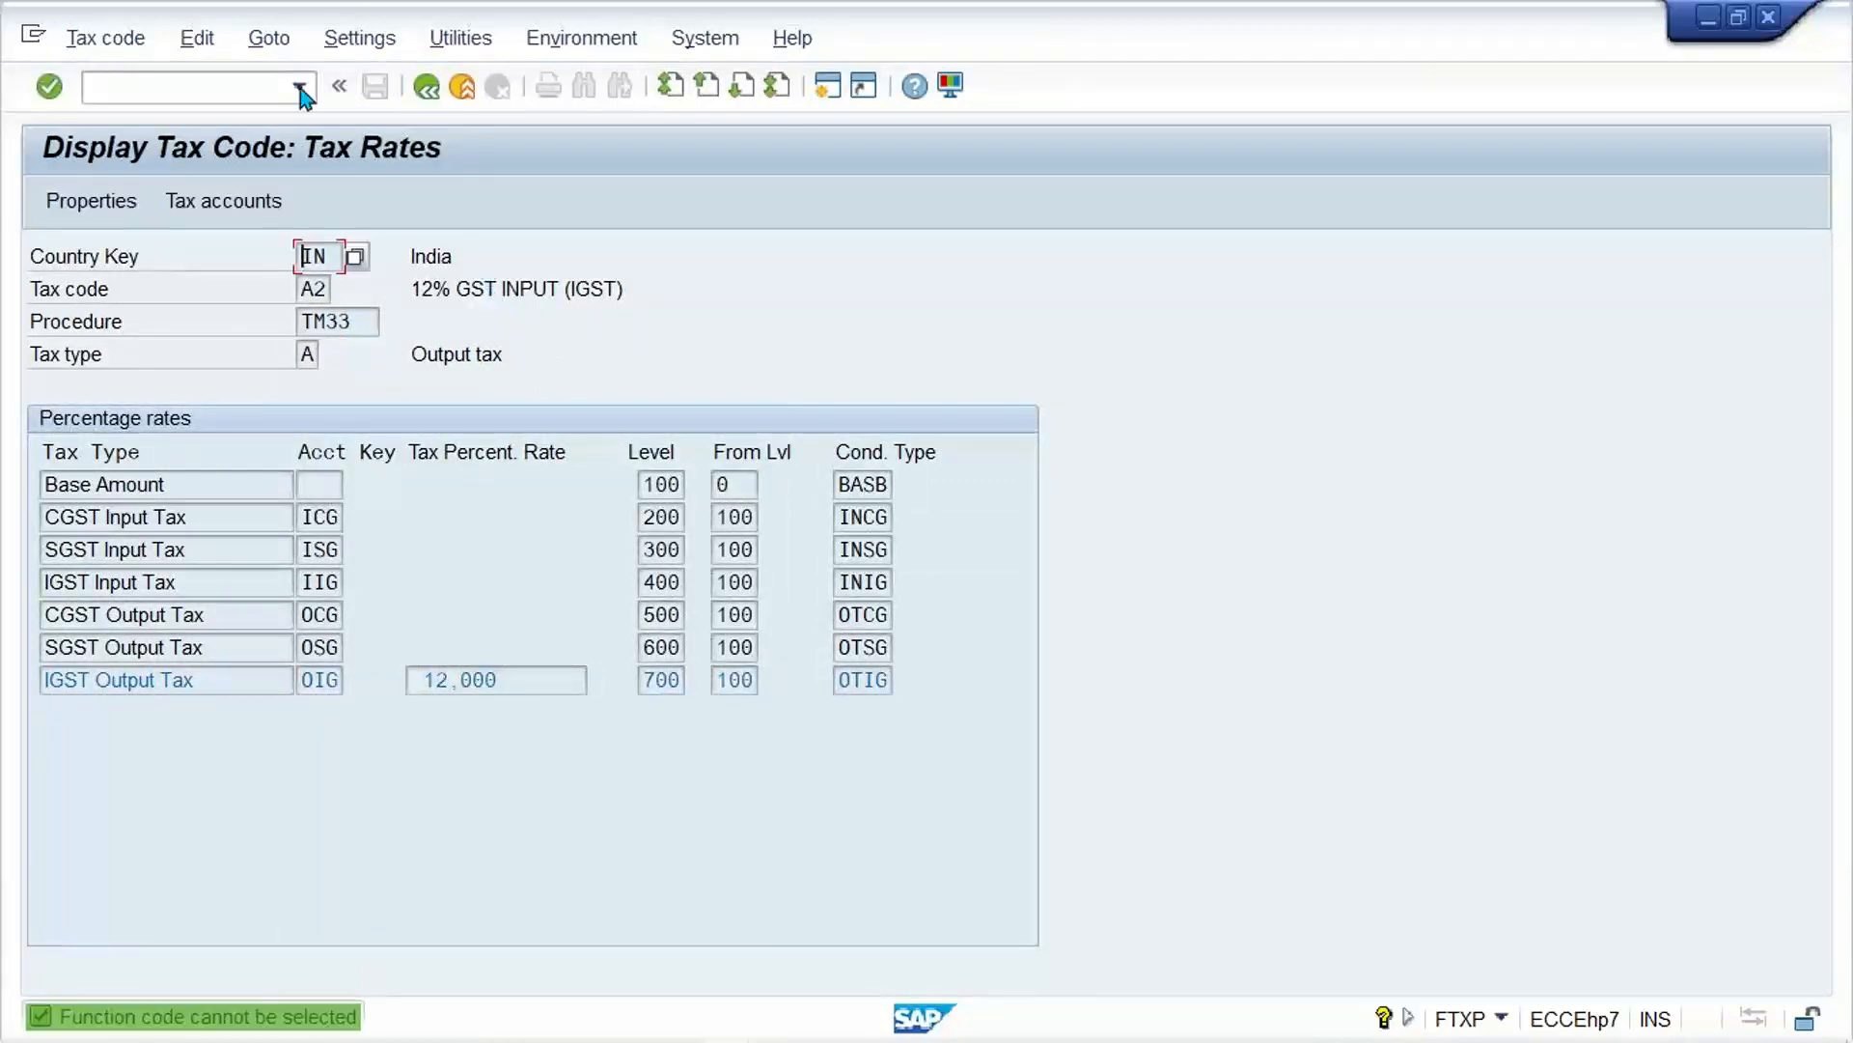
Step: Start transaction SM12, clear the user name filter and list the lock entries for client 800
left_click(160, 92)
type("/N")
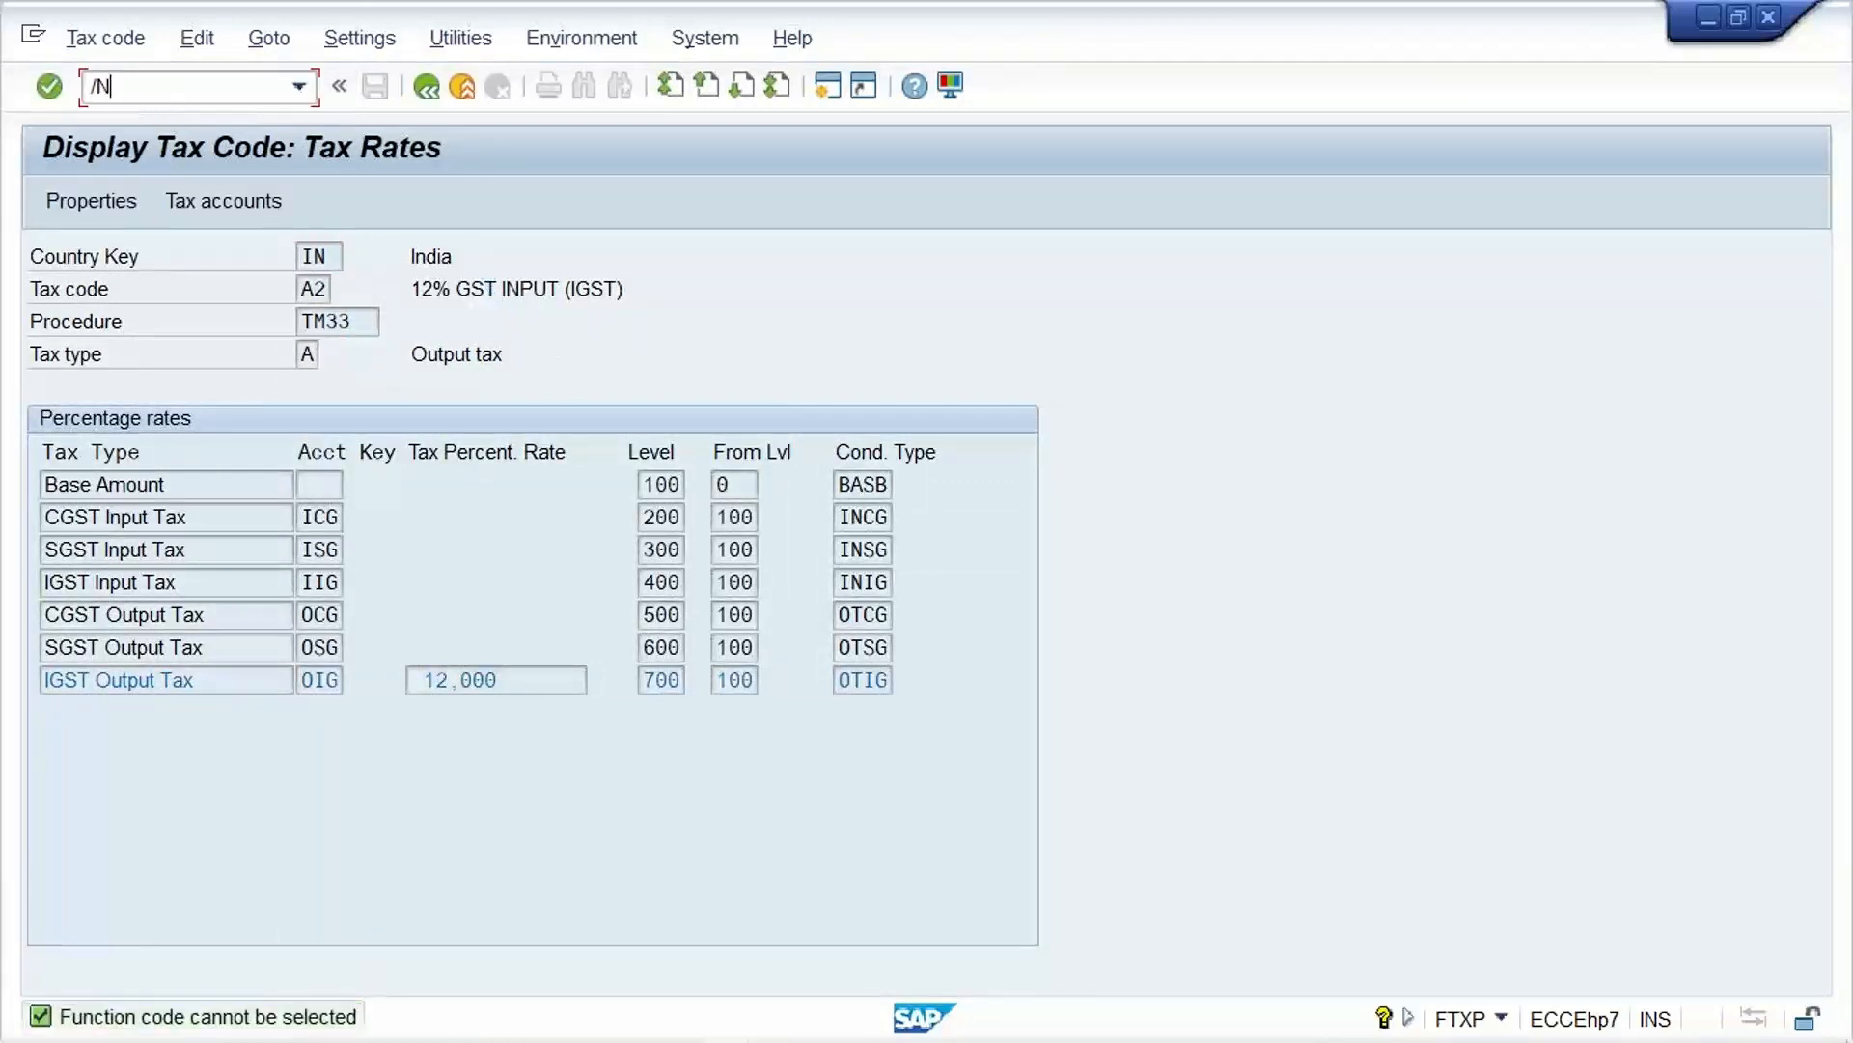
type("SM12")
key("Return")
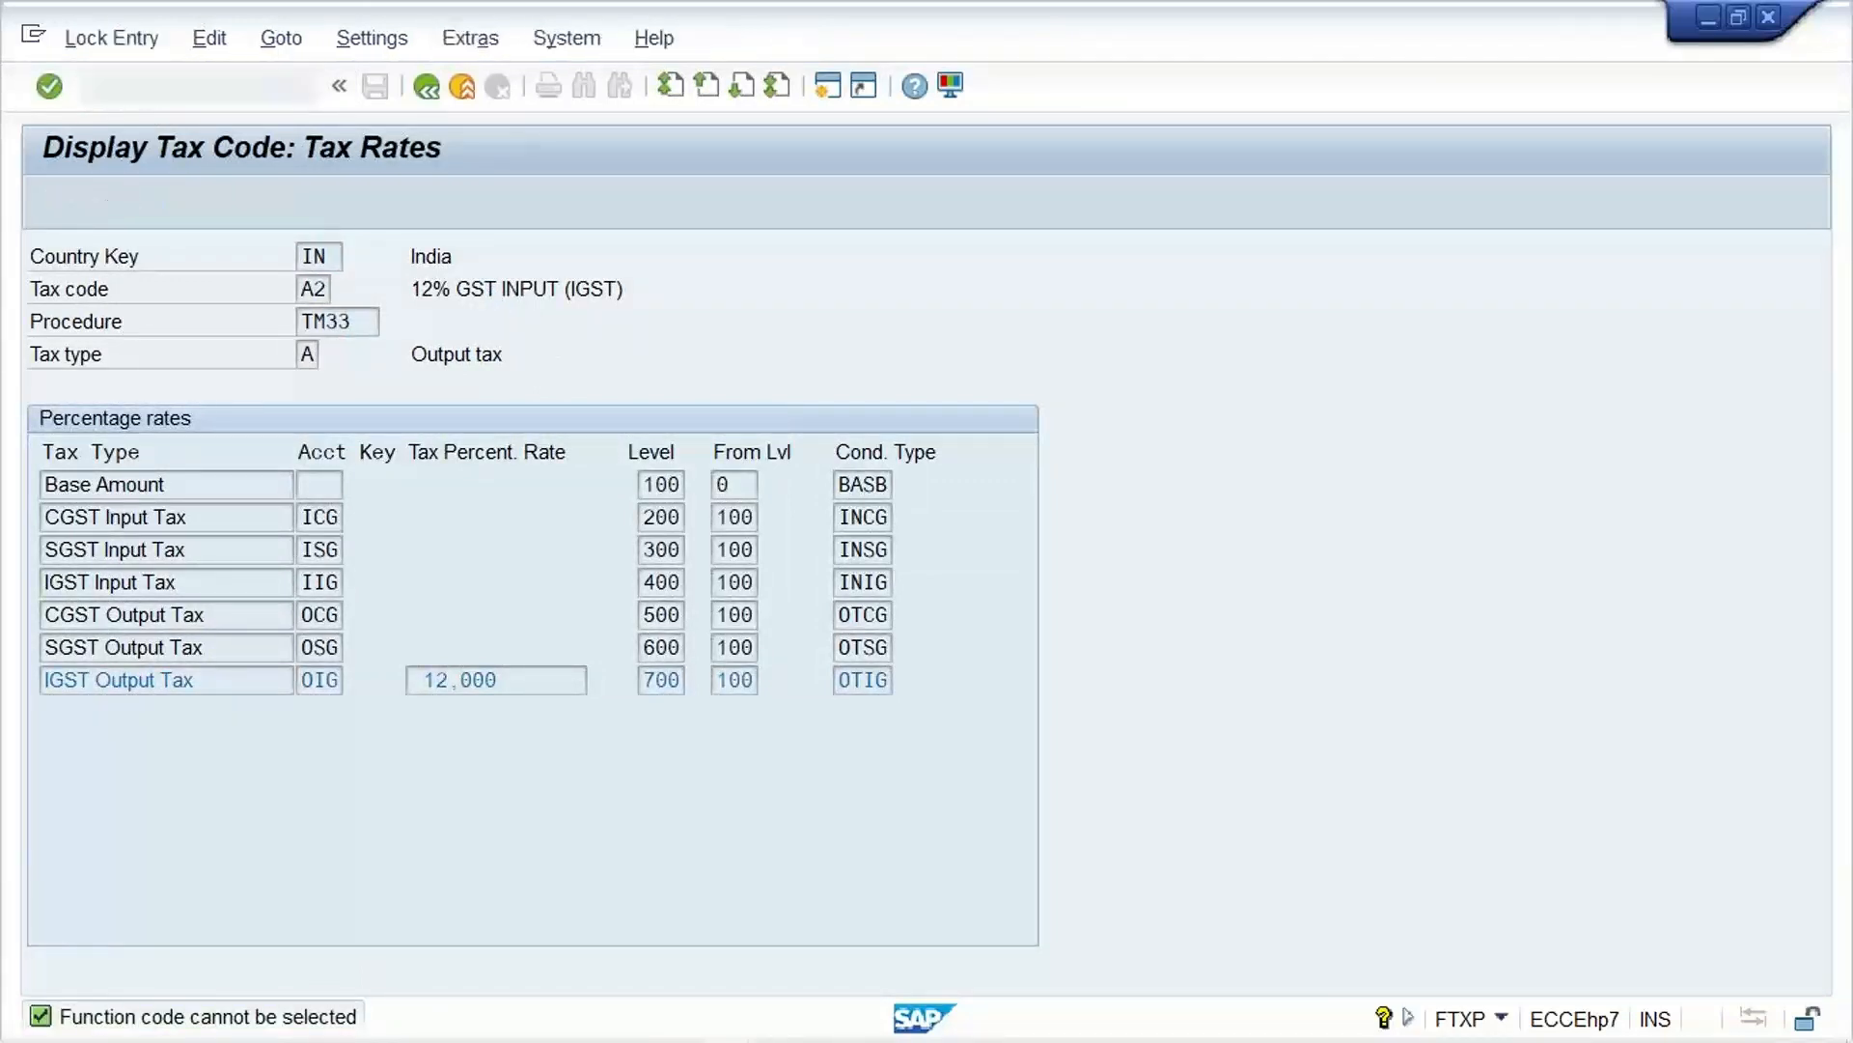
left_click_drag(403, 423, 158, 433)
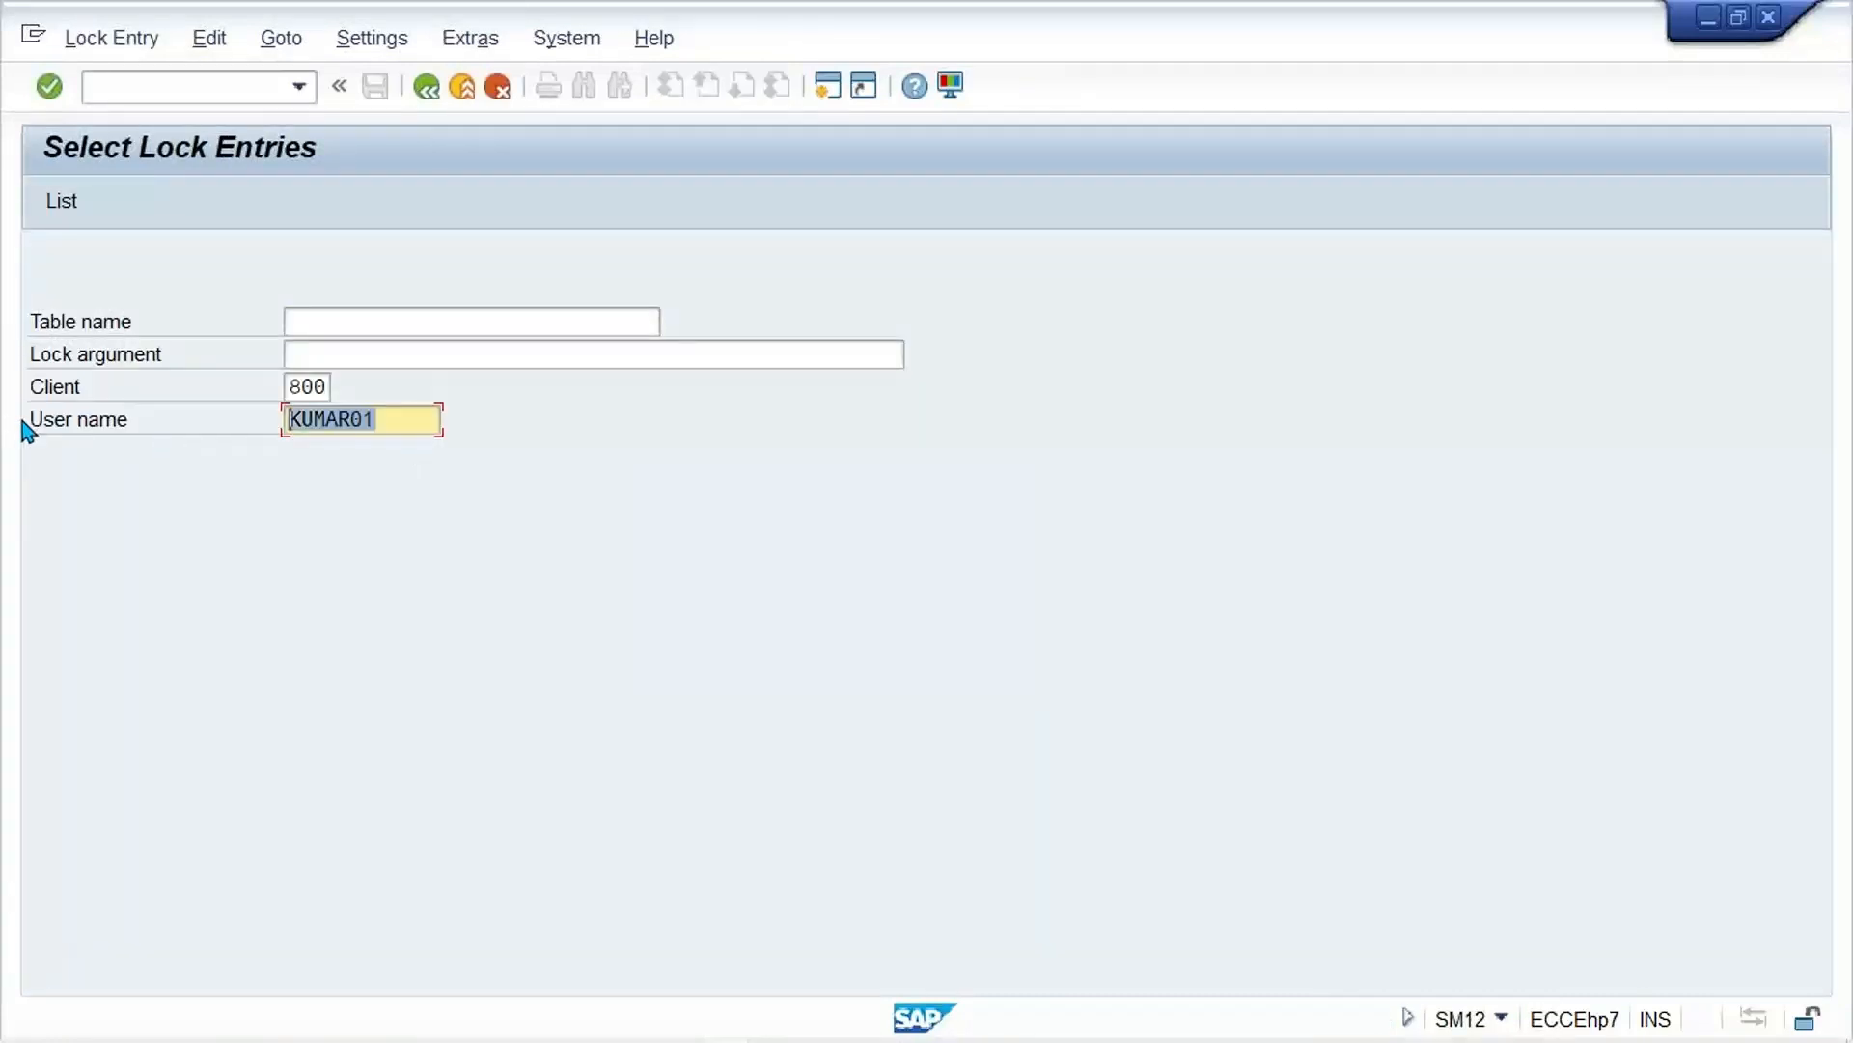
key("Delete")
key("F8")
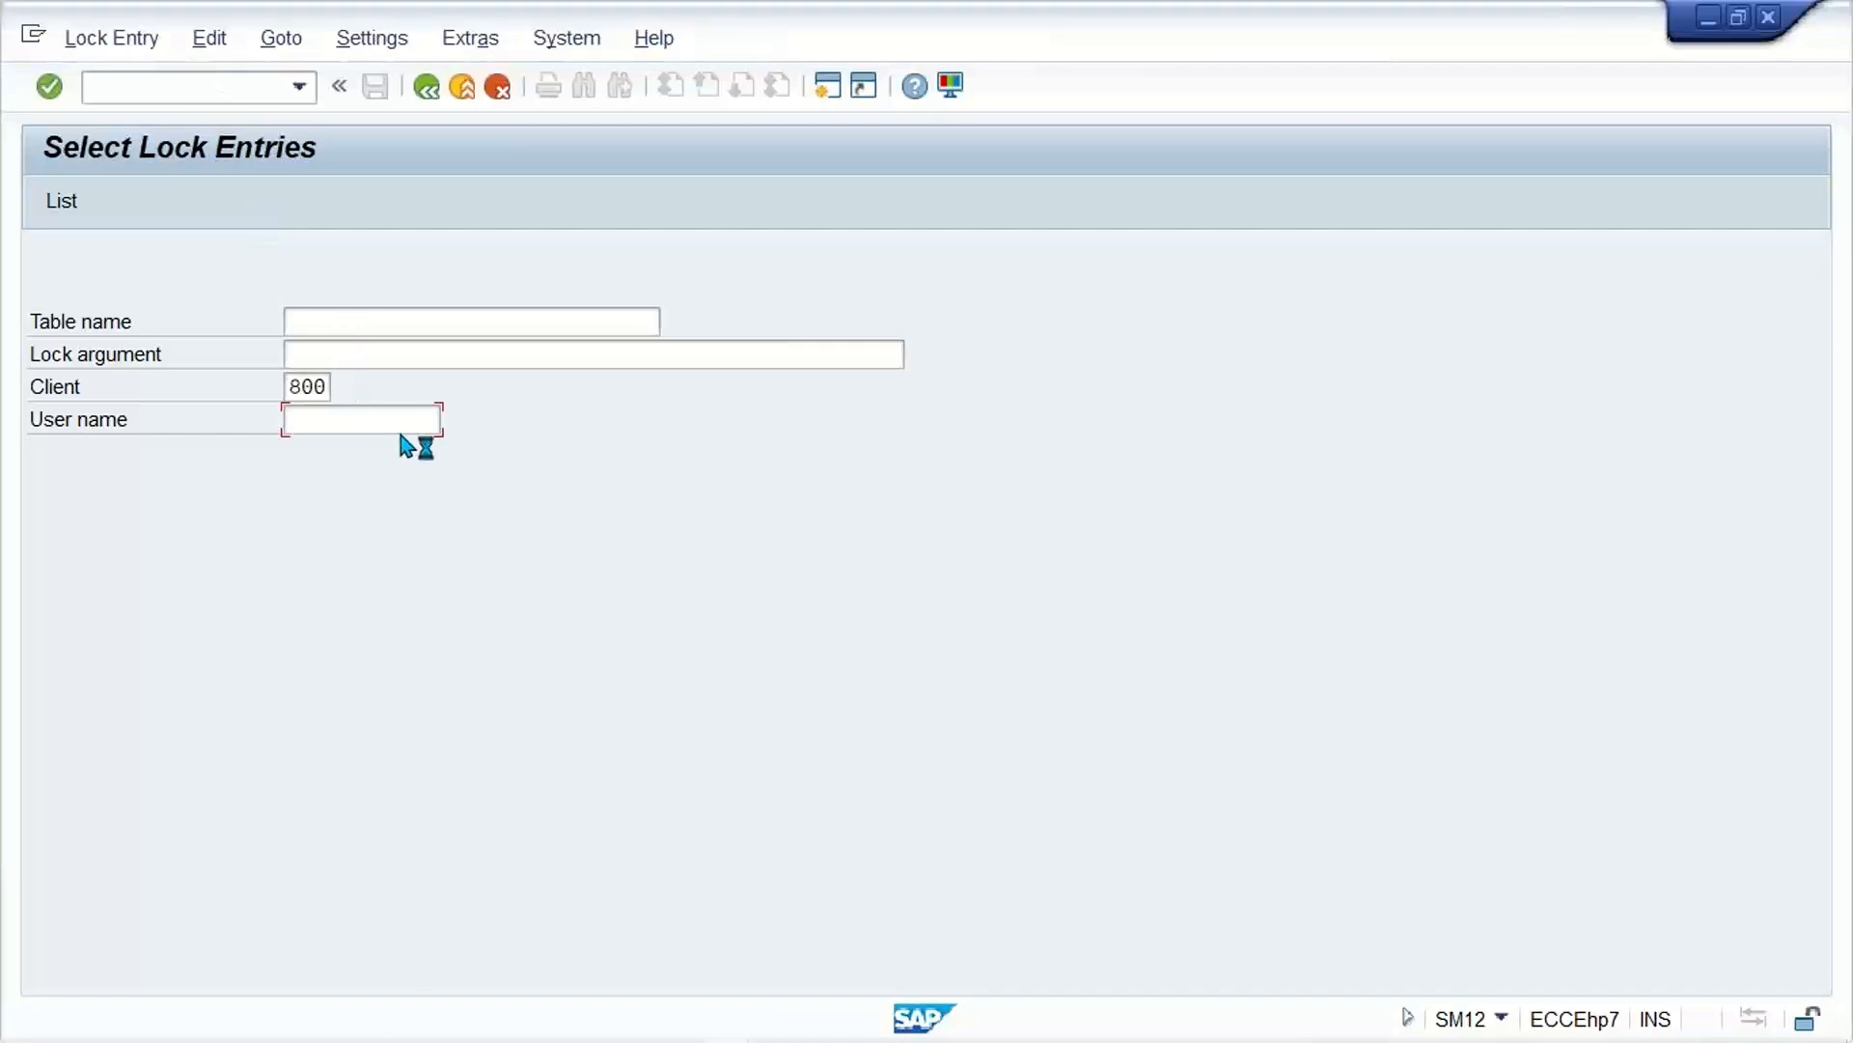
key("Return")
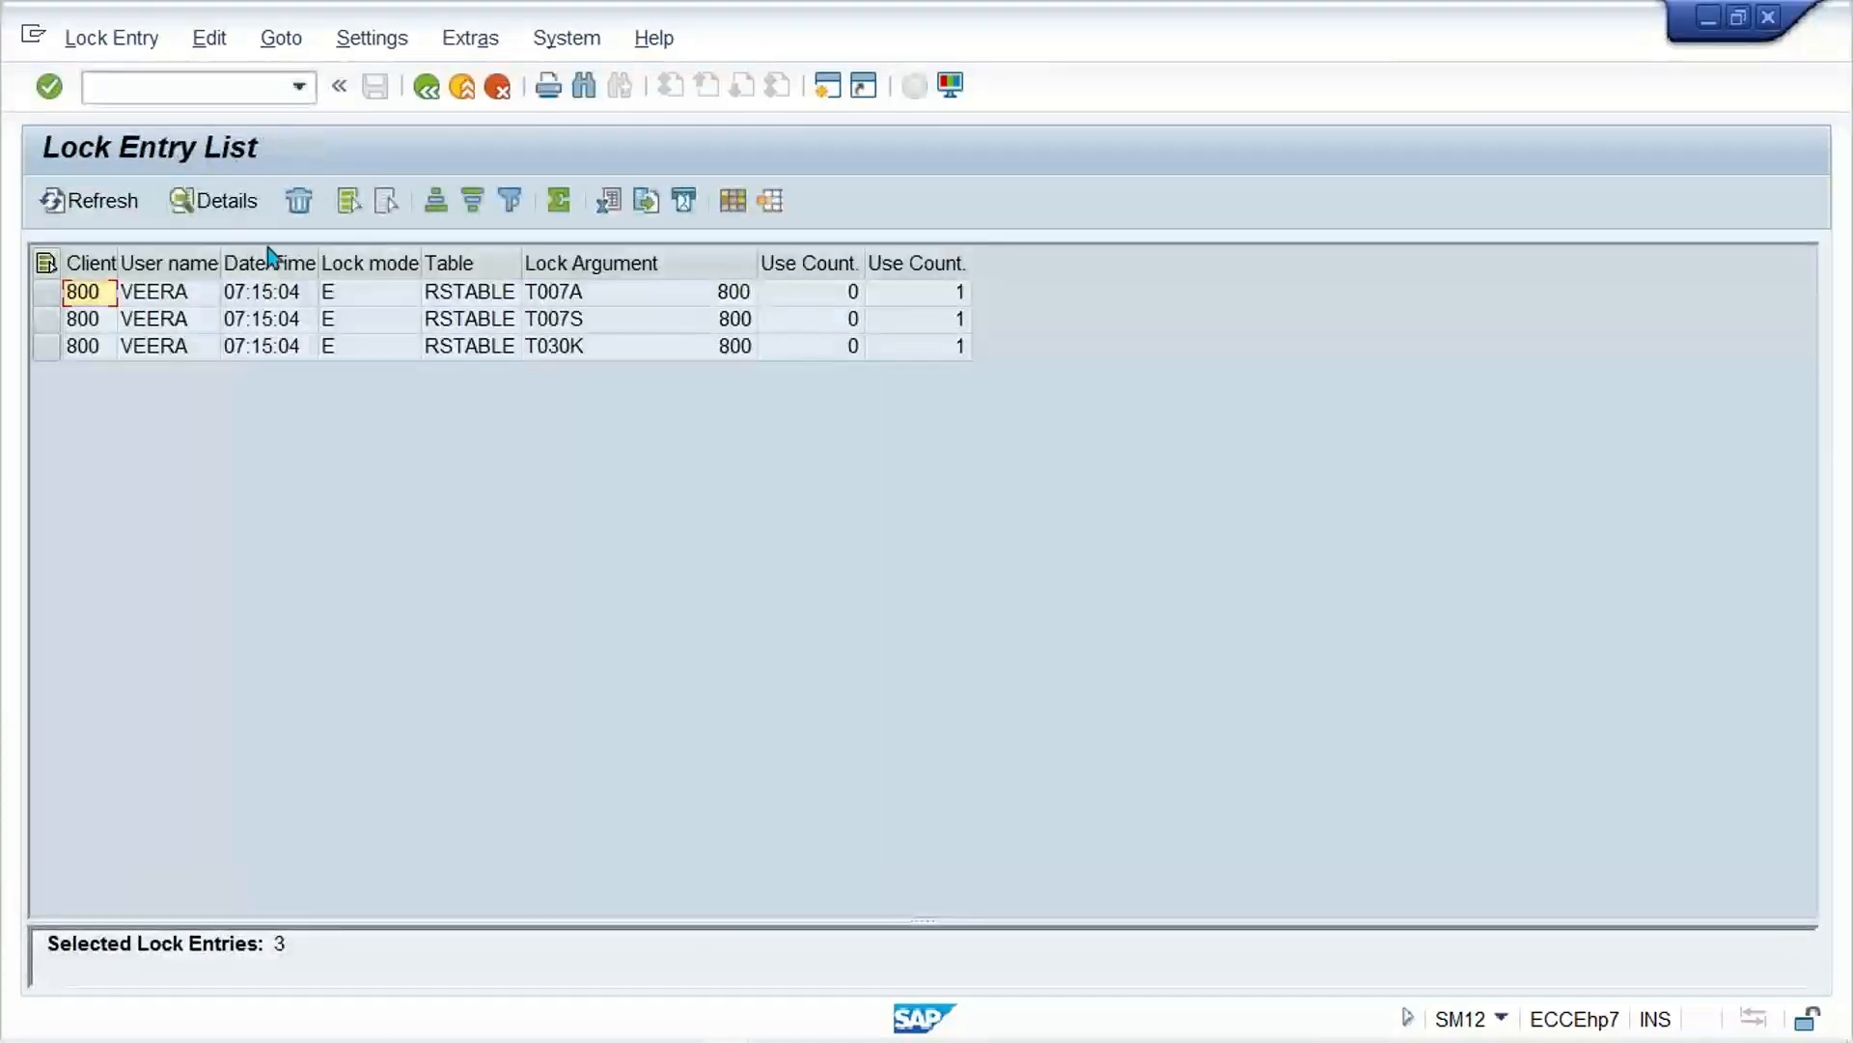
Step: Delete all lock entries in the list, confirm the deletion and close the help text
left_click(120, 43)
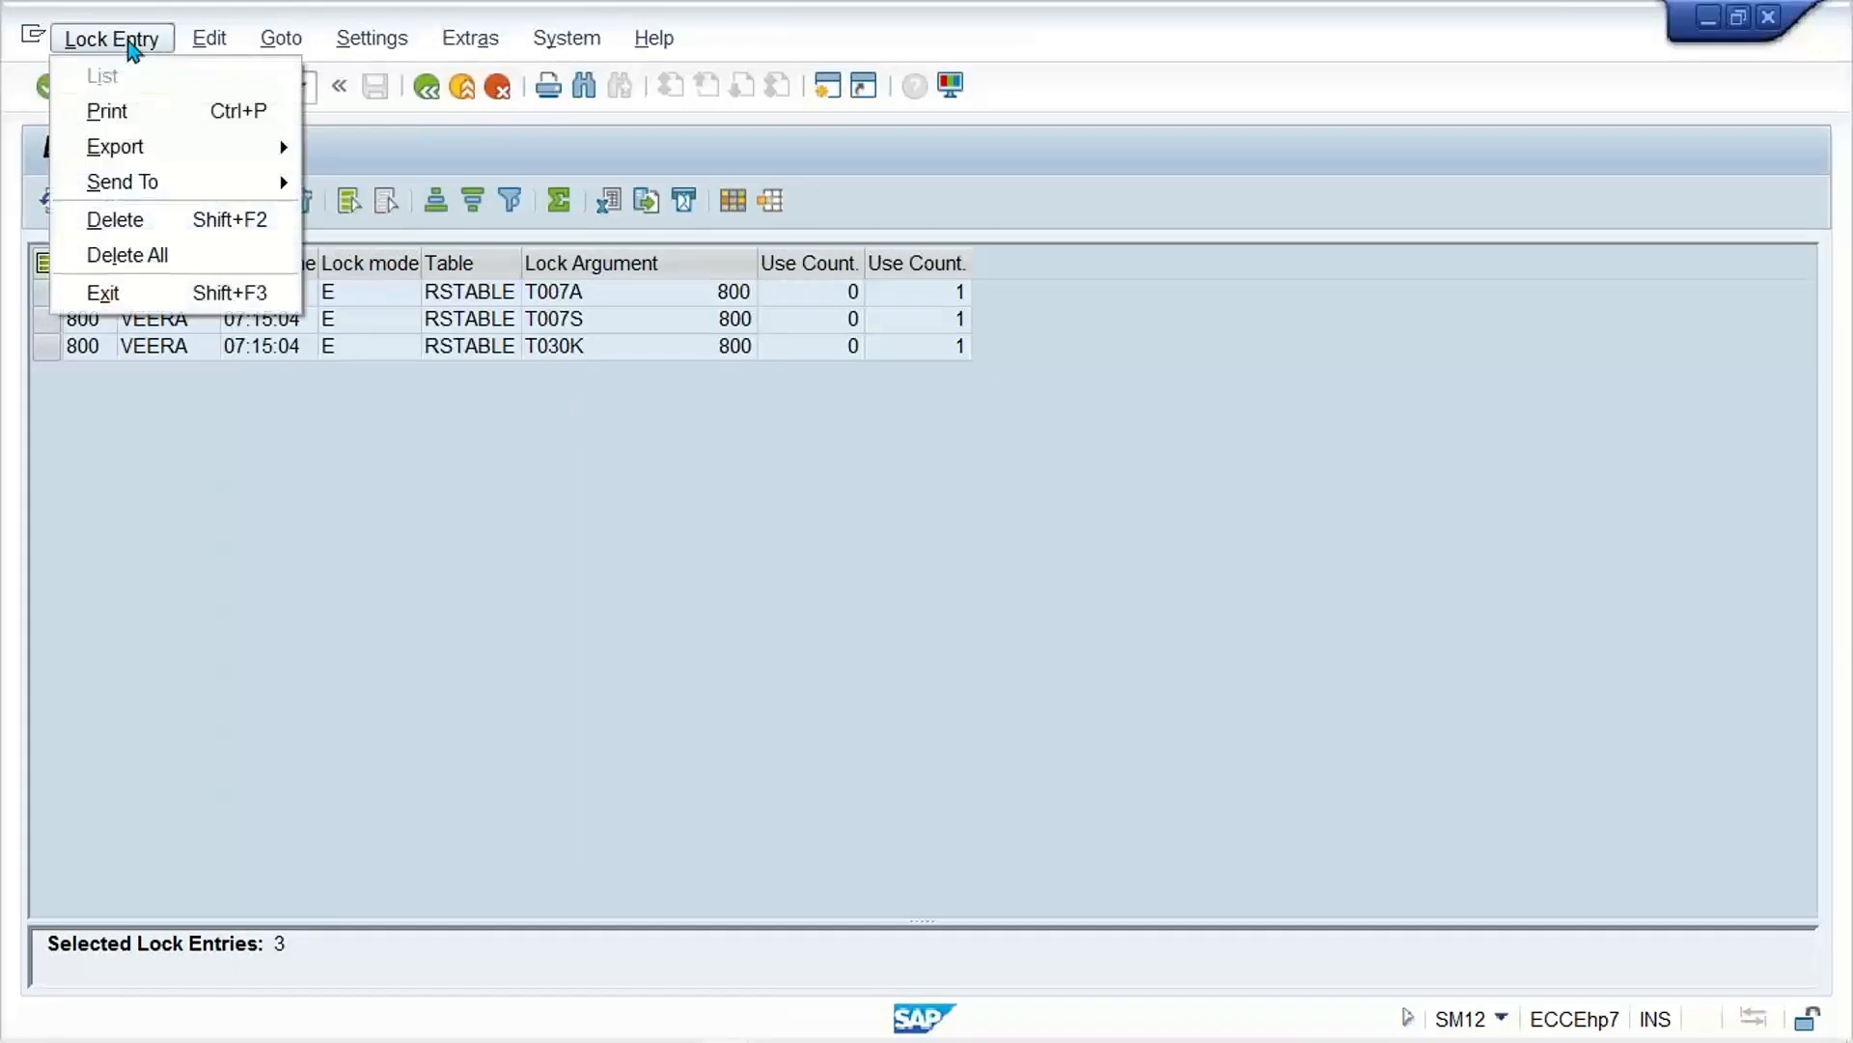
left_click(172, 257)
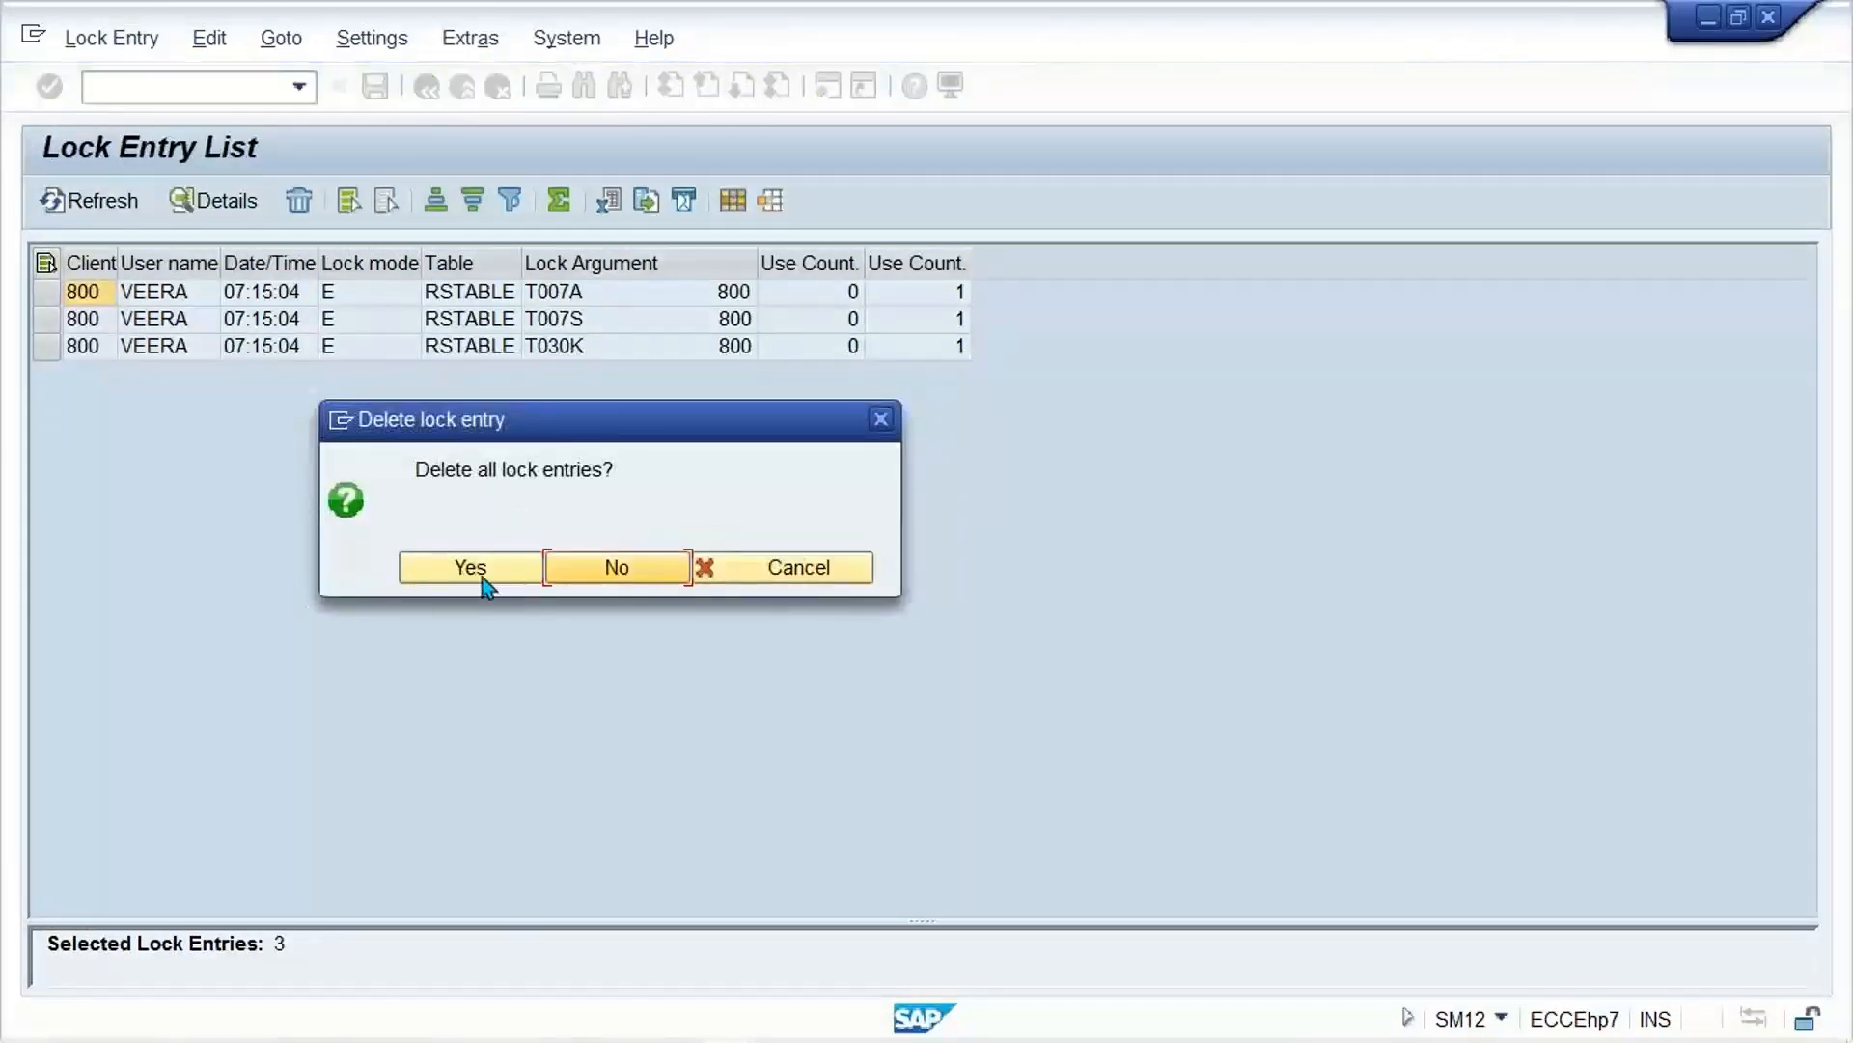
left_click(483, 571)
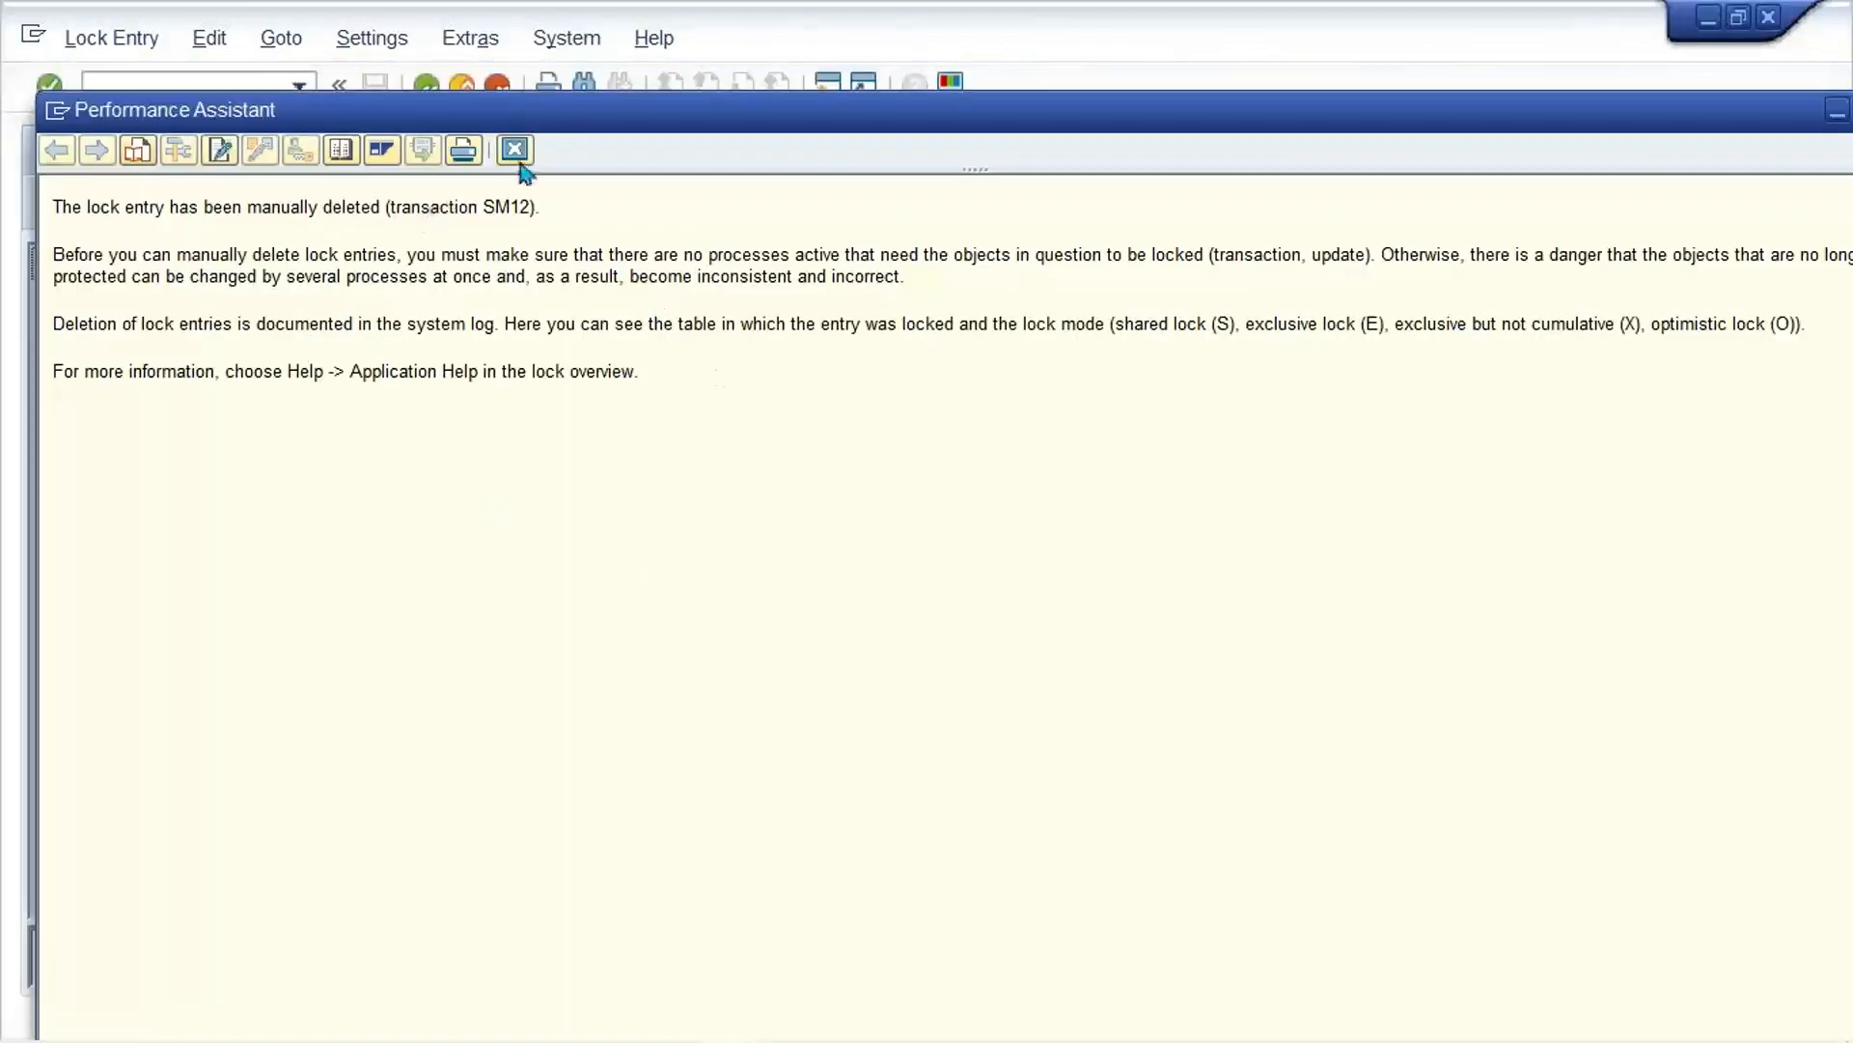
left_click(516, 153)
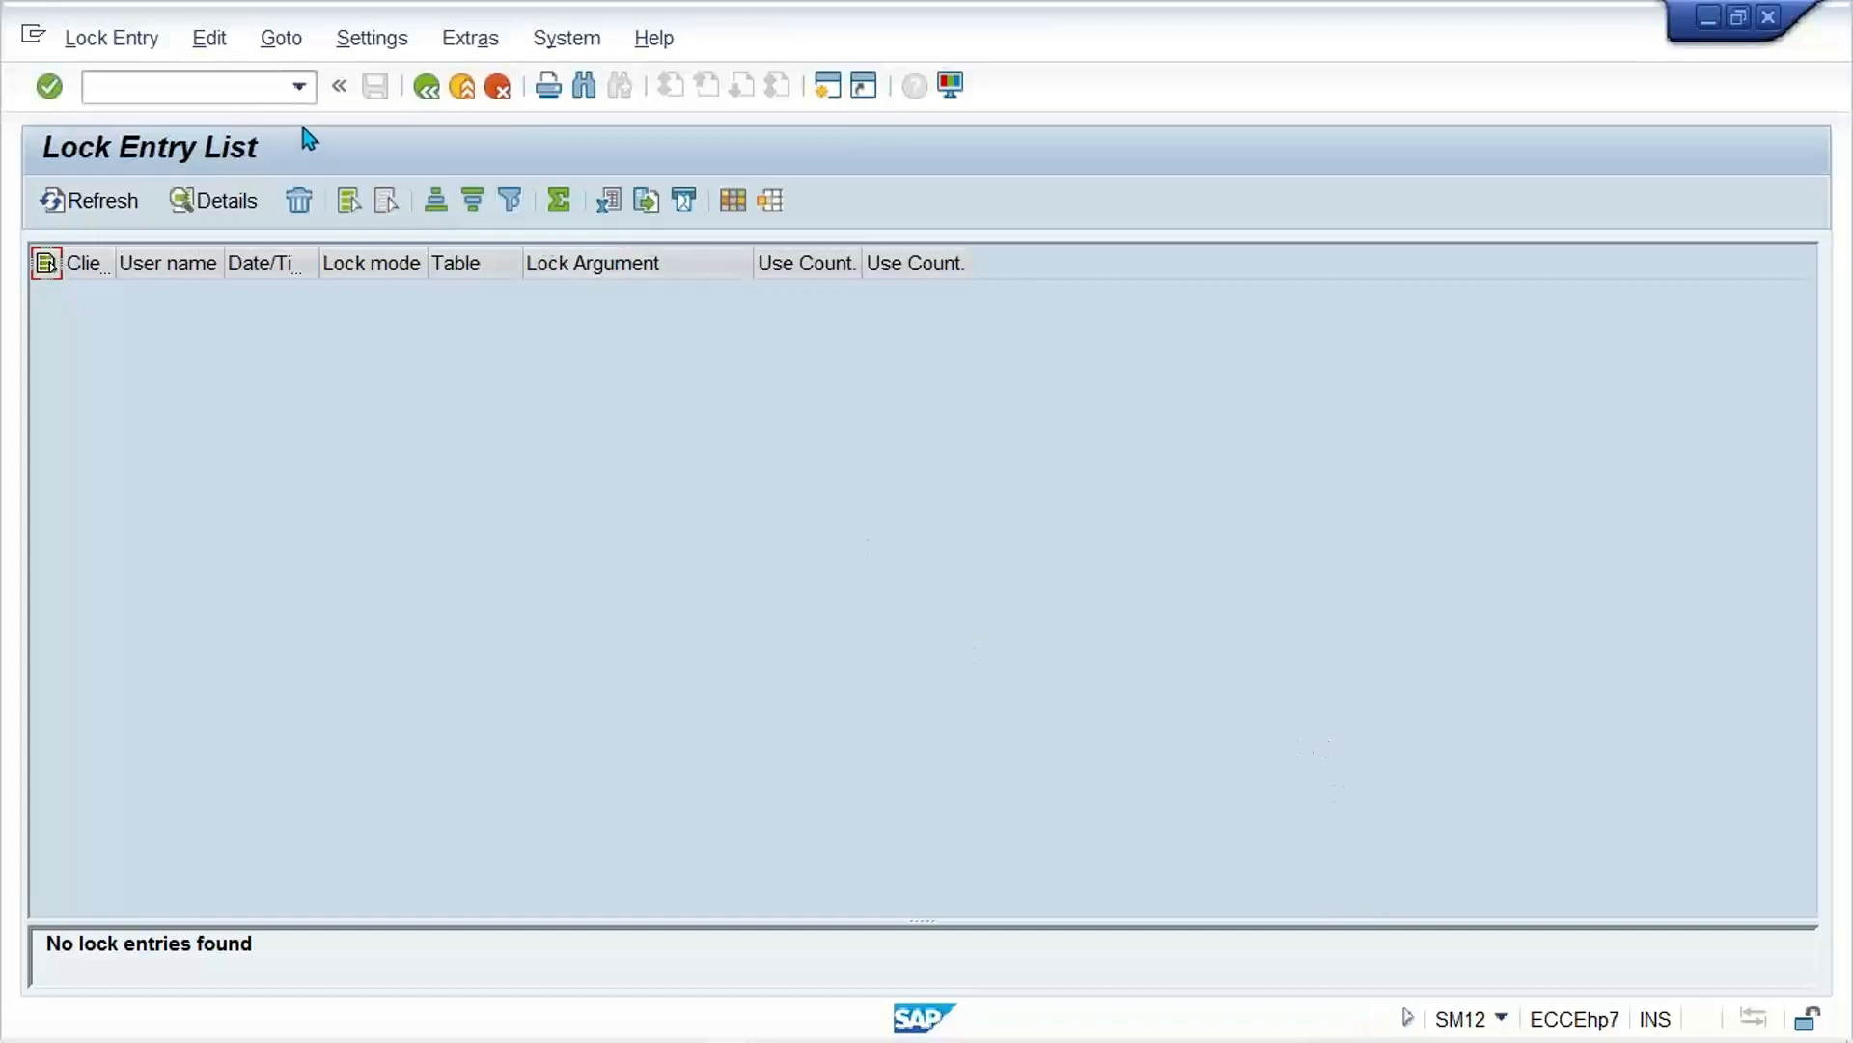
Step: Restart tax code maintenance with transaction /NFTXP for country IN
left_click(299, 87)
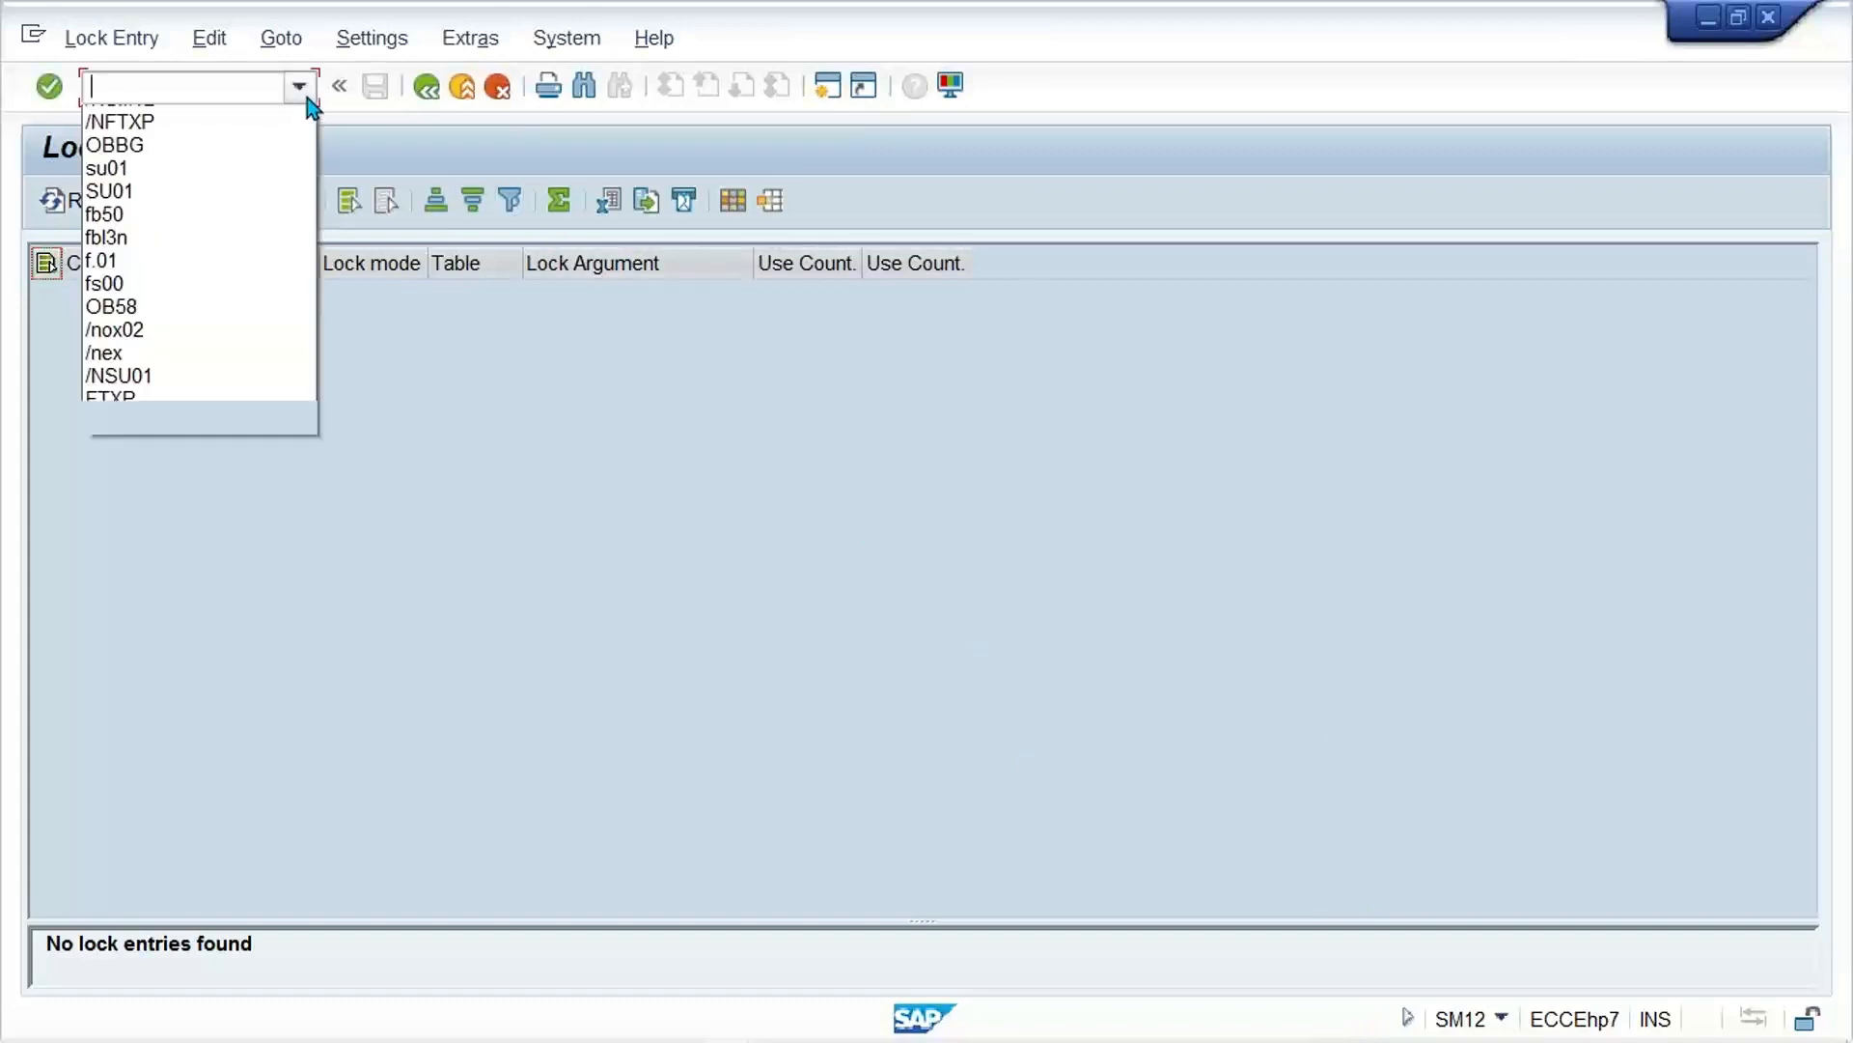
left_click(159, 144)
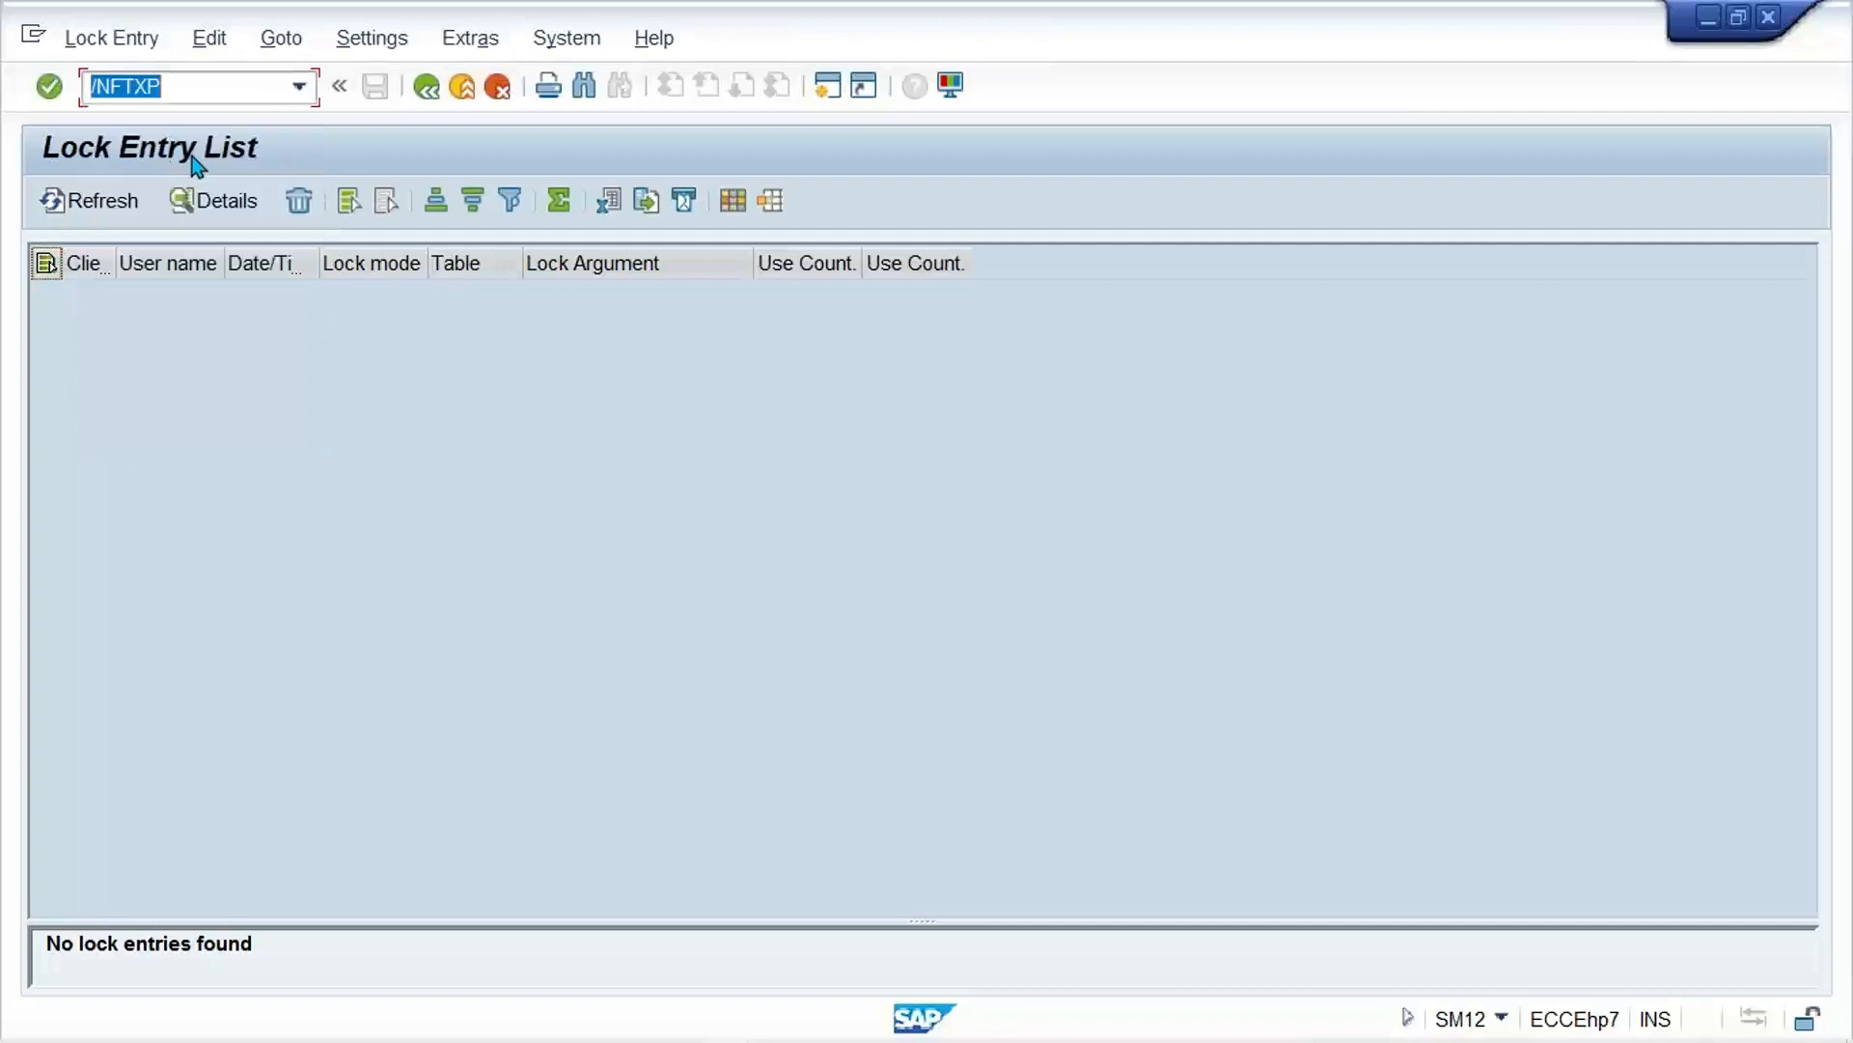
key("Return")
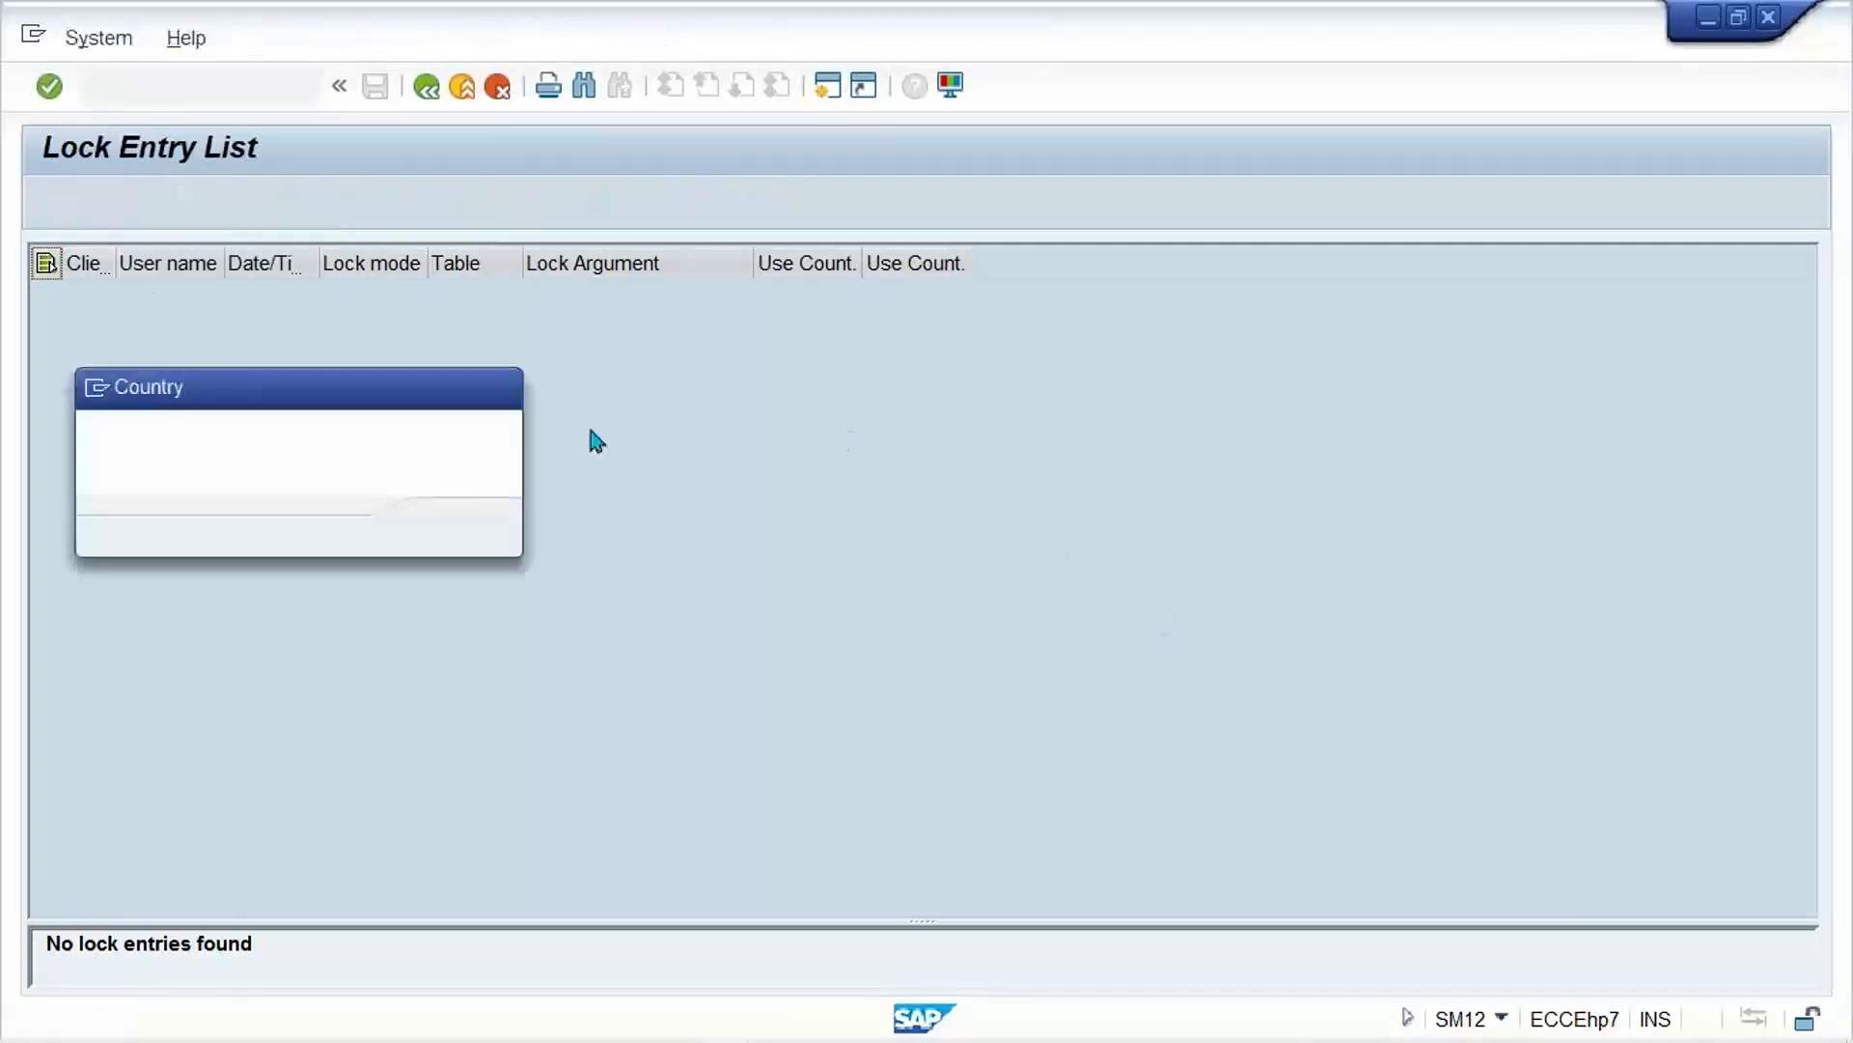
type("IN")
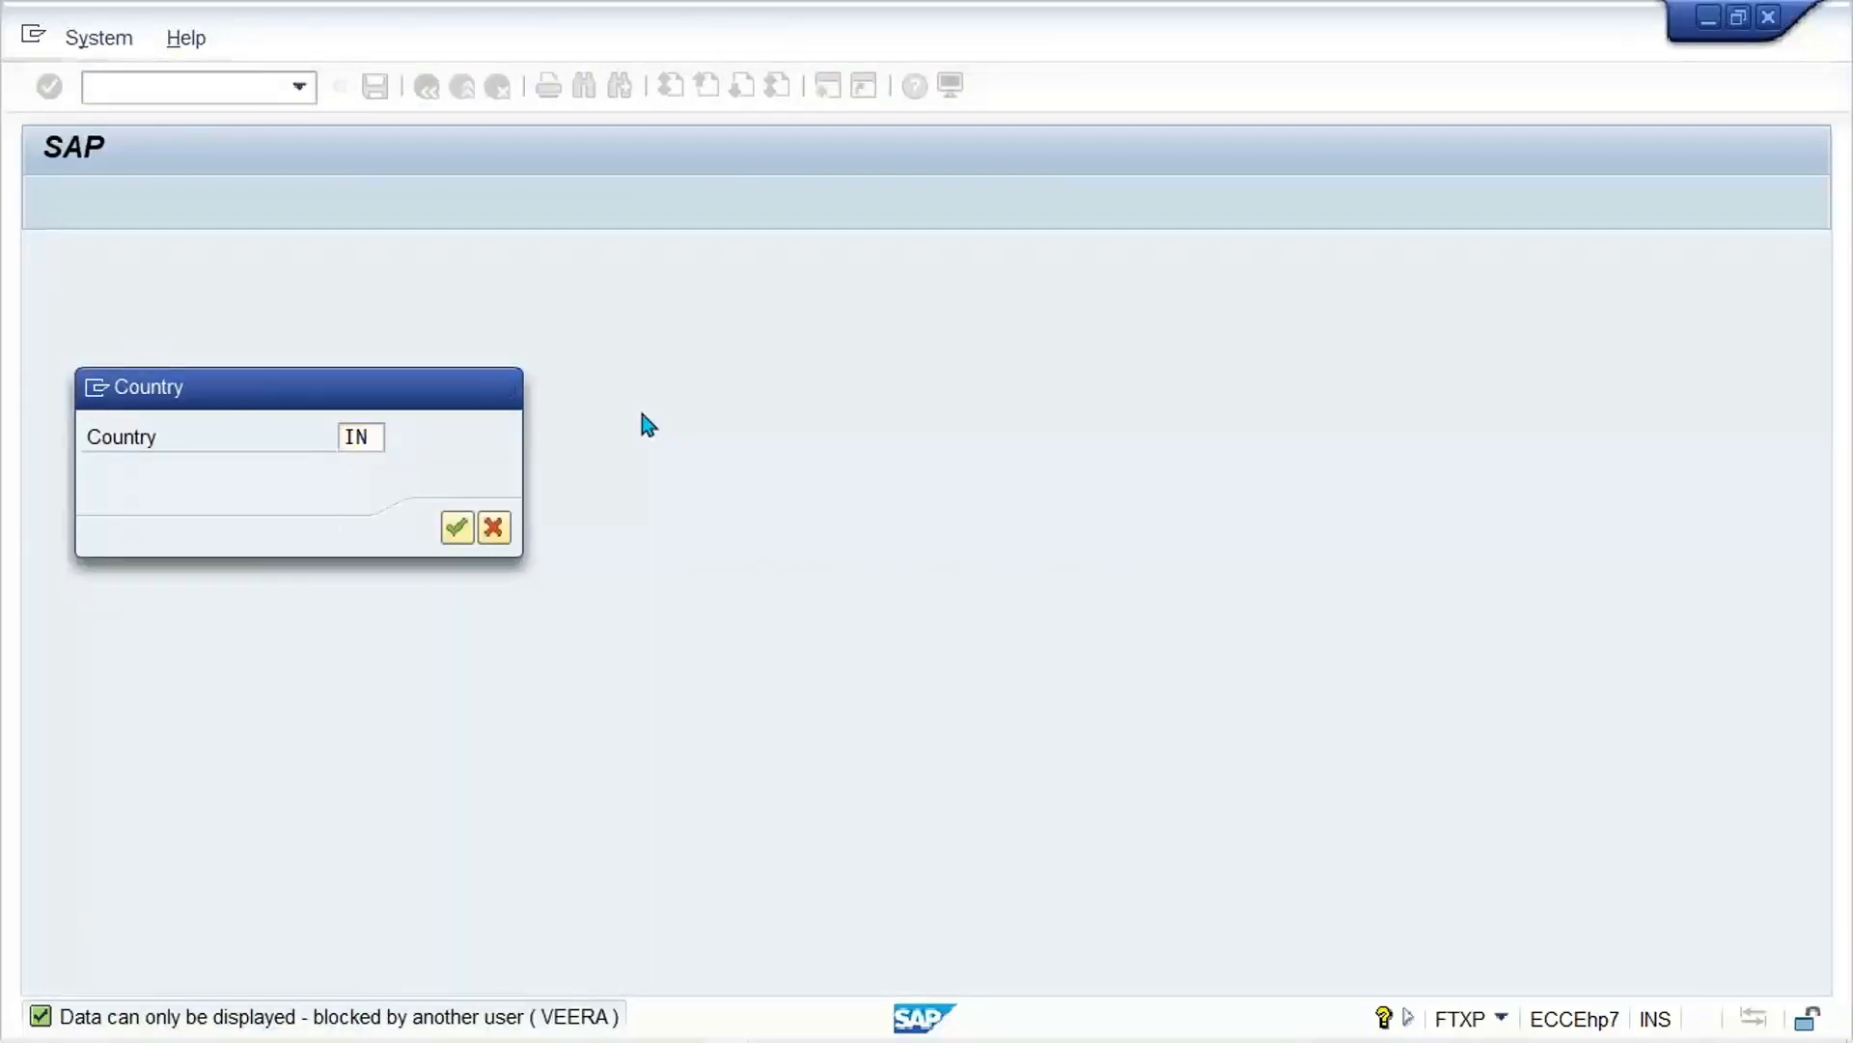
key("Return")
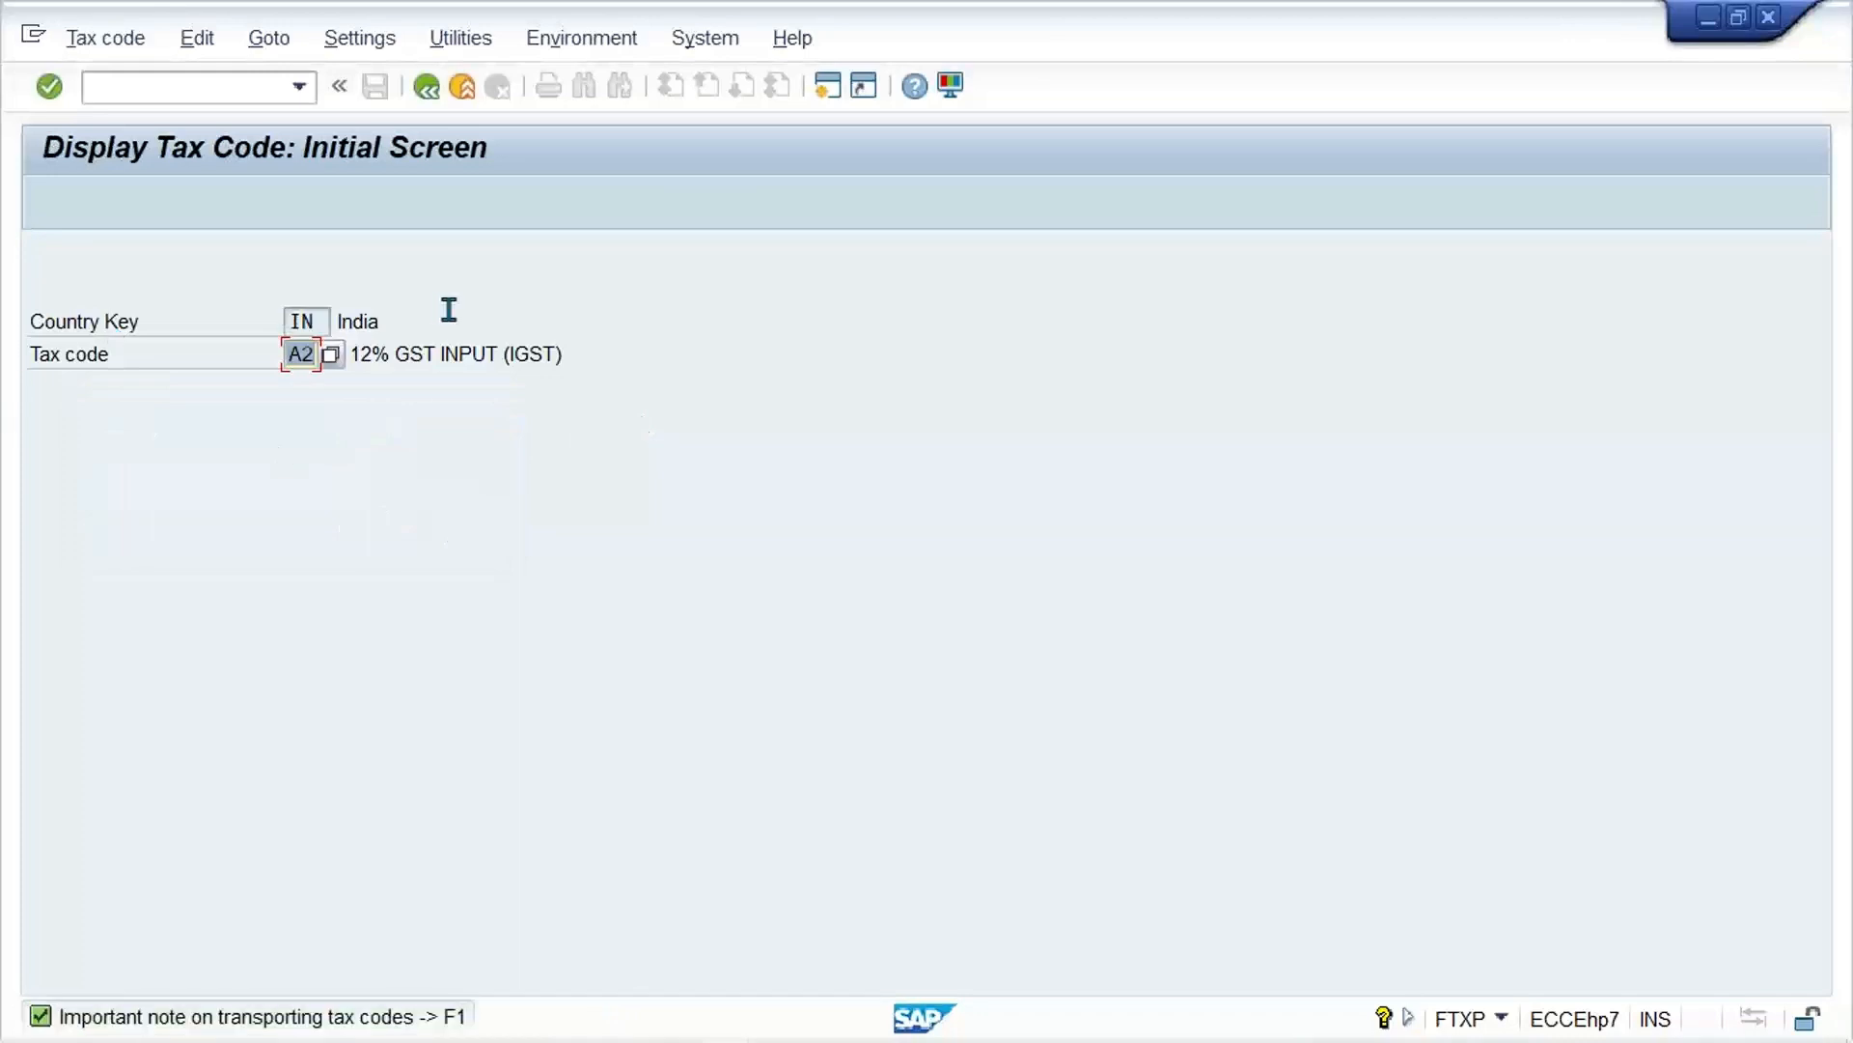
Step: Try to open tax code V1, then display the tax rates of code A1
type("V1")
key("Return")
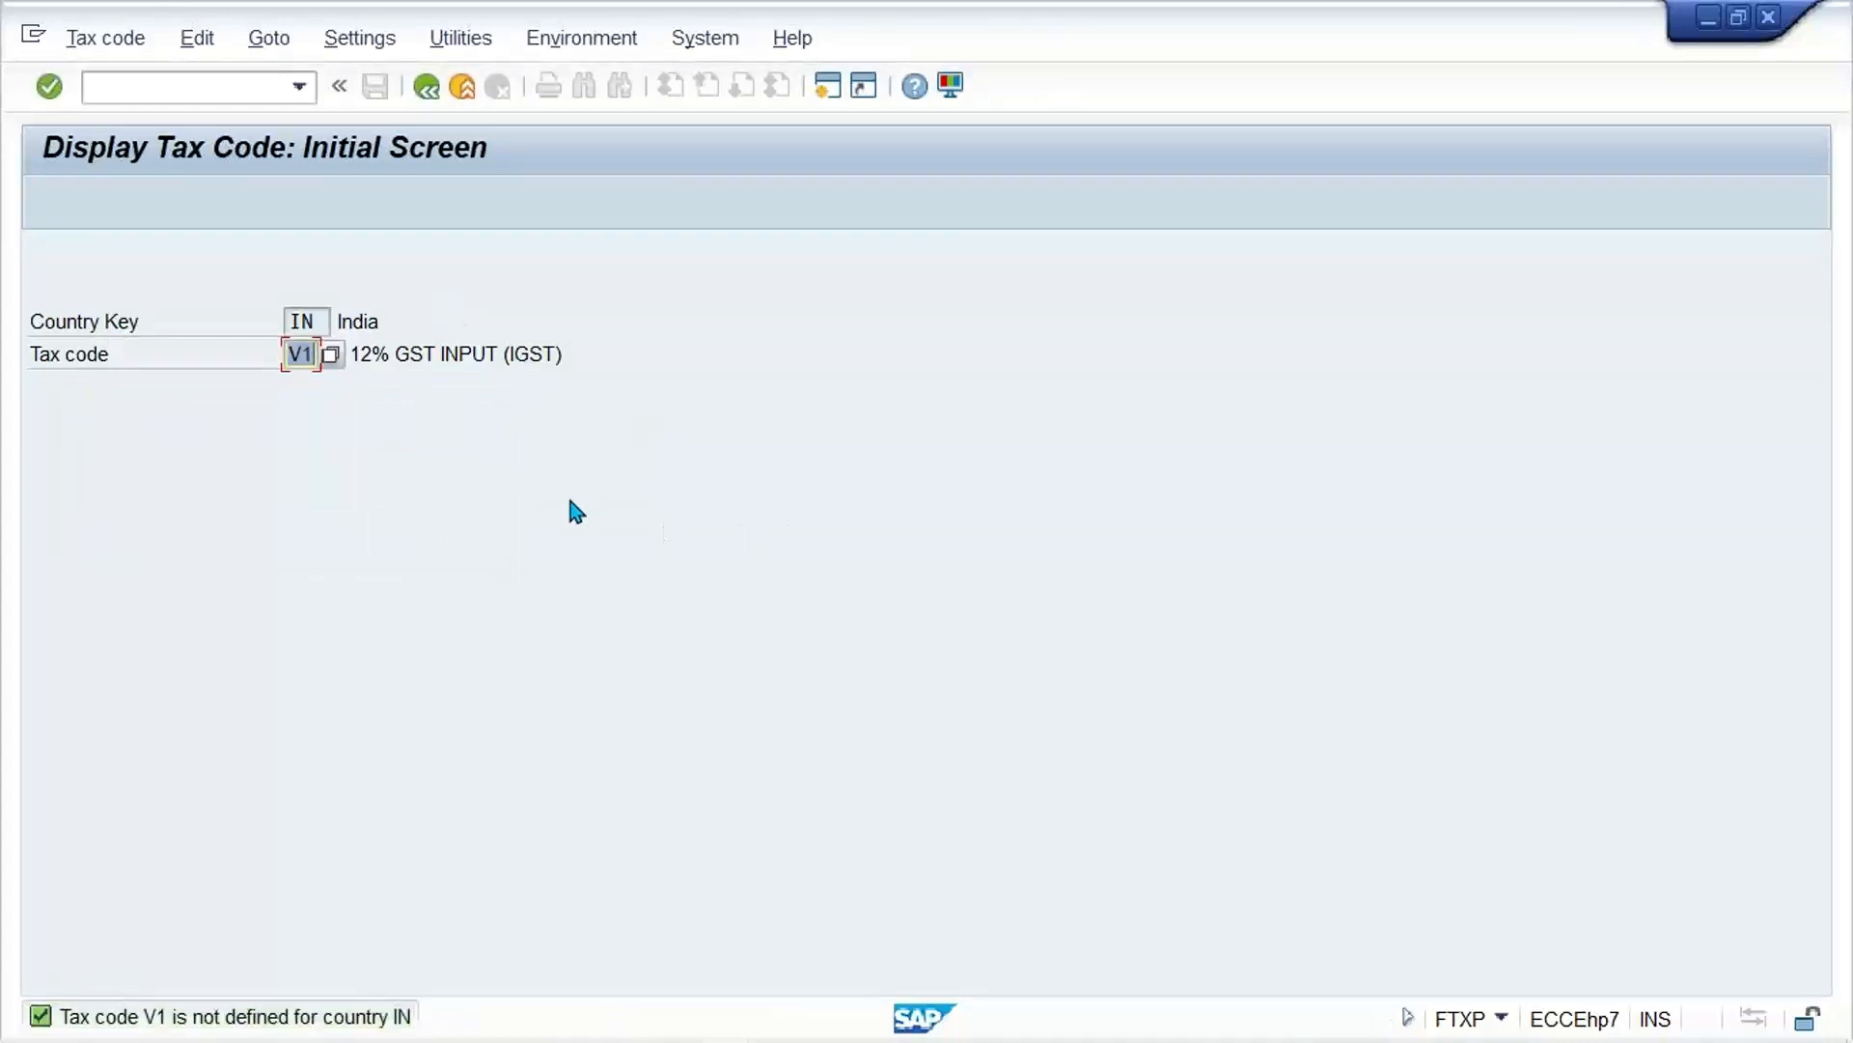
type("A1")
key("Return")
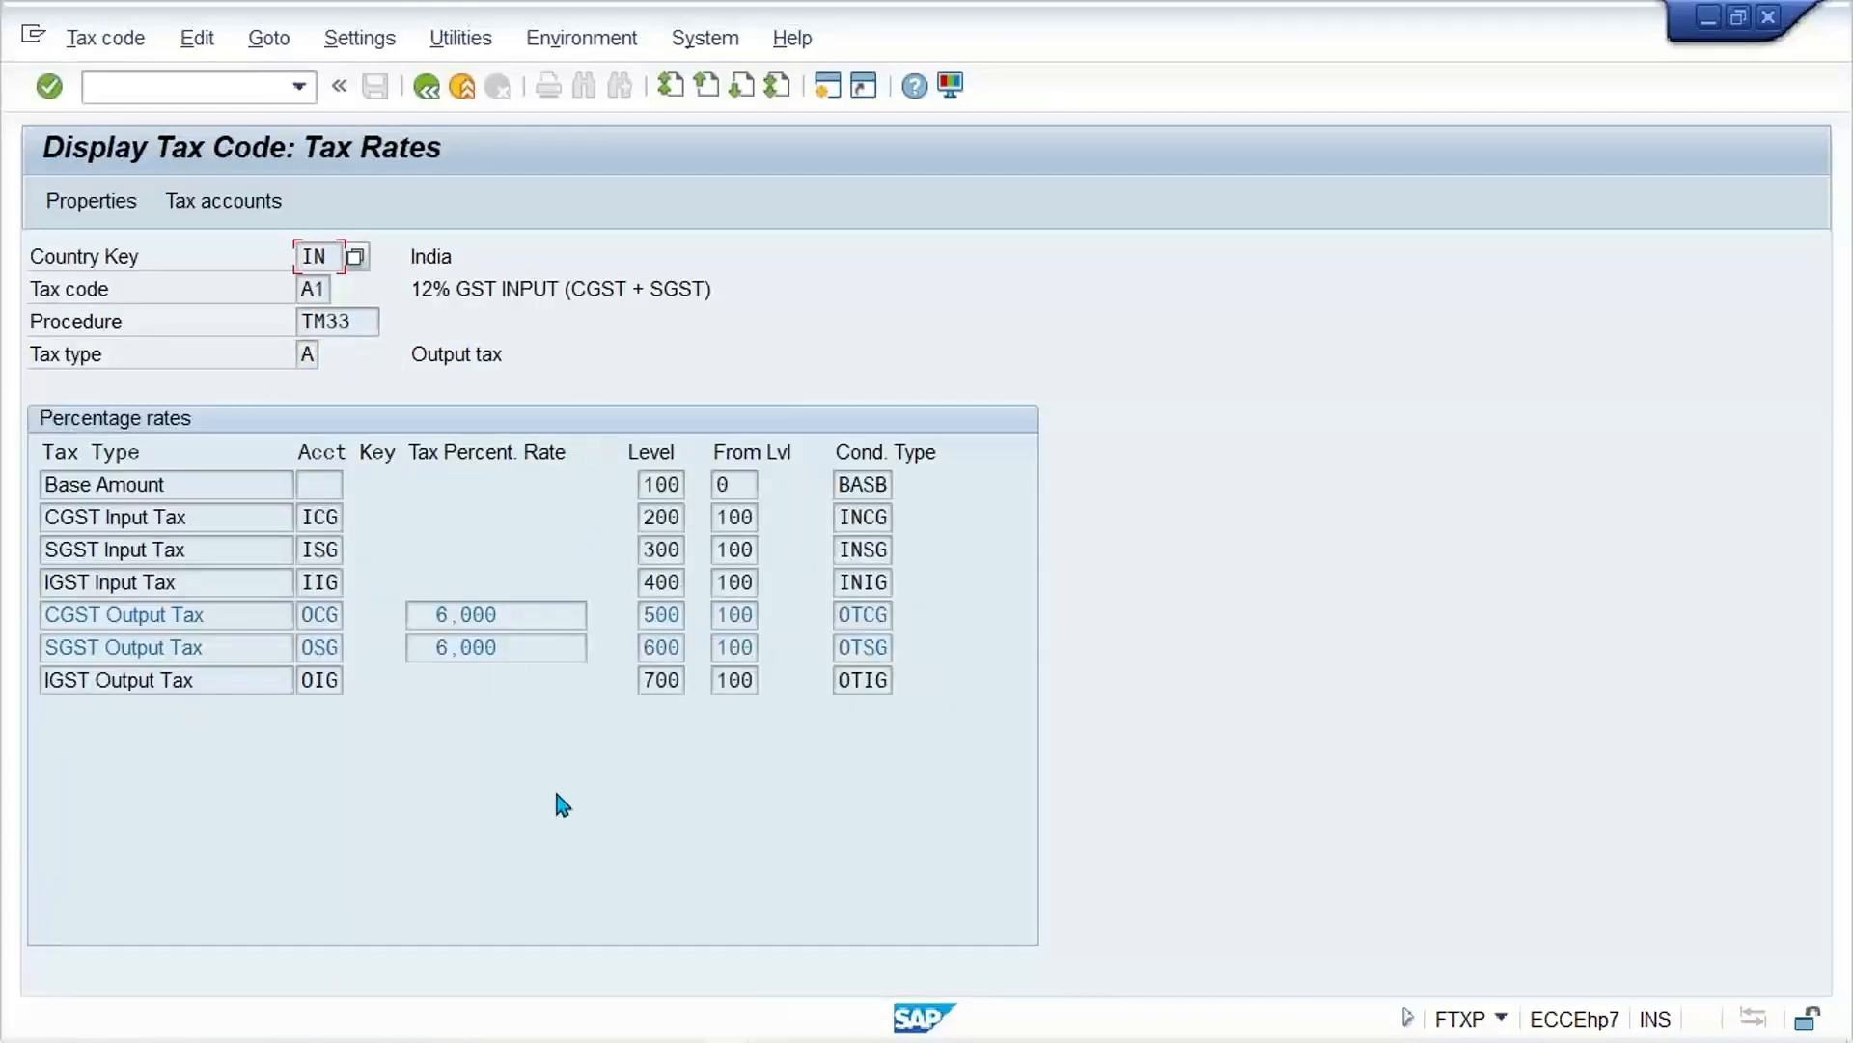
Step: Return to transaction SM12, clear the user name filter and list all lock entries of client 800 again
left_click(204, 85)
type("/NSM12")
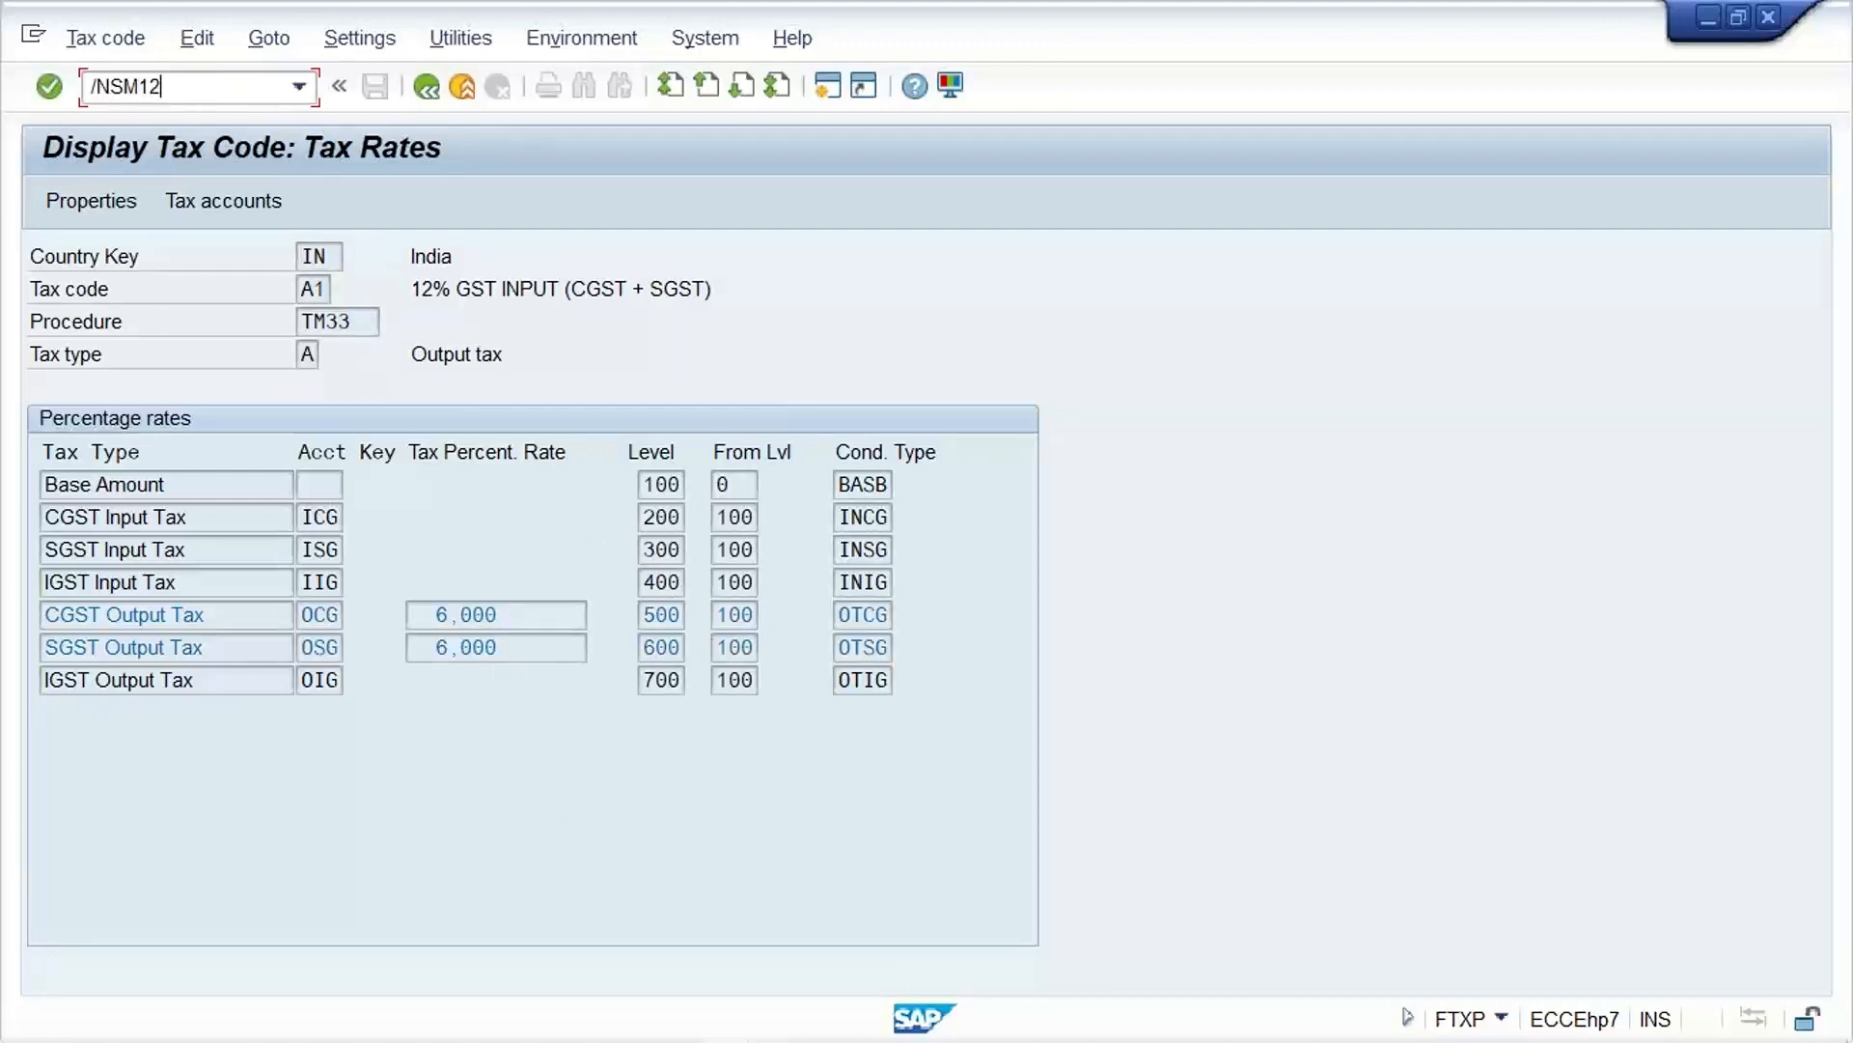
key("Return")
left_click_drag(382, 419, 91, 422)
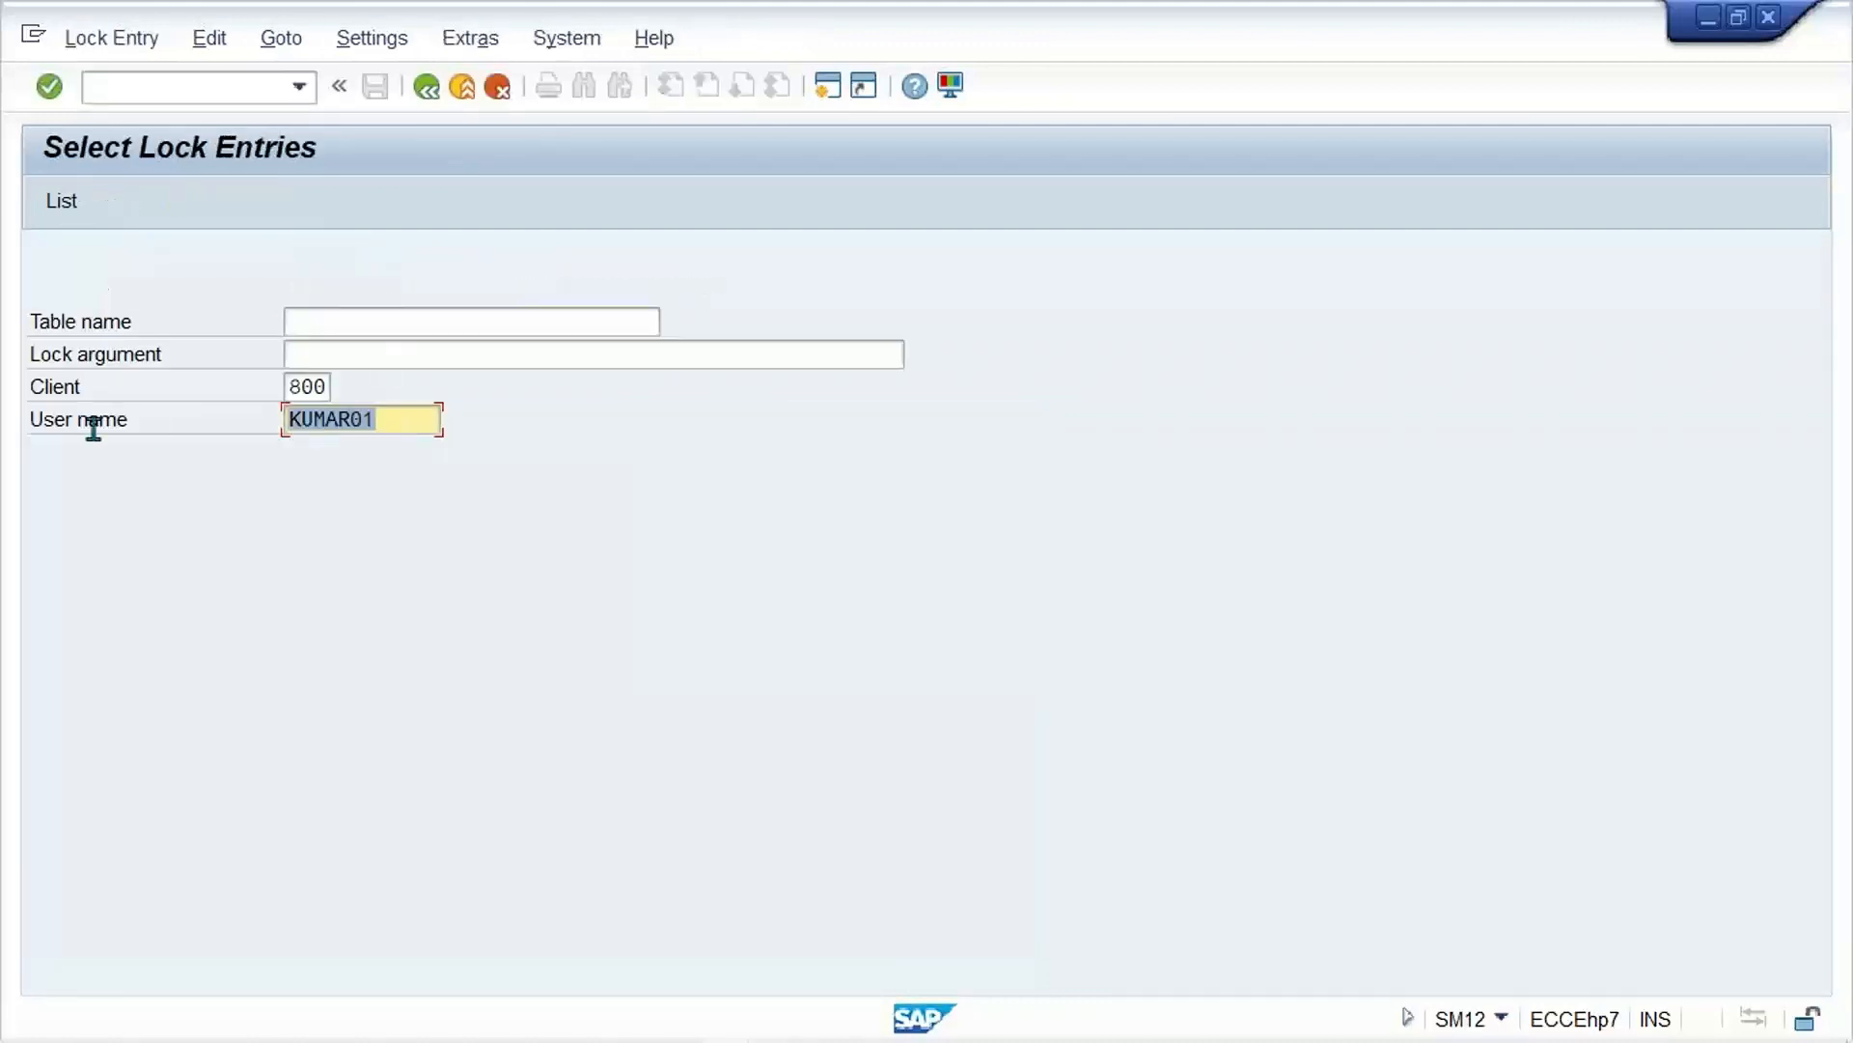
key("Delete")
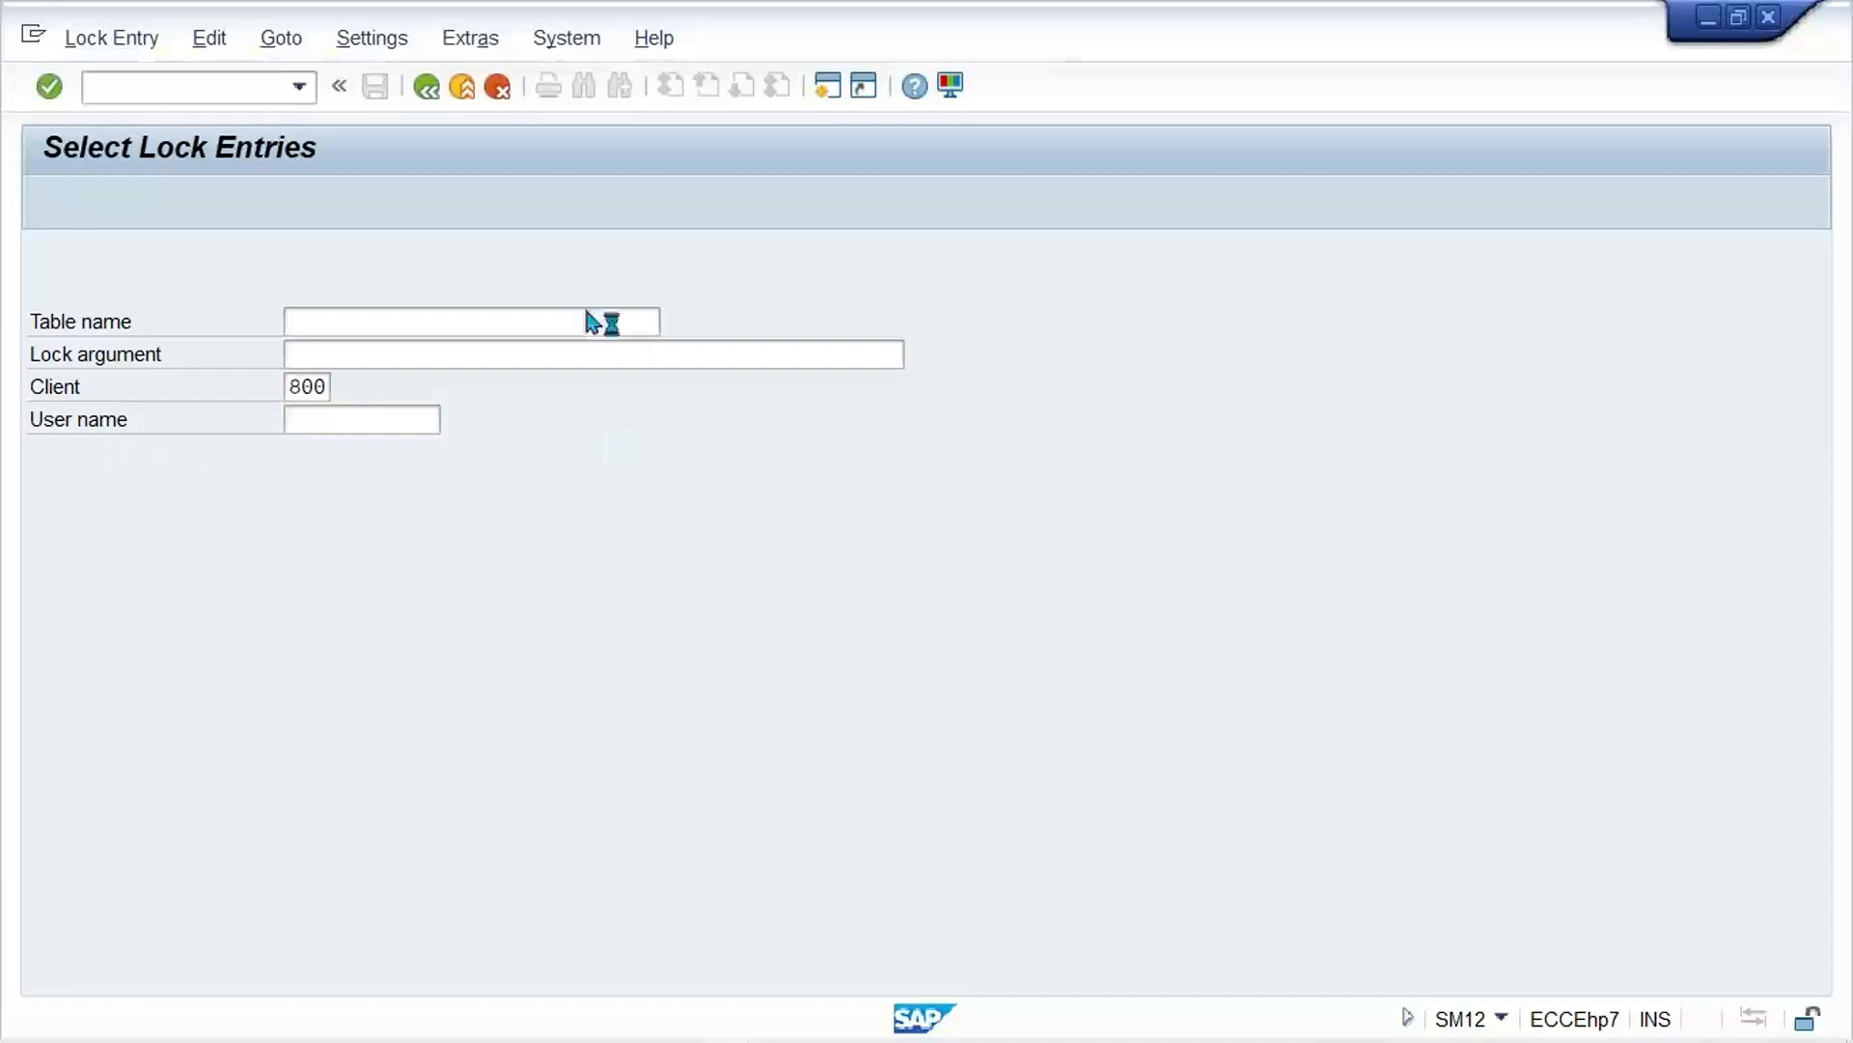
key("Return")
Step: Delete all listed lock entries again and dismiss the explanation about manual lock deletion
left_click(209, 39)
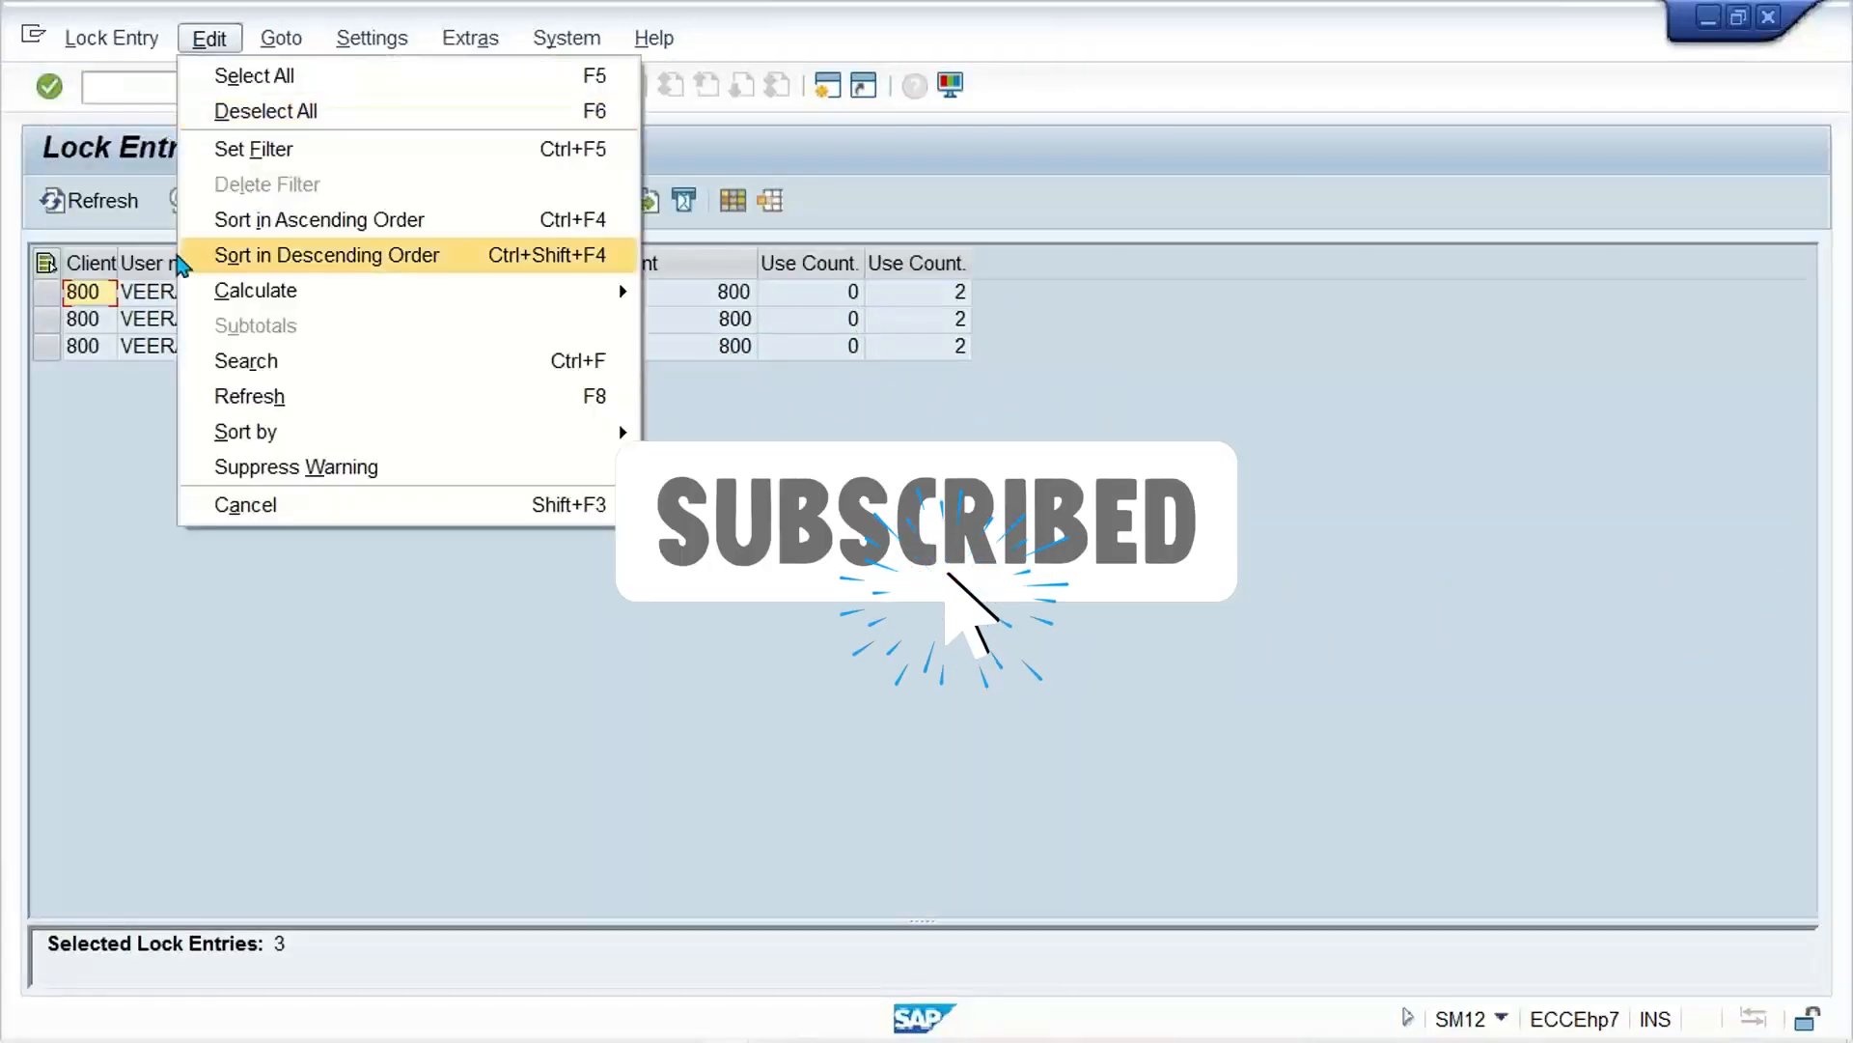
left_click(110, 39)
left_click(130, 255)
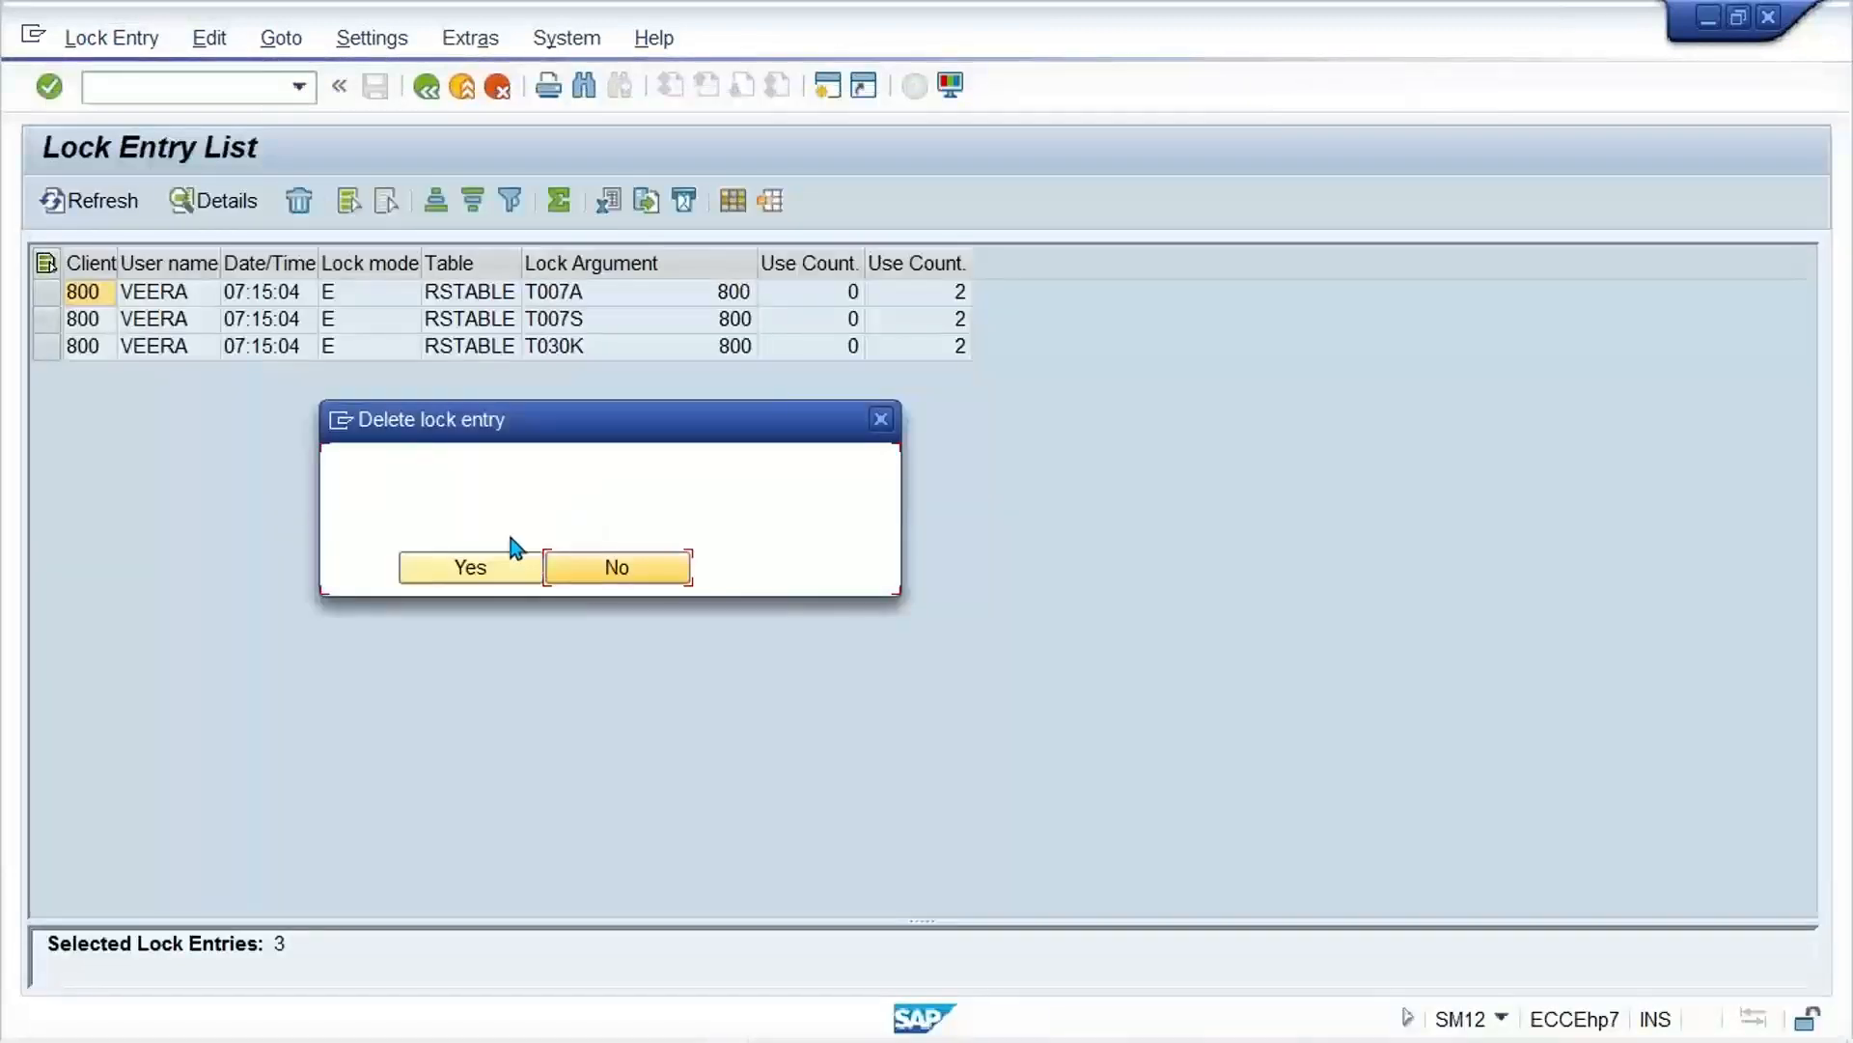
left_click(497, 570)
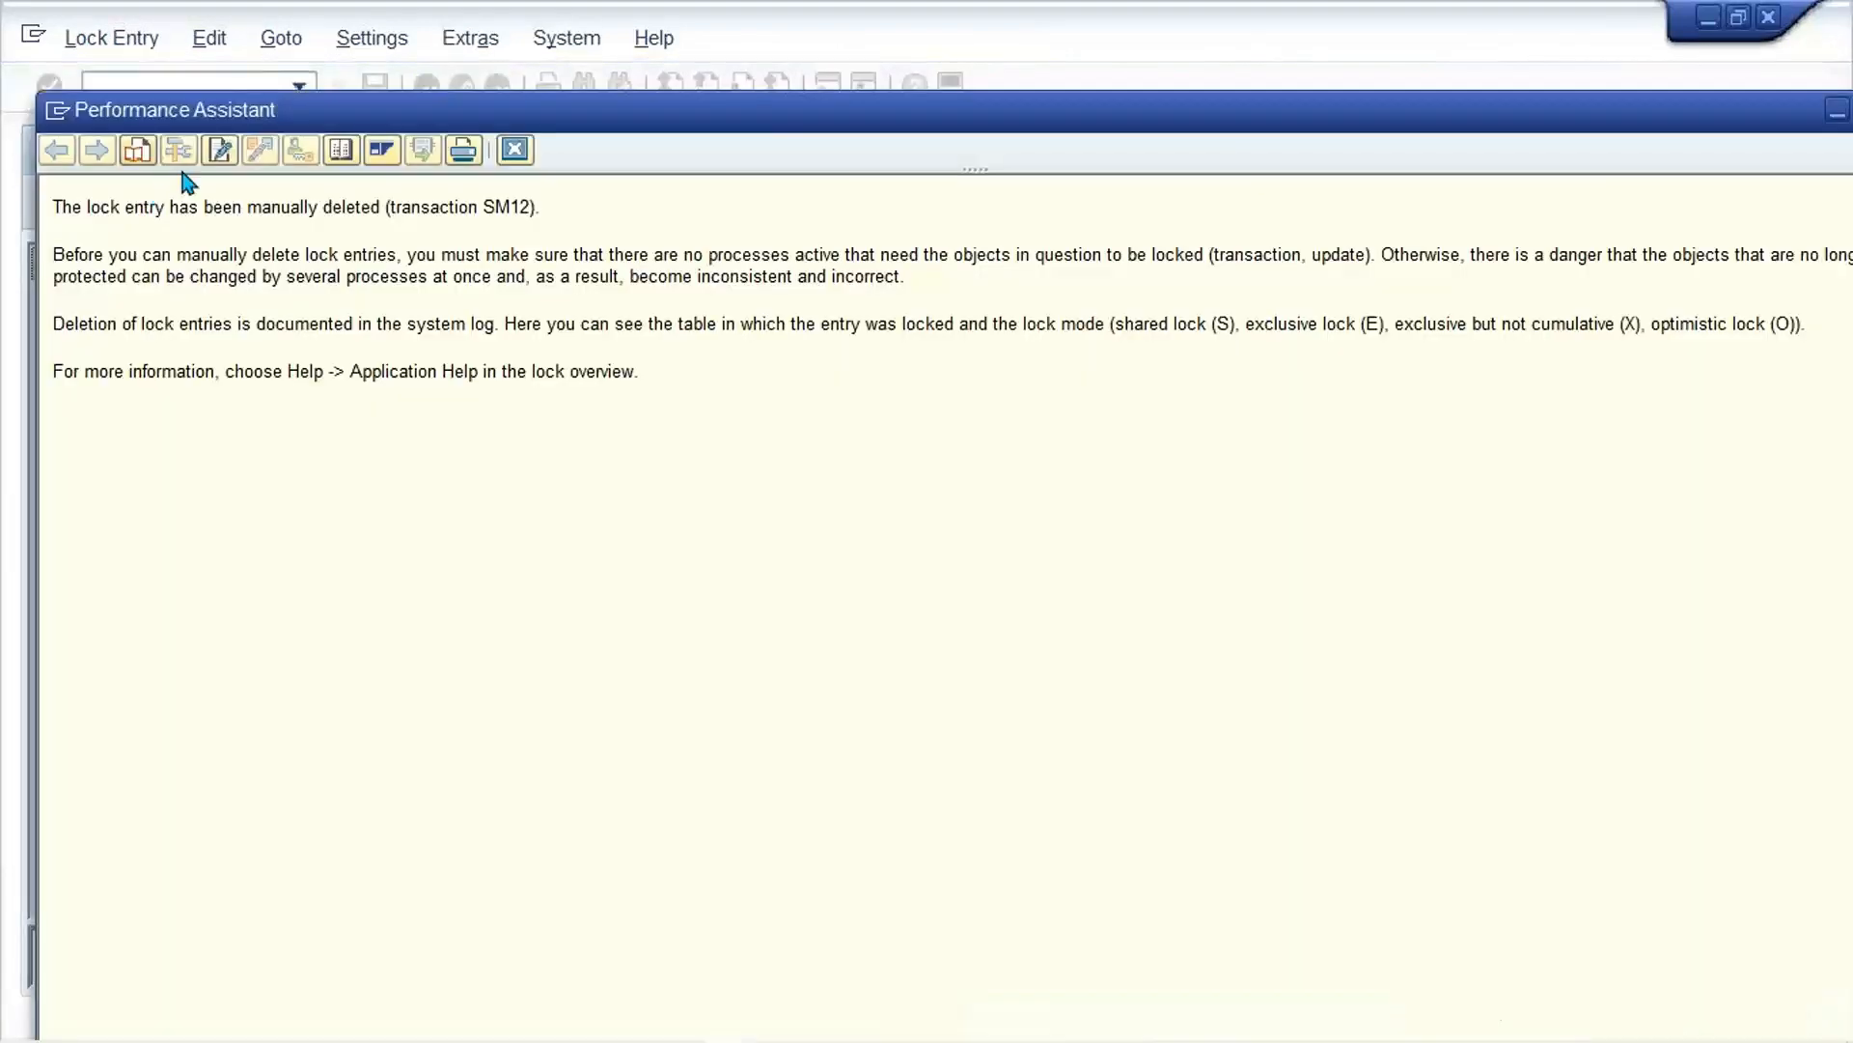
left_click(515, 149)
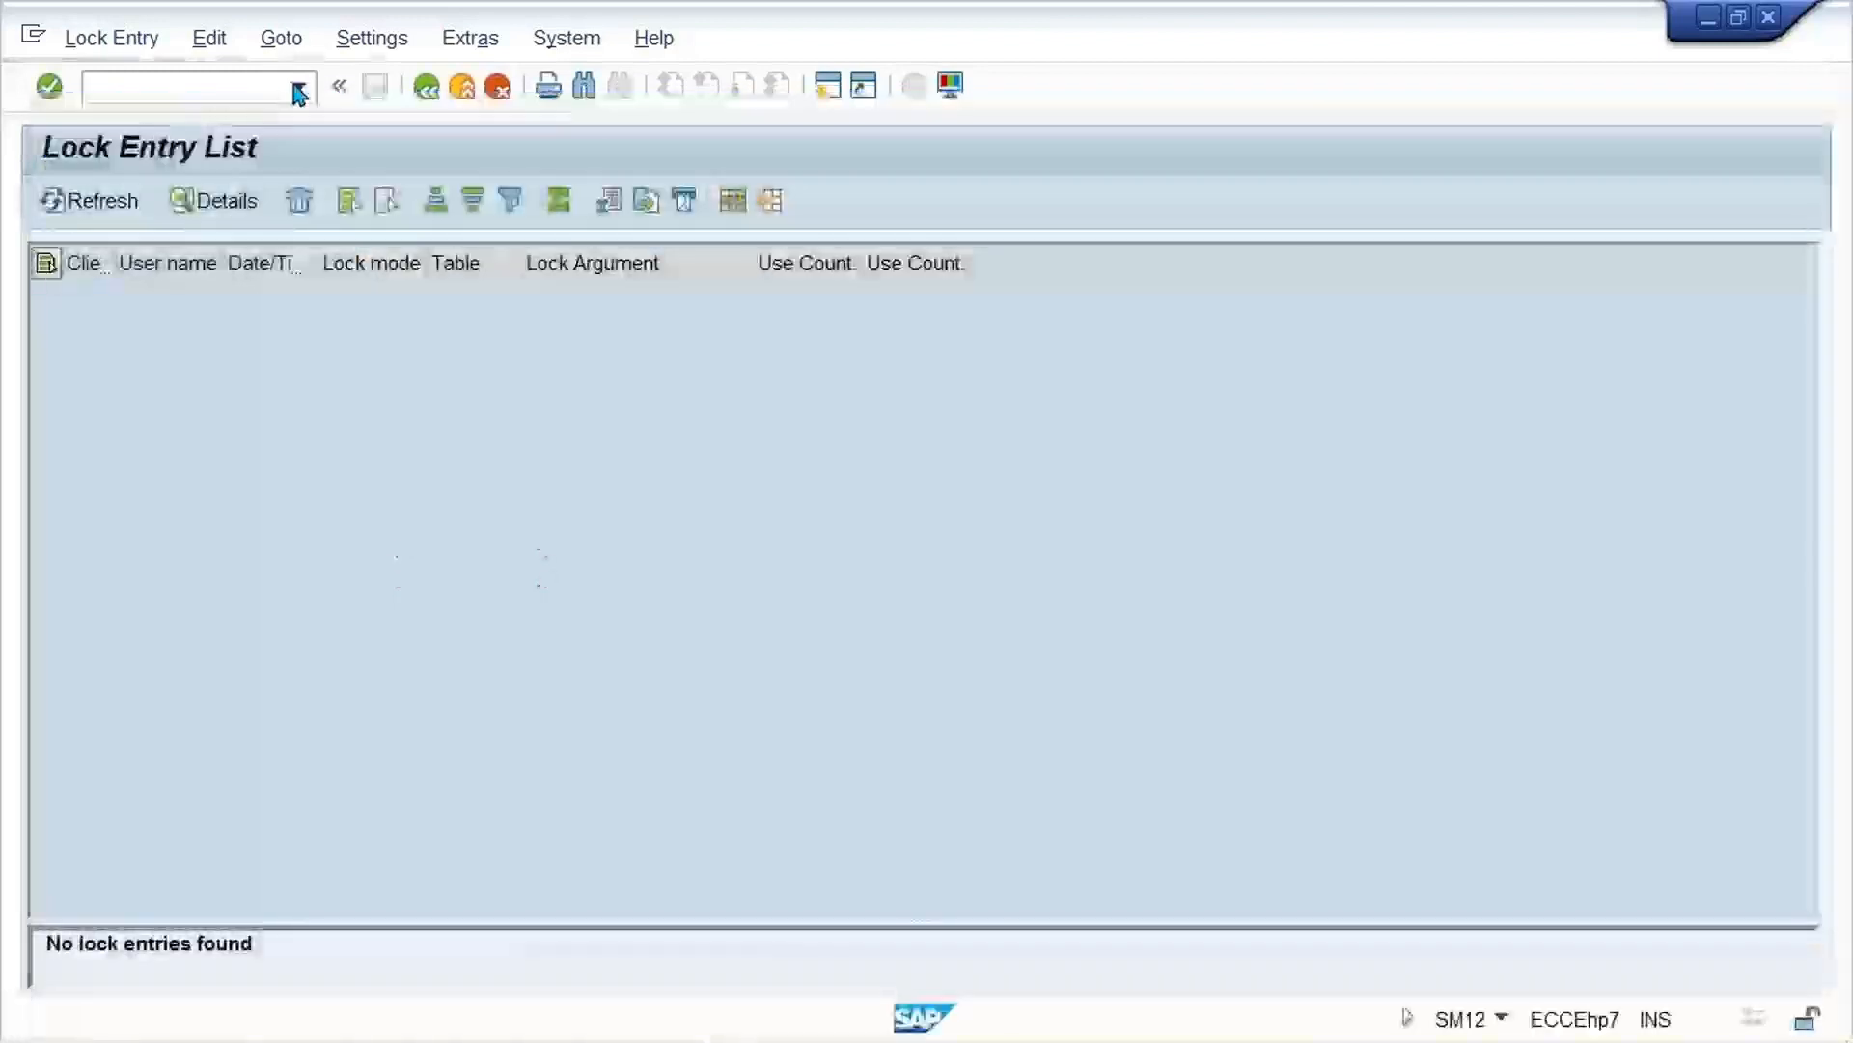
Step: Reopen transaction /NFTXP for country IN and start creating tax code V1
left_click(299, 87)
left_click(249, 142)
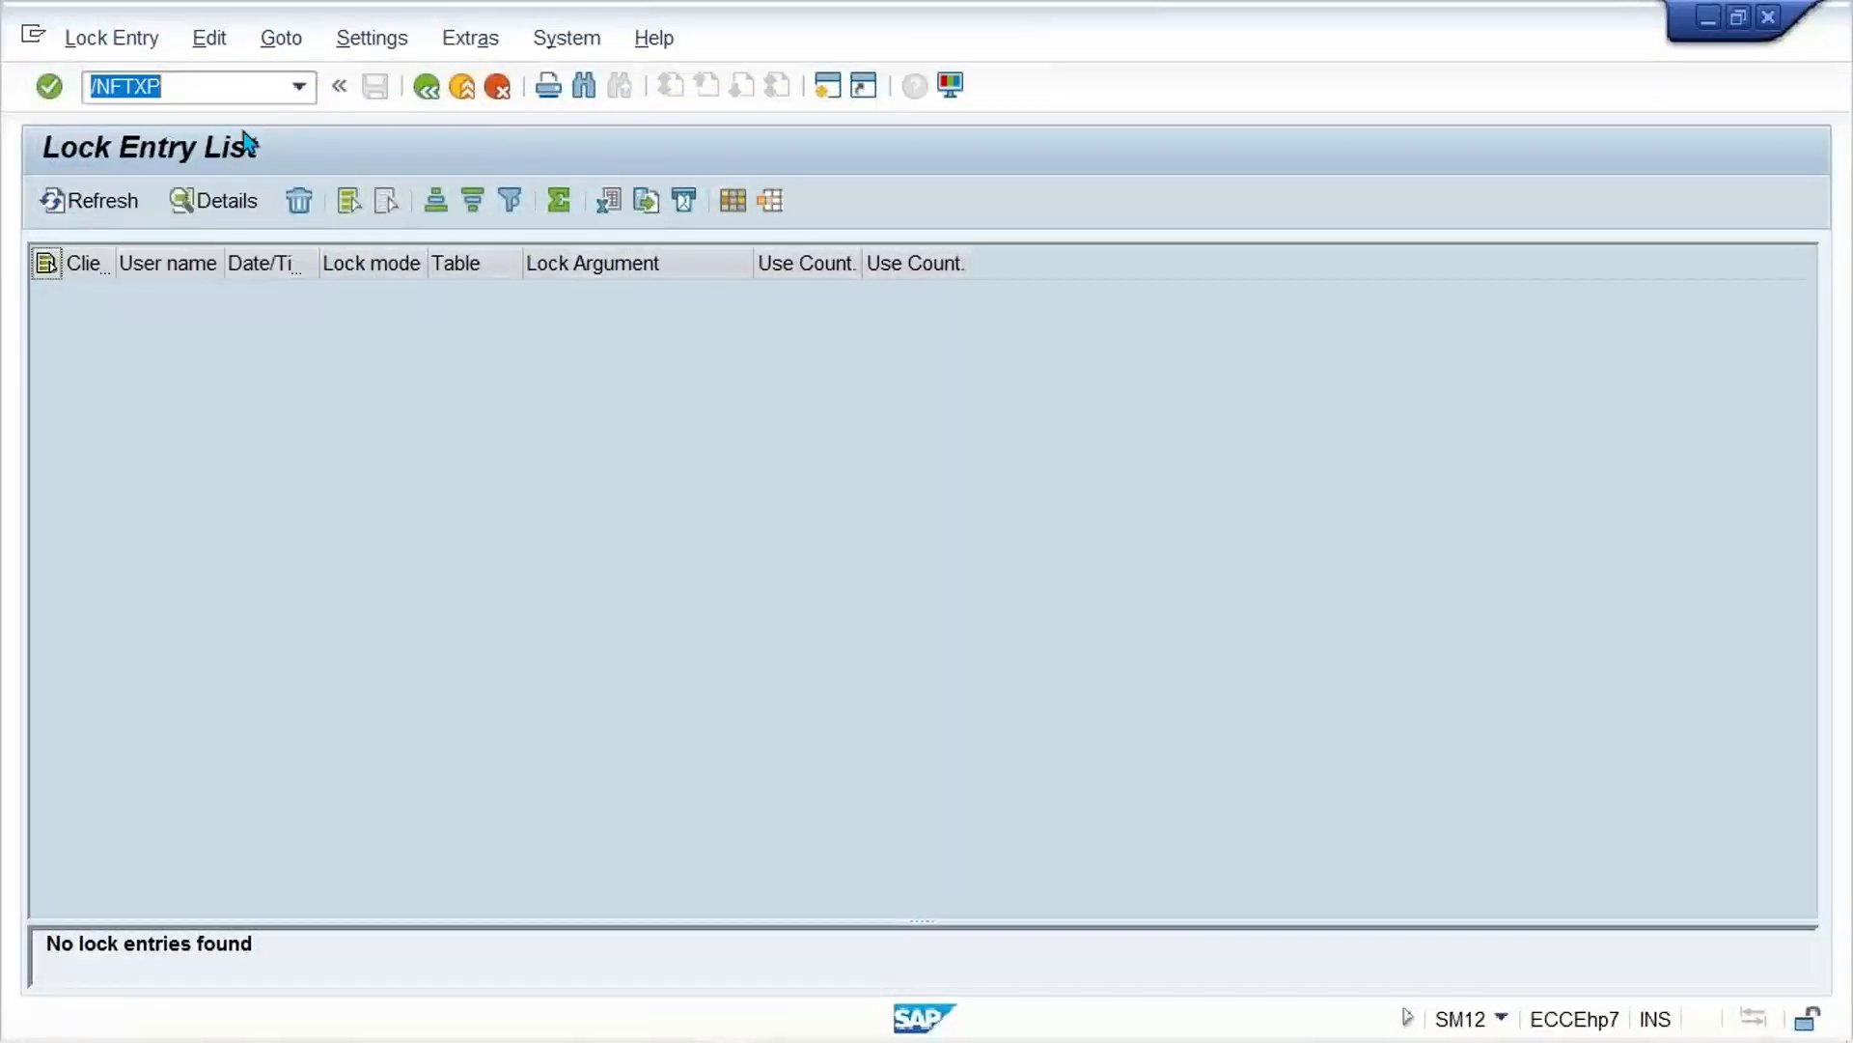
key("Return")
type("IN")
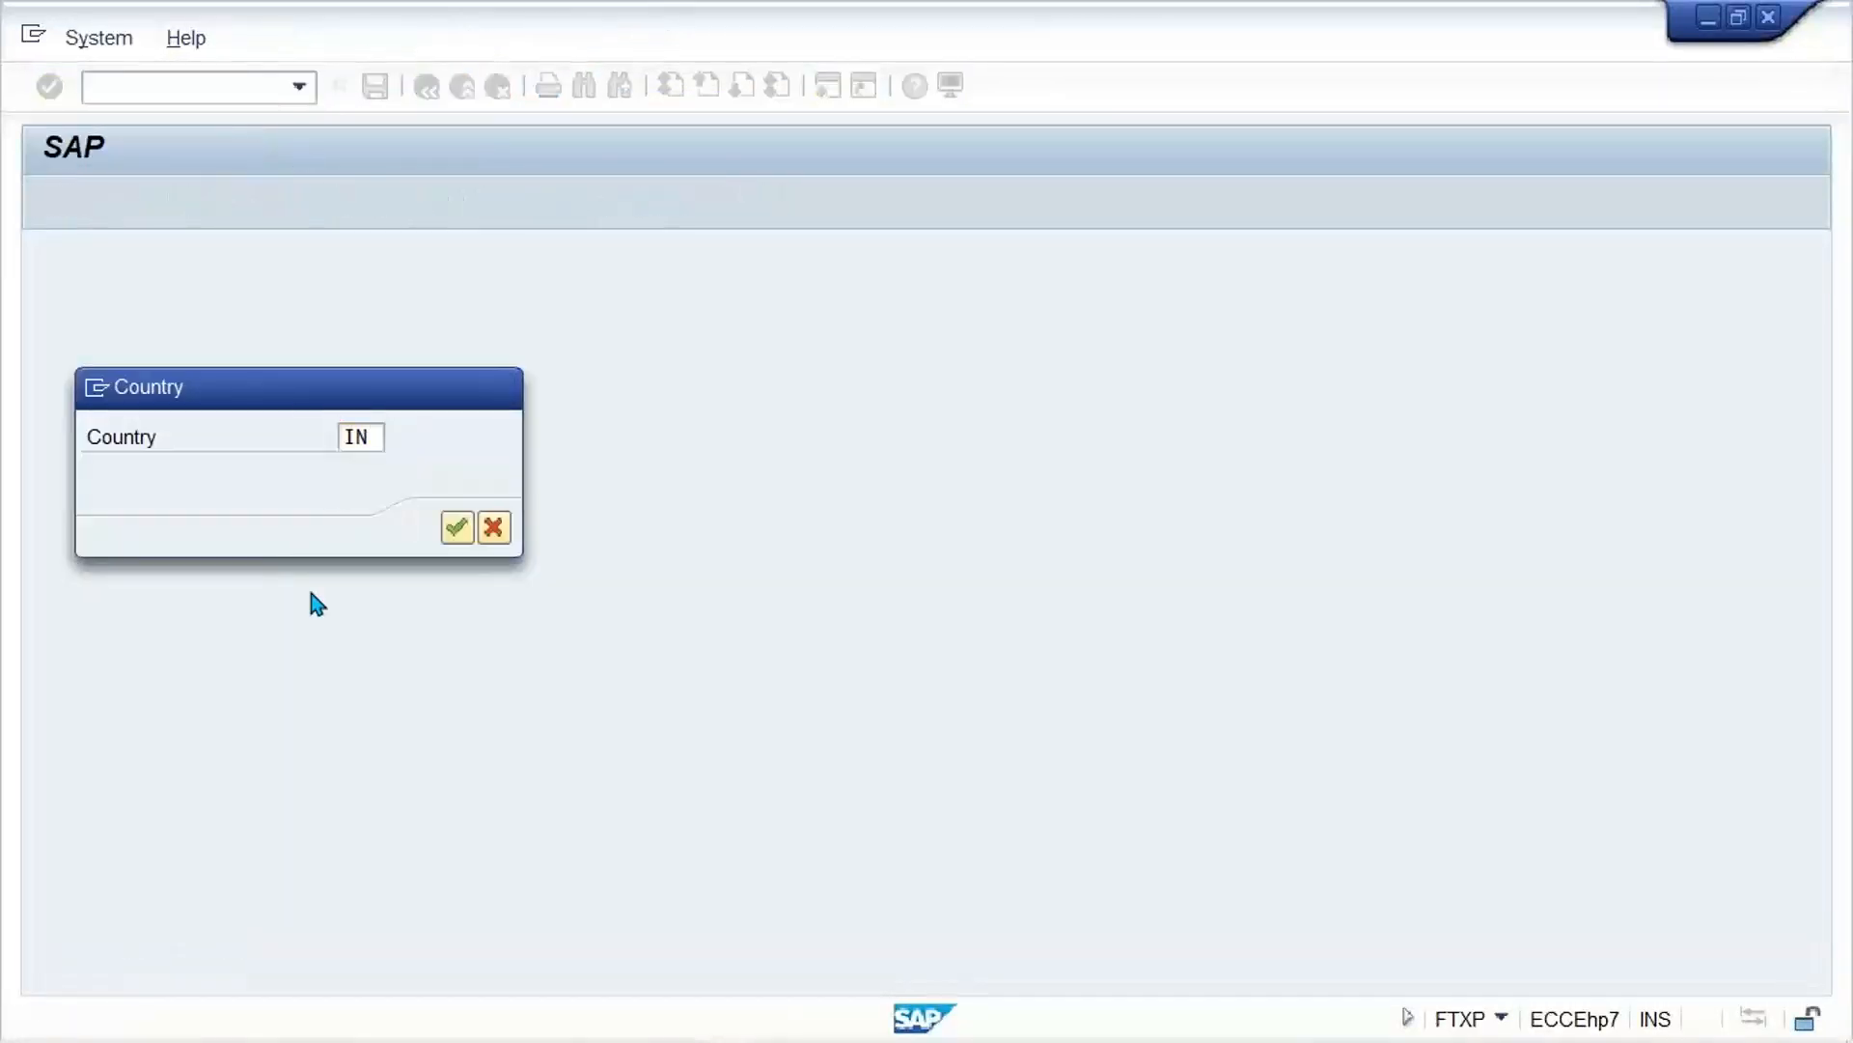
key("Return")
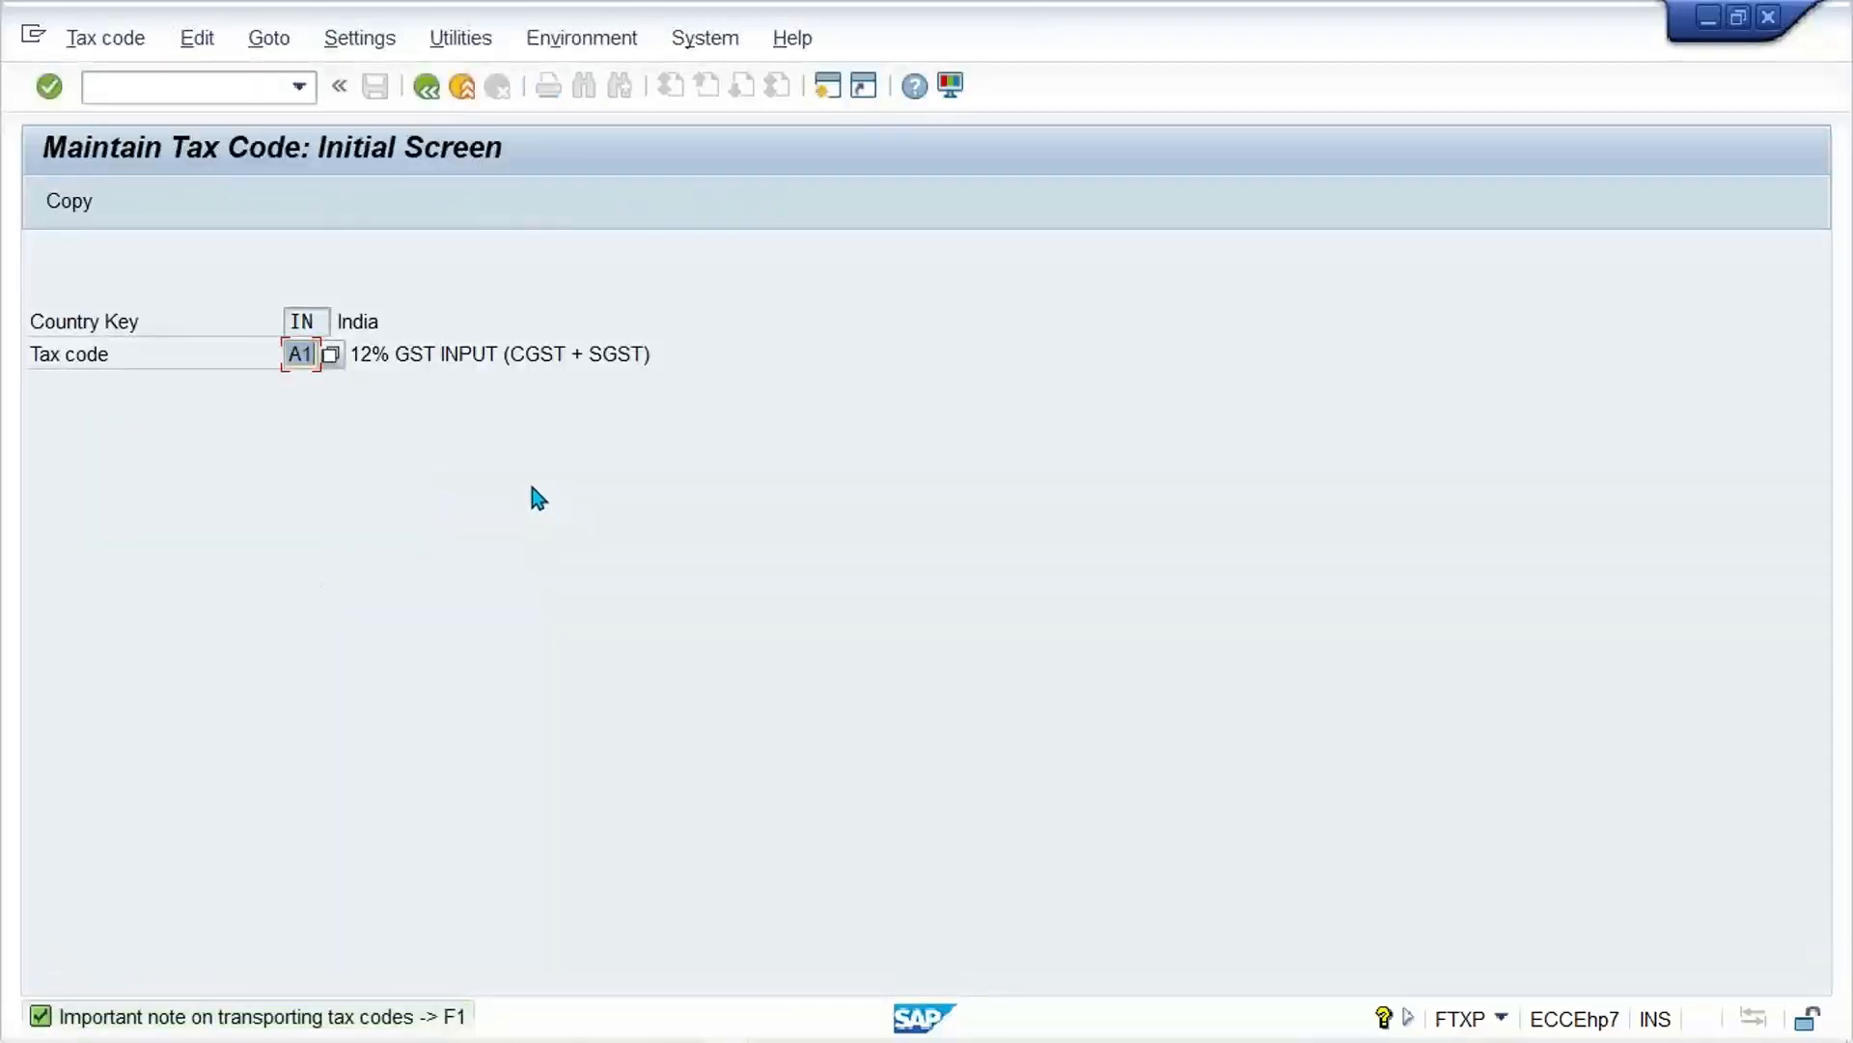
type("V1")
key("Return")
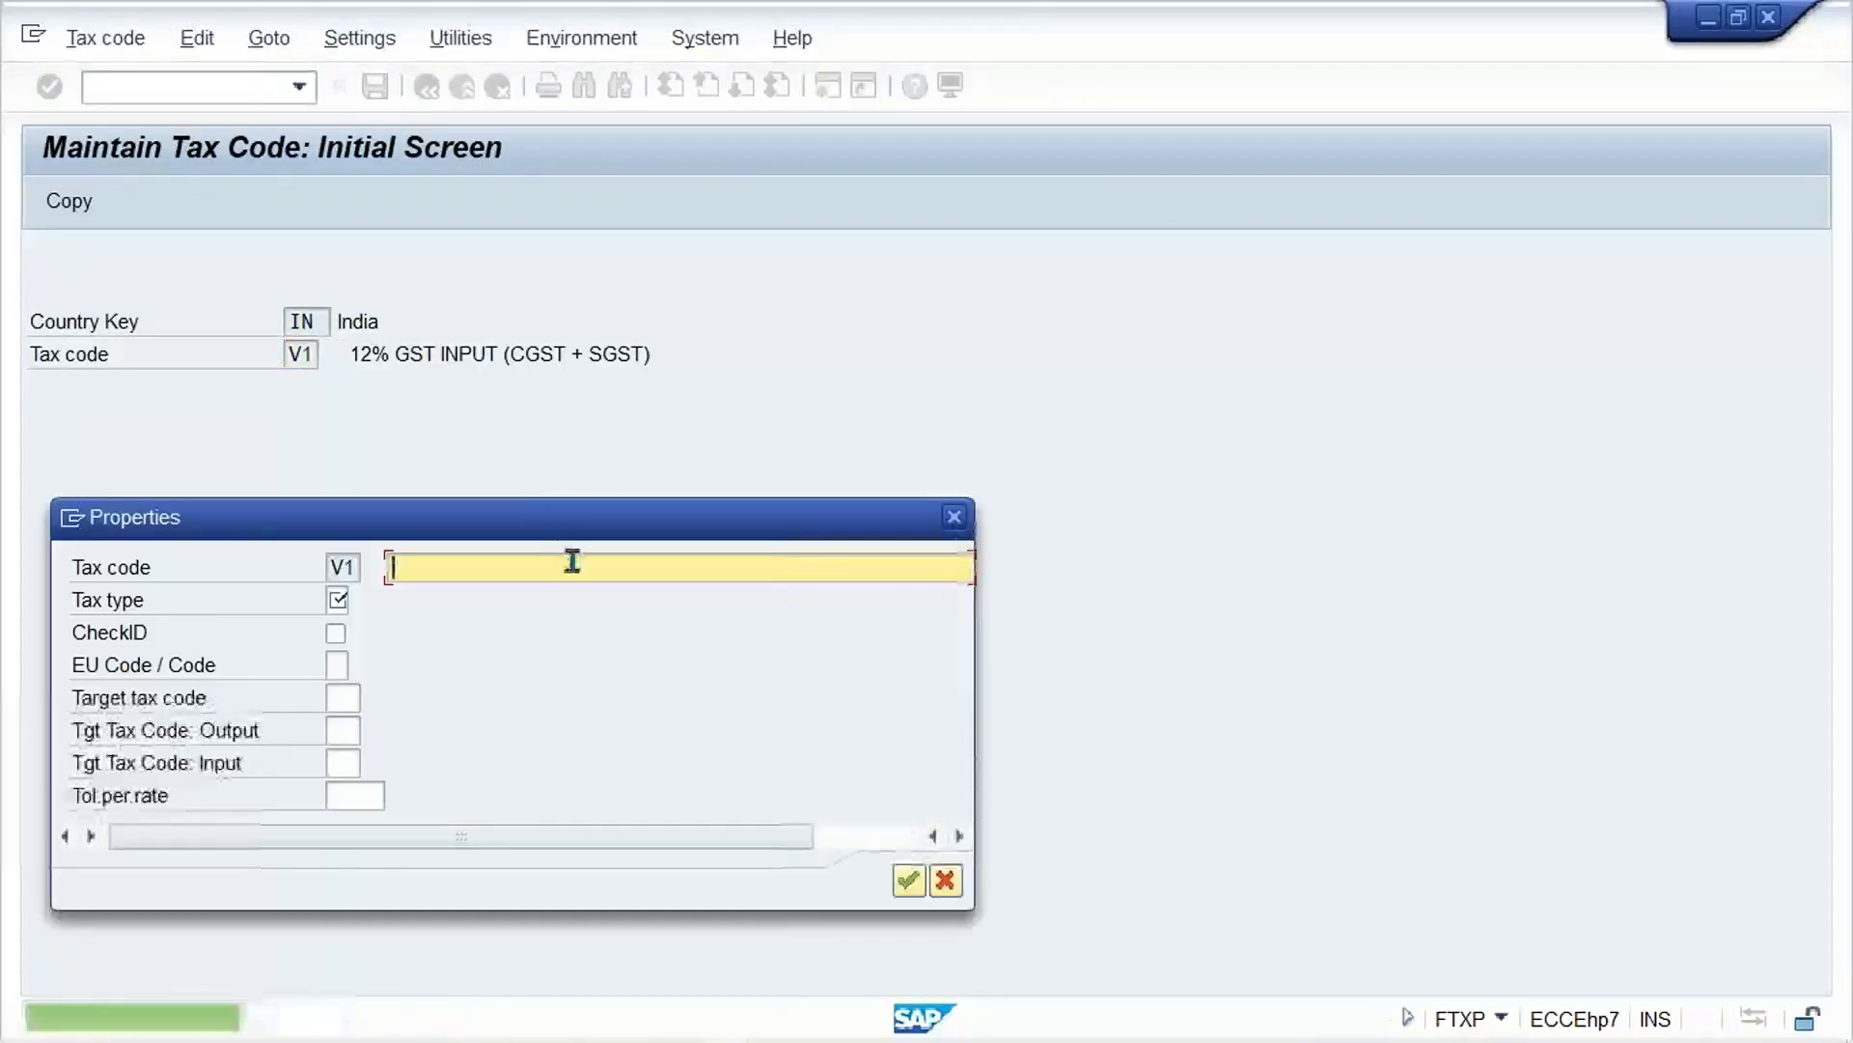
Step: Describe tax code V1 as "12% GST OUTPUT (CGST + SGST)", set its tax type to V and confirm the properties
left_click(571, 560)
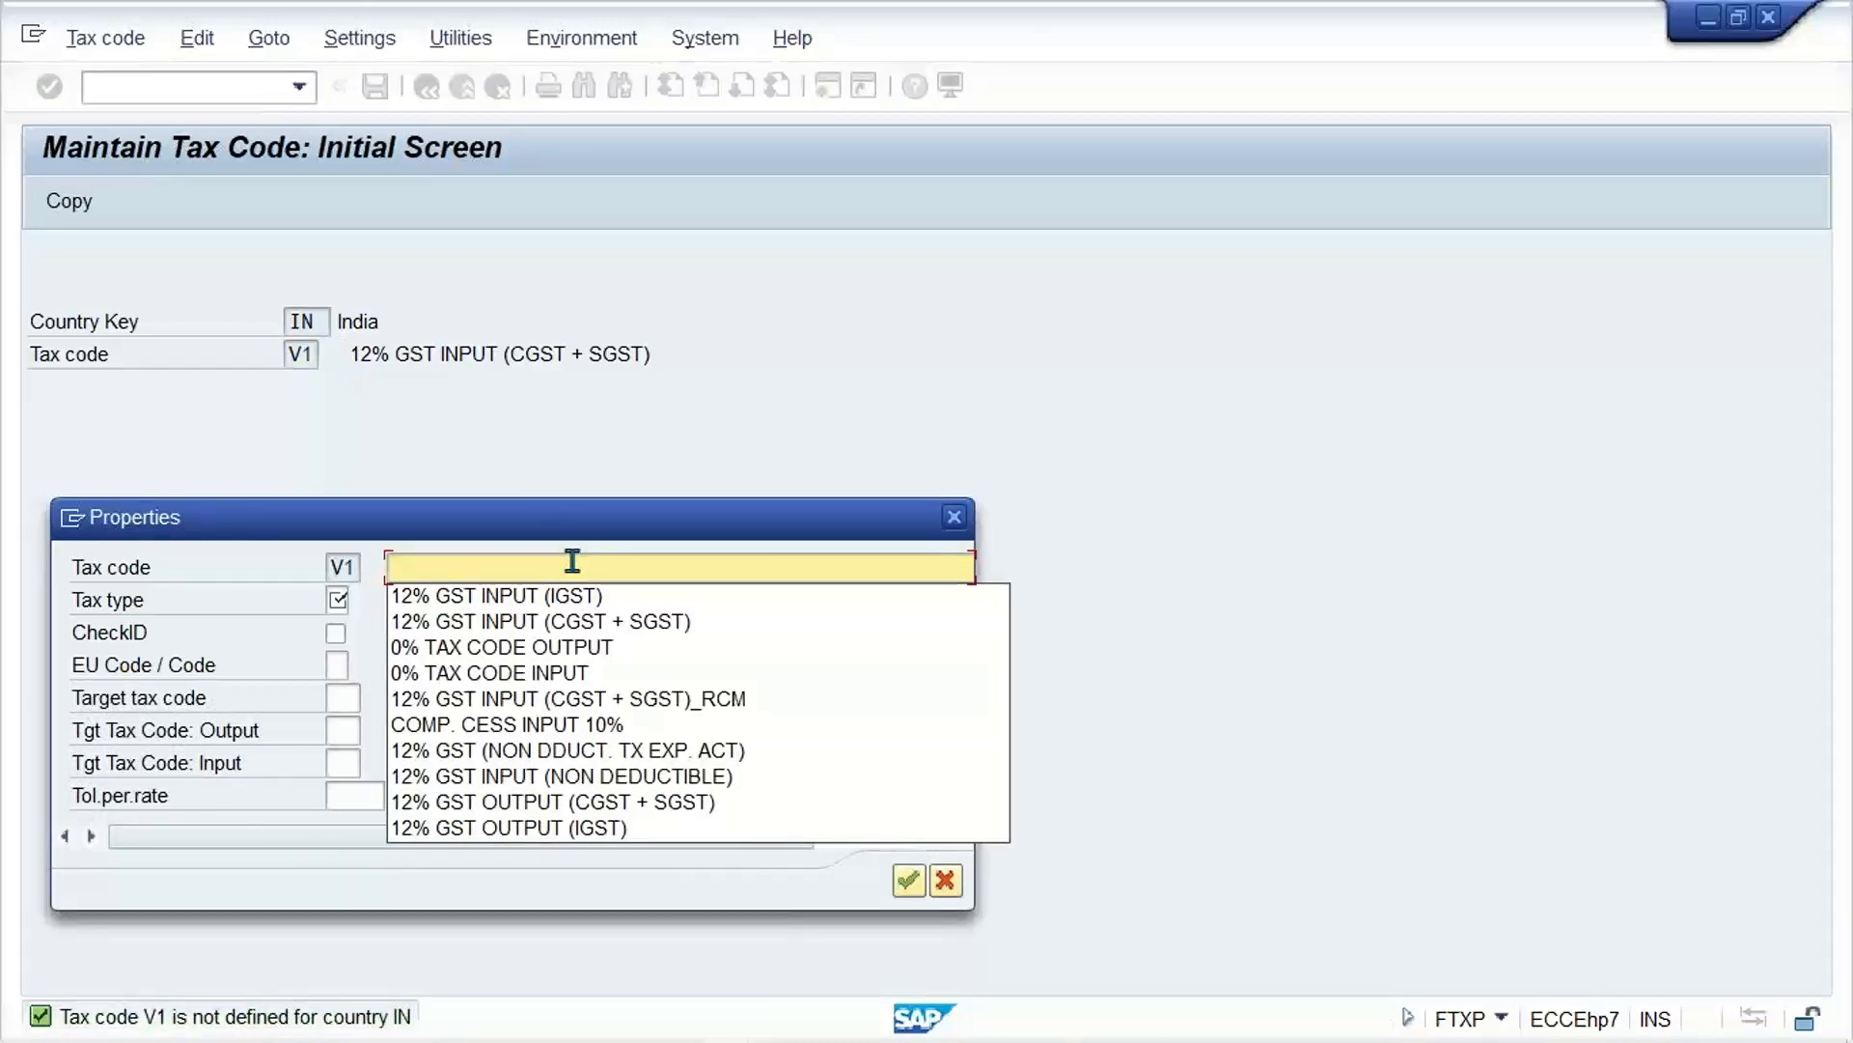
key("Down")
key("Down")
key("Down")
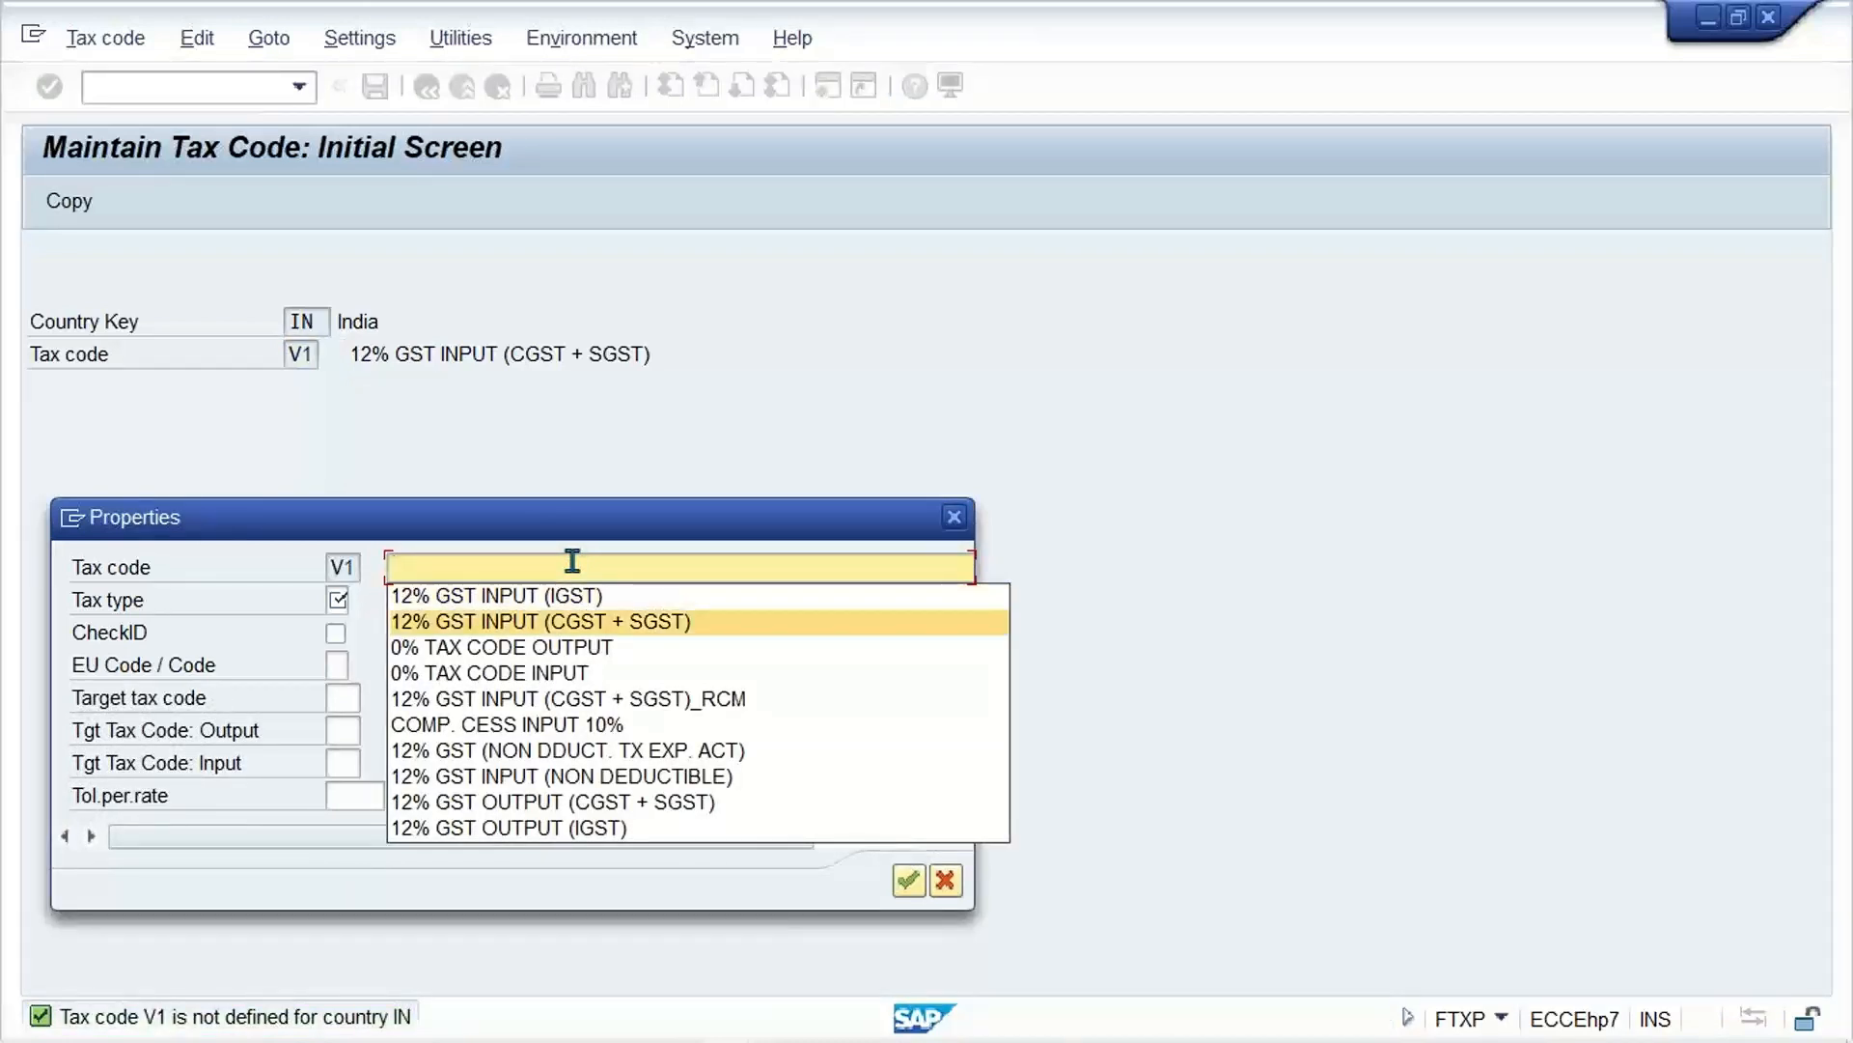
key("Up")
key("Return")
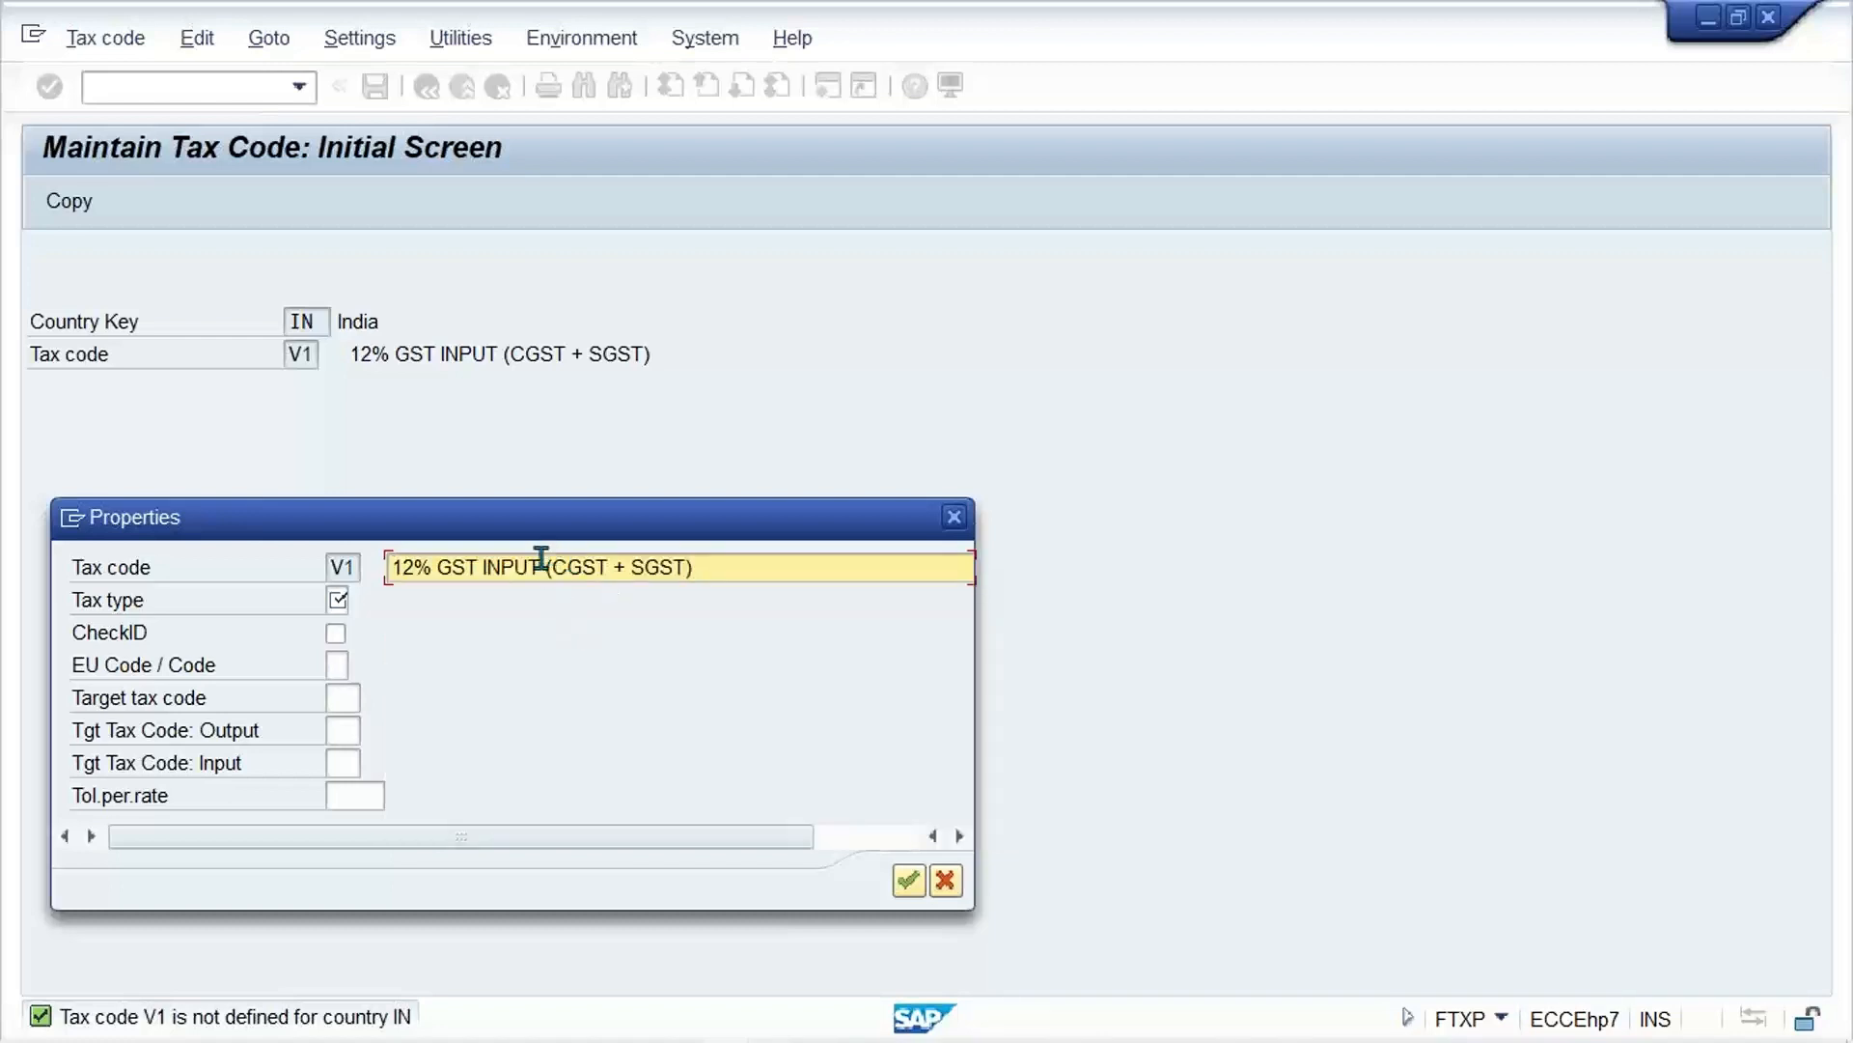
key("BackSpace")
key("BackSpace")
key("BackSpace")
key("BackSpace")
key("BackSpace")
key("BackSpace")
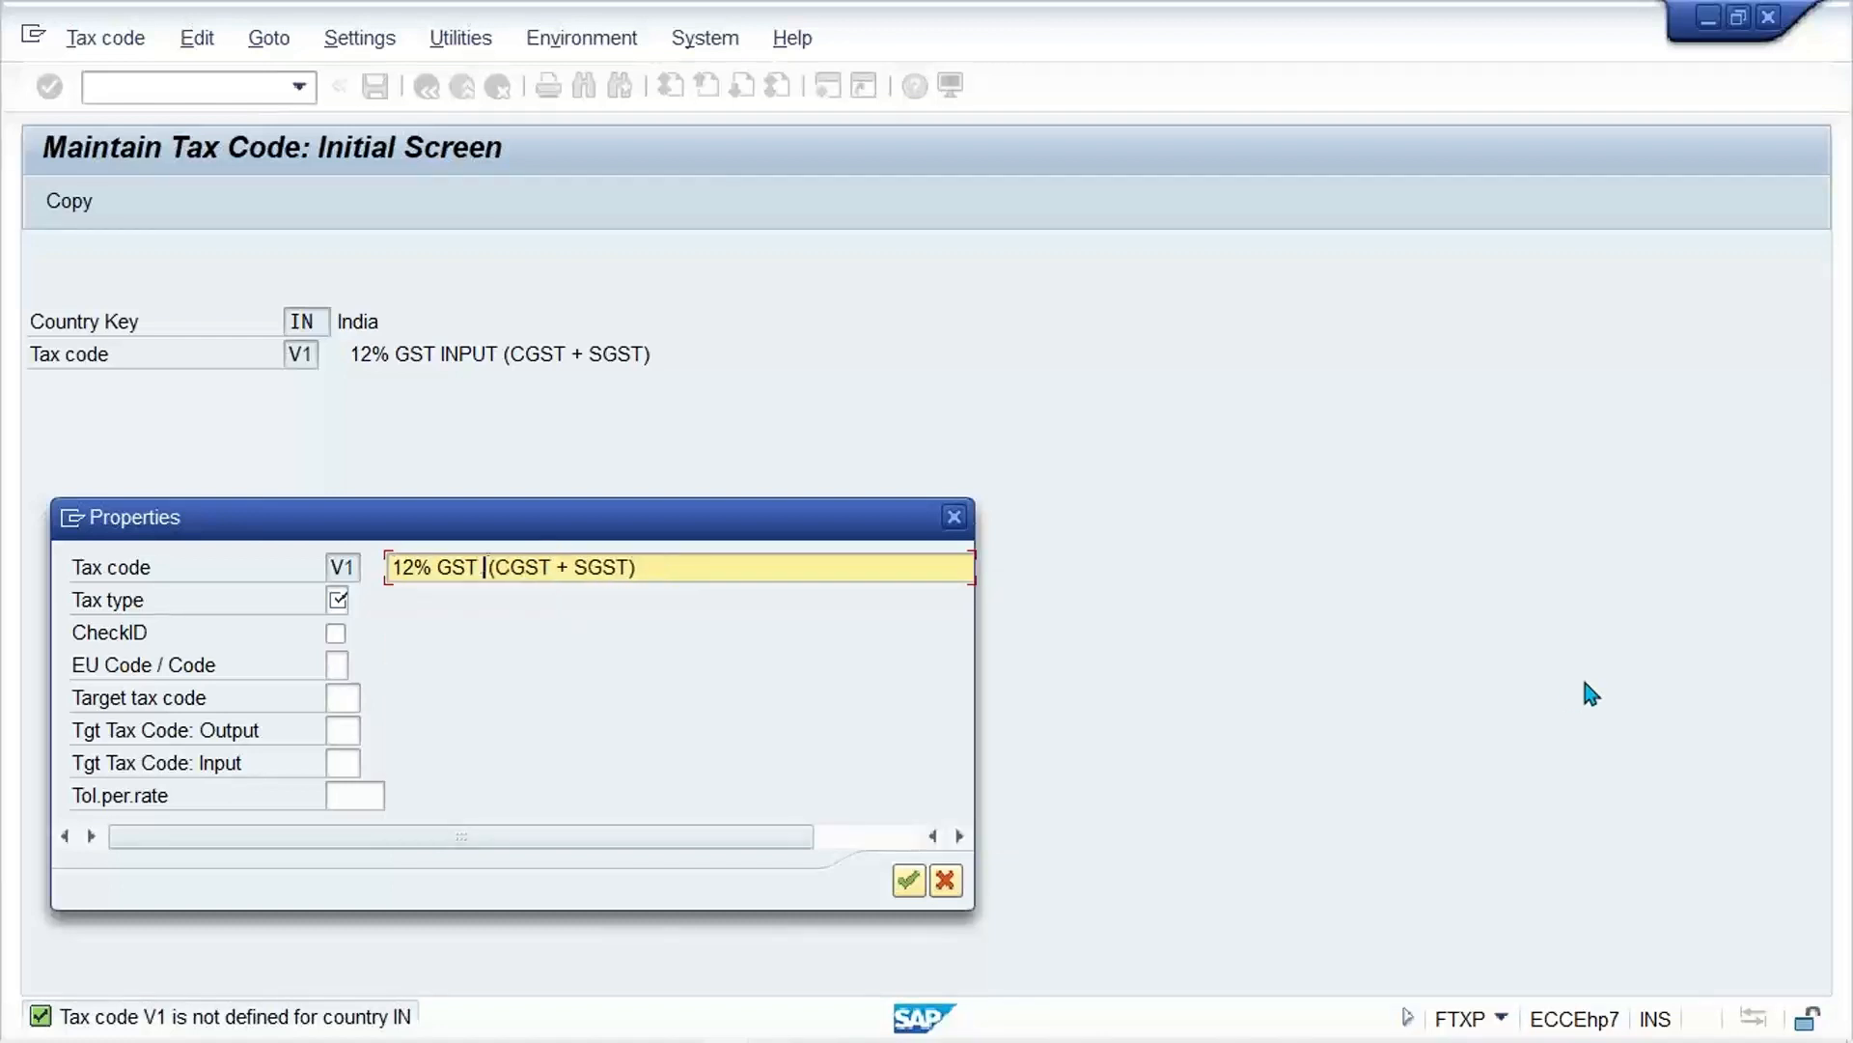
type("OUTPUT")
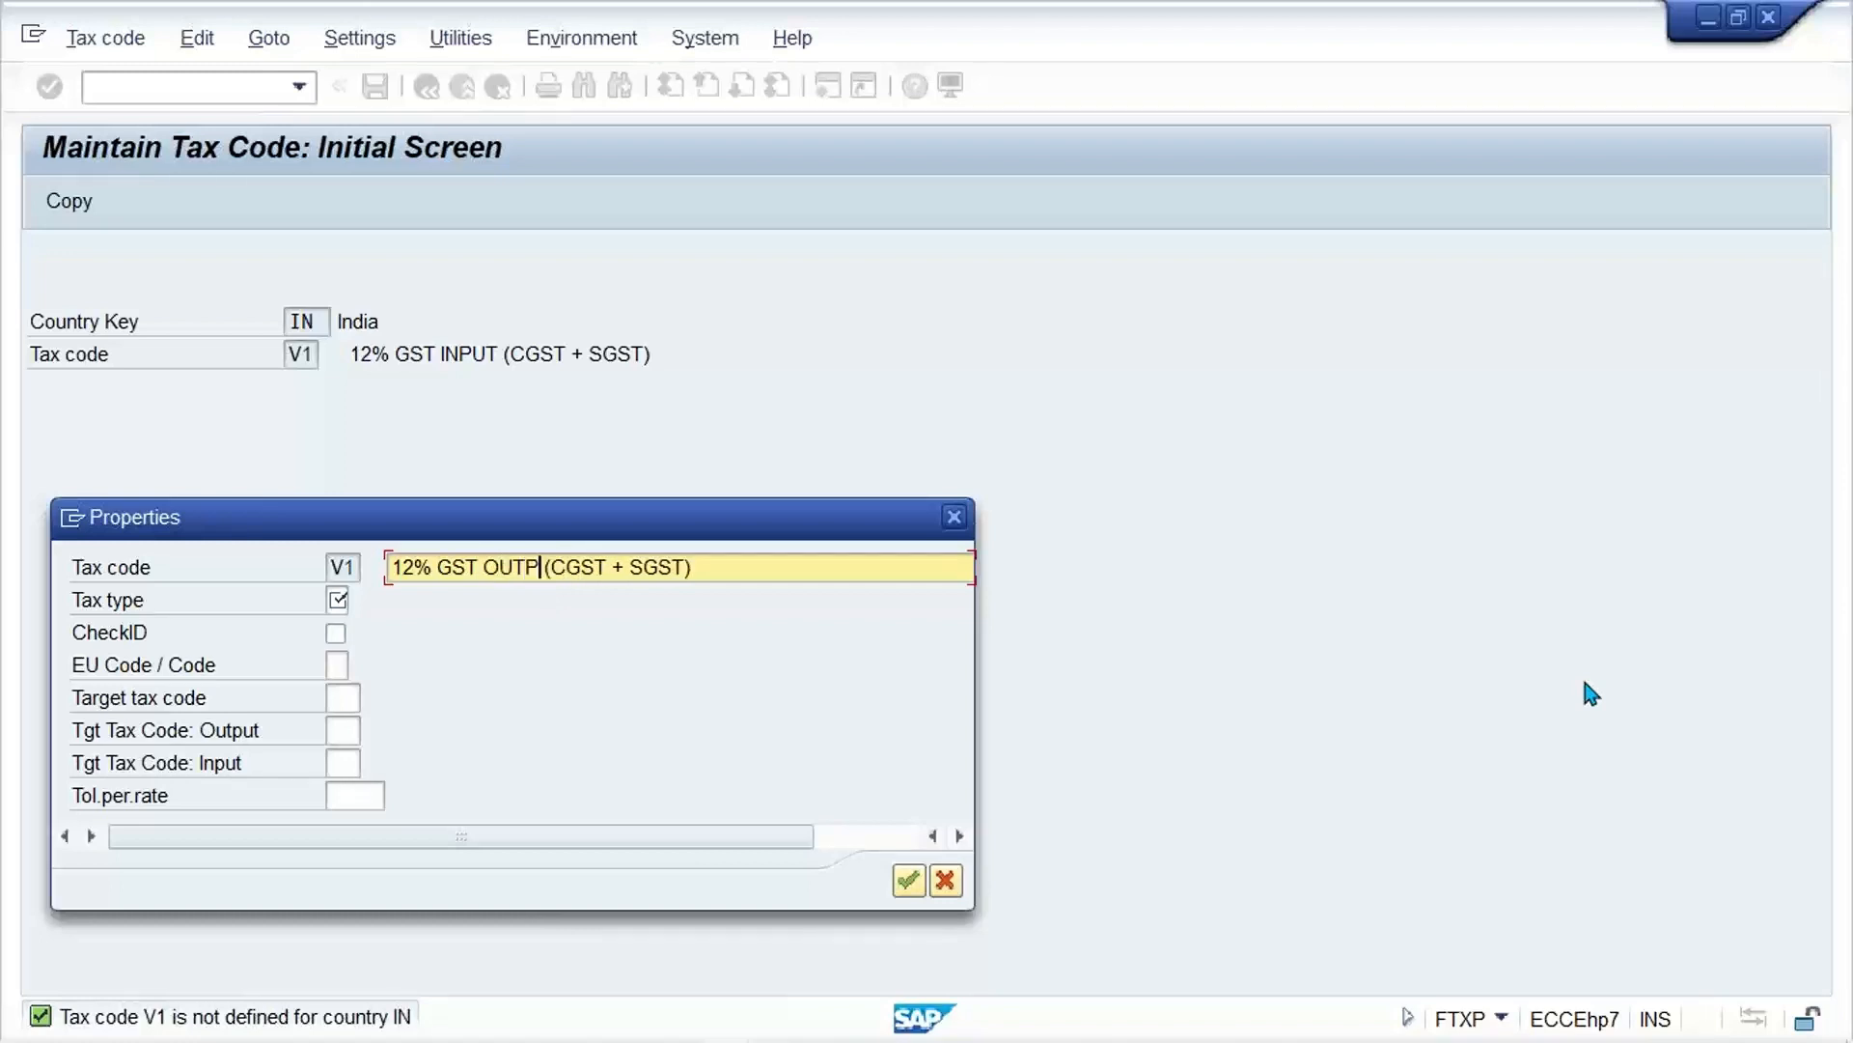
key("Tab")
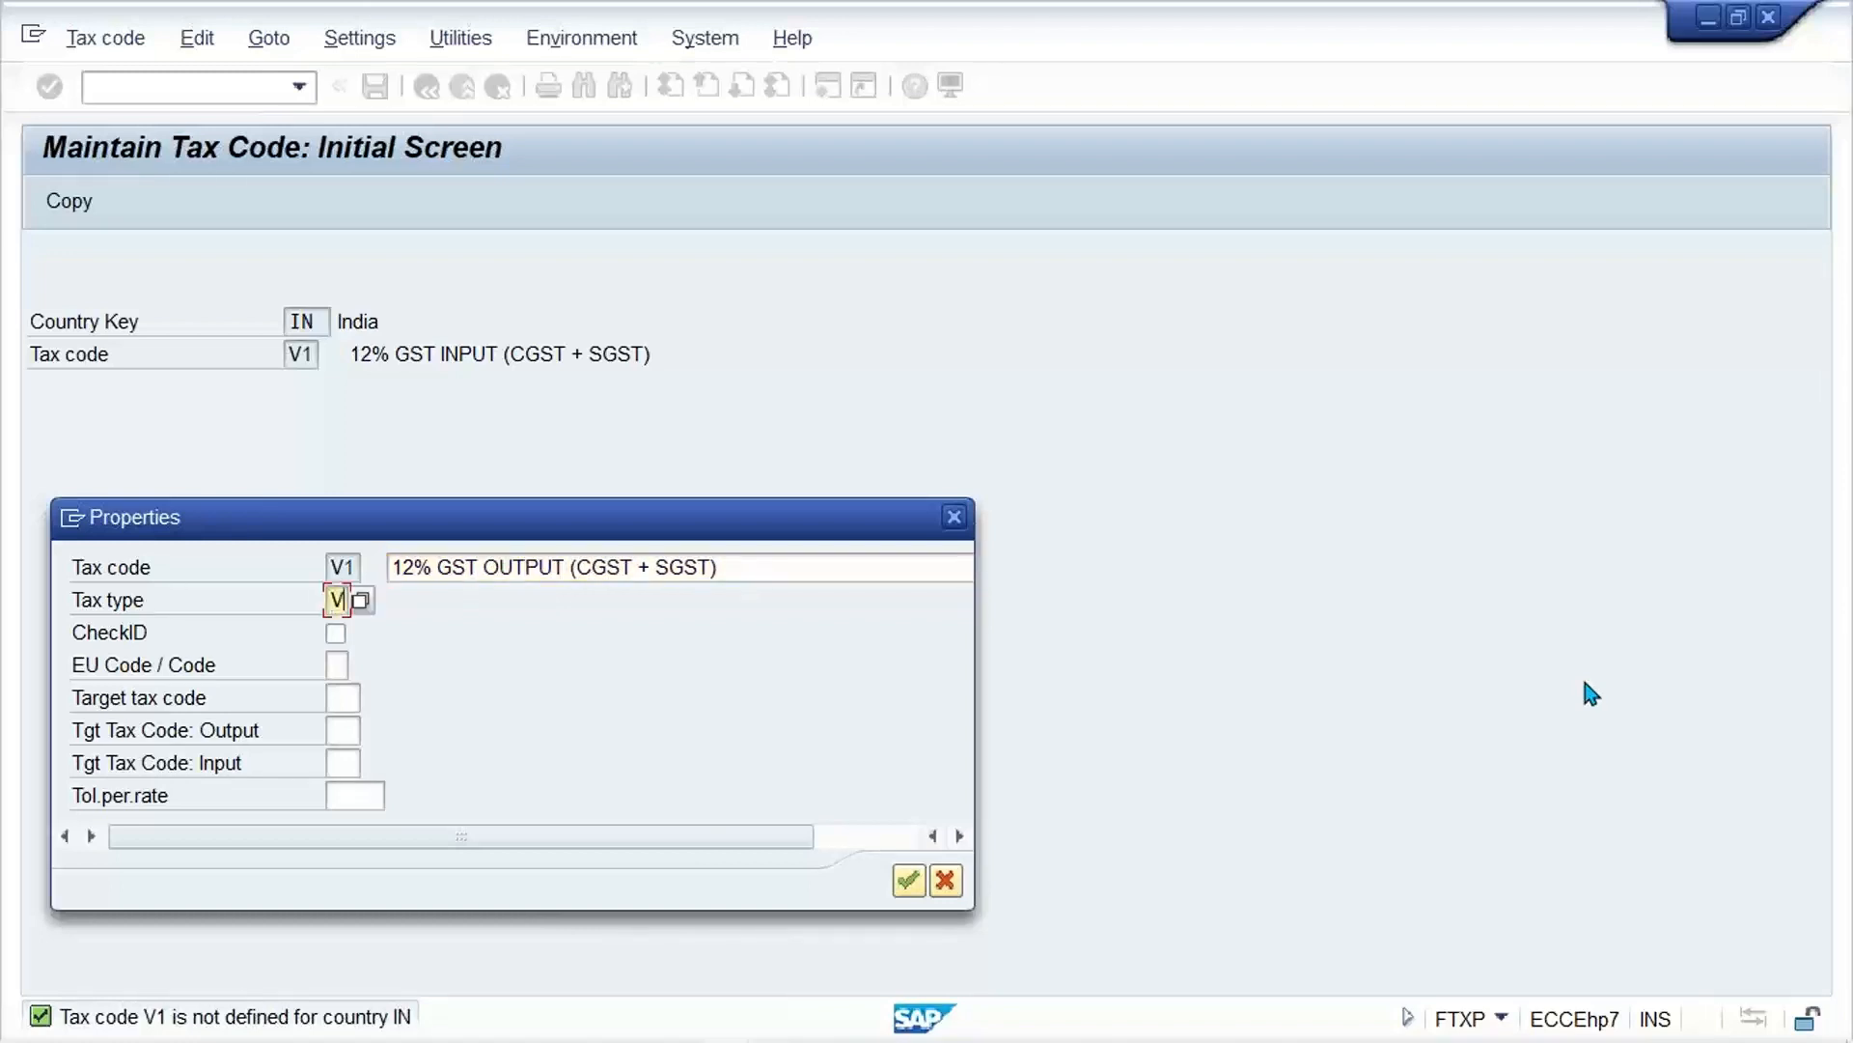
key("Return")
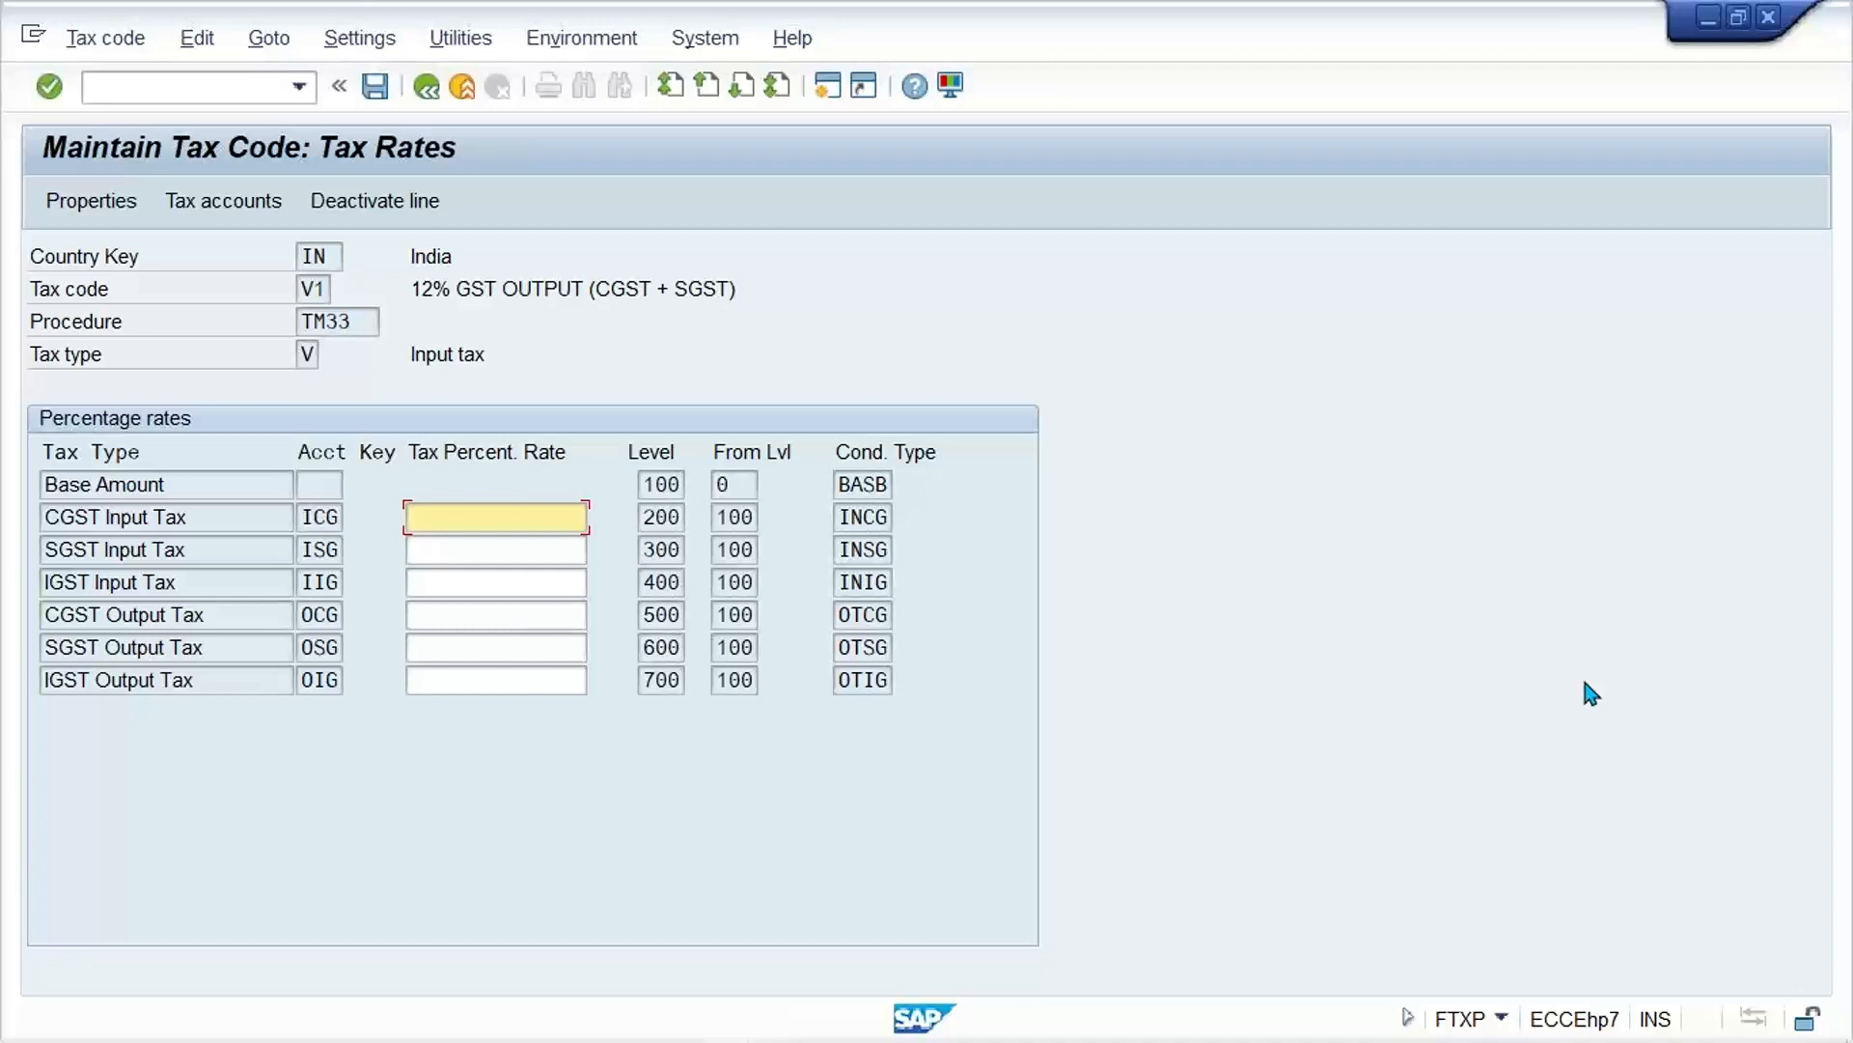
Step: Set the CGST and SGST output tax rates of V1 to 6 percent each and save the tax code
key("Down")
key("Down")
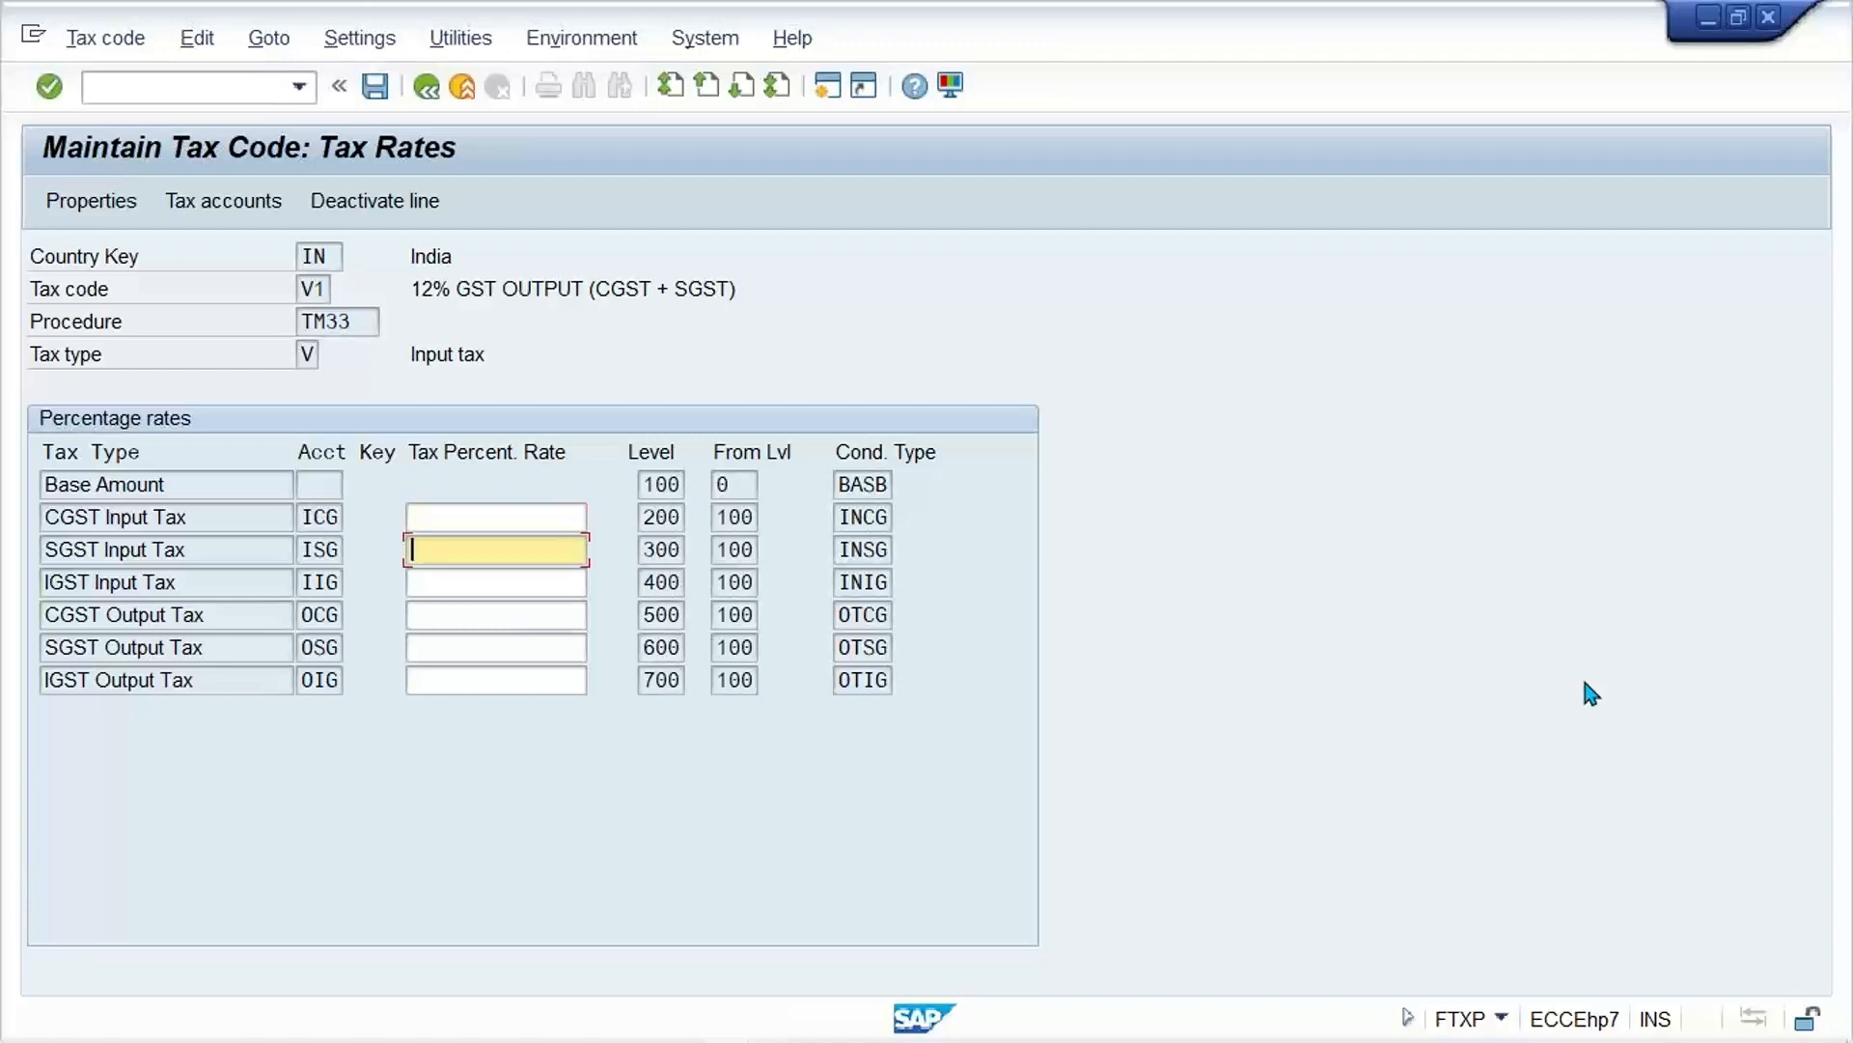
key("Down")
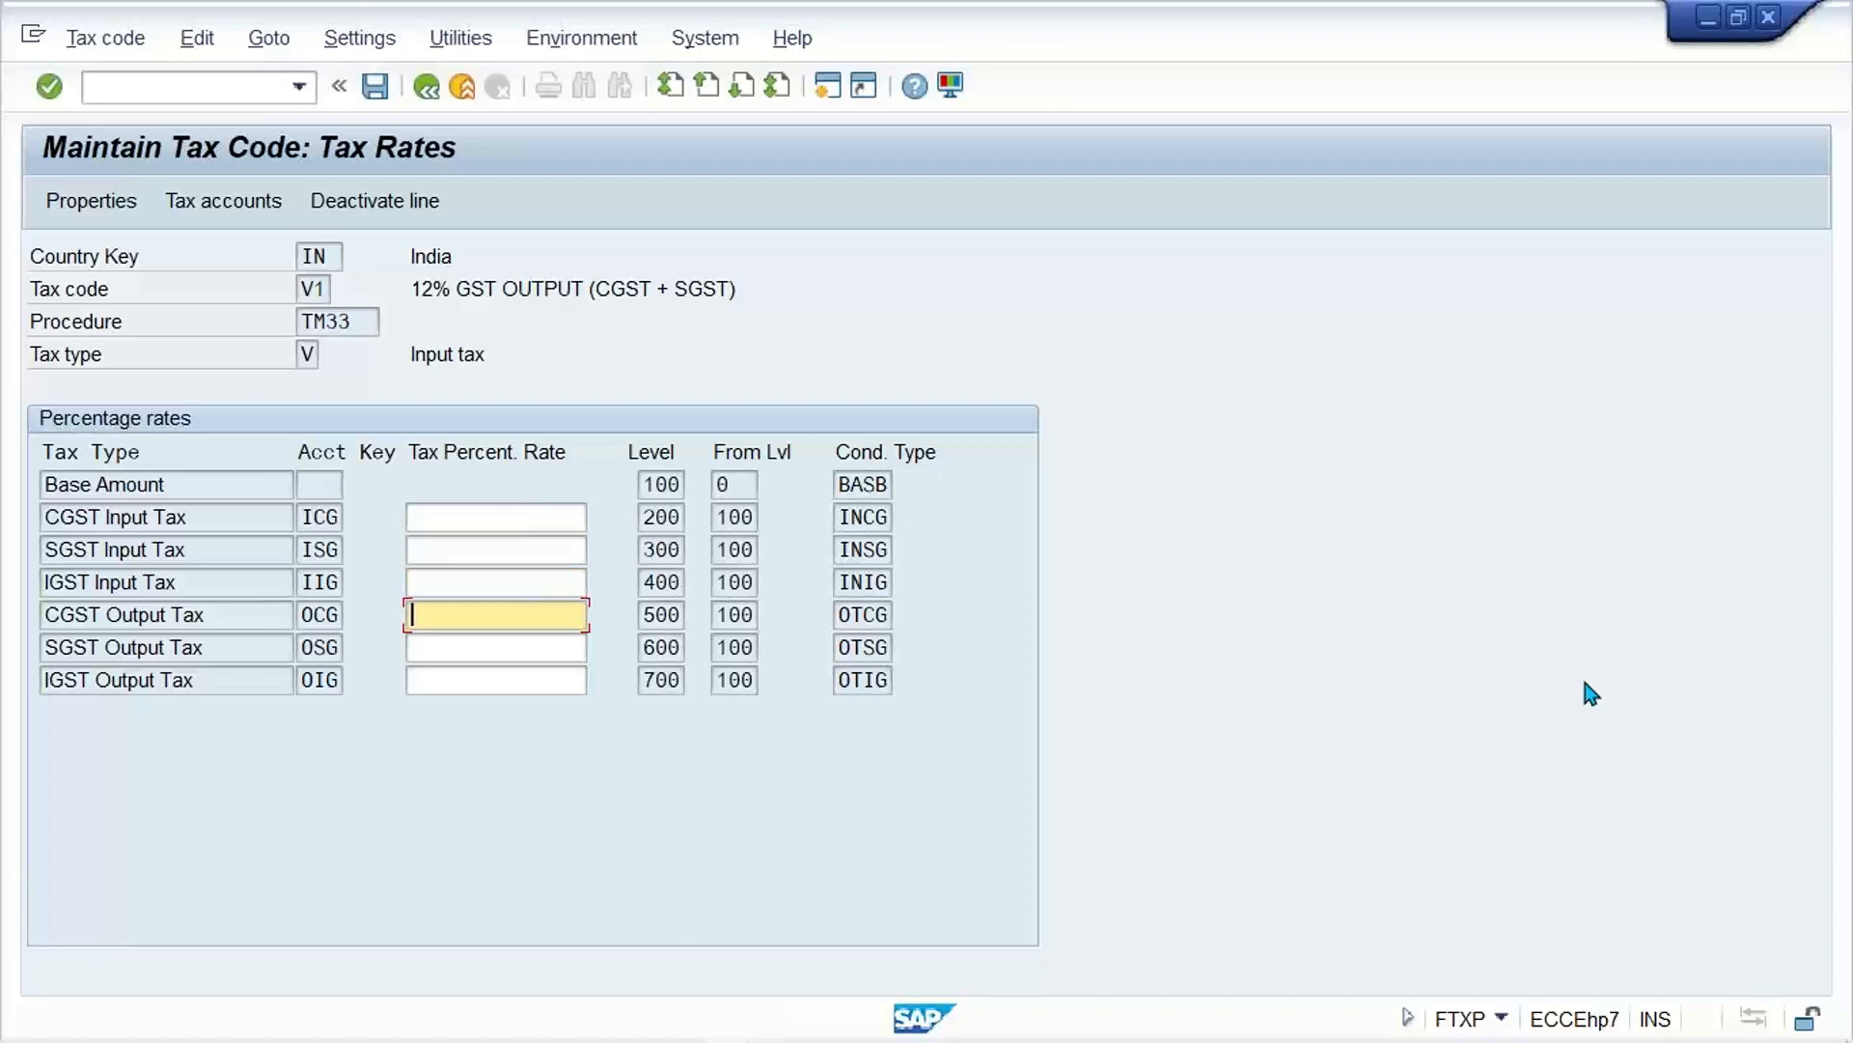
key("Down")
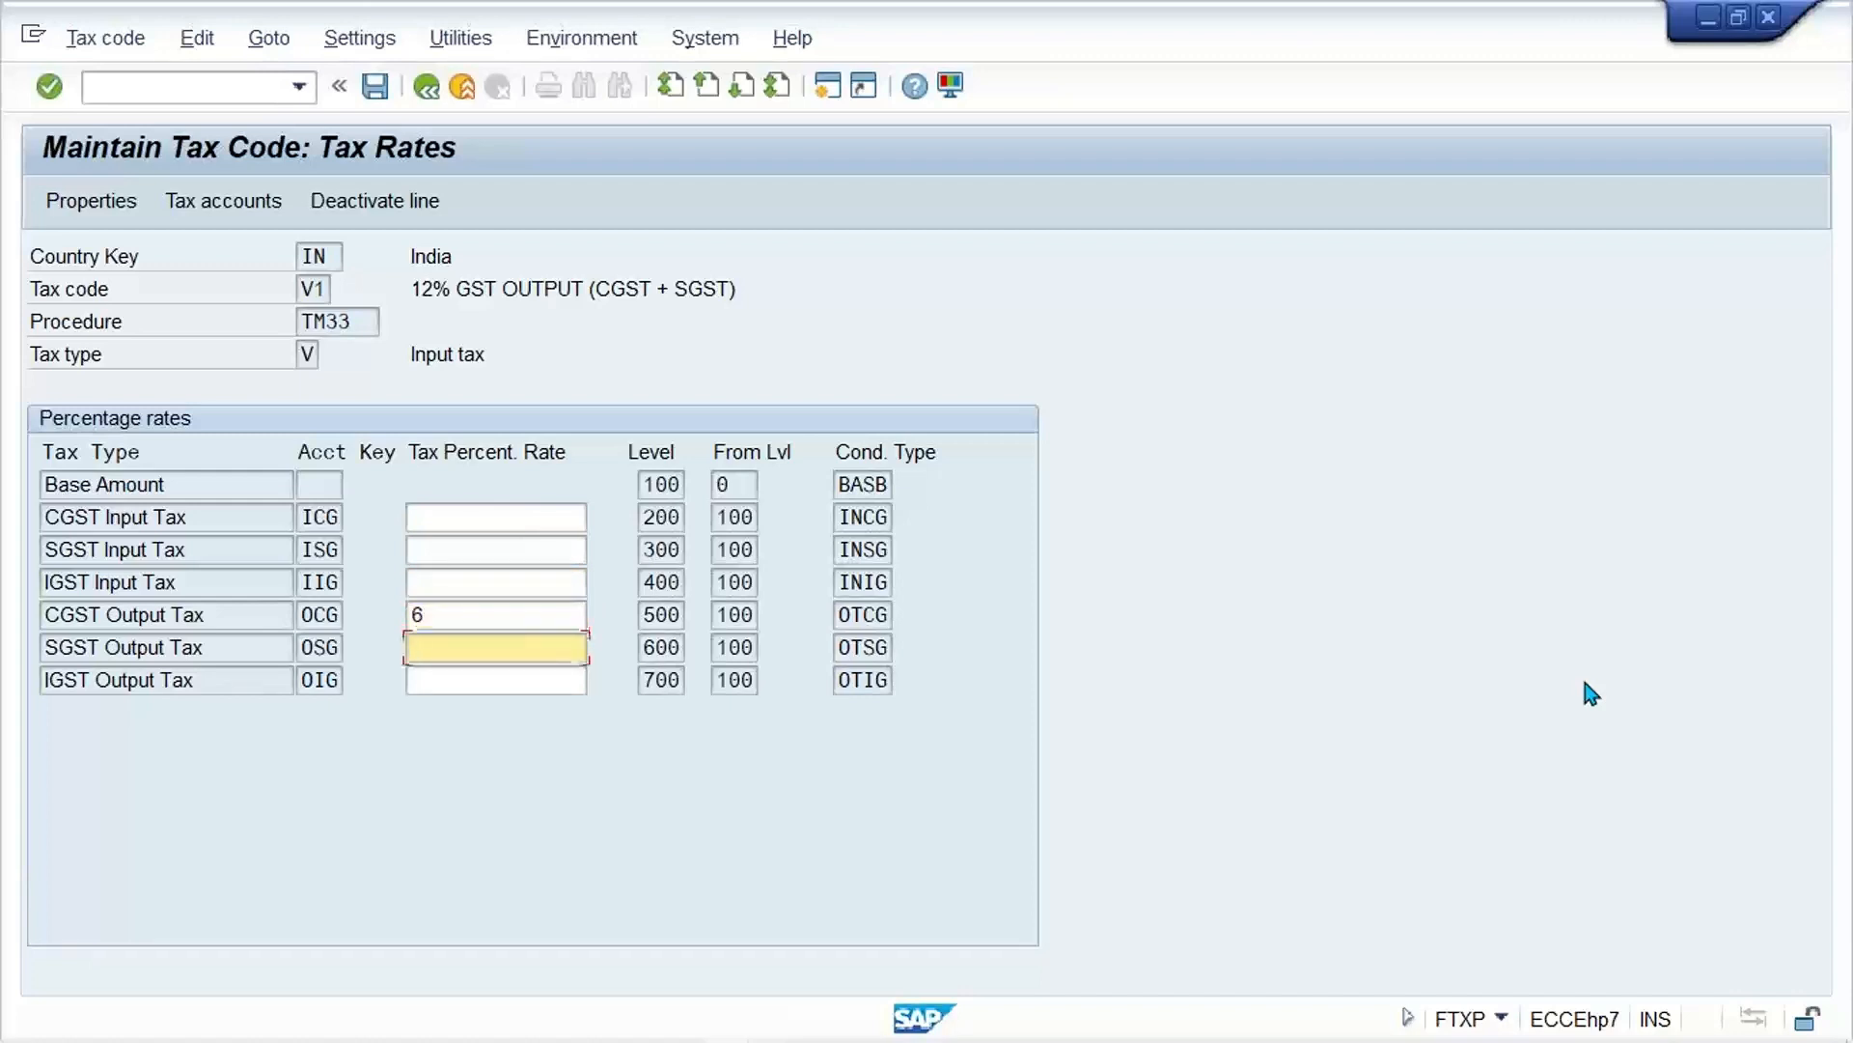
key("Return")
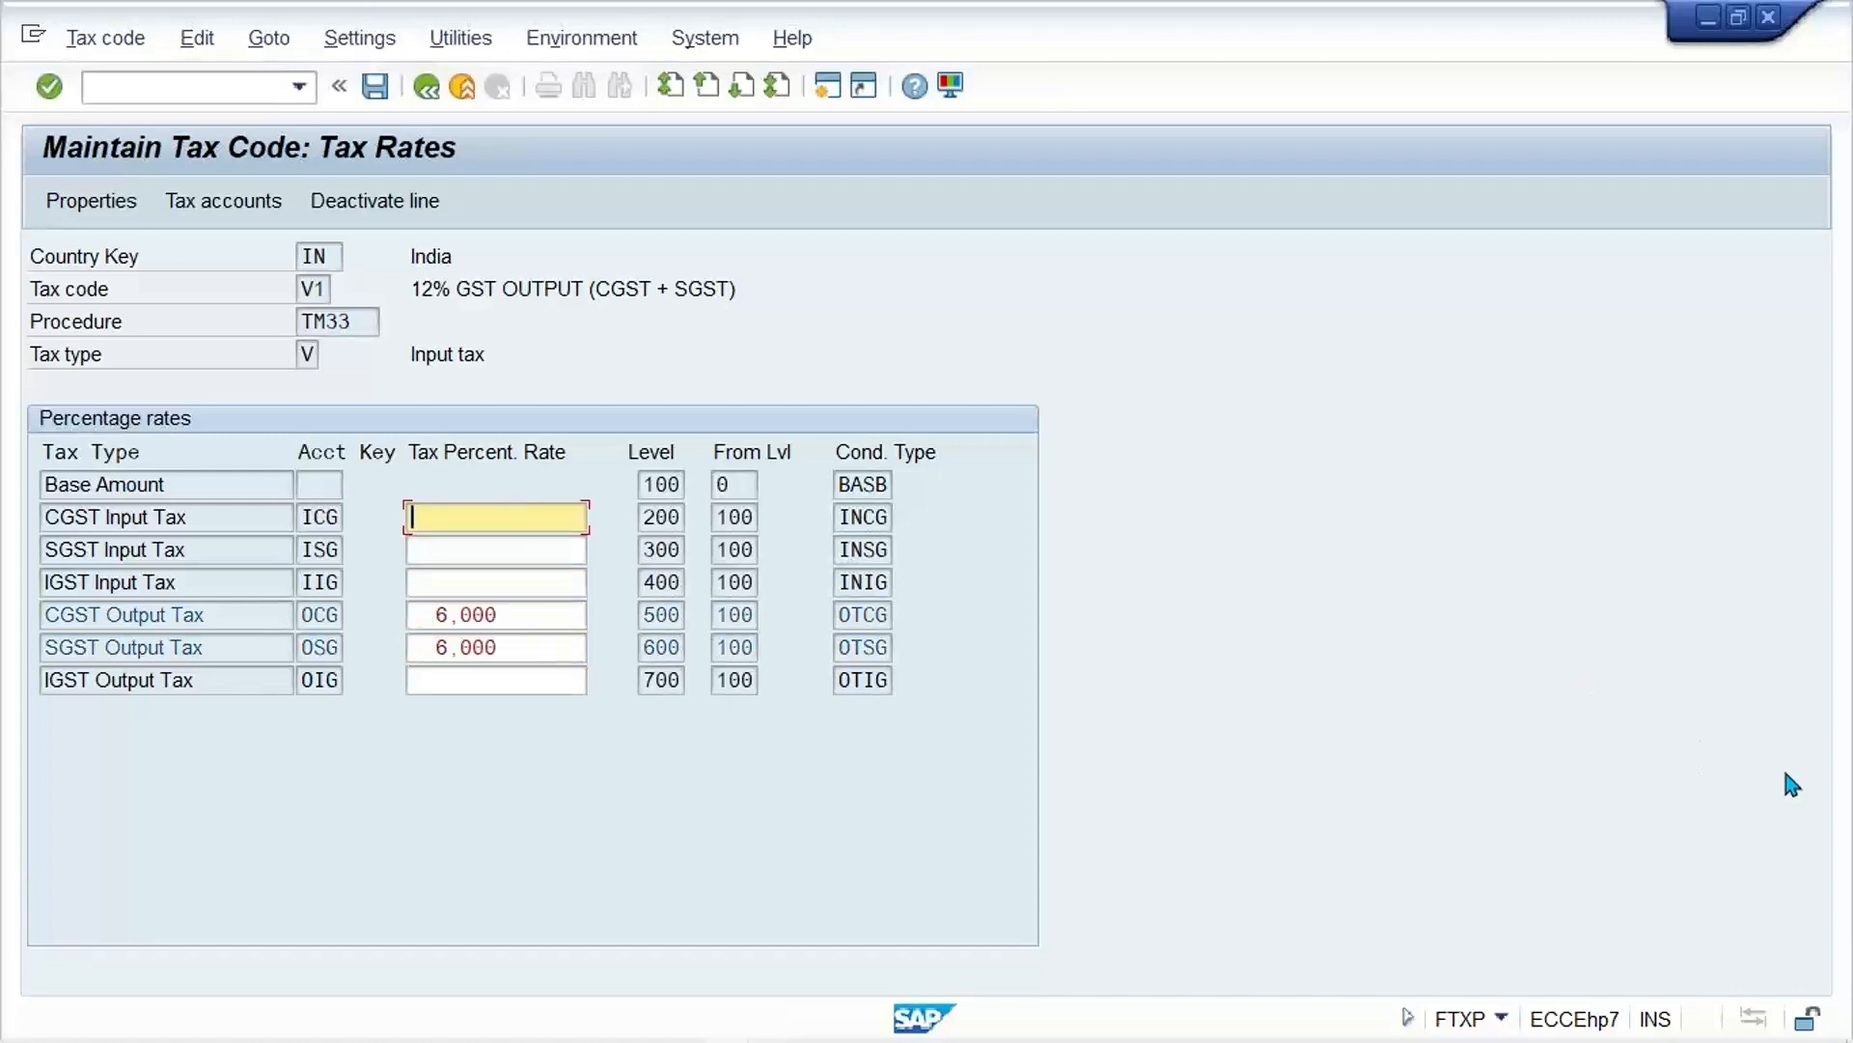
key("ctrl+s")
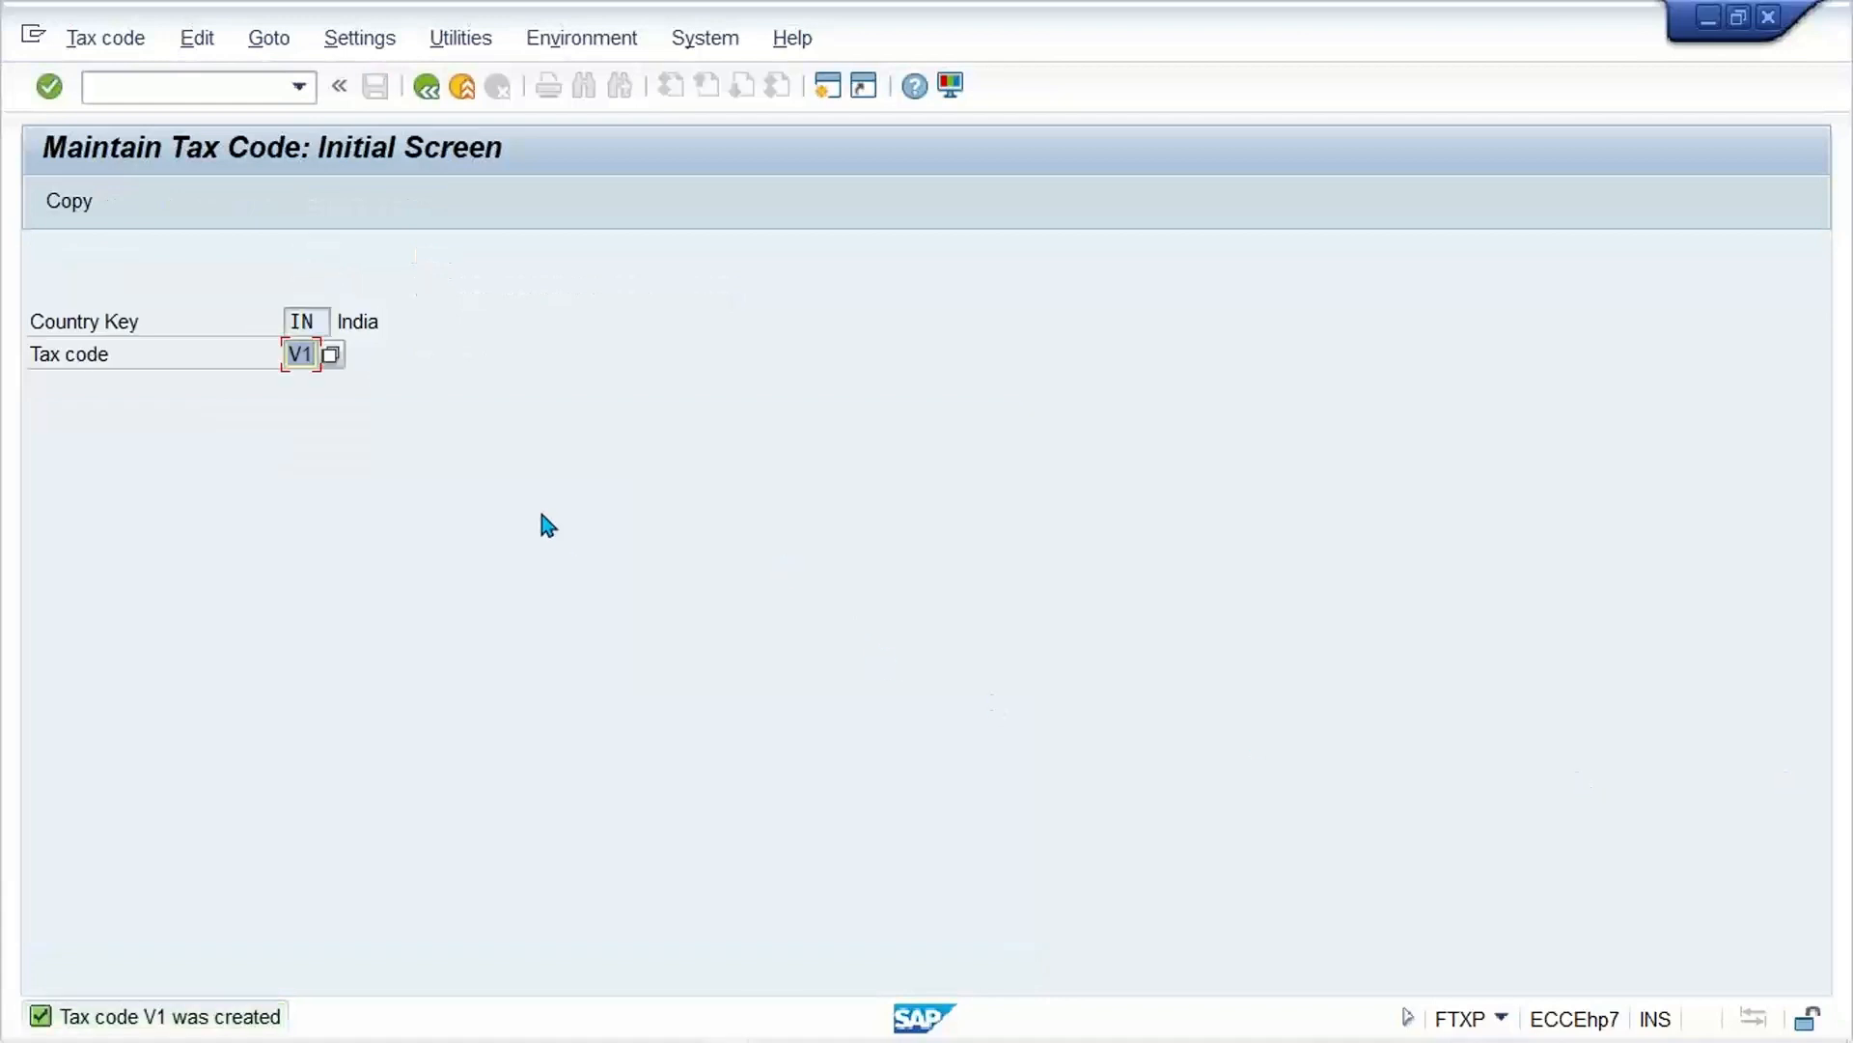
Step: Start creating tax code V2, describe it as "12% GST OUTPUT (IGST)", set its tax type to V and confirm the properties
type("V2")
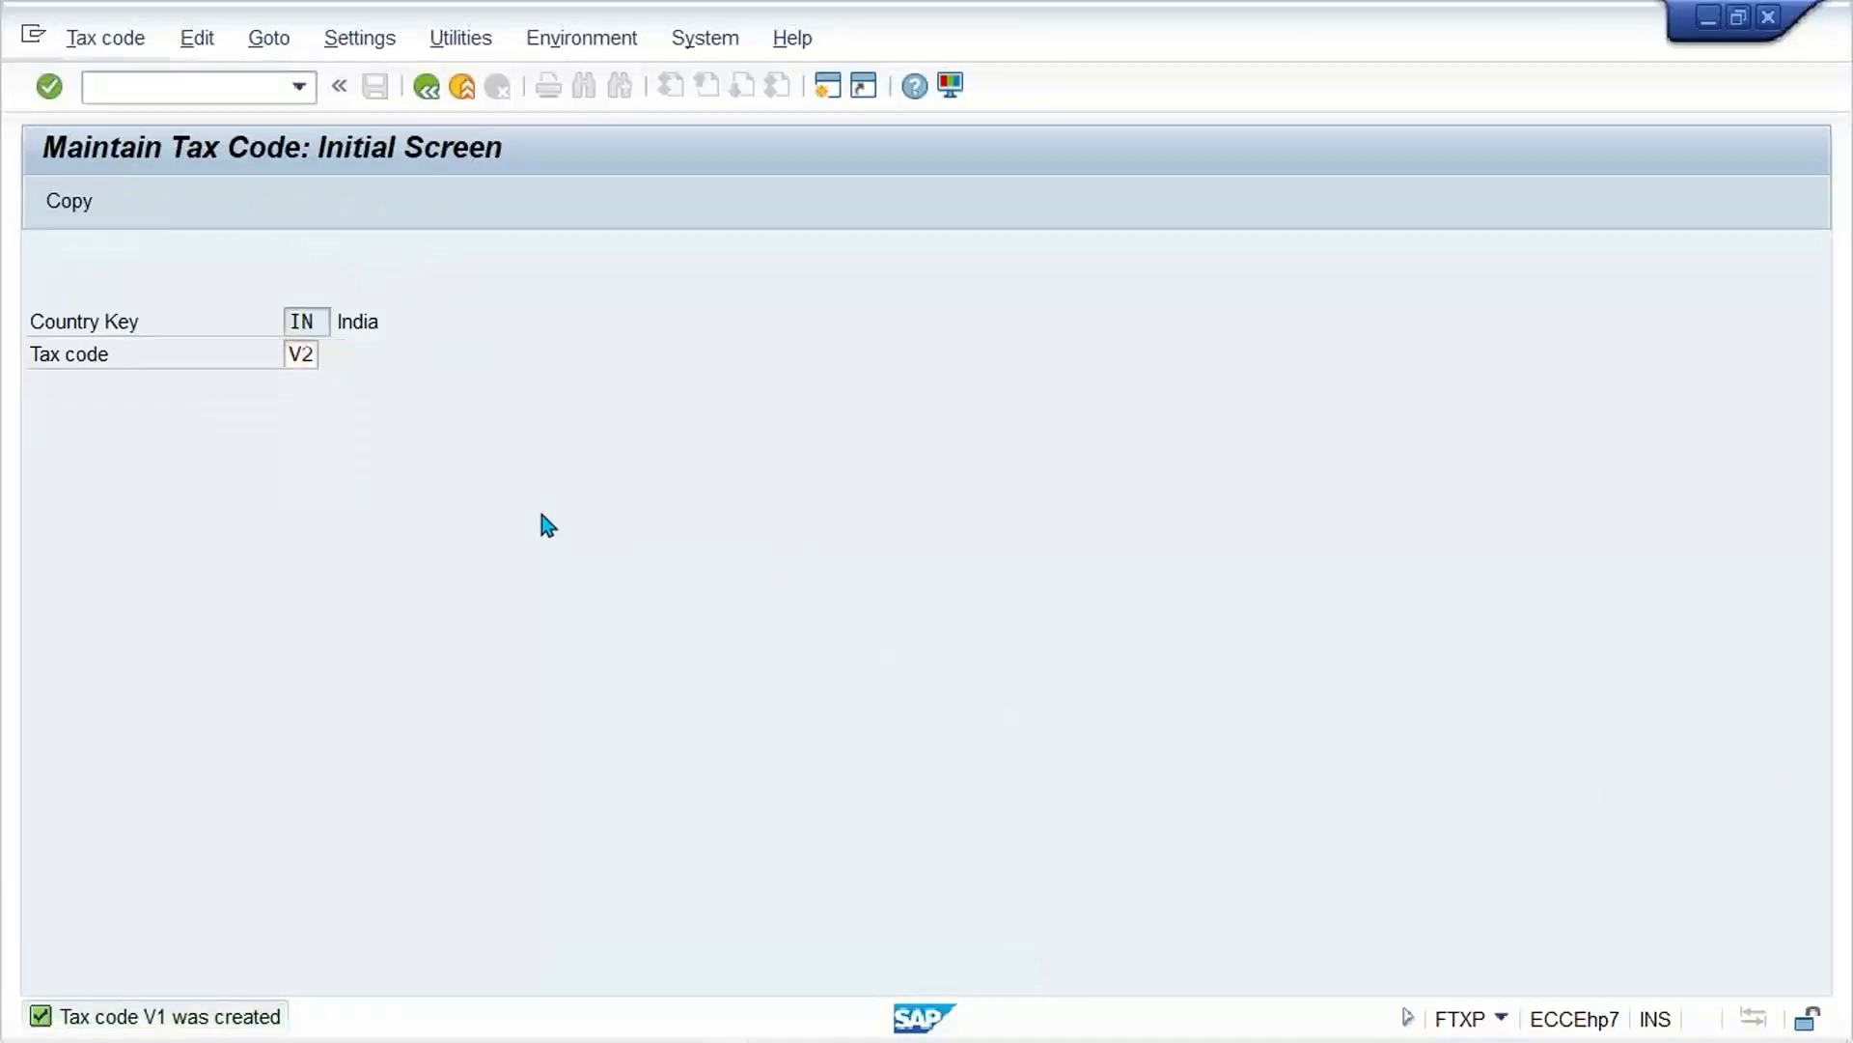
key("Return")
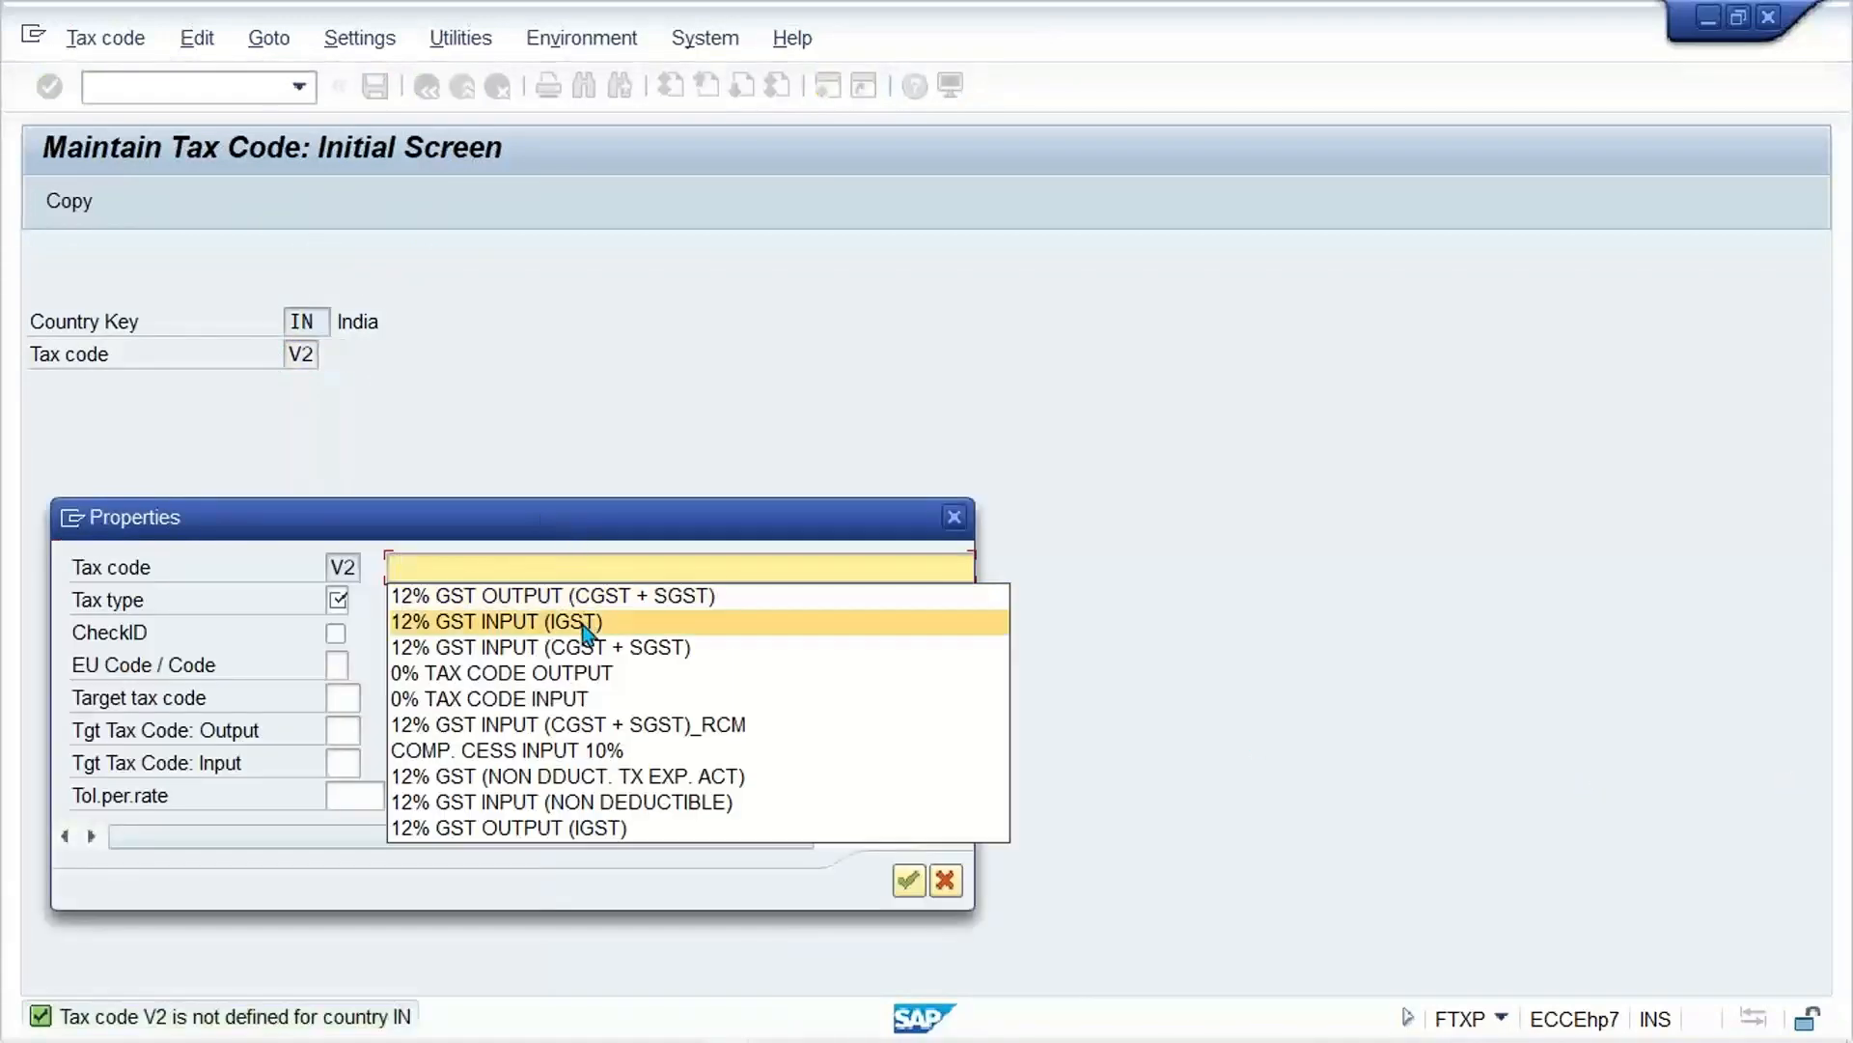
left_click(569, 622)
left_click(532, 569)
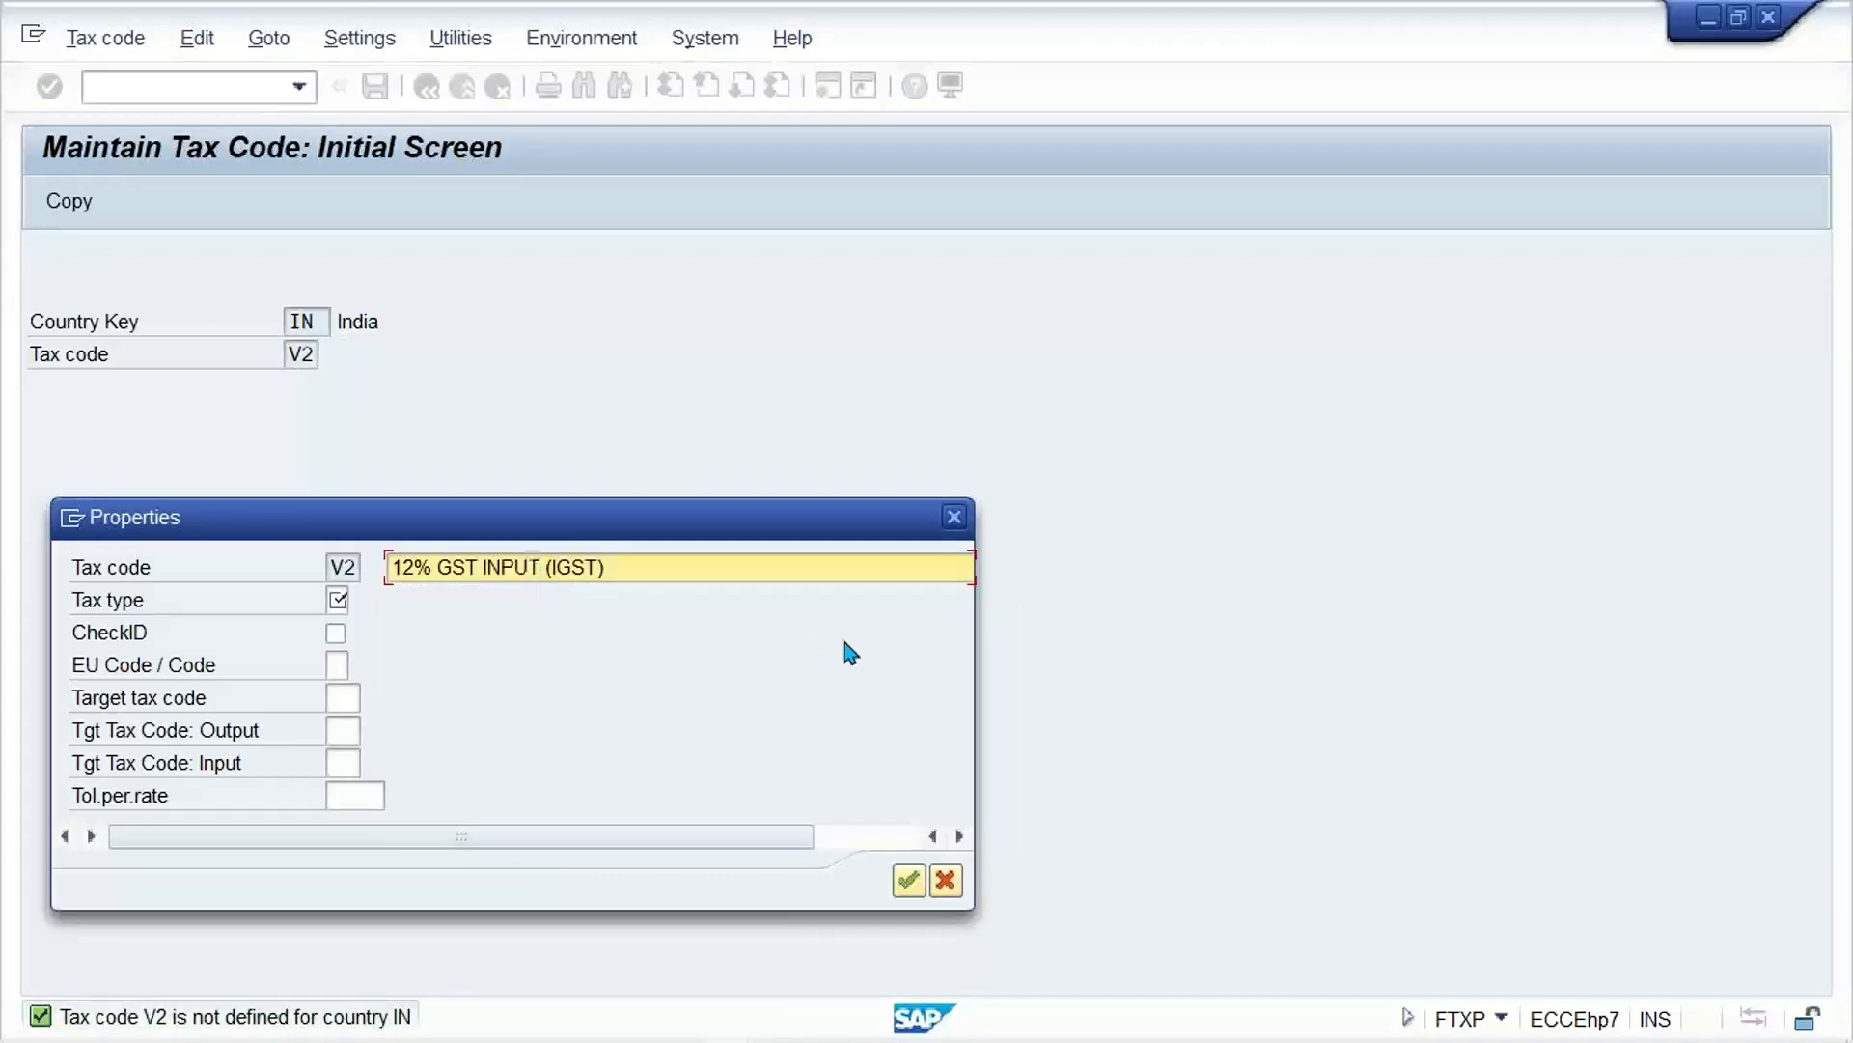
key("Right")
key("Right")
key("Right")
key("BackSpace")
key("BackSpace")
key("BackSpace")
key("BackSpace")
key("BackSpace")
key("BackSpace")
type("OUTPUT")
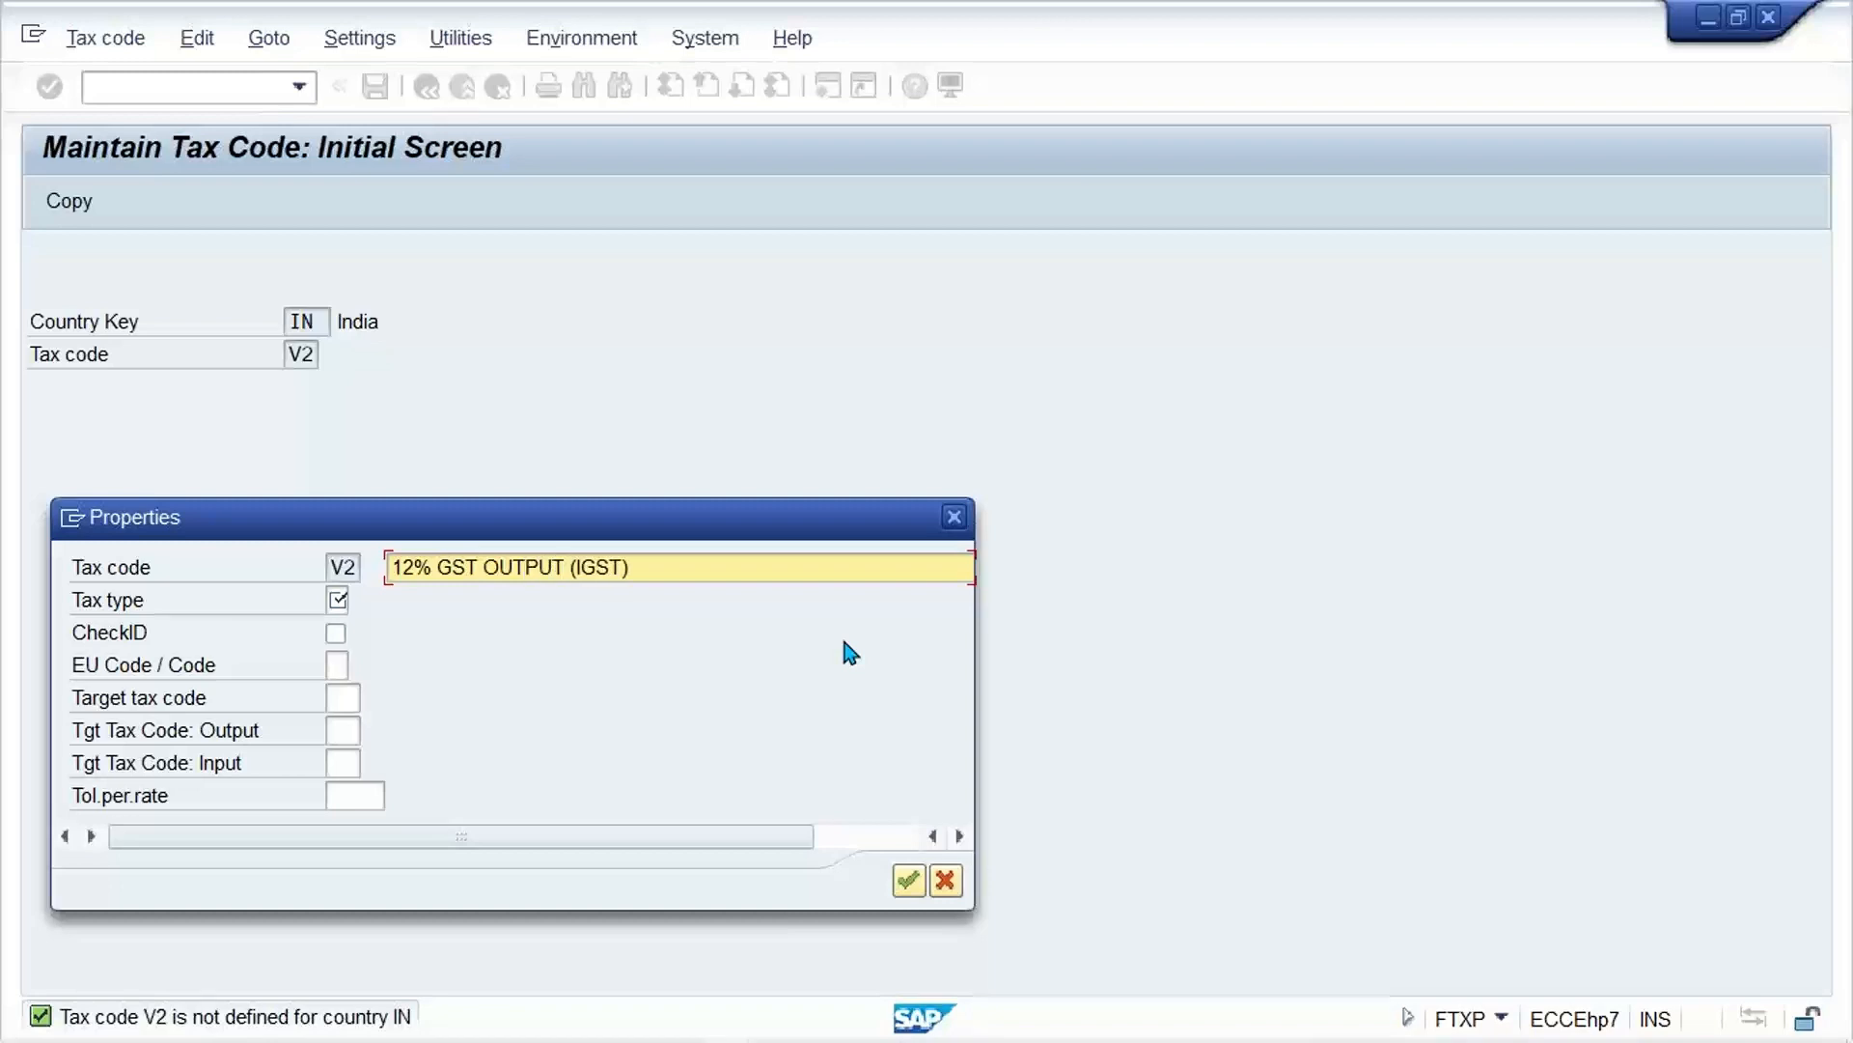
key("Tab")
key("Return")
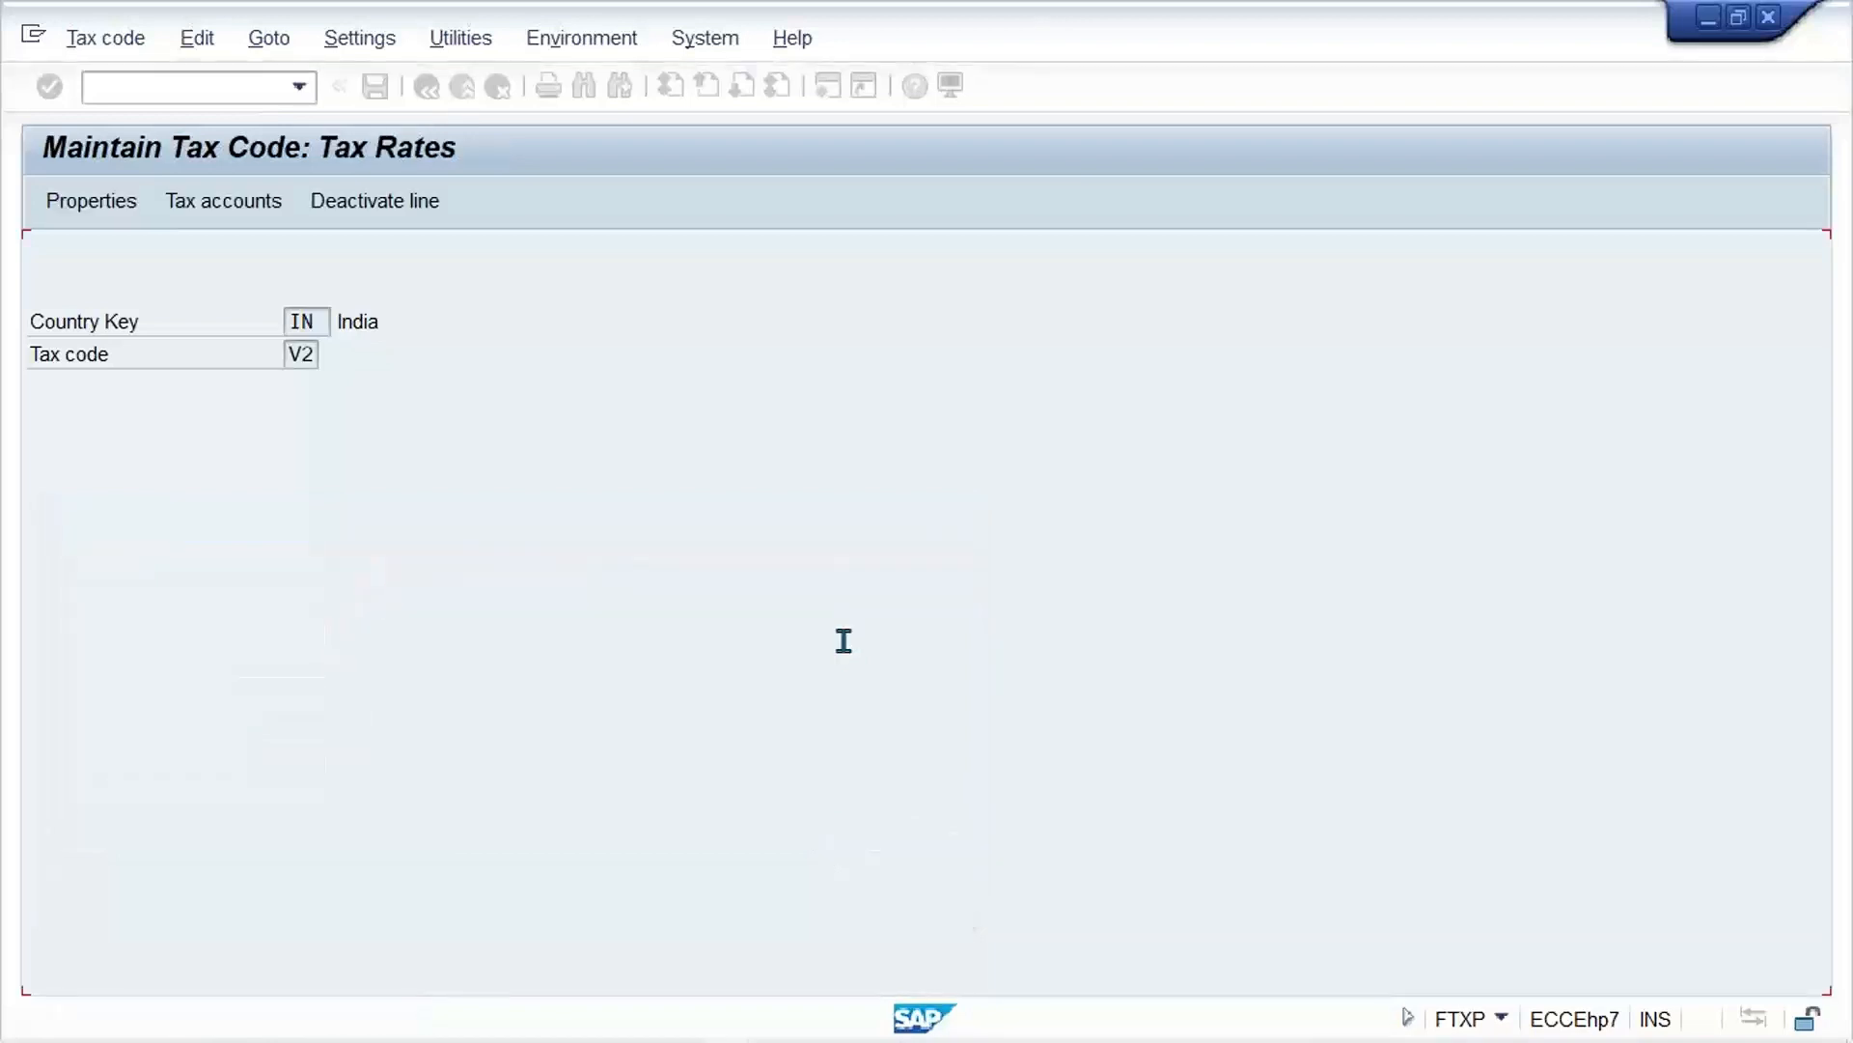
Step: Set the IGST output tax rate of V2 to 12 percent and save the tax code
key("Down")
key("Down")
key("Down")
key("Down")
key("Down")
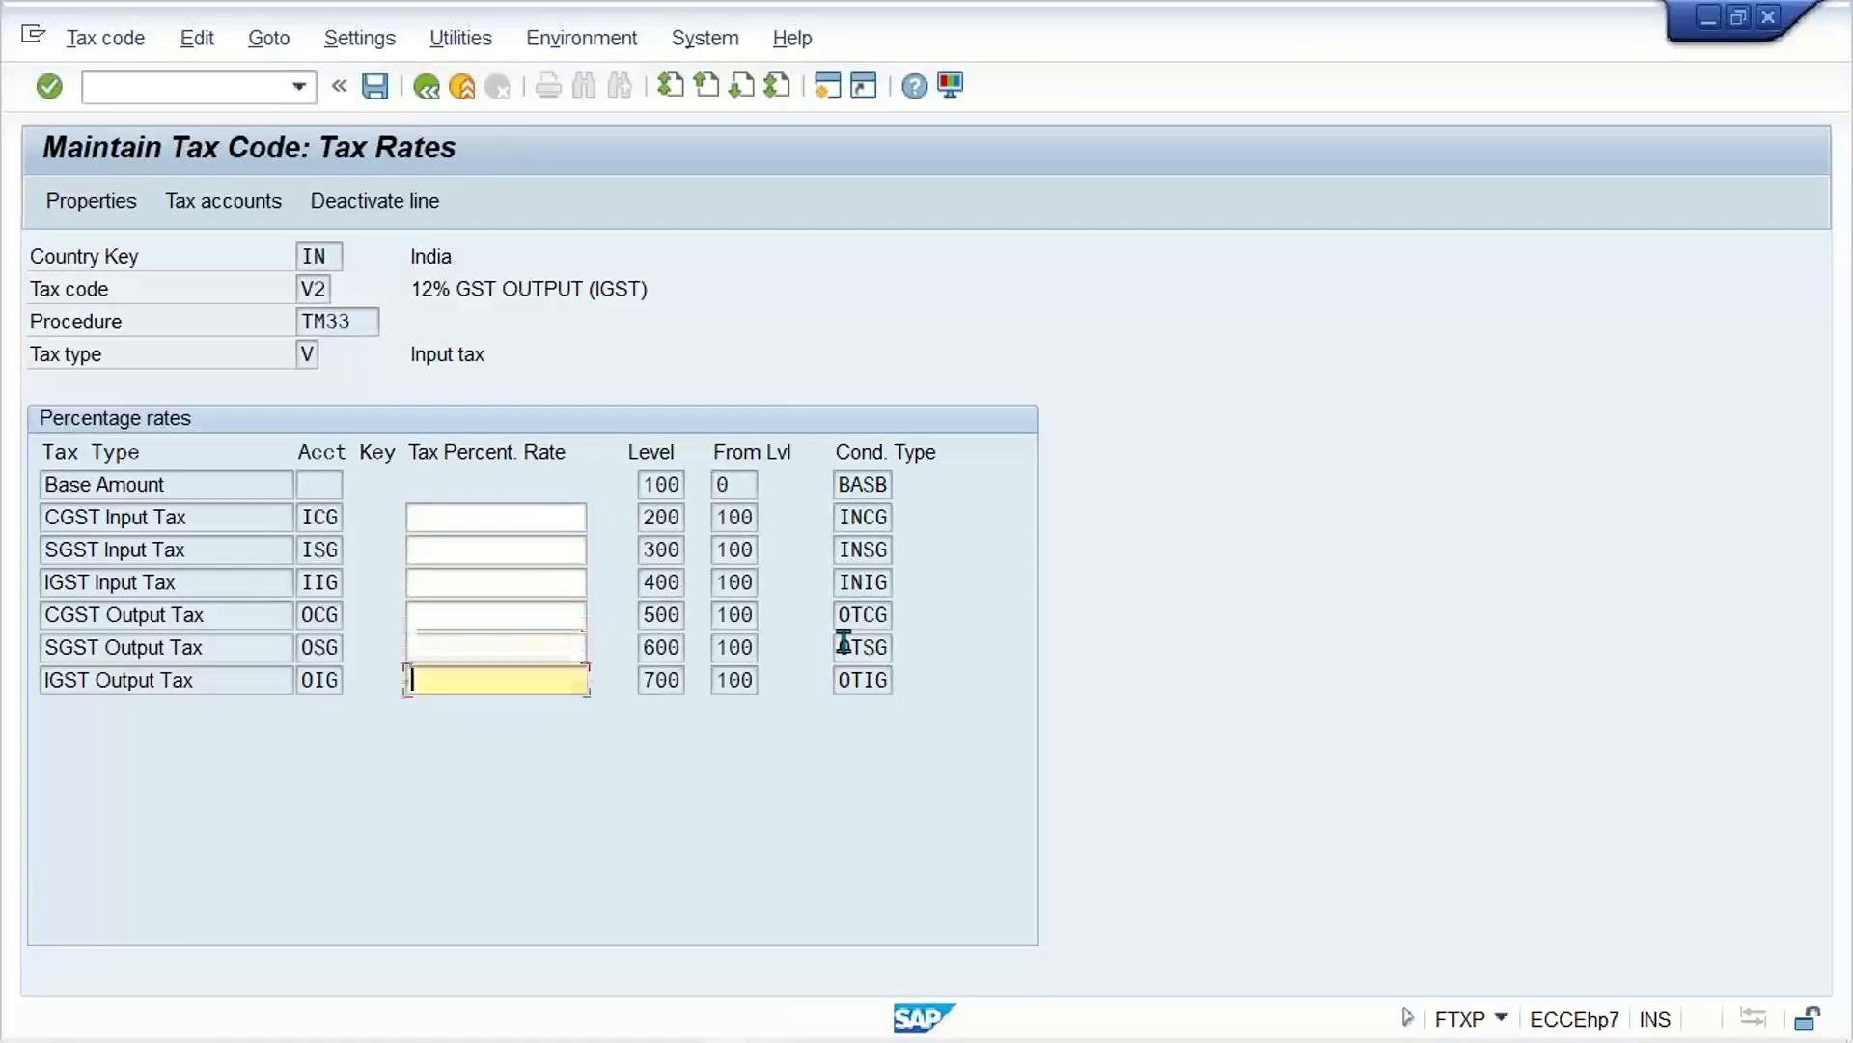
type("12")
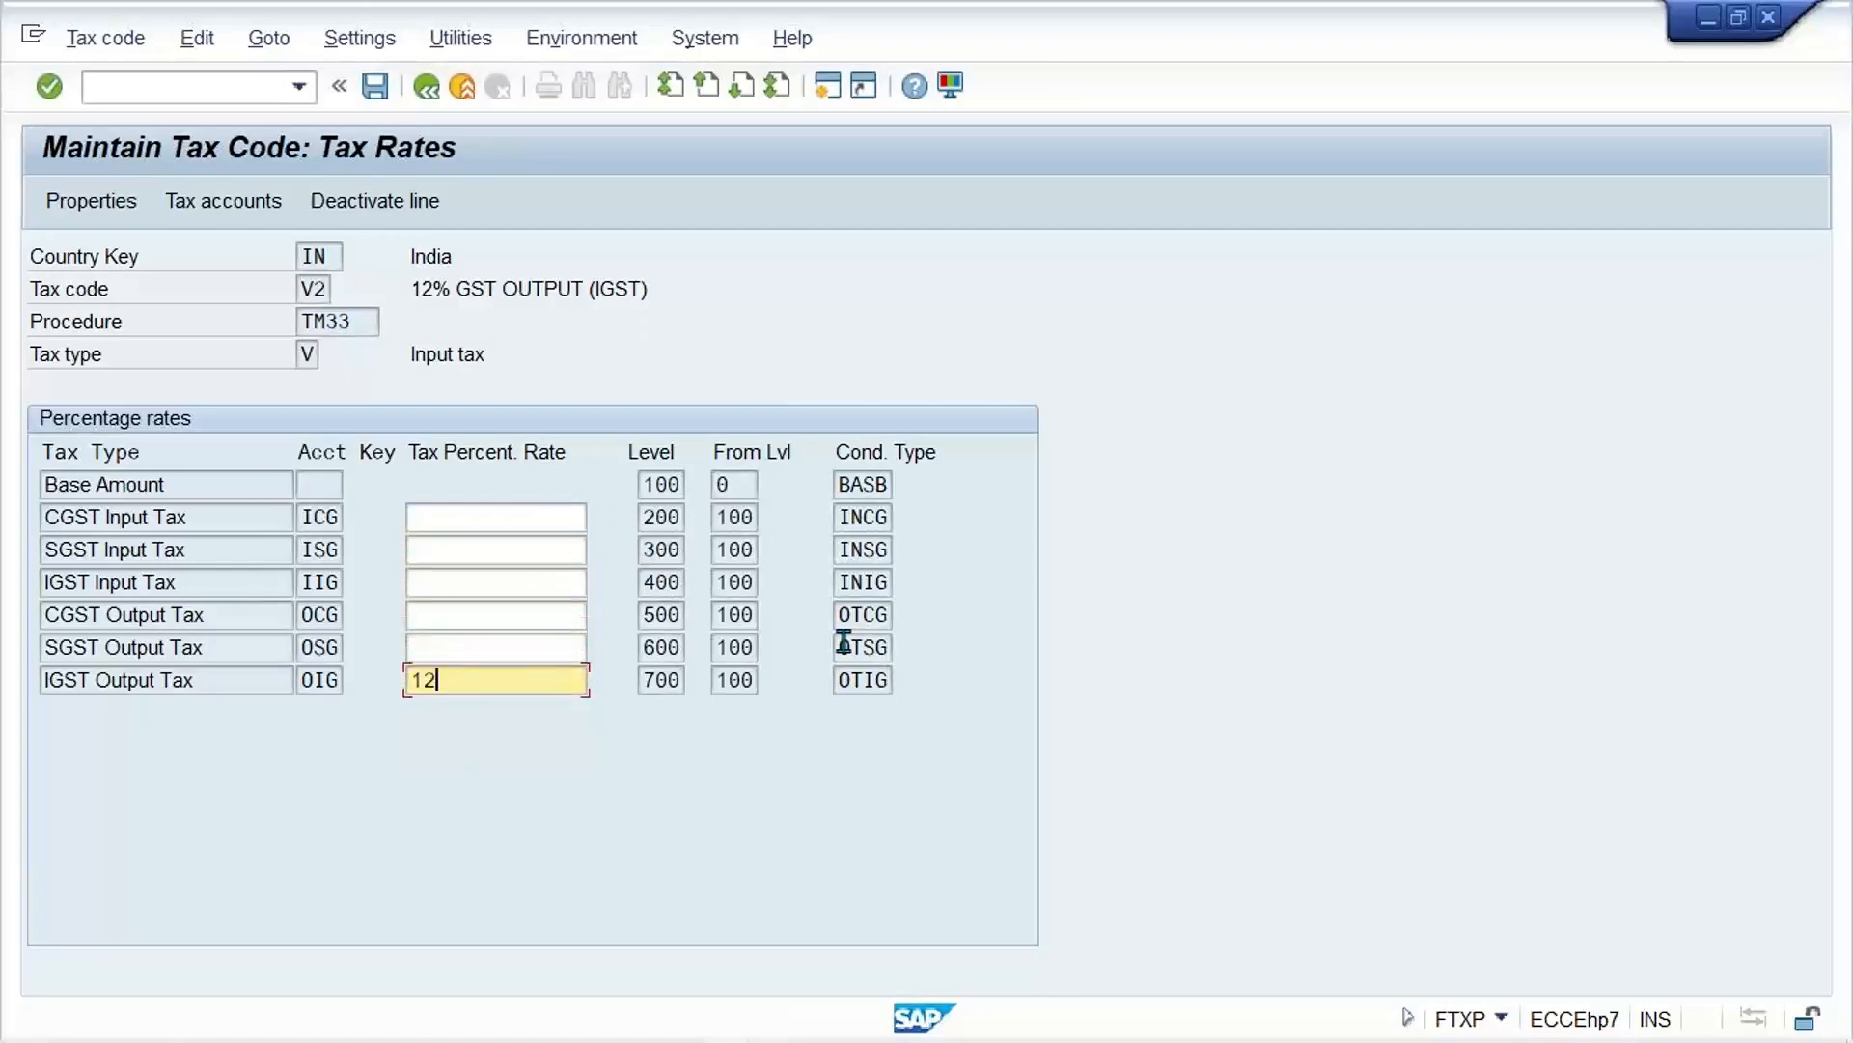
key("ctrl+s")
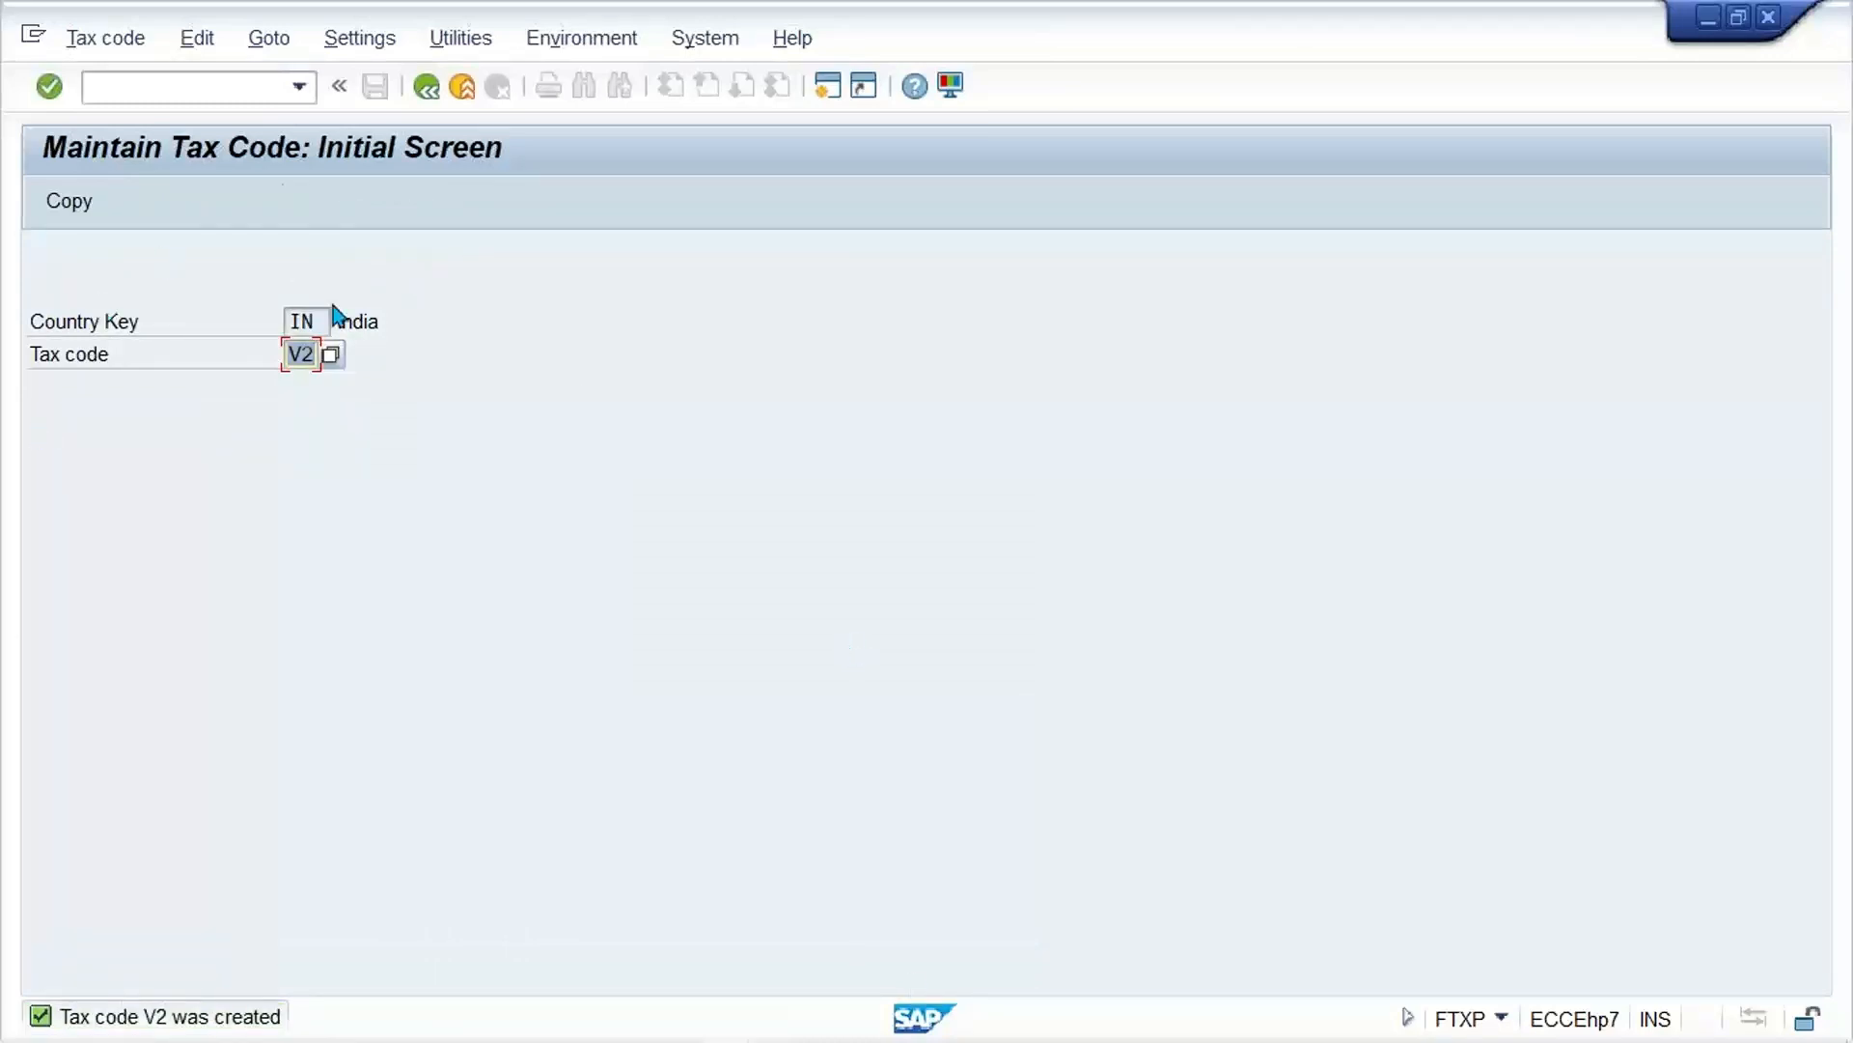
Step: Open customer invoice entry with transaction /NFB70 and G/L account maintenance FS00 in a new session
left_click(157, 85)
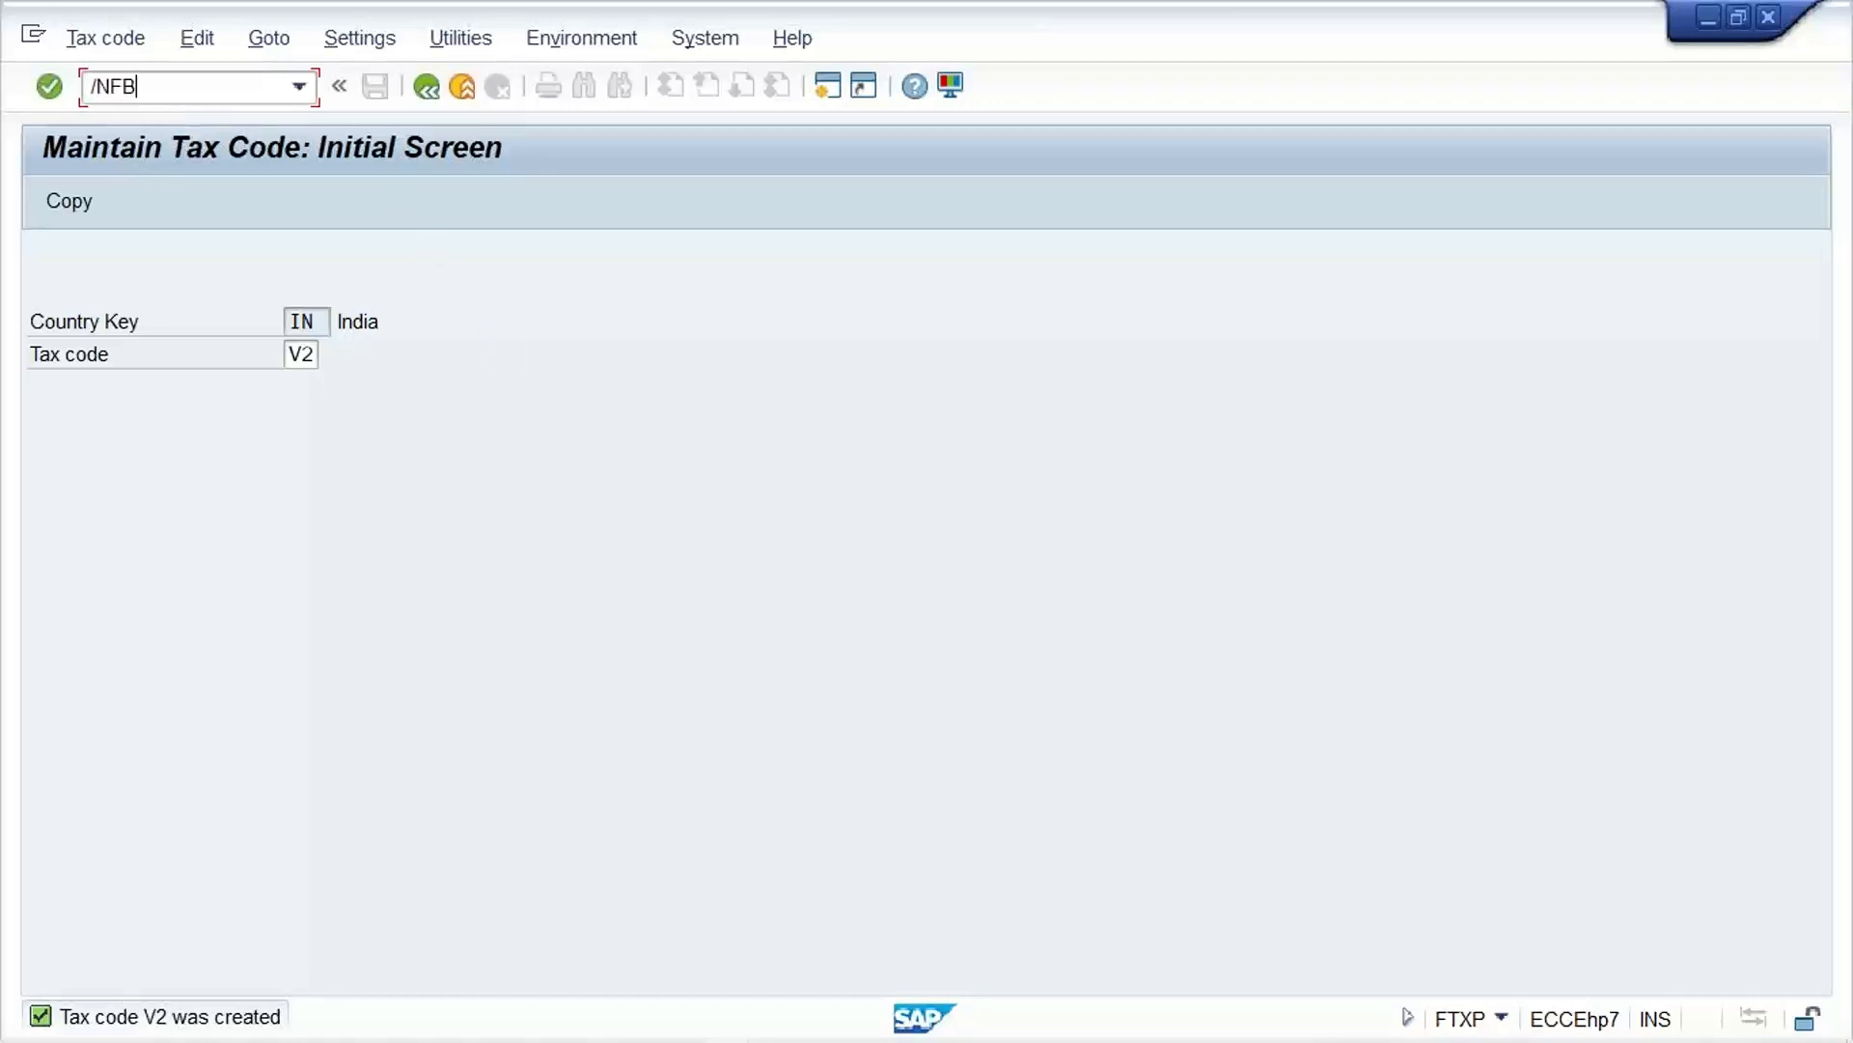
key("Return")
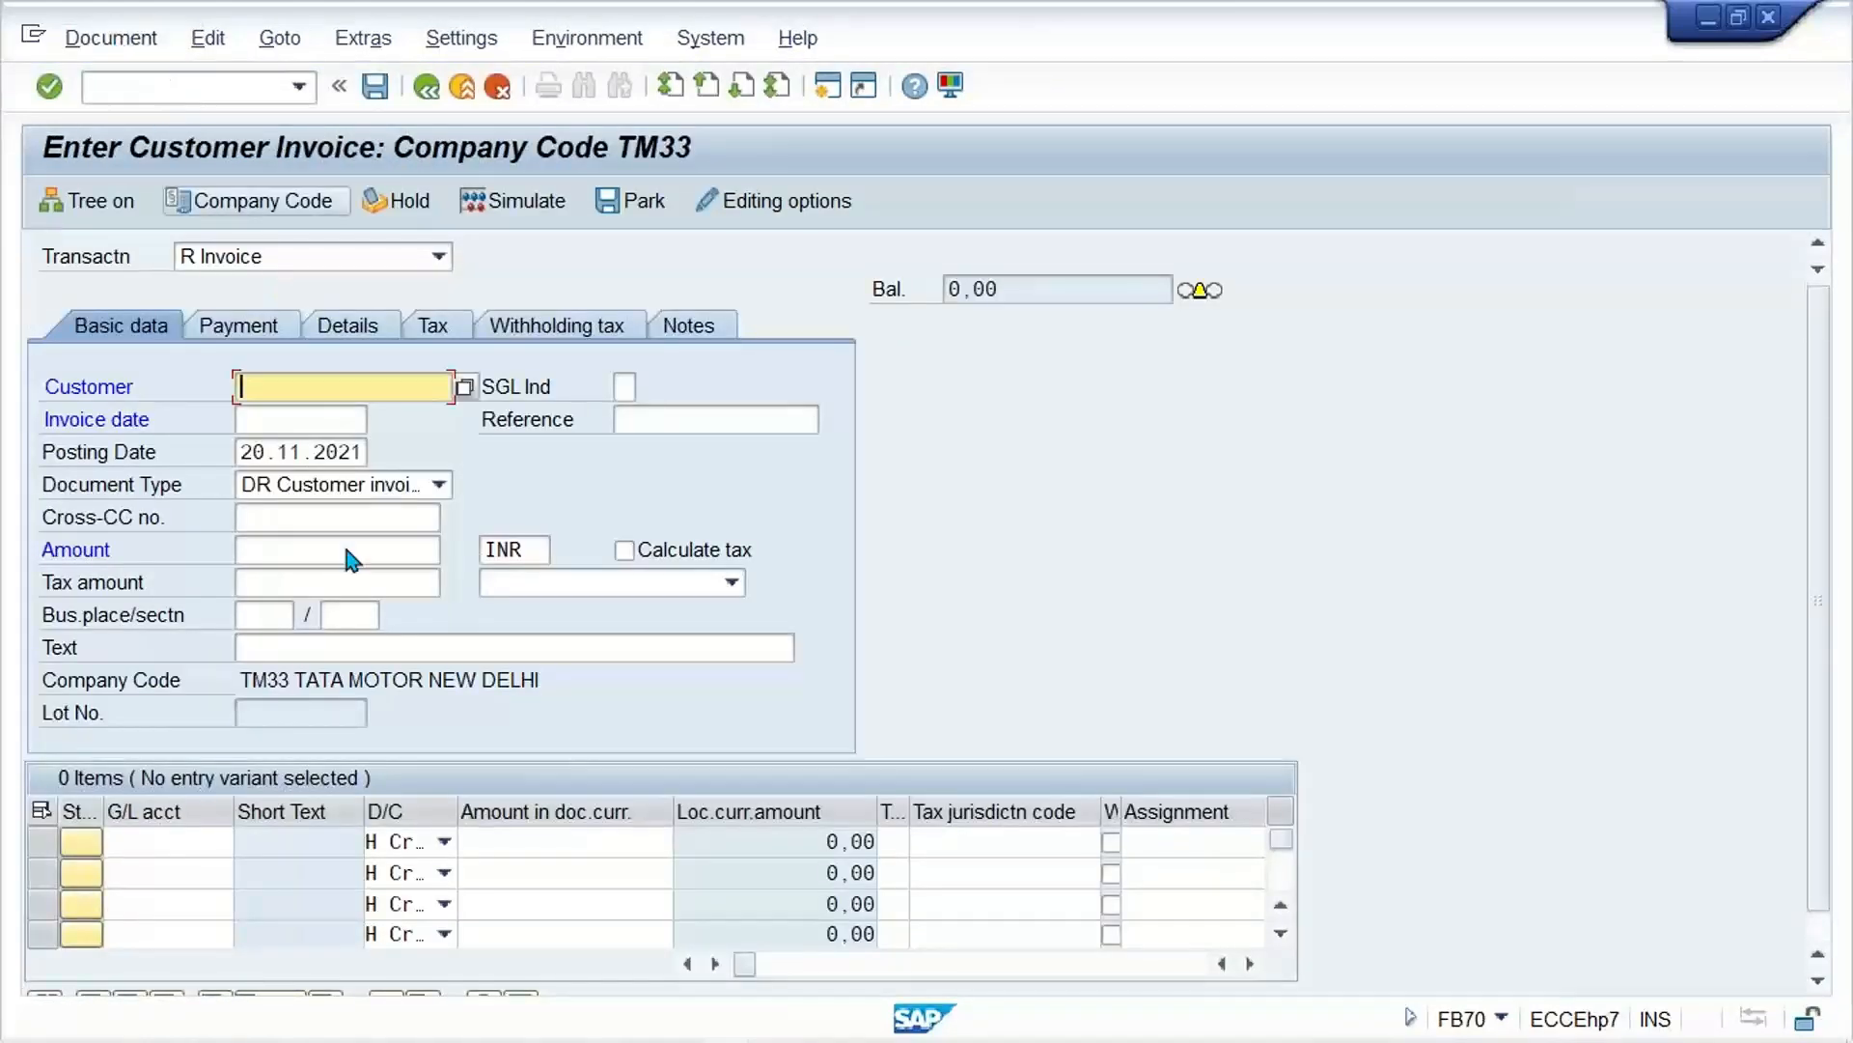
left_click(828, 86)
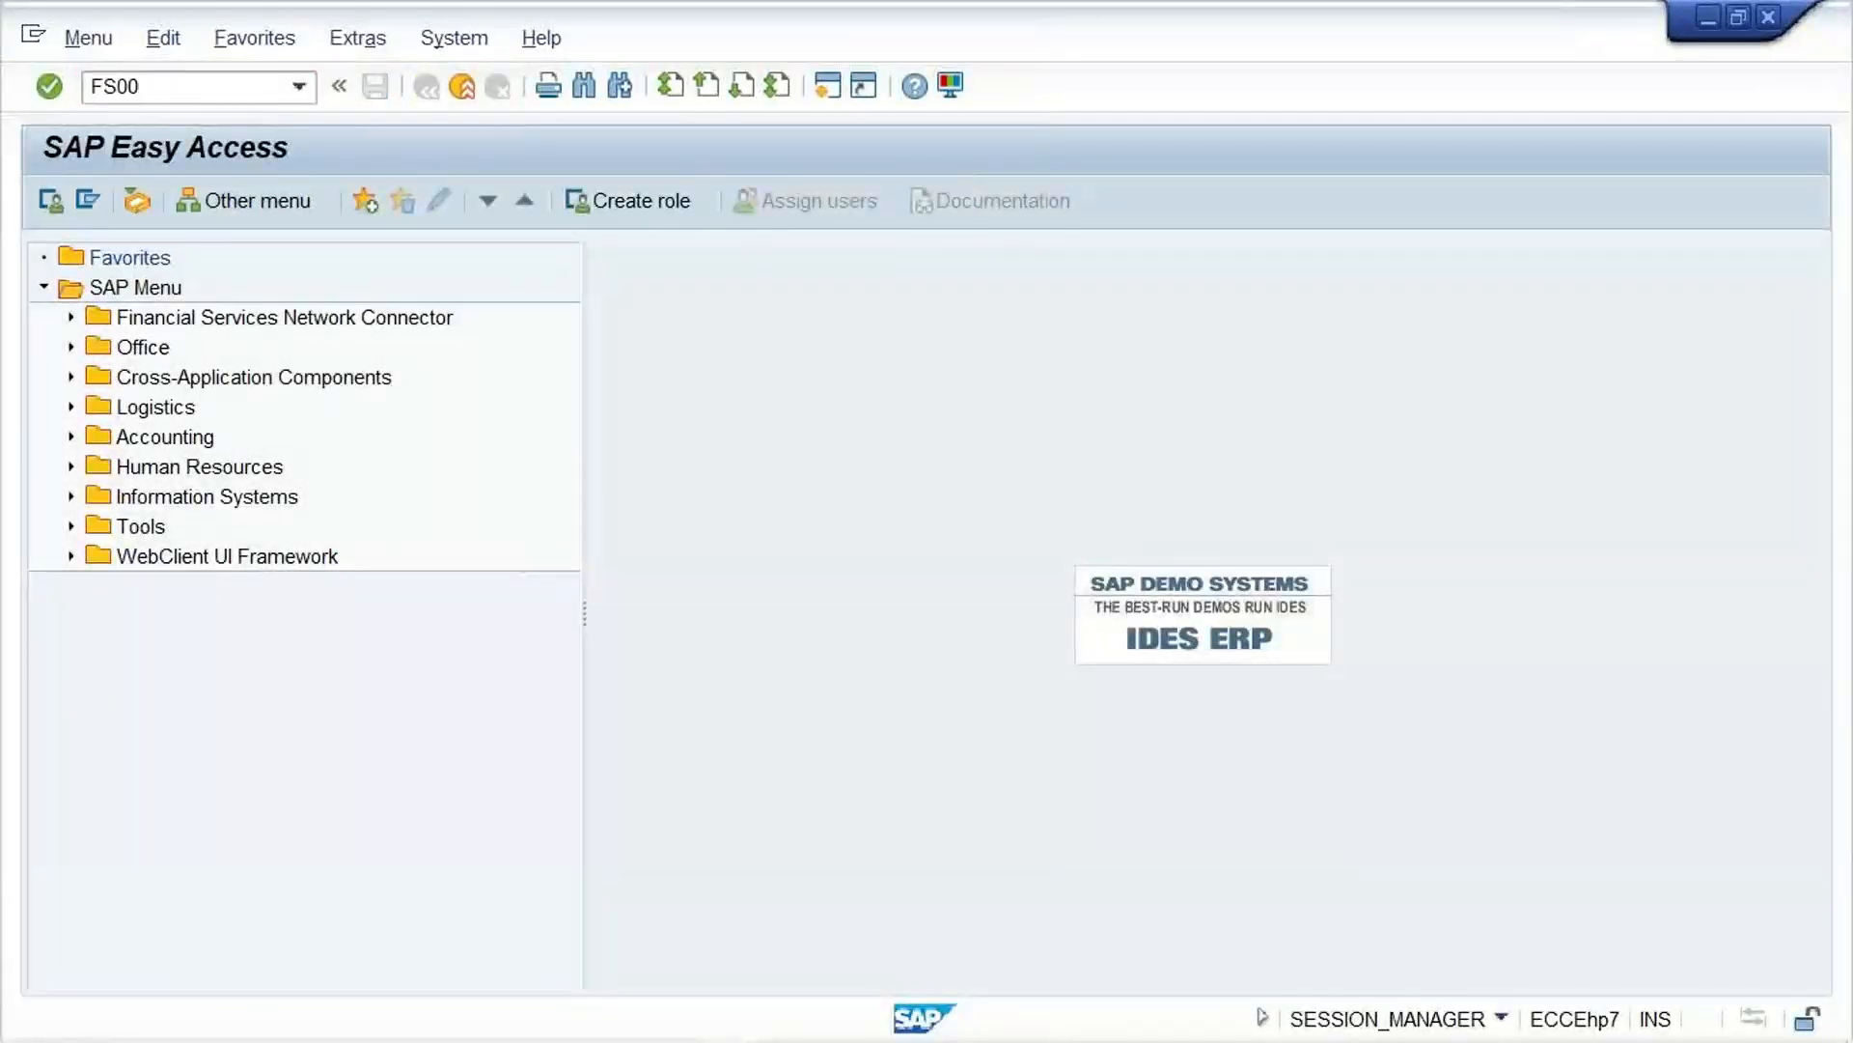
key("Return")
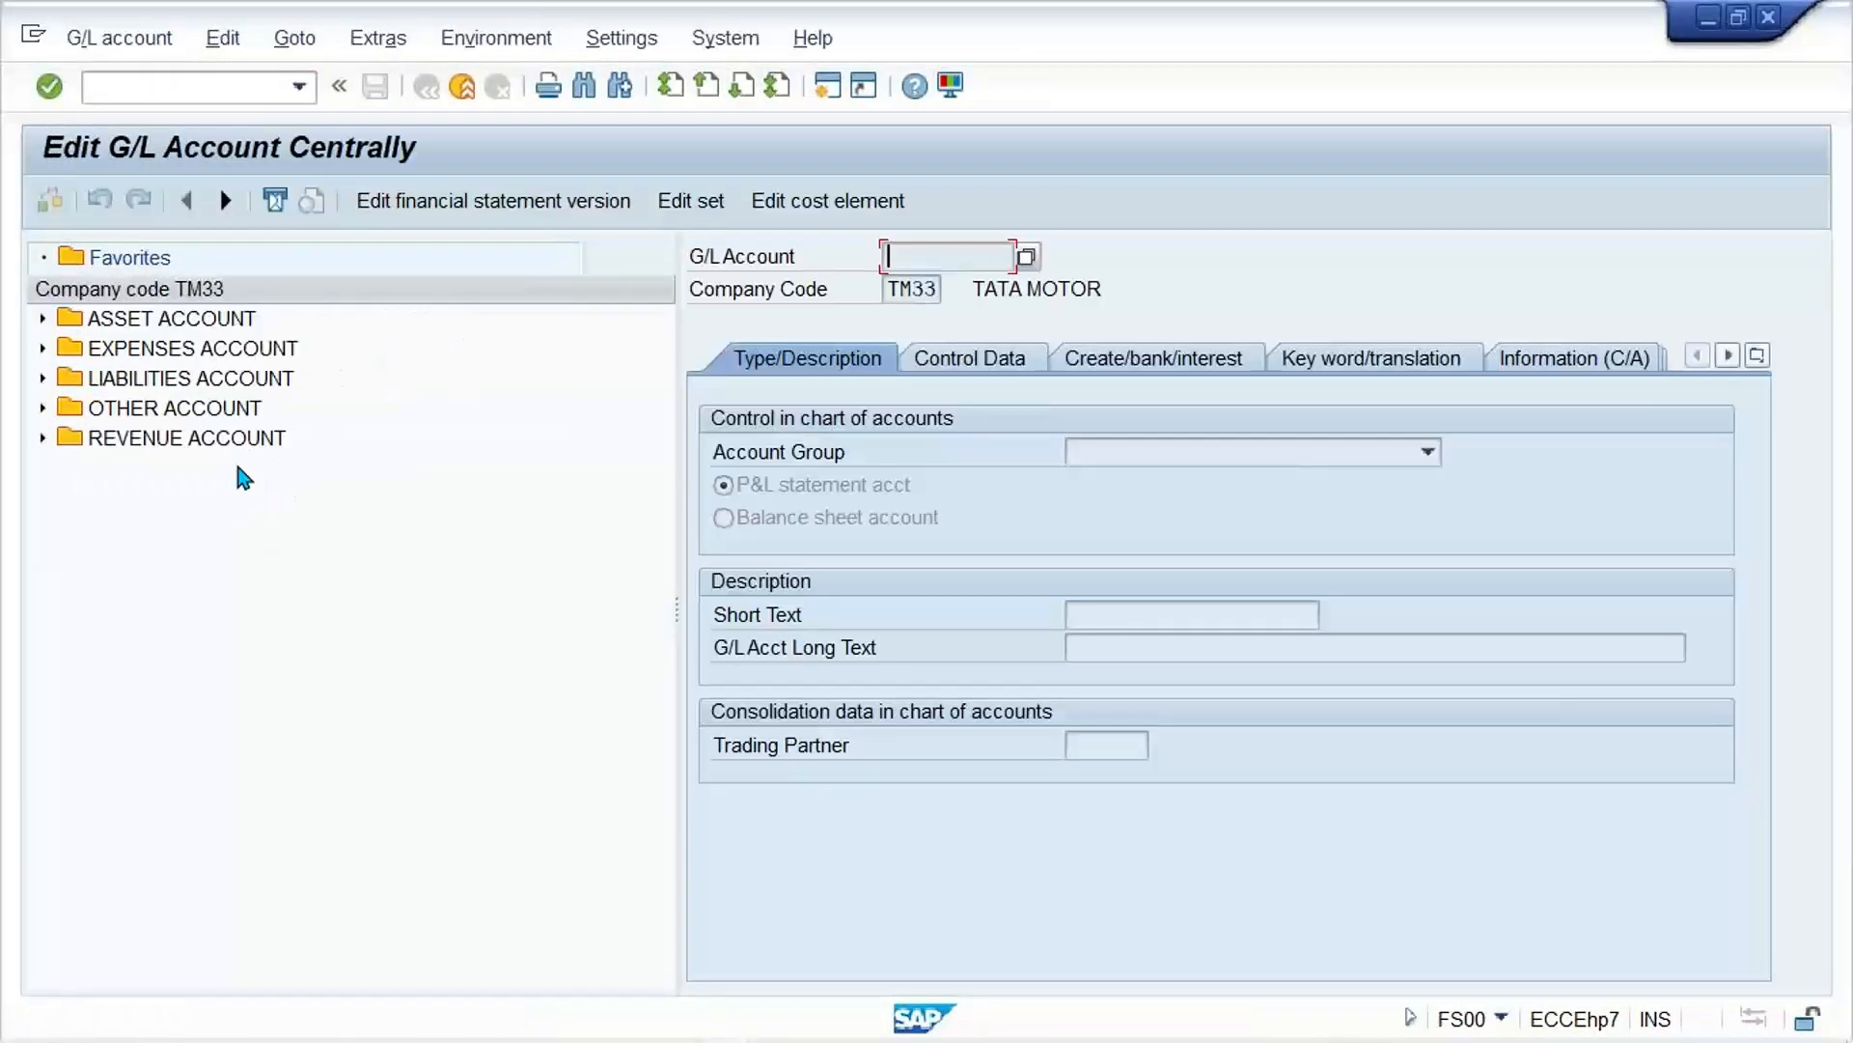
Step: Display revenue account 3000 SALES REVENUE ACT. and examine the tax category in its control data
left_click(218, 439)
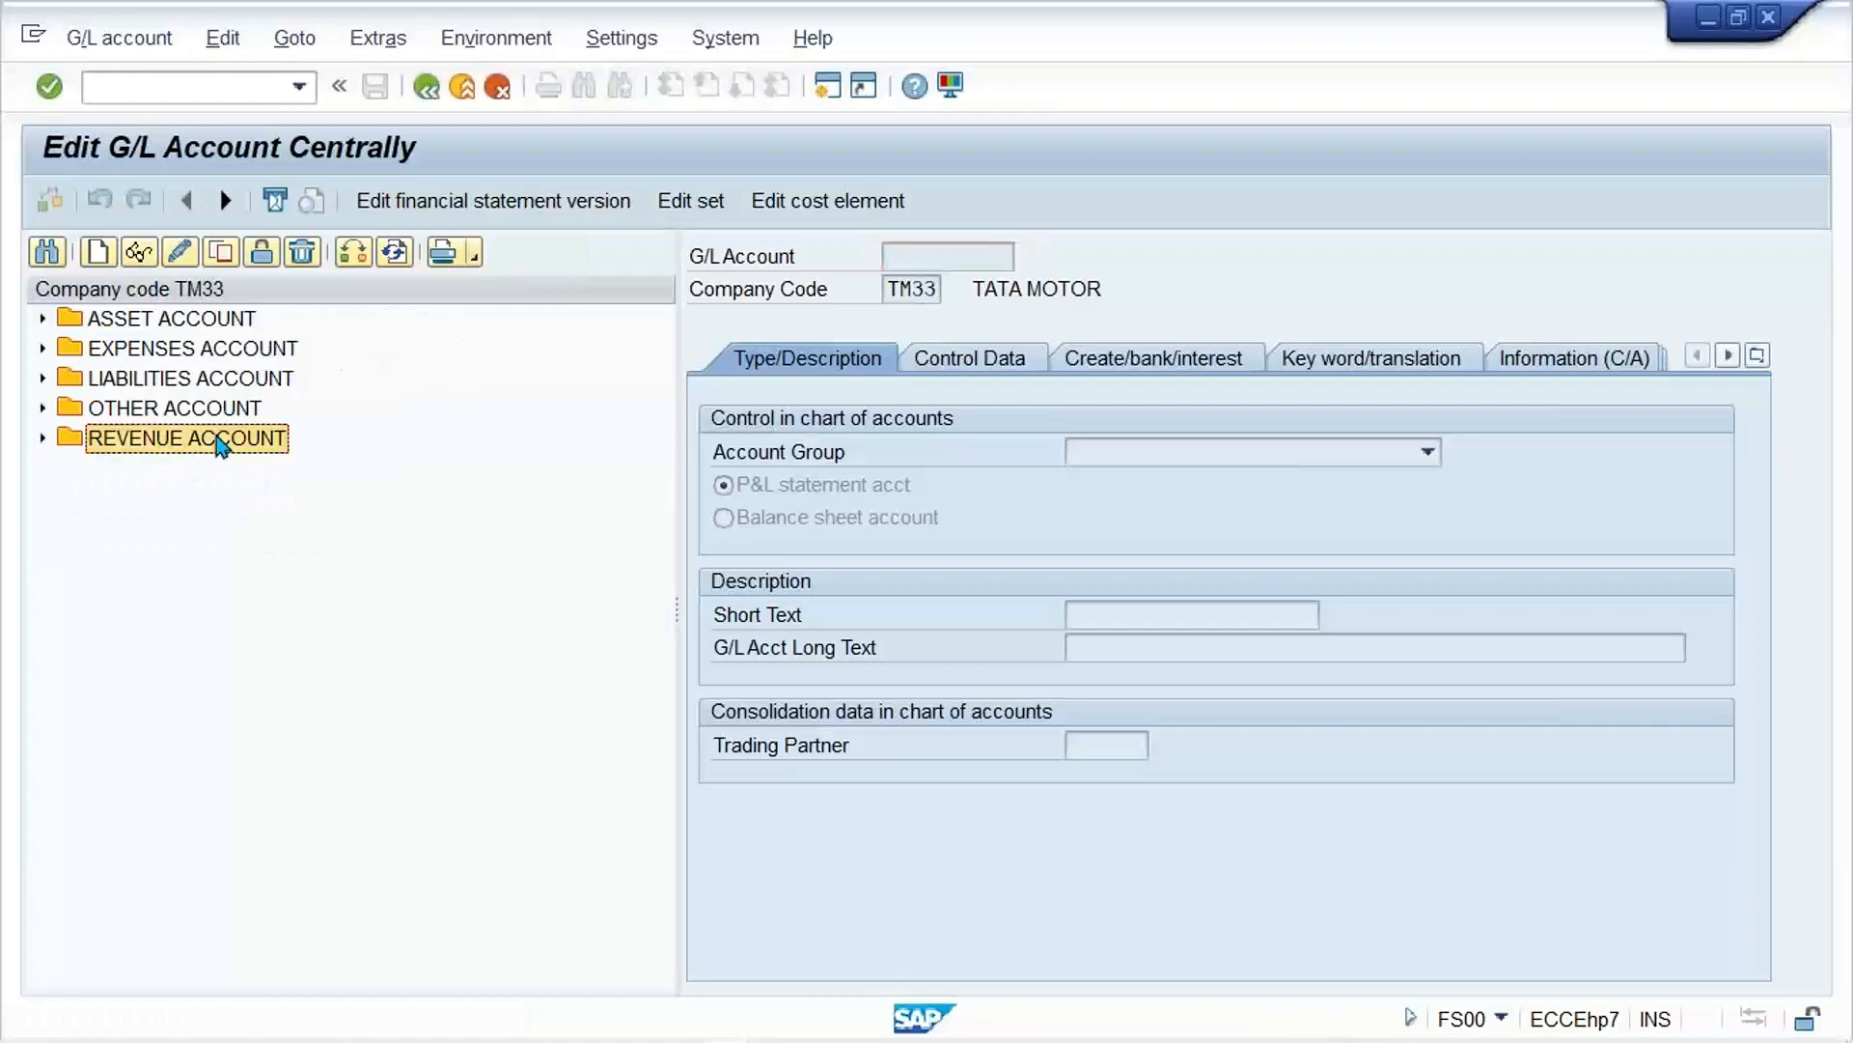
double_click(218, 439)
left_click(280, 471)
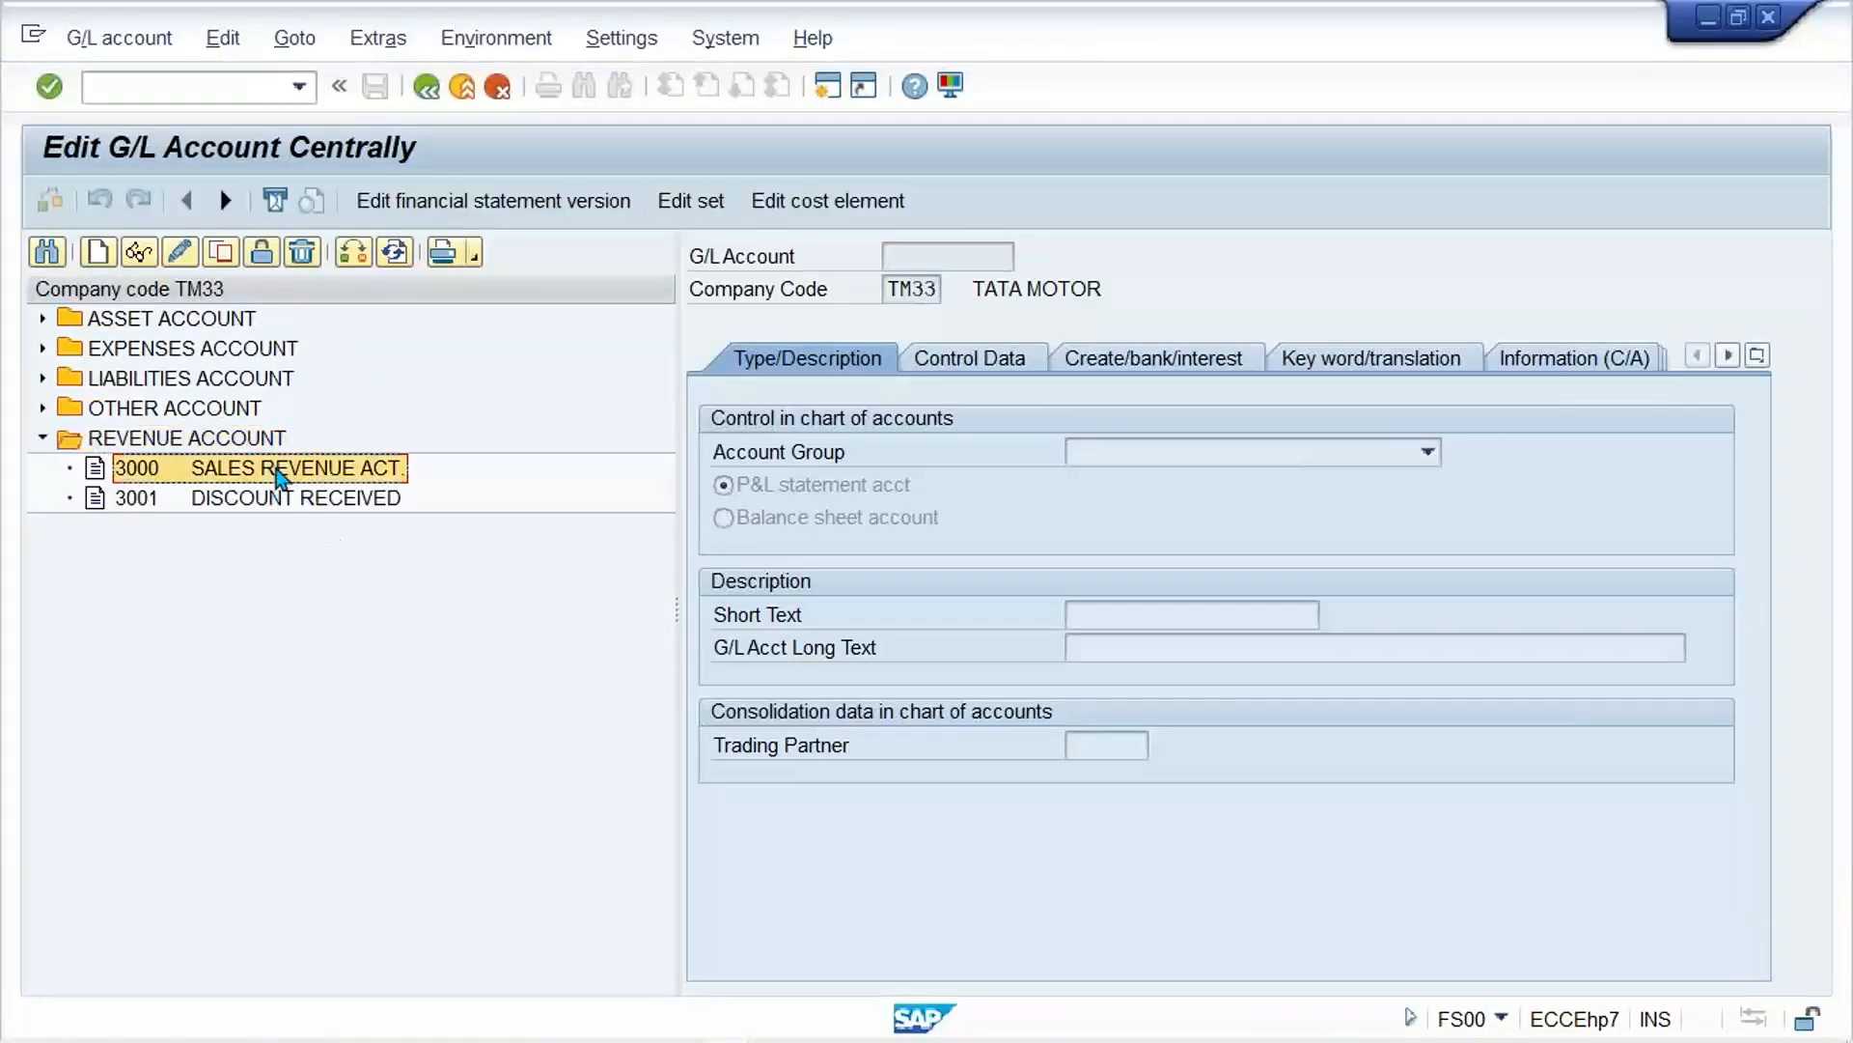
double_click(276, 468)
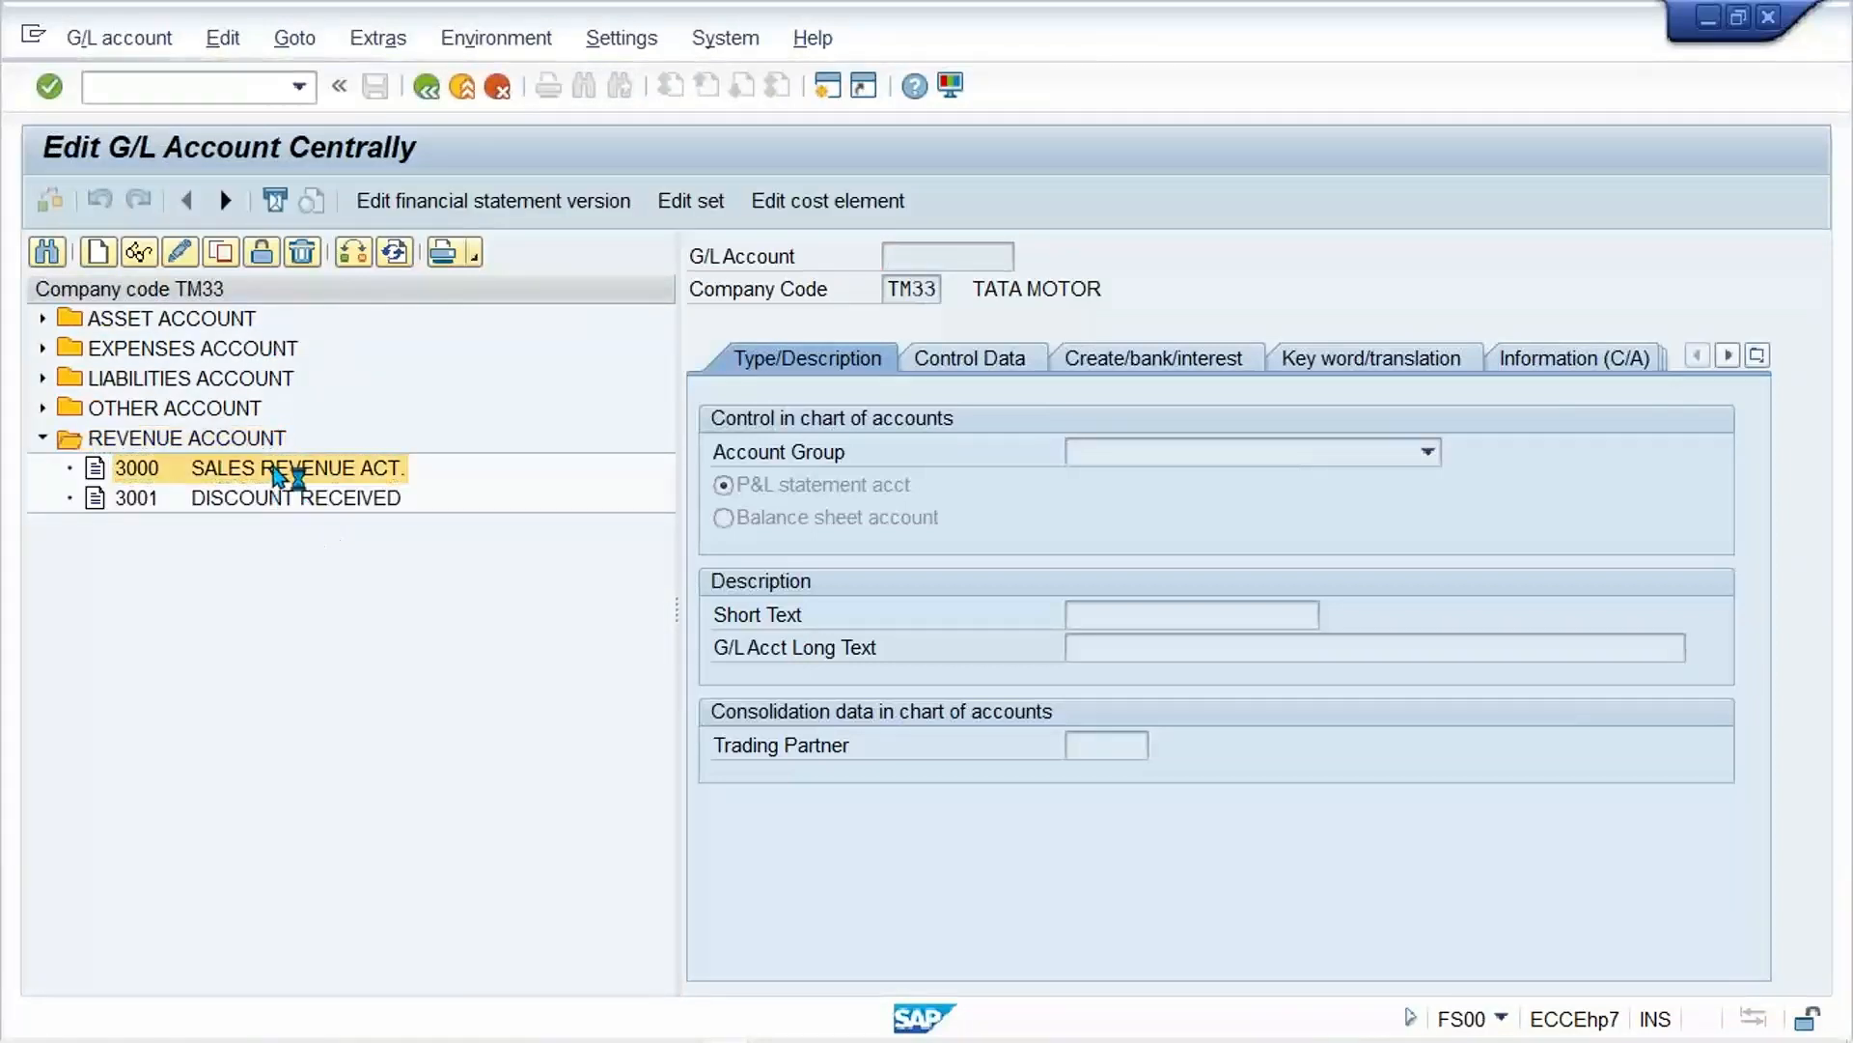
left_click(994, 371)
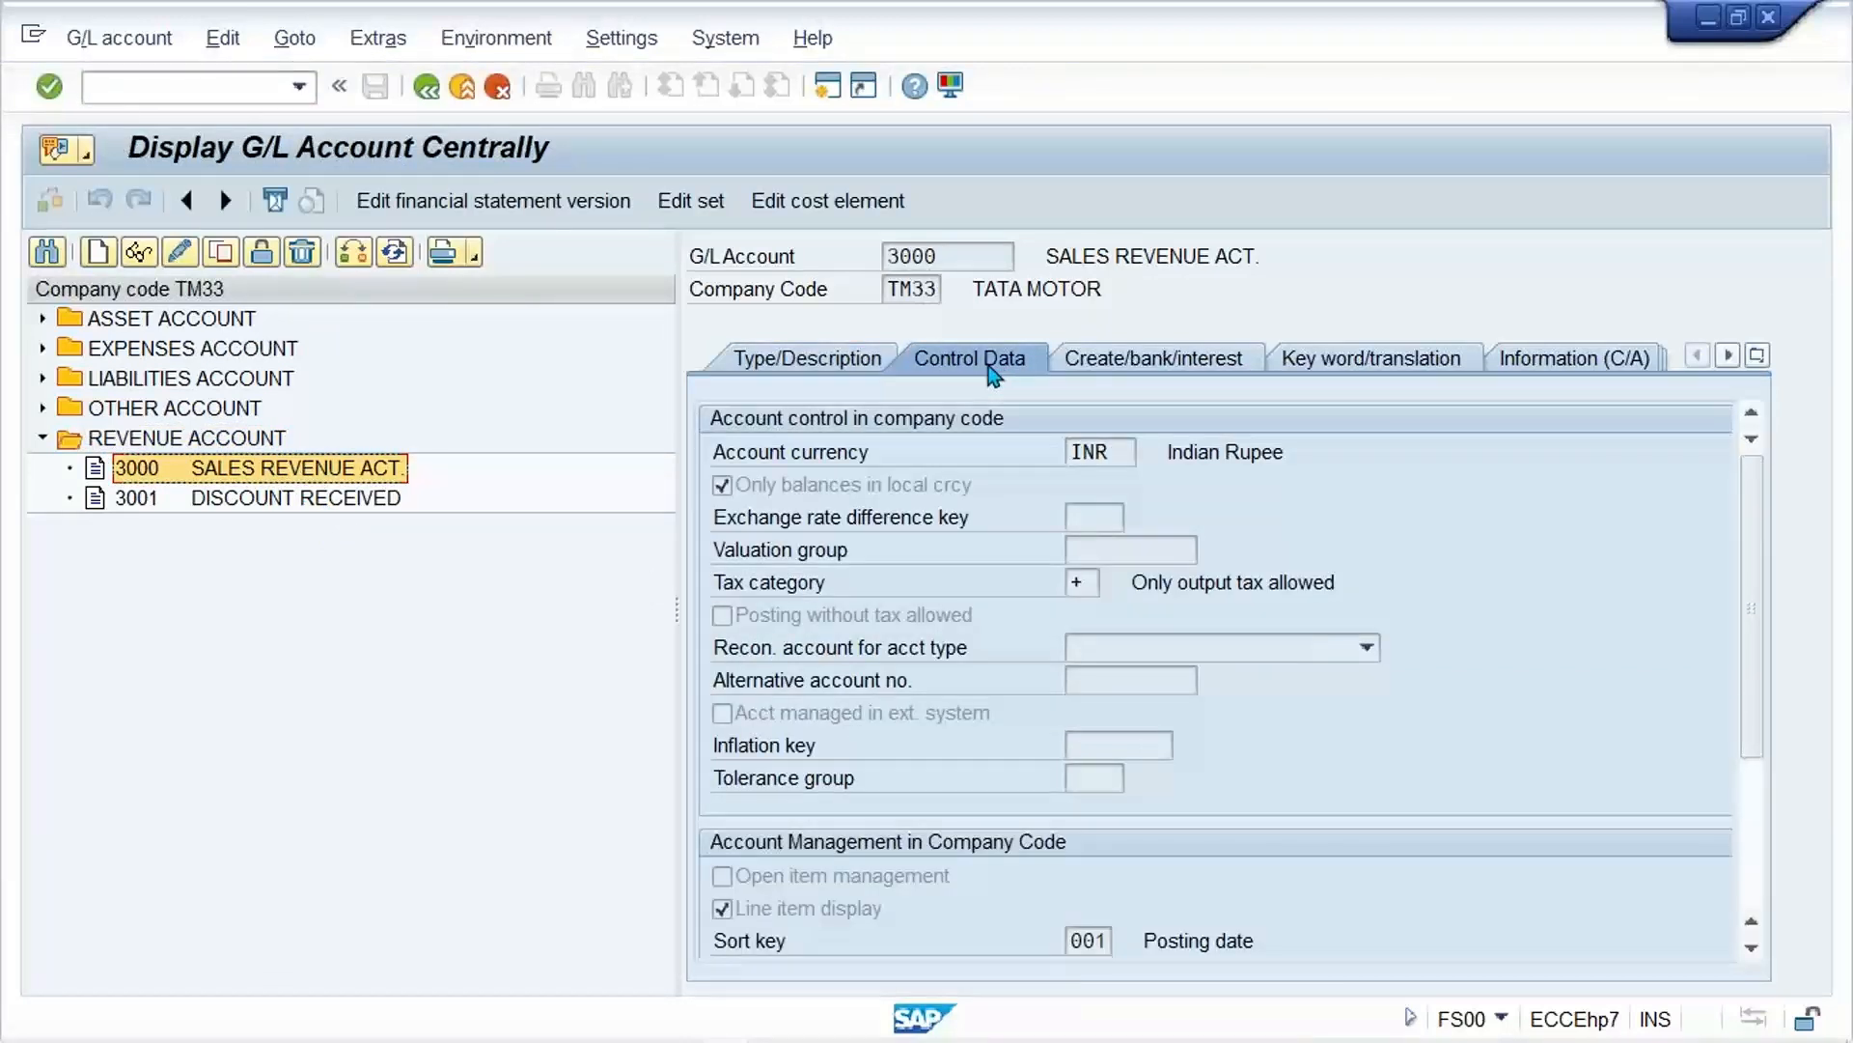
left_click(1102, 590)
left_click(1083, 583)
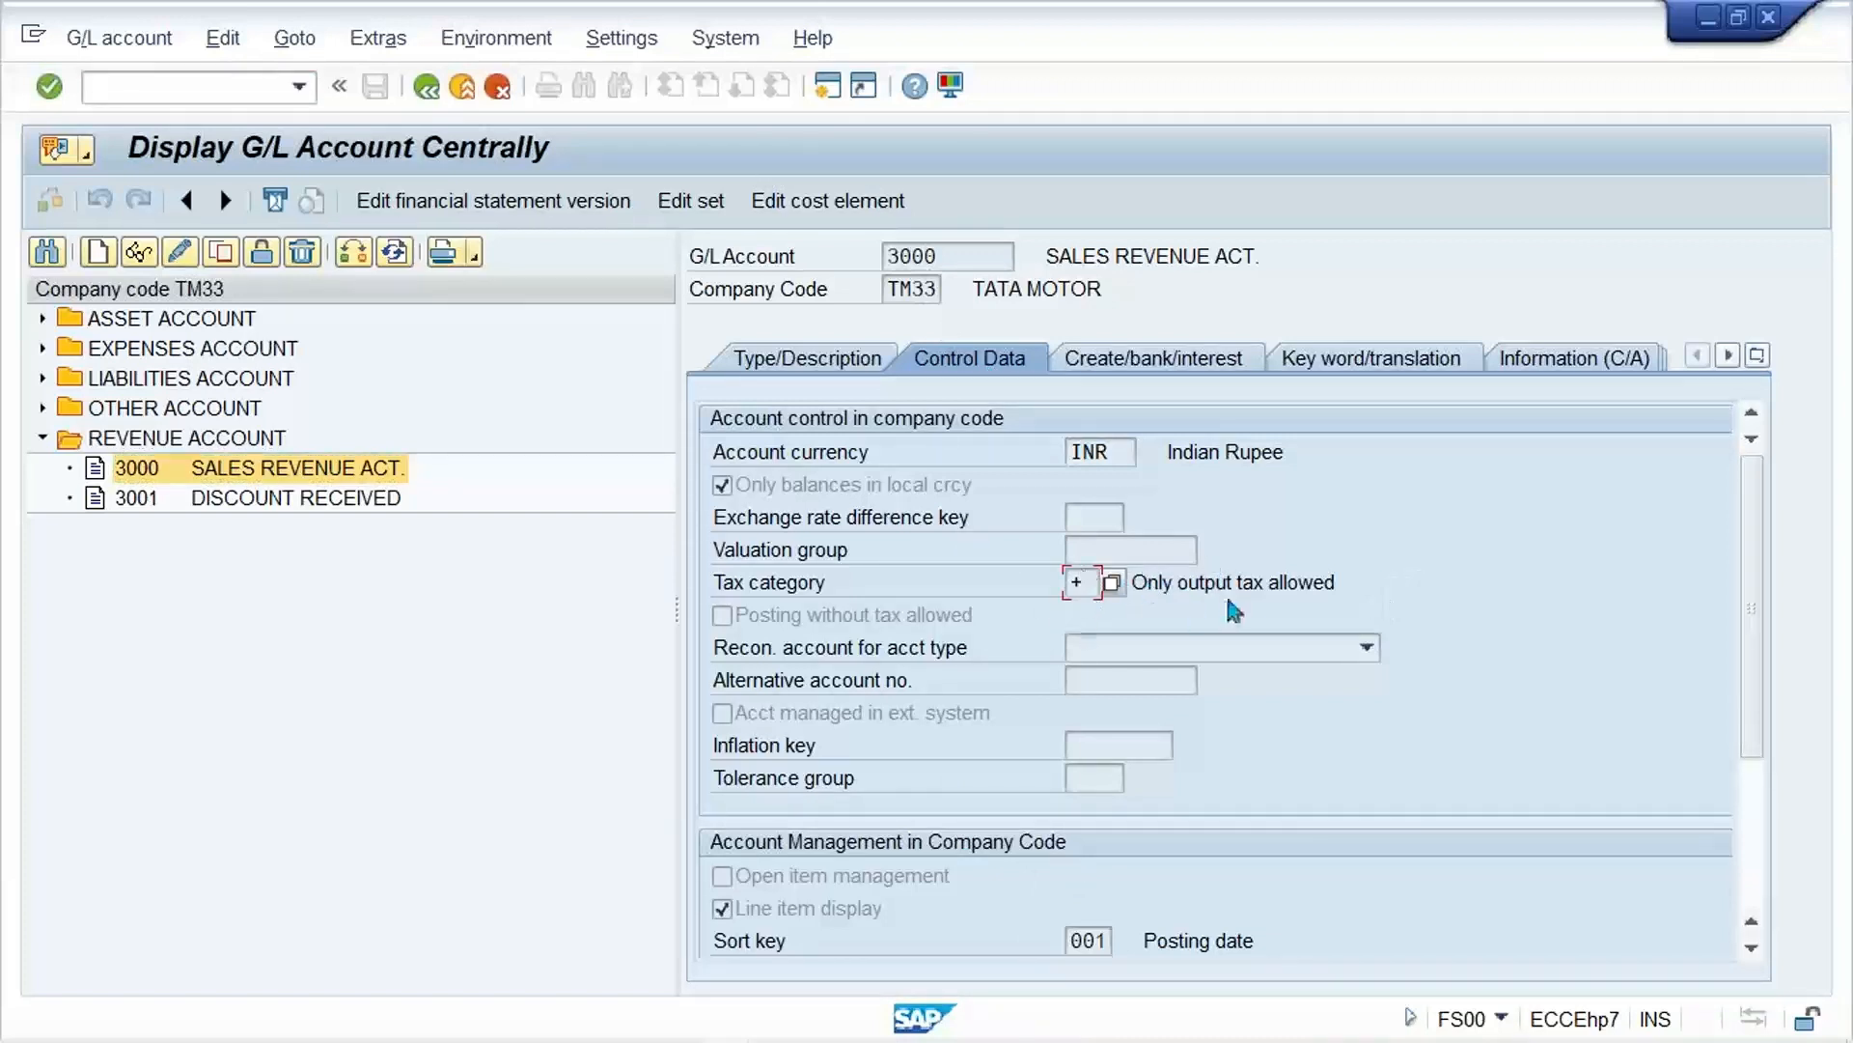
left_click_drag(1342, 583, 1245, 589)
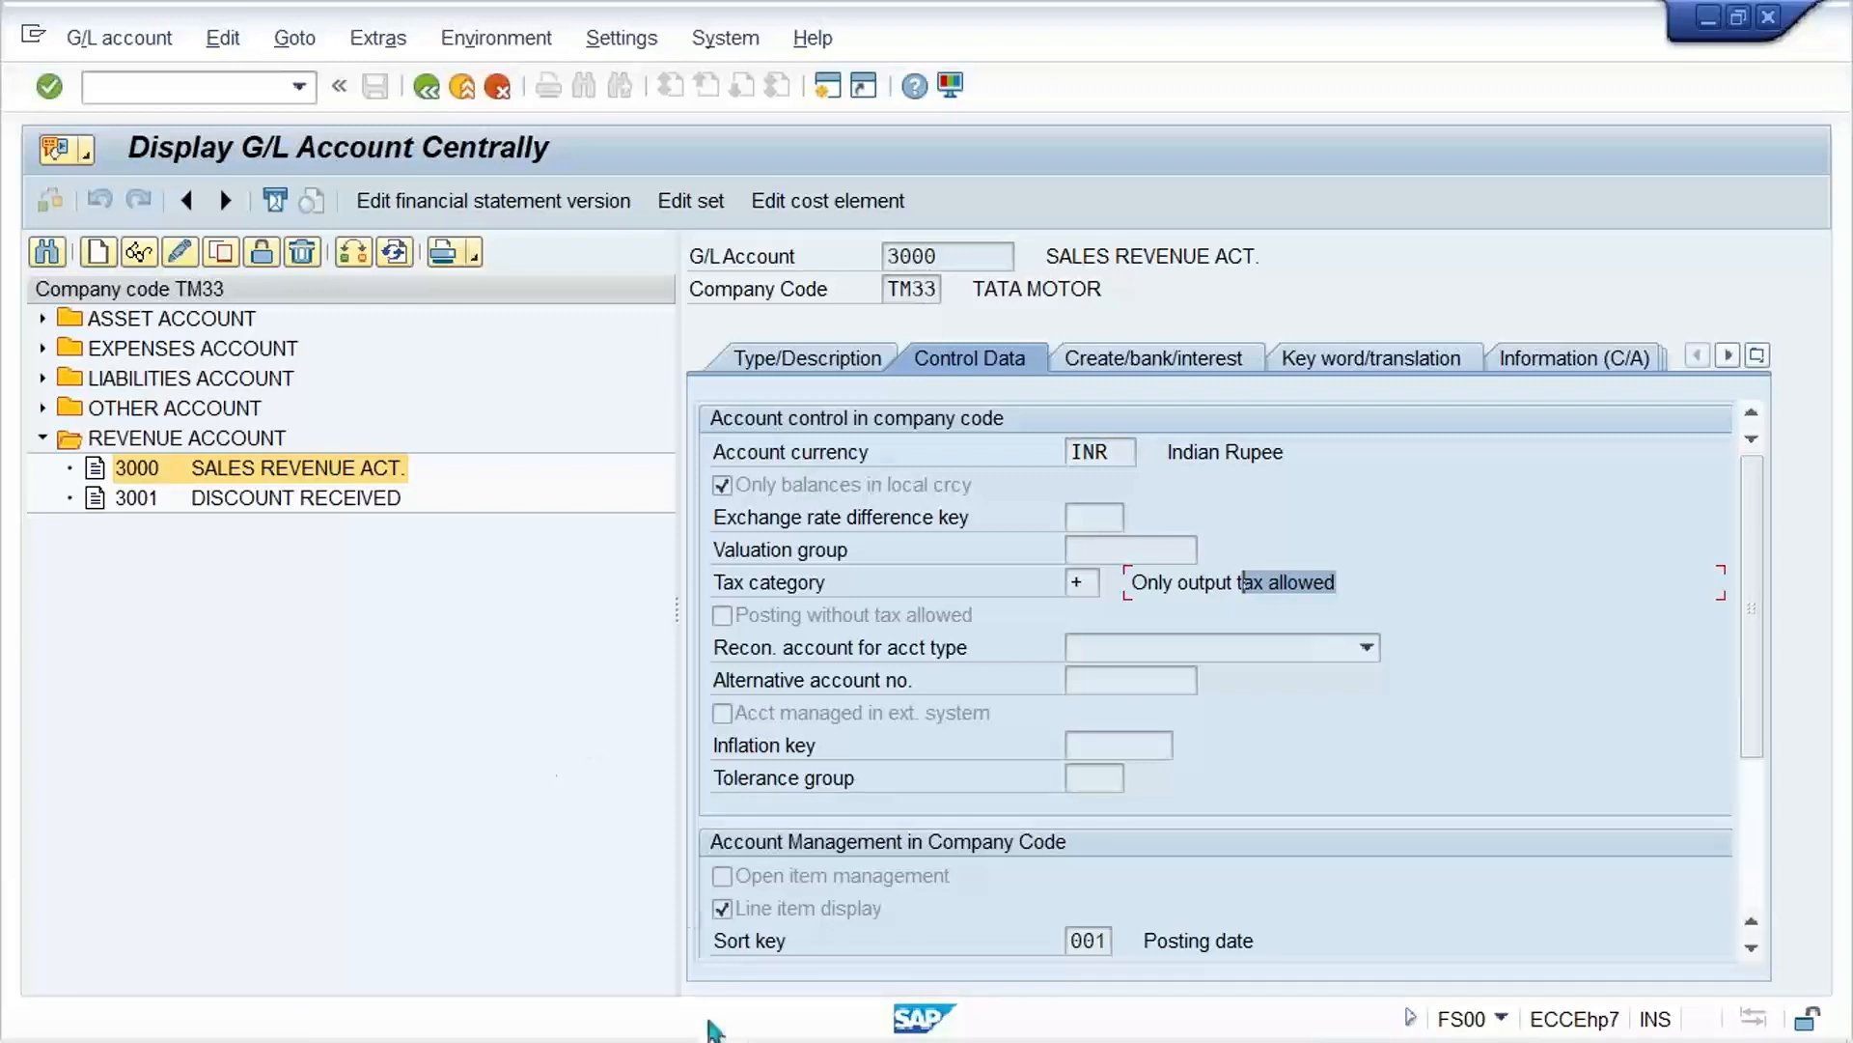
Step: Return to the customer invoice, search the customers of company code TM33 in country IN, and choose ABC LTD._TM33
mouse_move(736, 1035)
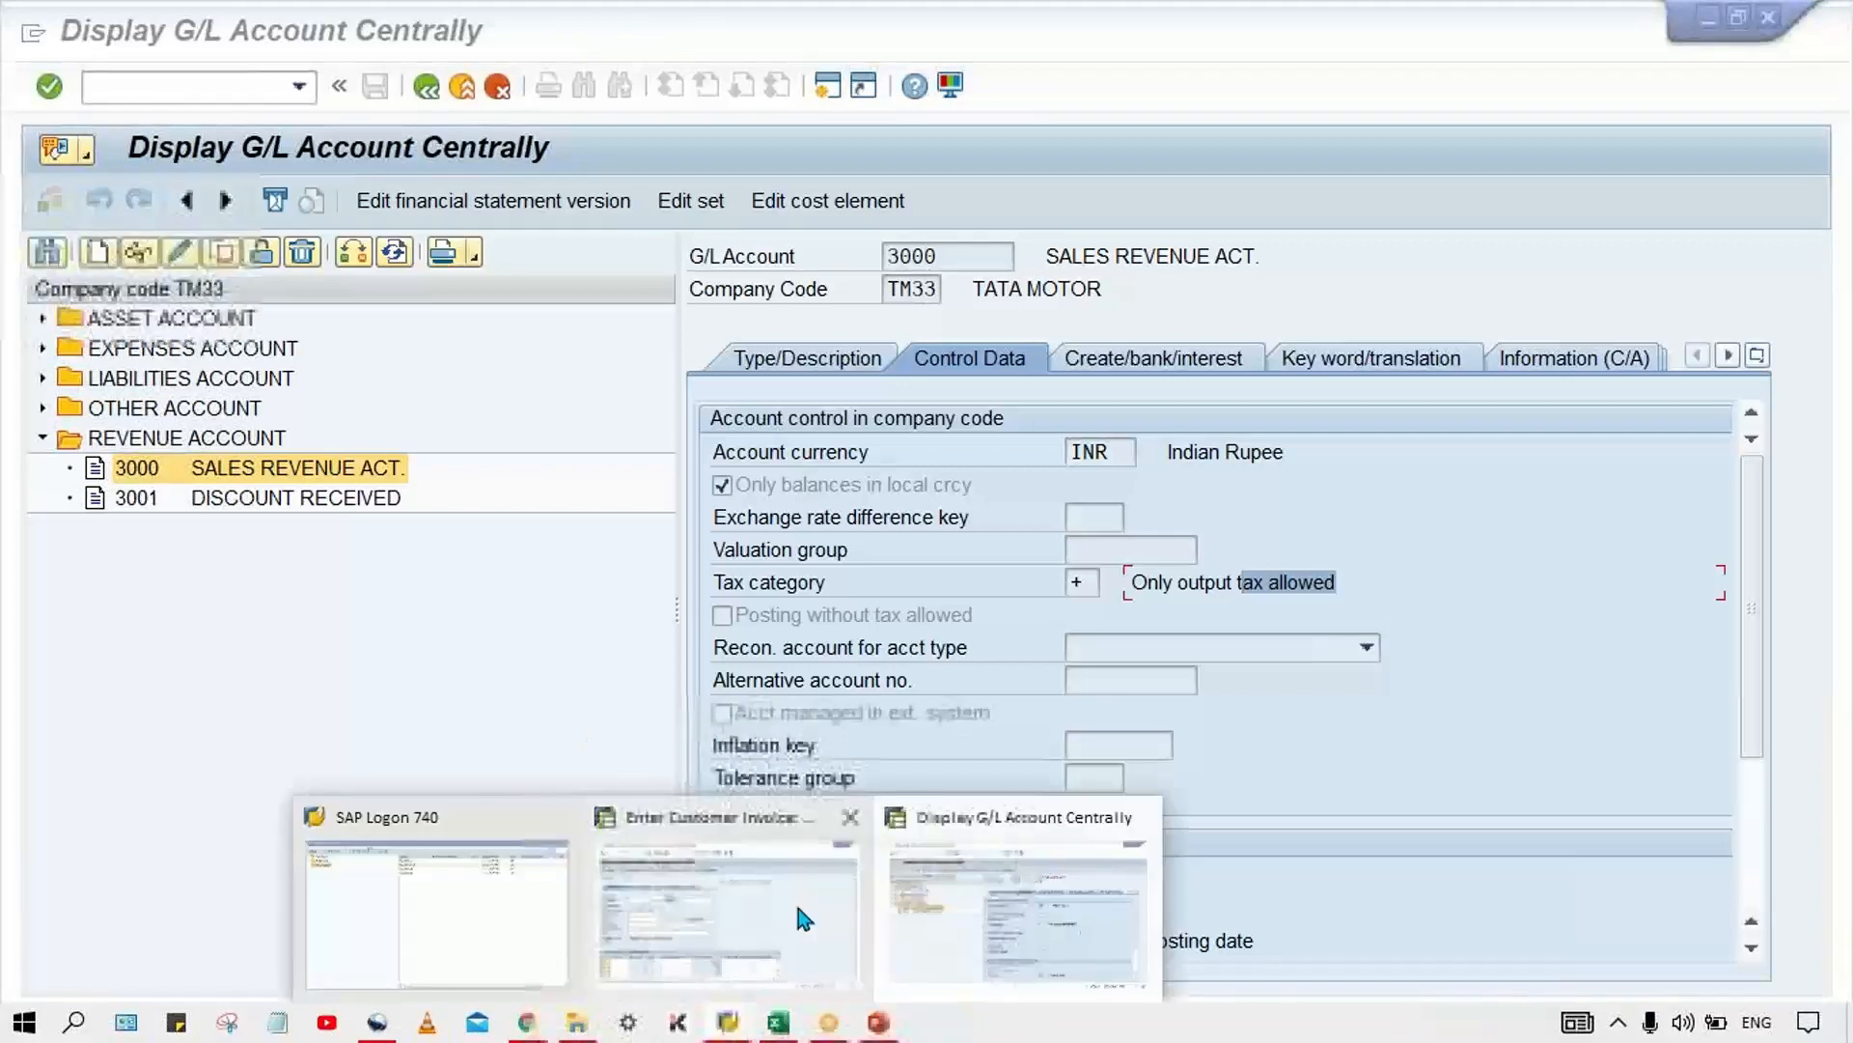
left_click(737, 908)
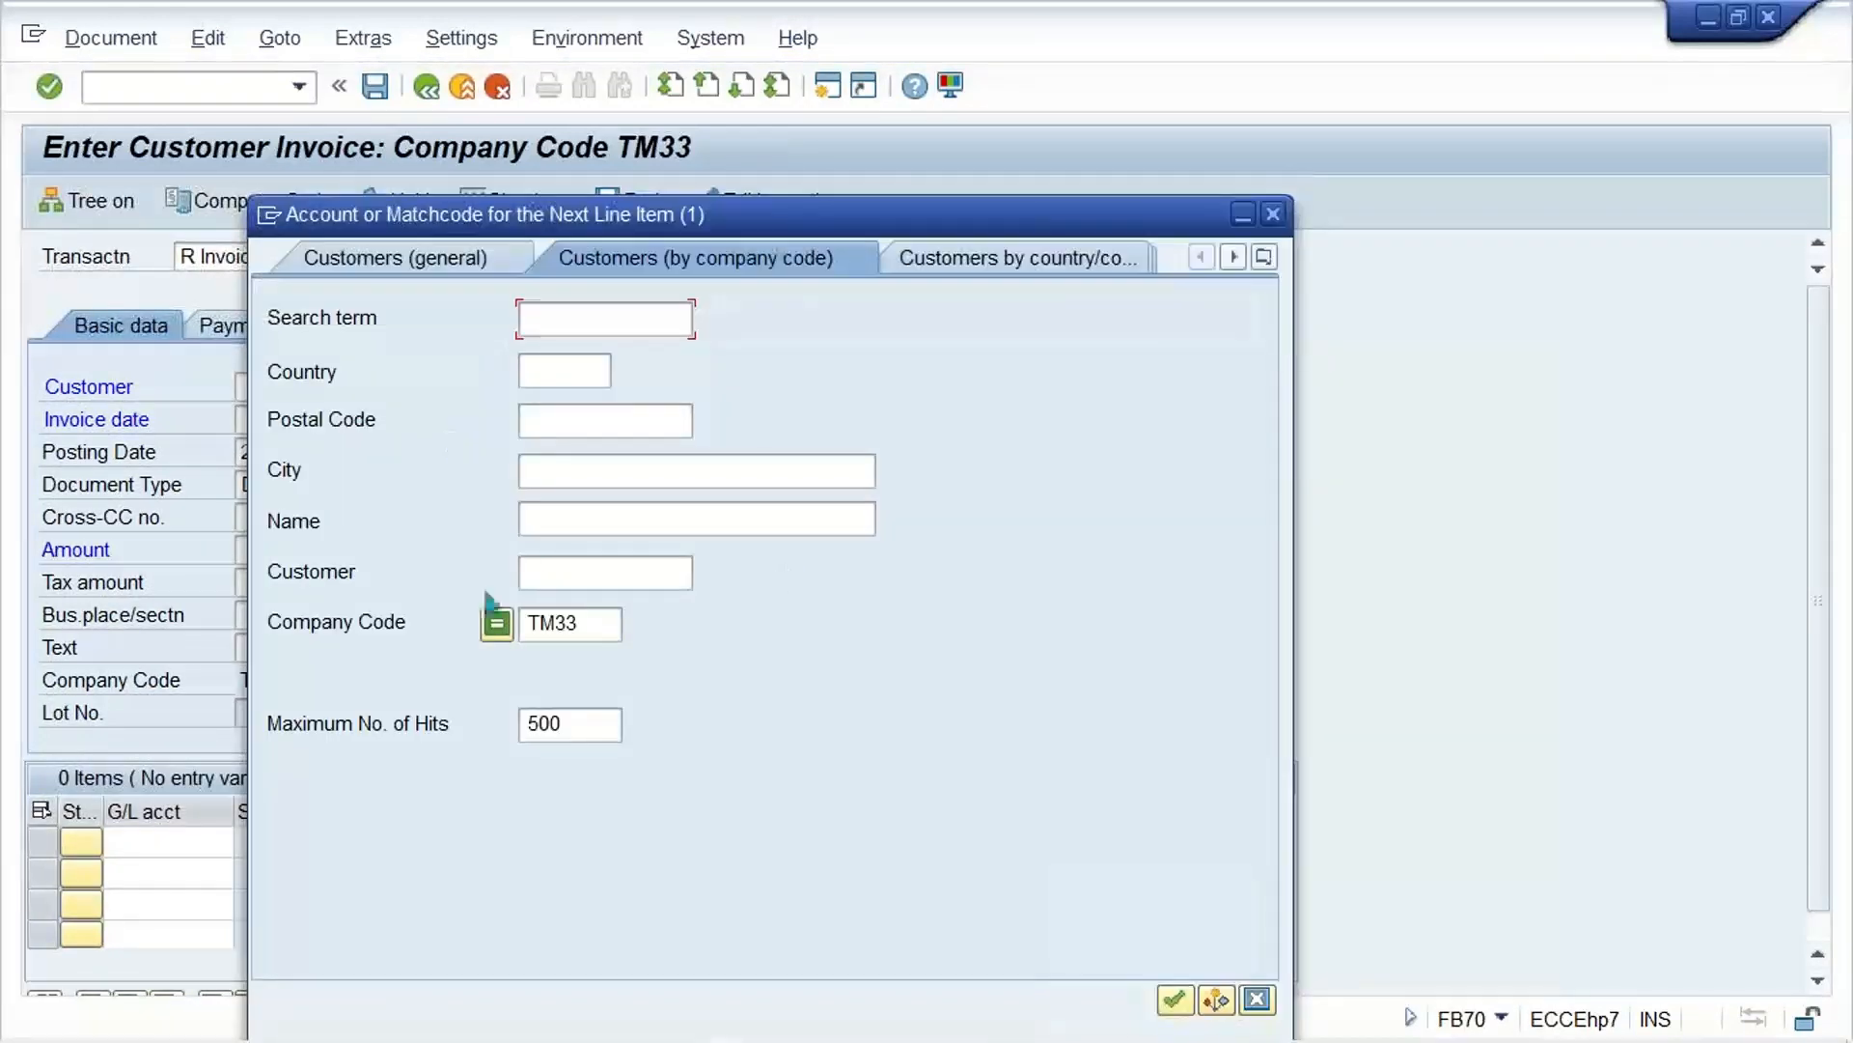
left_click(601, 625)
key("Return")
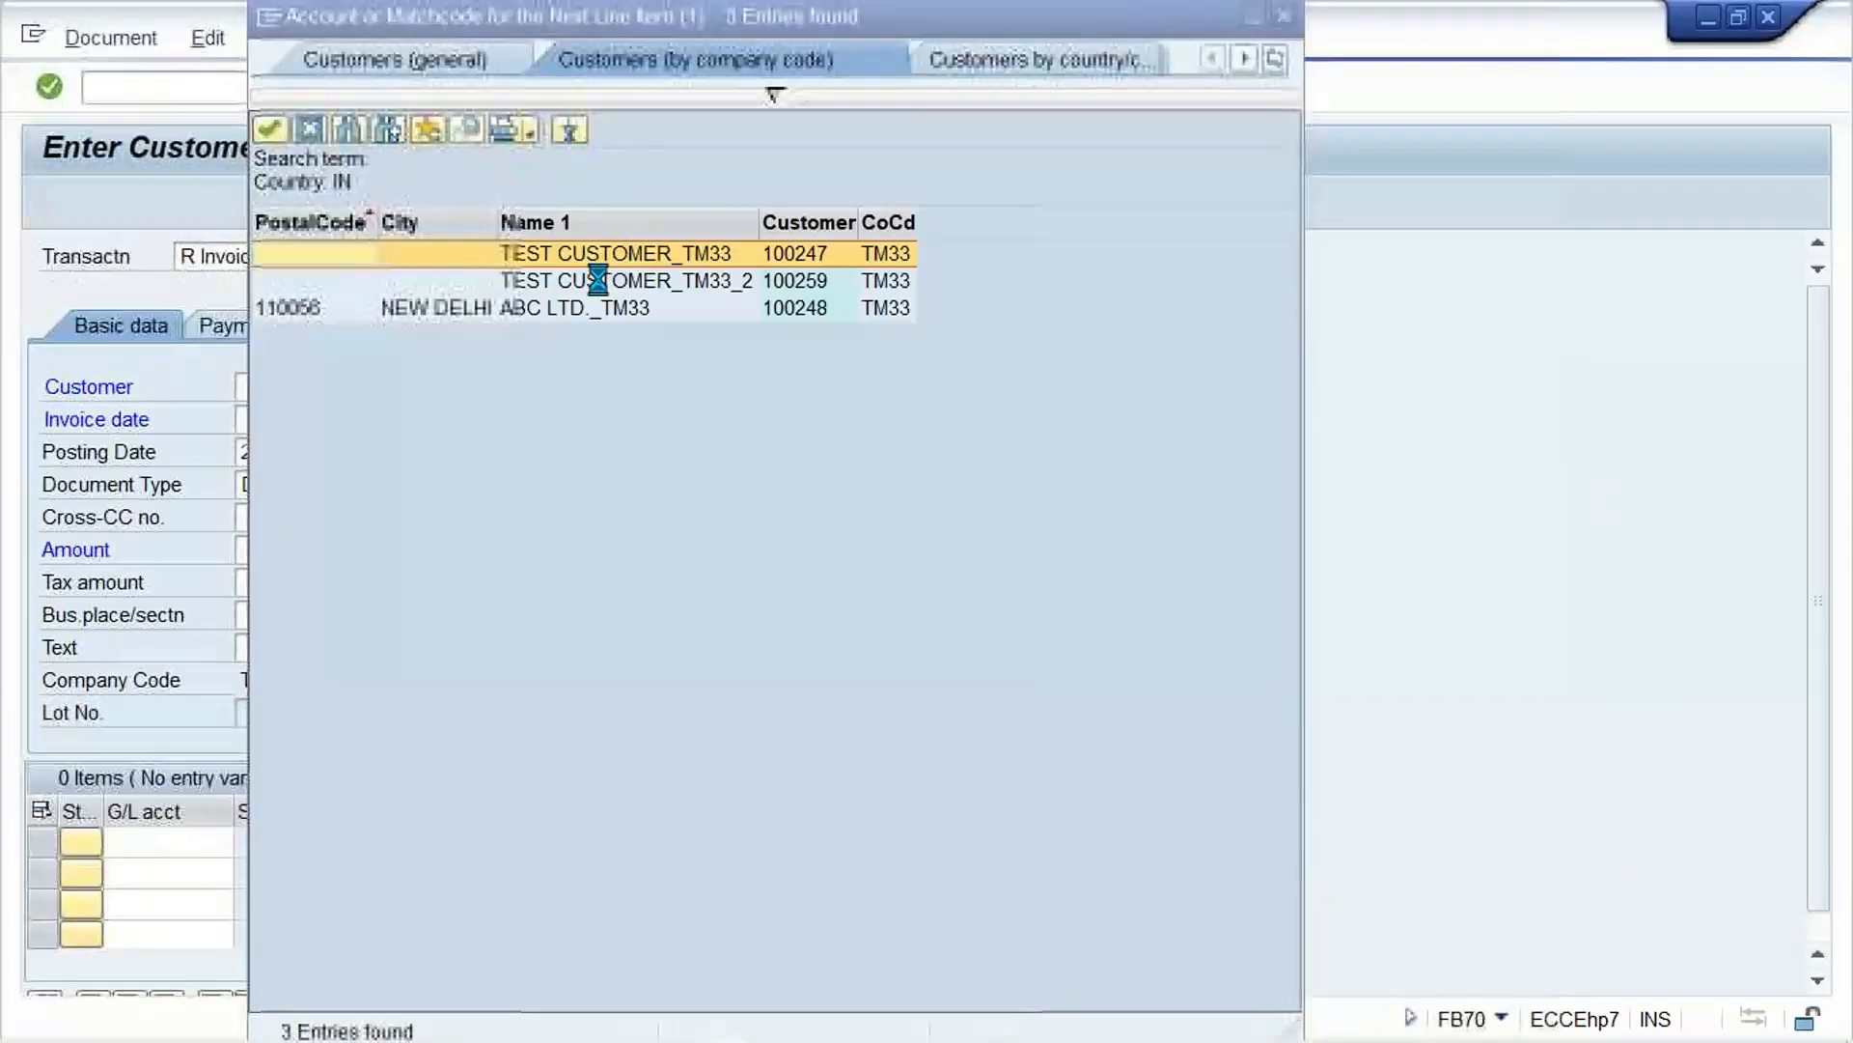
left_click(803, 315)
left_click(797, 292)
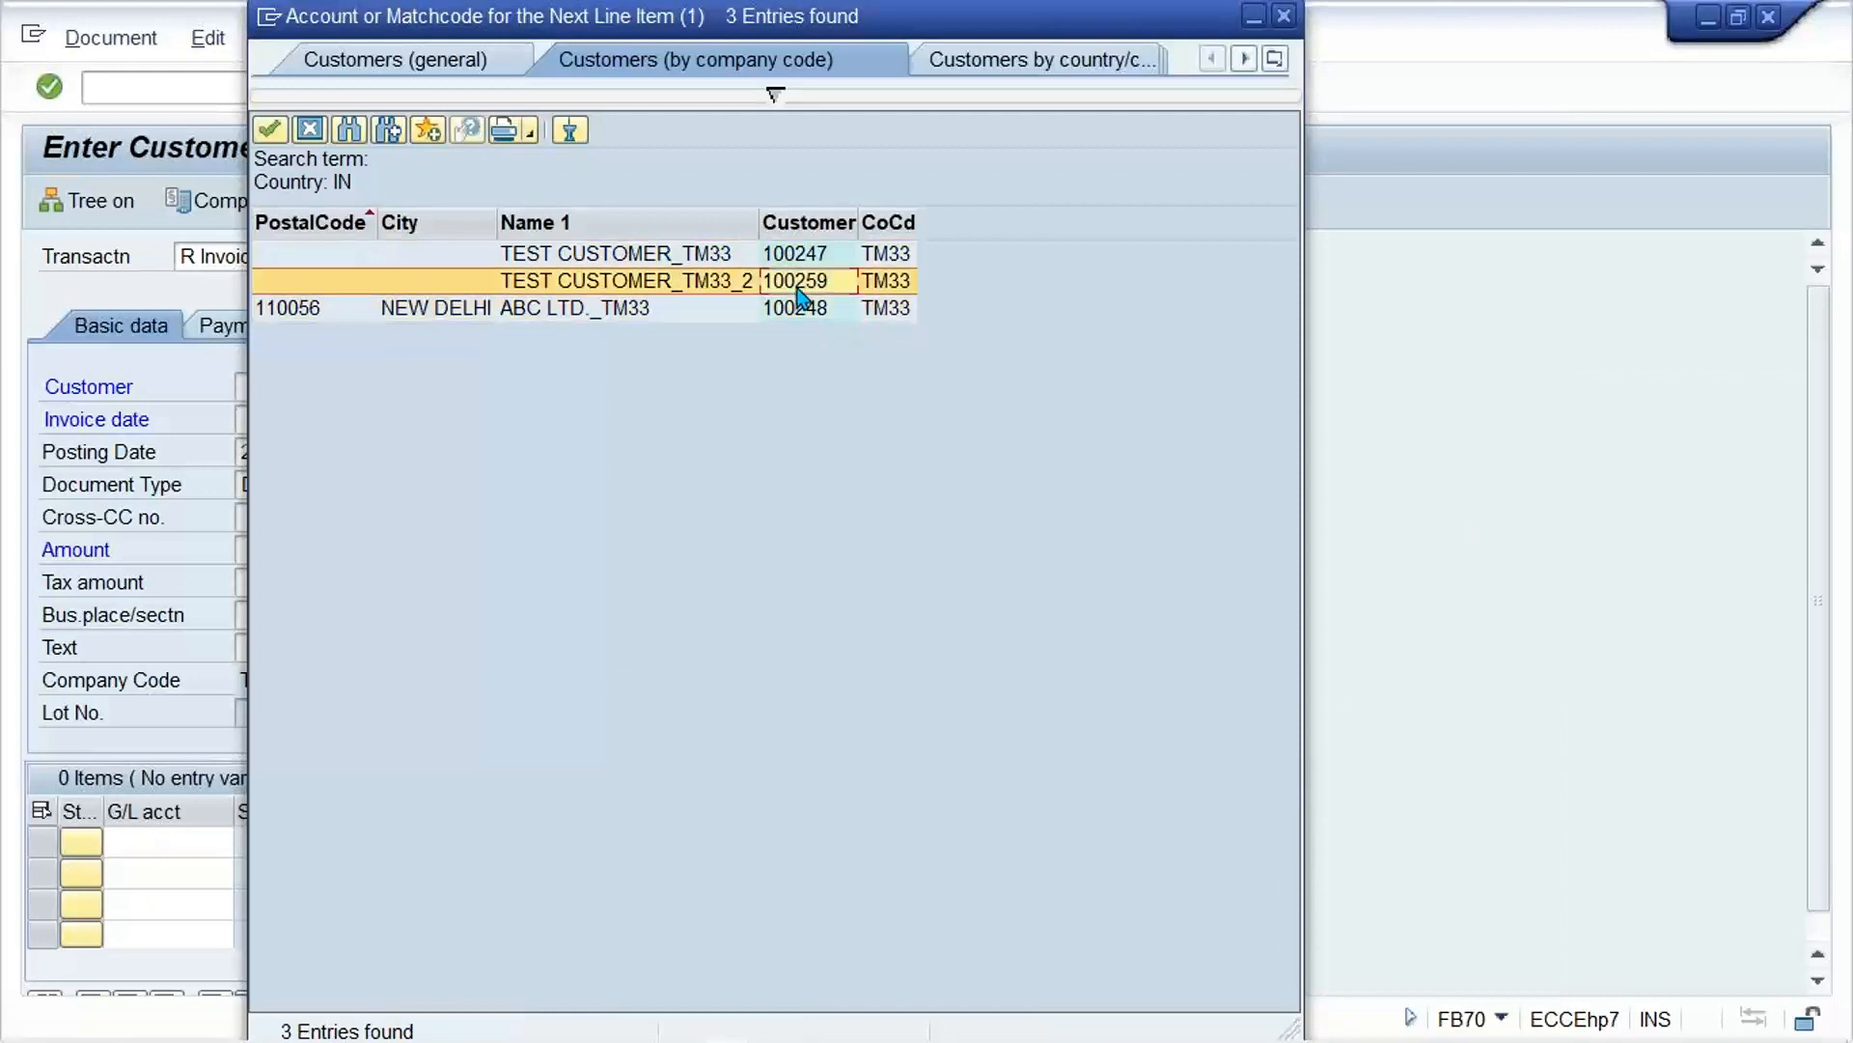
left_click(794, 255)
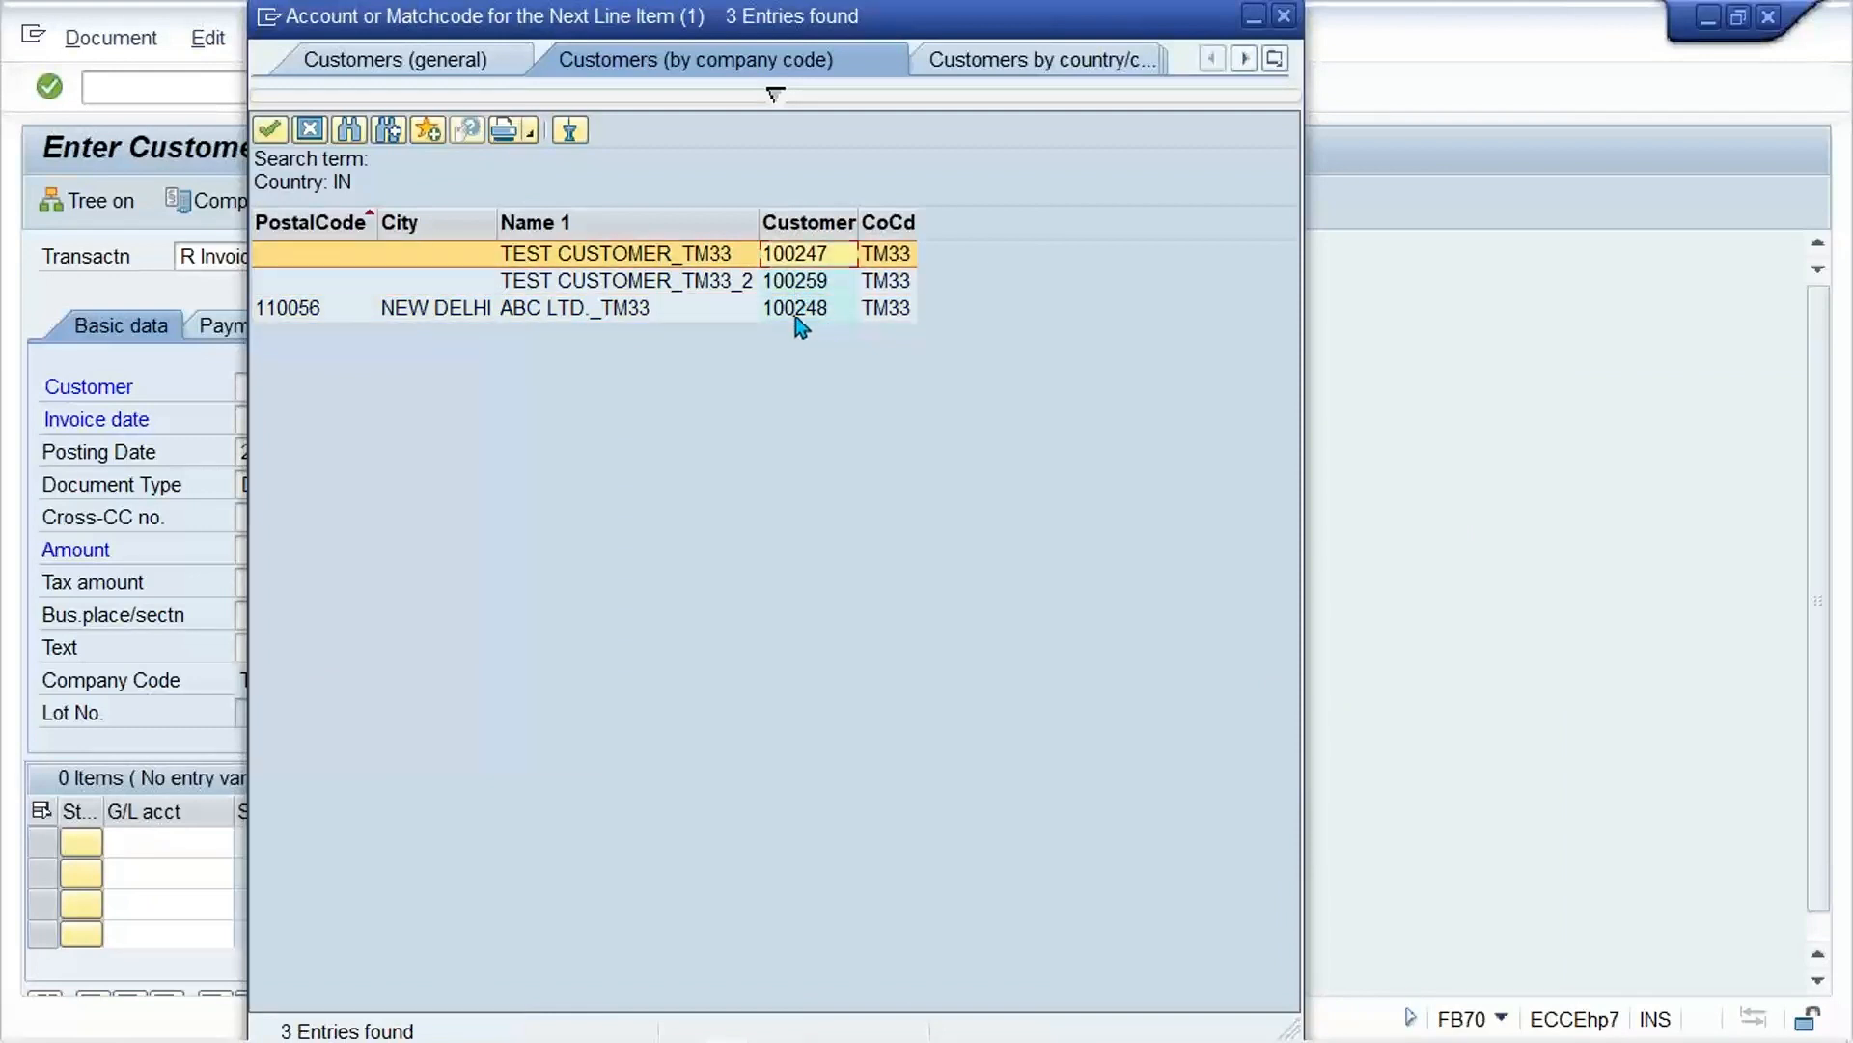
double_click(797, 317)
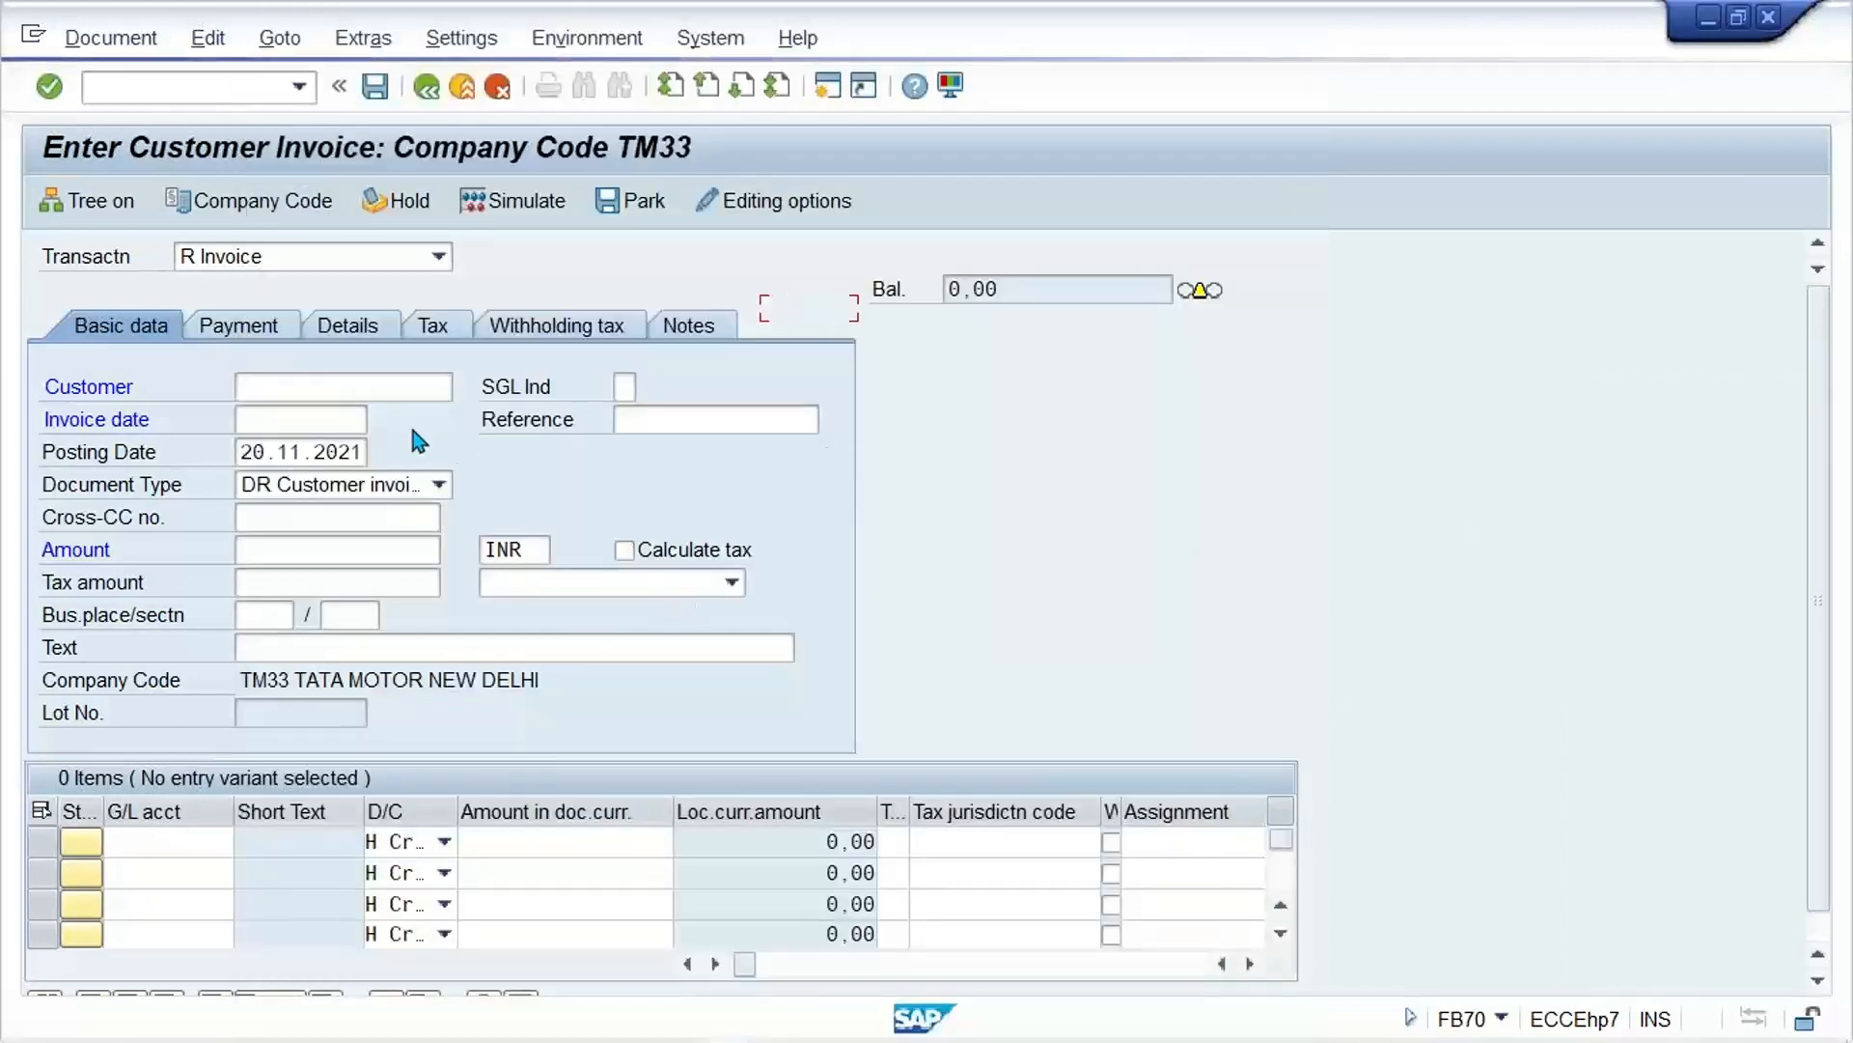
Step: Set the invoice date to 20.11.2021 and the invoice amount to 1000 INR
left_click(327, 425)
left_click(304, 451)
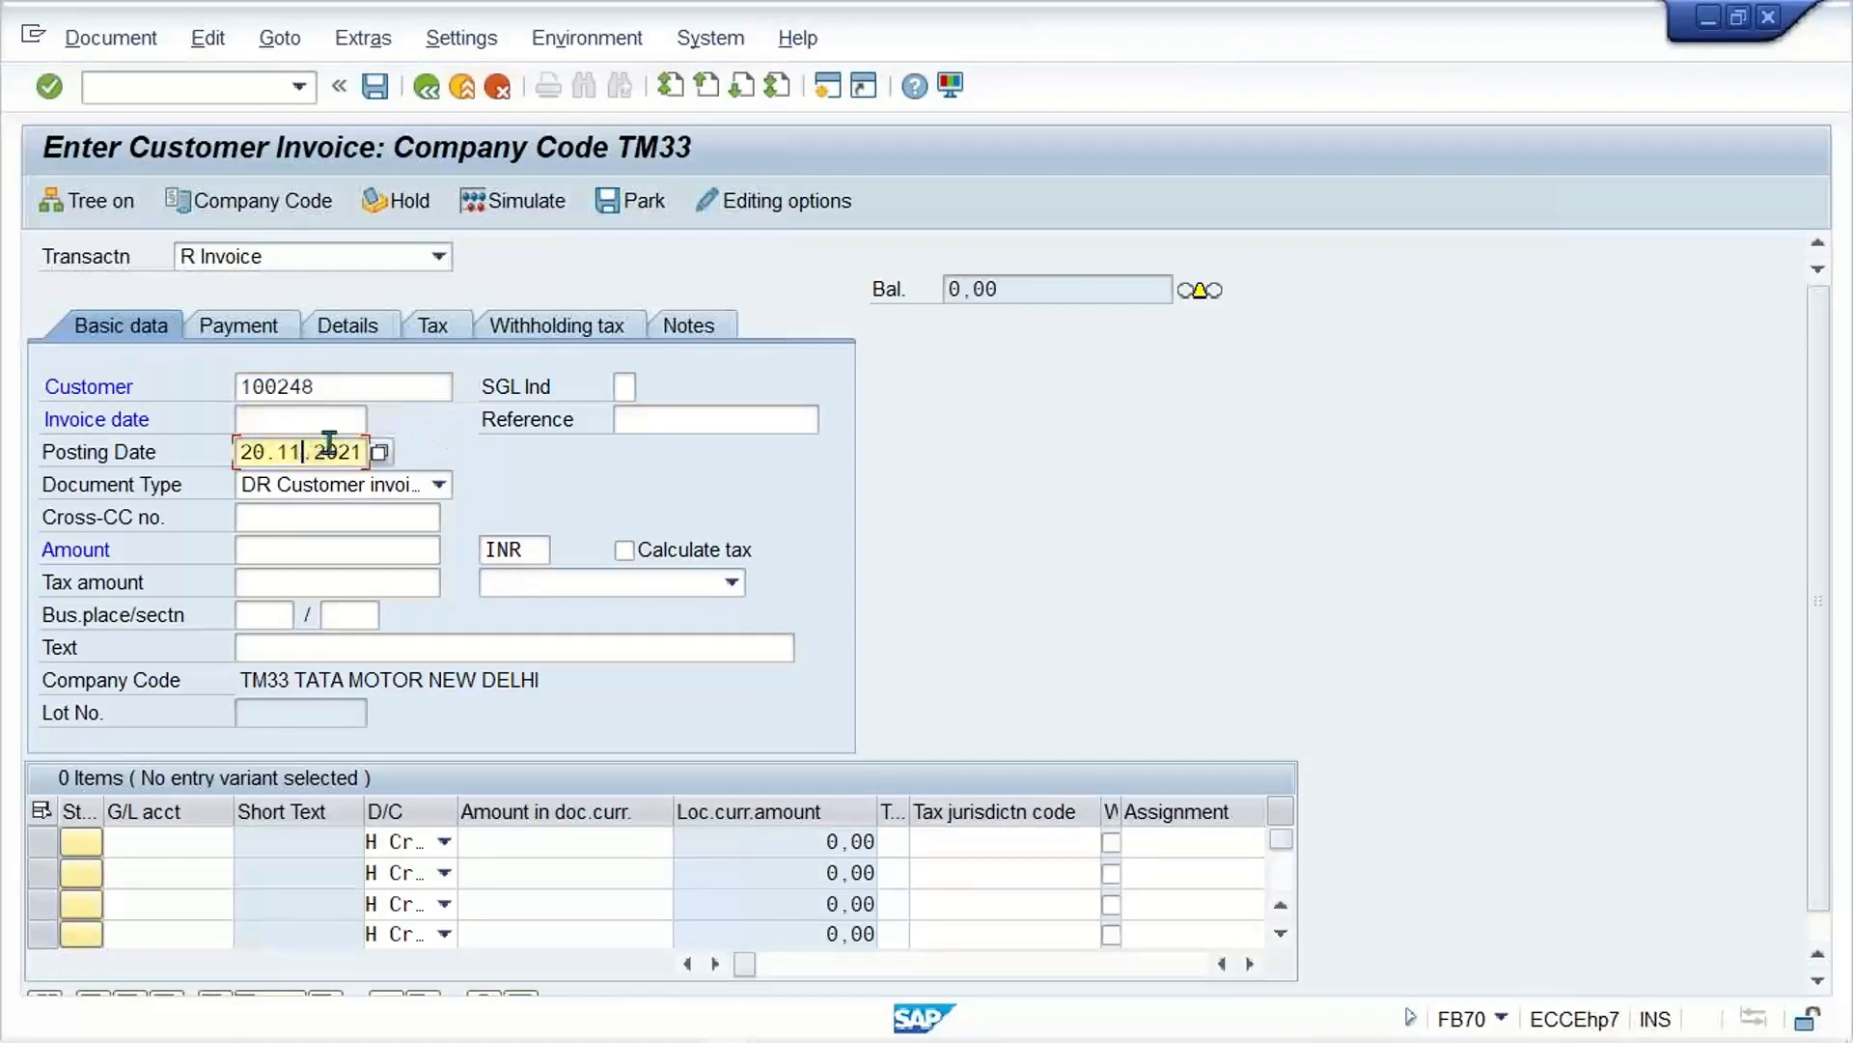
left_click(302, 419)
type("20.11.2021")
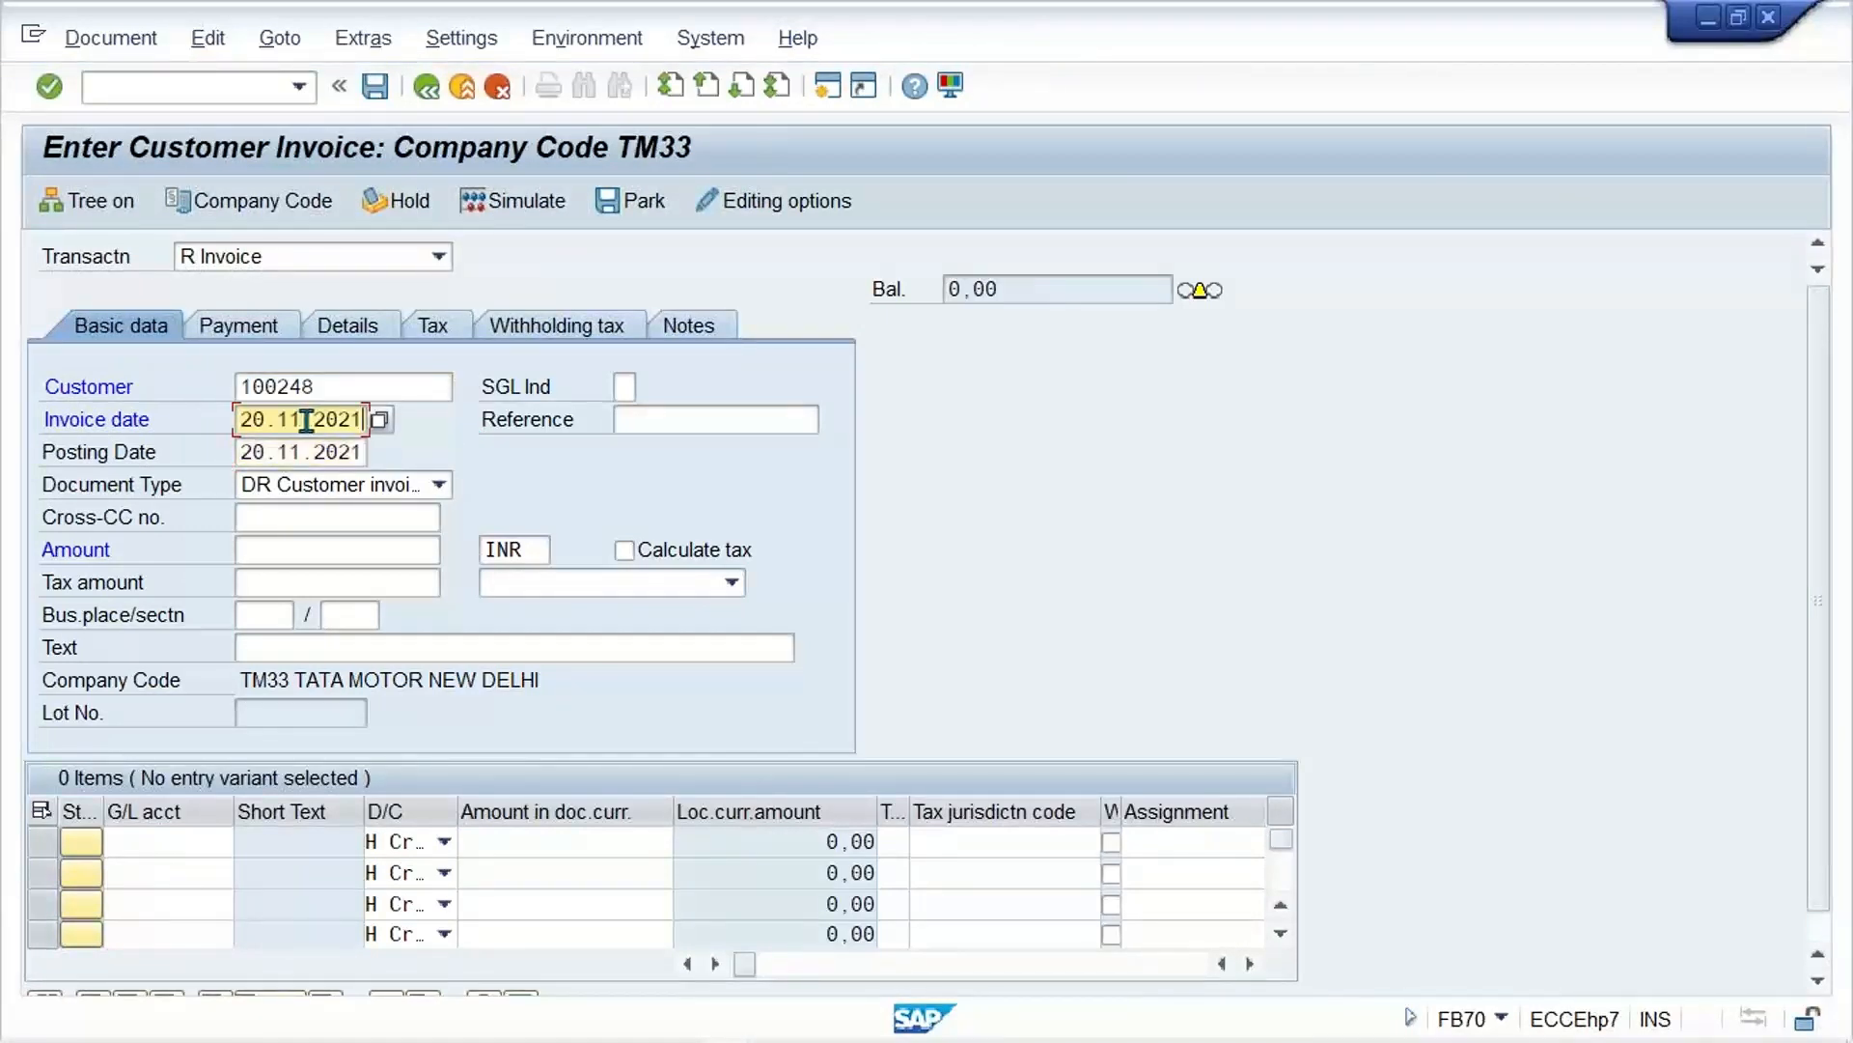
left_click(309, 552)
type("10")
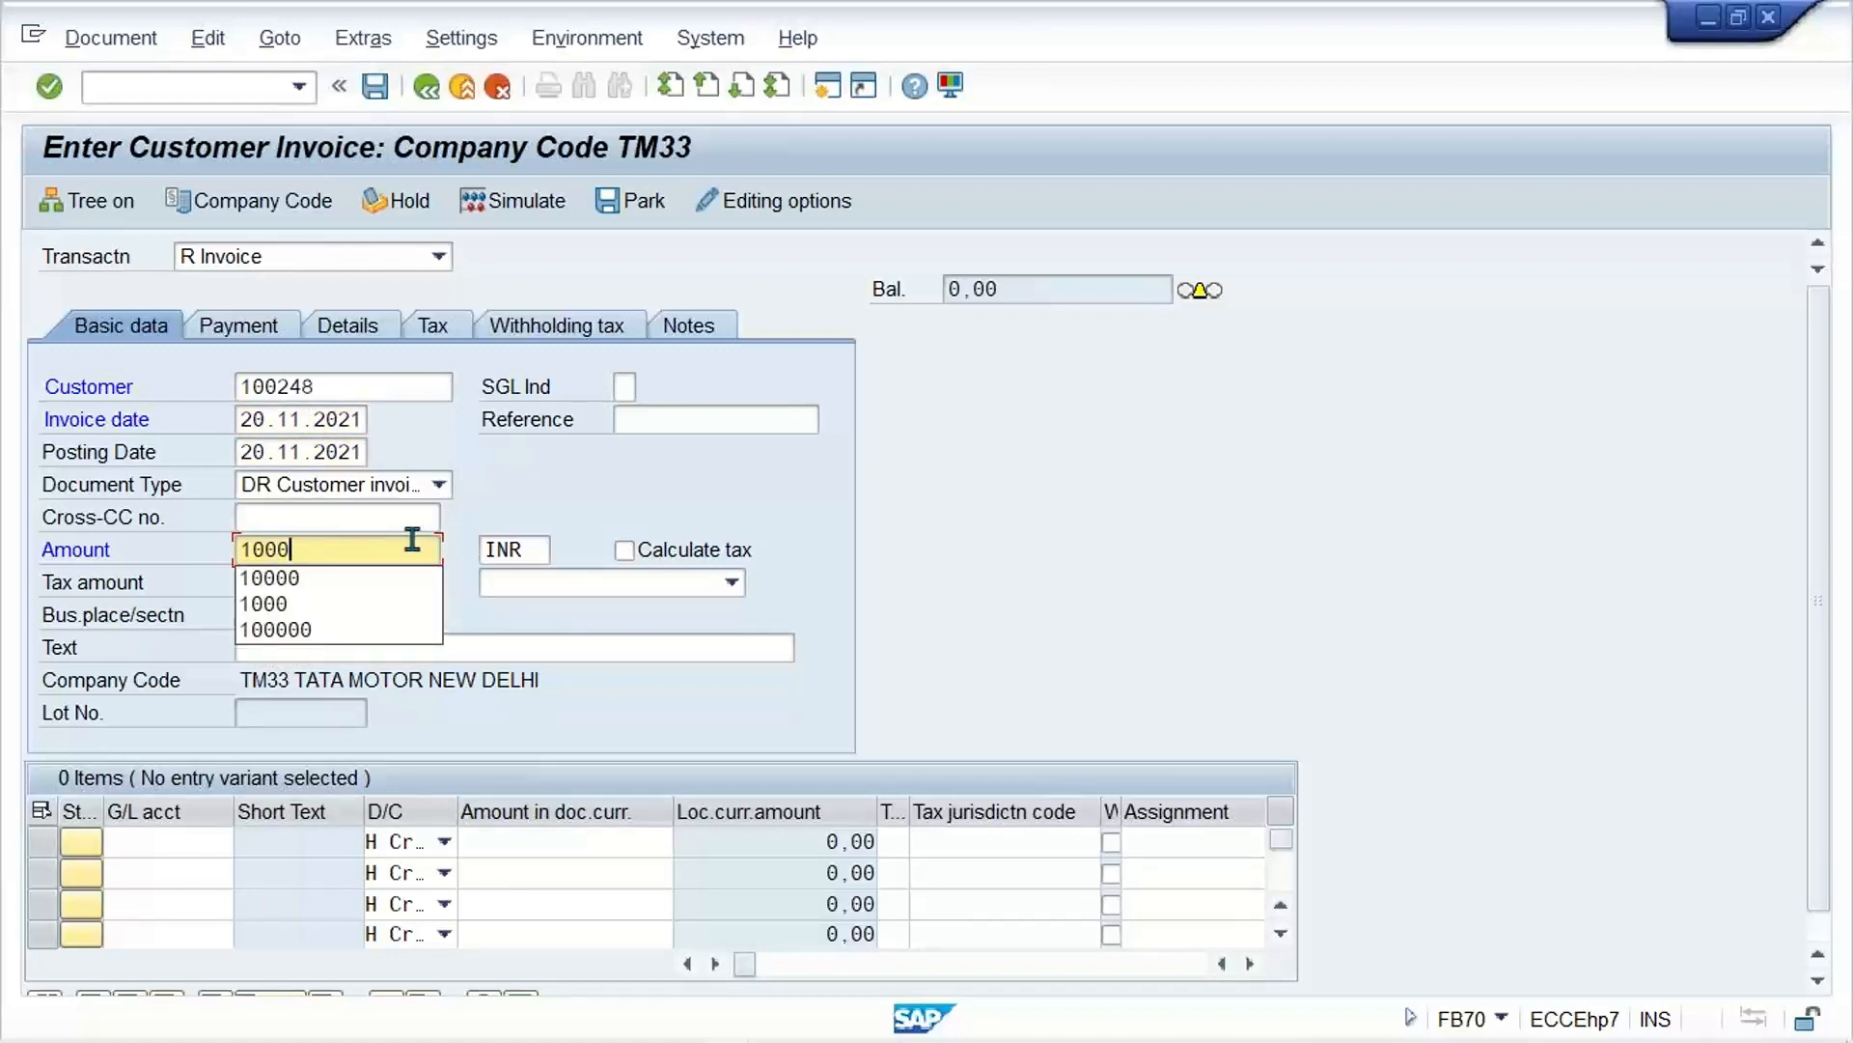
type("00")
Step: Enter a credit line item for G/L account 3000 with a document currency amount of 1000
left_click(168, 844)
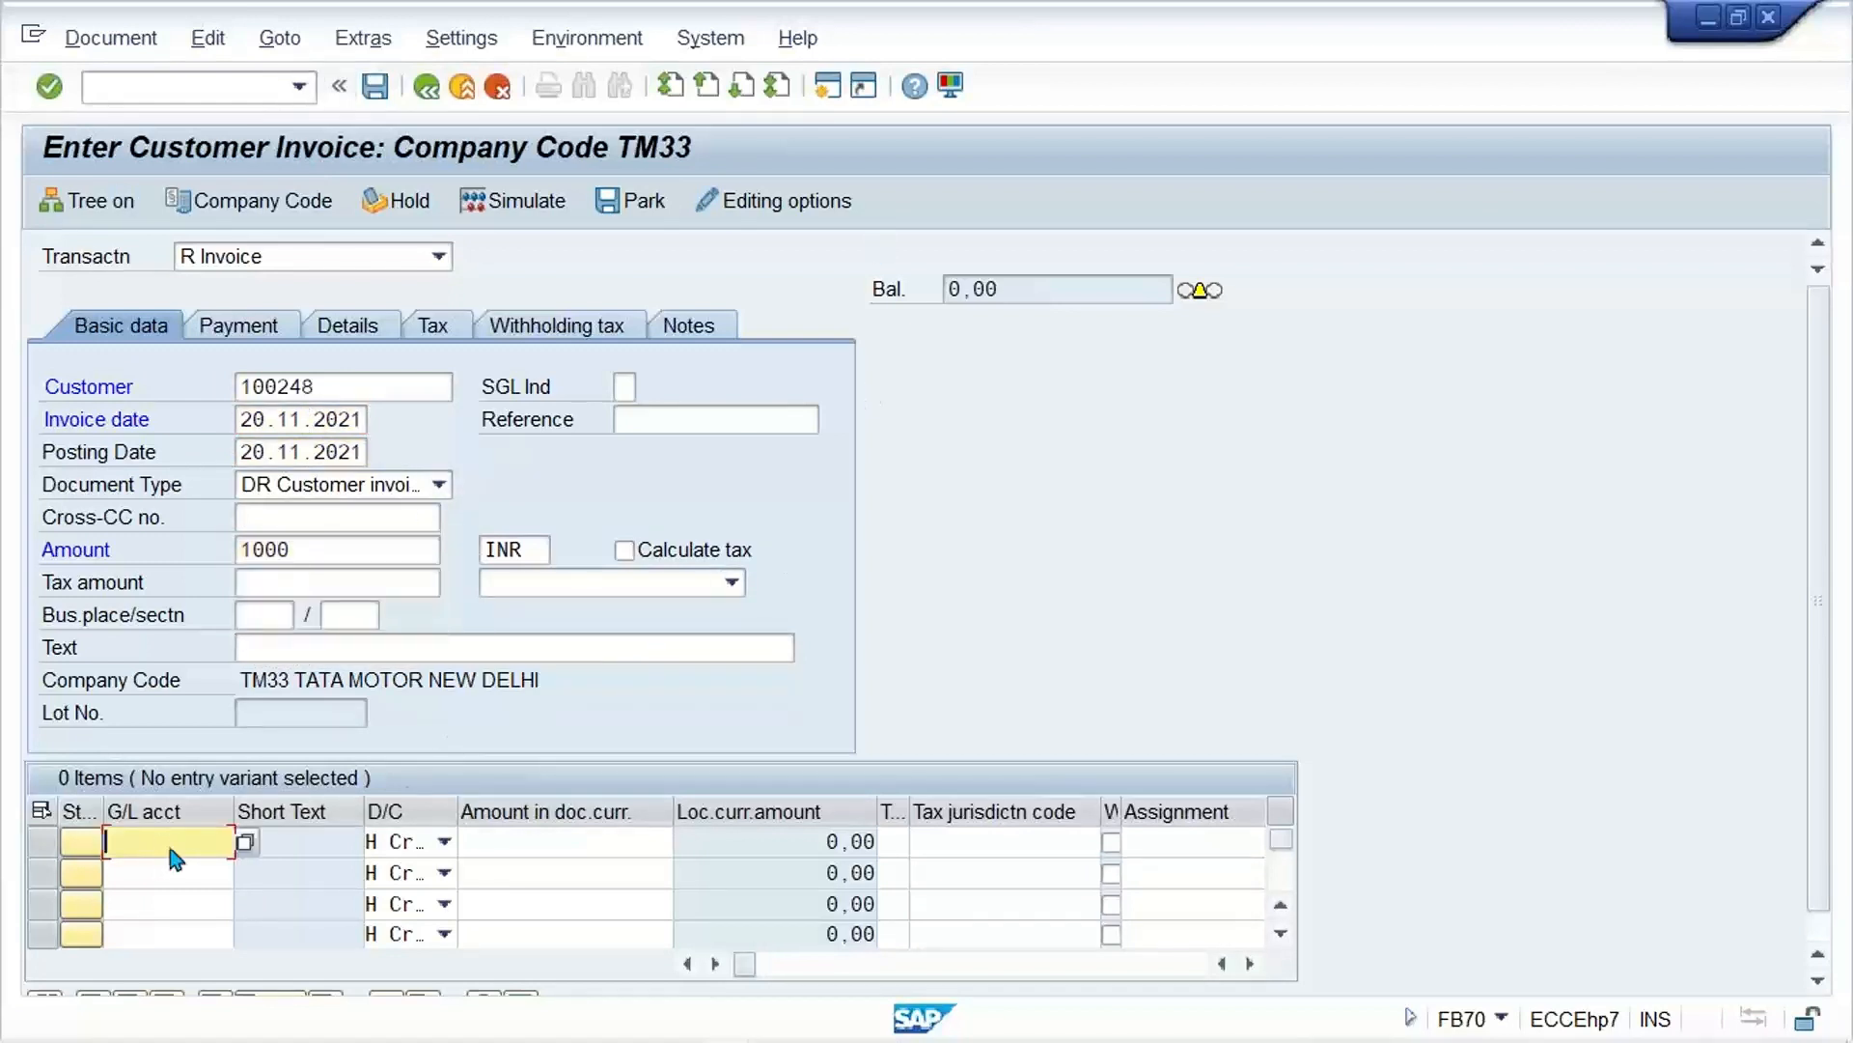
type("3000")
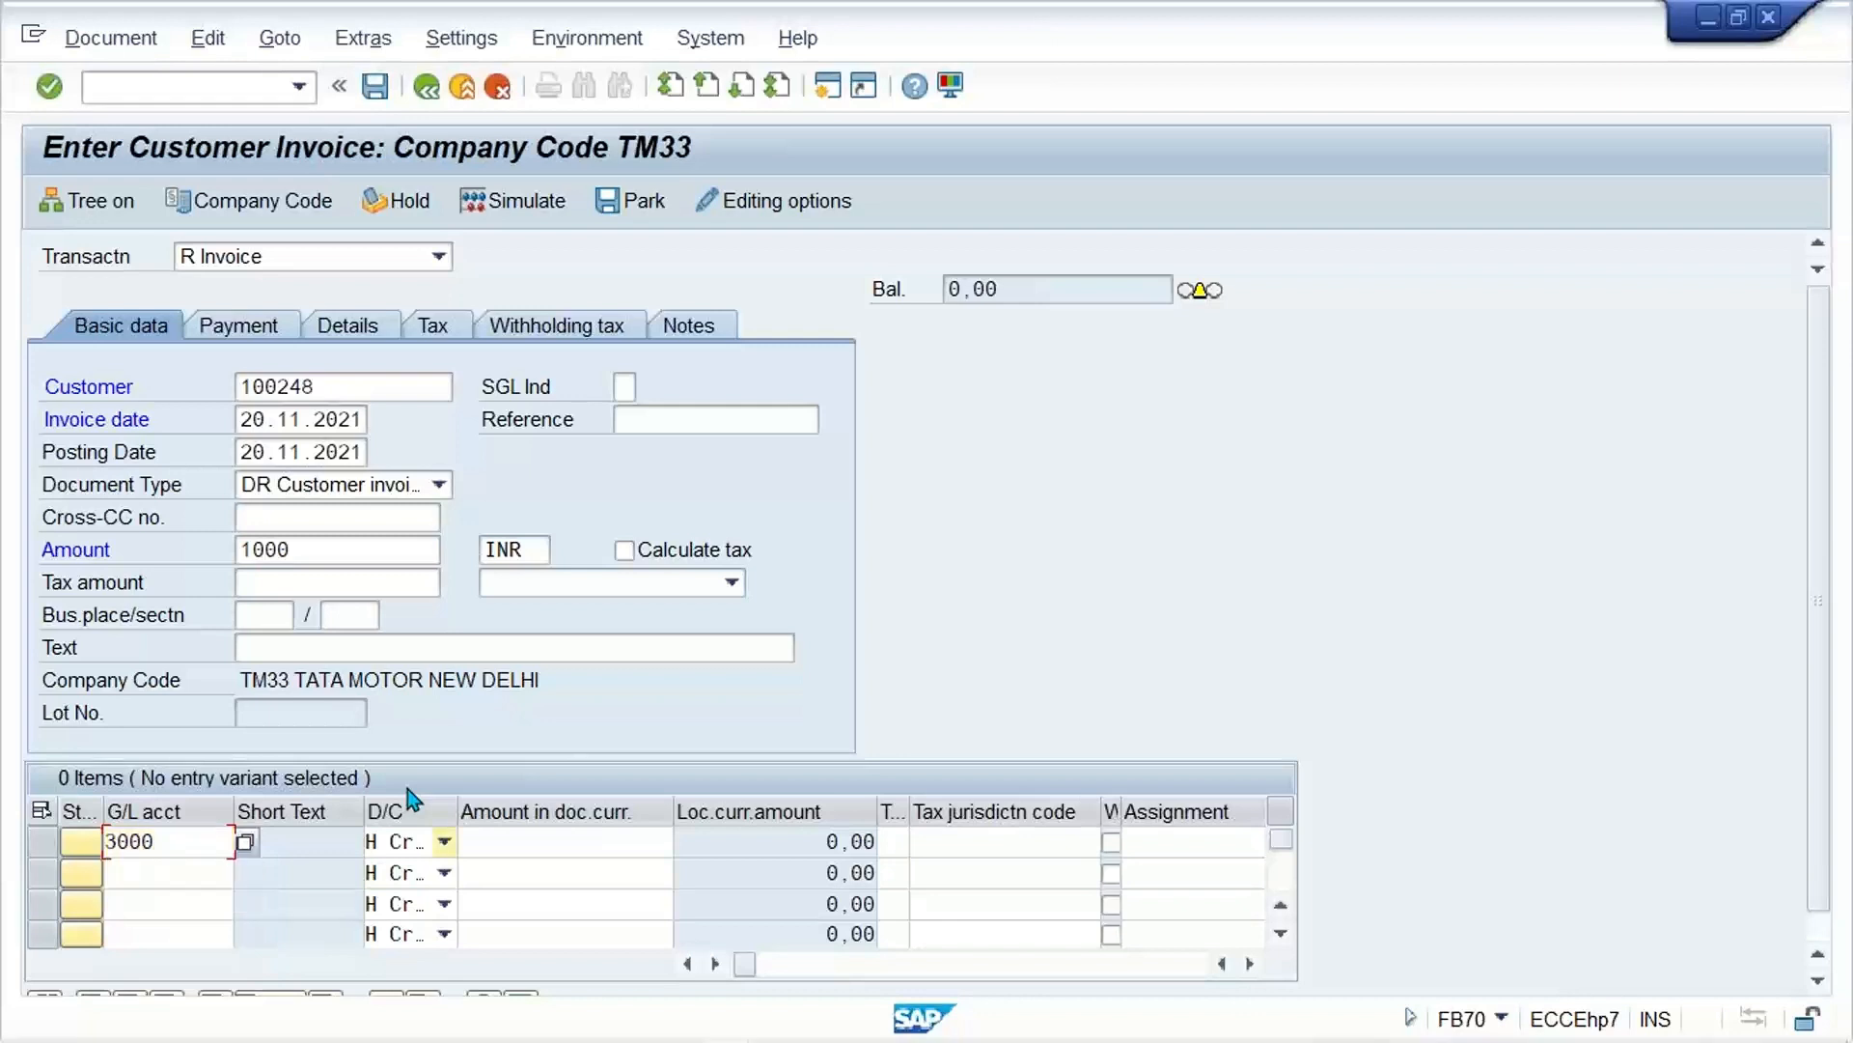
key("Tab")
key("Tab")
key("Tab")
type("1000")
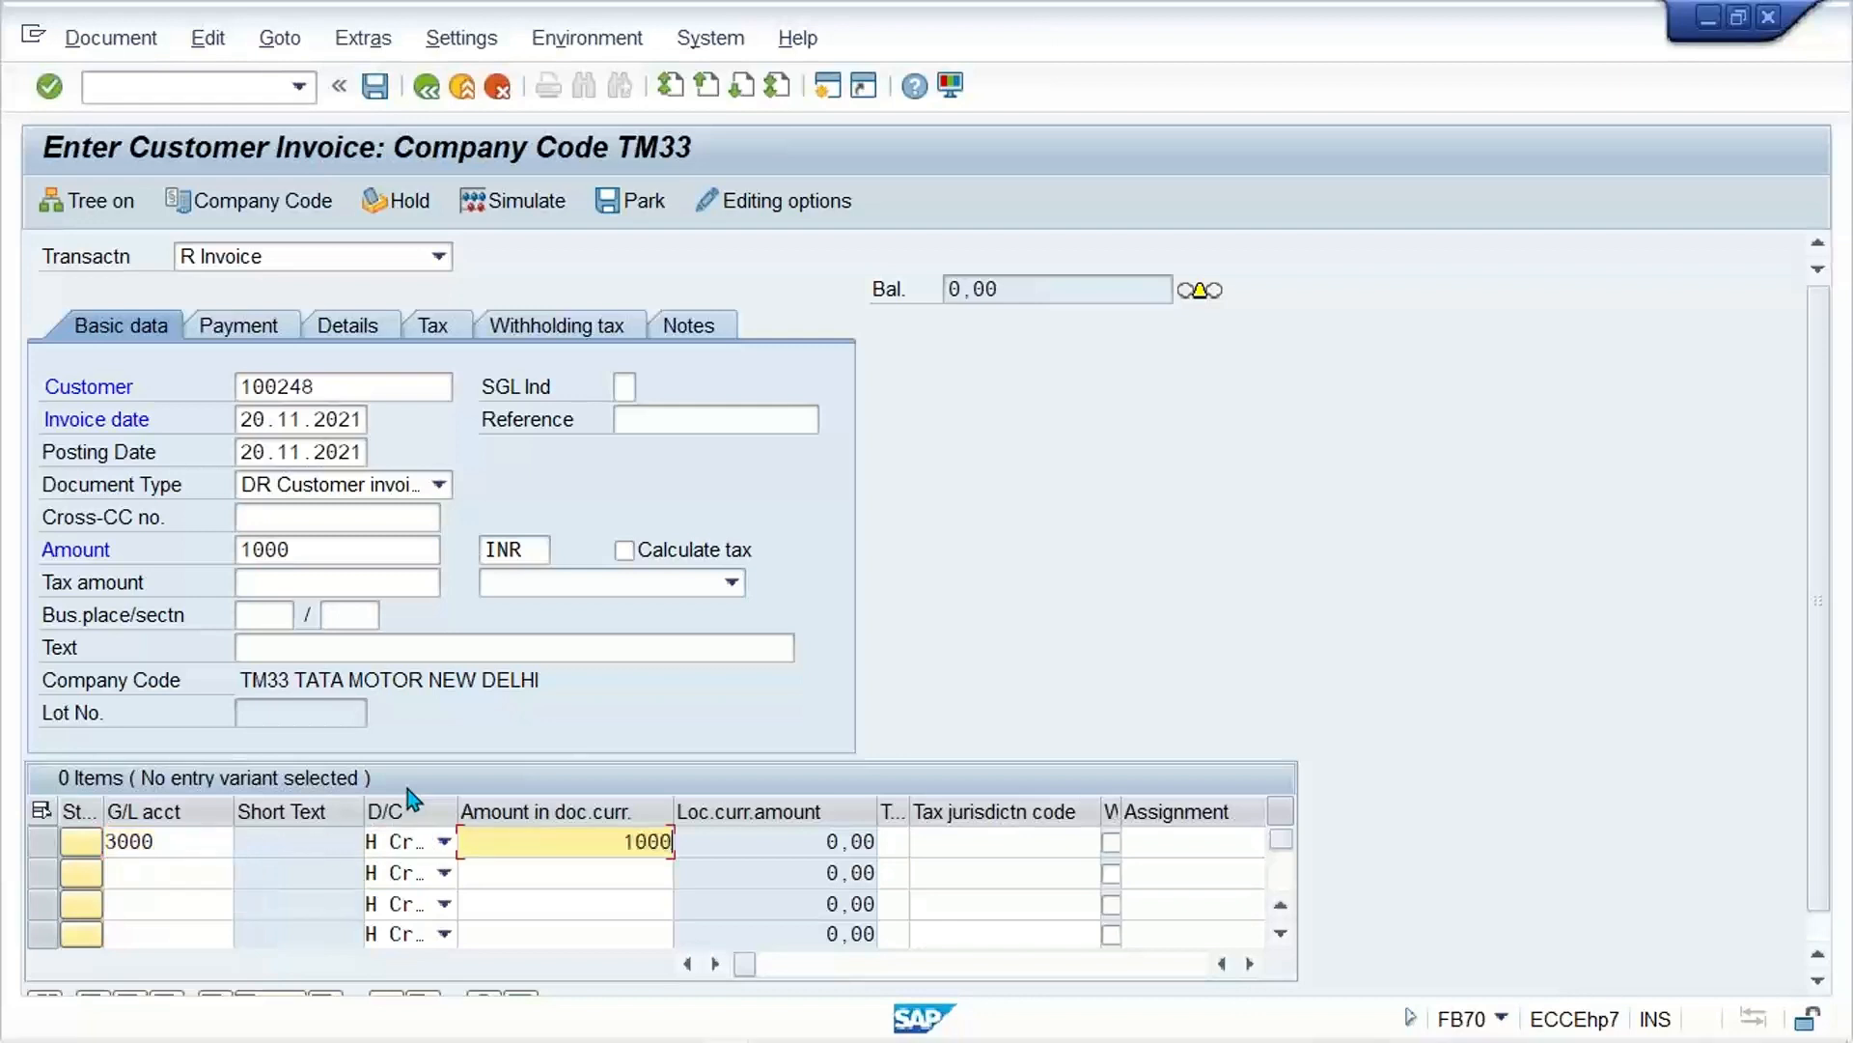
Step: Check which tax codes are offered for the customer invoice
left_click(905, 851)
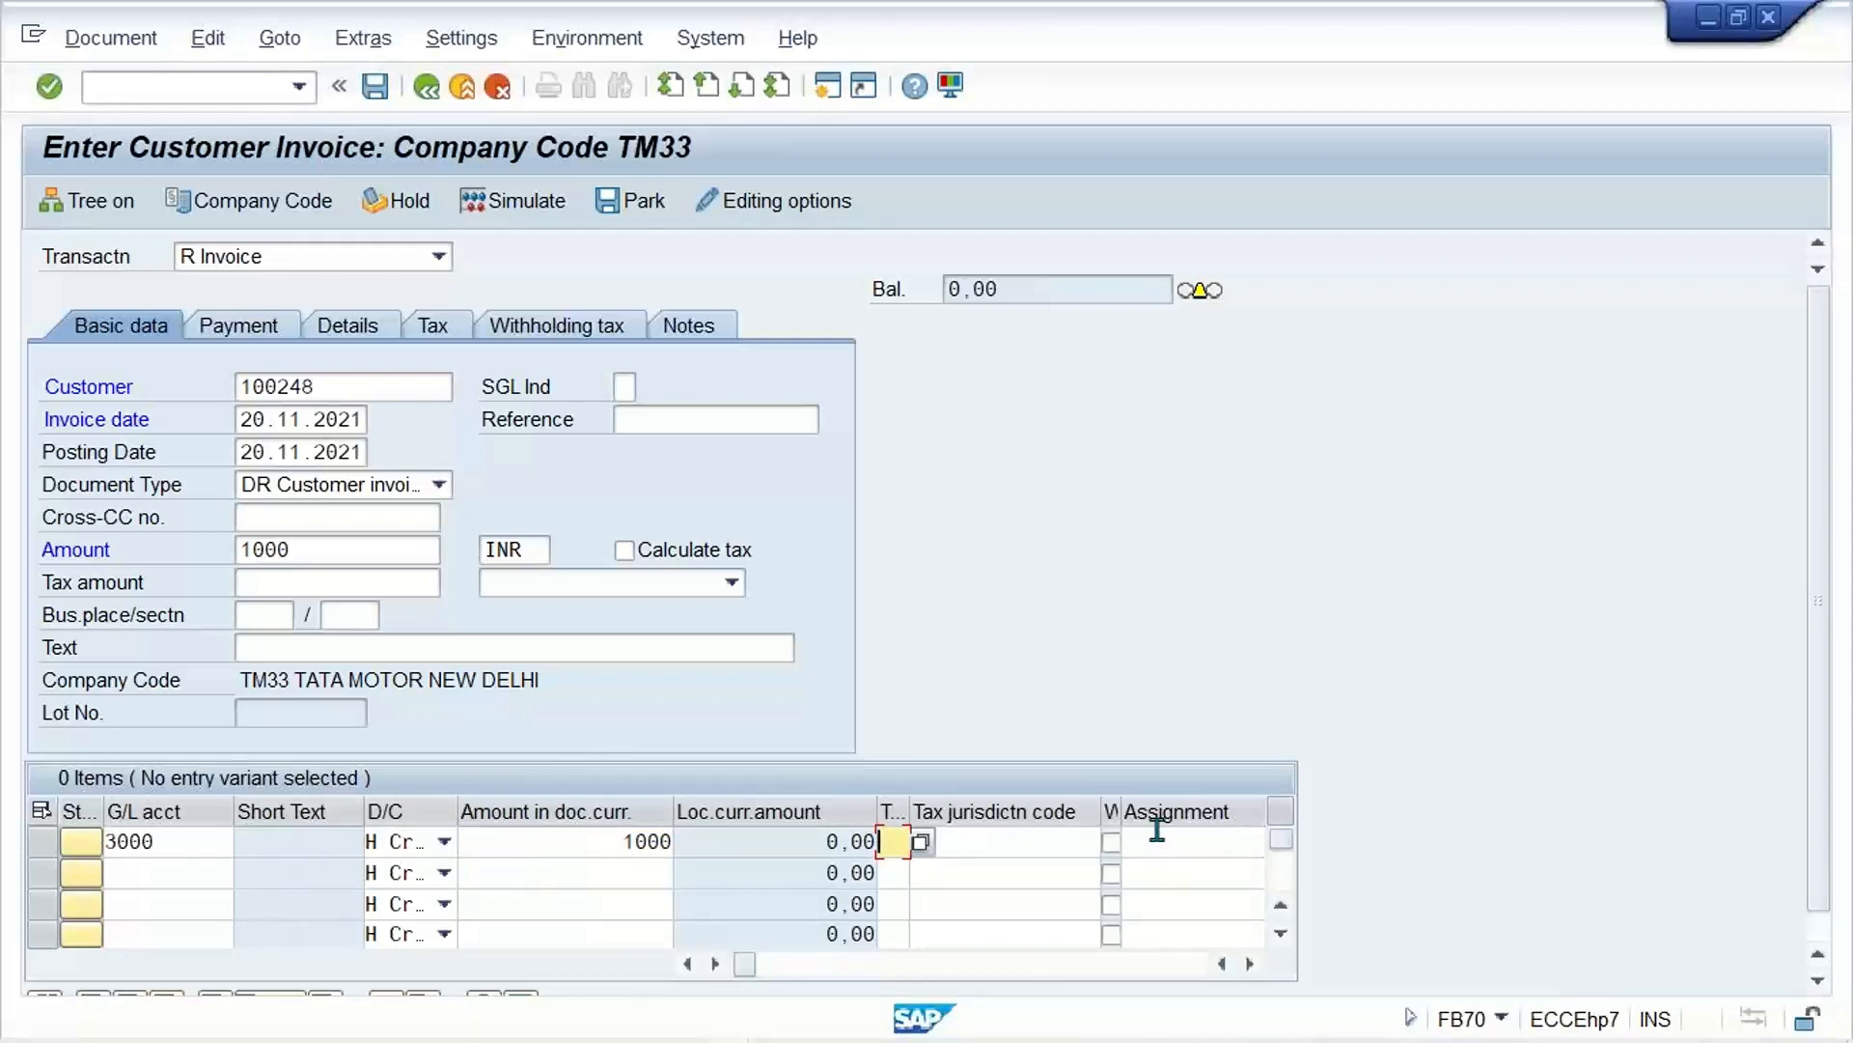
left_click(732, 582)
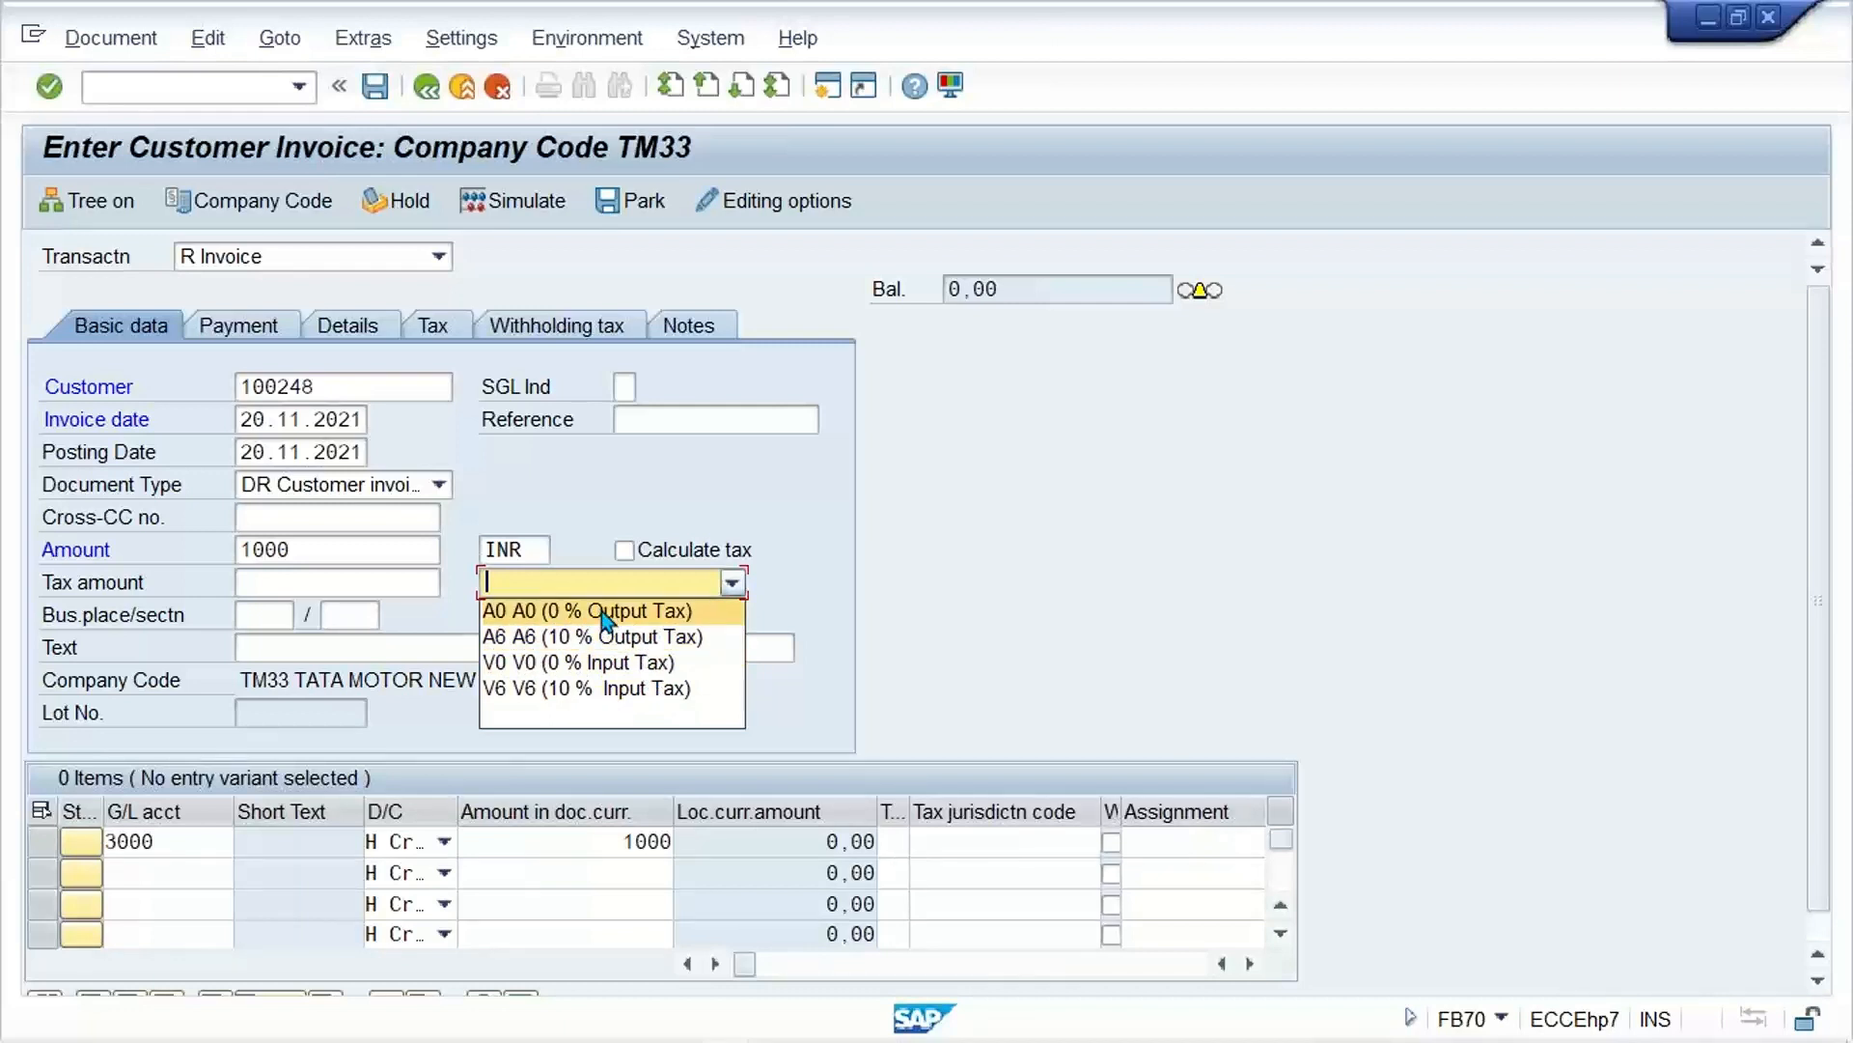
left_click(1154, 533)
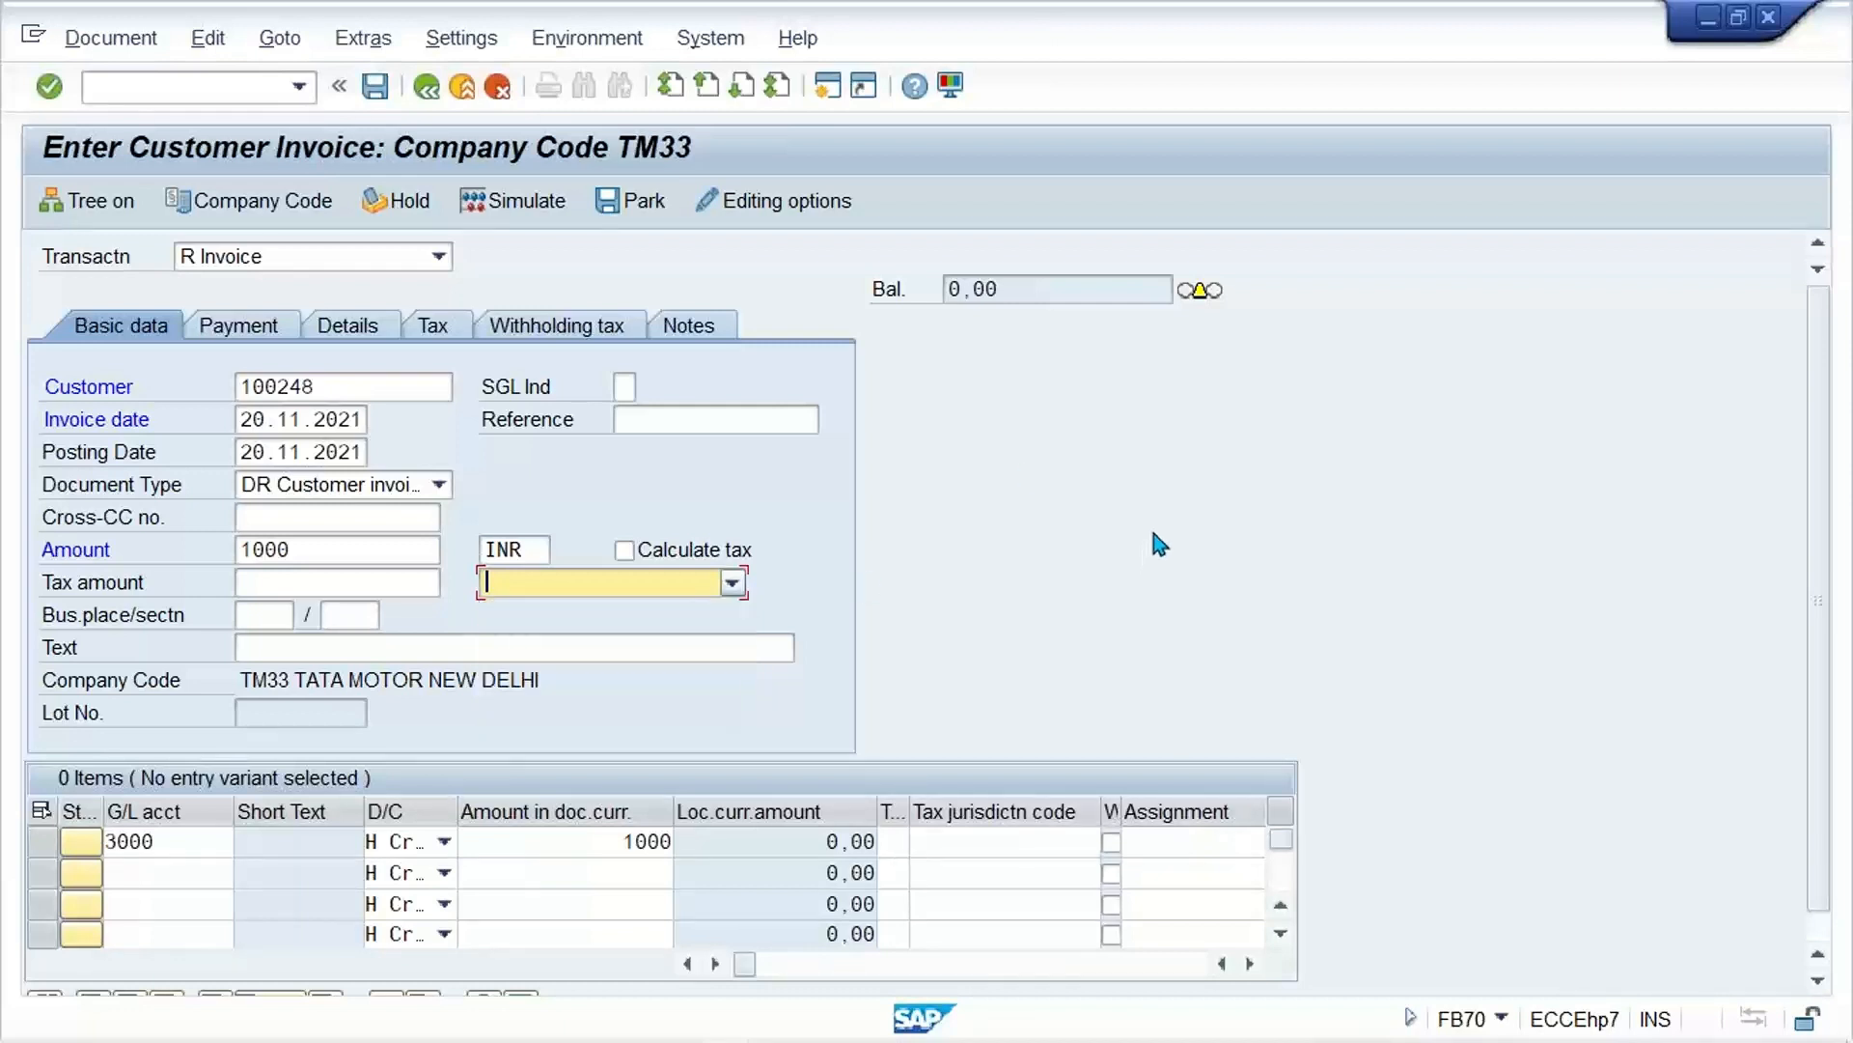
Step: Check tax code V2 for country IN in a new session, using transaction FTXP
left_click(827, 97)
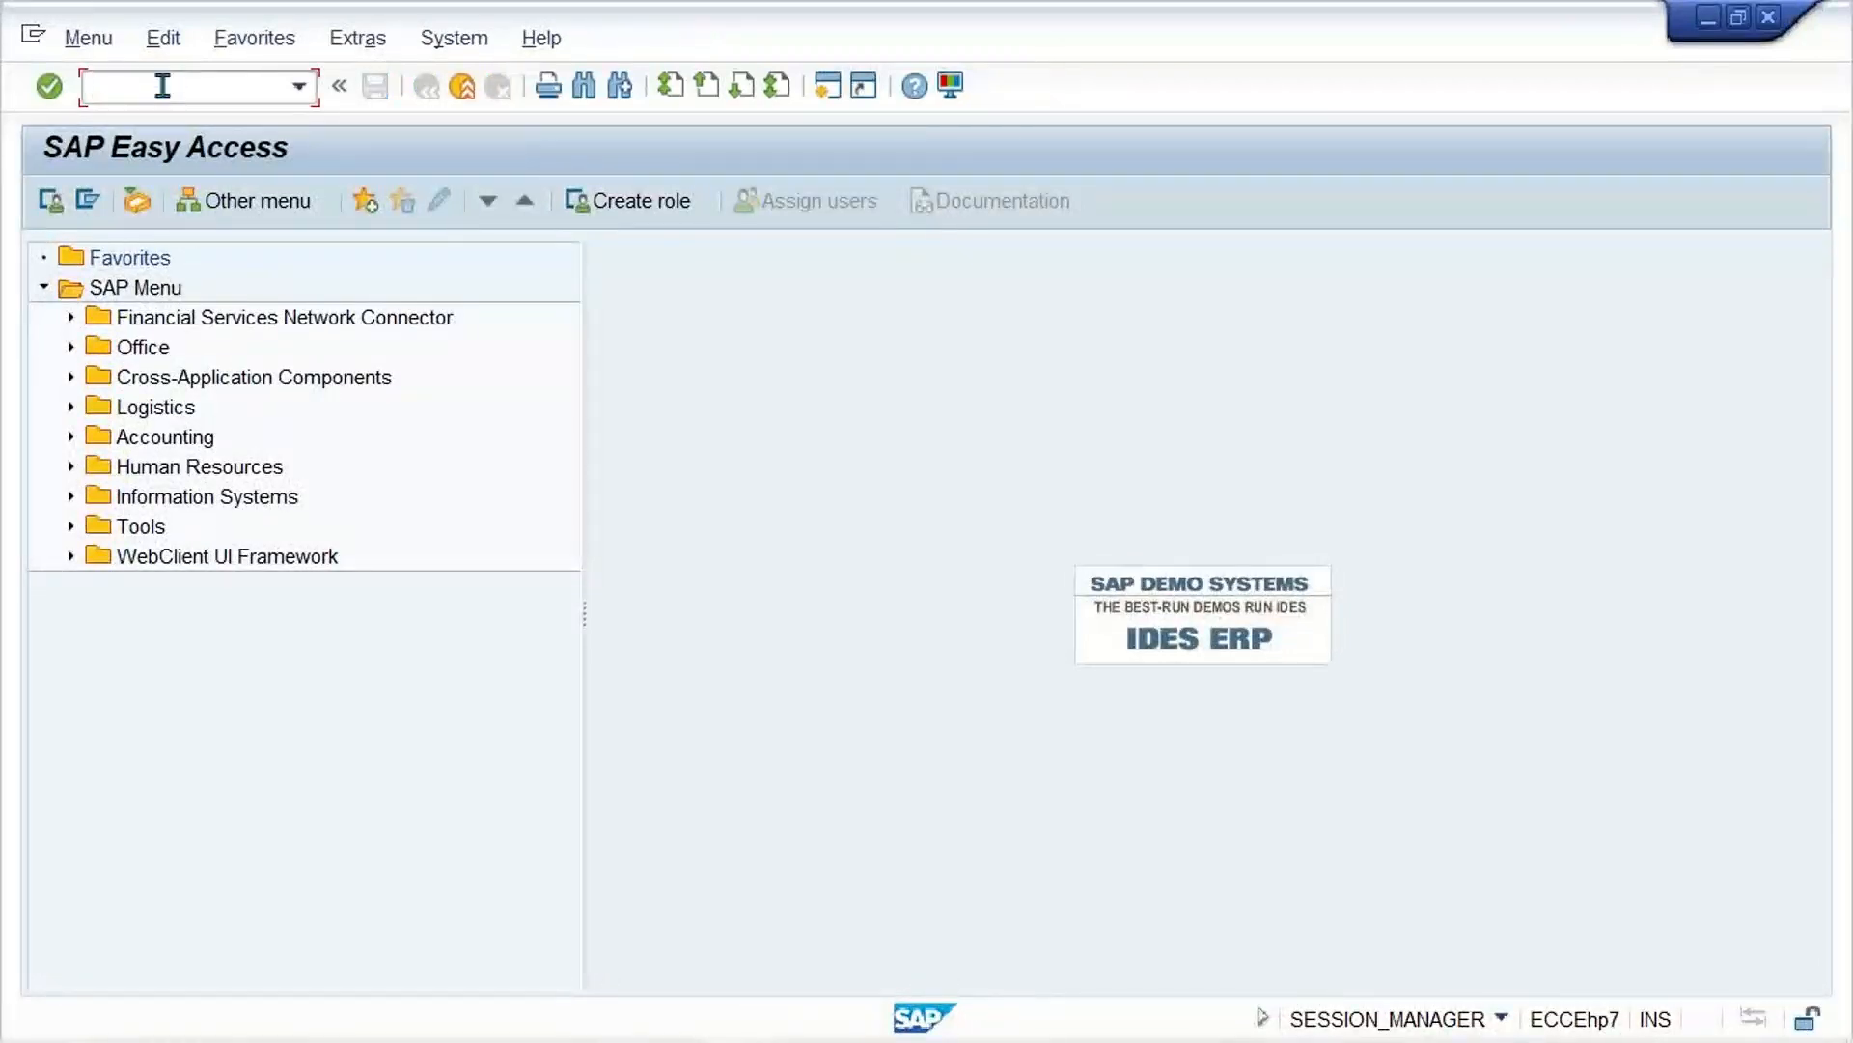
key("Return")
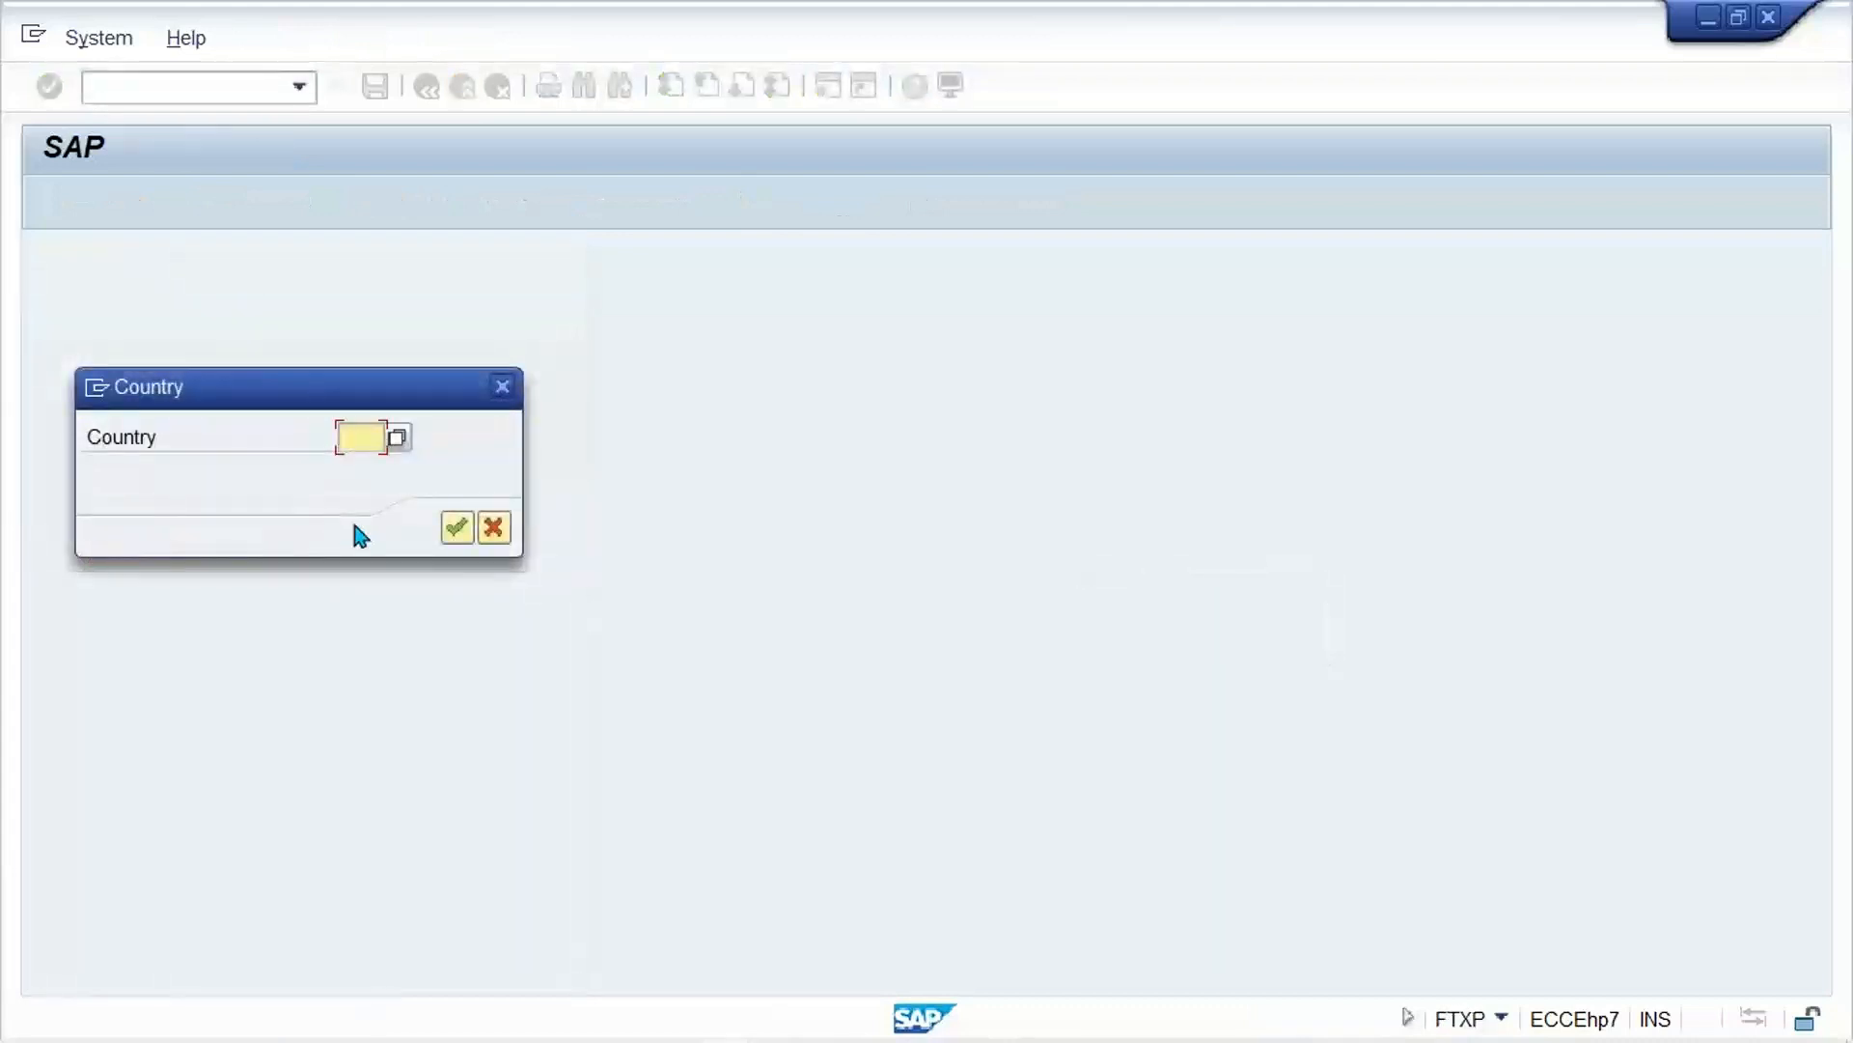
type("IN")
key("Return")
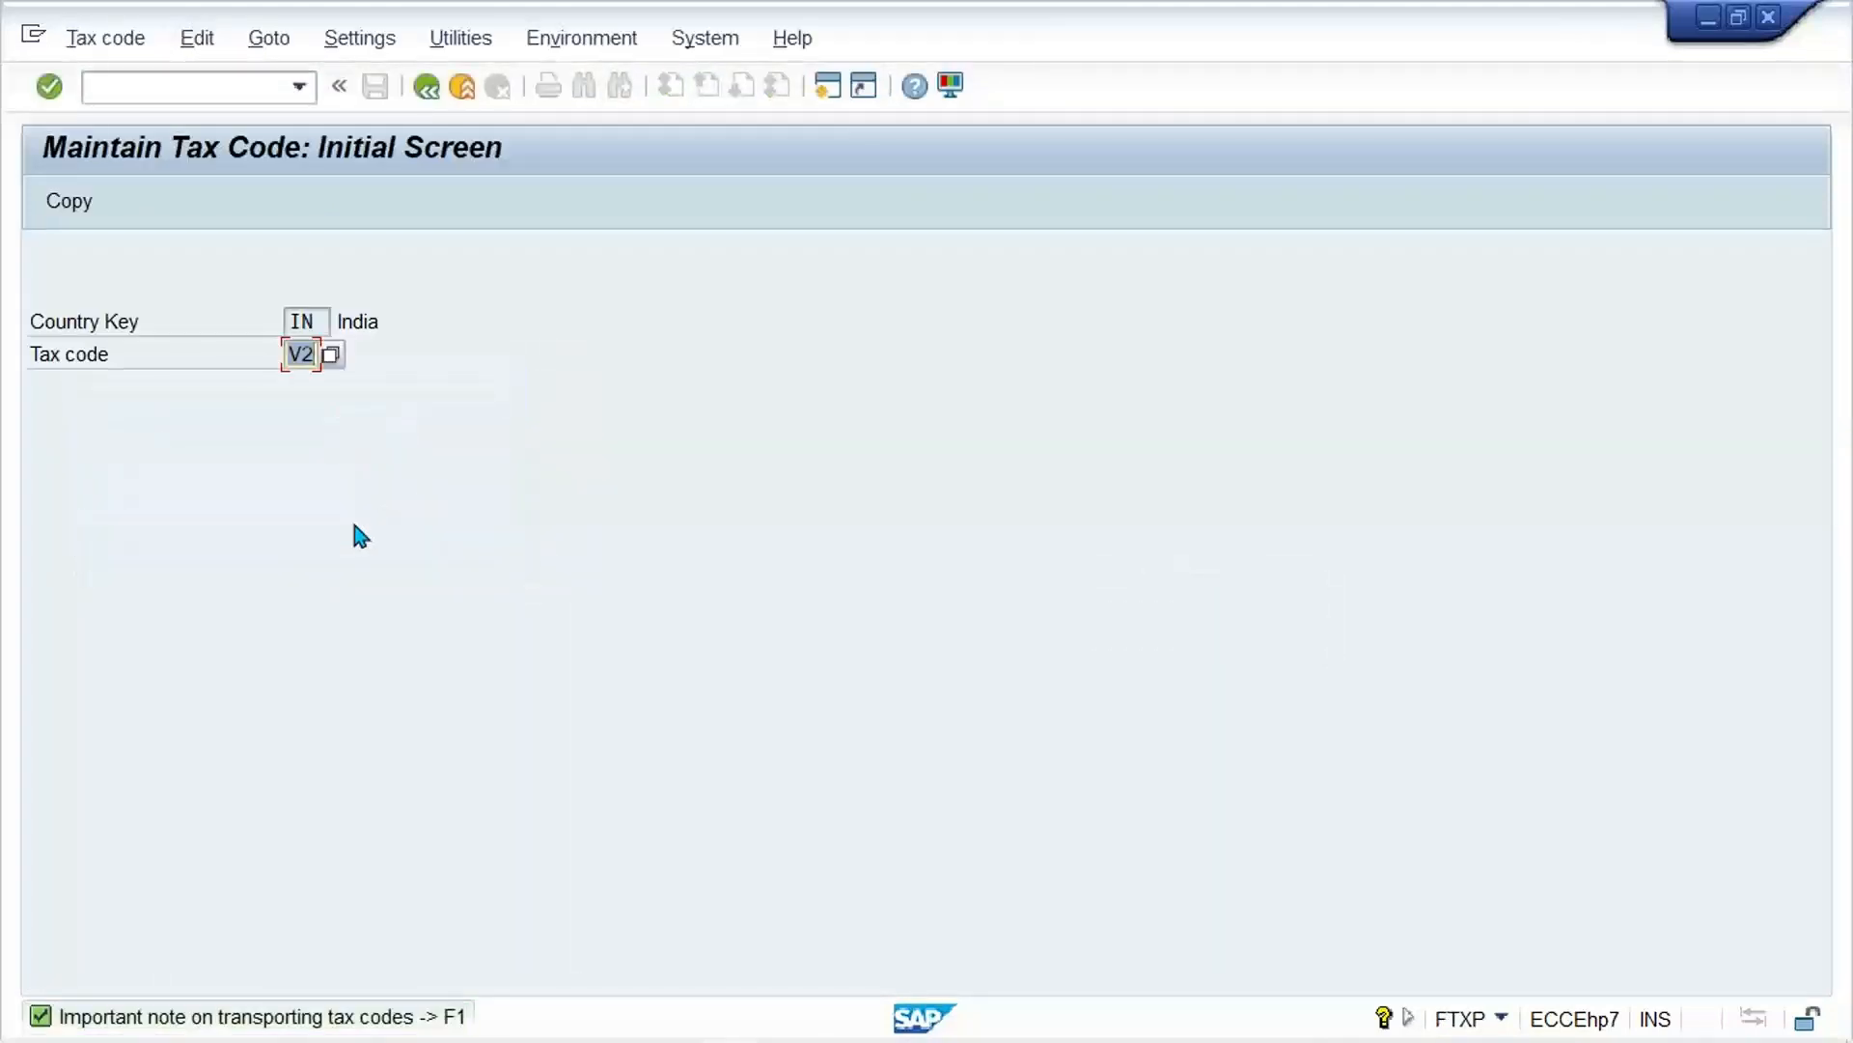
key("Return")
key("Escape")
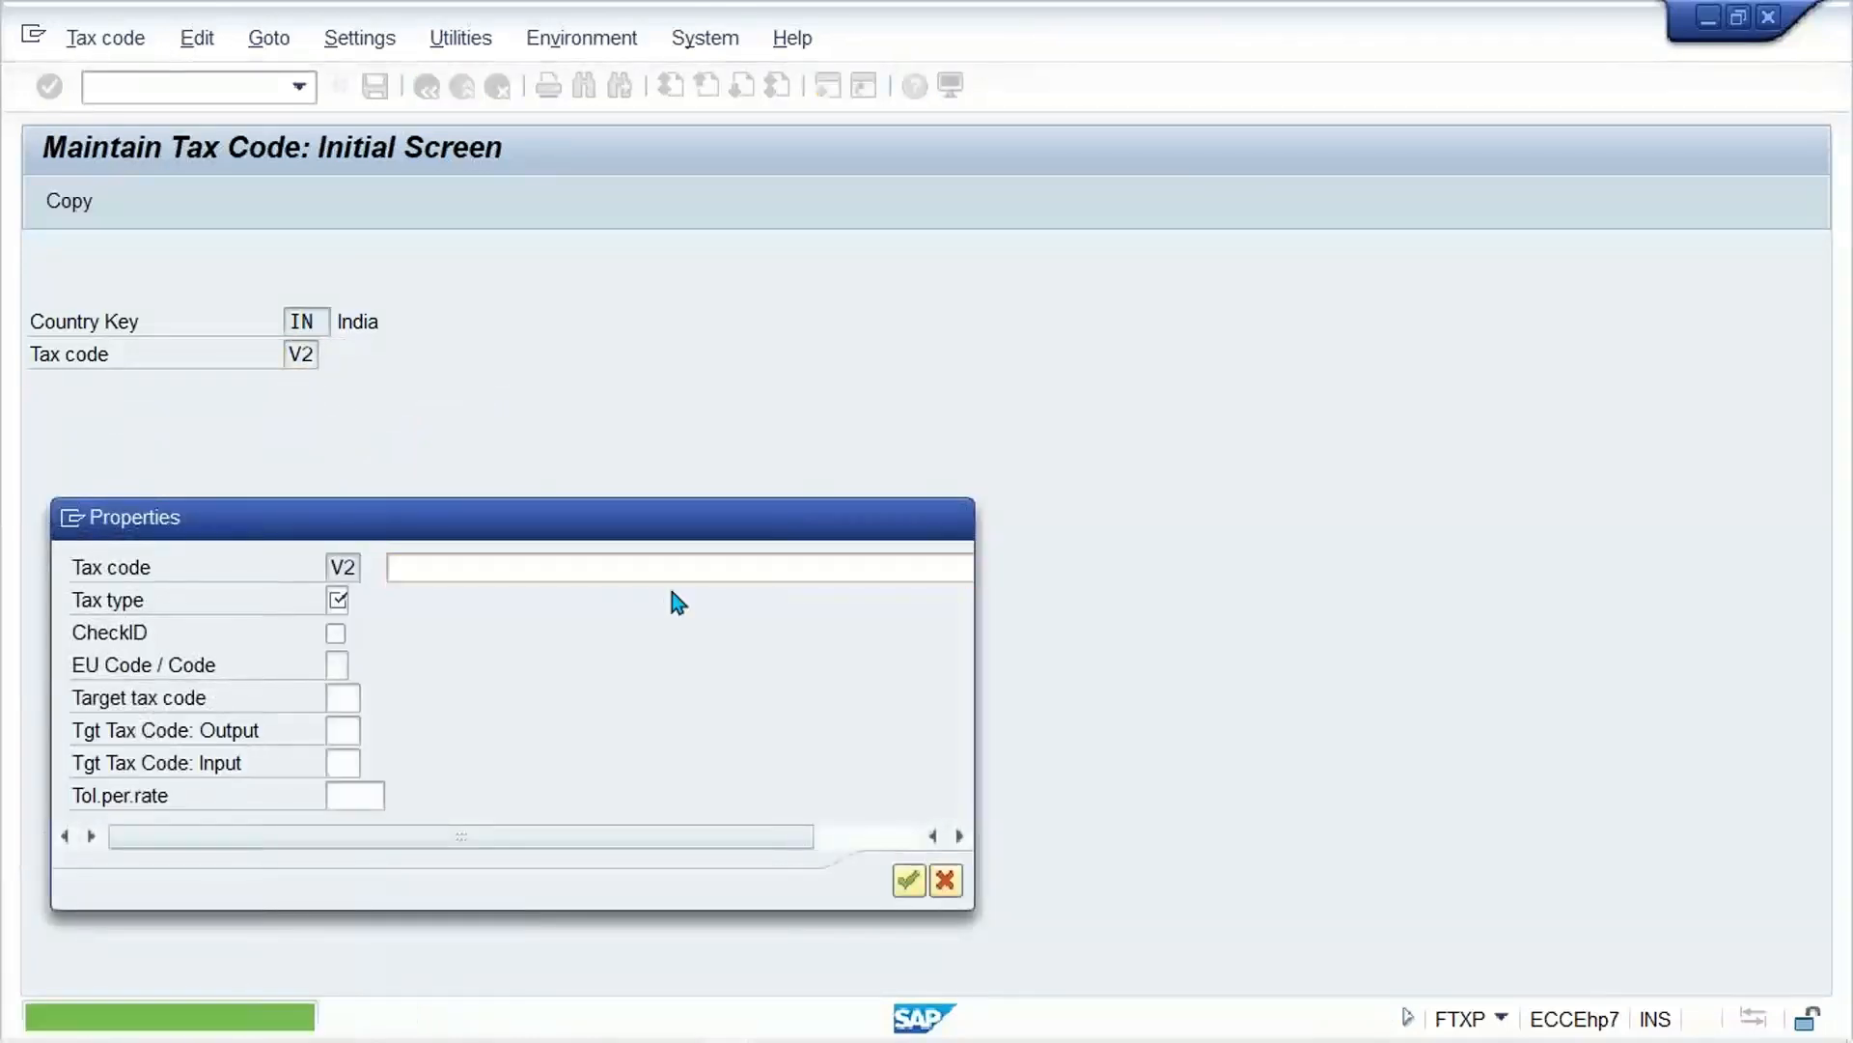
Step: Assign calculation procedure TM33 to country IN in transaction OBBG and save it to customizing request EH7K900014
left_click(161, 86)
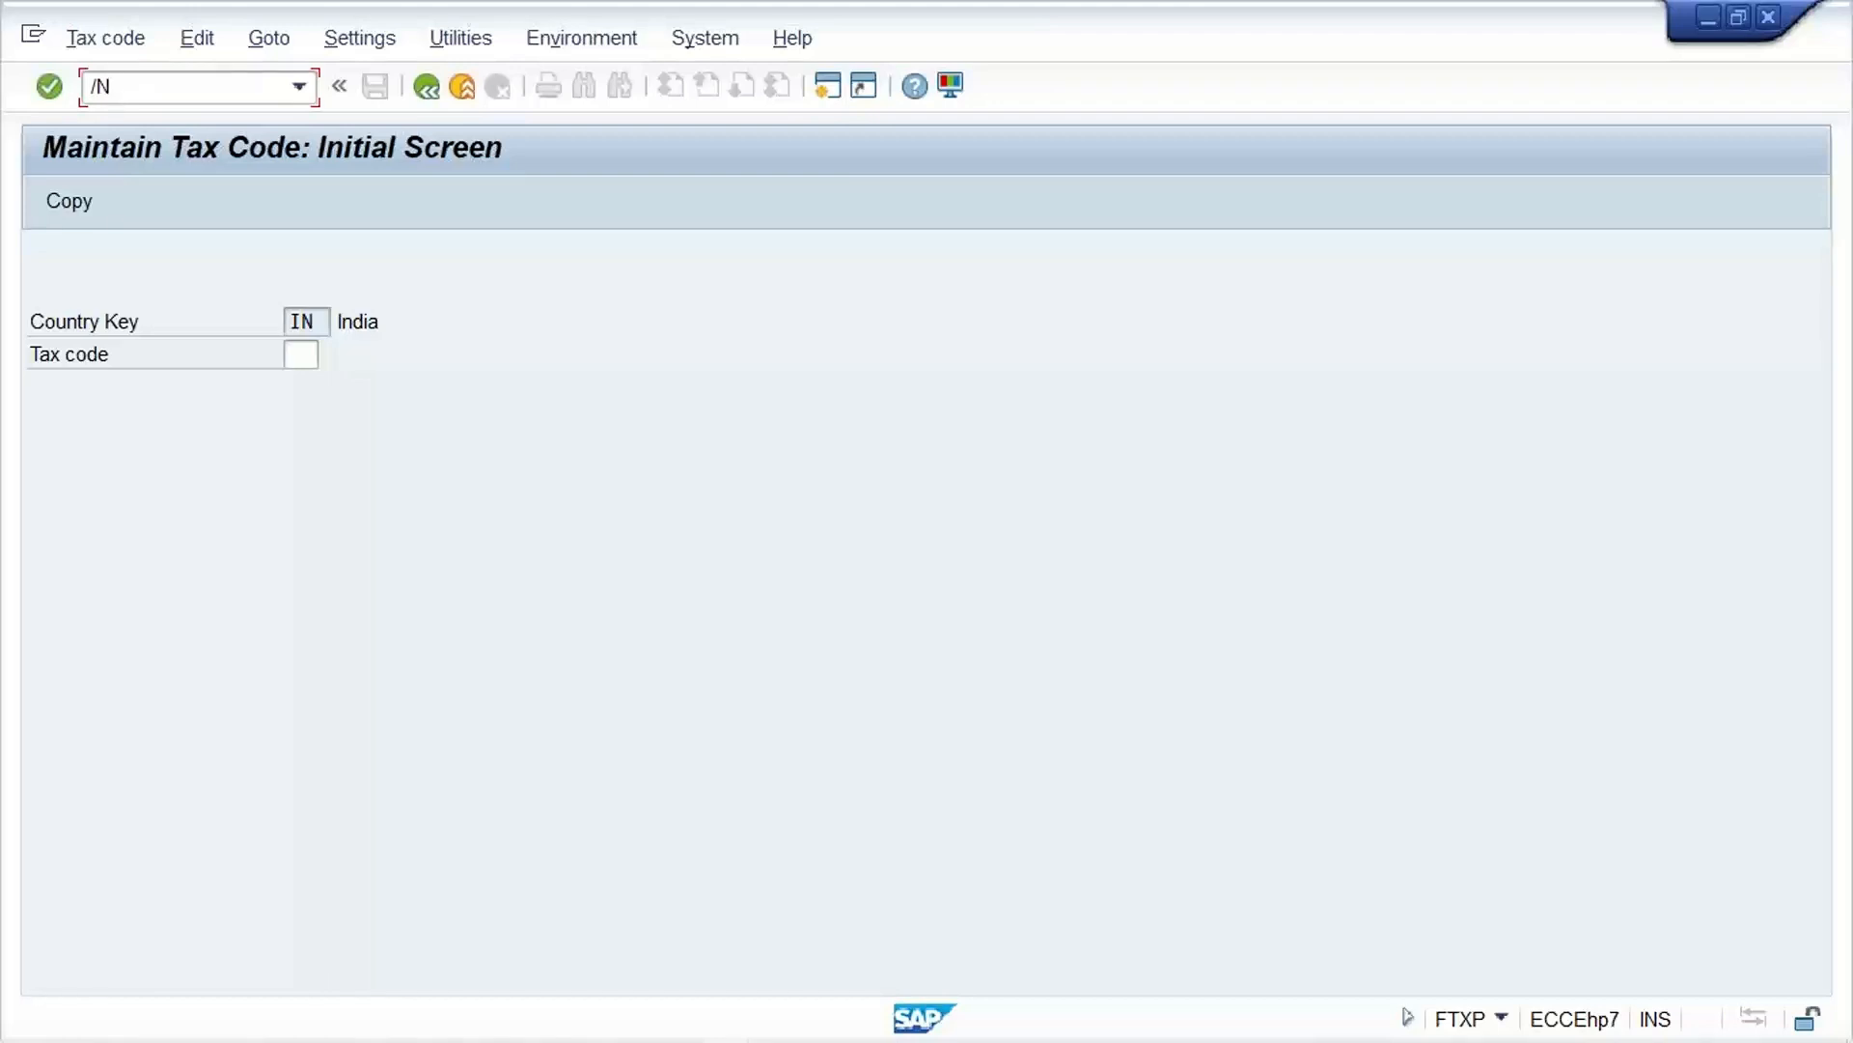
type("/NOBBG")
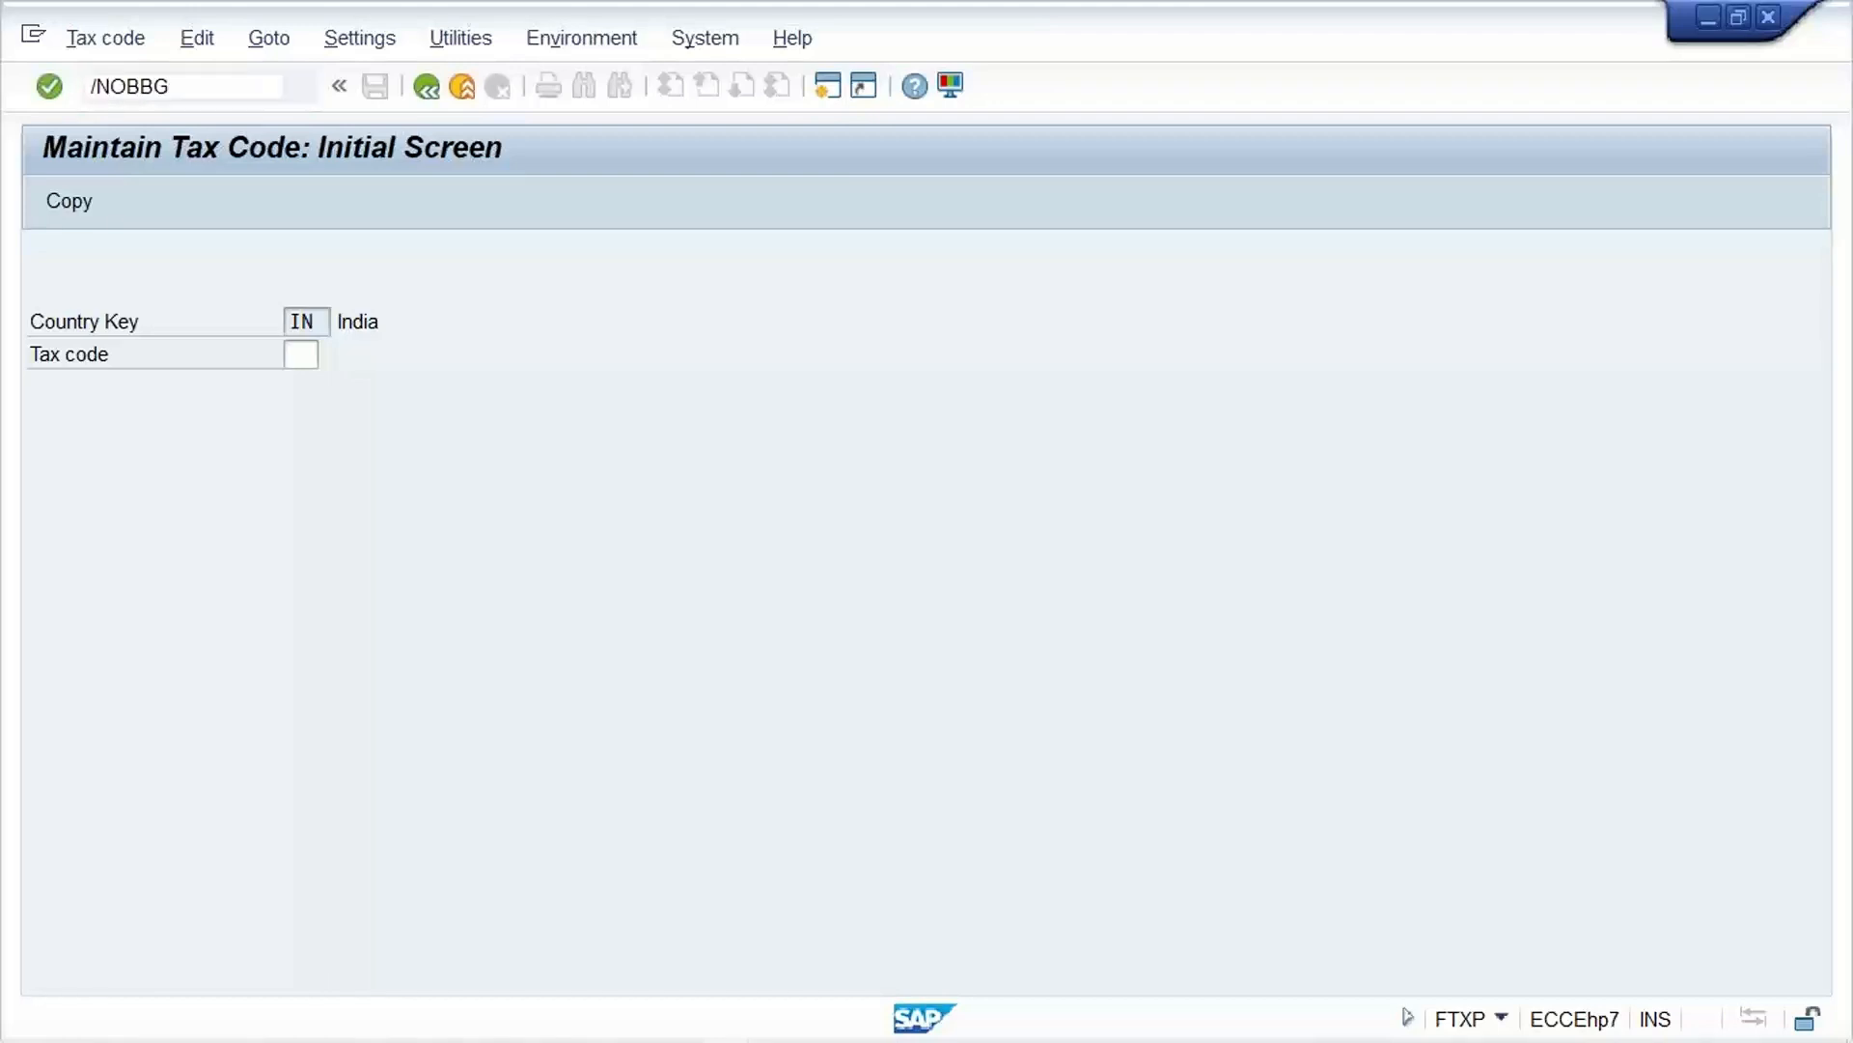
key("Return")
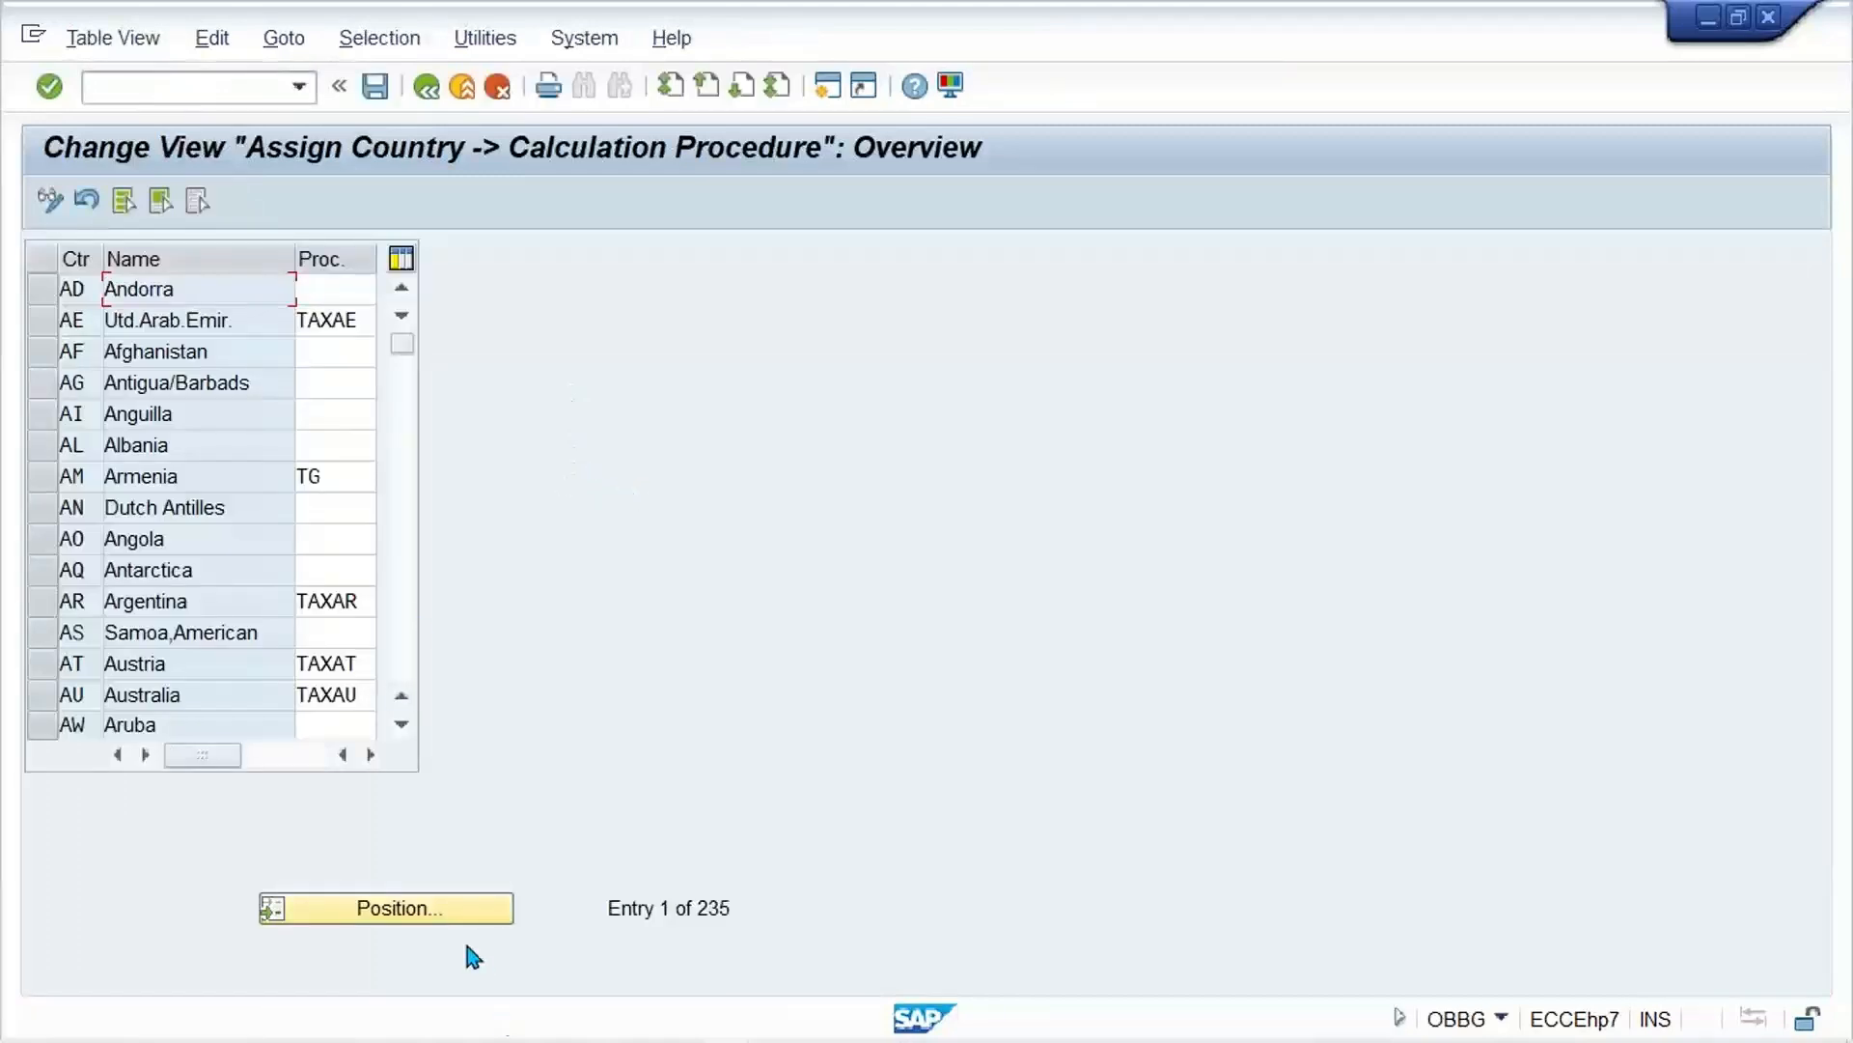
left_click(477, 912)
type("I")
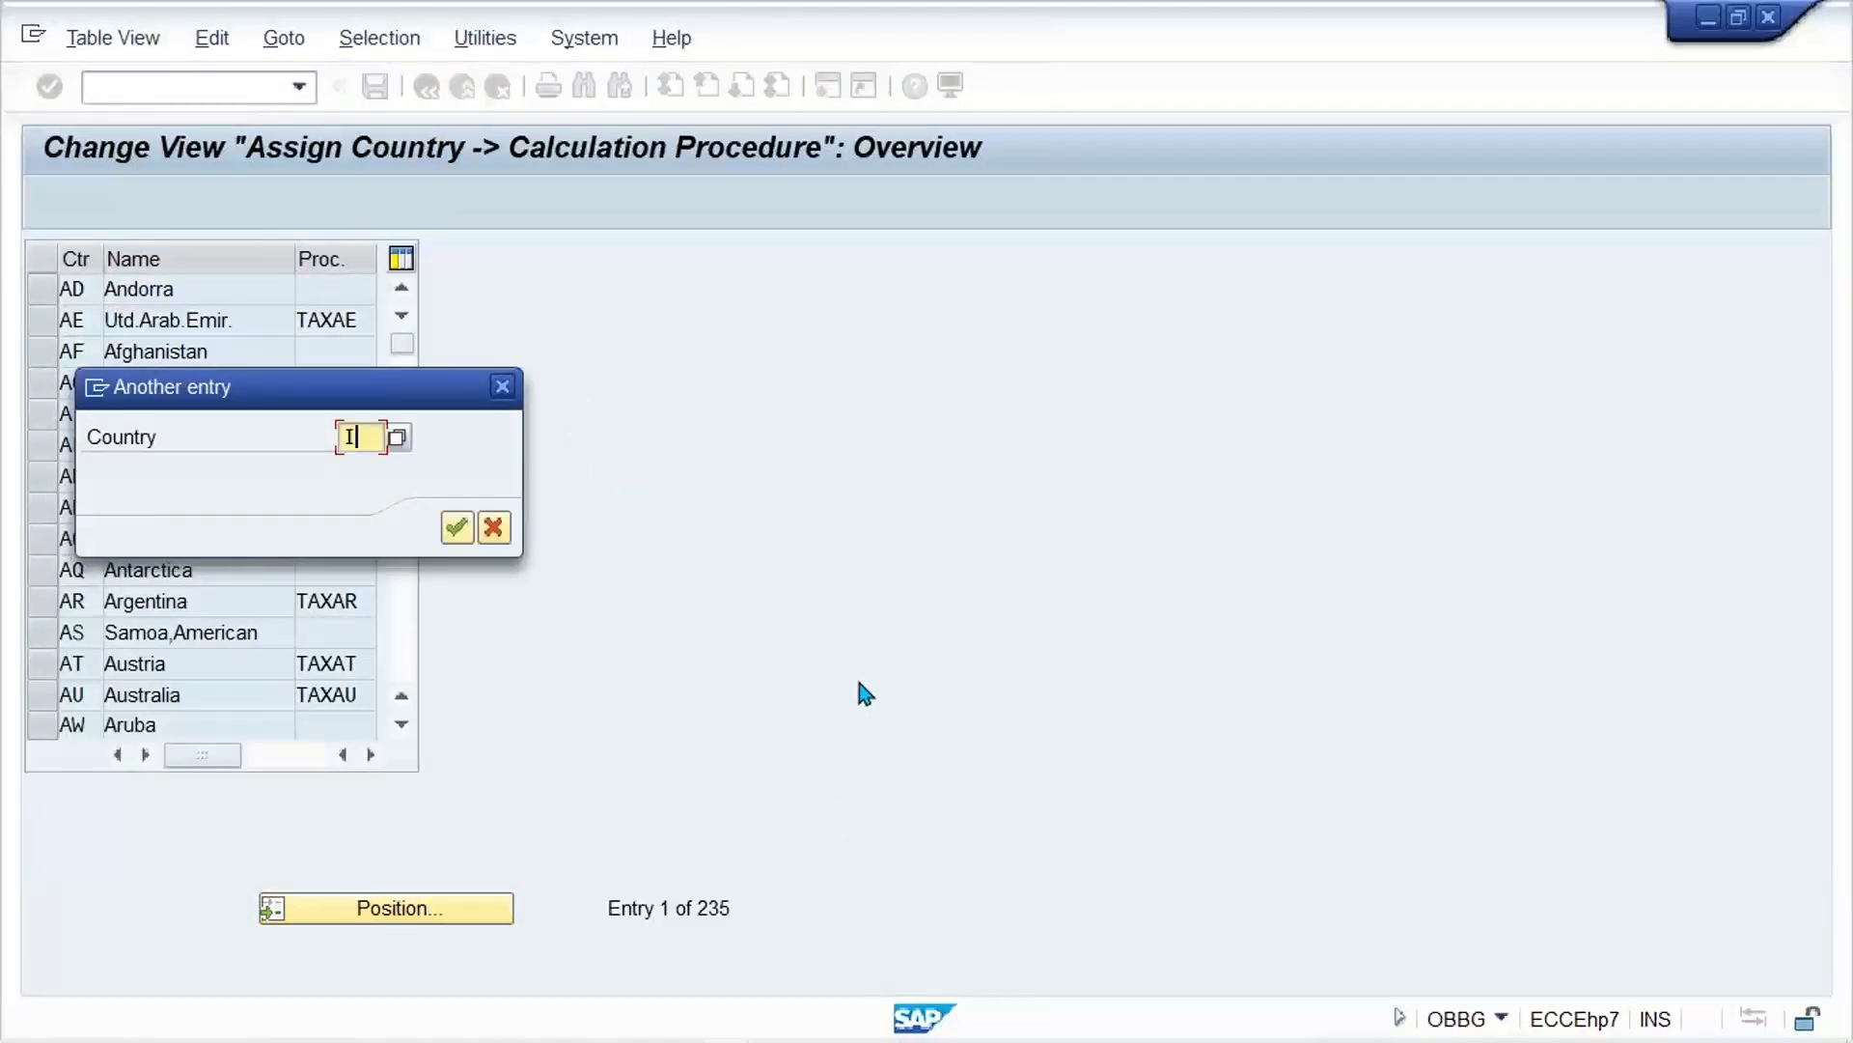
type("N")
key("Return")
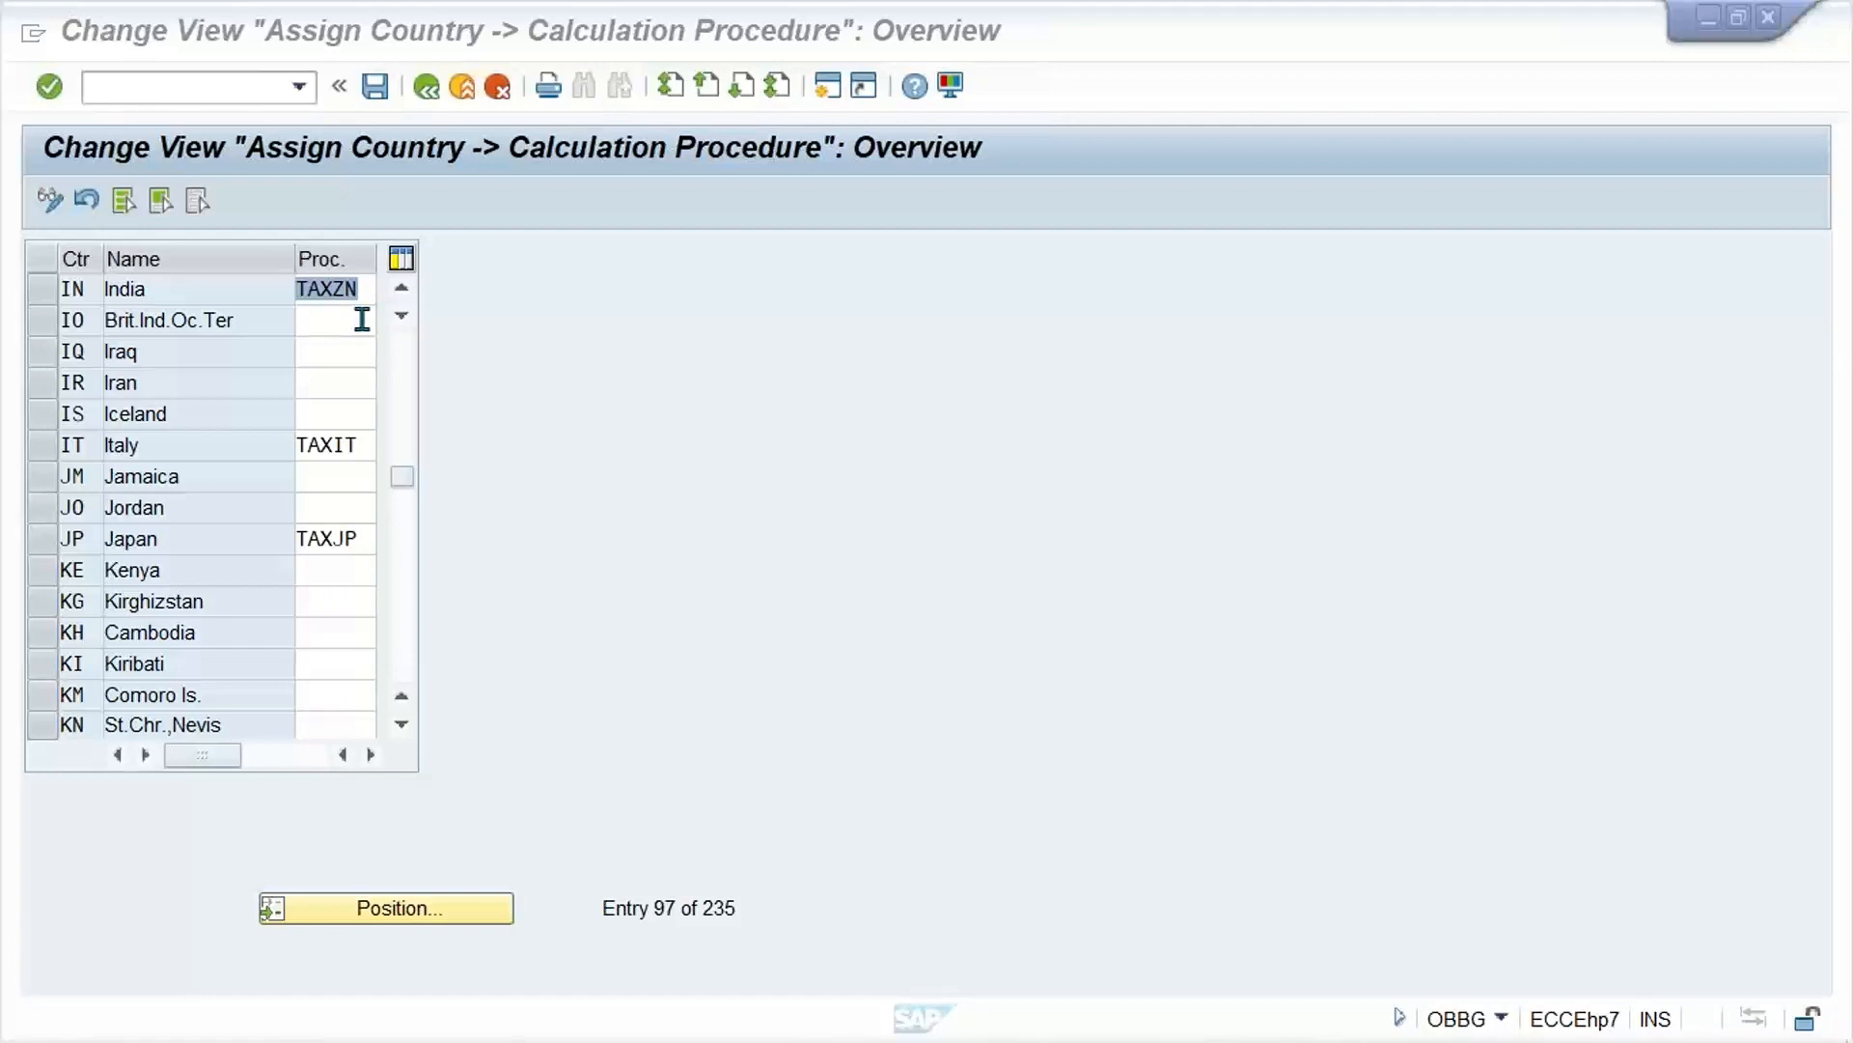
left_click(360, 285)
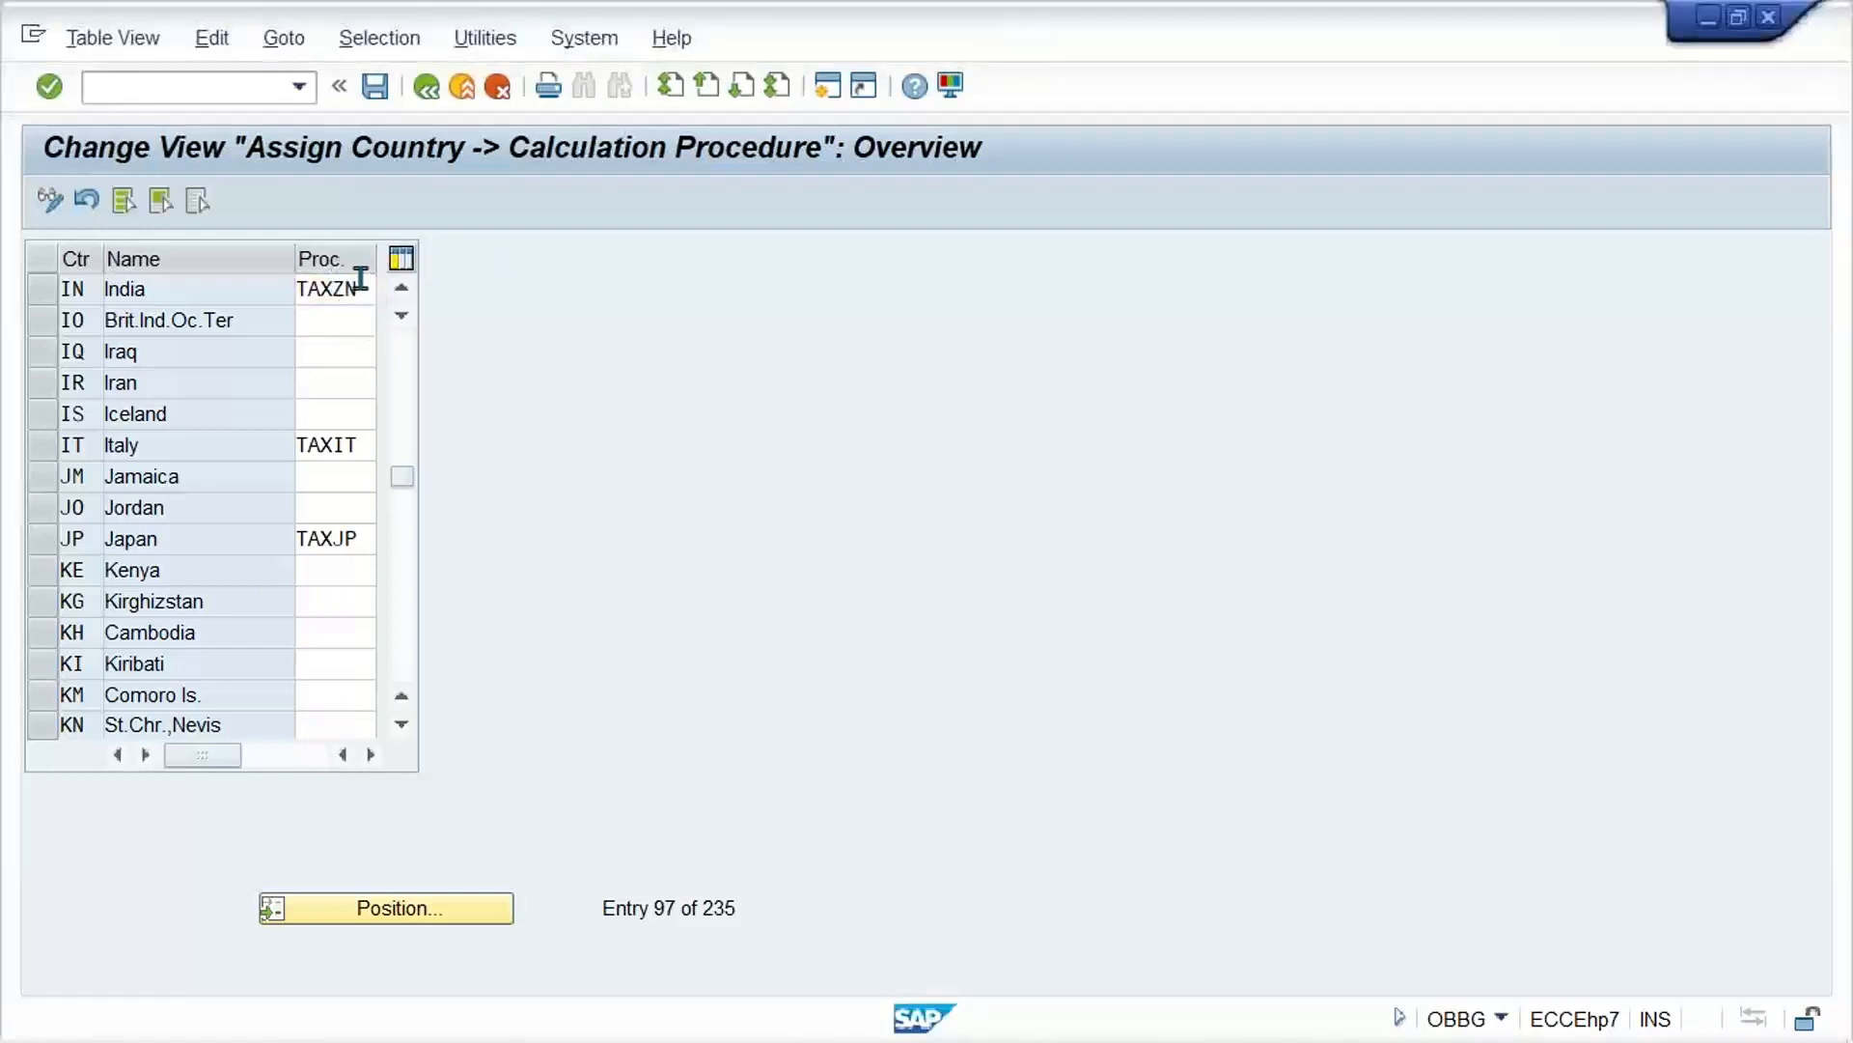
left_click_drag(362, 283, 259, 284)
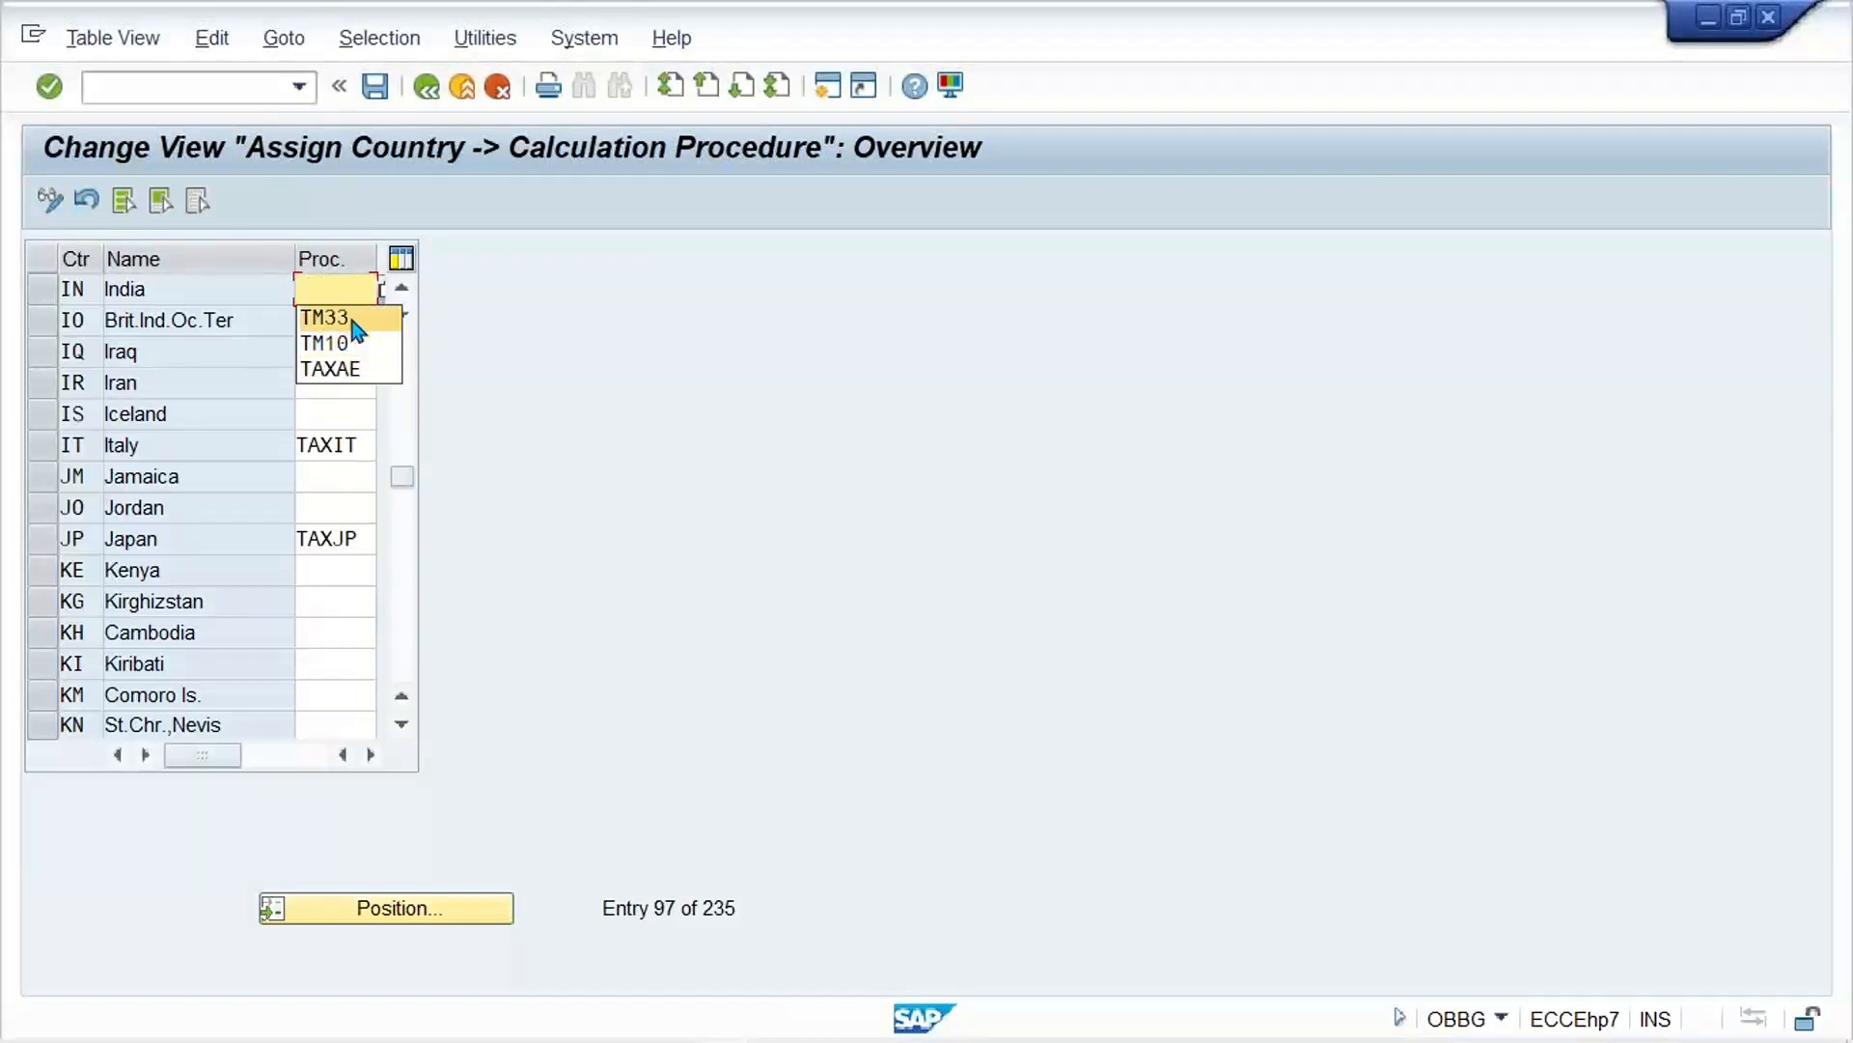
left_click(356, 324)
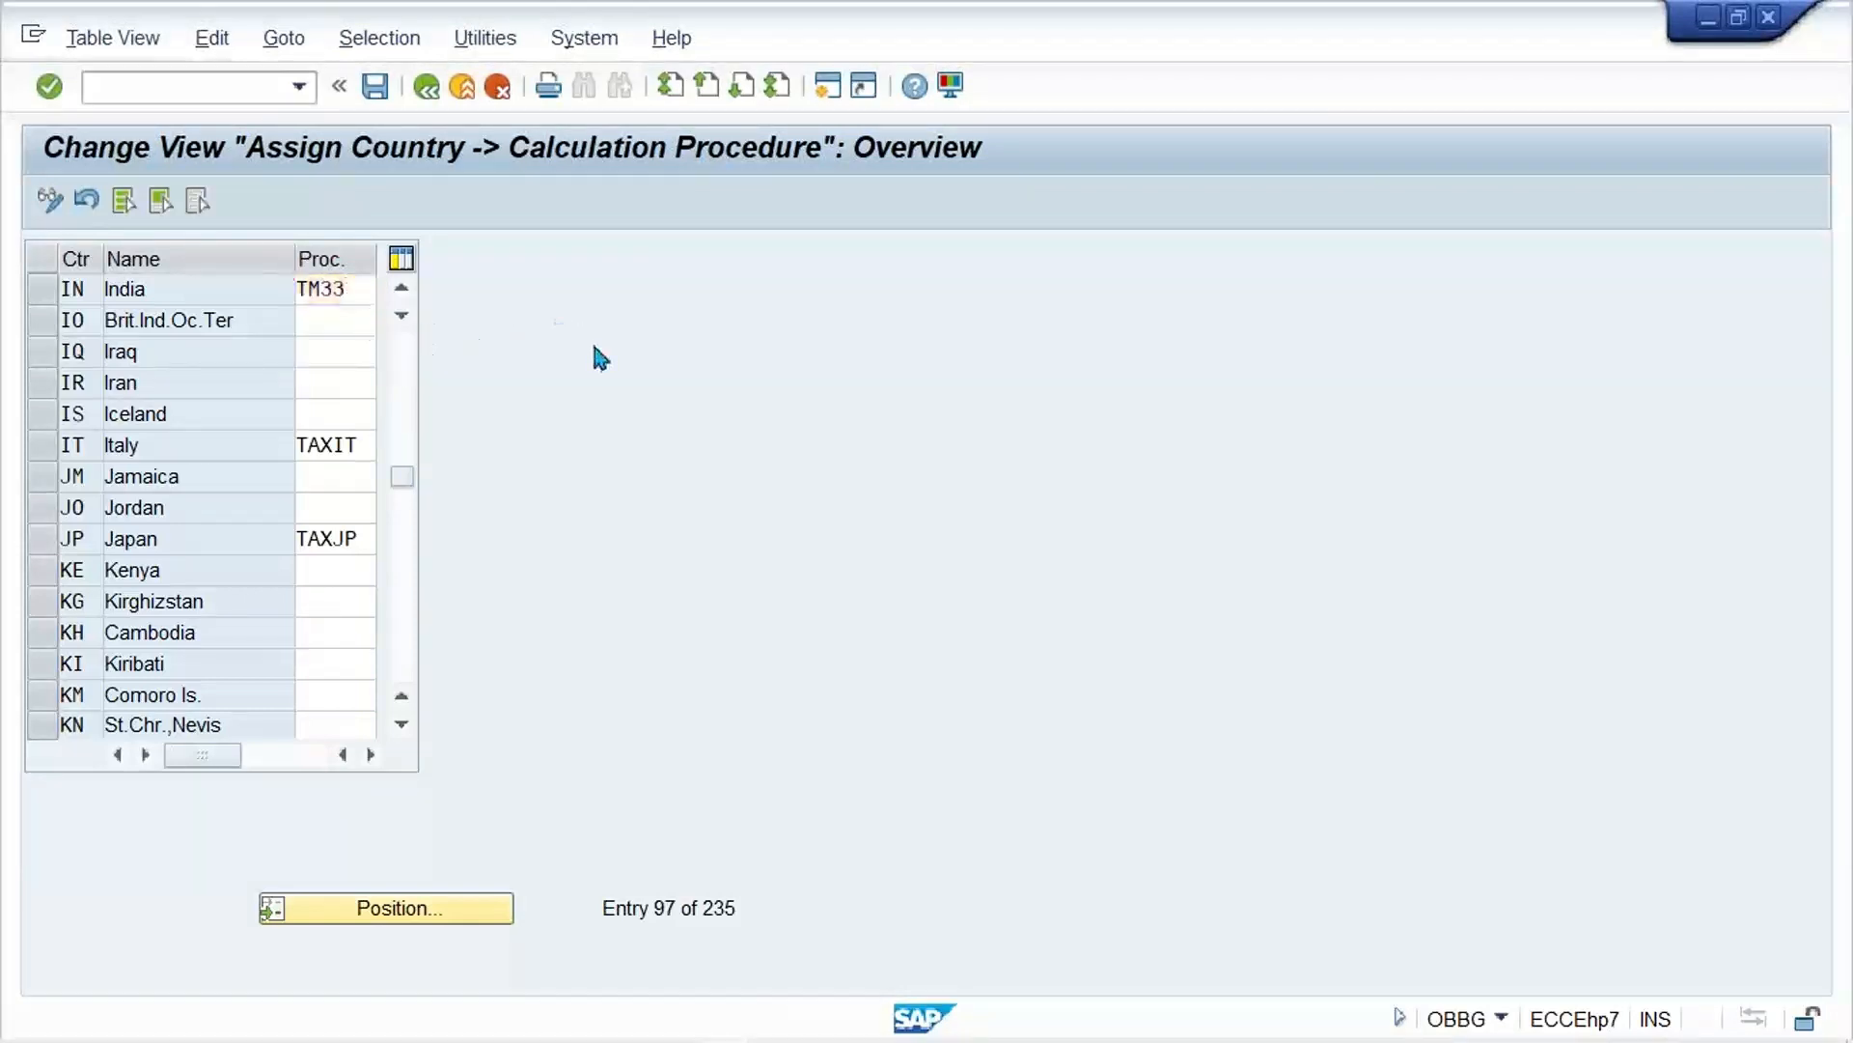
key("ctrl+s")
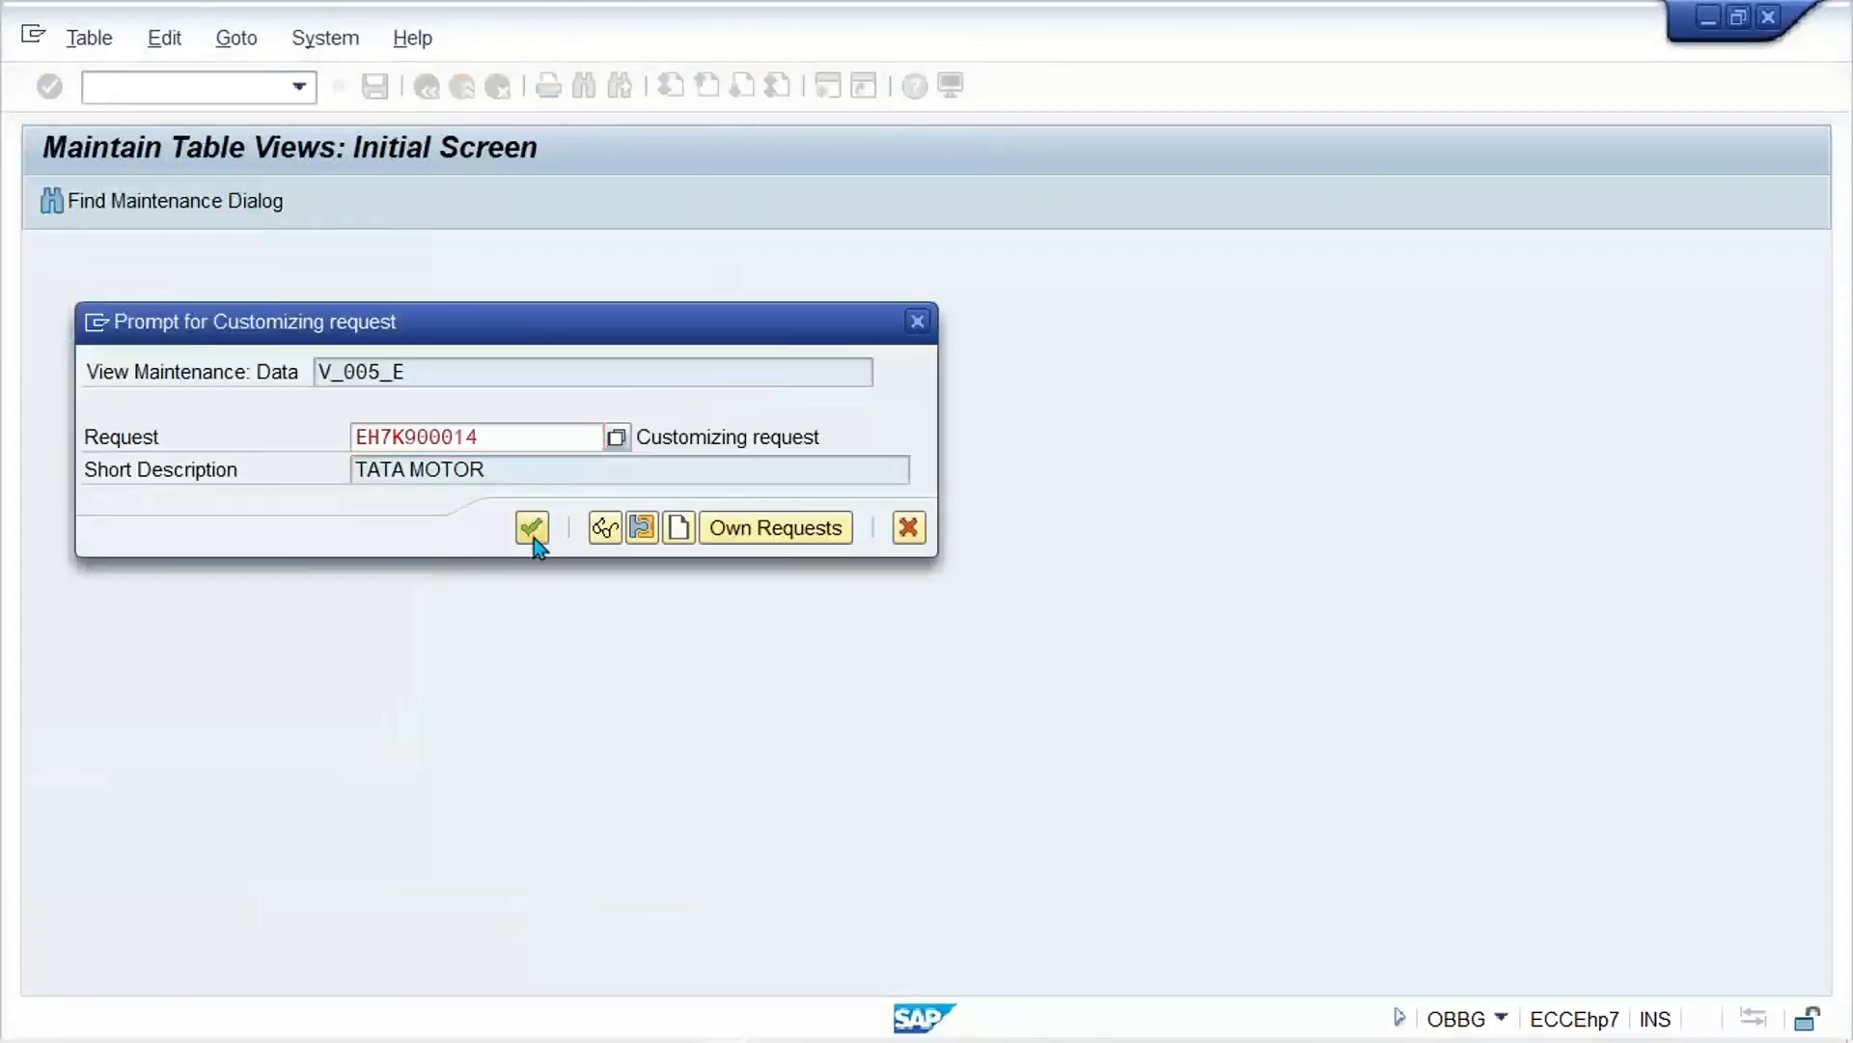
left_click(532, 528)
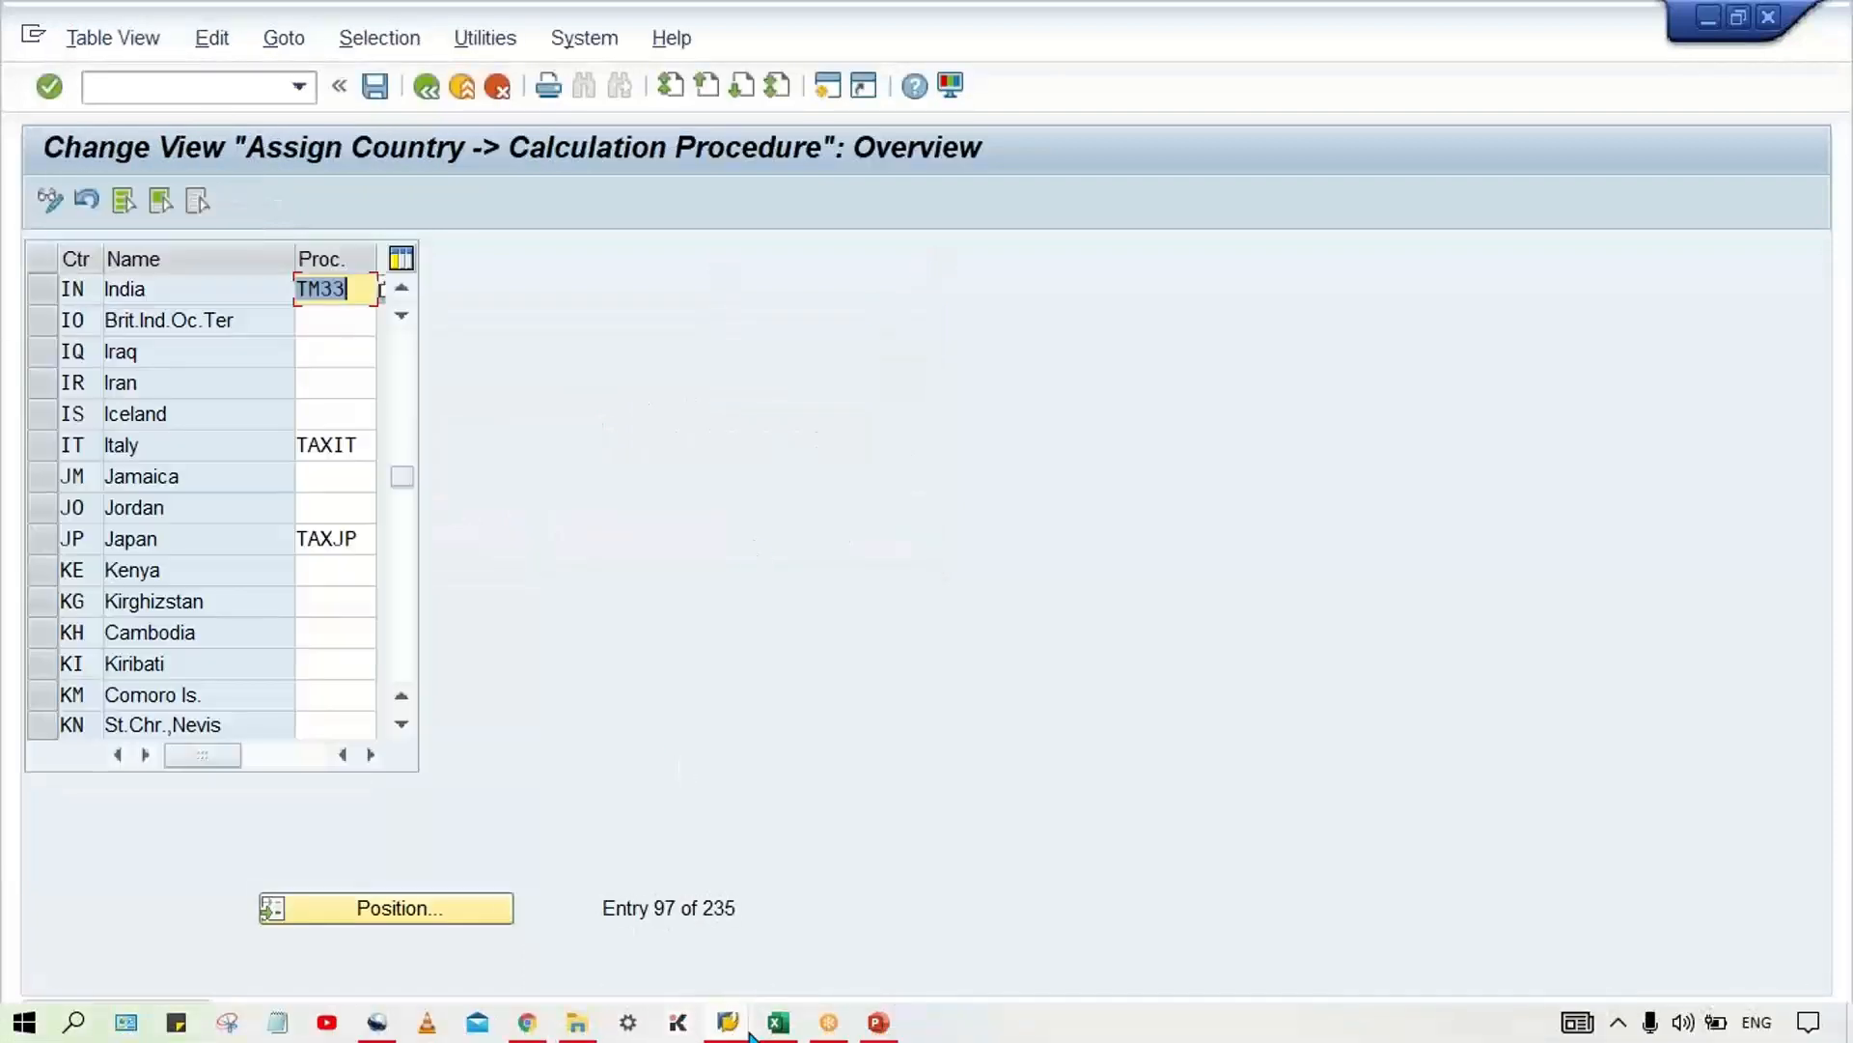
Step: Return to the customer invoice session and restart the entry with transaction /NFB70
left_click(682, 1022)
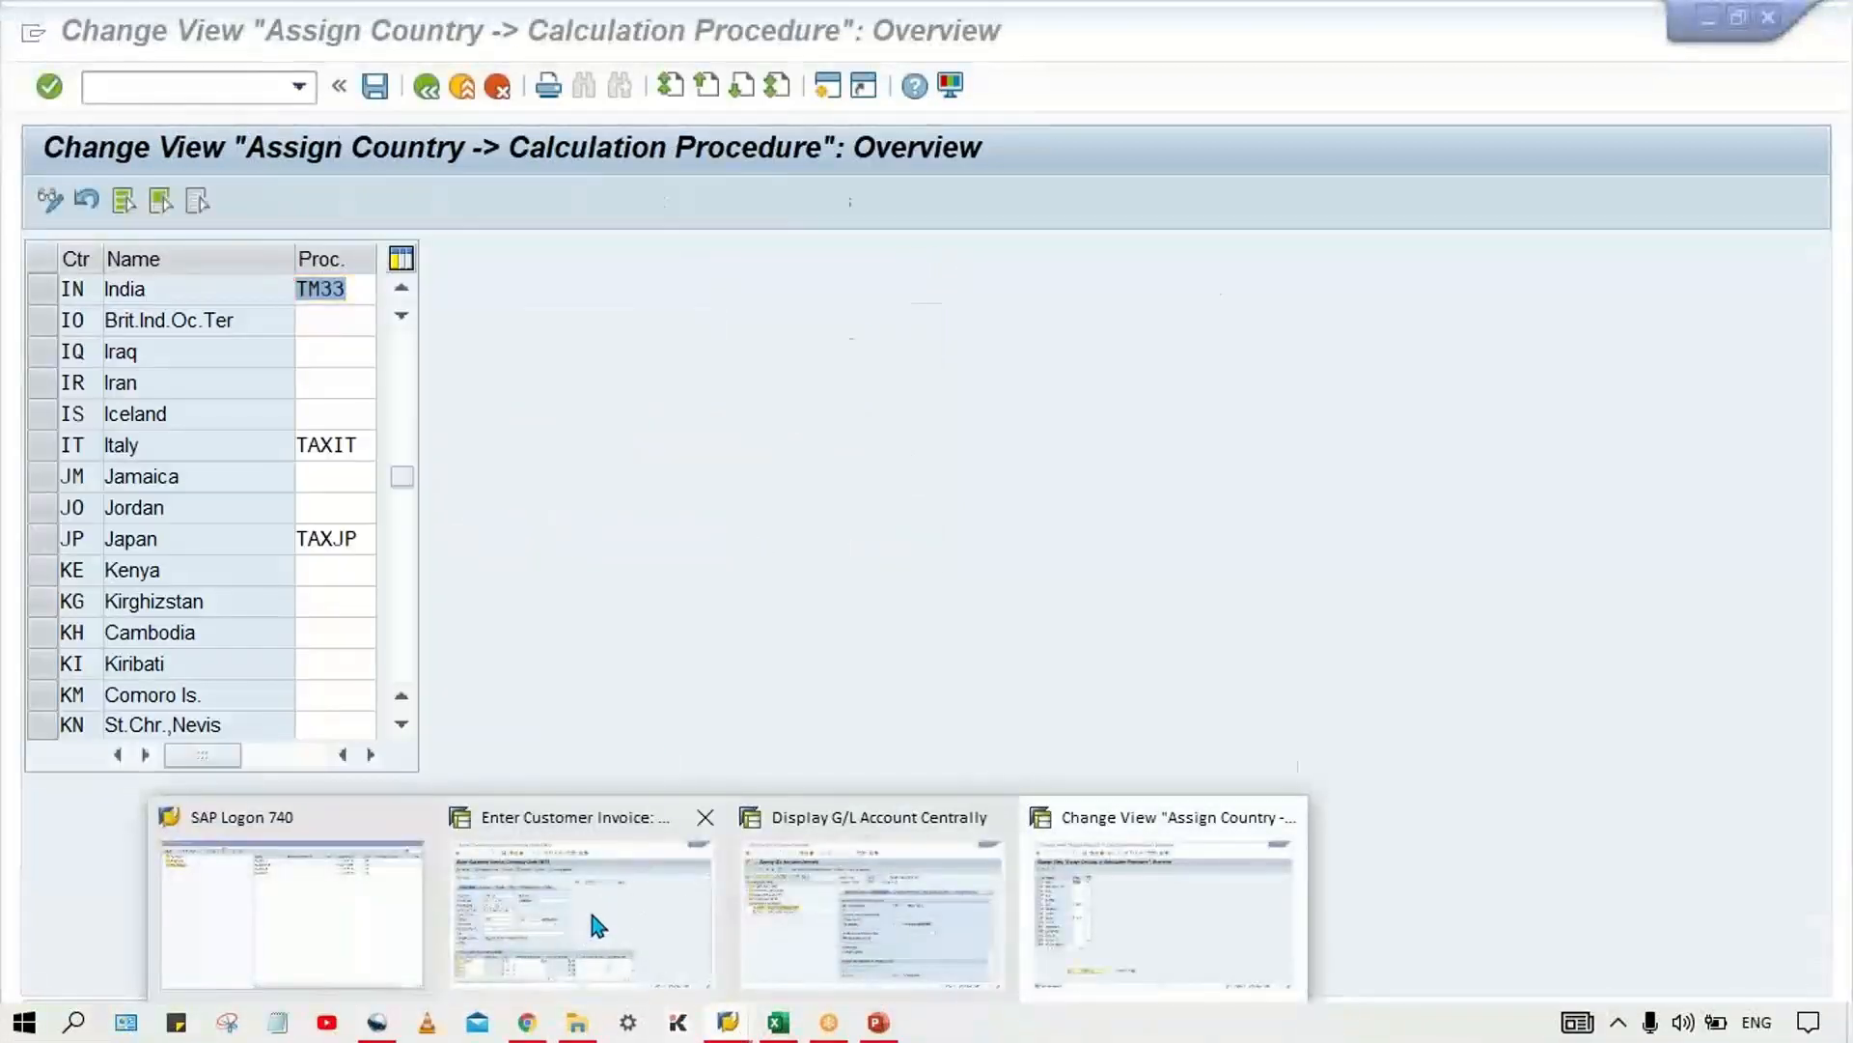
mouse_move(594, 931)
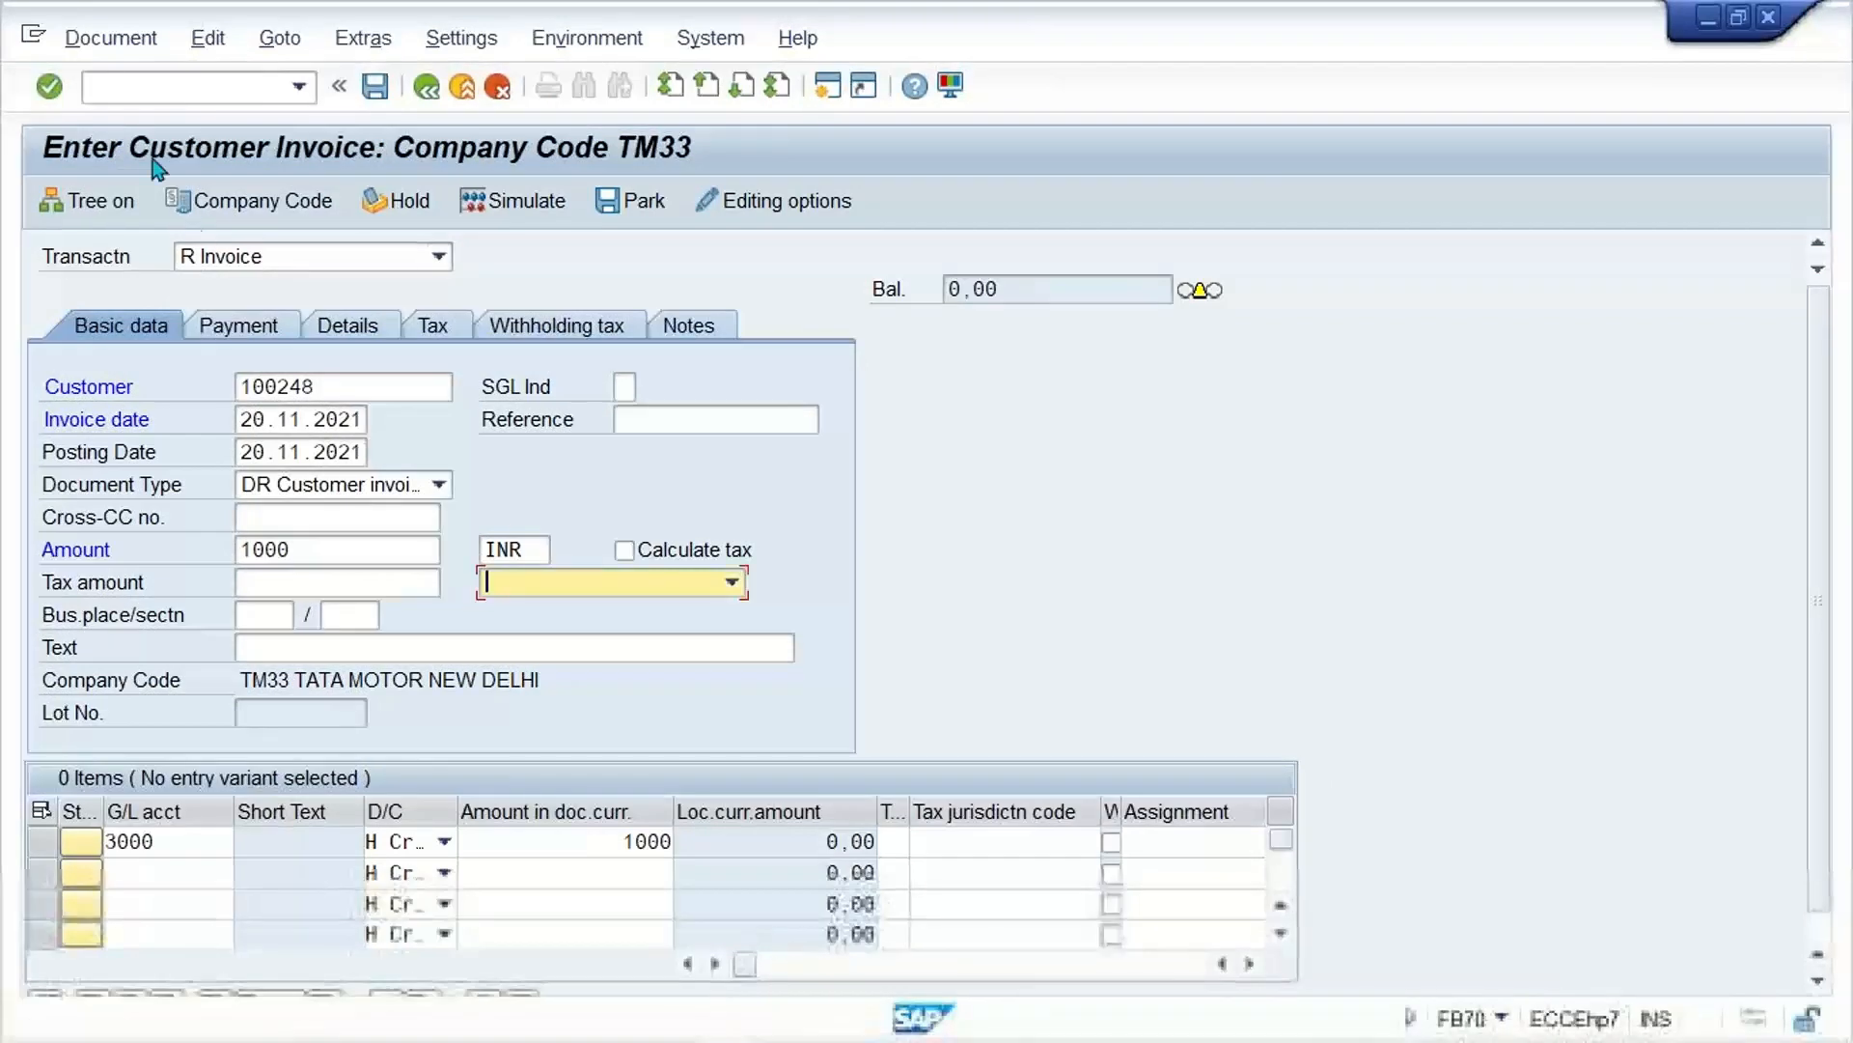
left_click(303, 88)
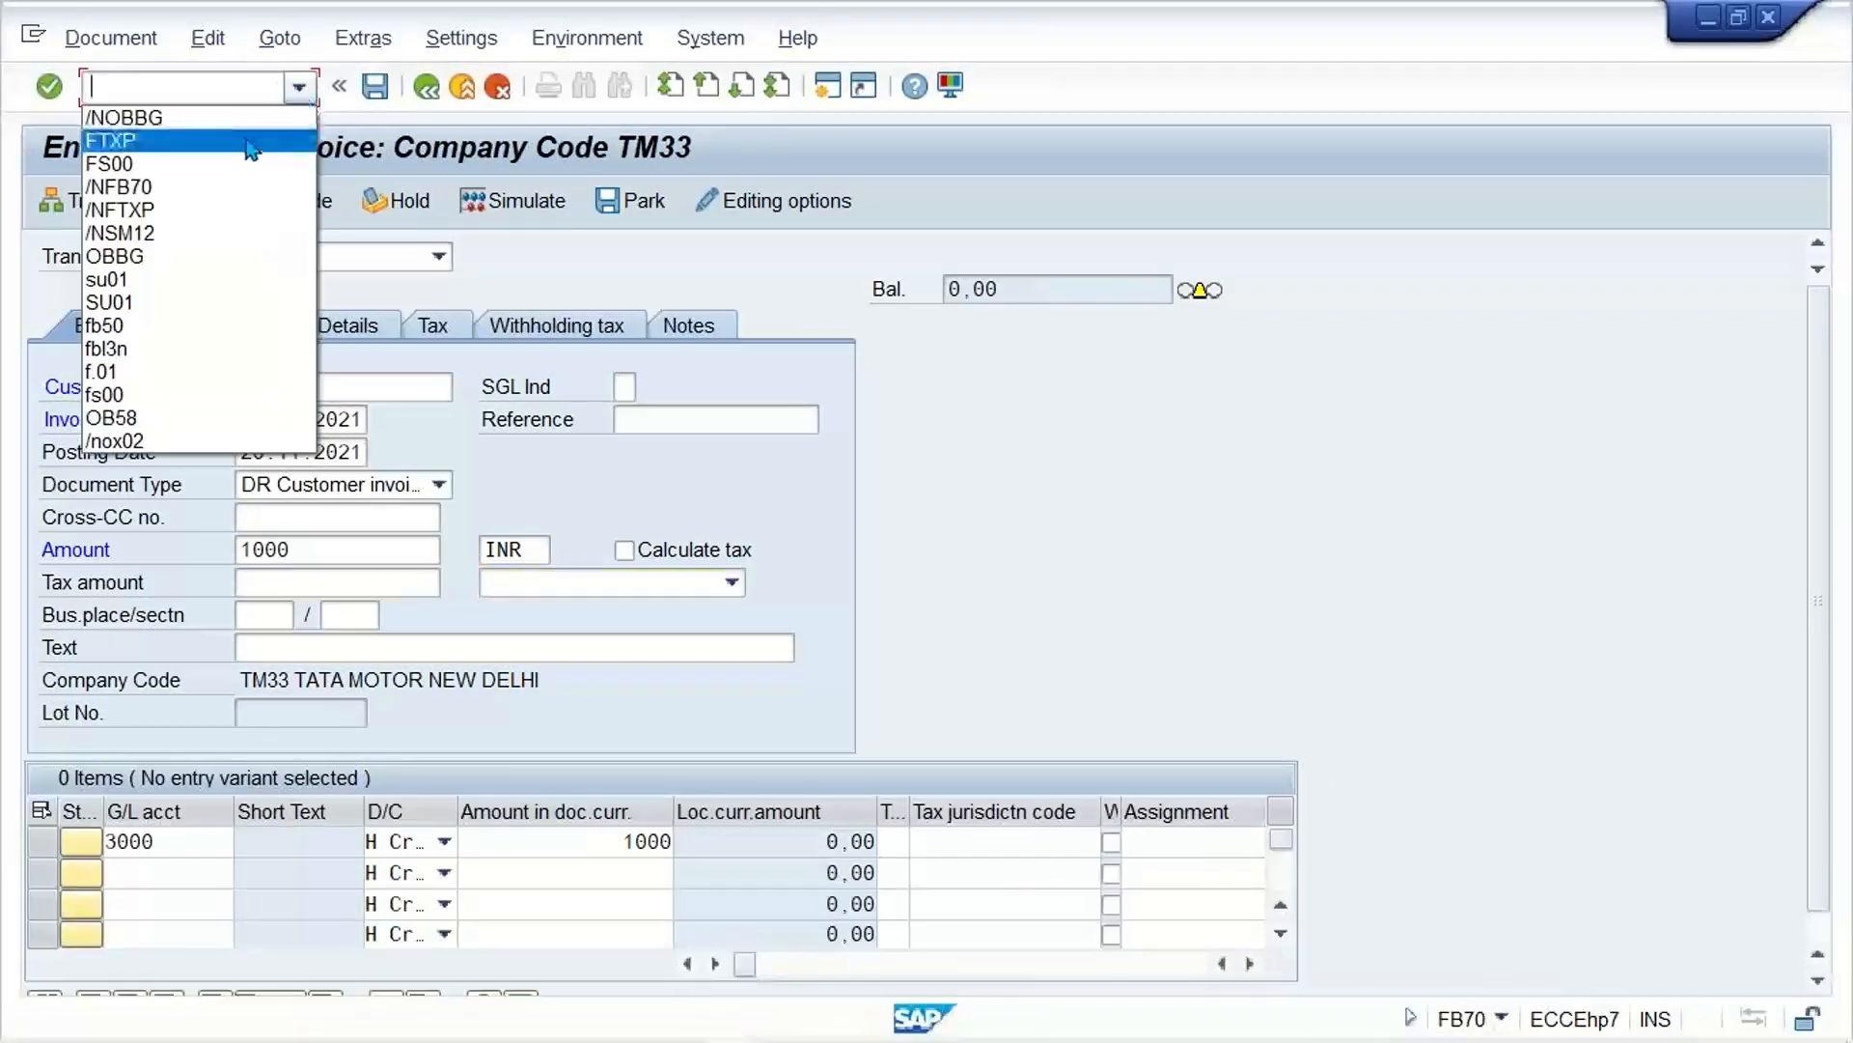
left_click(228, 187)
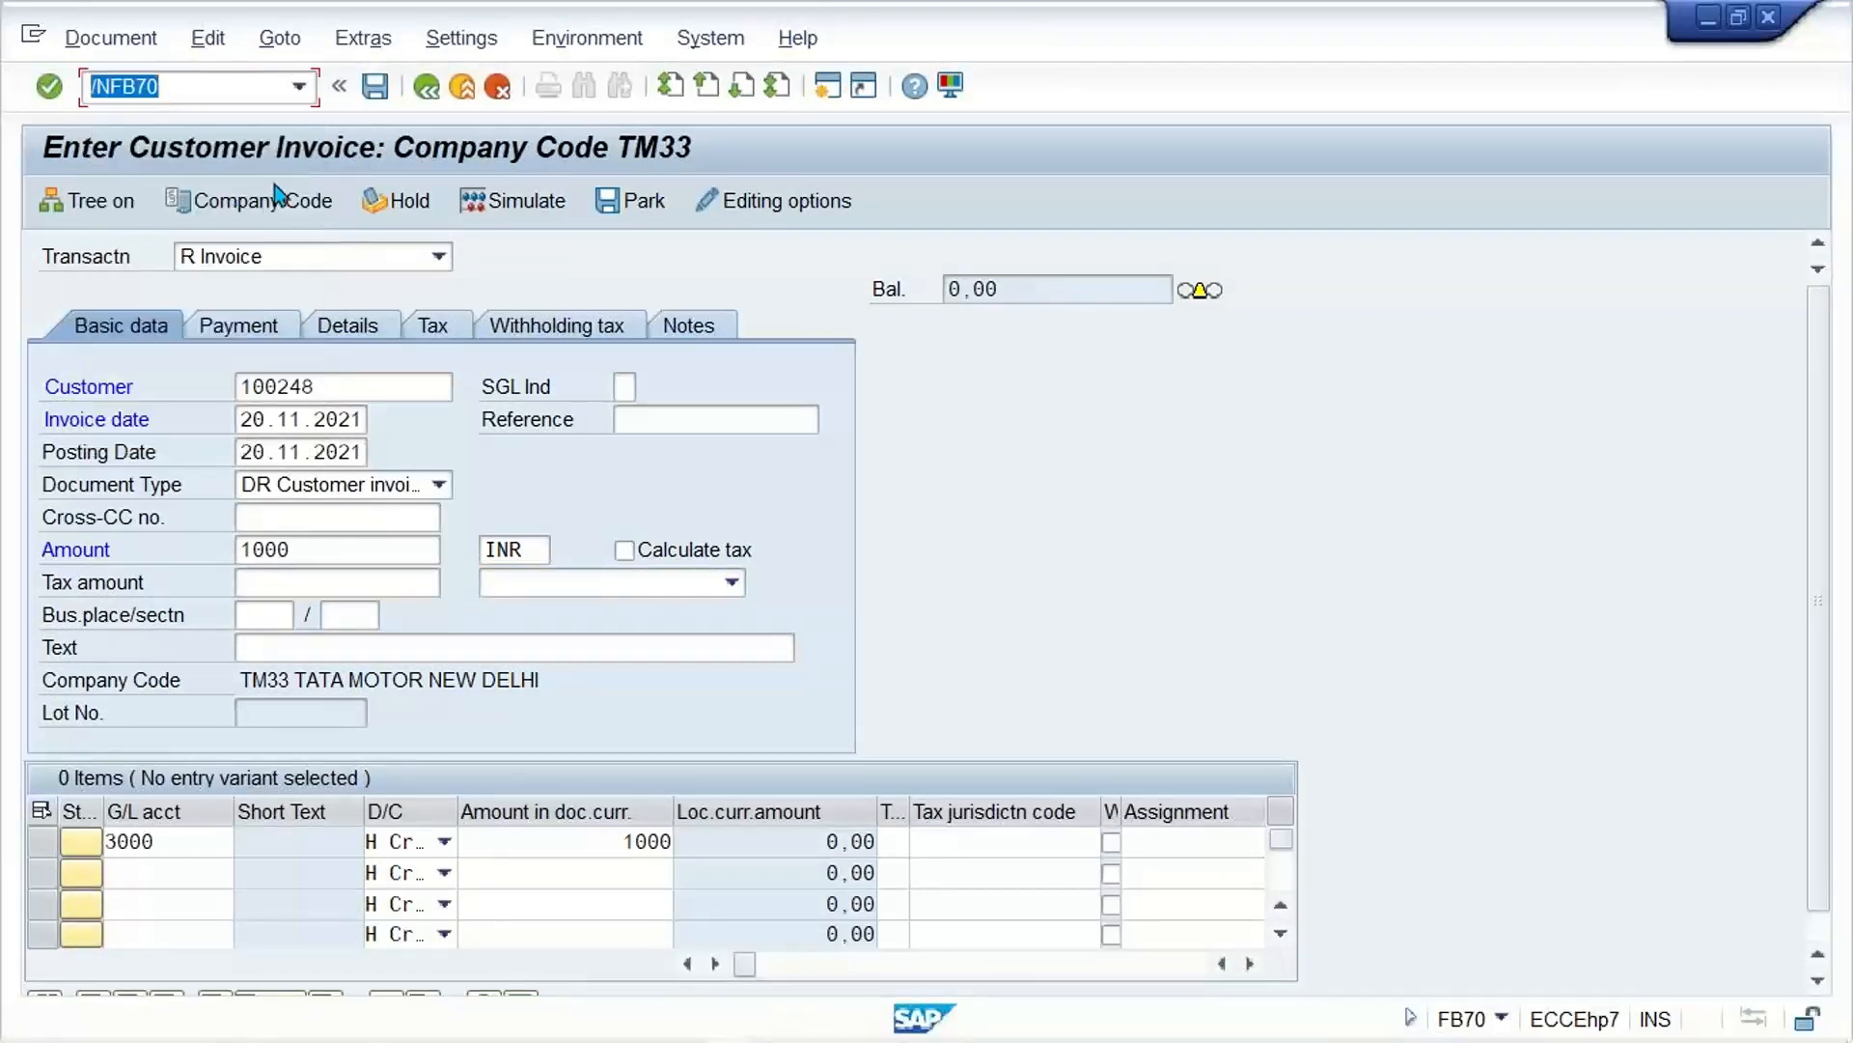
key("Return")
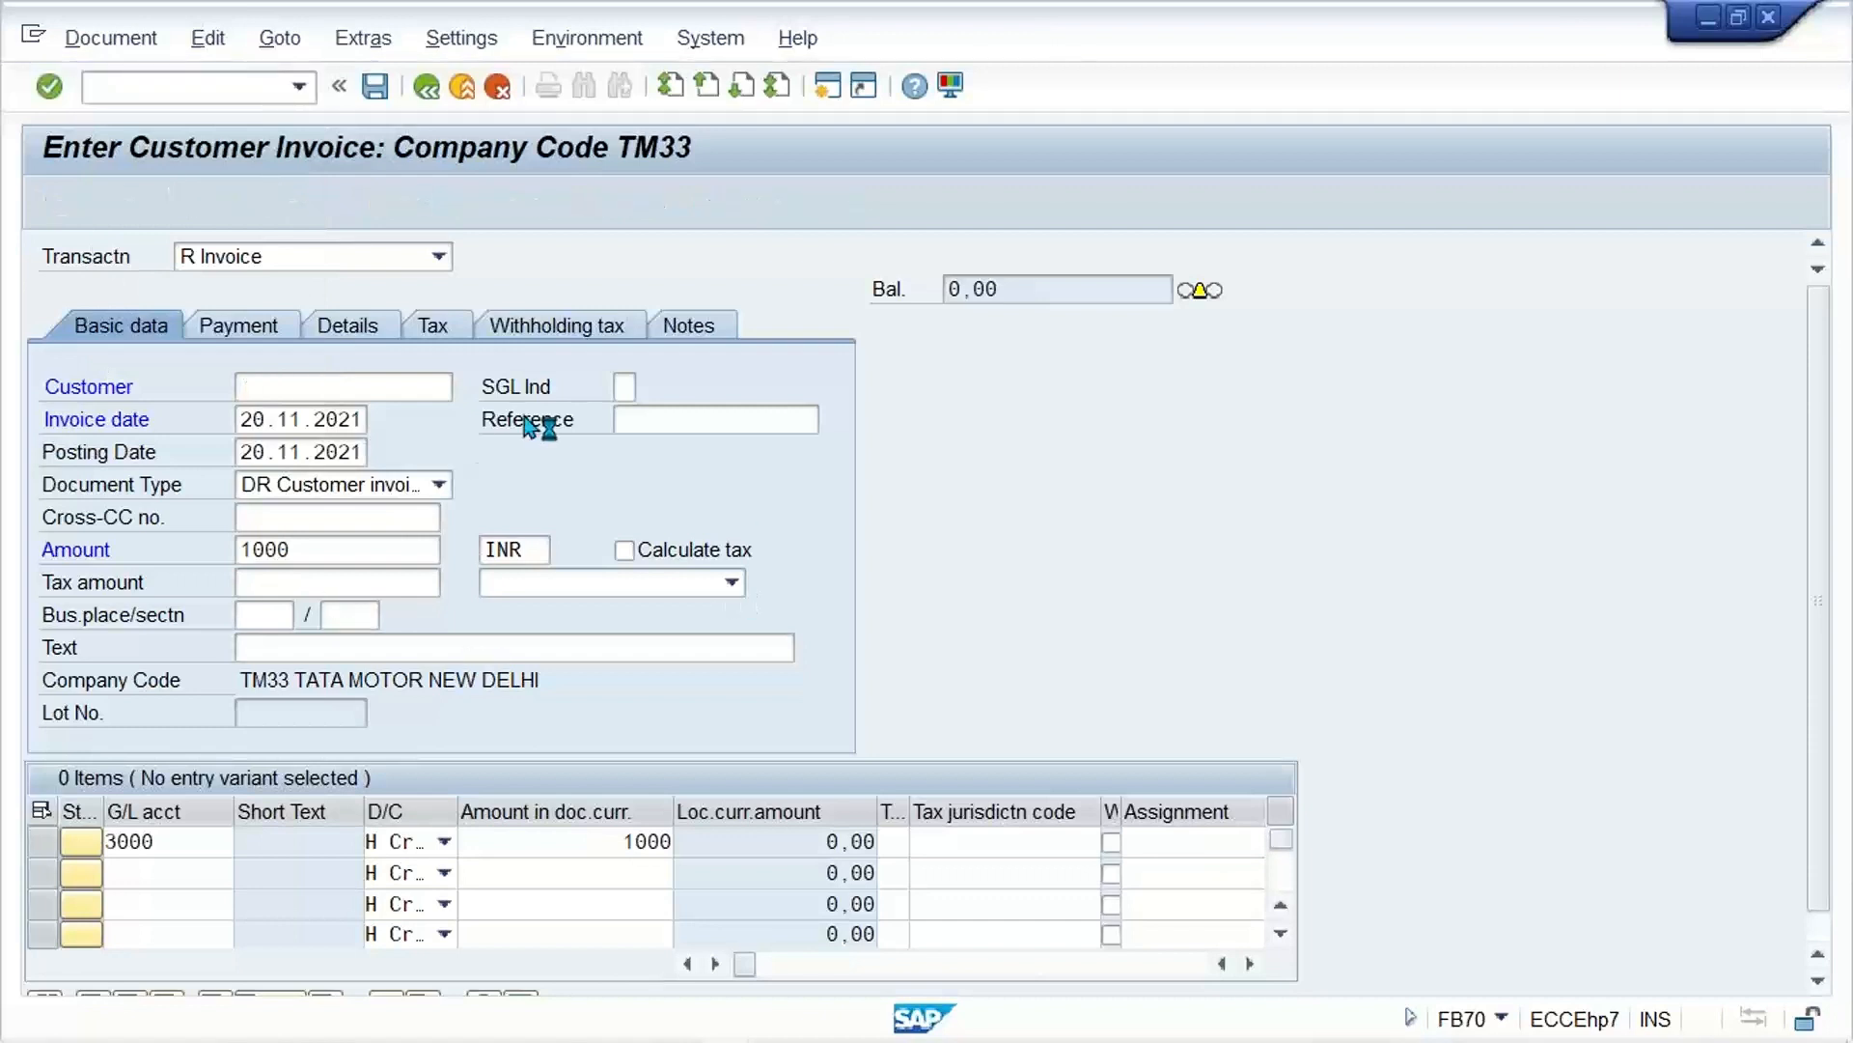
Step: Enter the previously used customer, invoice date 20.11.2021 and tax code A1 (12% GST INPUT (CGST + SGST))
left_click(342, 386)
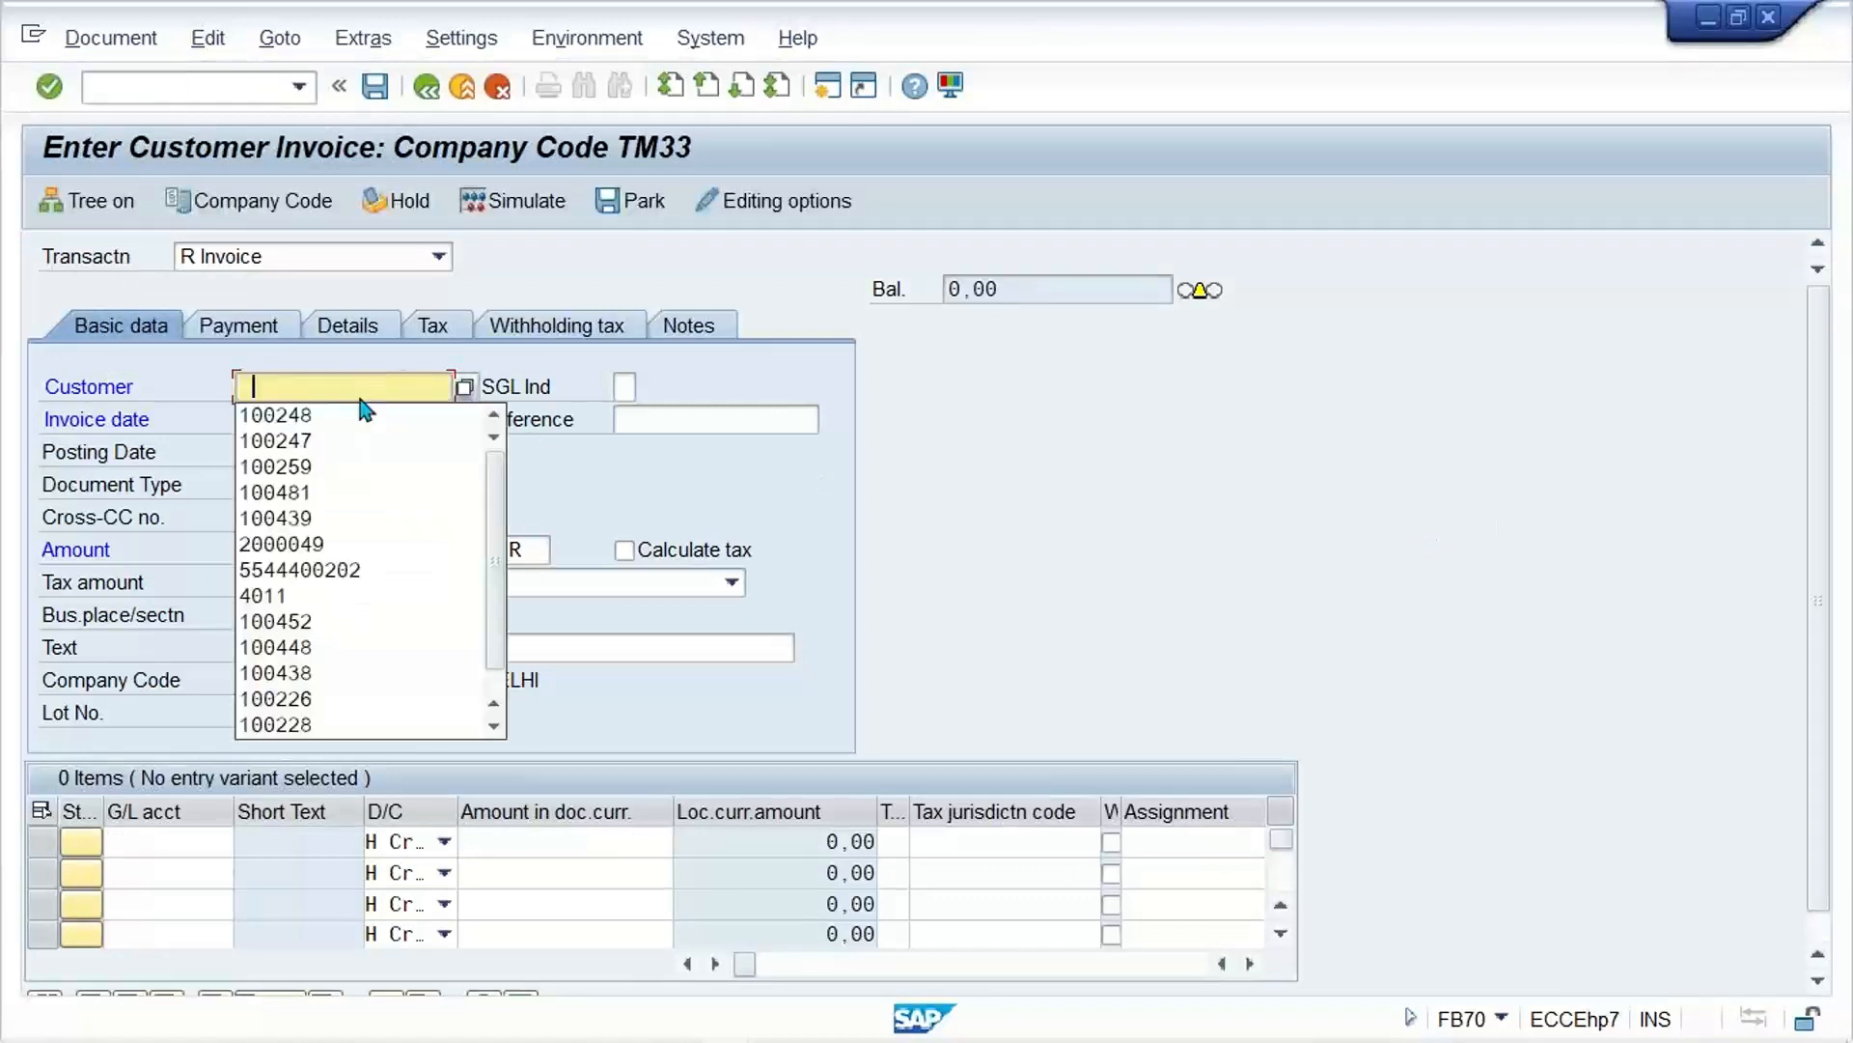
left_click(341, 415)
left_click(342, 417)
left_click(339, 444)
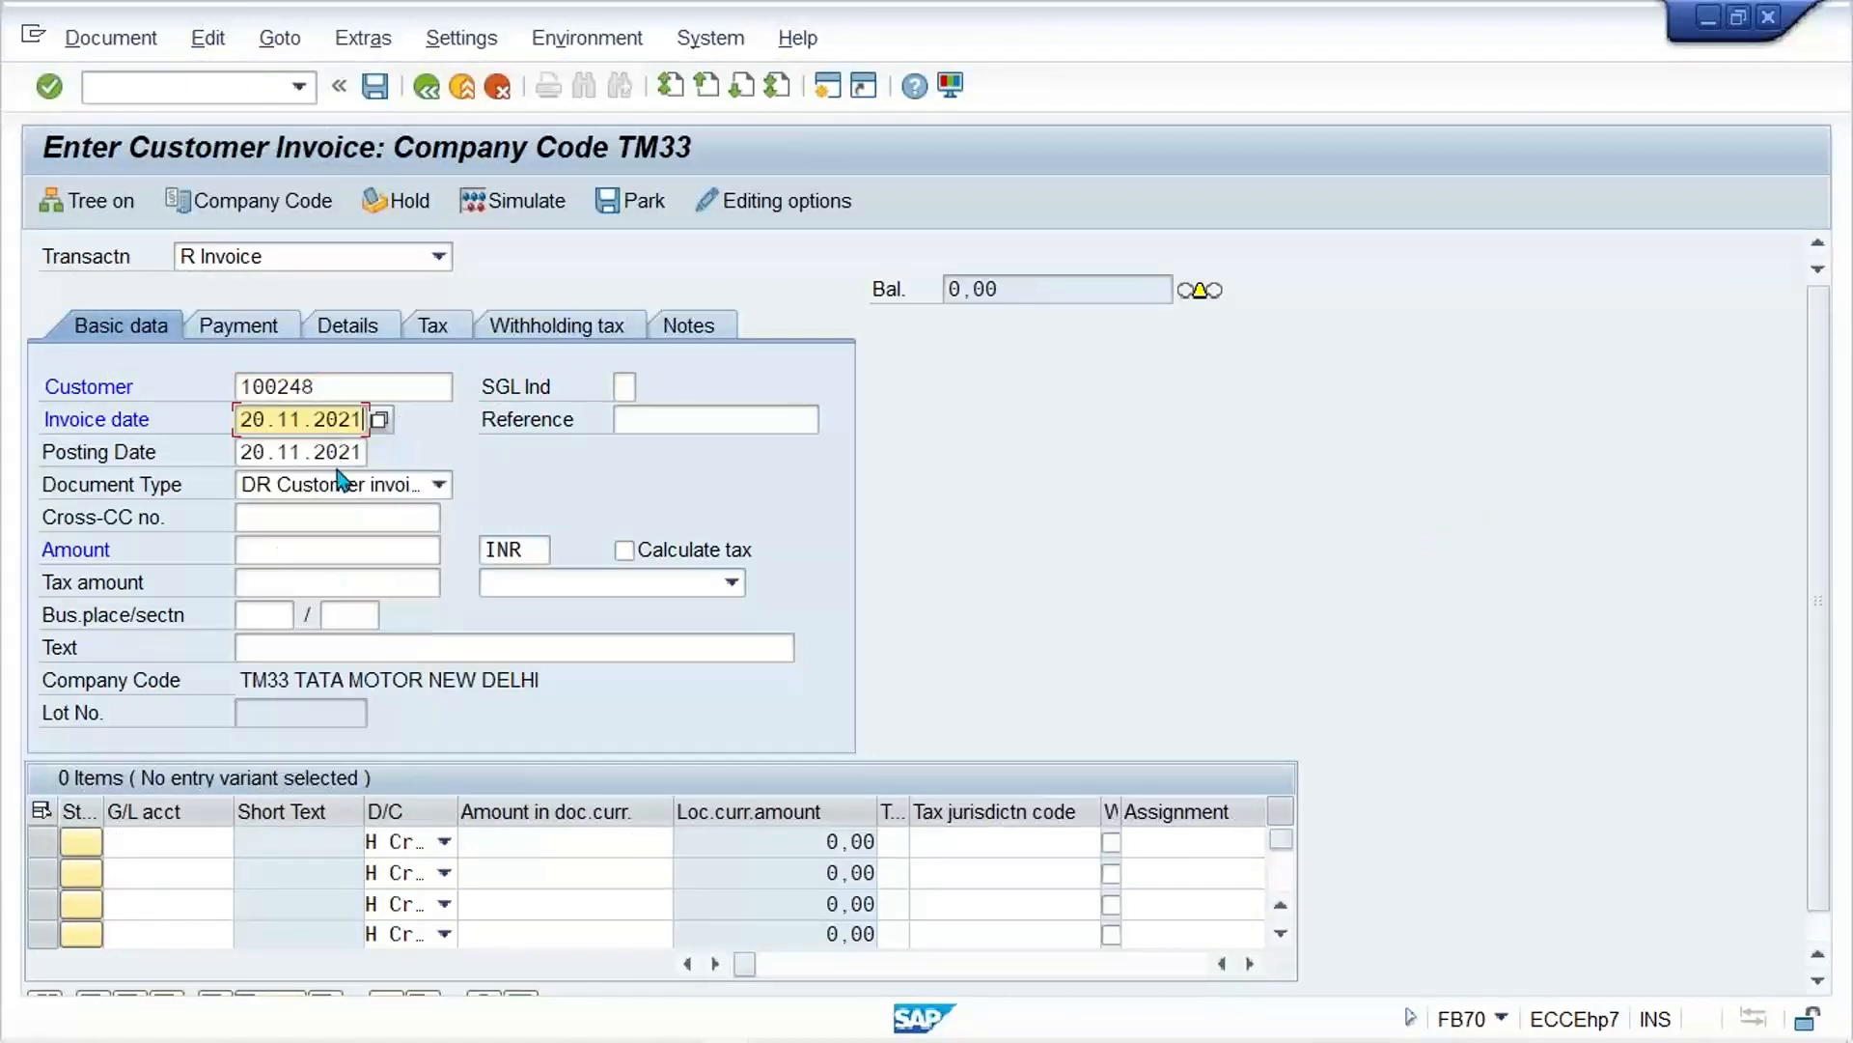
left_click(691, 590)
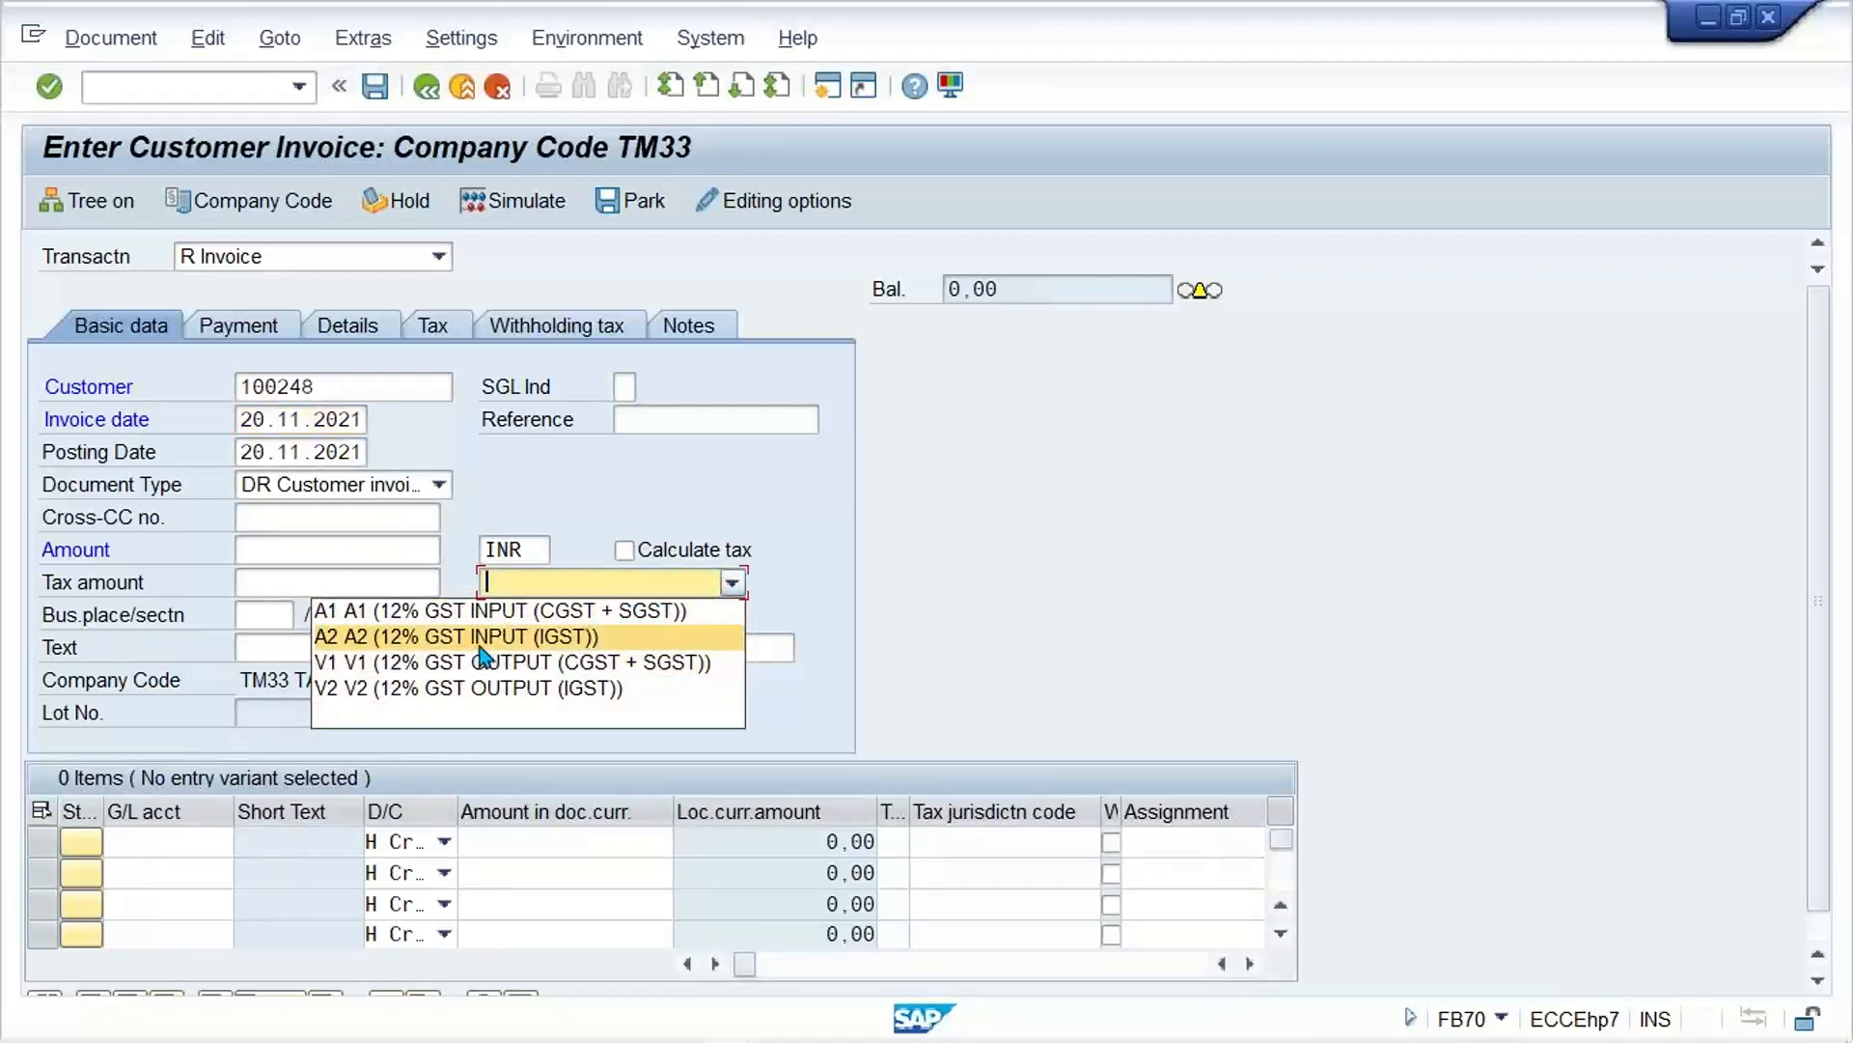
left_click(454, 611)
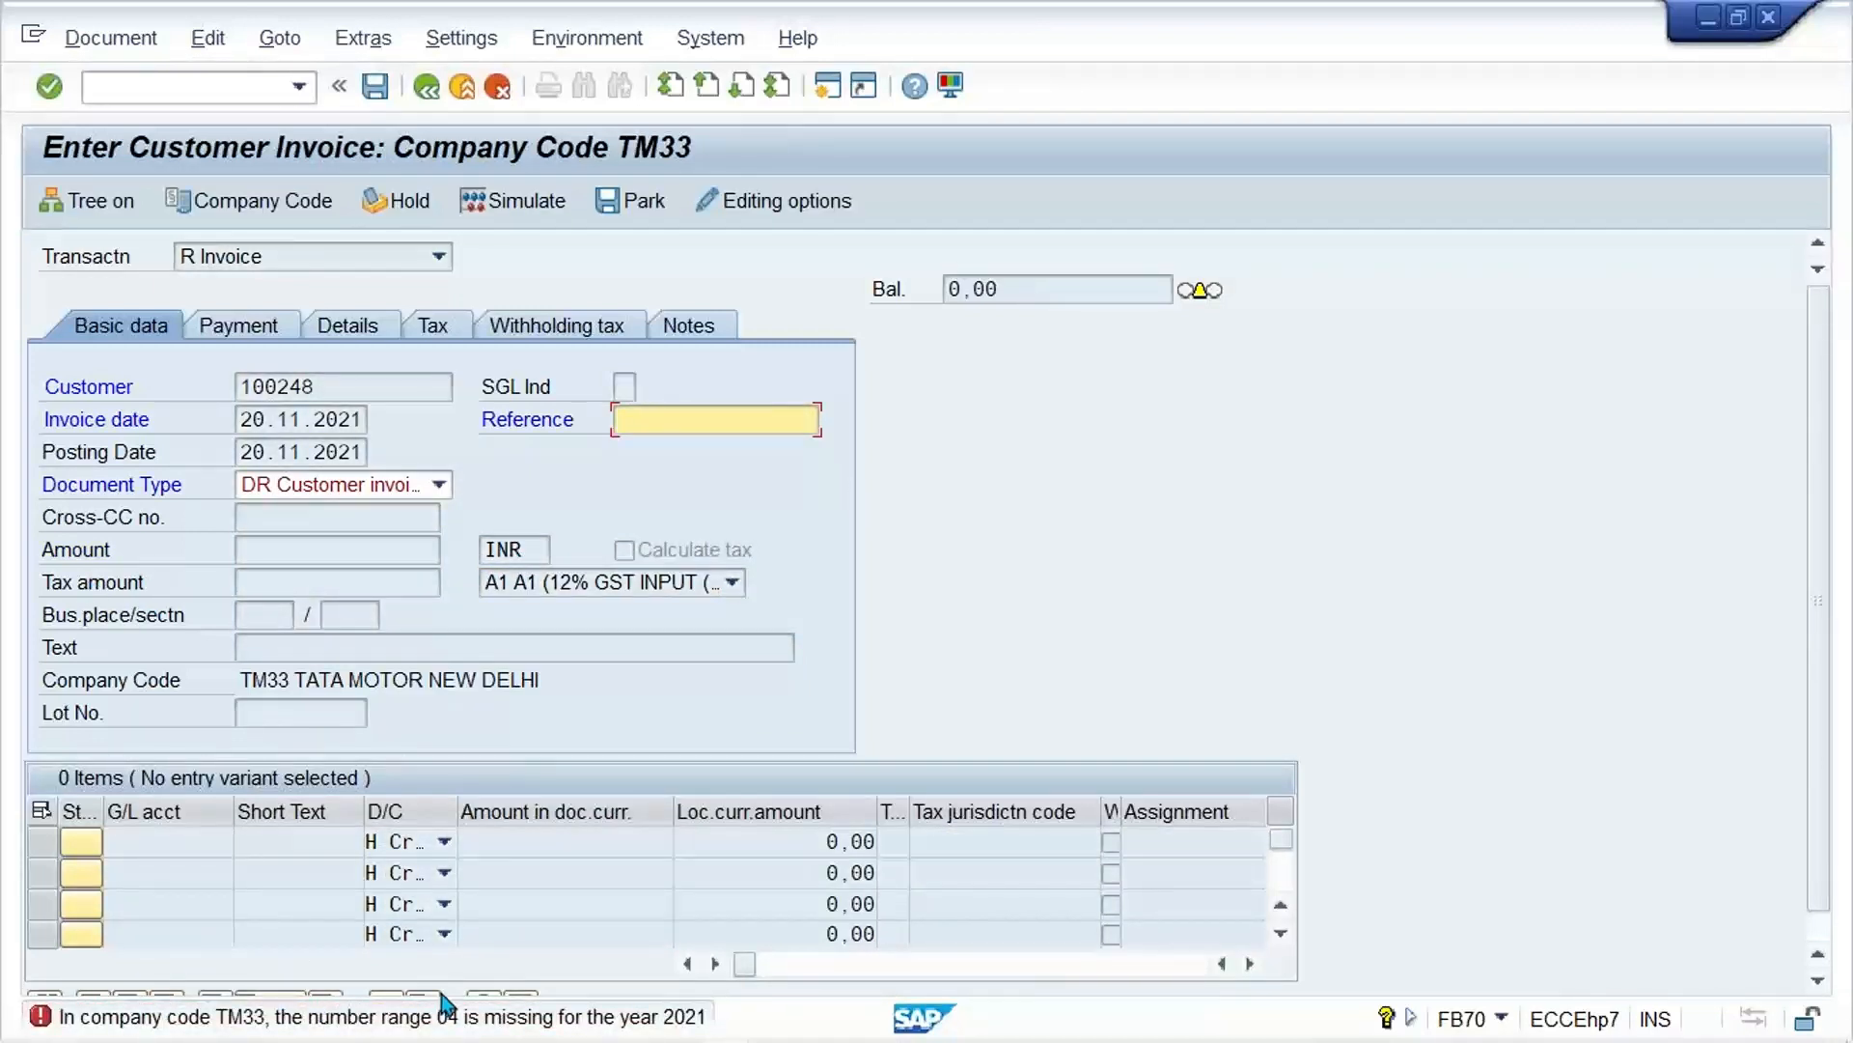
Step: Open a new session and try to start the country procedure assignment with transaction OBBG
left_click(826, 95)
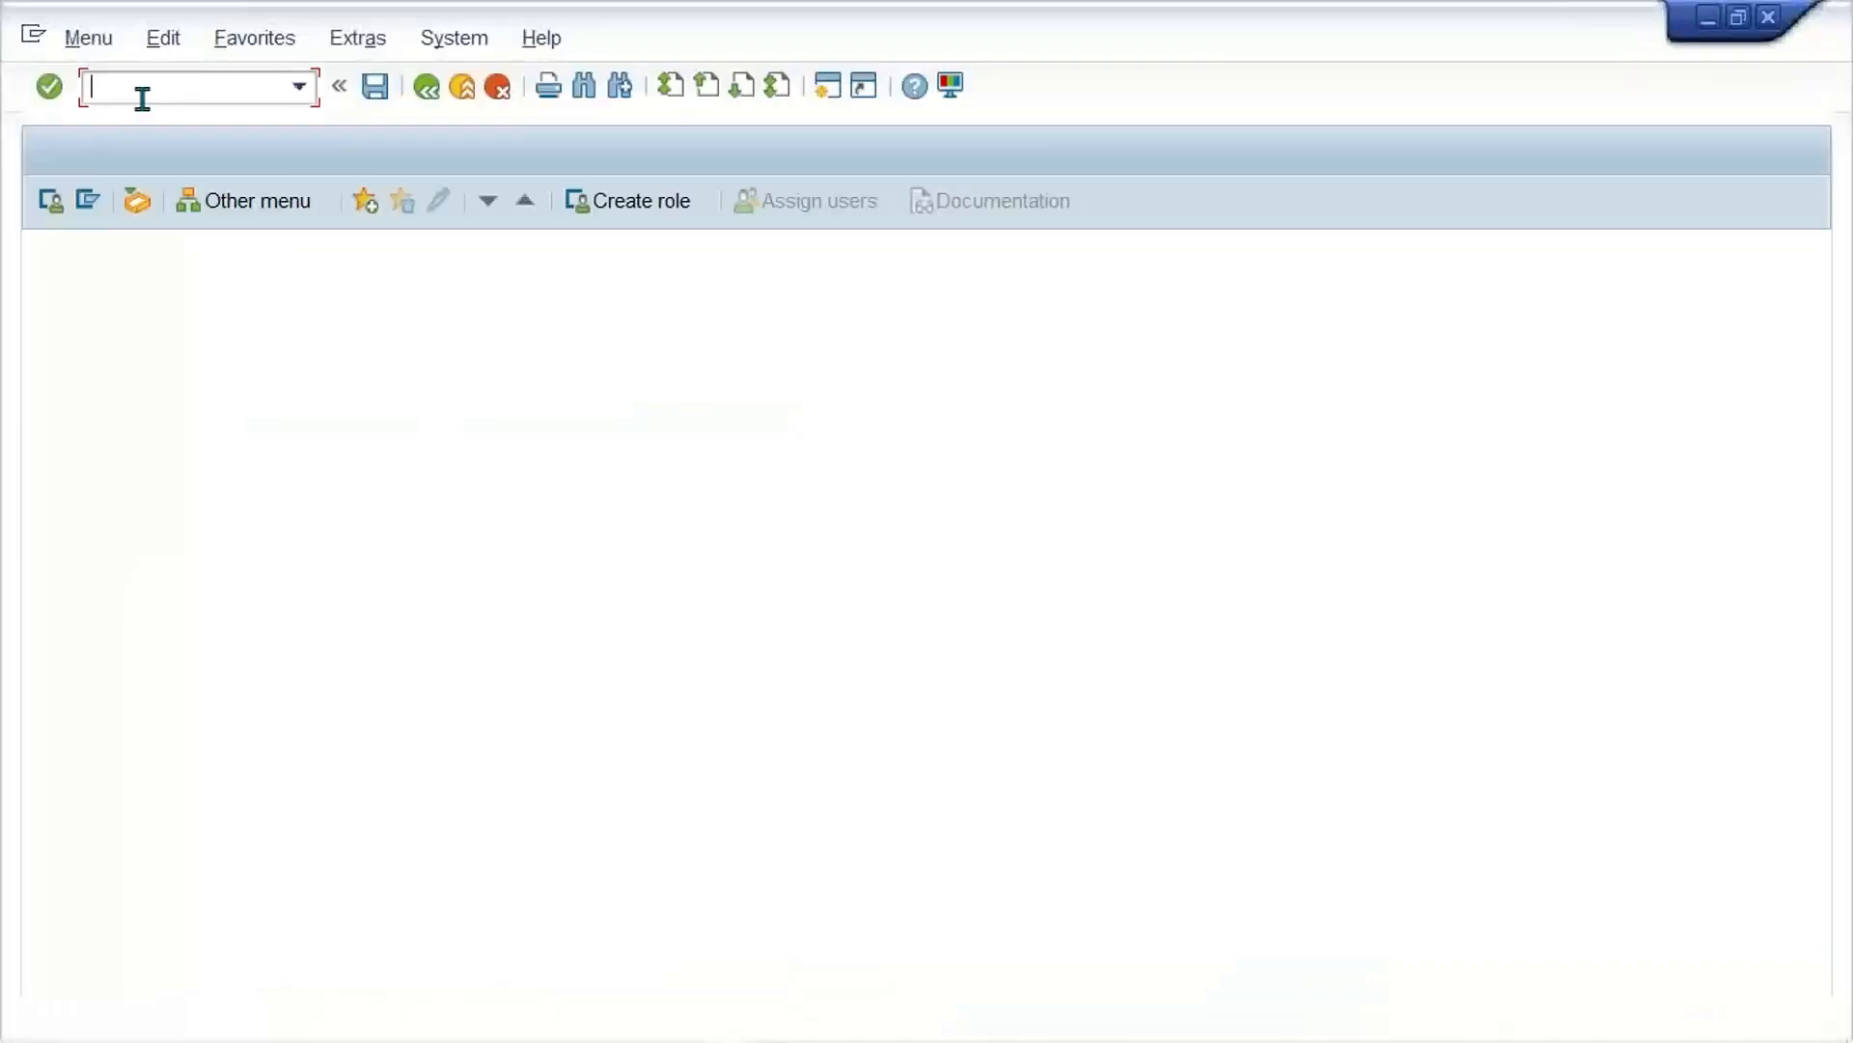
type("OBBG")
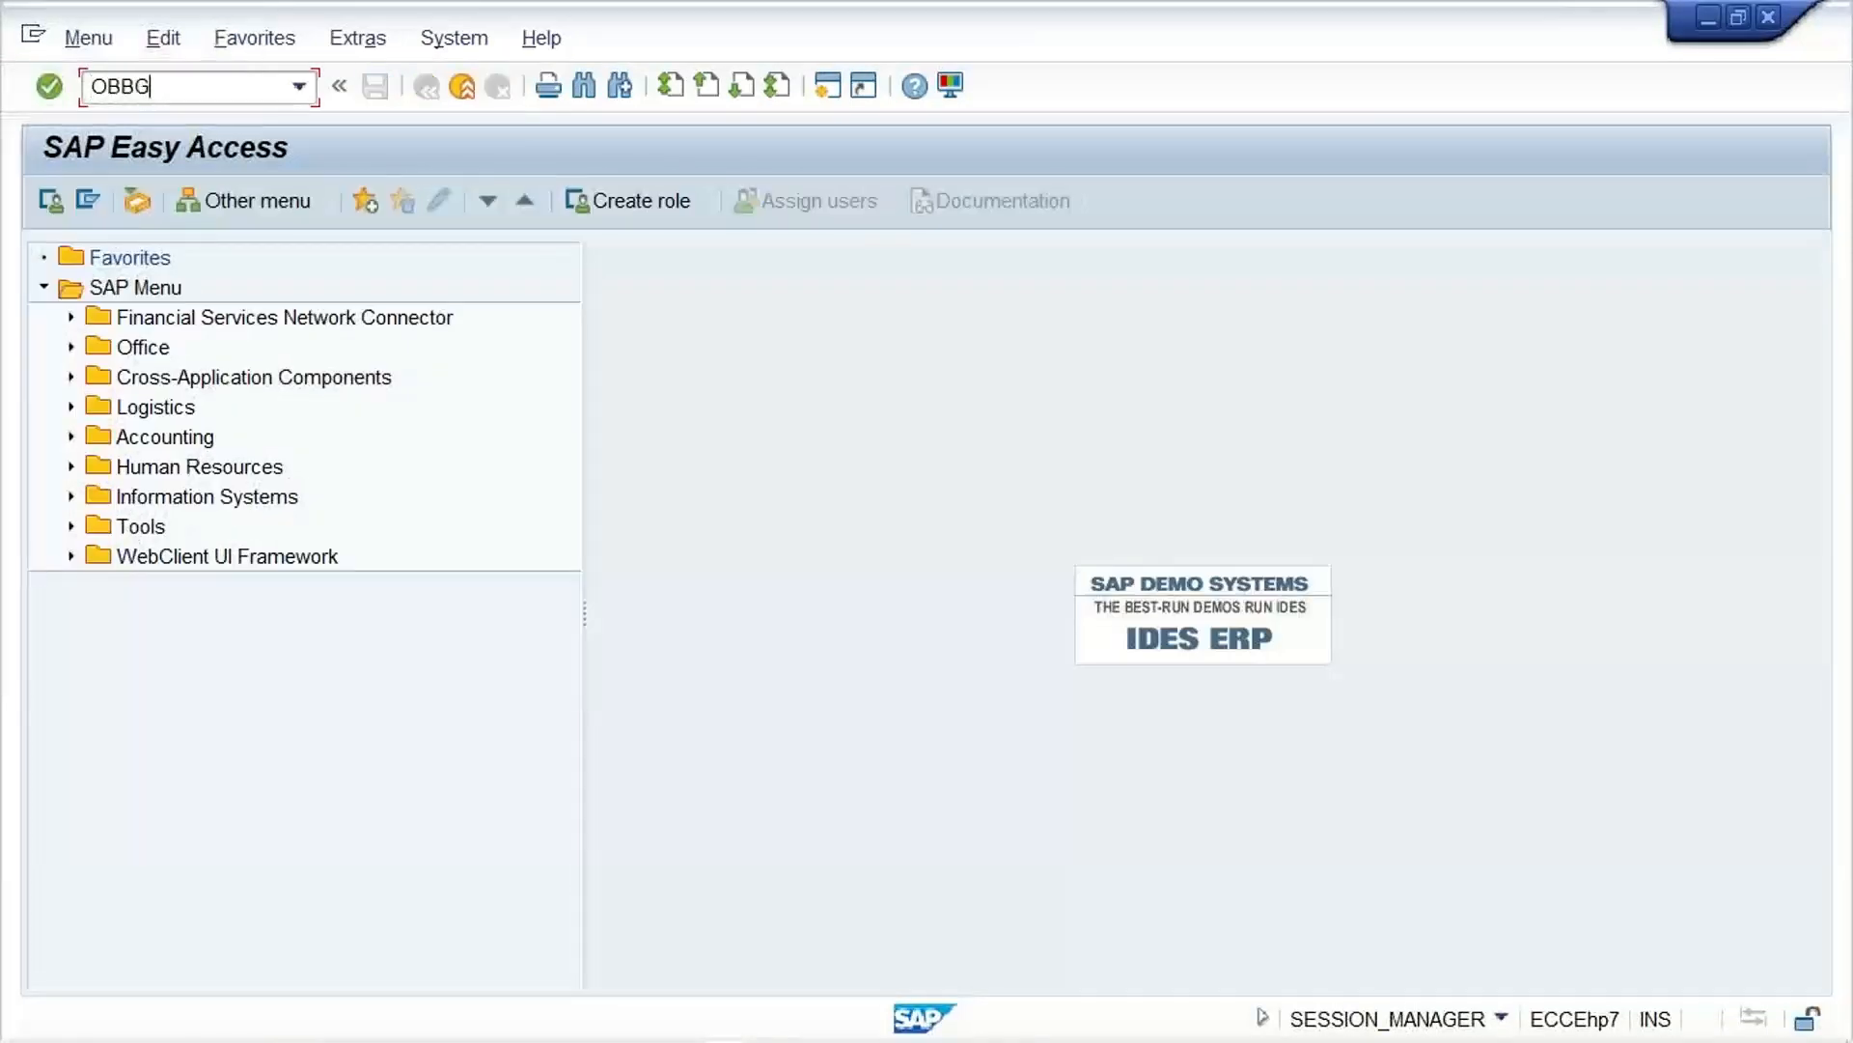
key("Return")
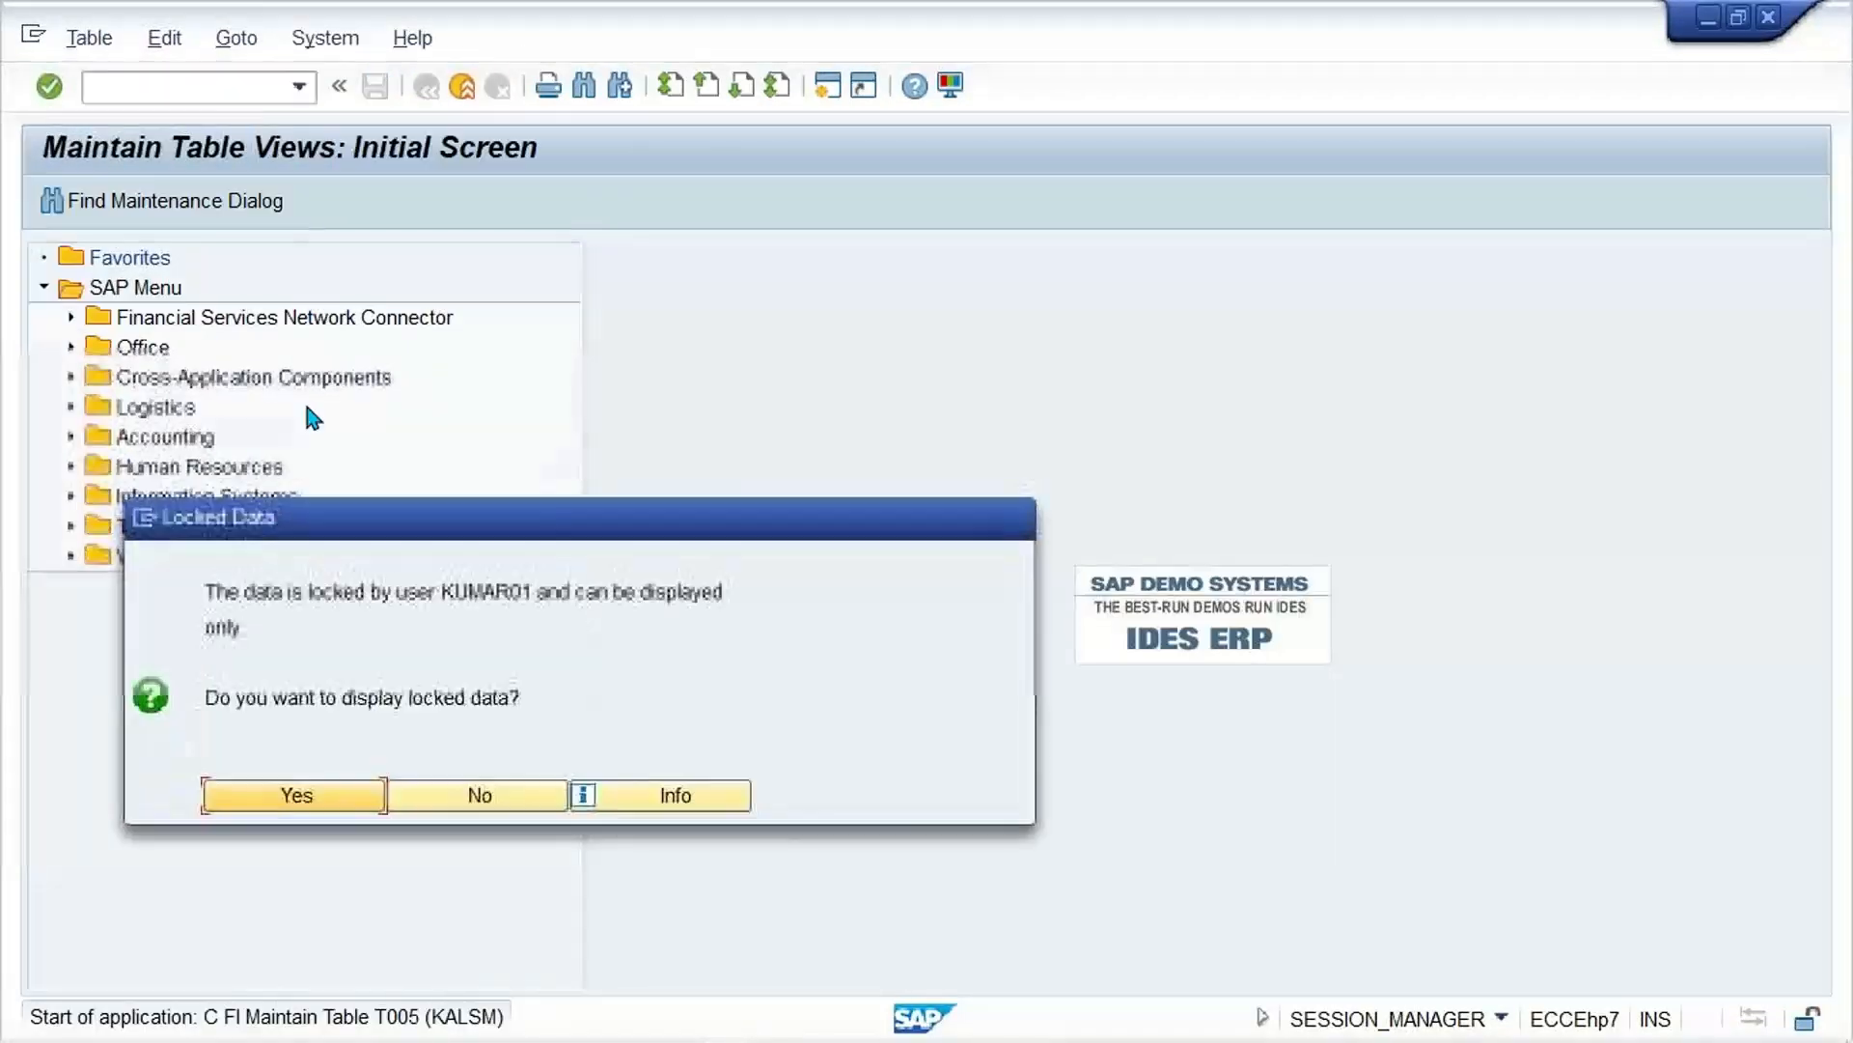
left_click(395, 797)
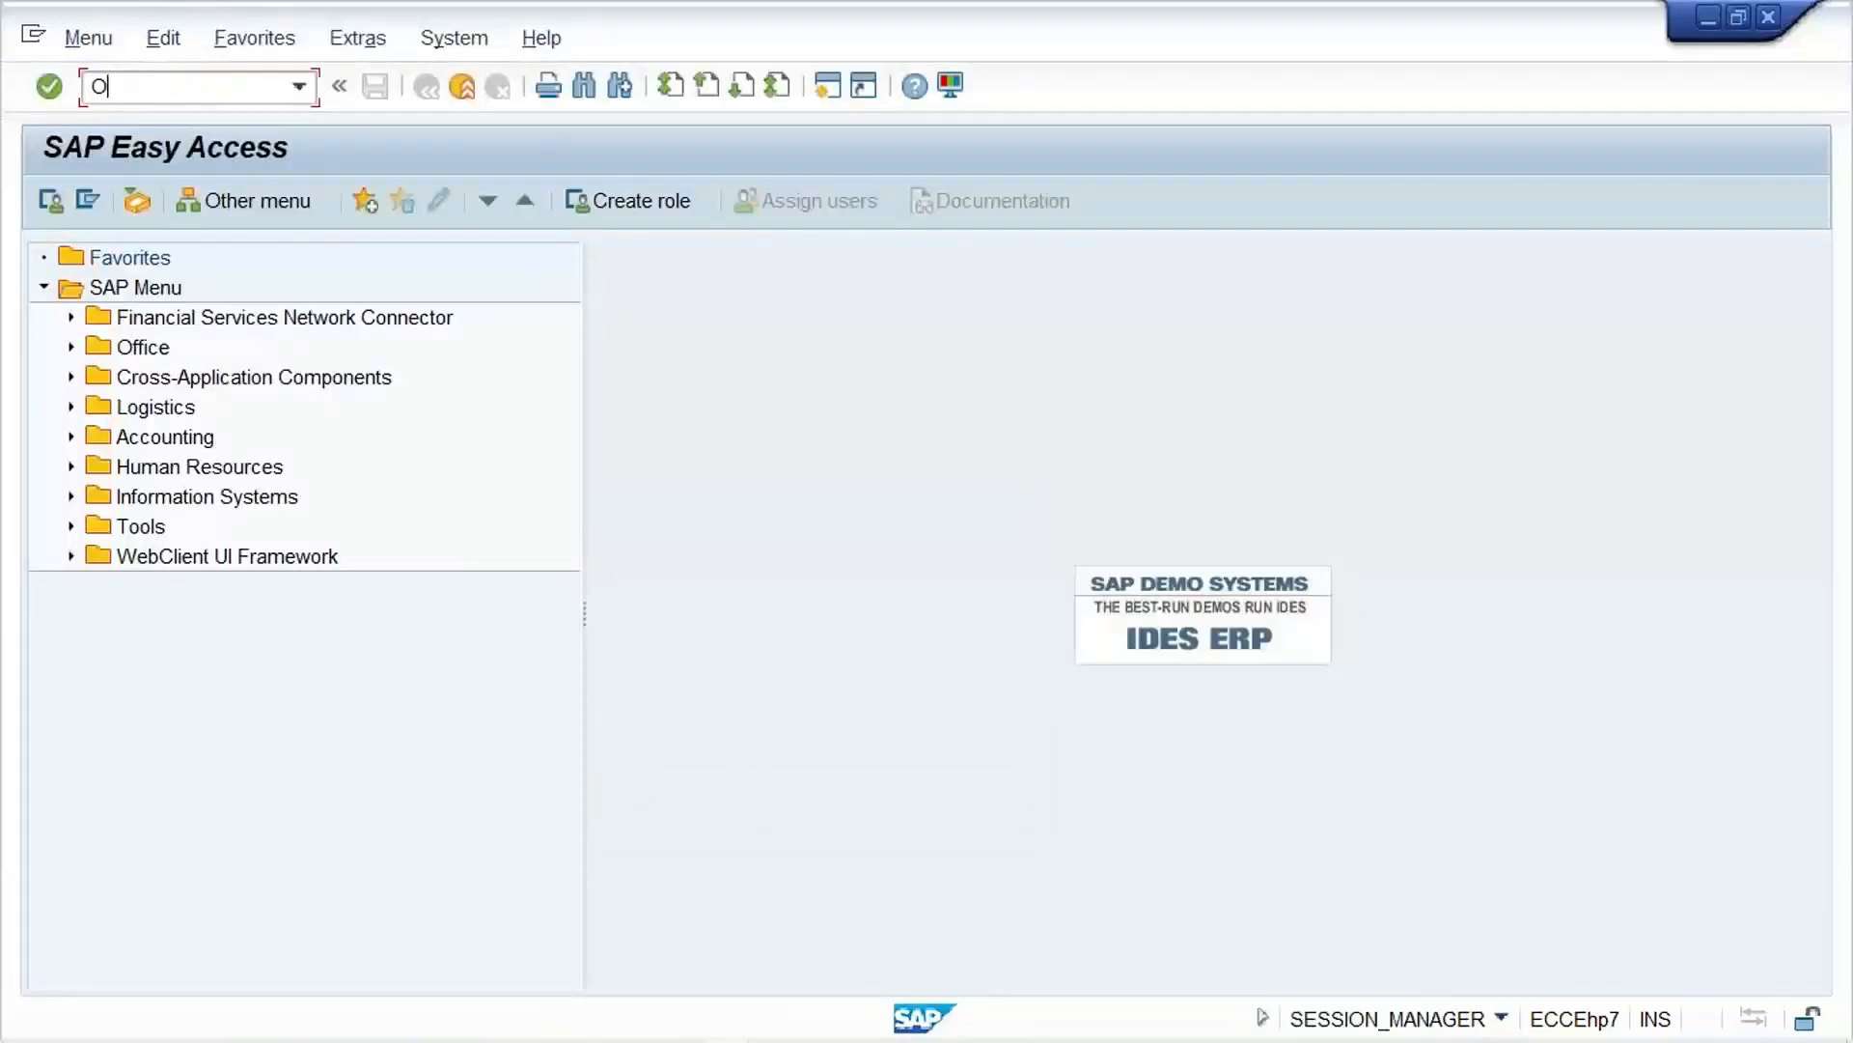
Step: Set the number range of document type DR to 01 in transaction OBA7 and save it to customizing request EH7K900014
key("Return")
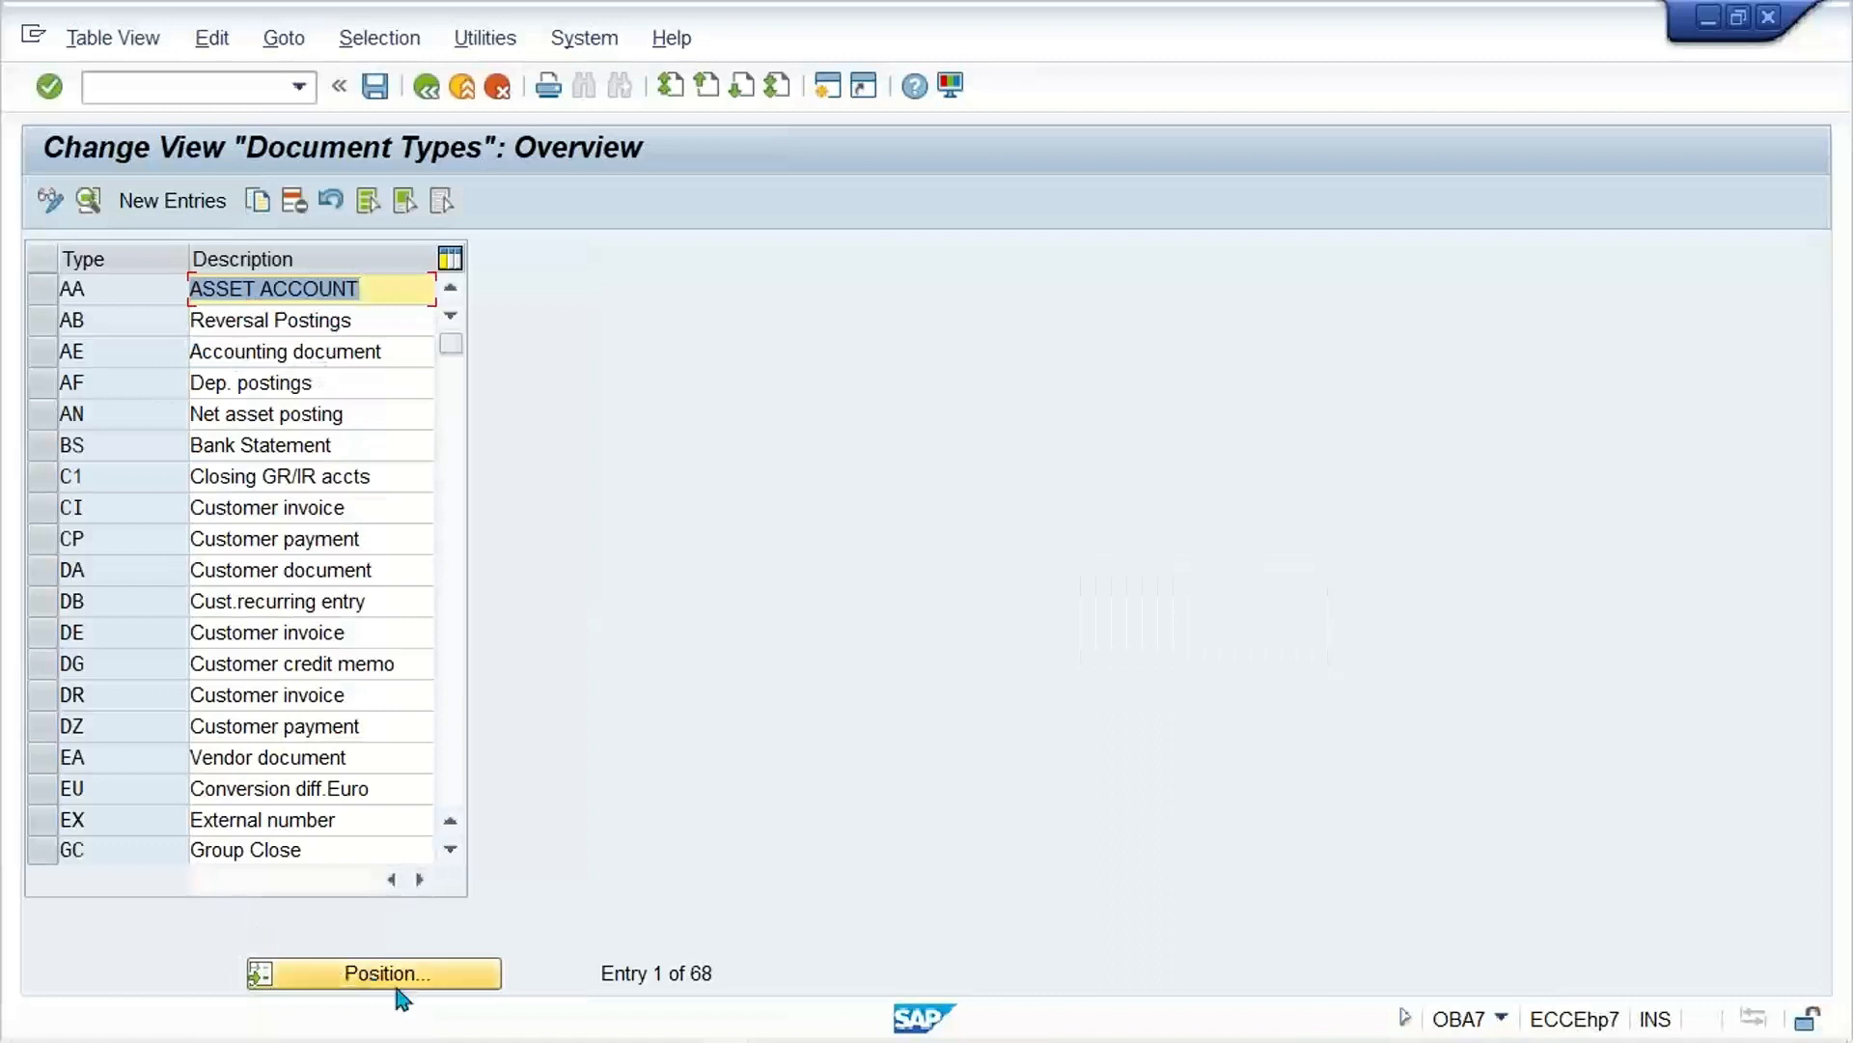
left_click(410, 977)
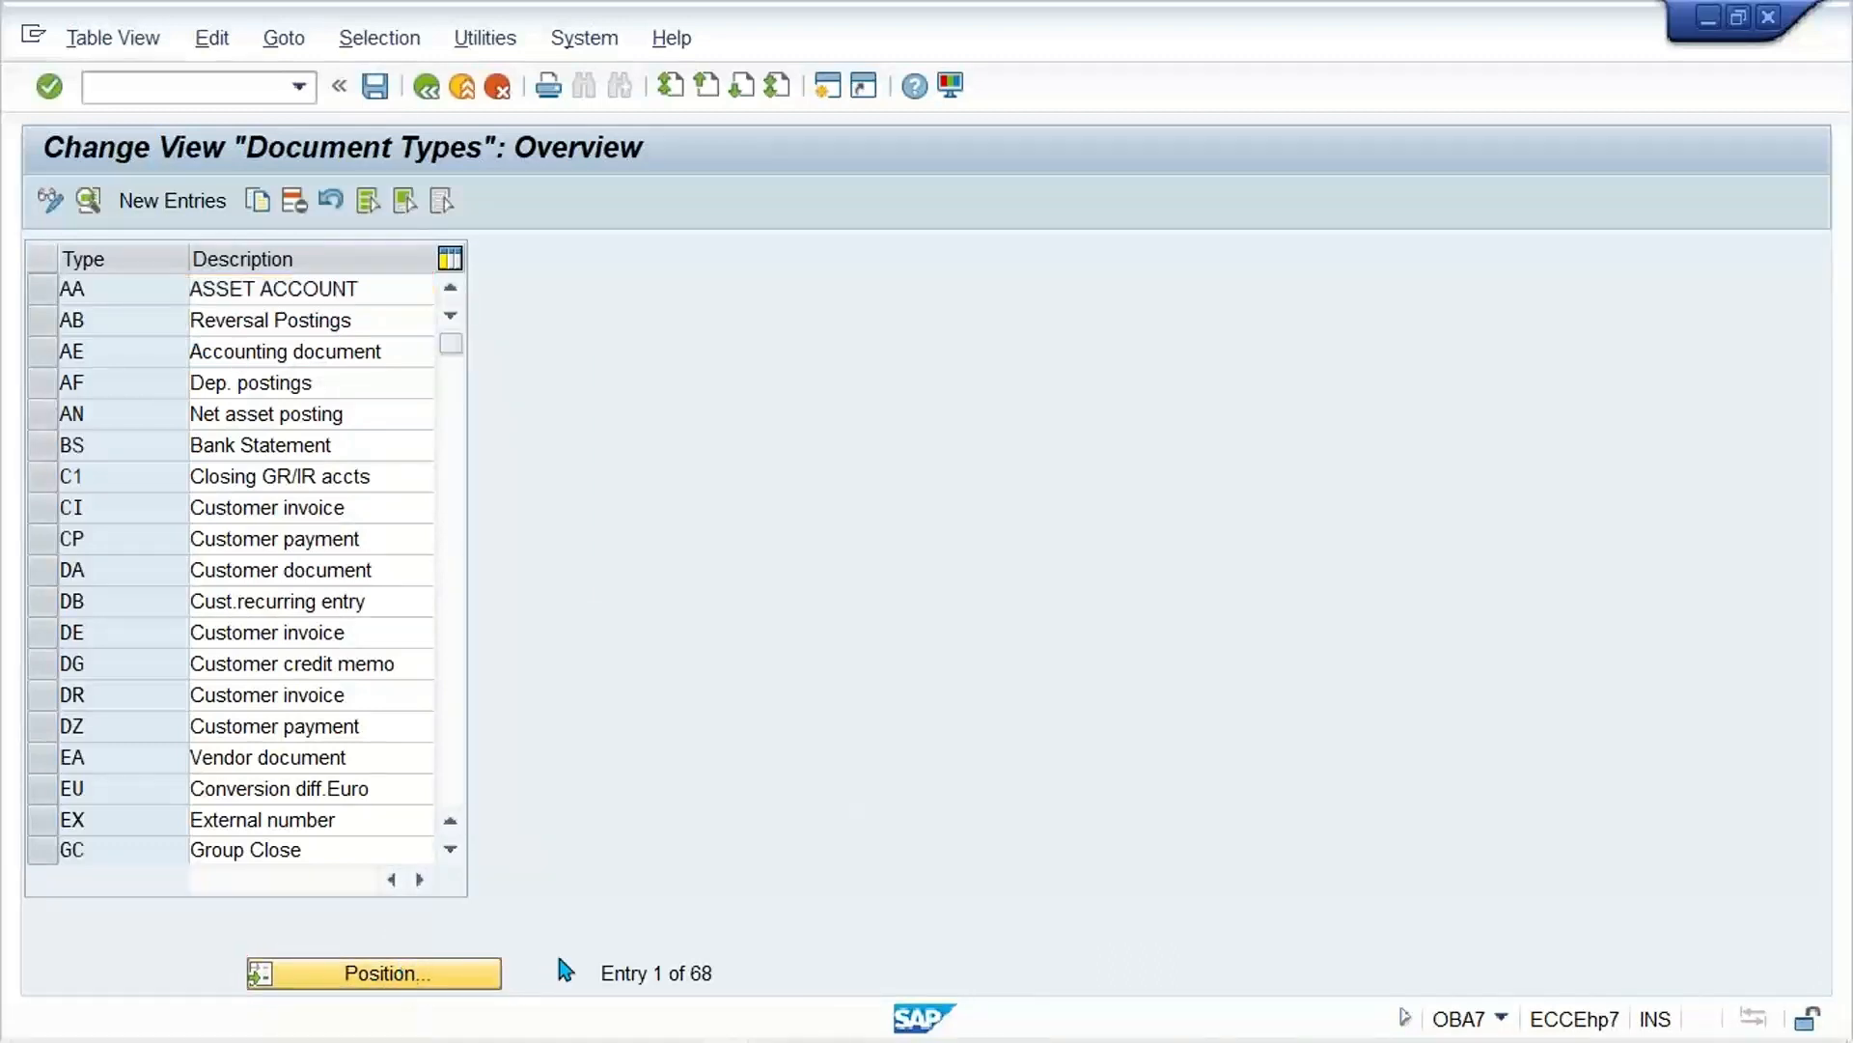
type("DR")
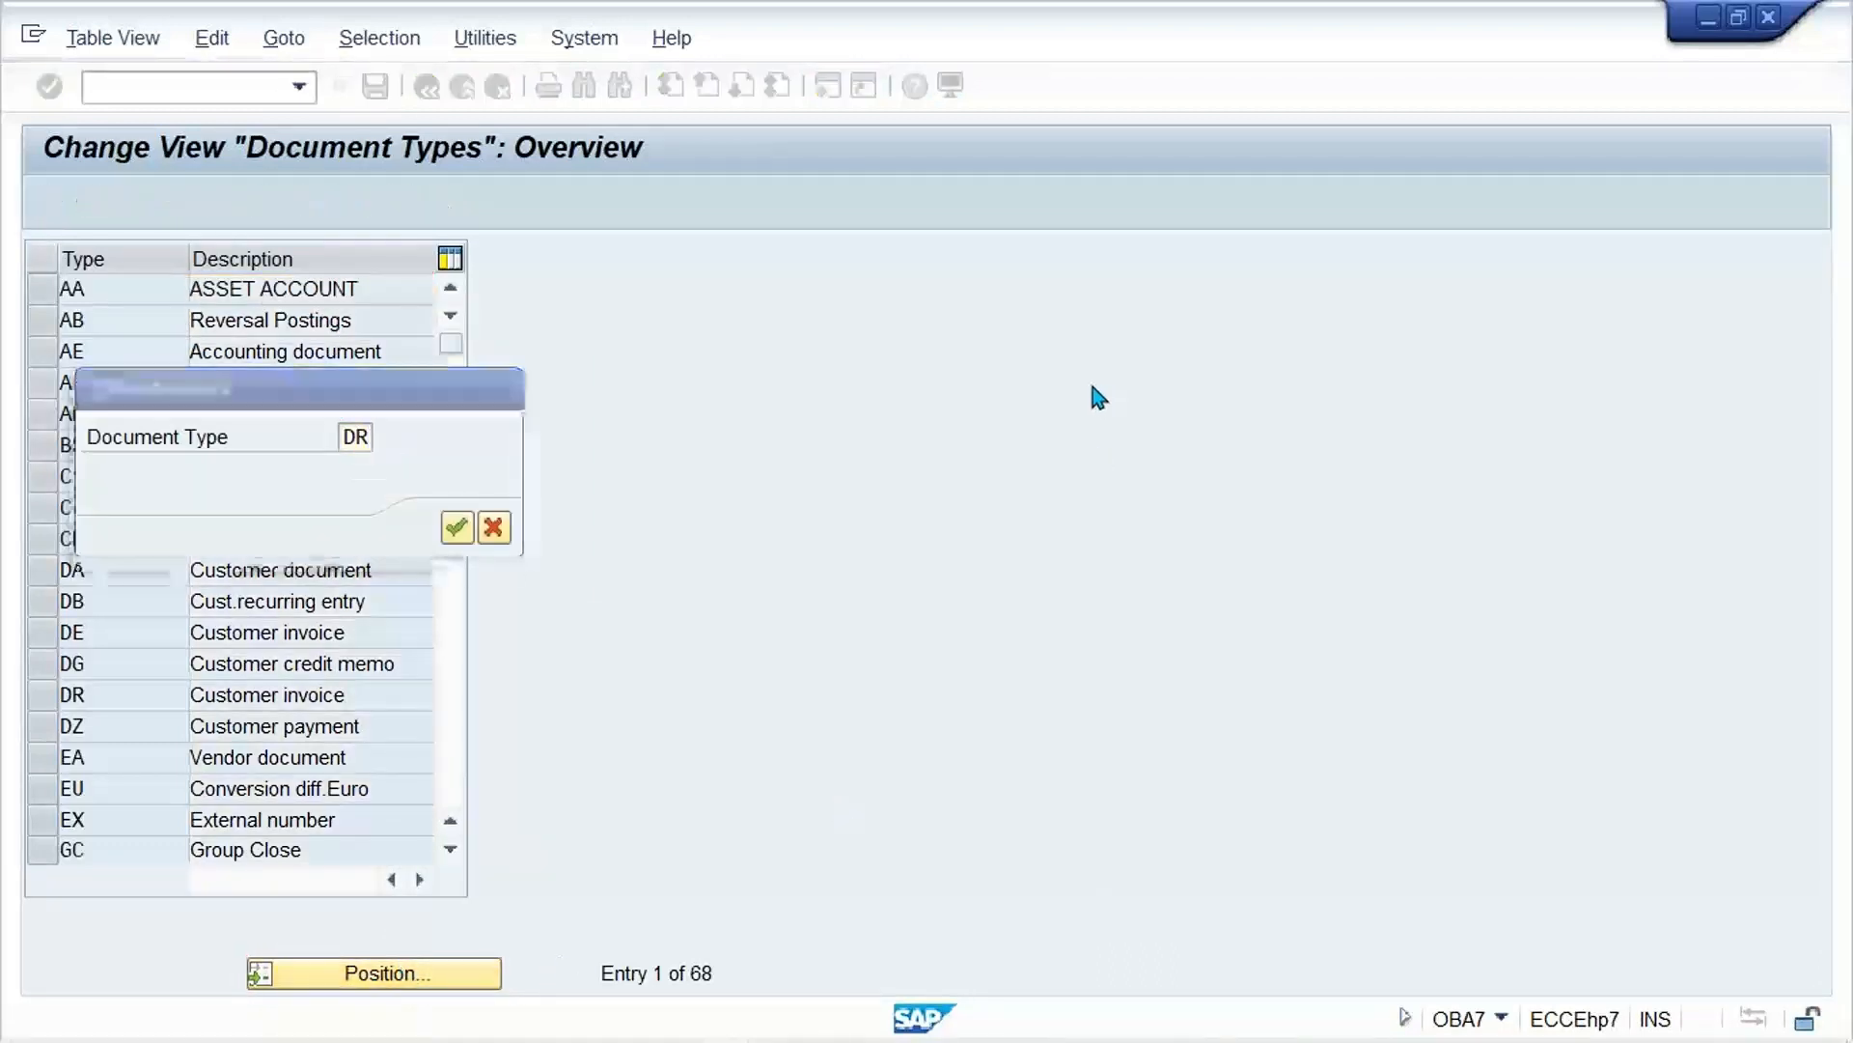
key("Return")
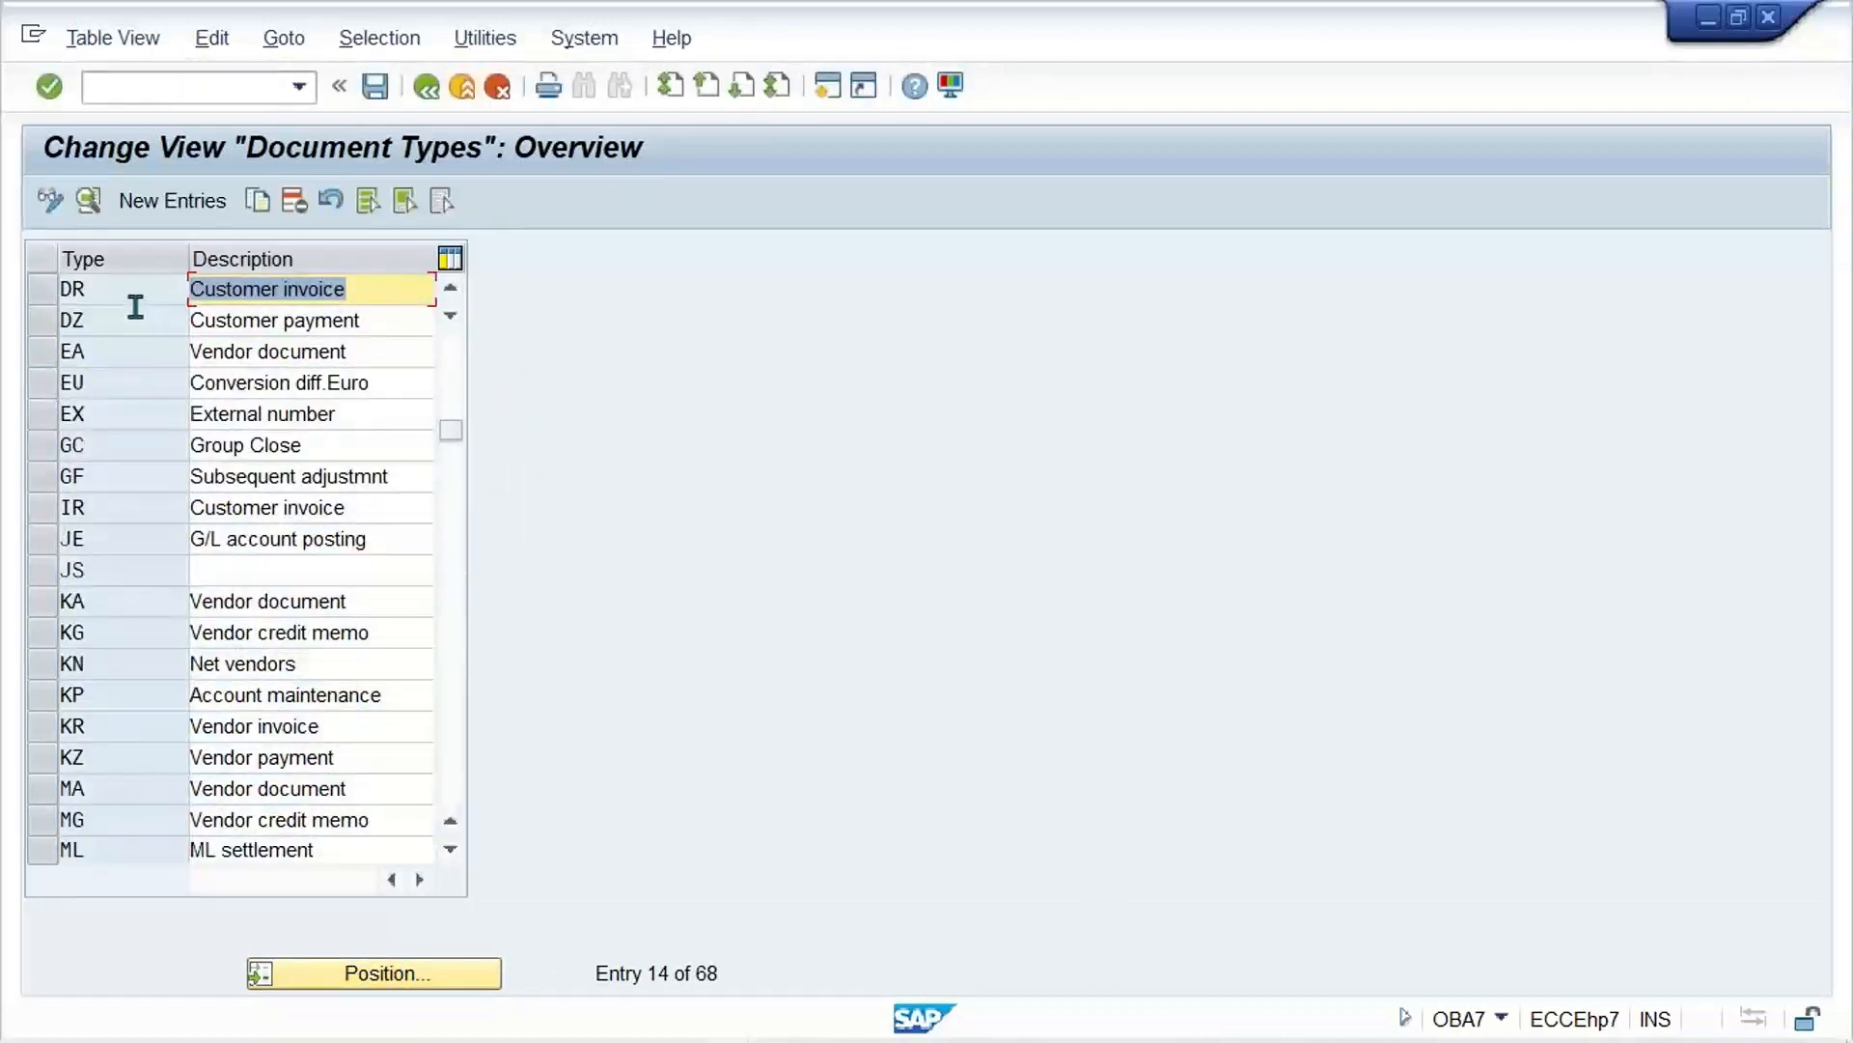
double_click(343, 290)
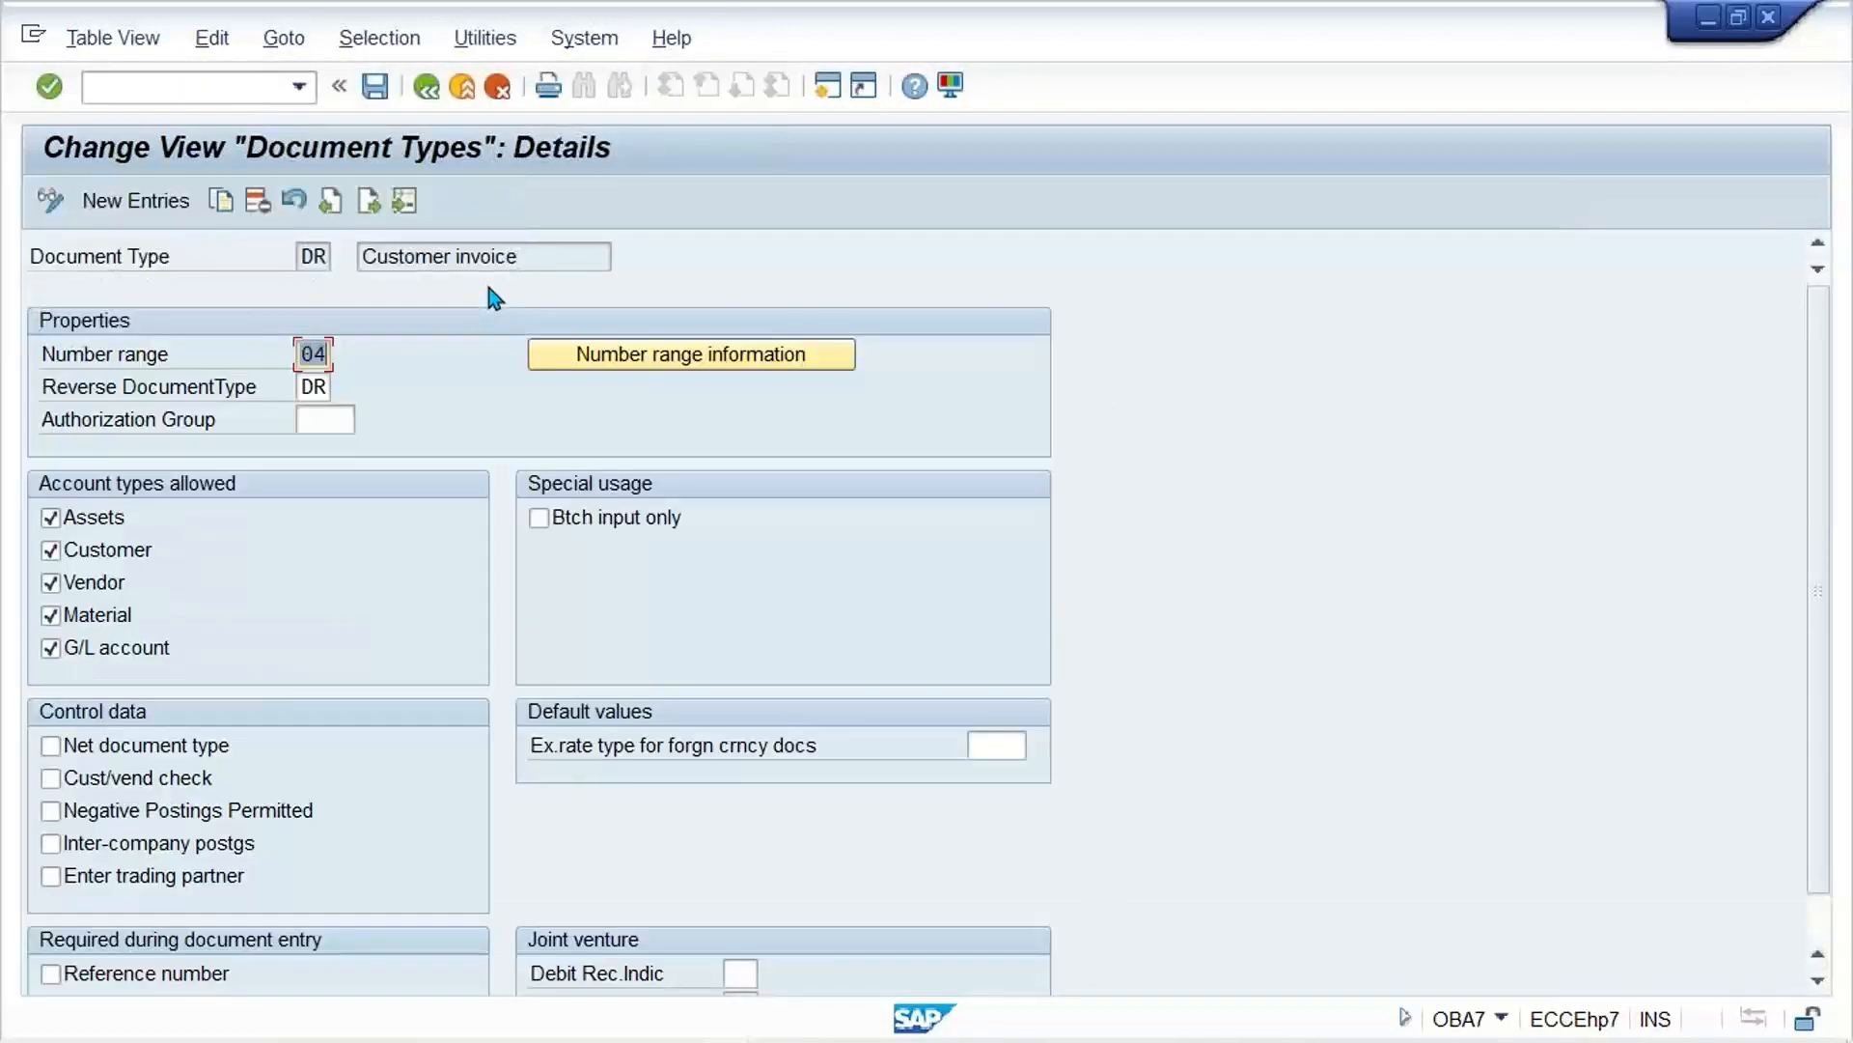
type("01")
left_click(338, 86)
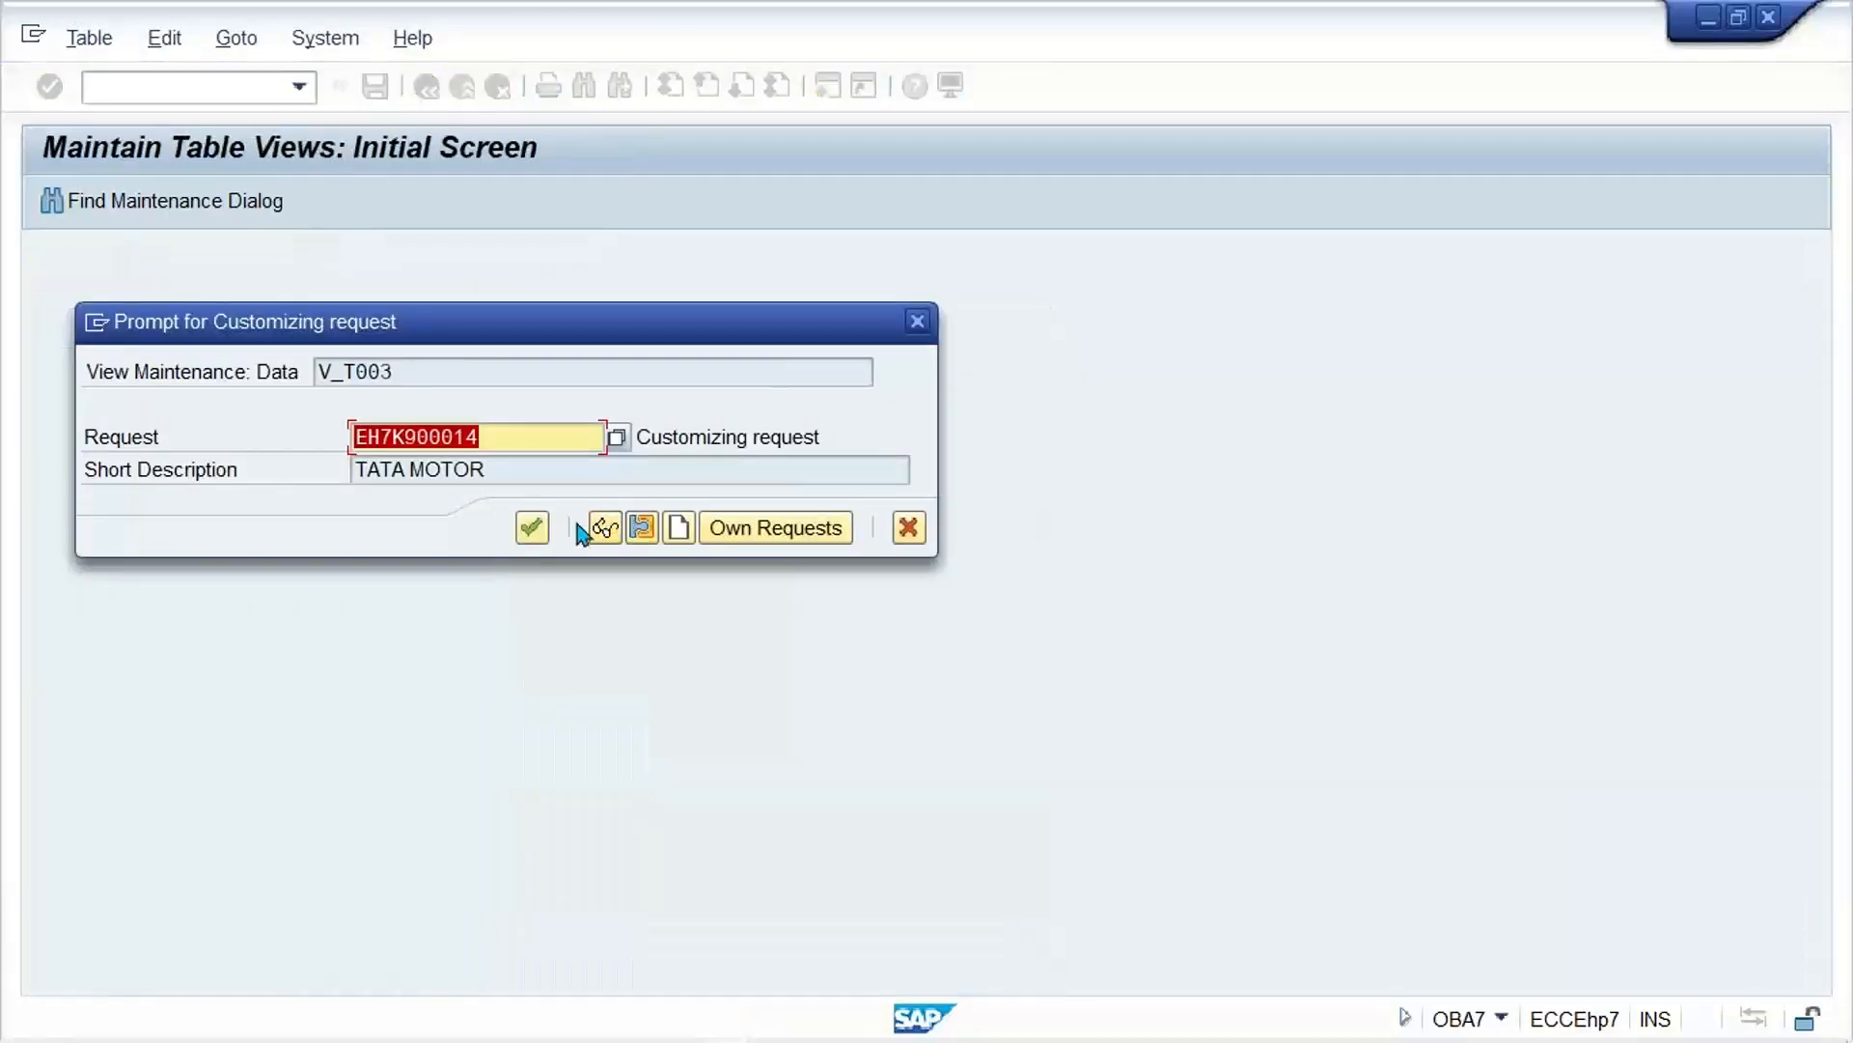
left_click(526, 534)
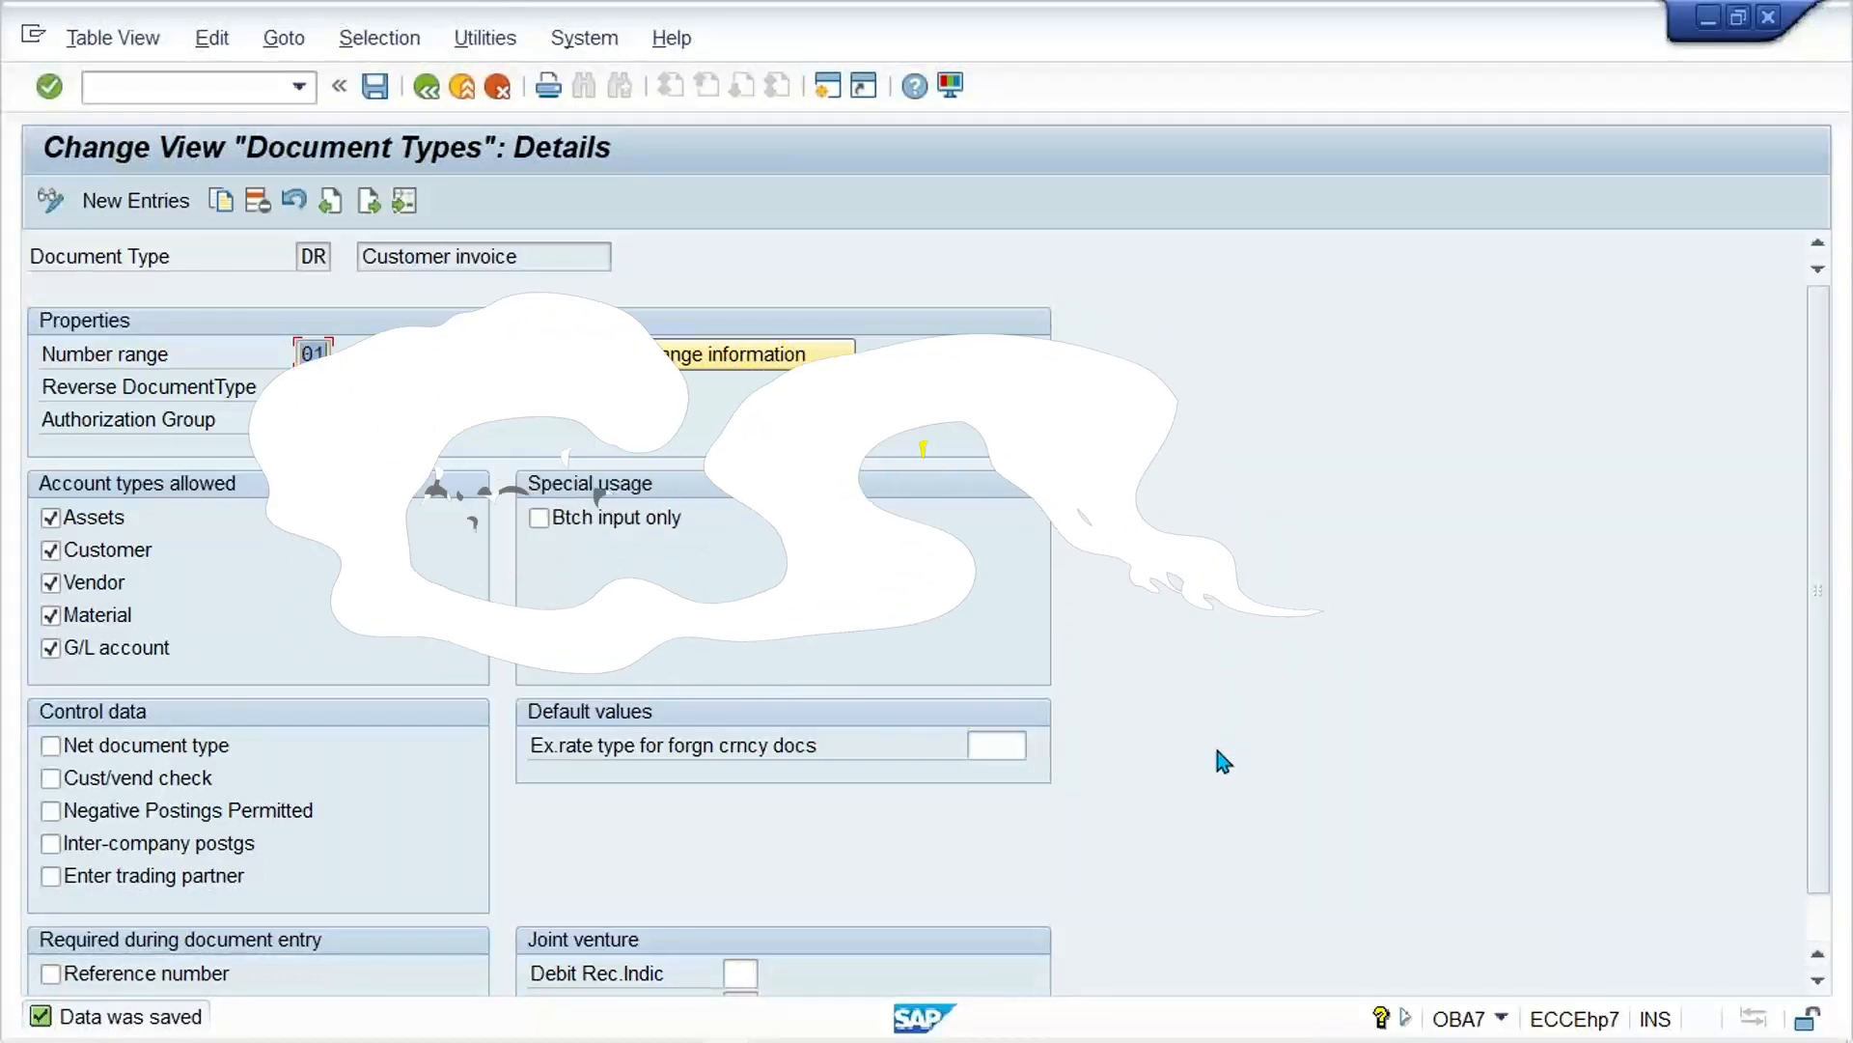
left_click(156, 85)
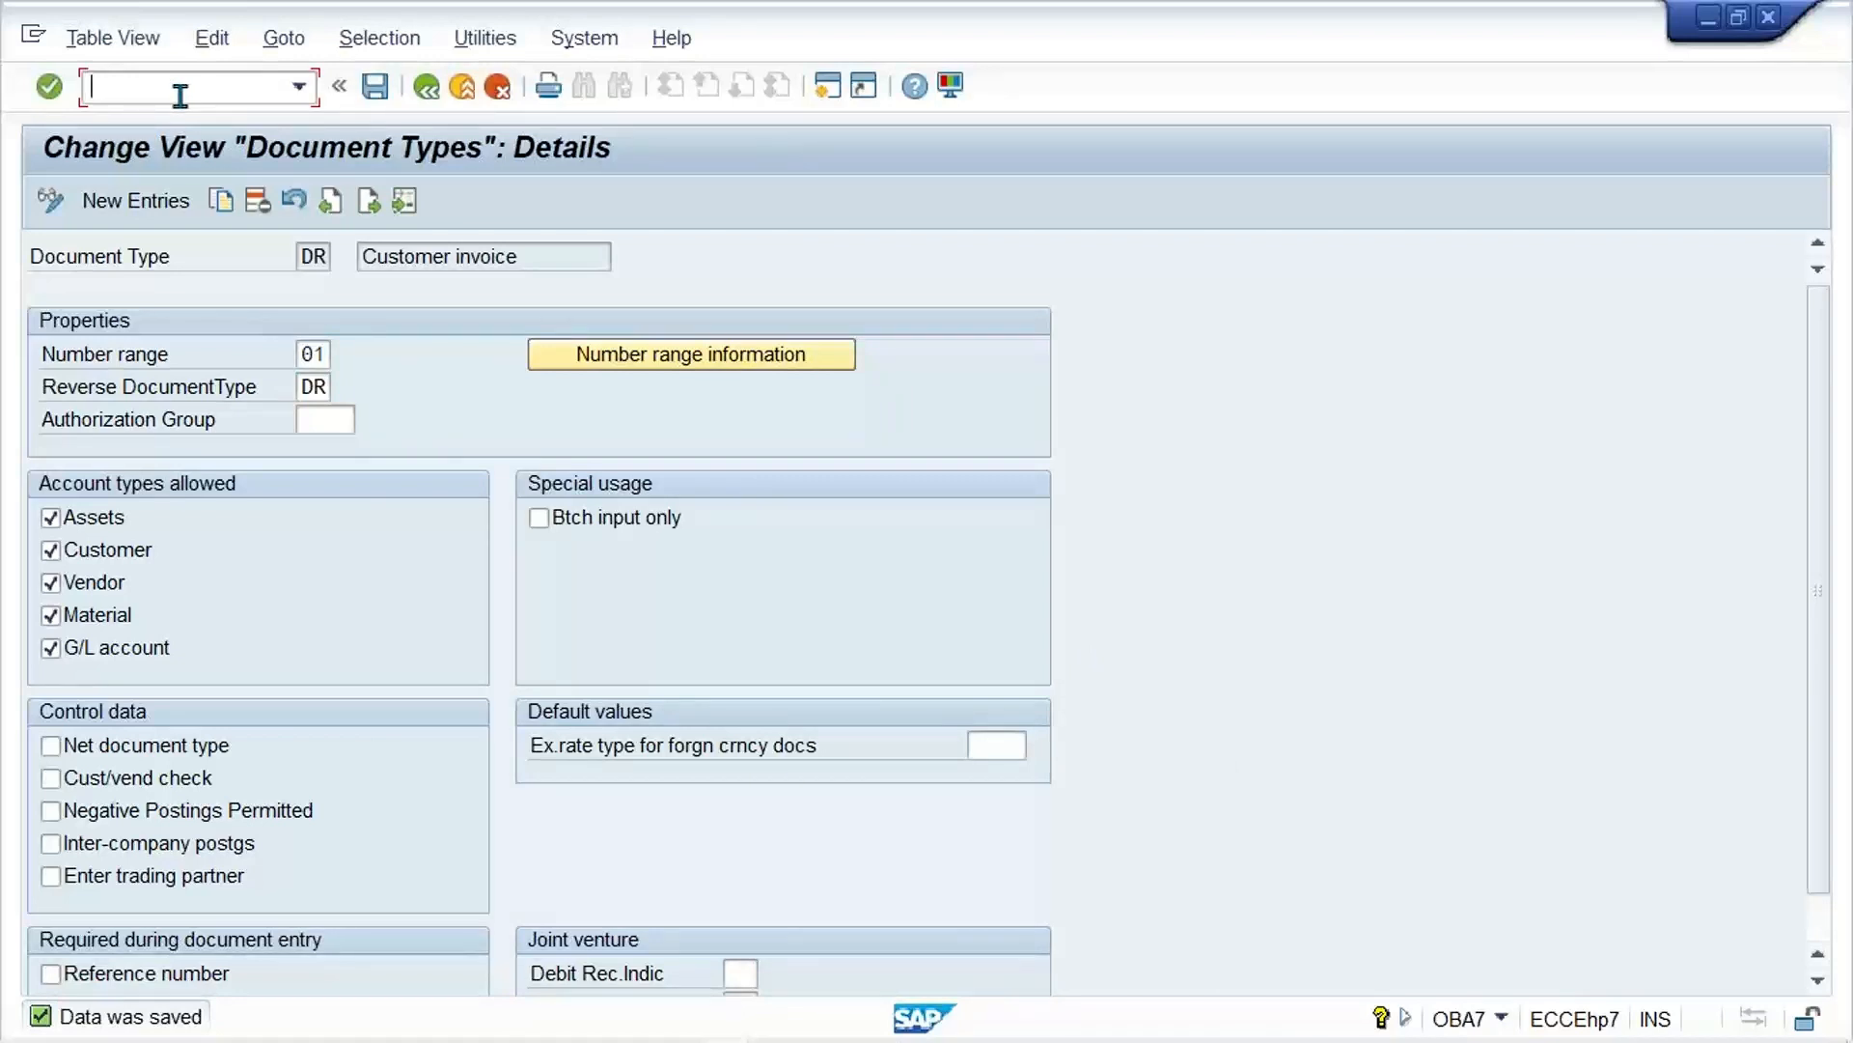
Step: Leave the document type details and restart customer invoice entry with transaction /NFB70
left_click(300, 87)
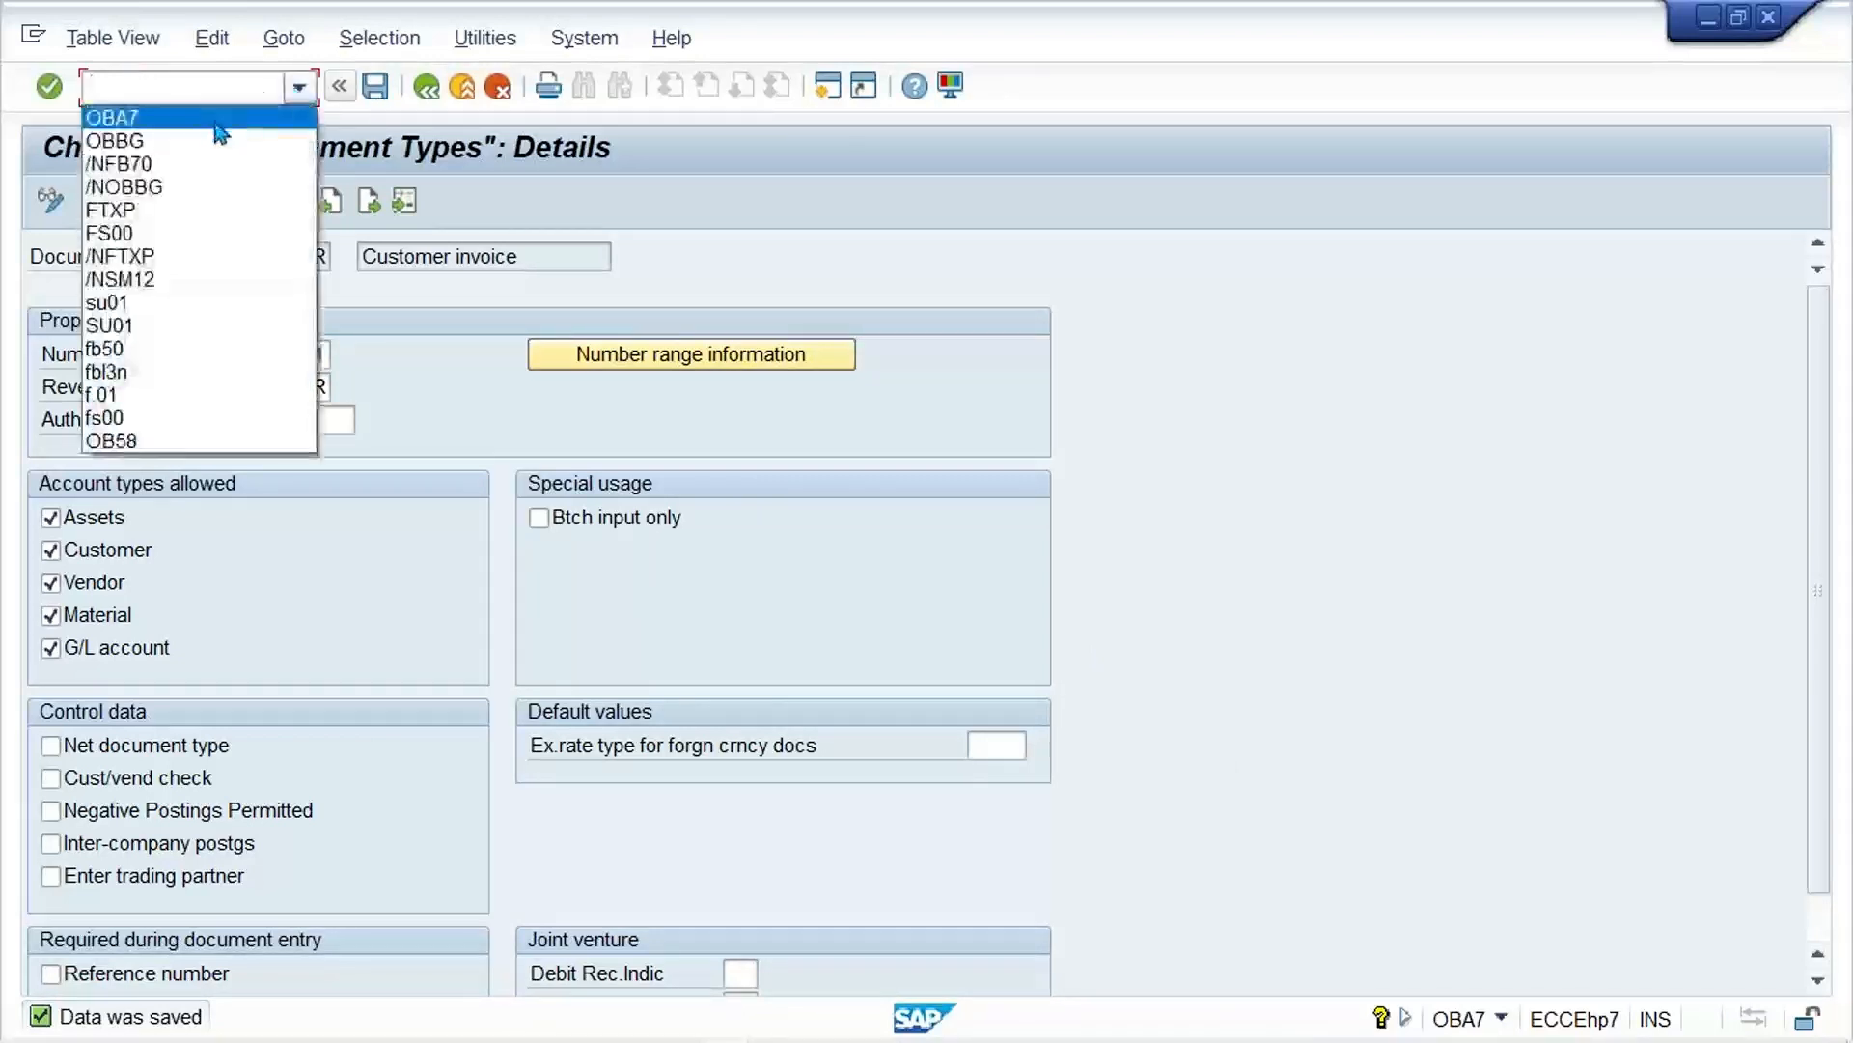
left_click(189, 166)
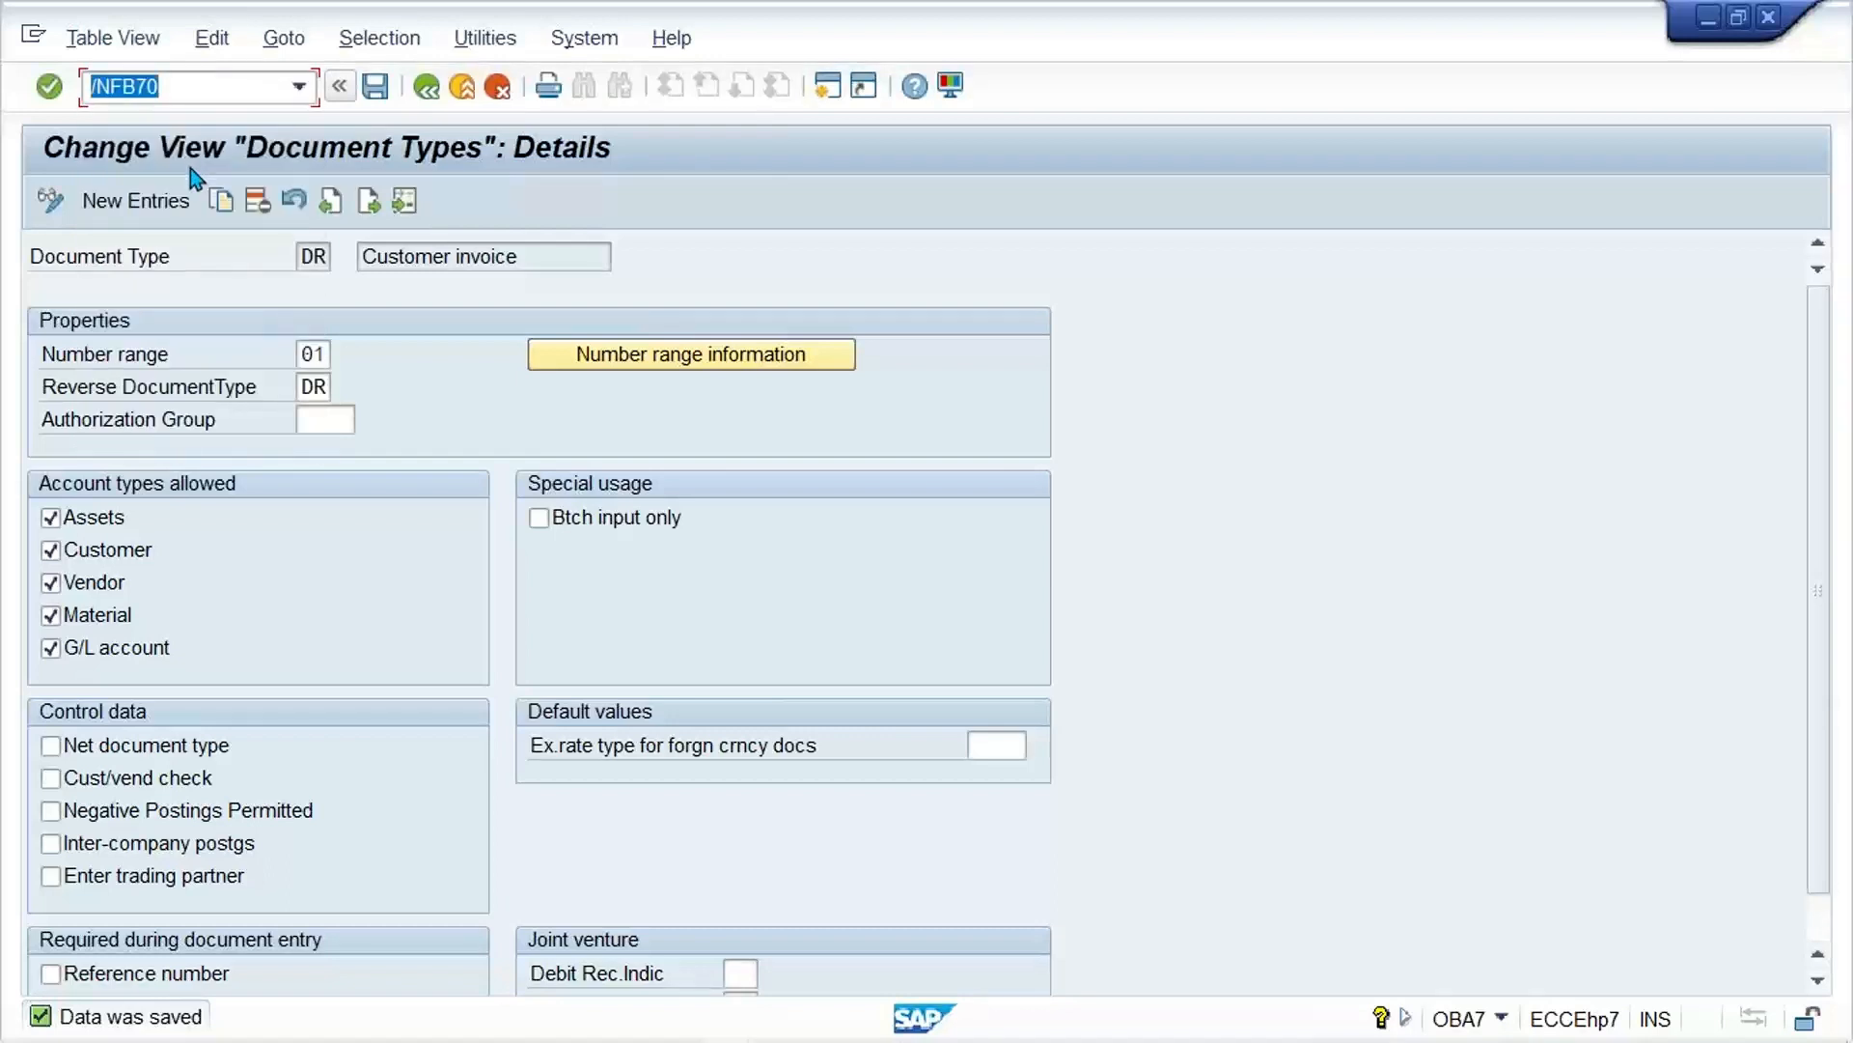
key("Return")
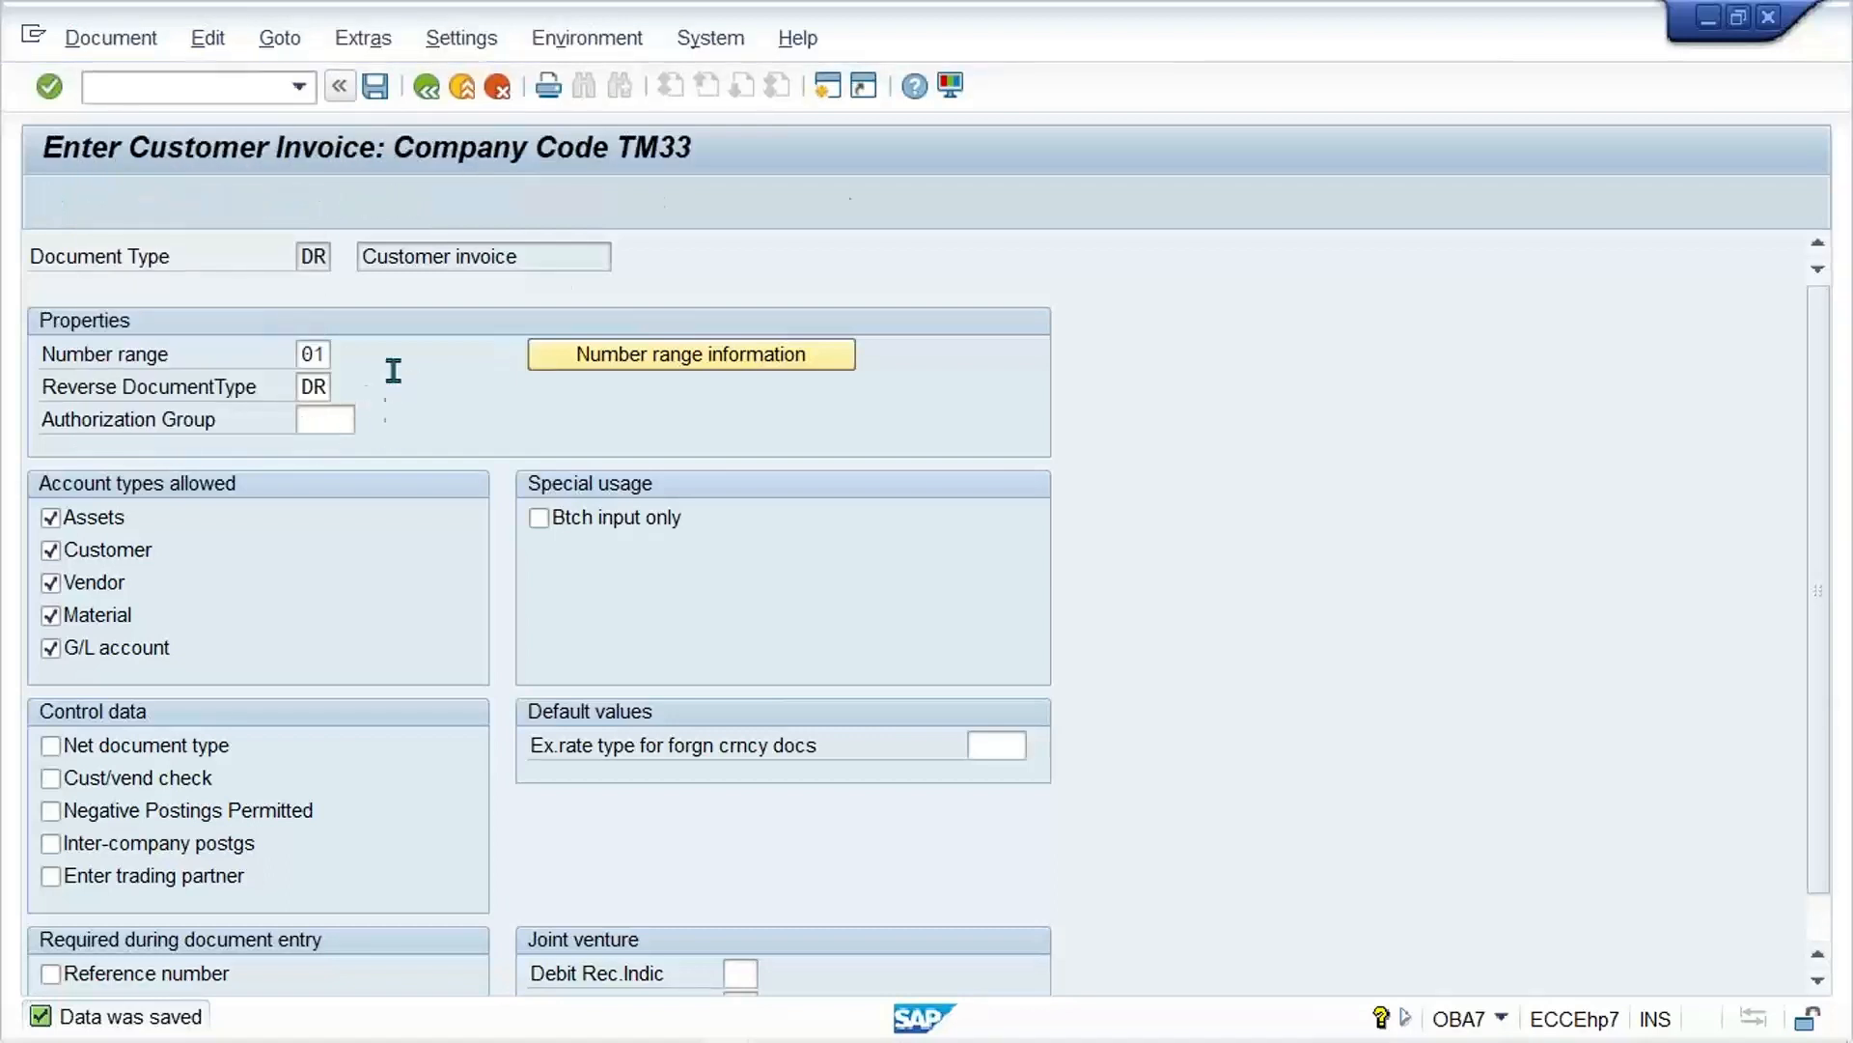
Step: Enter the invoice header with the previously used customer, invoice date 20.11.2021, amount 1000 and tax code A1 (12% GST INPUT (CGST + SGST))
left_click(281, 392)
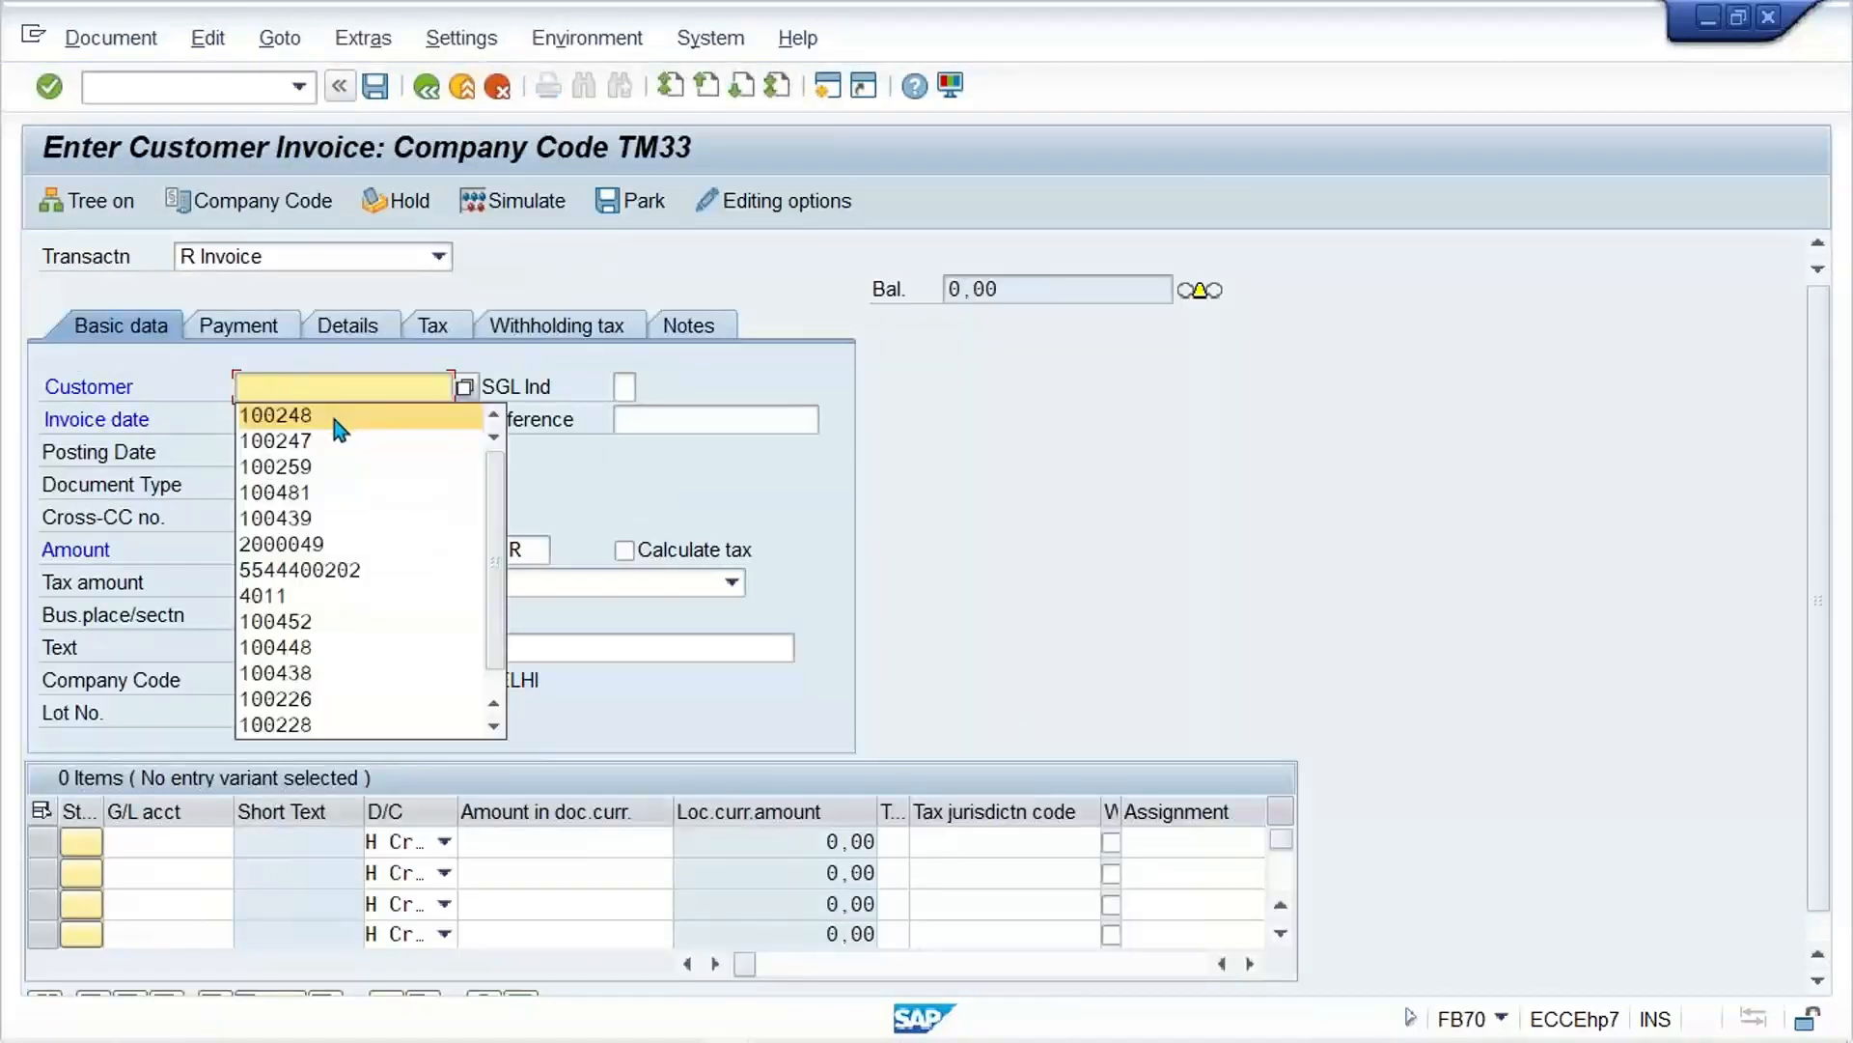
left_click(339, 415)
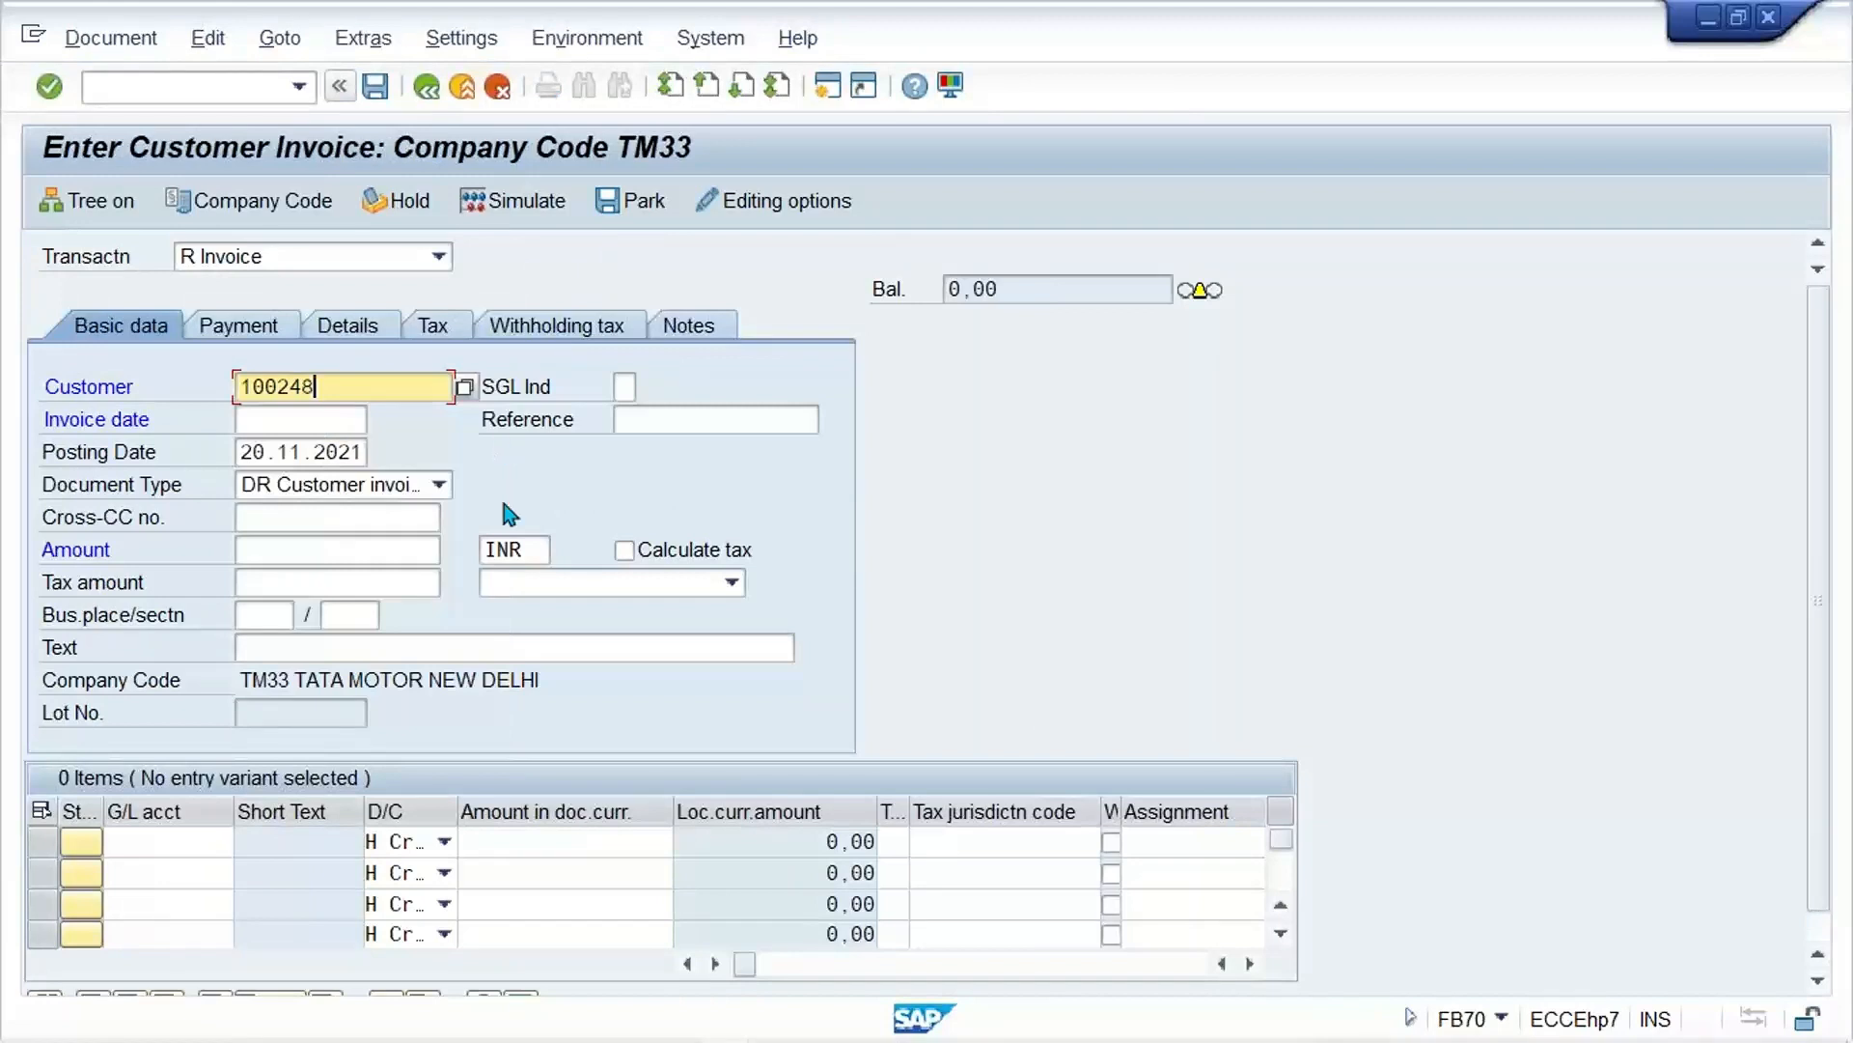
left_click(297, 423)
left_click(299, 448)
left_click(275, 558)
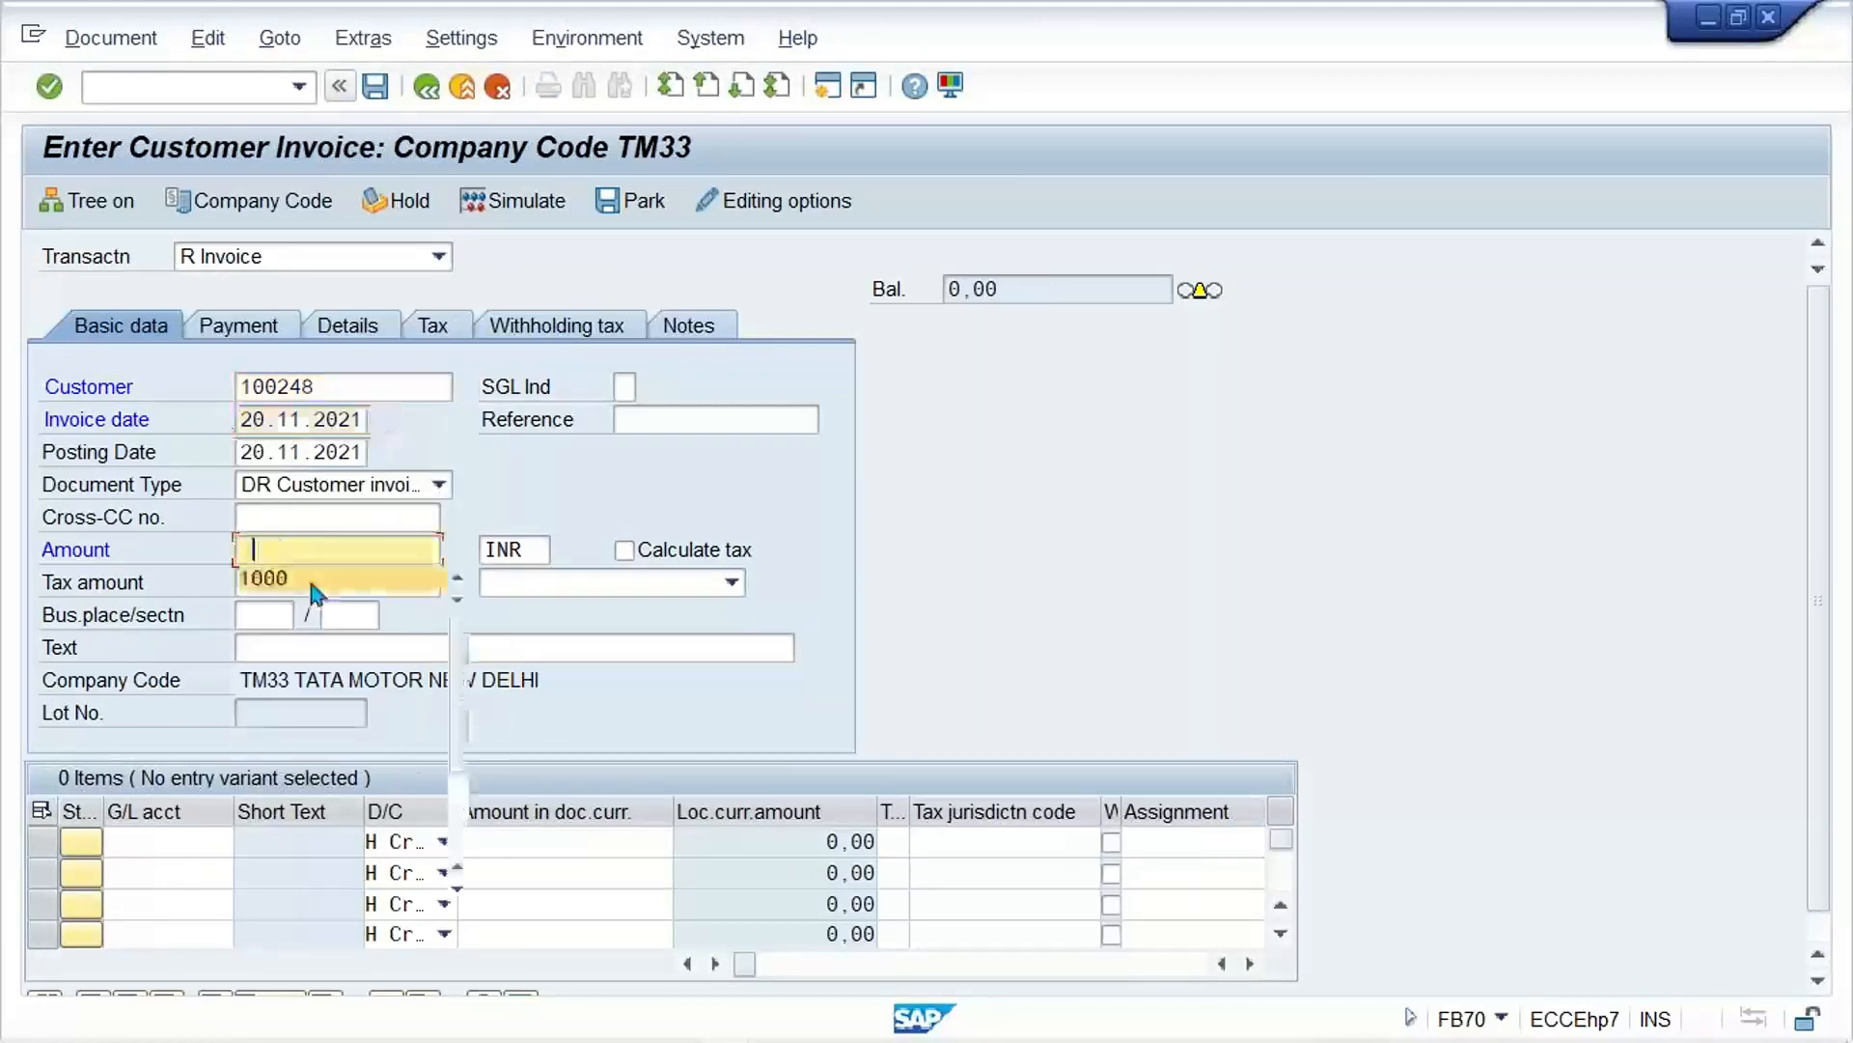
left_click(321, 580)
left_click(653, 591)
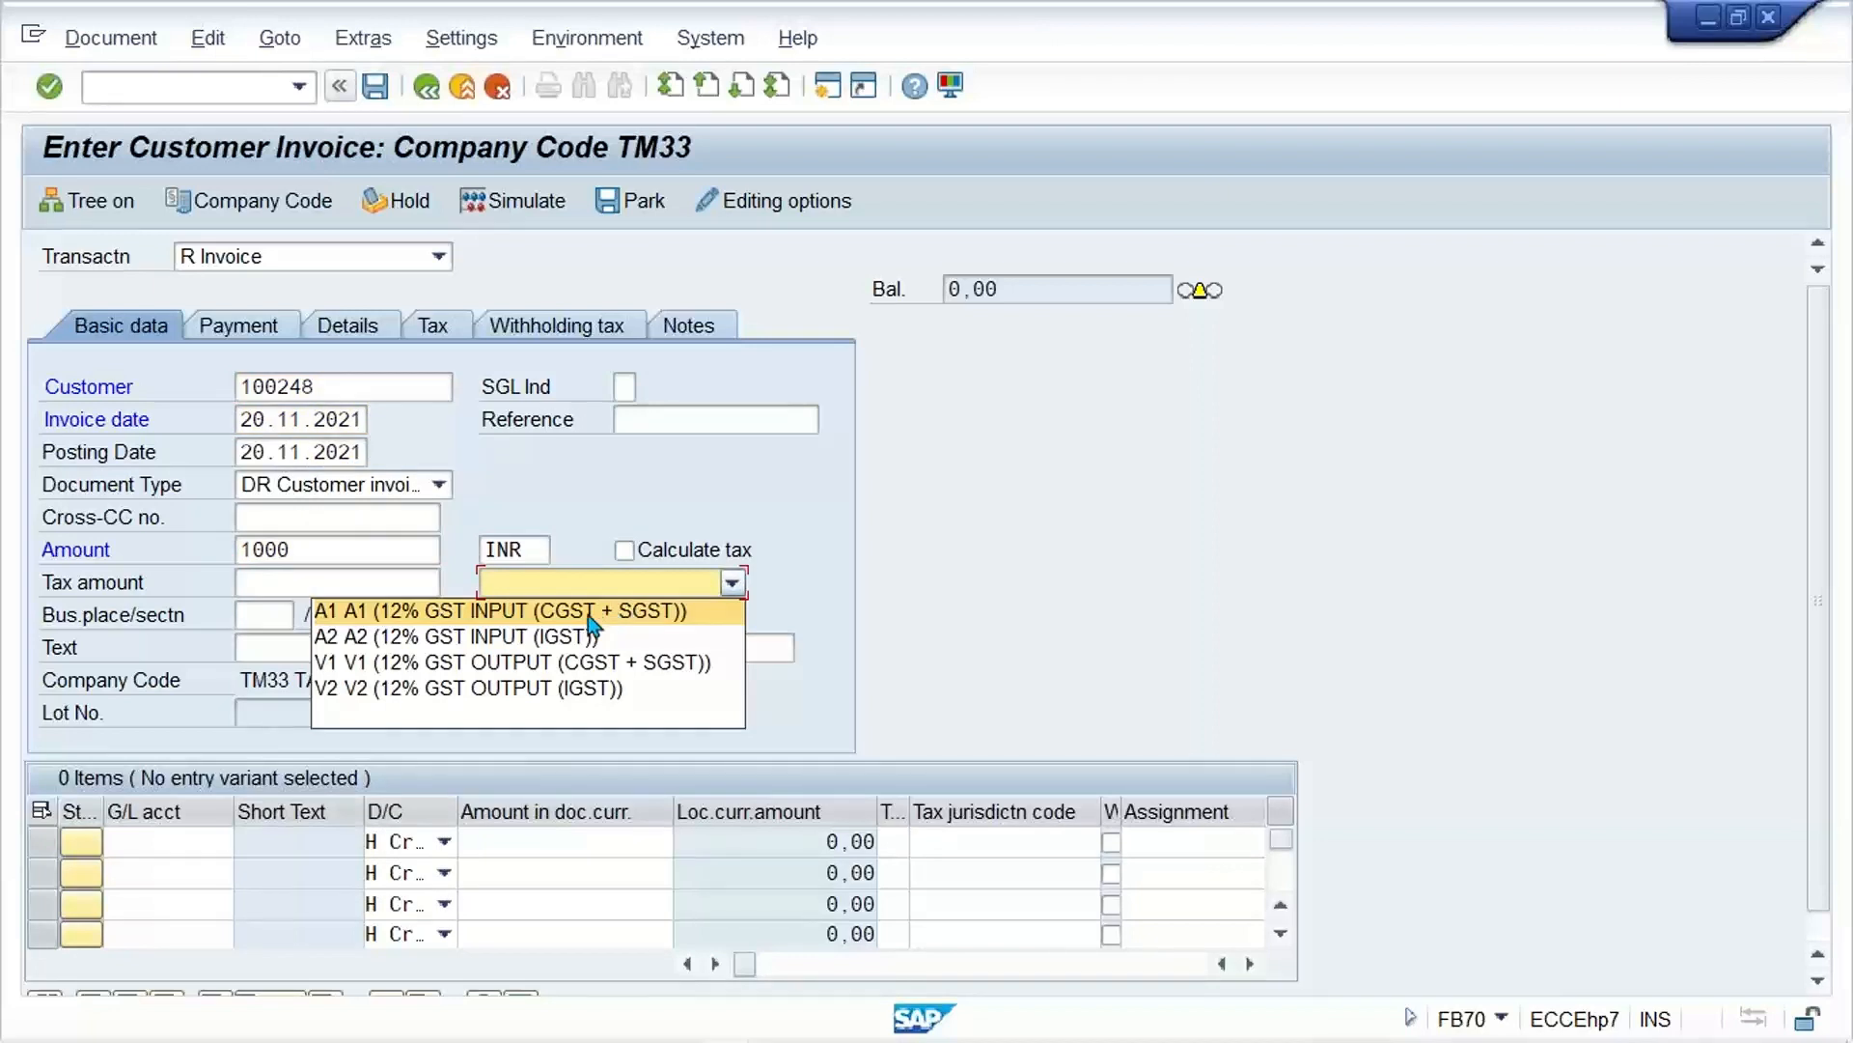
left_click(419, 610)
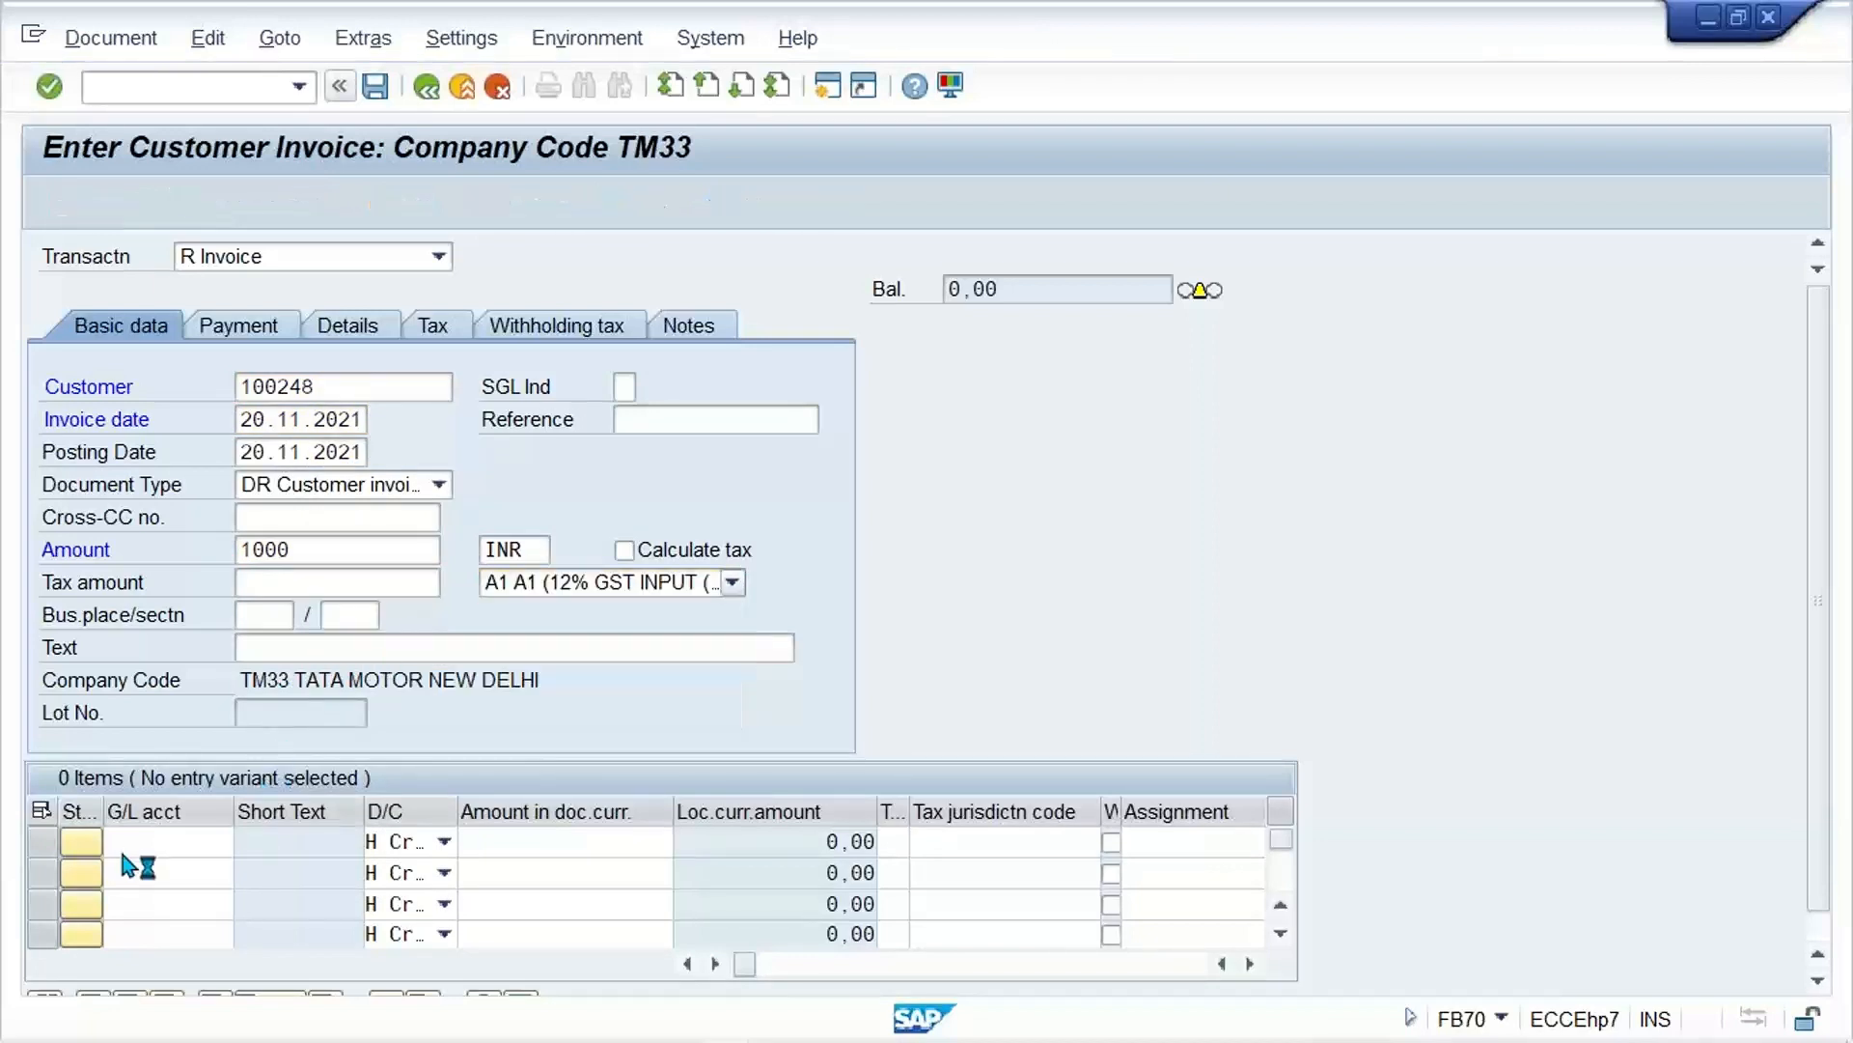
key("Return")
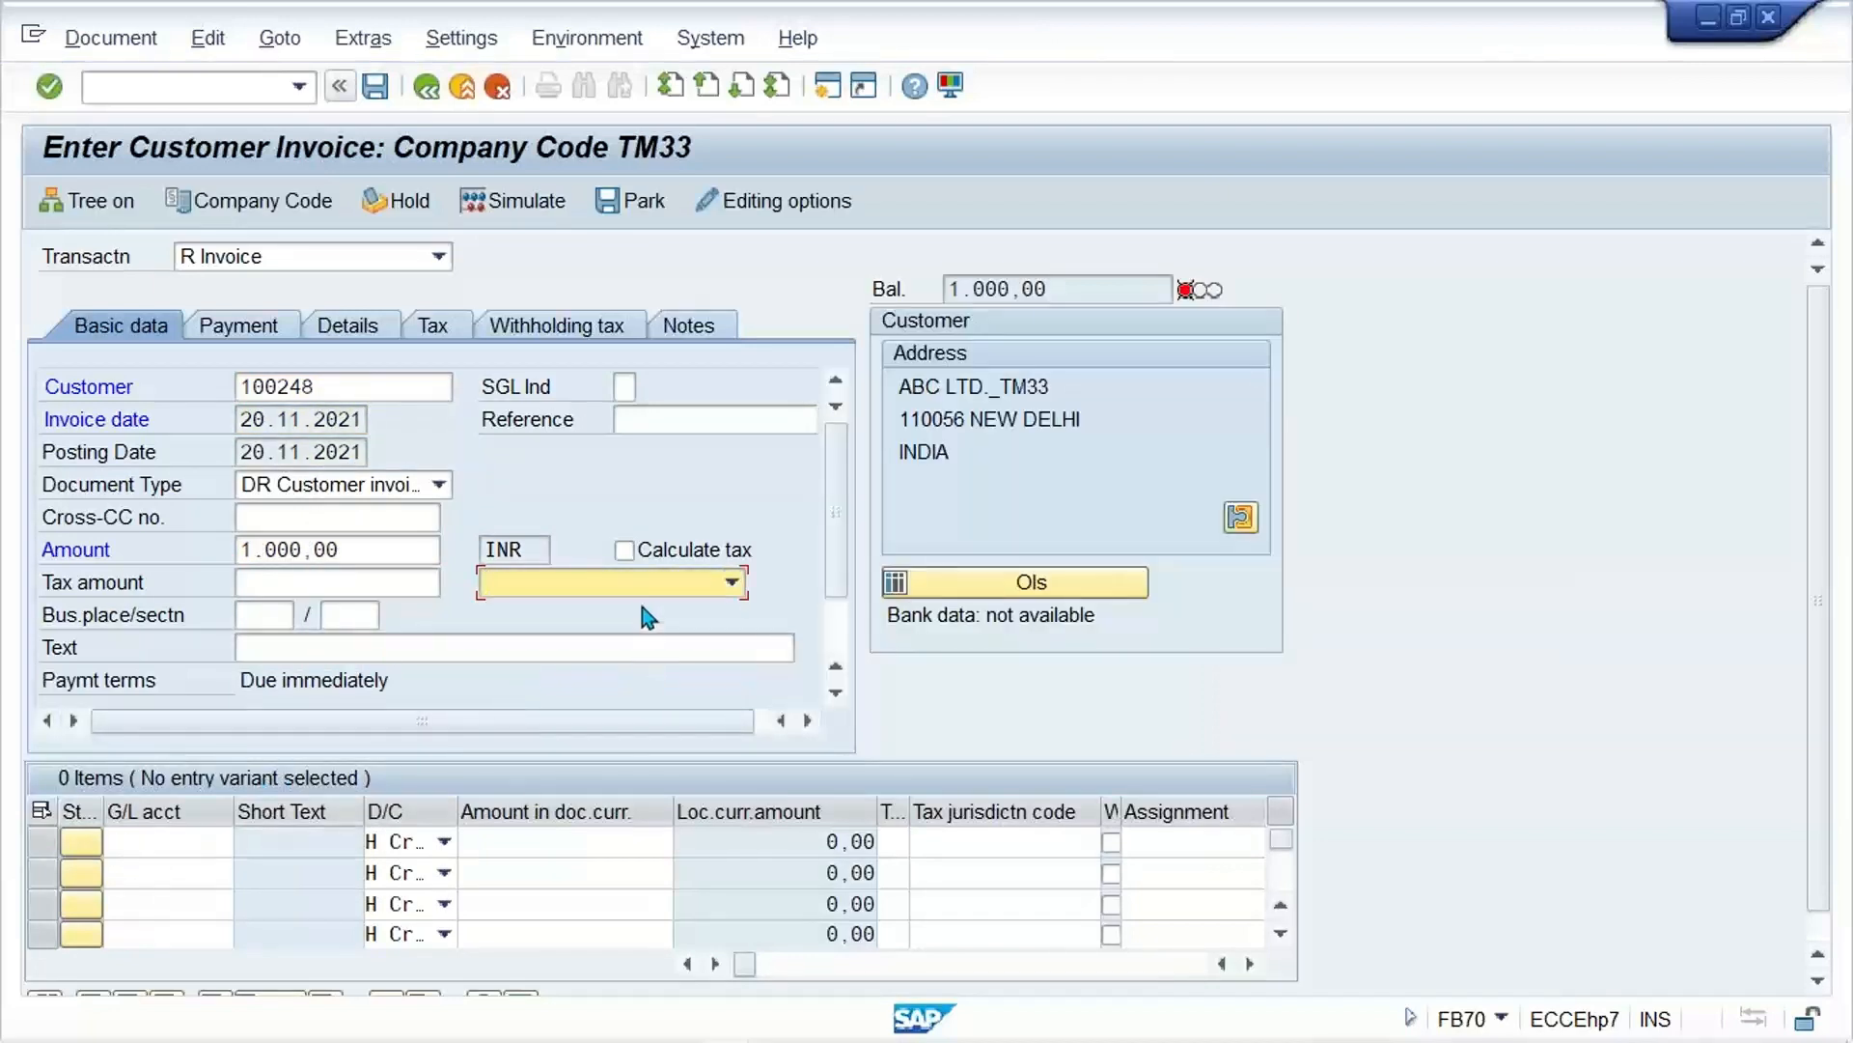
Step: Fill the first line item with the sales revenue G/L account, amount 1000 and tax code A1
left_click(158, 838)
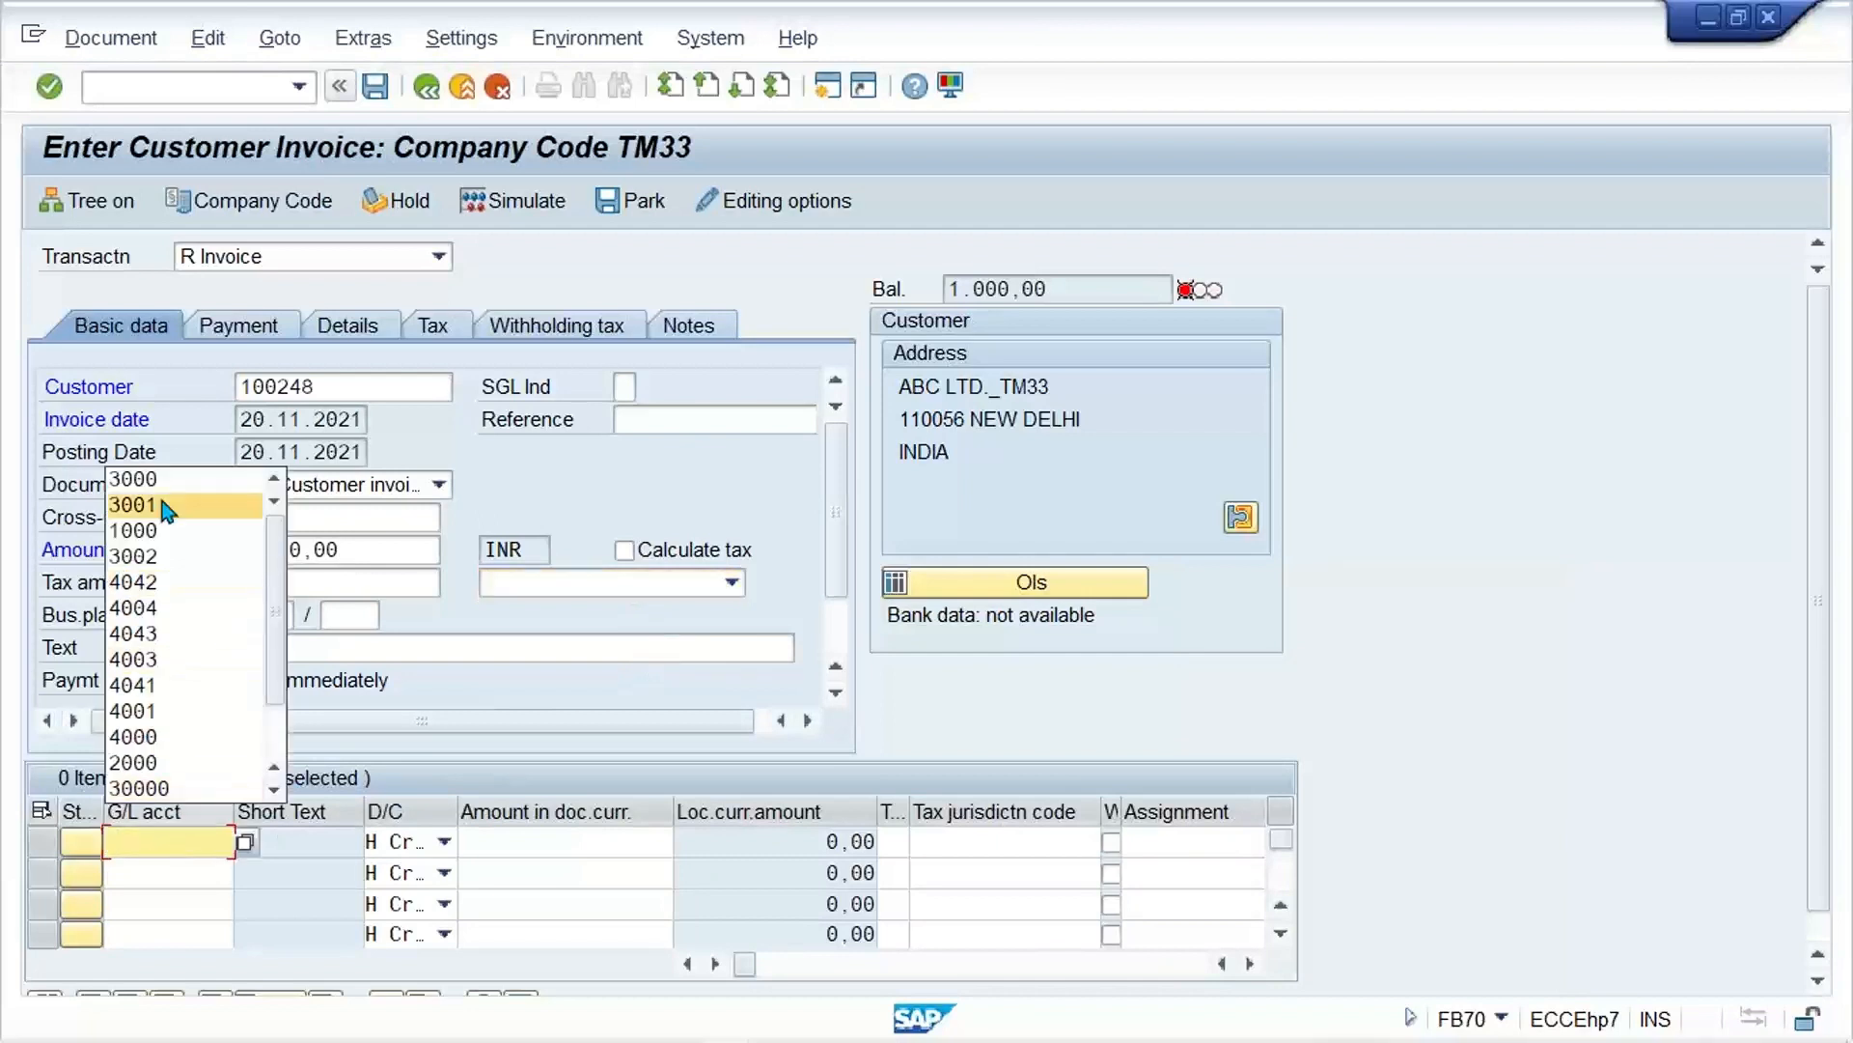
left_click(279, 510)
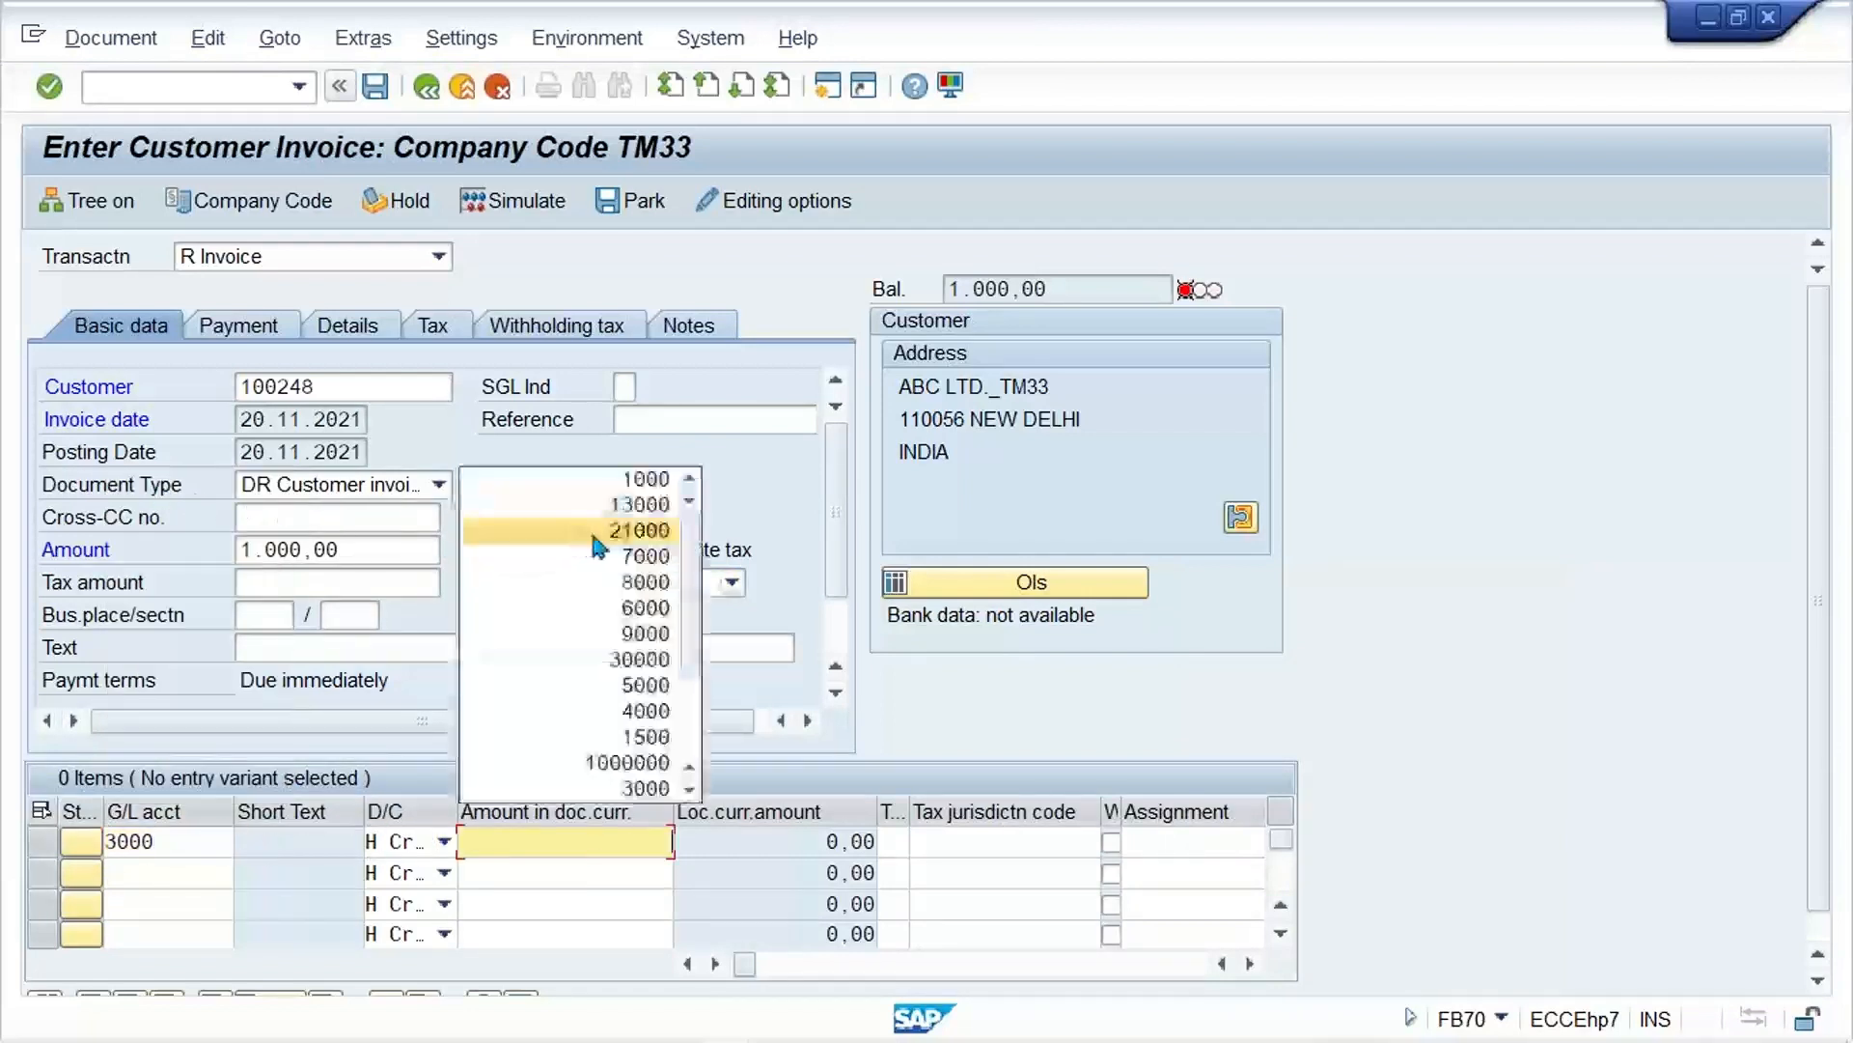
left_click(612, 475)
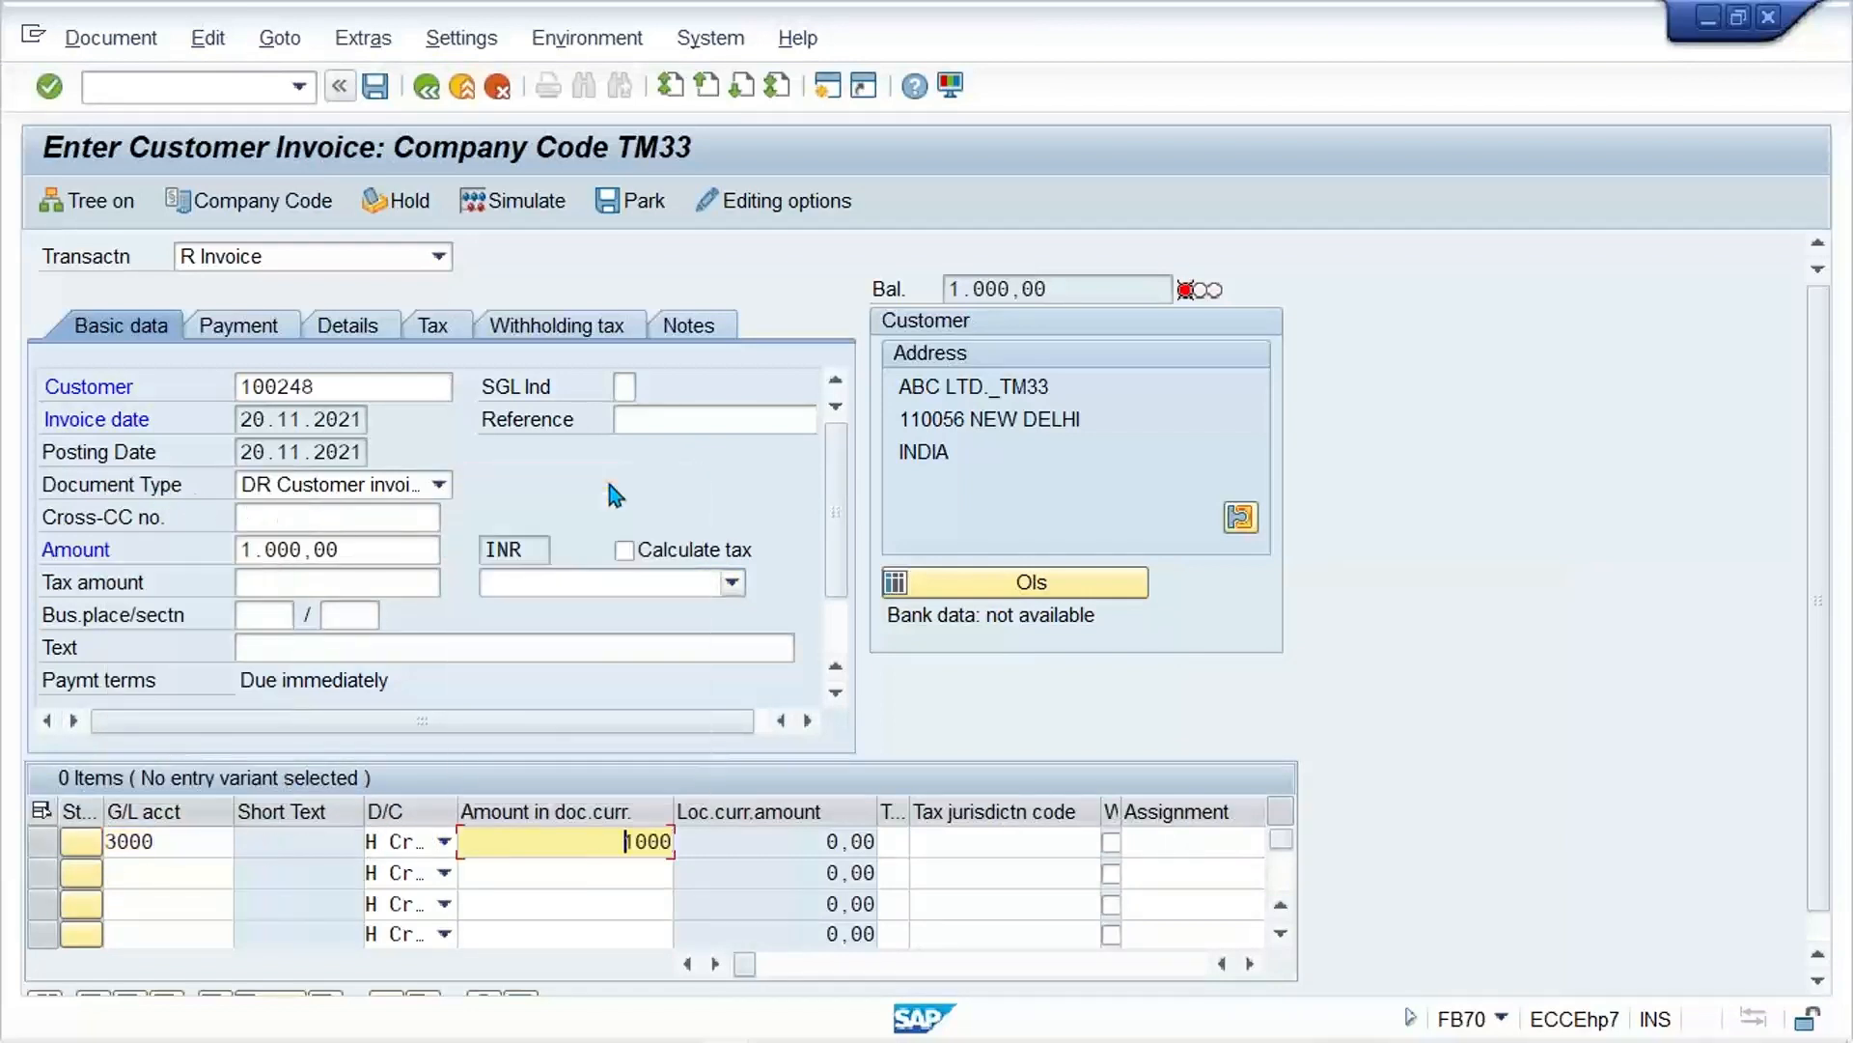
left_click(676, 587)
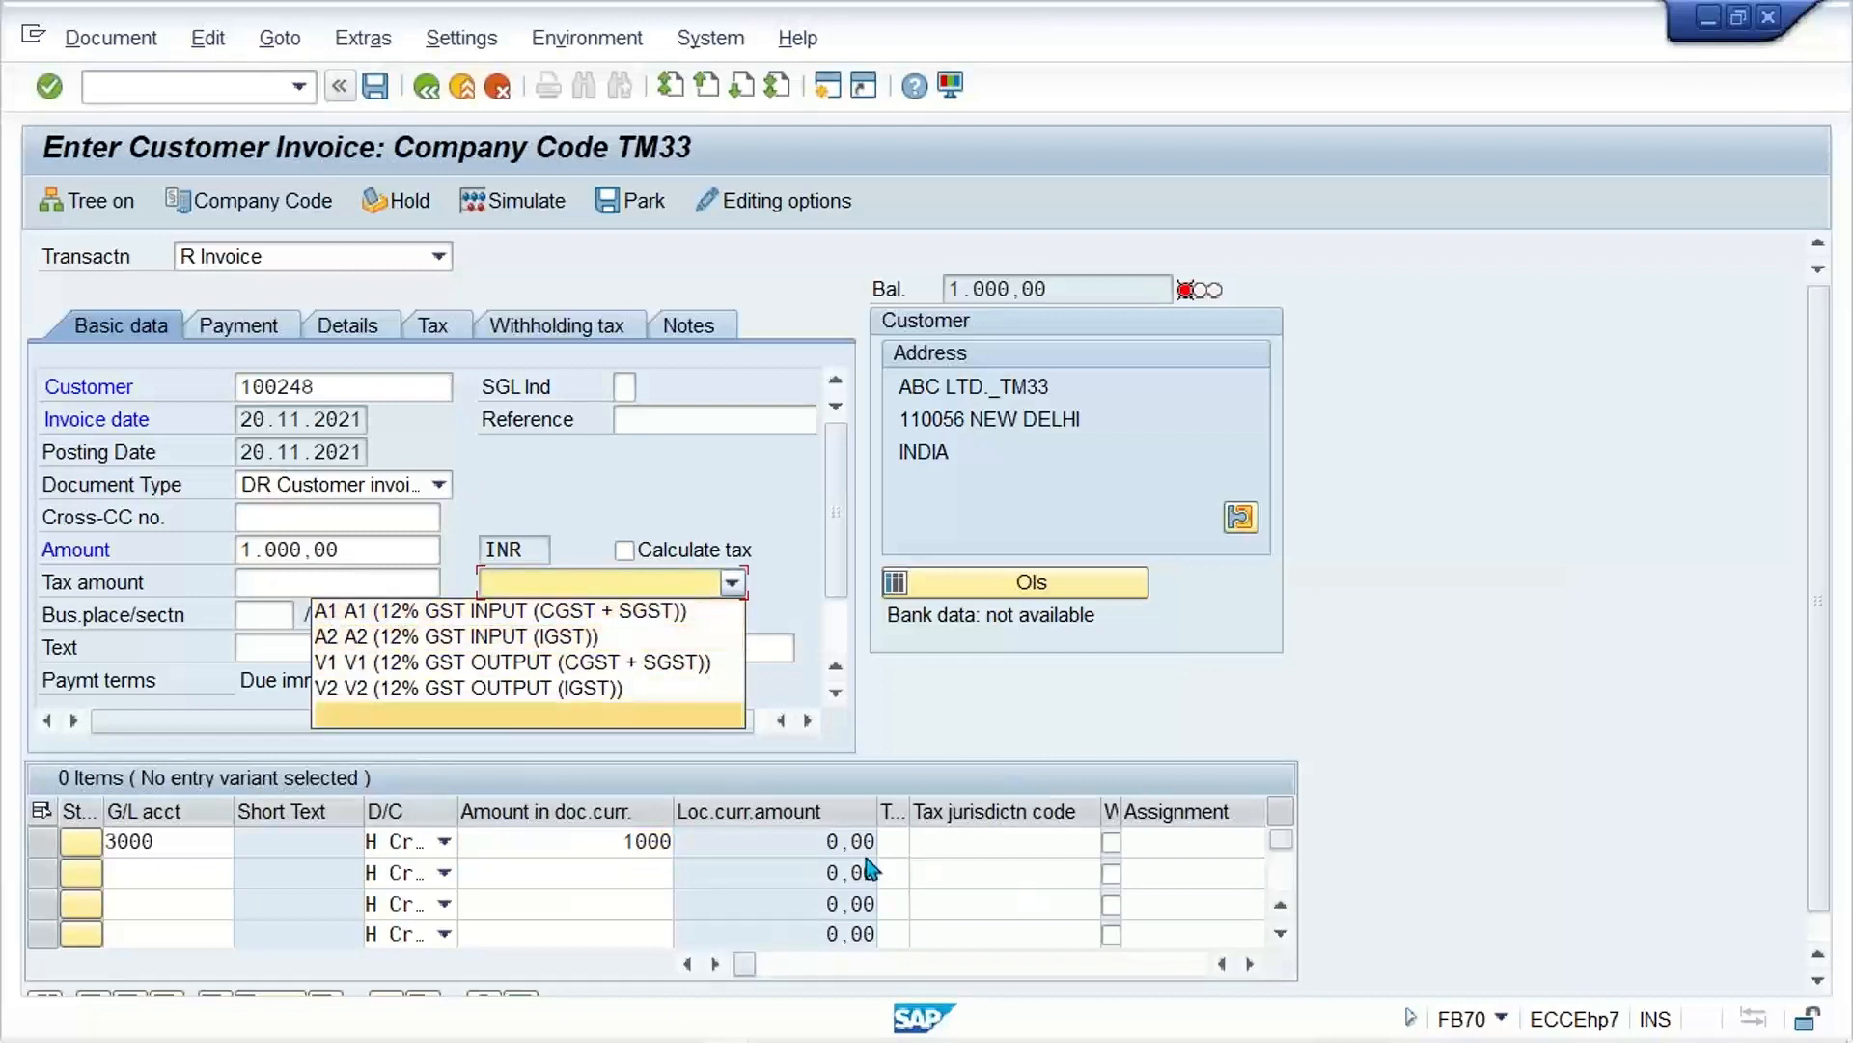
left_click(892, 842)
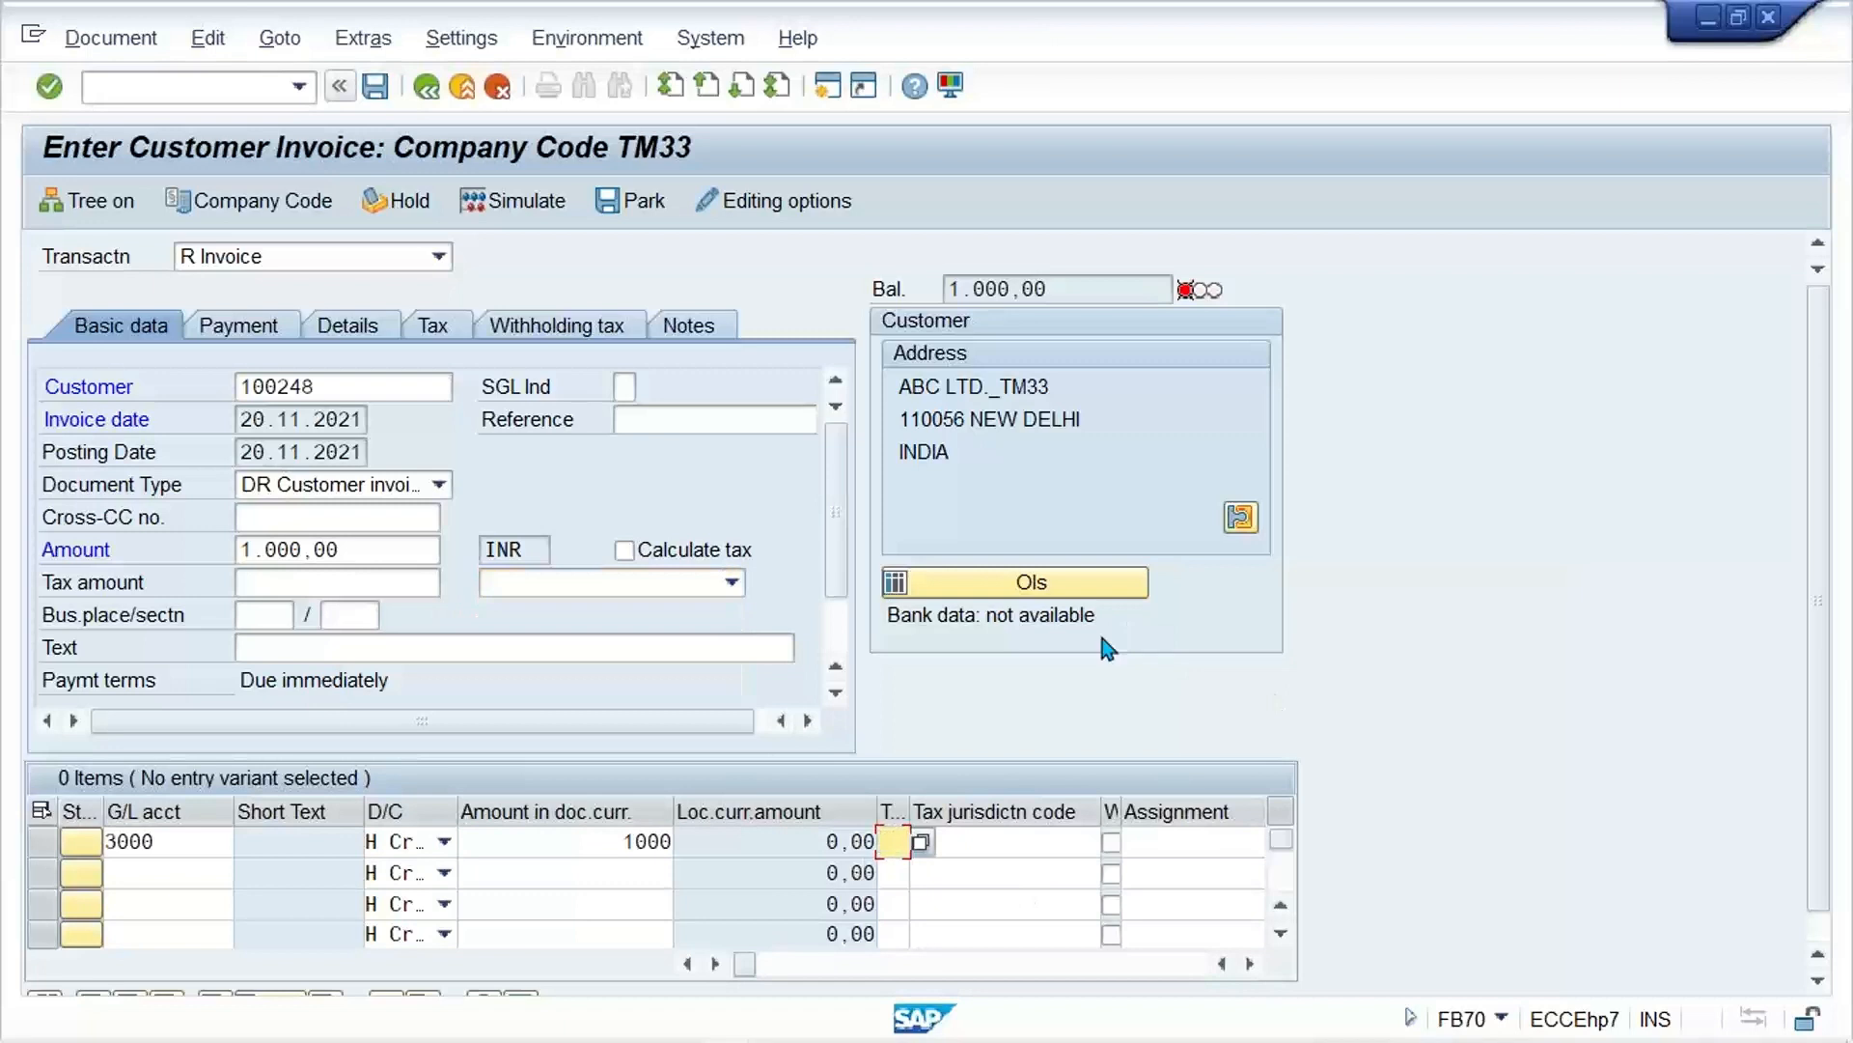
type("A1")
Step: Reselect tax code A1 (12% GST INPUT (CGST + SGST)) in the invoice header and enable Calculate tax
left_click(681, 583)
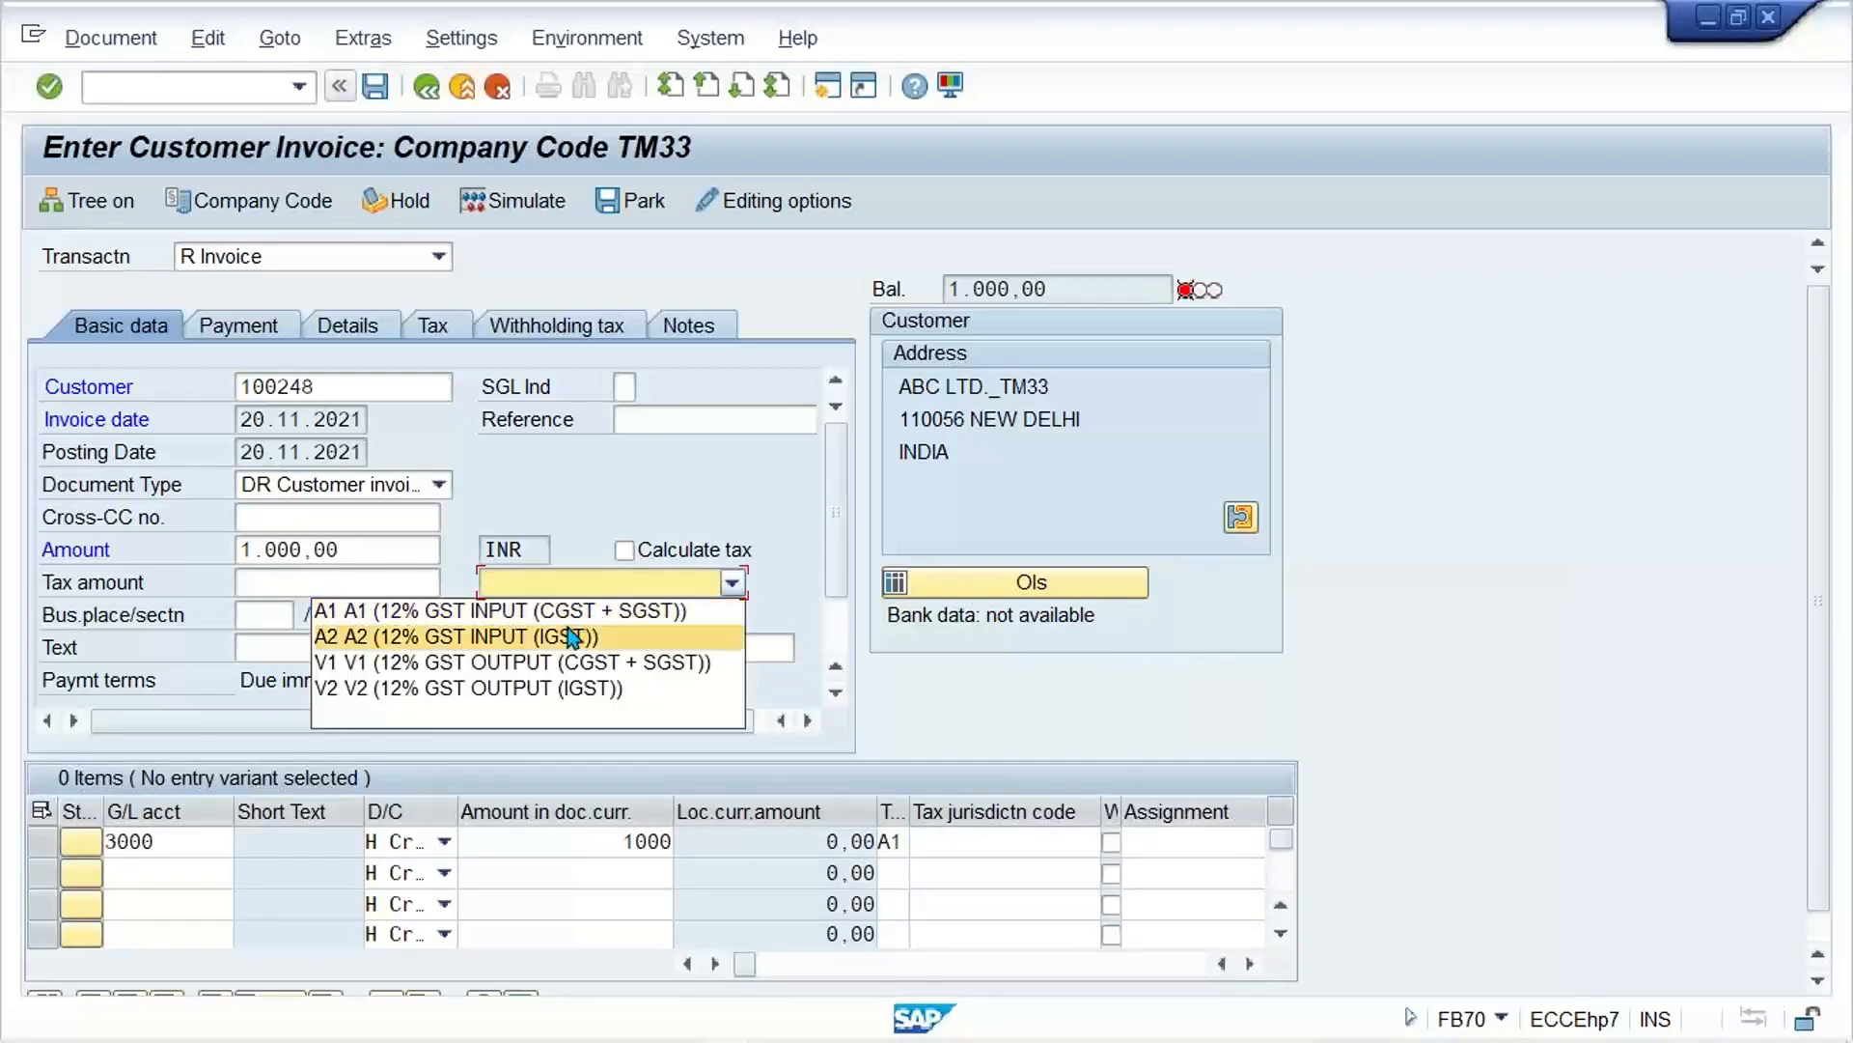
left_click(605, 618)
left_click(623, 549)
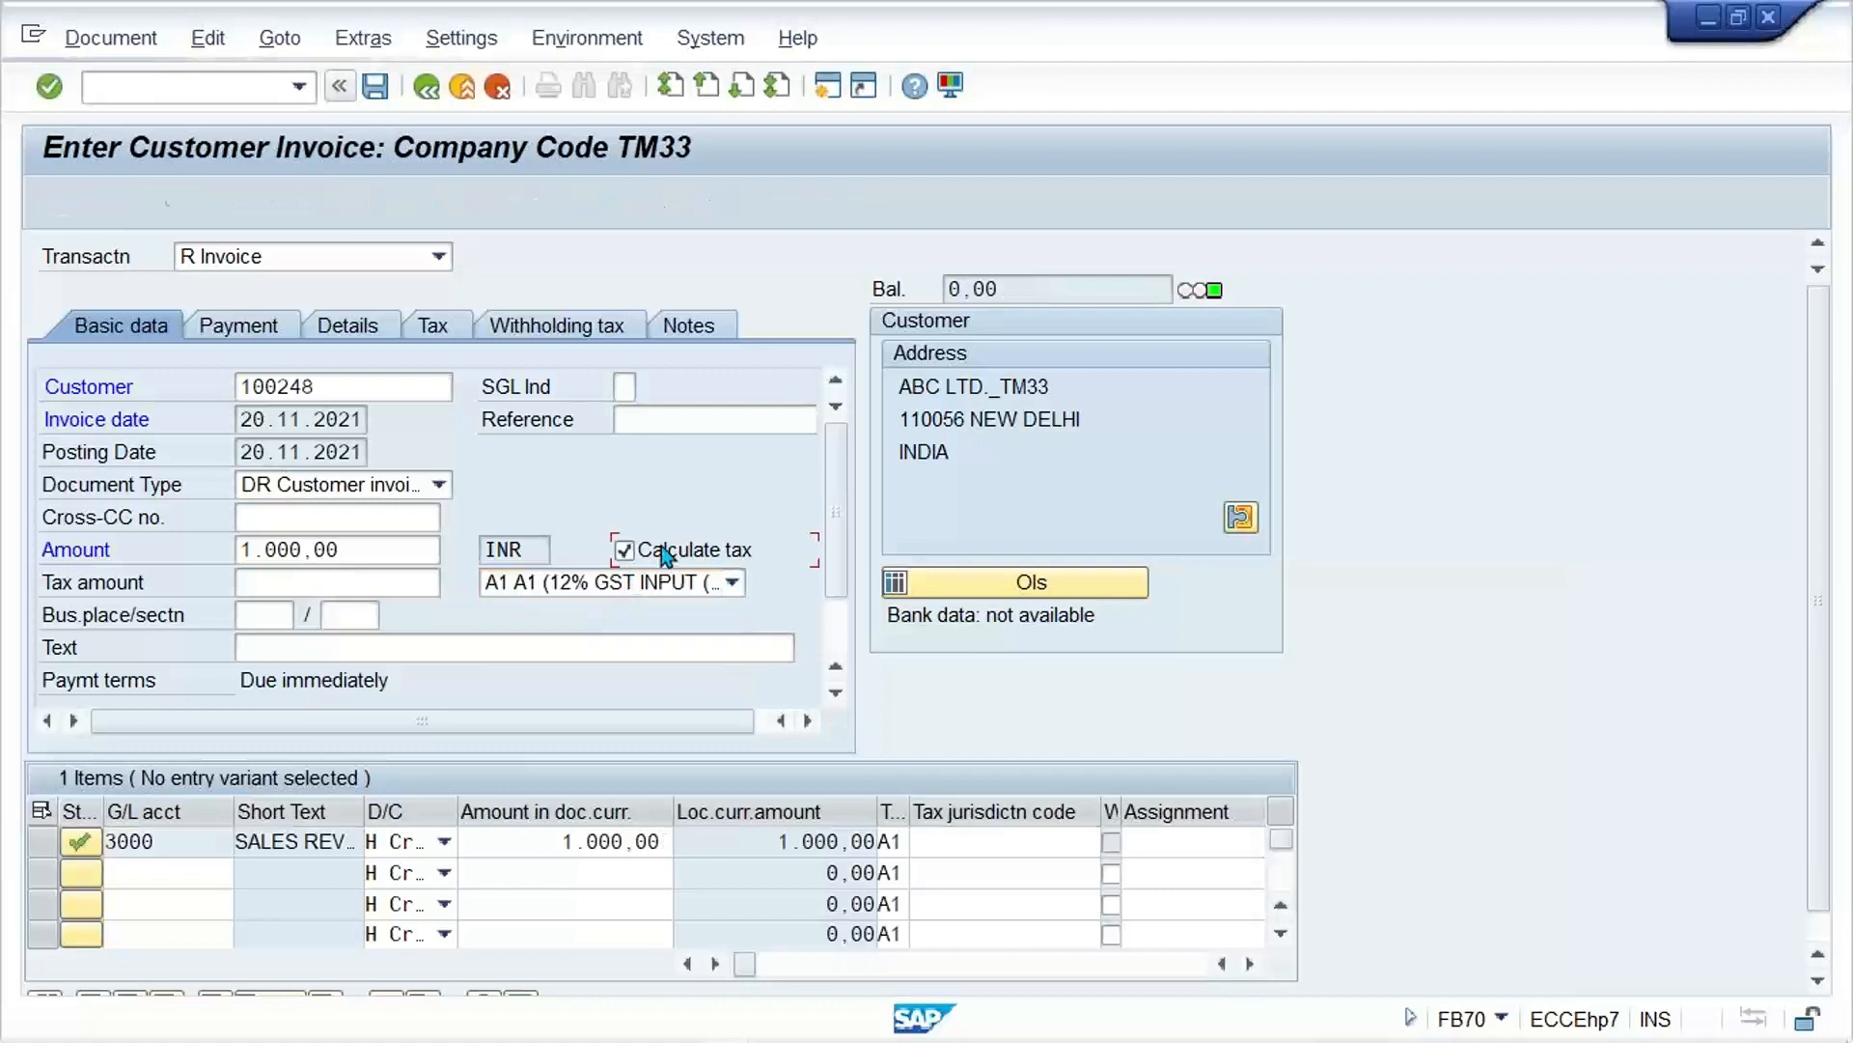
key("Return")
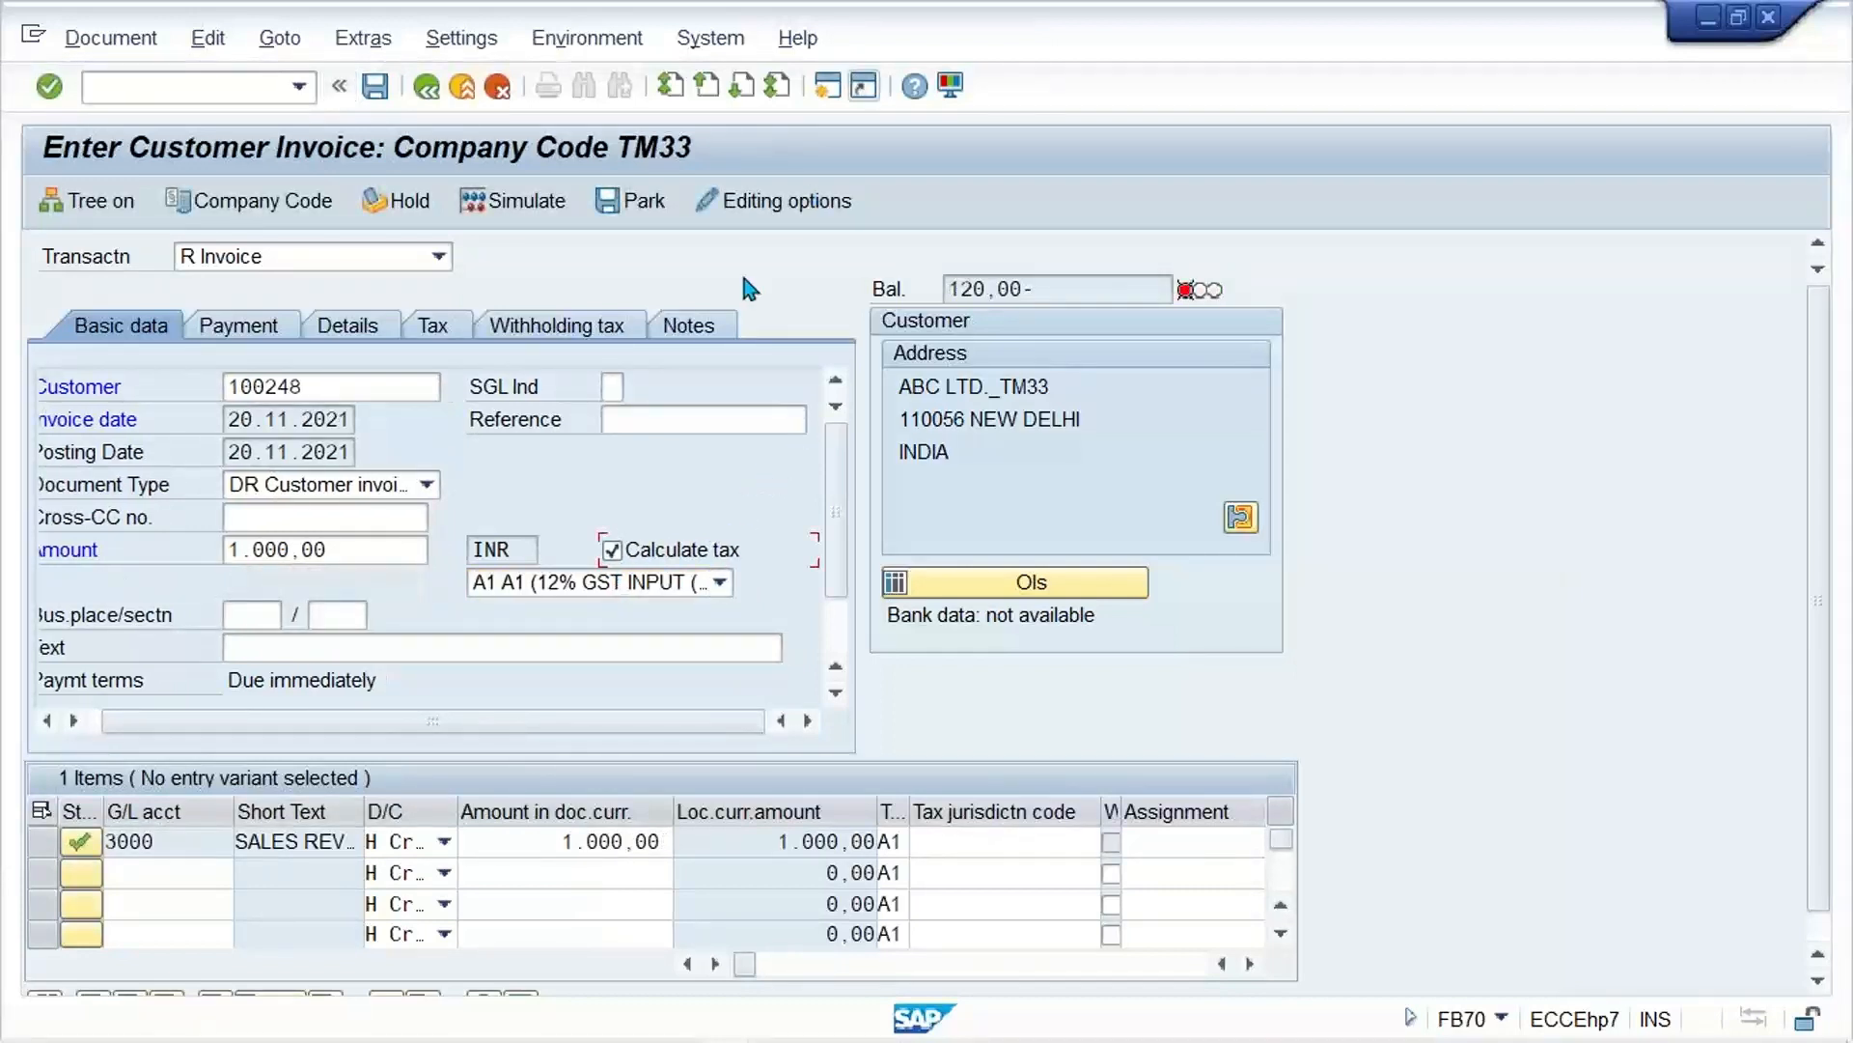
Step: Disable Calculate taxes on net amount in the accounting editing options, save them and return to the invoice
left_click(736, 203)
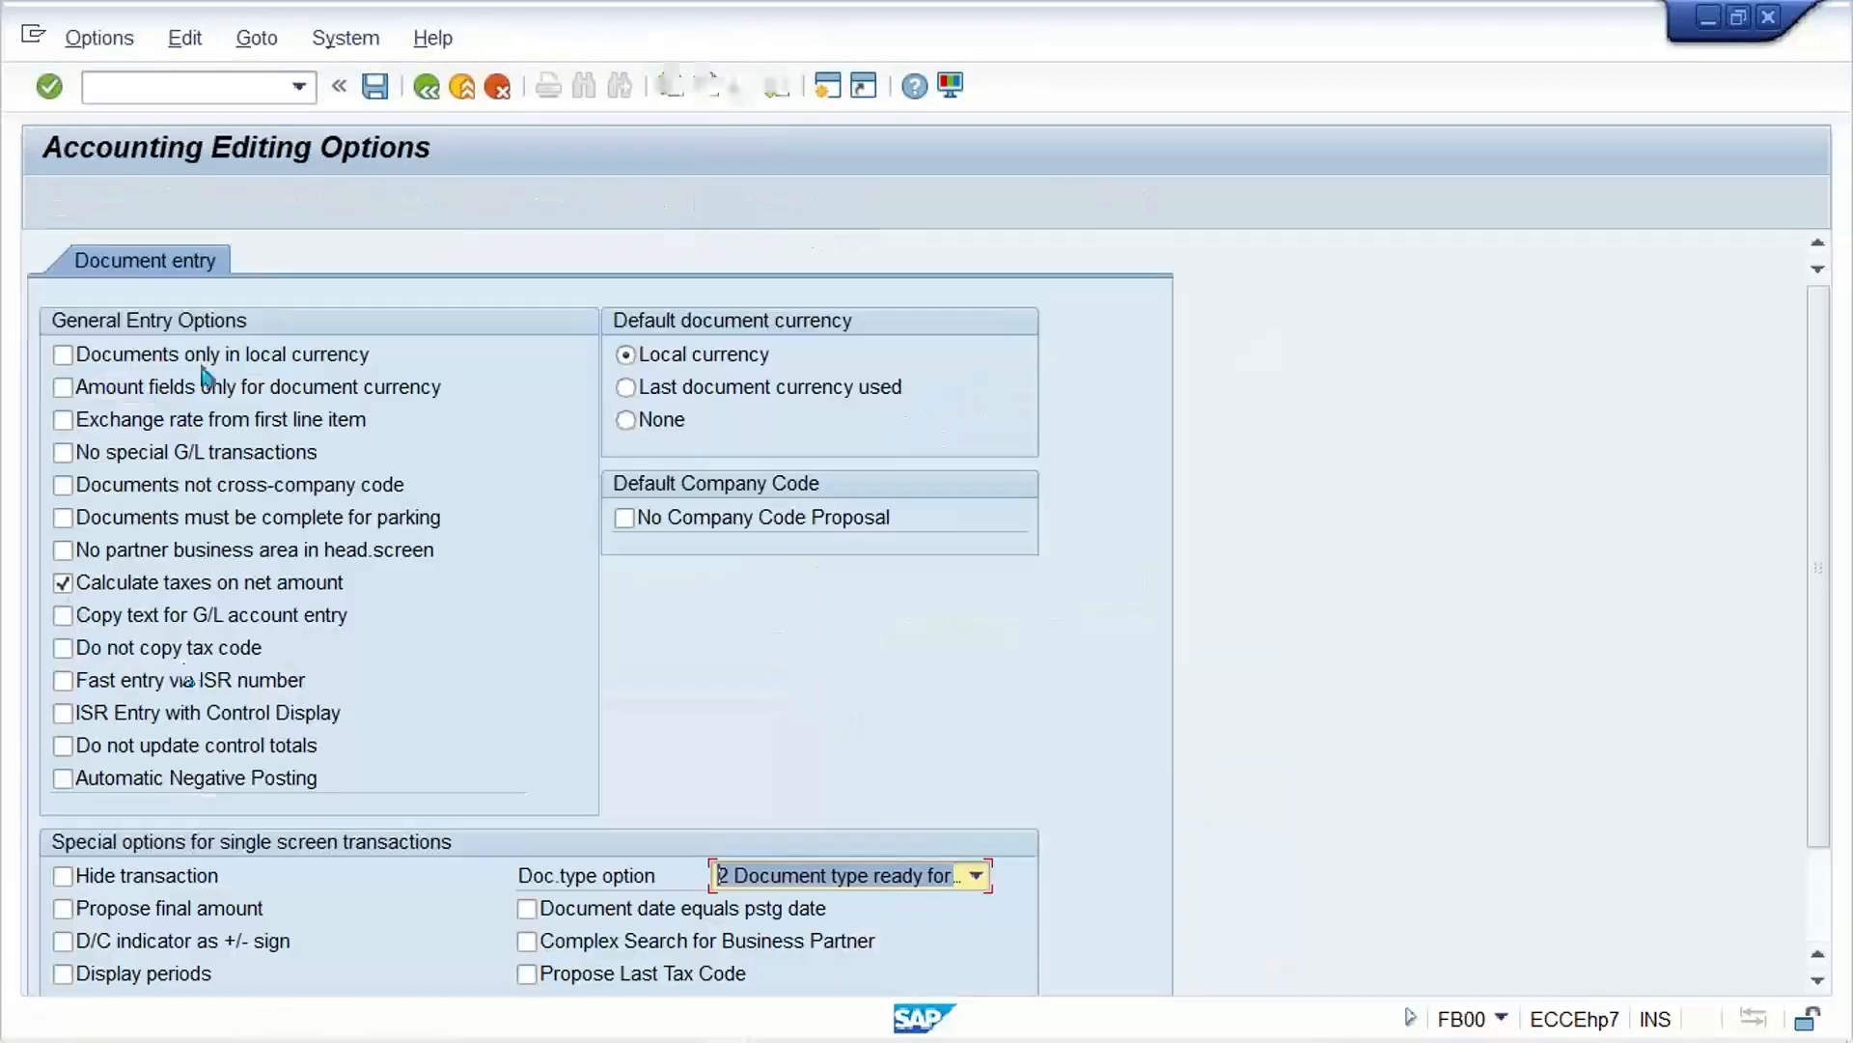
left_click(143, 591)
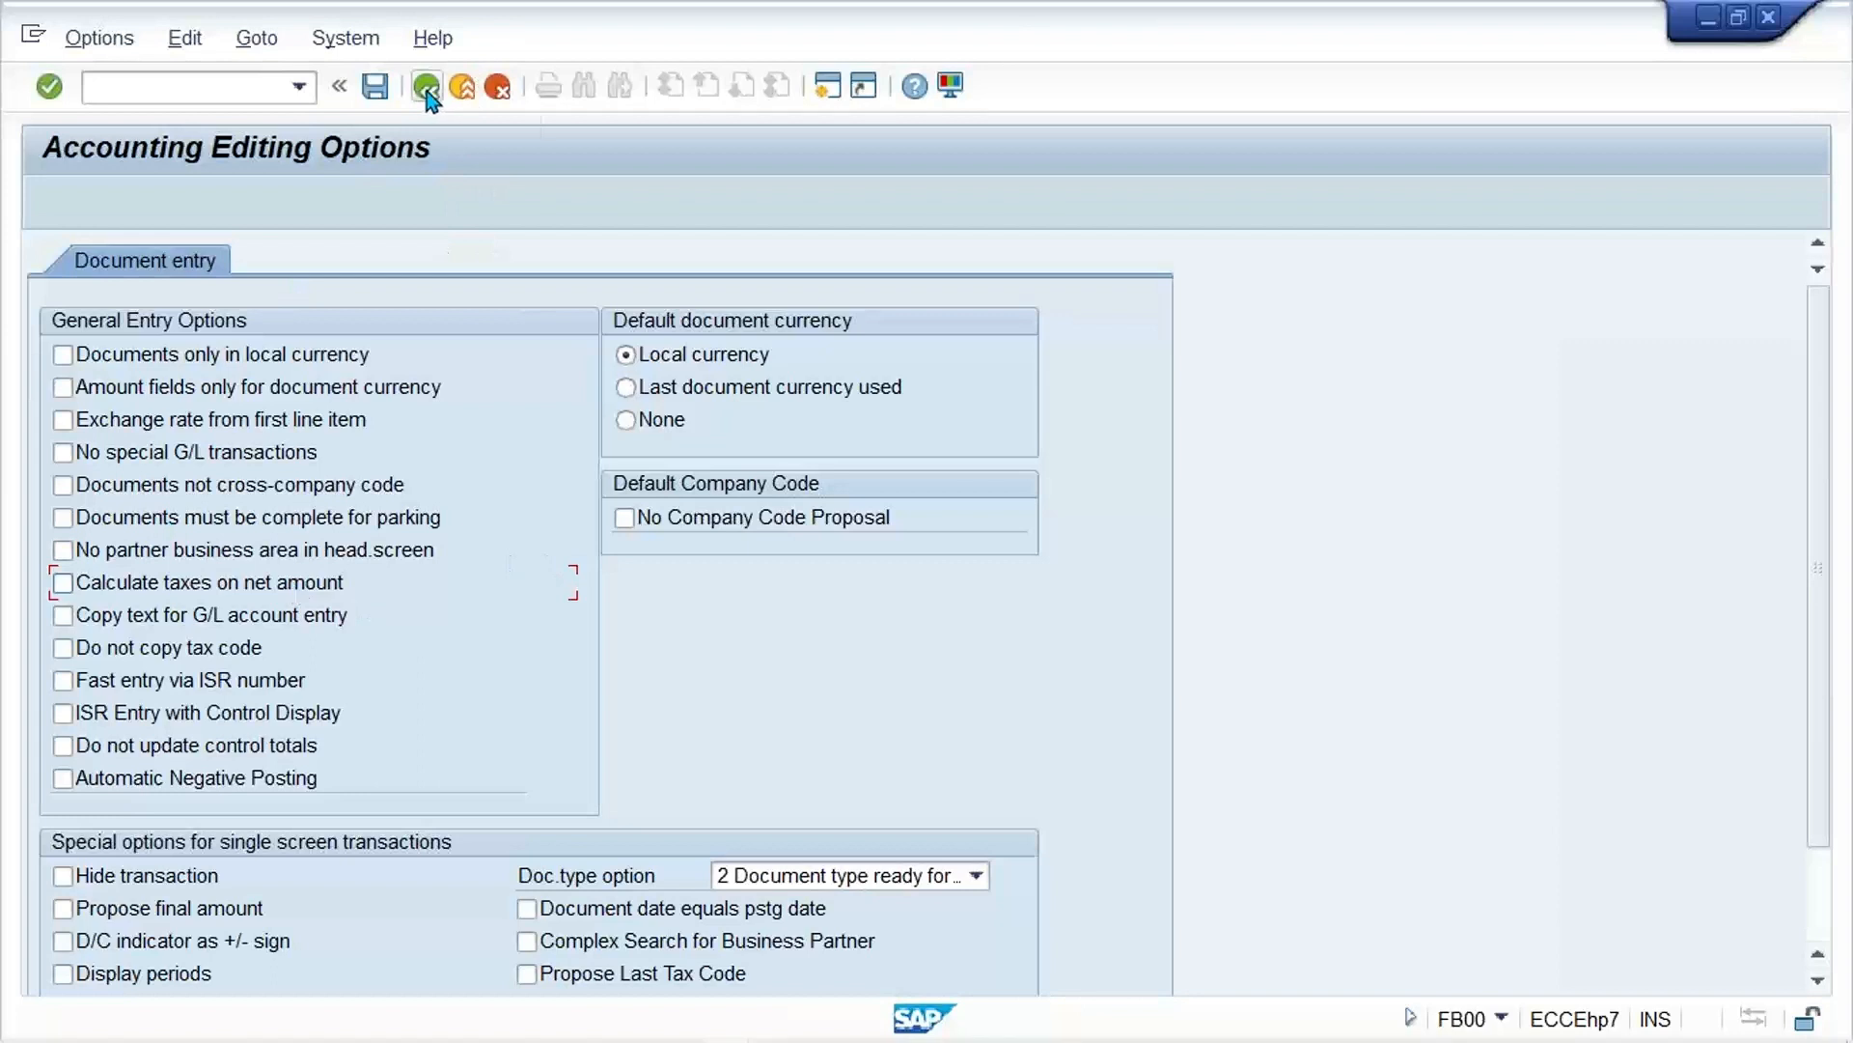
left_click(369, 88)
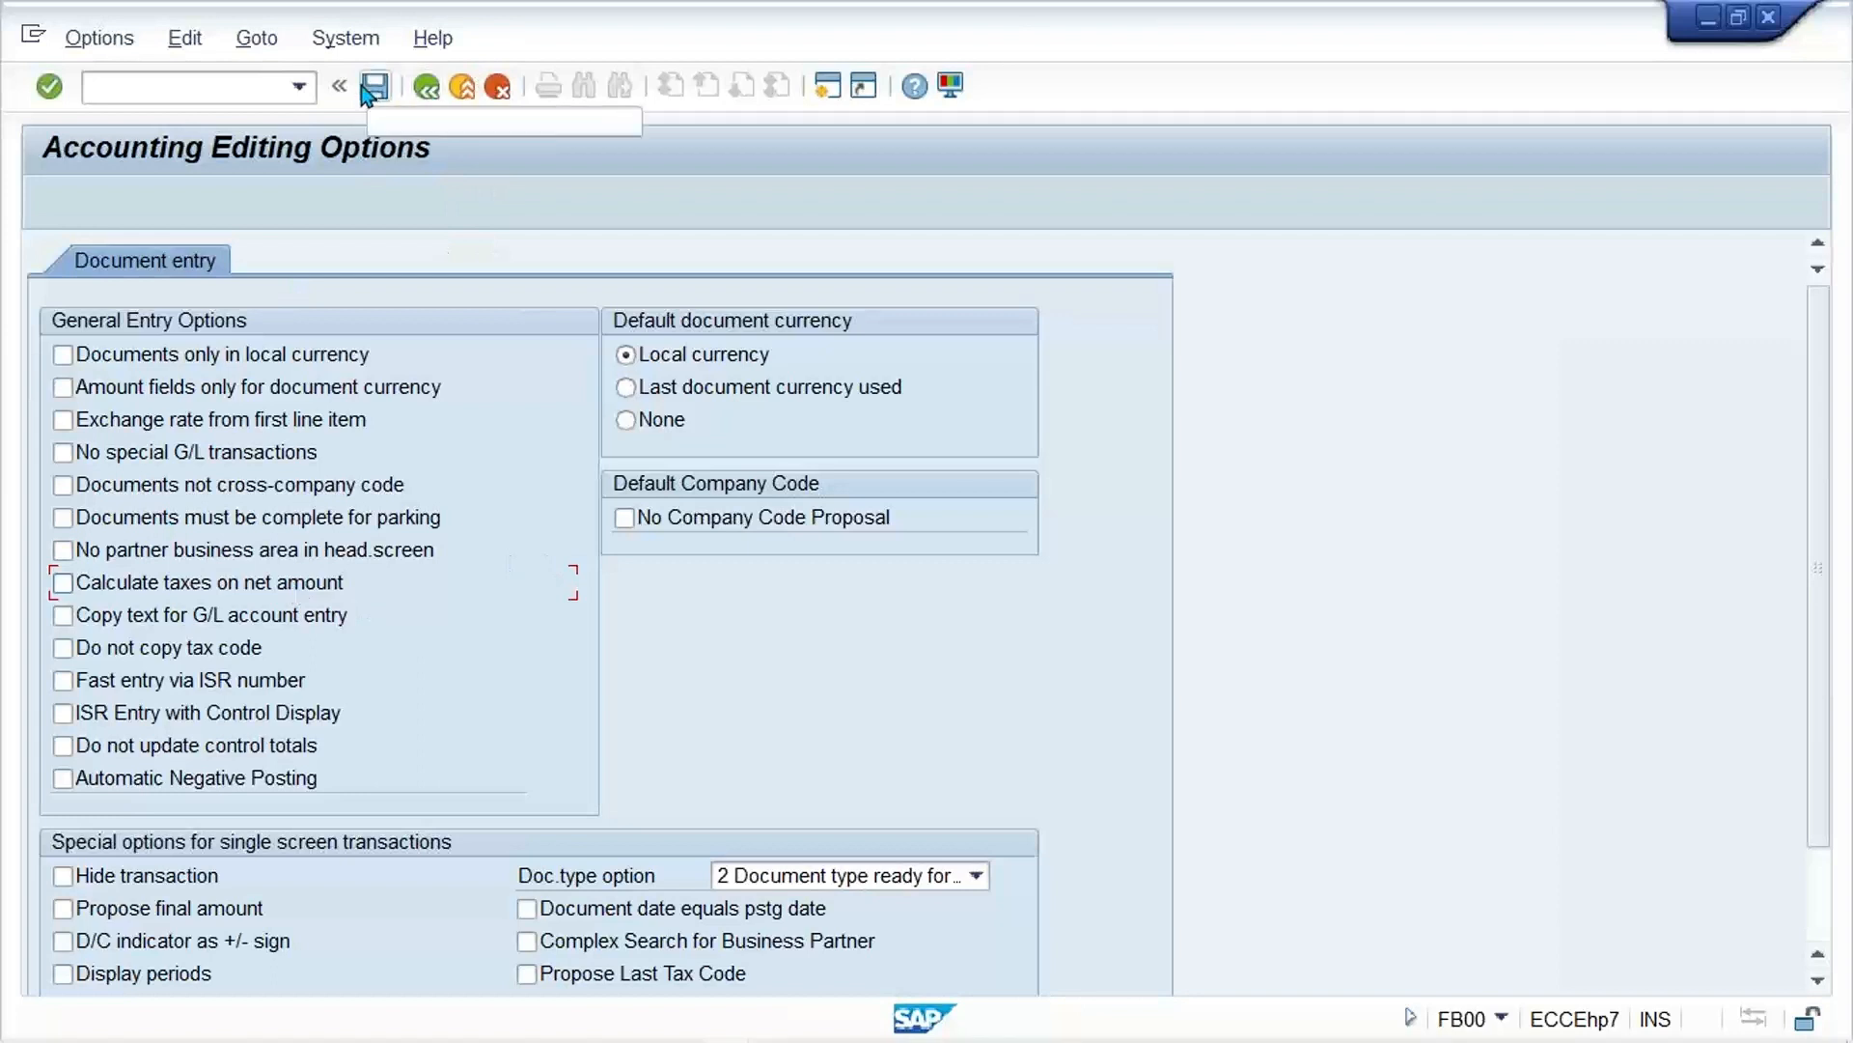
left_click(426, 89)
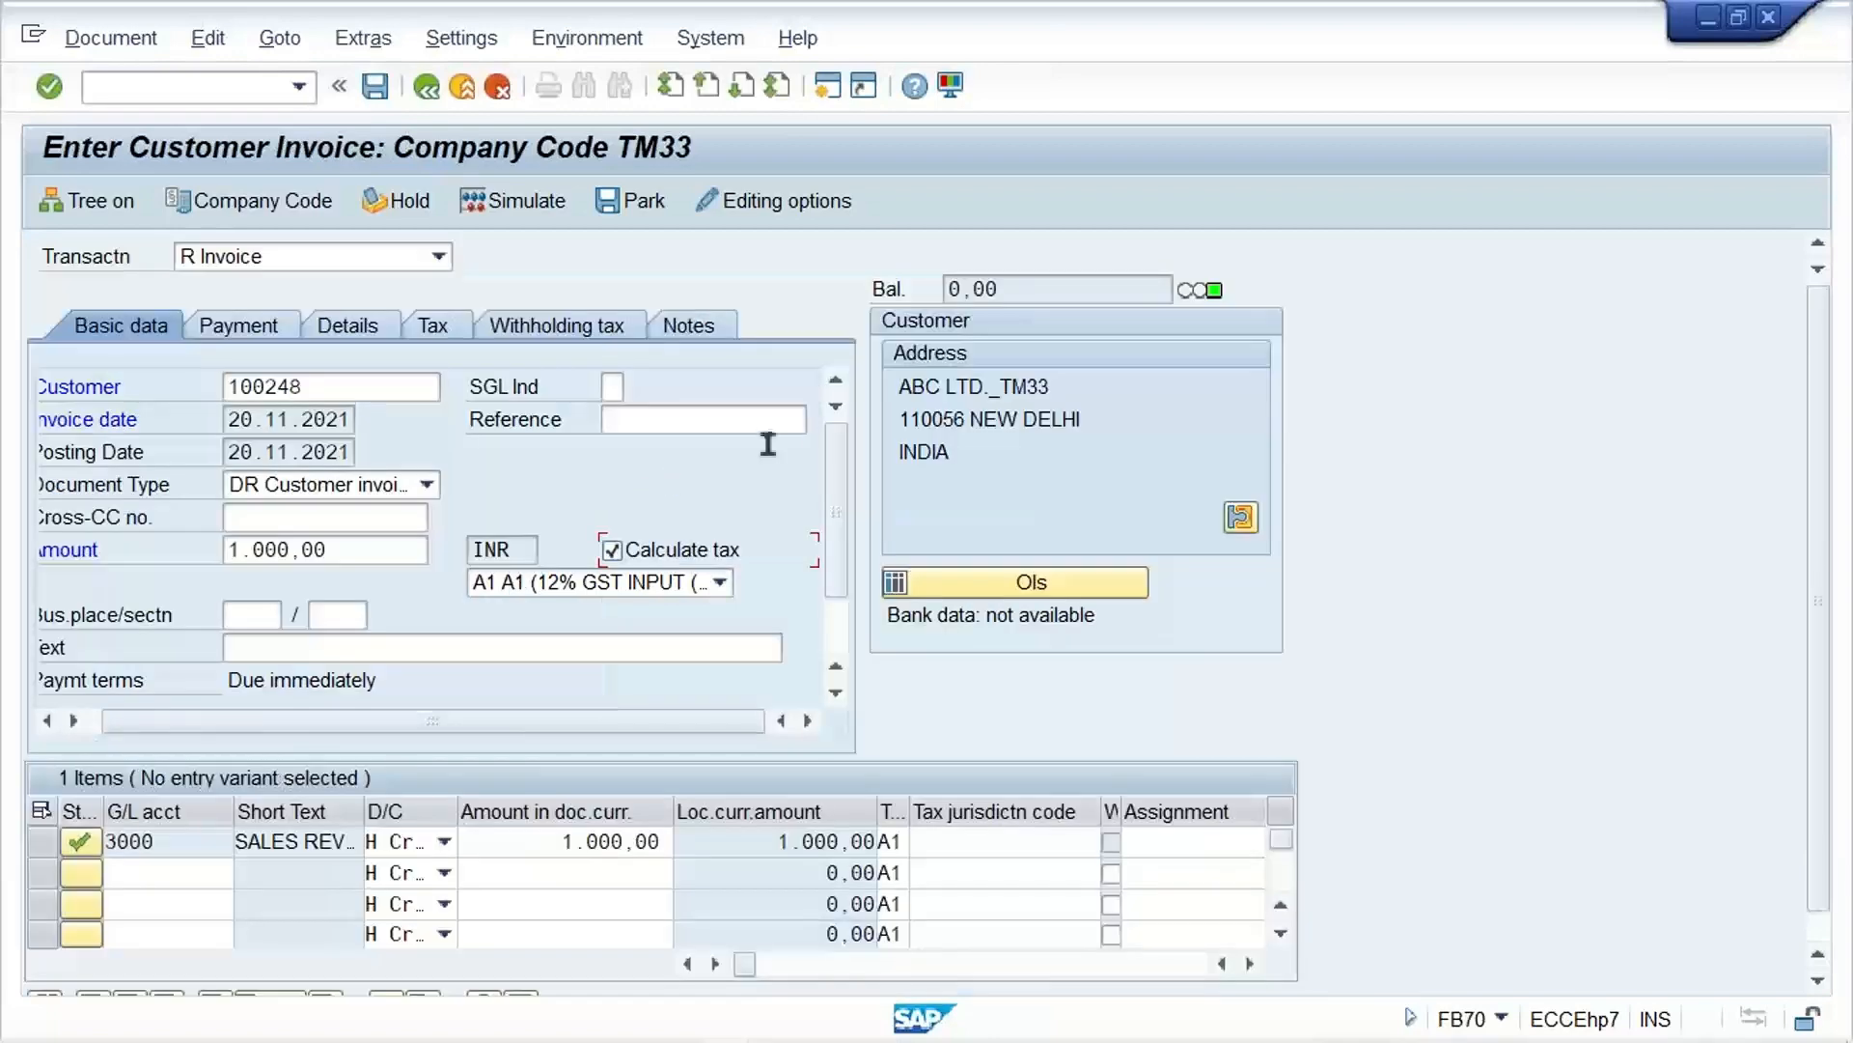
Step: Simulate the invoice to review the tax line items, and return to the entry, accepting deletion of the automatically created items
left_click(513, 201)
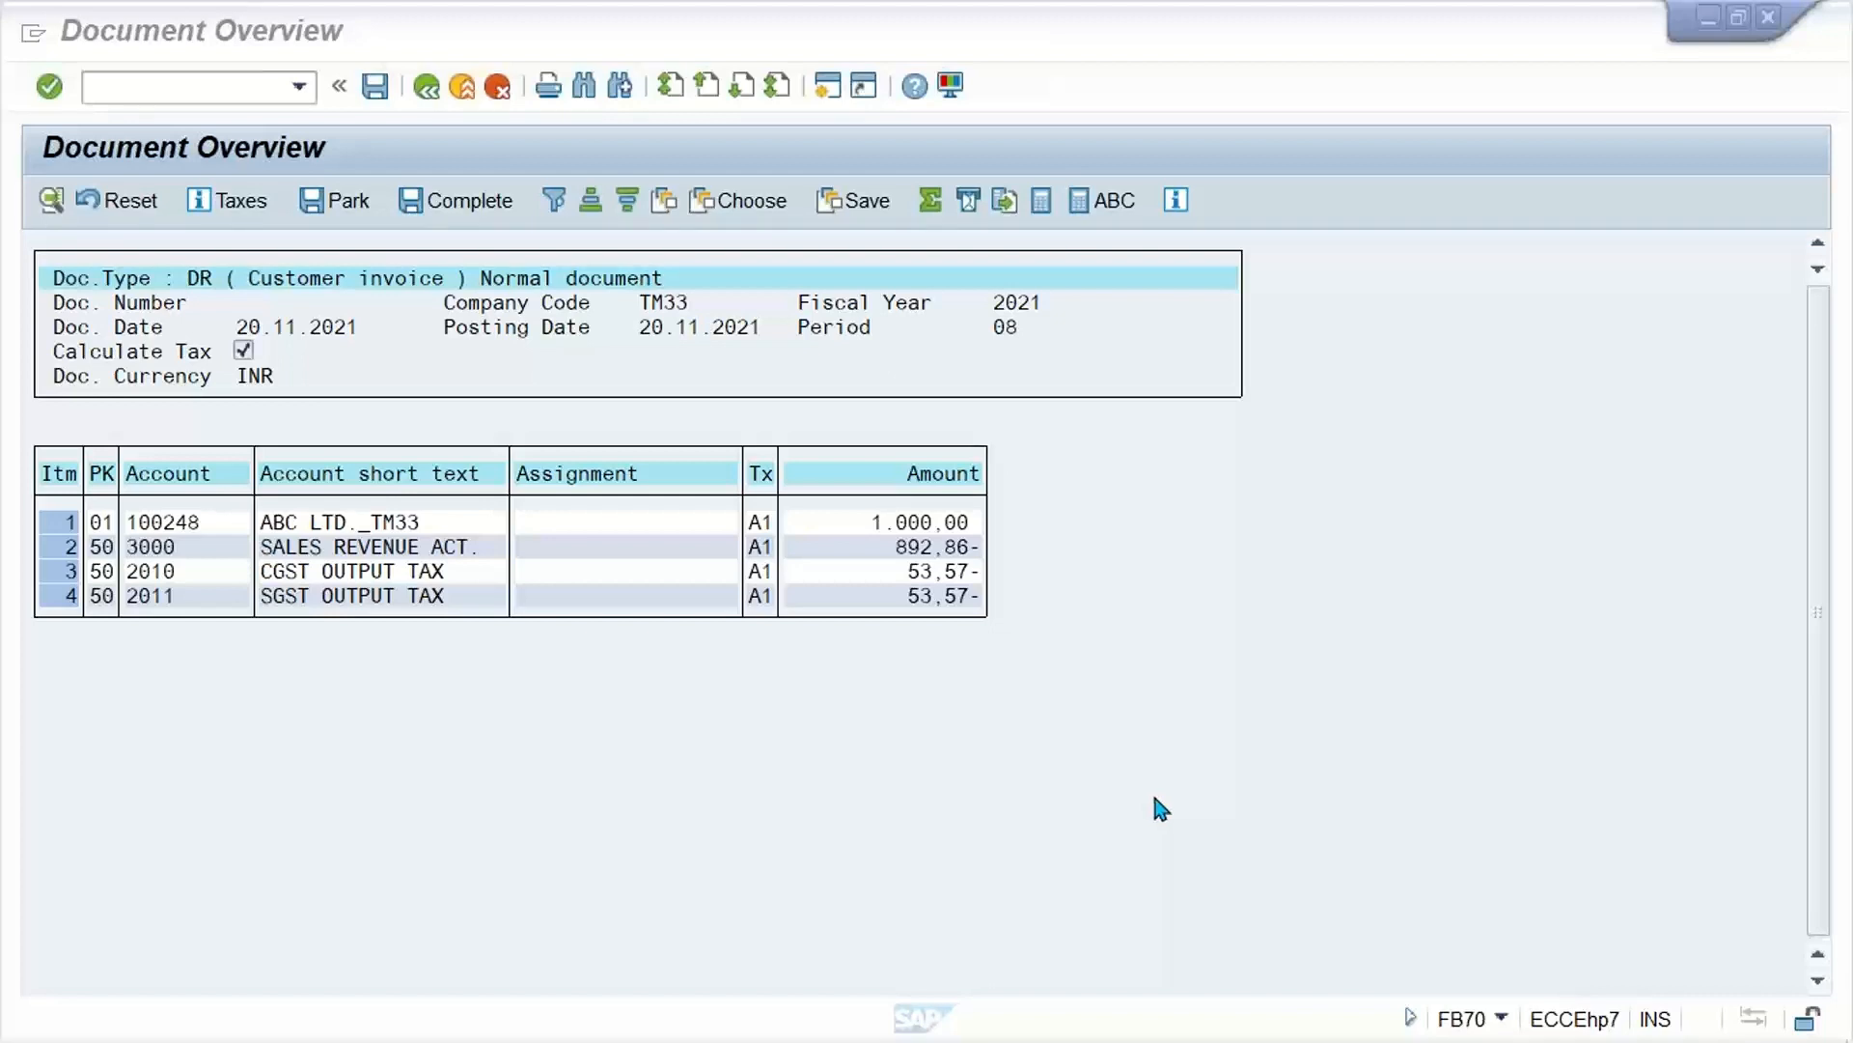
left_click(839, 720)
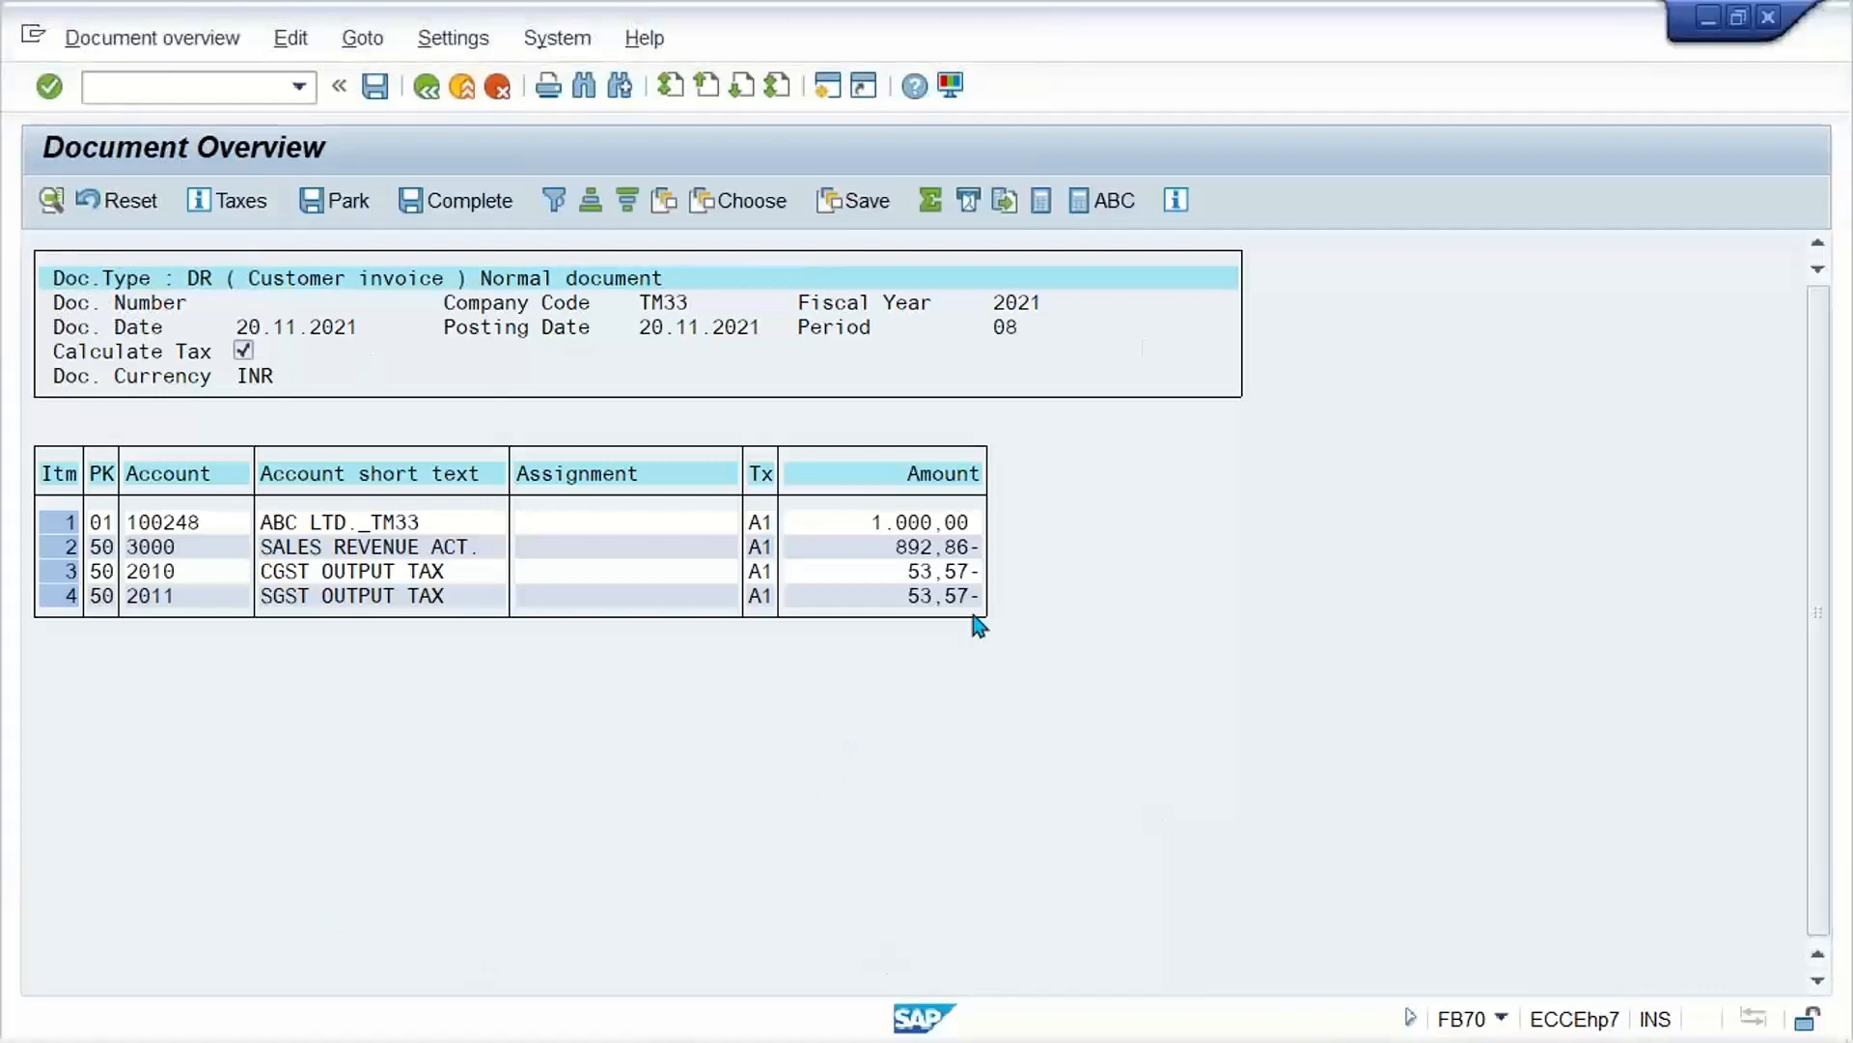
left_click(888, 547)
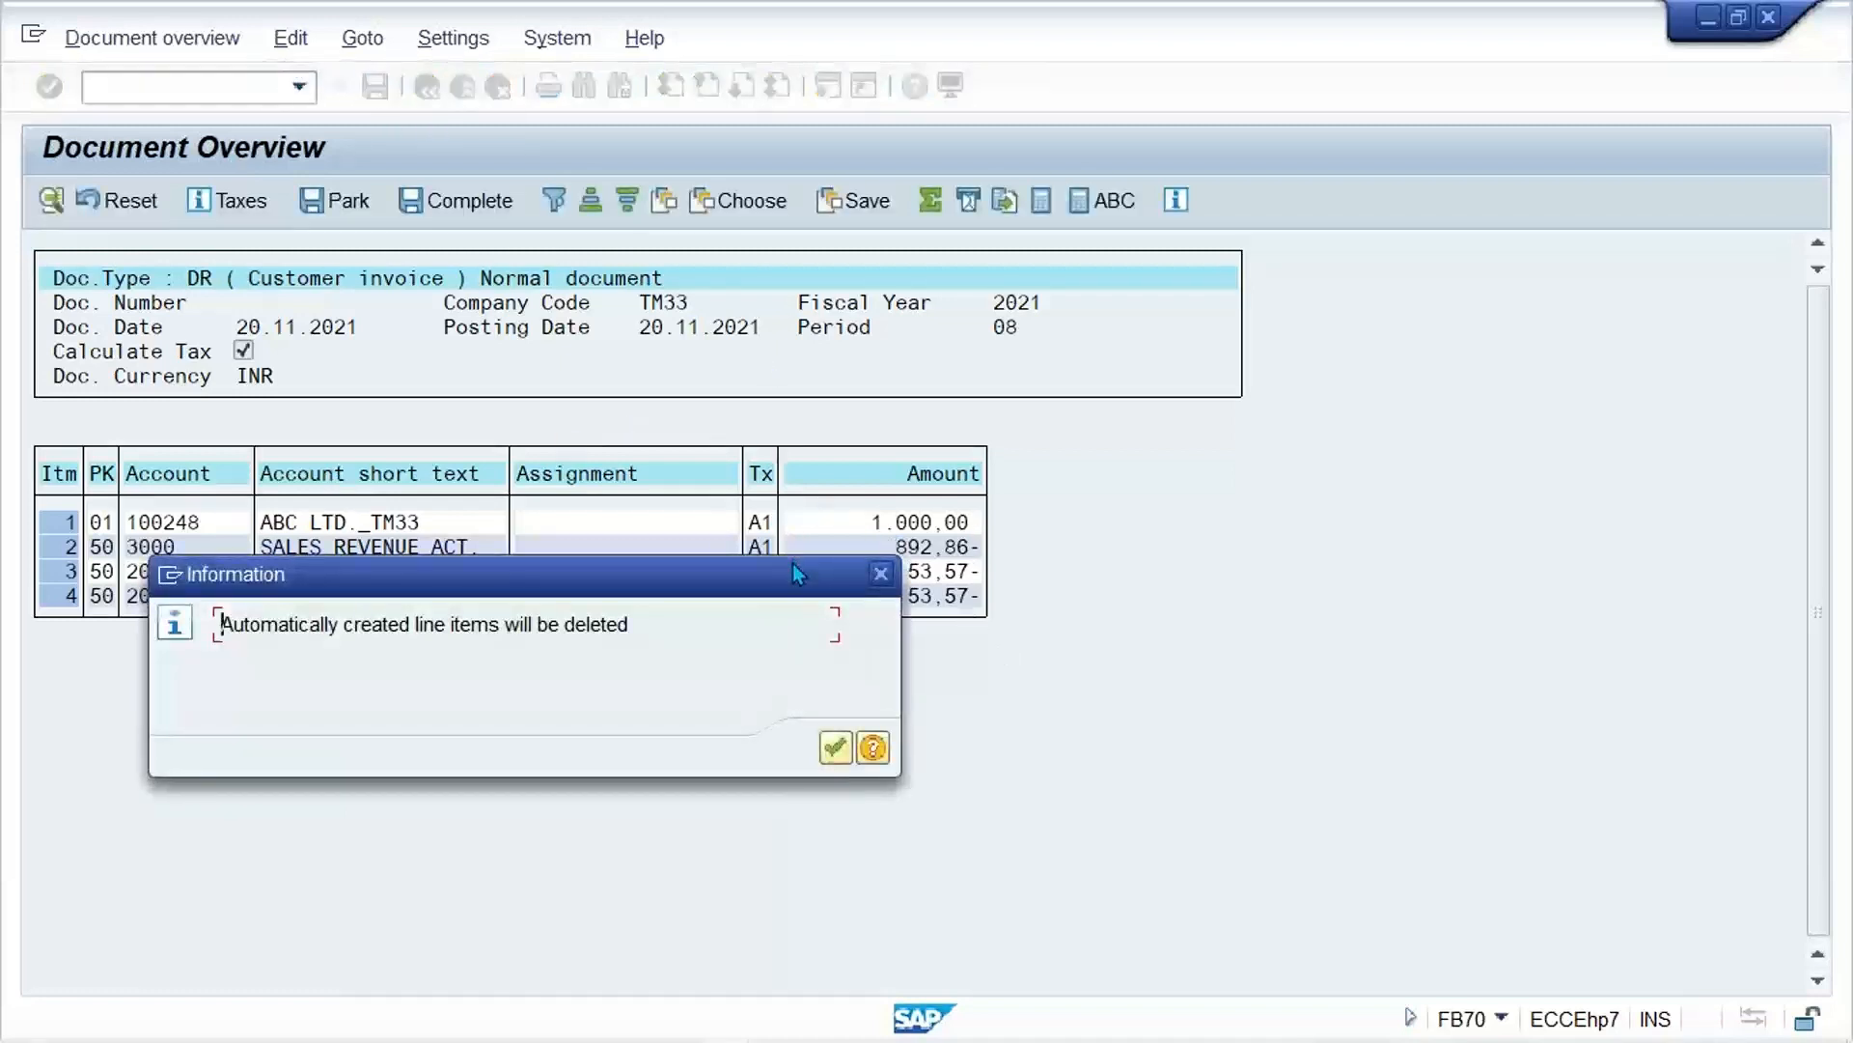
left_click(836, 751)
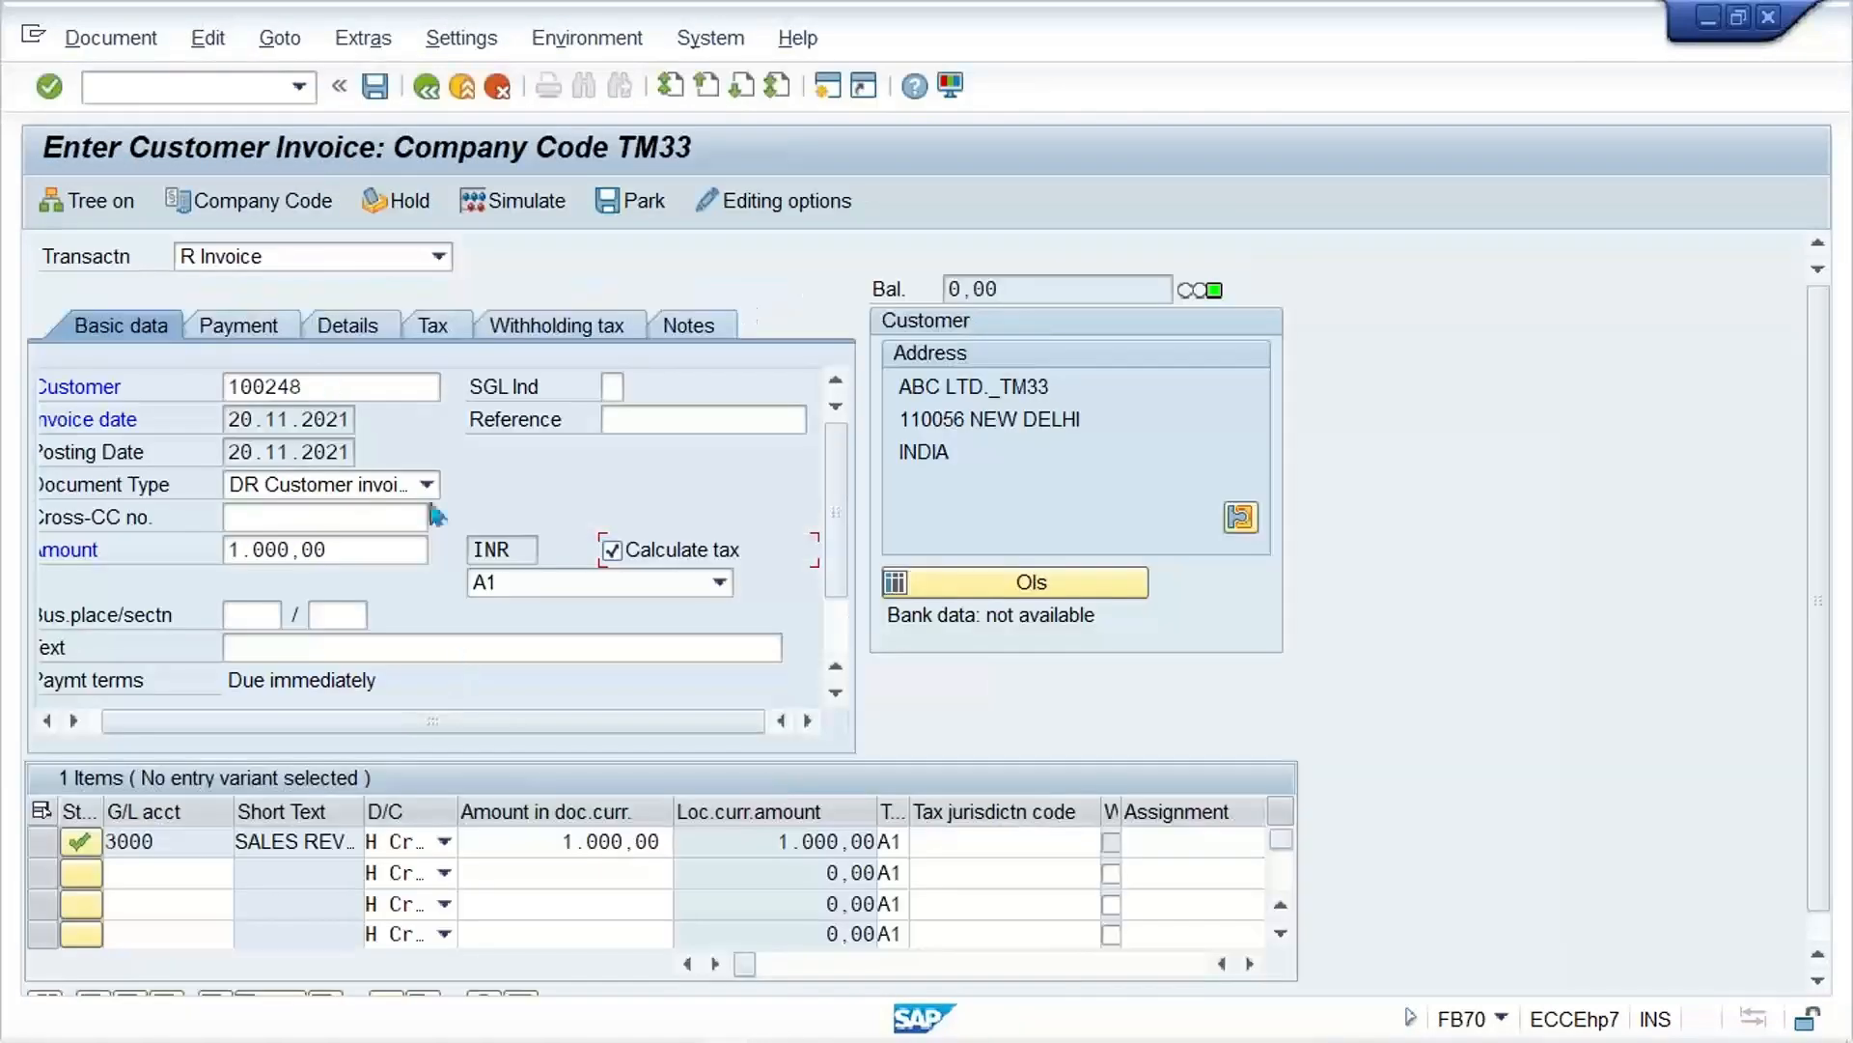
Step: Enable Calculate taxes on net amount in the editing options, save them and try to simulate the invoice again
left_click(782, 200)
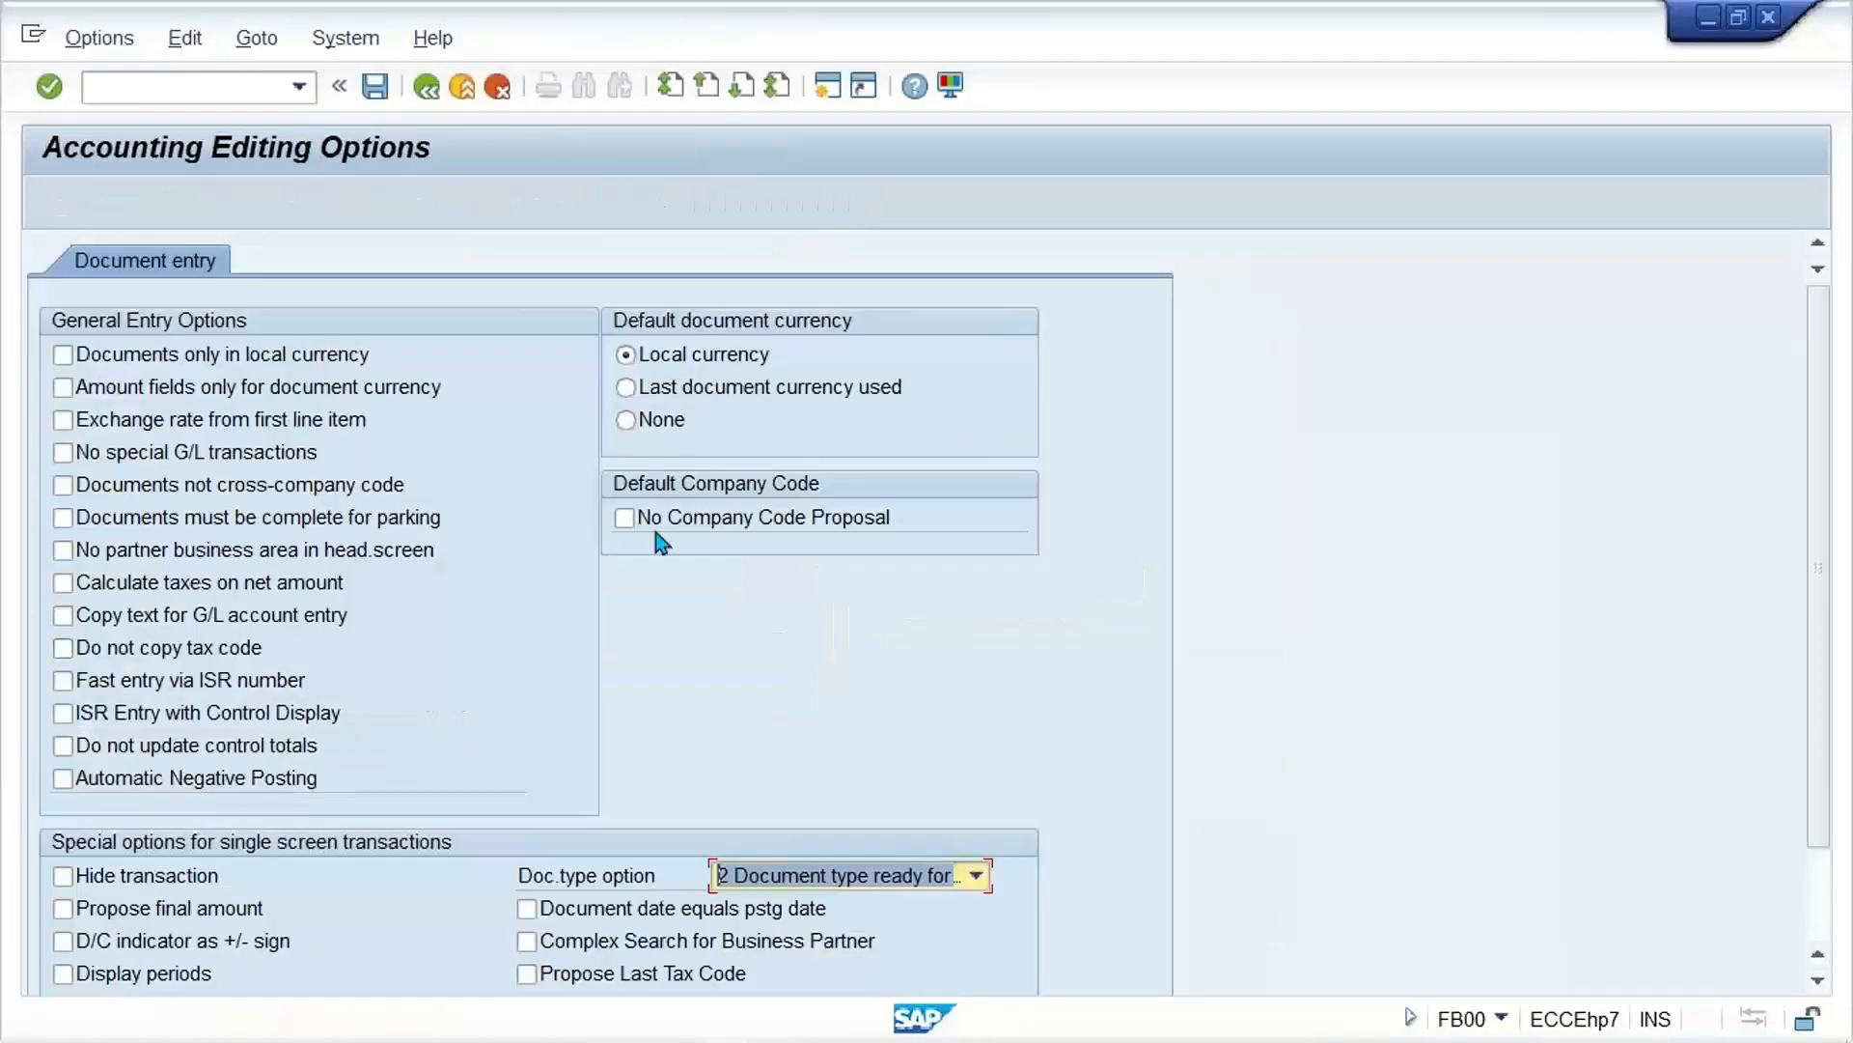
left_click(124, 584)
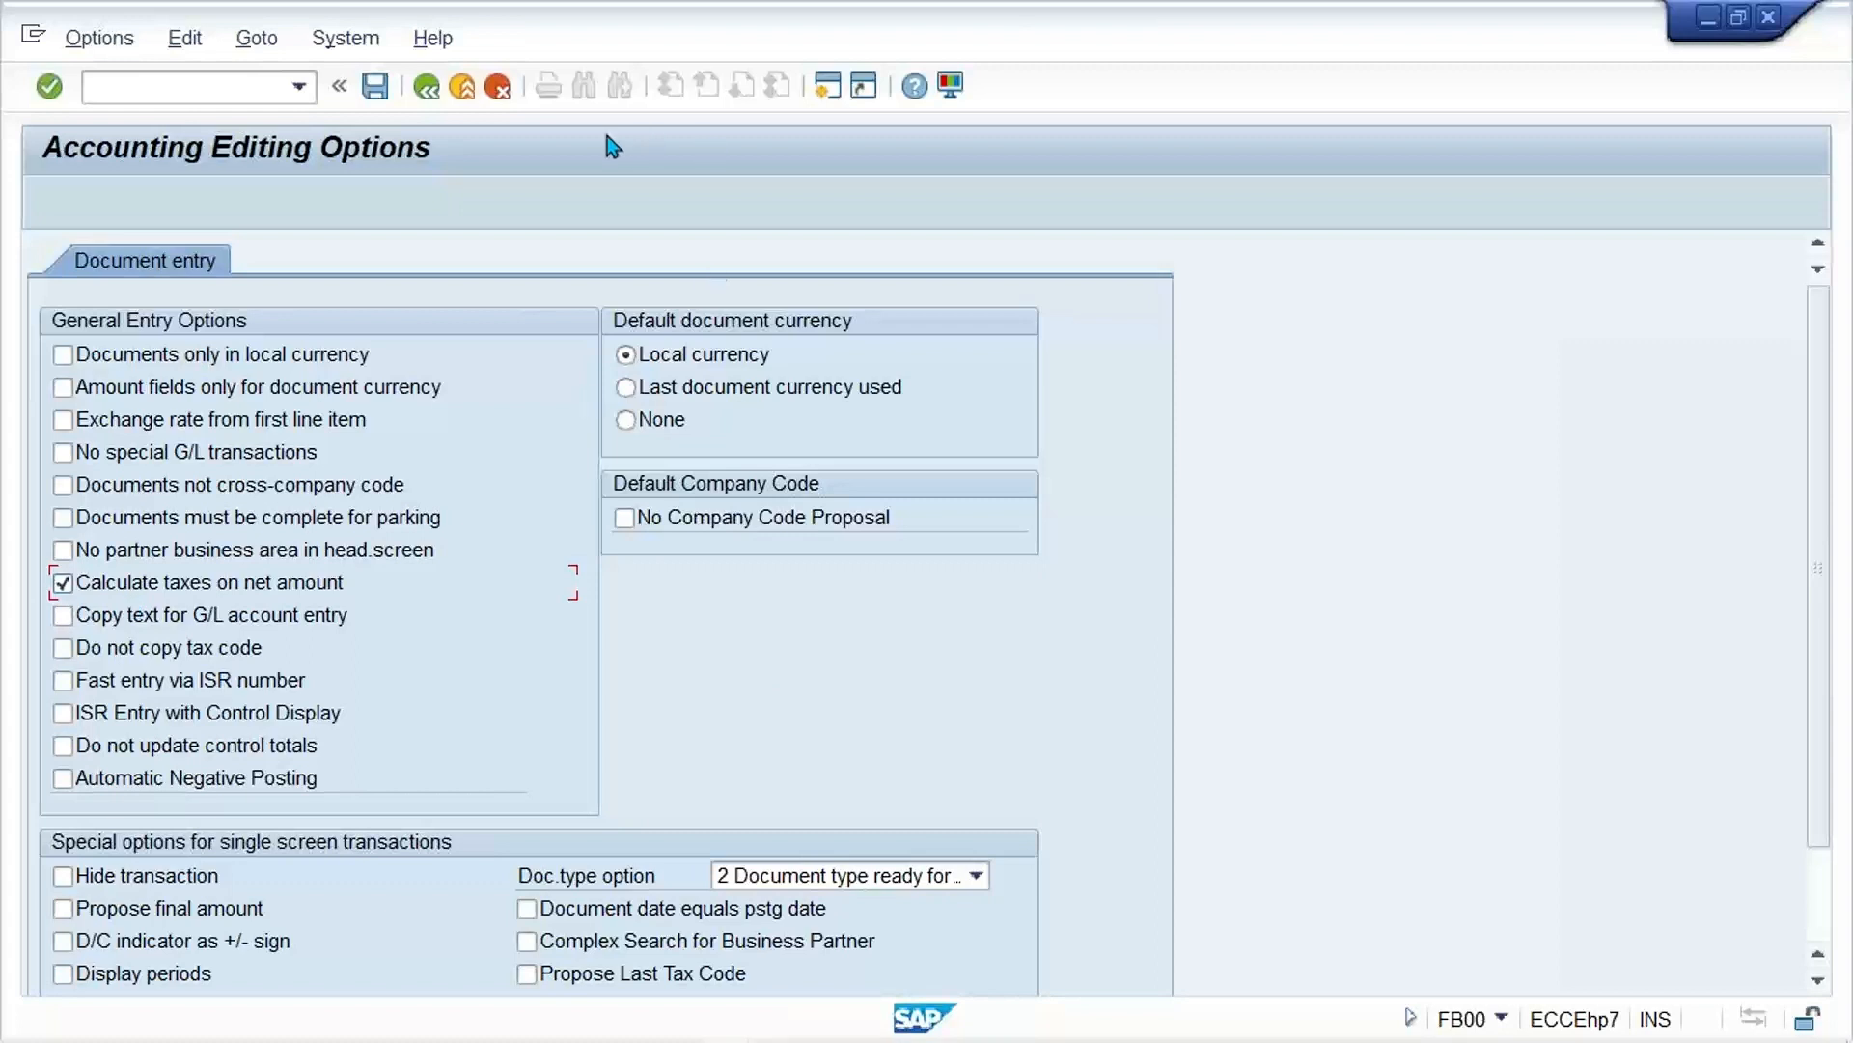
left_click(376, 91)
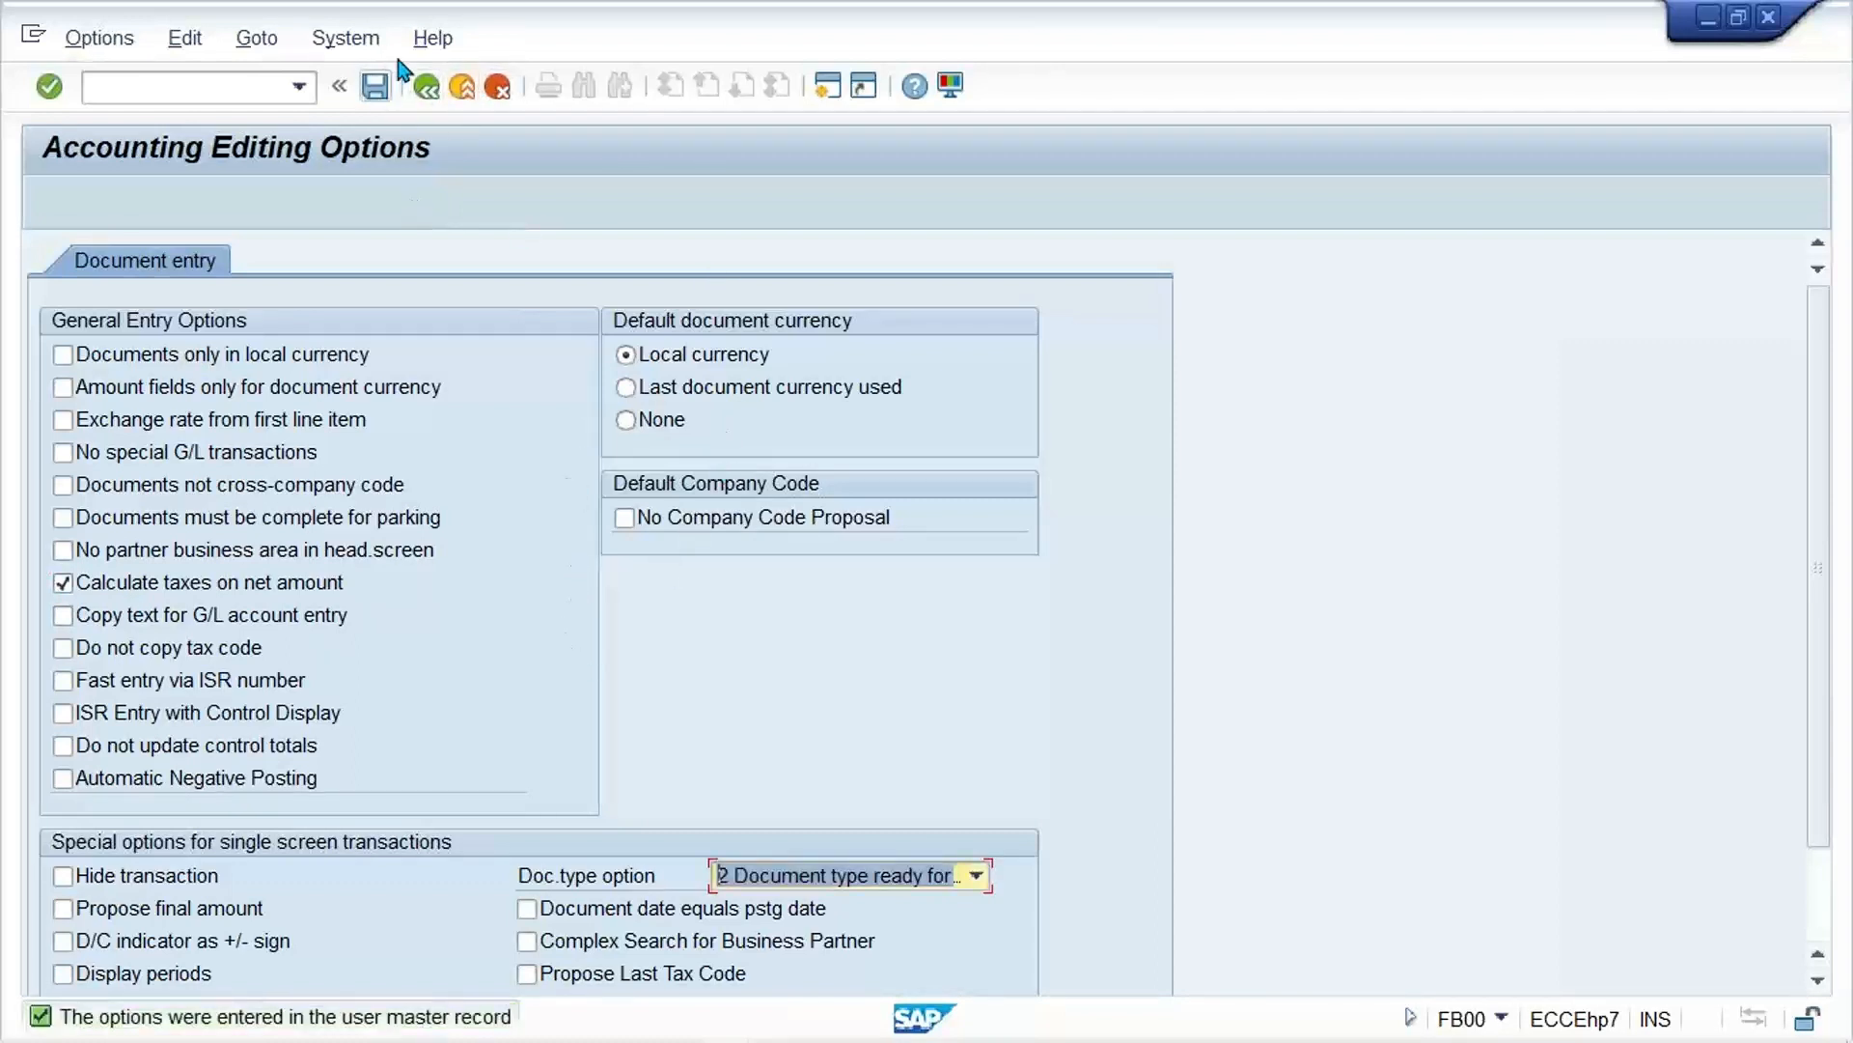
left_click(426, 87)
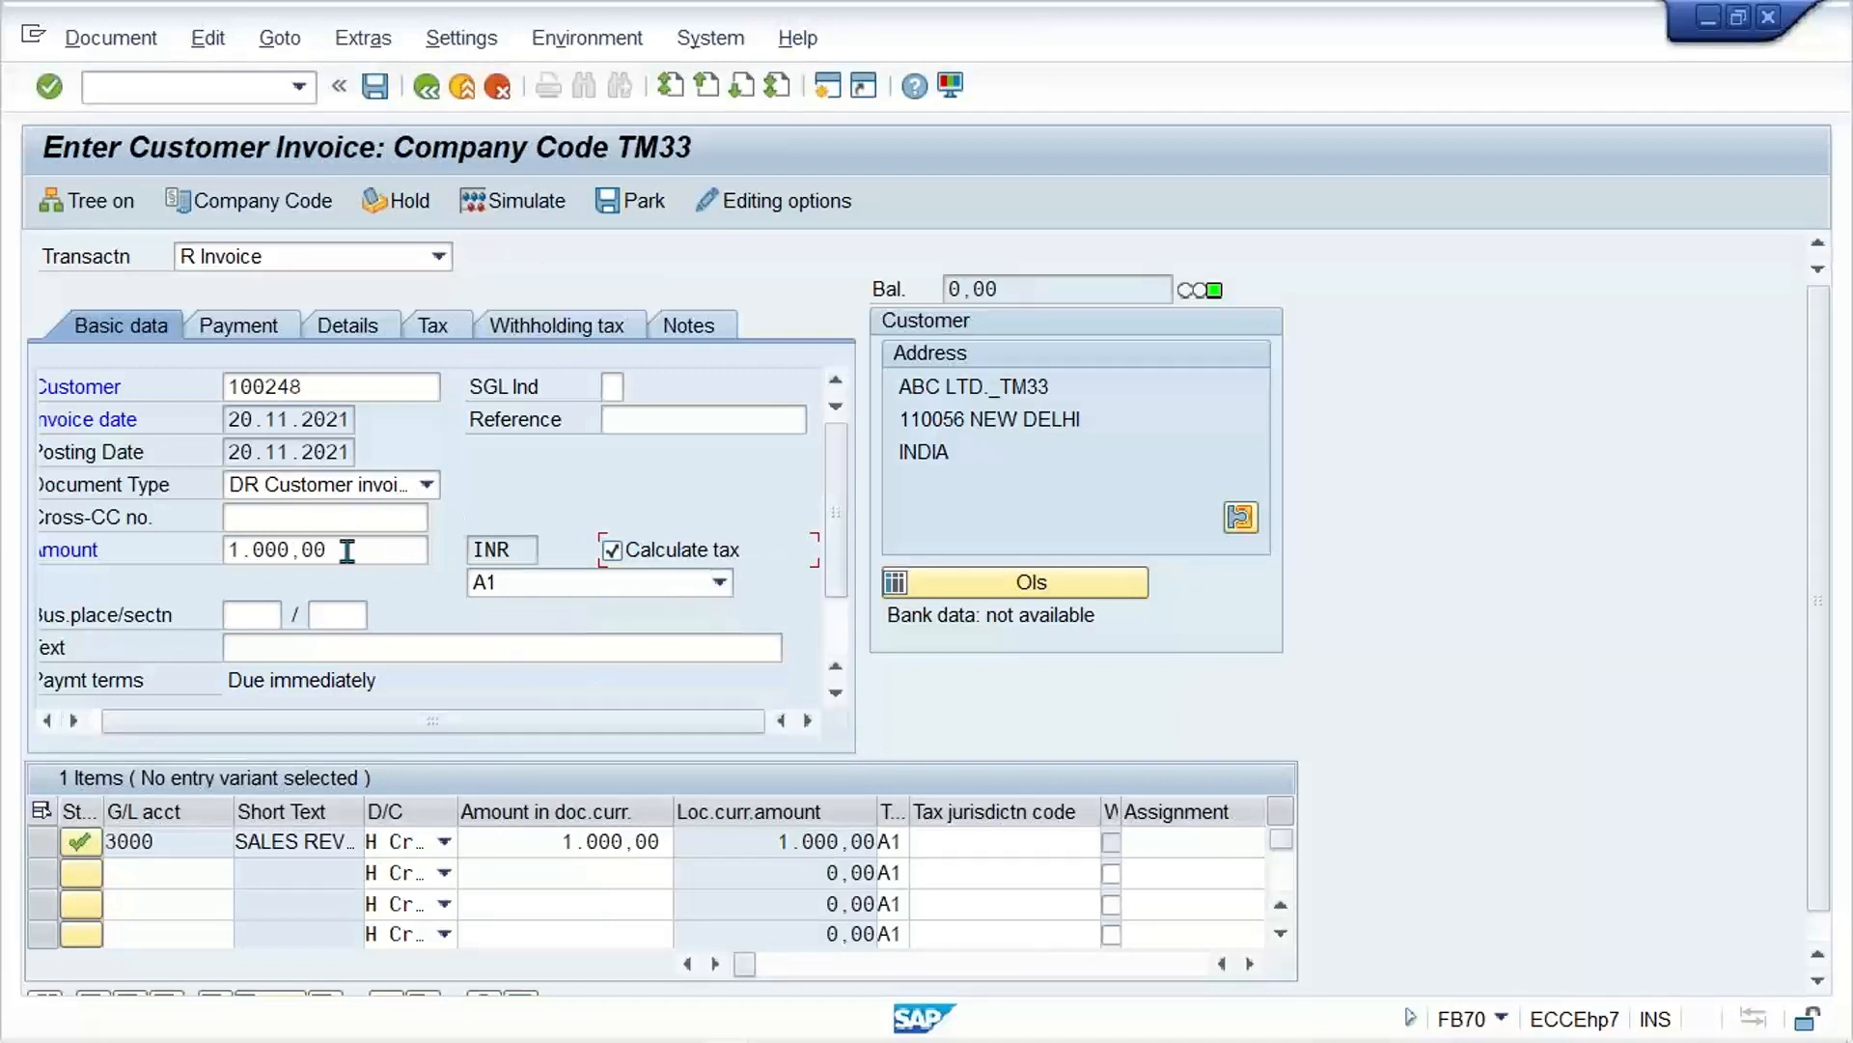
left_click(517, 205)
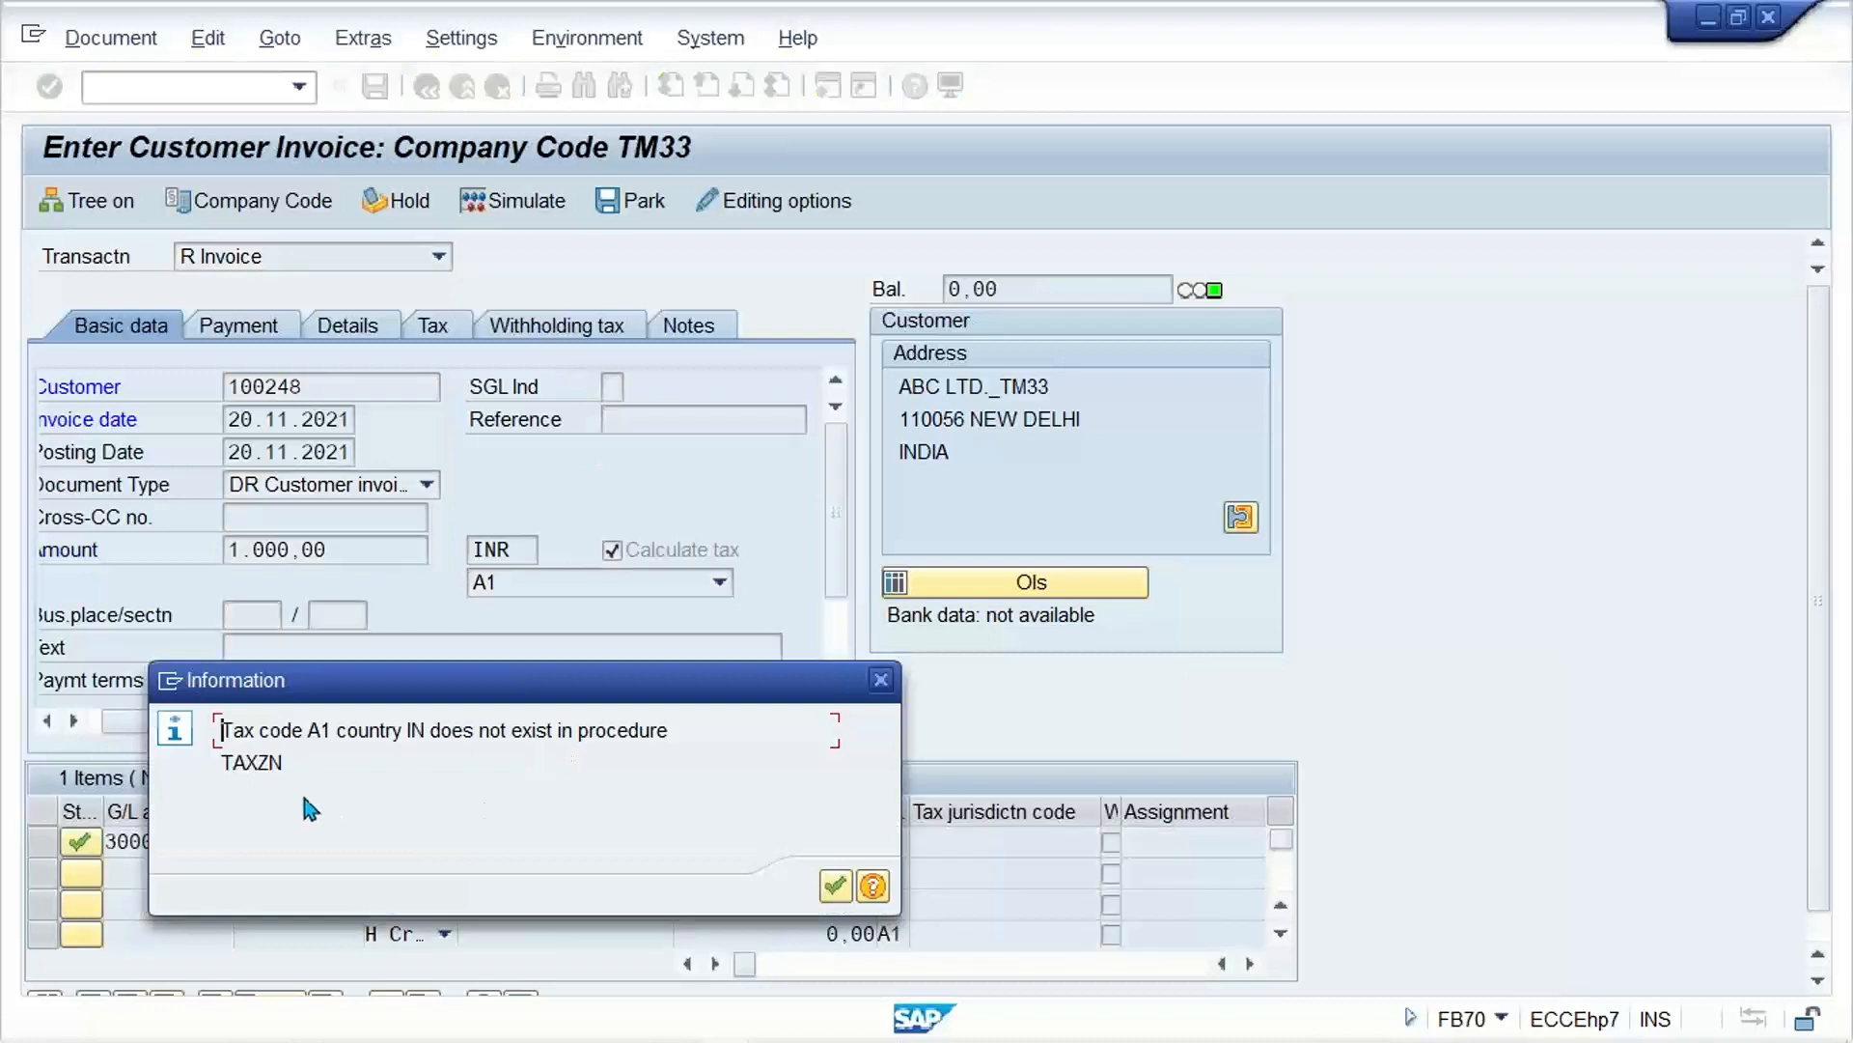
left_click(880, 681)
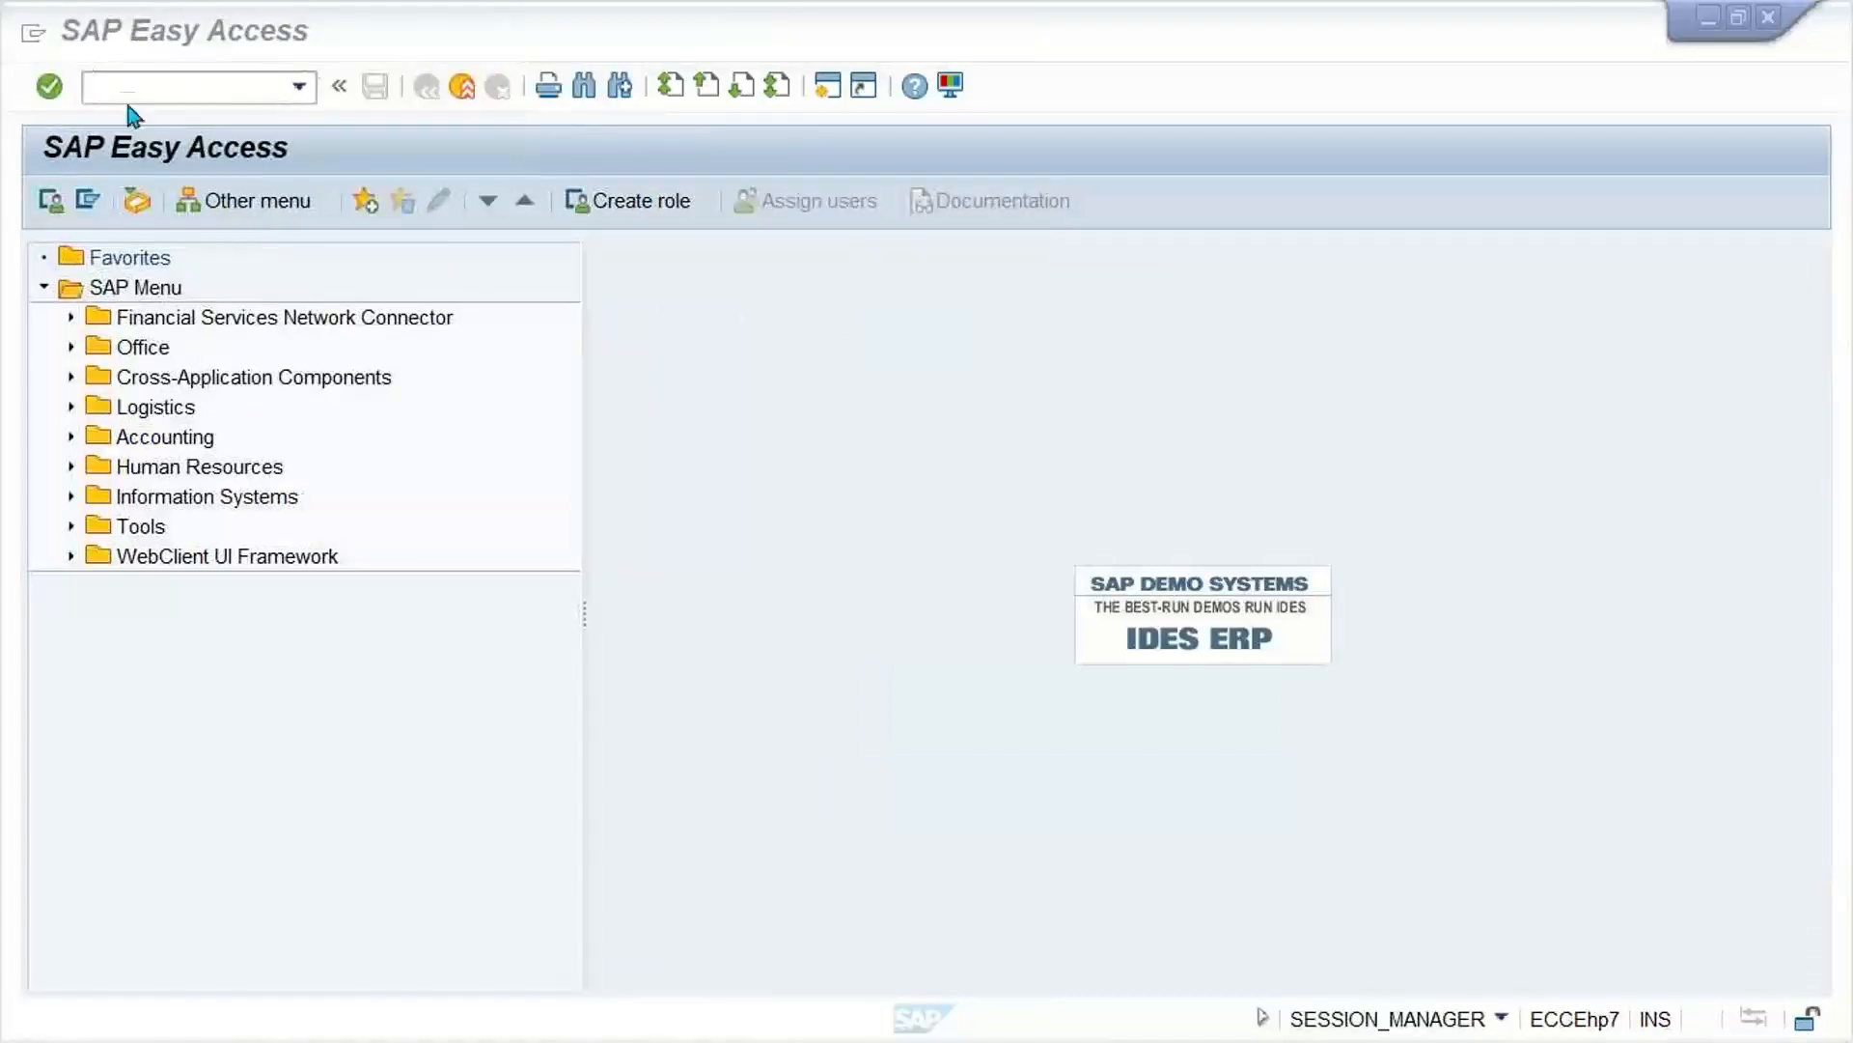
Step: Switch to a new session and try to maintain the country procedure assignment with transaction OBBG, declining to display locked data
left_click(125, 97)
left_click(146, 94)
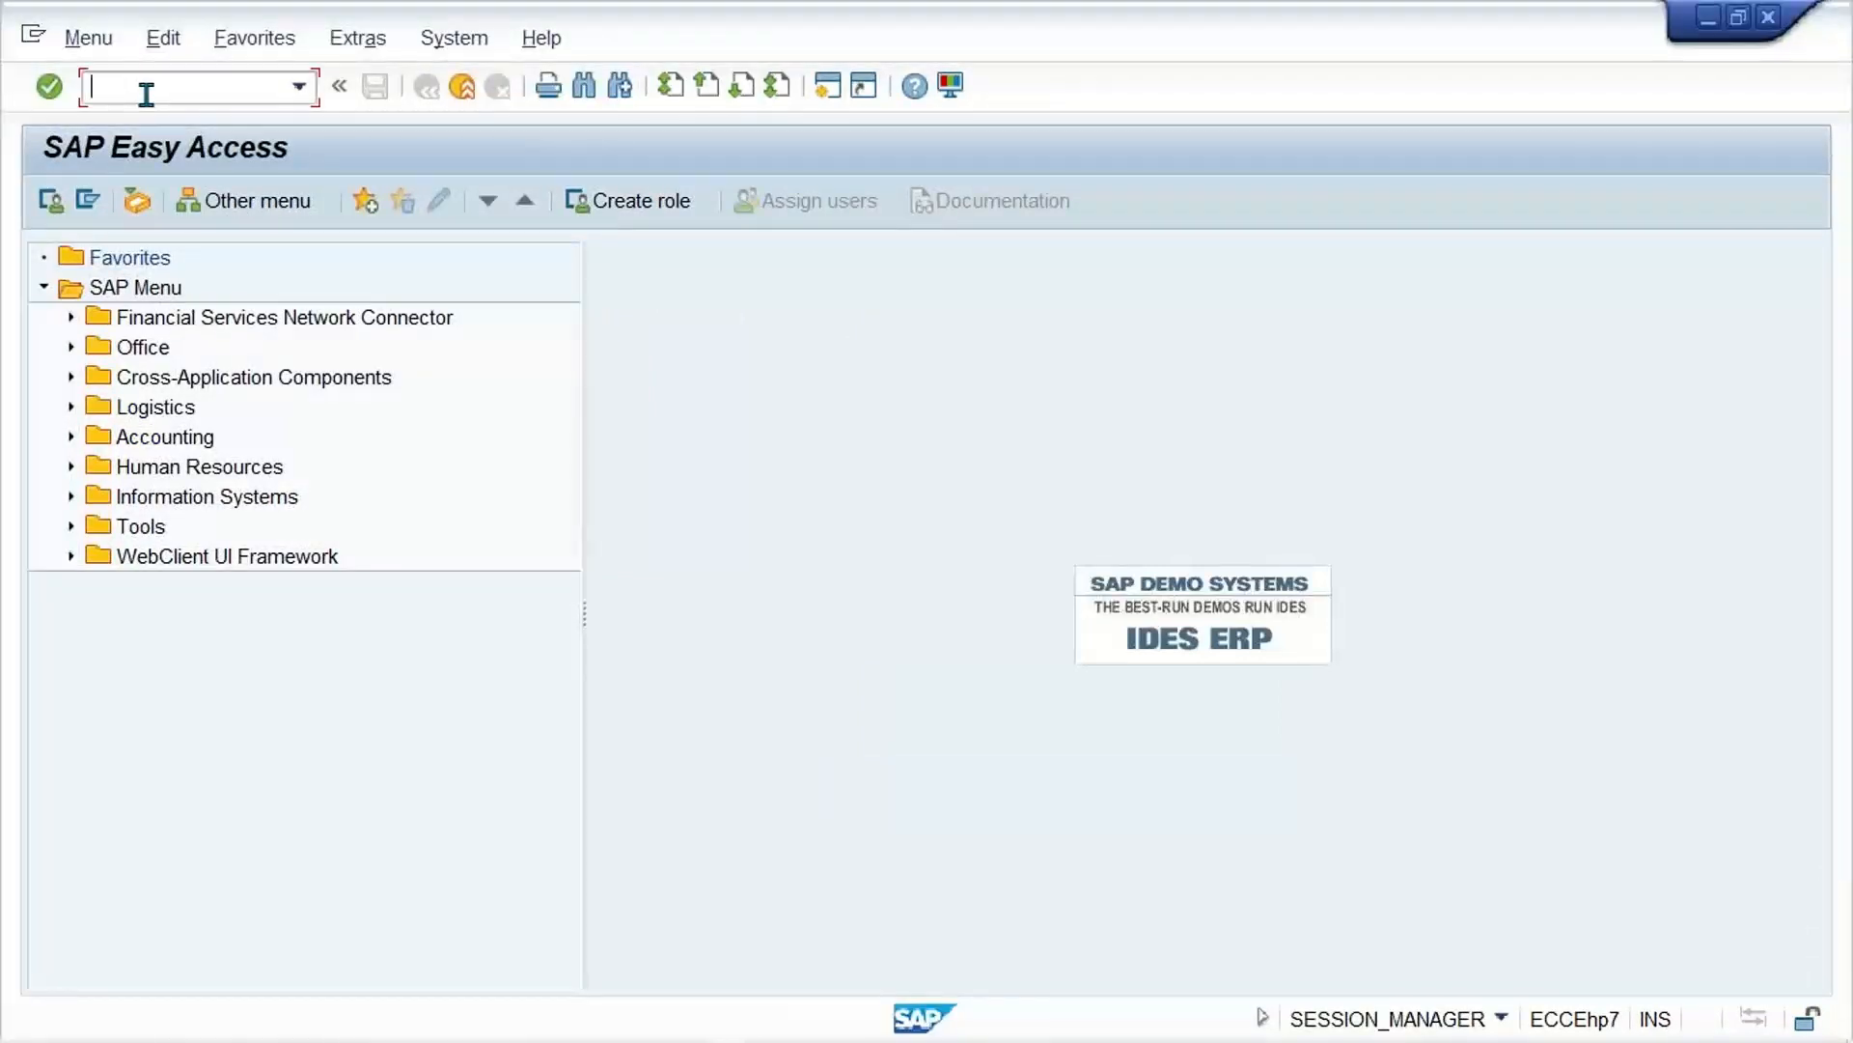
type("OBBG")
key("Return")
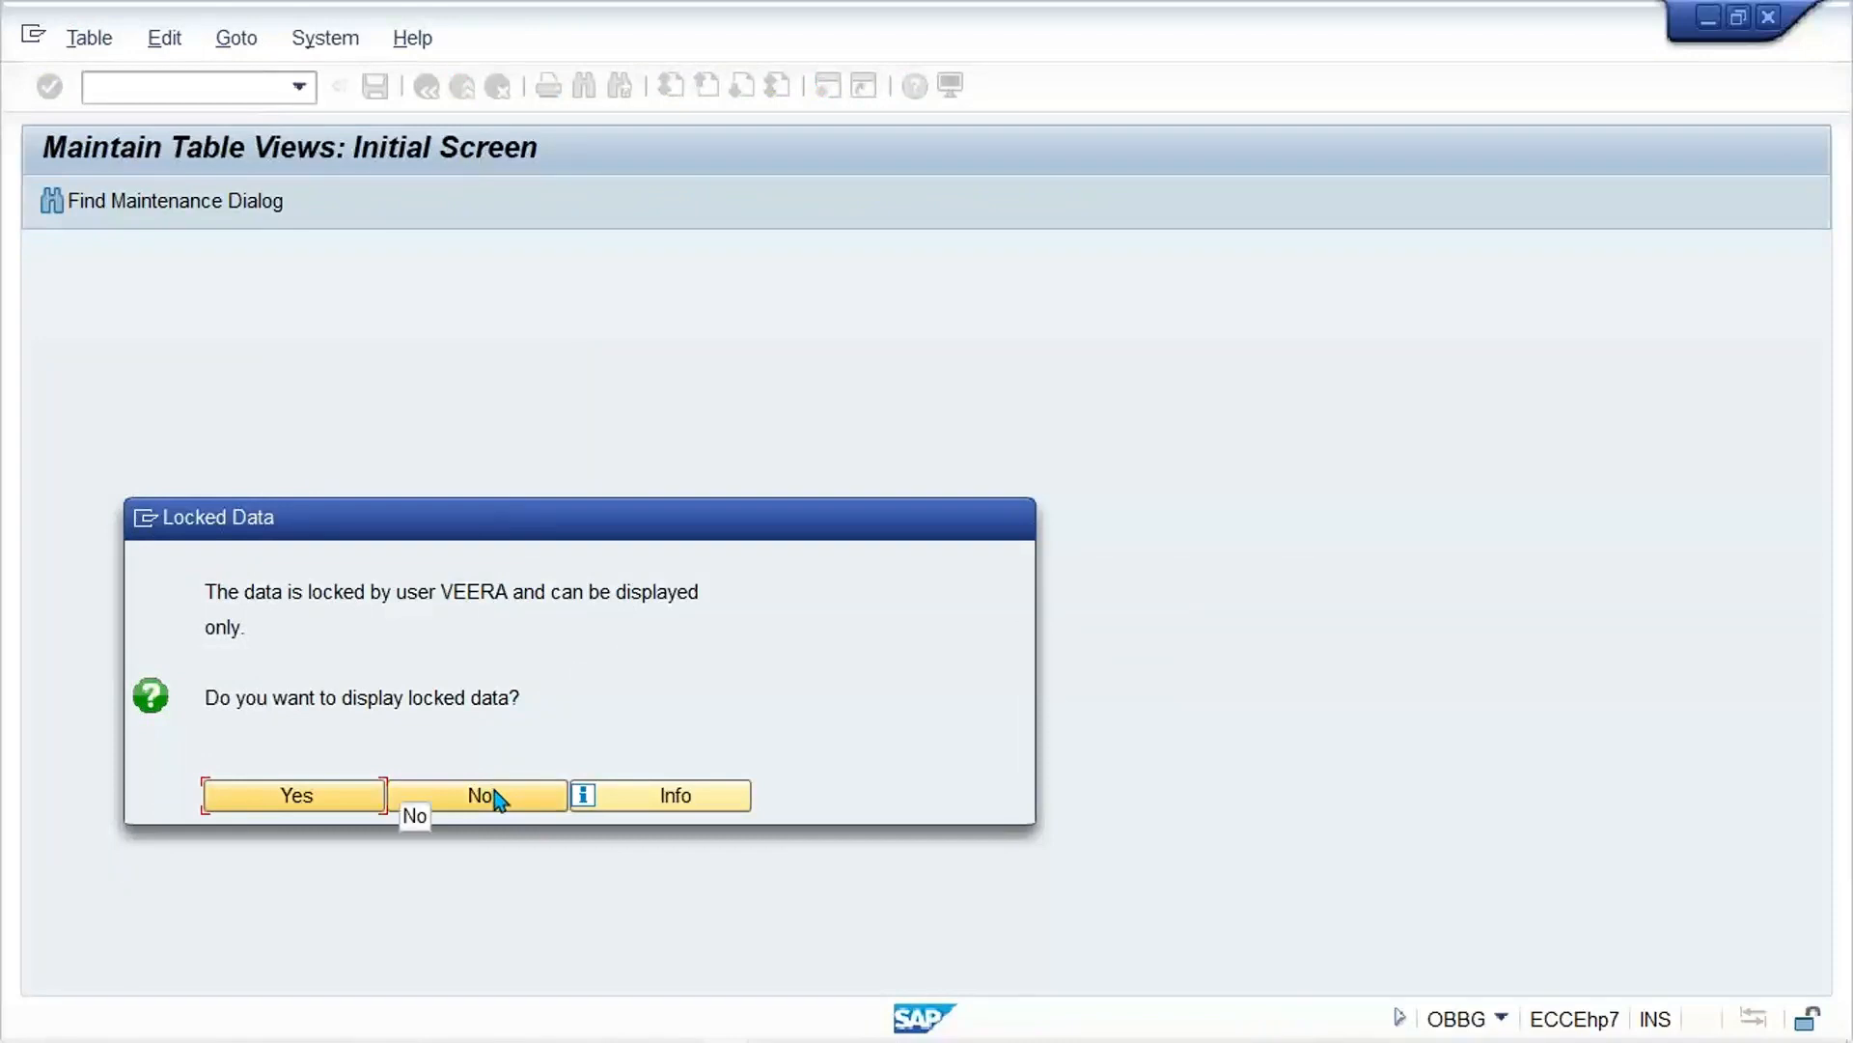
left_click(494, 800)
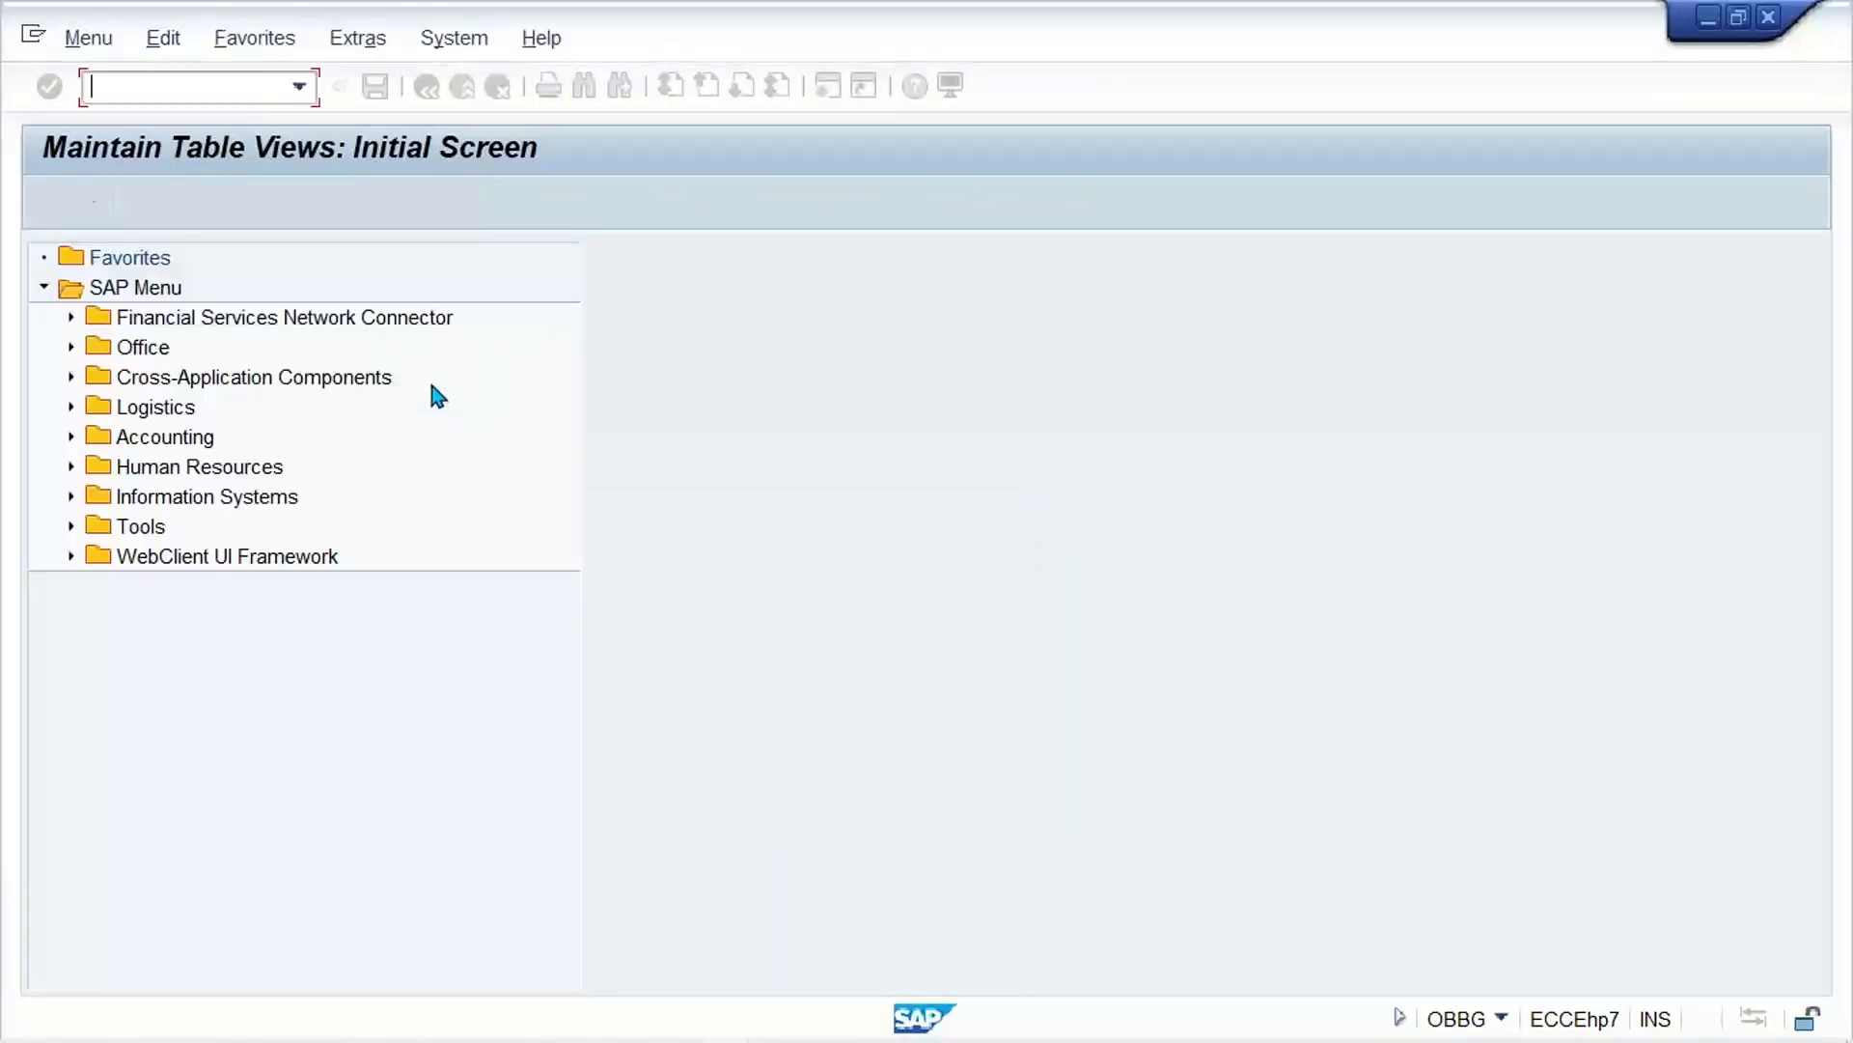
Step: Open the lock entries with transaction SM12 and list them for all users in client 800
type("SM12")
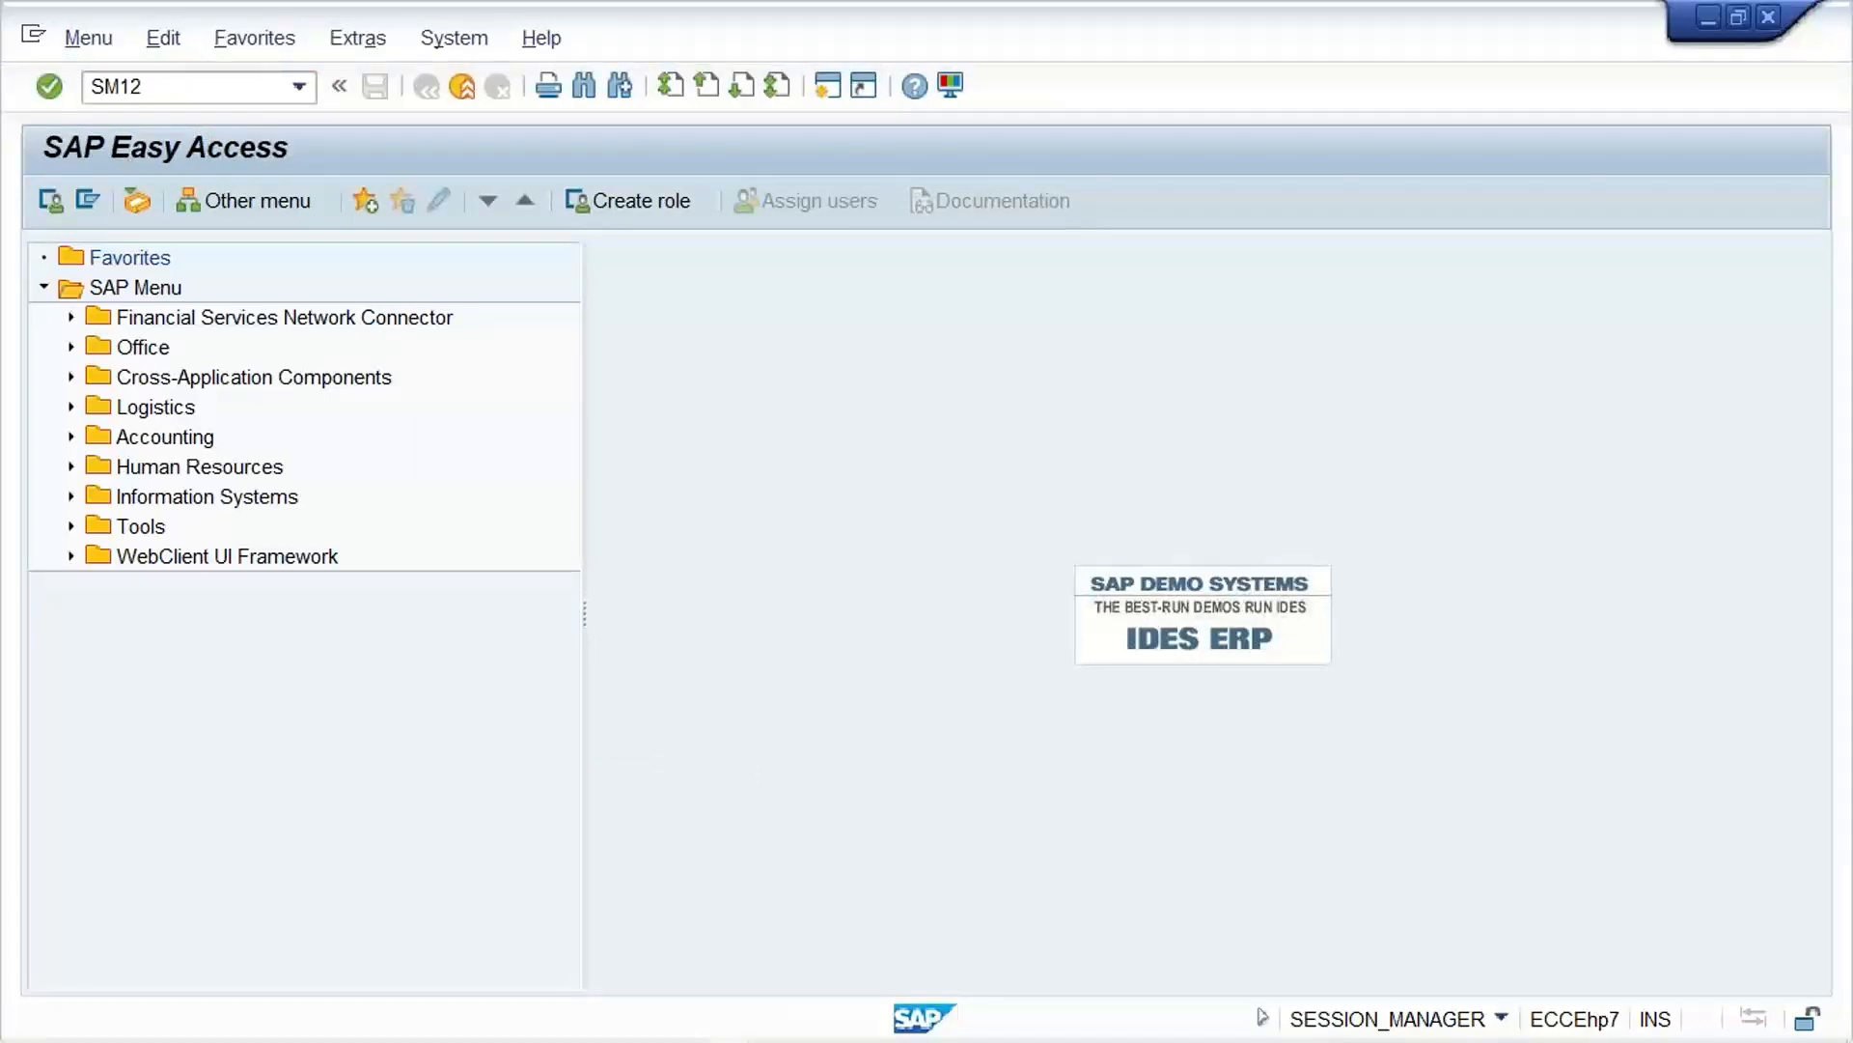
key("Return")
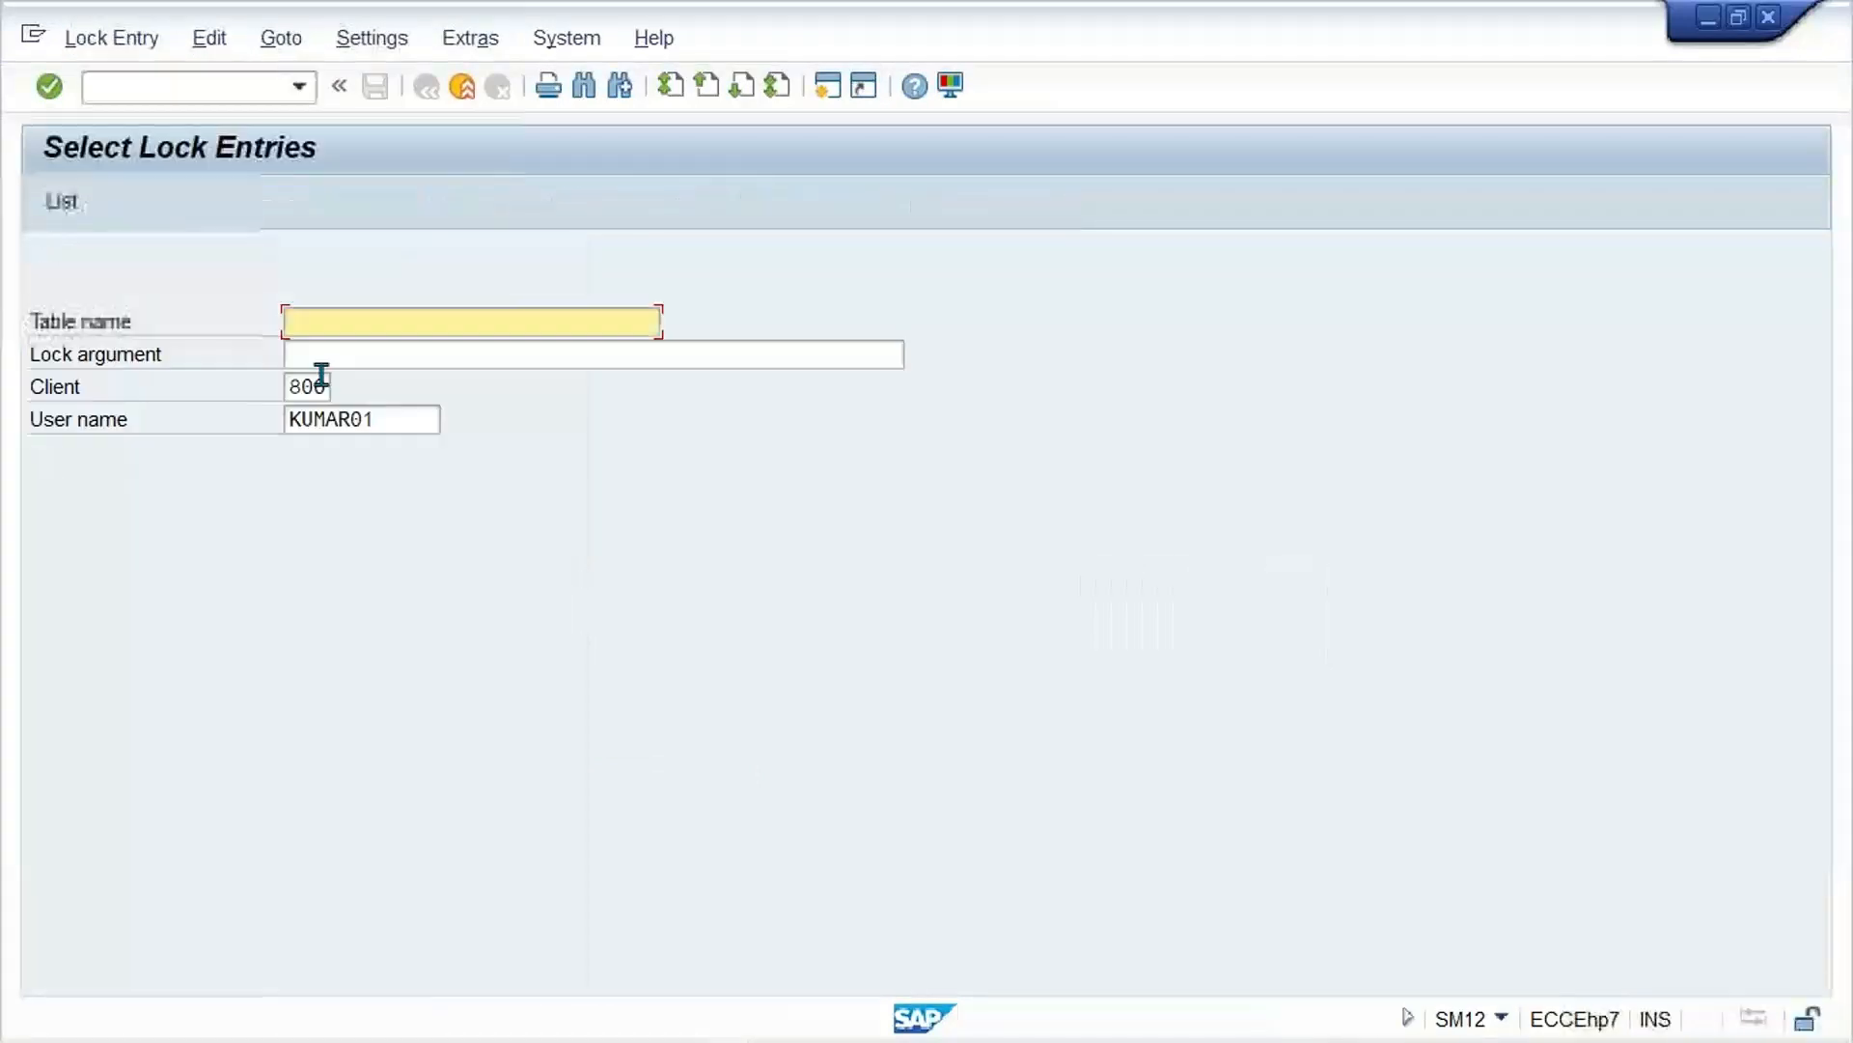
left_click_drag(418, 417, 211, 443)
key("BackSpace")
key("Return")
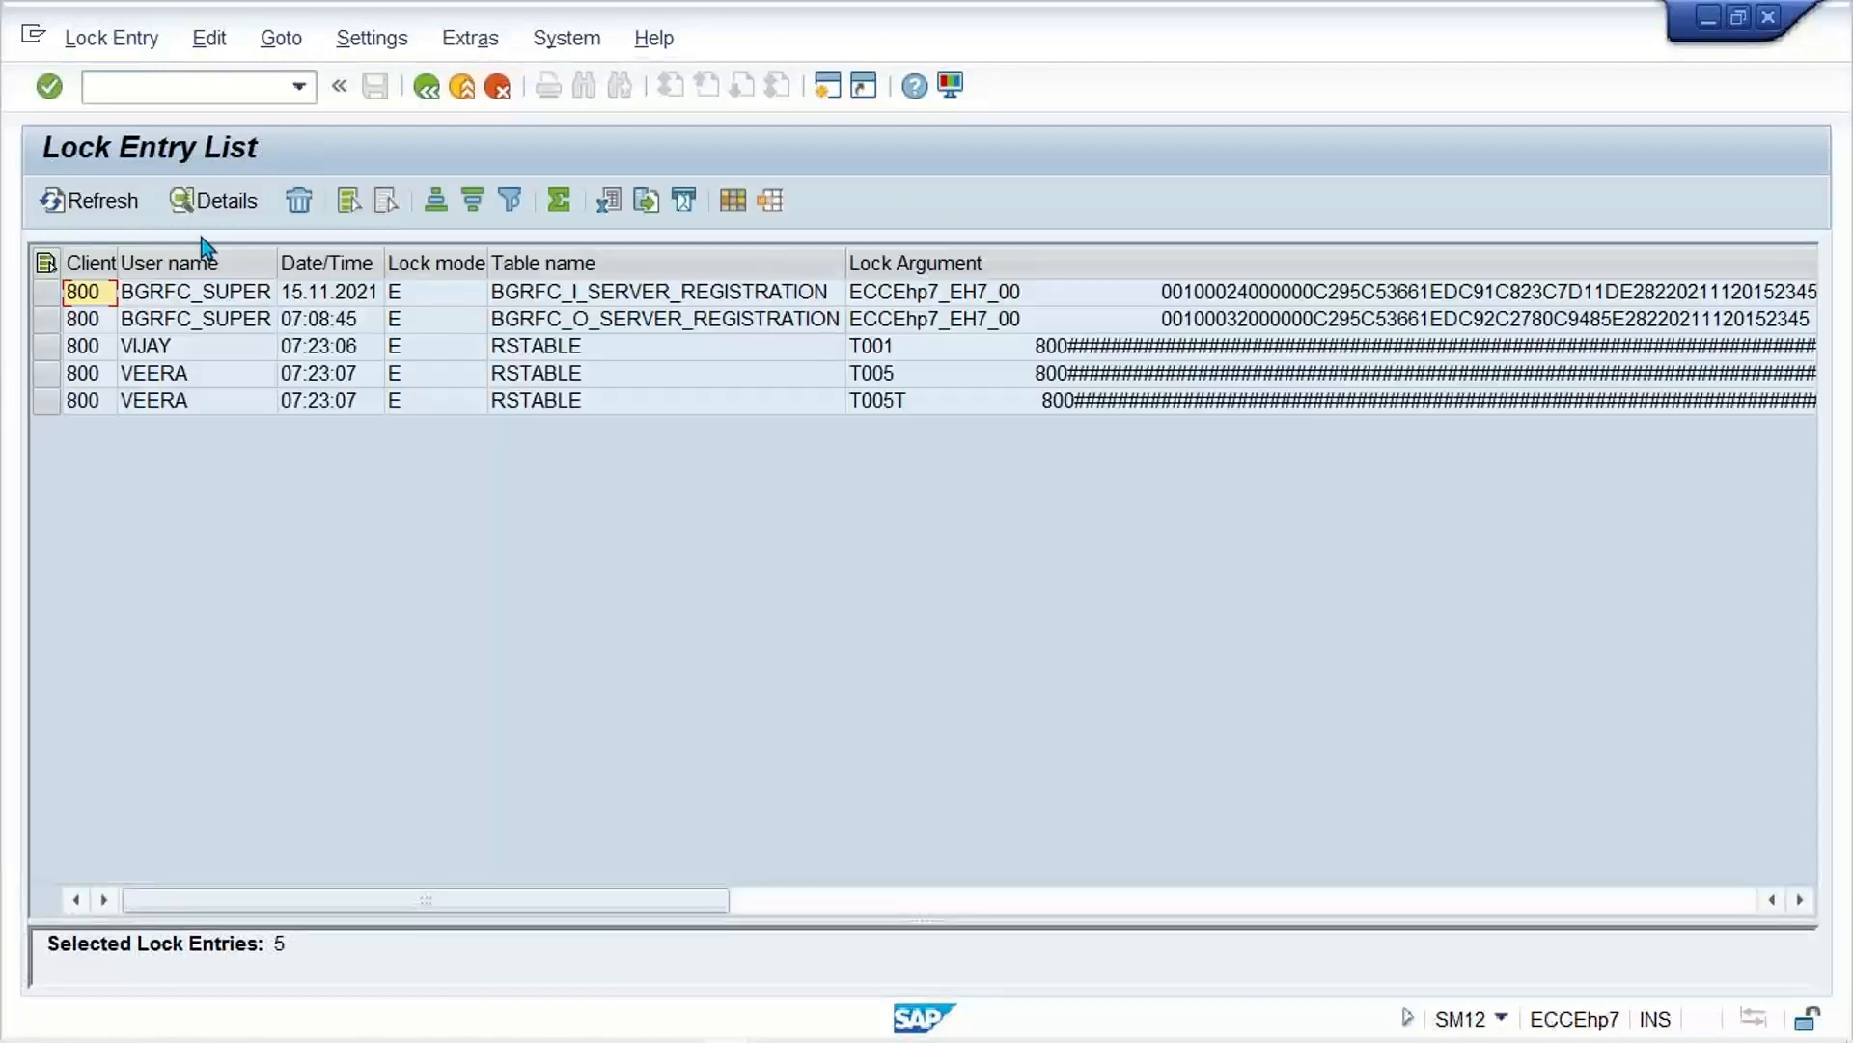
Step: Delete all listed lock entries and confirm the deletion
left_click(128, 38)
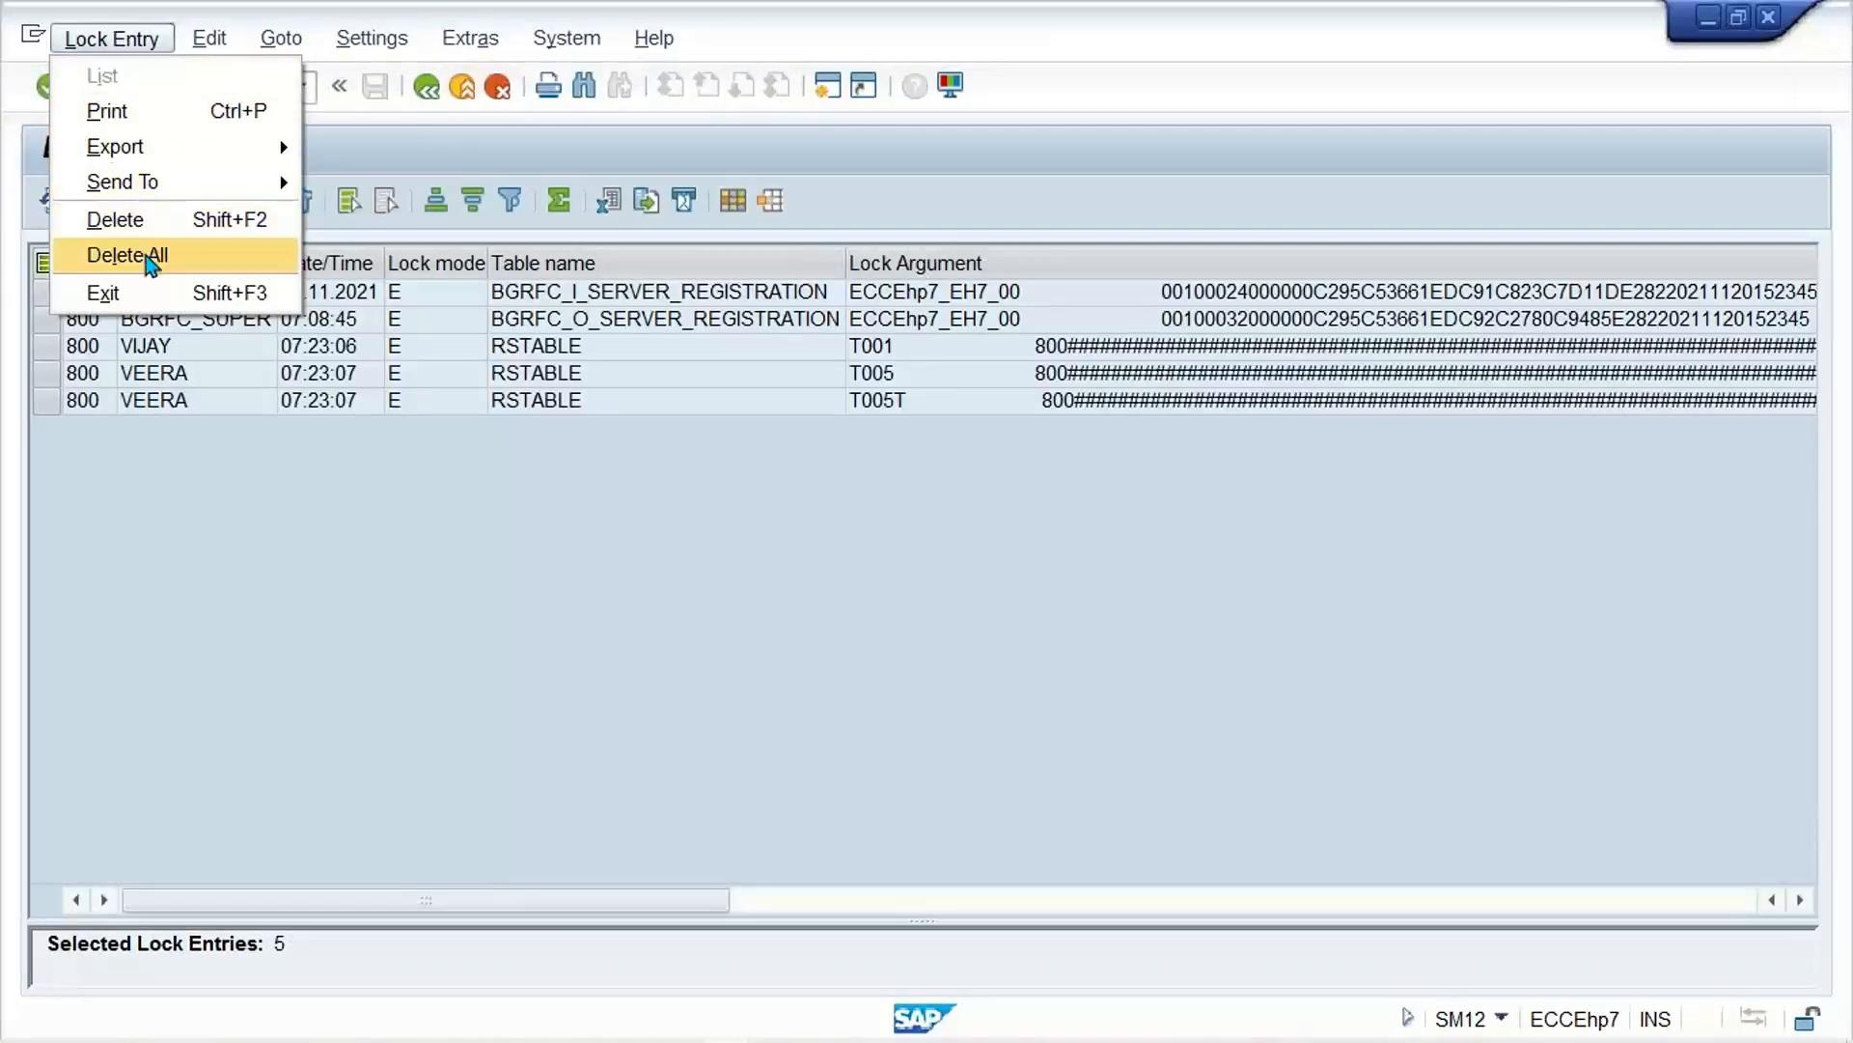
left_click(145, 255)
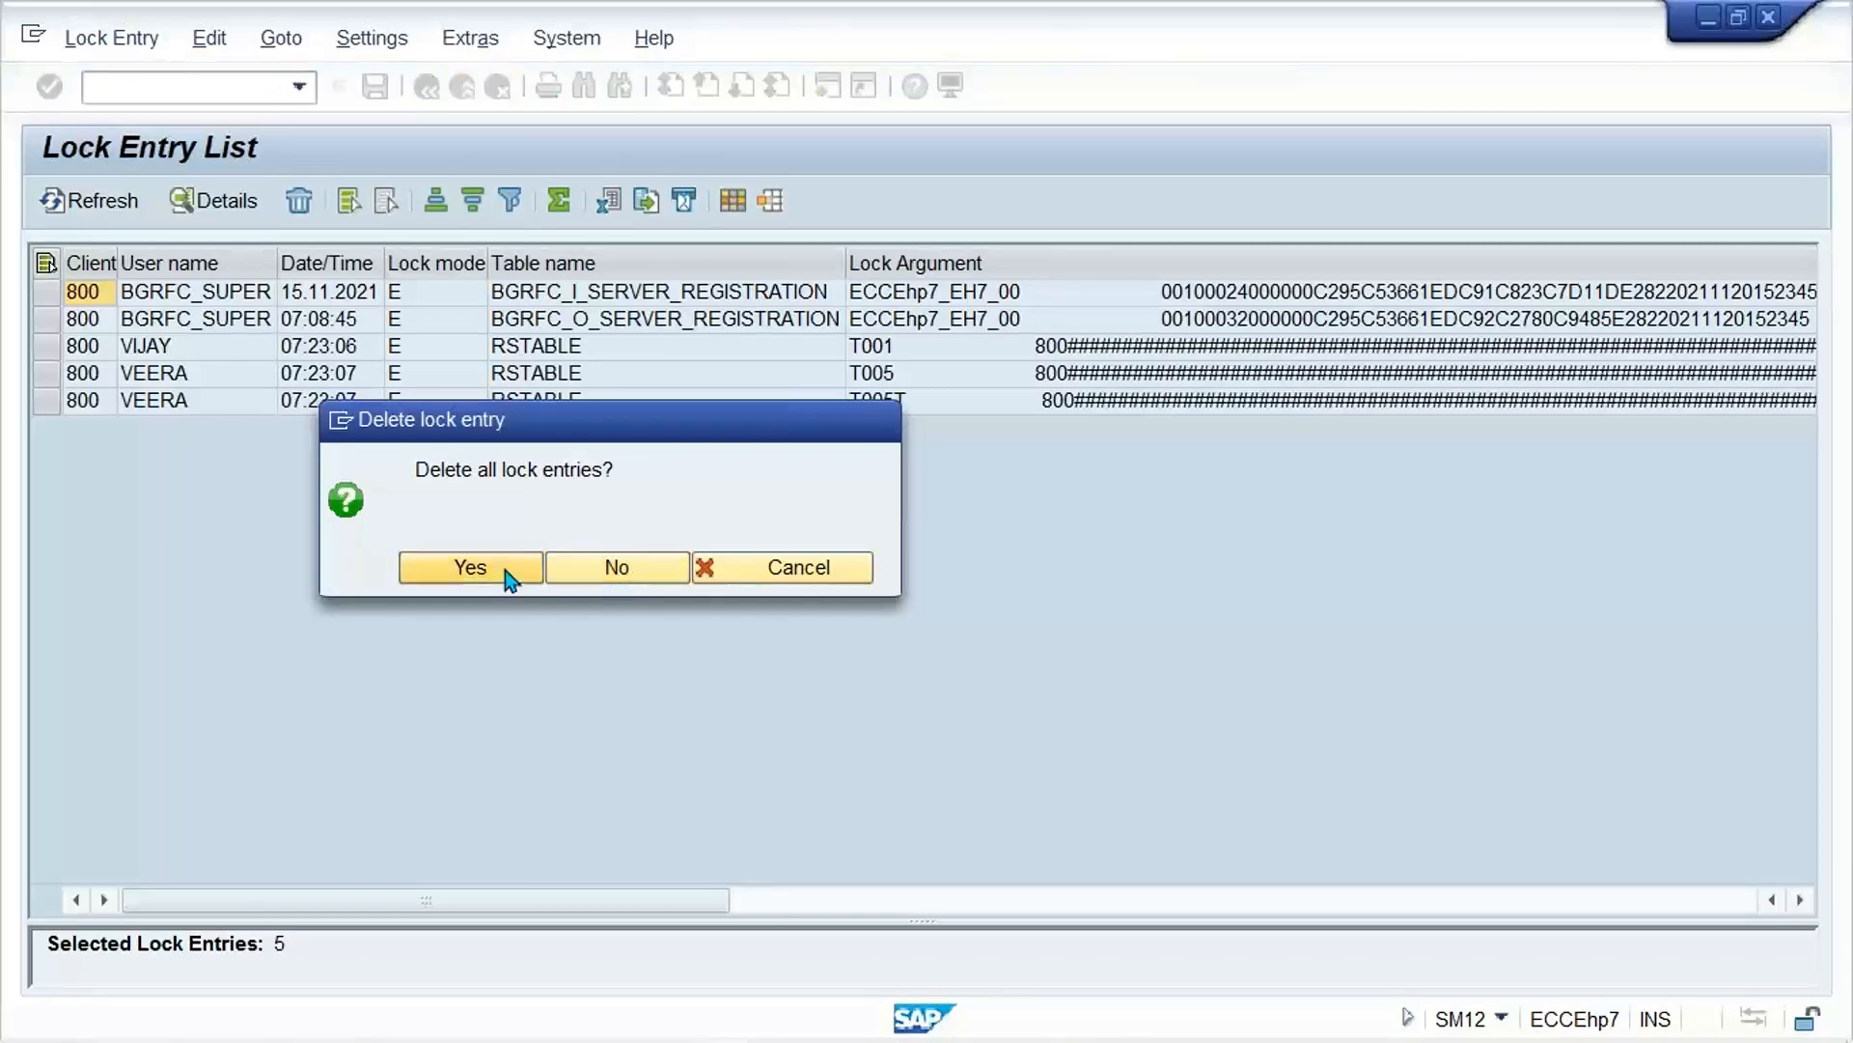
left_click(506, 572)
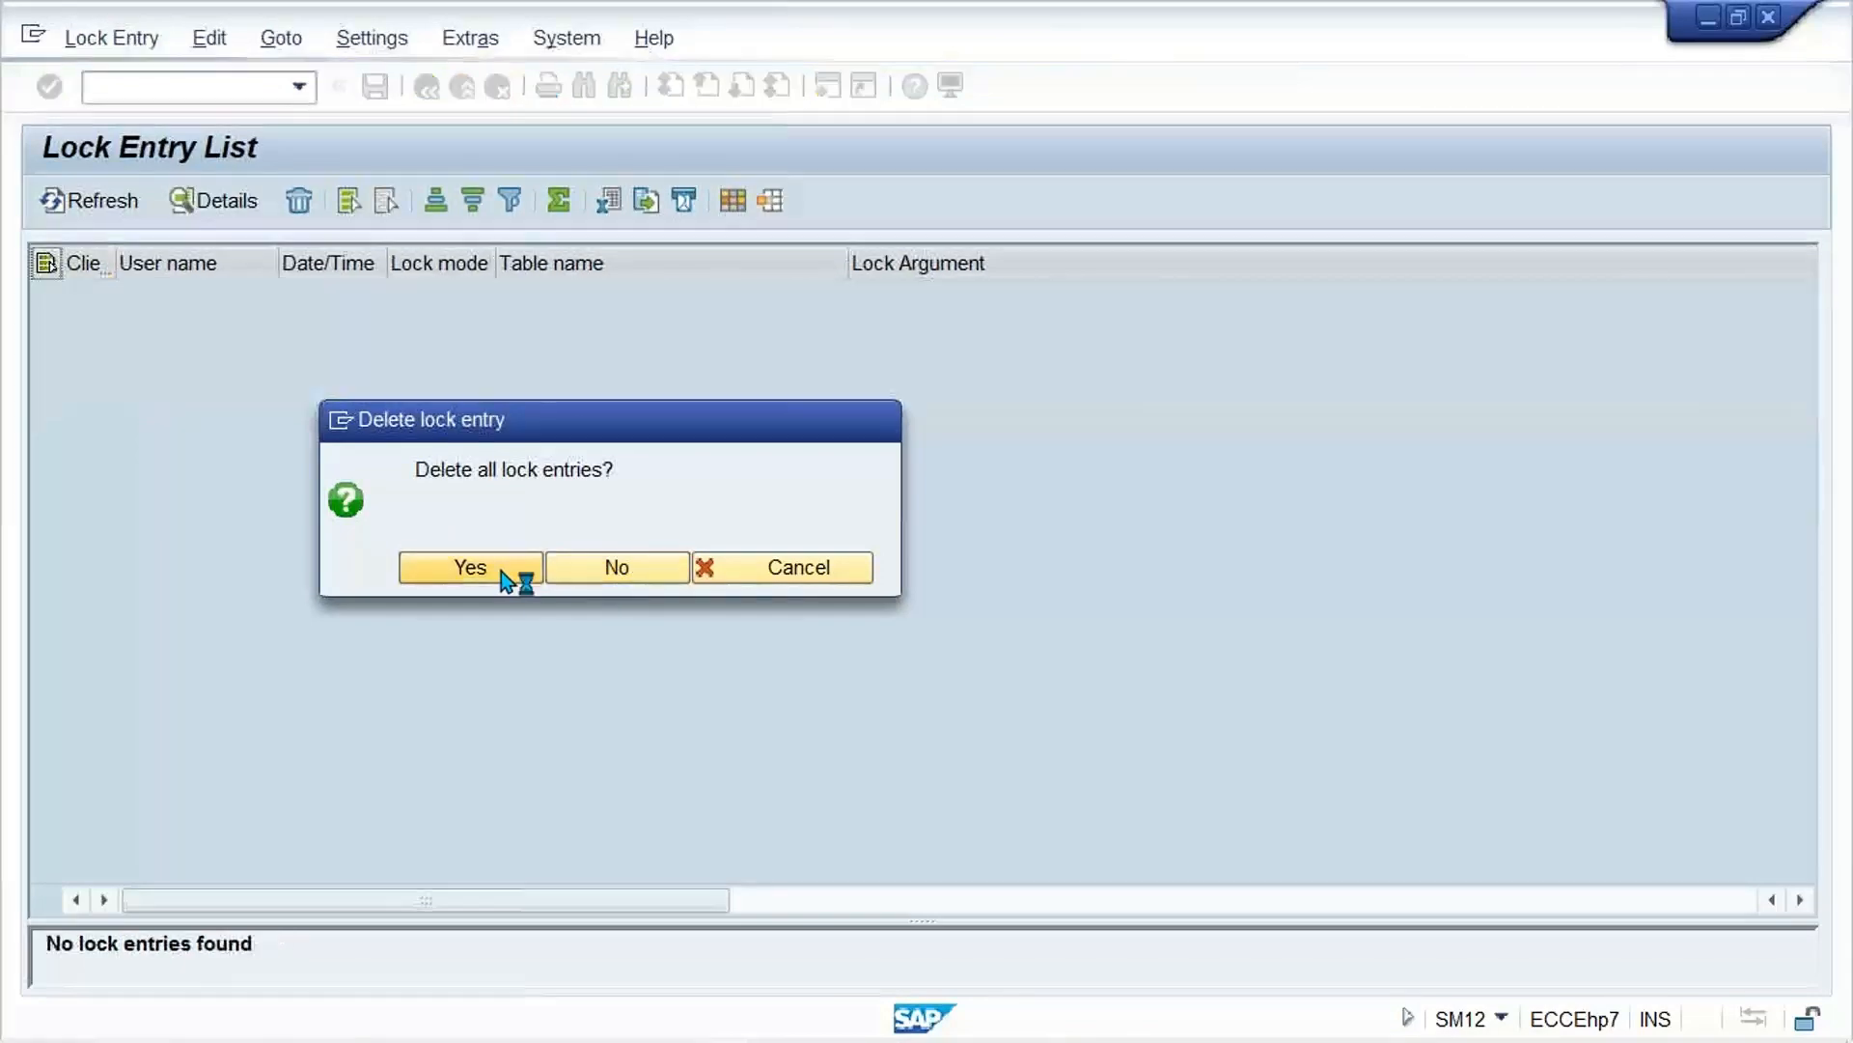
left_click(514, 152)
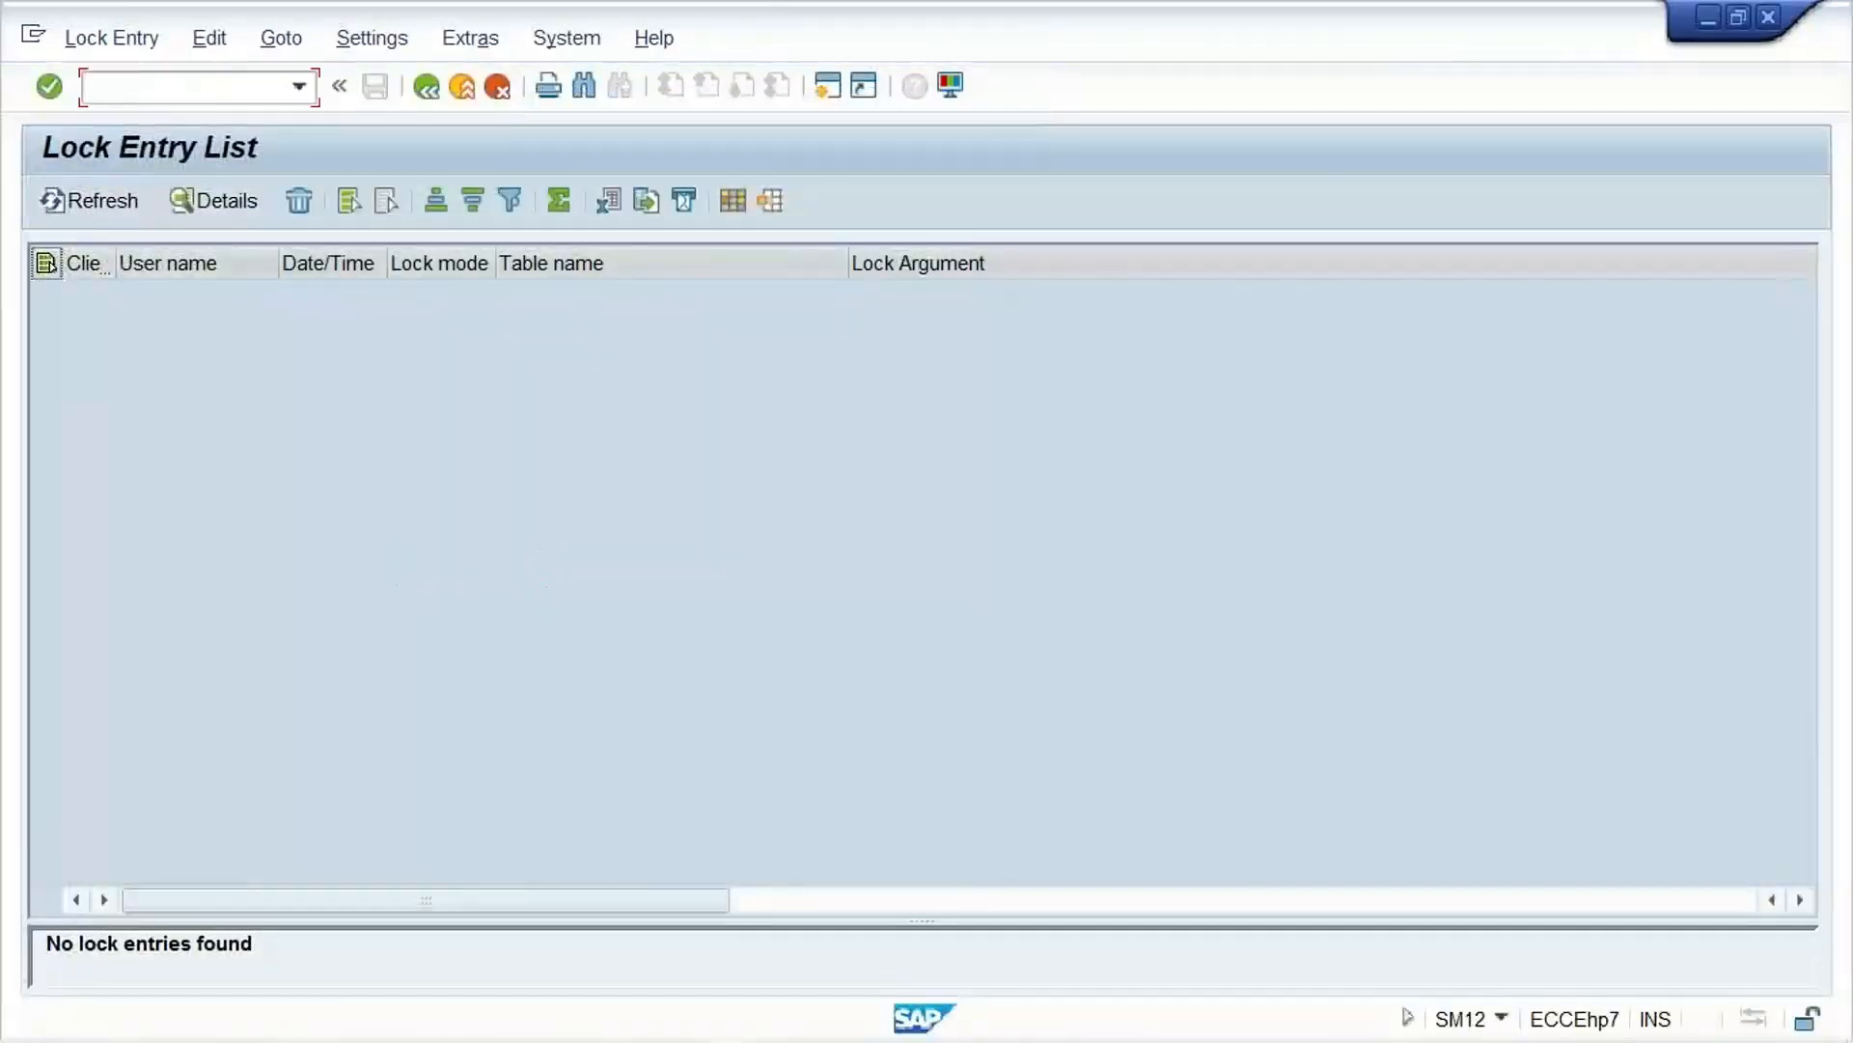
Step: Start transaction OBBG from the lock list and position the country procedure assignment on country IN
type("/NO")
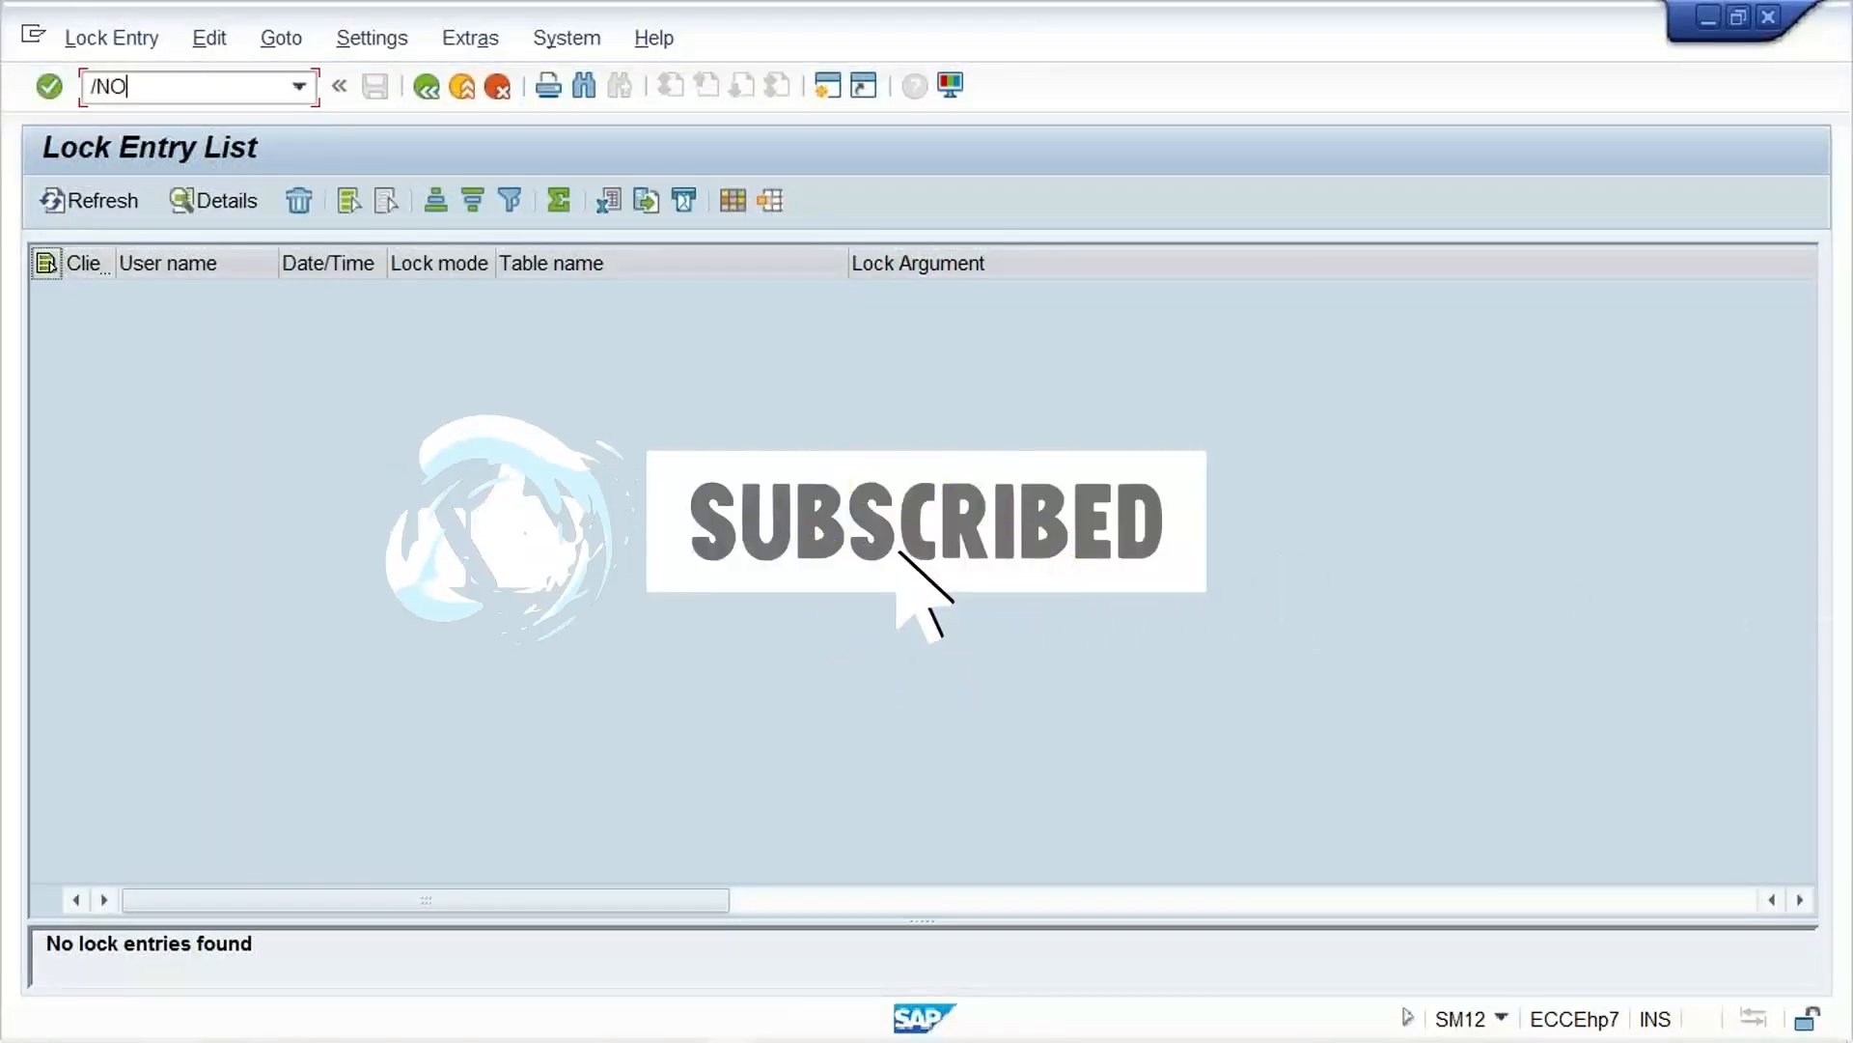
type("BBG")
key("Return")
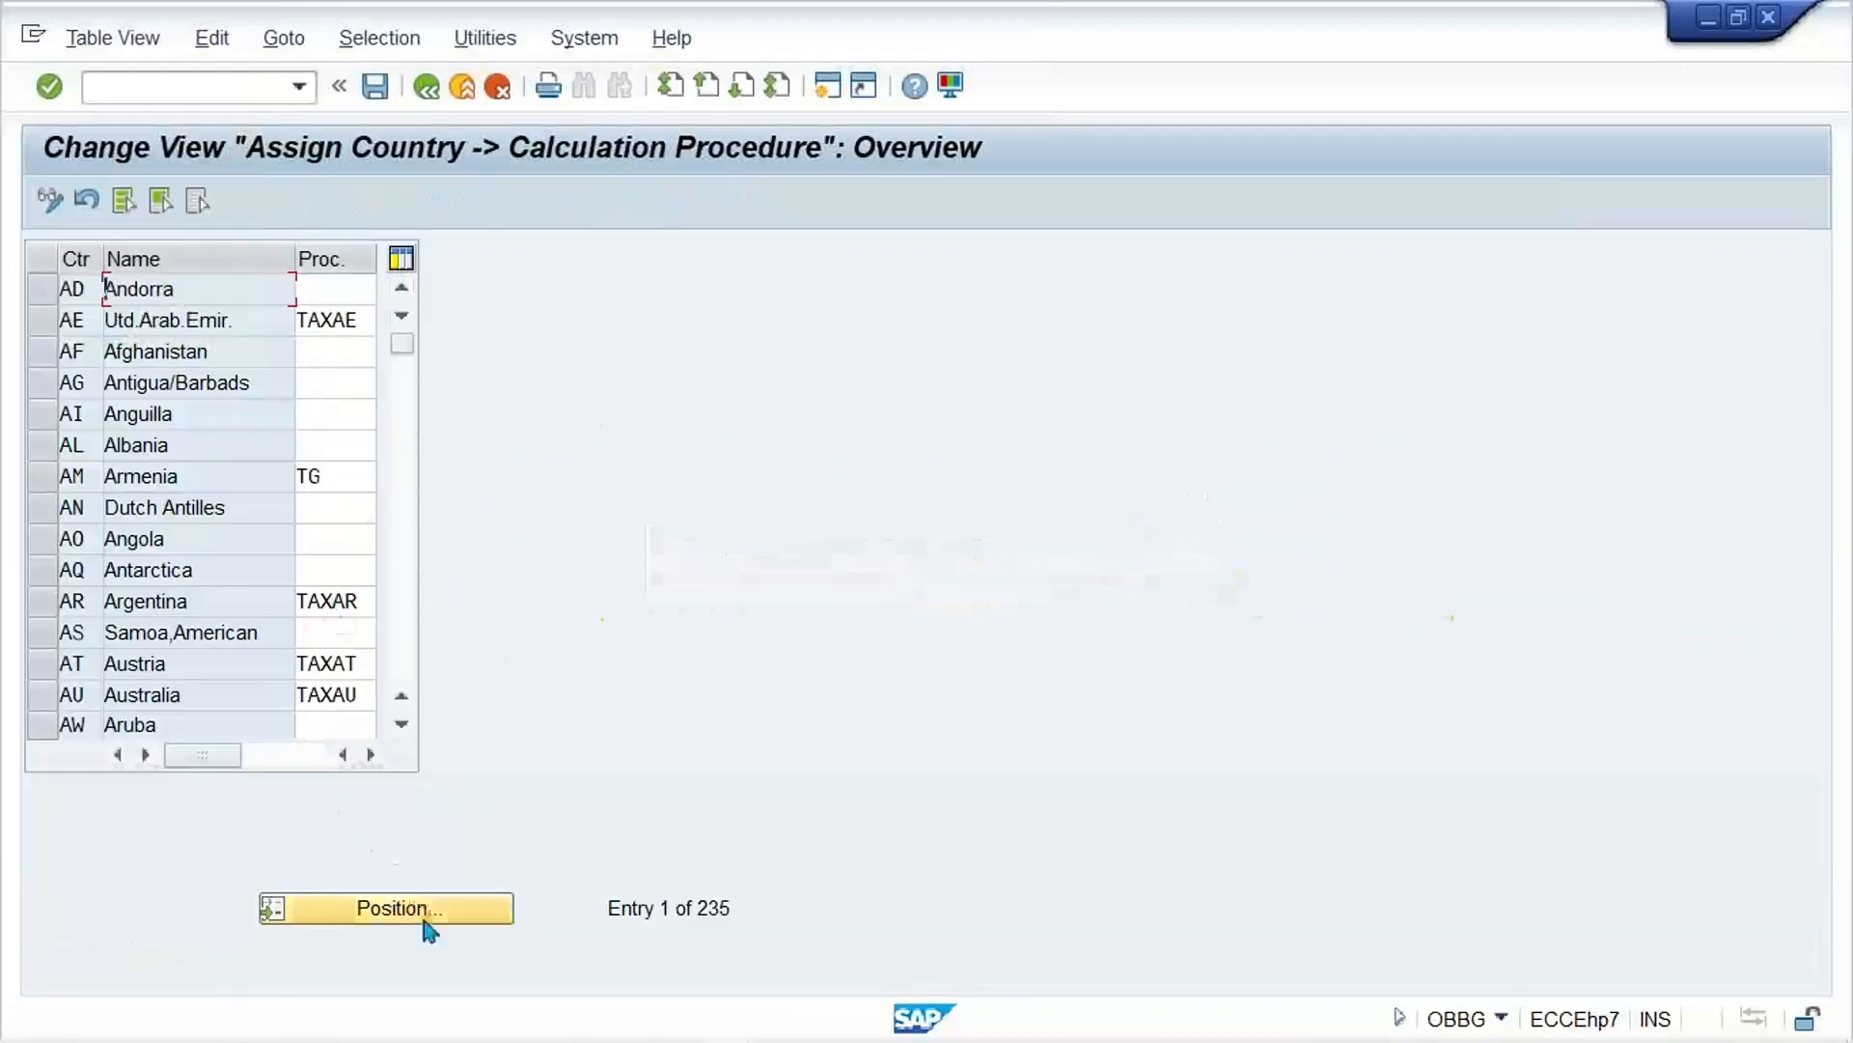
left_click(429, 930)
type("IN")
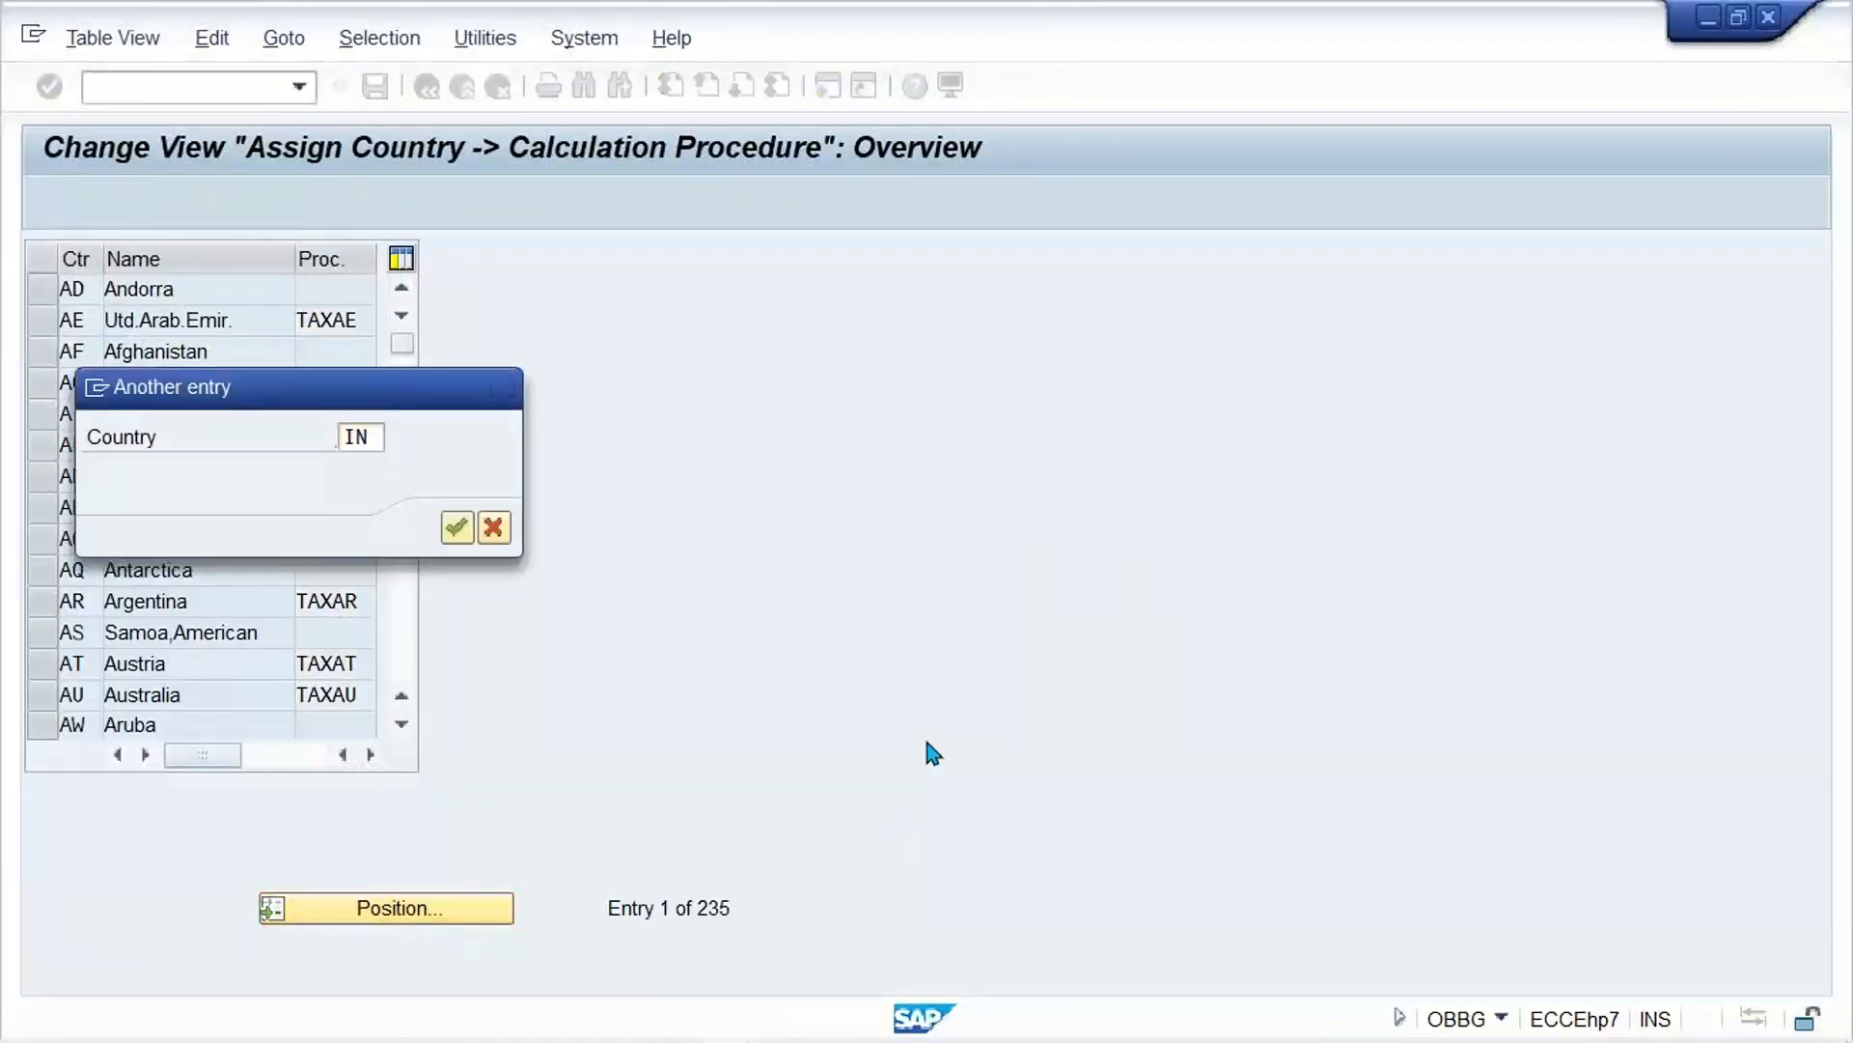
key("Return")
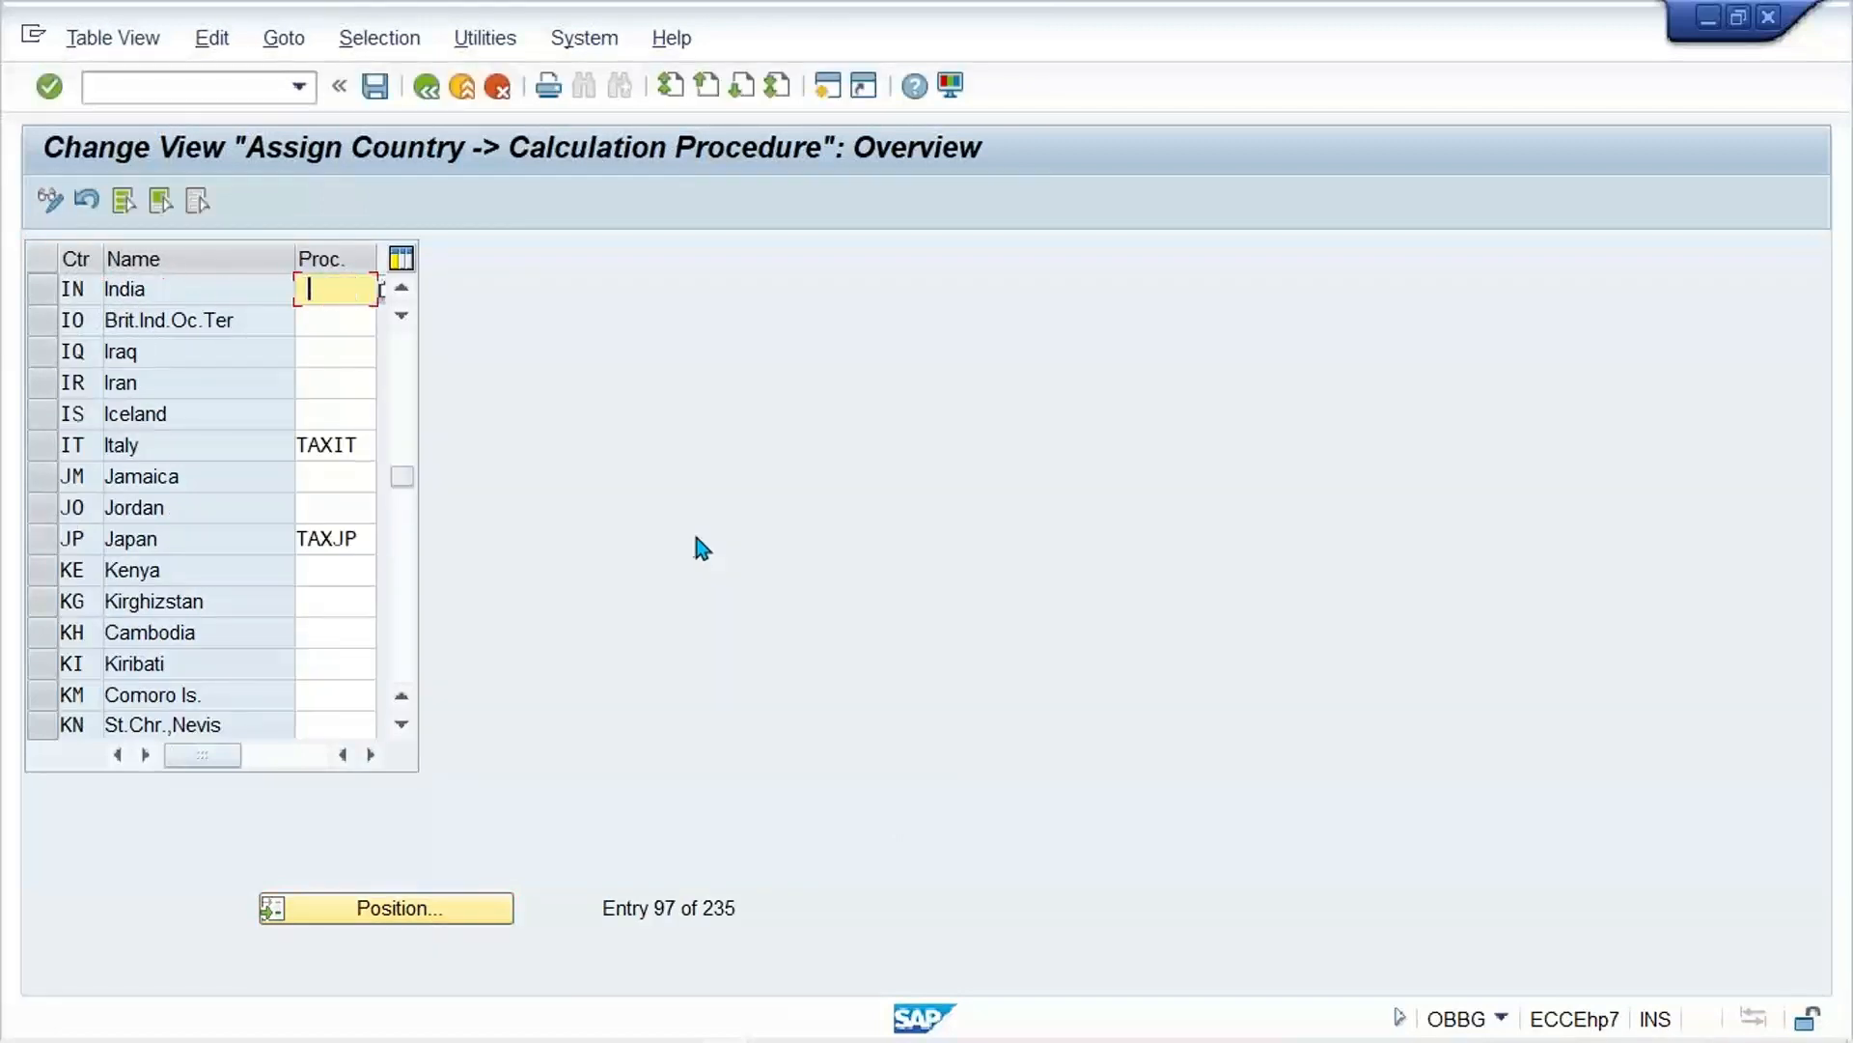
Step: Assign calculation procedure TM33 to India and save it in the TATA MOTOR customizing request
key("BackSpace")
left_click(329, 315)
key("ctrl+s")
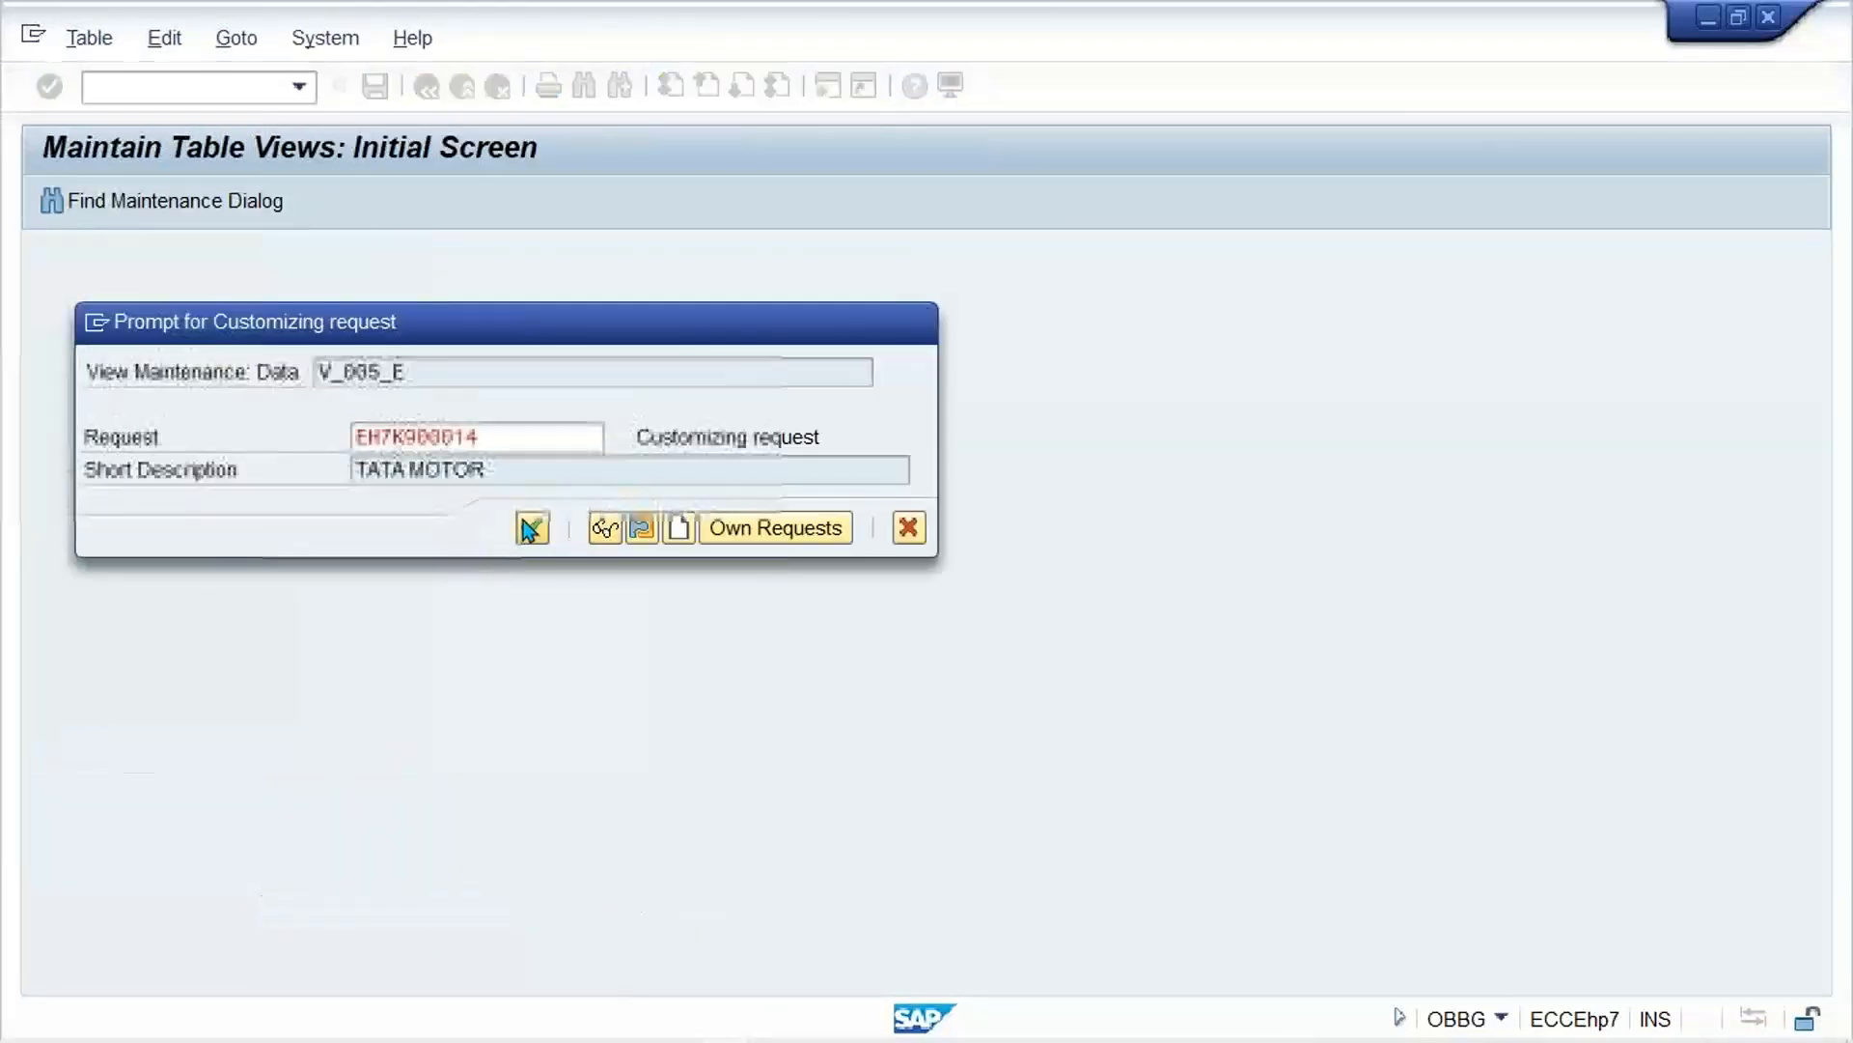
left_click(529, 529)
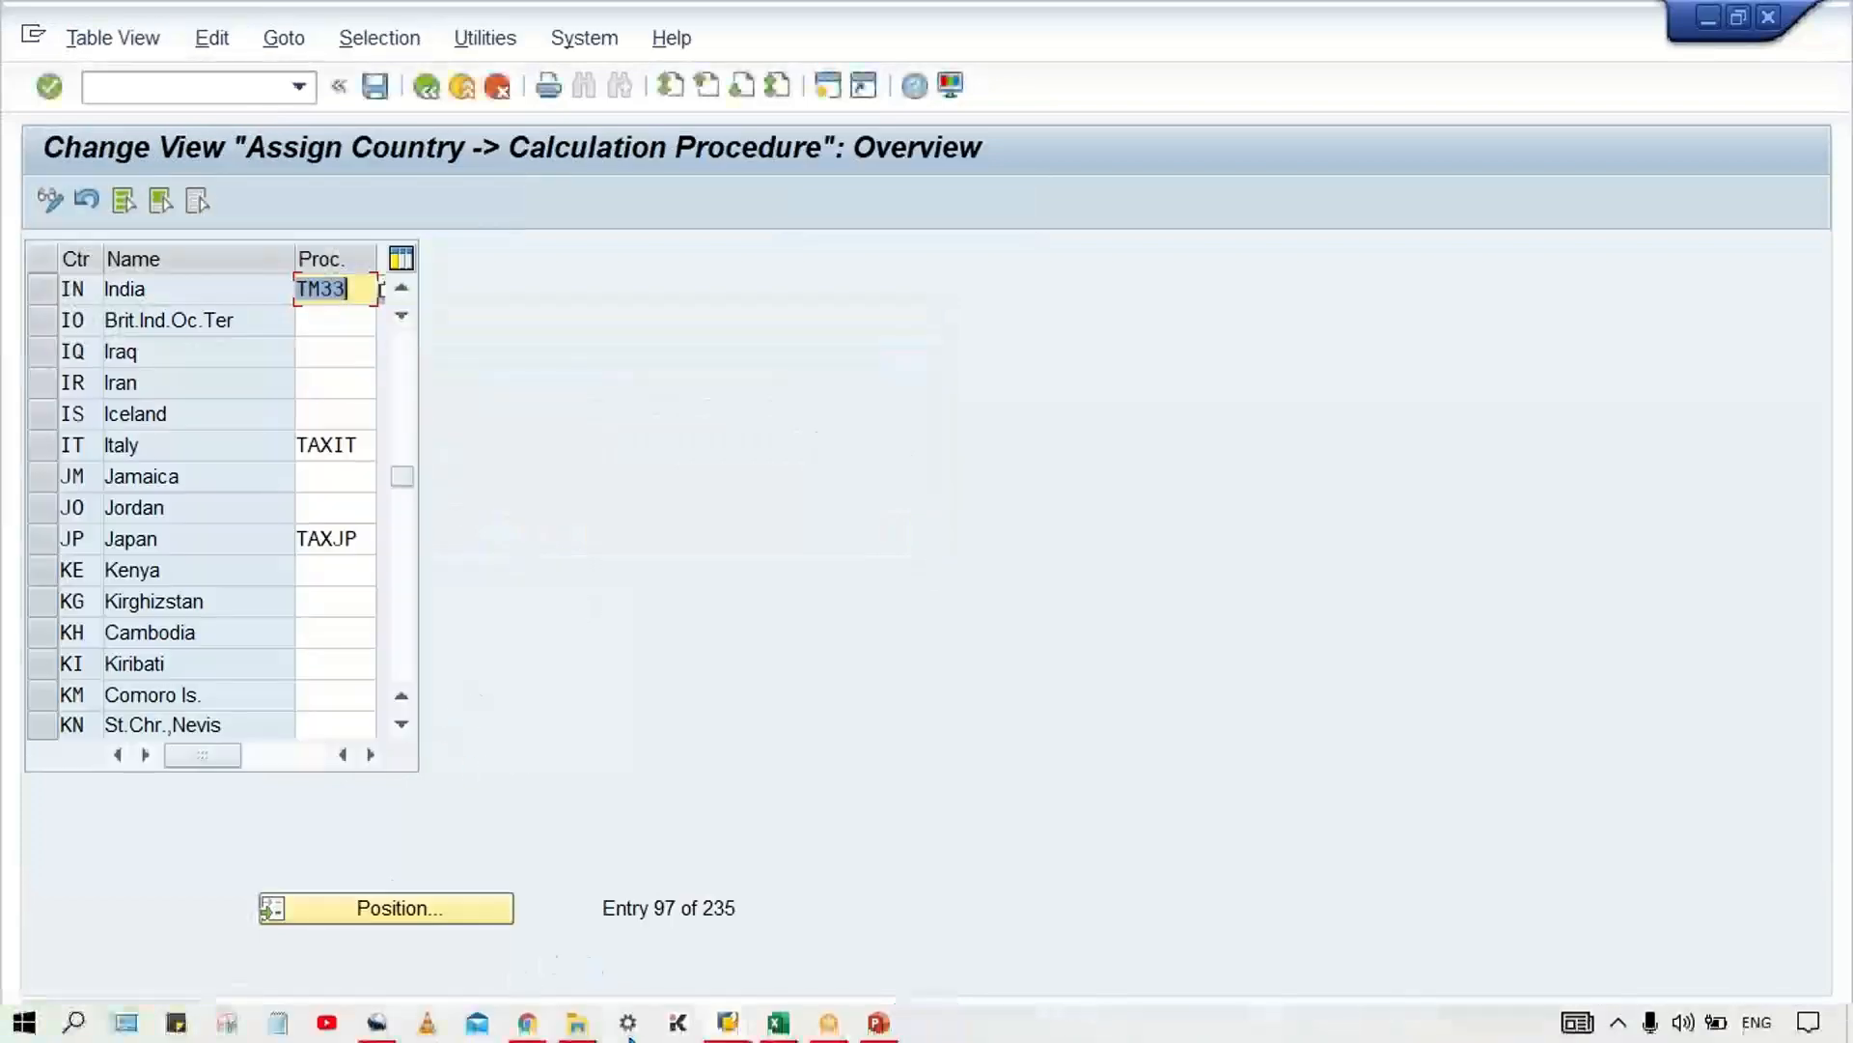
Step: Switch to the customer invoice session and restart the invoice entry with transaction FB70
left_click(728, 1022)
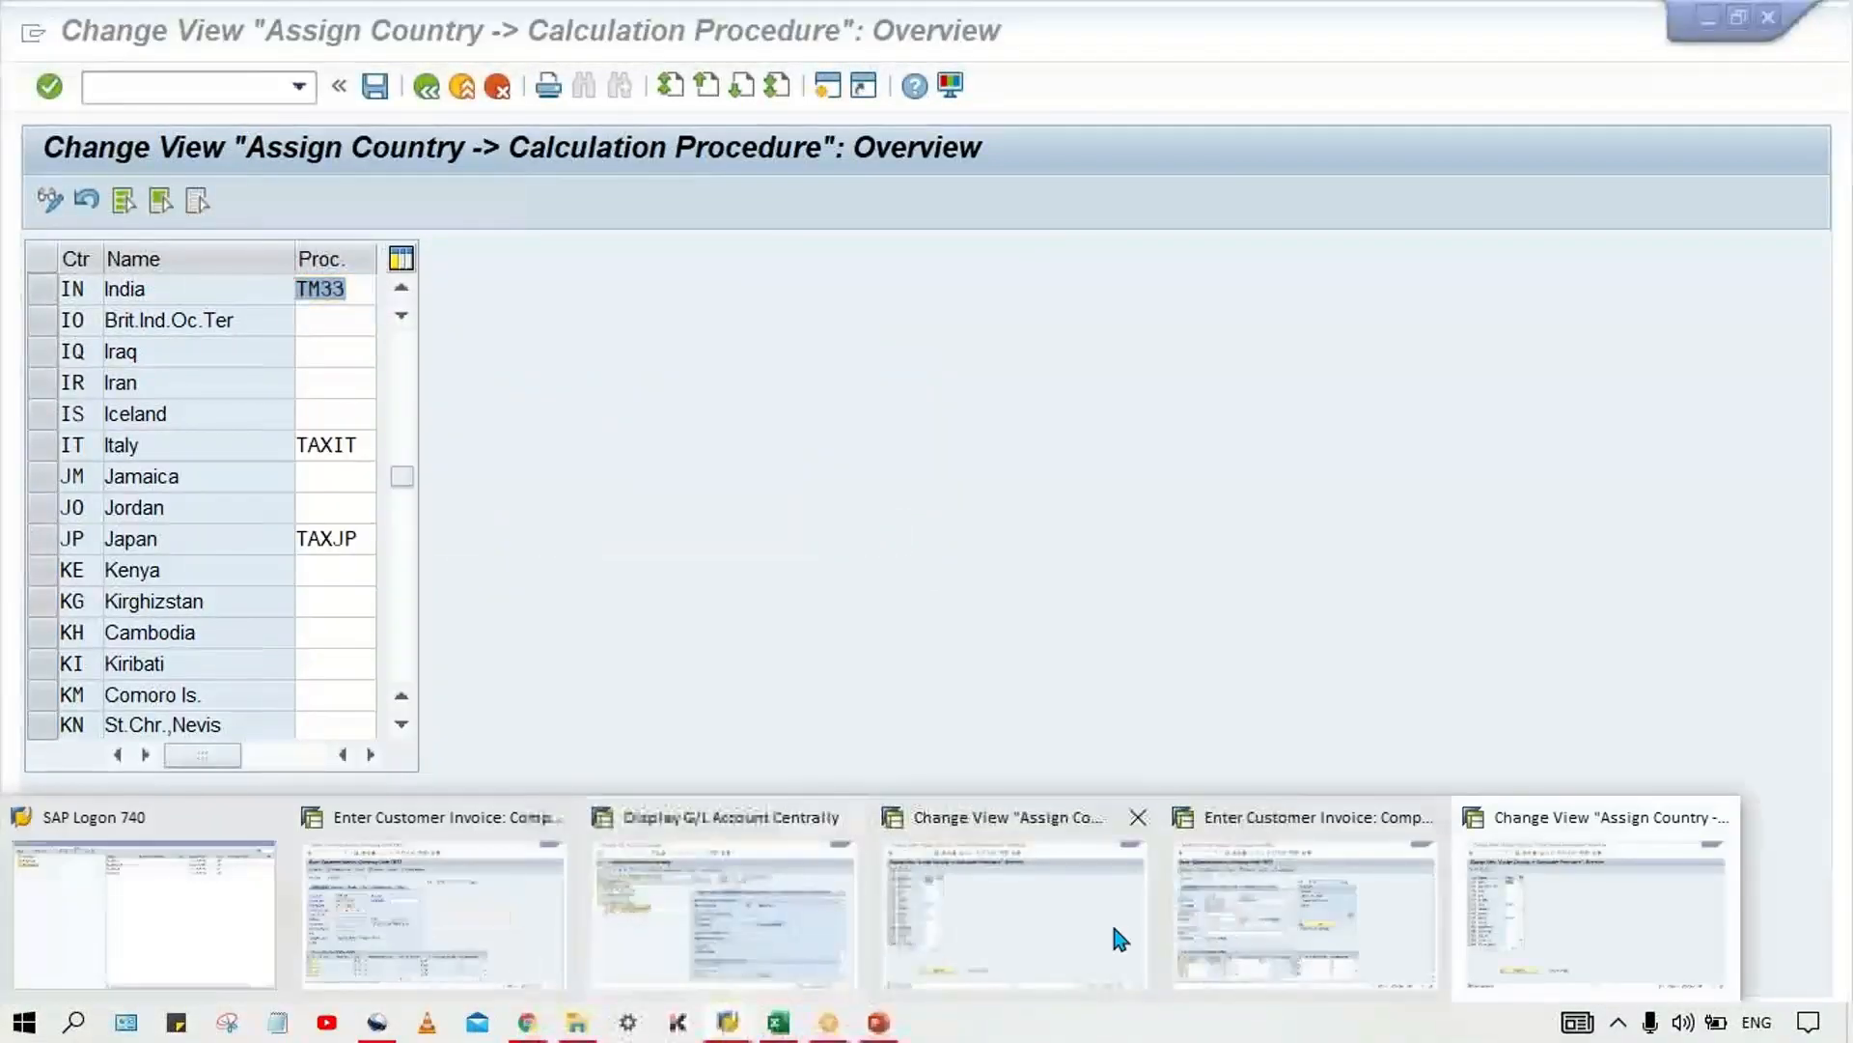
left_click(1300, 964)
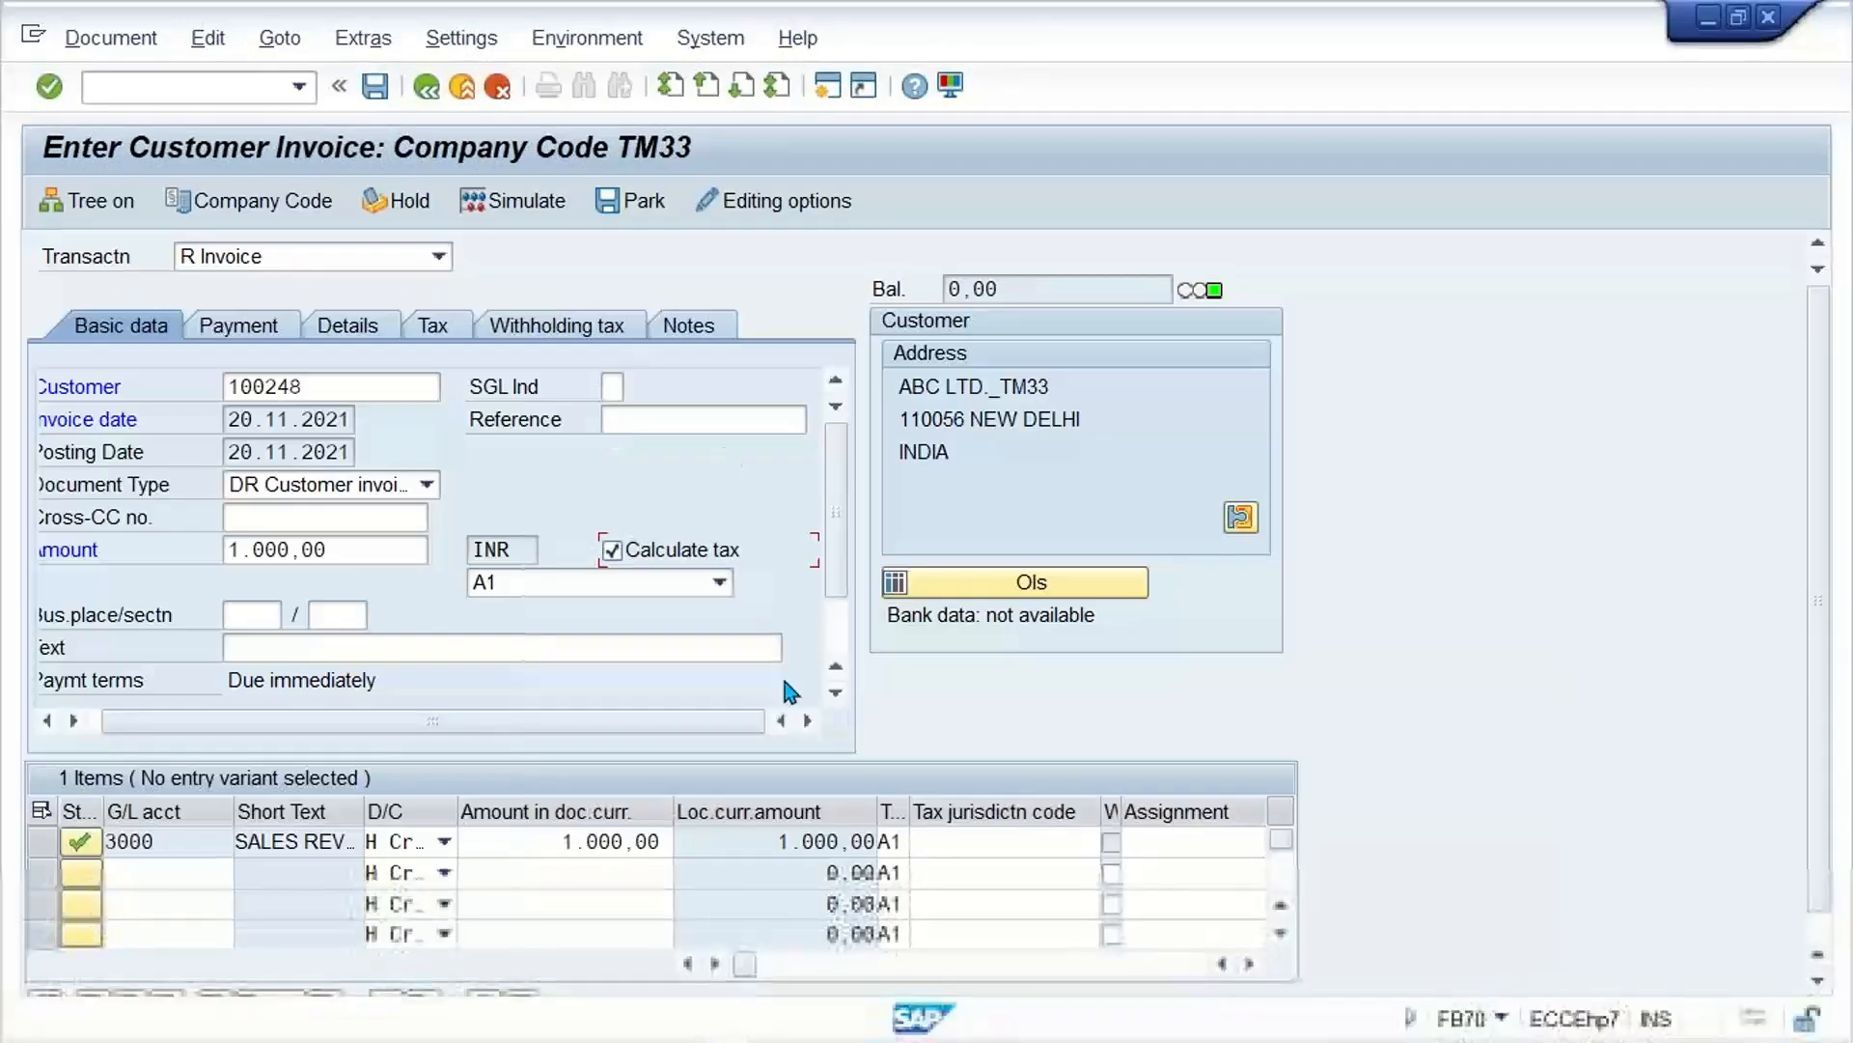
left_click(270, 89)
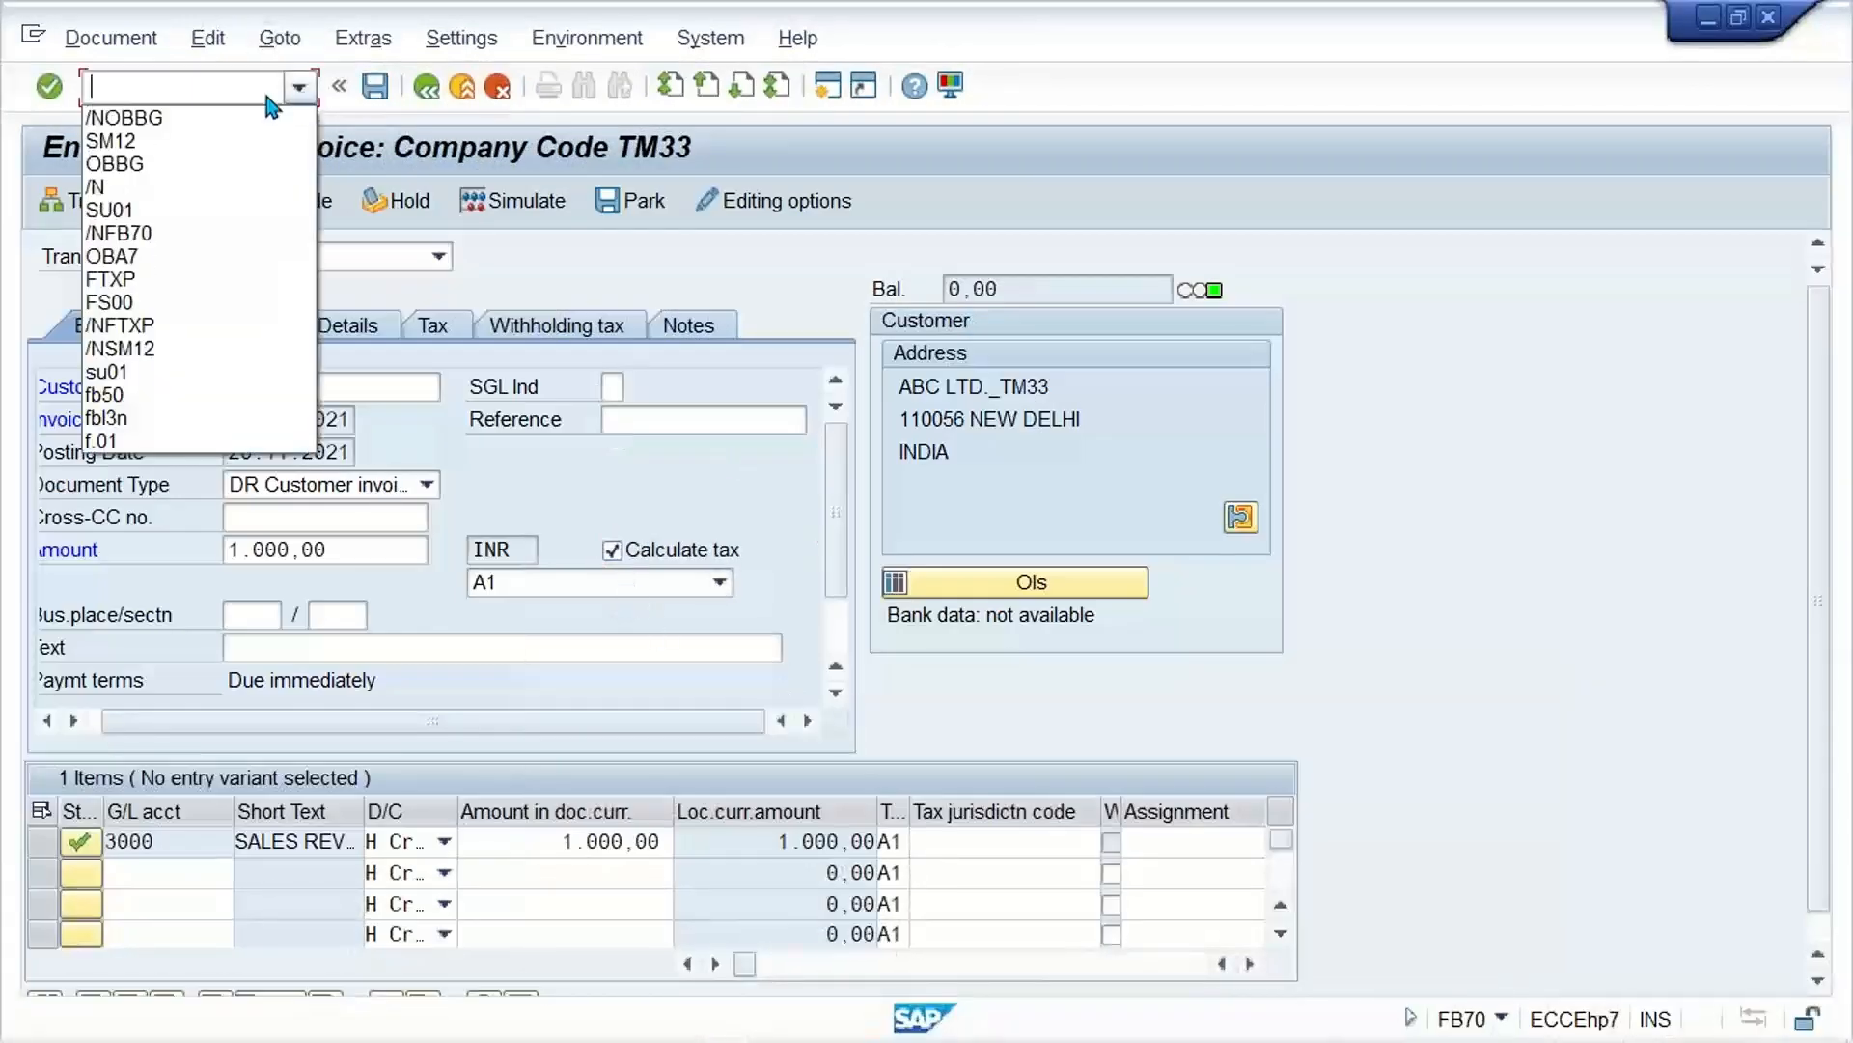
left_click(153, 233)
key("Return")
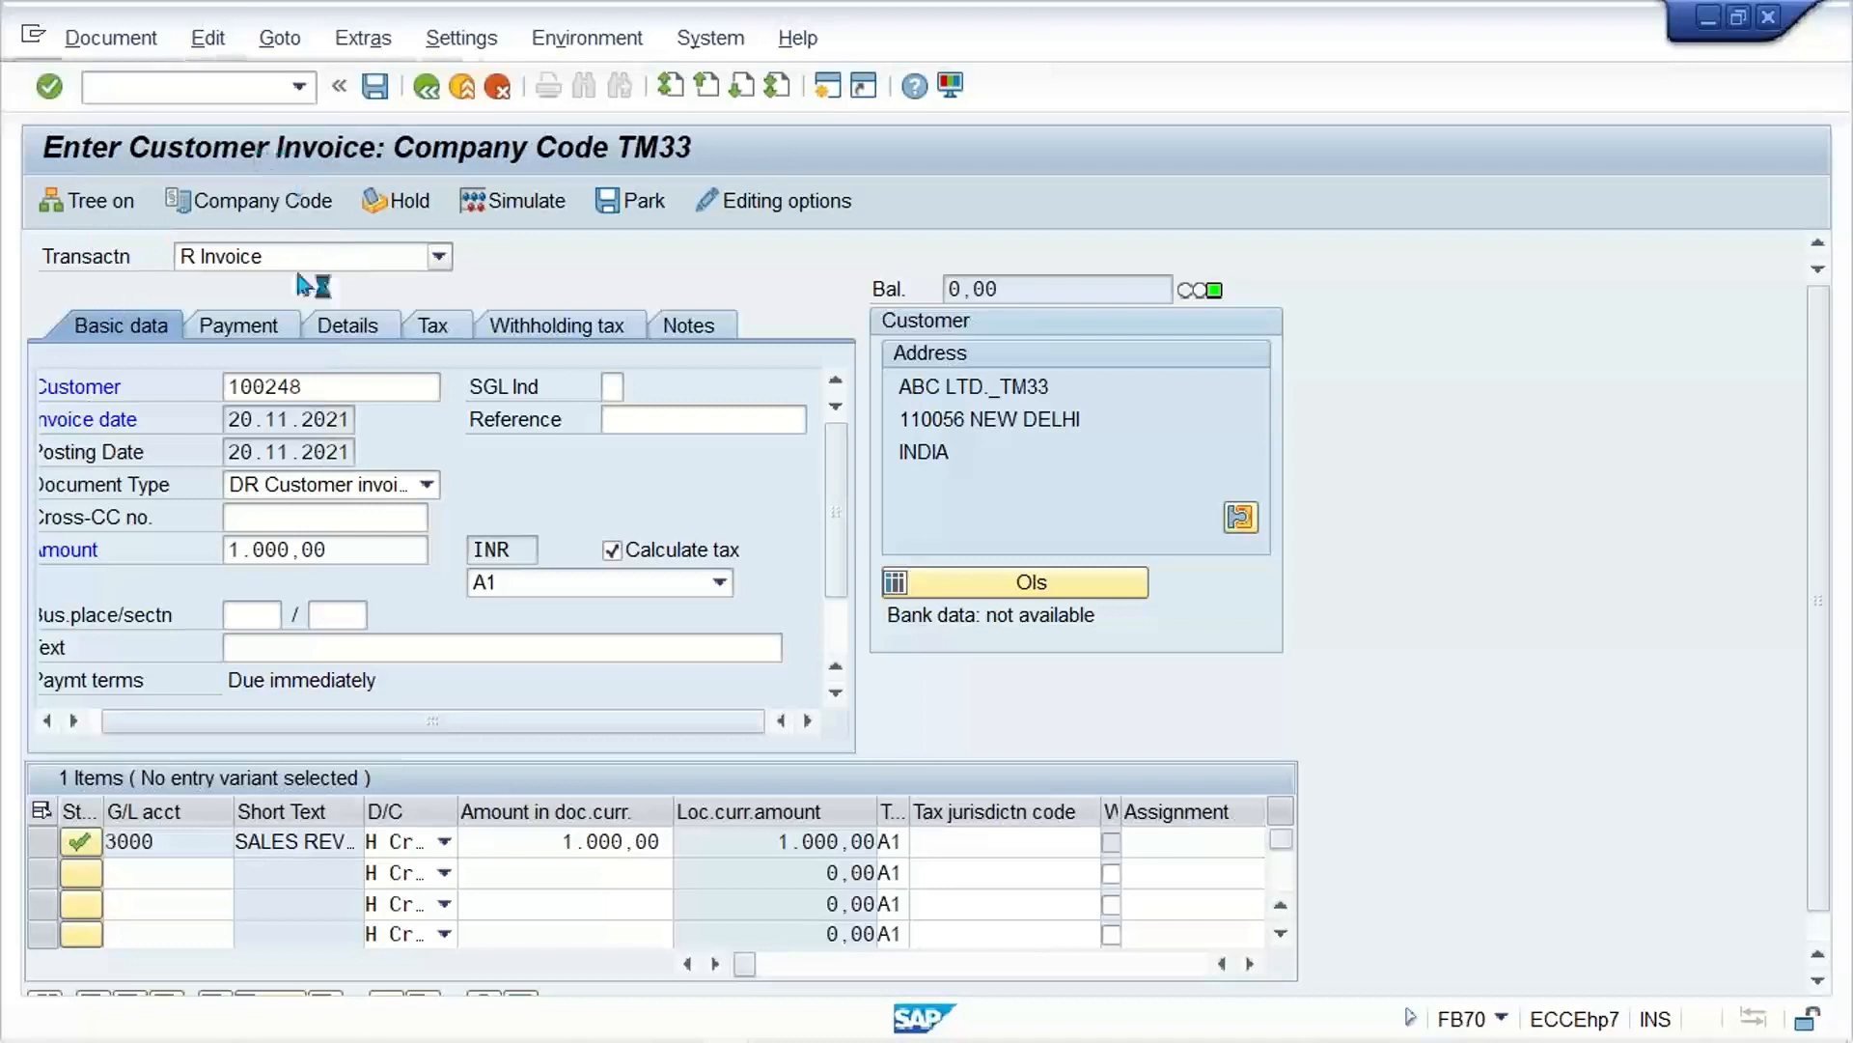
Step: Enter the customer number, invoice date 20.11.2021 and amount 1000 in the invoice's basic data
left_click(349, 386)
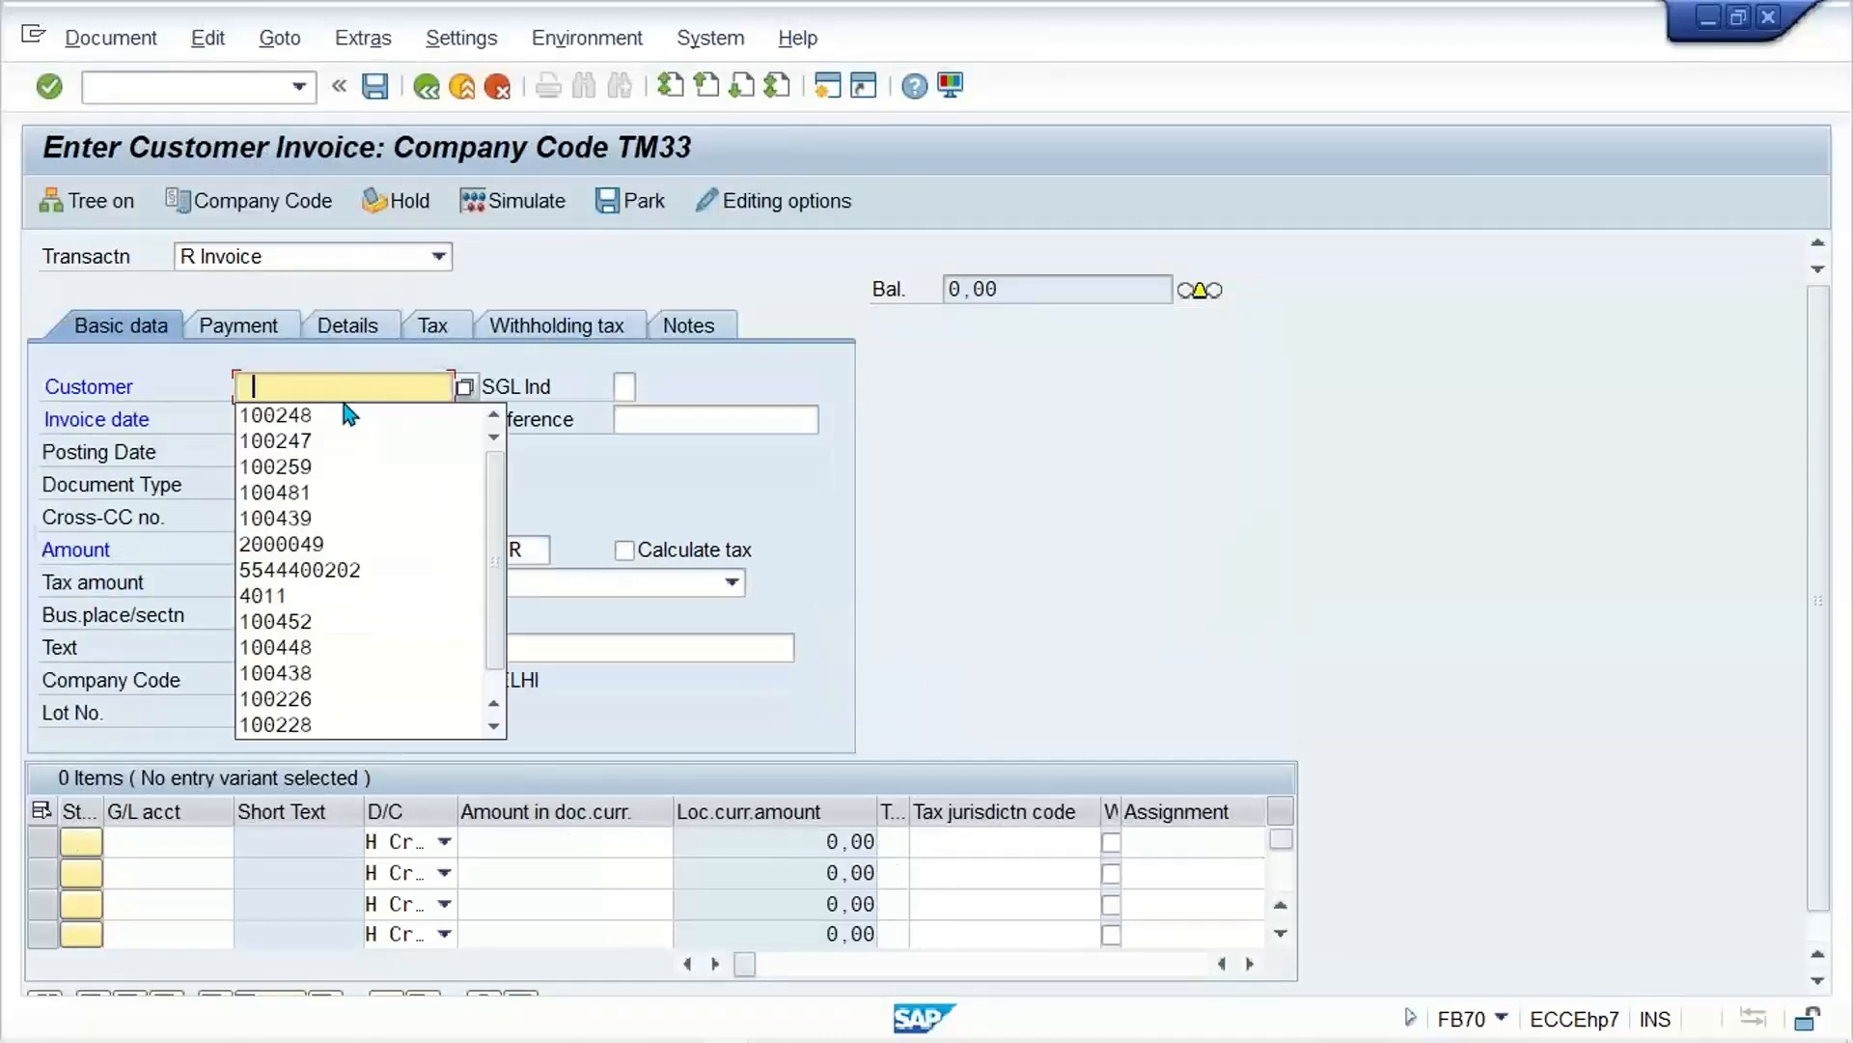
left_click(349, 415)
left_click(333, 419)
left_click(328, 444)
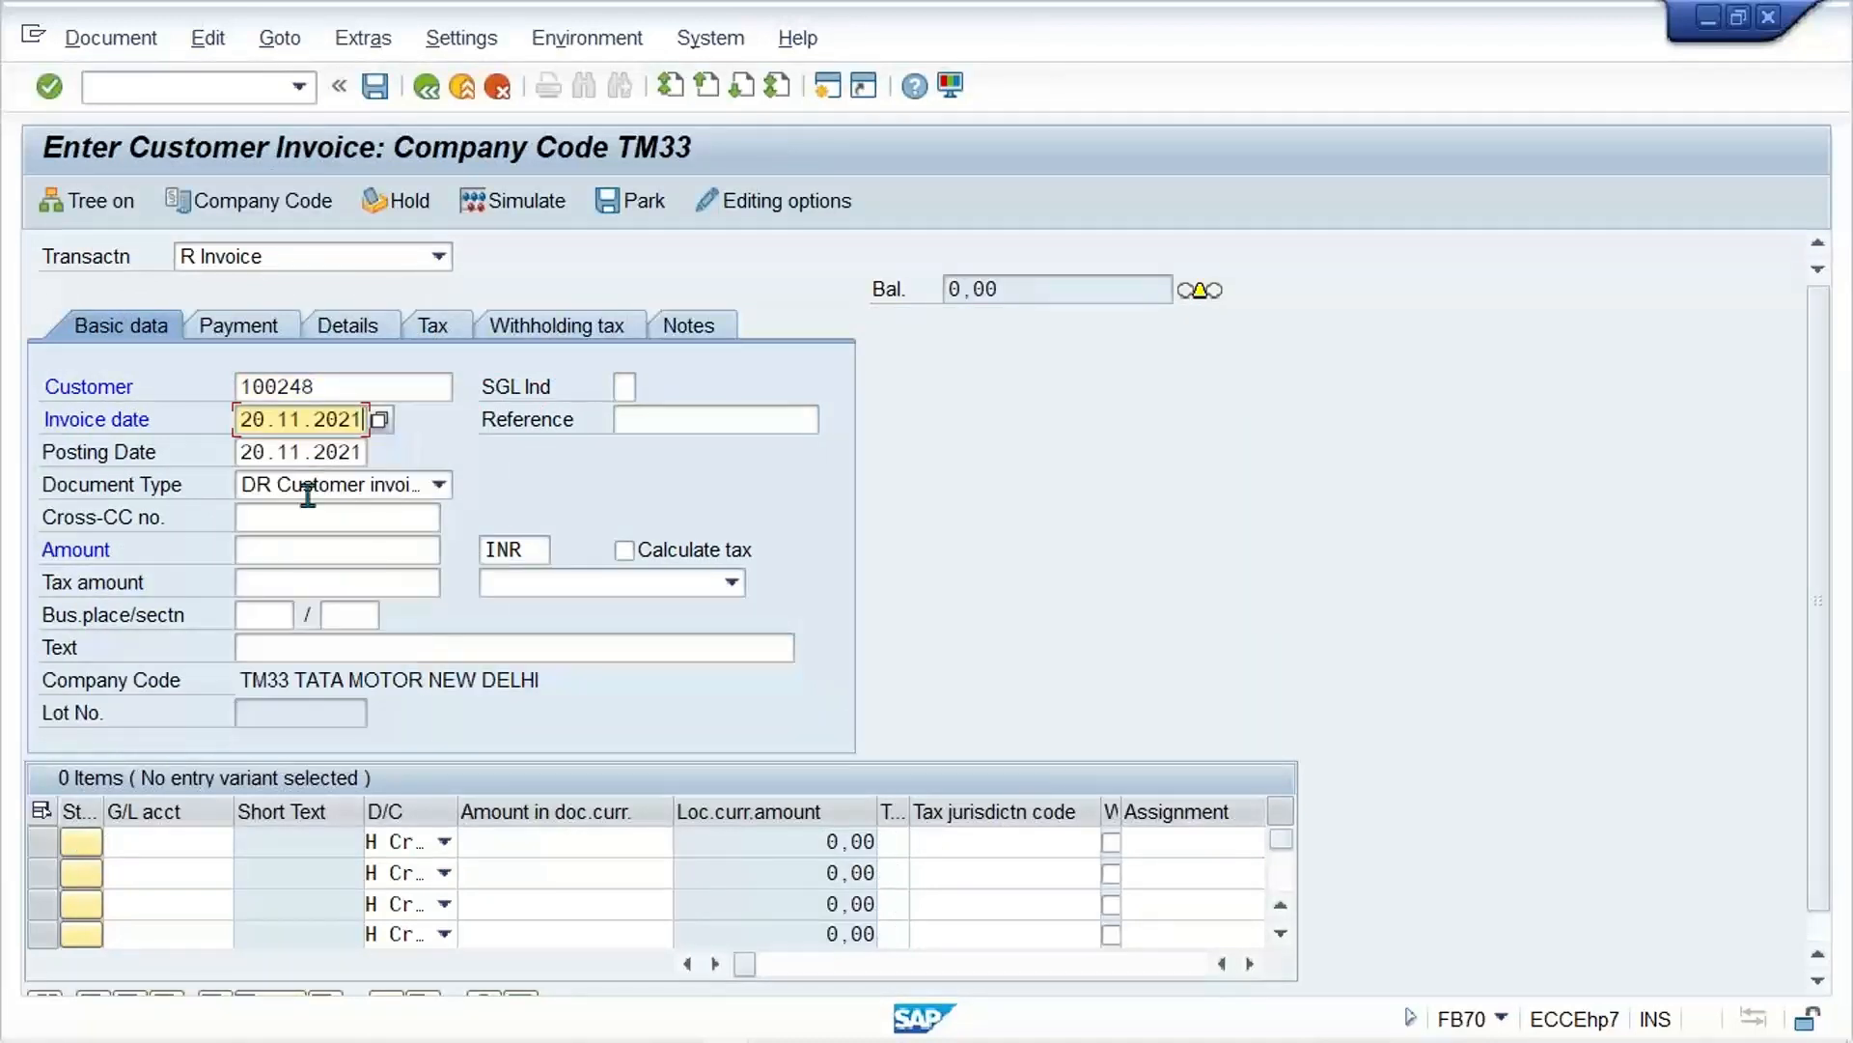
left_click(282, 549)
left_click(270, 576)
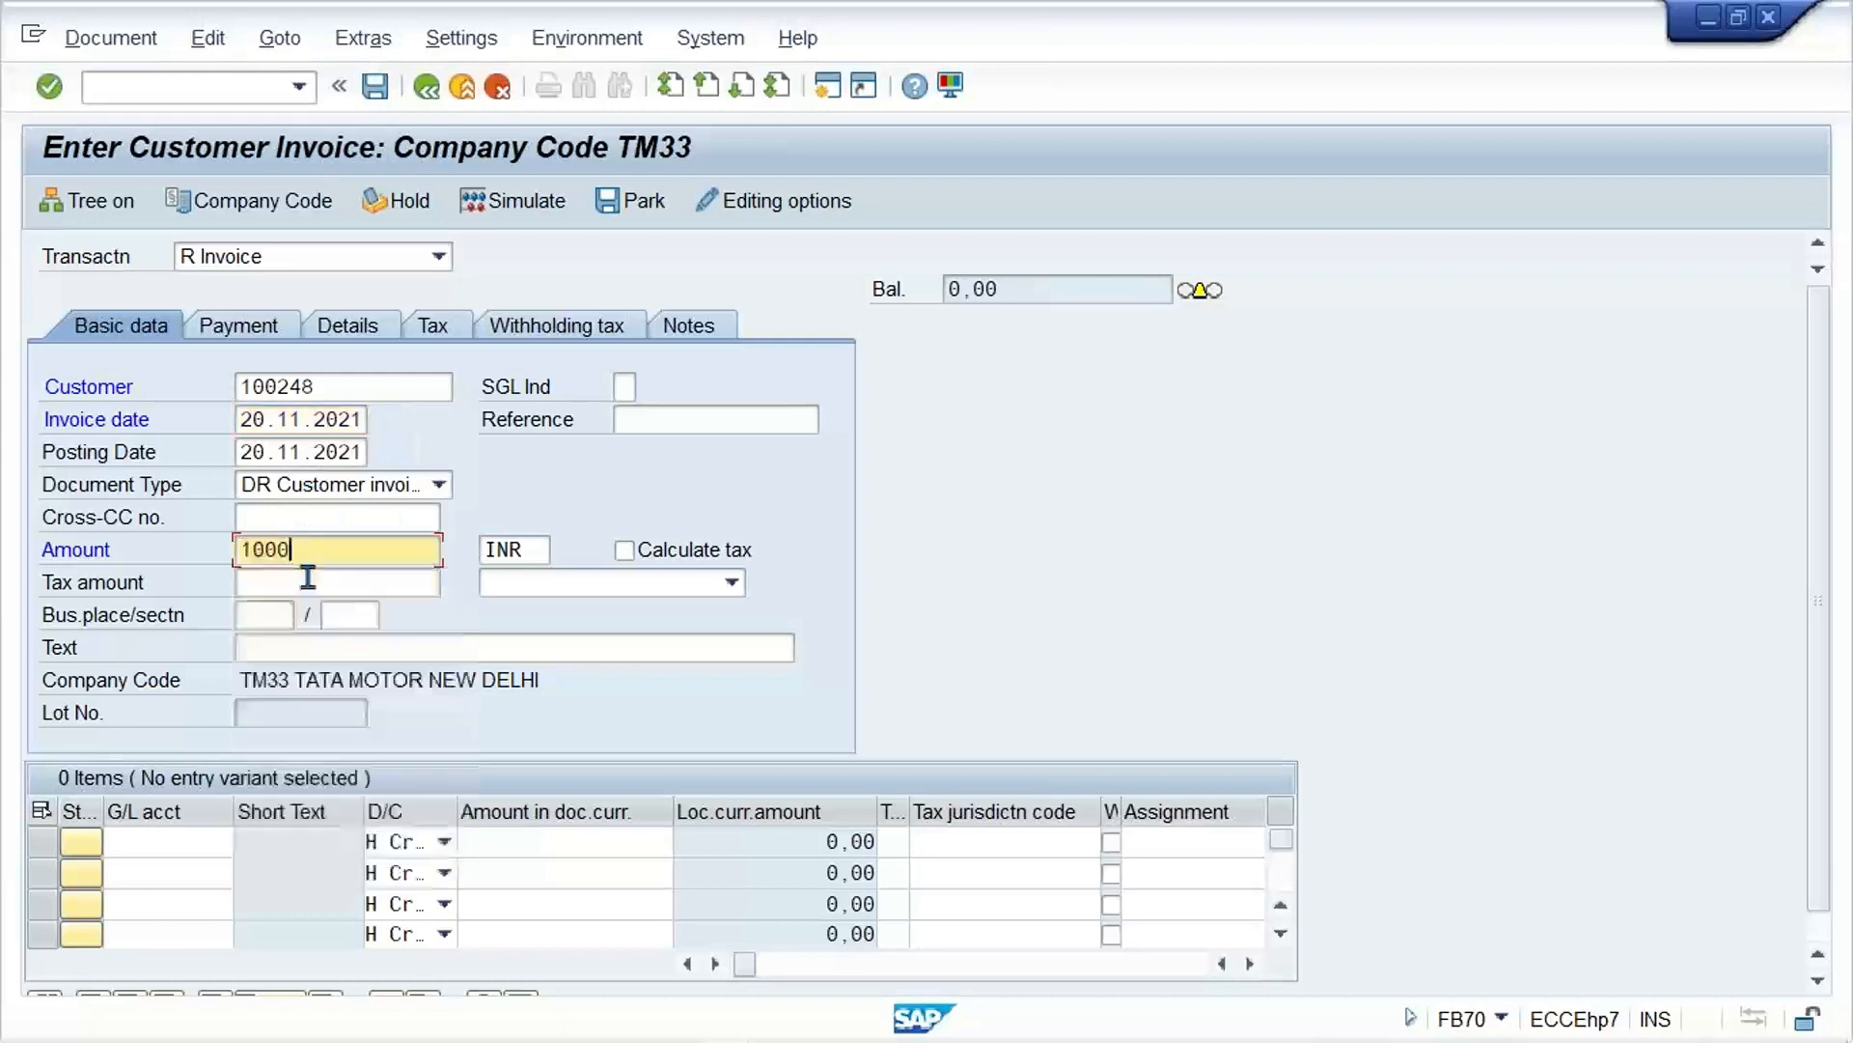
Step: Fill the first line item with G/L account 3000, amount 1000 and tax code A1
left_click(162, 841)
left_click(183, 482)
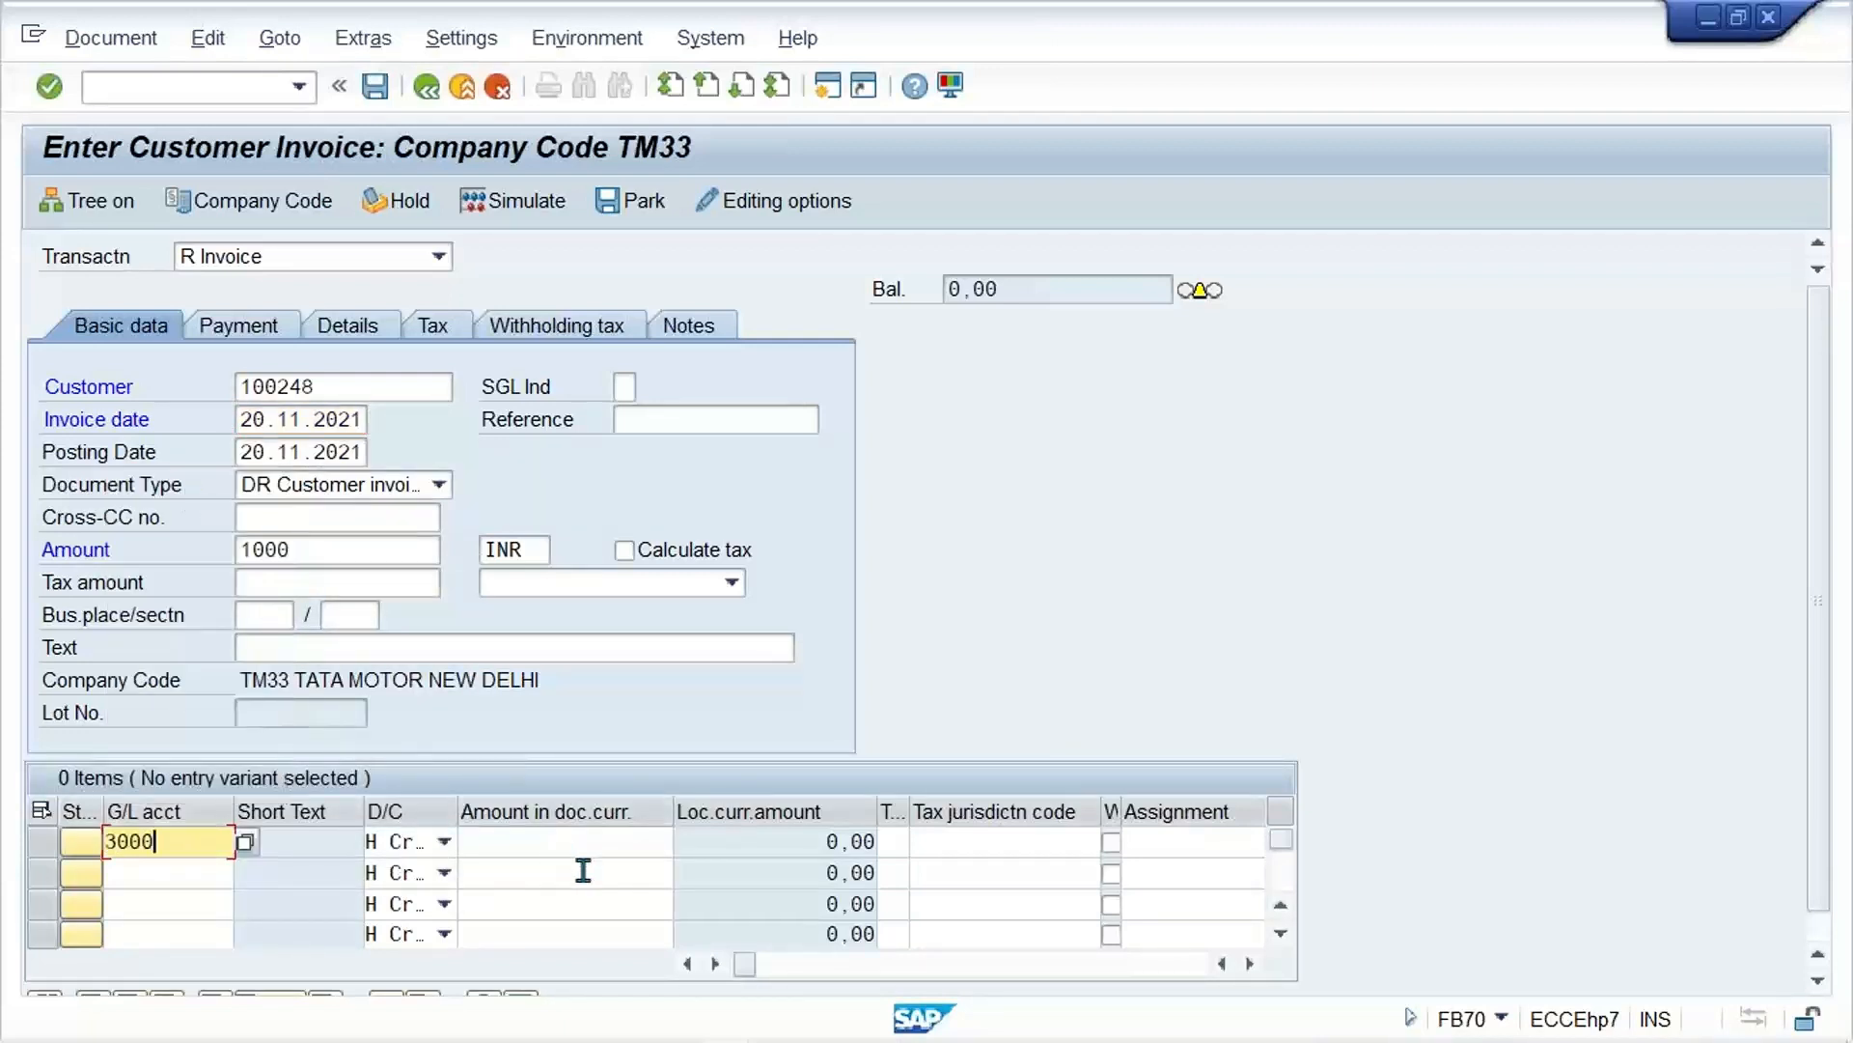
left_click(590, 847)
left_click(604, 480)
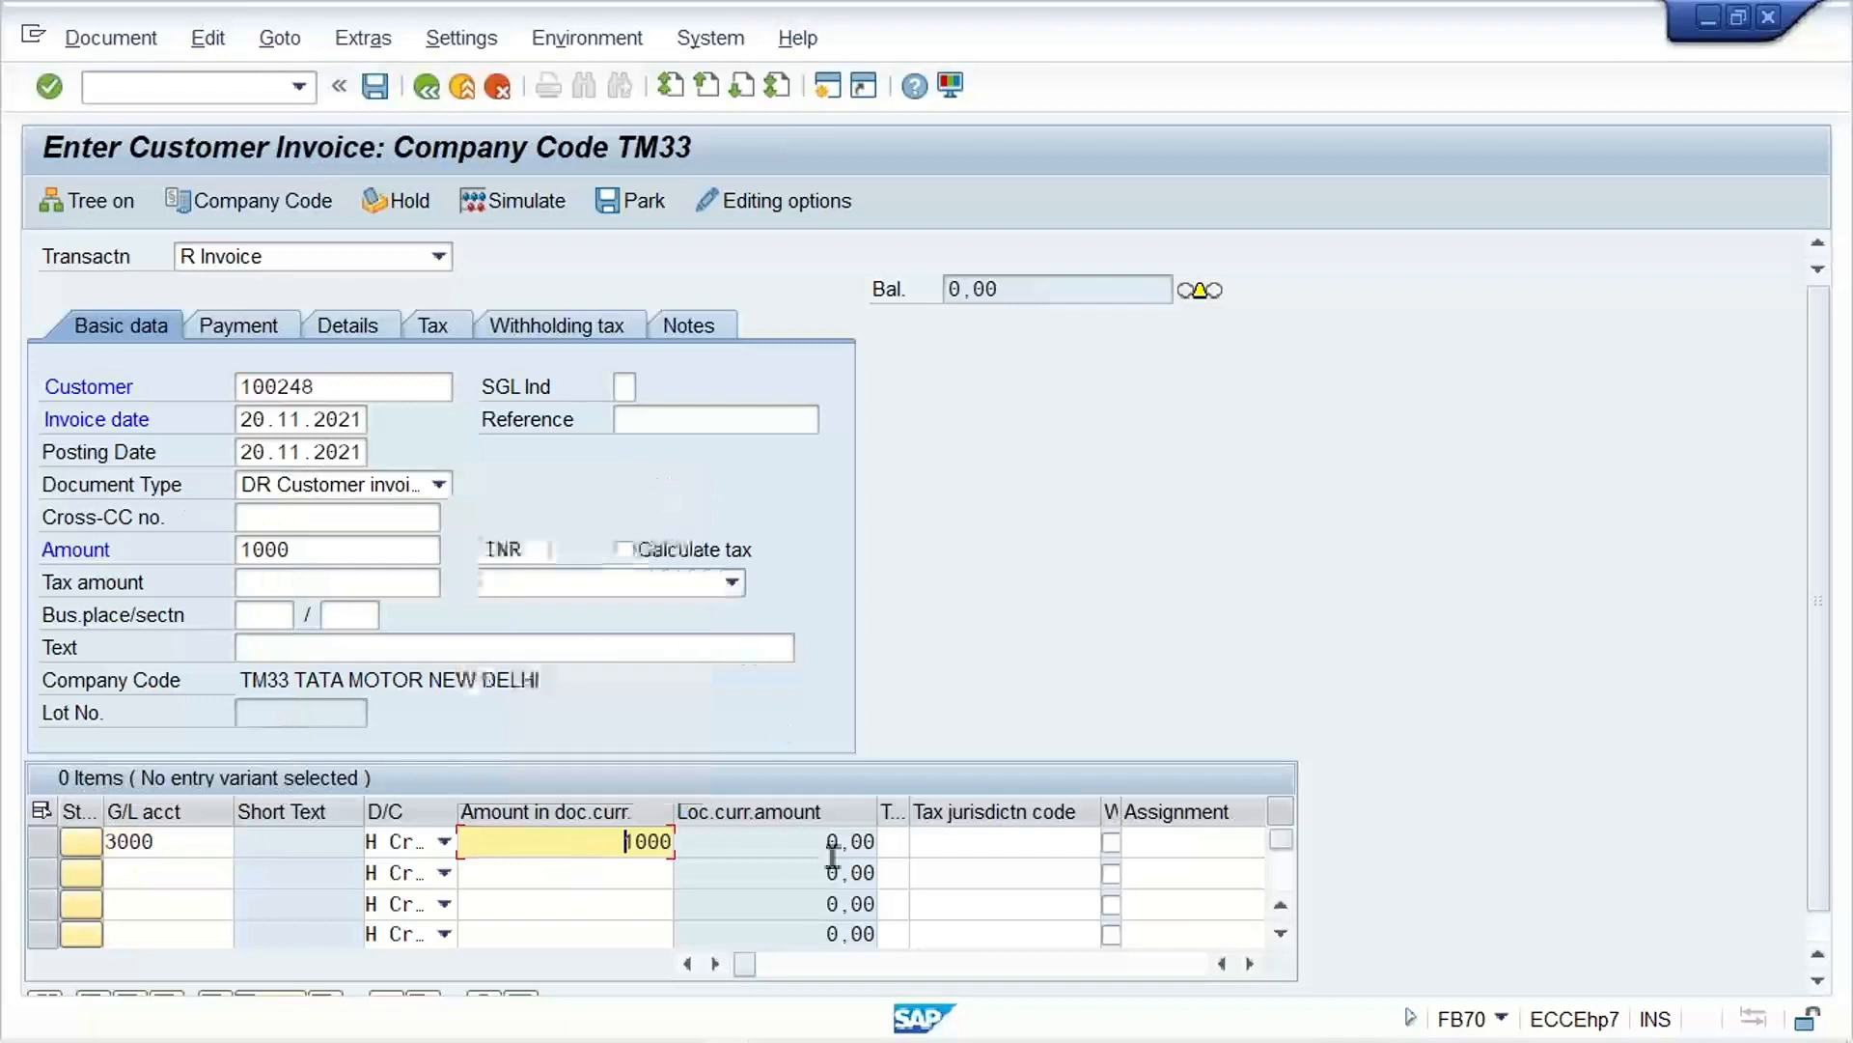
left_click(886, 841)
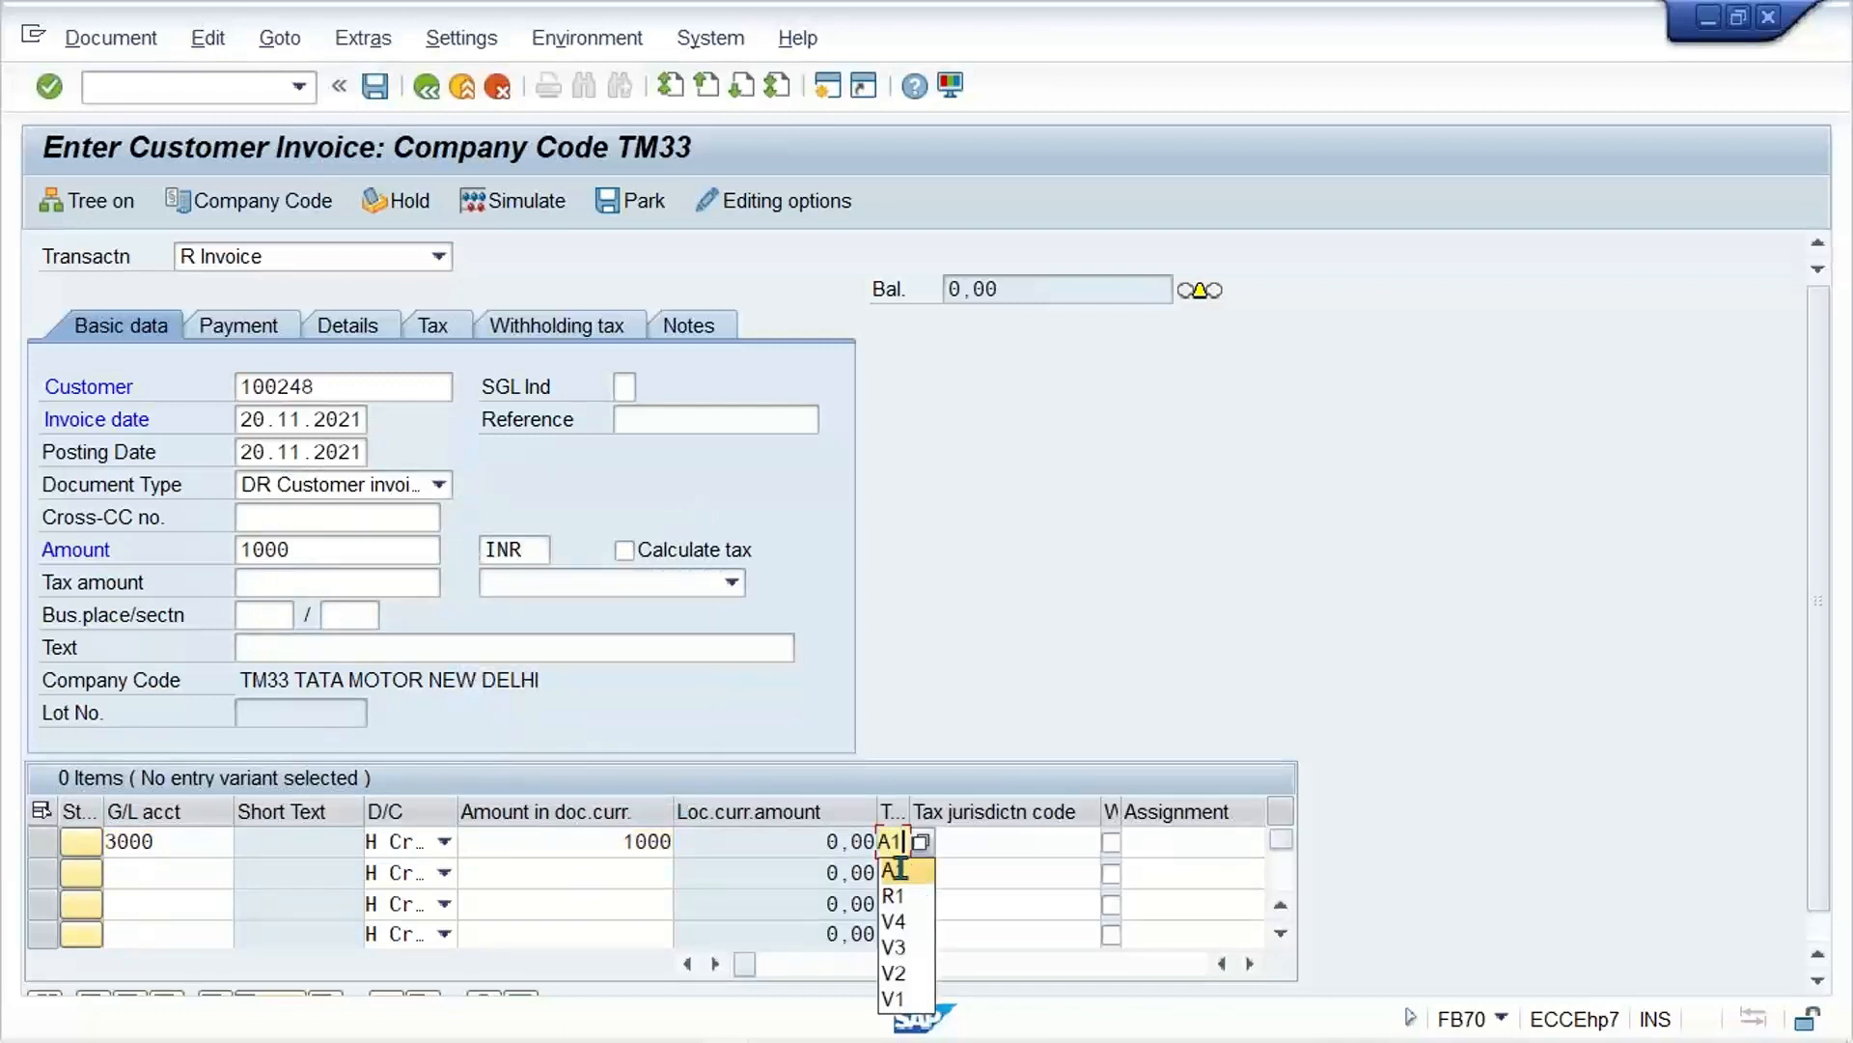
left_click(895, 869)
Step: Enable Calculate tax for the invoice and choose tax code A1 (12% GST INPUT) in the basic data
left_click(624, 551)
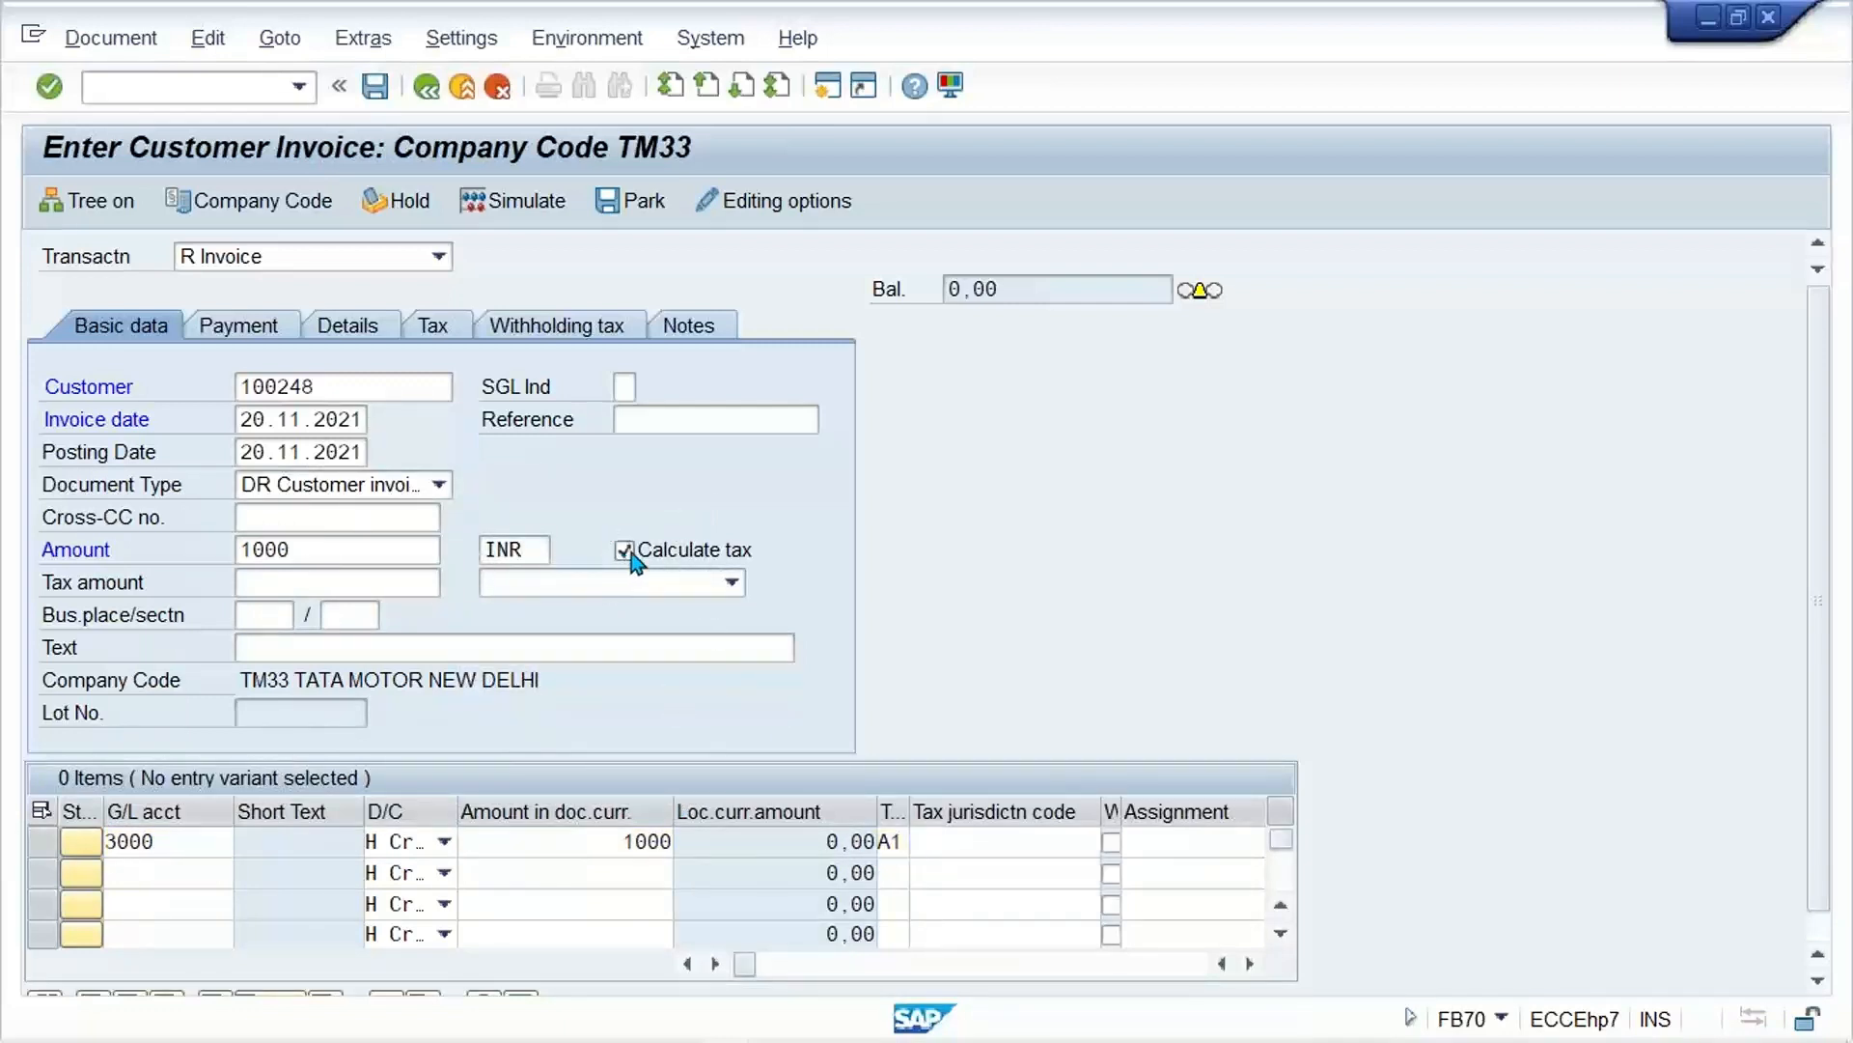
key("Return")
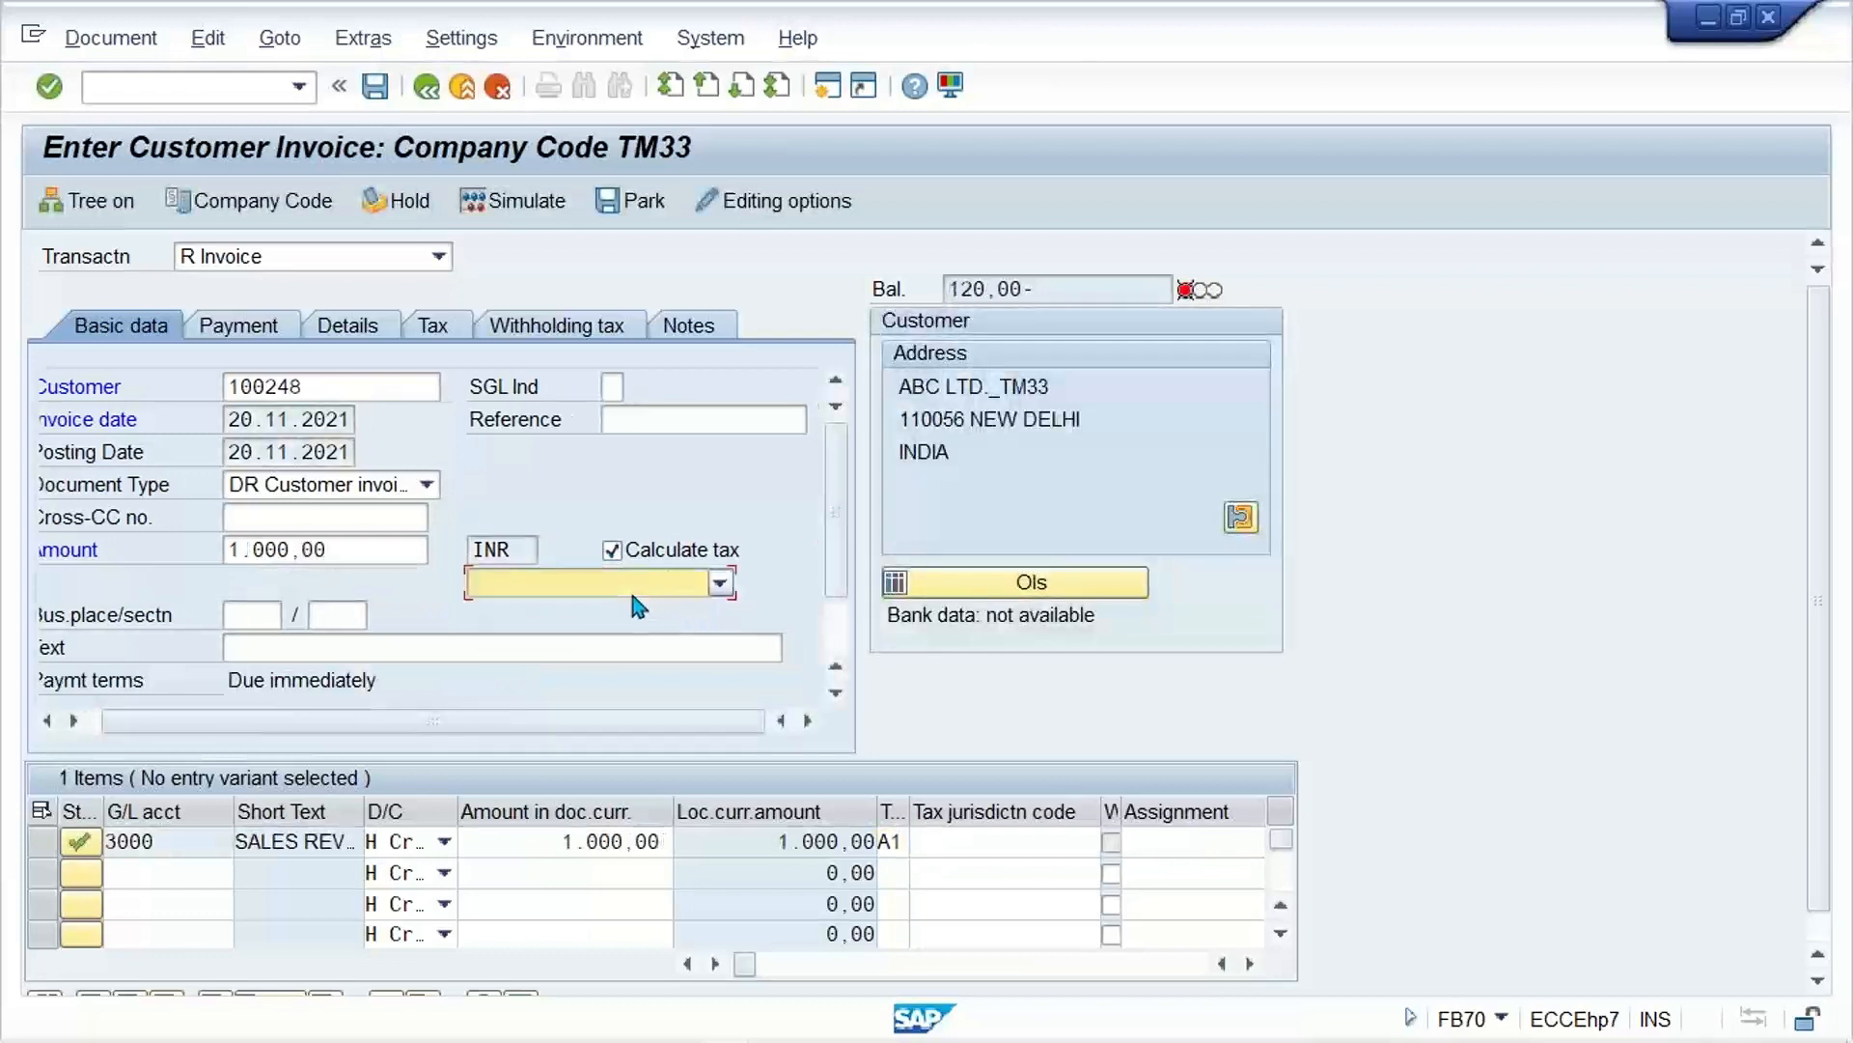
left_click(633, 595)
left_click(473, 603)
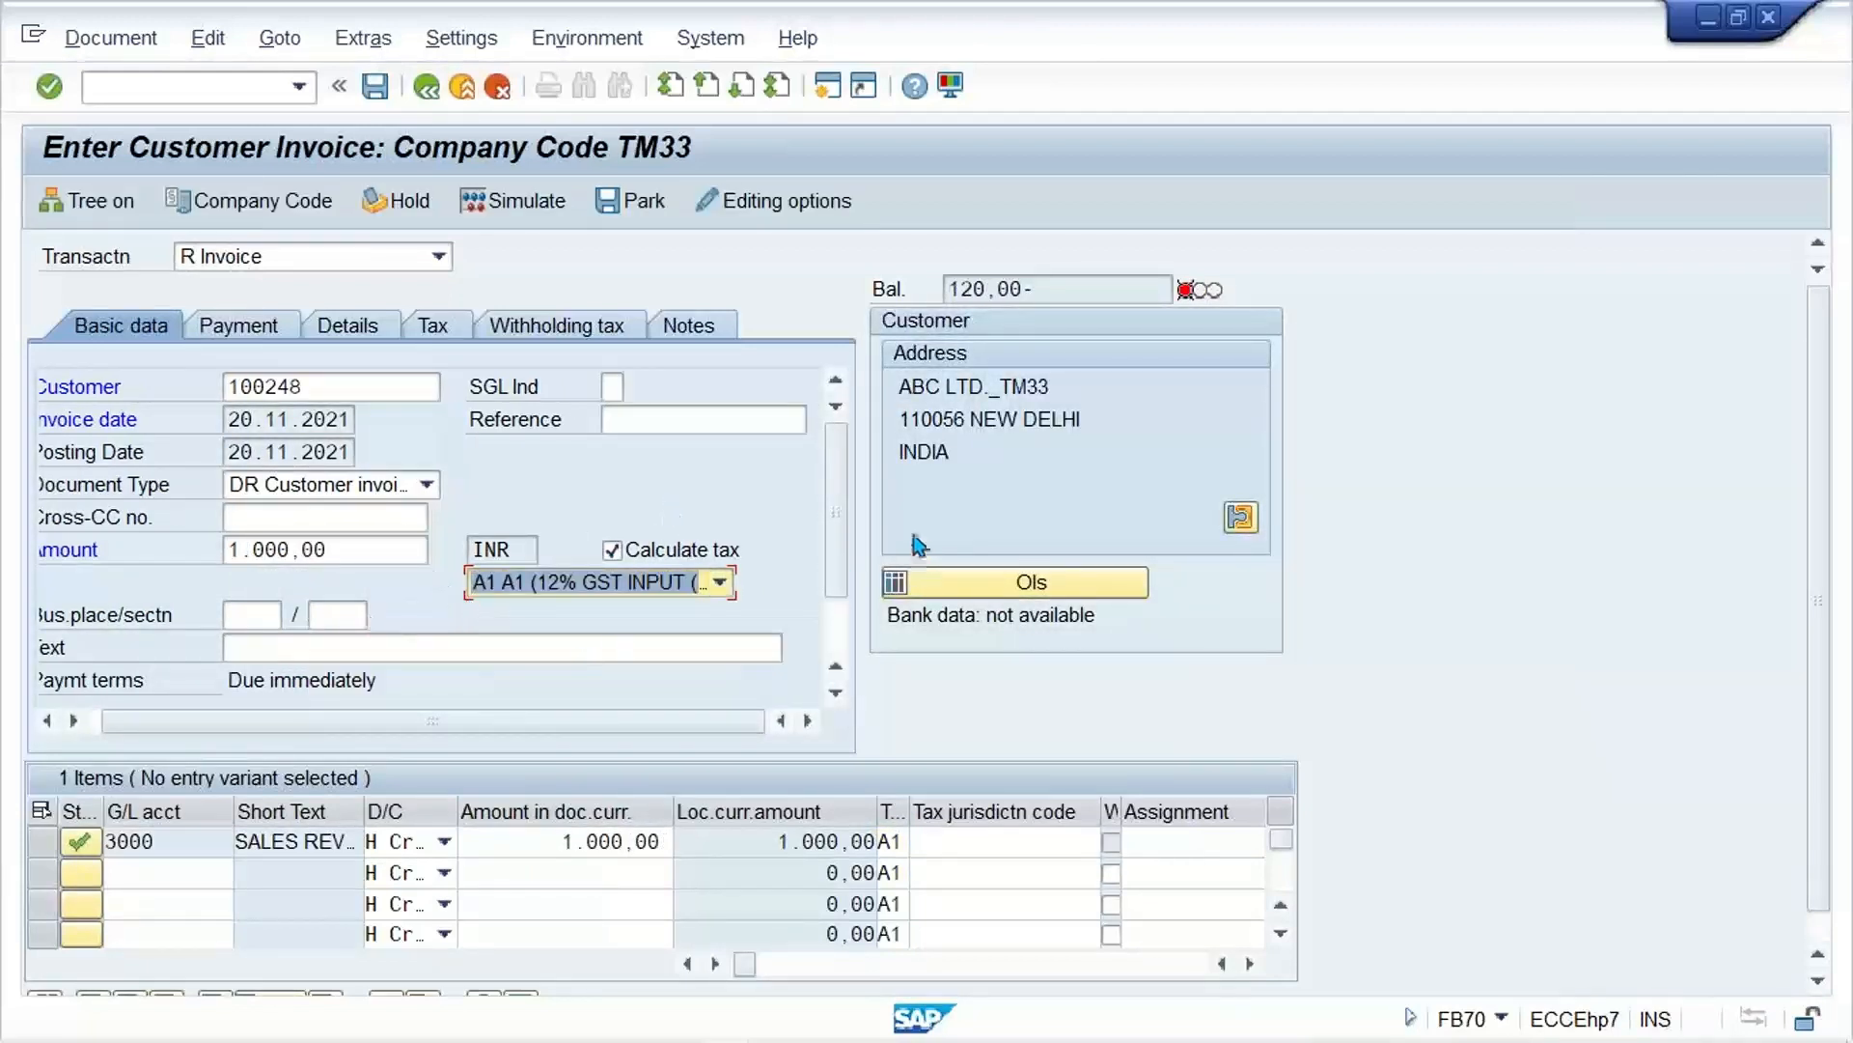
double_click(551, 850)
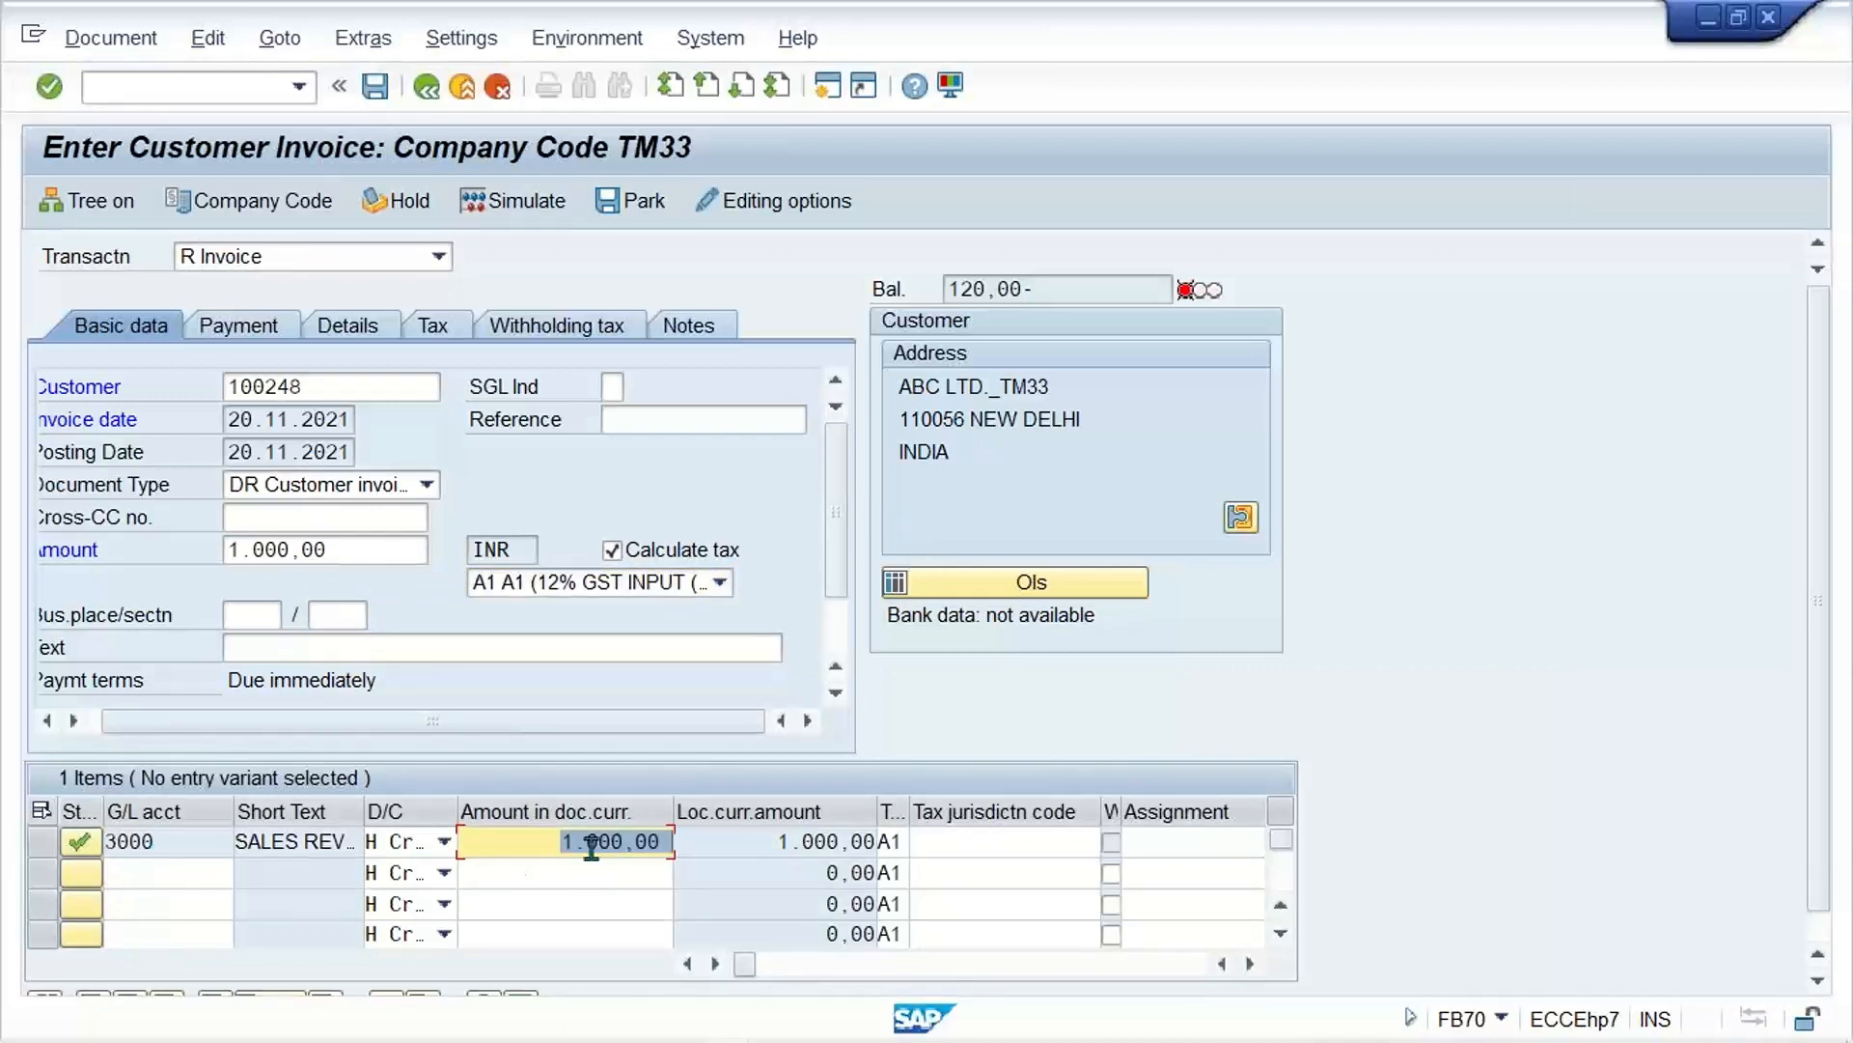
Step: Switch to the Excel workbook #0. Class and widen column E on Sheet4
left_click(778, 1022)
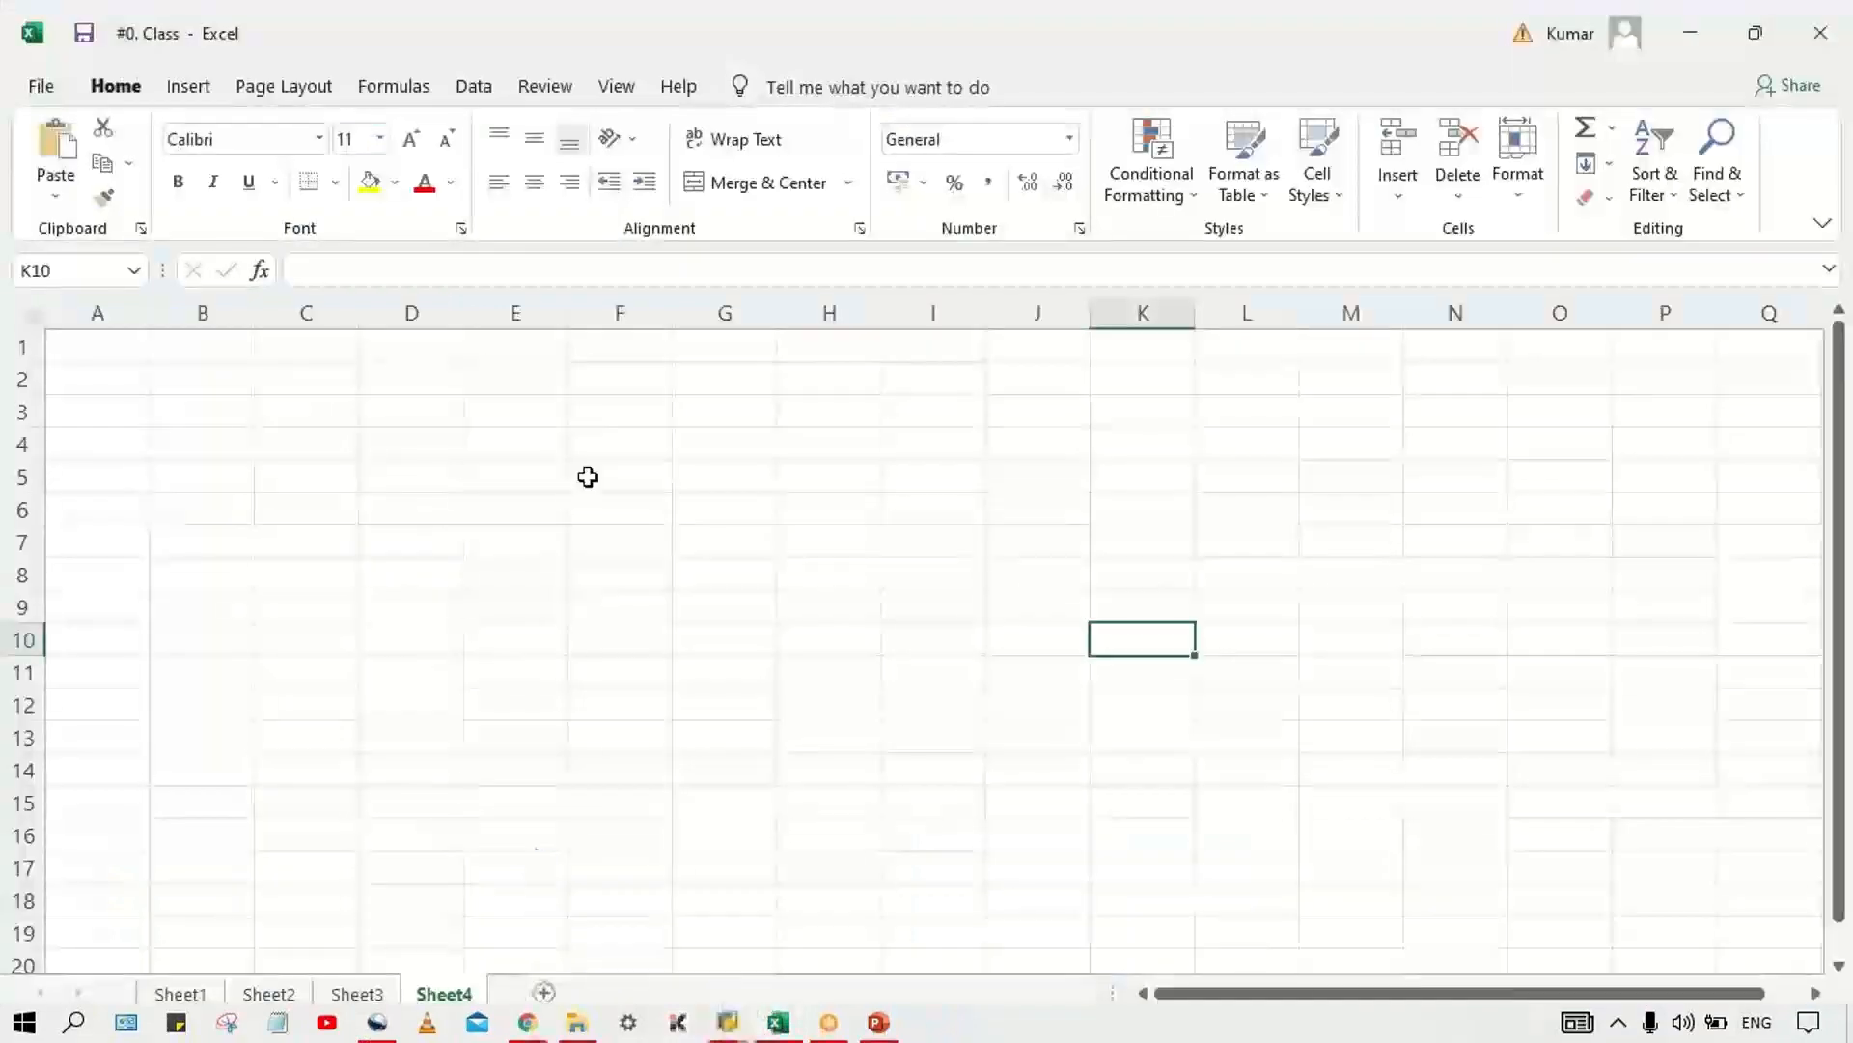
left_click(382, 480)
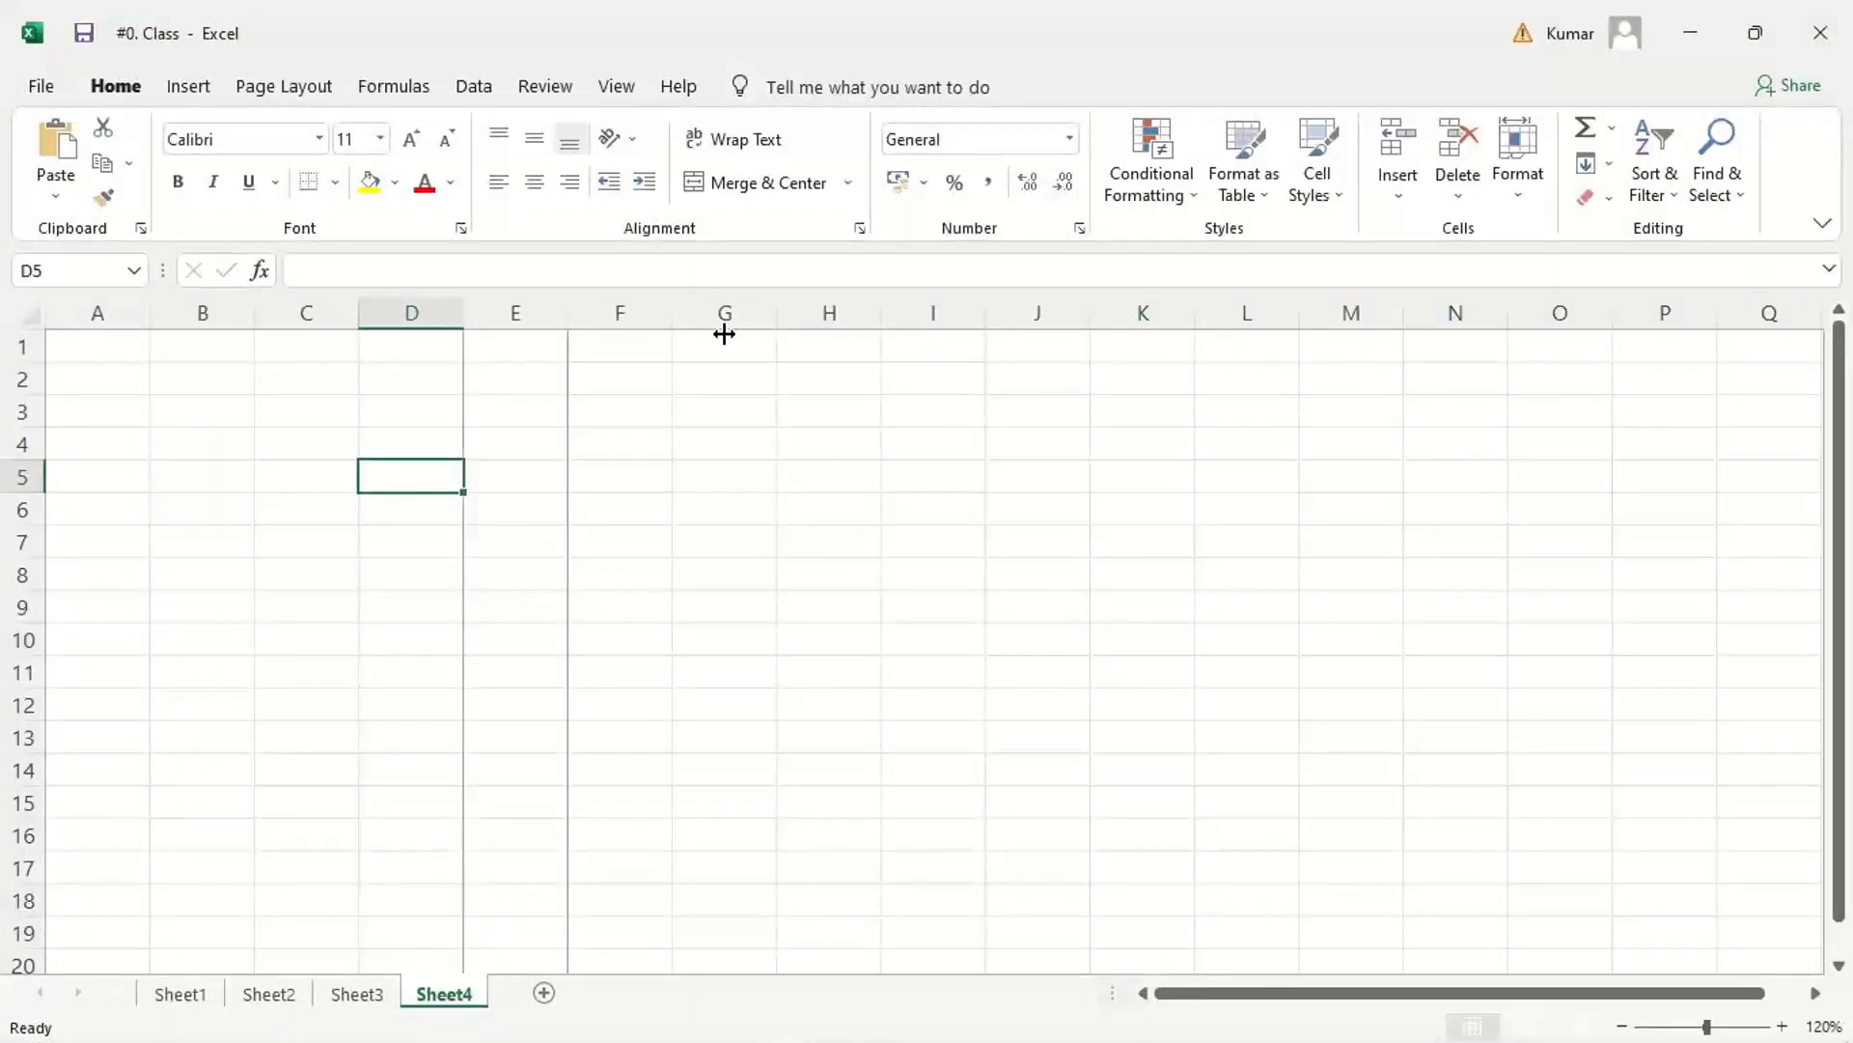
left_click_drag(568, 313, 724, 334)
Step: Enter CUSTOMER ACT. DR in cell E2 and the amount 1120 in cell F2
left_click(612, 380)
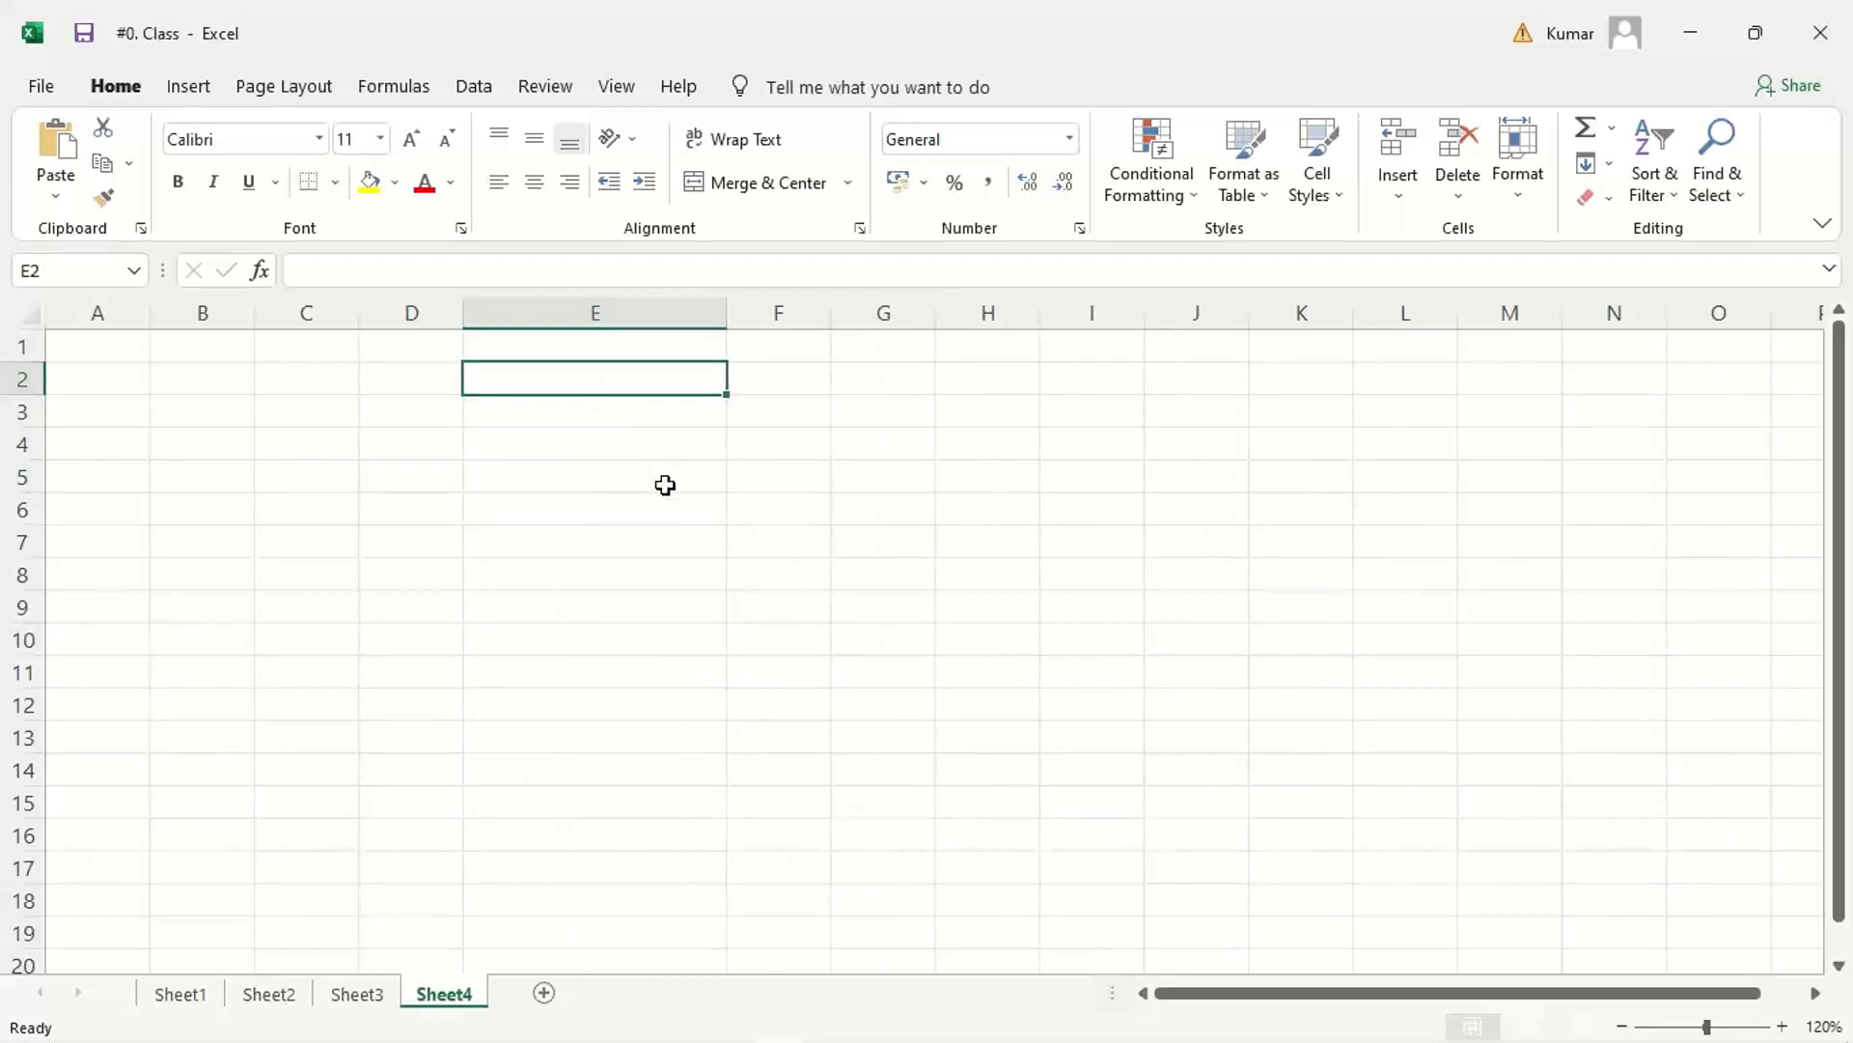
type("CUSTO")
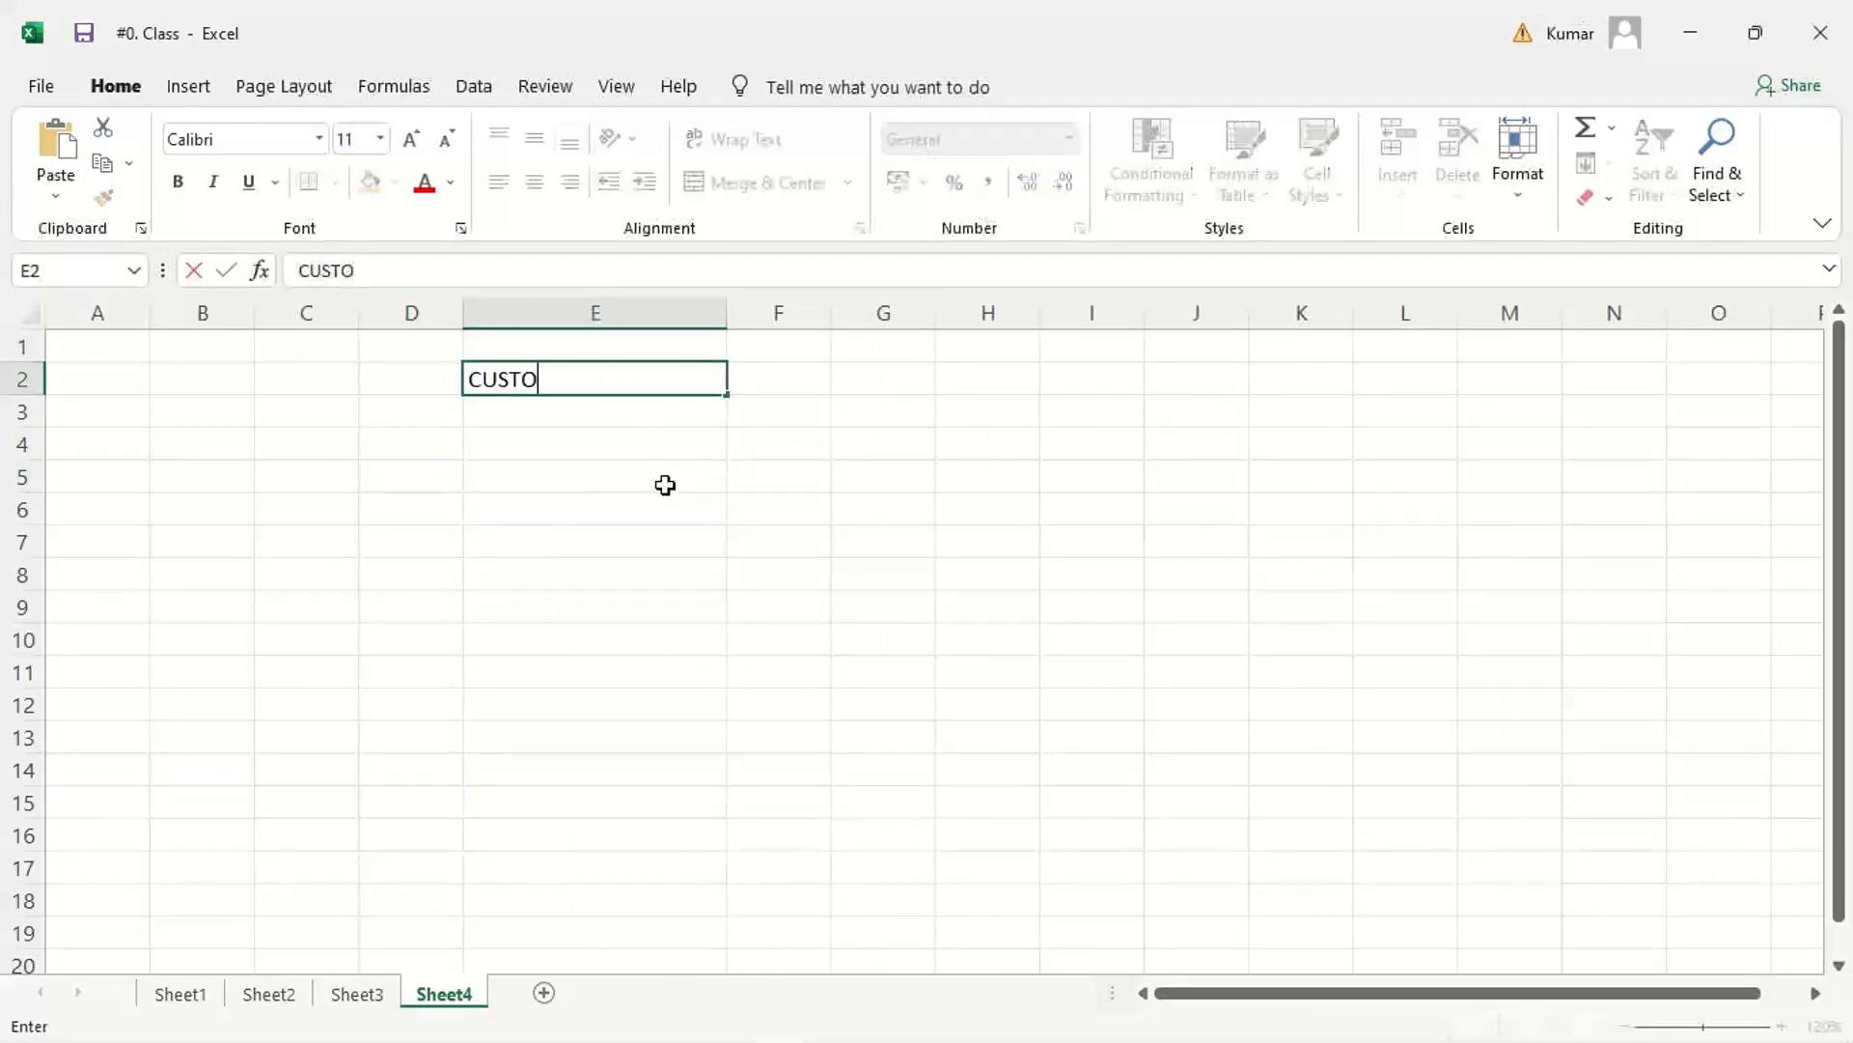
type("MER ACT")
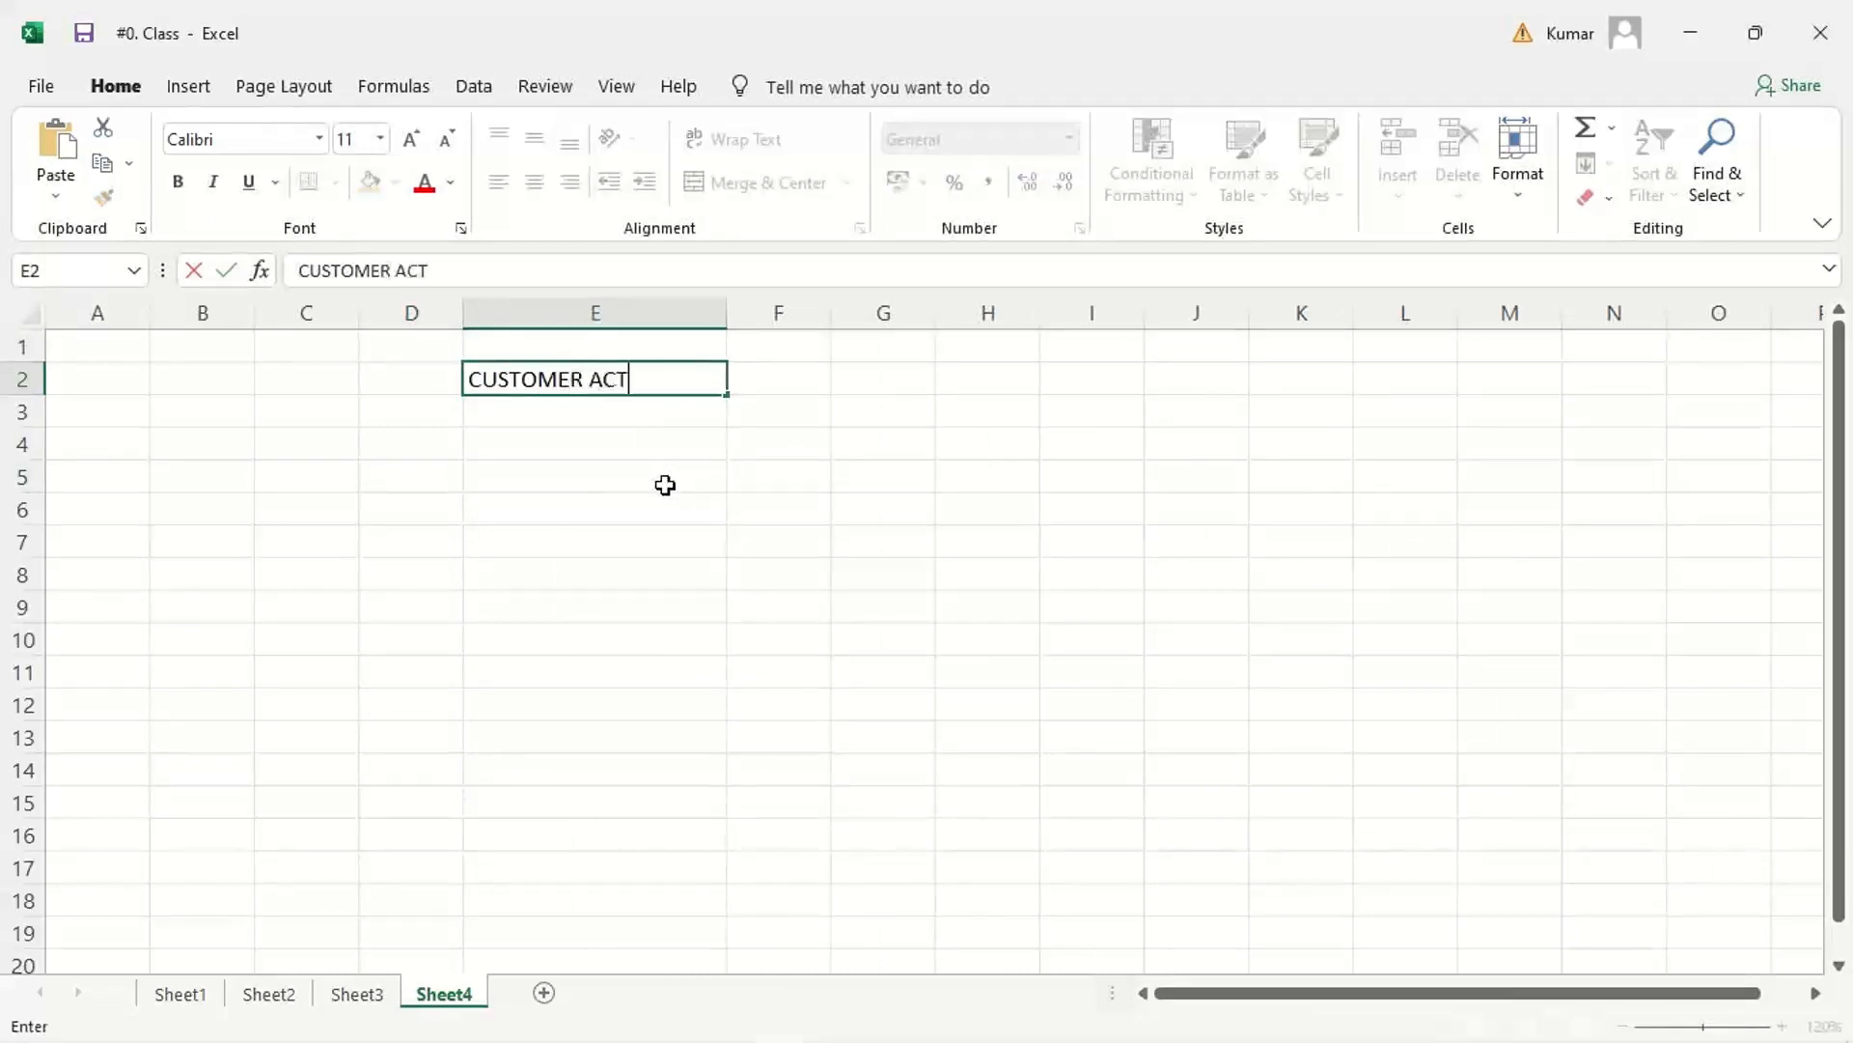
type(". DR")
key("Tab")
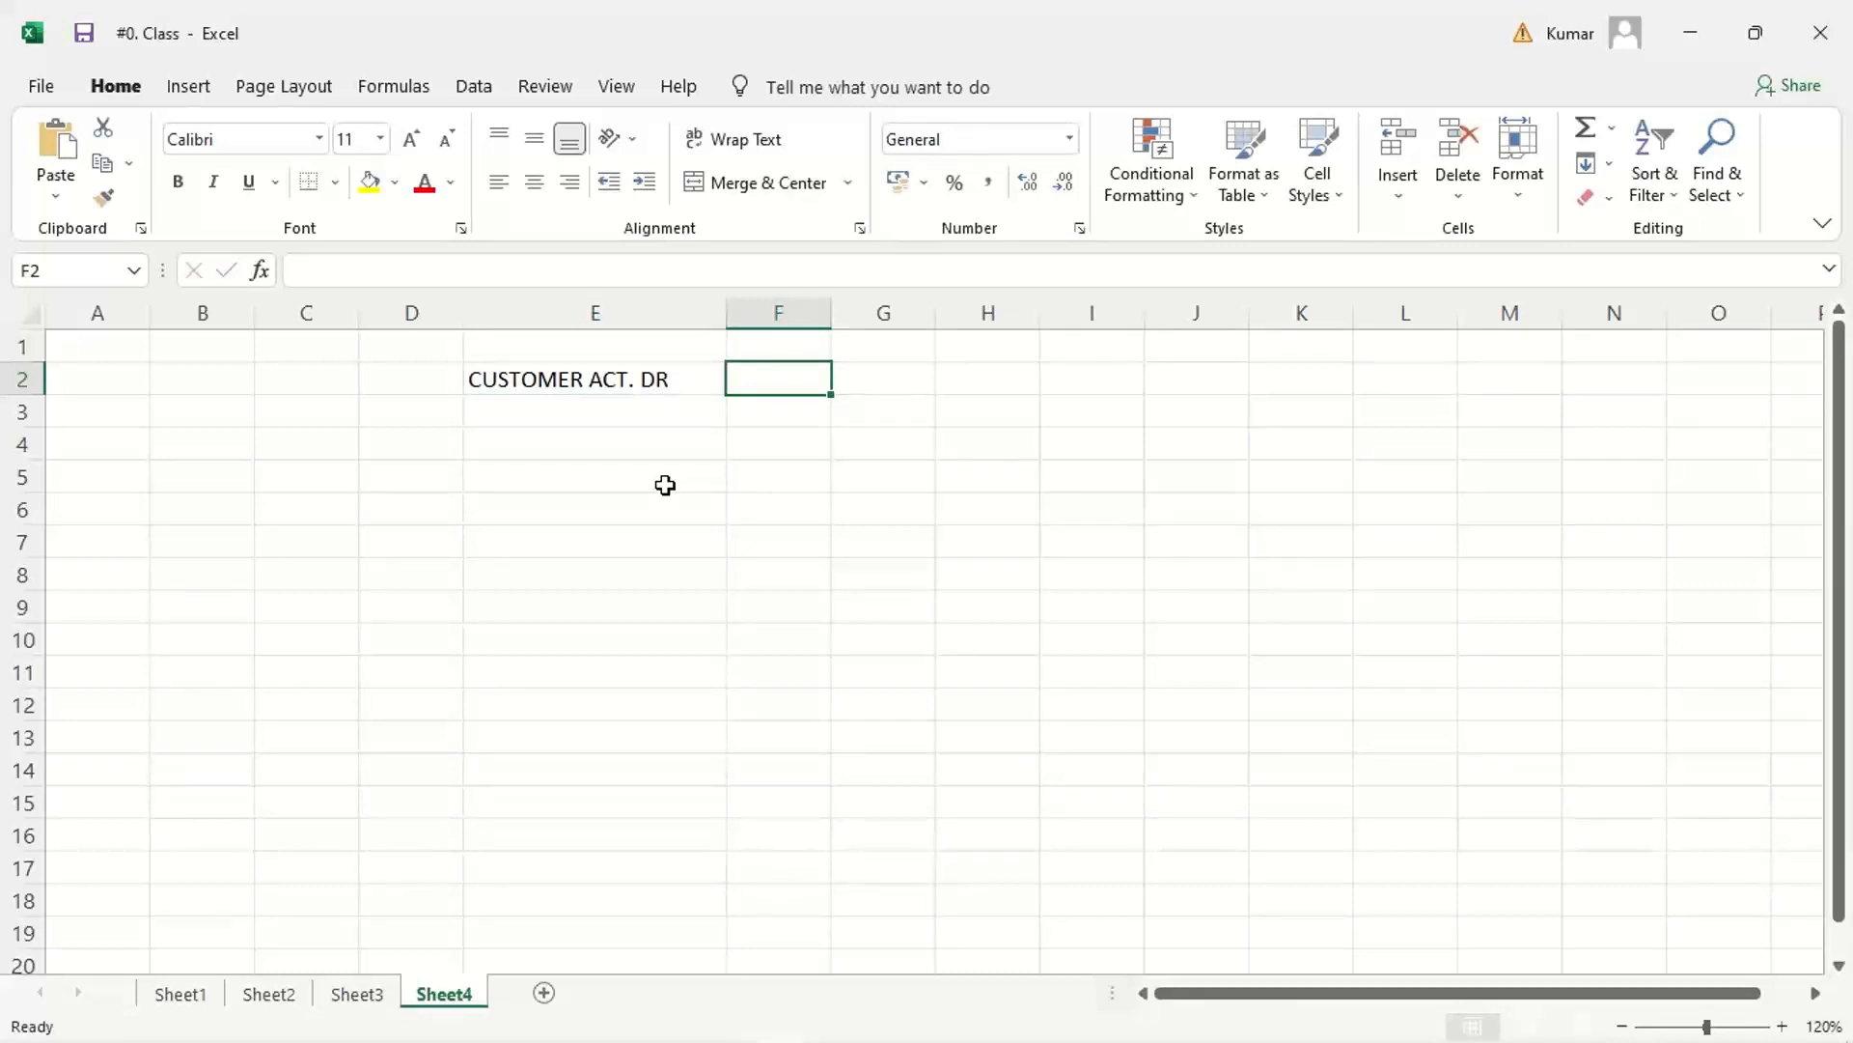
type("1120")
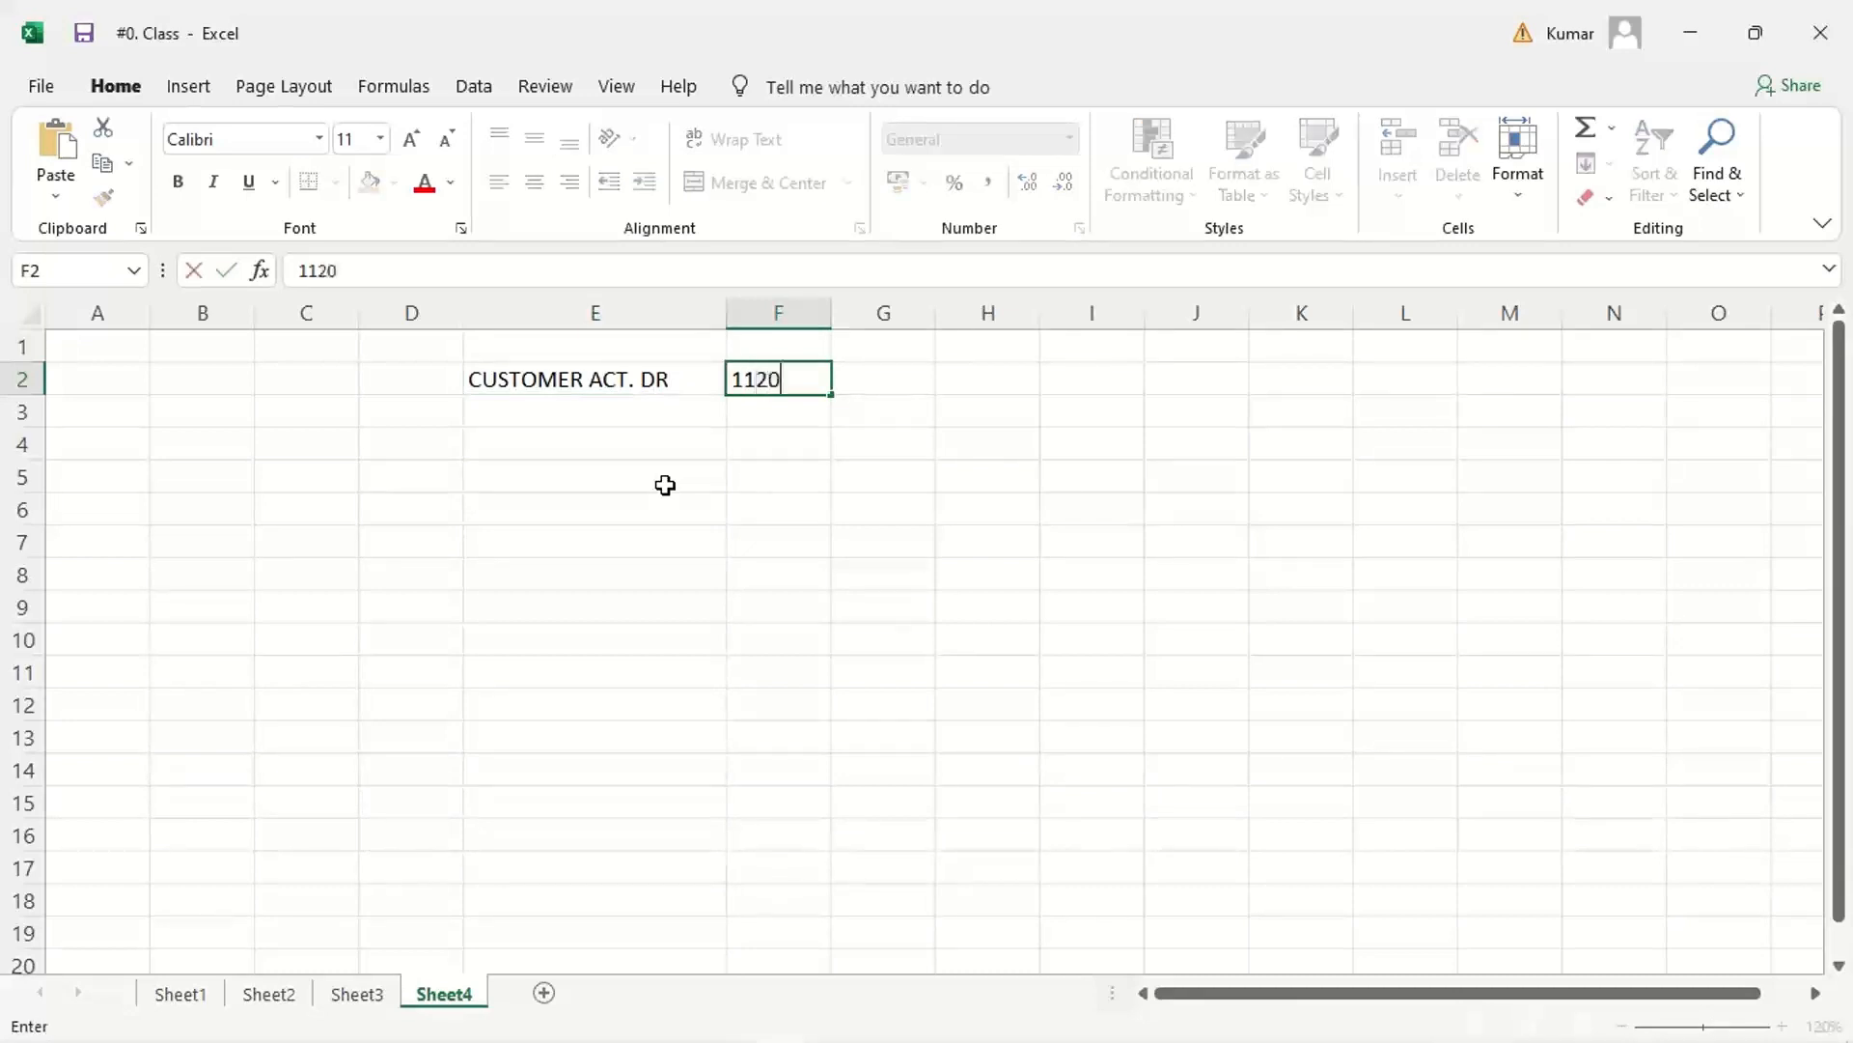
key("Return")
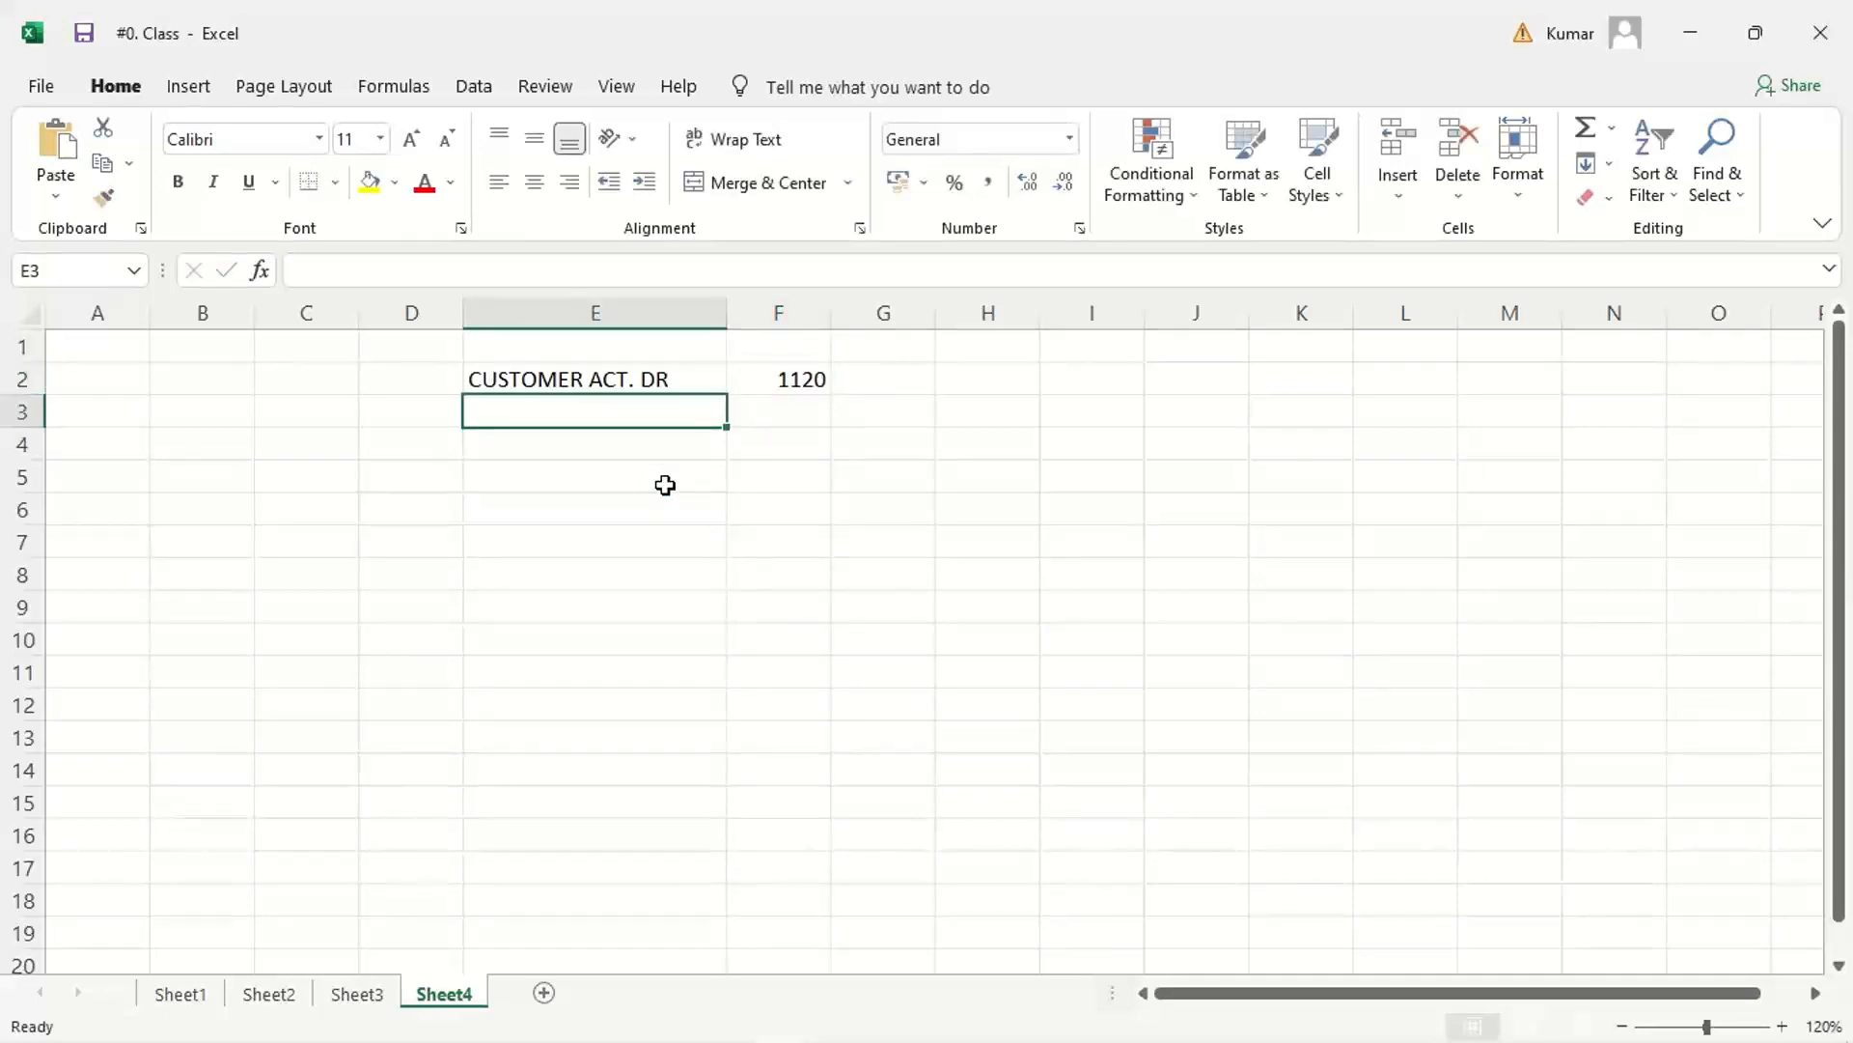
Step: Enter SALES REV. ACT. CR. in cell E3 and the amount 1000 in cell F3
type("SALES ")
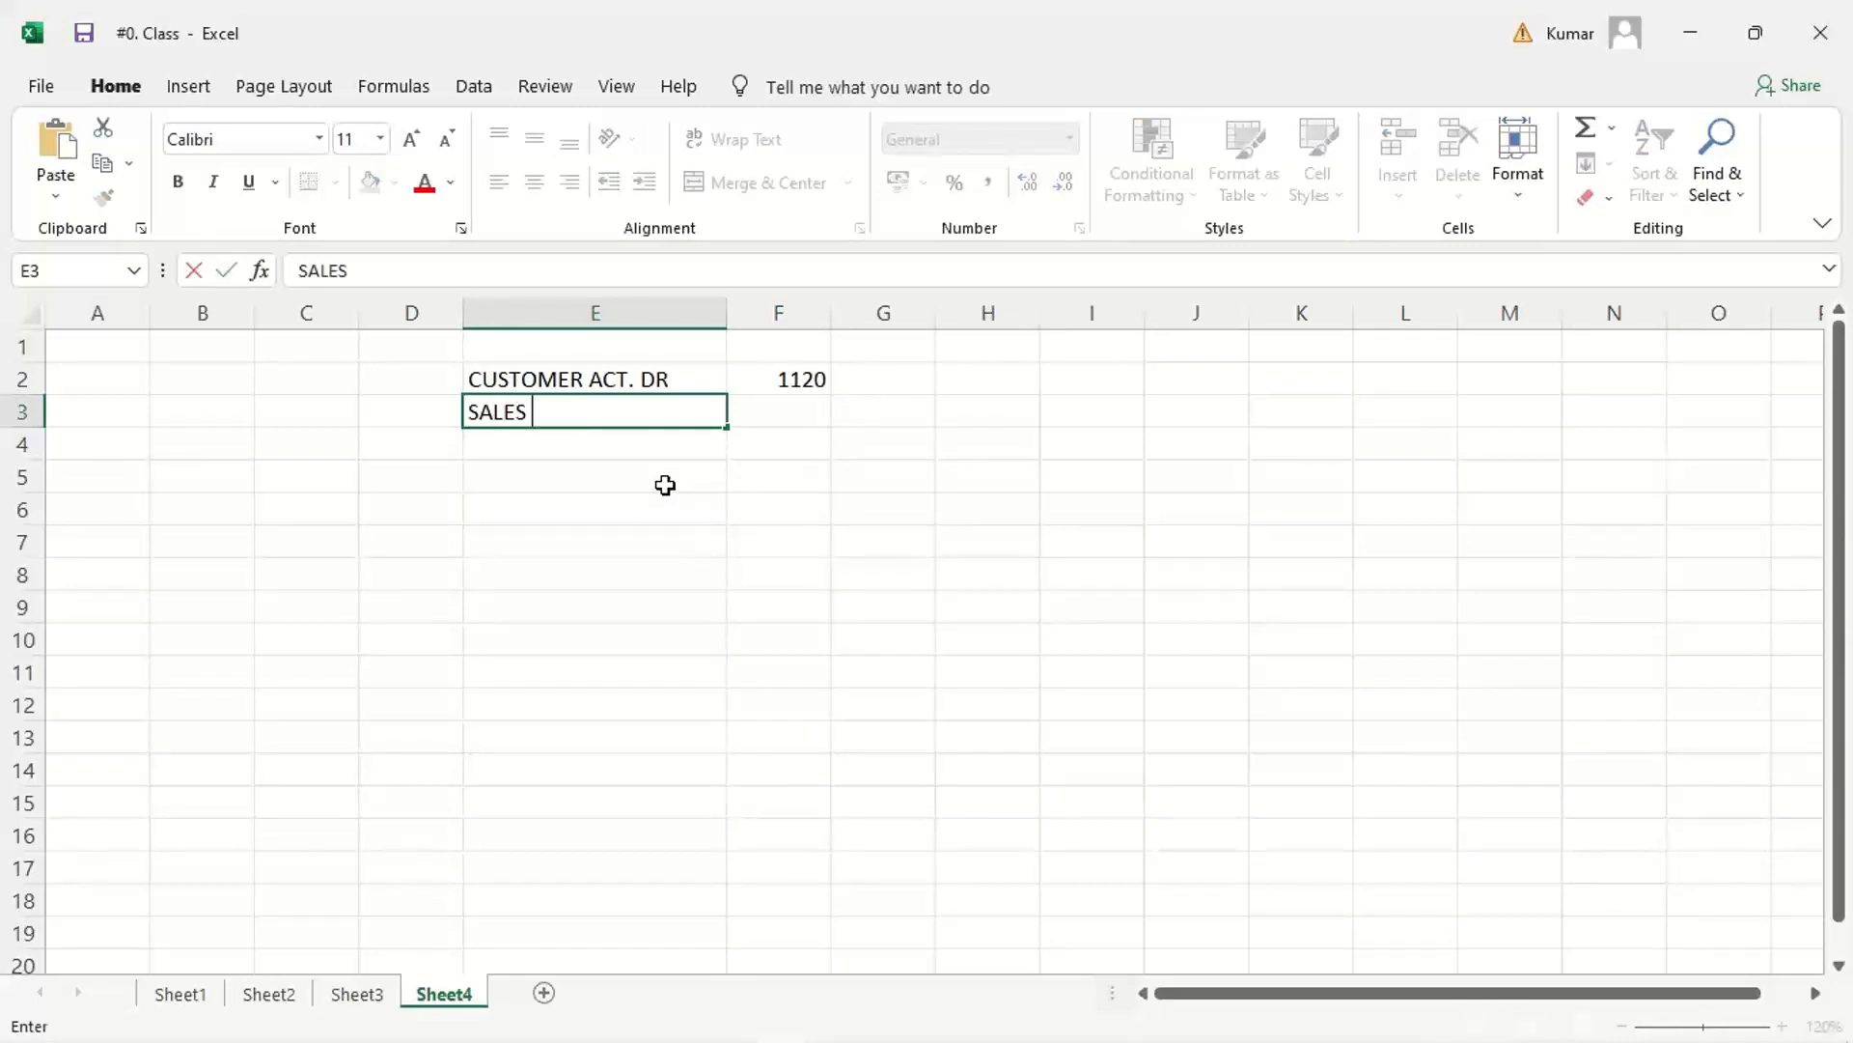
type("REV0. A")
key("BackSpace")
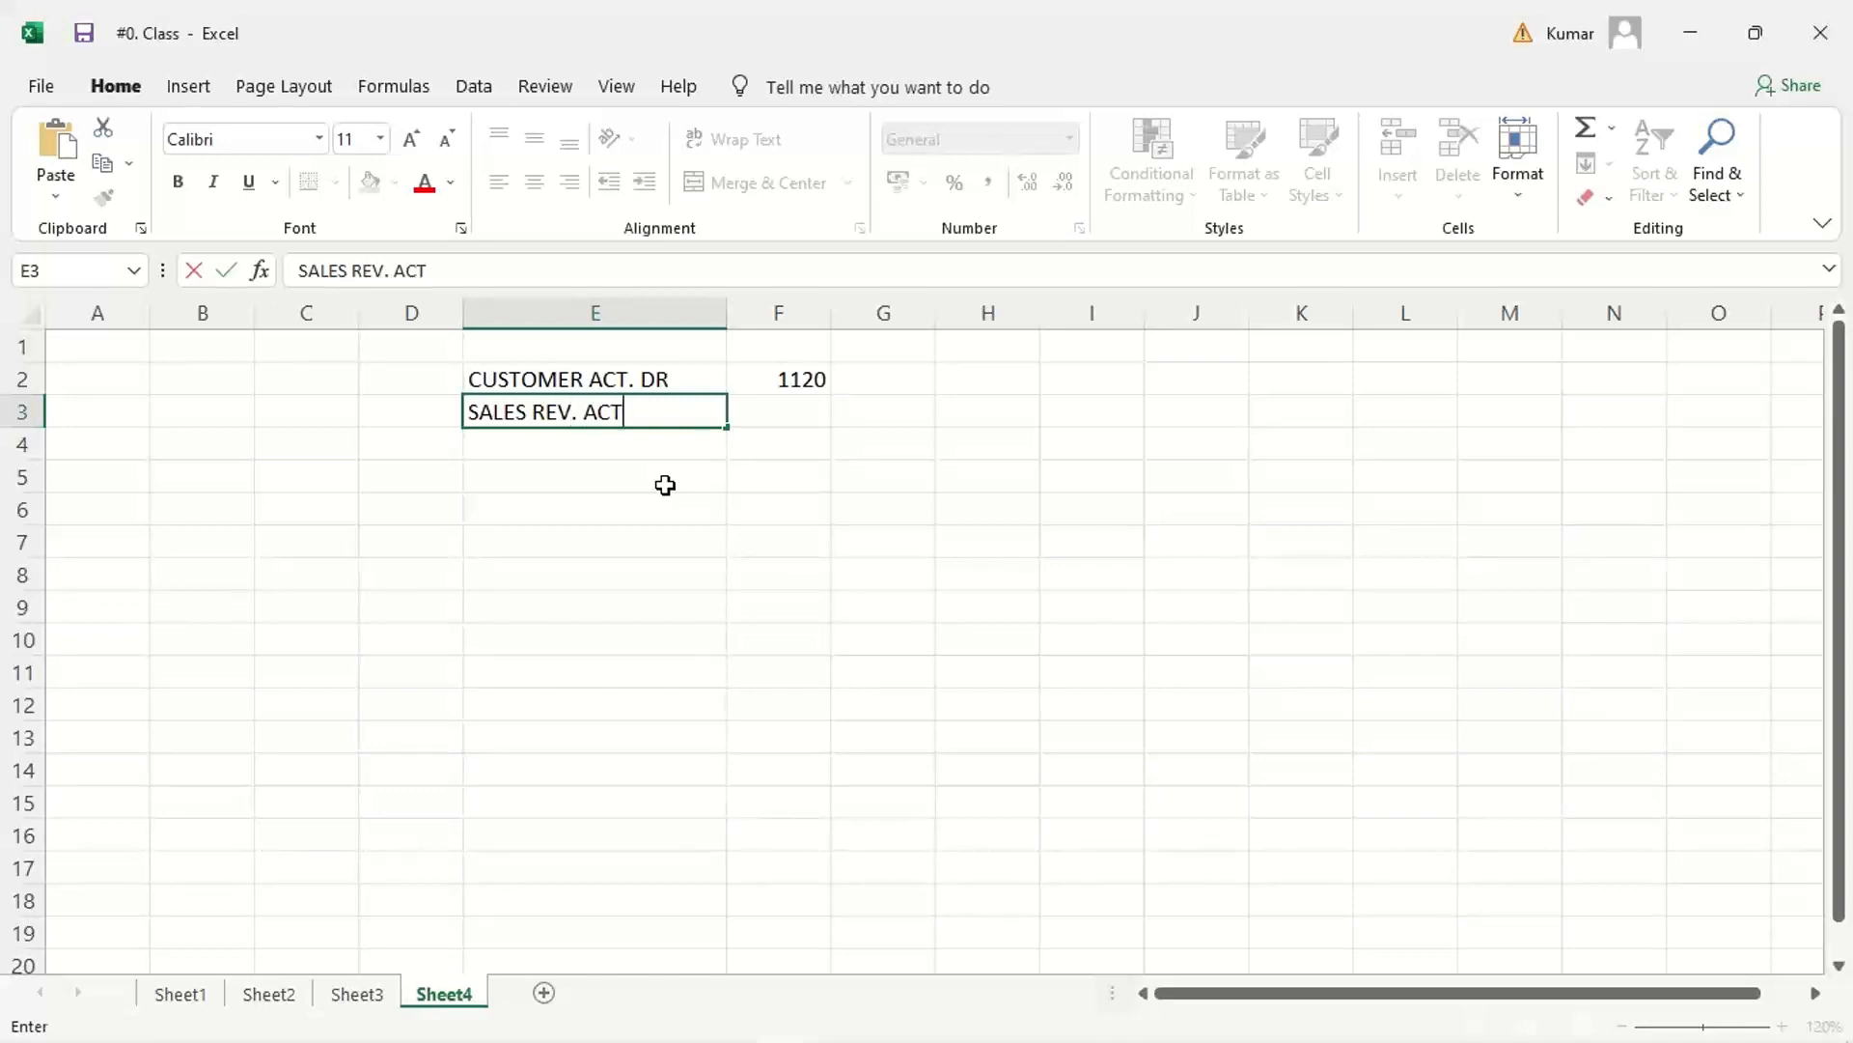
type("CR.")
key("Tab")
type("1000")
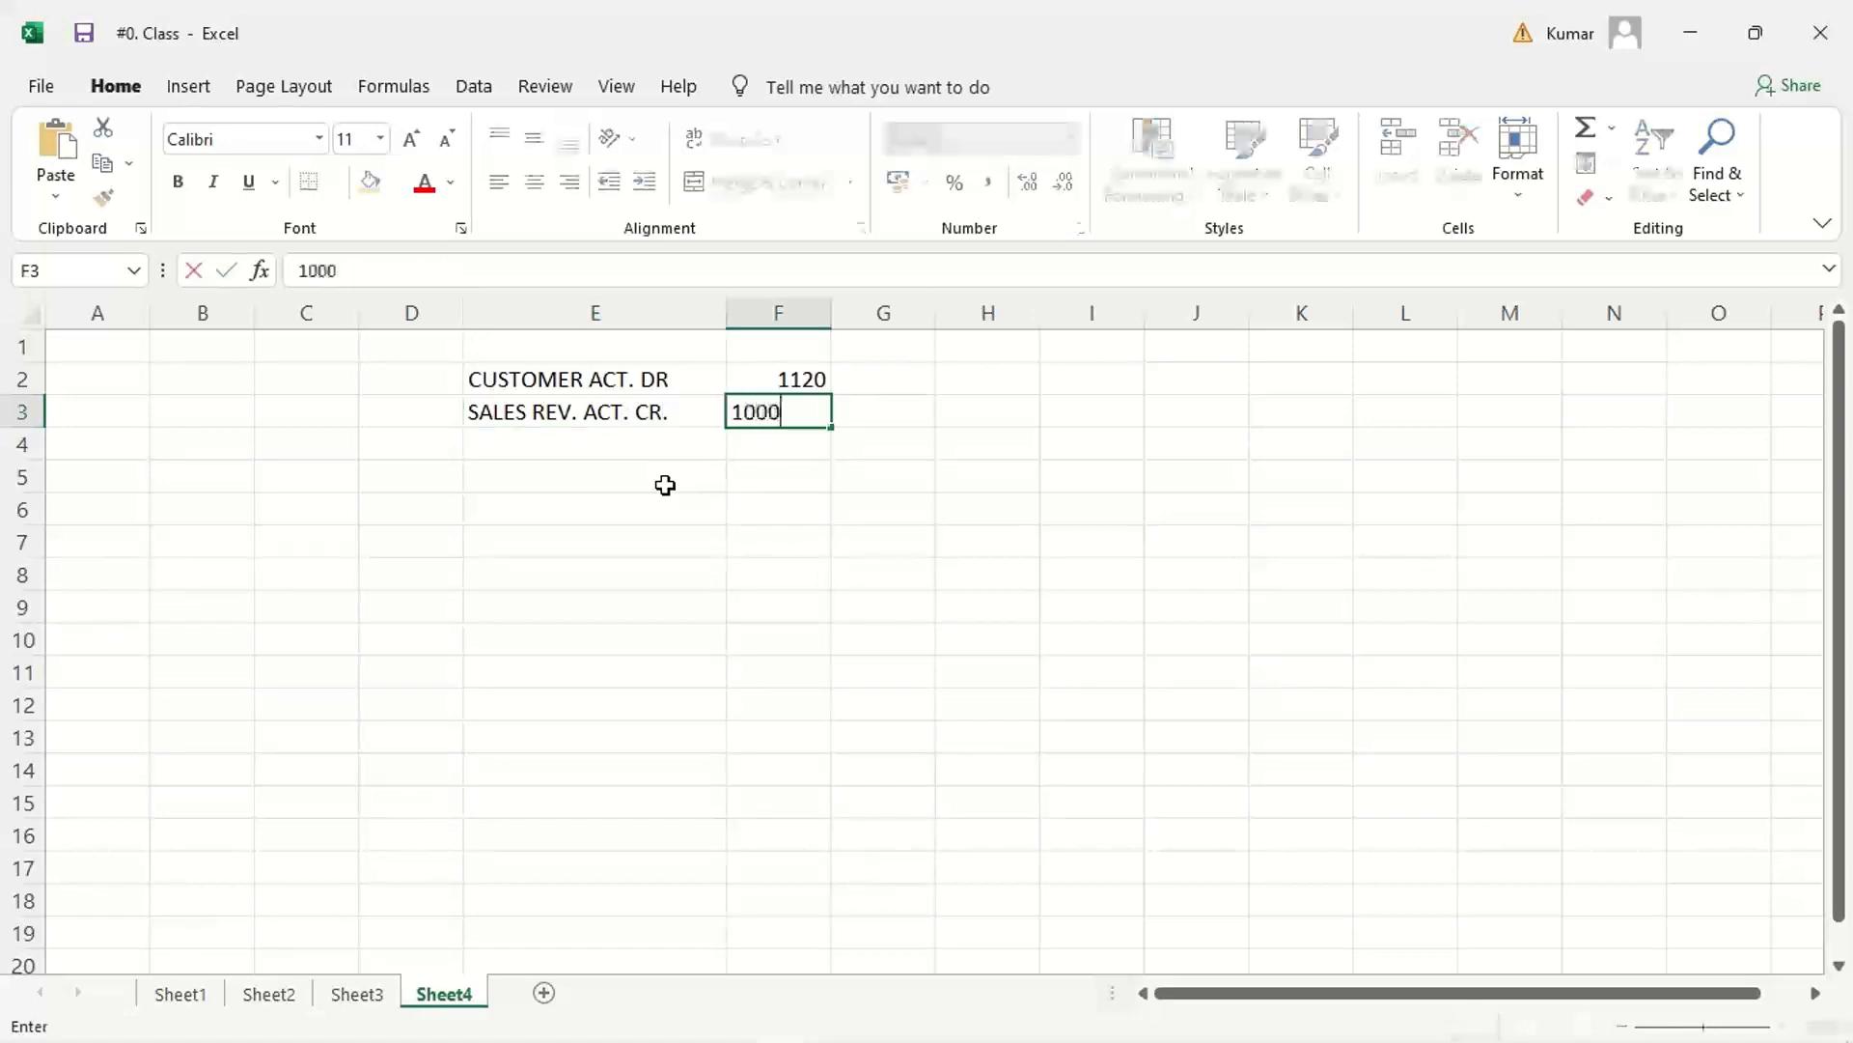
key("Return")
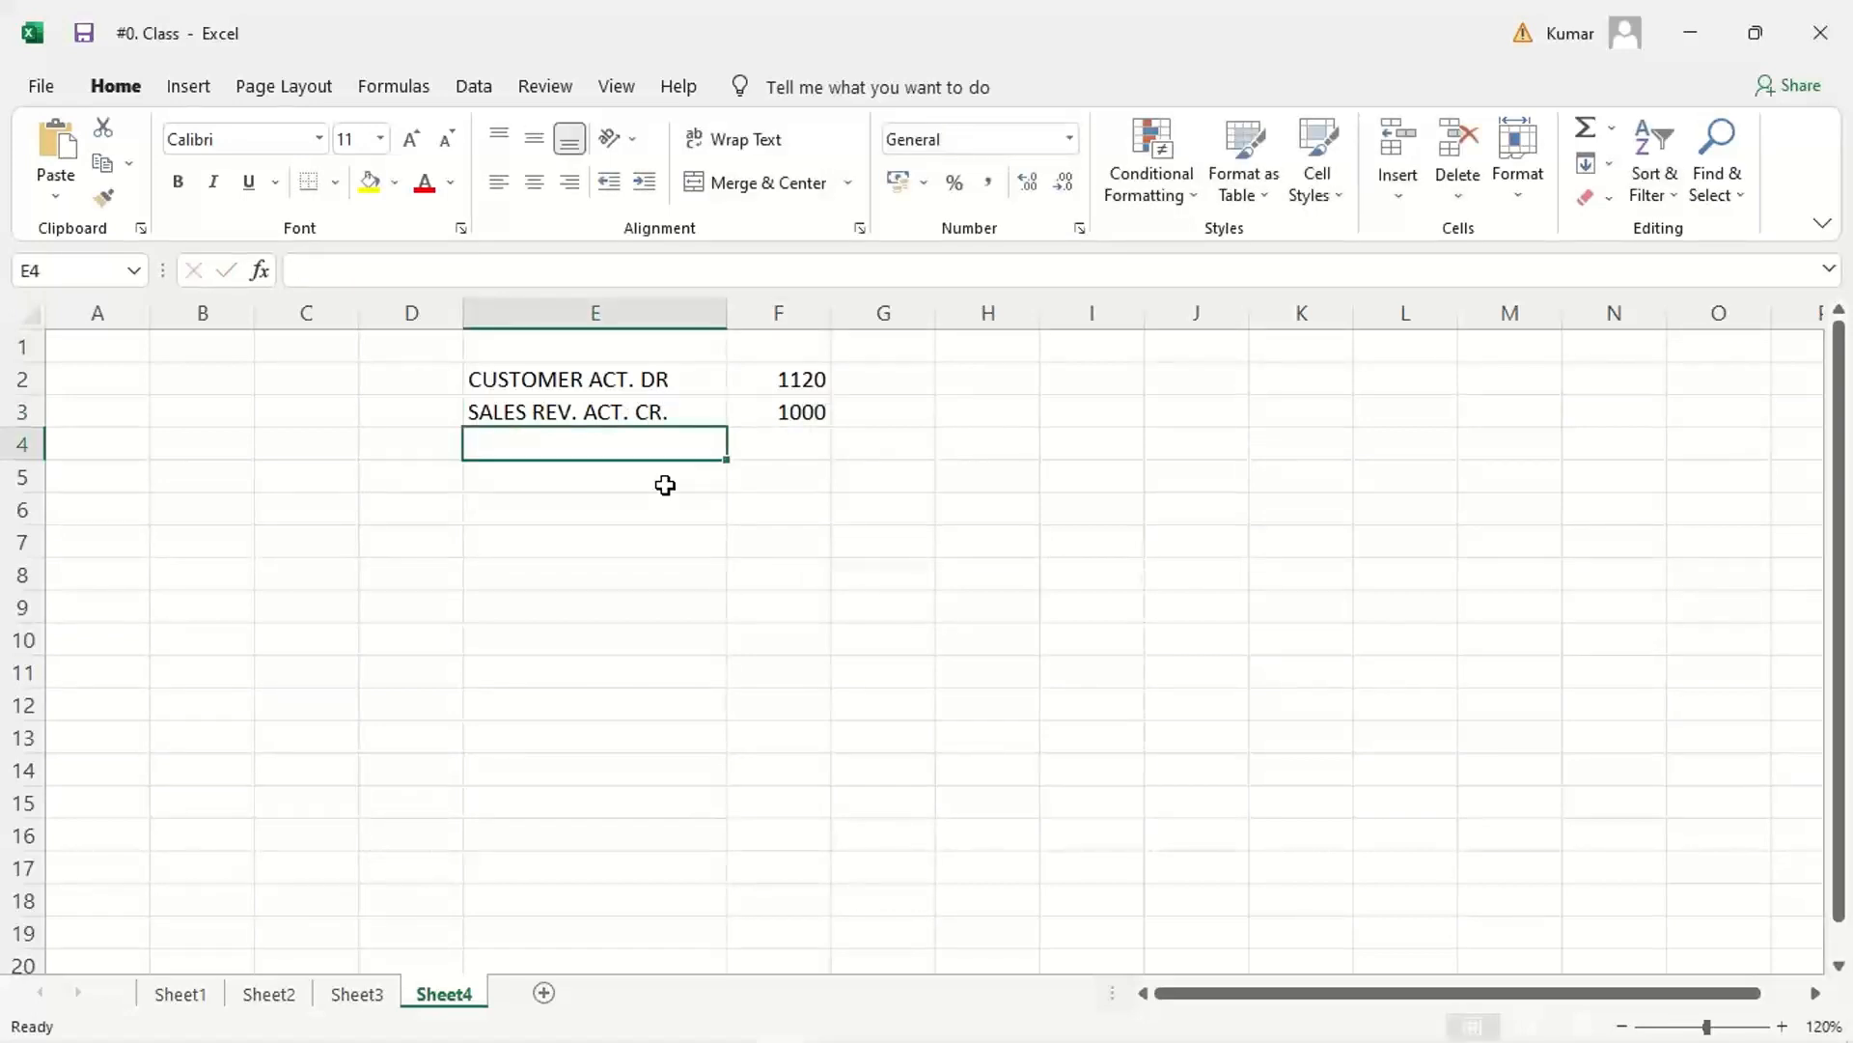
Step: Enter CGST INPUT ACT. CR. in cell E4 and the amount 60 in cell F4
type("C")
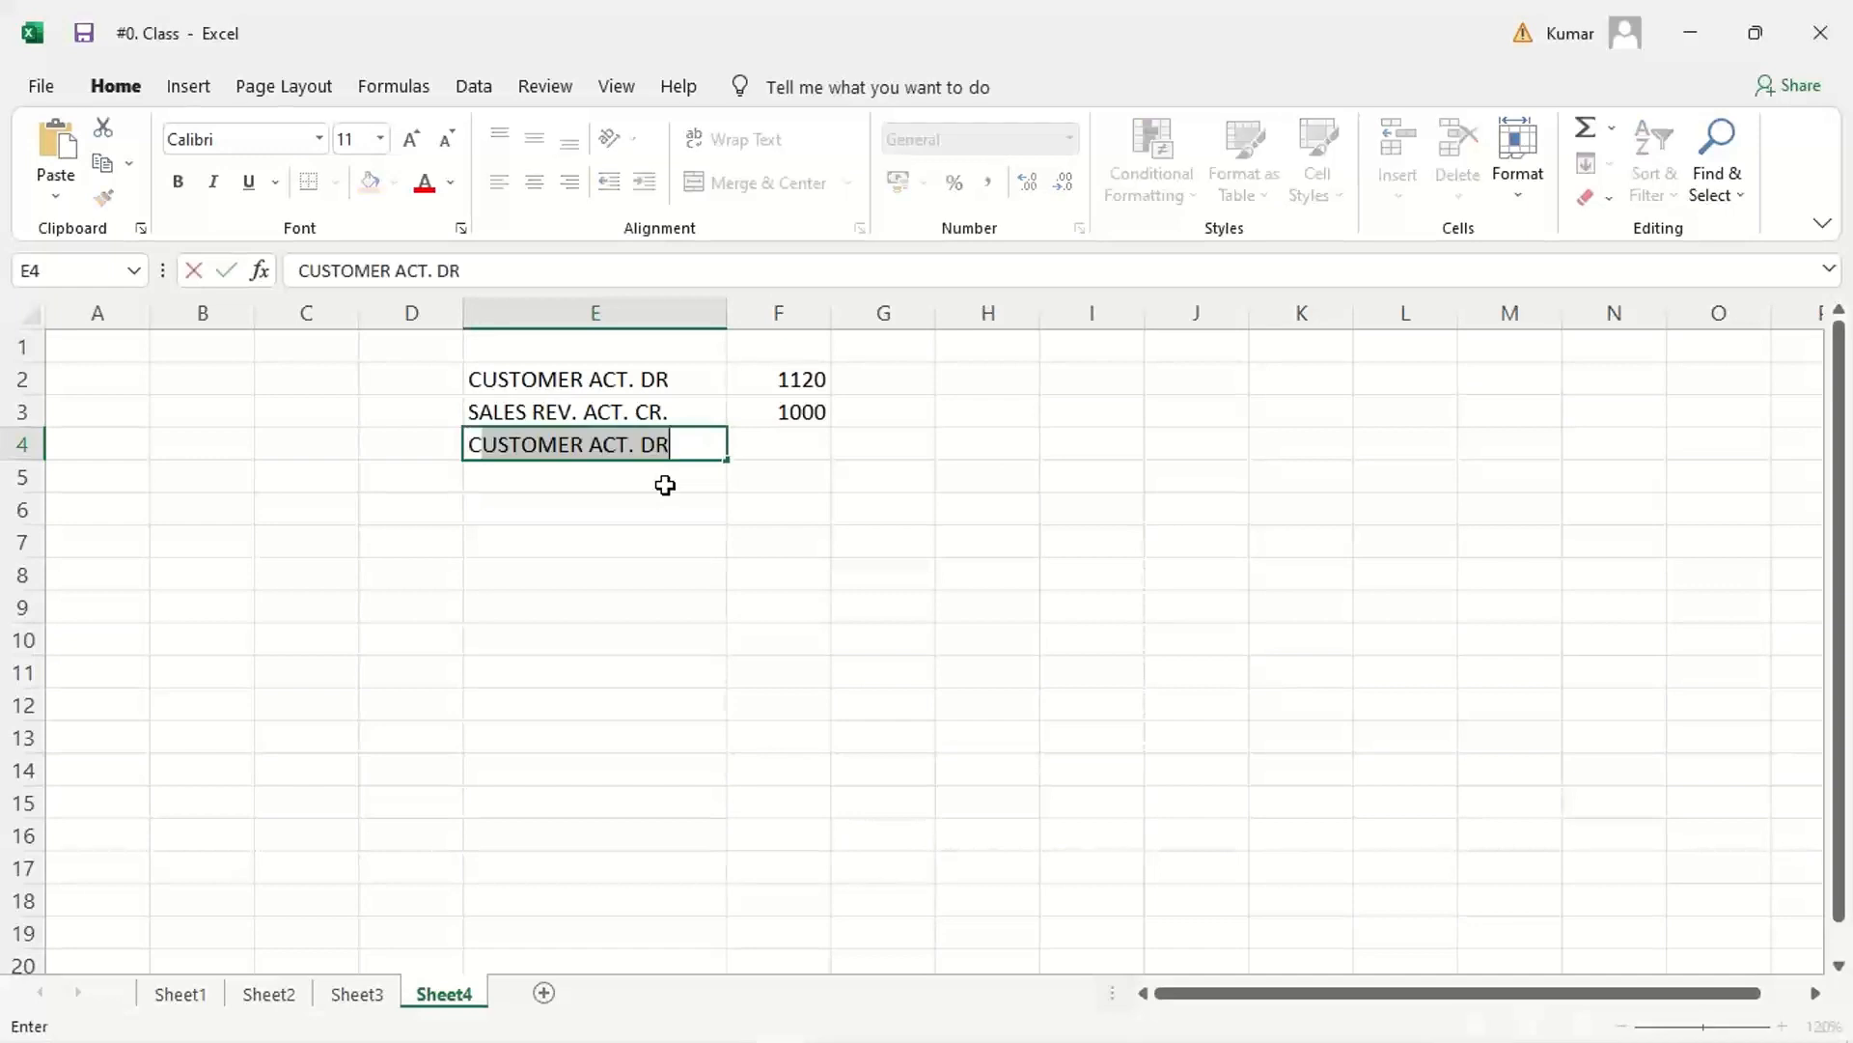
type("GST")
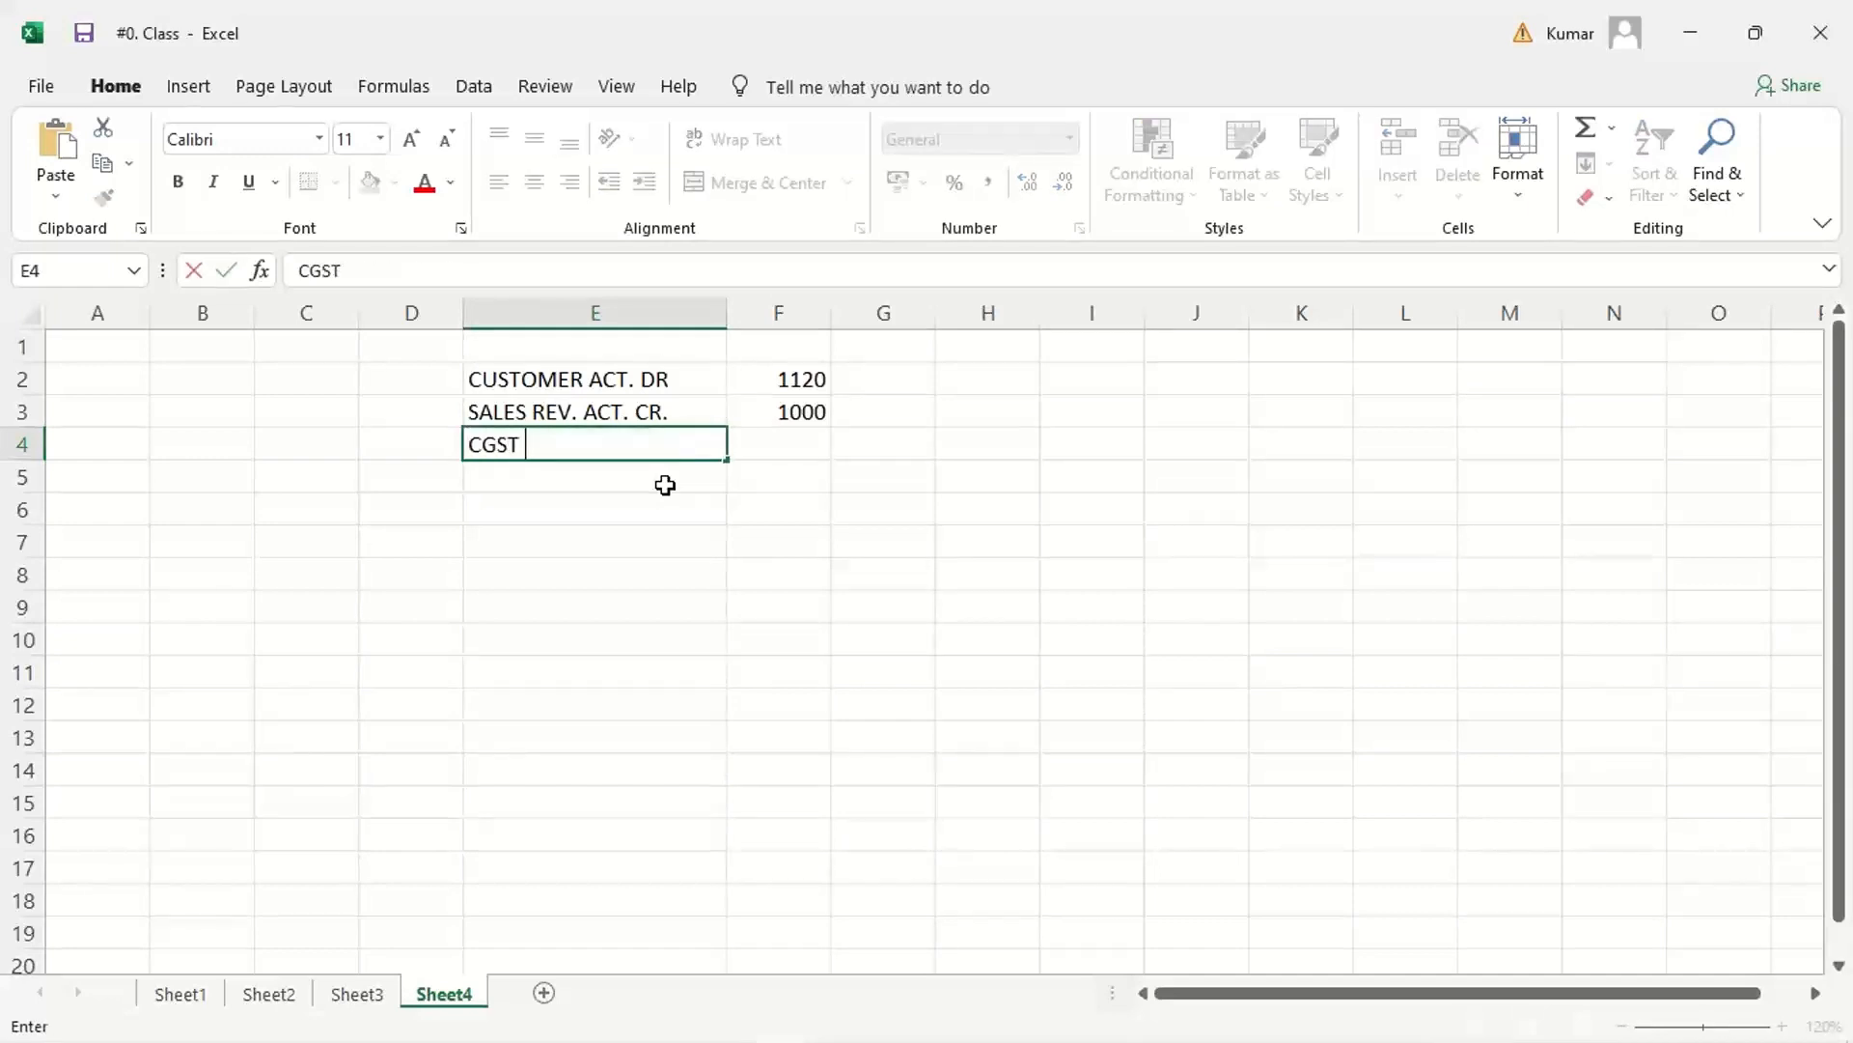
type(" INPUT ACT")
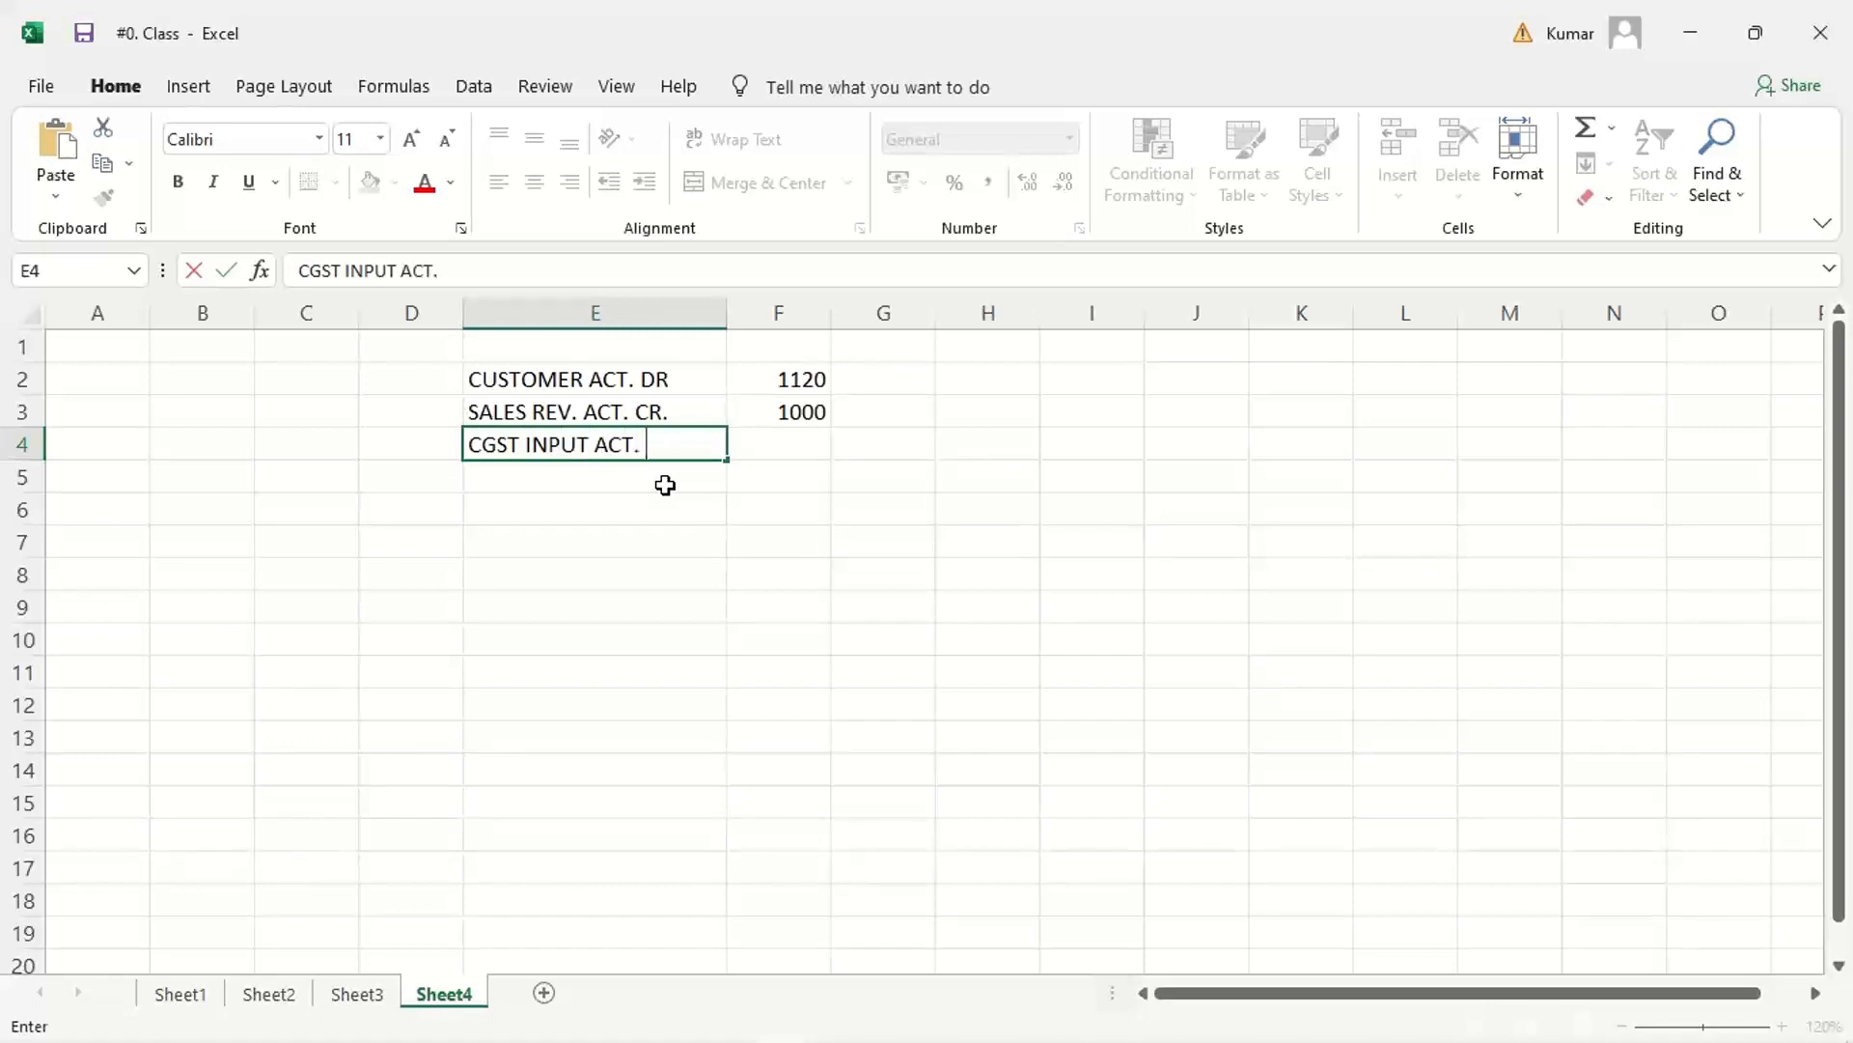
type(". CR.")
key("Tab")
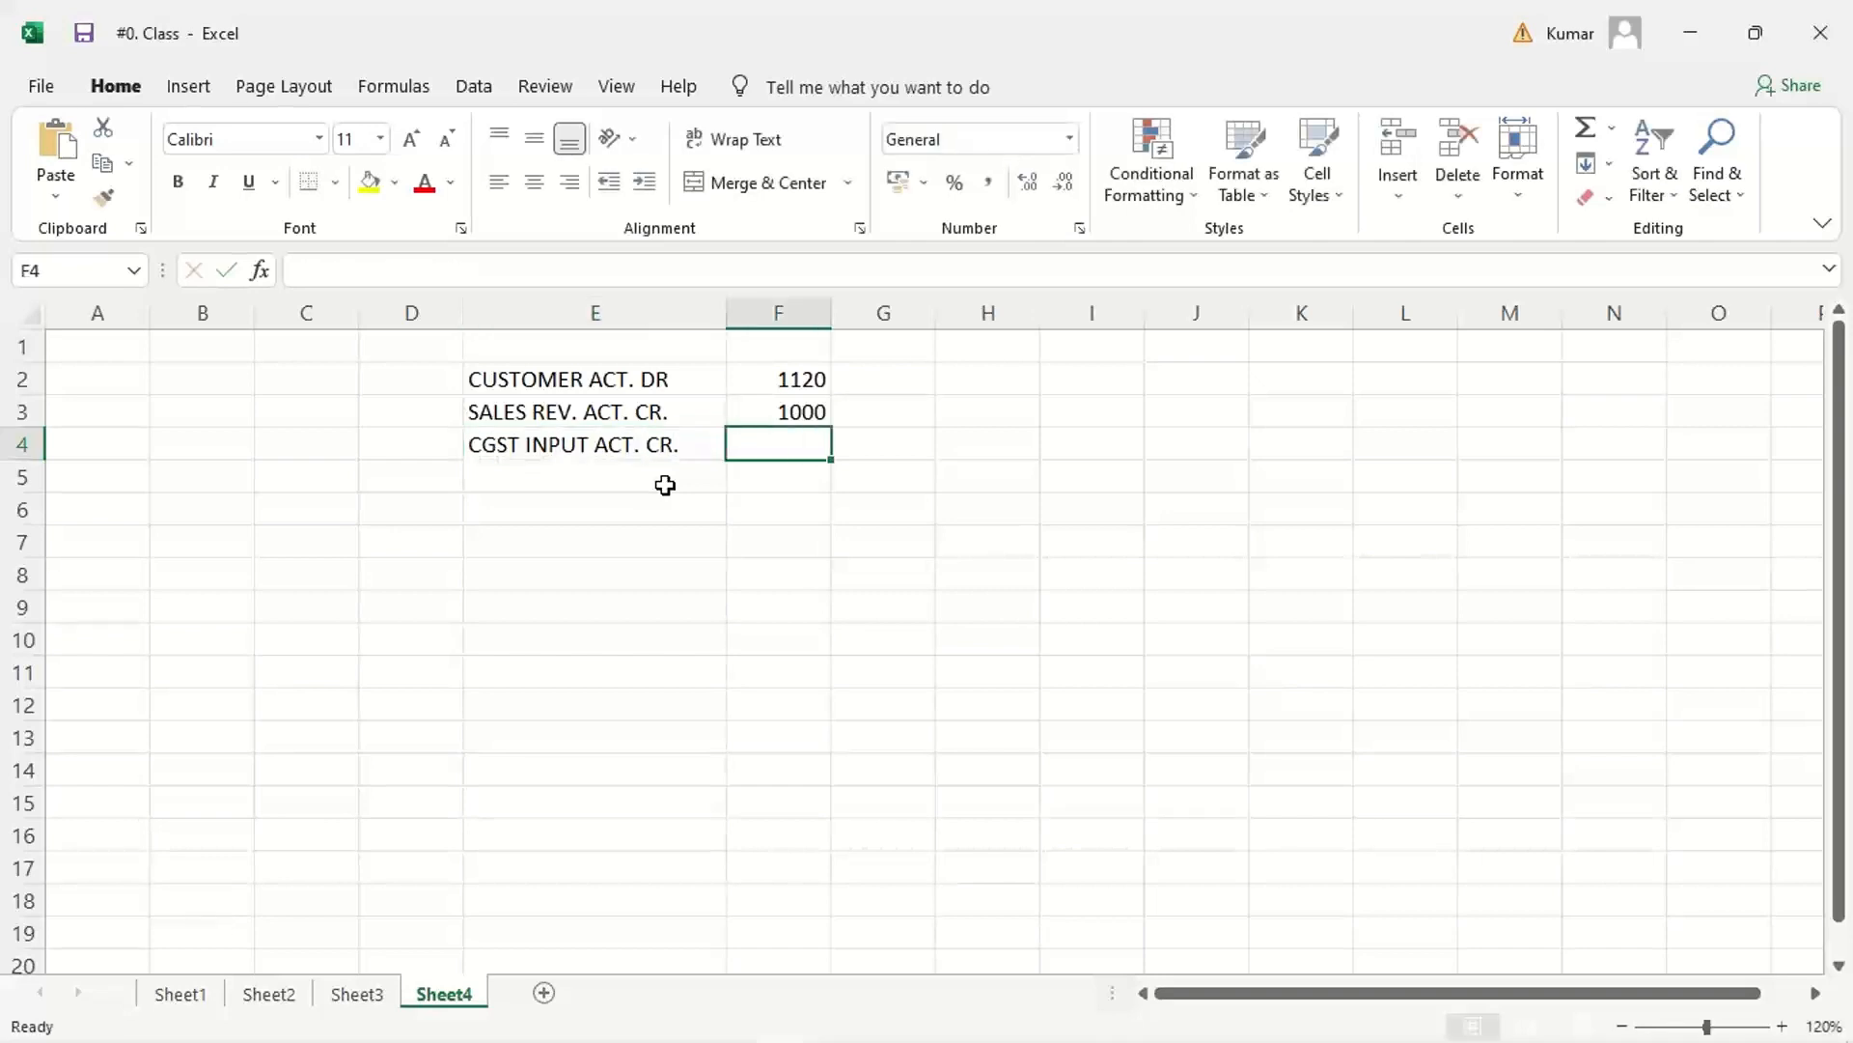
type("60")
key("Return")
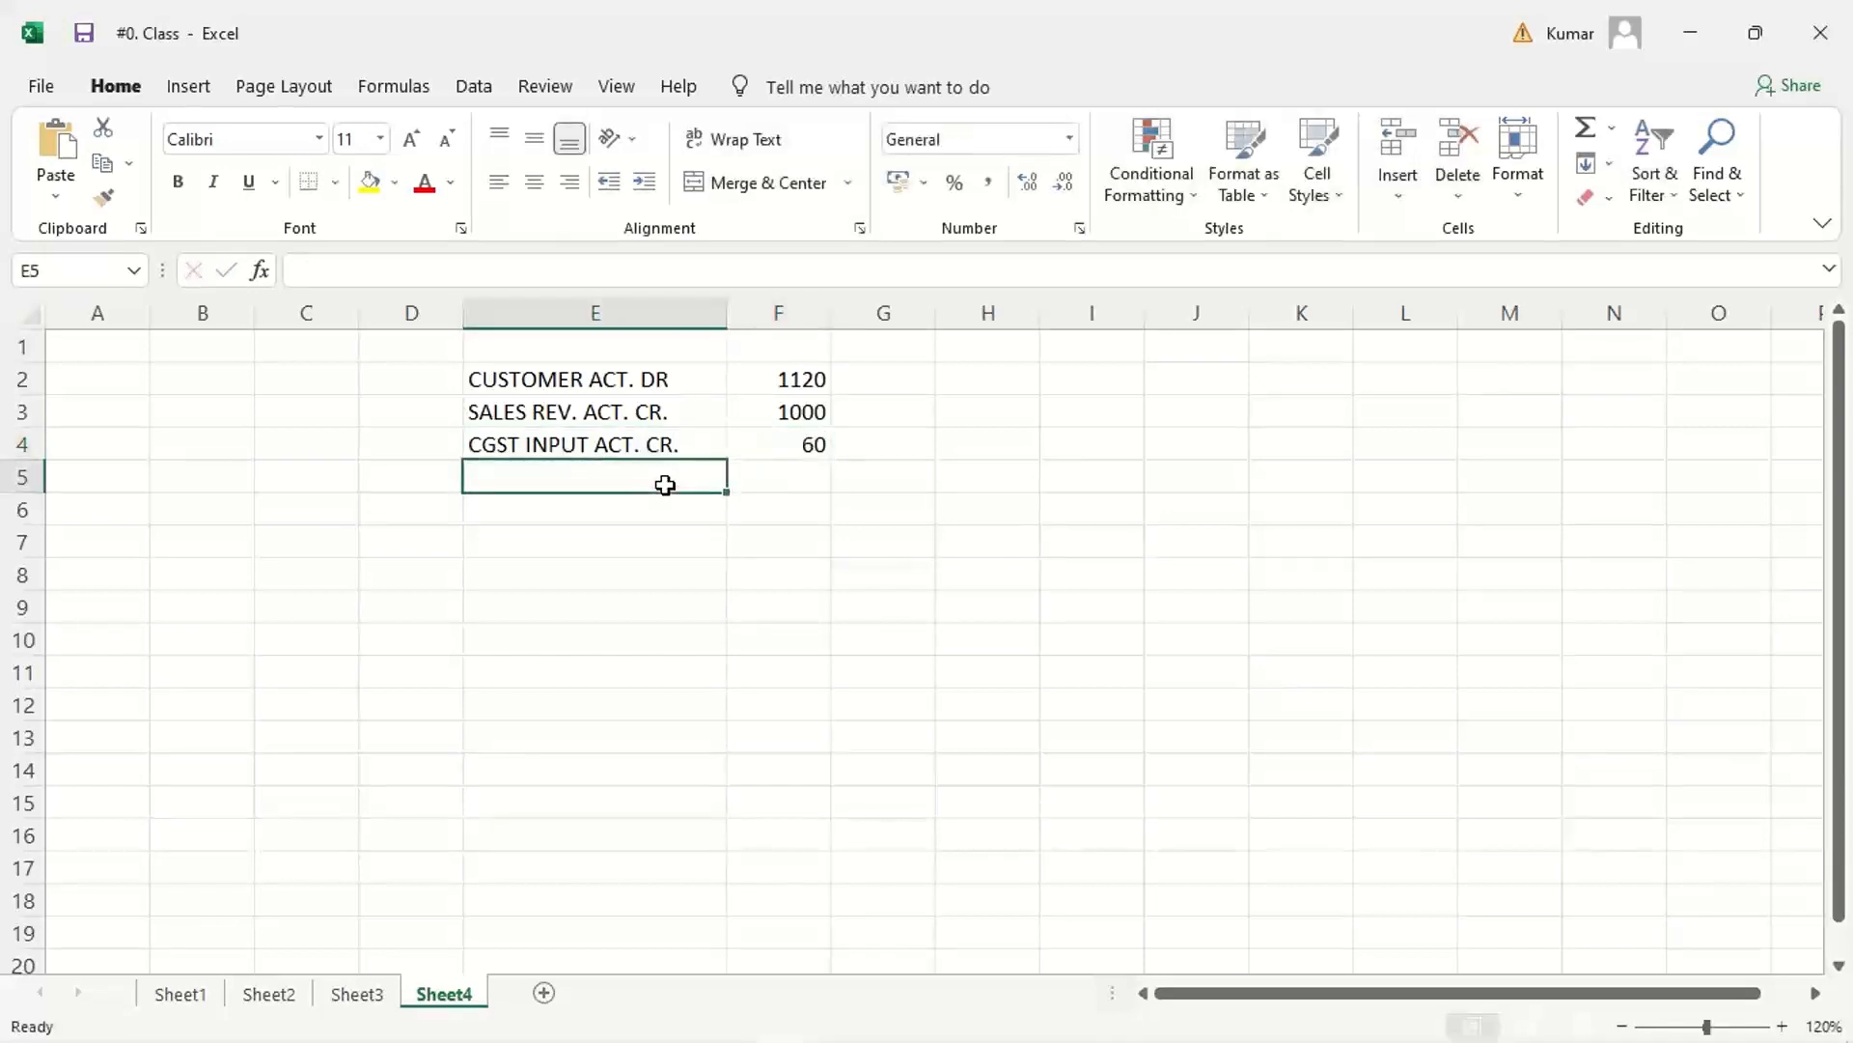
Step: Copy the CGST label and amount down to row 5 and change the label in E5 to SGST INPUT ACT. CR
key("ctrl+s")
key("ctrl+d")
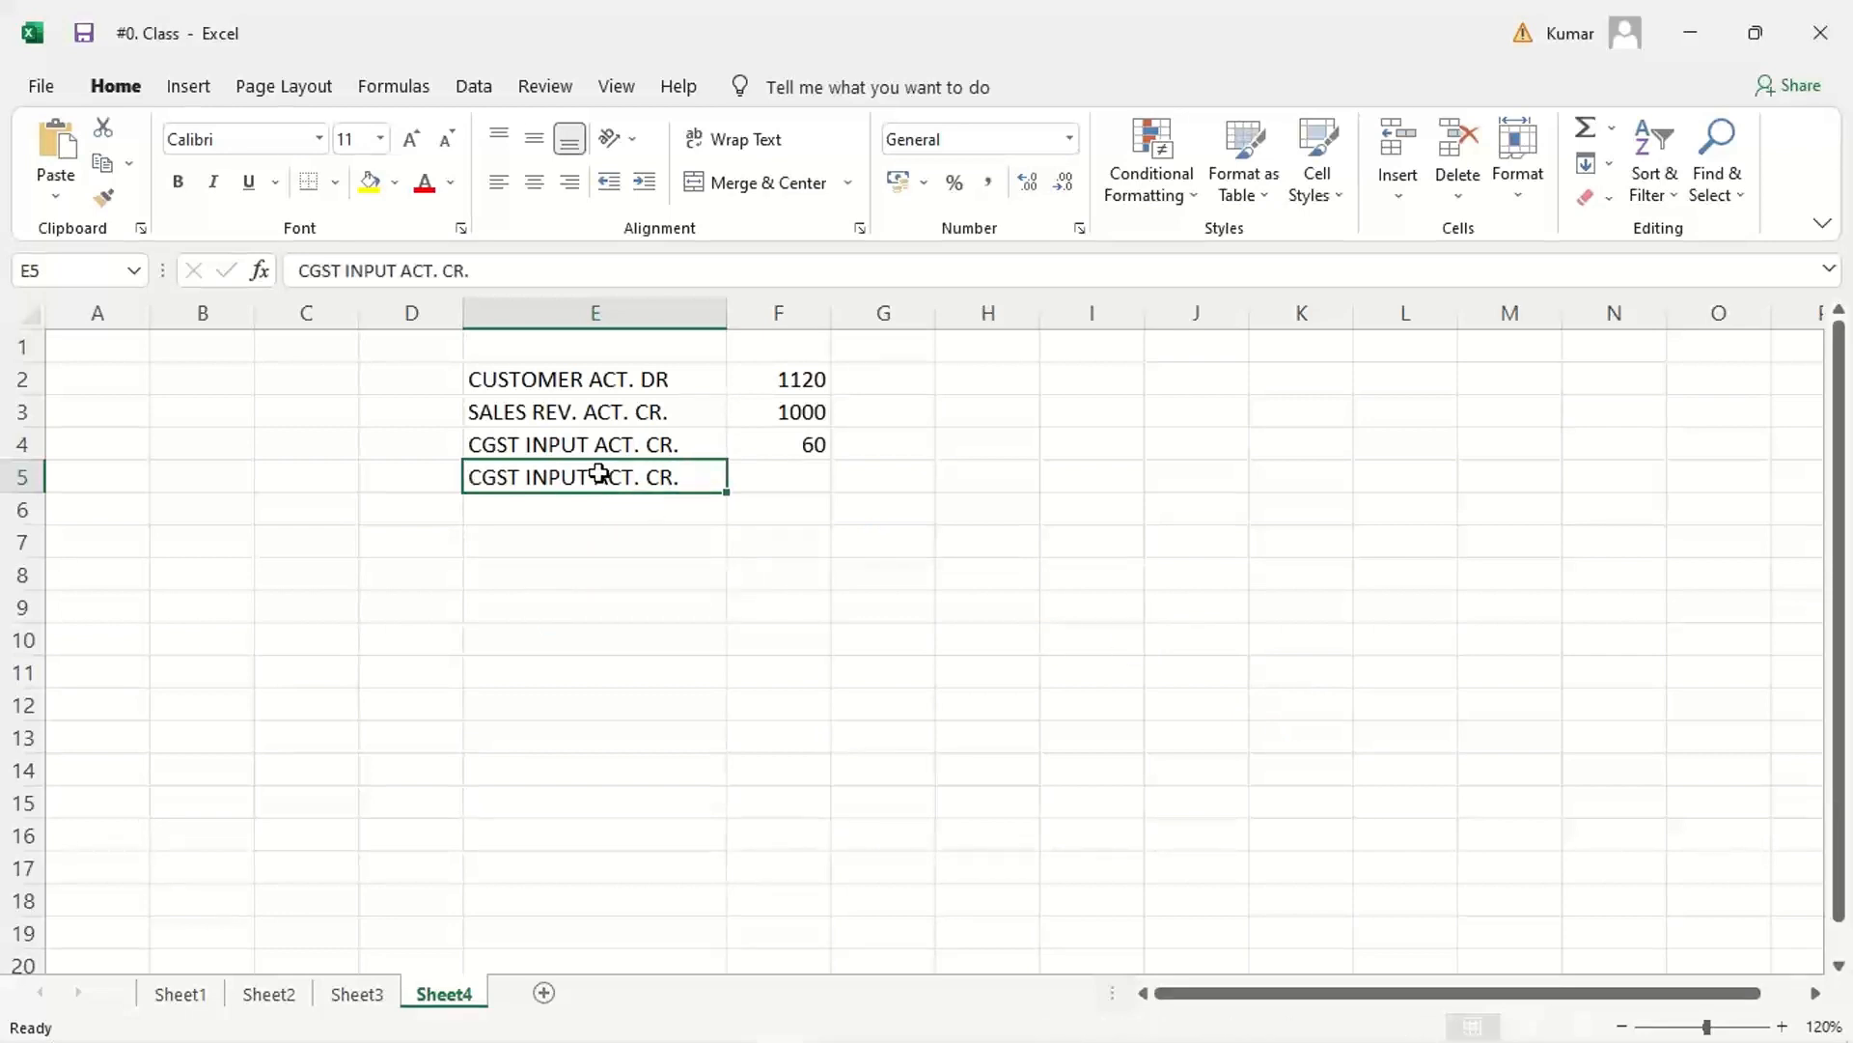
double_click(486, 472)
key("BackSpace")
type("S")
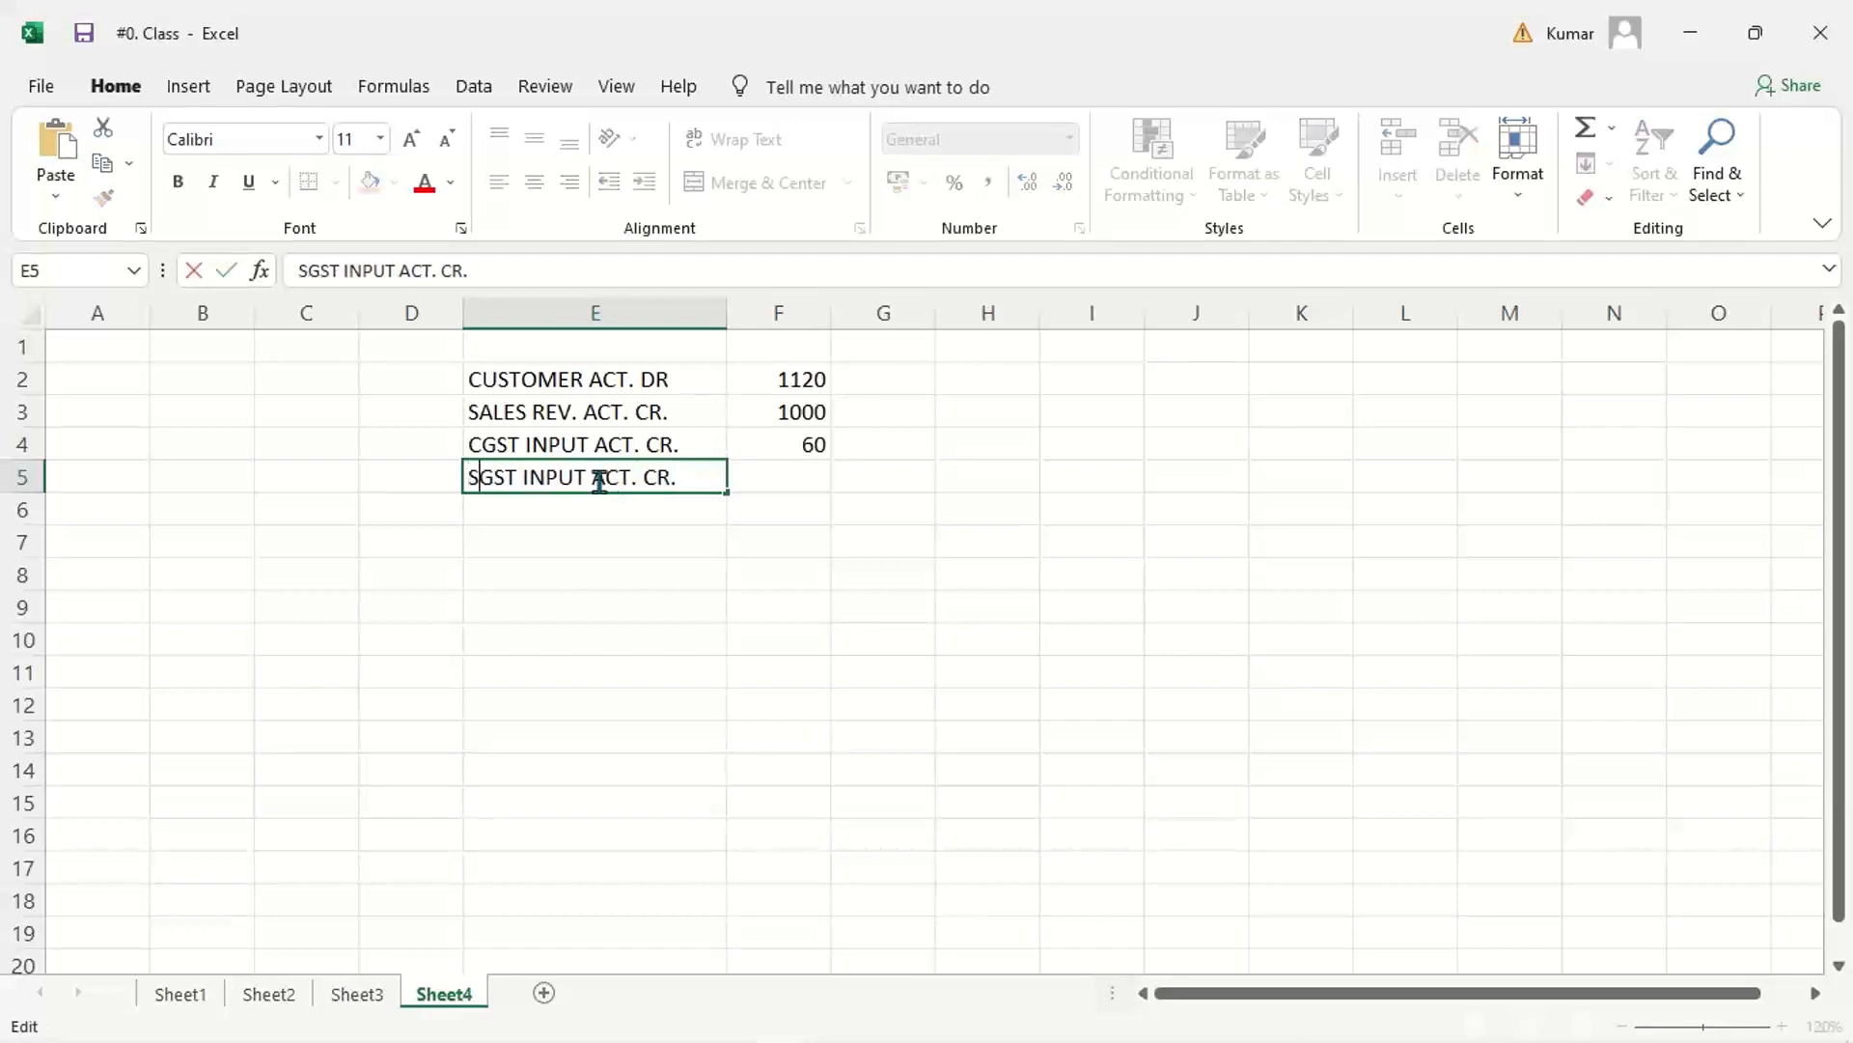
key("Return")
left_click(797, 498)
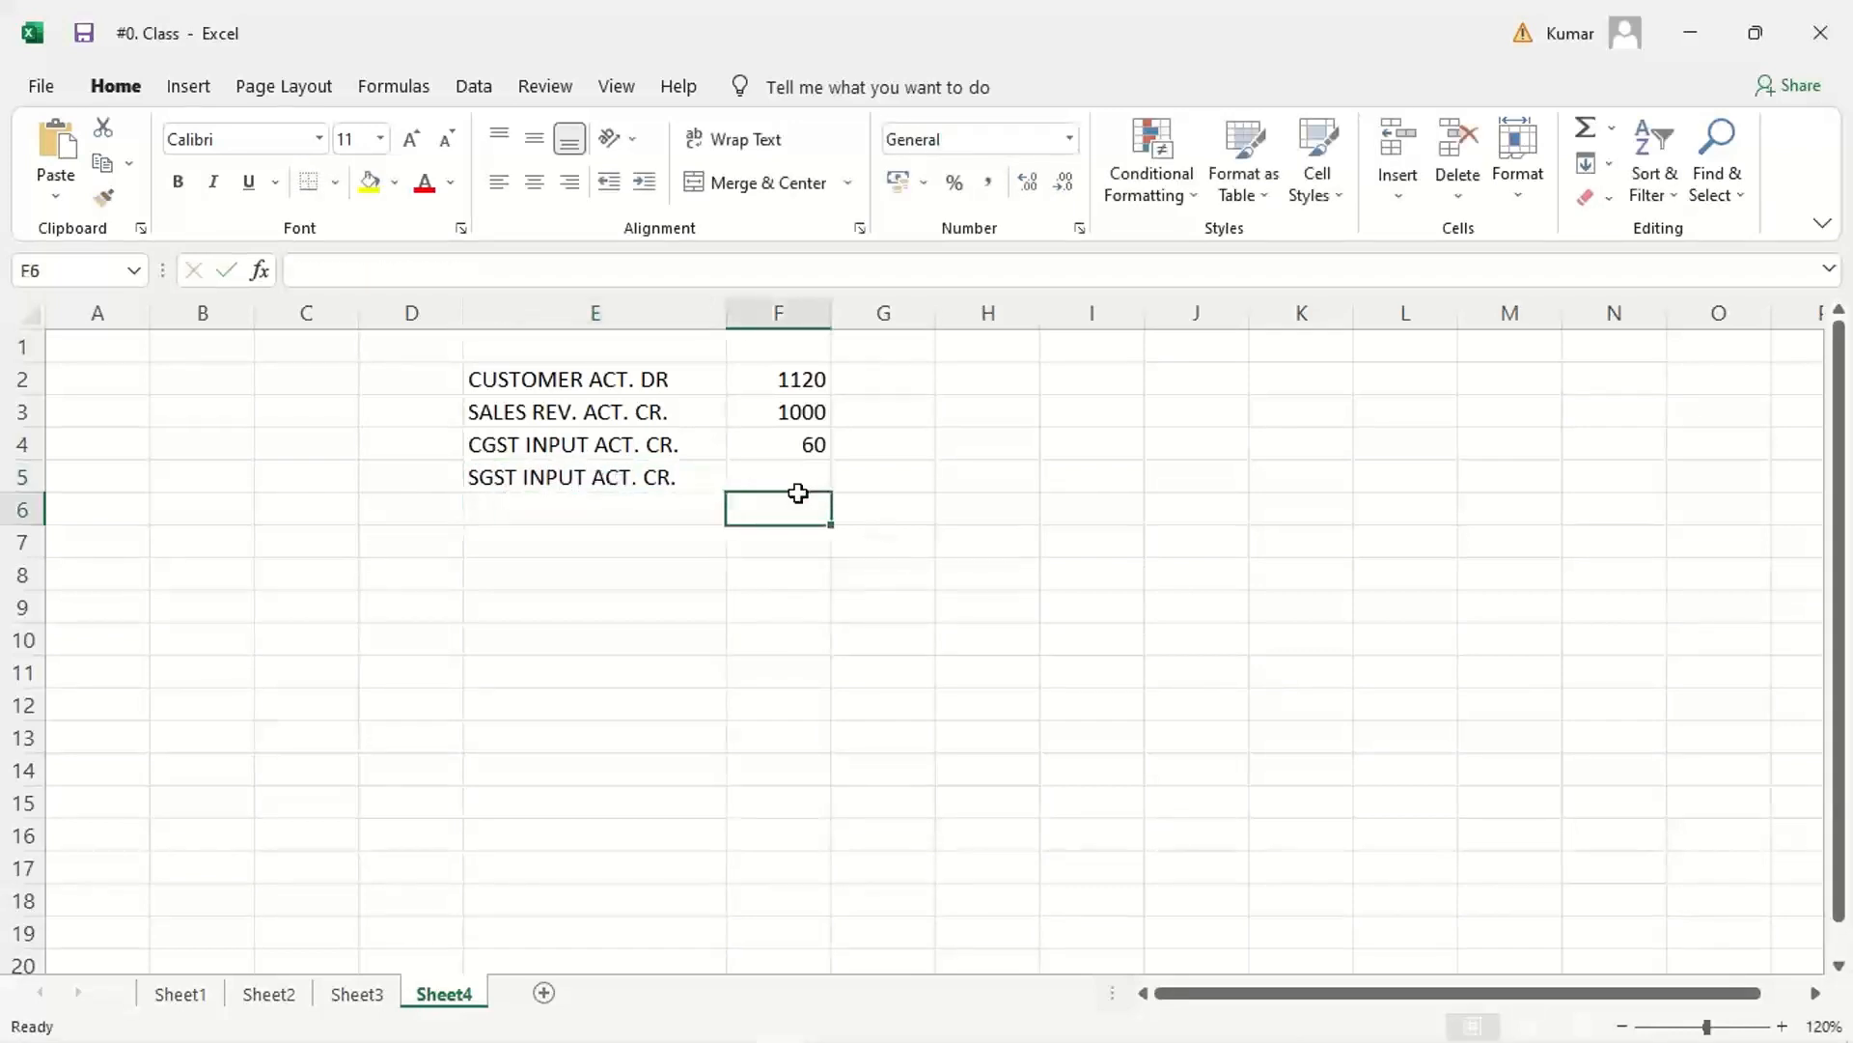
left_click(793, 469)
key("ctrl+d")
left_click(770, 641)
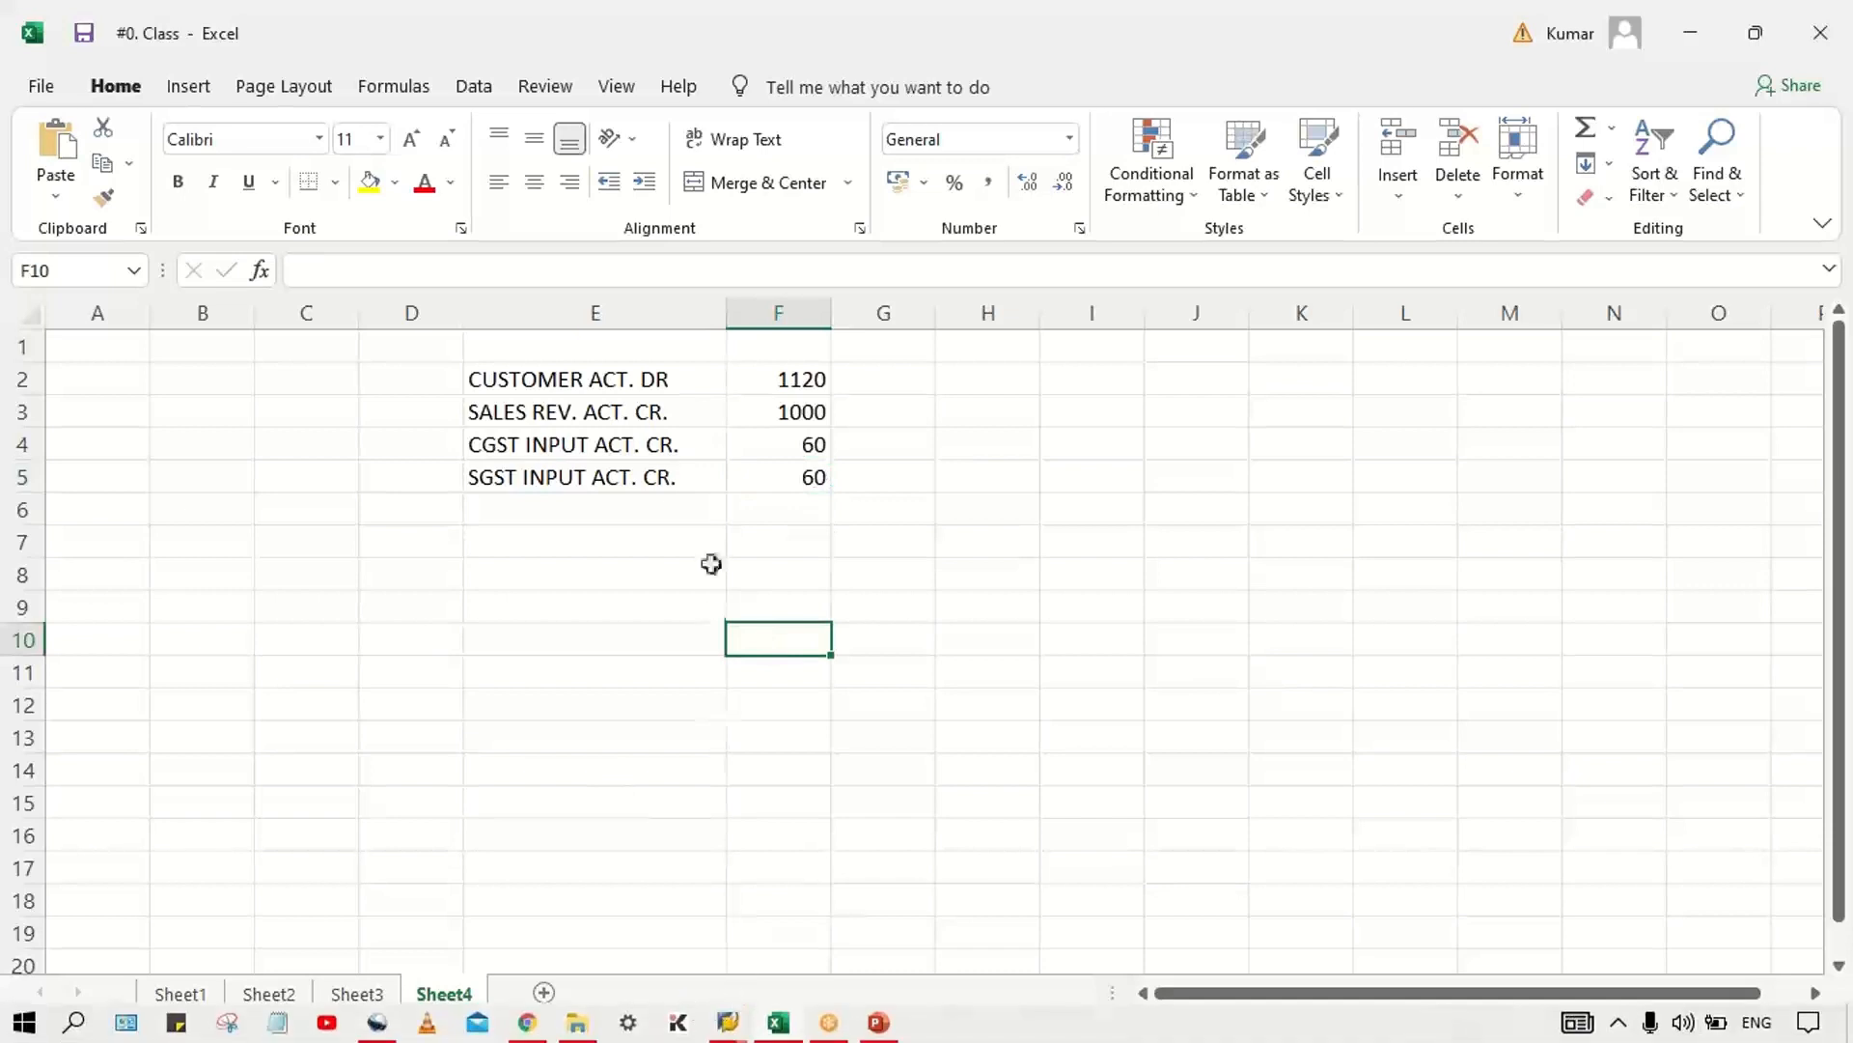
left_click(751, 378)
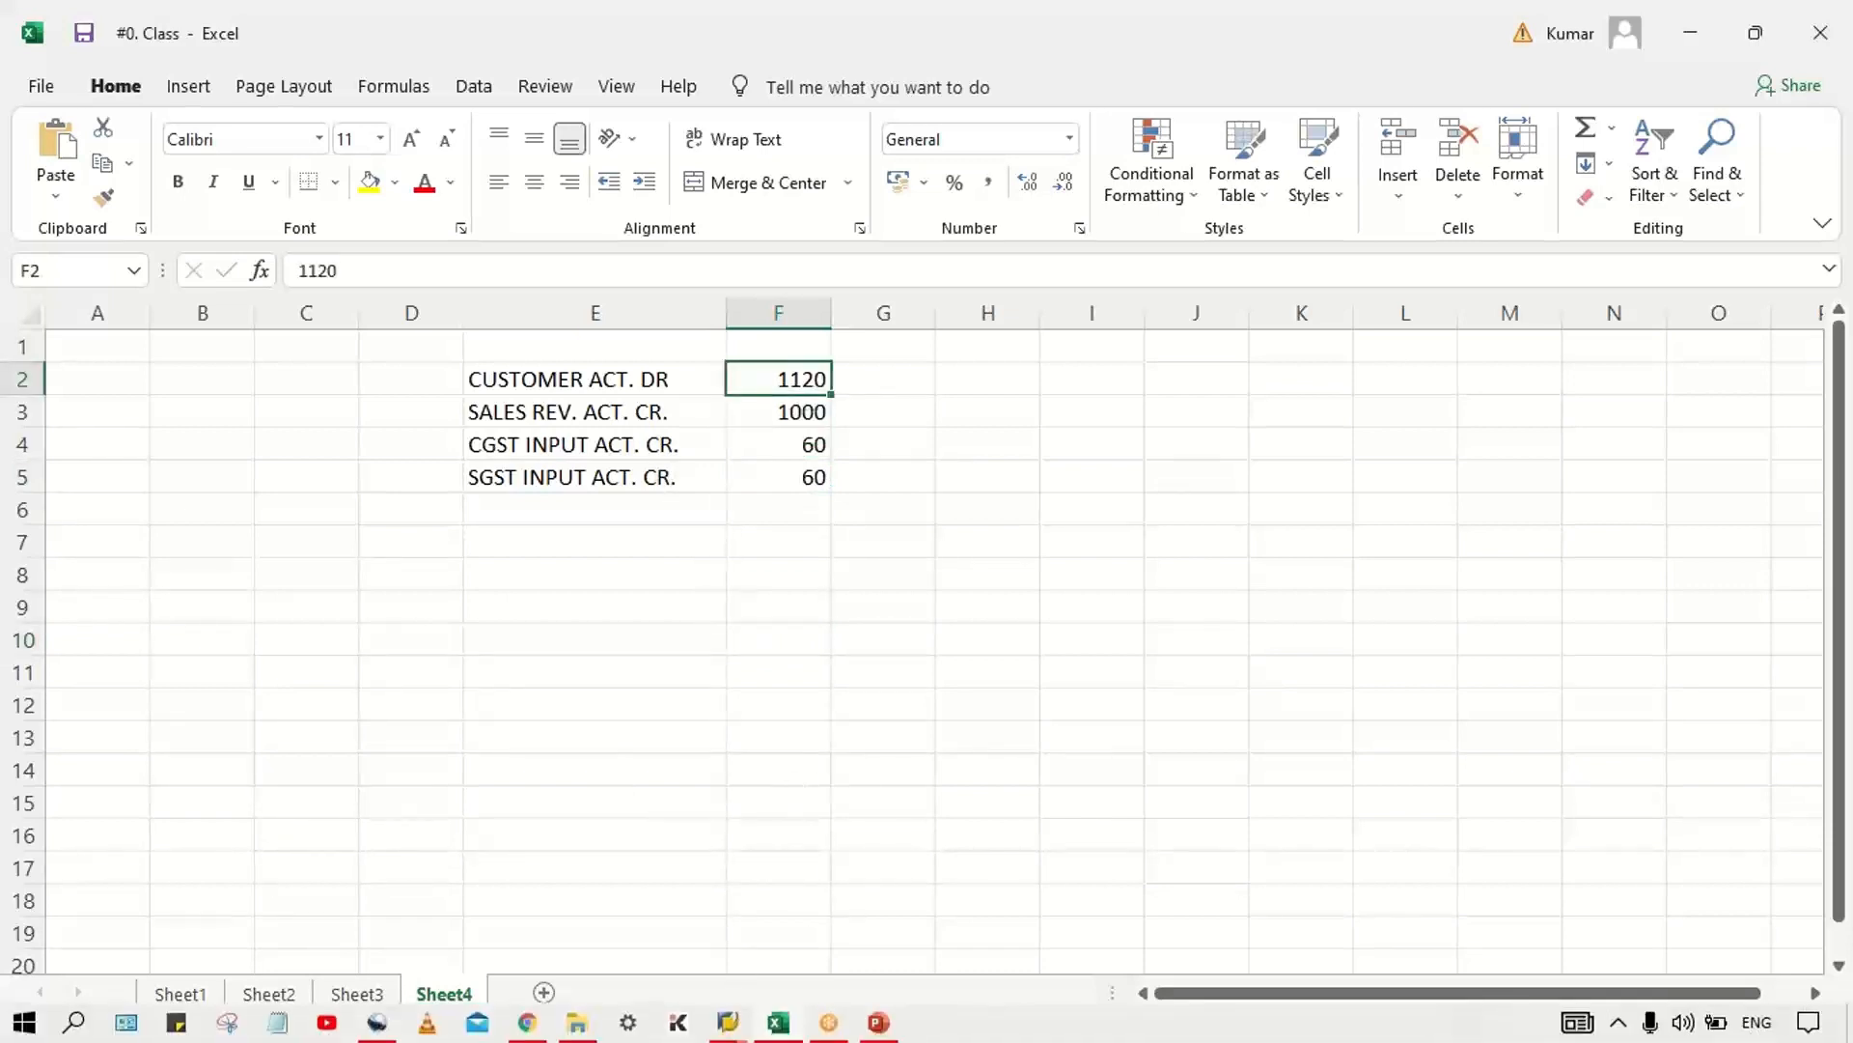
Step: Switch to SAP and close the customer invoice window for TM33 that has no line items
left_click(728, 1022)
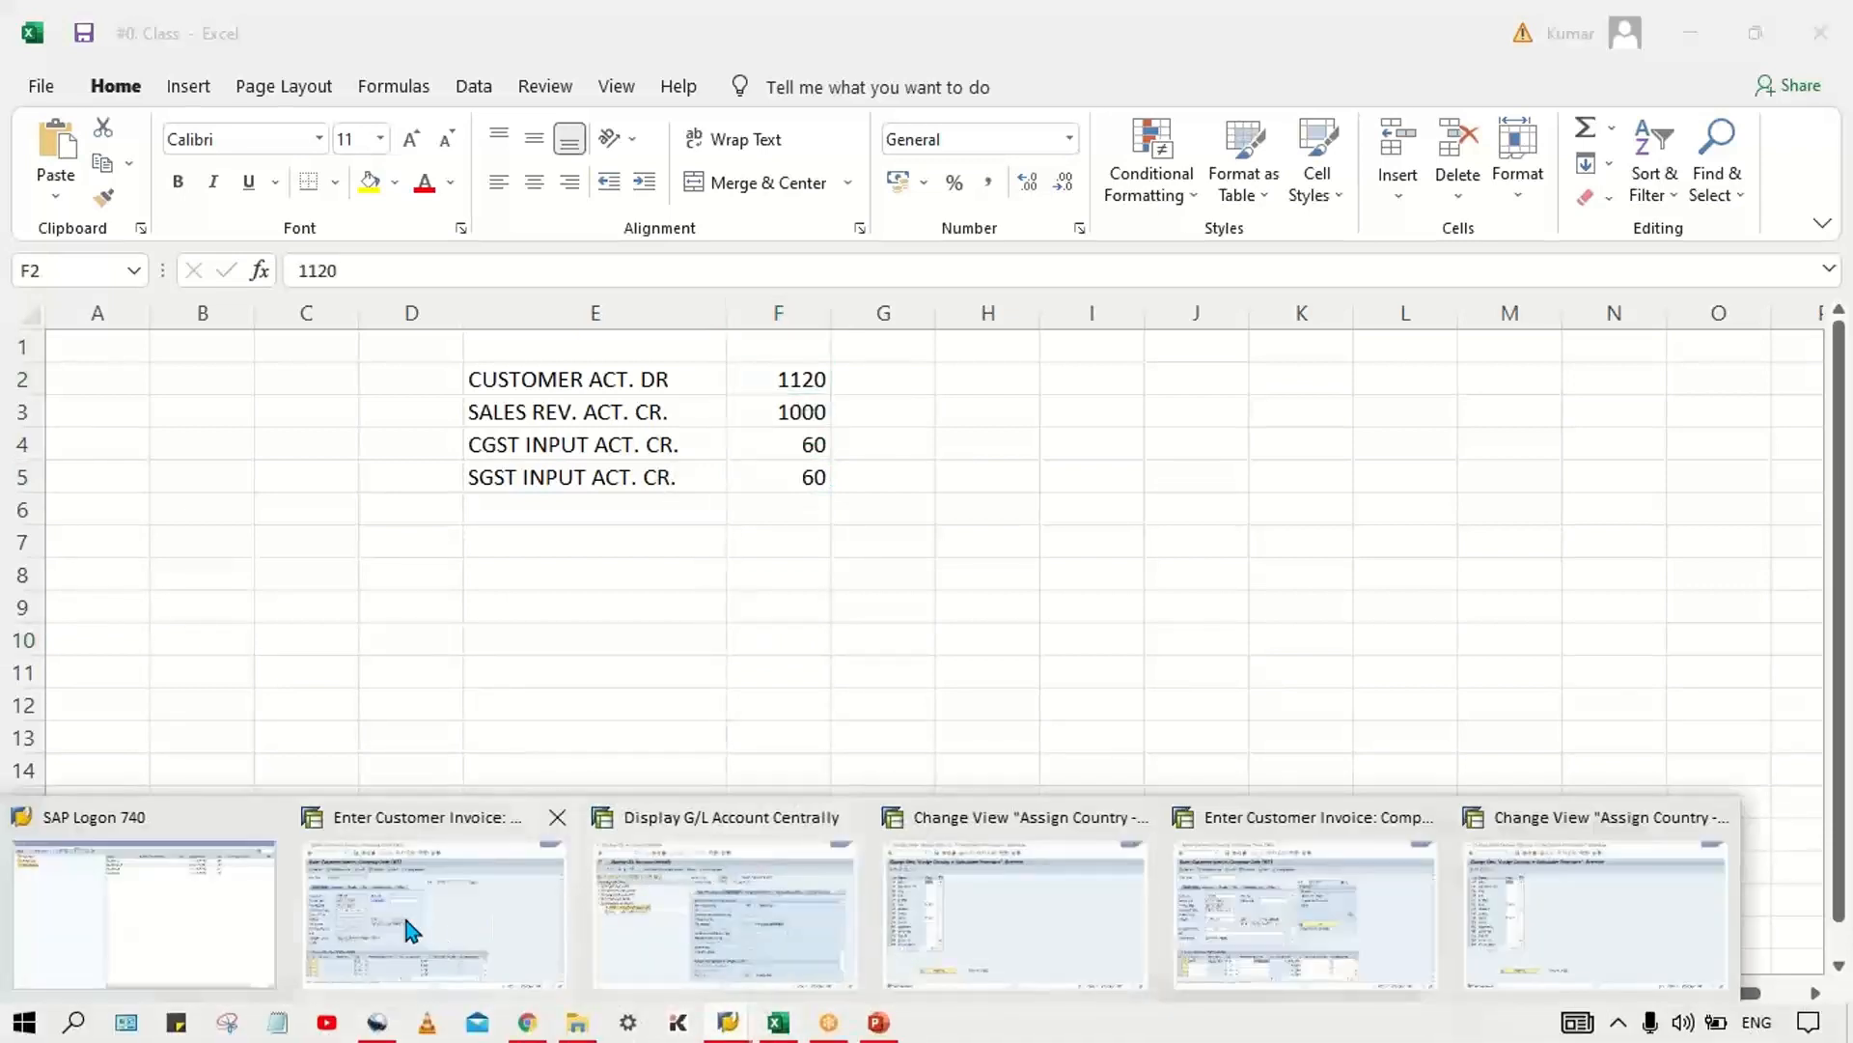
left_click(493, 941)
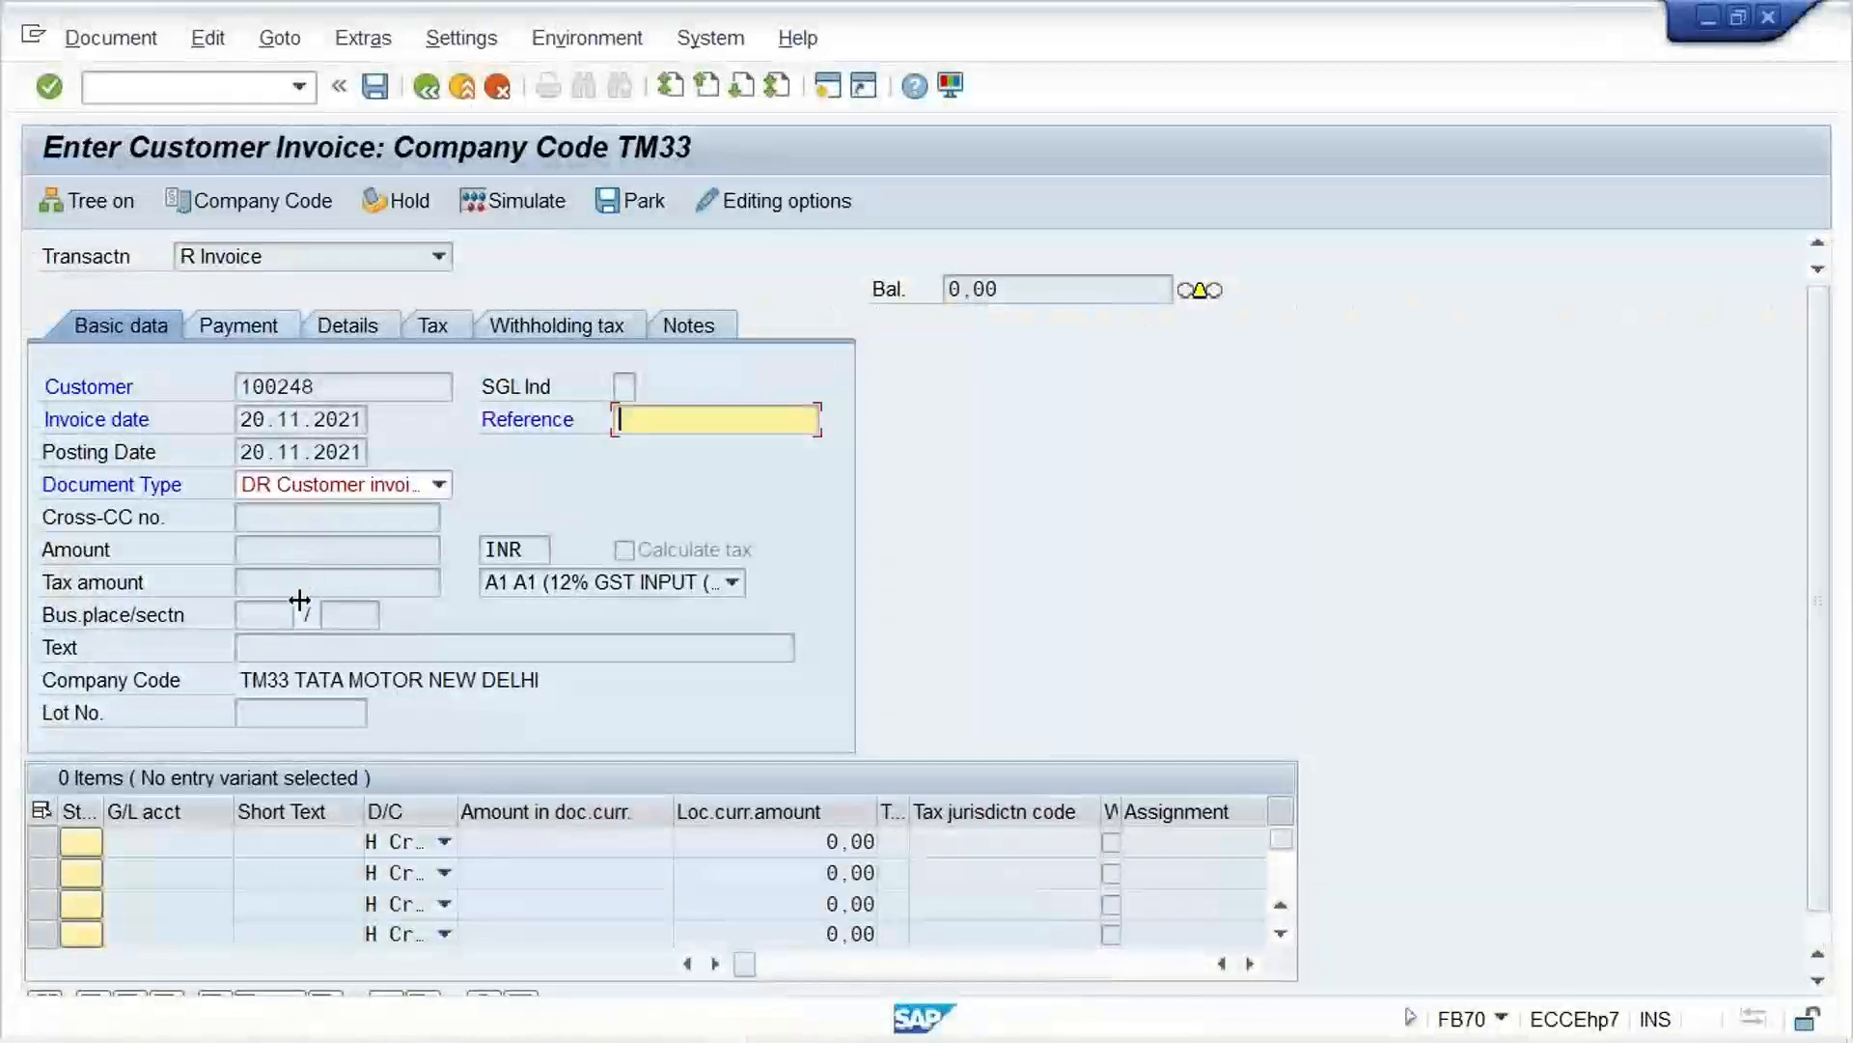
left_click(1766, 21)
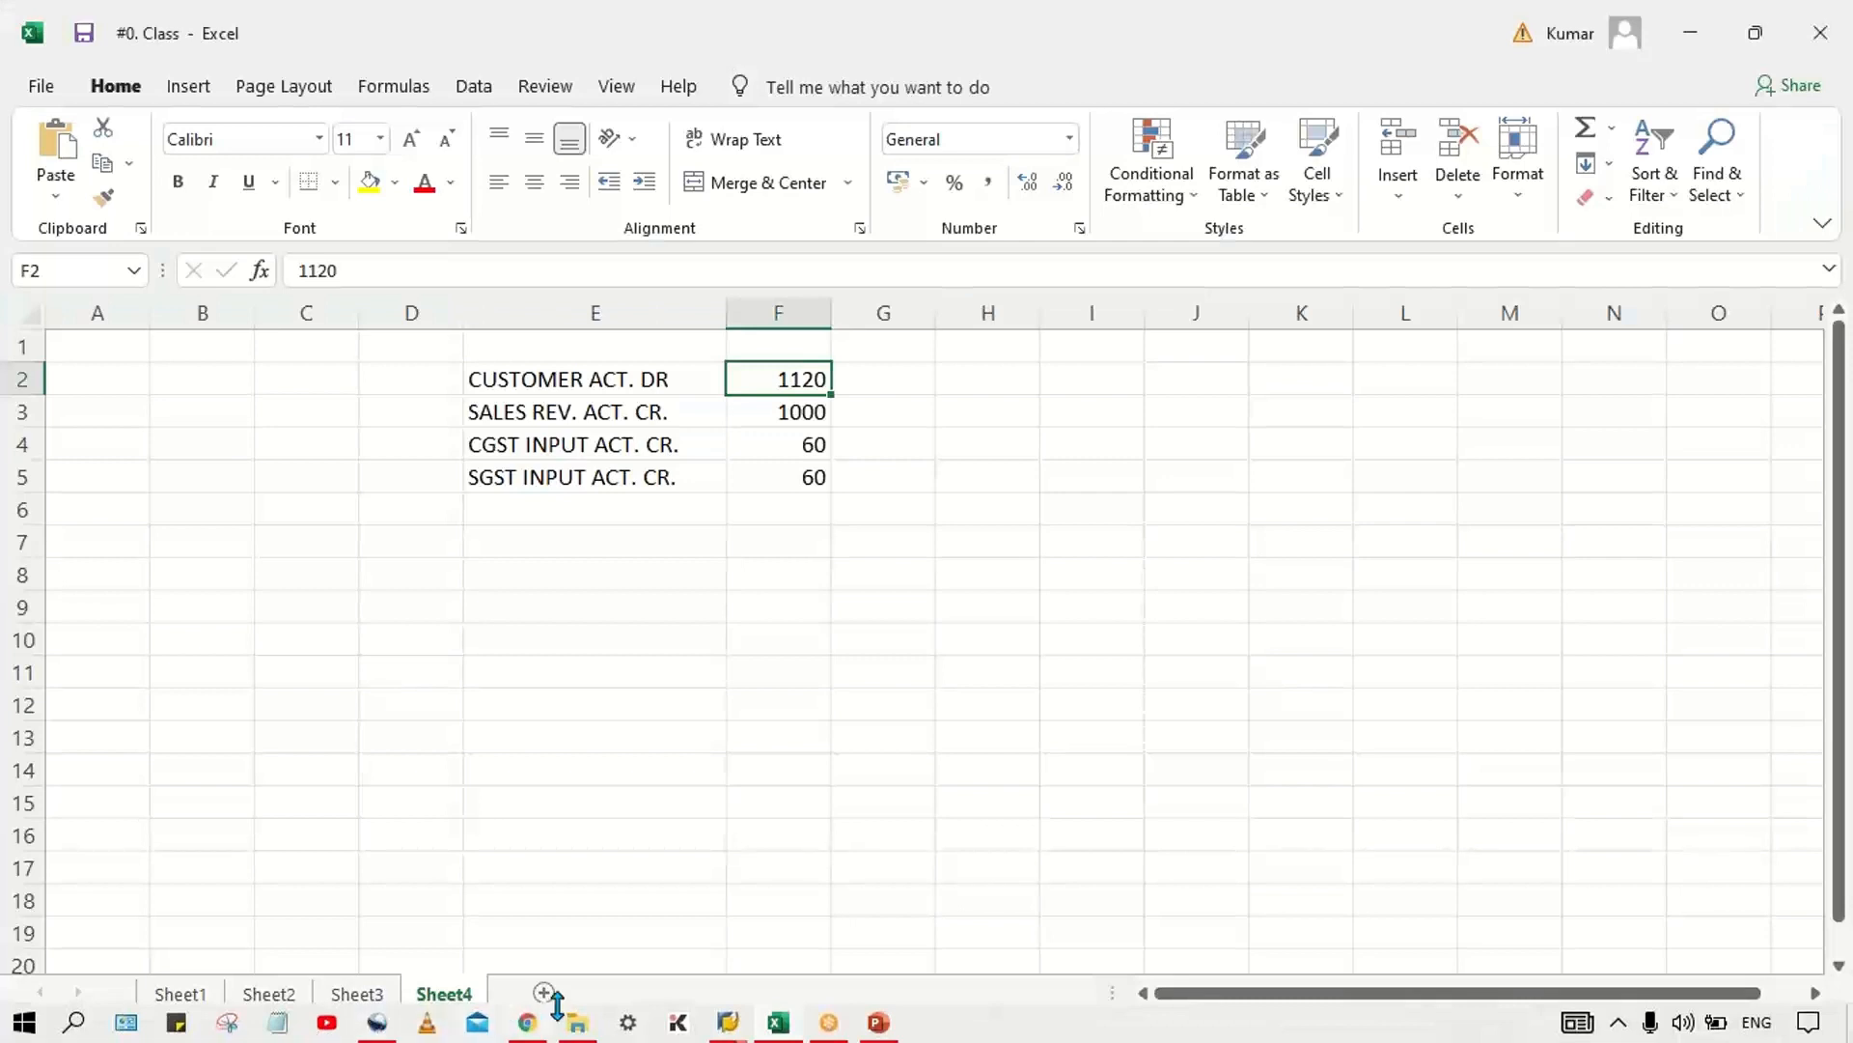
Step: Switch to the SAP customer invoice for TM33 containing the sales revenue line and set its amount to 1120
left_click(727, 1031)
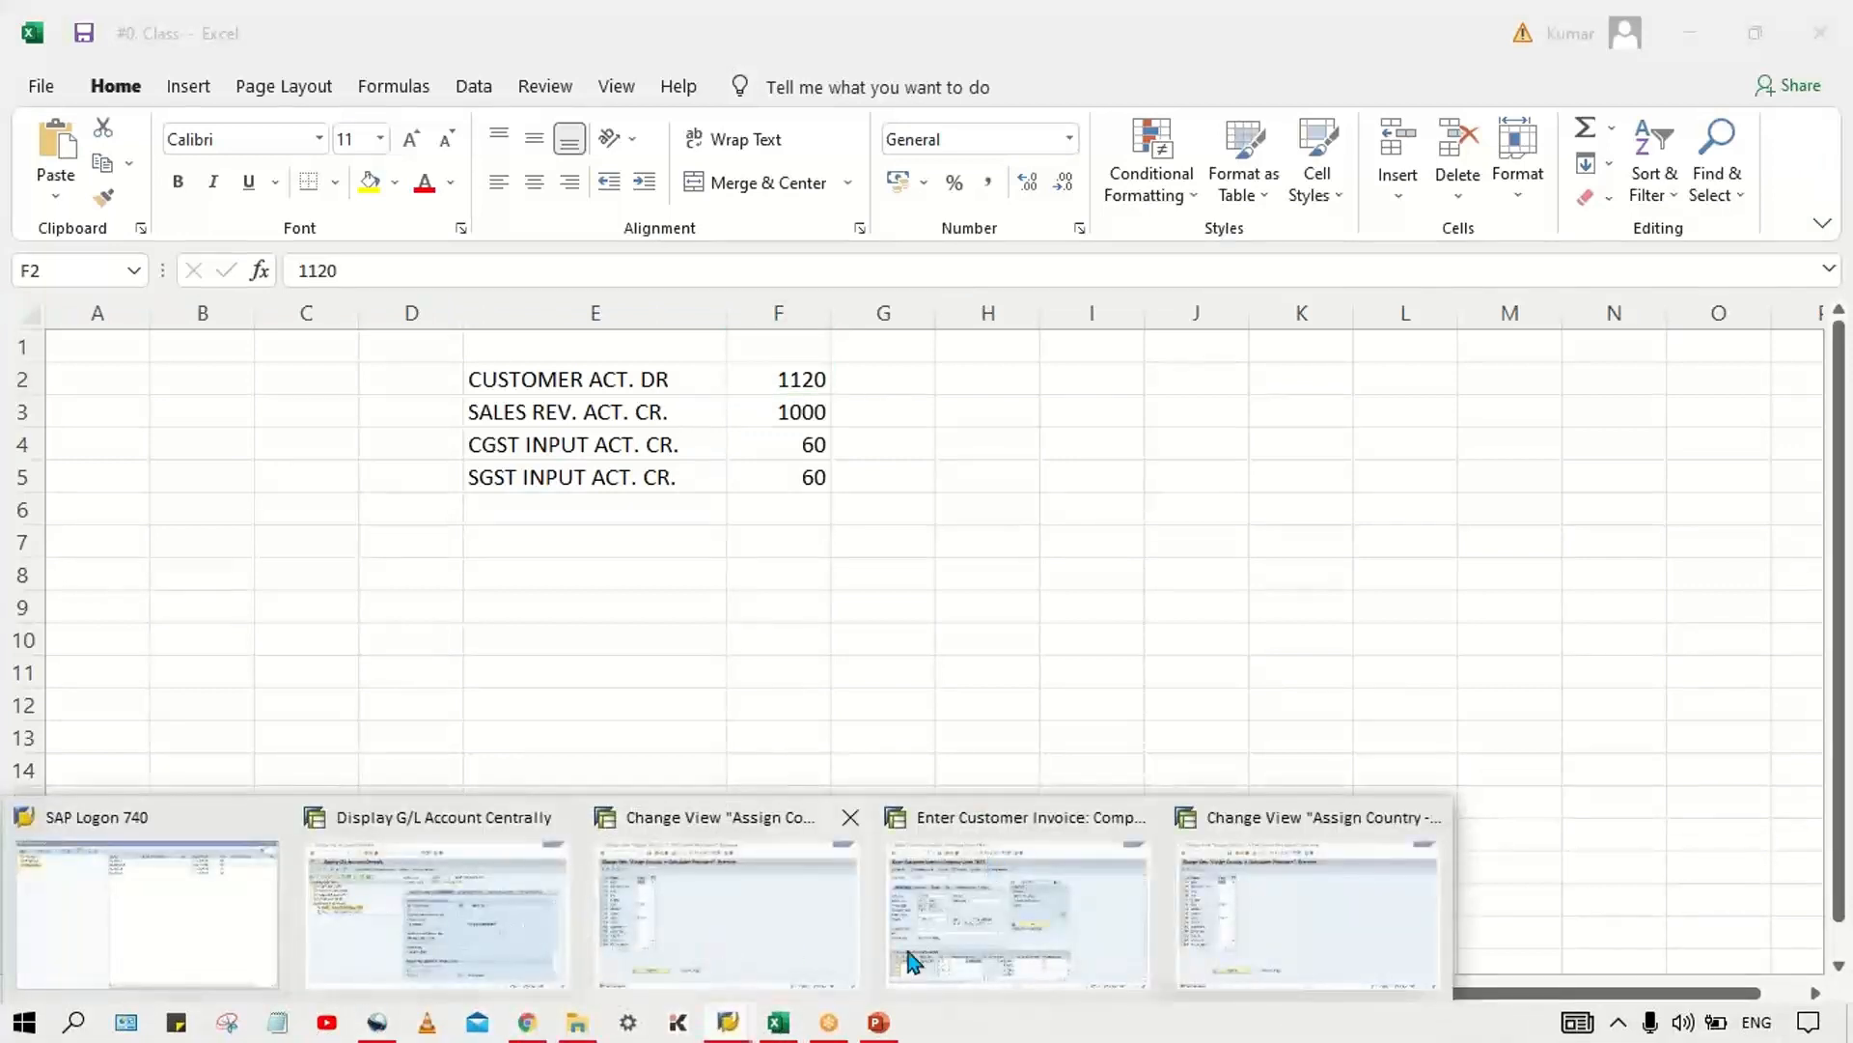
left_click(1129, 977)
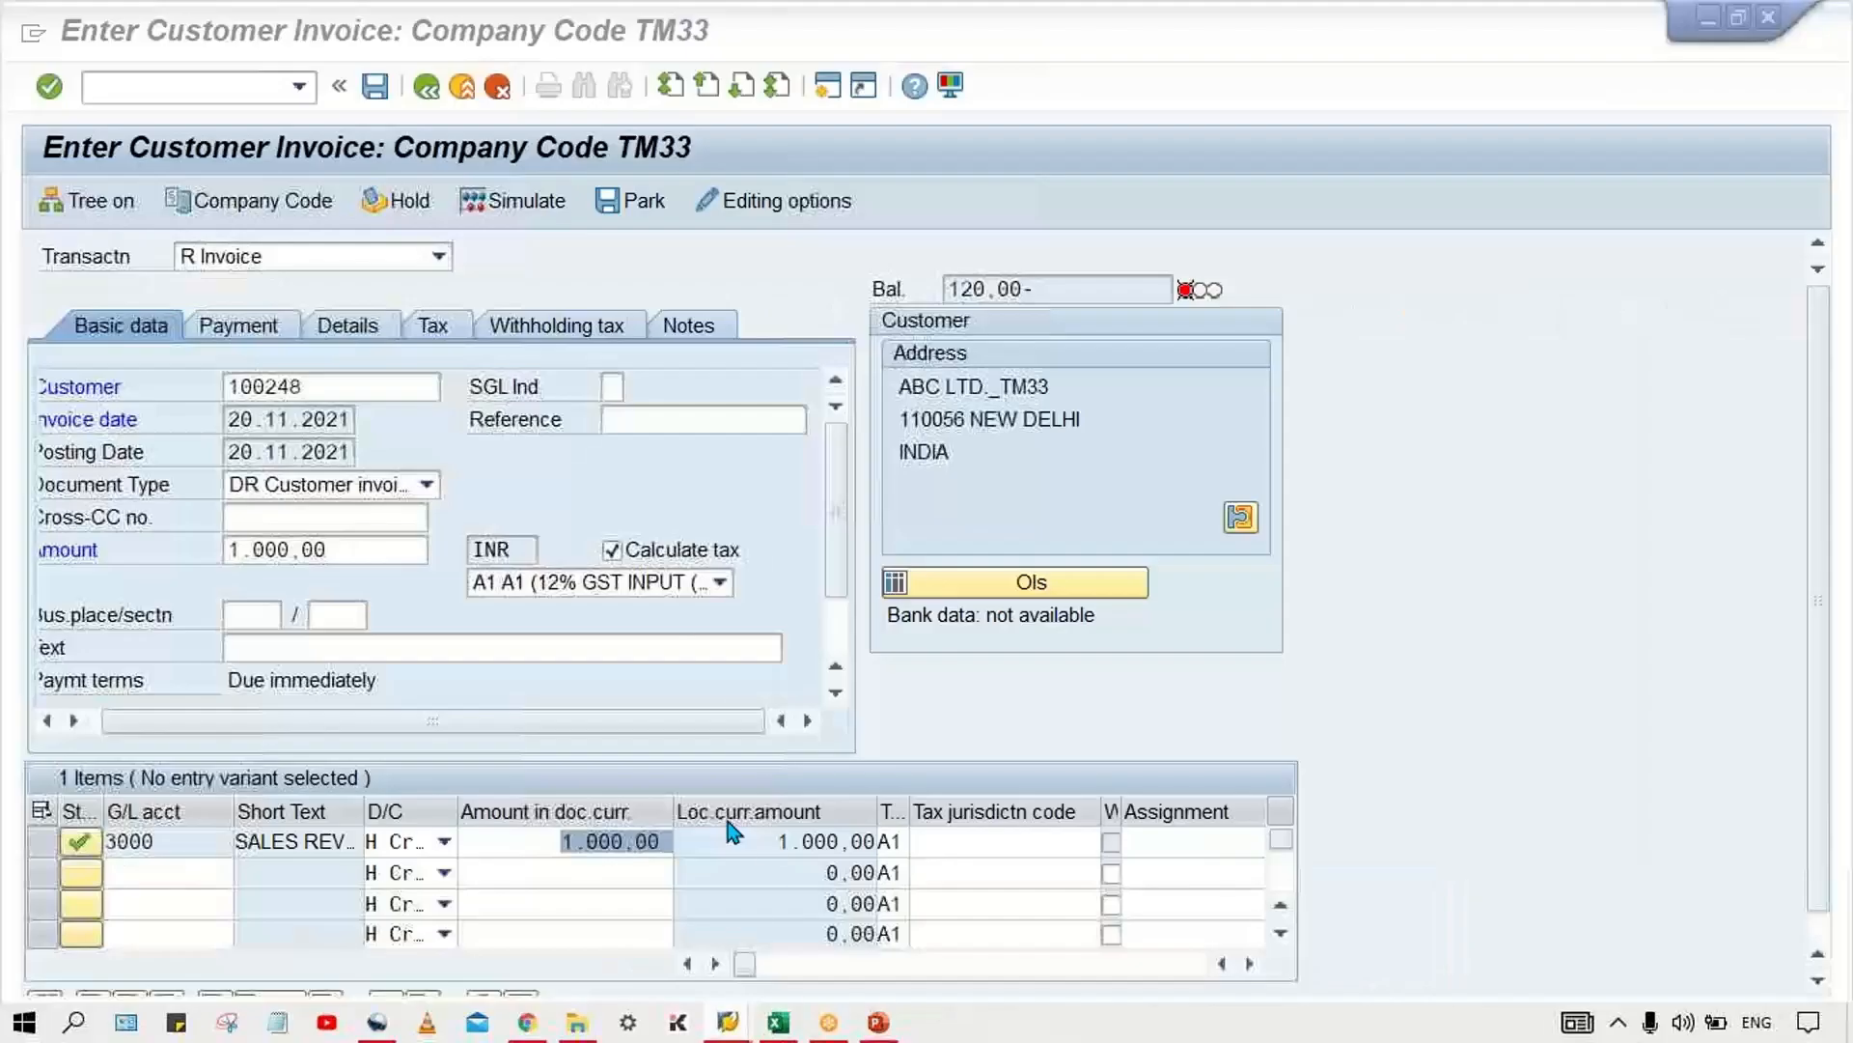
left_click(364, 543)
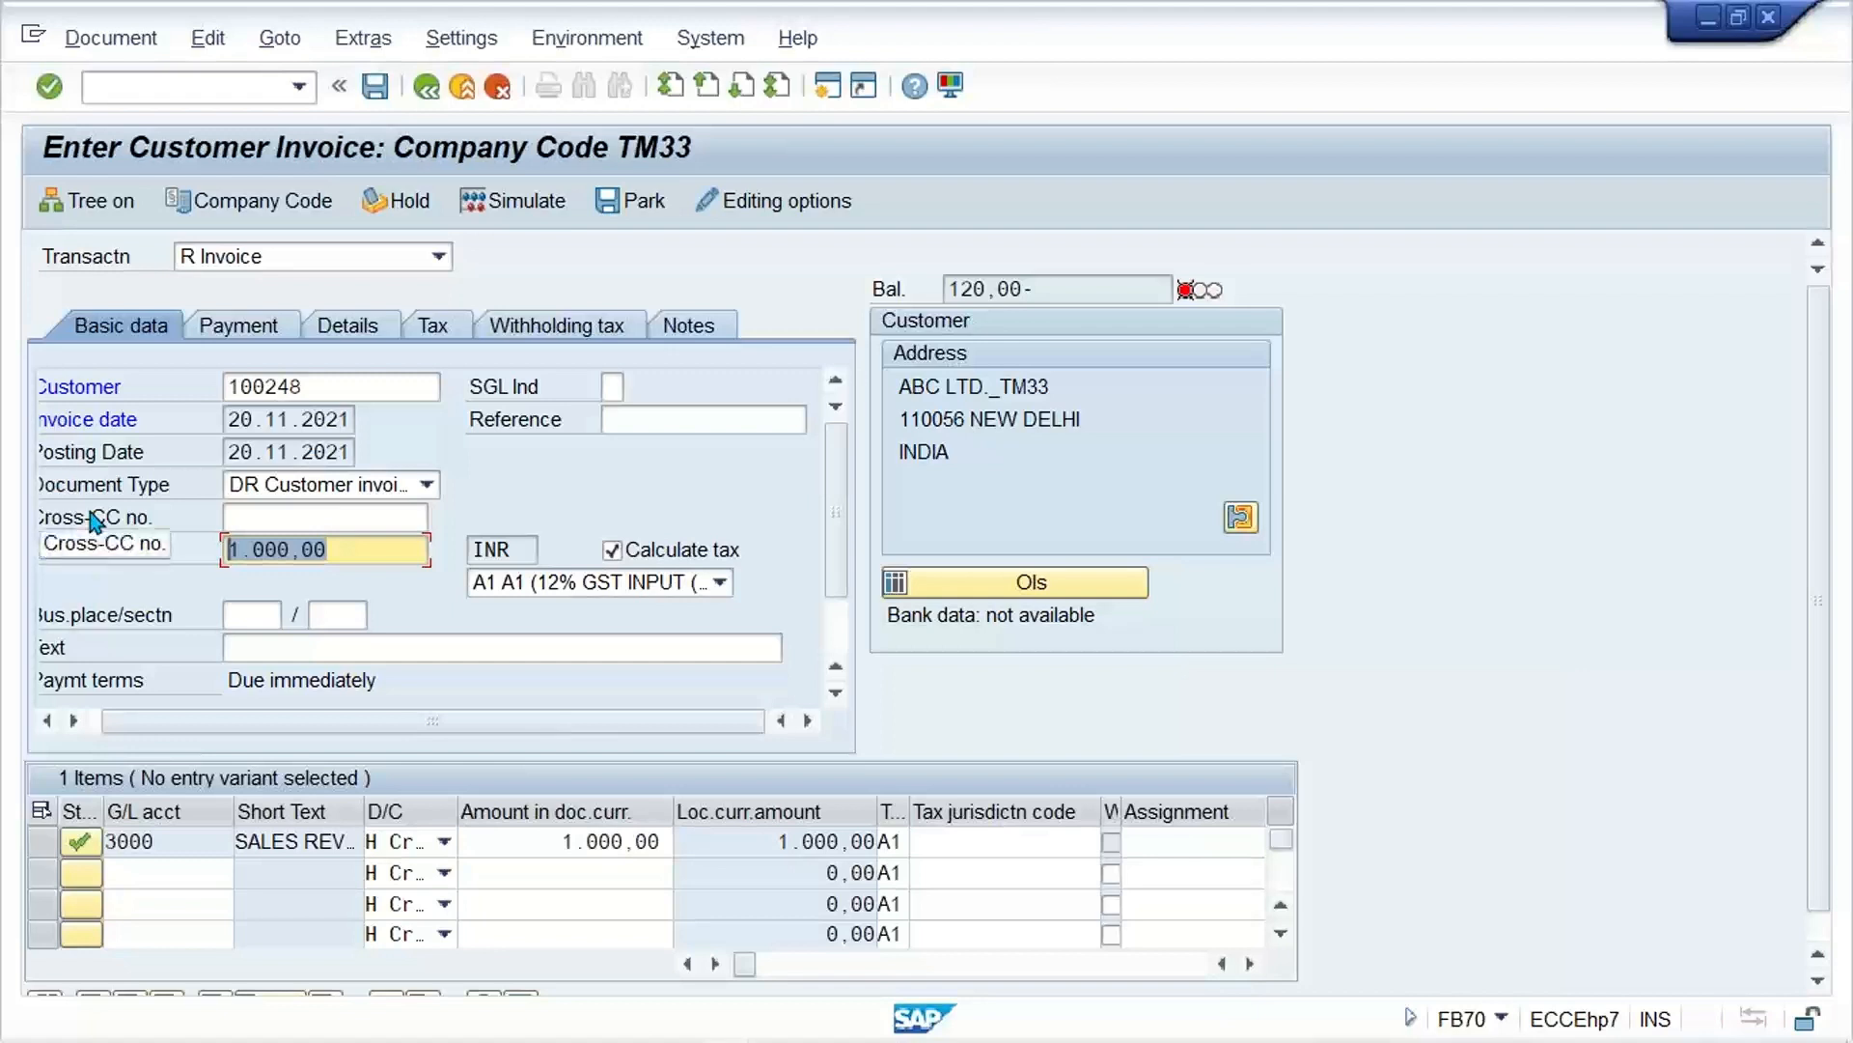
type("1120")
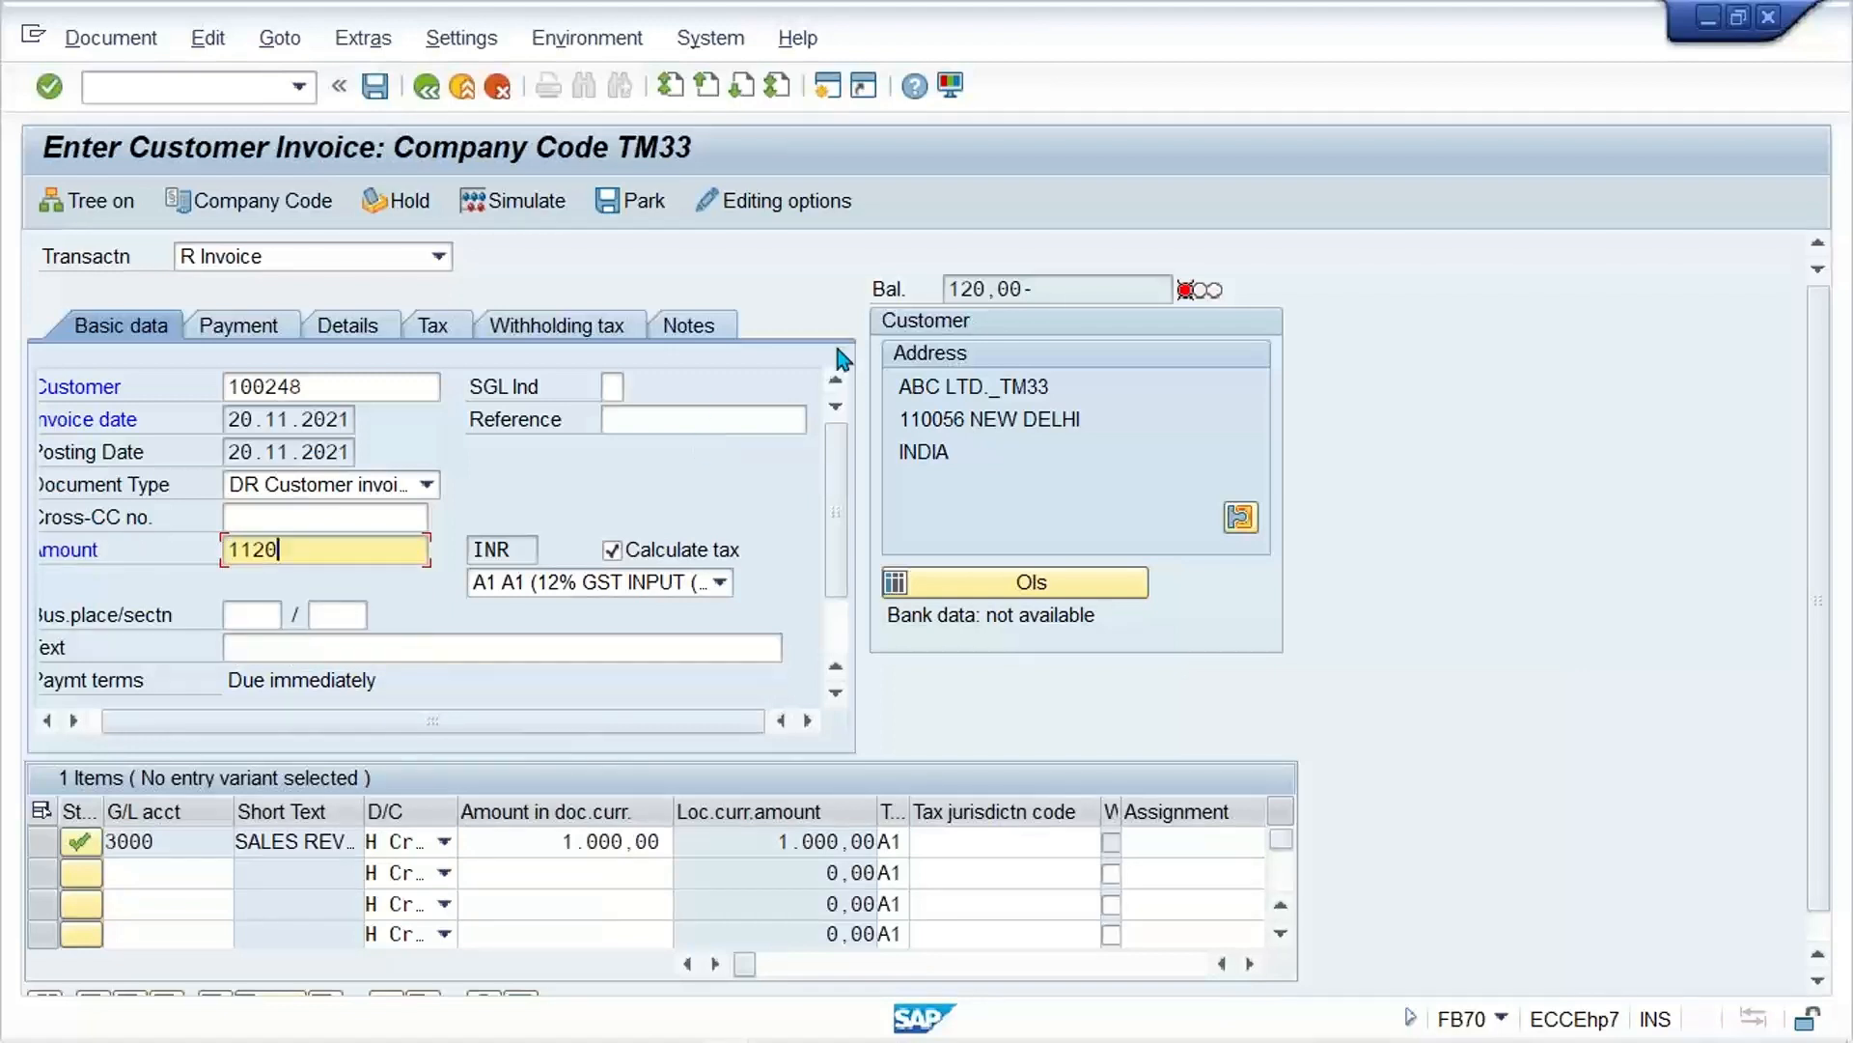
key("Return")
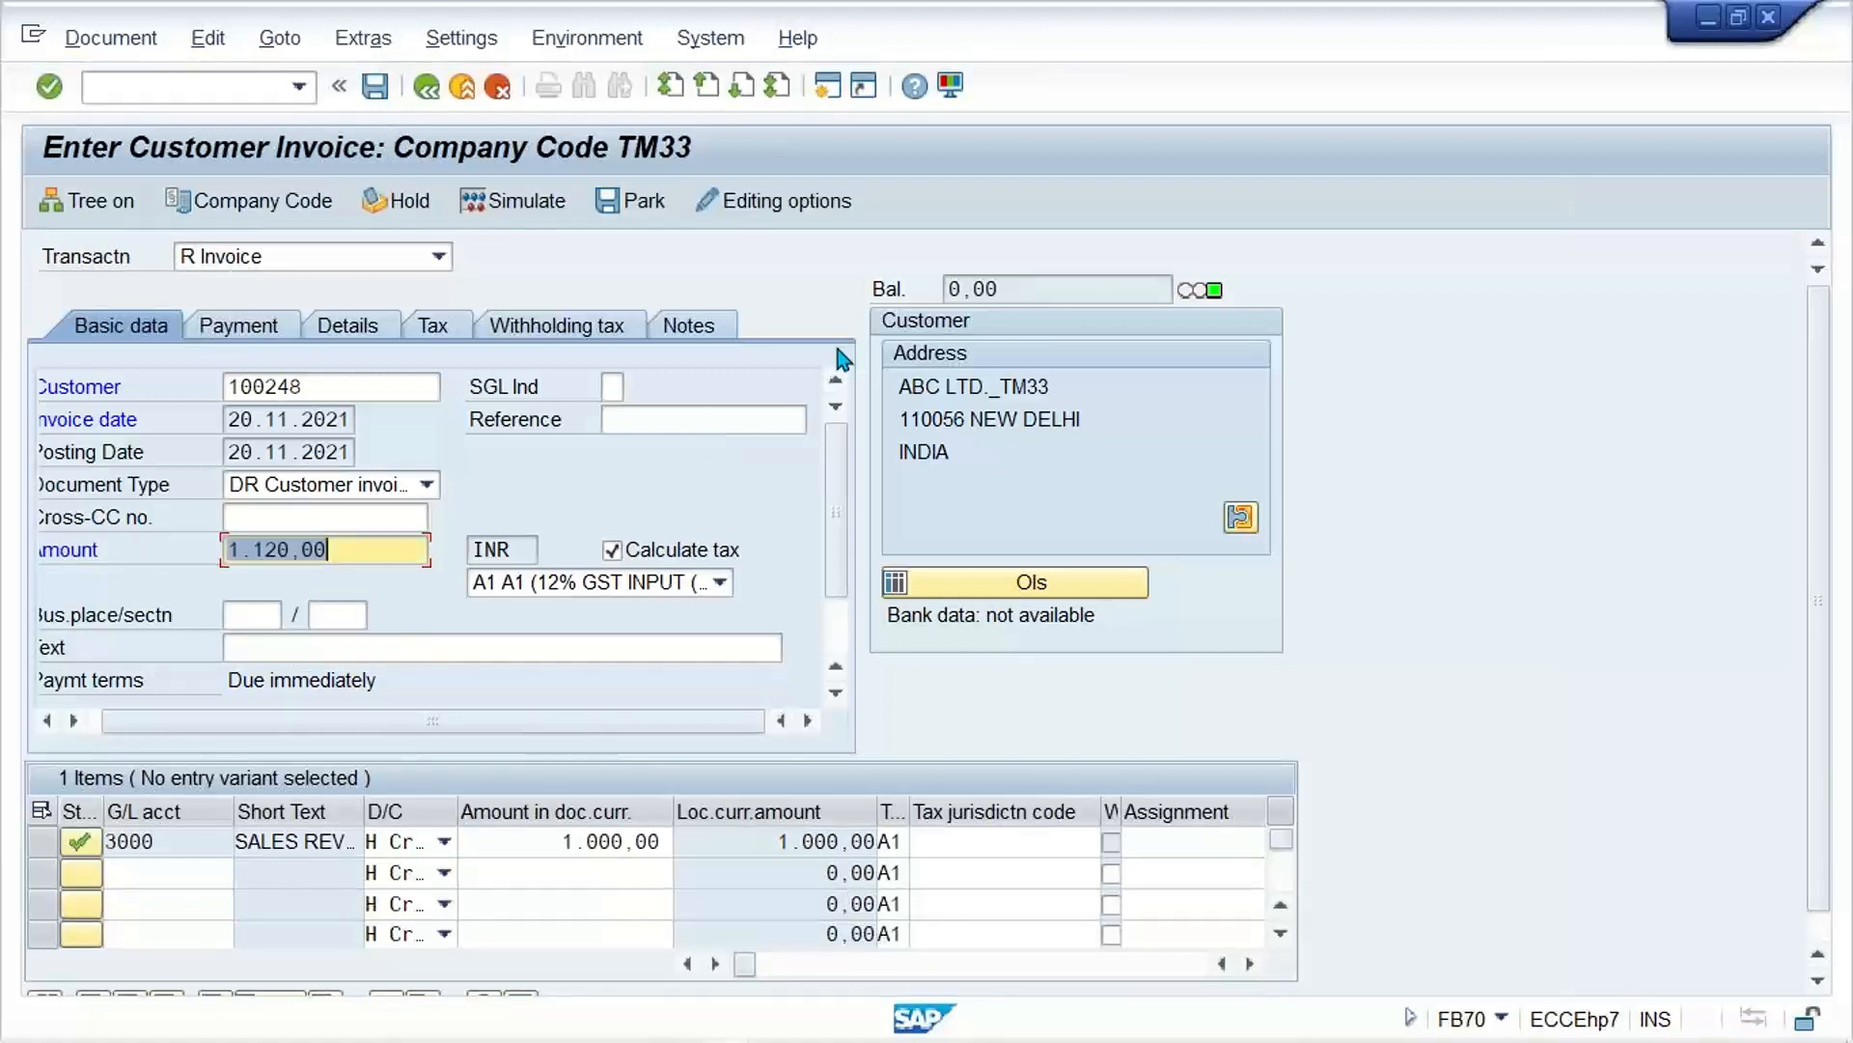
Step: Simulate the customer invoice, review its CGST and SGST output tax items, and post the document
left_click(490, 204)
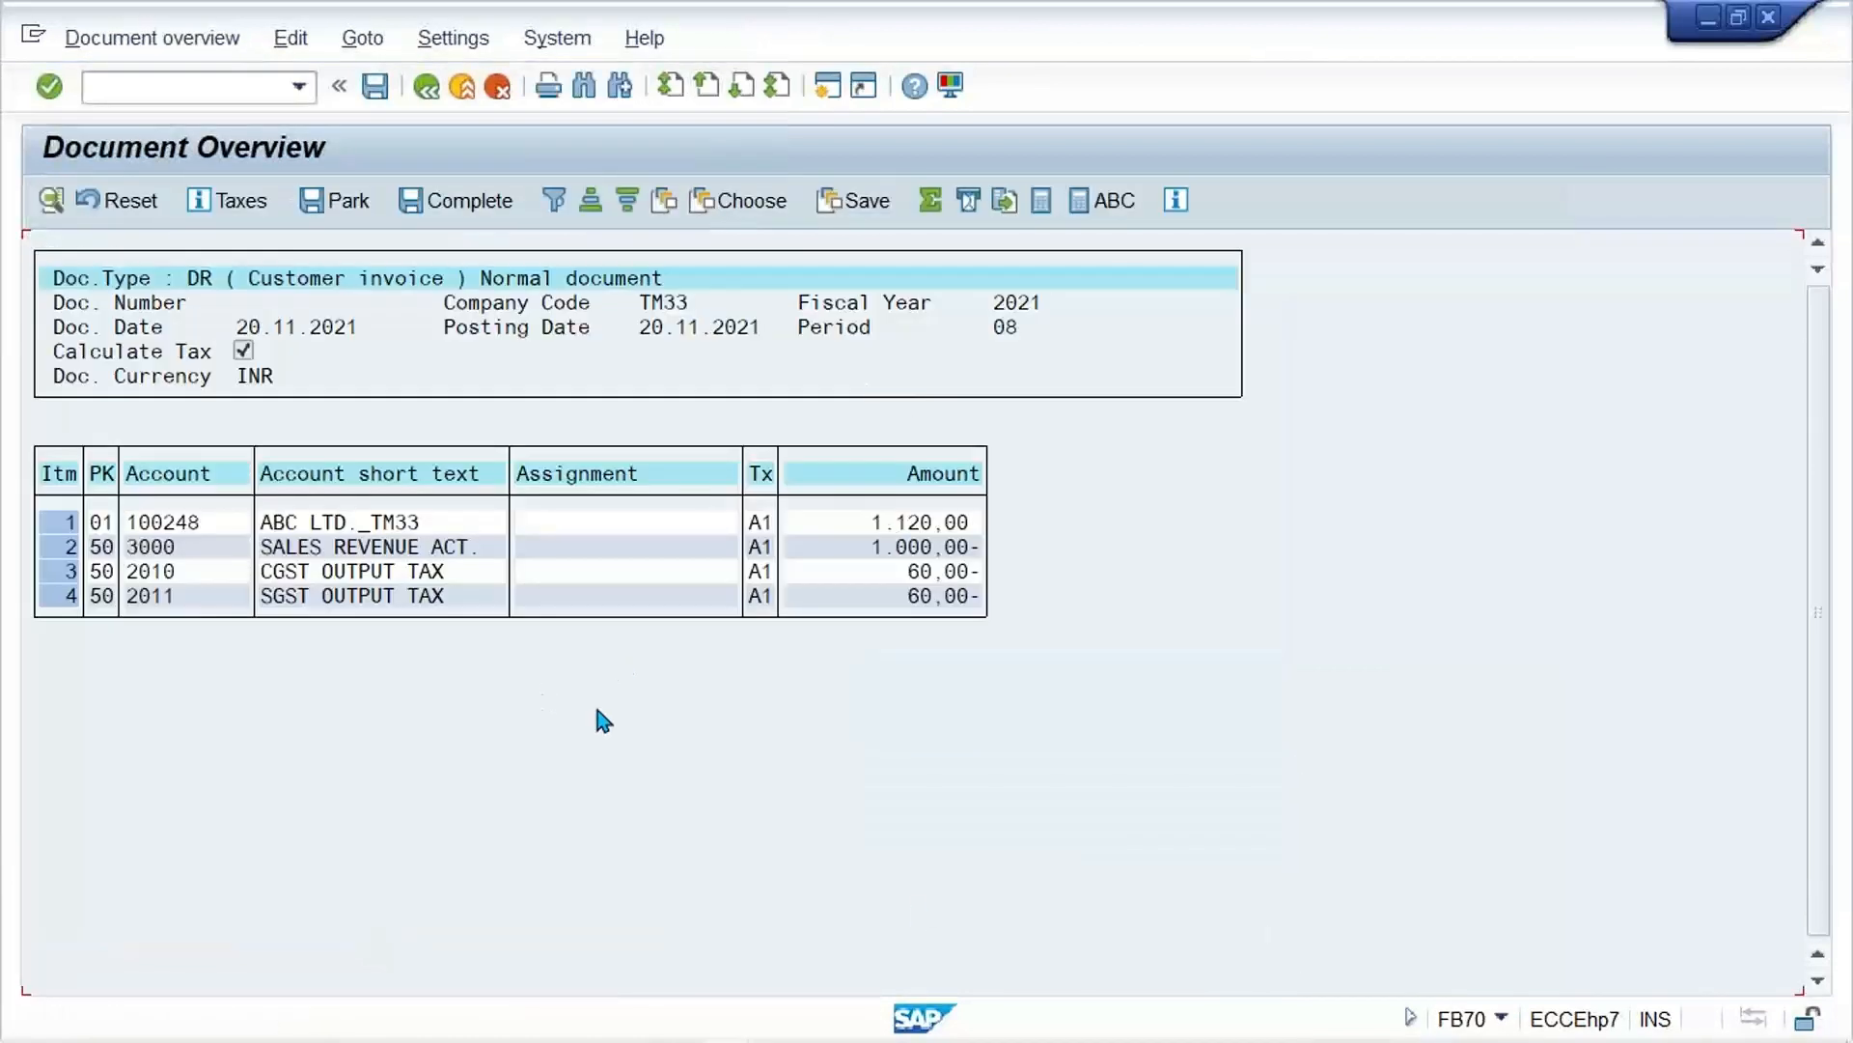
left_click(855, 575)
left_click(866, 595)
left_click(477, 579)
left_click(888, 579)
left_click(885, 604)
key("ctrl+s")
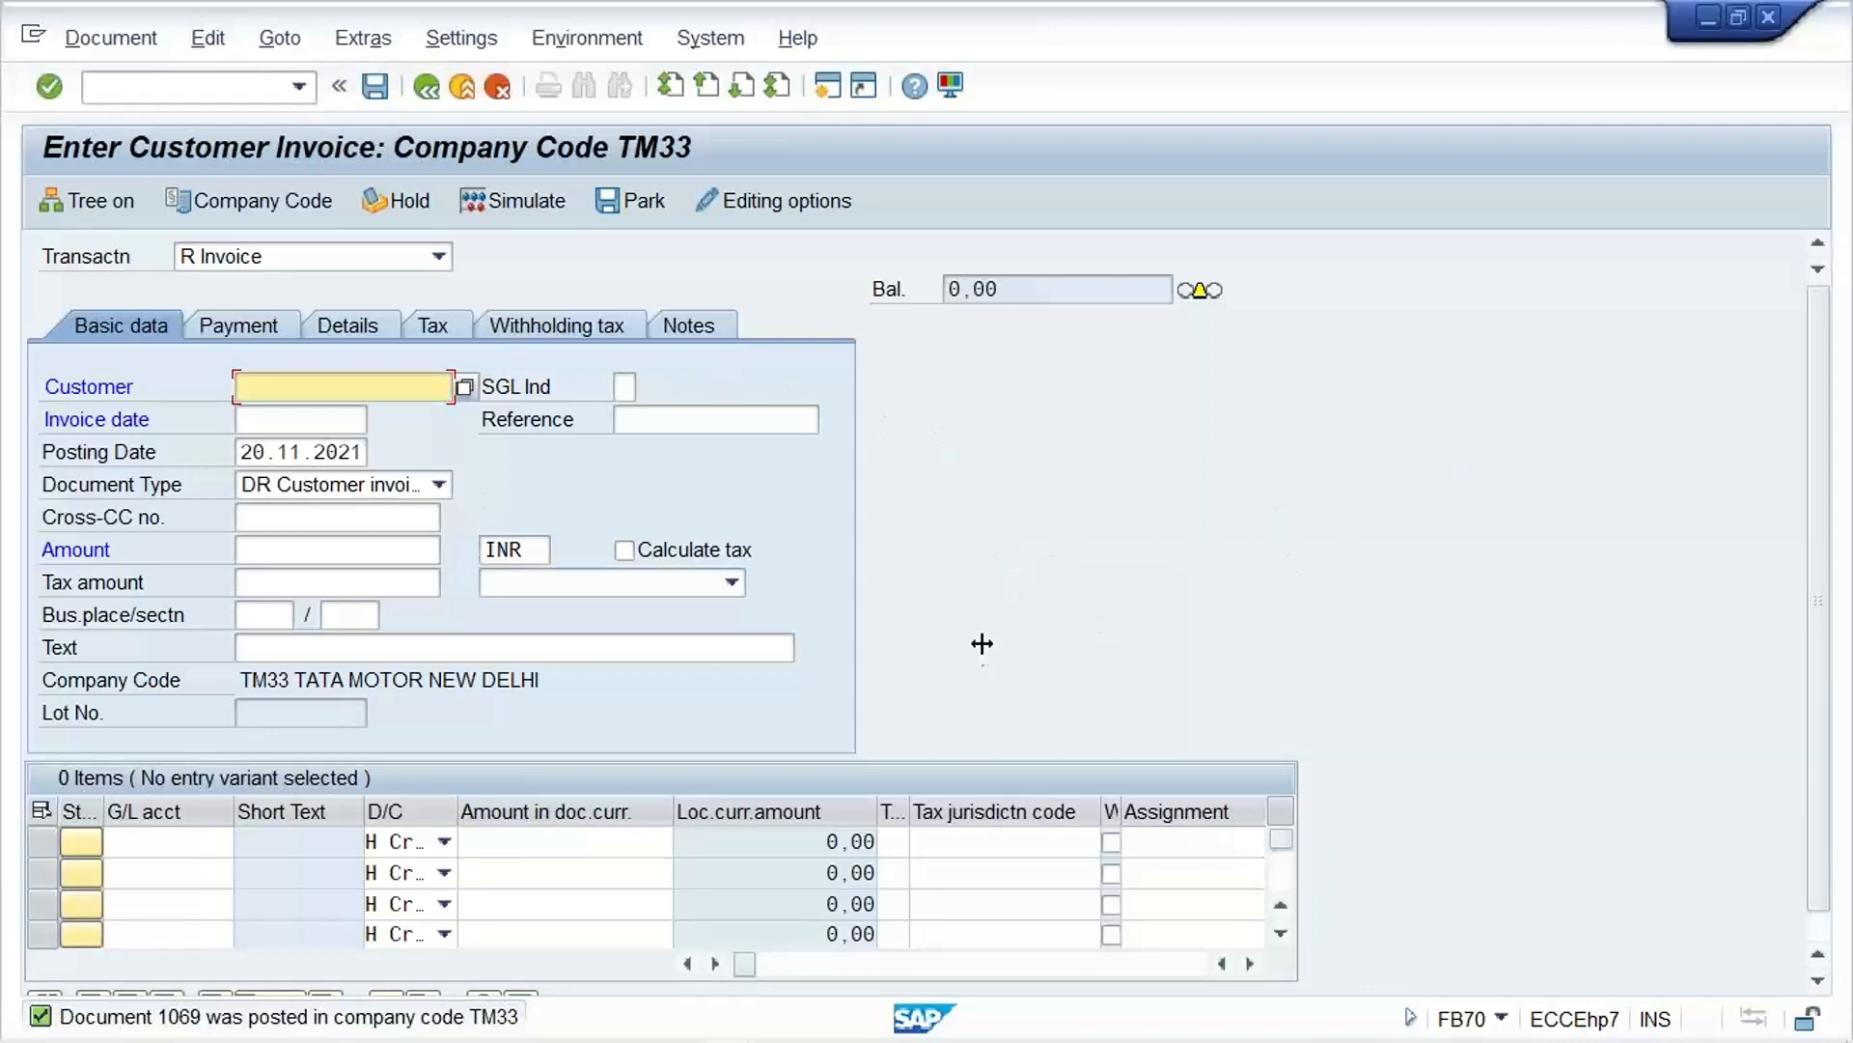
Step: Switch to the PowerPoint presentation 20. Tax on Sales Purchase and view slides 5 and 6
mouse_move(910, 1013)
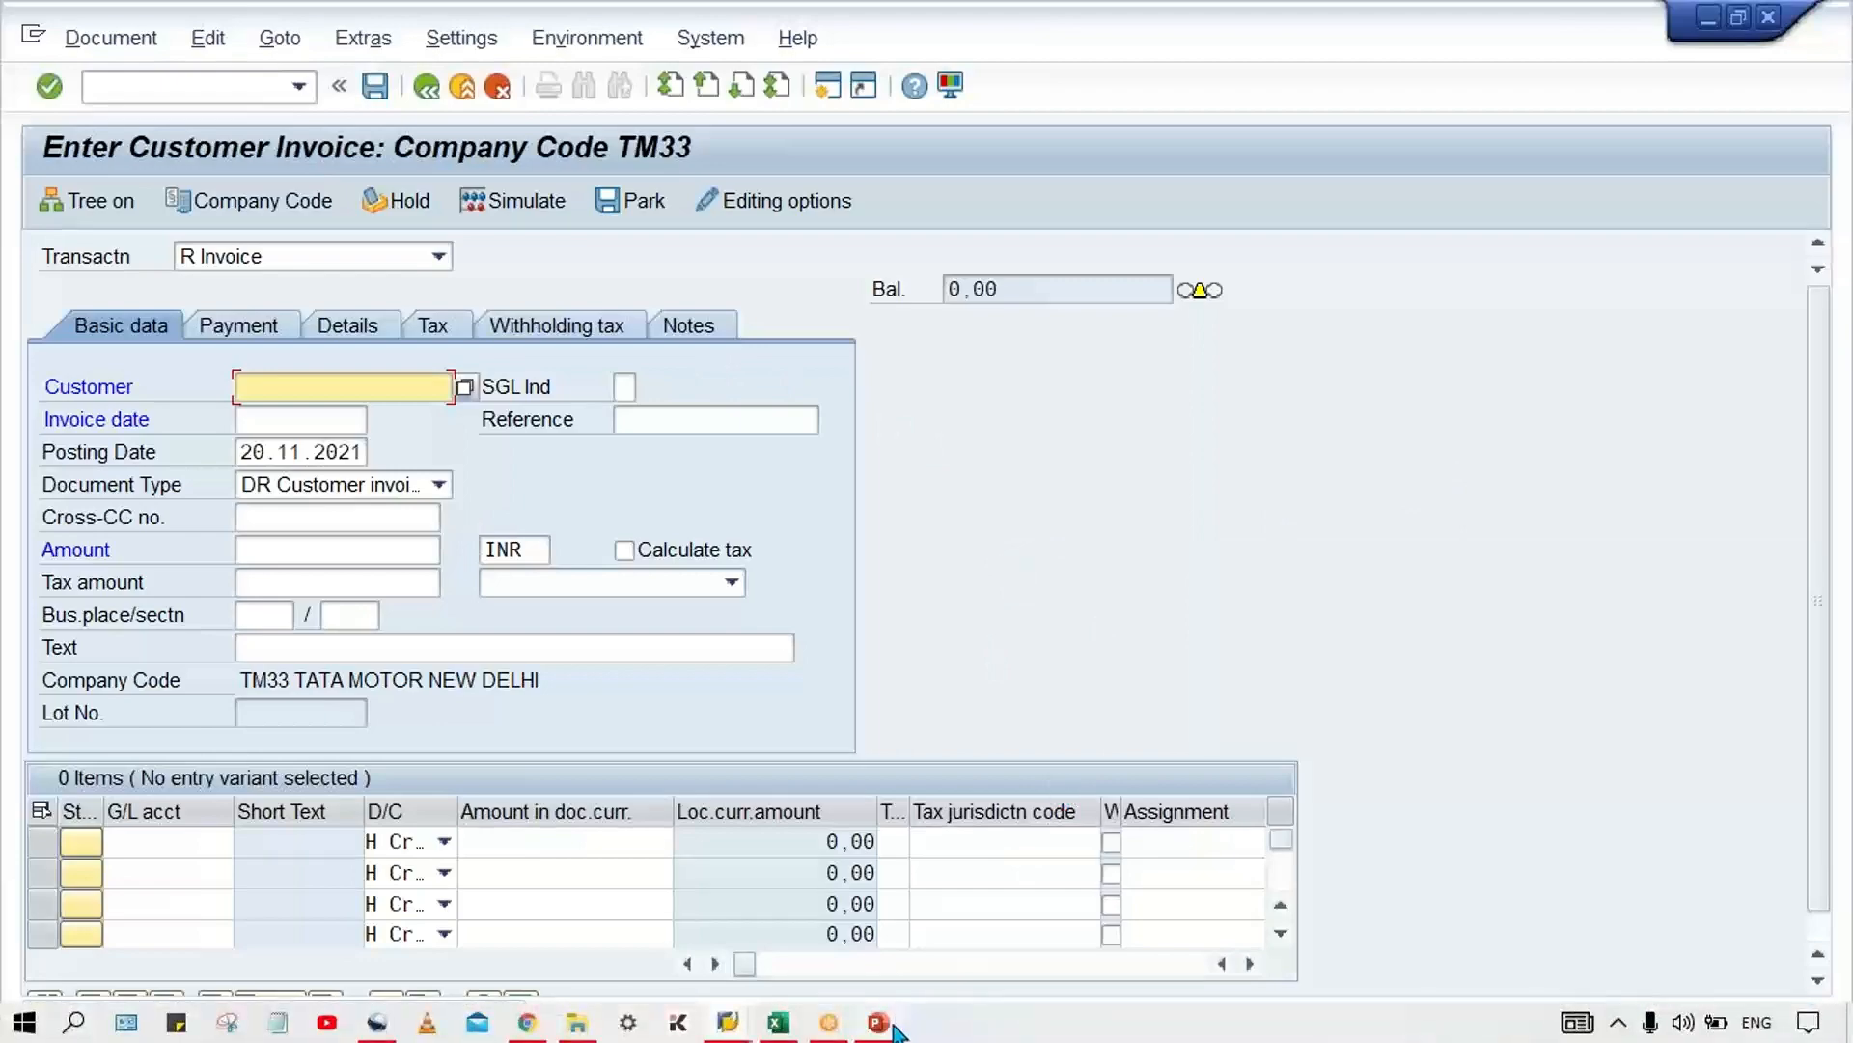
left_click(878, 1023)
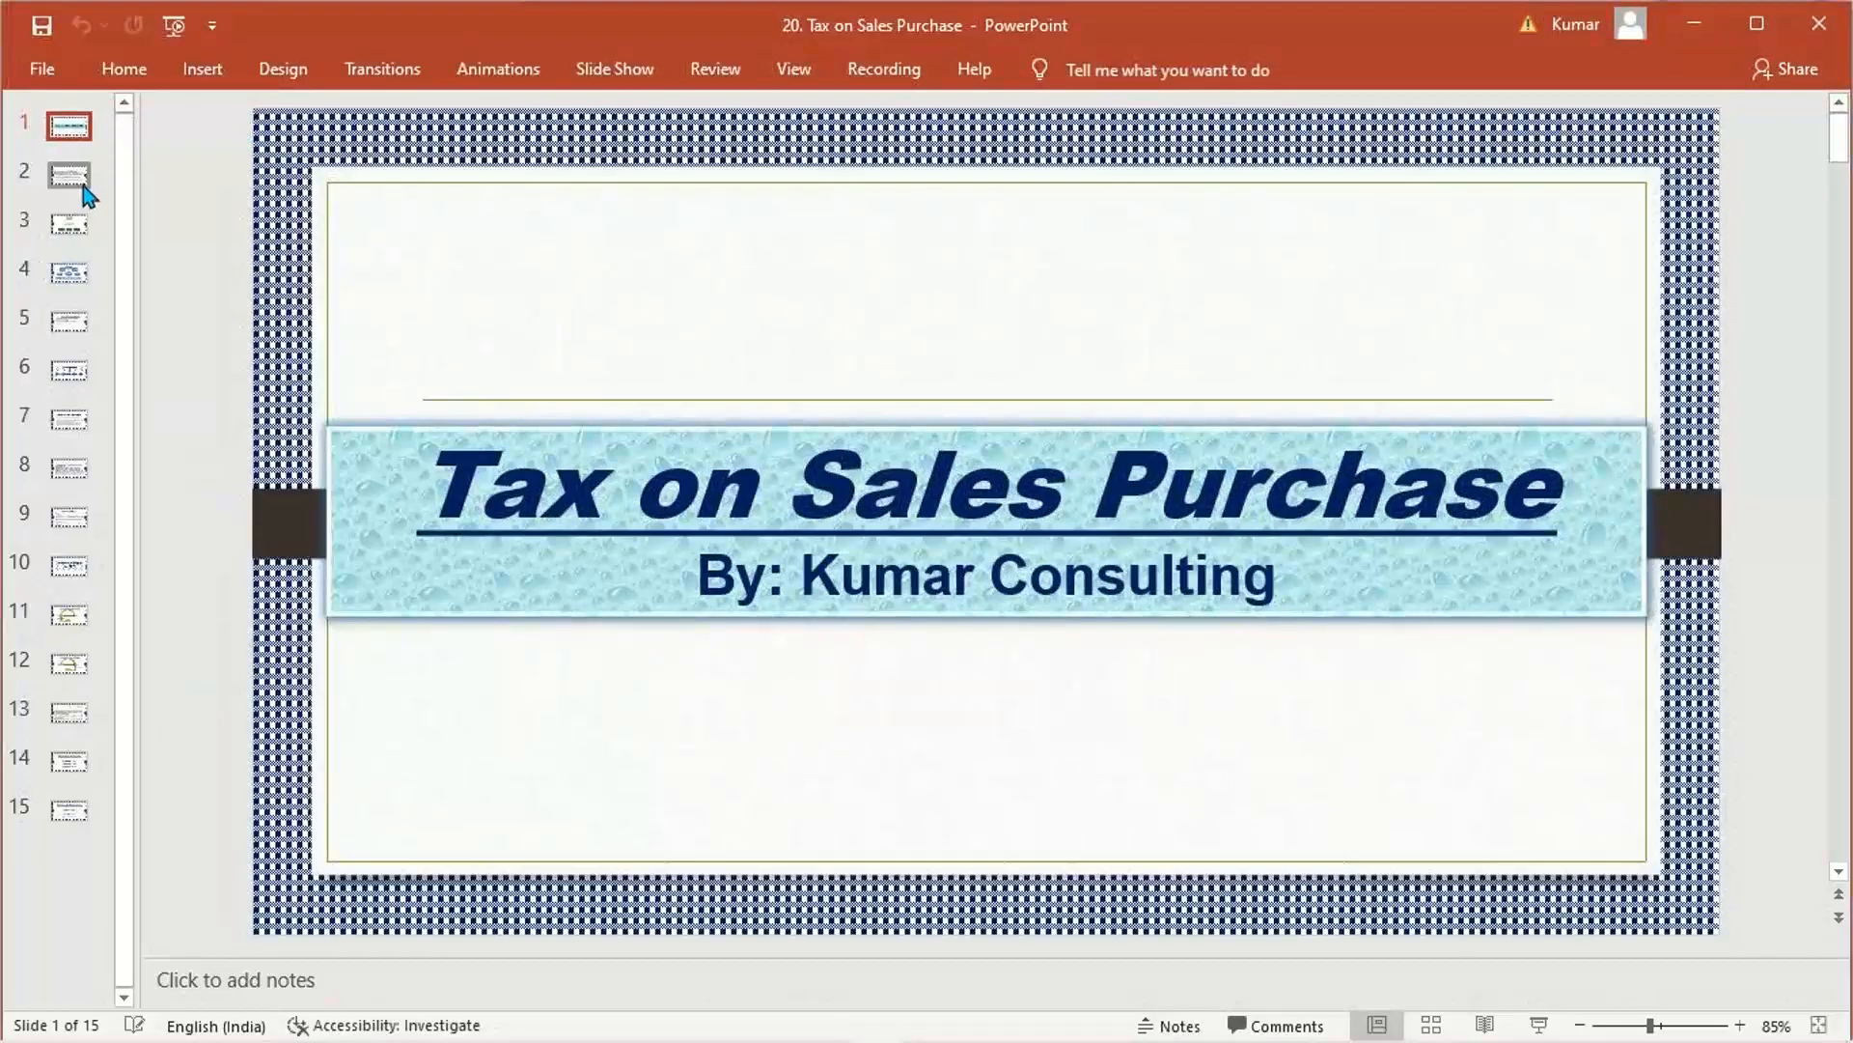
left_click(80, 345)
left_click(69, 323)
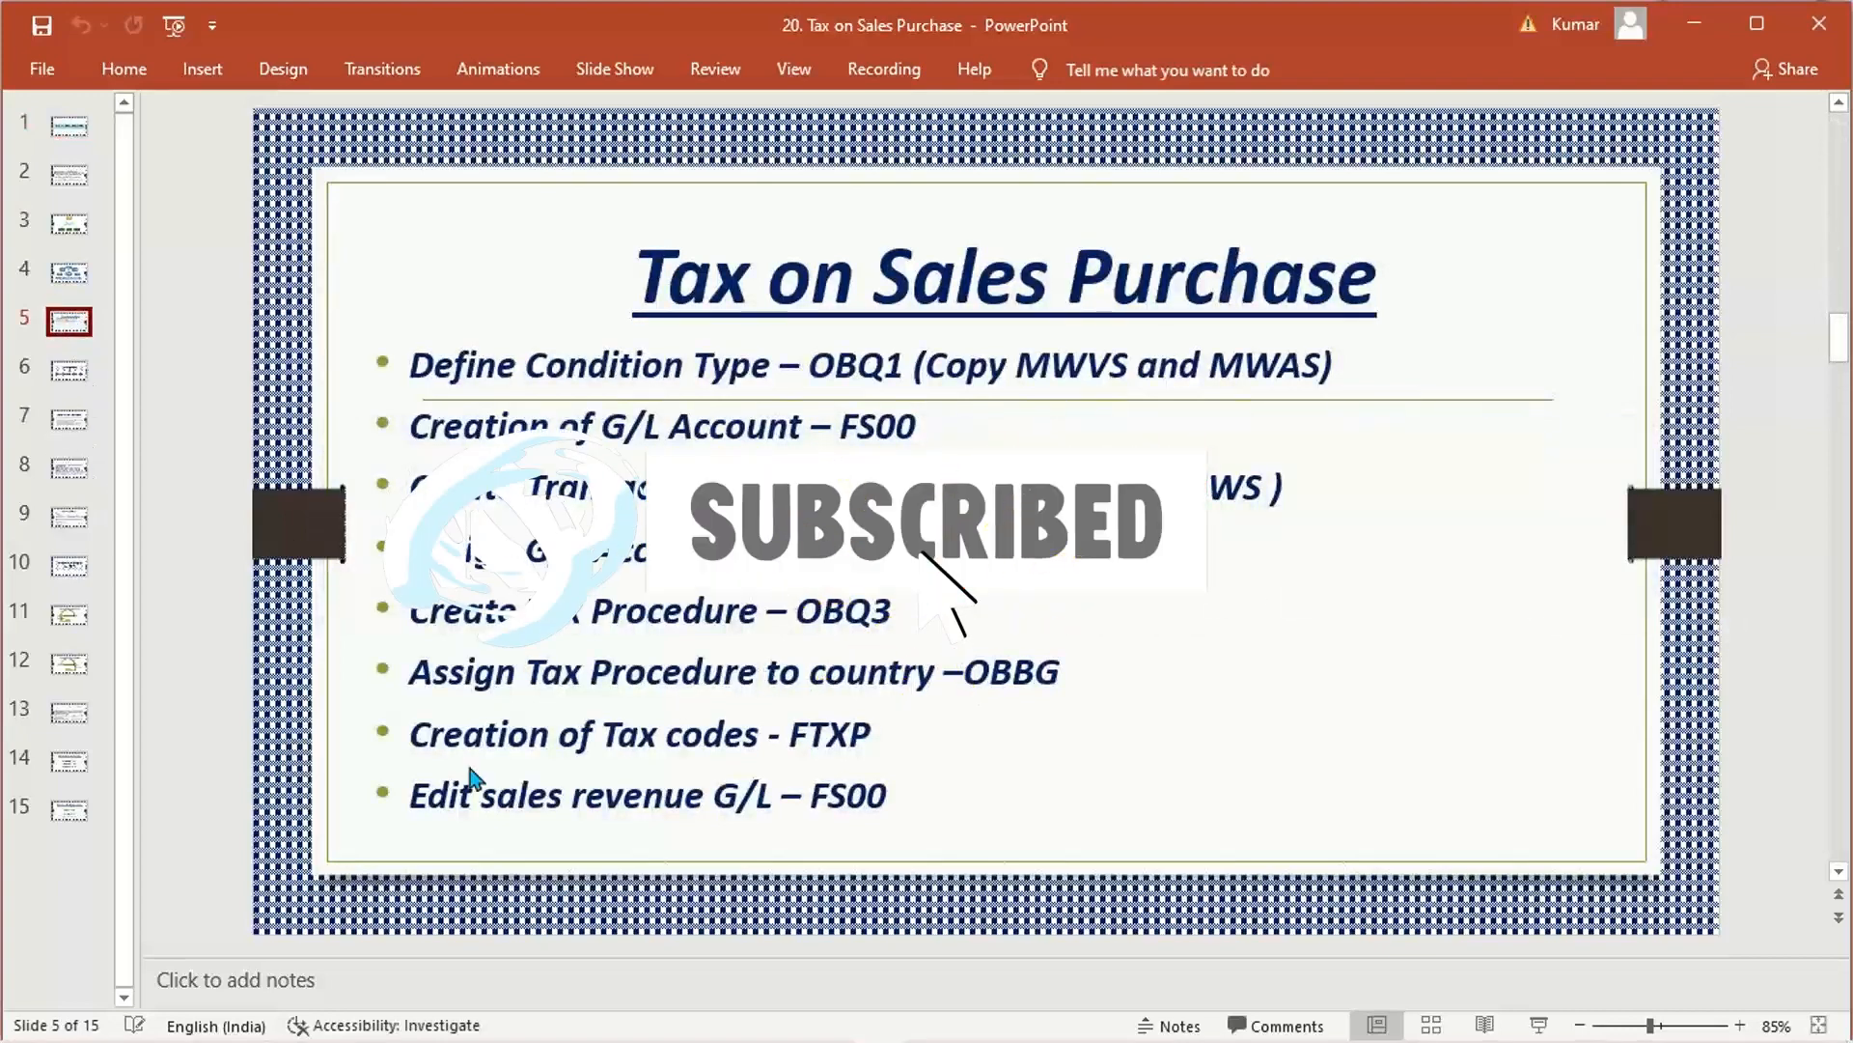
left_click(69, 376)
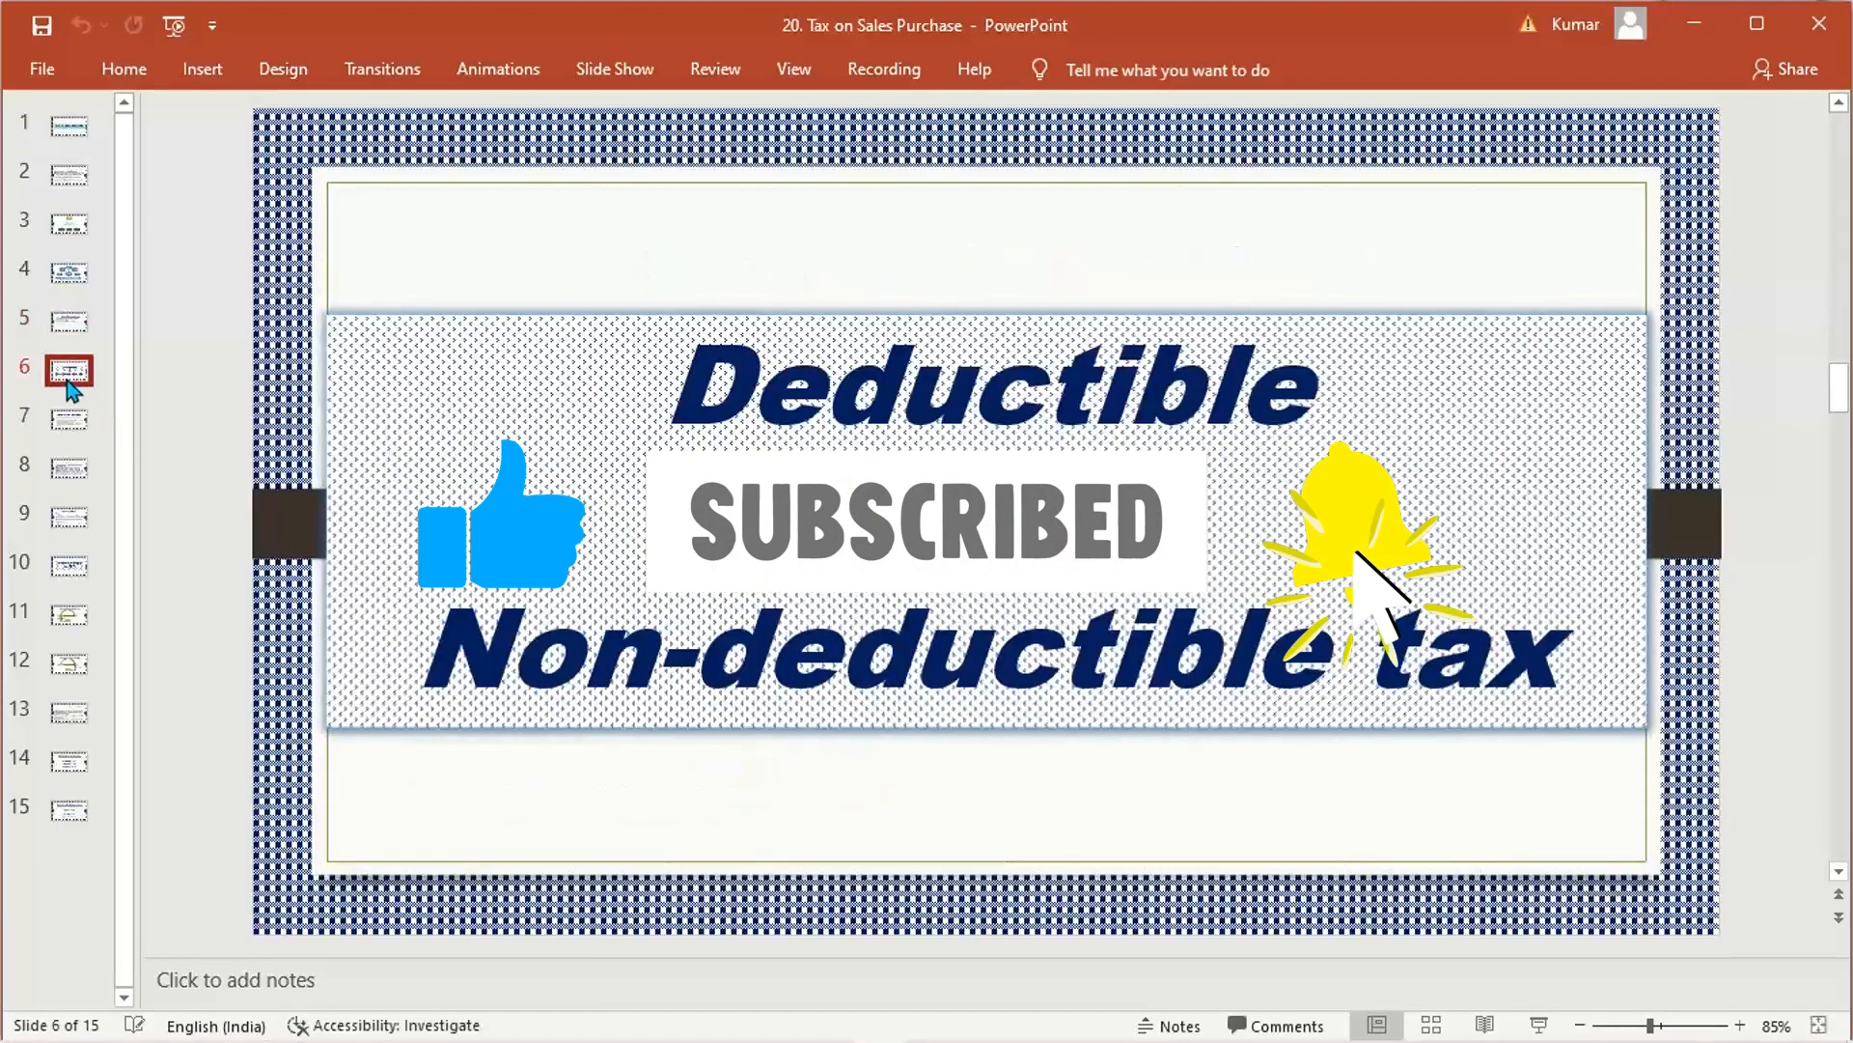
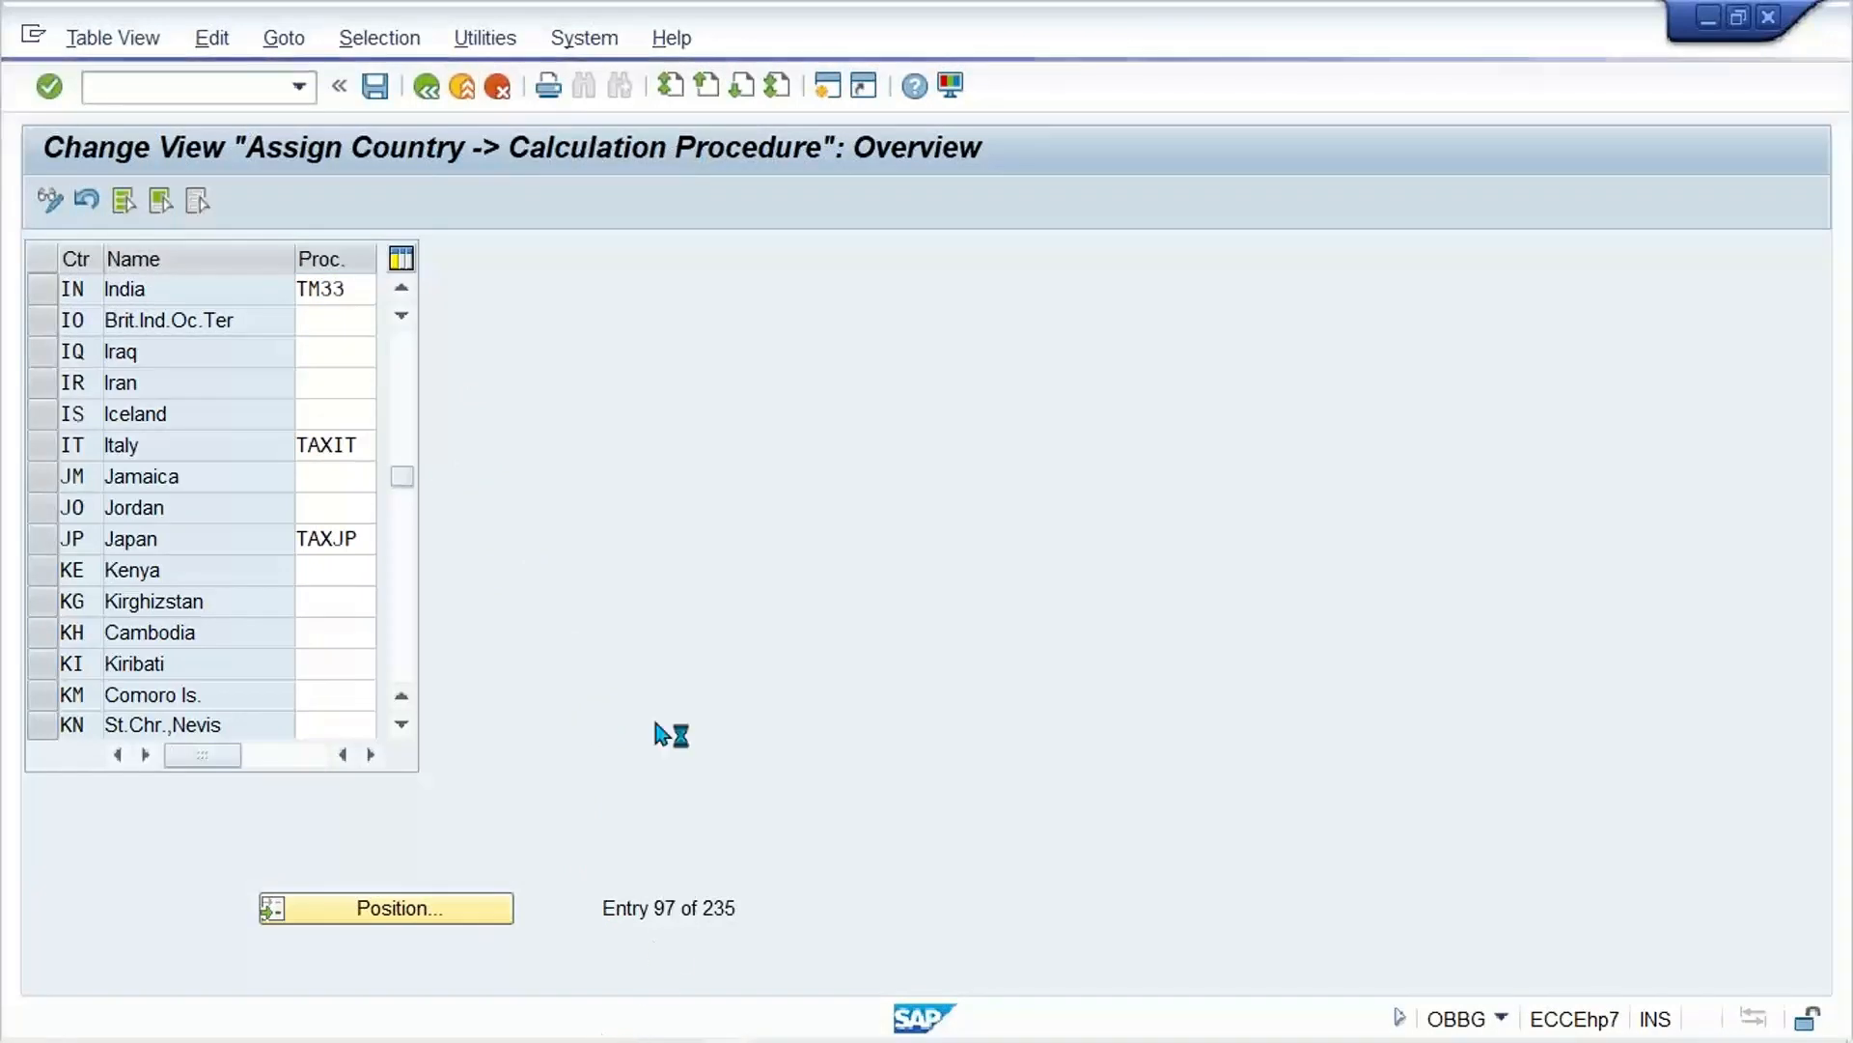
Step: Open the SAP_2_8 connection from SAP Logon and log on by entering the user name and account password
mouse_move(714, 1038)
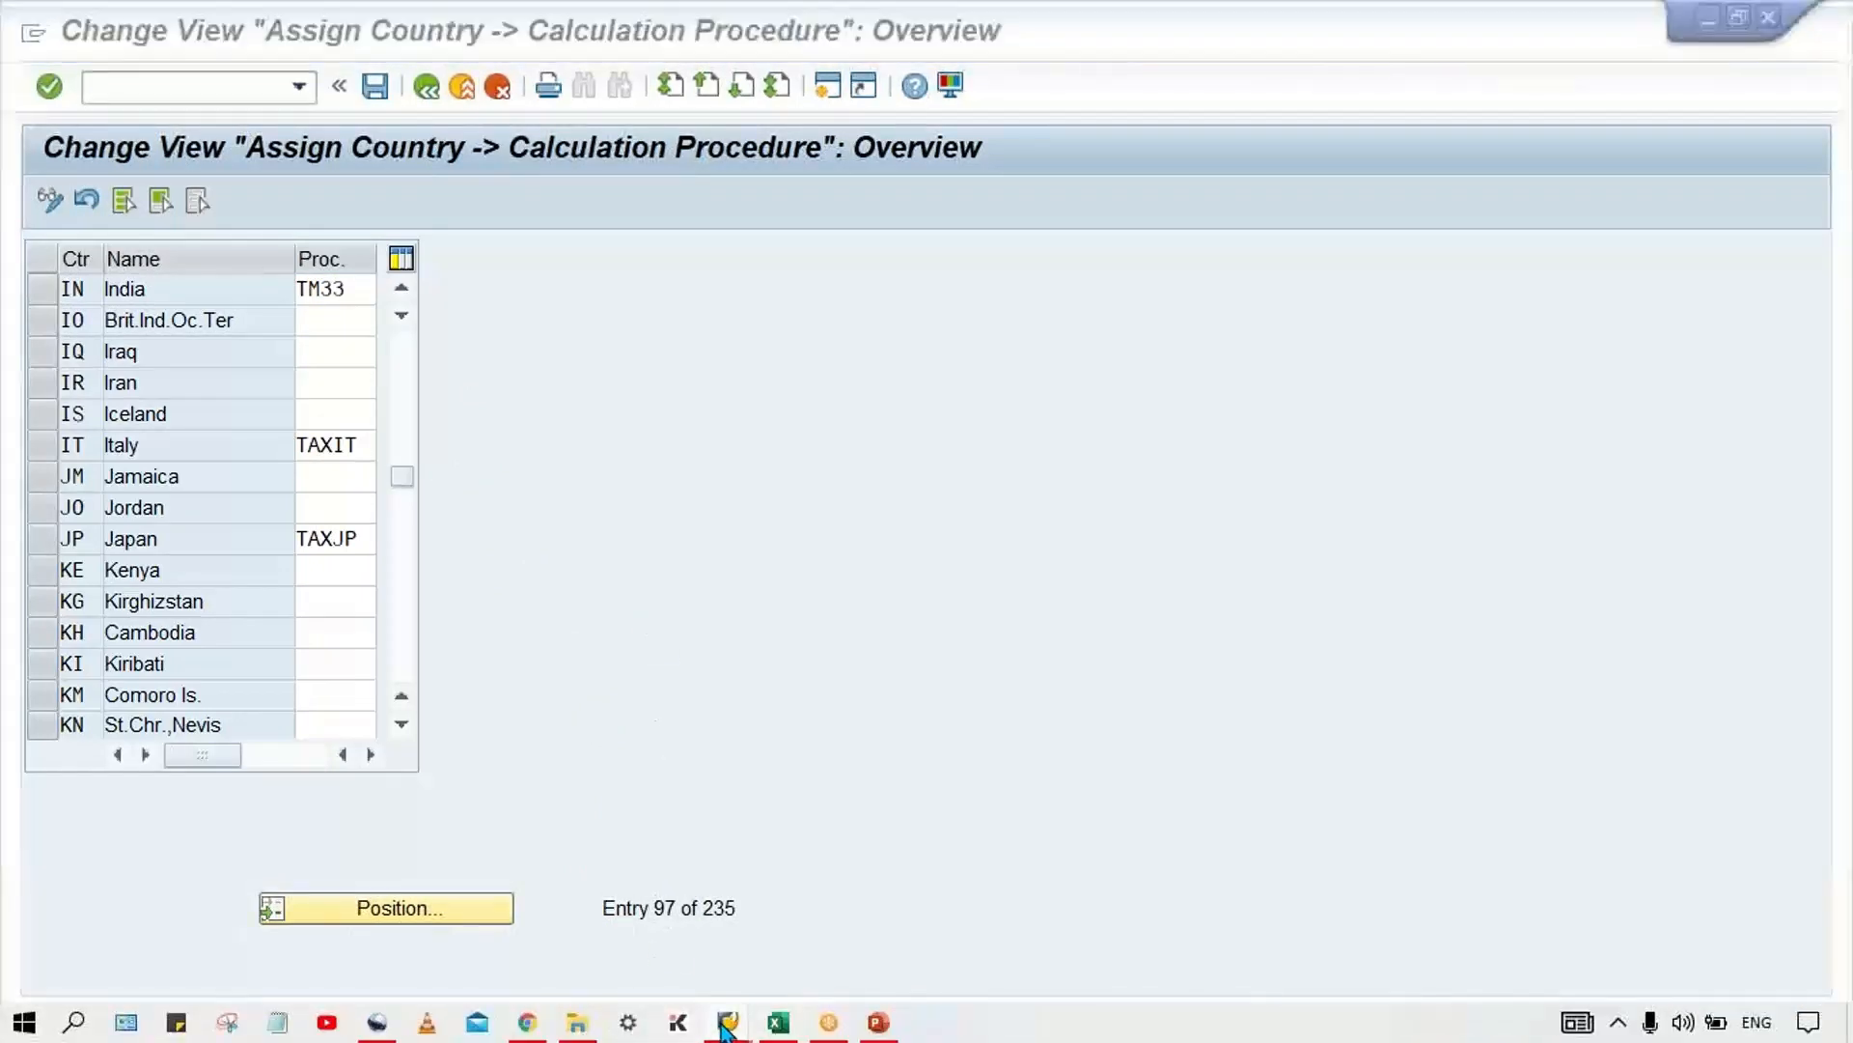
left_click(222, 902)
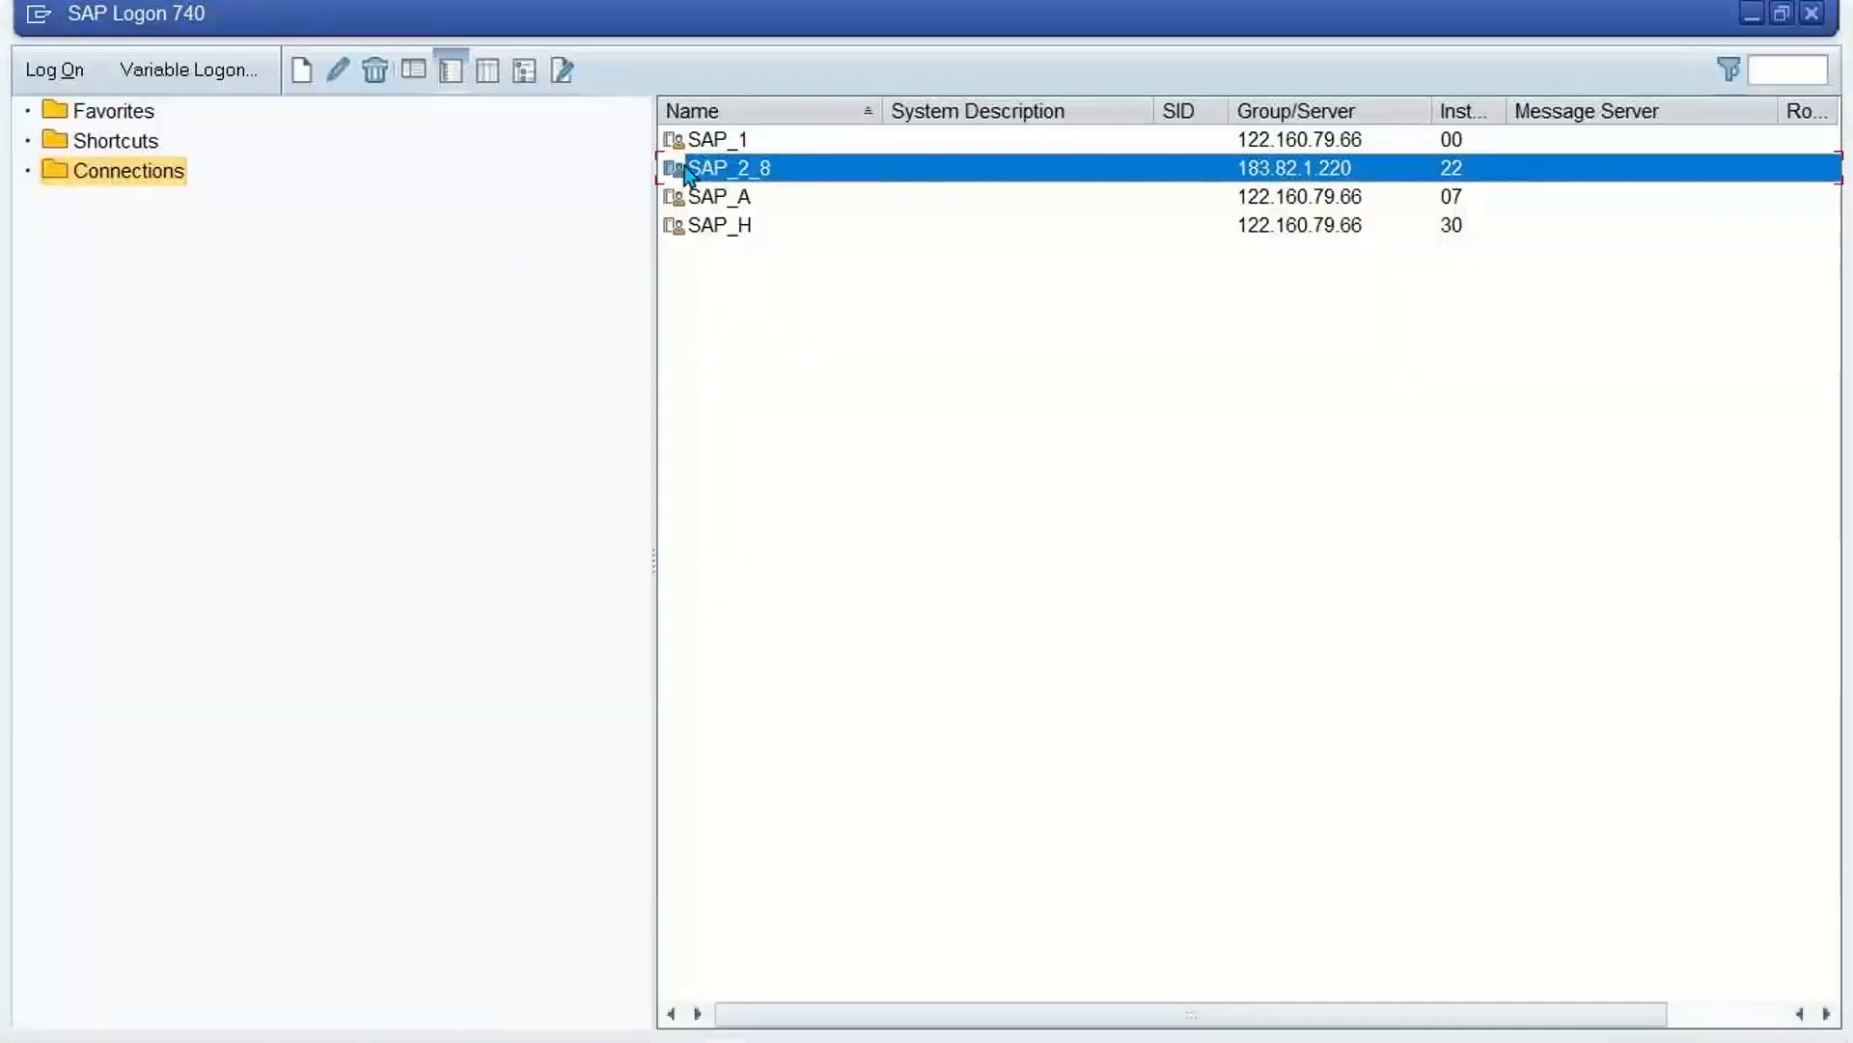
double_click(849, 174)
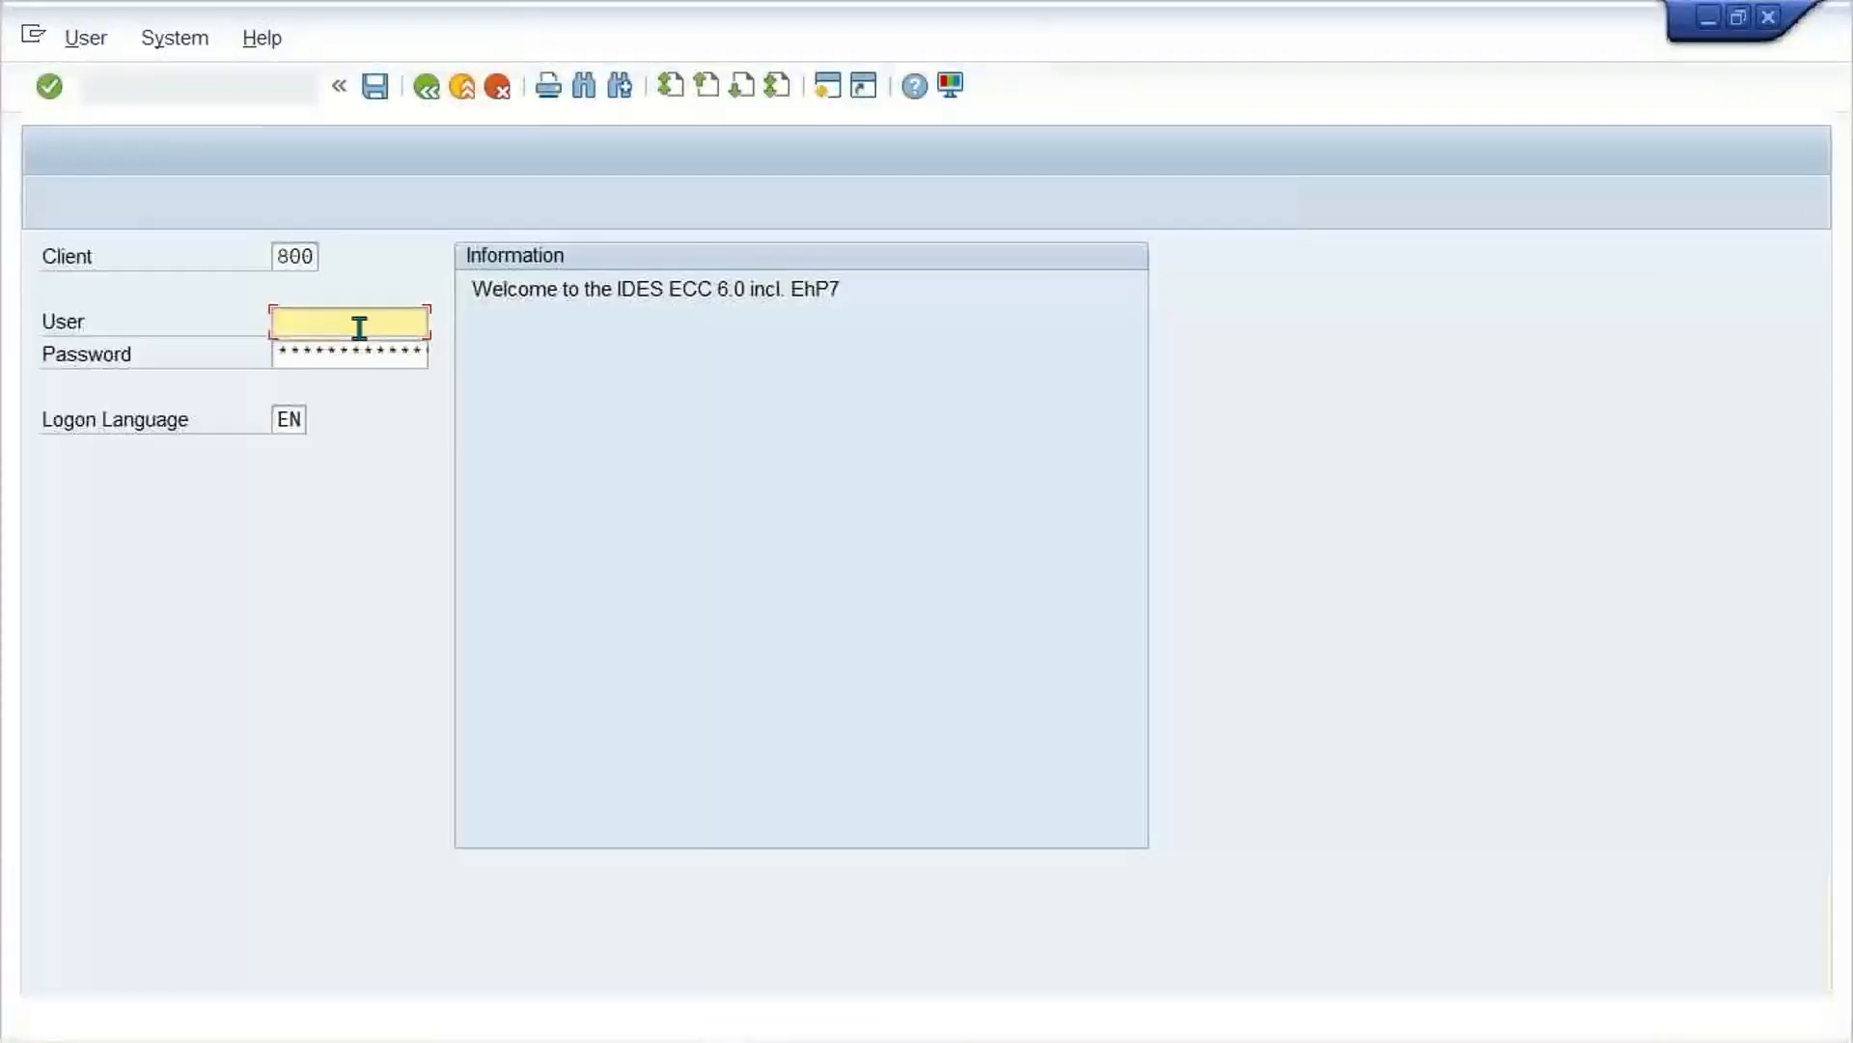
left_click(359, 329)
left_click(330, 355)
key("Tab")
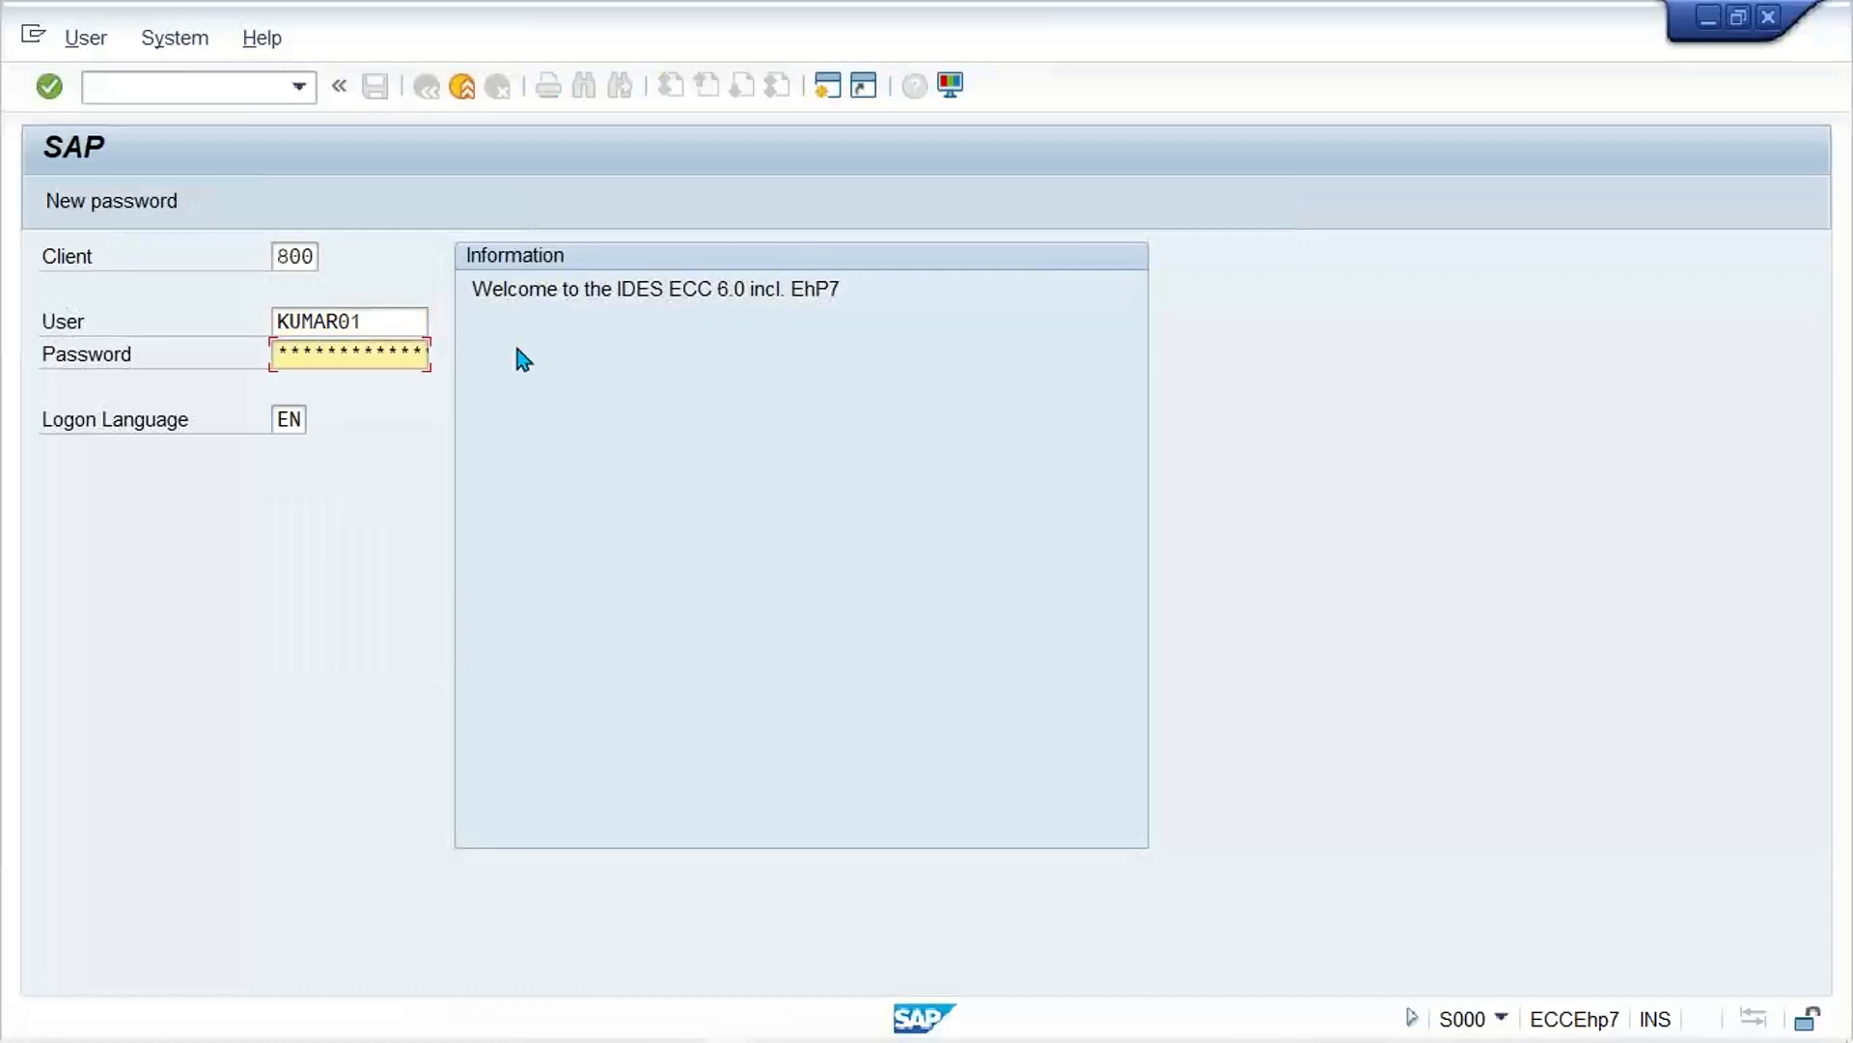
type("******")
key("Return")
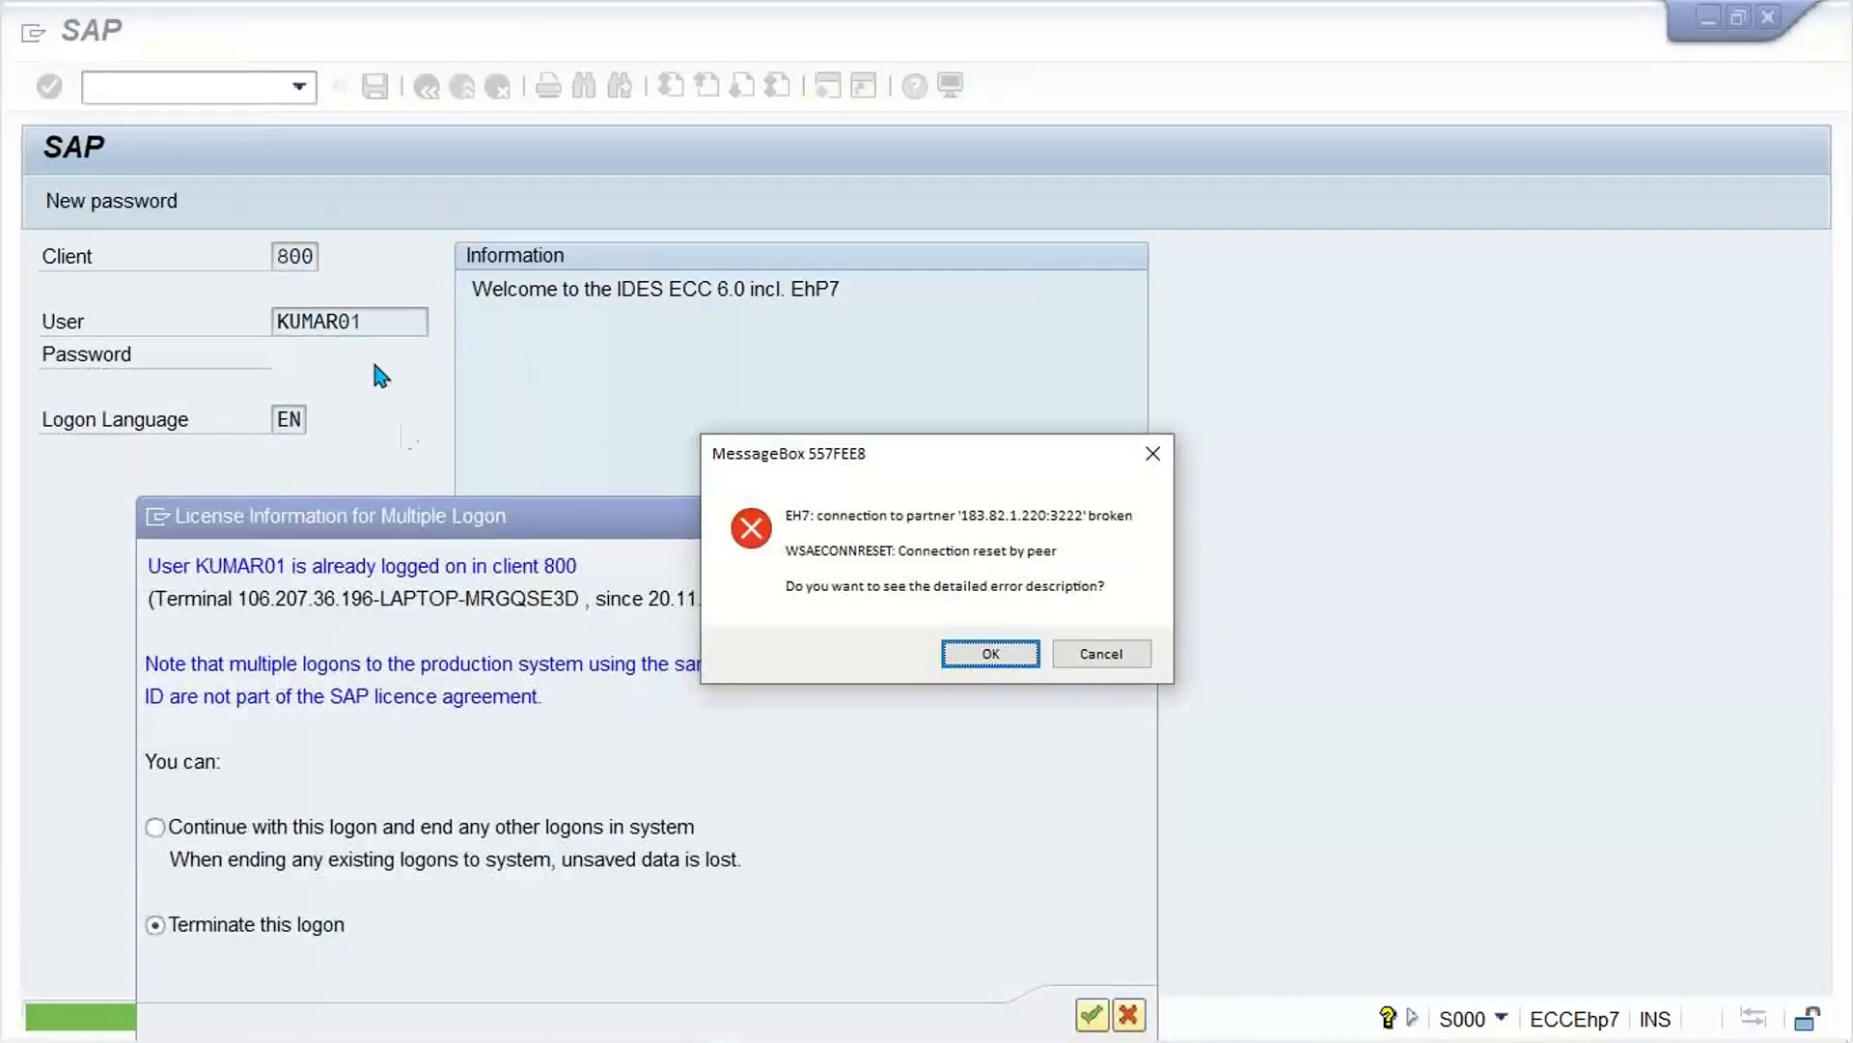
Step: Dismiss the broken-connection error and continue with this logon, ending any other logons in the system
left_click(1101, 654)
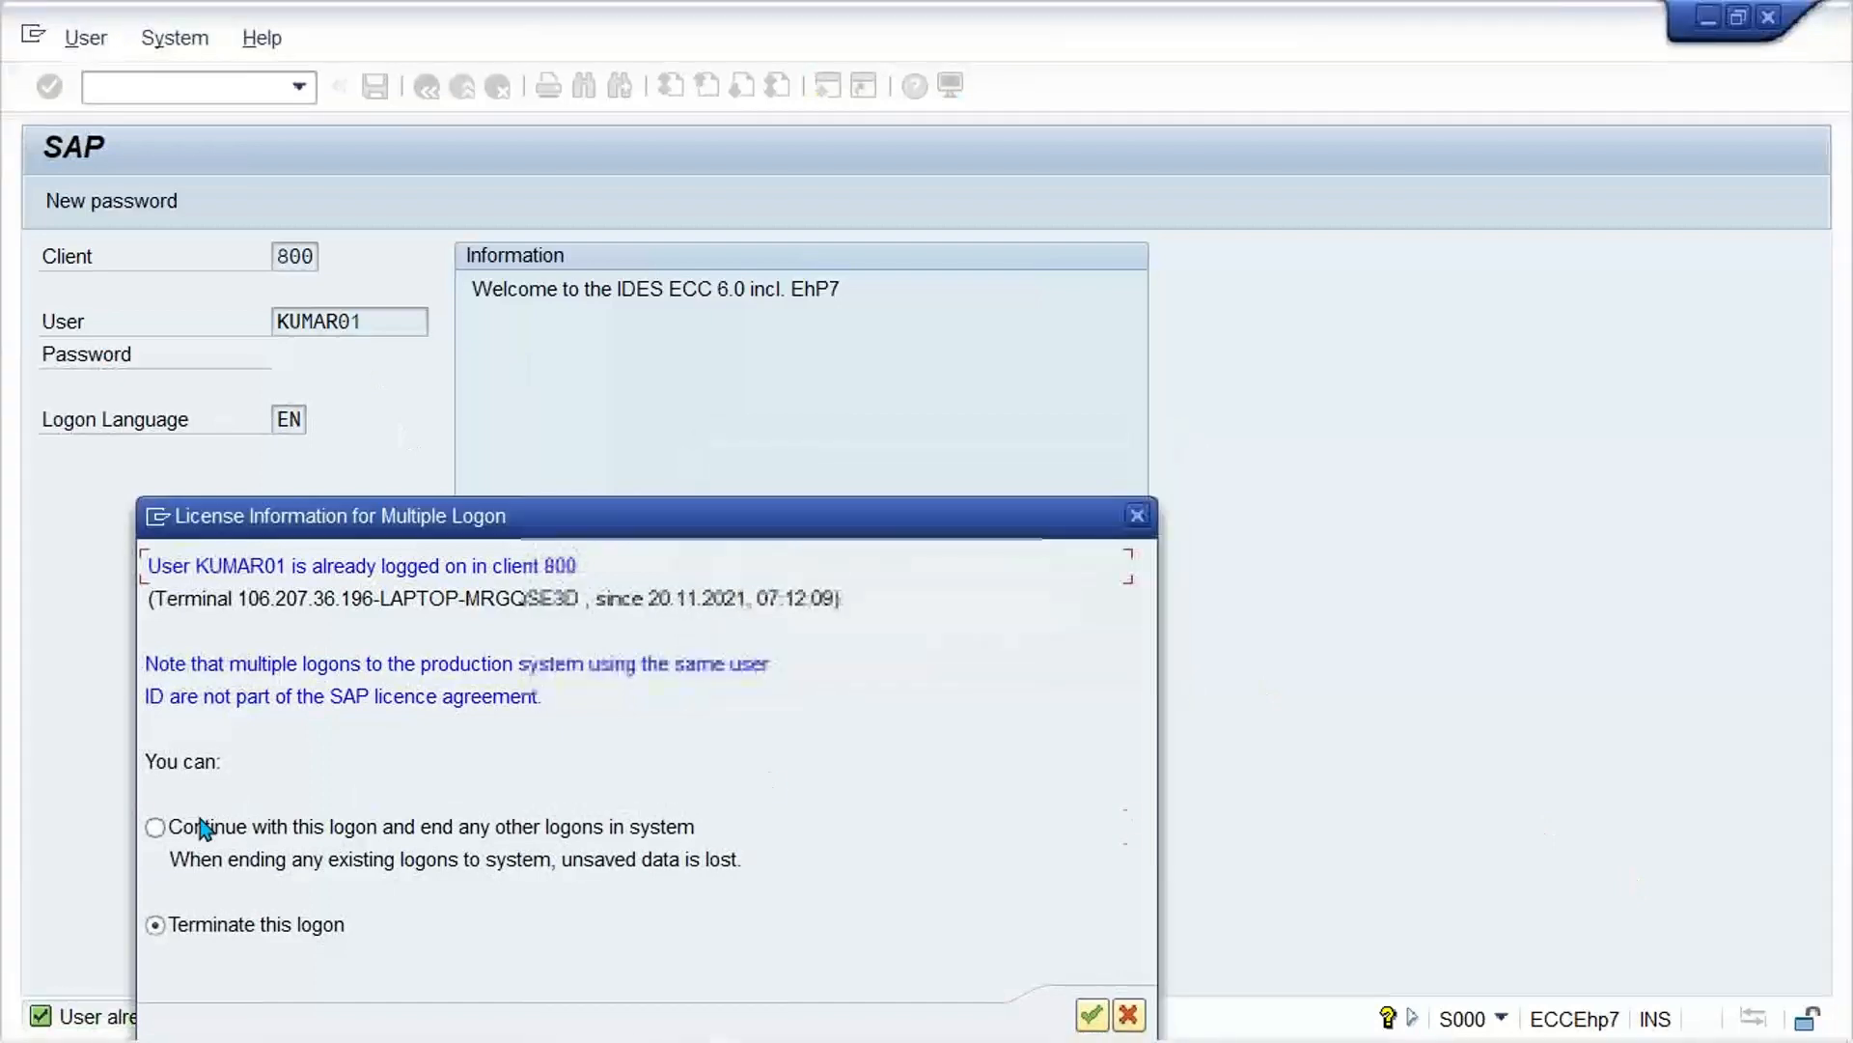
left_click(202, 827)
left_click(1091, 1014)
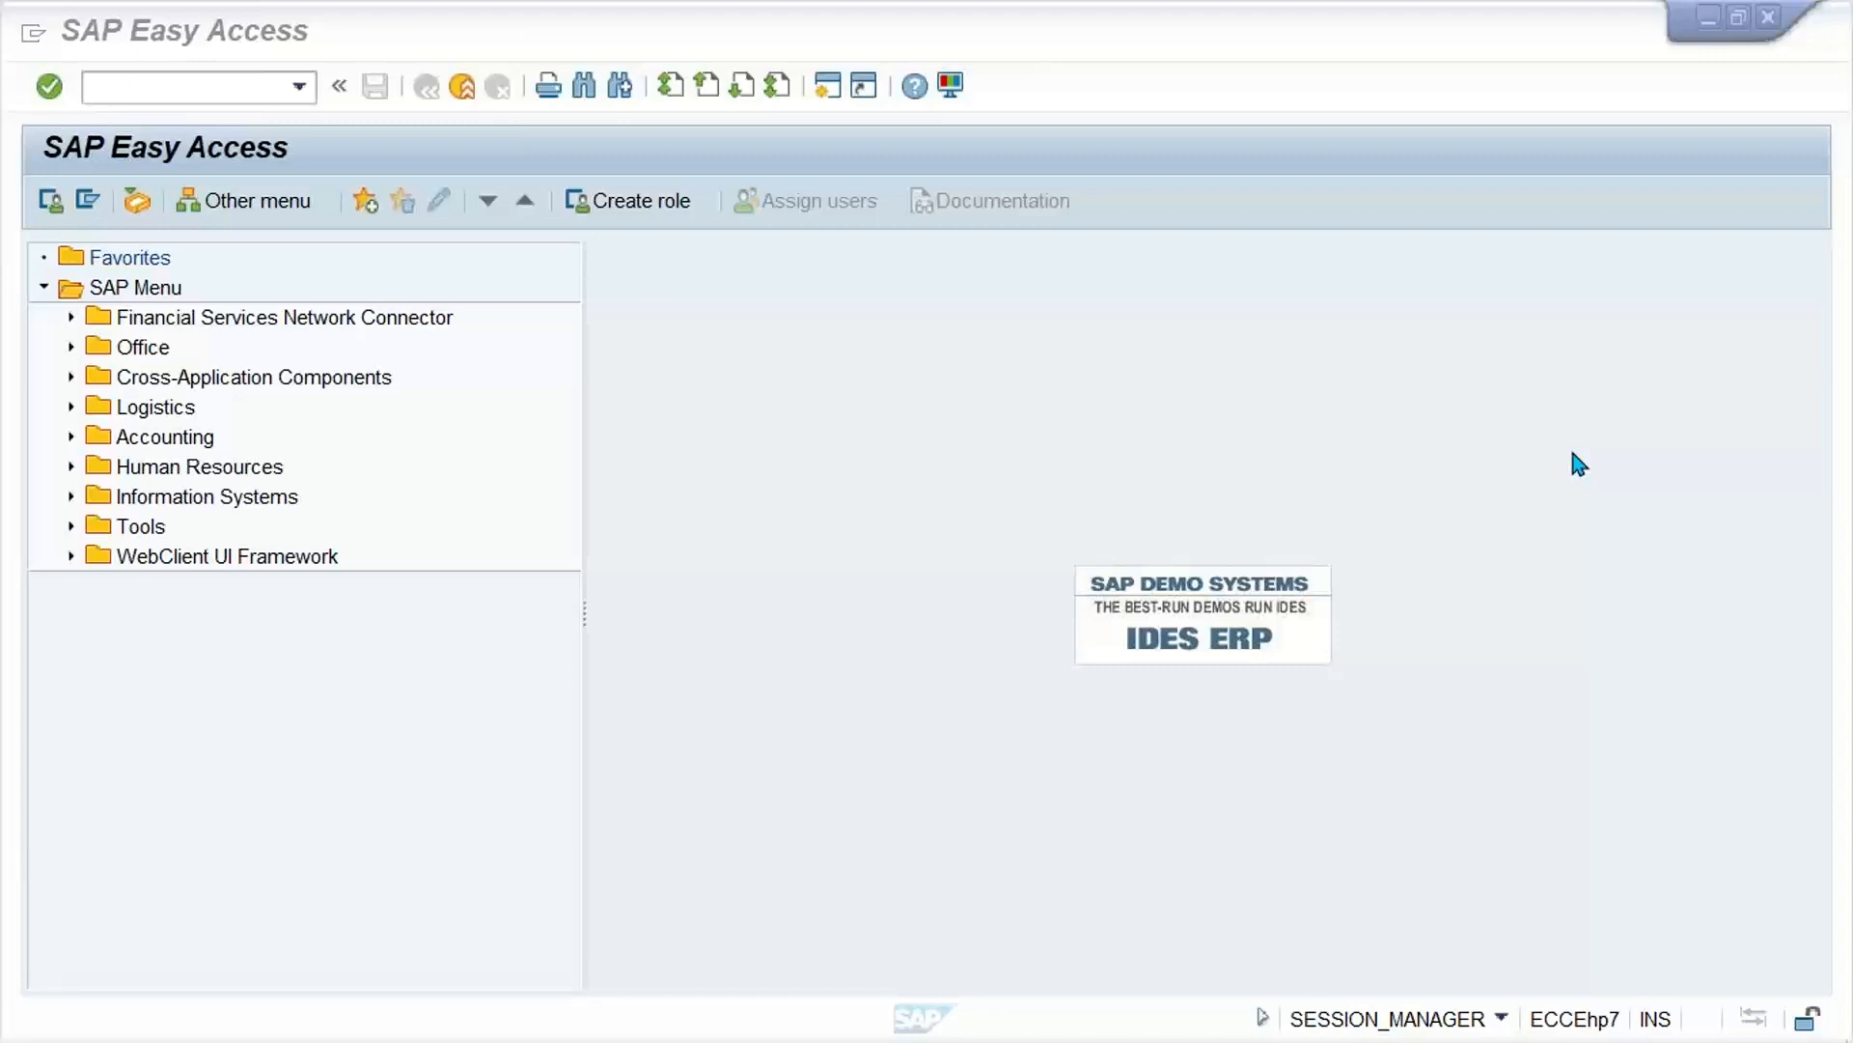
left_click(975, 692)
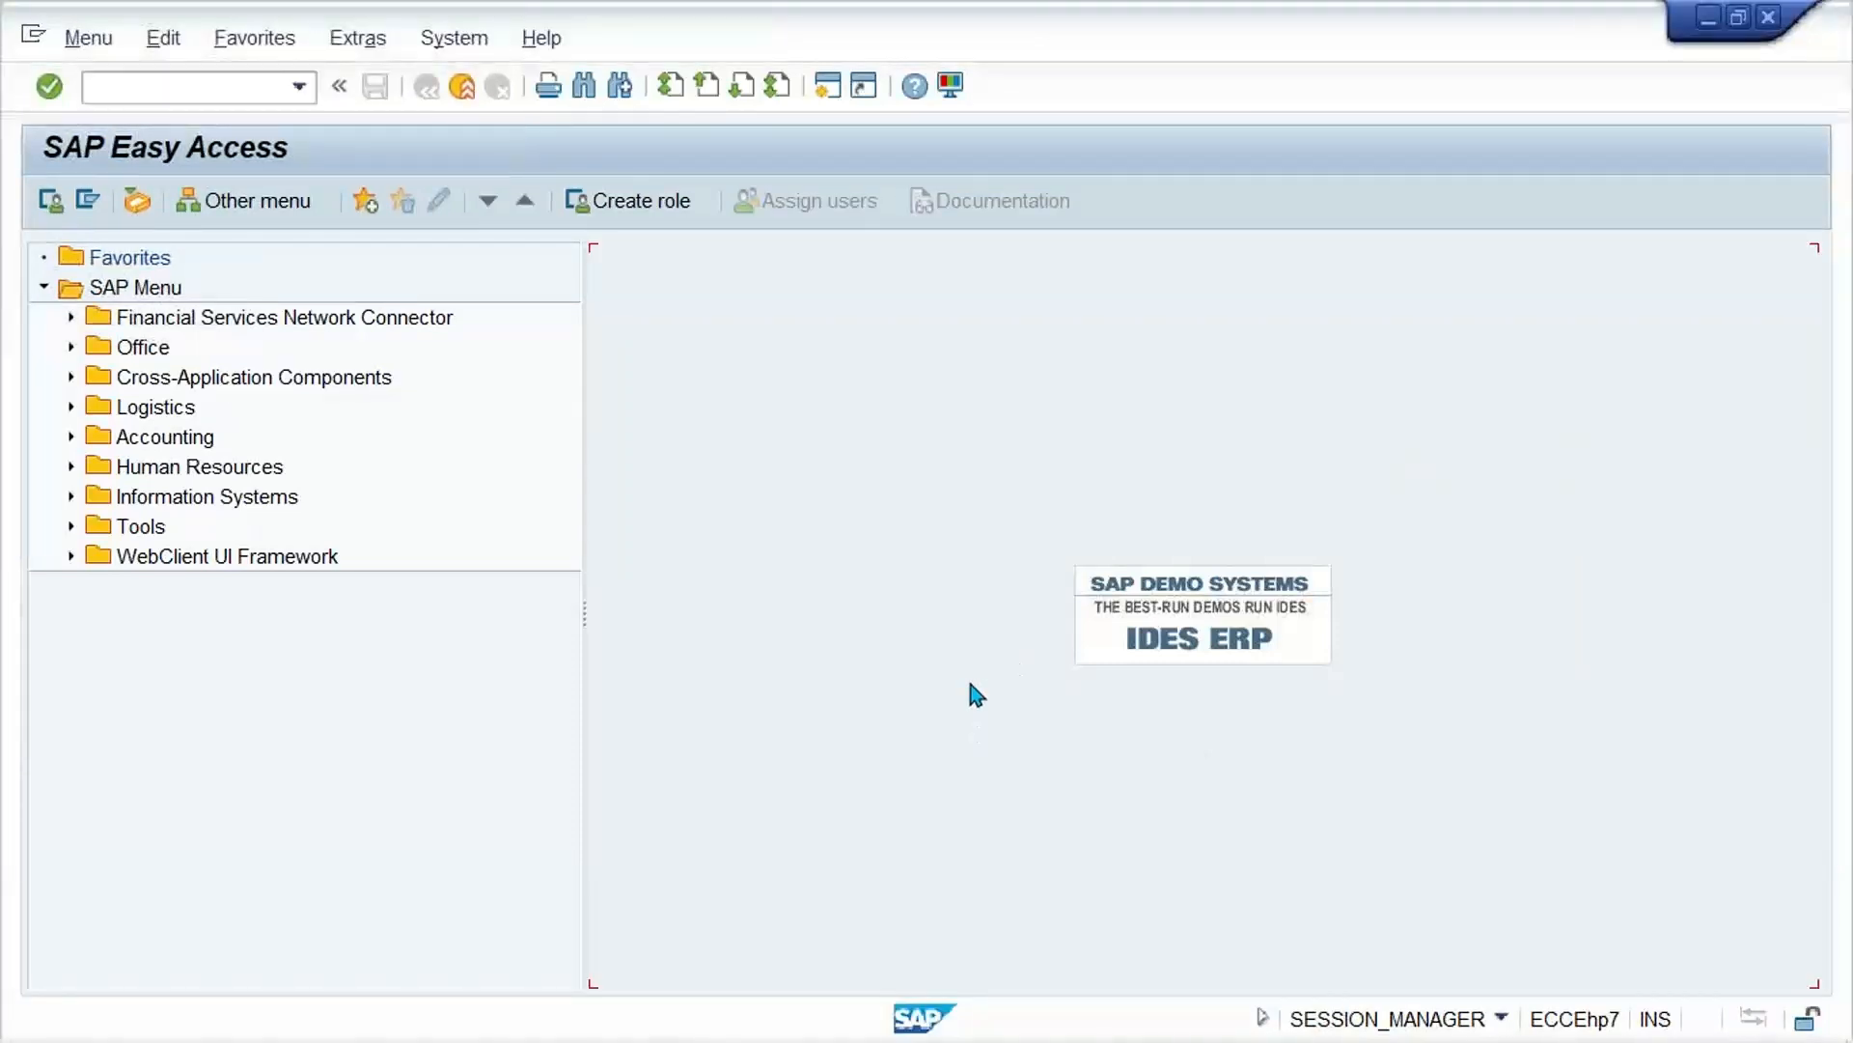
left_click(183, 87)
Step: Switch to the Excel workbook #0. Class and open Sheet1 with the GST input and output tax table
mouse_move(840, 1040)
left_click(777, 1033)
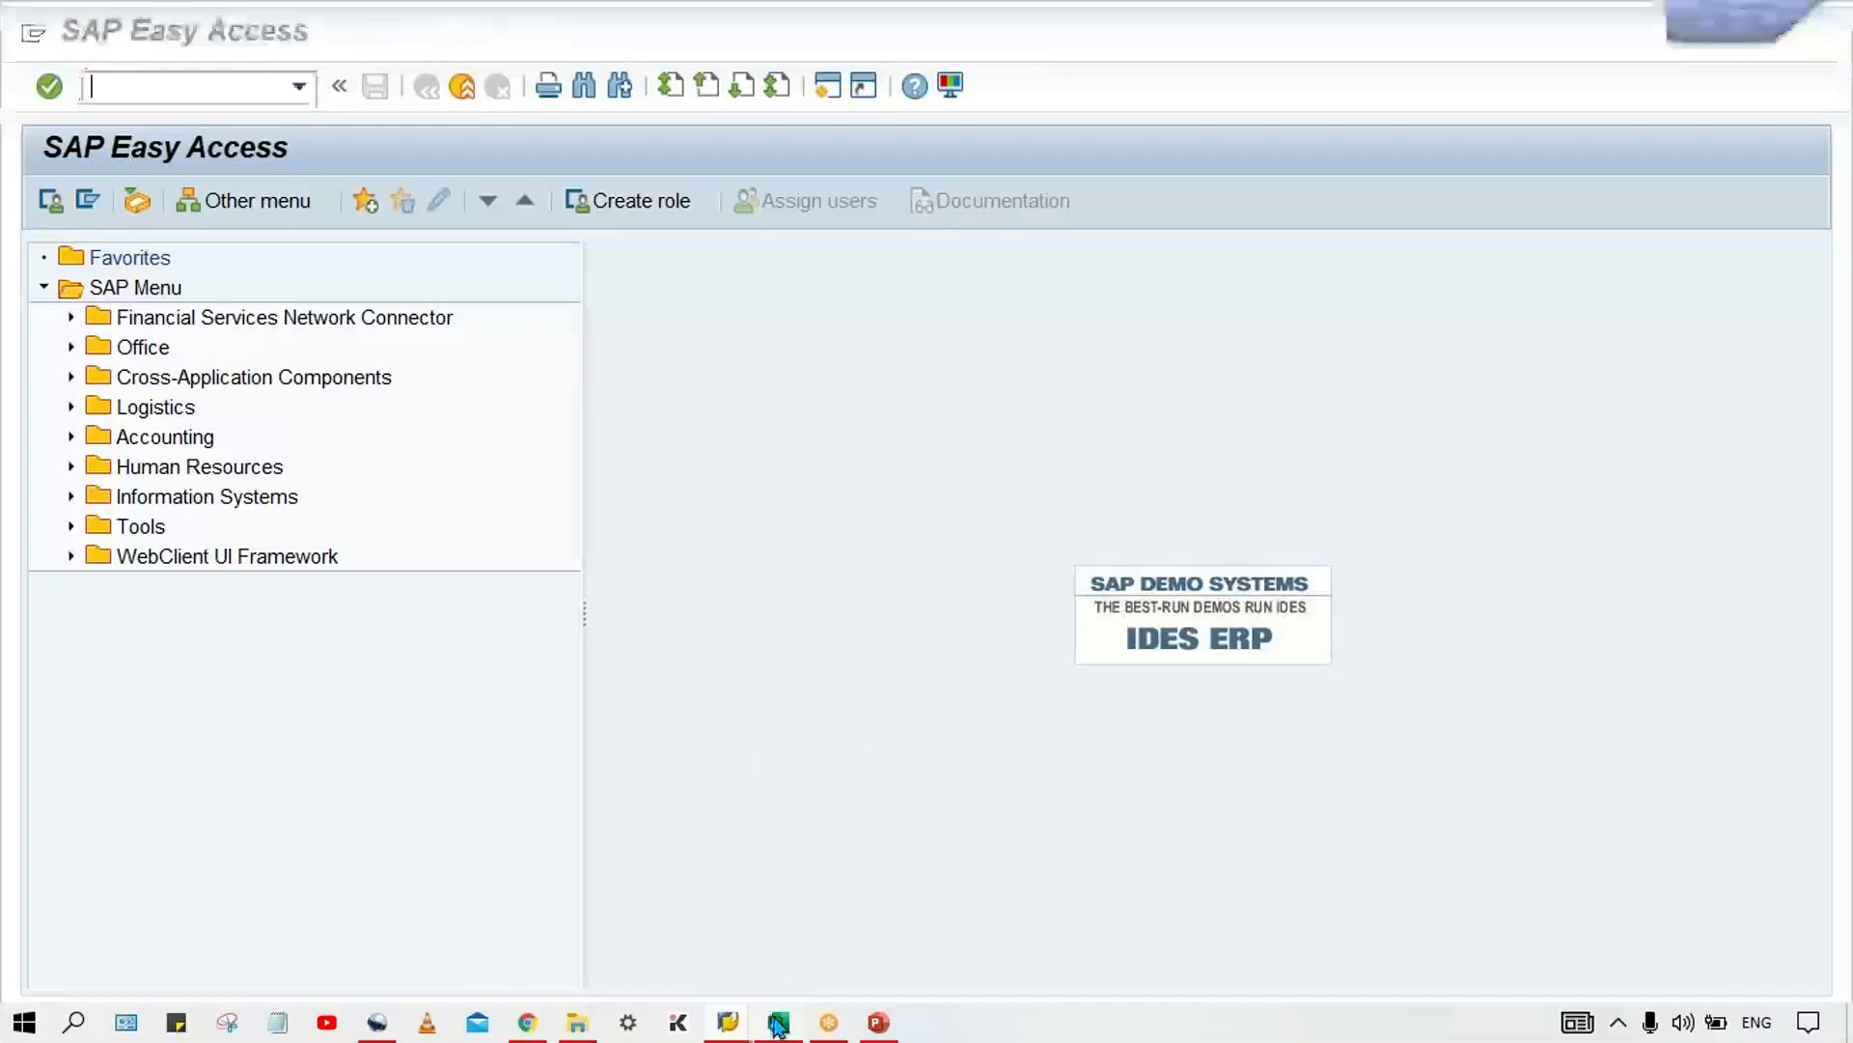
left_click(579, 772)
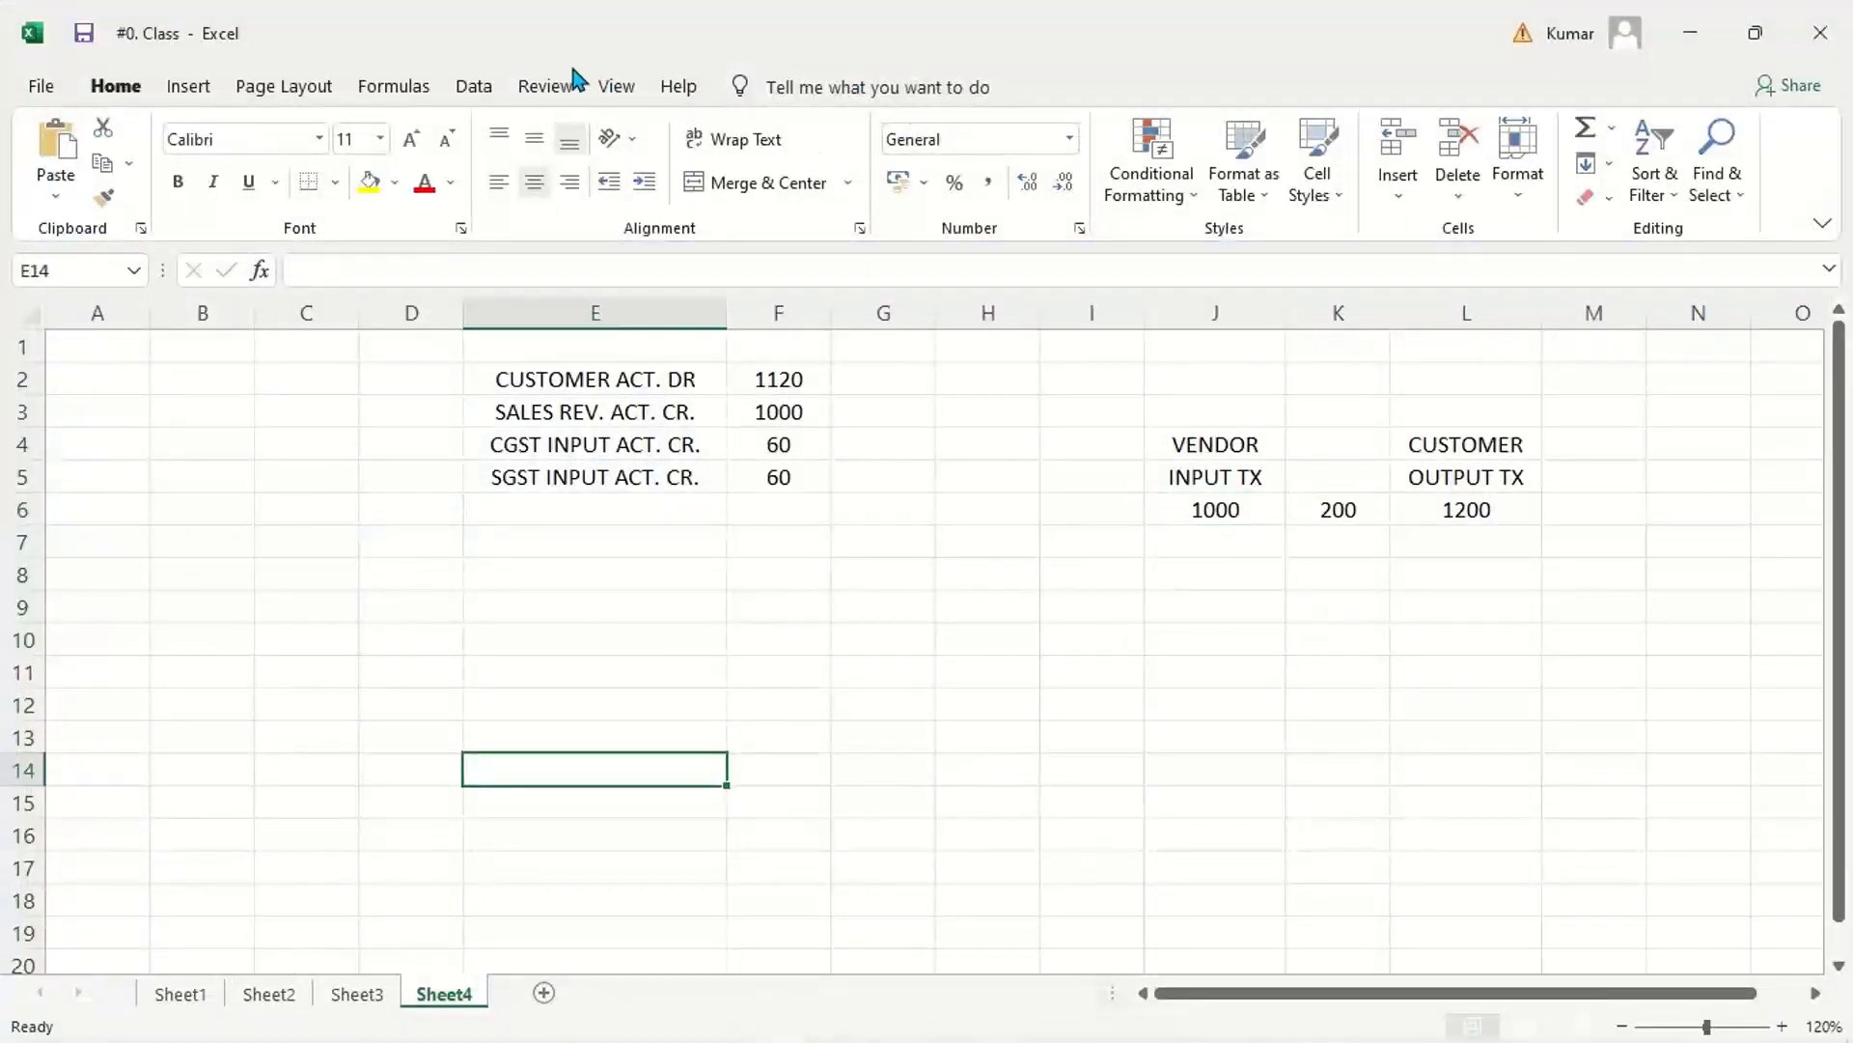
left_click(671, 25)
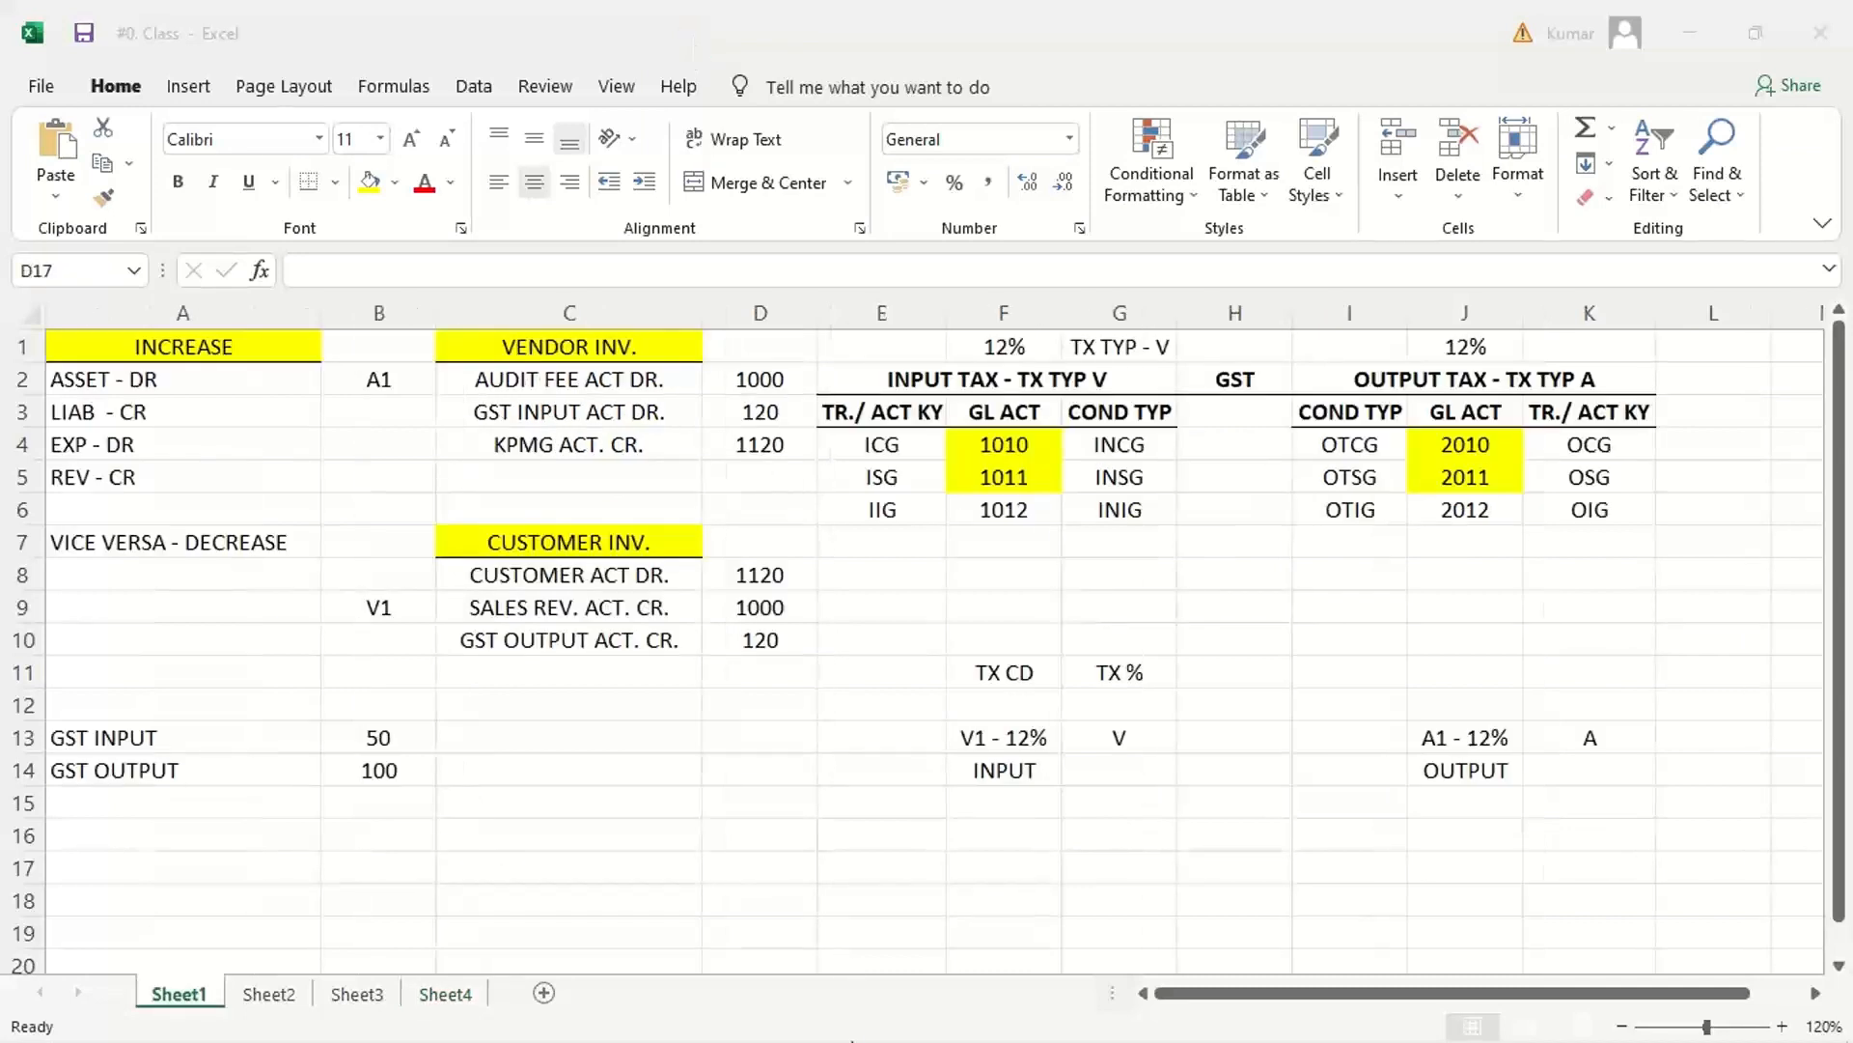
left_click(765, 842)
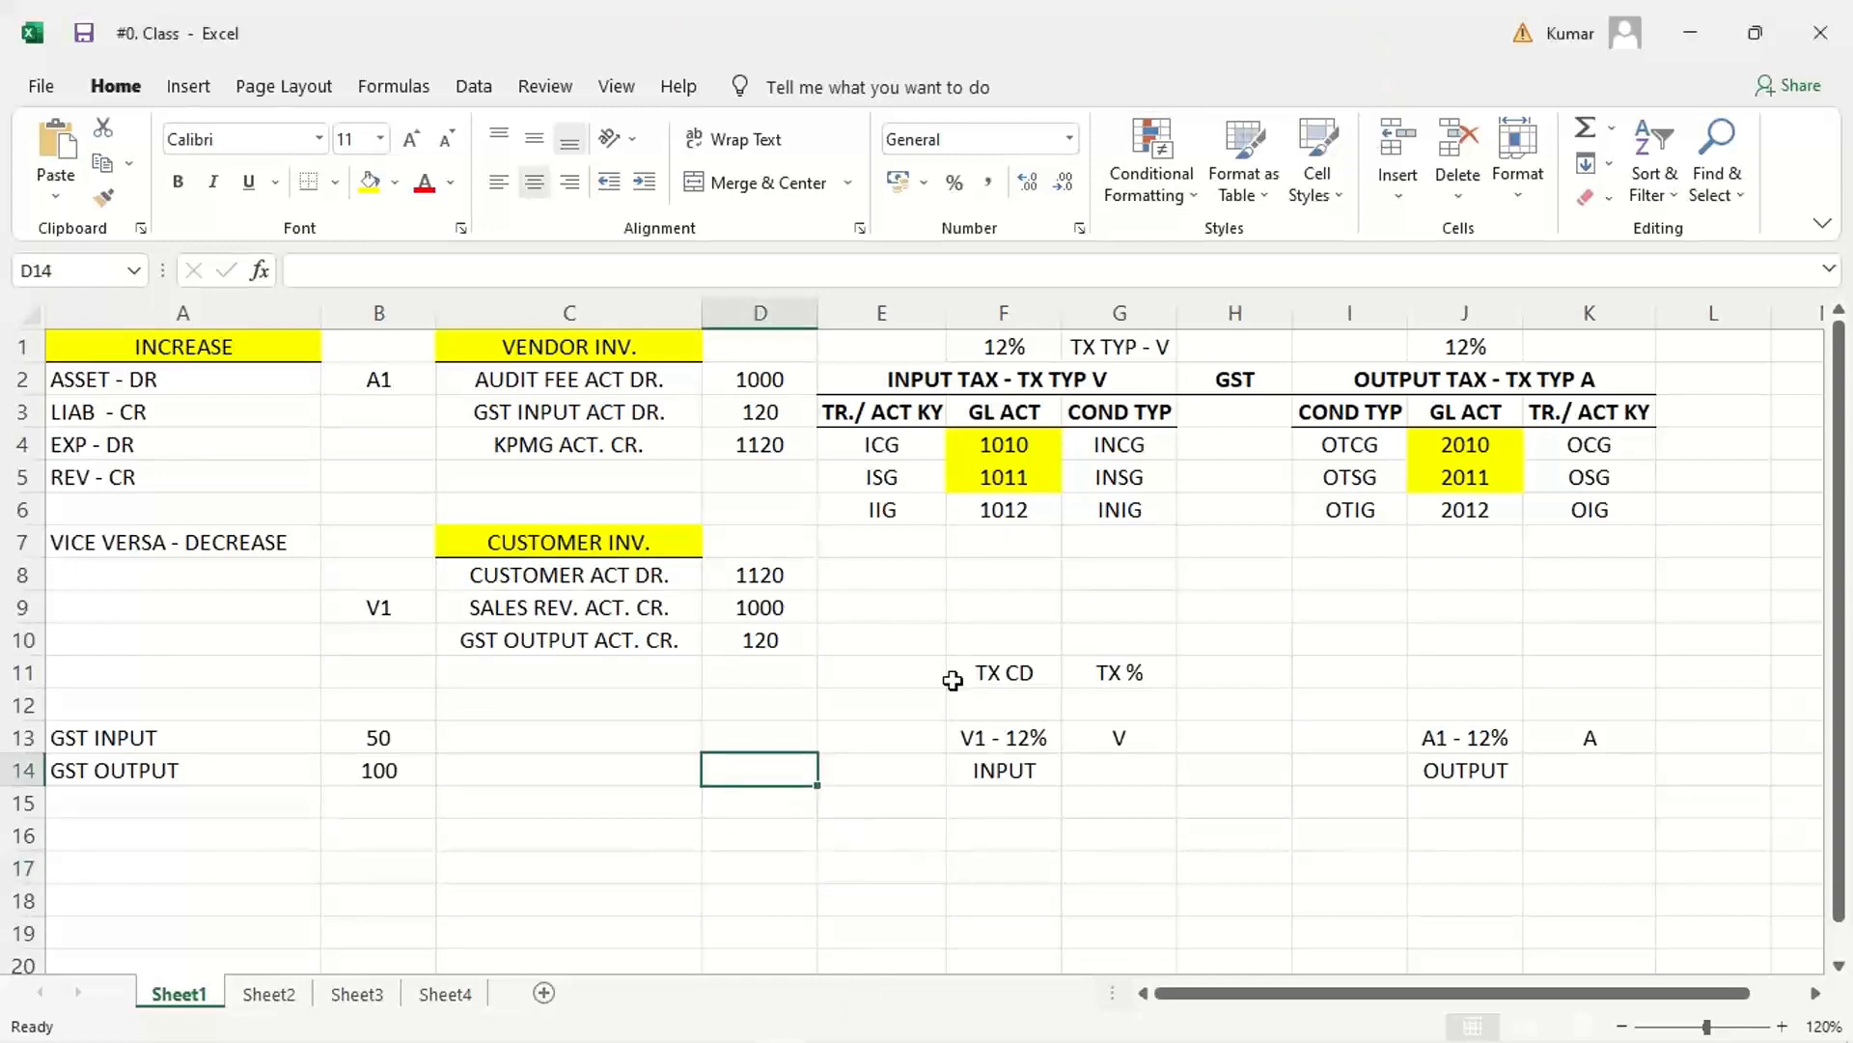
Step: Clear the tax code and percentage notes in E10:K15 beneath the GST tables on Sheet1
left_click_drag(934, 638, 1585, 803)
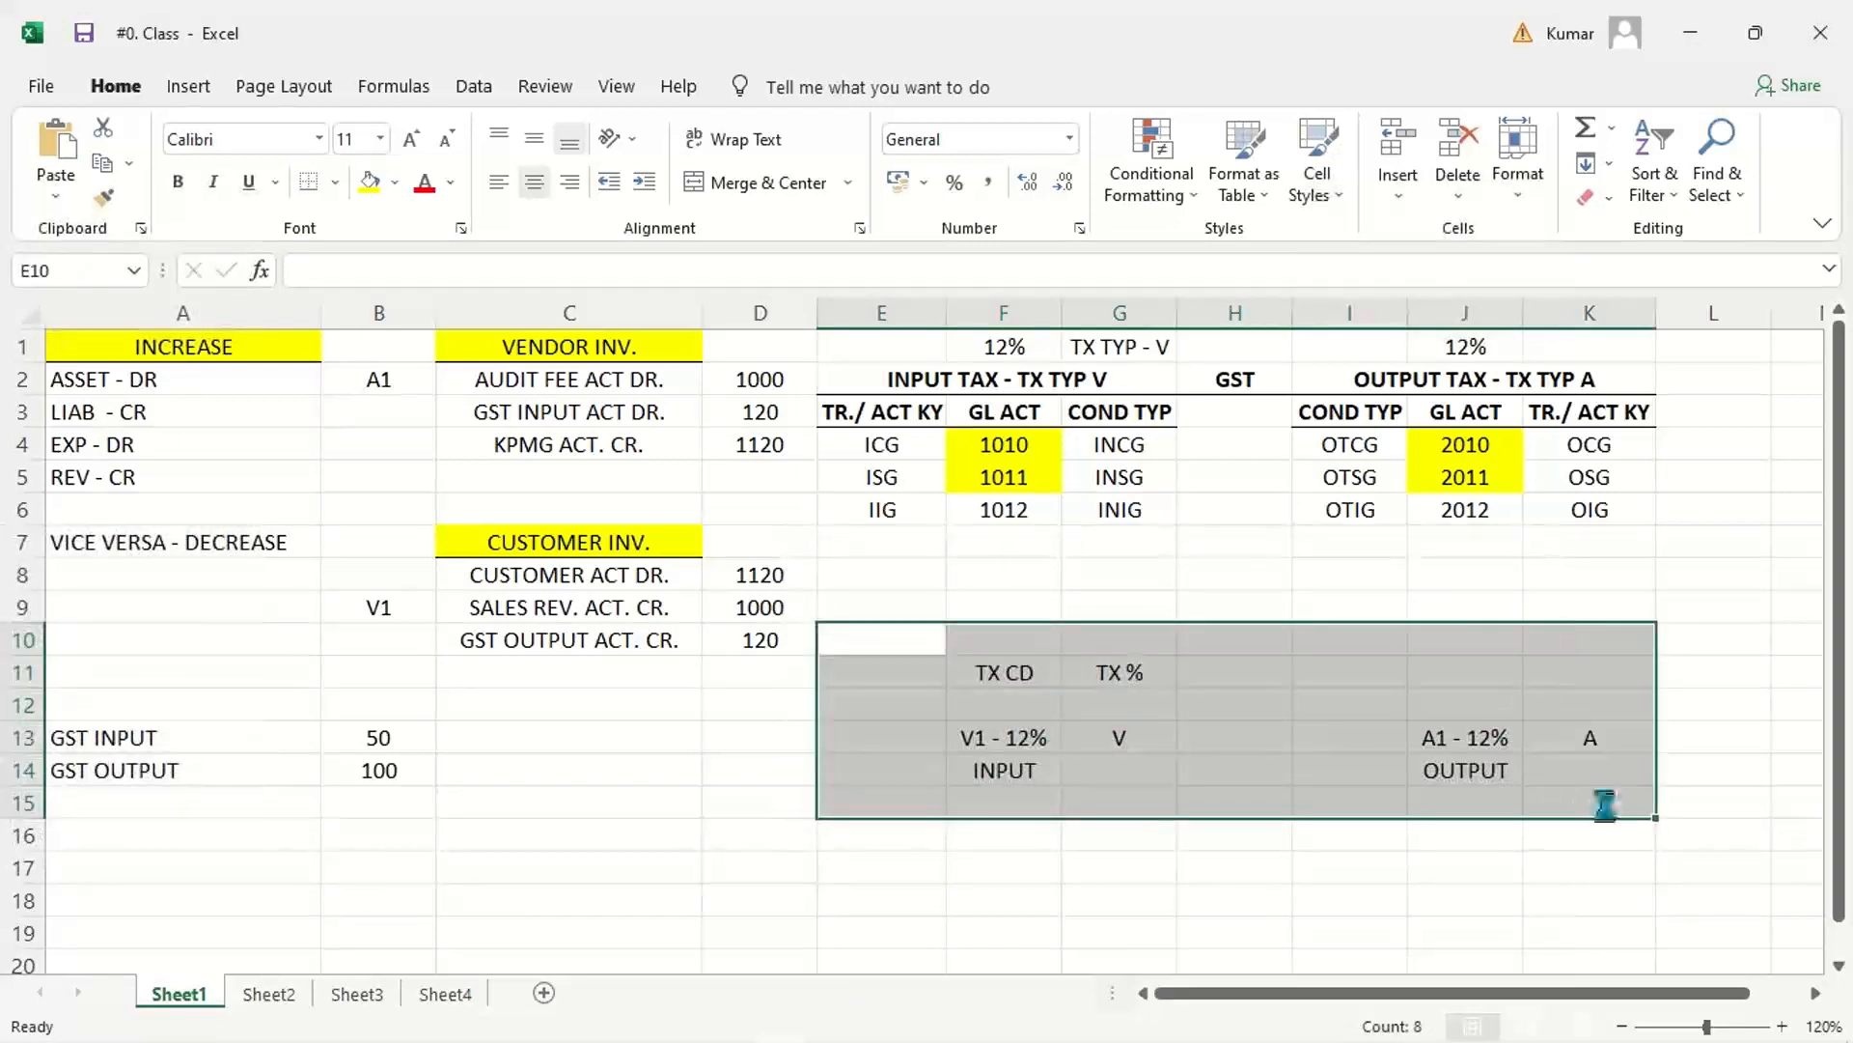
key("Delete")
left_click(1231, 866)
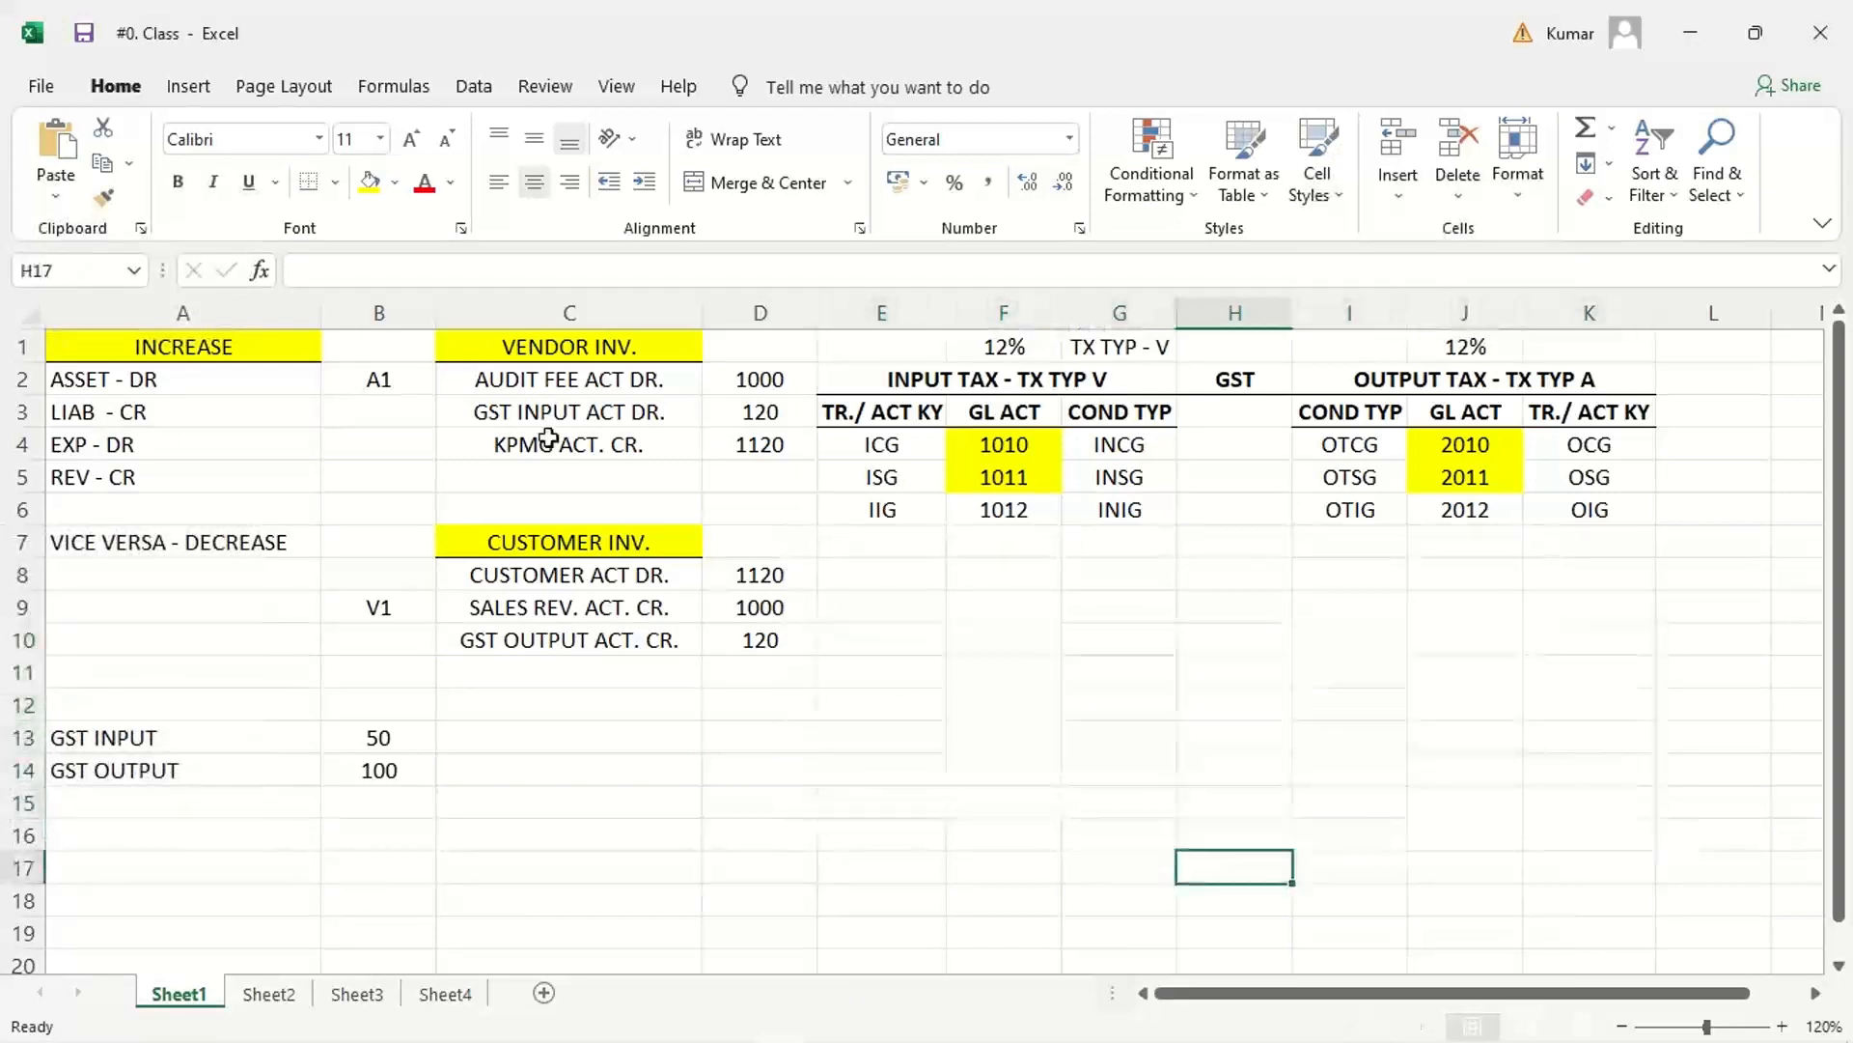
Step: Clear the contents of columns A to D, including the debit/credit rules and the vendor and customer invoice entries
left_click(171, 313)
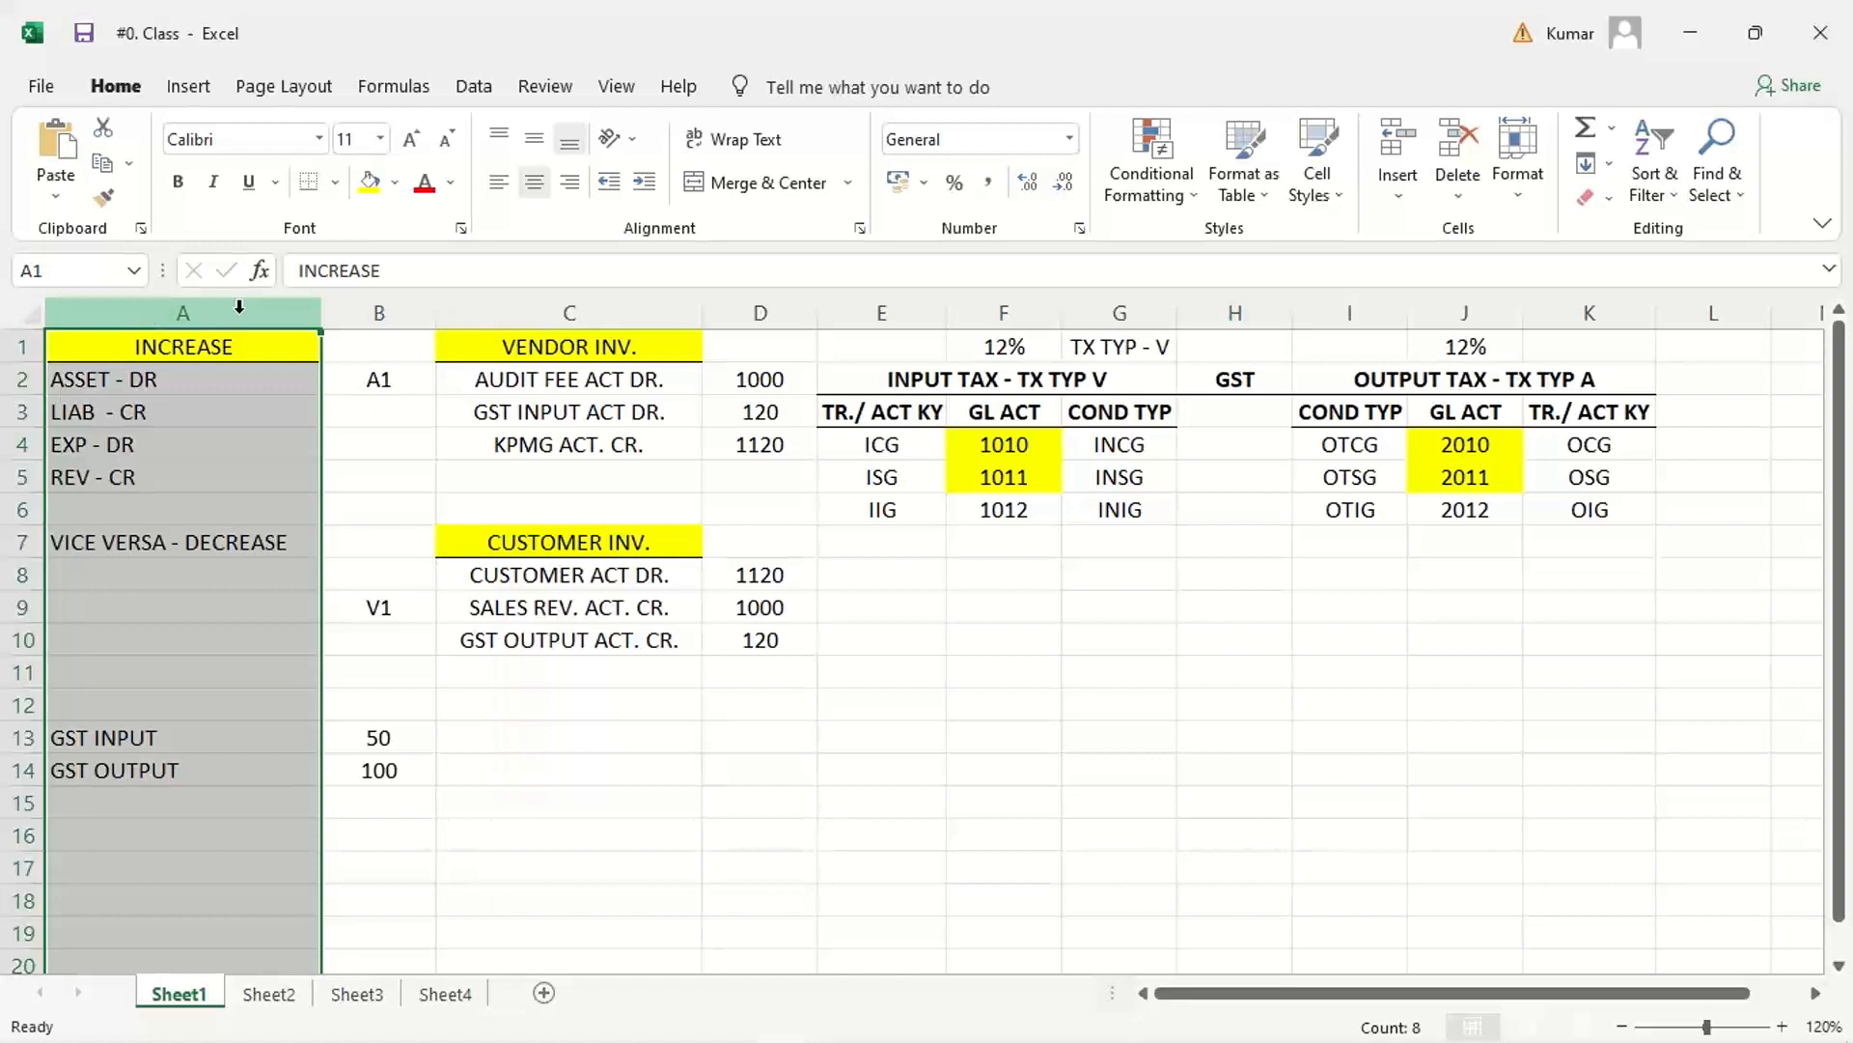
key("Delete")
left_click_drag(380, 312, 748, 313)
key("Delete")
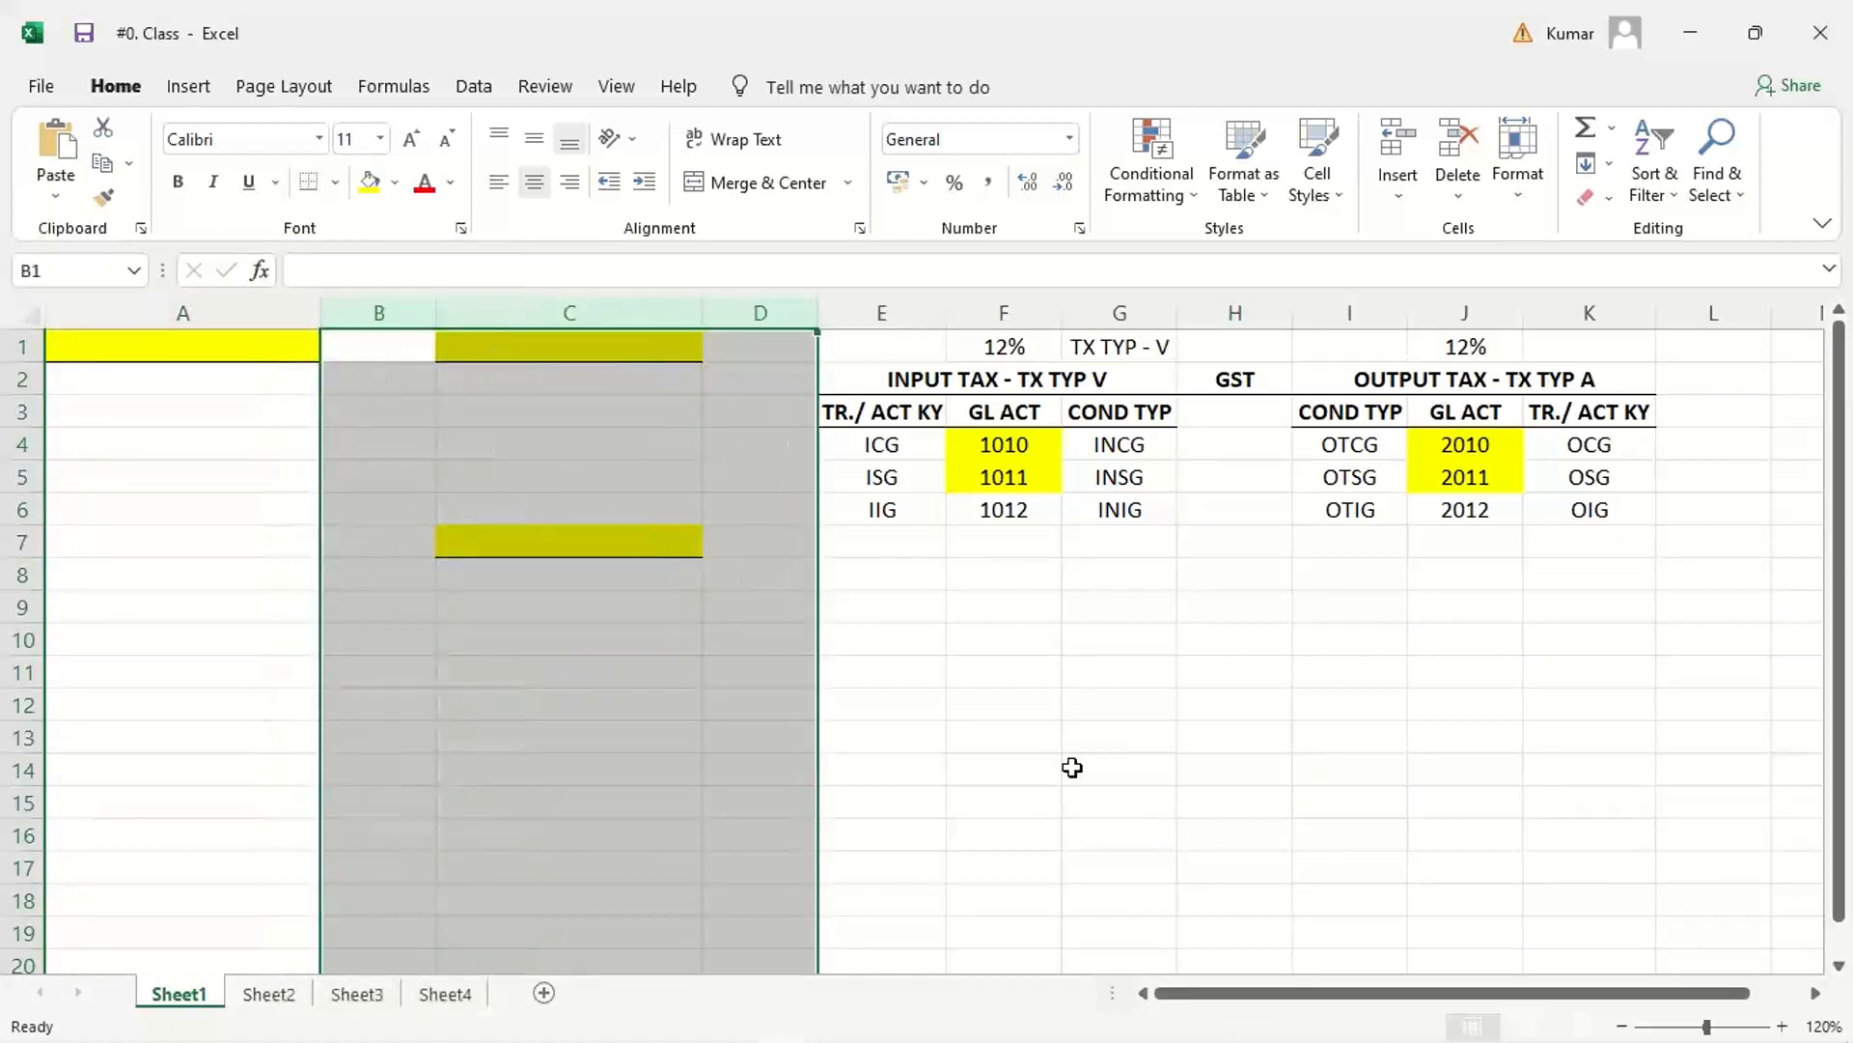
left_click(1072, 768)
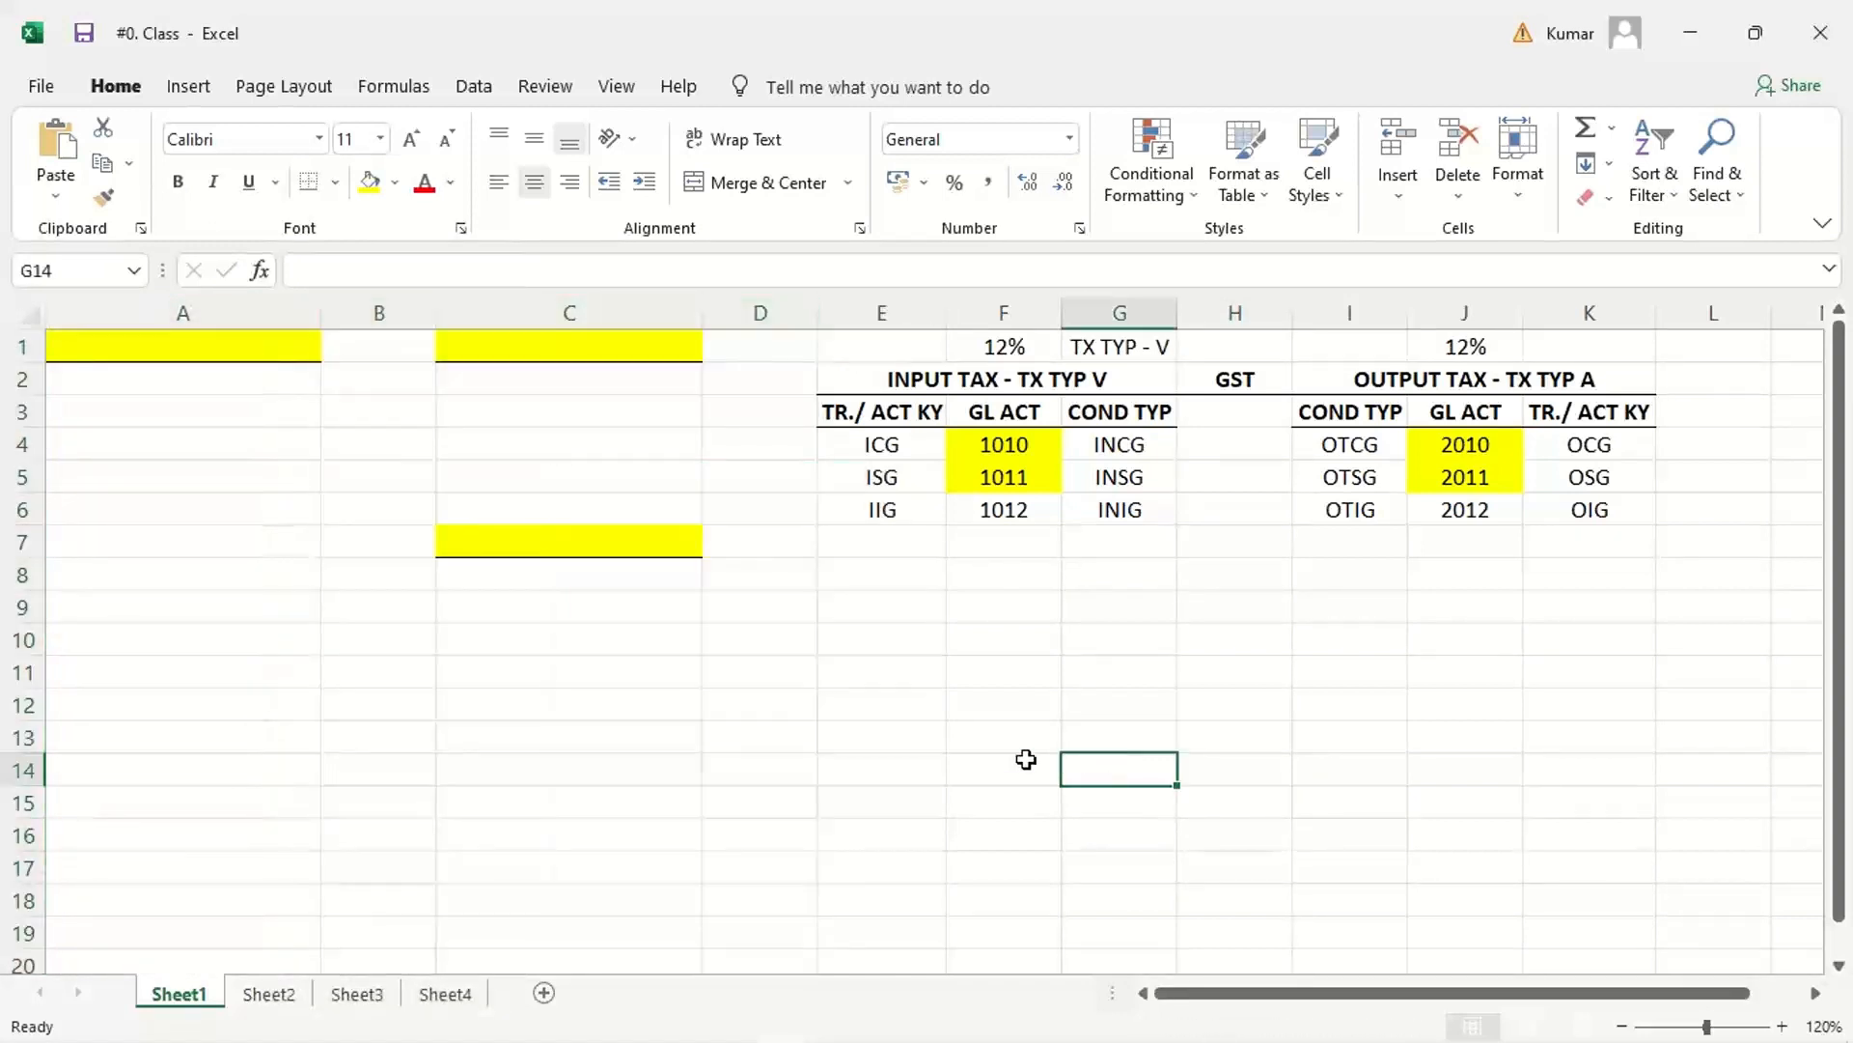
Step: Set all columns of Sheet1 to one narrow uniform width
left_click(31, 311)
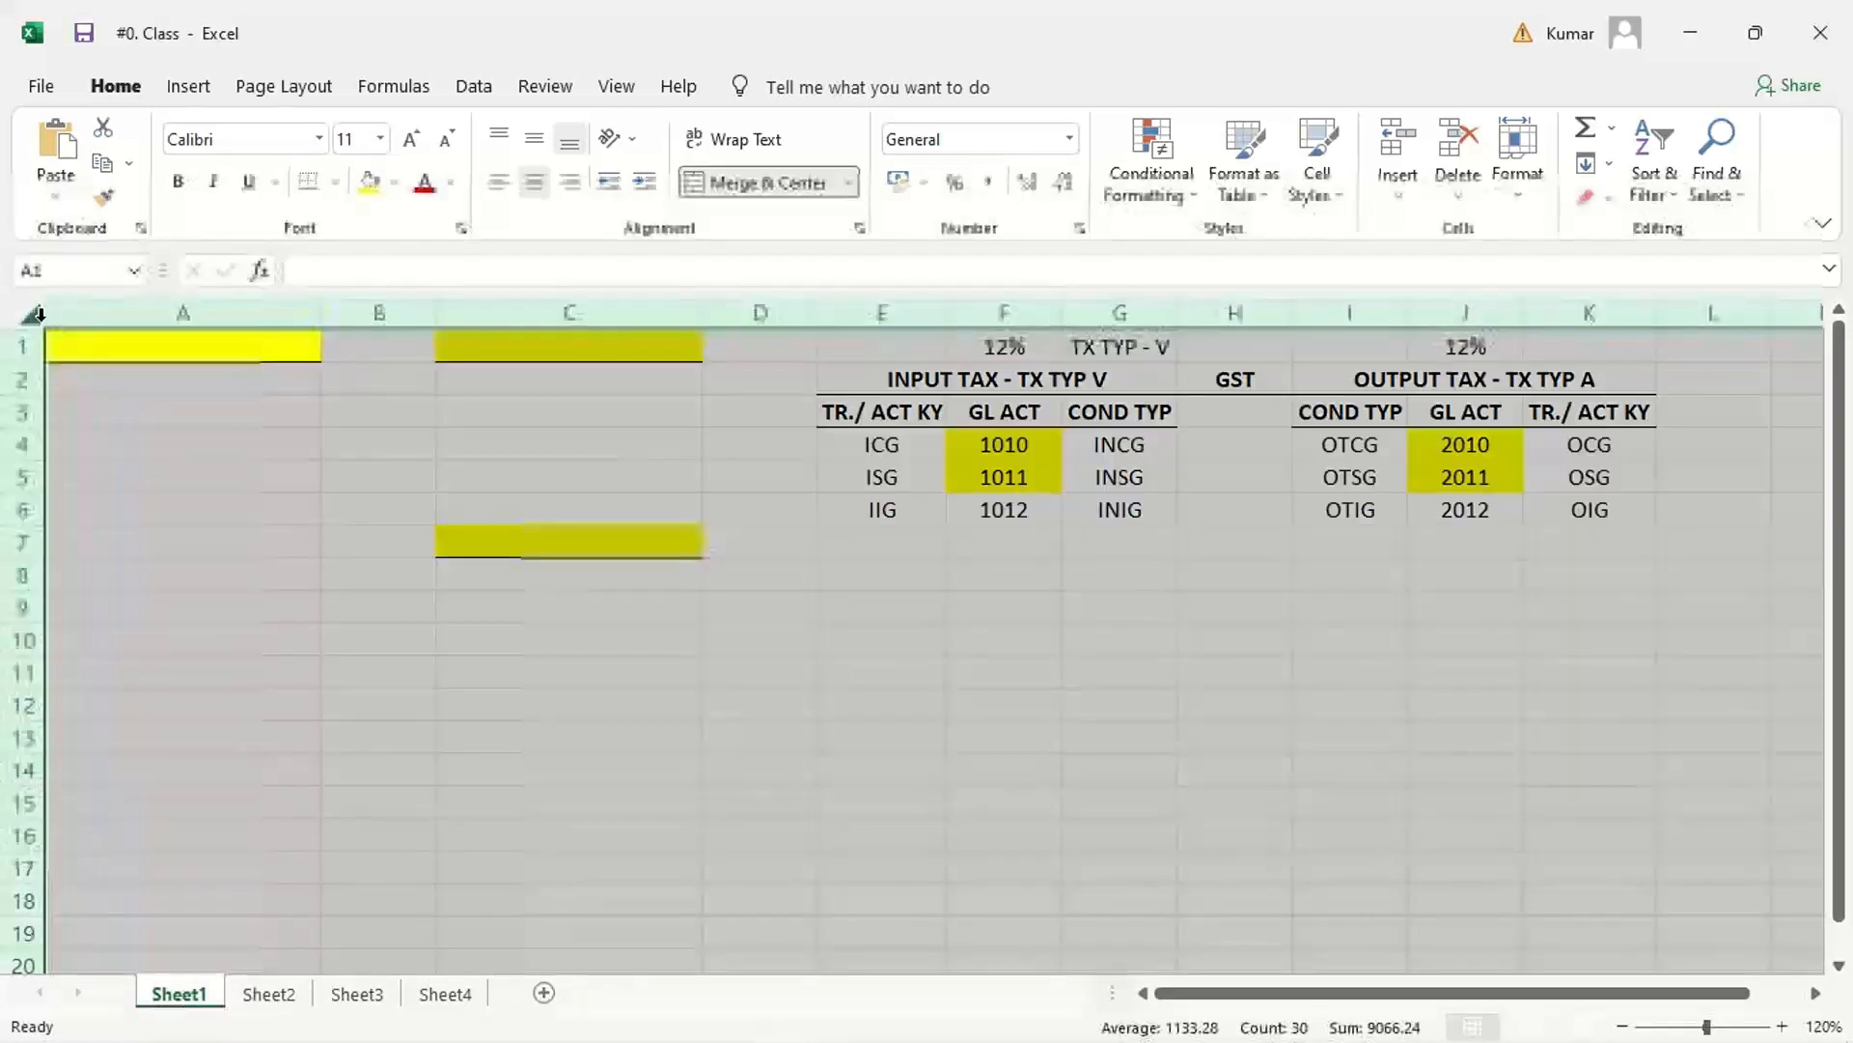
mouse_move(322, 311)
left_mouse_down()
mouse_move(128, 315)
mouse_move(307, 317)
left_mouse_up()
left_click(545, 814)
left_click(410, 668)
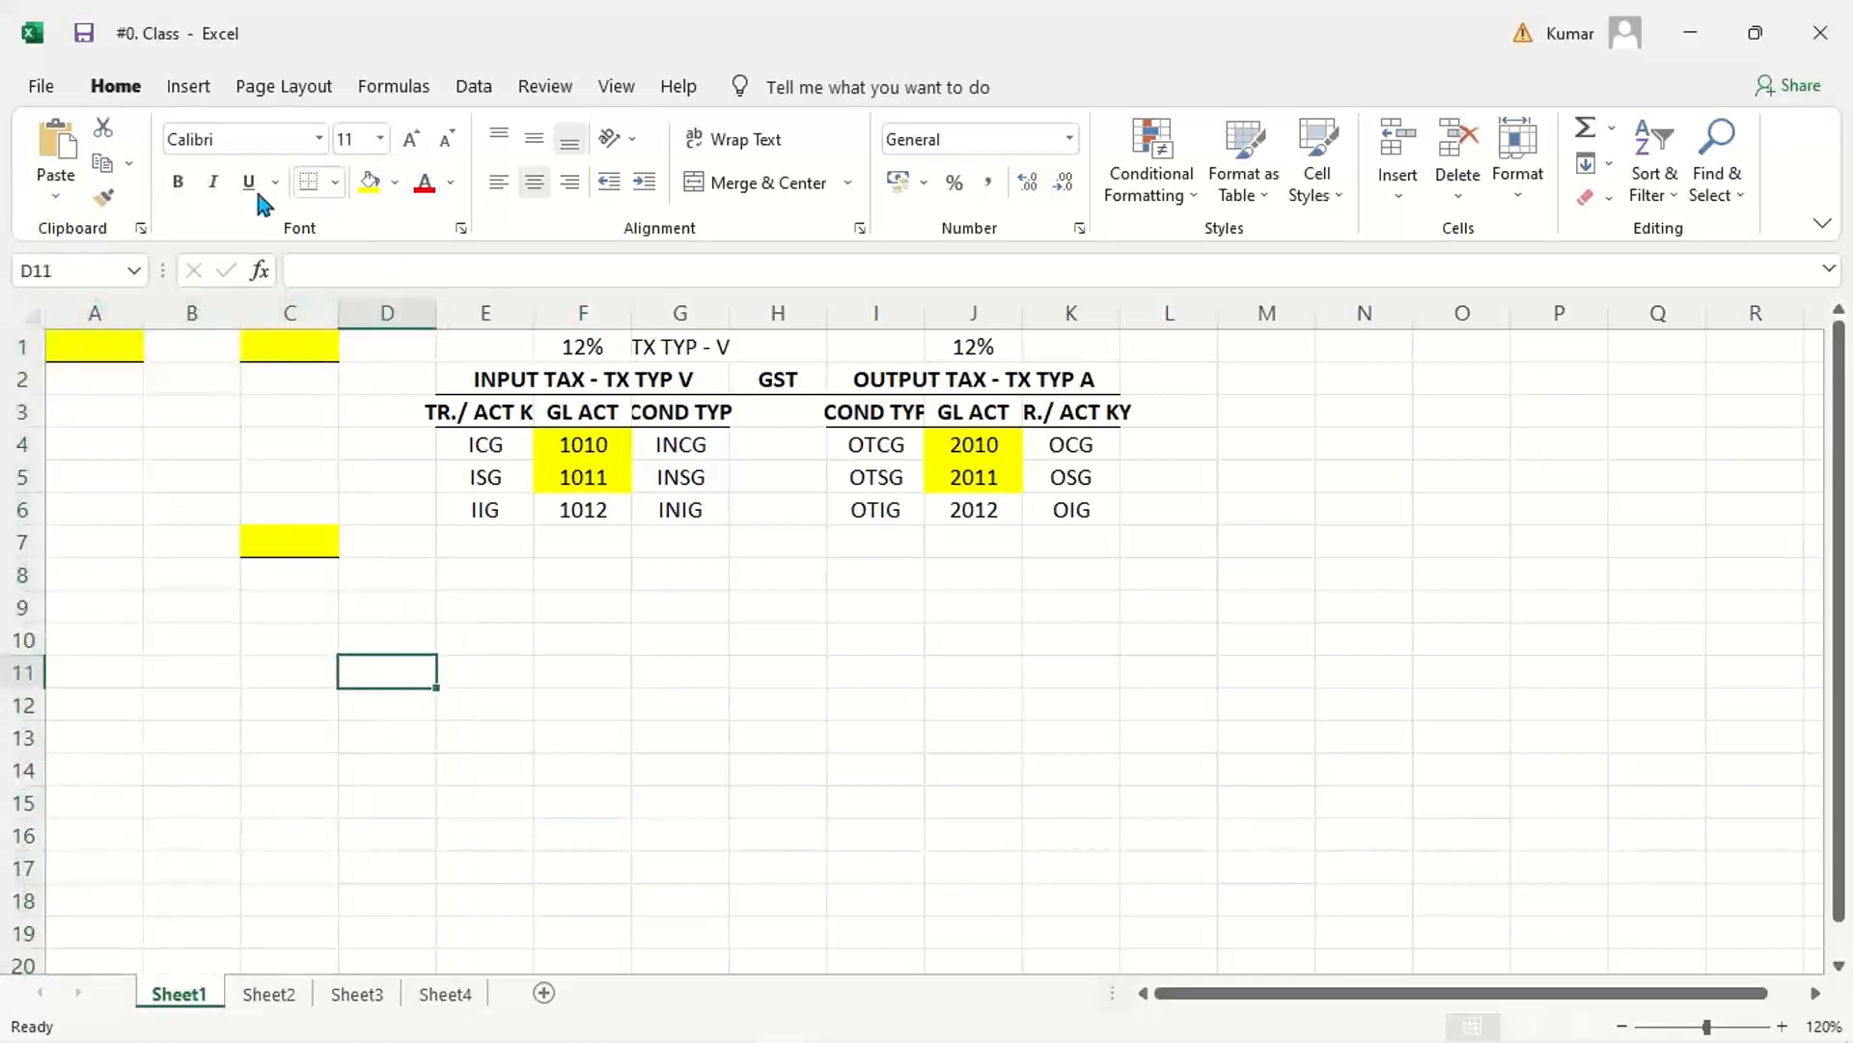
Step: Copy the blank cell D11's format onto A1:C12 to remove the leftover yellow fills and borders
left_click(103, 197)
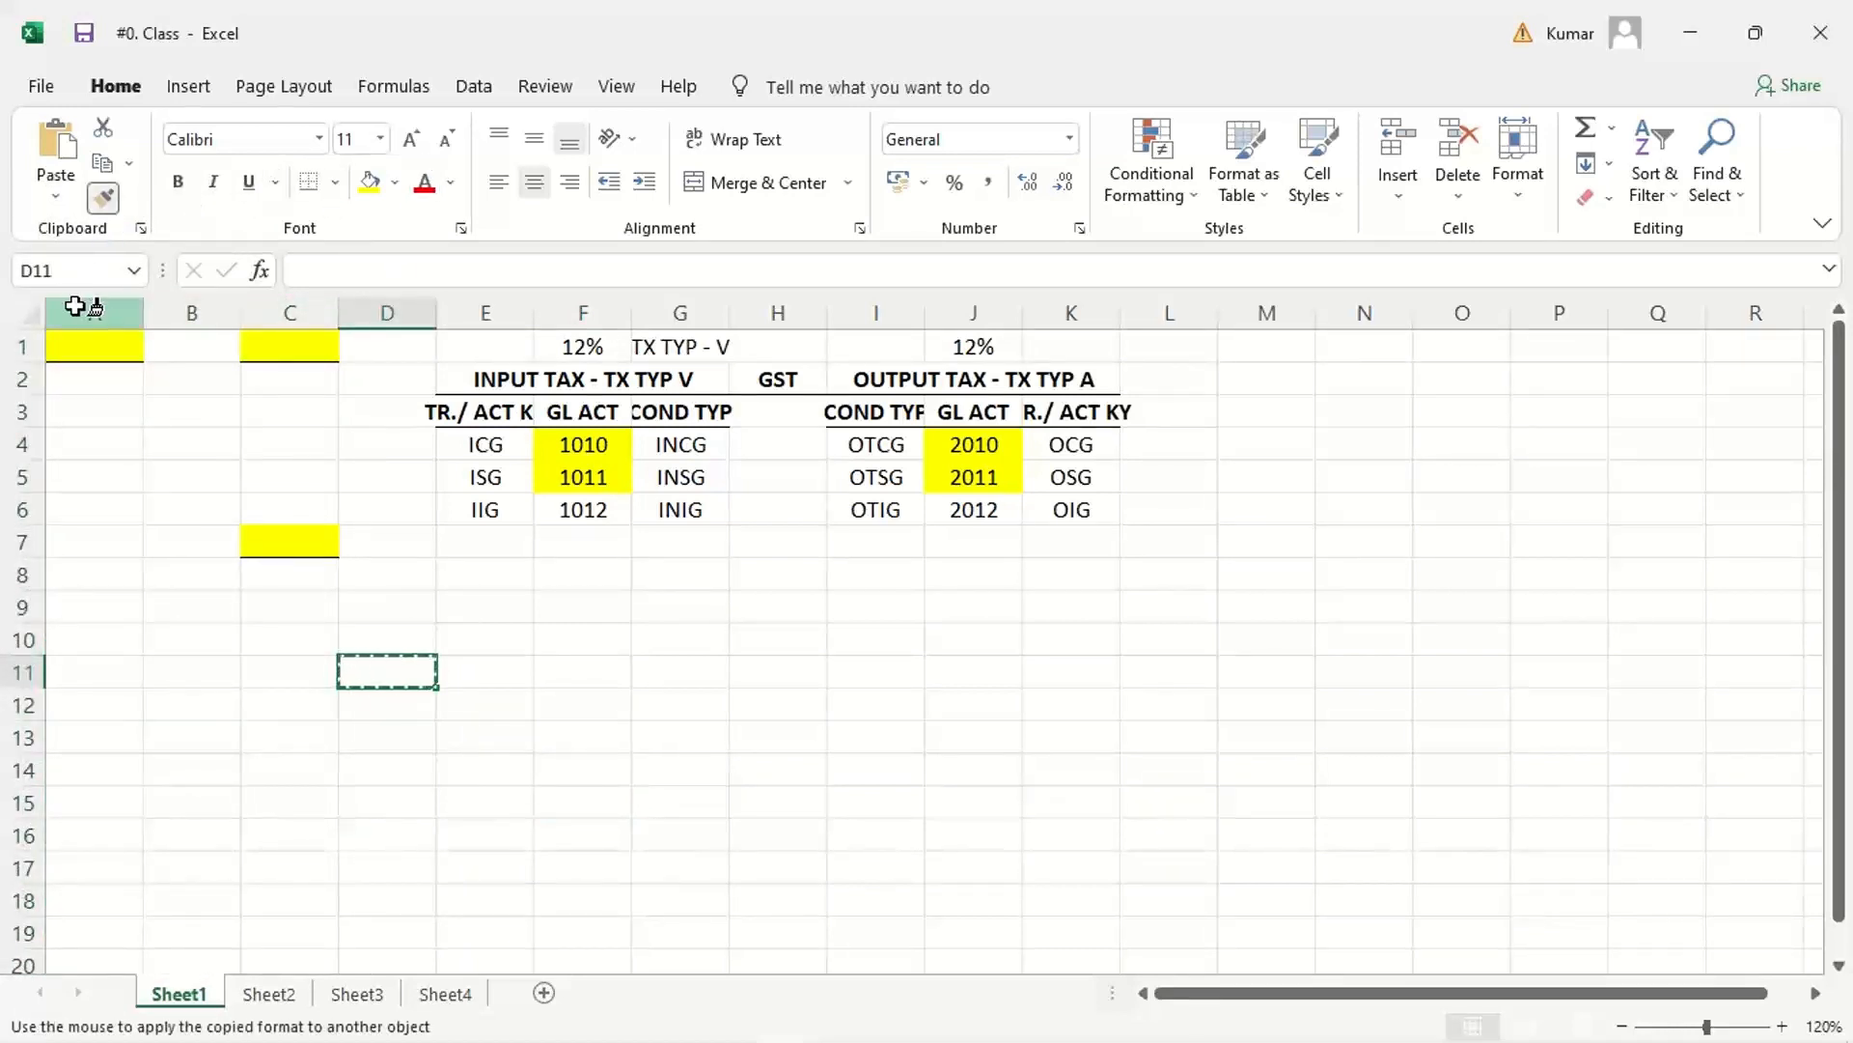
mouse_move(90, 344)
left_mouse_down()
mouse_move(310, 401)
mouse_move(305, 699)
left_mouse_up()
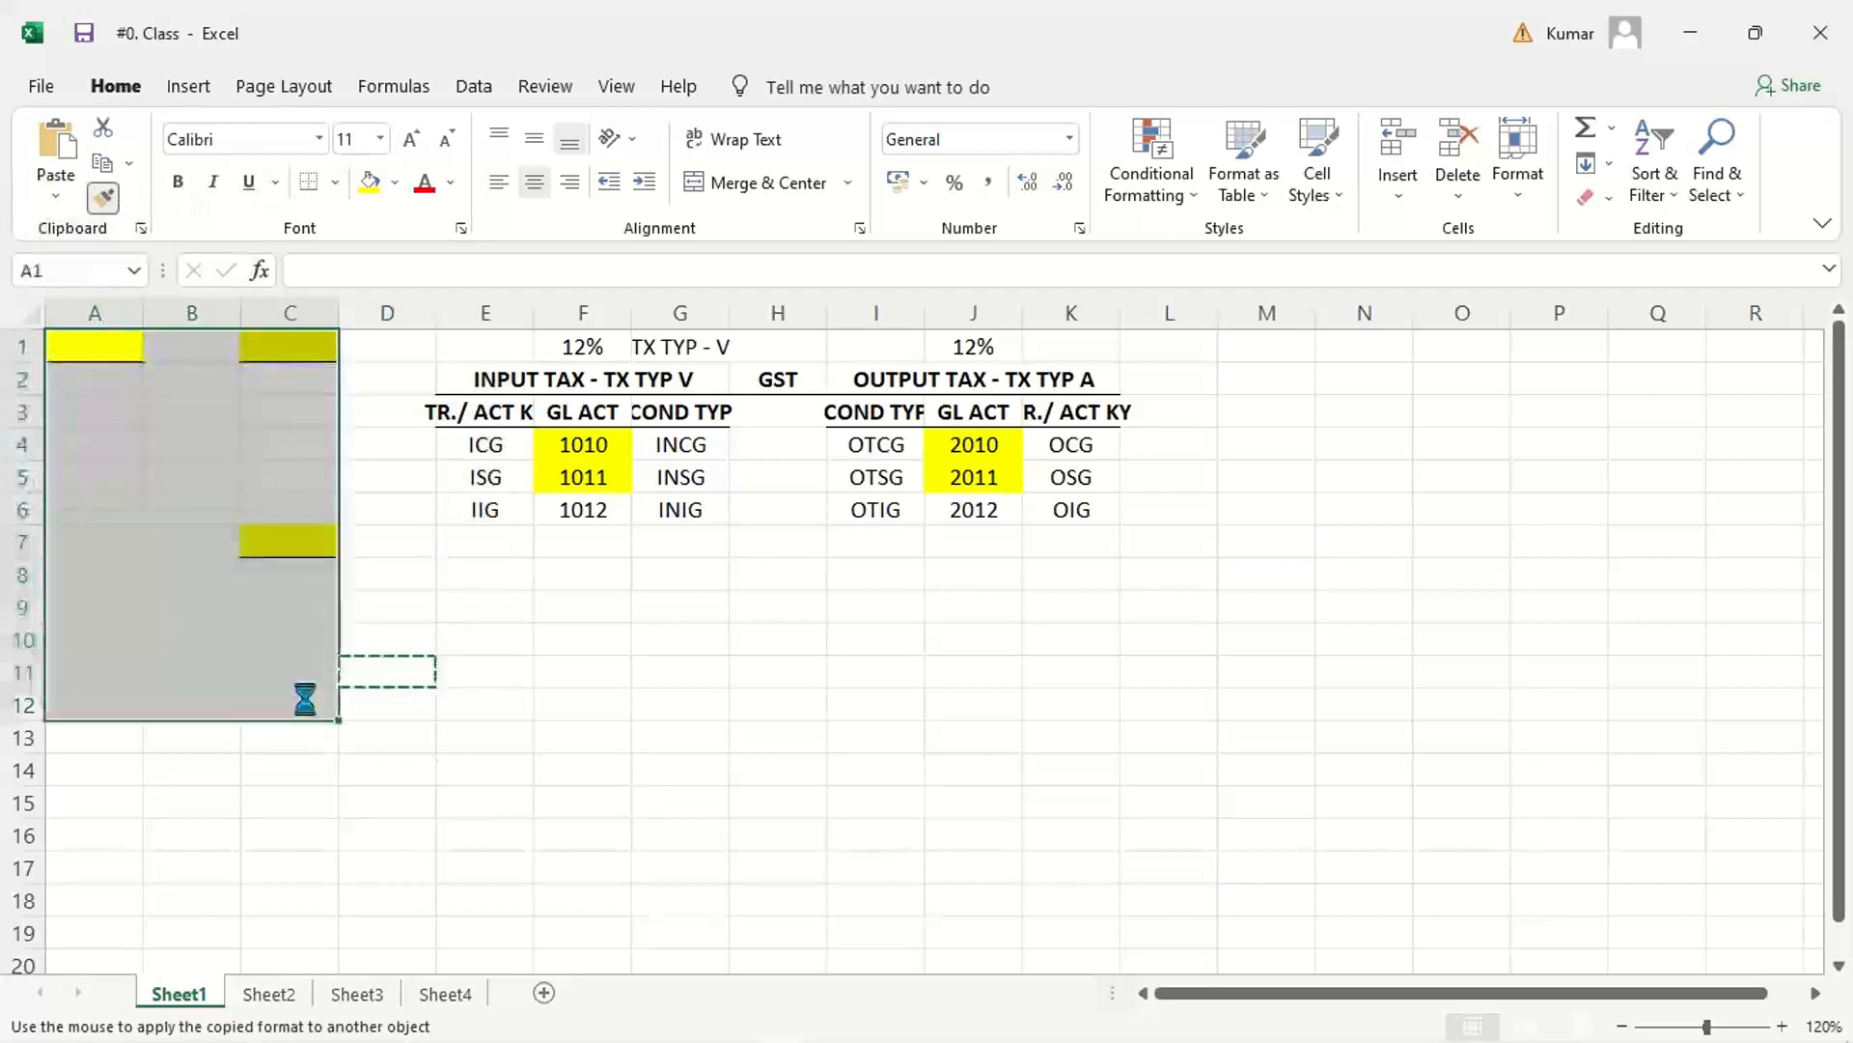
left_click(612, 756)
left_click(1486, 725)
left_click(718, 695)
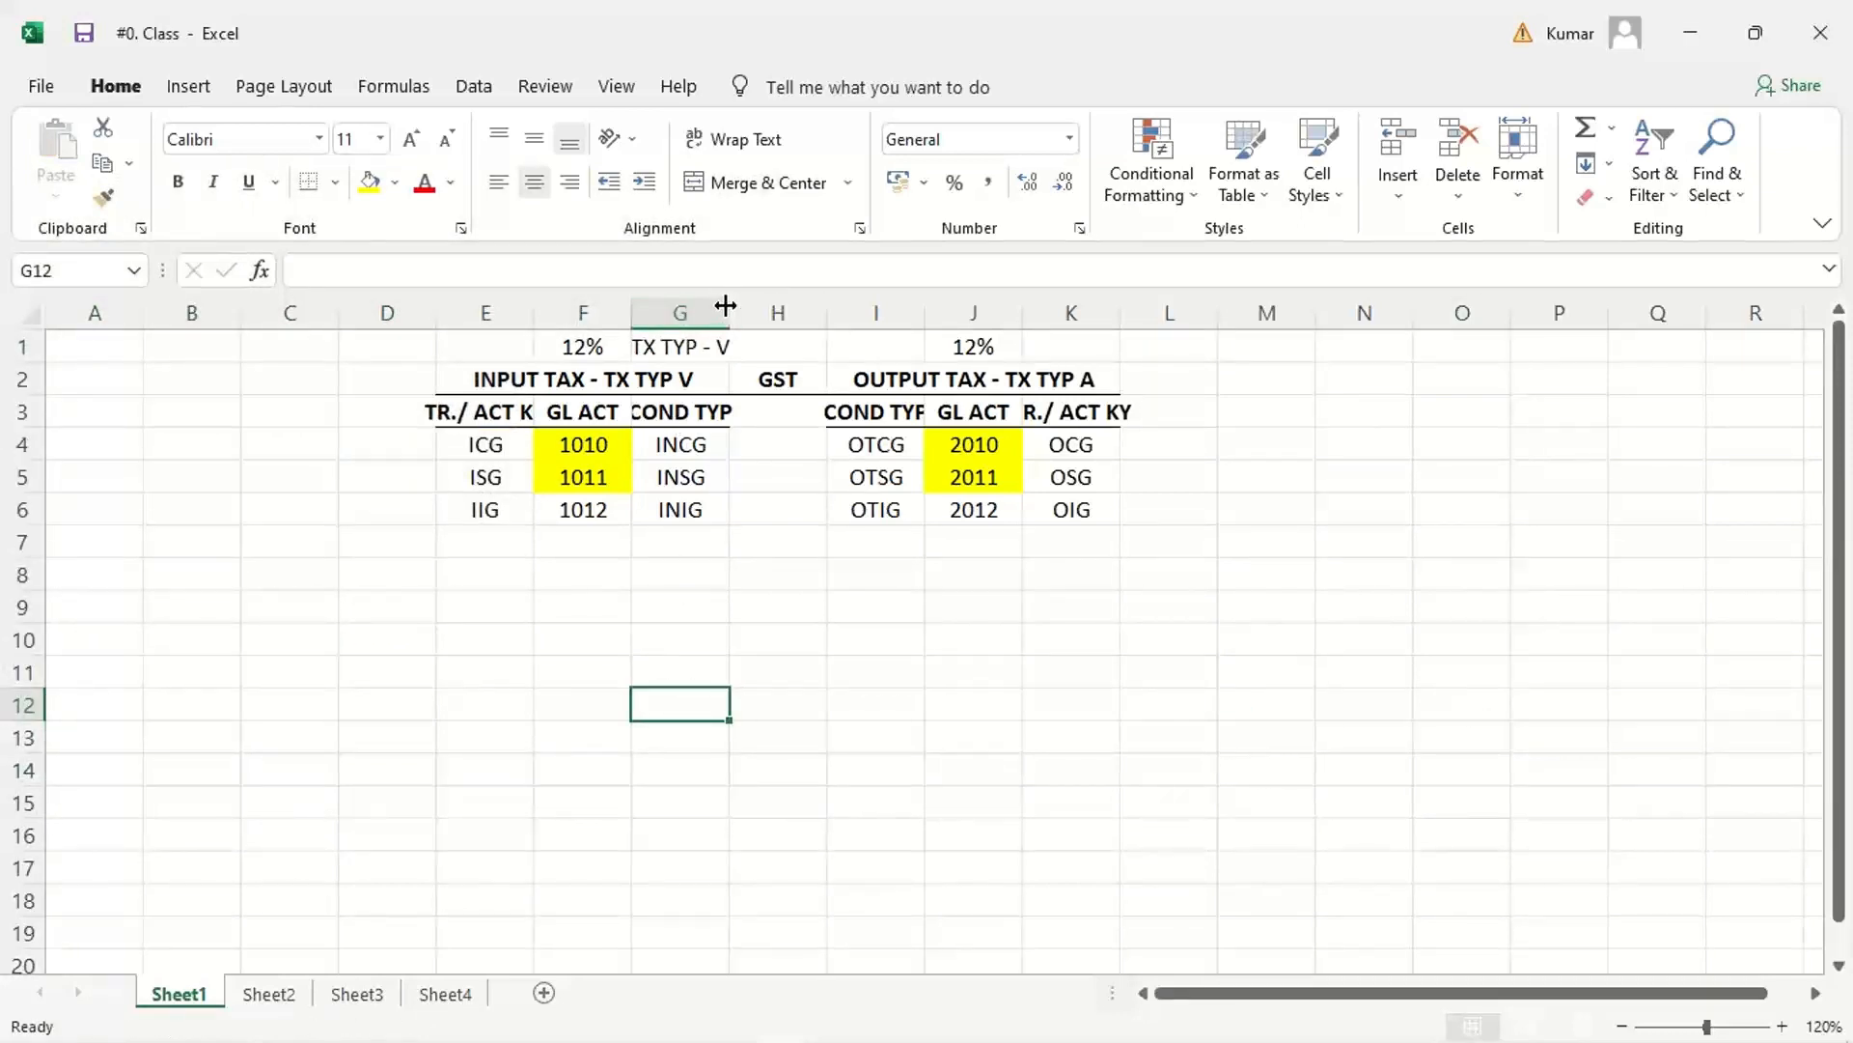
Step: Widen all columns of Sheet1 uniformly so the GST table headings fit in their cells
left_click(27, 315)
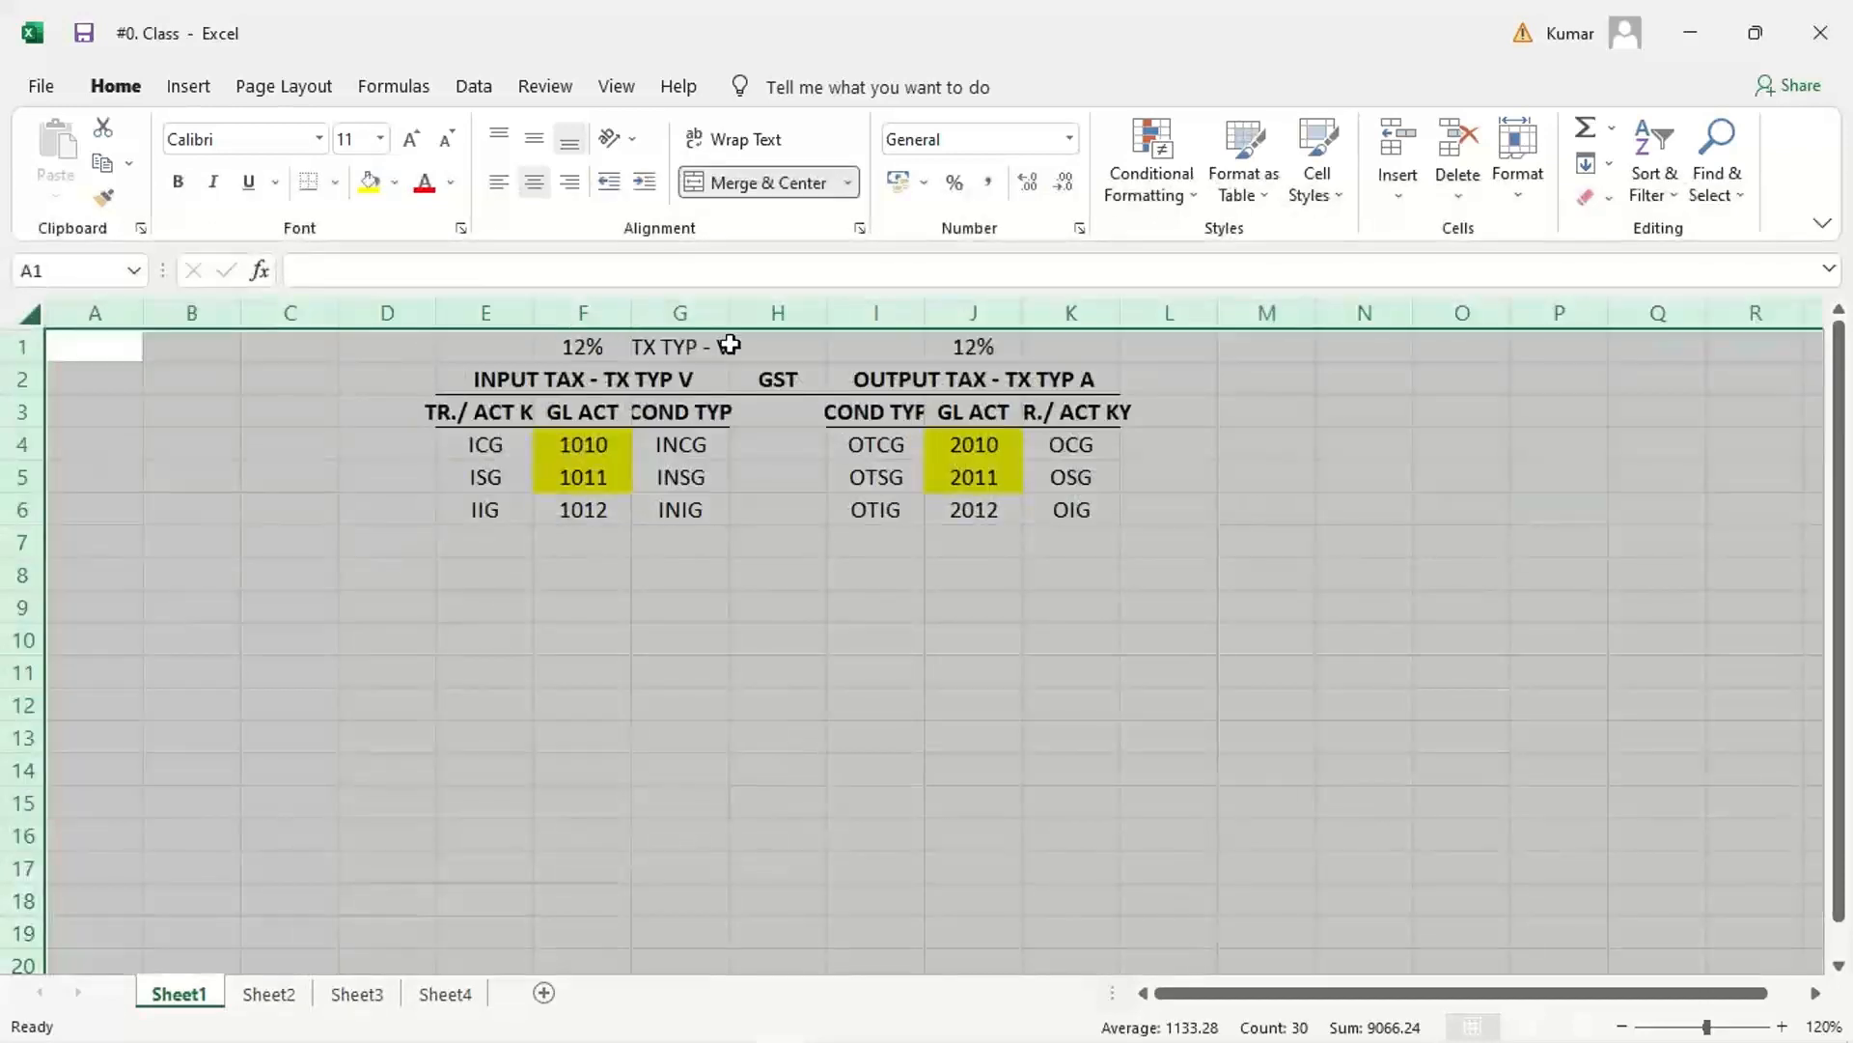
left_click_drag(729, 313, 797, 314)
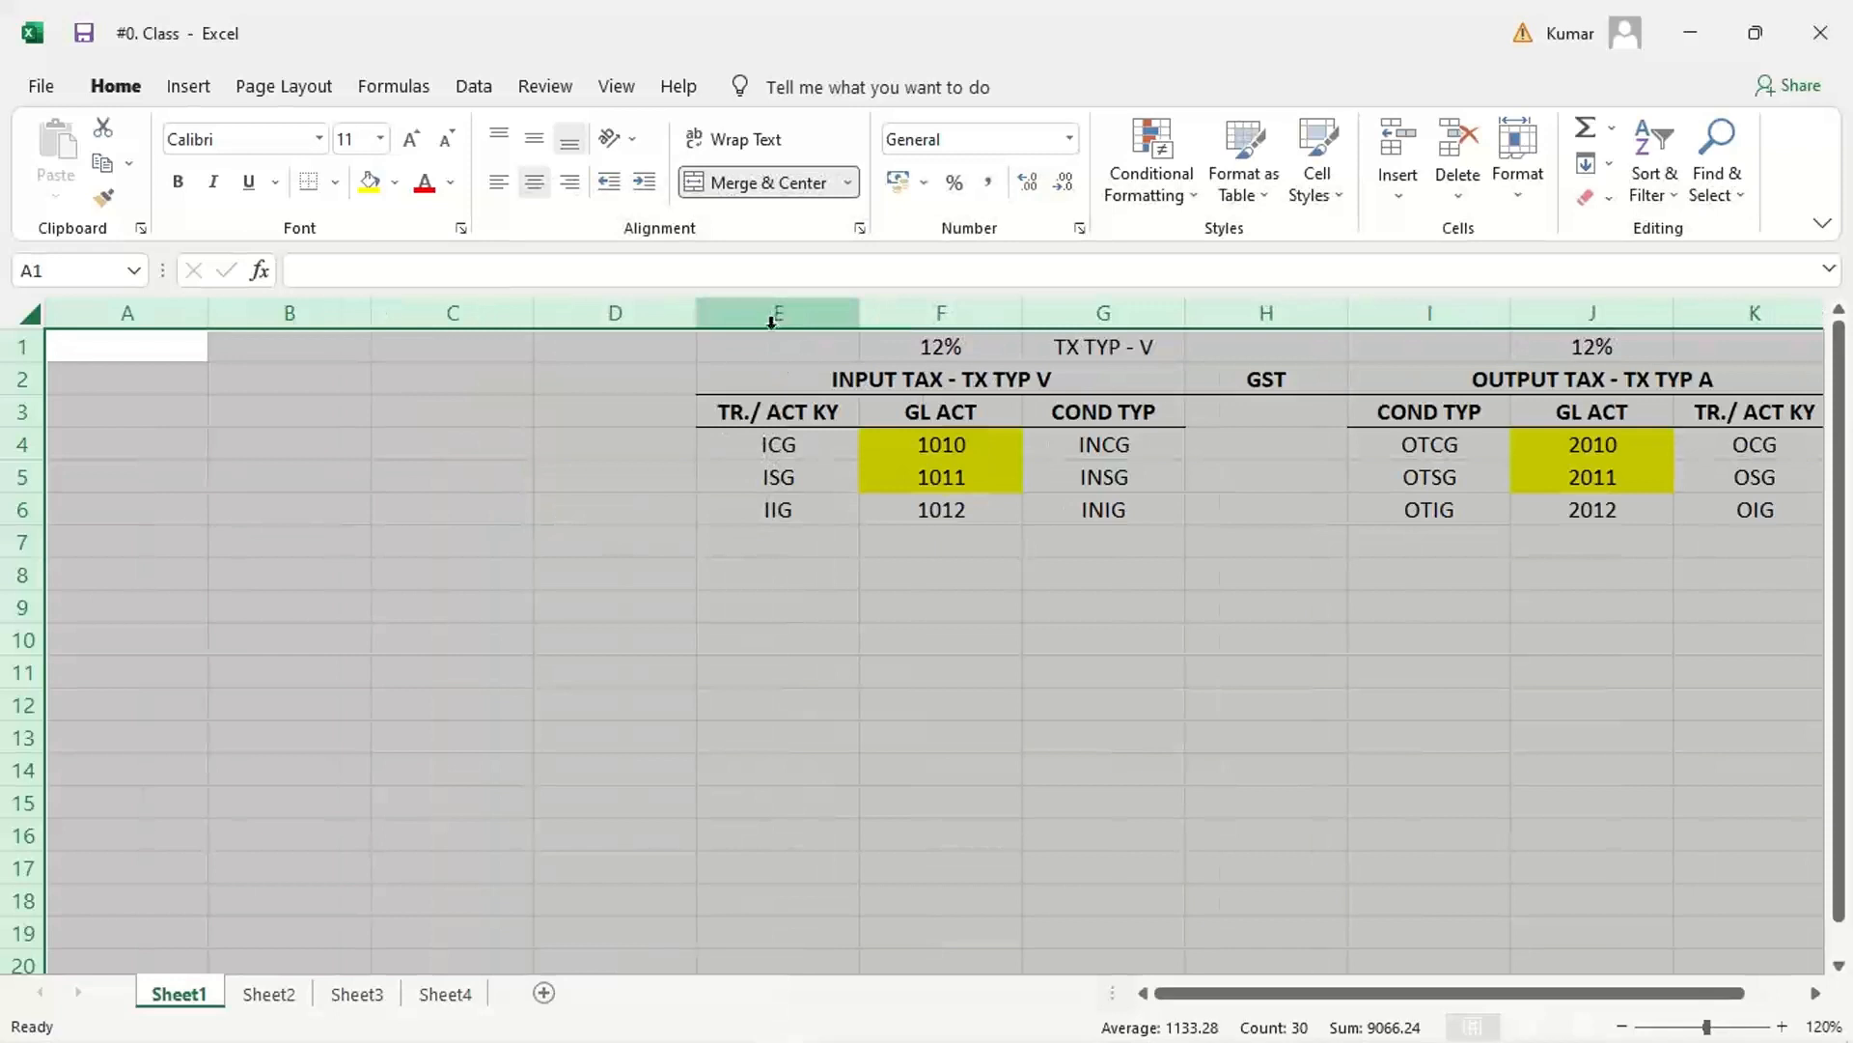
left_click(599, 604)
left_click(1028, 706)
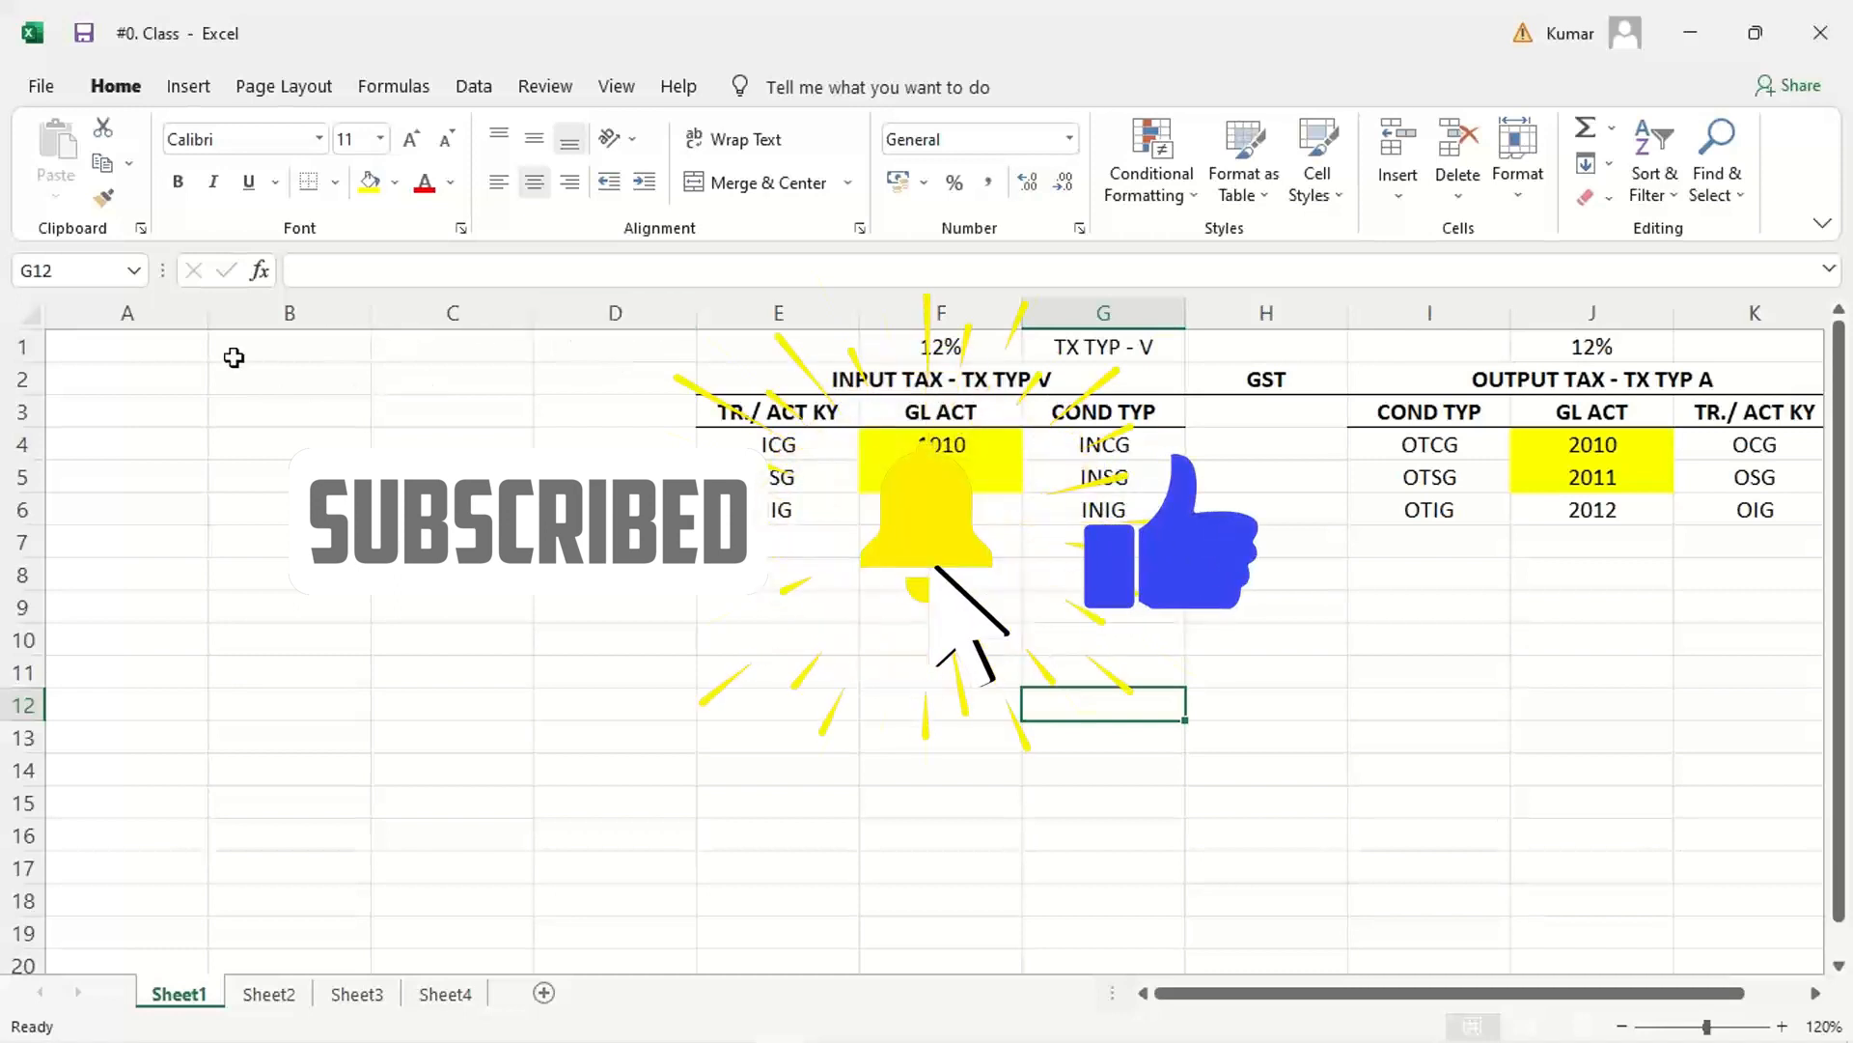
left_click(819, 807)
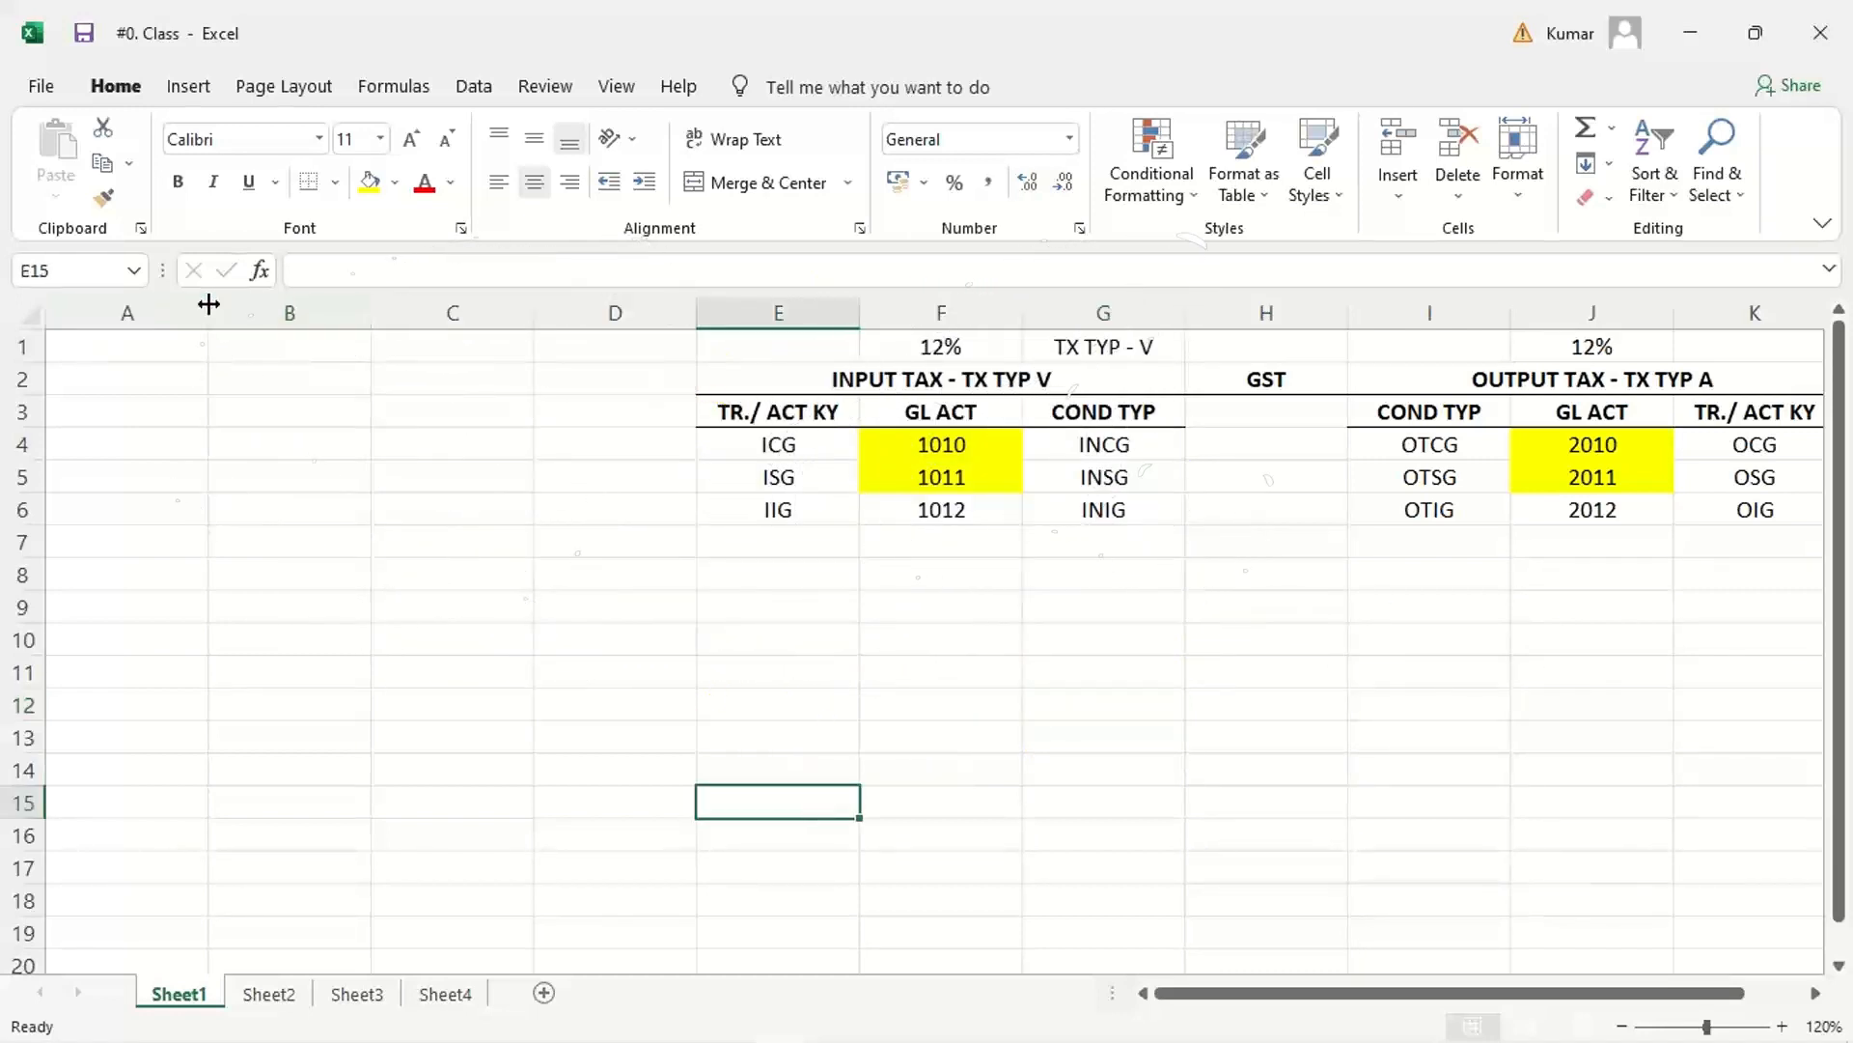
Step: Narrow the empty columns A, B, C and D to bring the GST tables further into view
left_click_drag(208, 305, 158, 305)
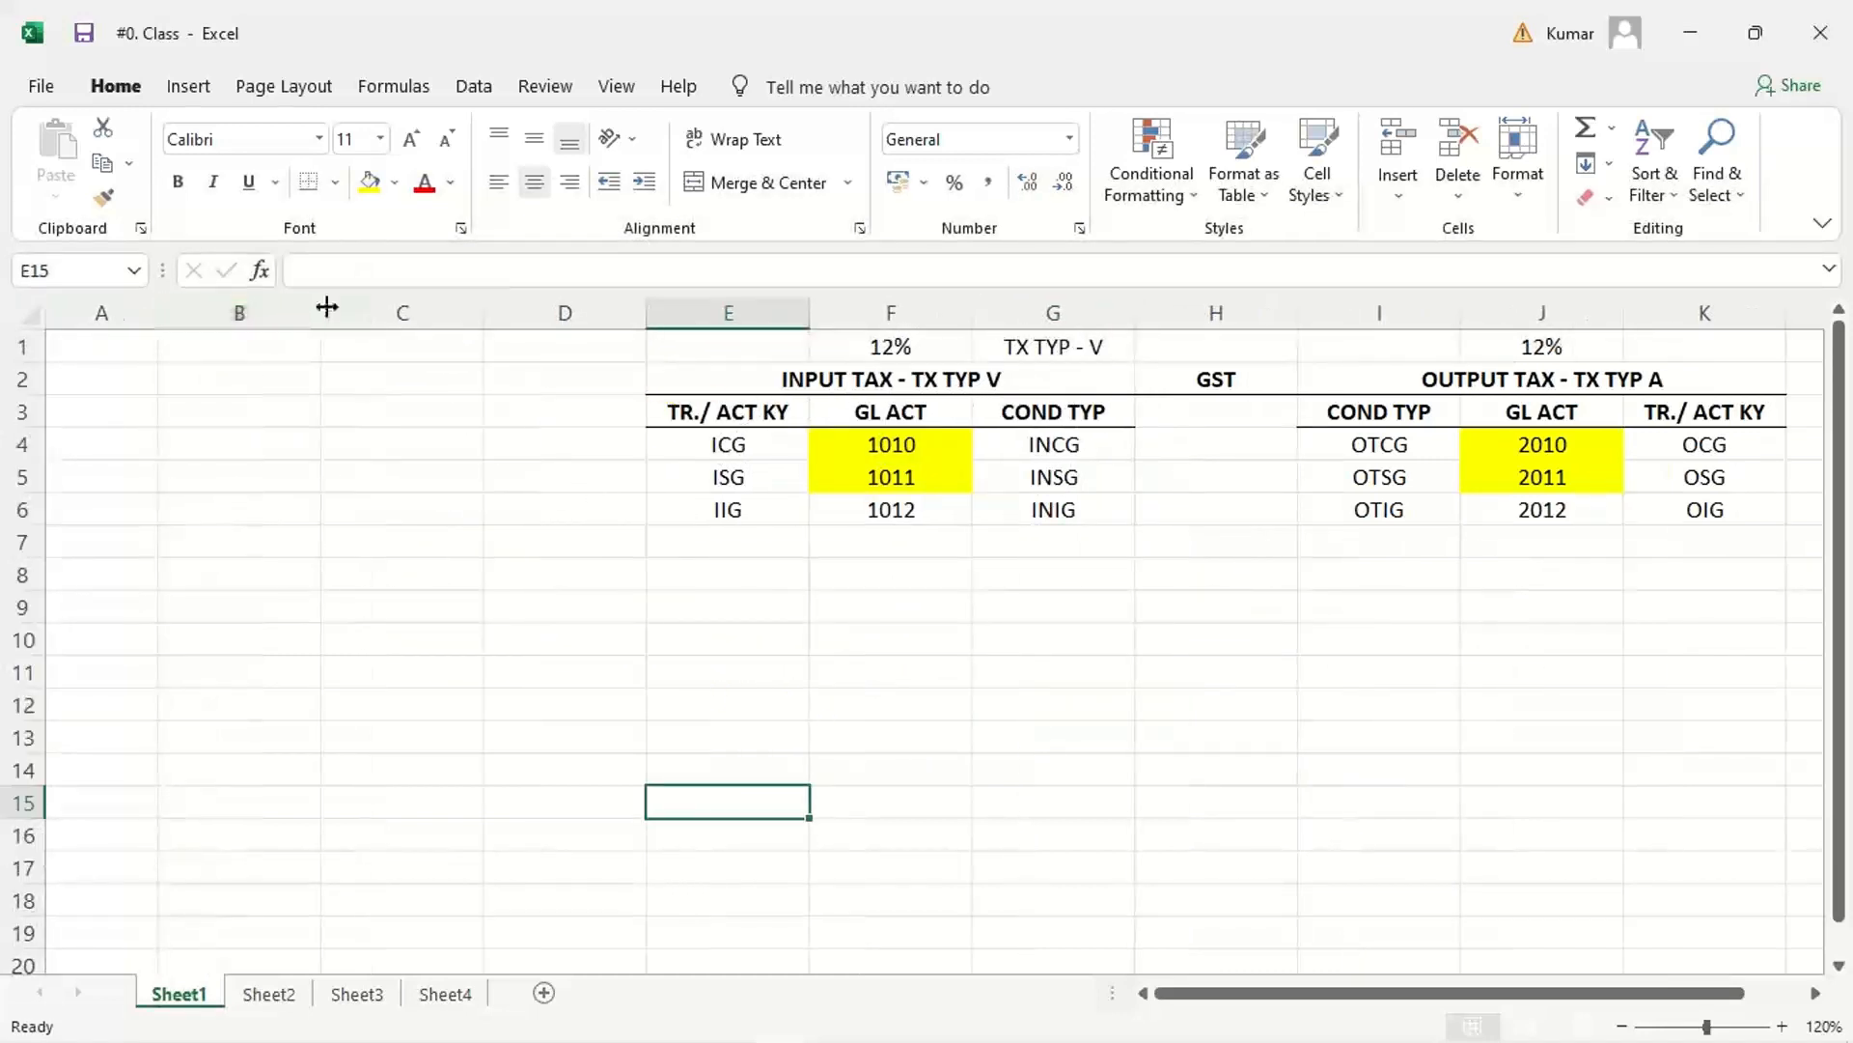
left_click_drag(327, 307, 274, 306)
left_click_drag(435, 307, 389, 307)
left_click_drag(551, 307, 500, 305)
left_click(889, 671)
left_click(1213, 697)
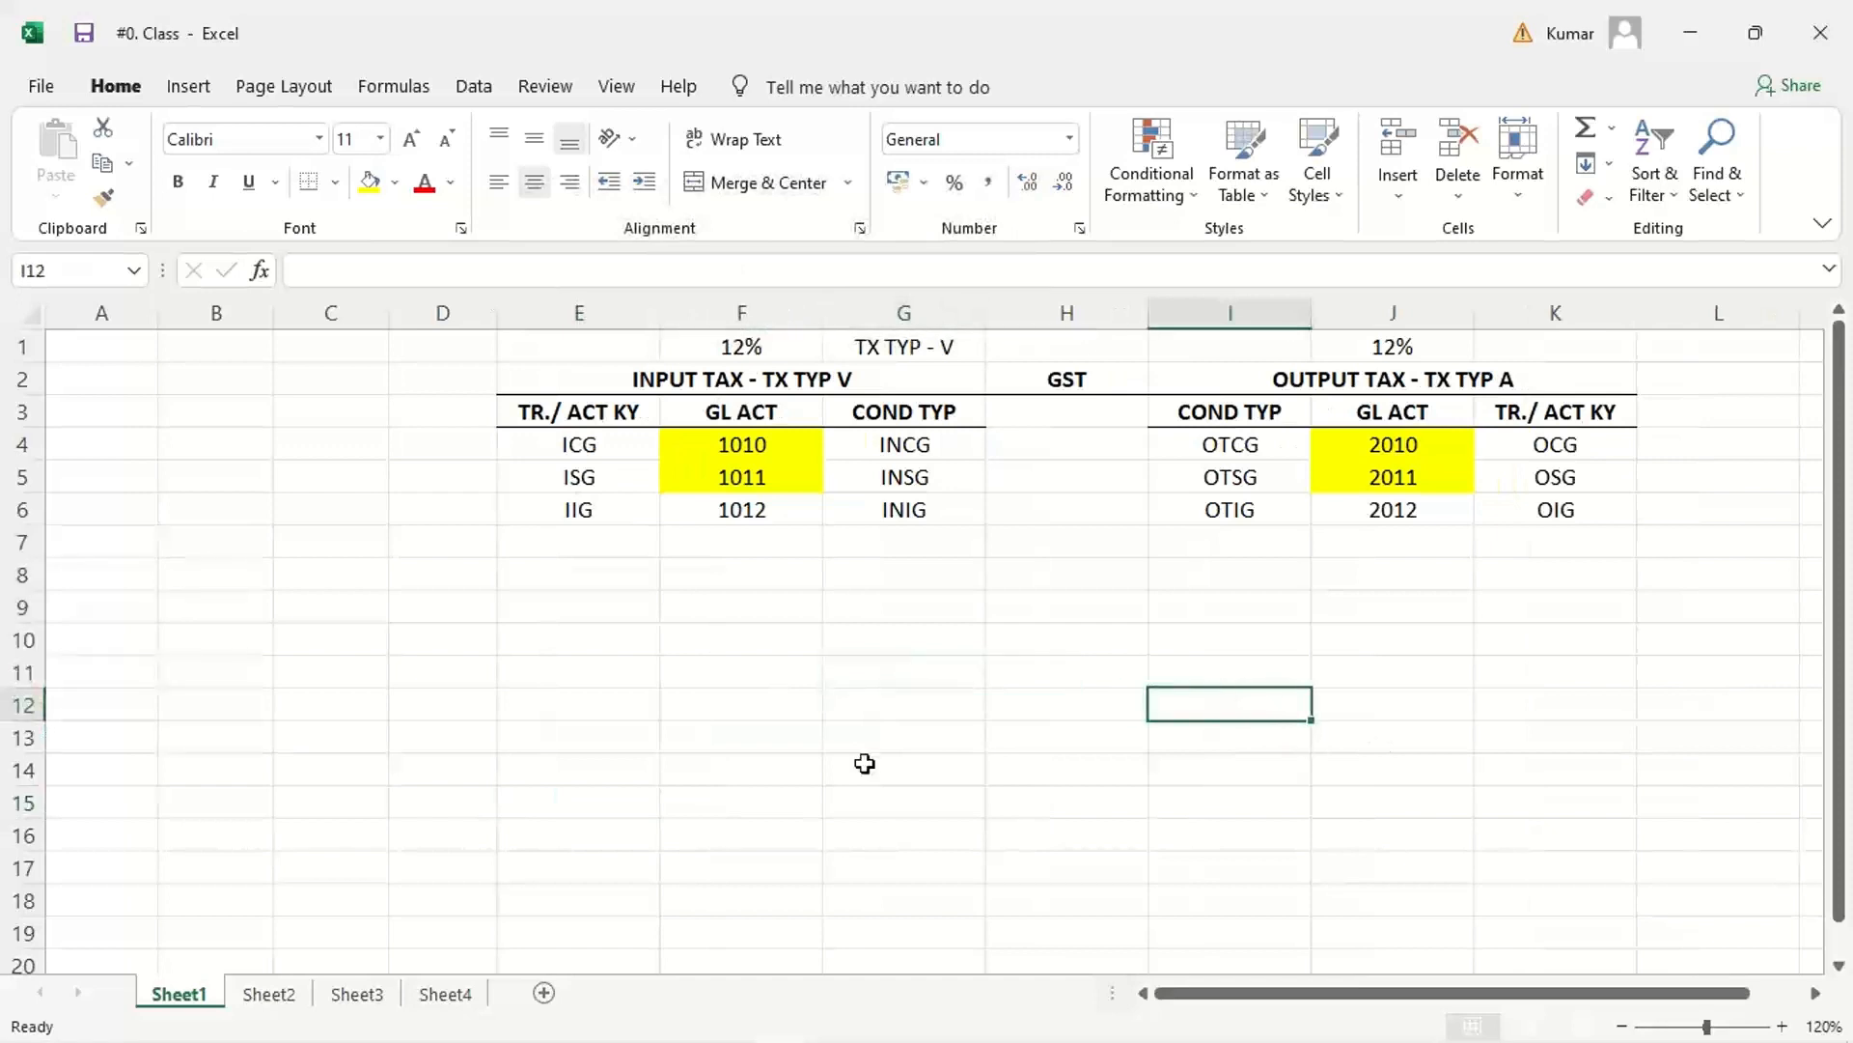
left_click(864, 763)
left_click(1105, 608)
left_click(522, 621)
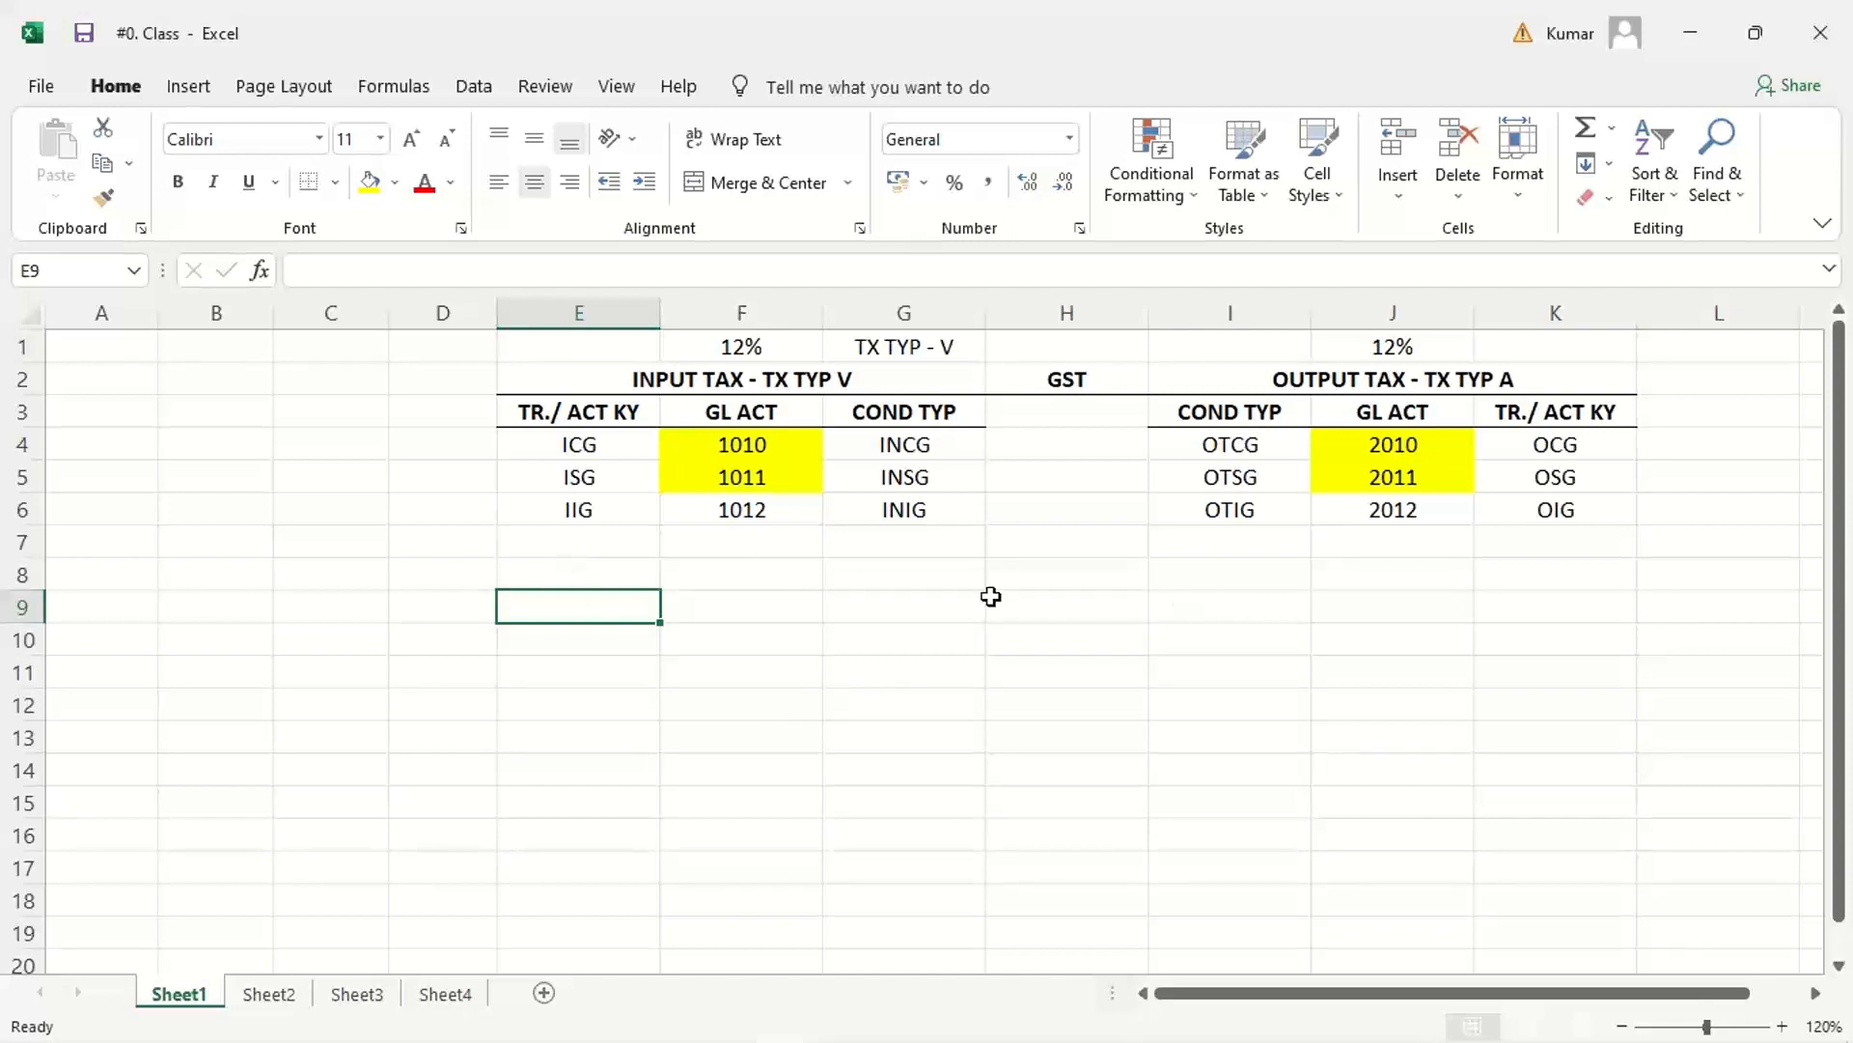
Step: Enter NOND in G7 as an additional condition type below INIG in the input tax table
left_click(902, 543)
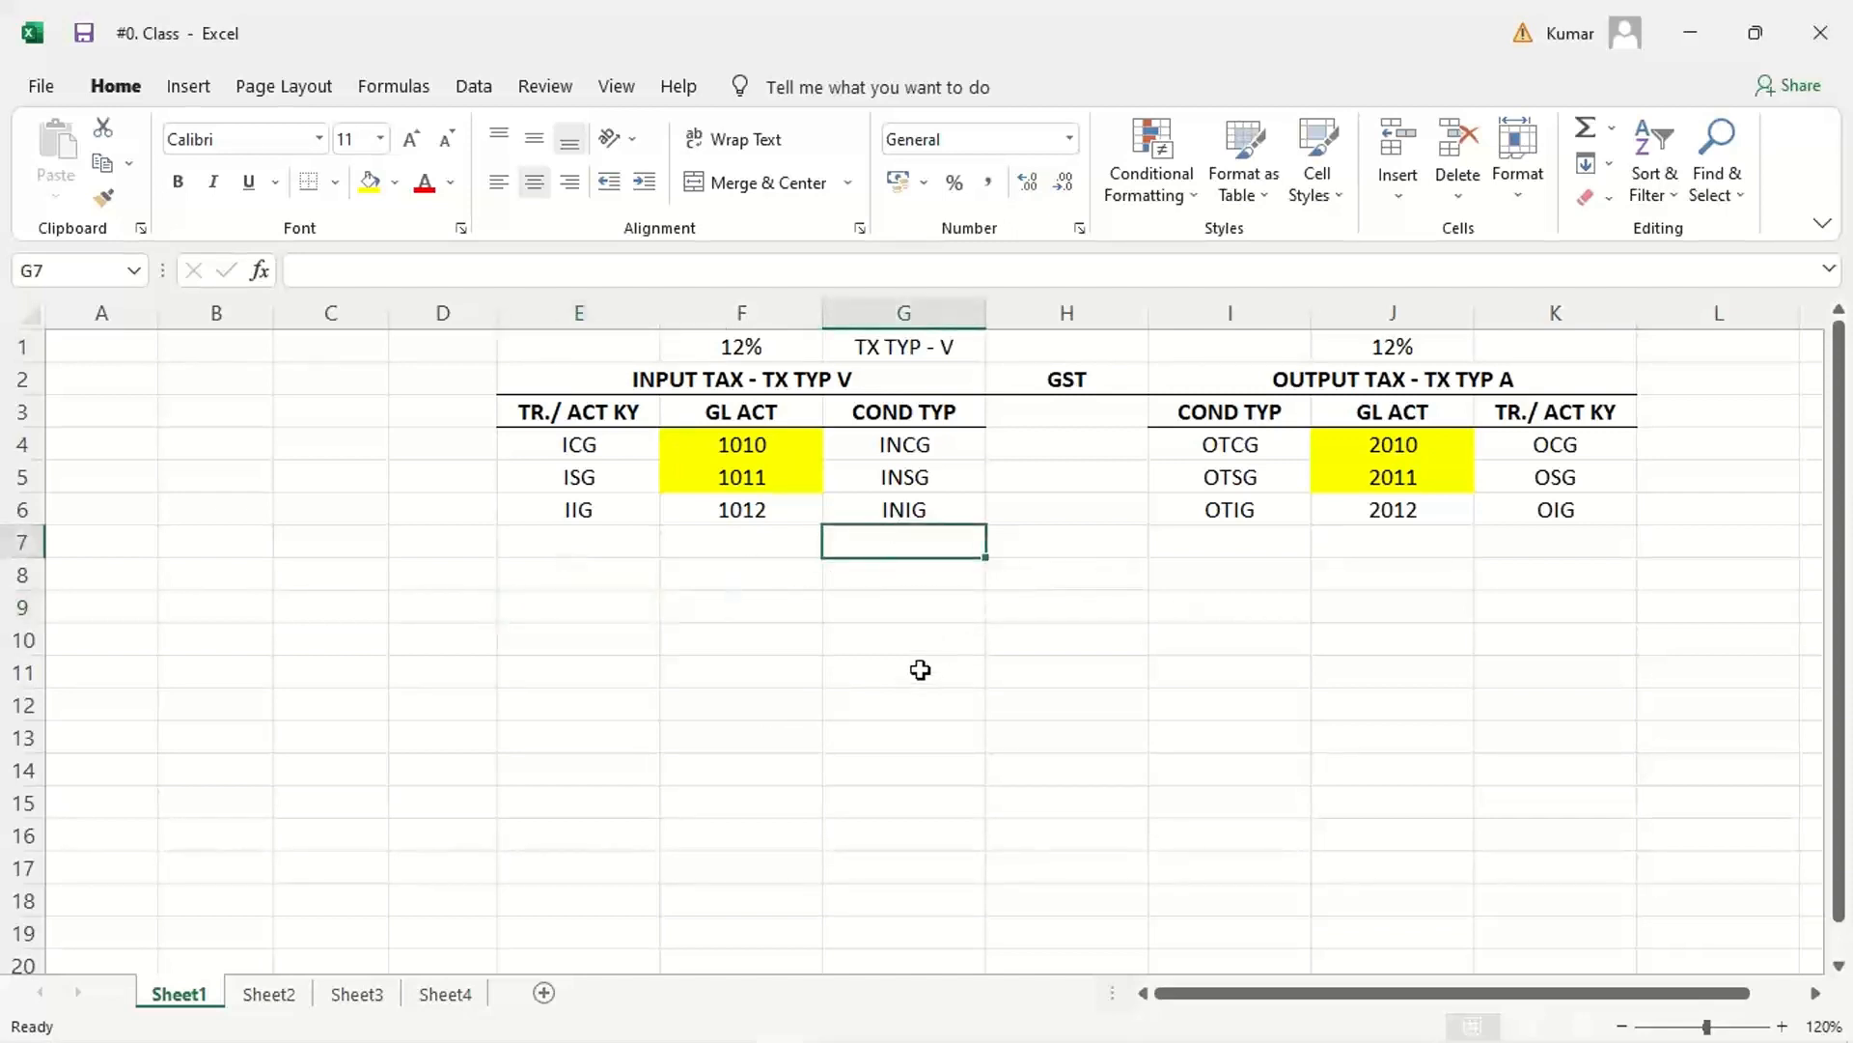
type("NON")
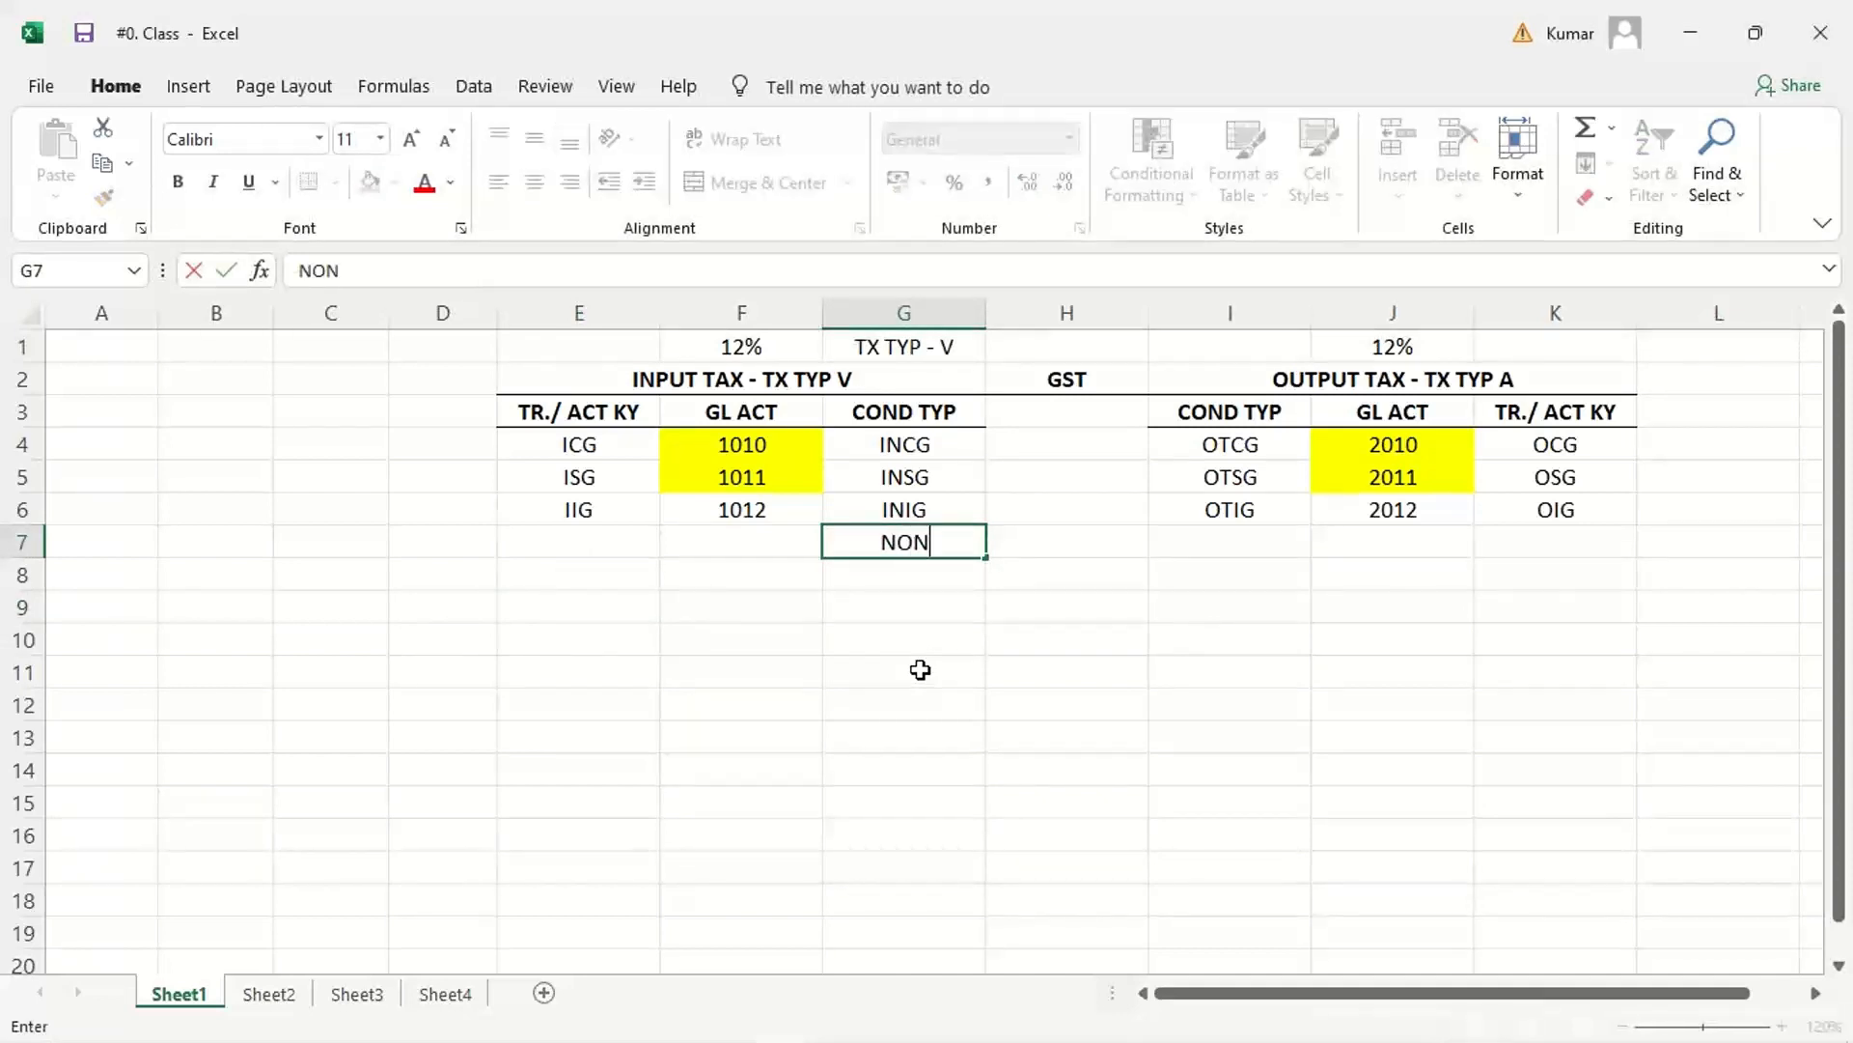
type("D")
key("Return")
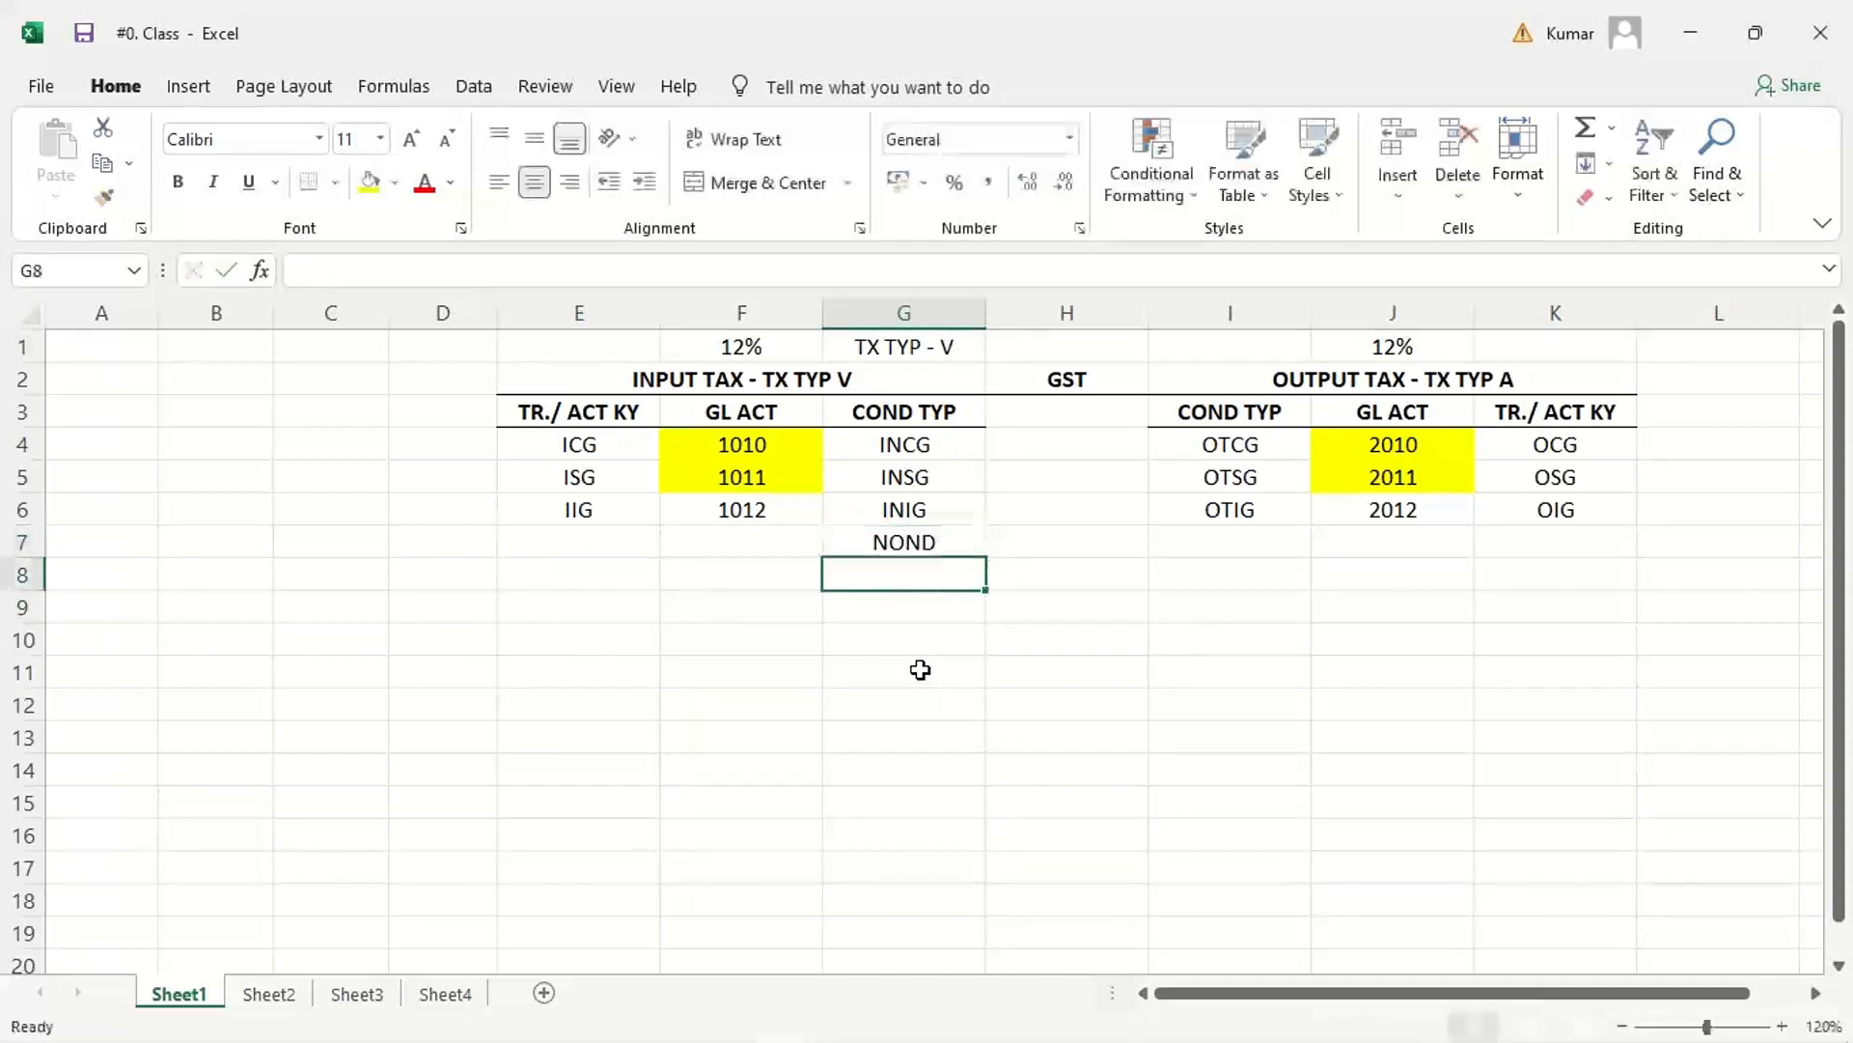
left_click(910, 539)
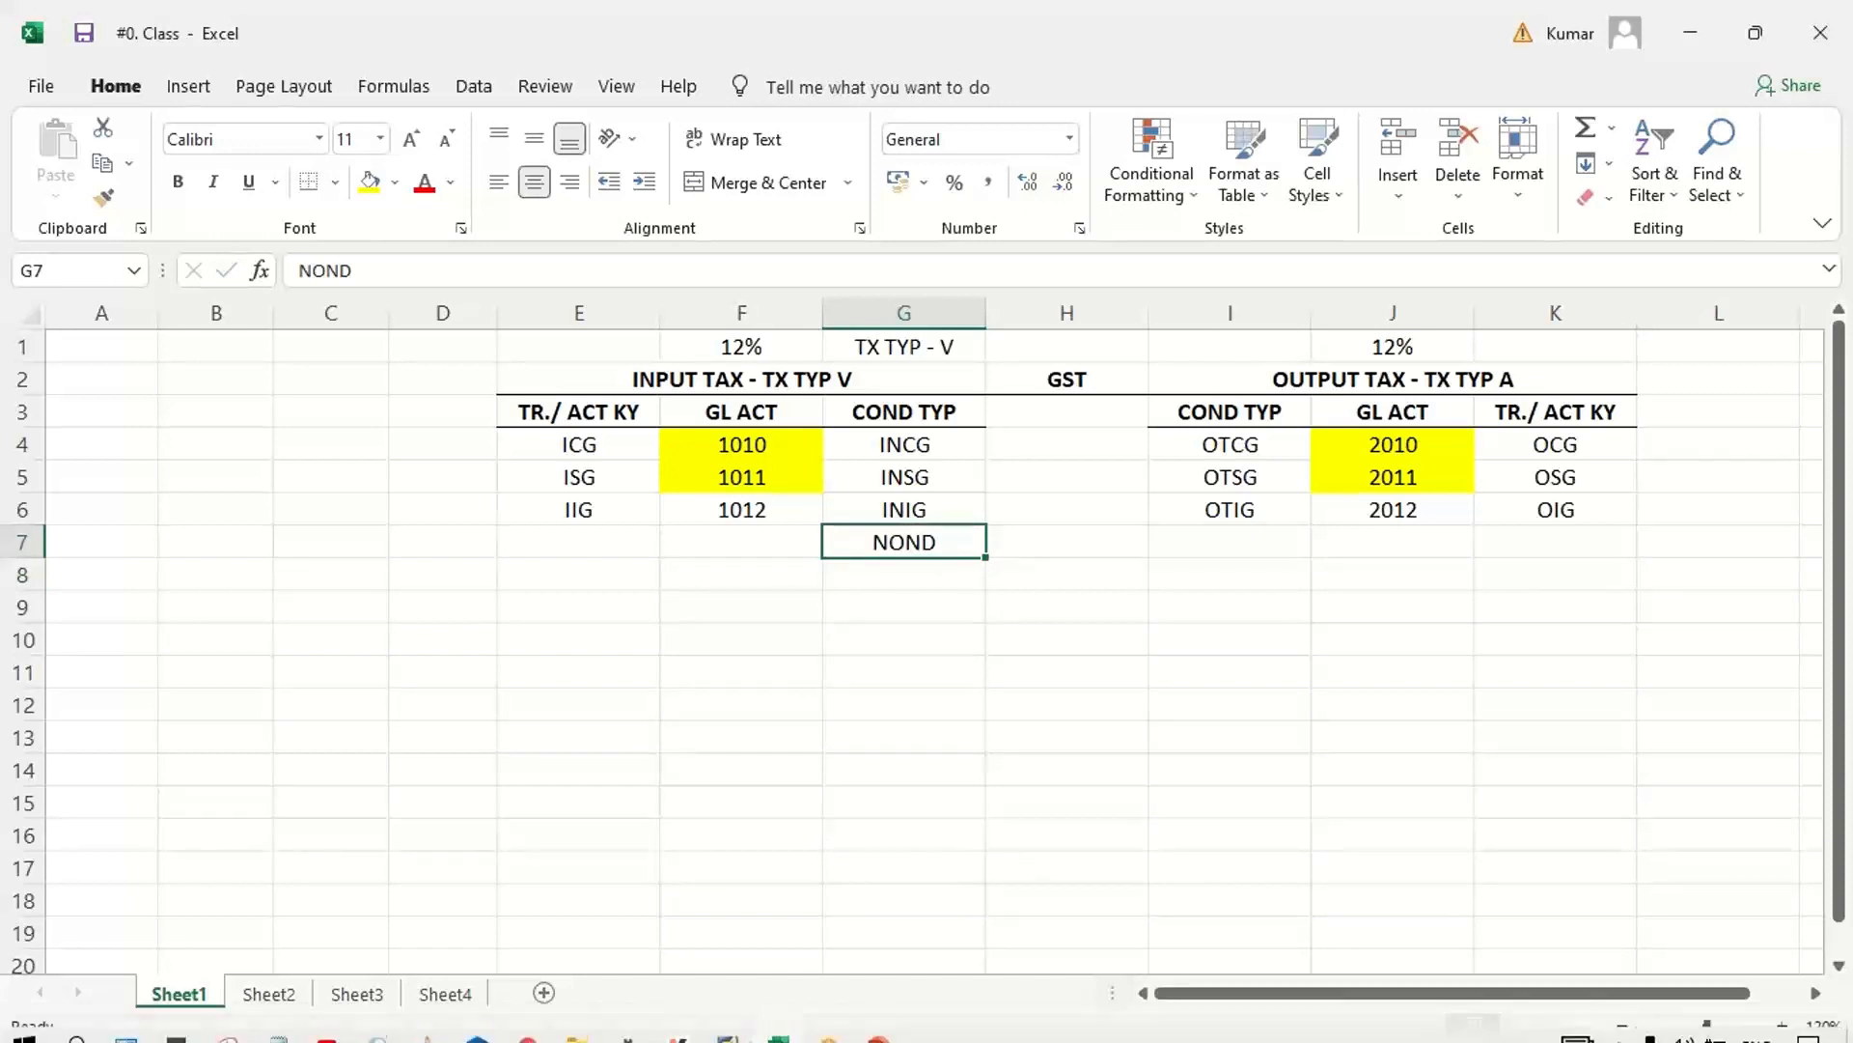
Step: Switch to the SAP Easy Access session and open the condition types overview with transaction OBQ1
mouse_move(733, 1026)
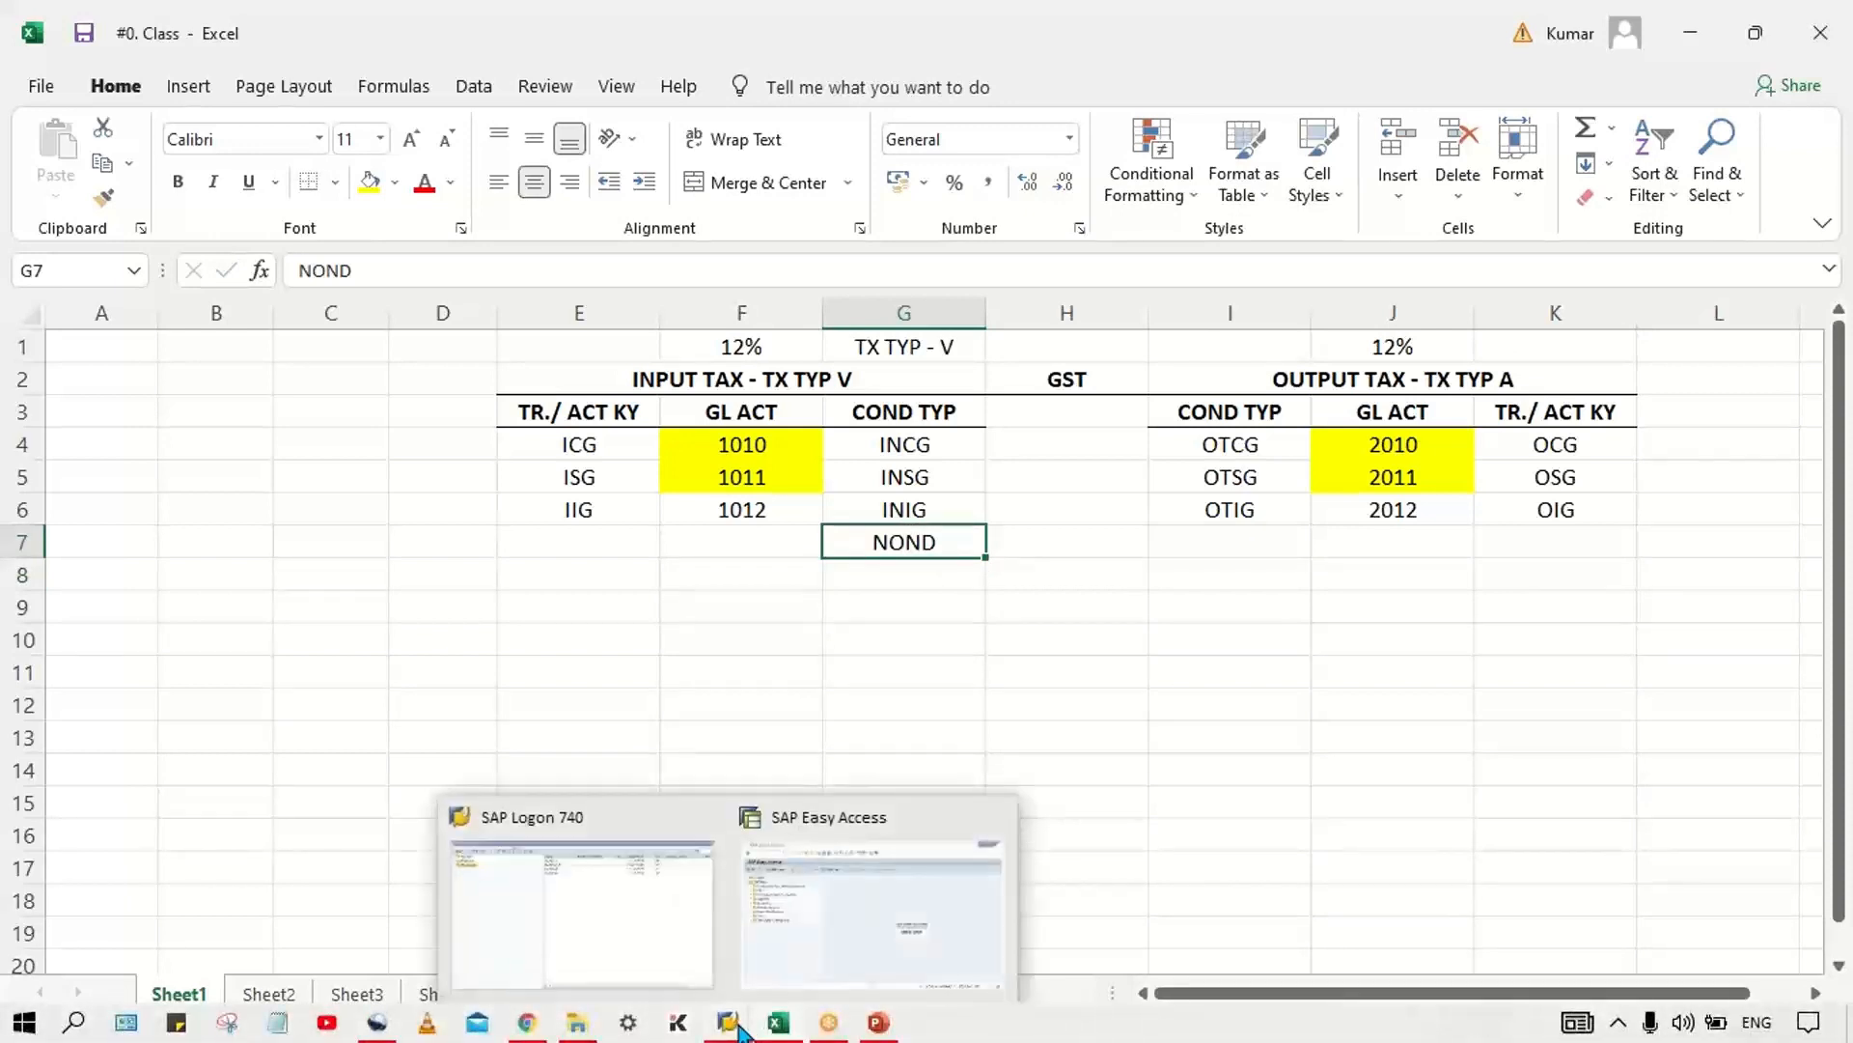
left_click(890, 924)
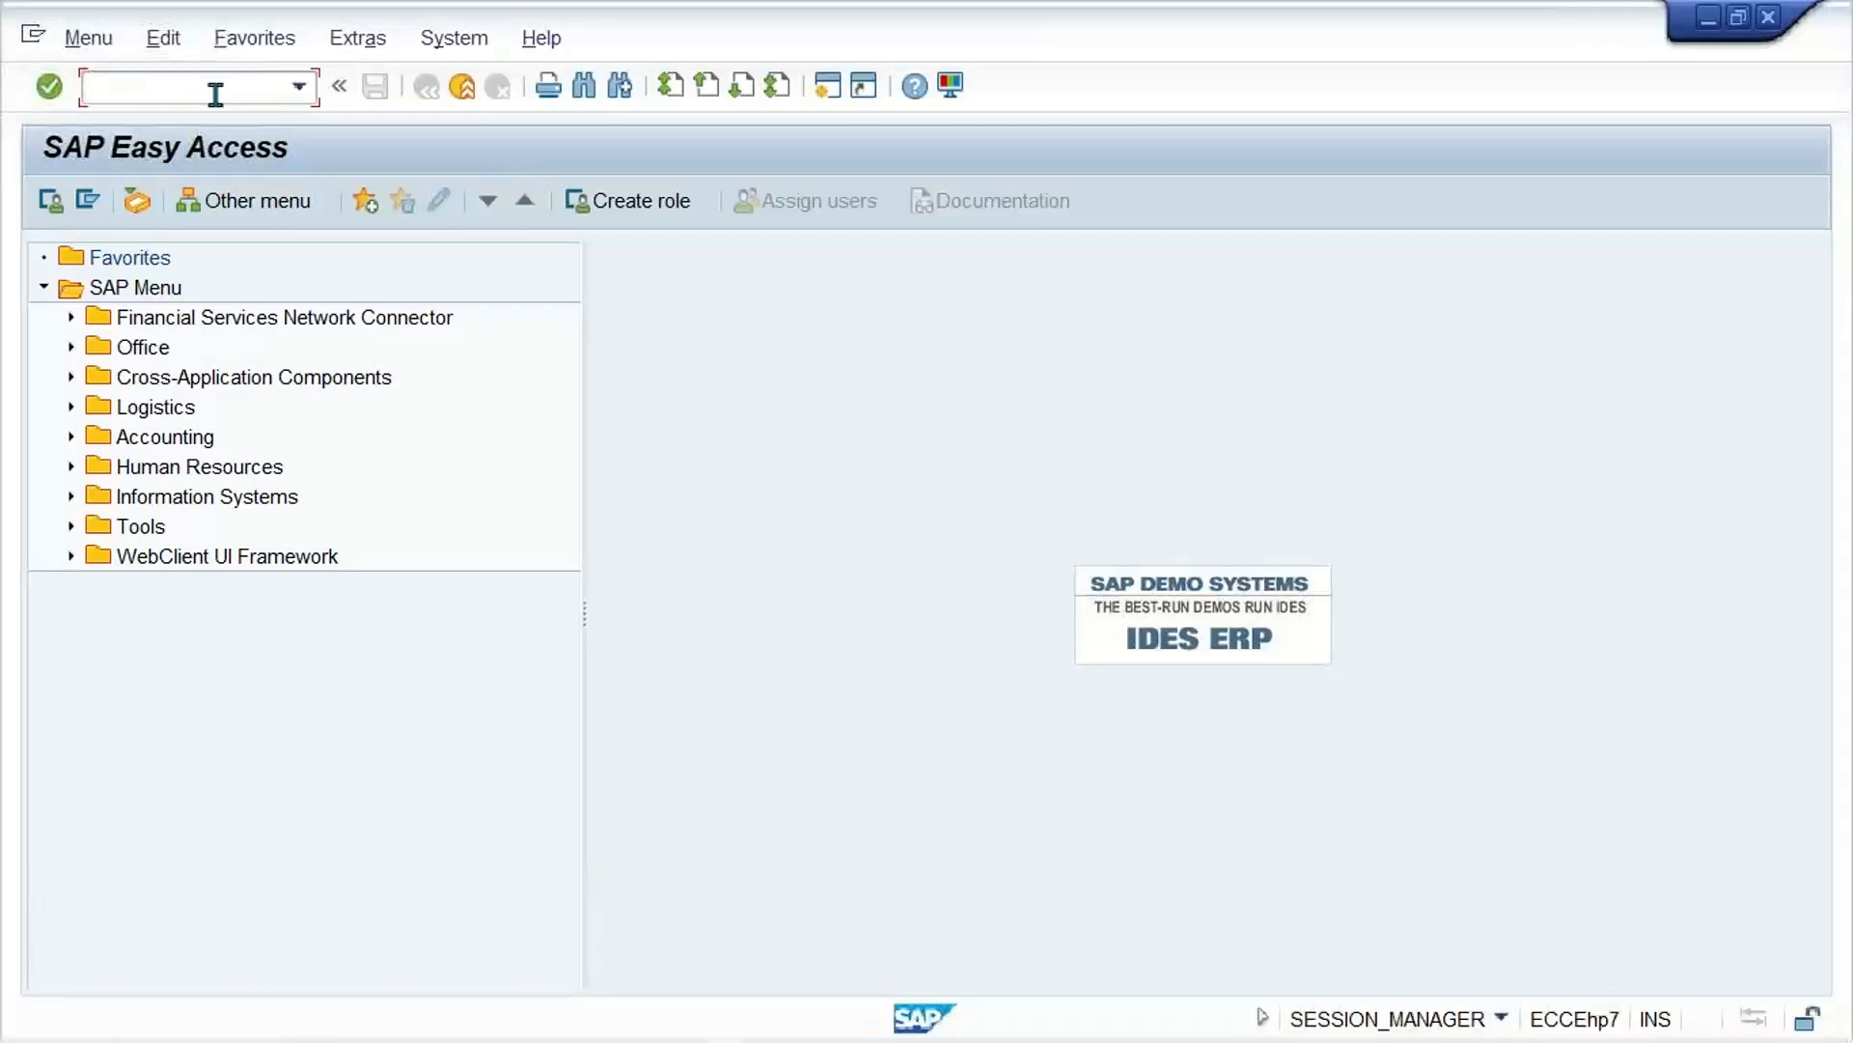
type("OBQ1")
key("Return")
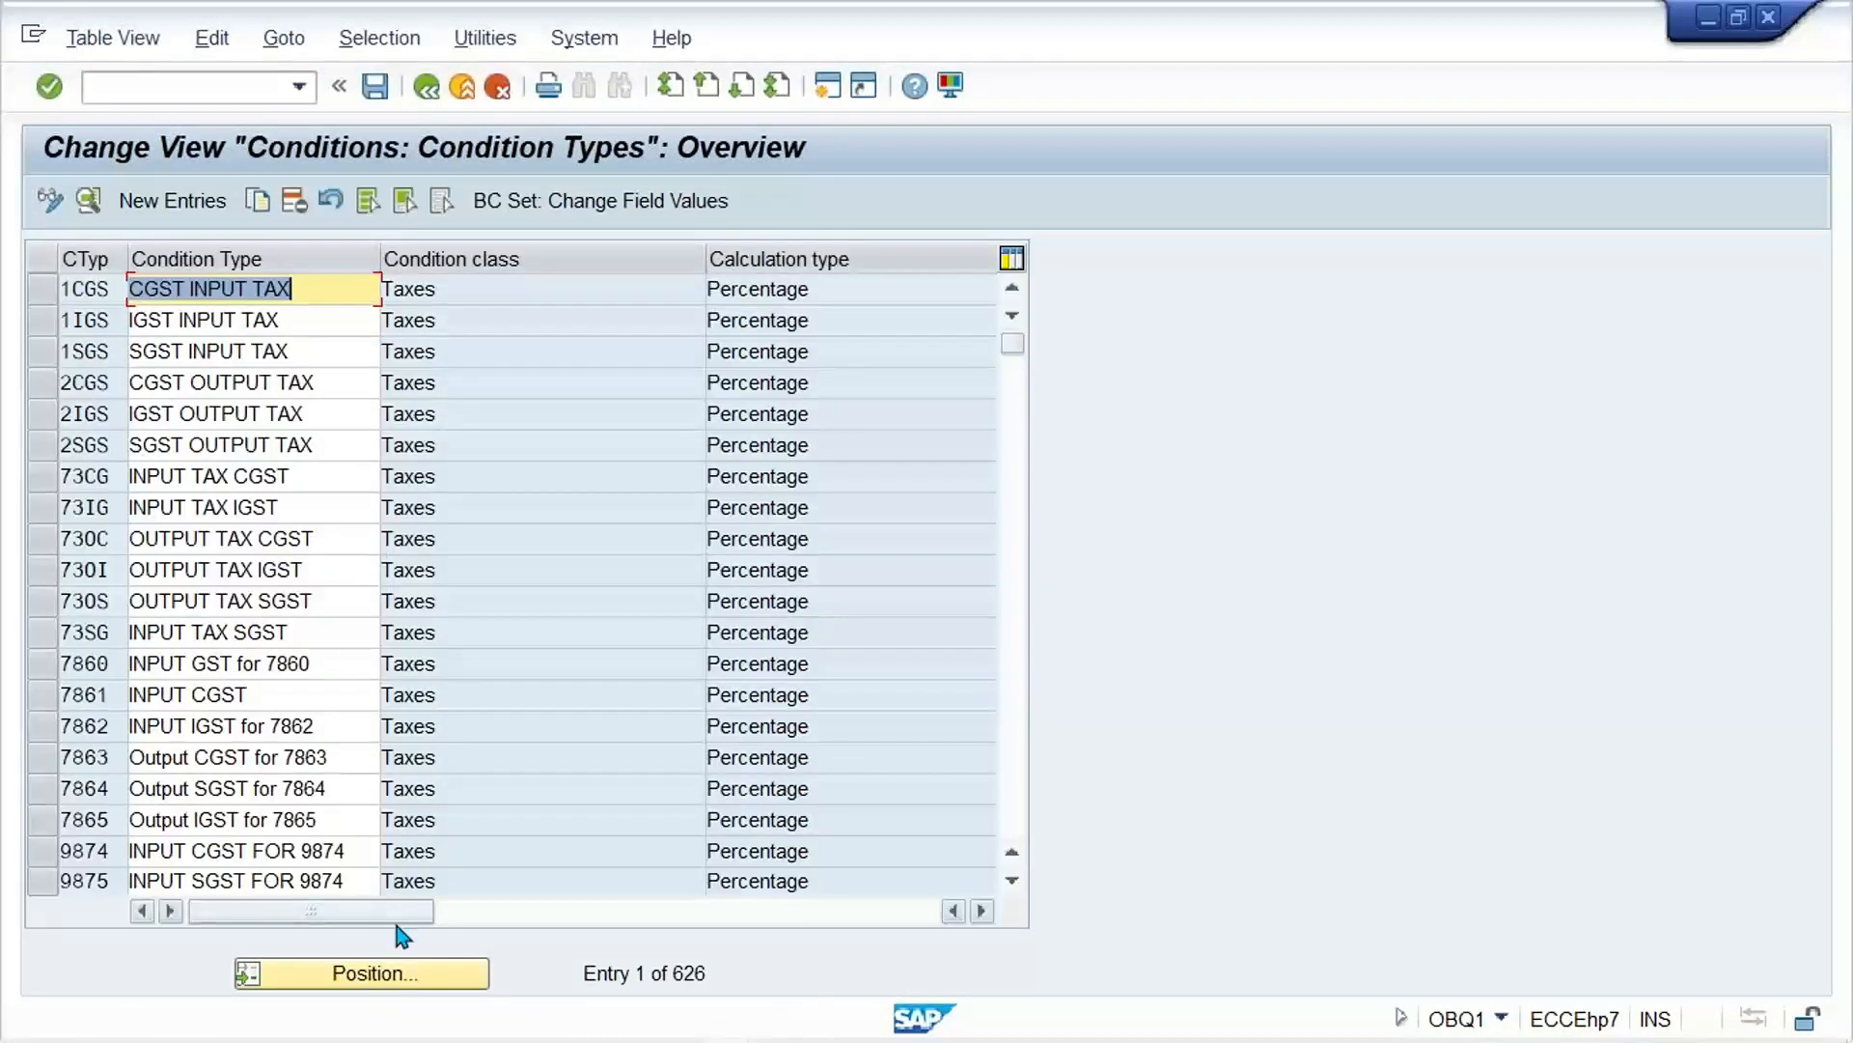
Step: Position the condition types list at INCG, using the value copied from G4 of the Excel GST table
left_click(386, 973)
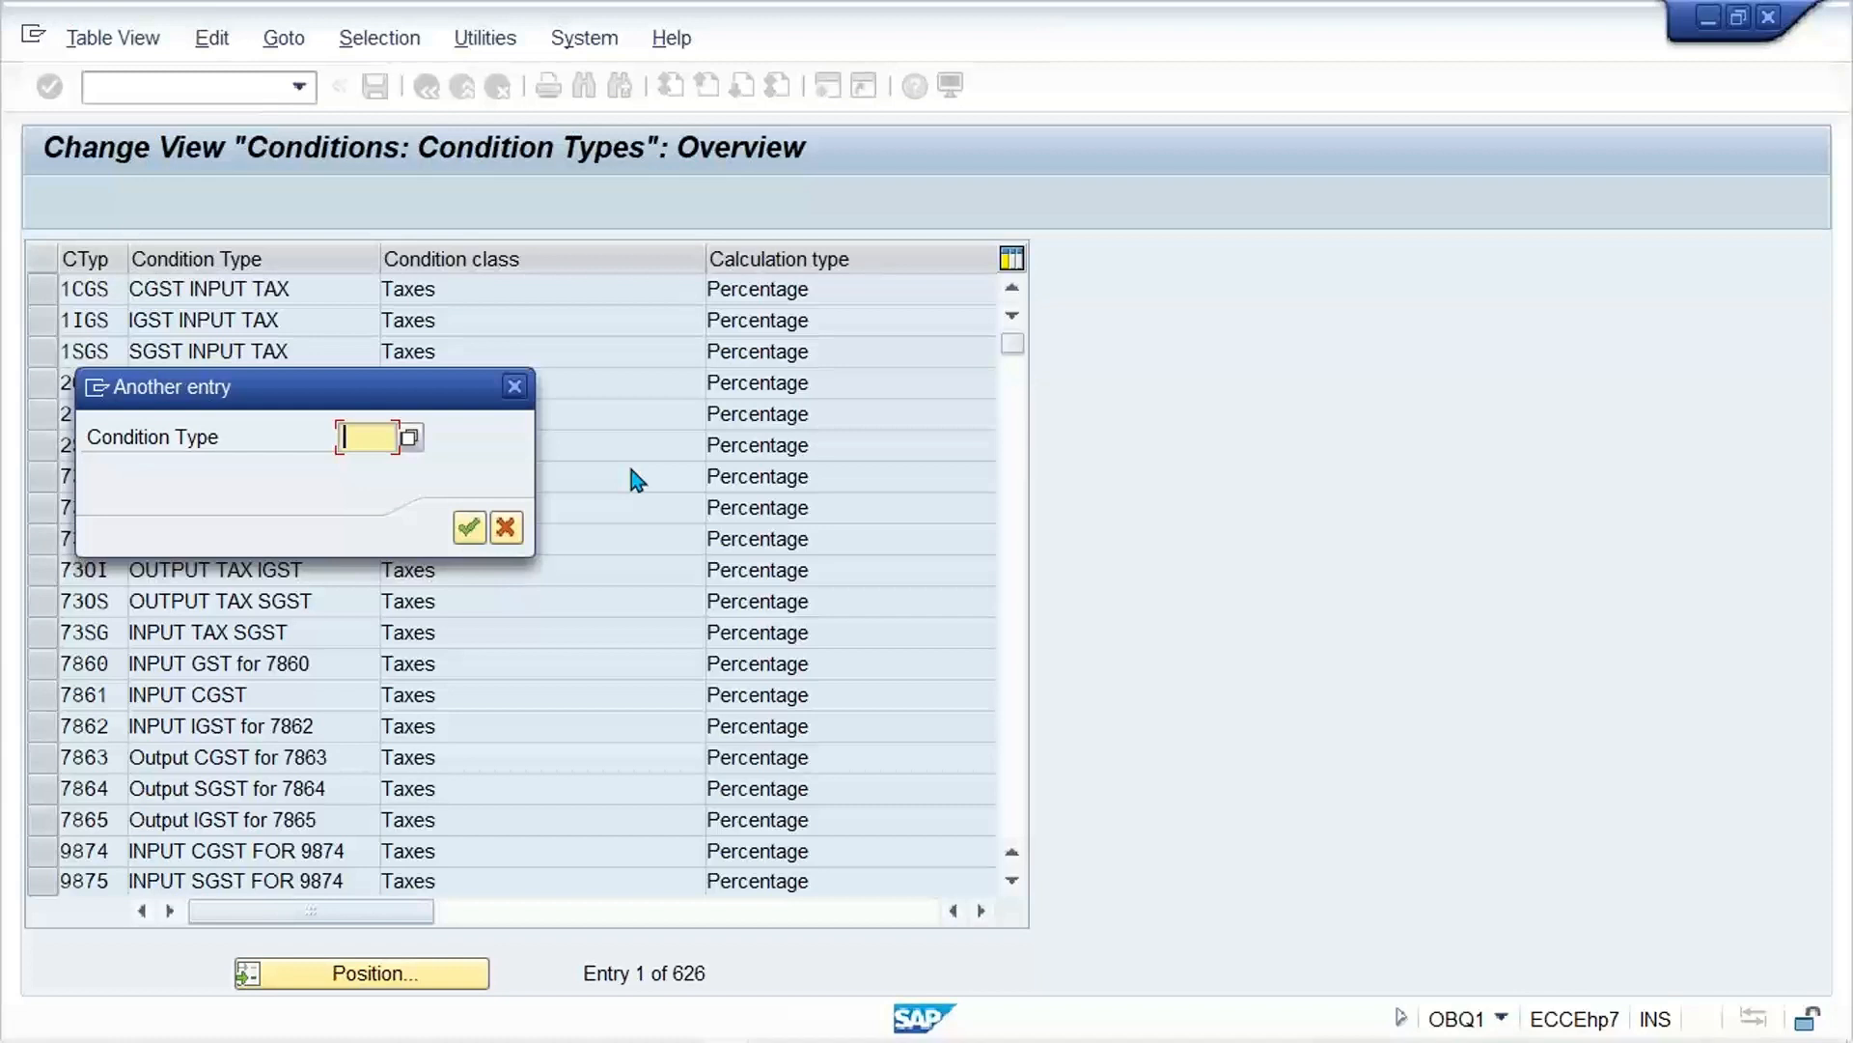
left_click(799, 1029)
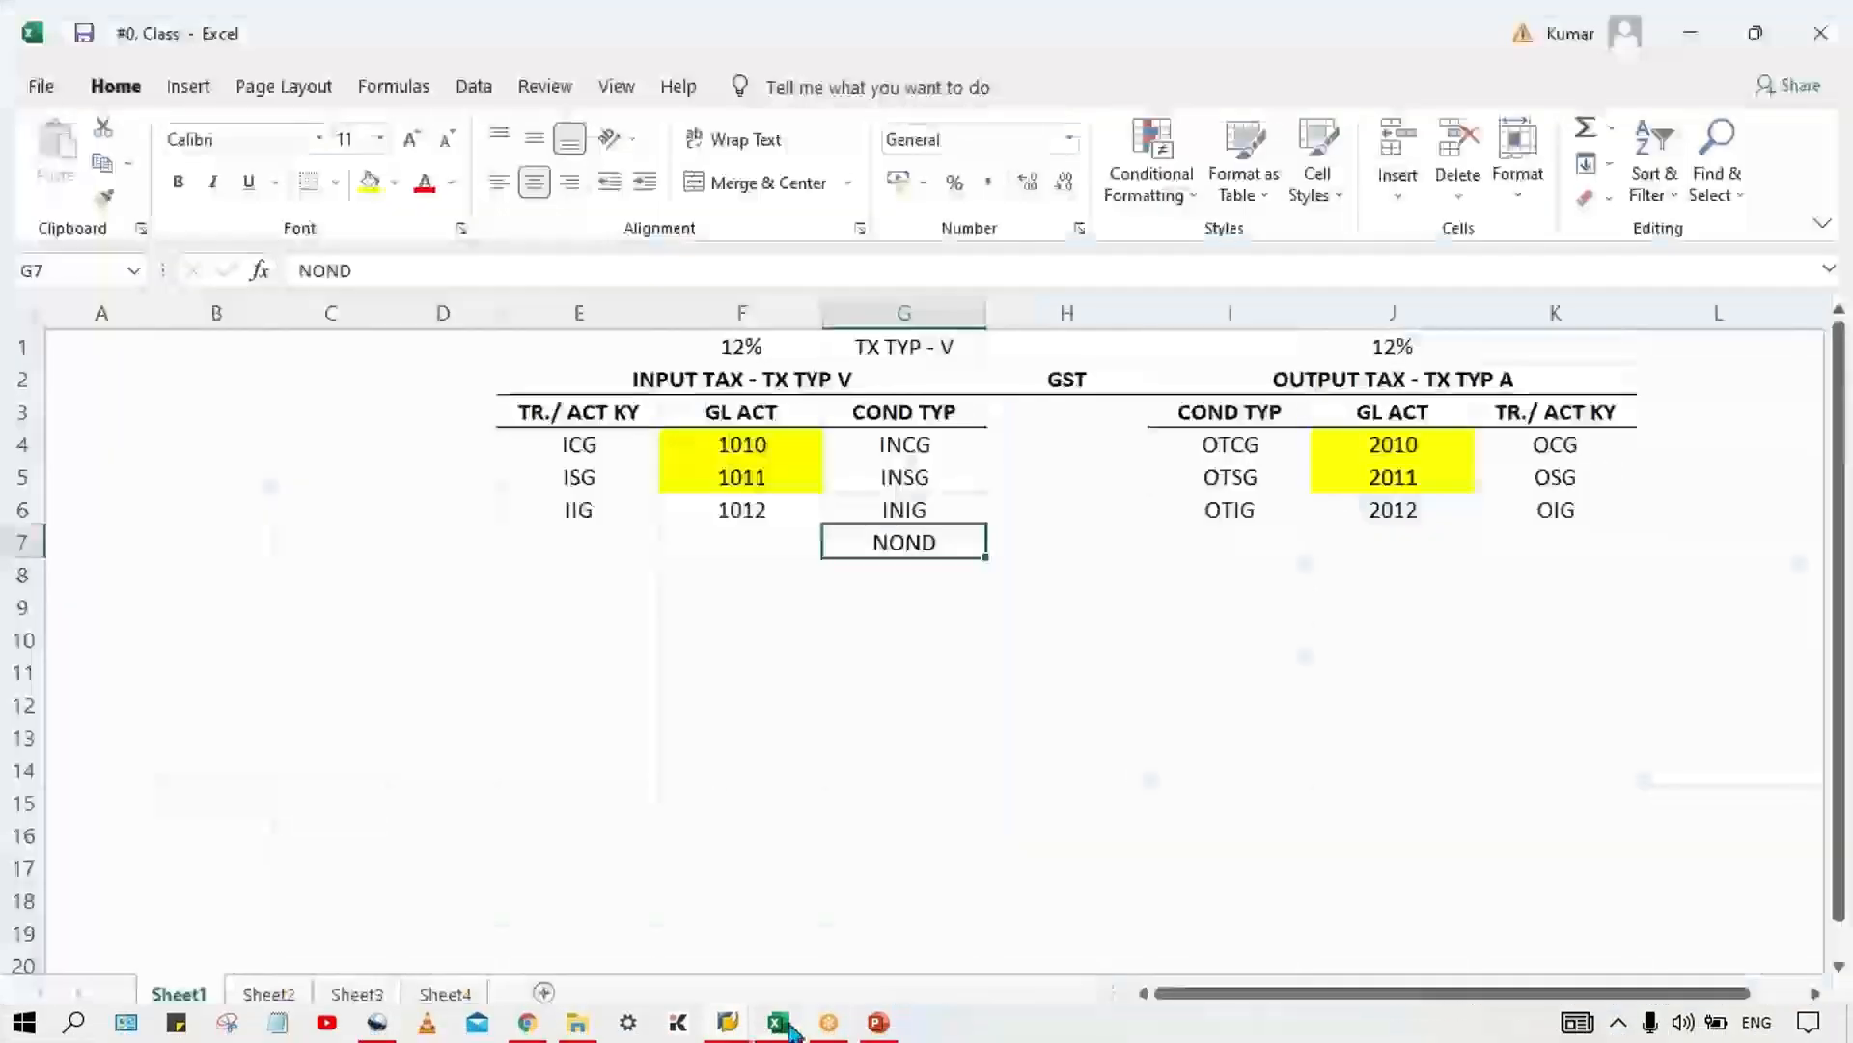
left_click(901, 449)
key("ctrl+c")
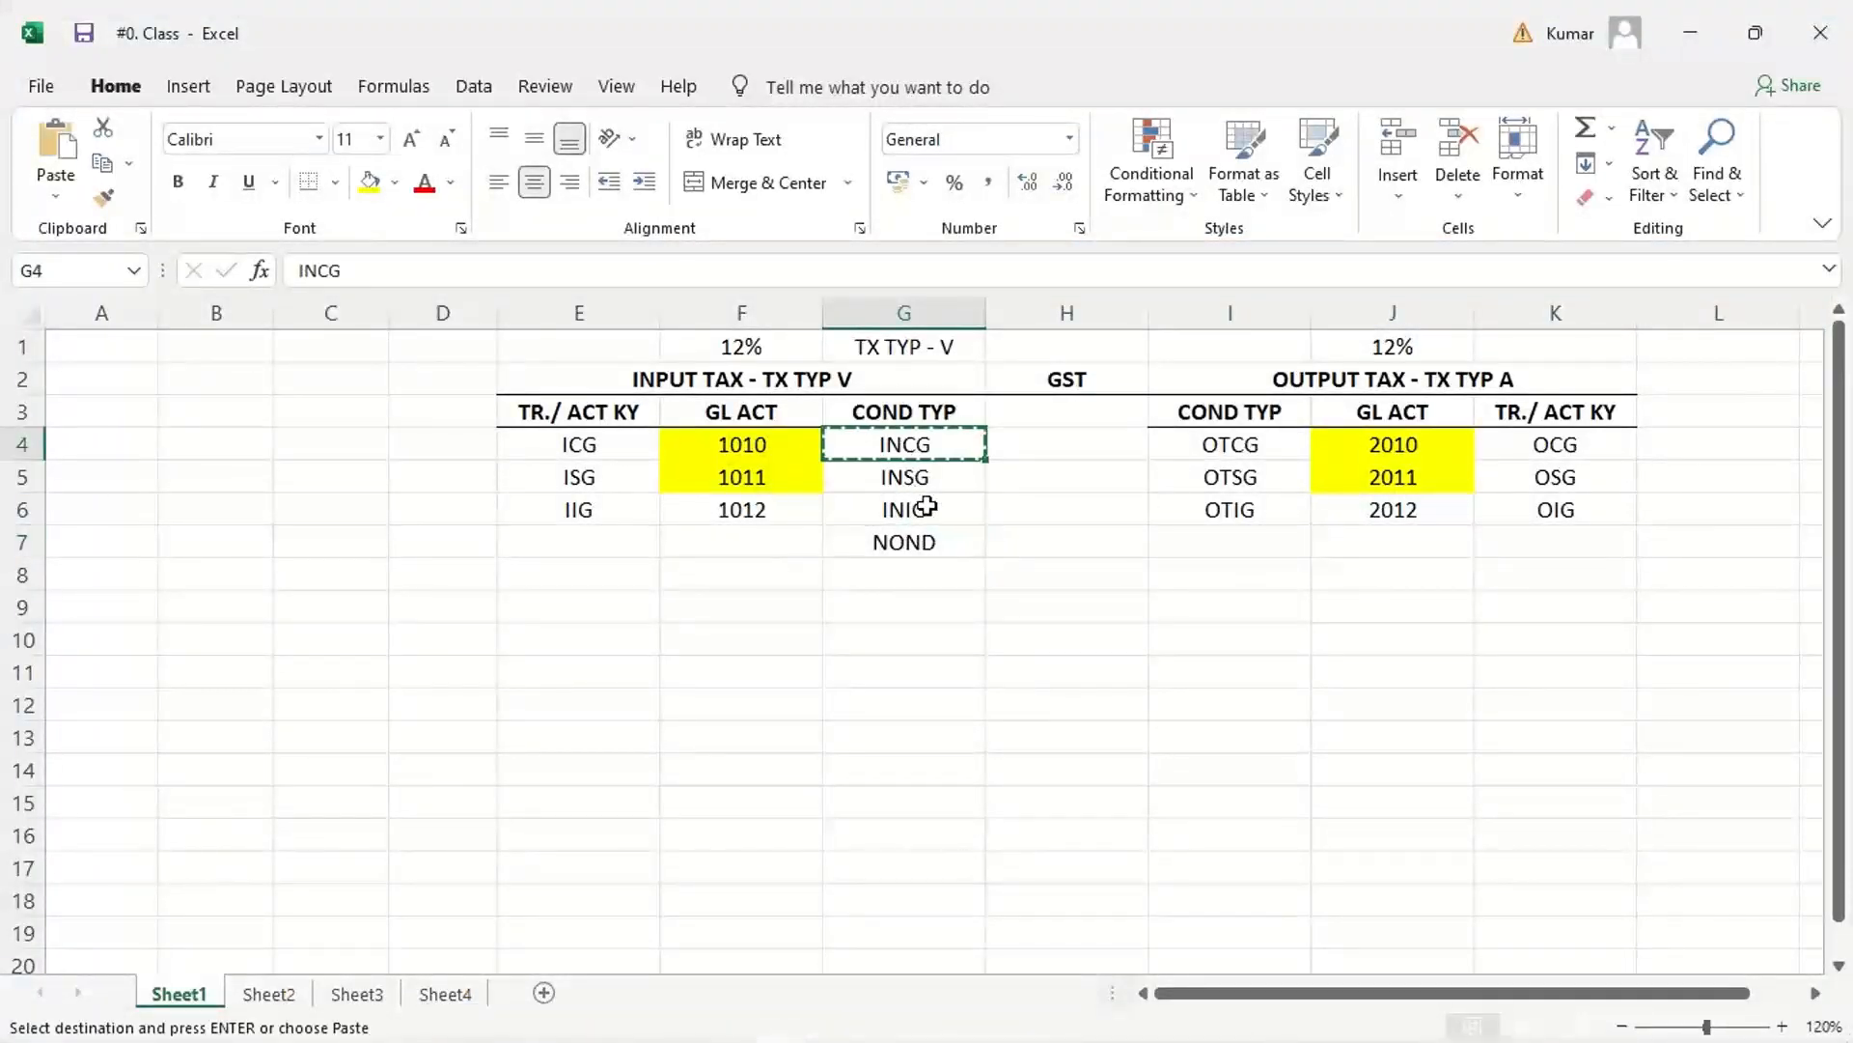
key("alt+Tab")
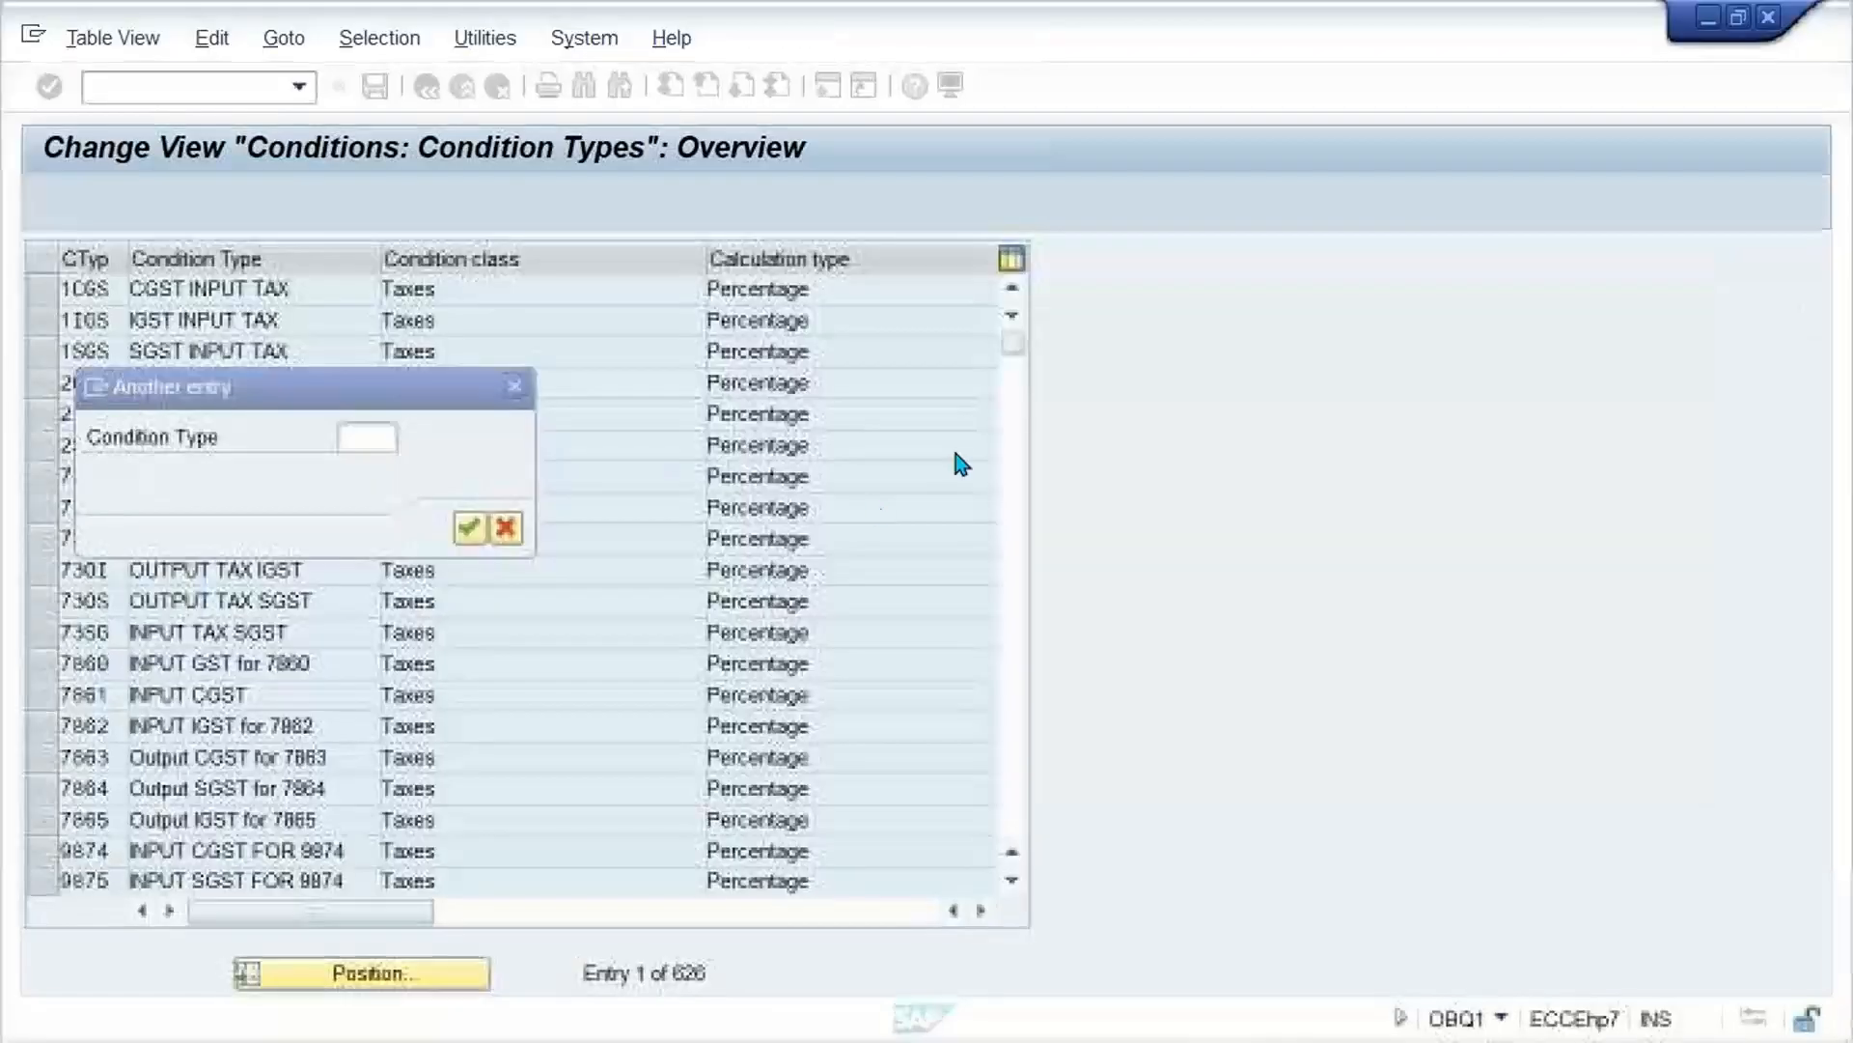
left_click(360, 436)
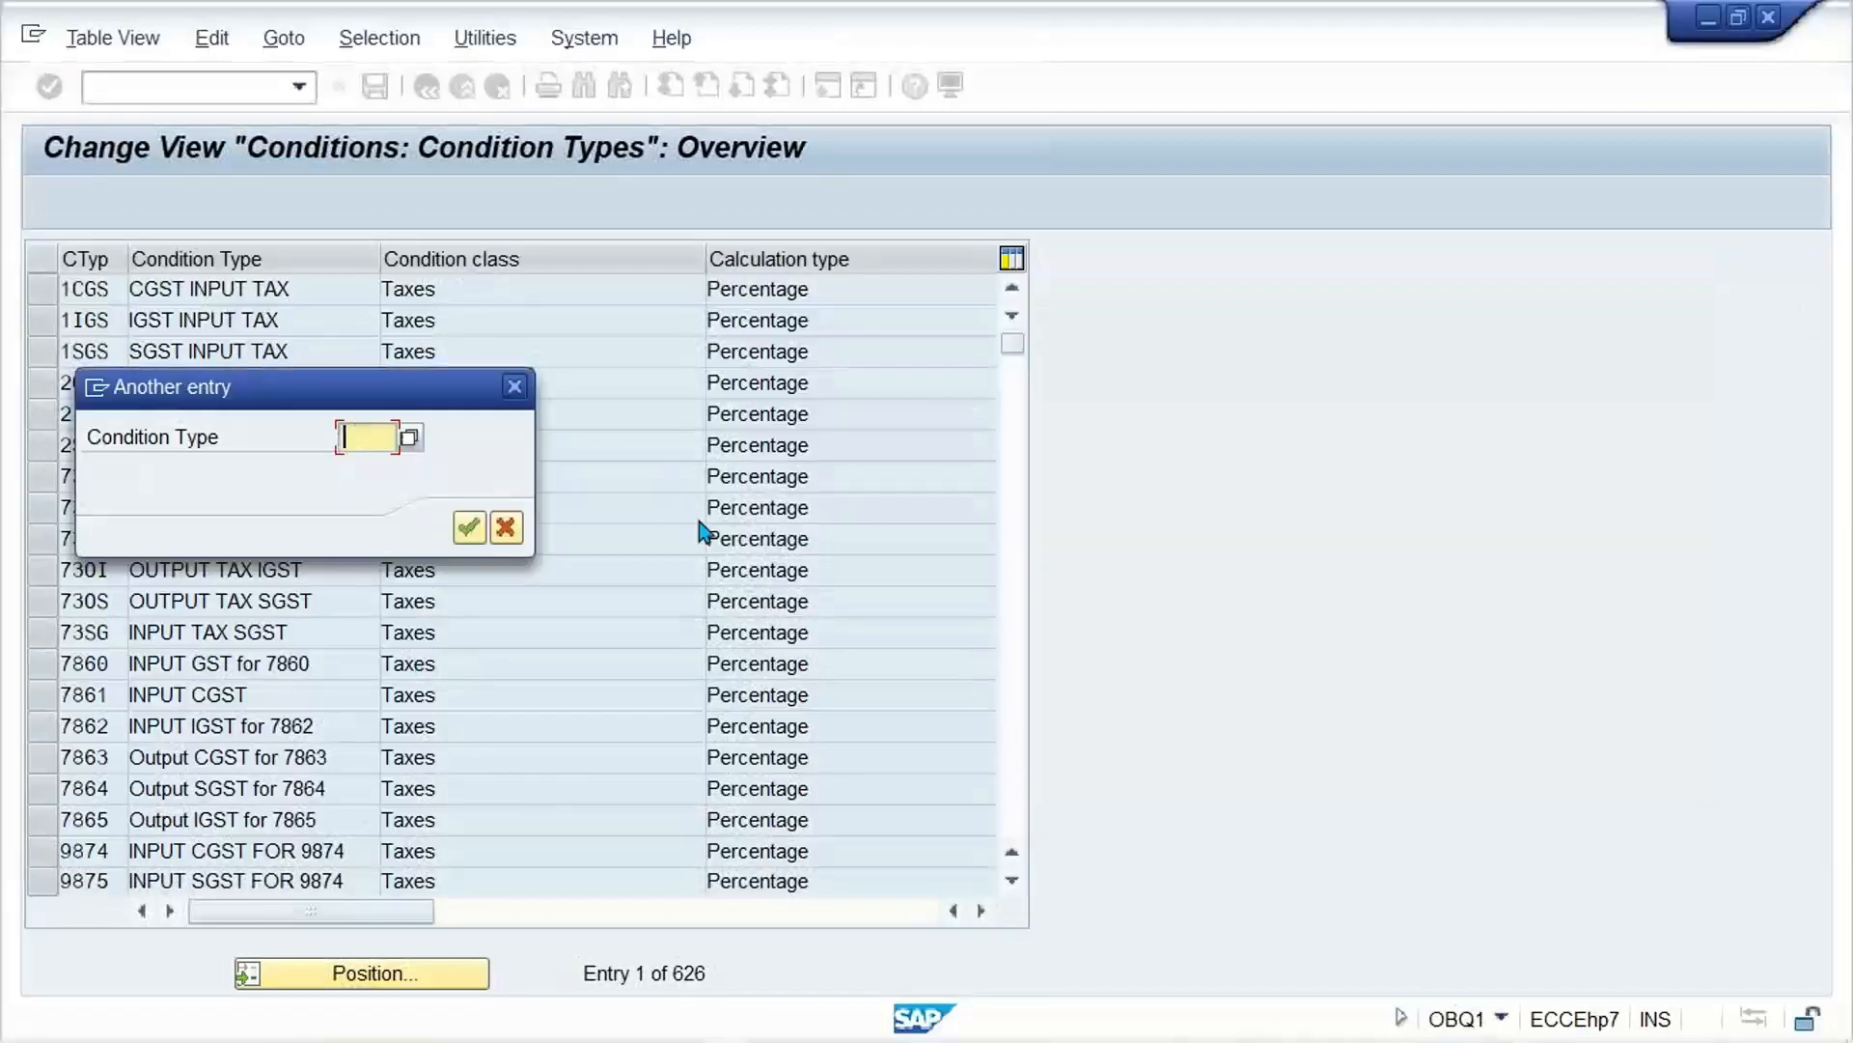
key("ctrl+v")
key("Return")
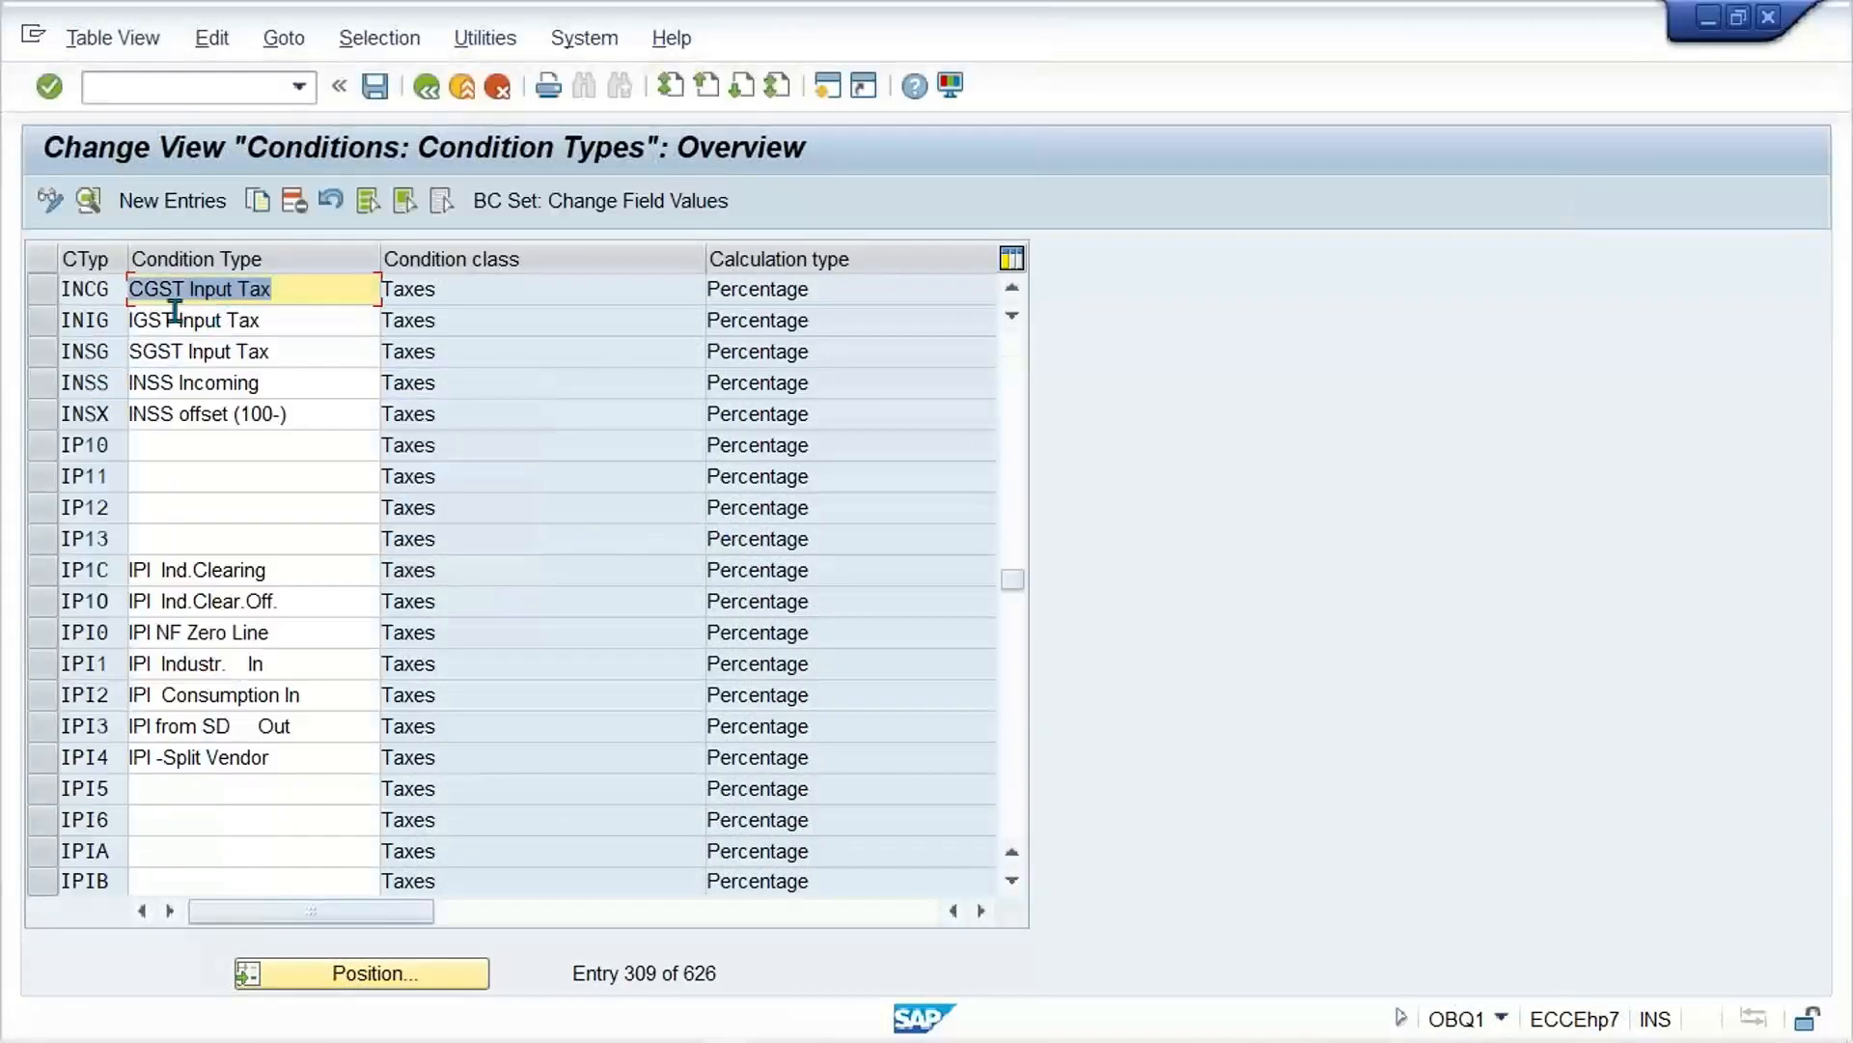
Step: Try to copy condition type INCG as NOND with the description NON DED. GST Input
left_click(45, 288)
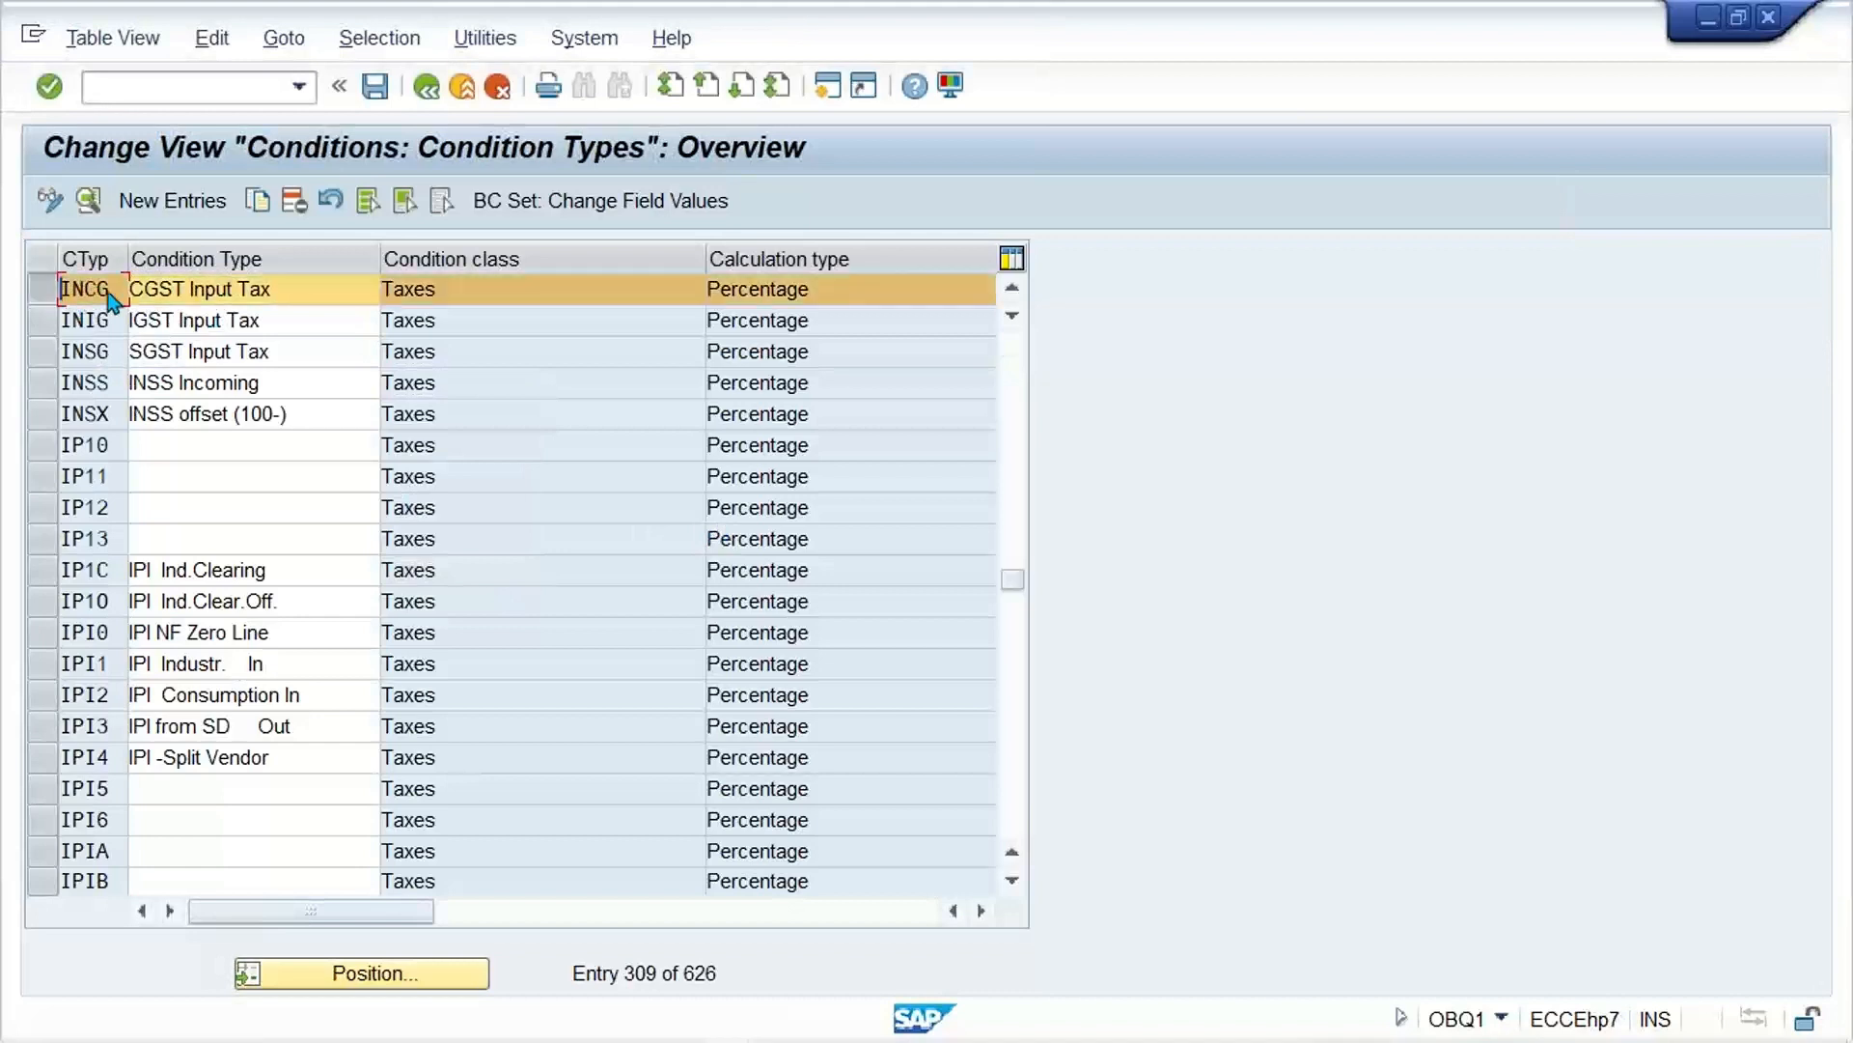
left_click(258, 205)
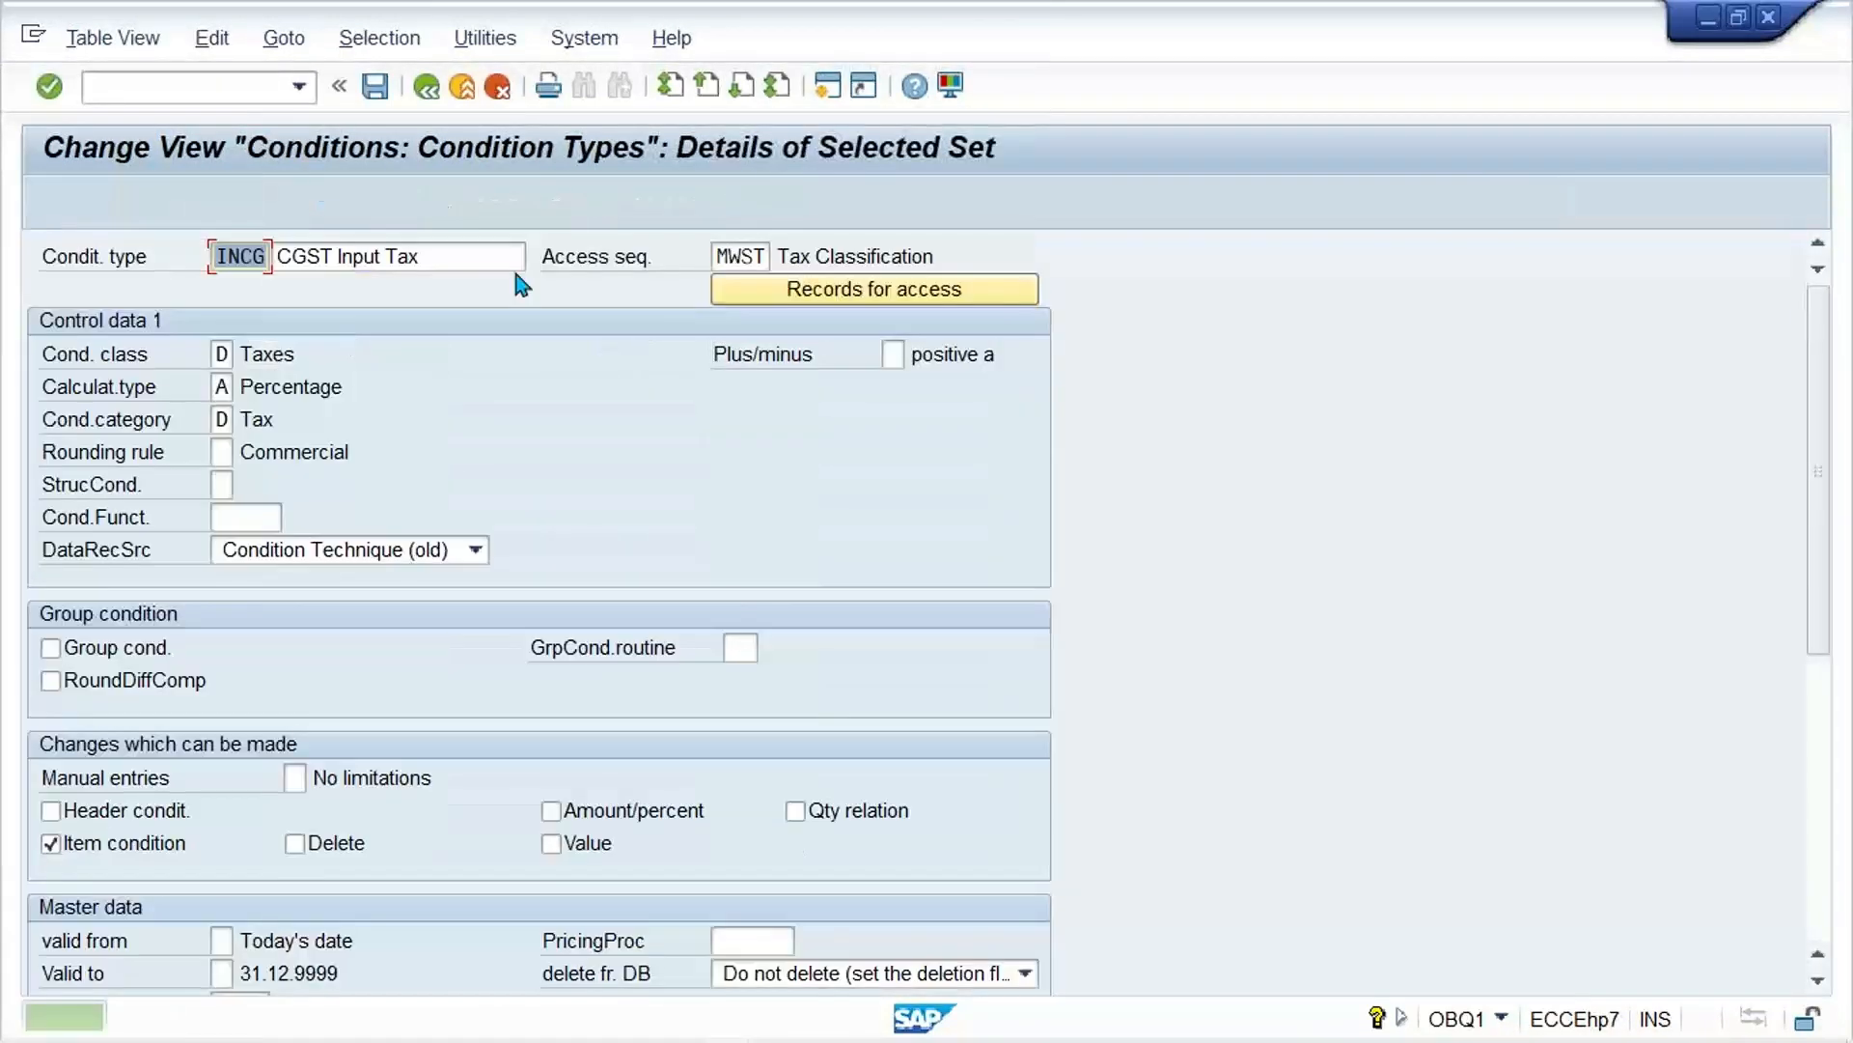
key("Delete")
type("NOND")
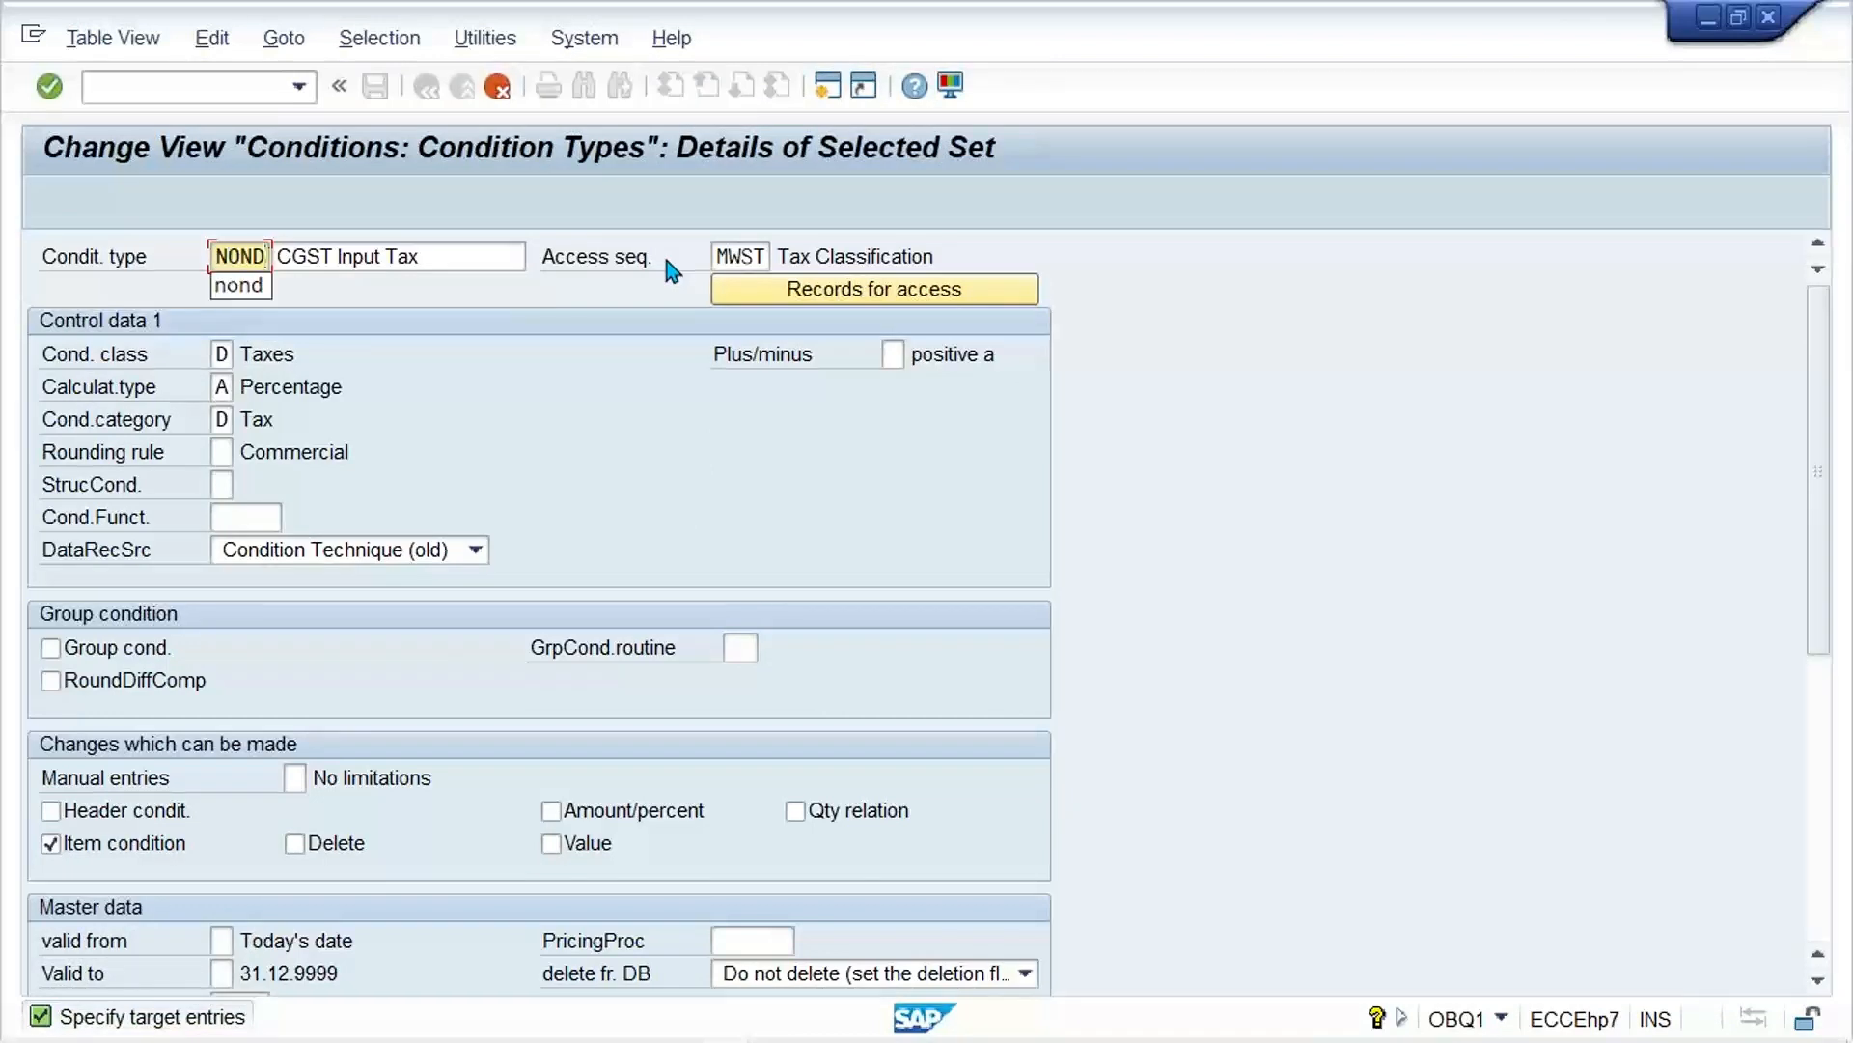
key("Tab")
type("N")
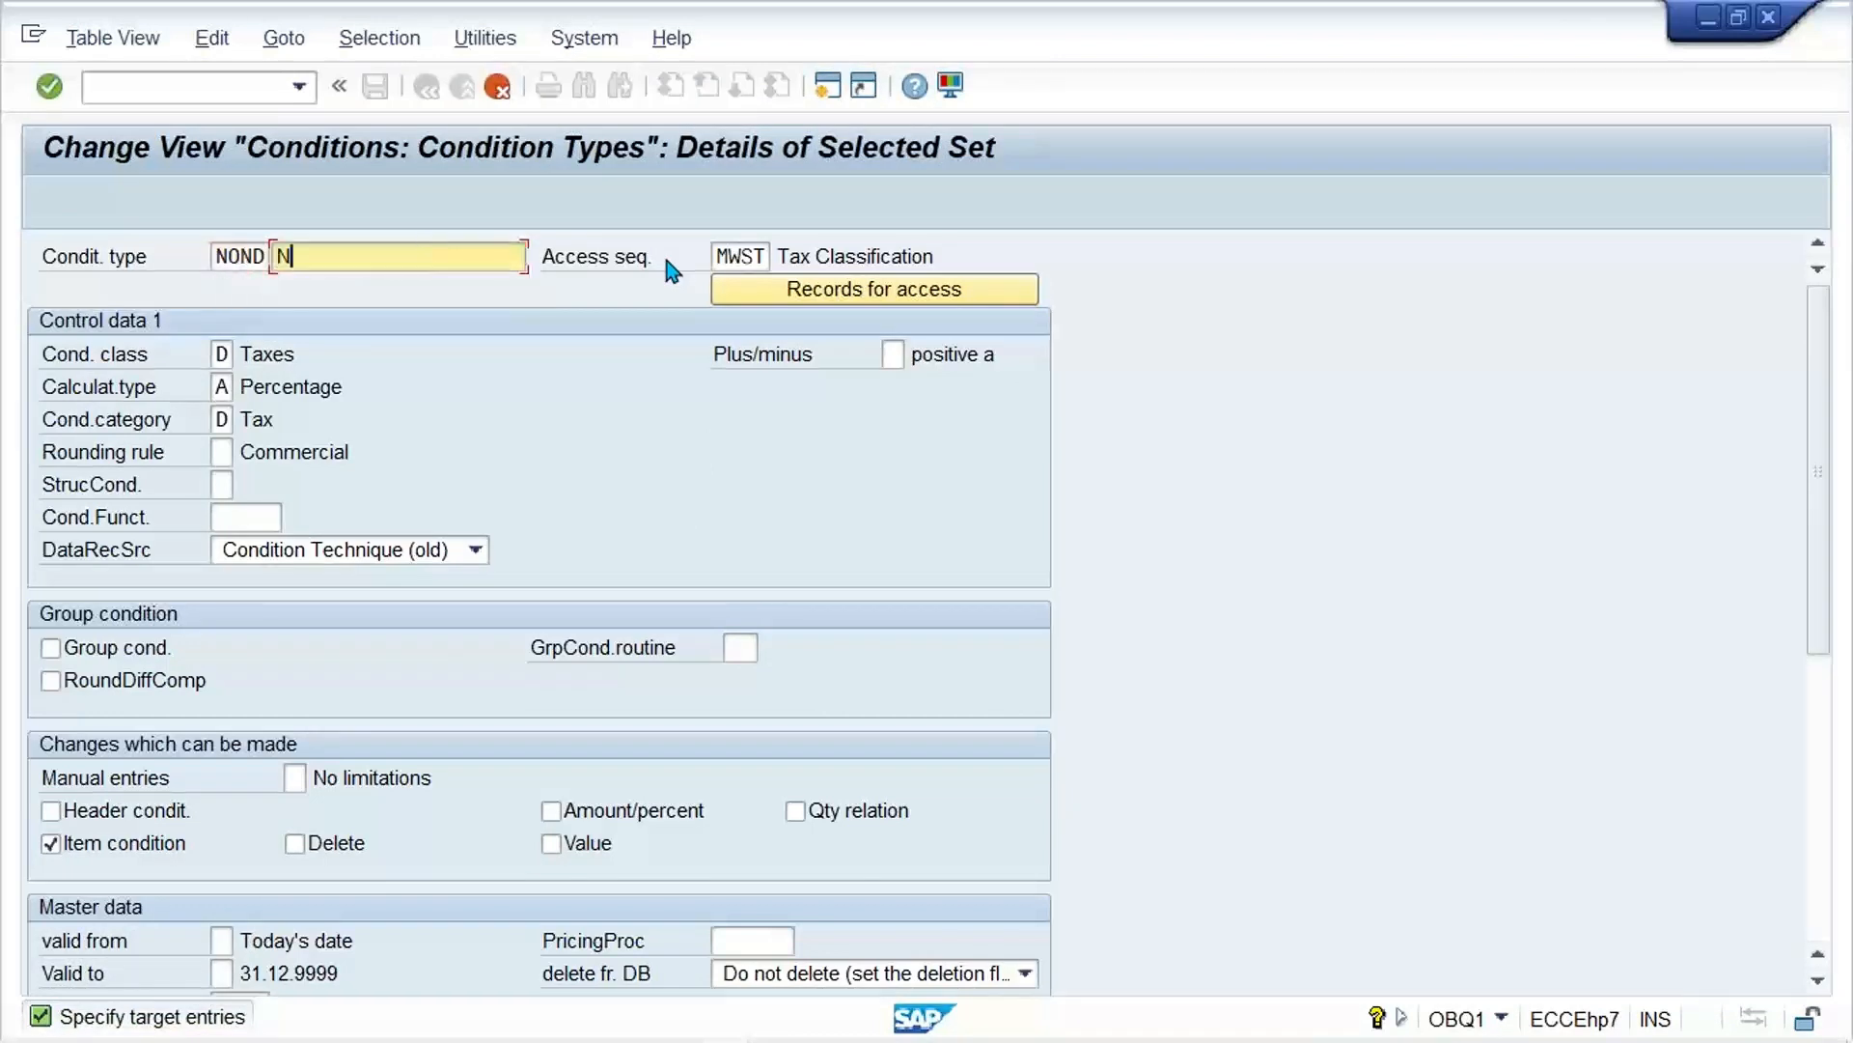
key("Down")
key("Return")
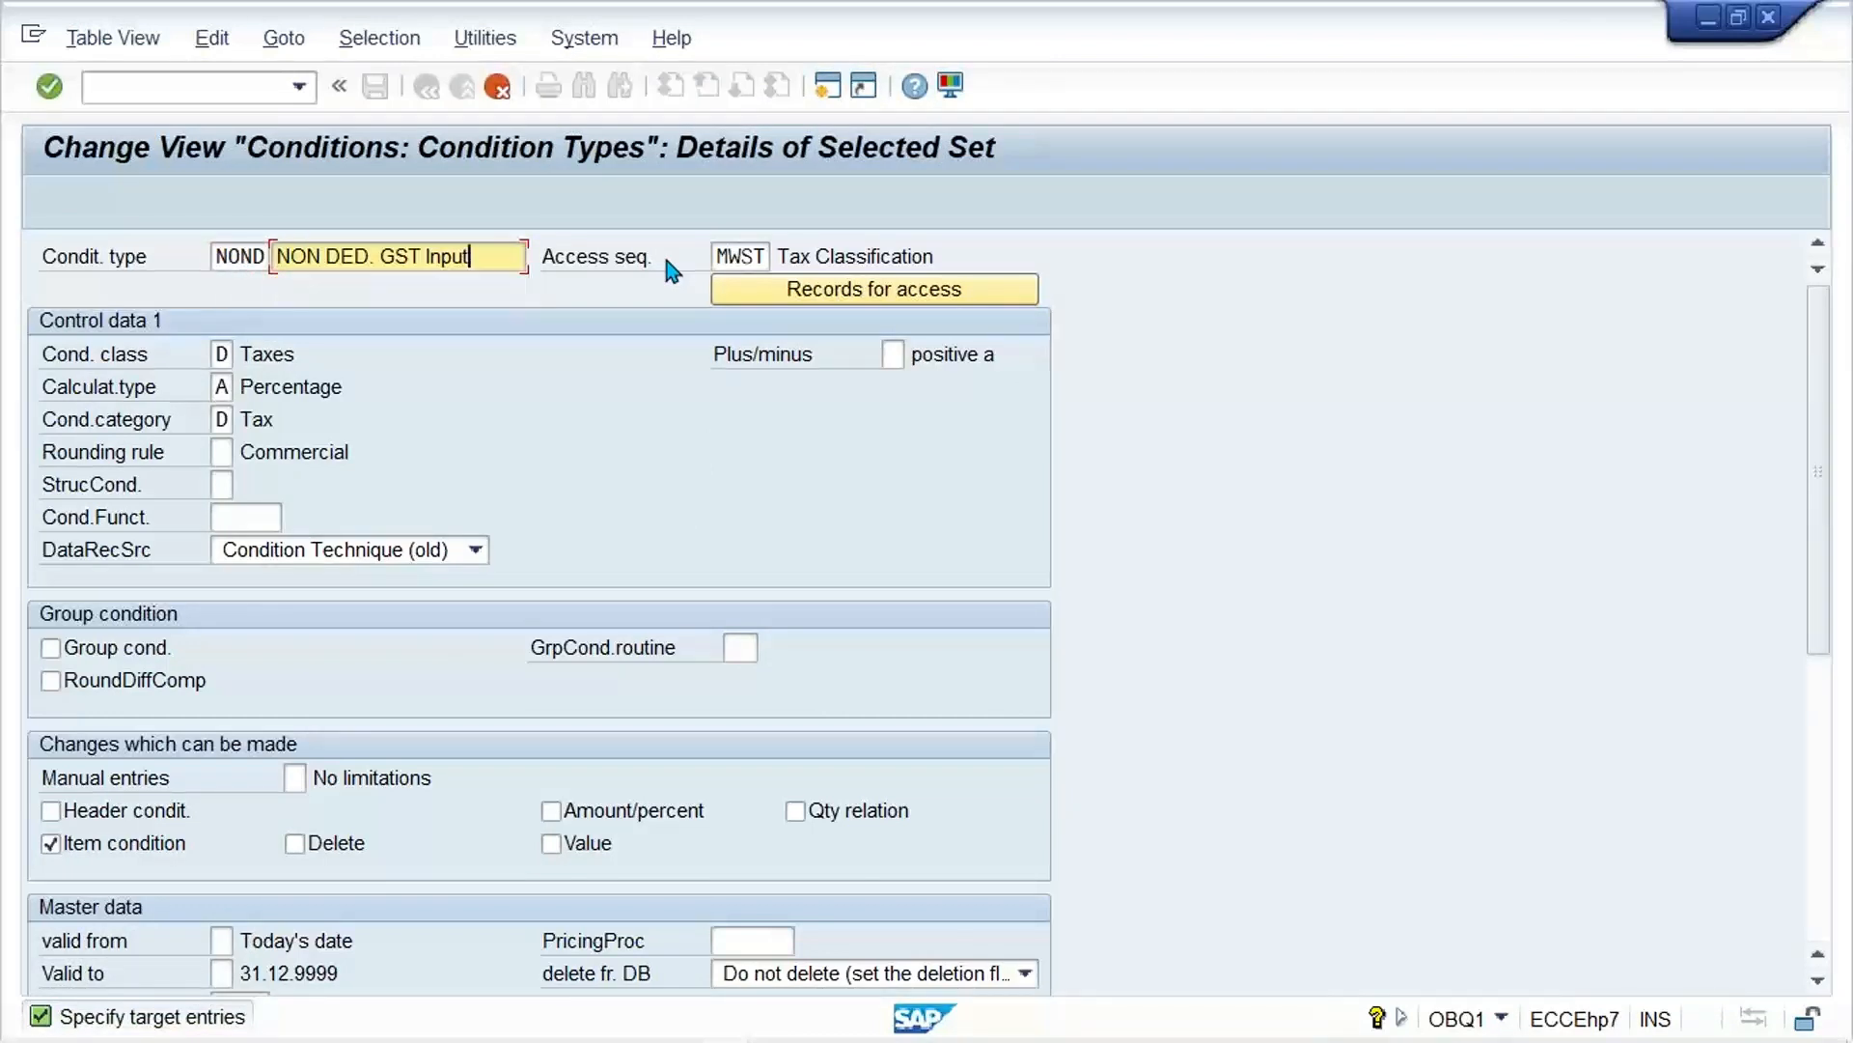
key("Return")
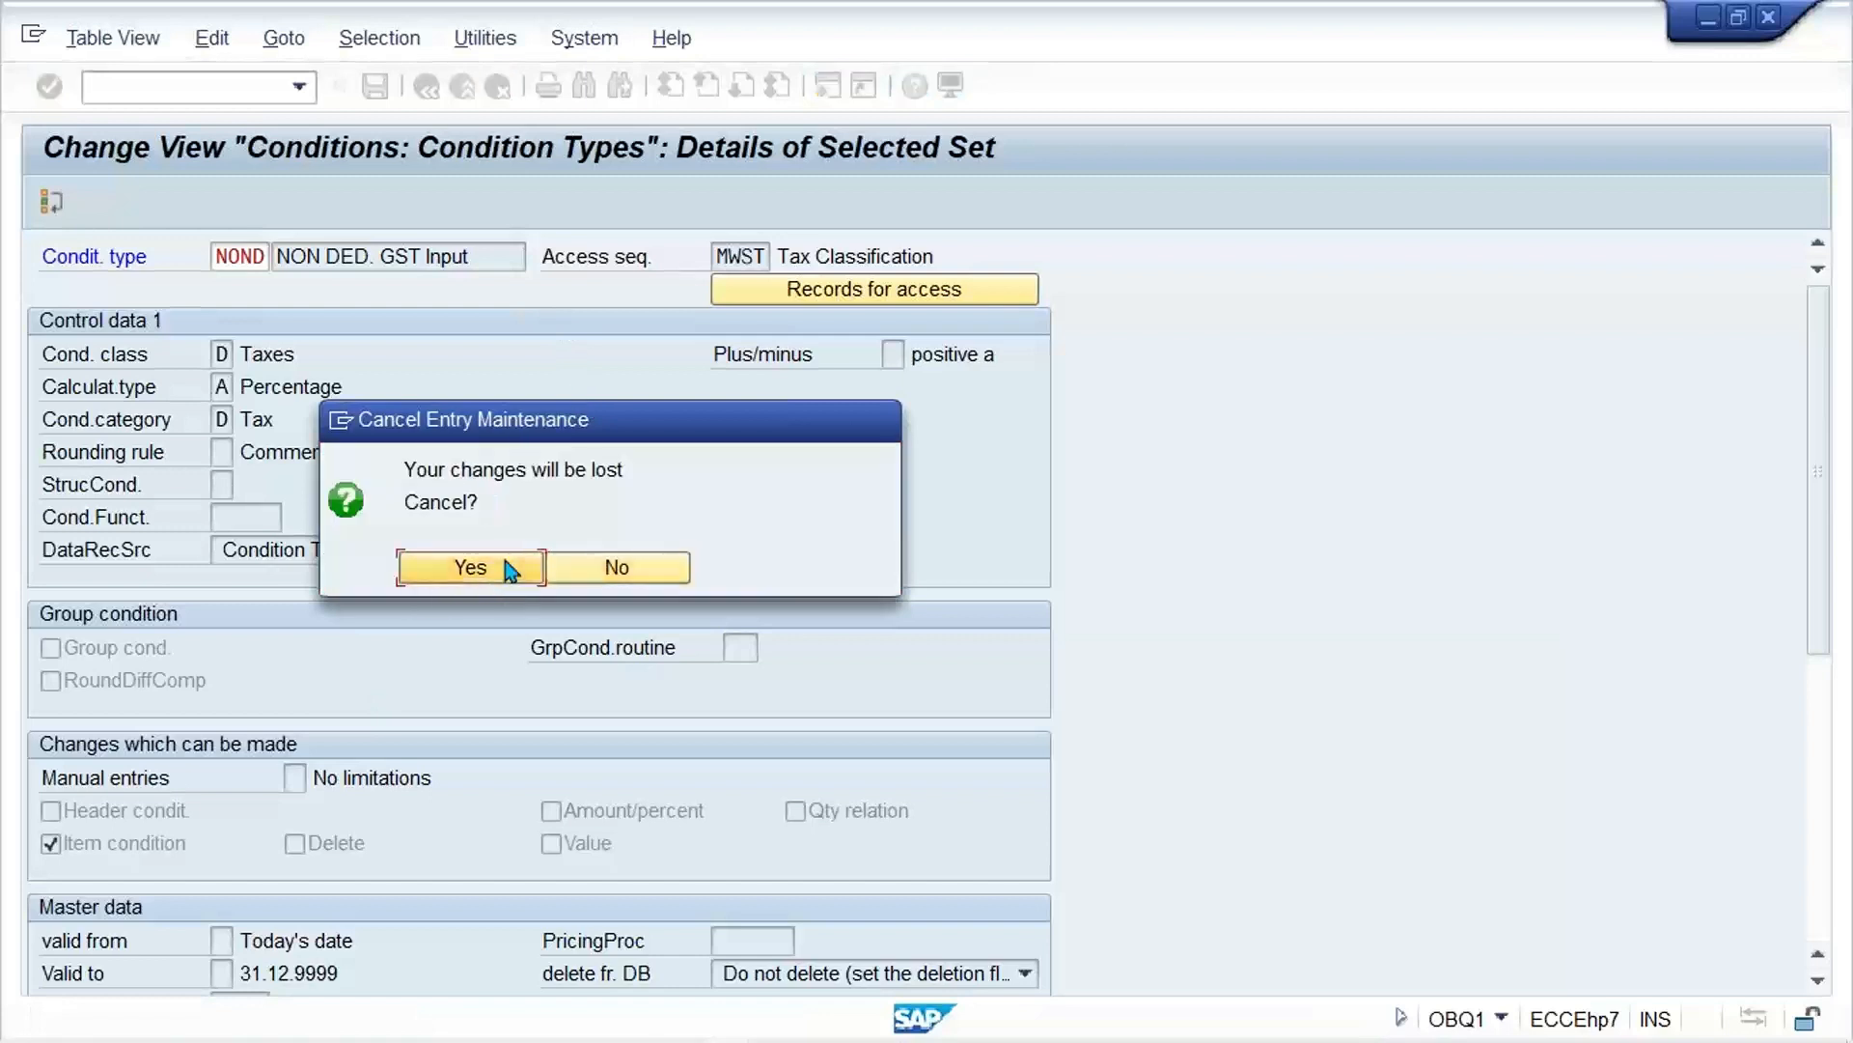
left_click(507, 567)
Step: Find condition type NOND in the list, check its details and return to the overview
left_click(363, 973)
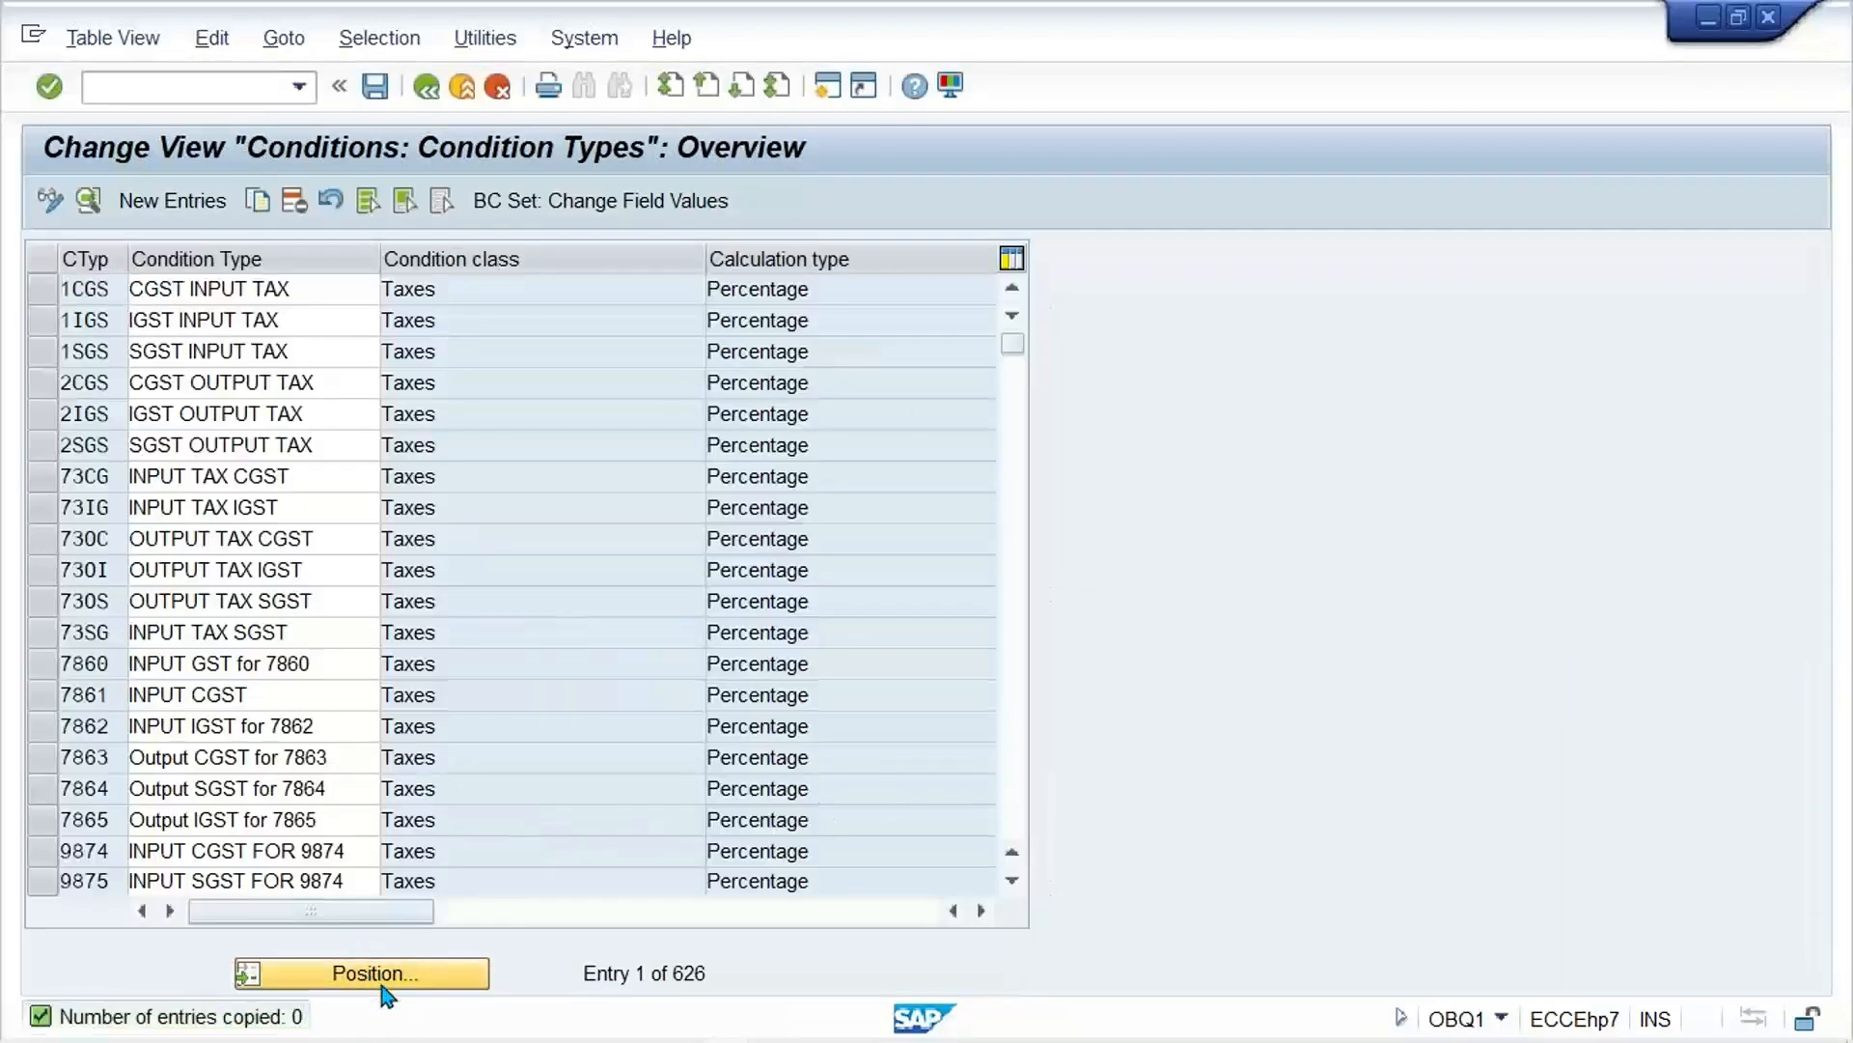
type("NON")
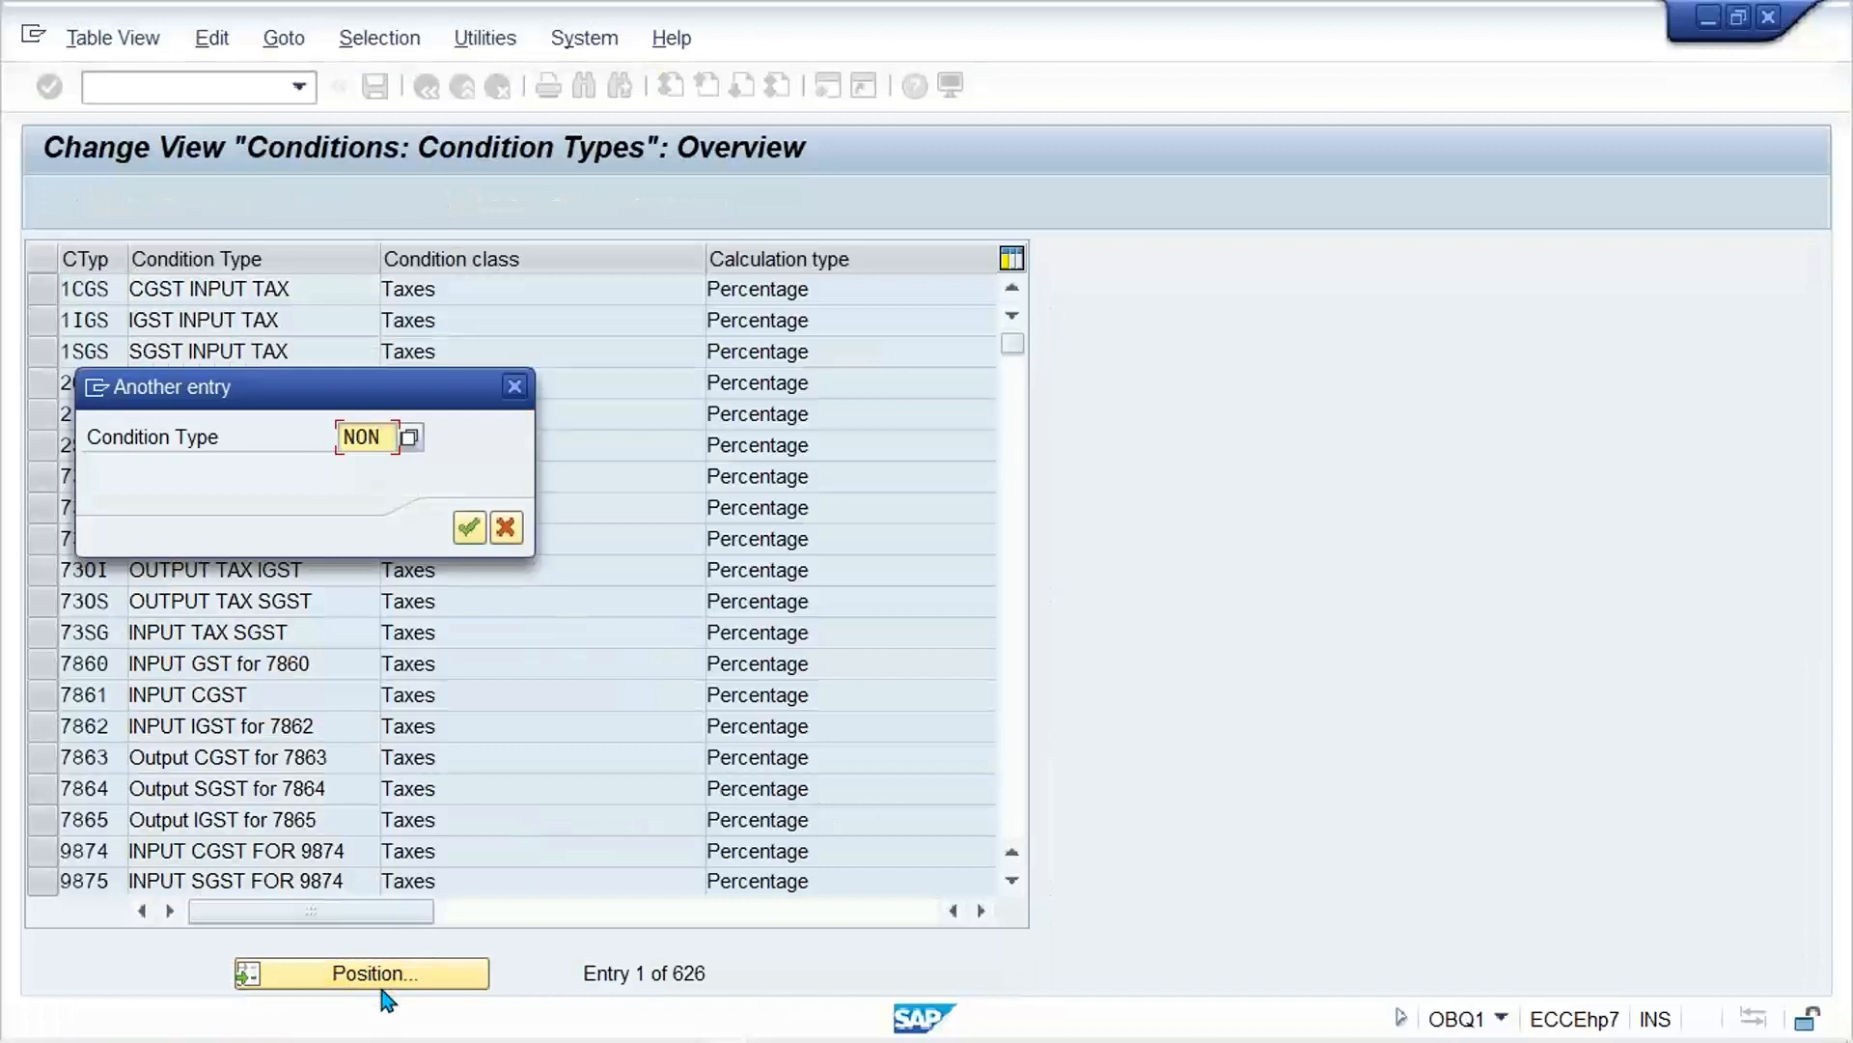
key("Return")
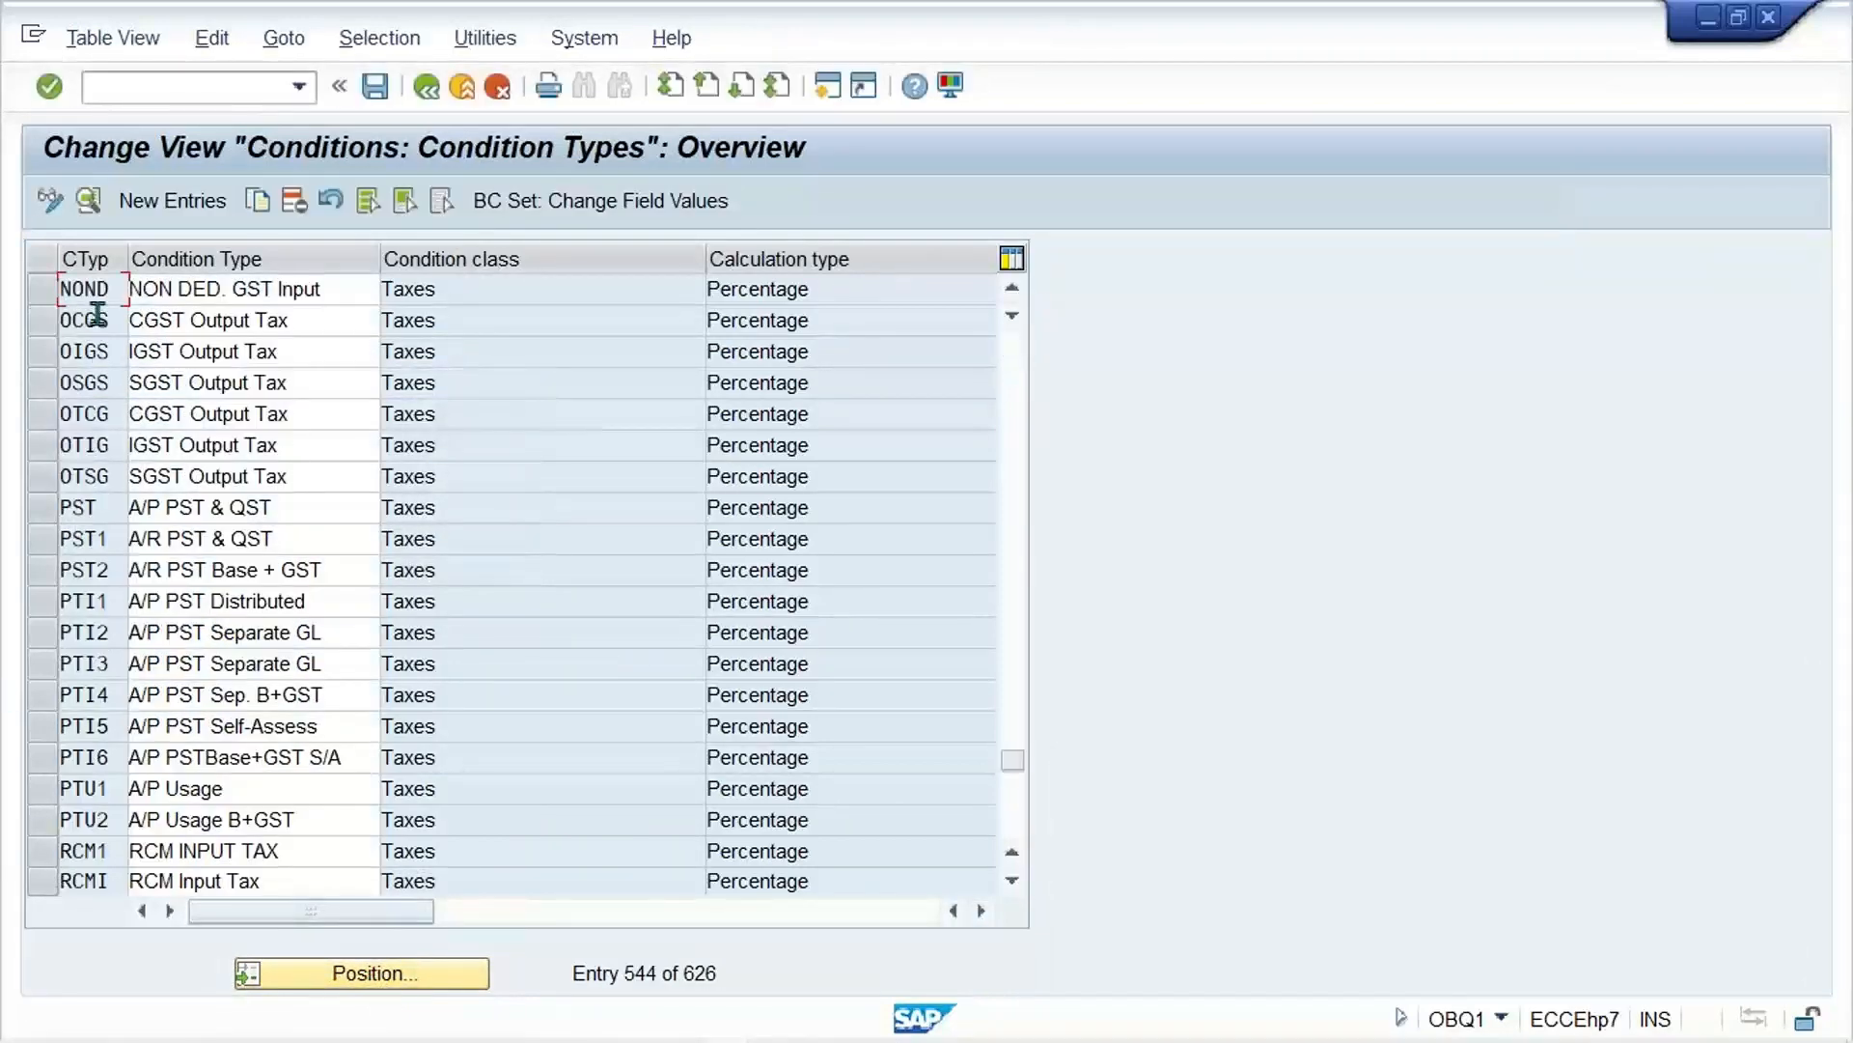
double_click(91, 288)
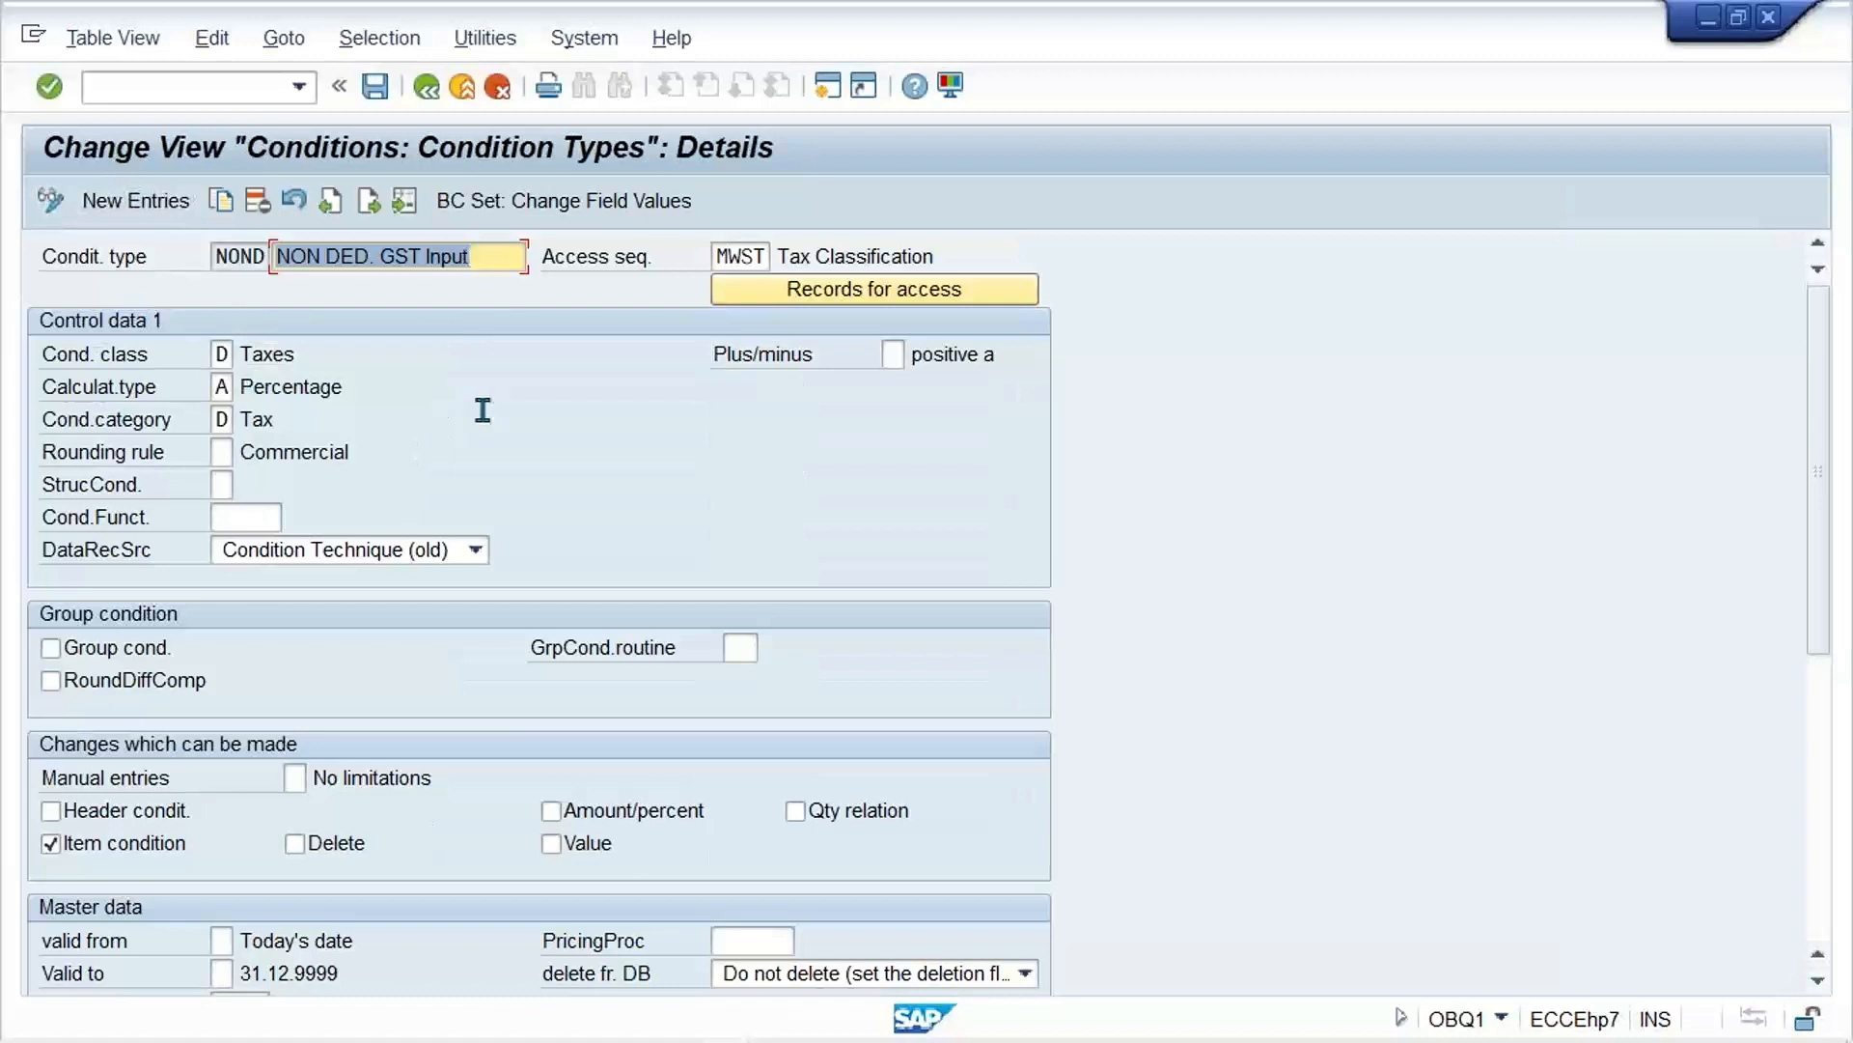
left_click(428, 87)
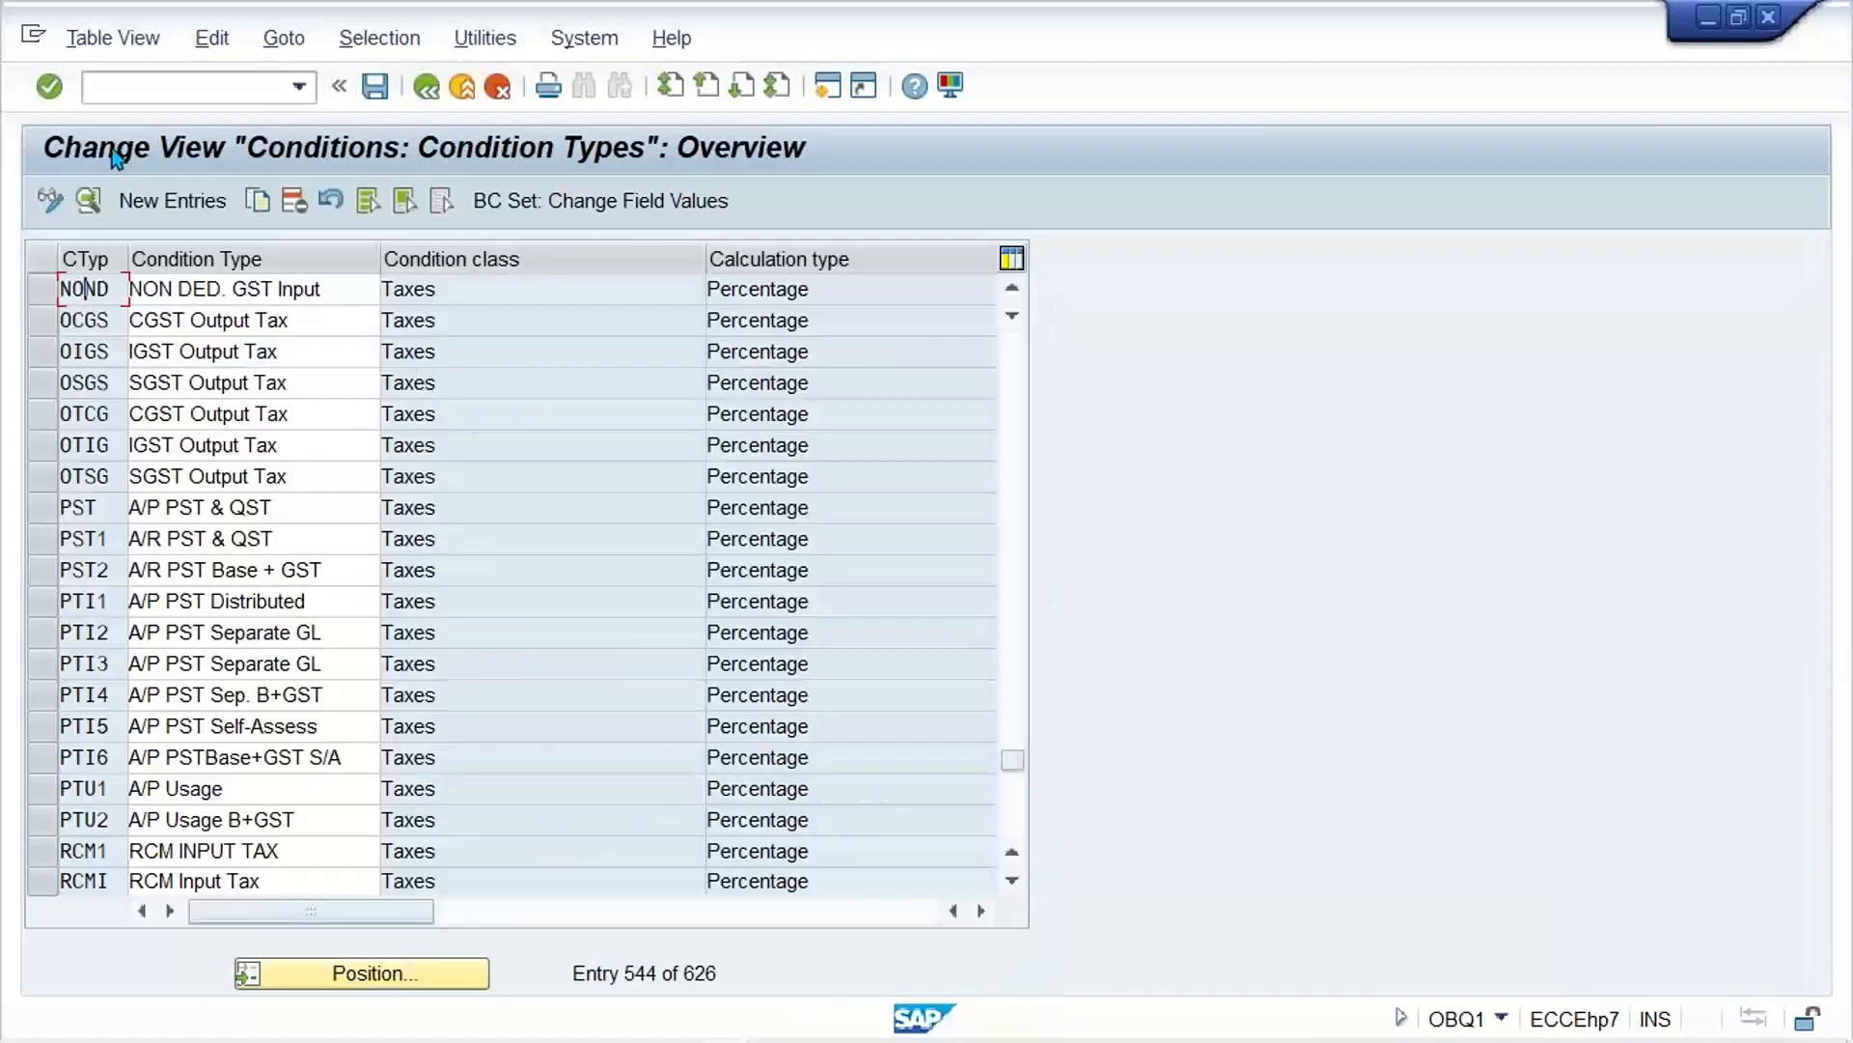
Step: Switch to the Excel GST table and review the transaction keys of the input tax section at ICG in E4
left_click(155, 86)
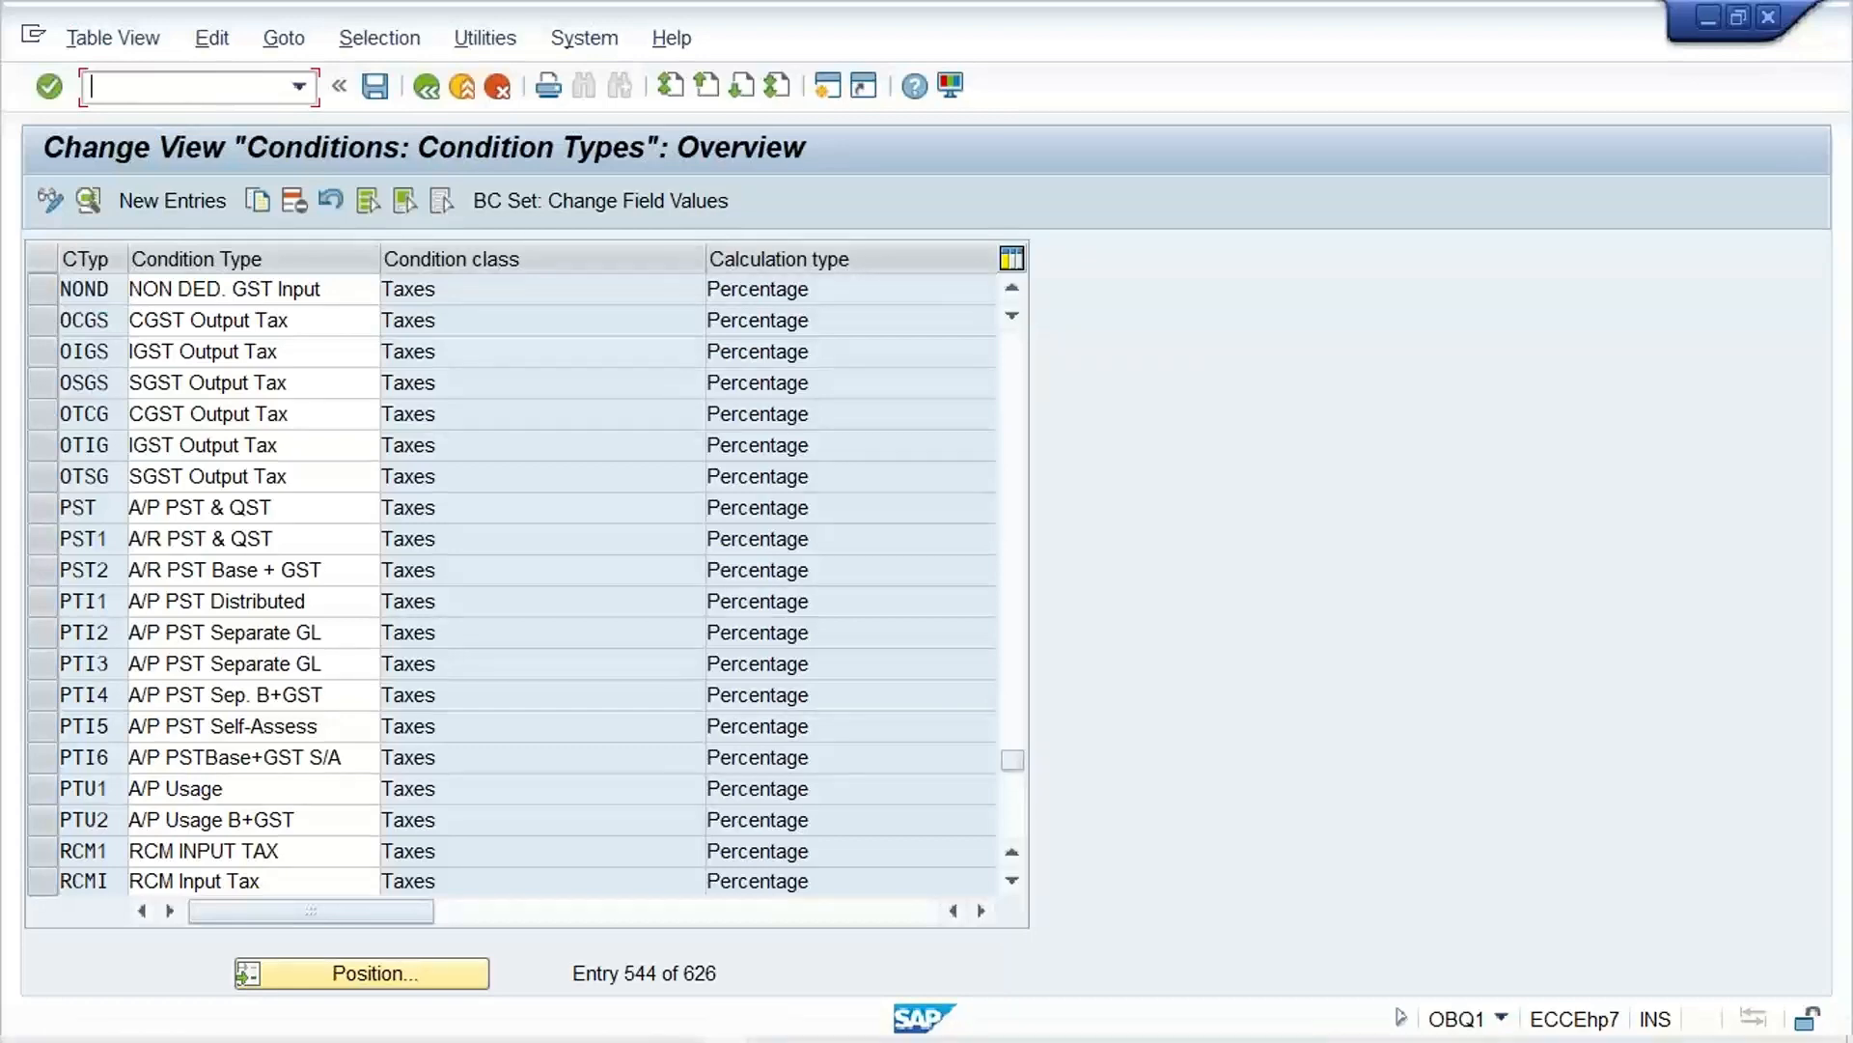
left_click(778, 1022)
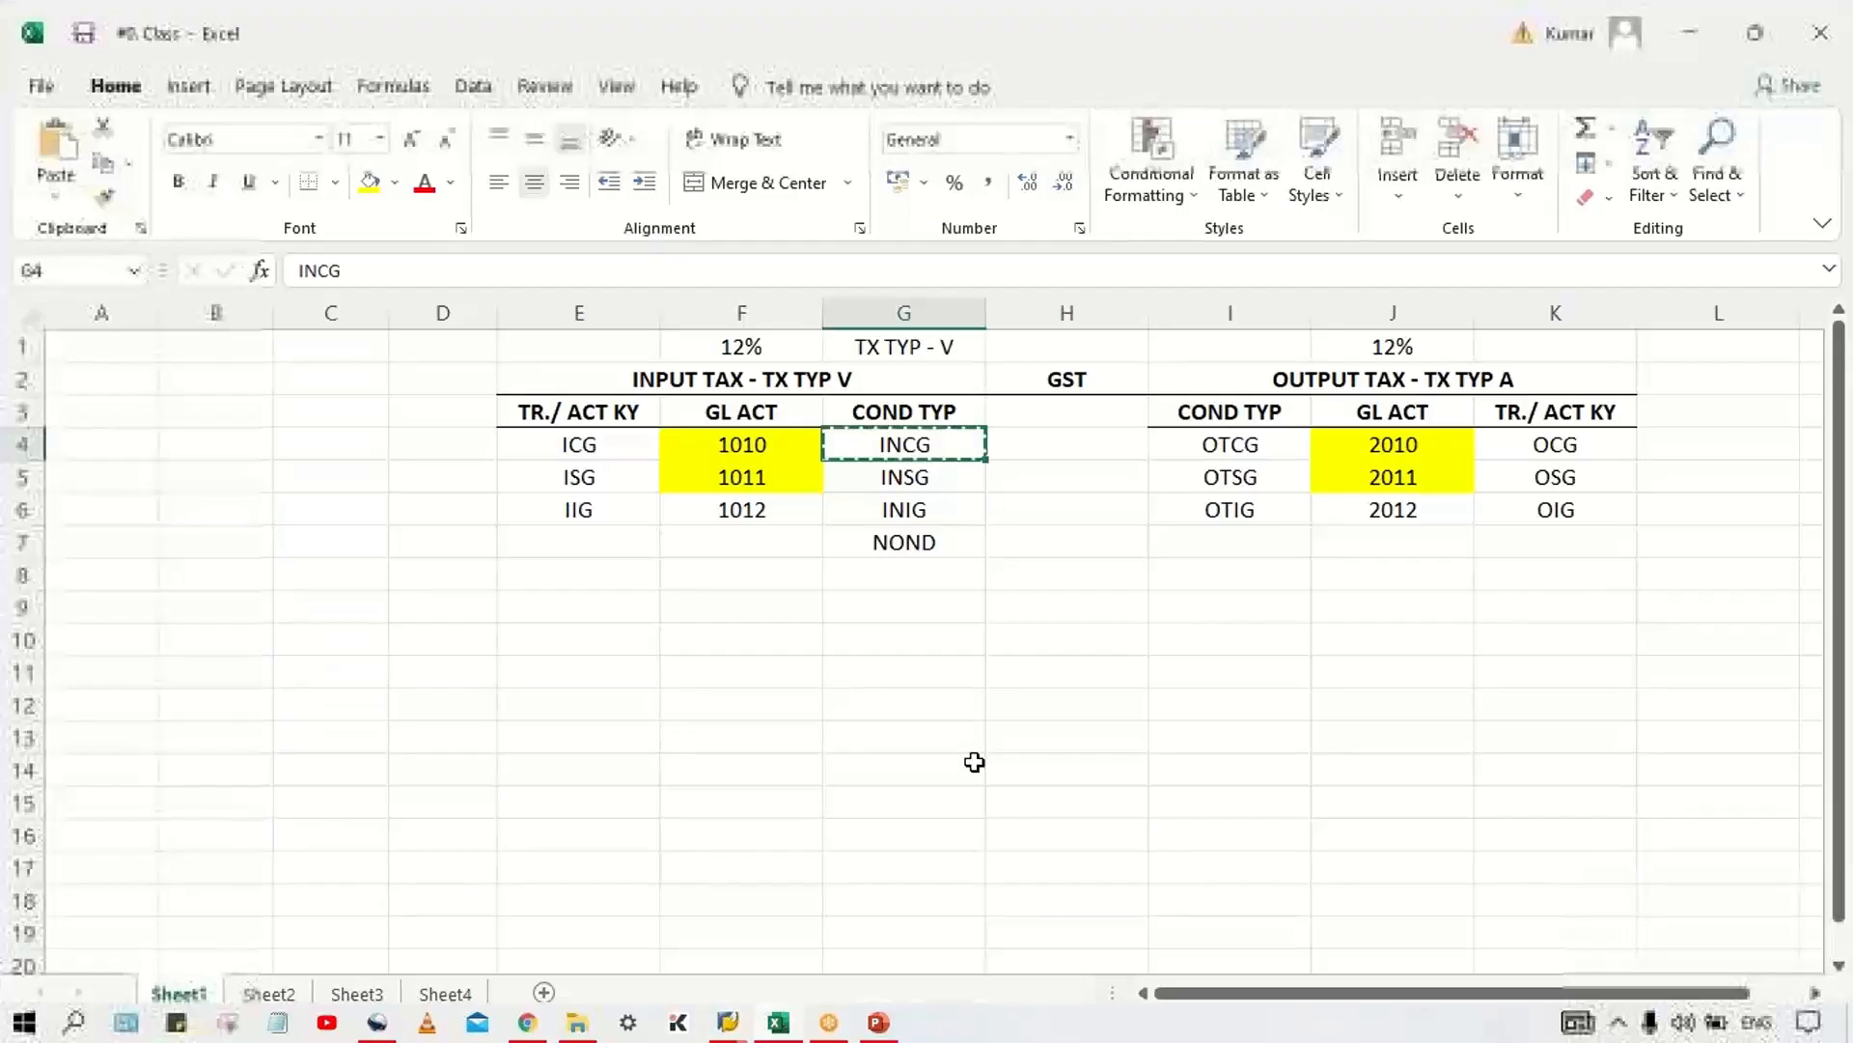
left_click(749, 668)
left_click(589, 469)
left_click(597, 444)
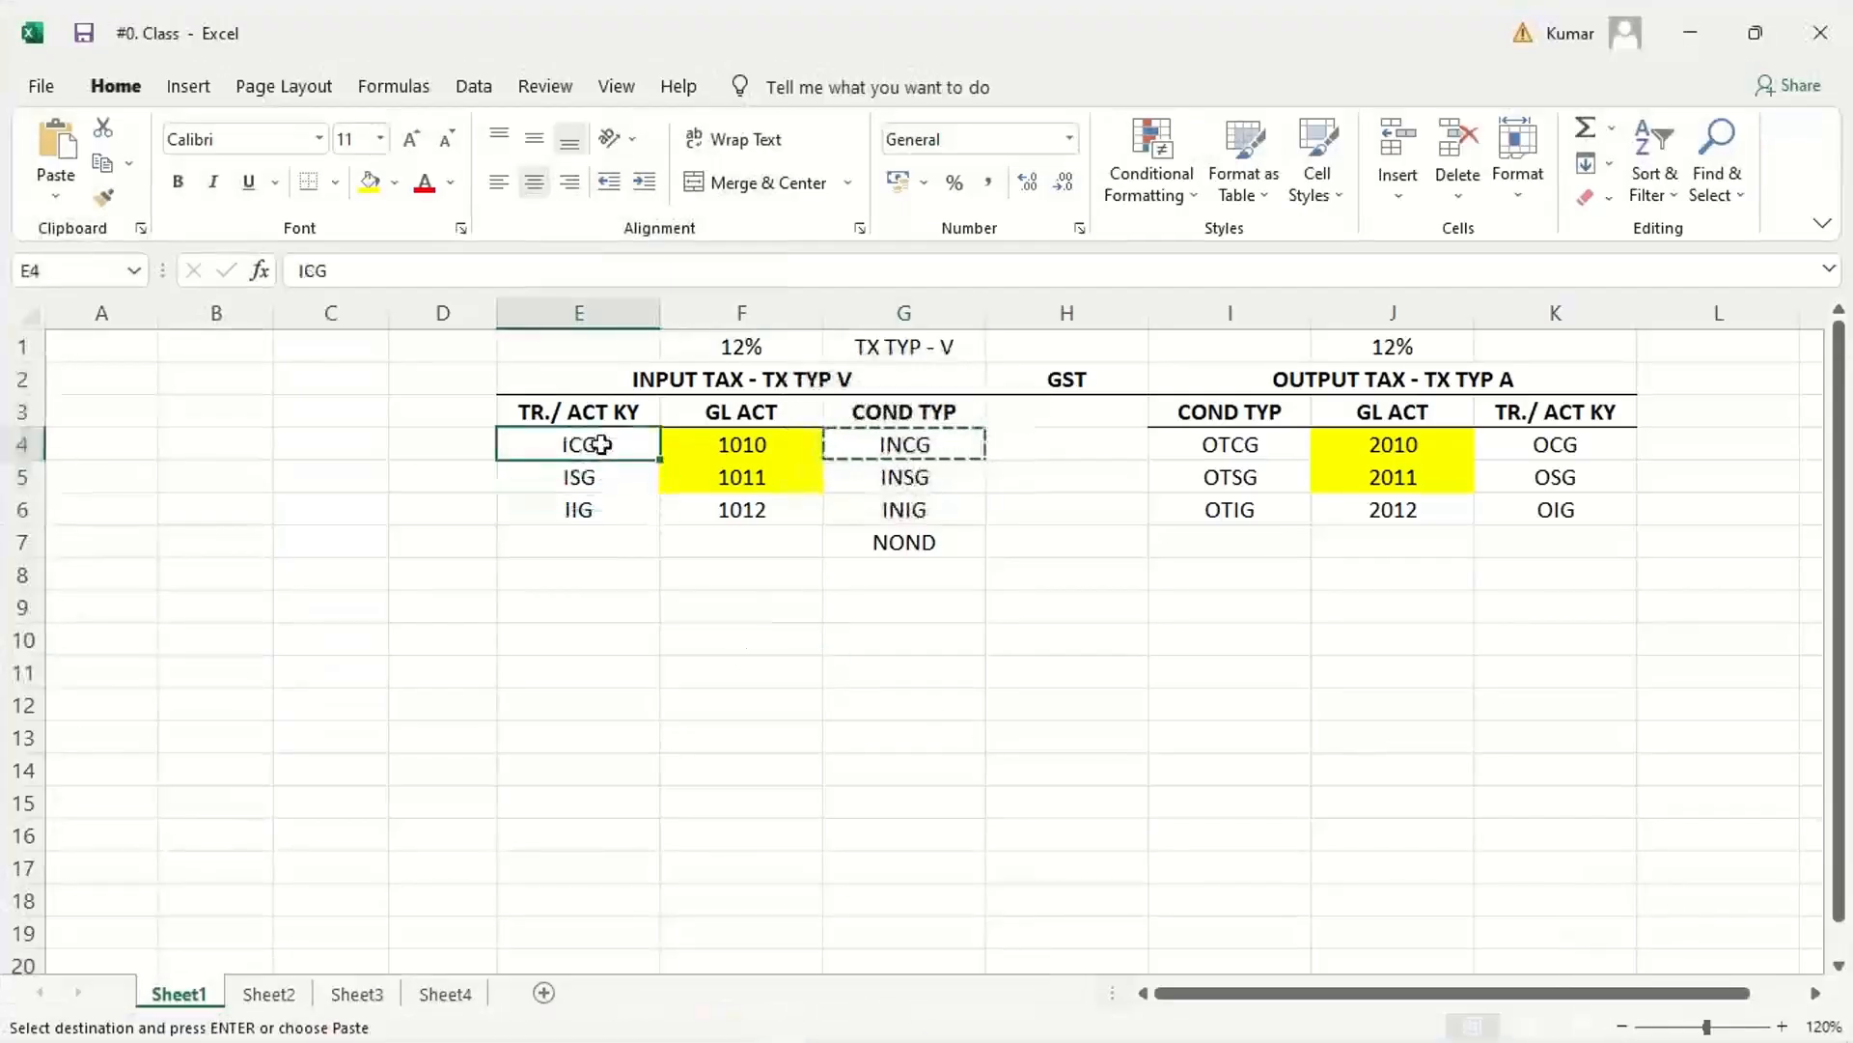
Step: Return to SAP and open the Tax Processing in Accounting overview directly with /NOBCN
mouse_move(753, 1039)
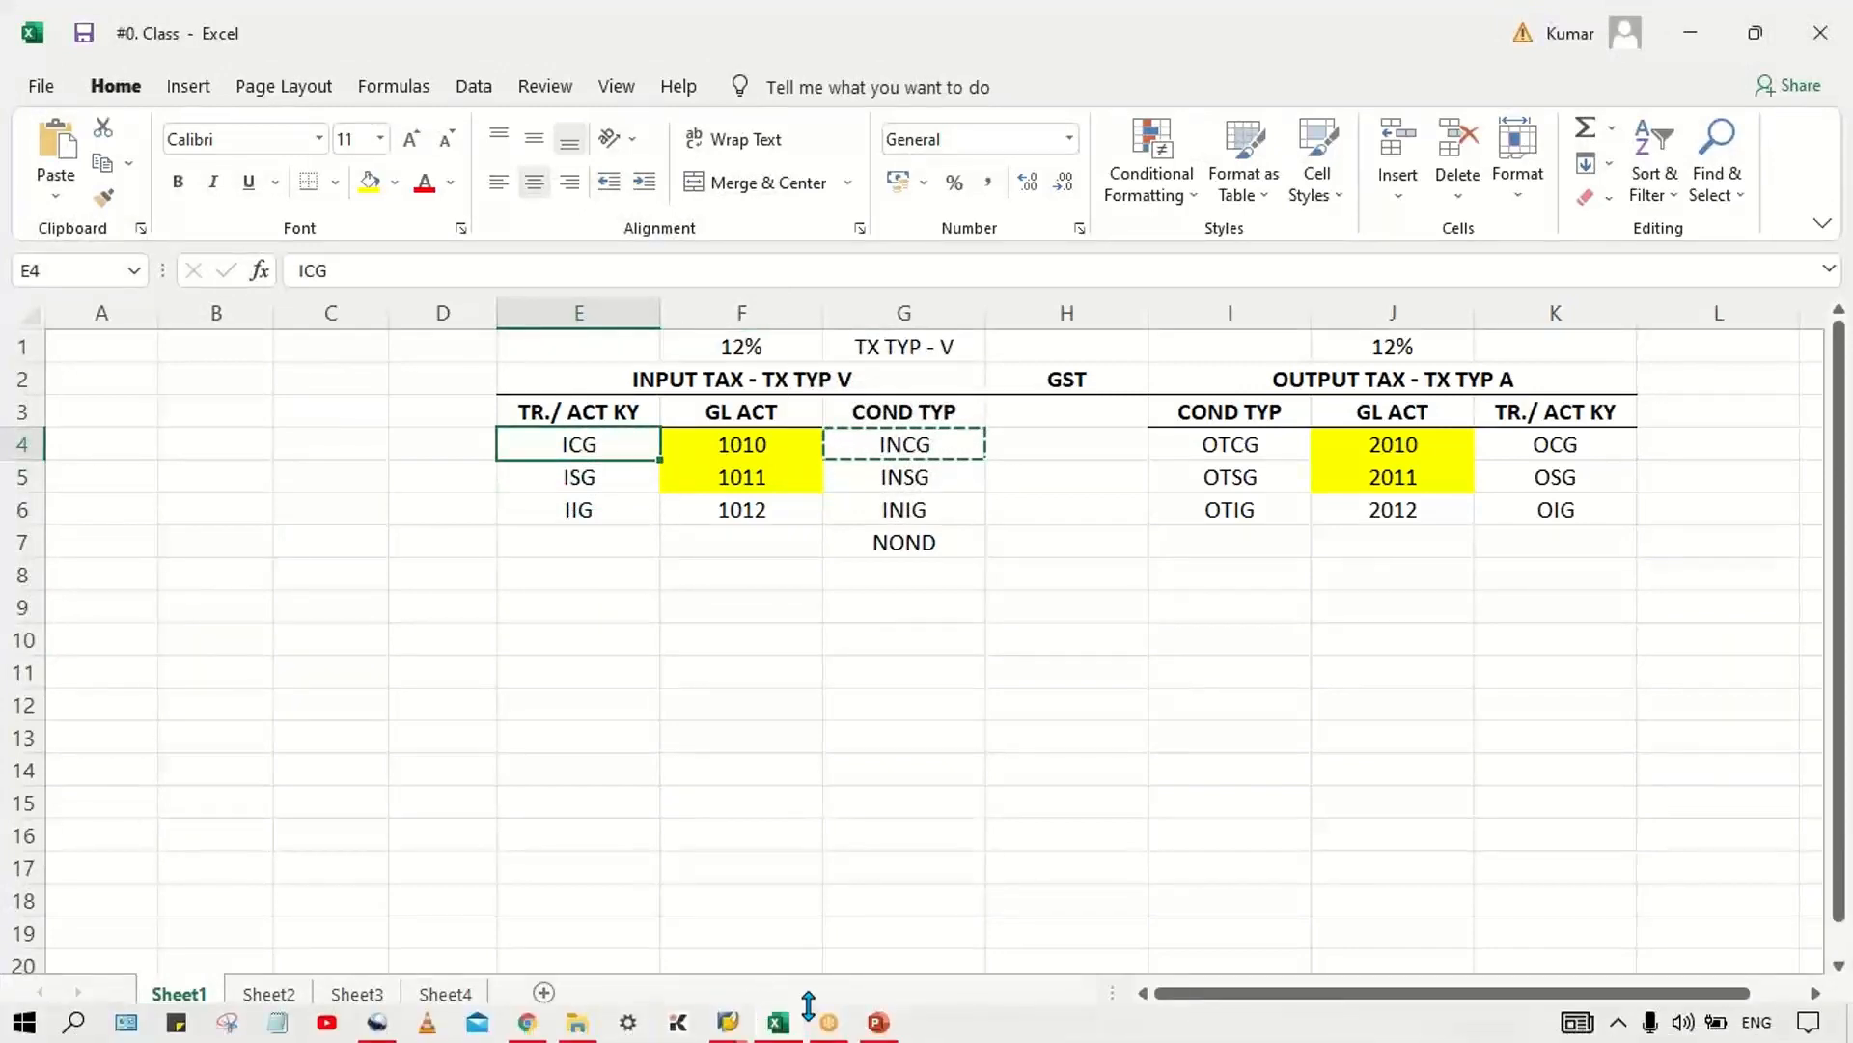
left_click(728, 1023)
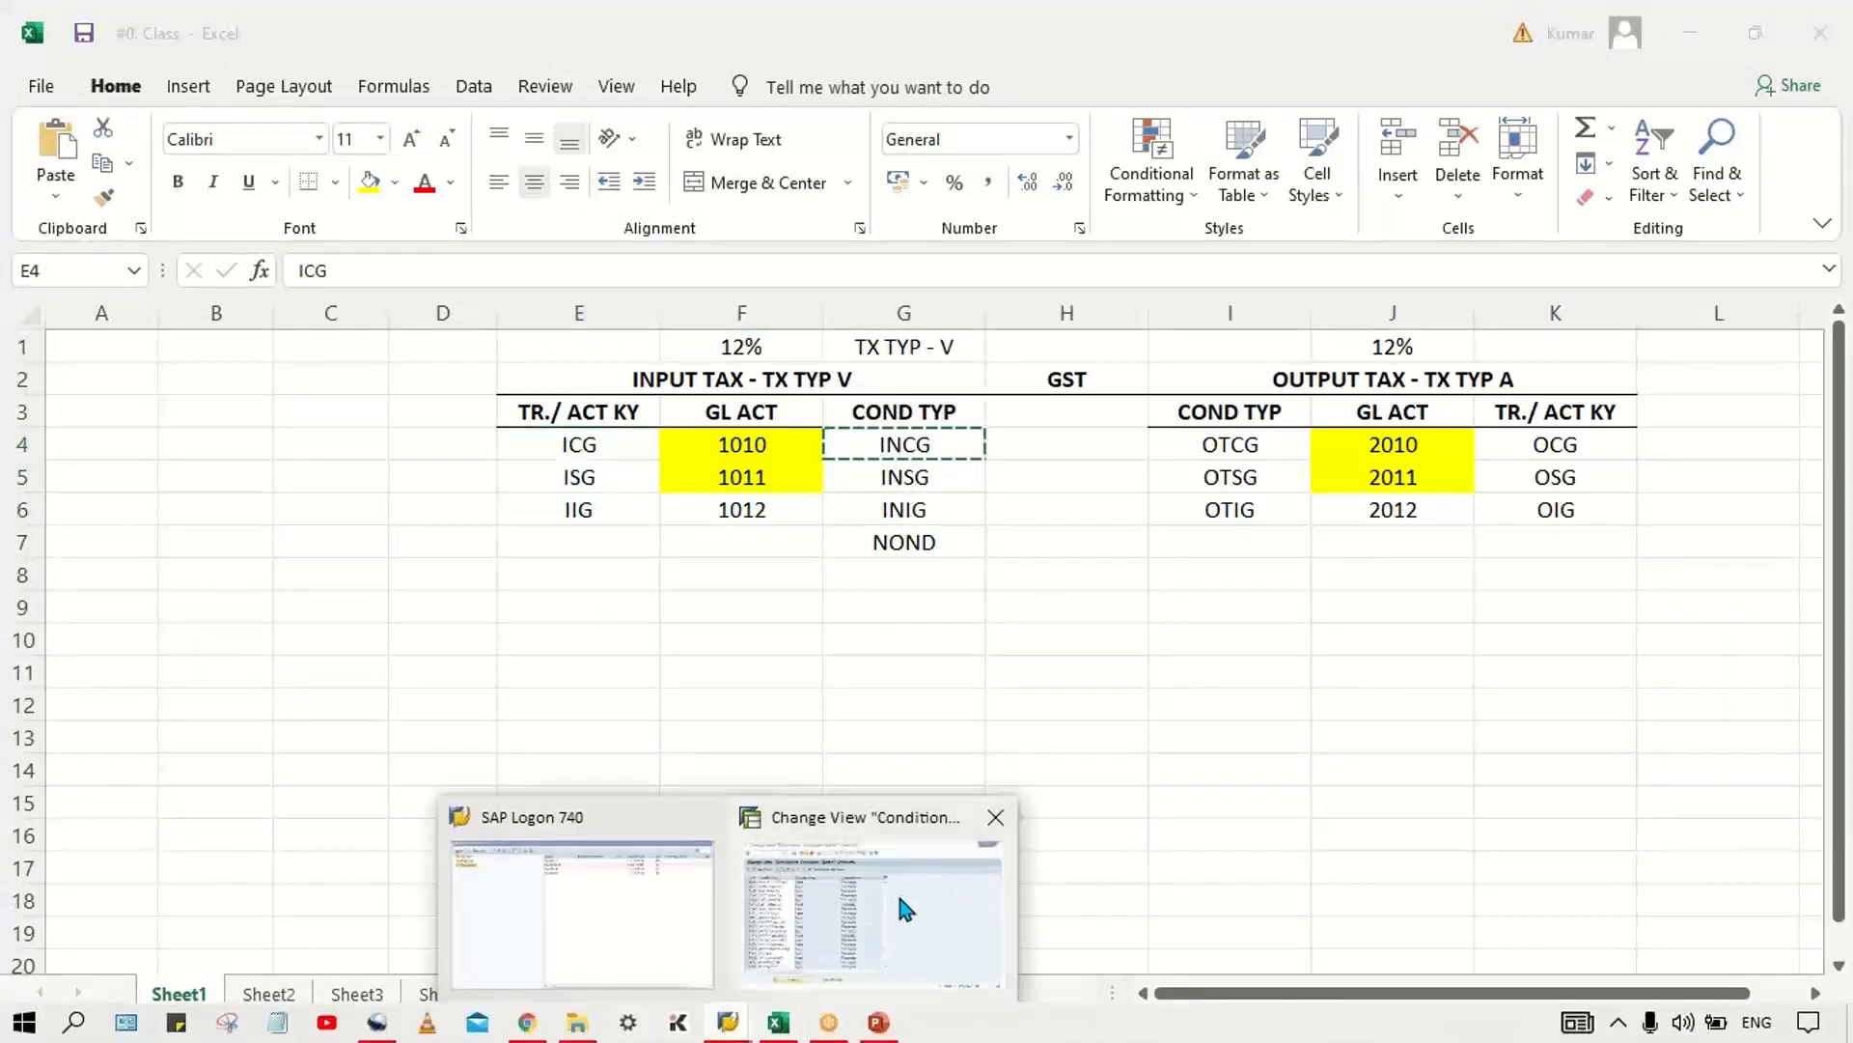
left_click(903, 903)
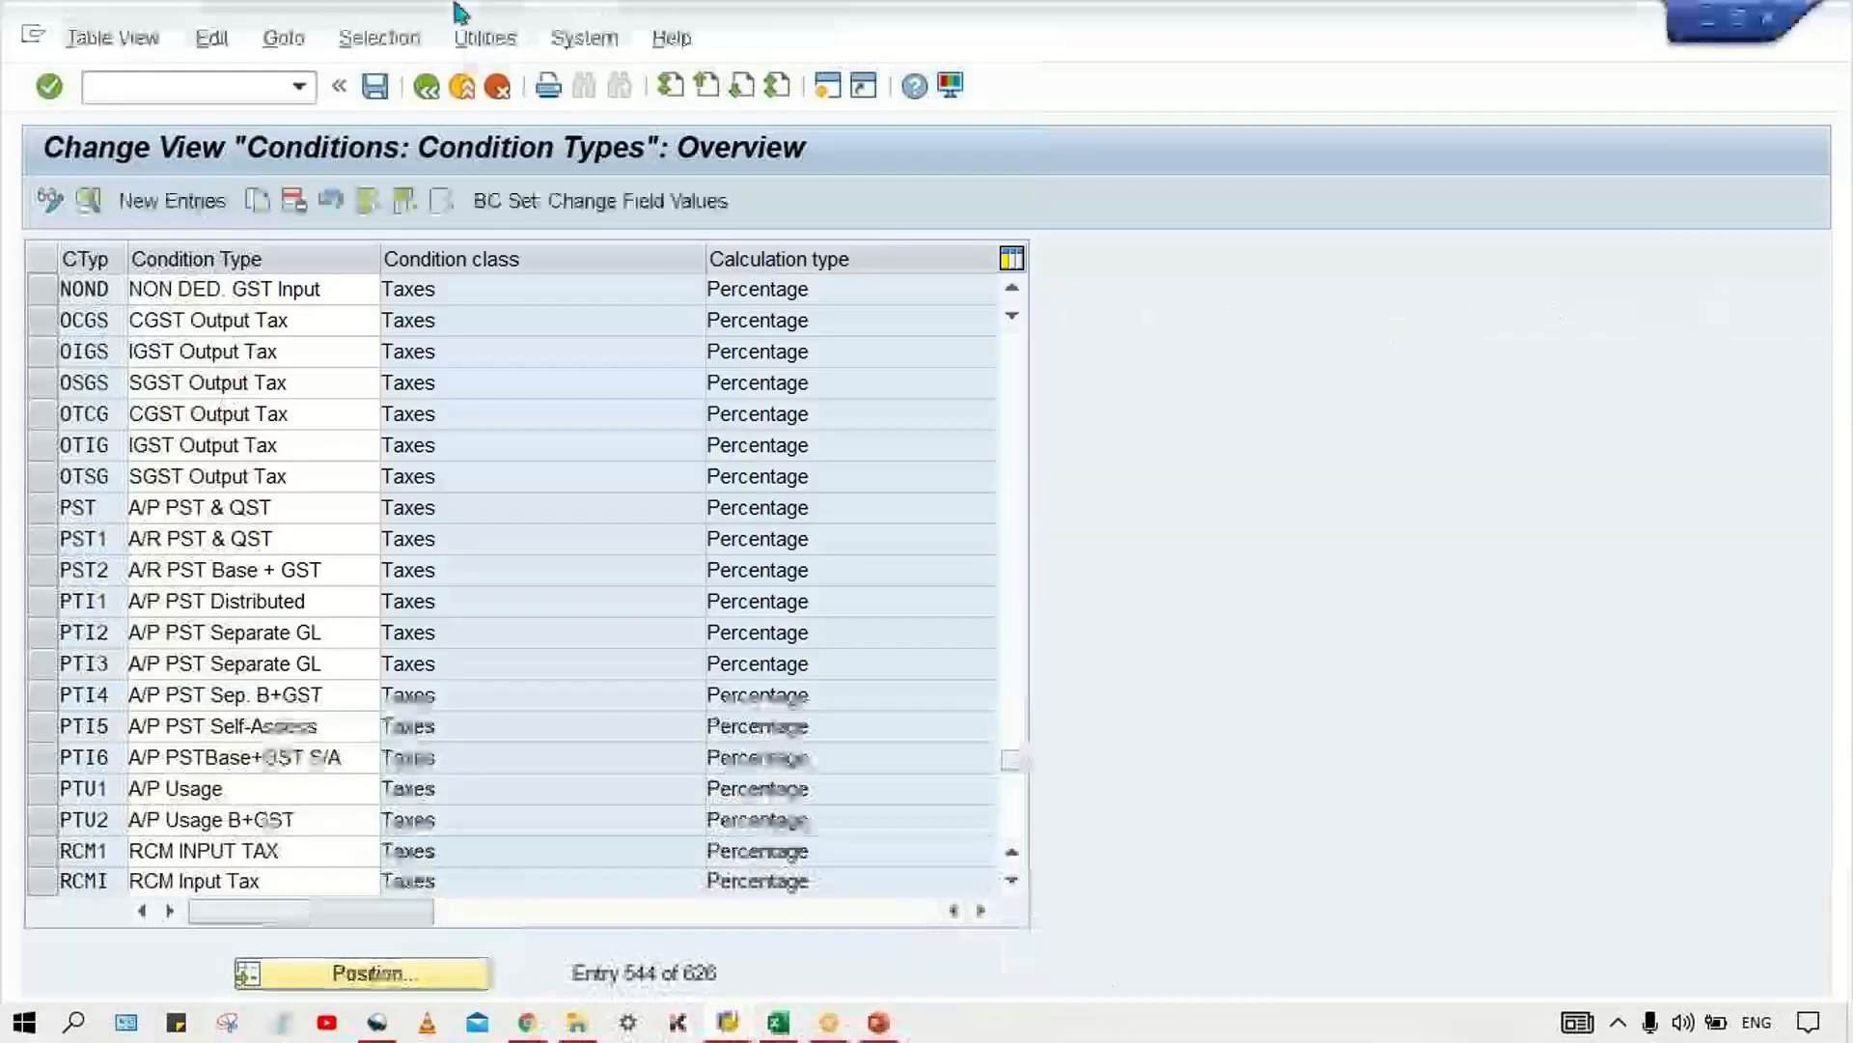
left_click(183, 87)
type("/N")
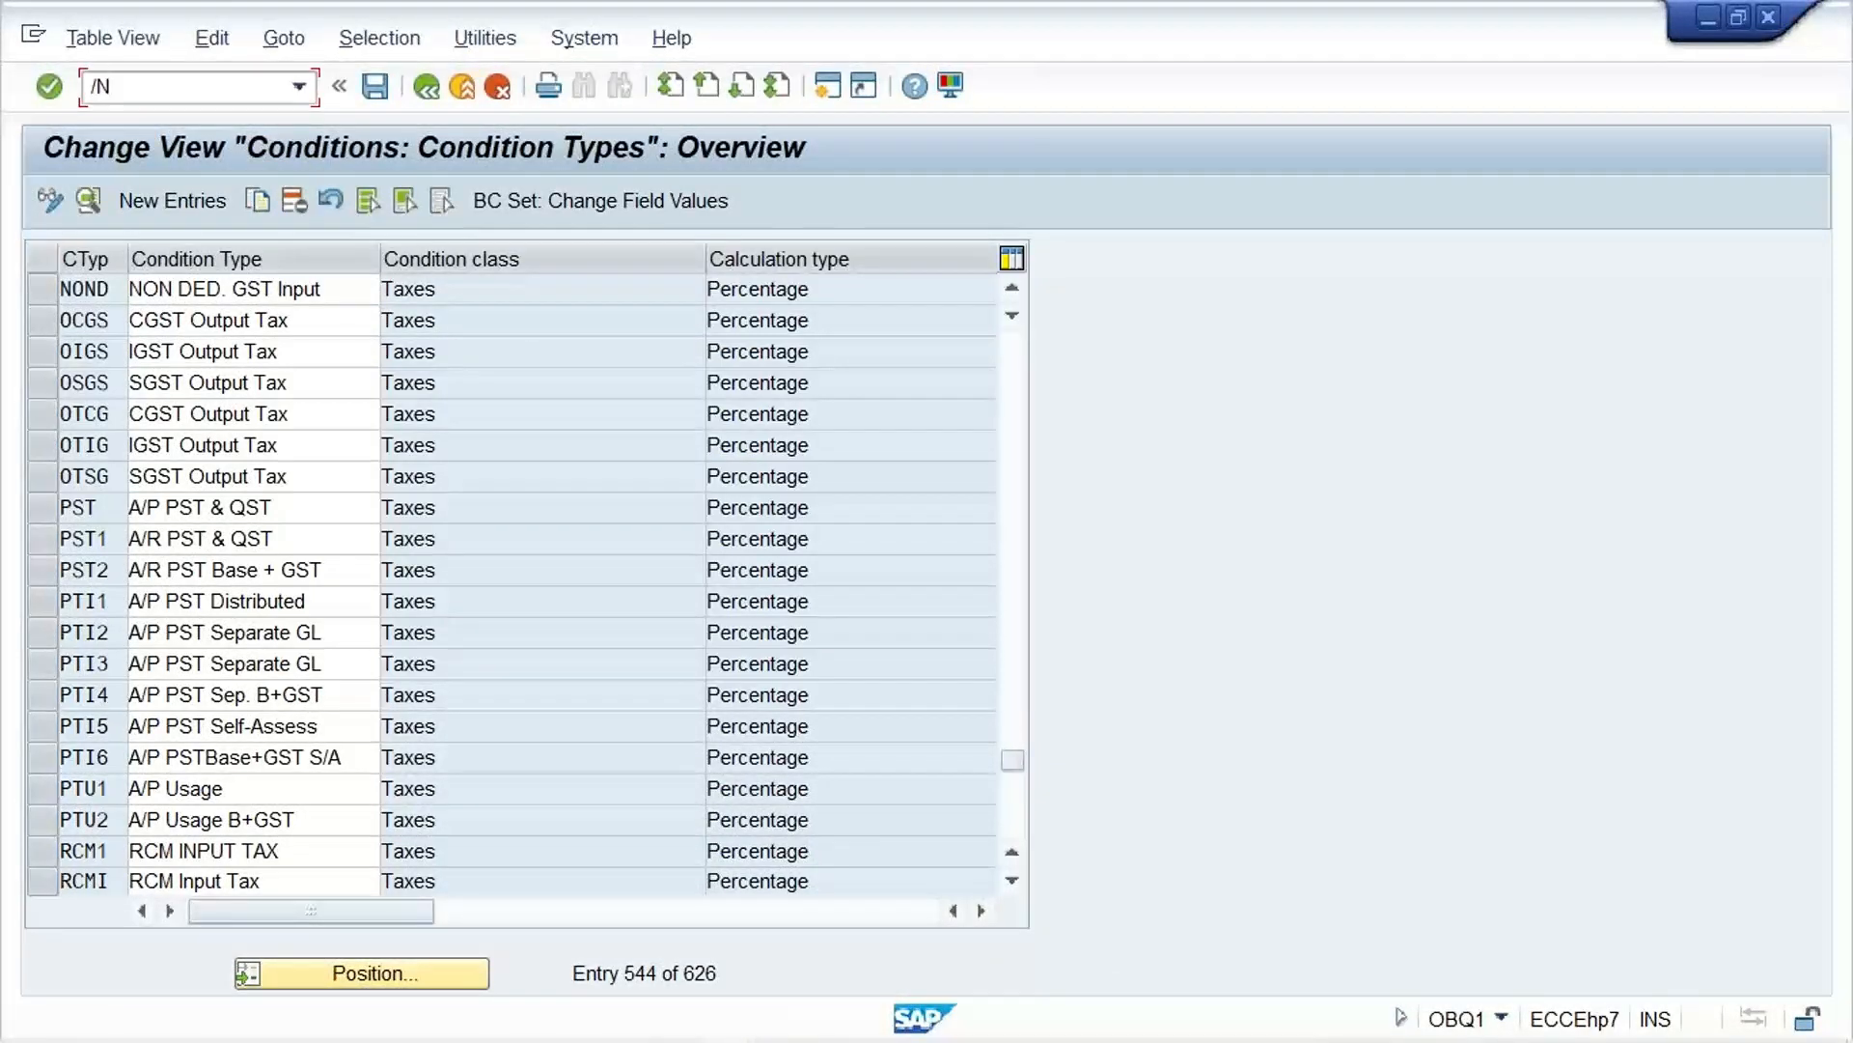
type("OBCN")
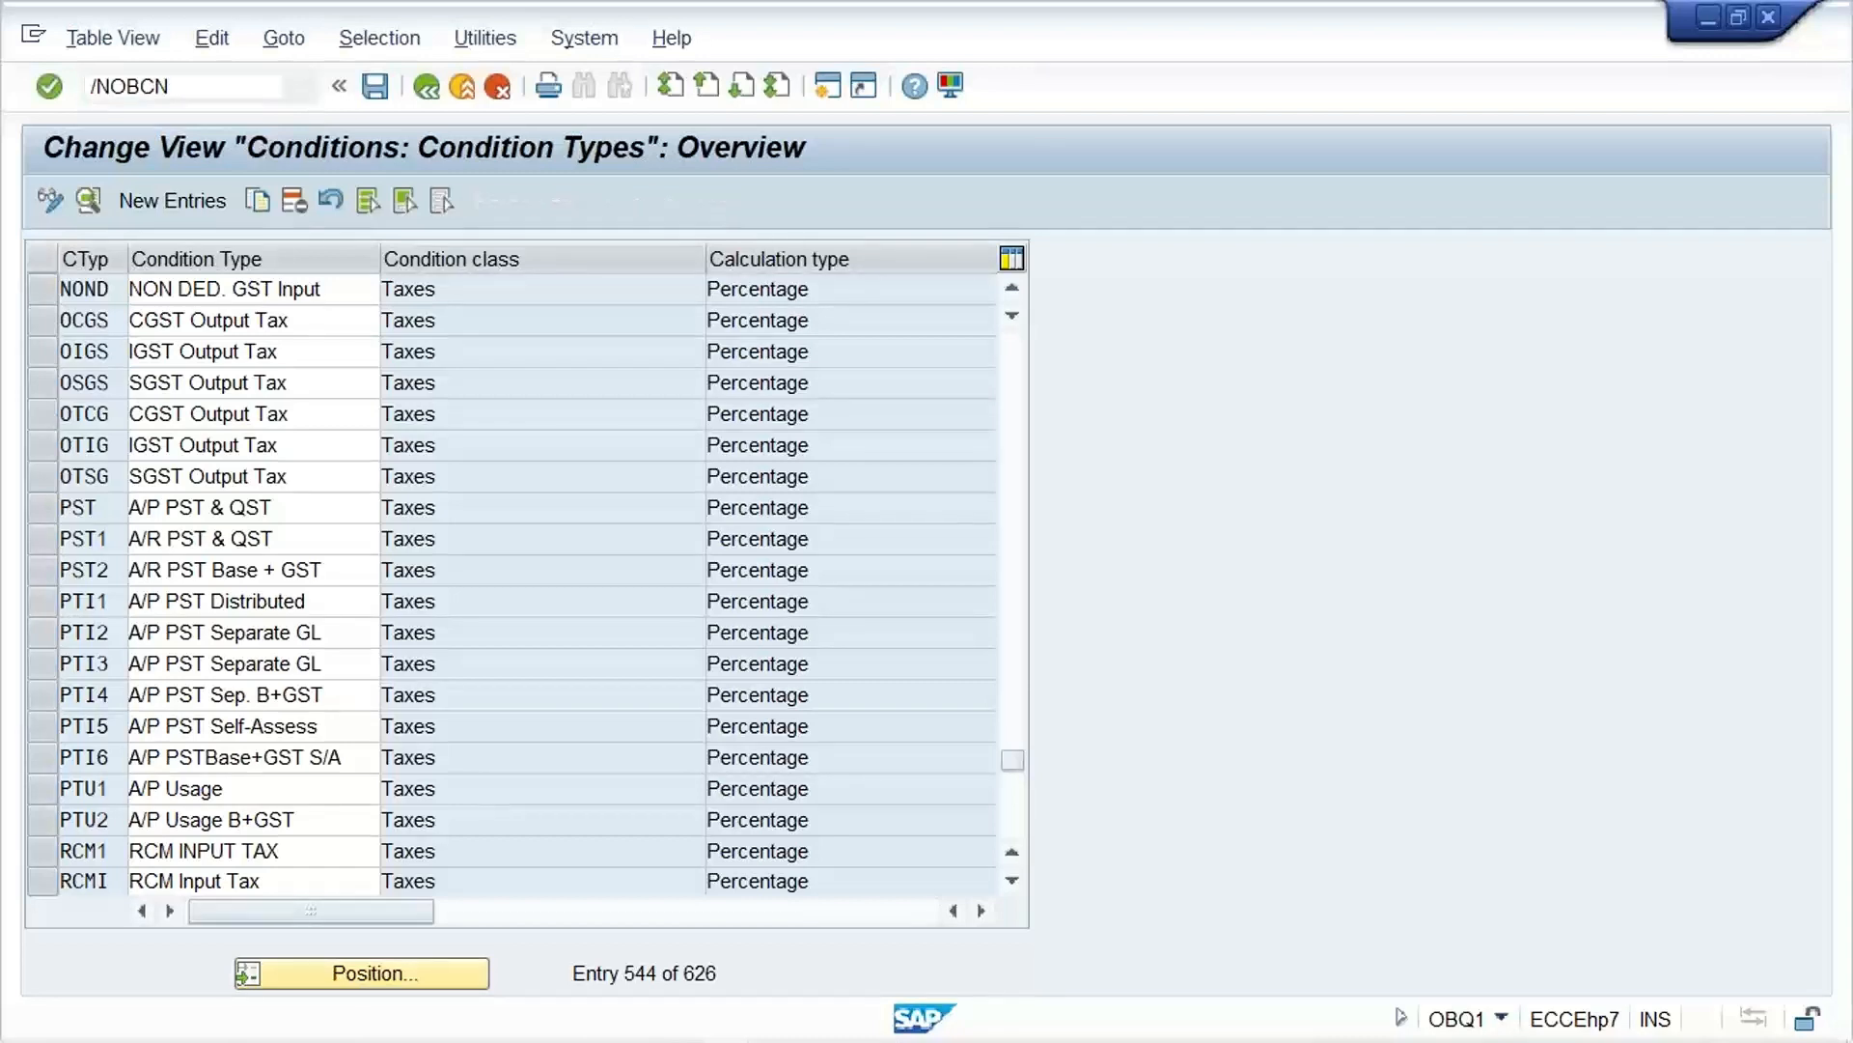
key("Return")
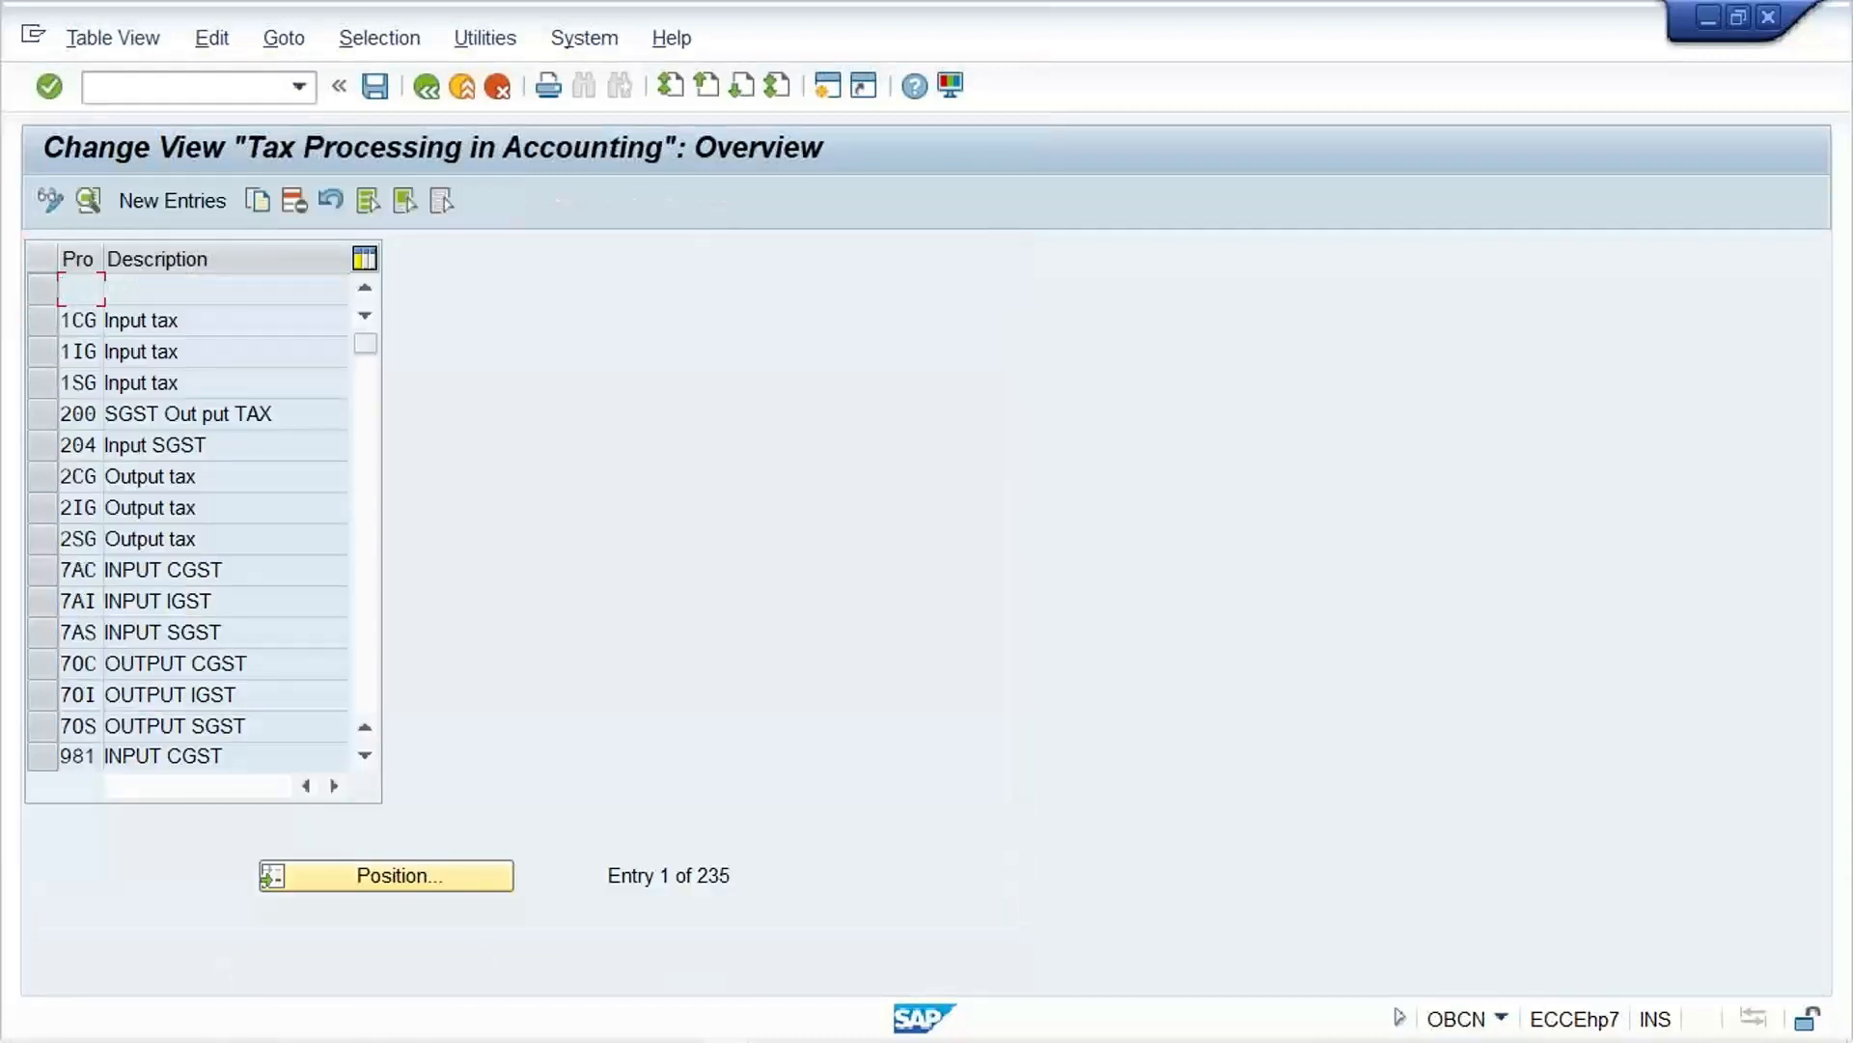
Step: Find process NVV, examine its tax type, not-deductible flag and posting indicator, and return to the overview
left_click(375, 866)
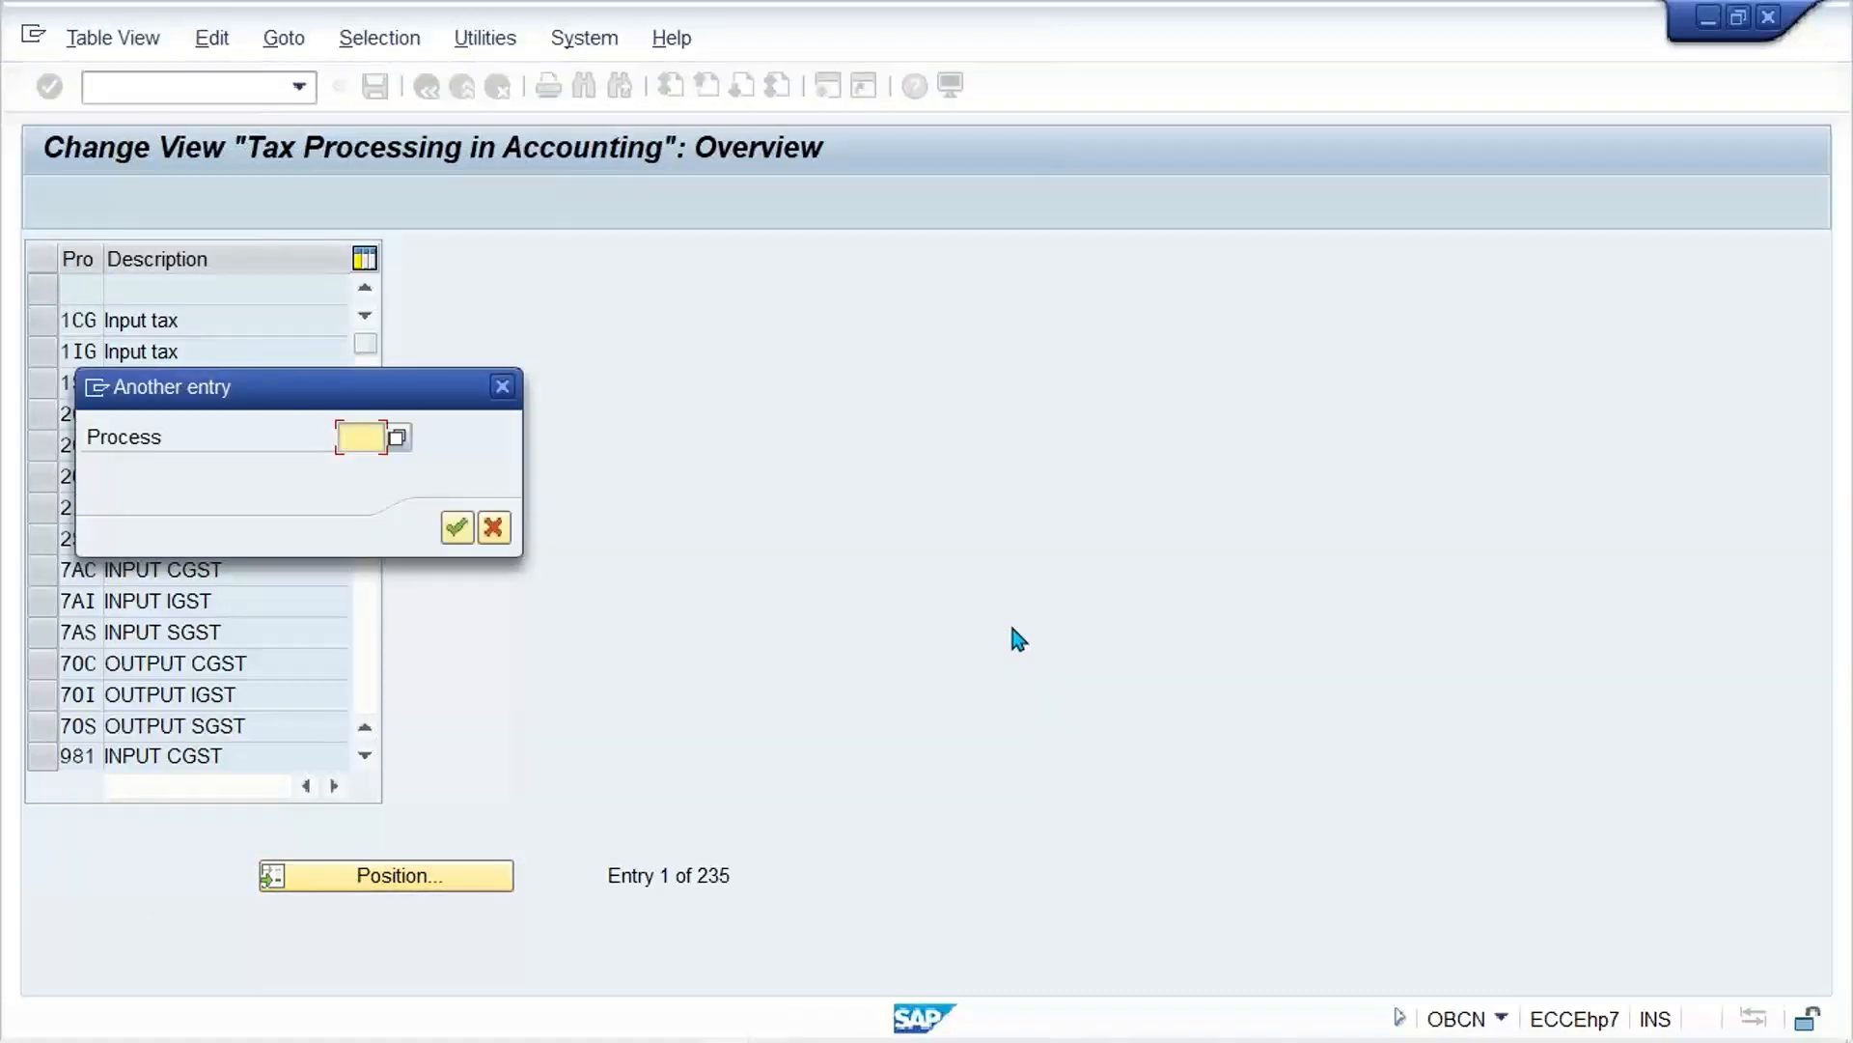
type("NVV")
key("Return")
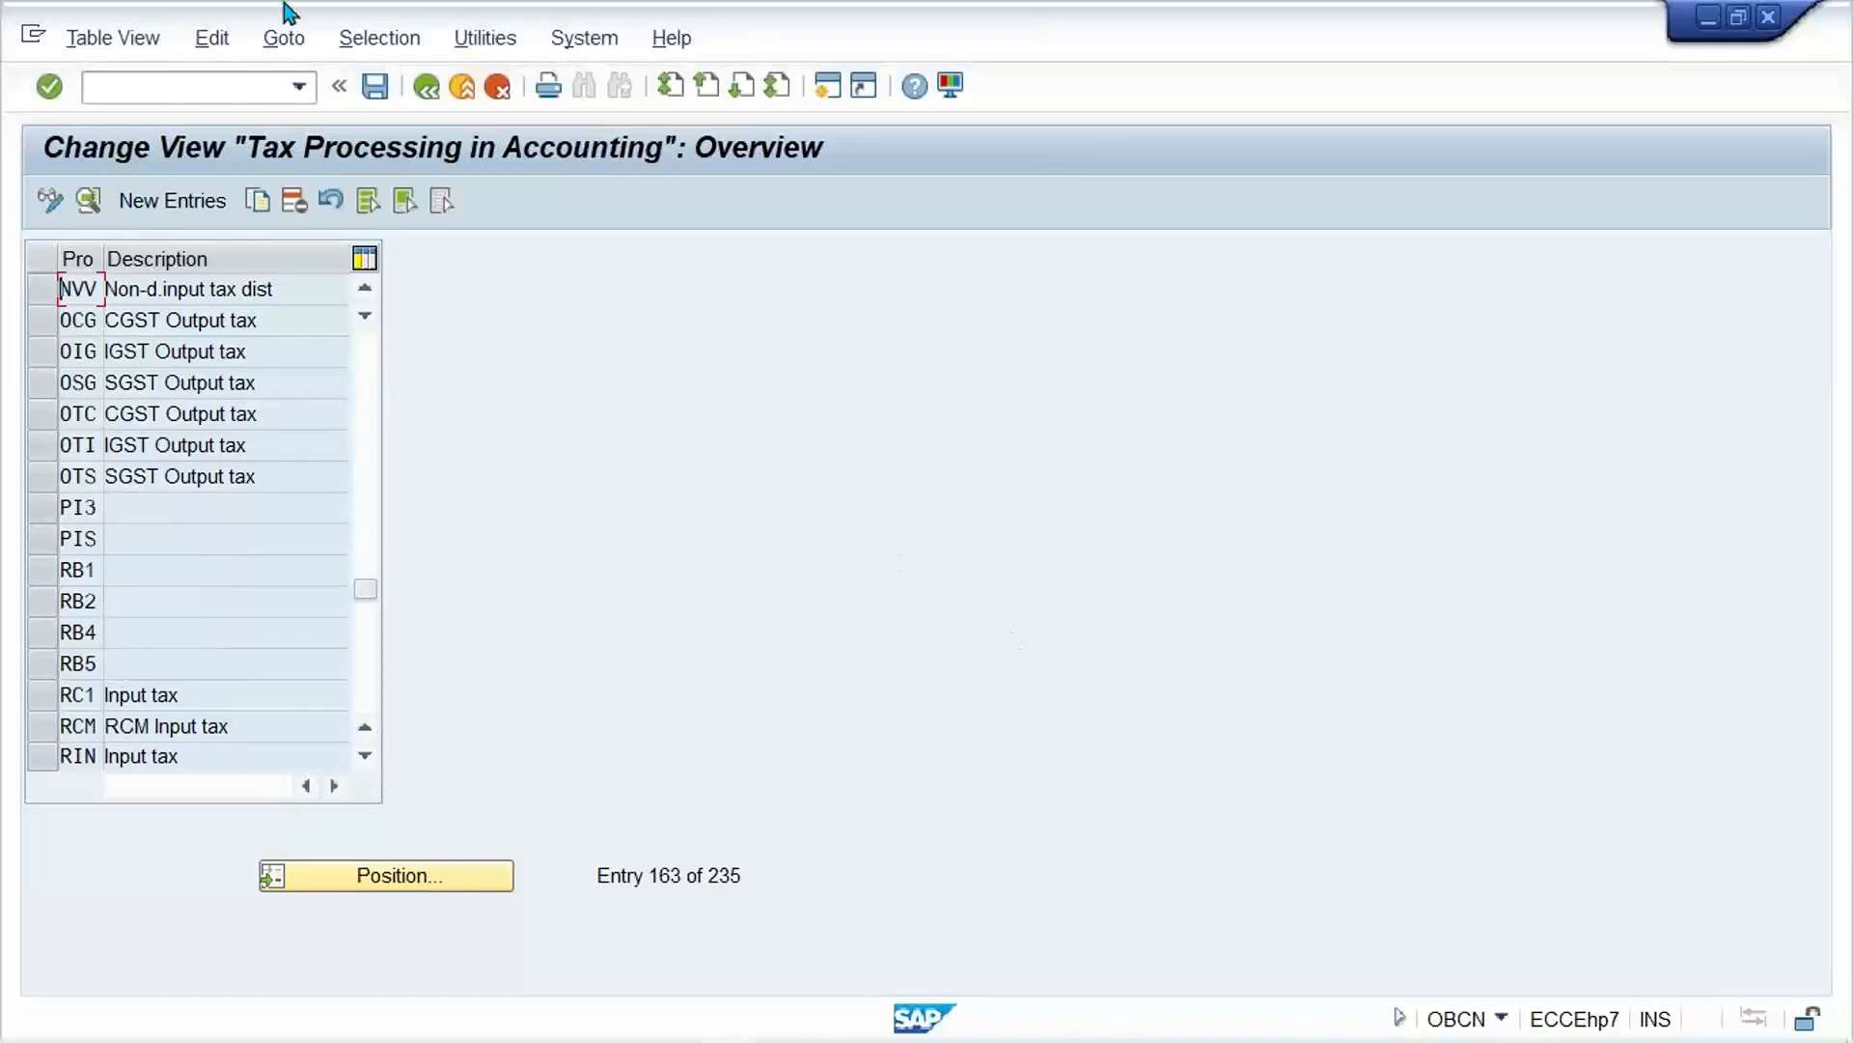
left_click(301, 292)
double_click(231, 292)
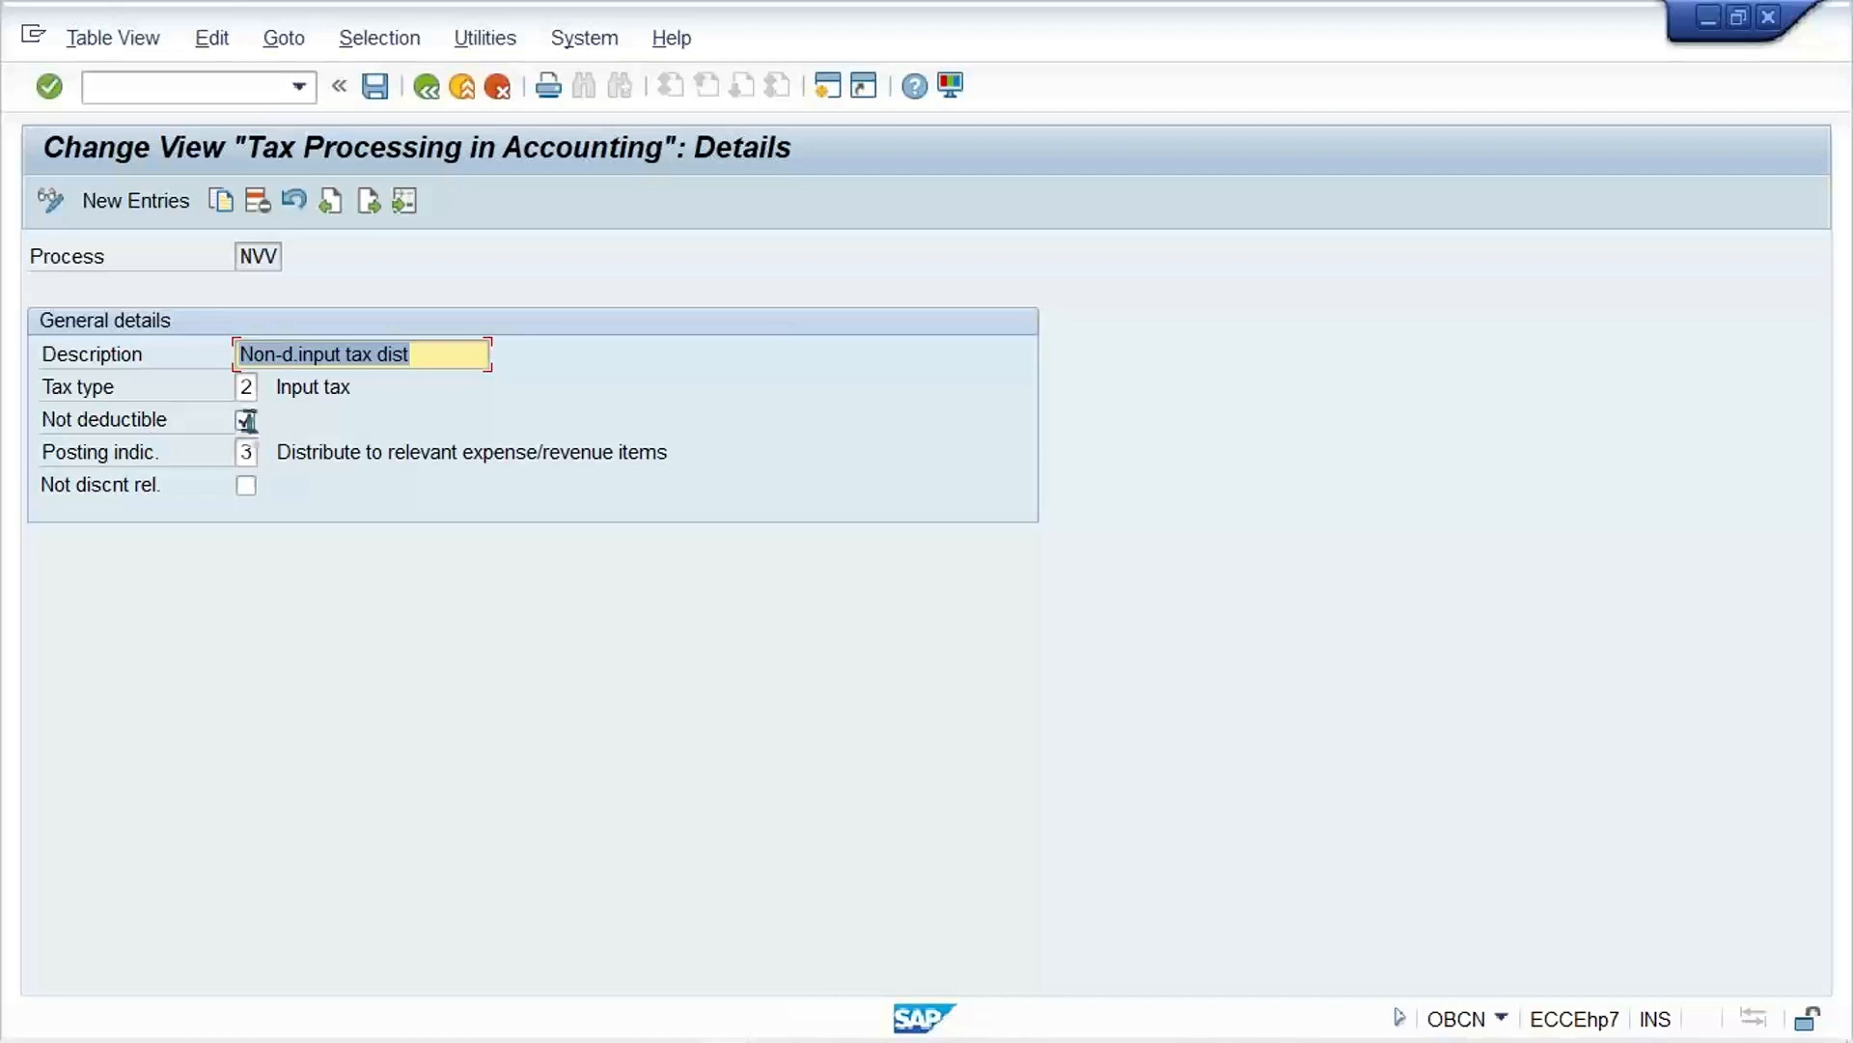
left_click(425, 86)
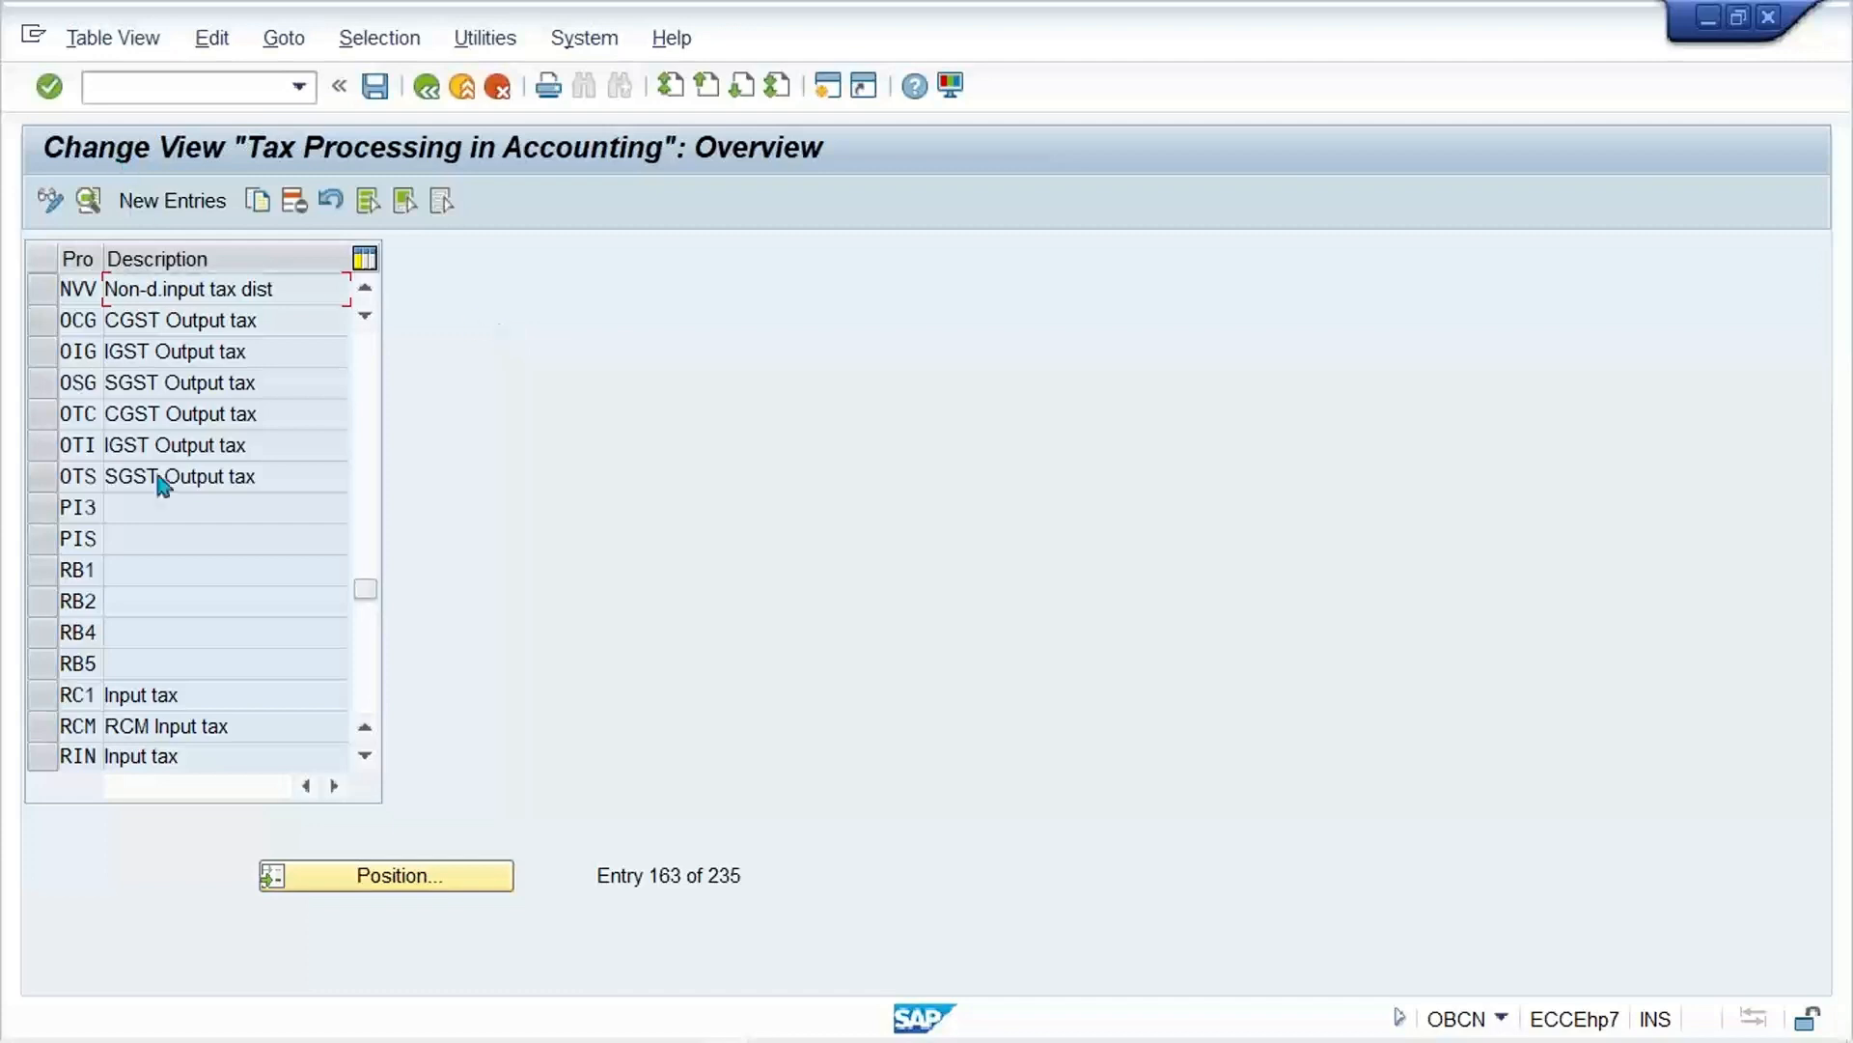
Step: Switch to the Excel GST table and enter NVV in E7 as the transaction key for condition type NOND
left_click(291, 293)
left_click(192, 90)
mouse_move(610, 1041)
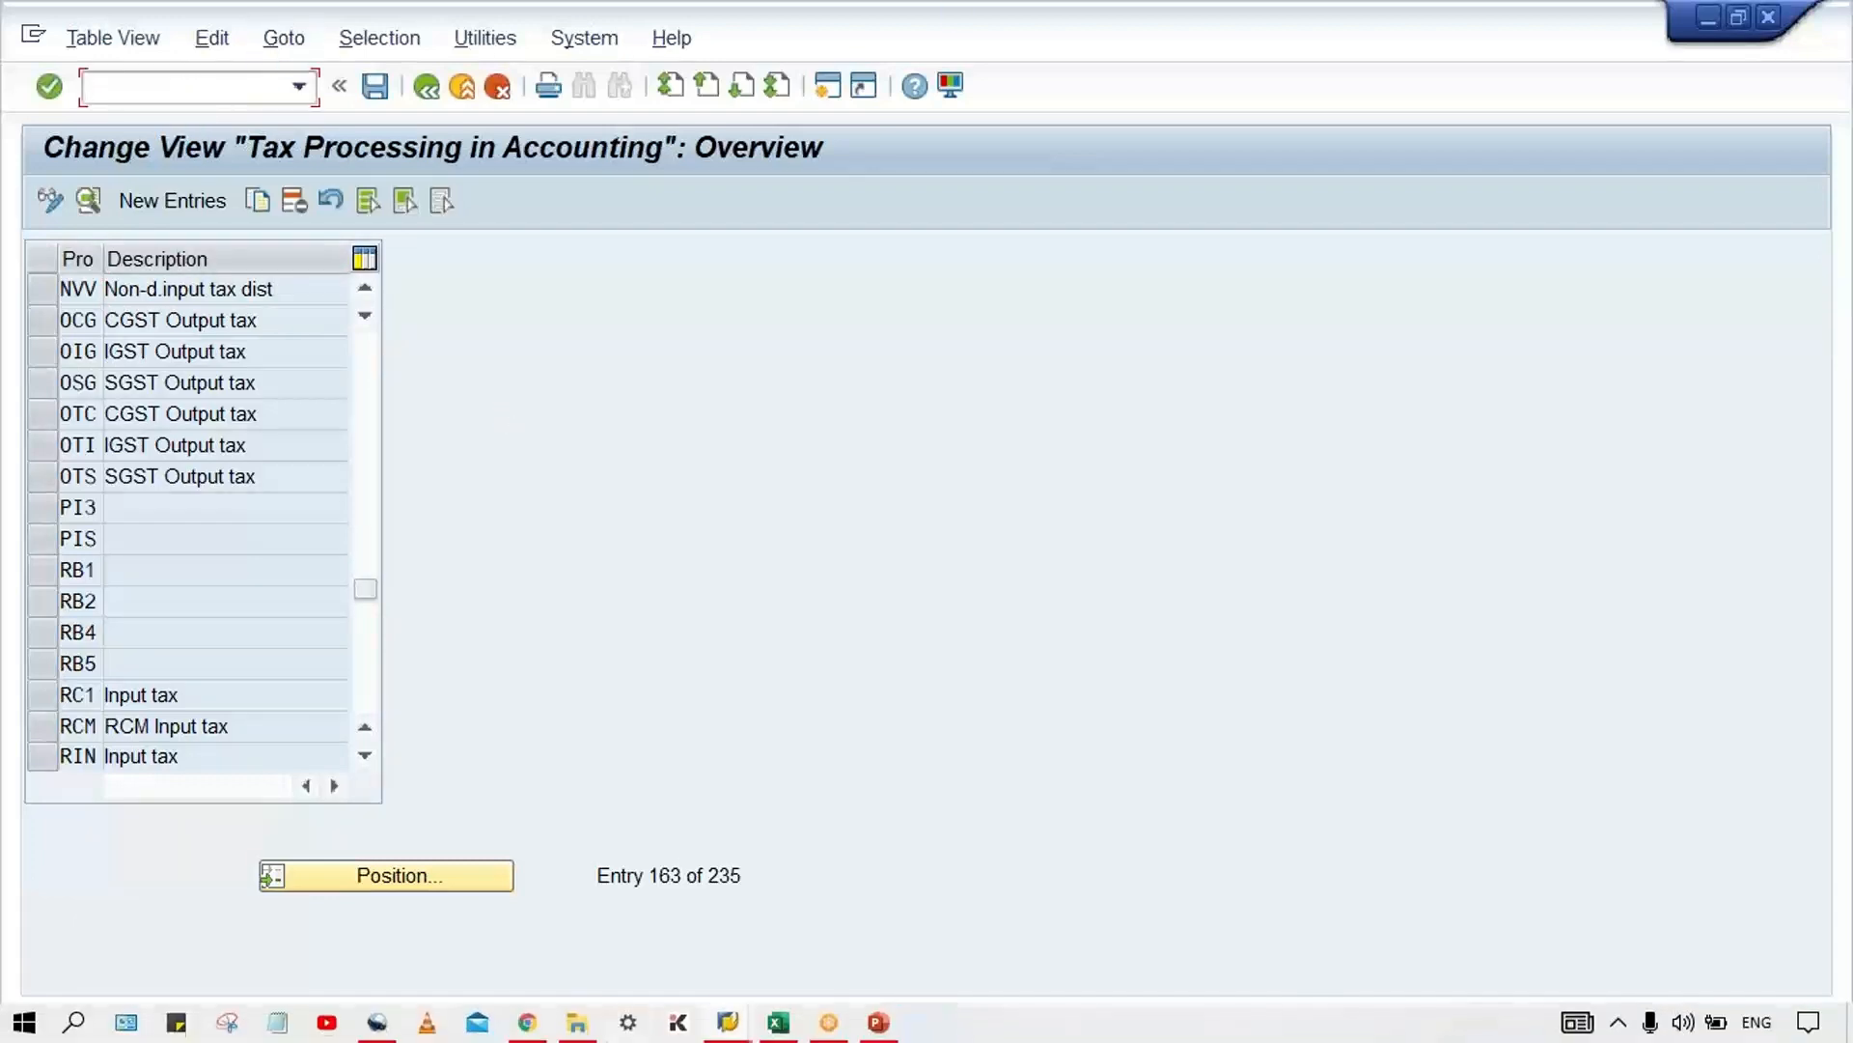
left_click(797, 1029)
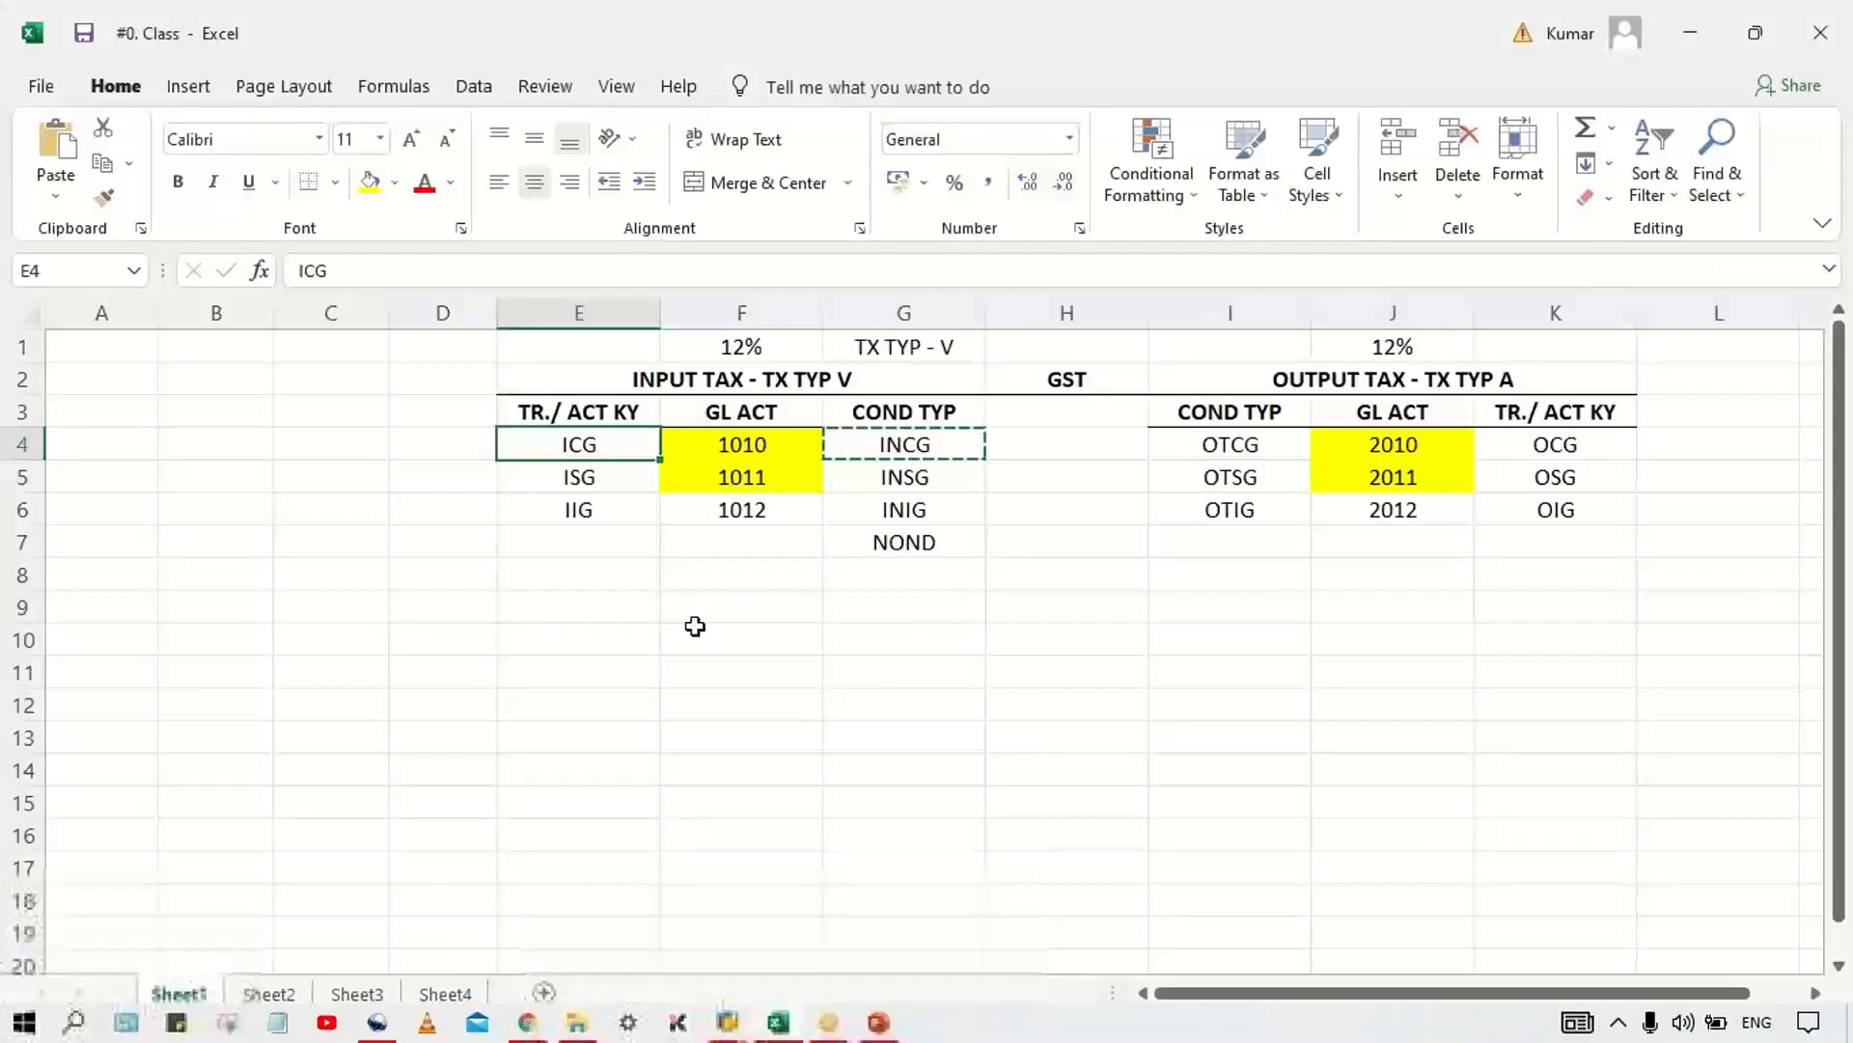
left_click(590, 558)
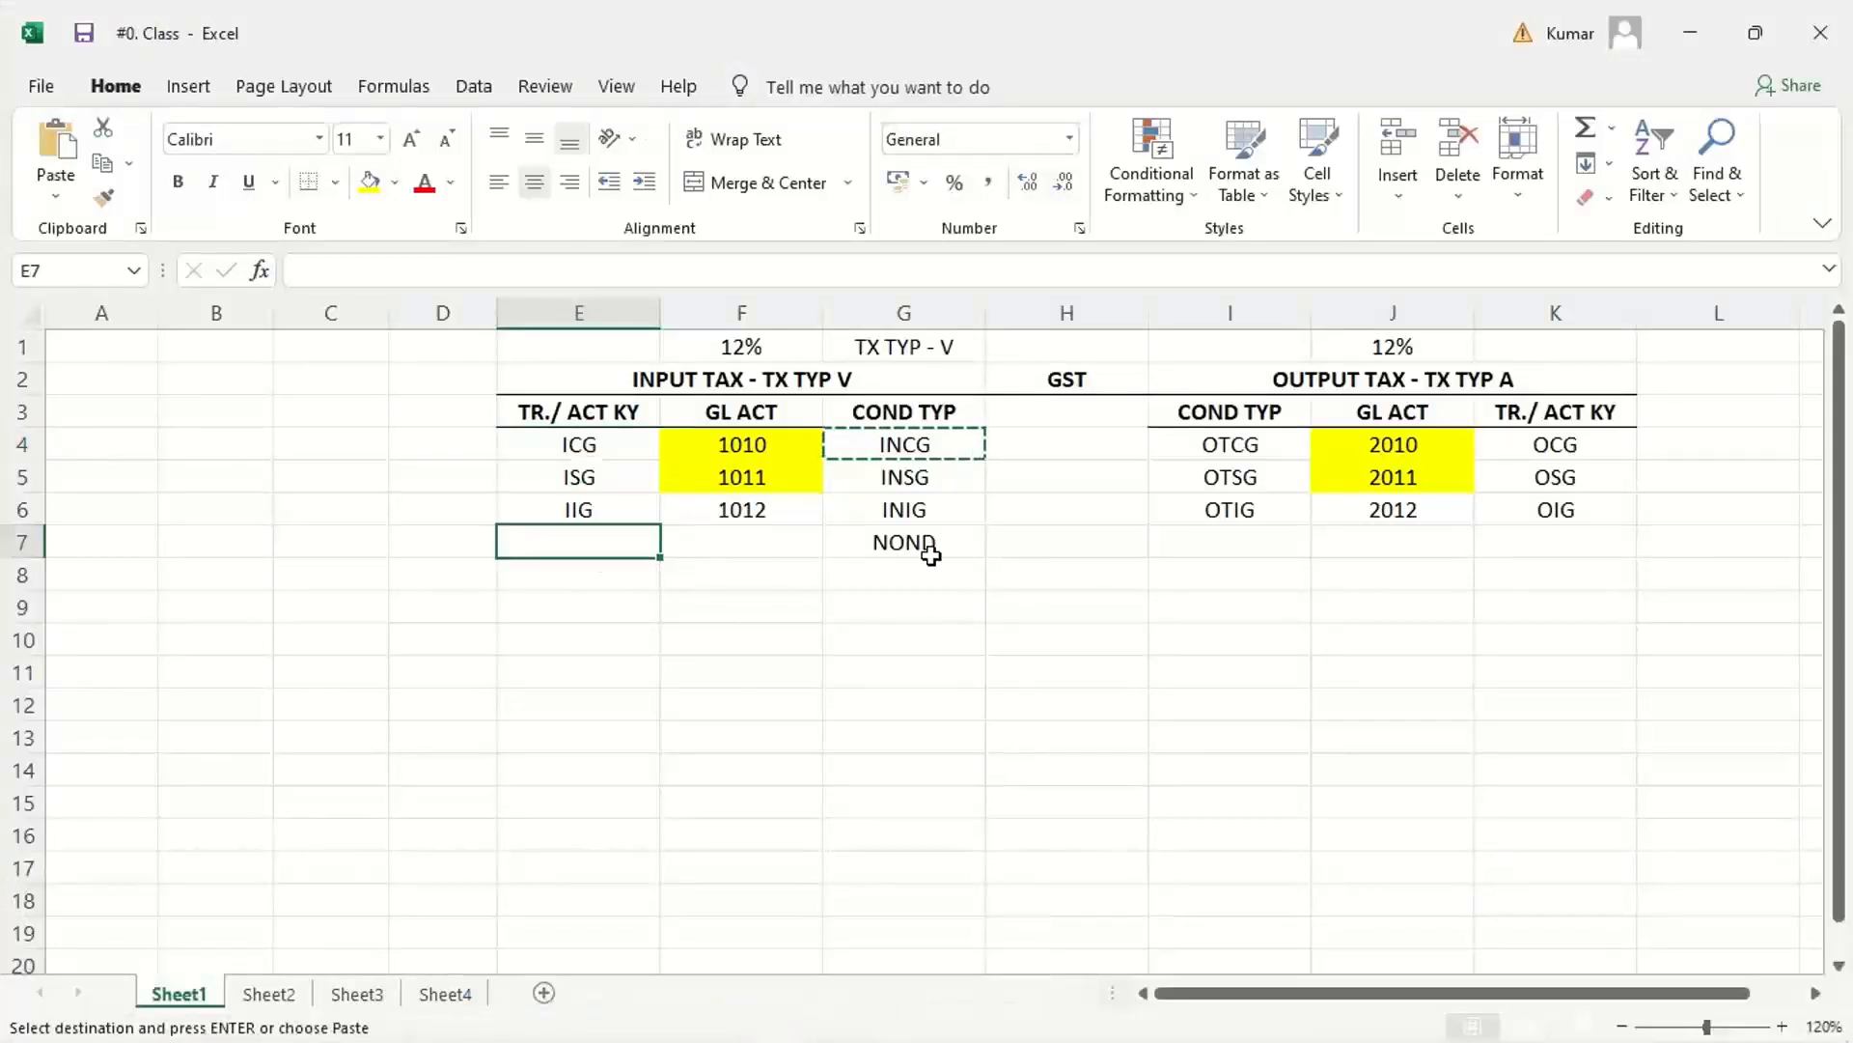
type("NVV")
key("Return")
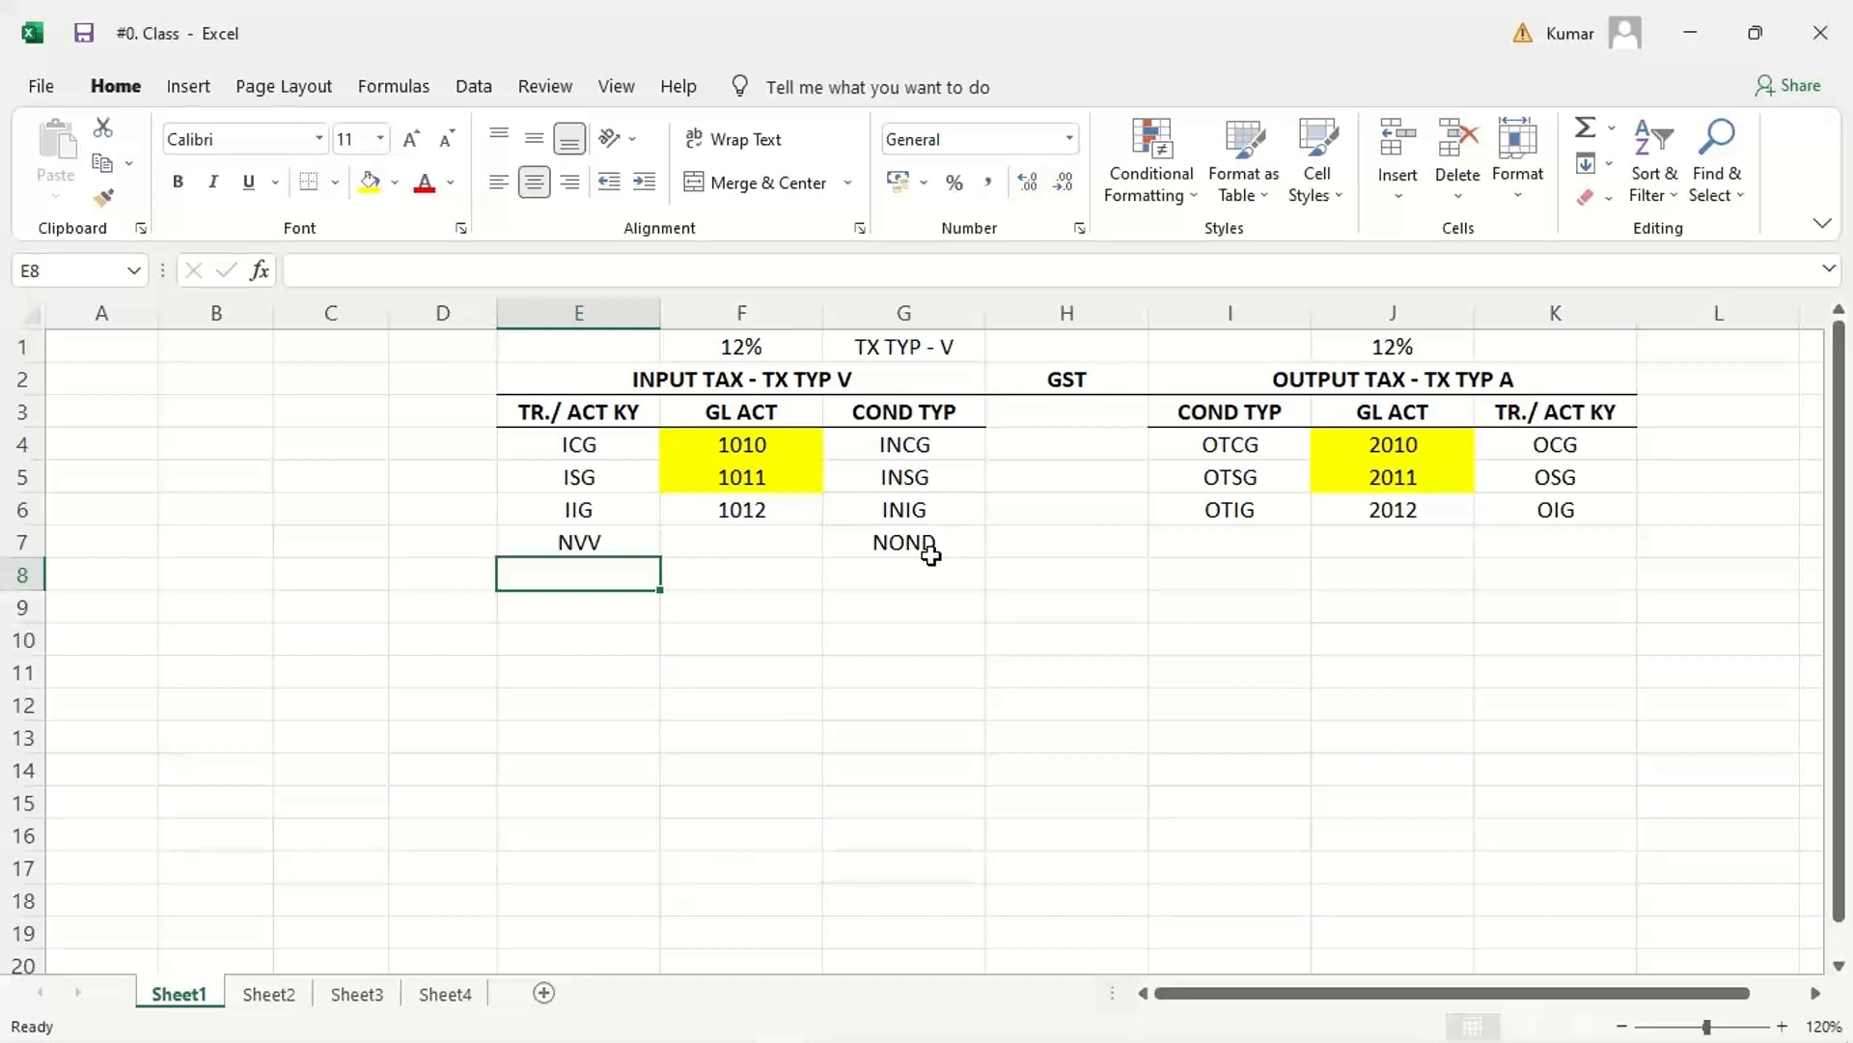
Step: Widen column C beside the input tax section and select cell C2 for a sample journal entry
left_click(274, 576)
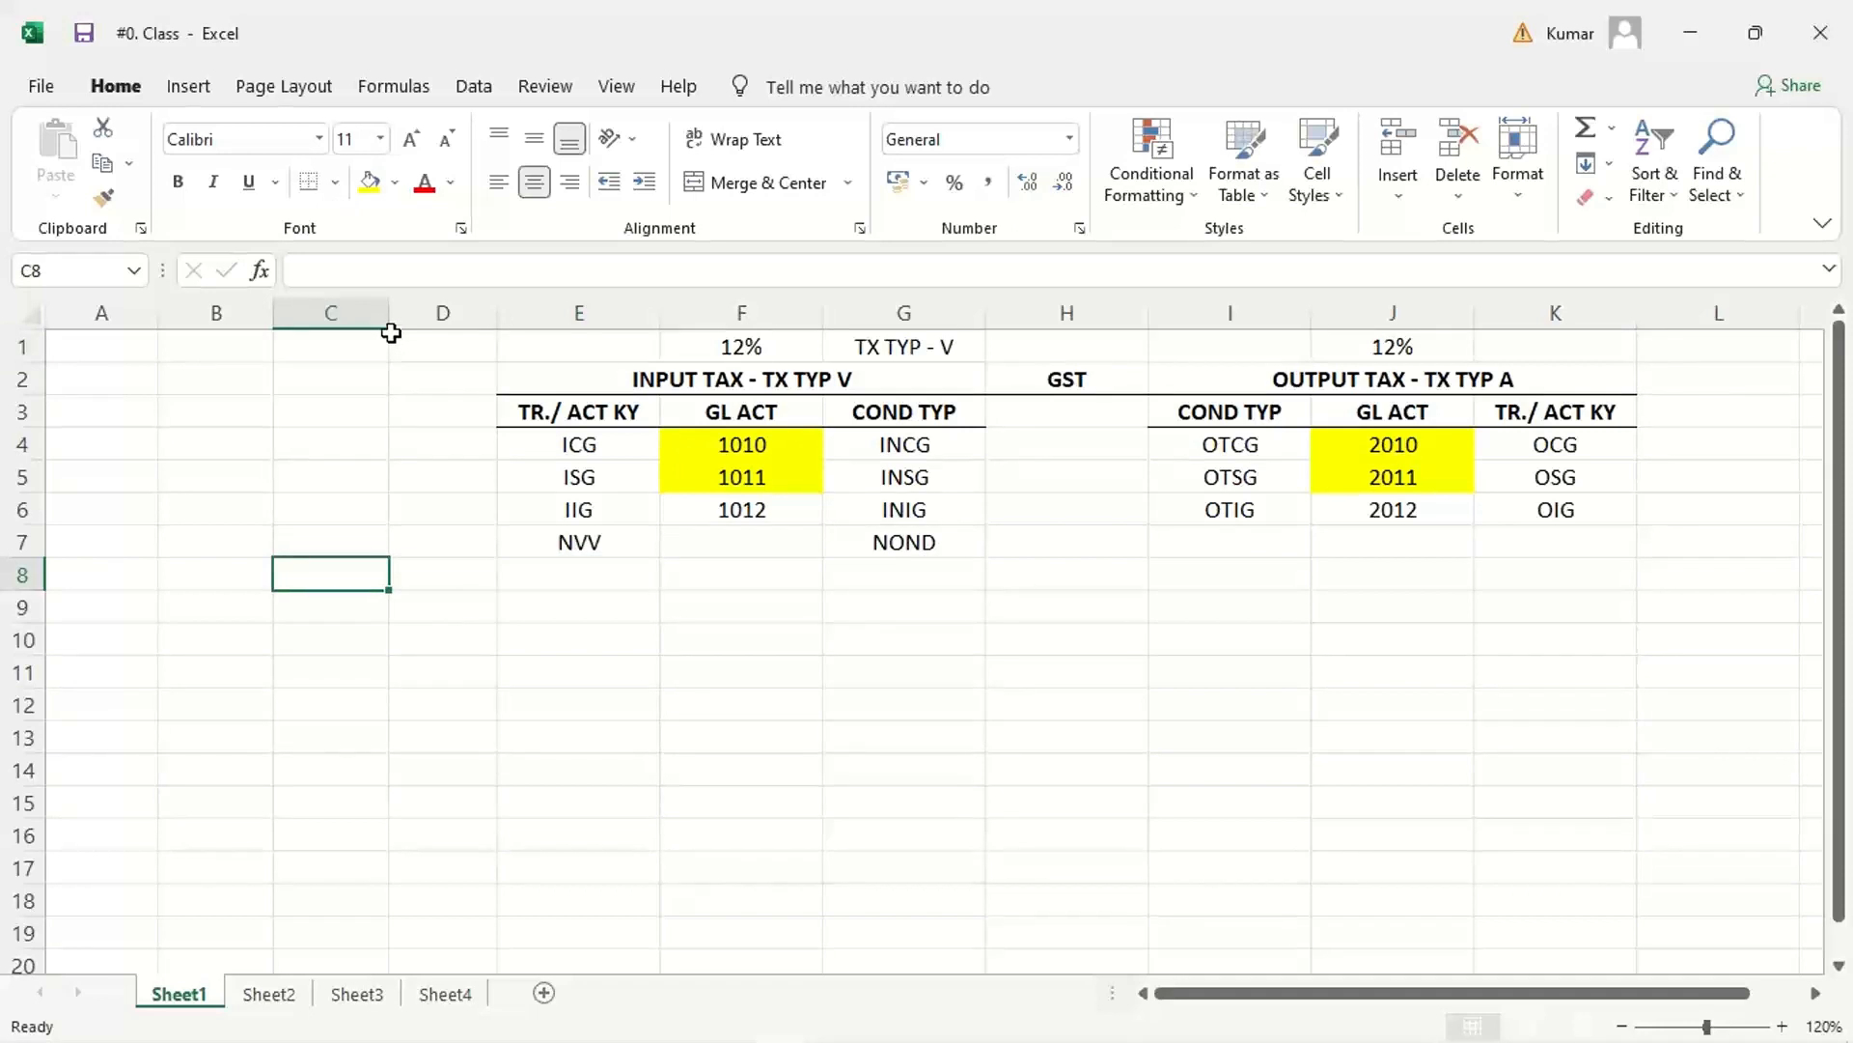
left_click_drag(389, 316, 477, 362)
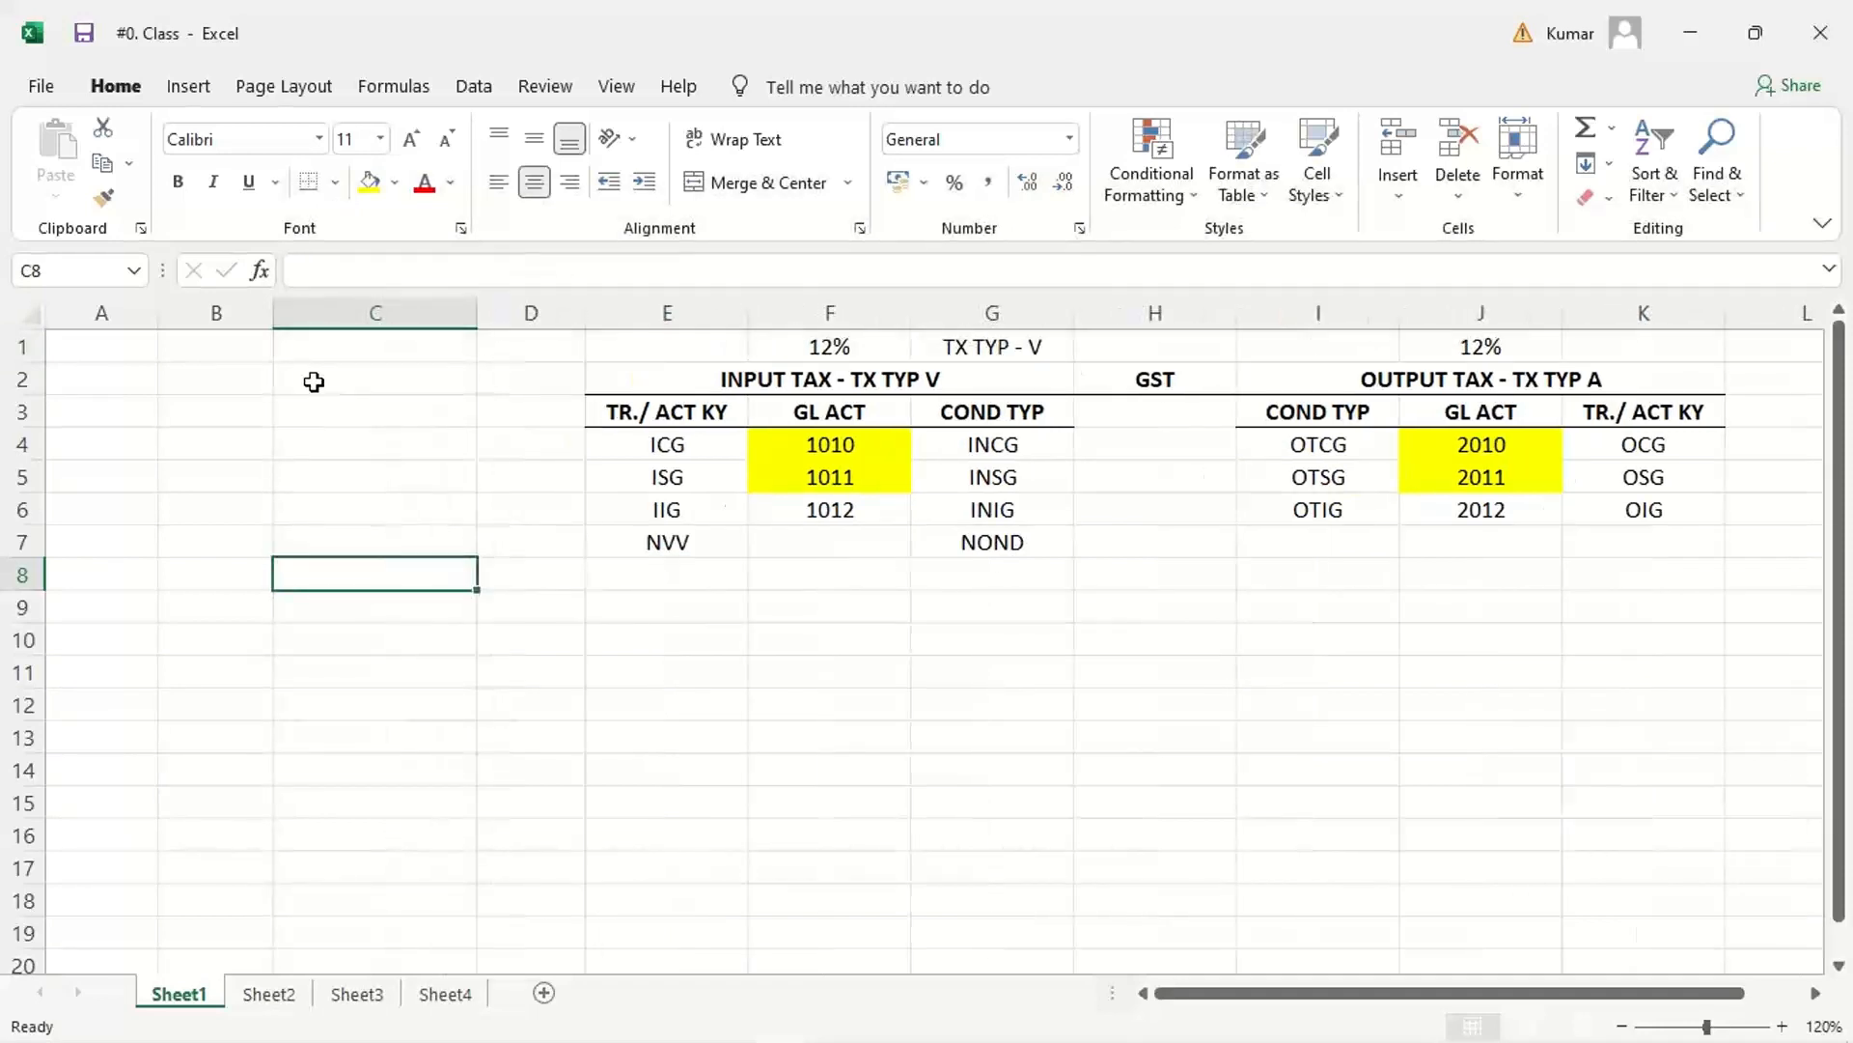
left_click(368, 377)
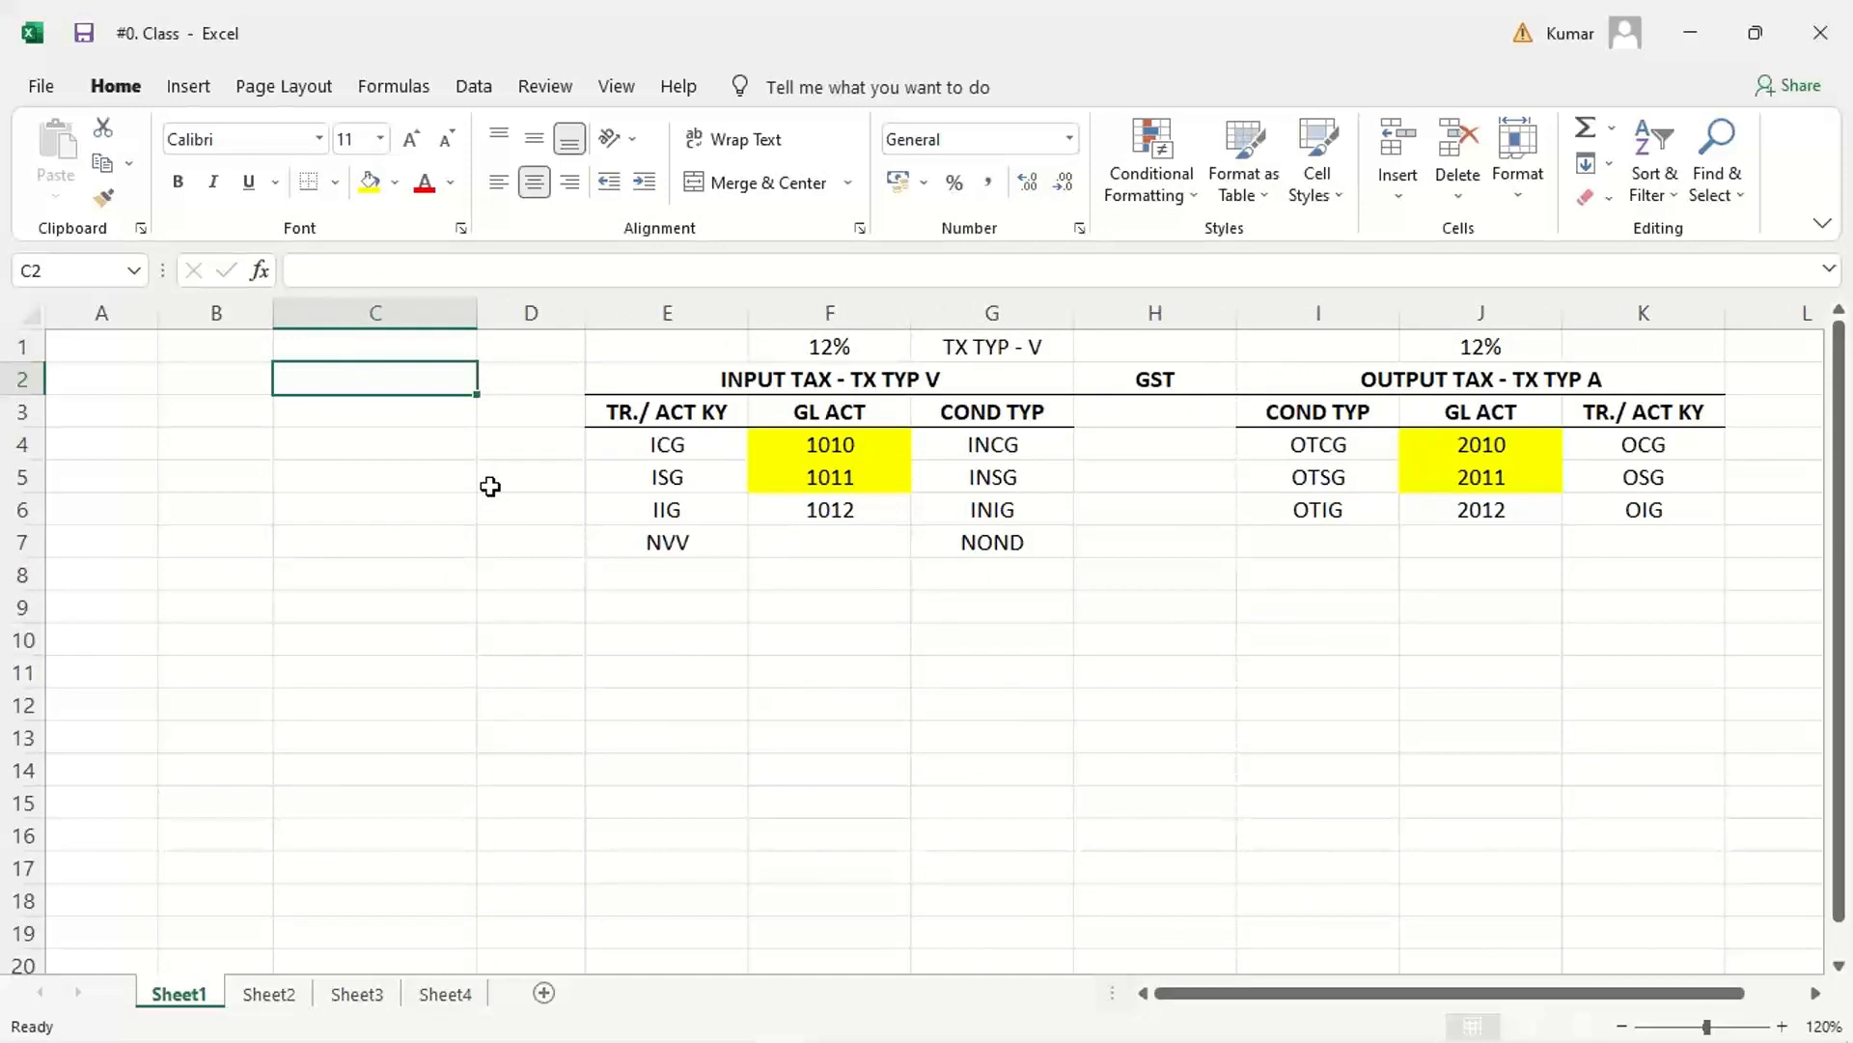
type("VENDOR")
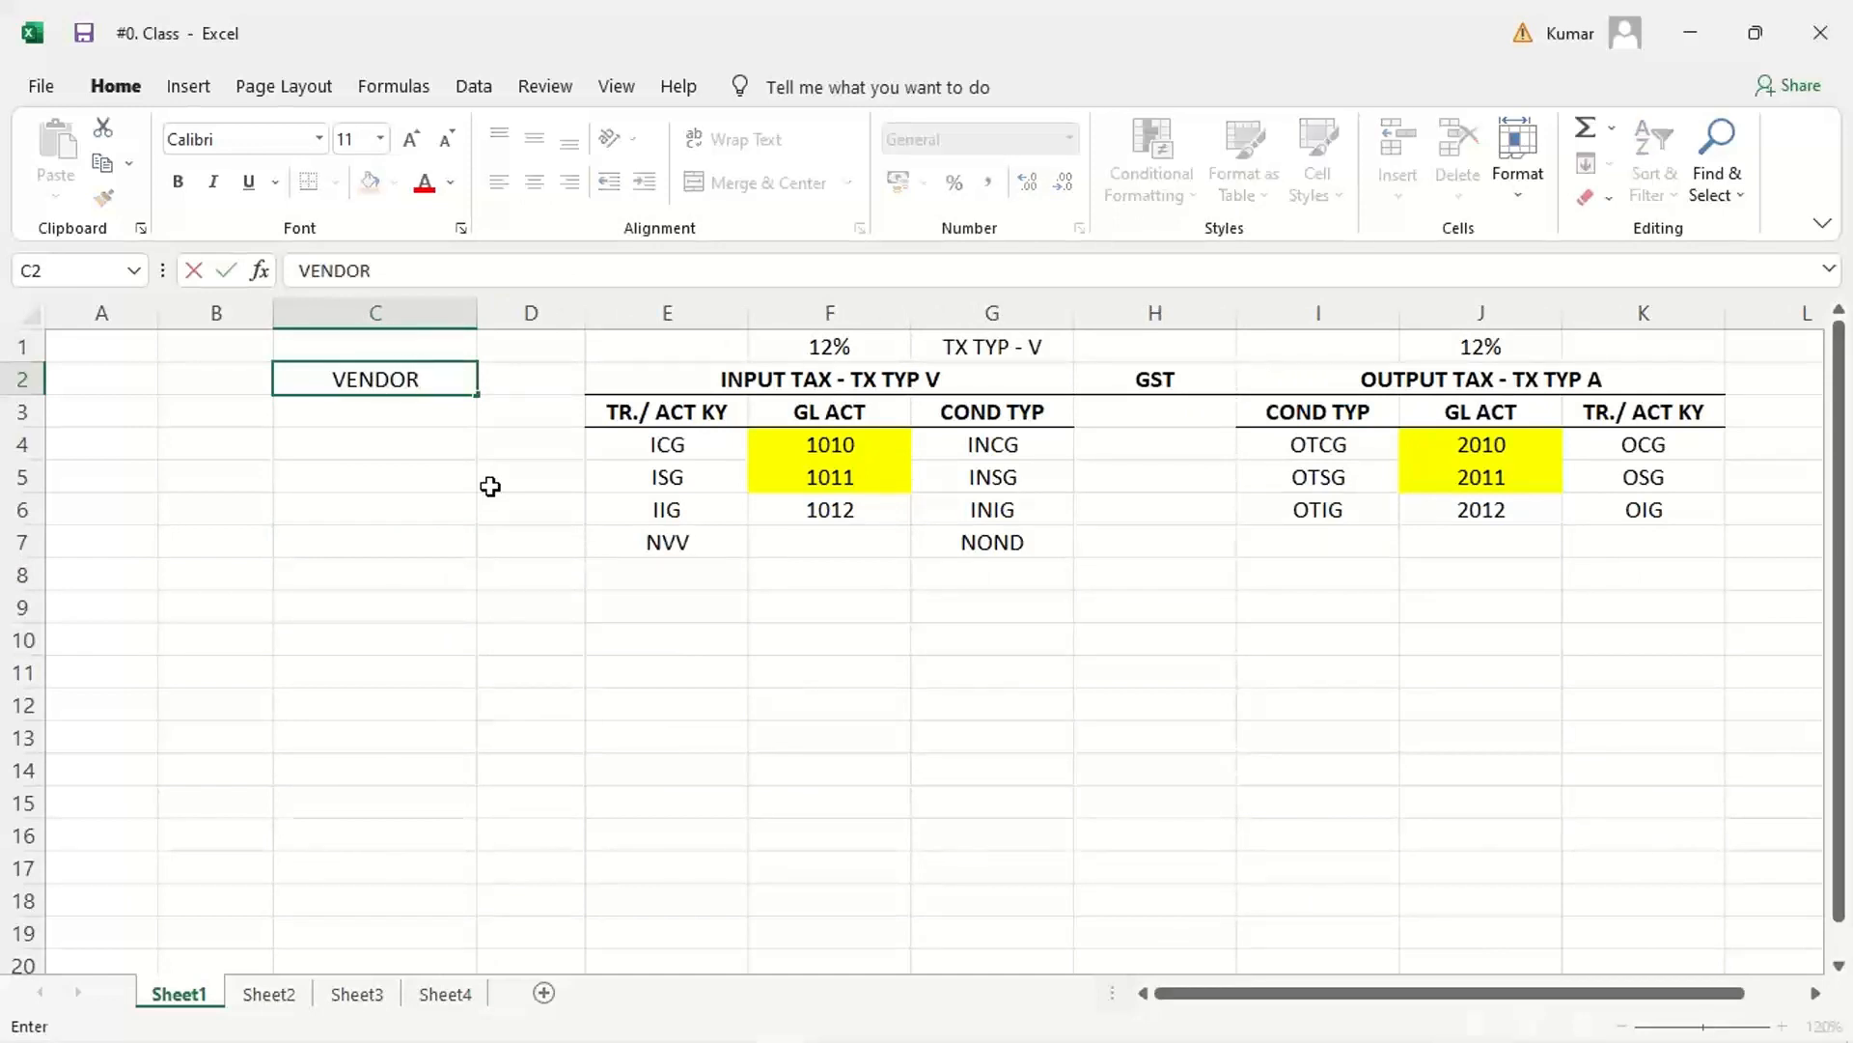
key("BackSpace")
key("BackSpace")
key("BackSpace")
key("BackSpace")
key("BackSpace")
key("BackSpace")
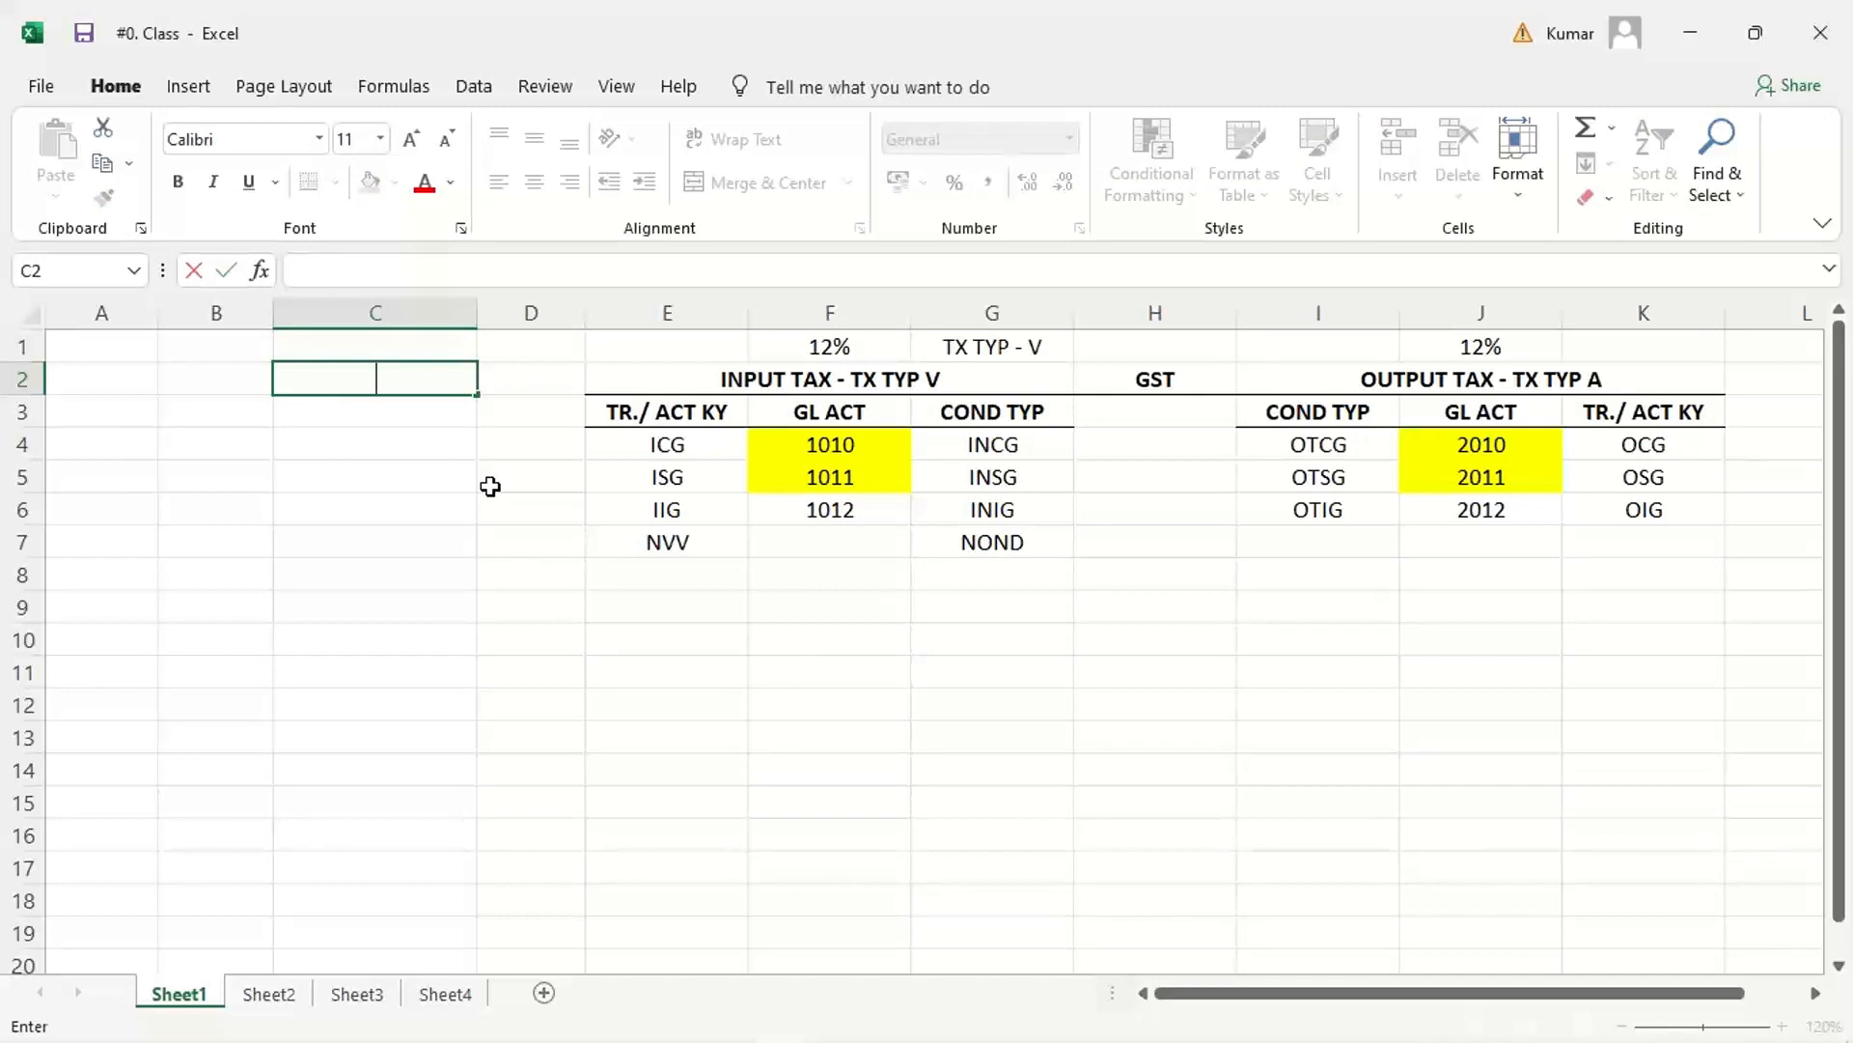
Step: Enter the debit line AUDIT FEE DR. in C2 with the amount 1000 in D2
type("AUDIT FEE ")
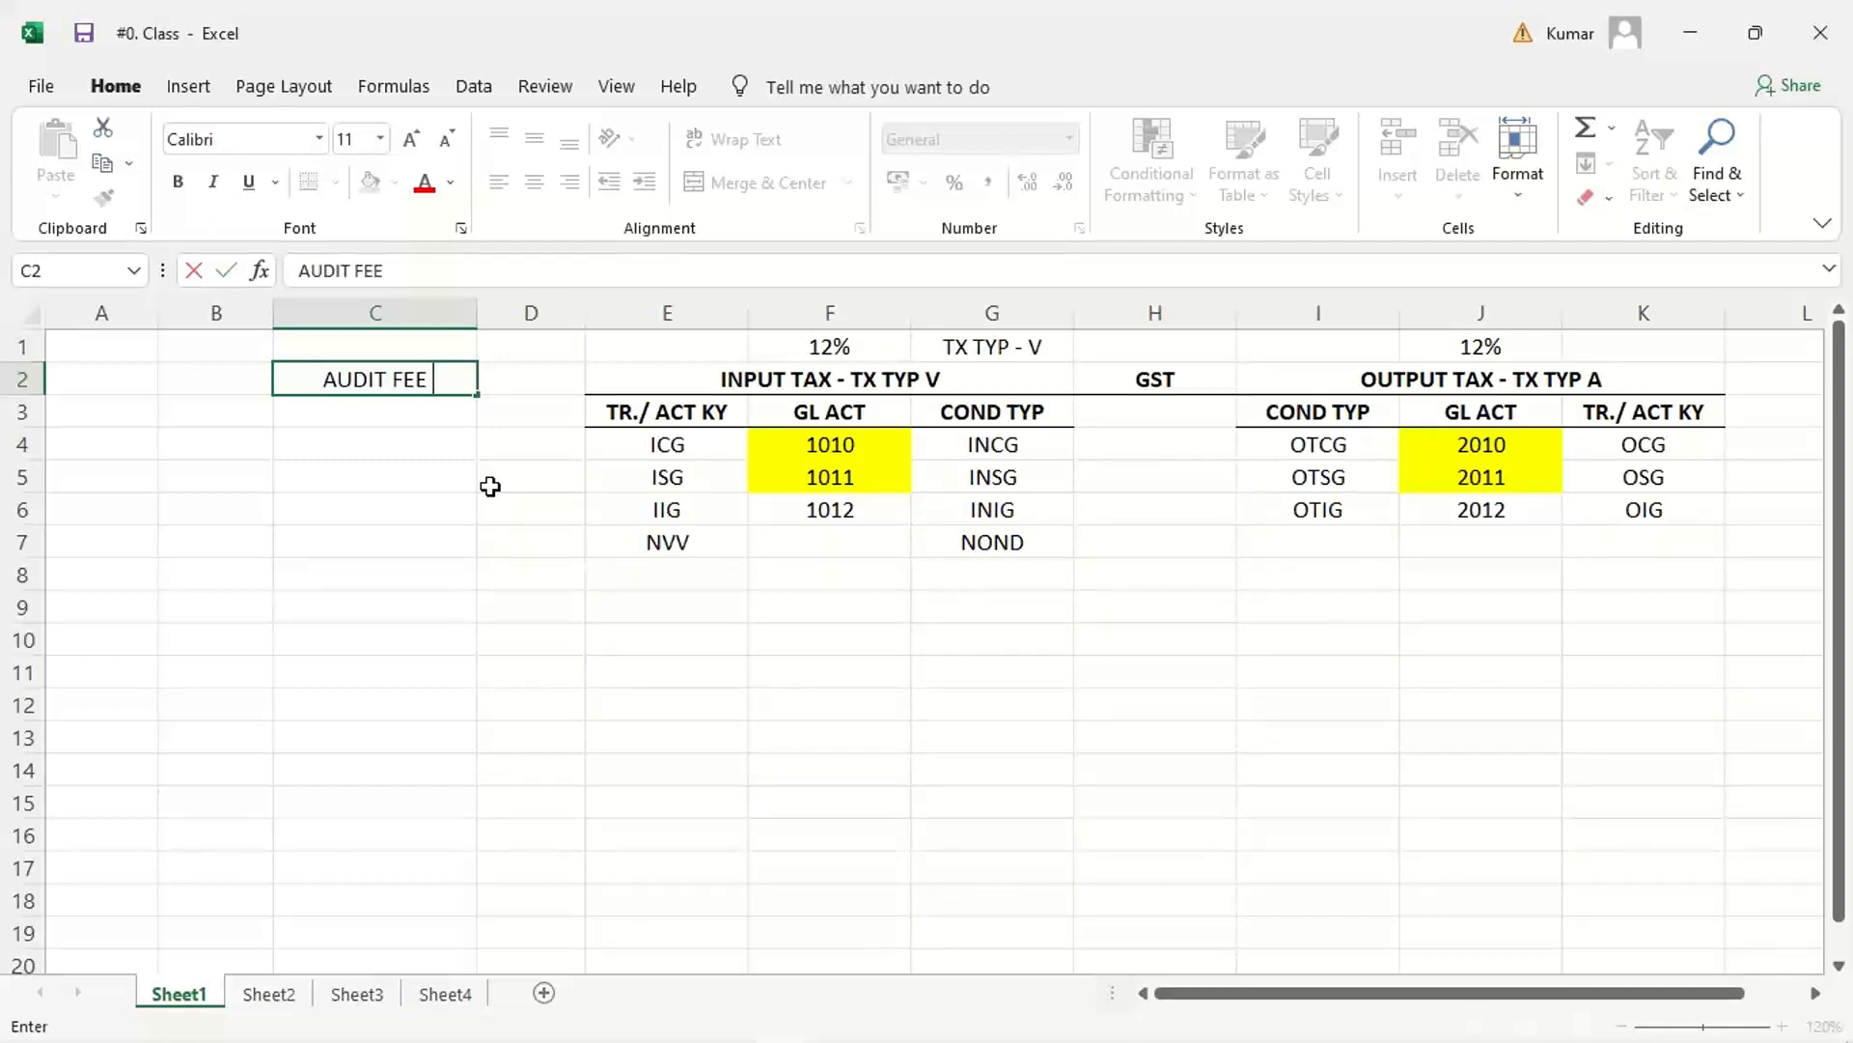
type("DR.")
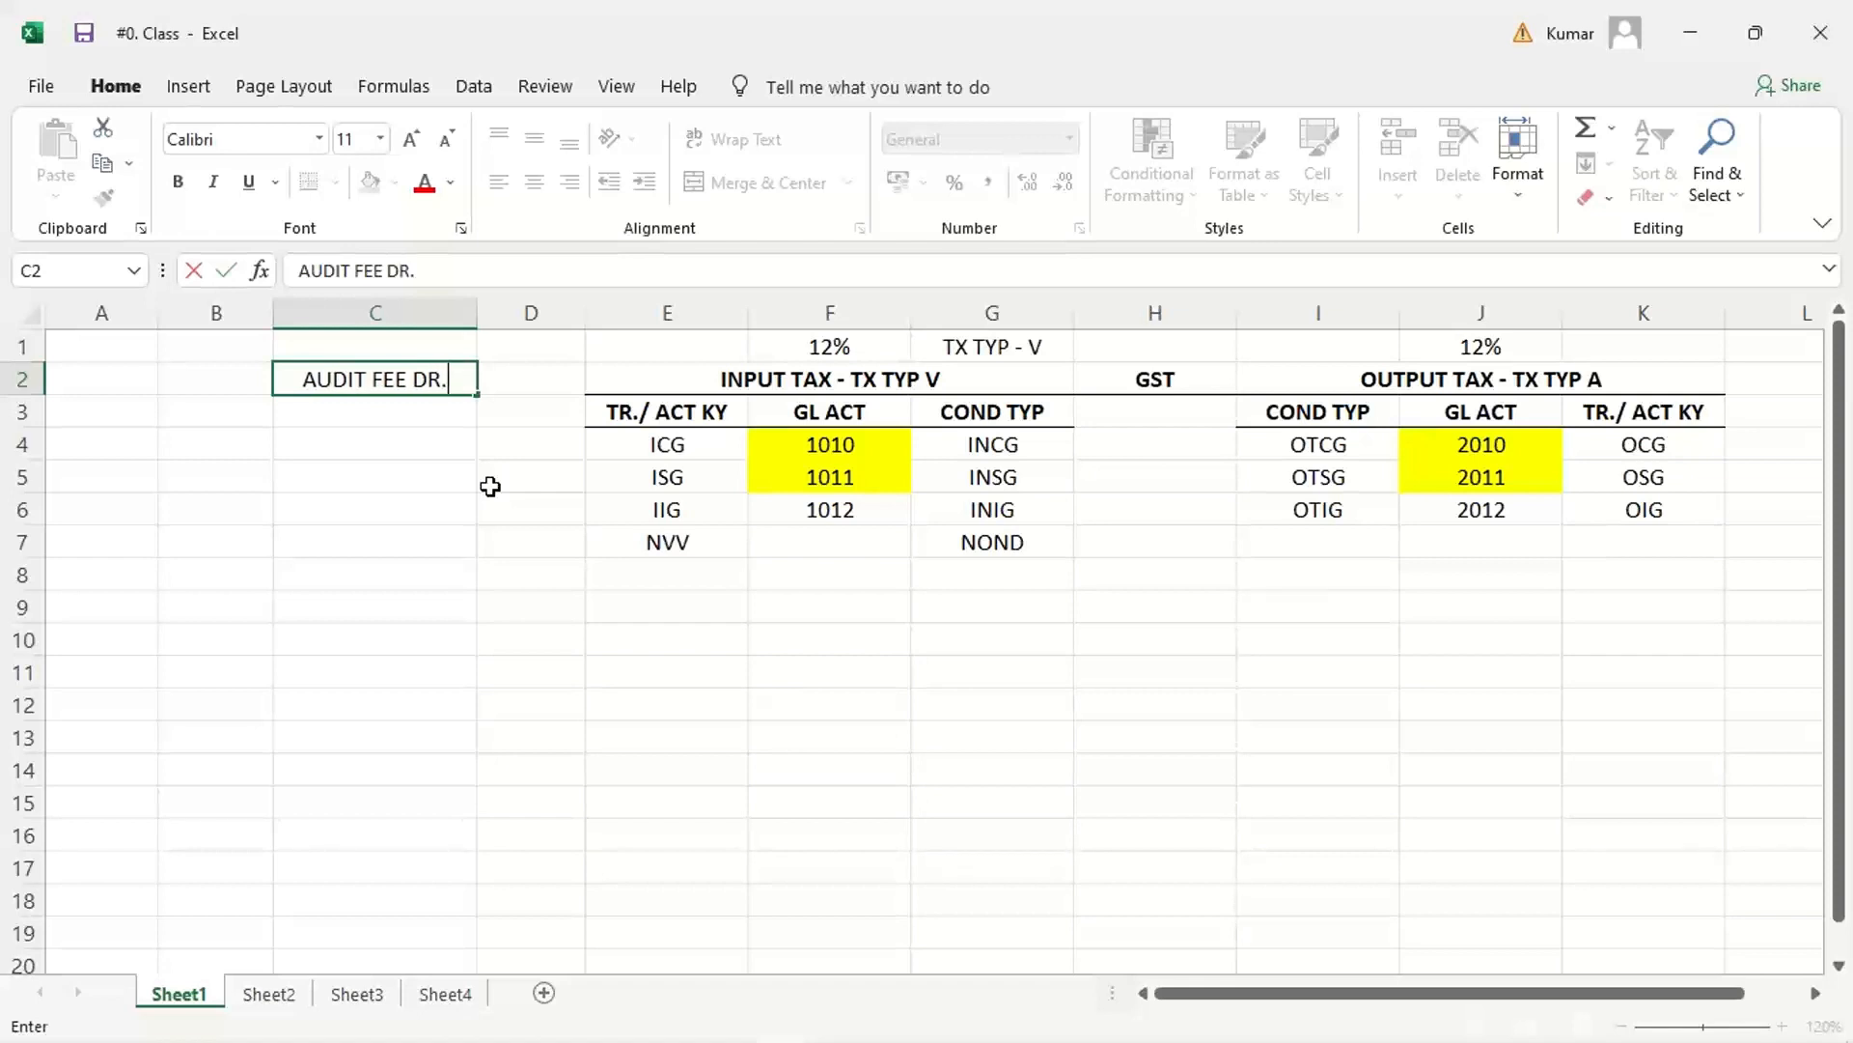
key("Tab")
type("100")
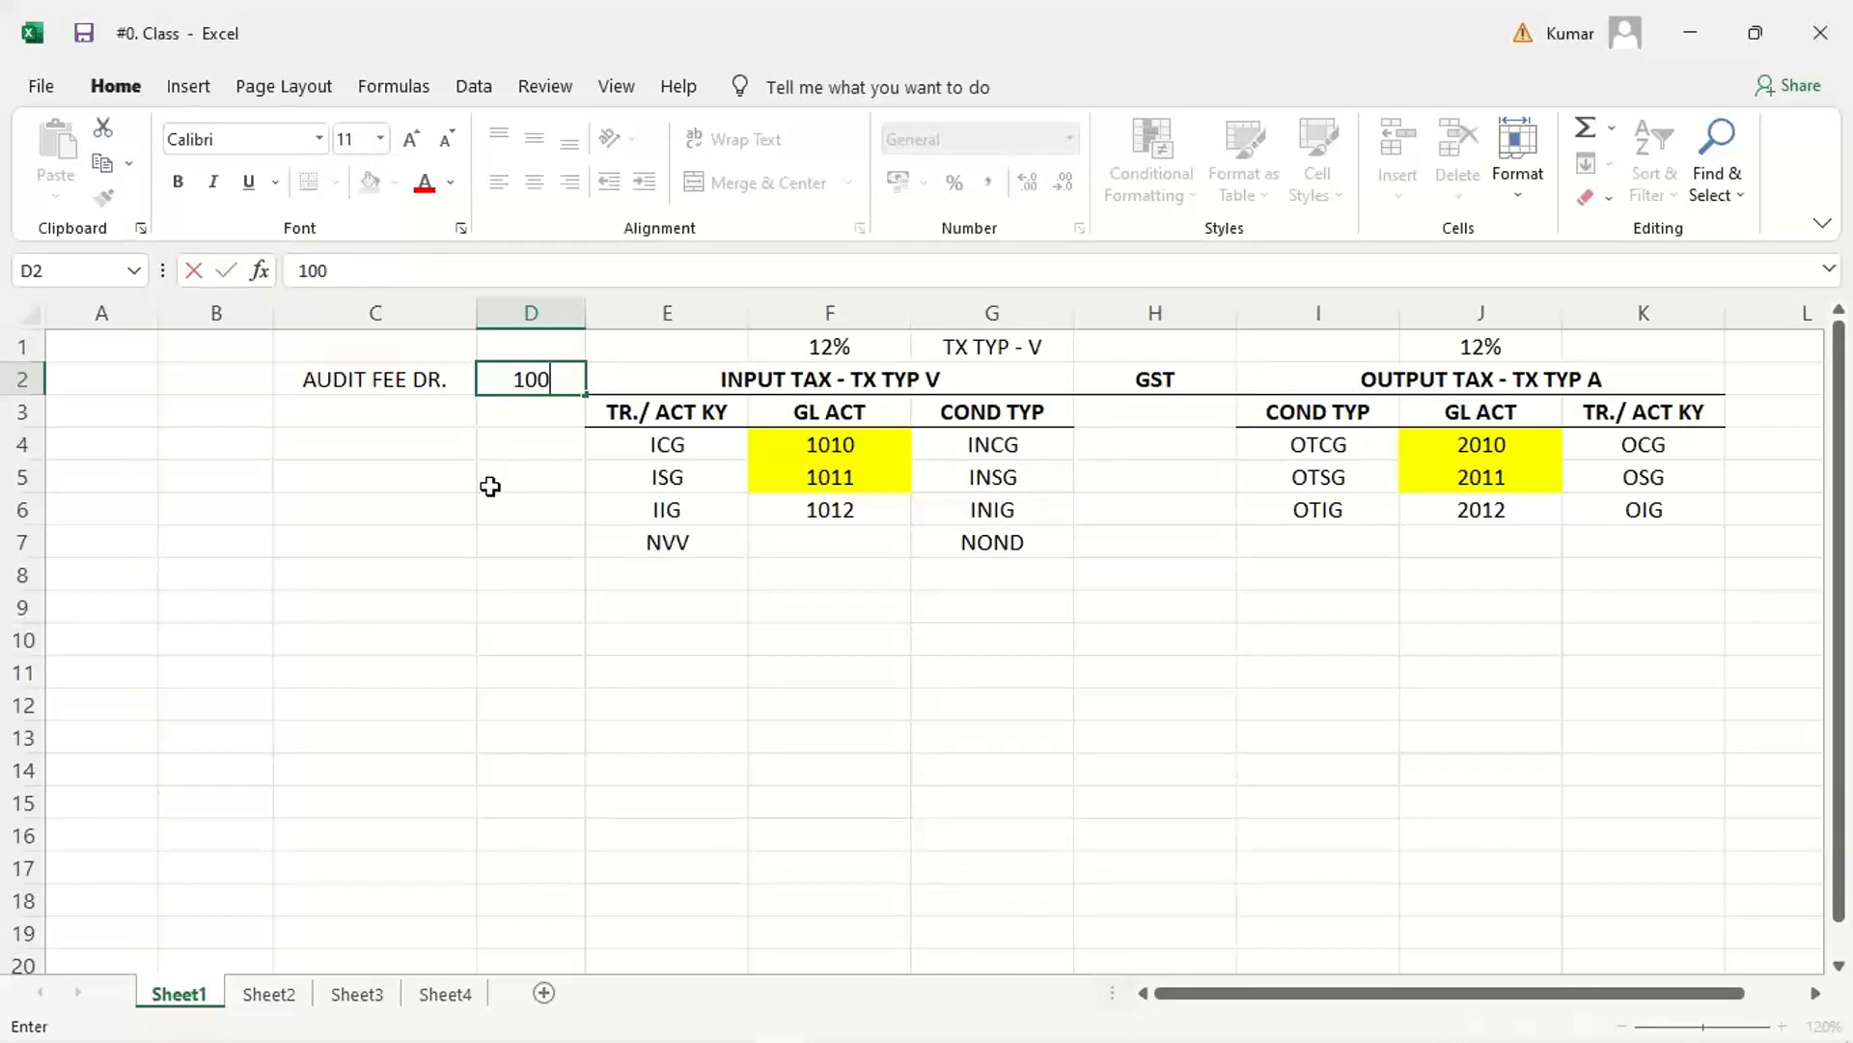
type("0")
key("ctrl+Return")
key("Return")
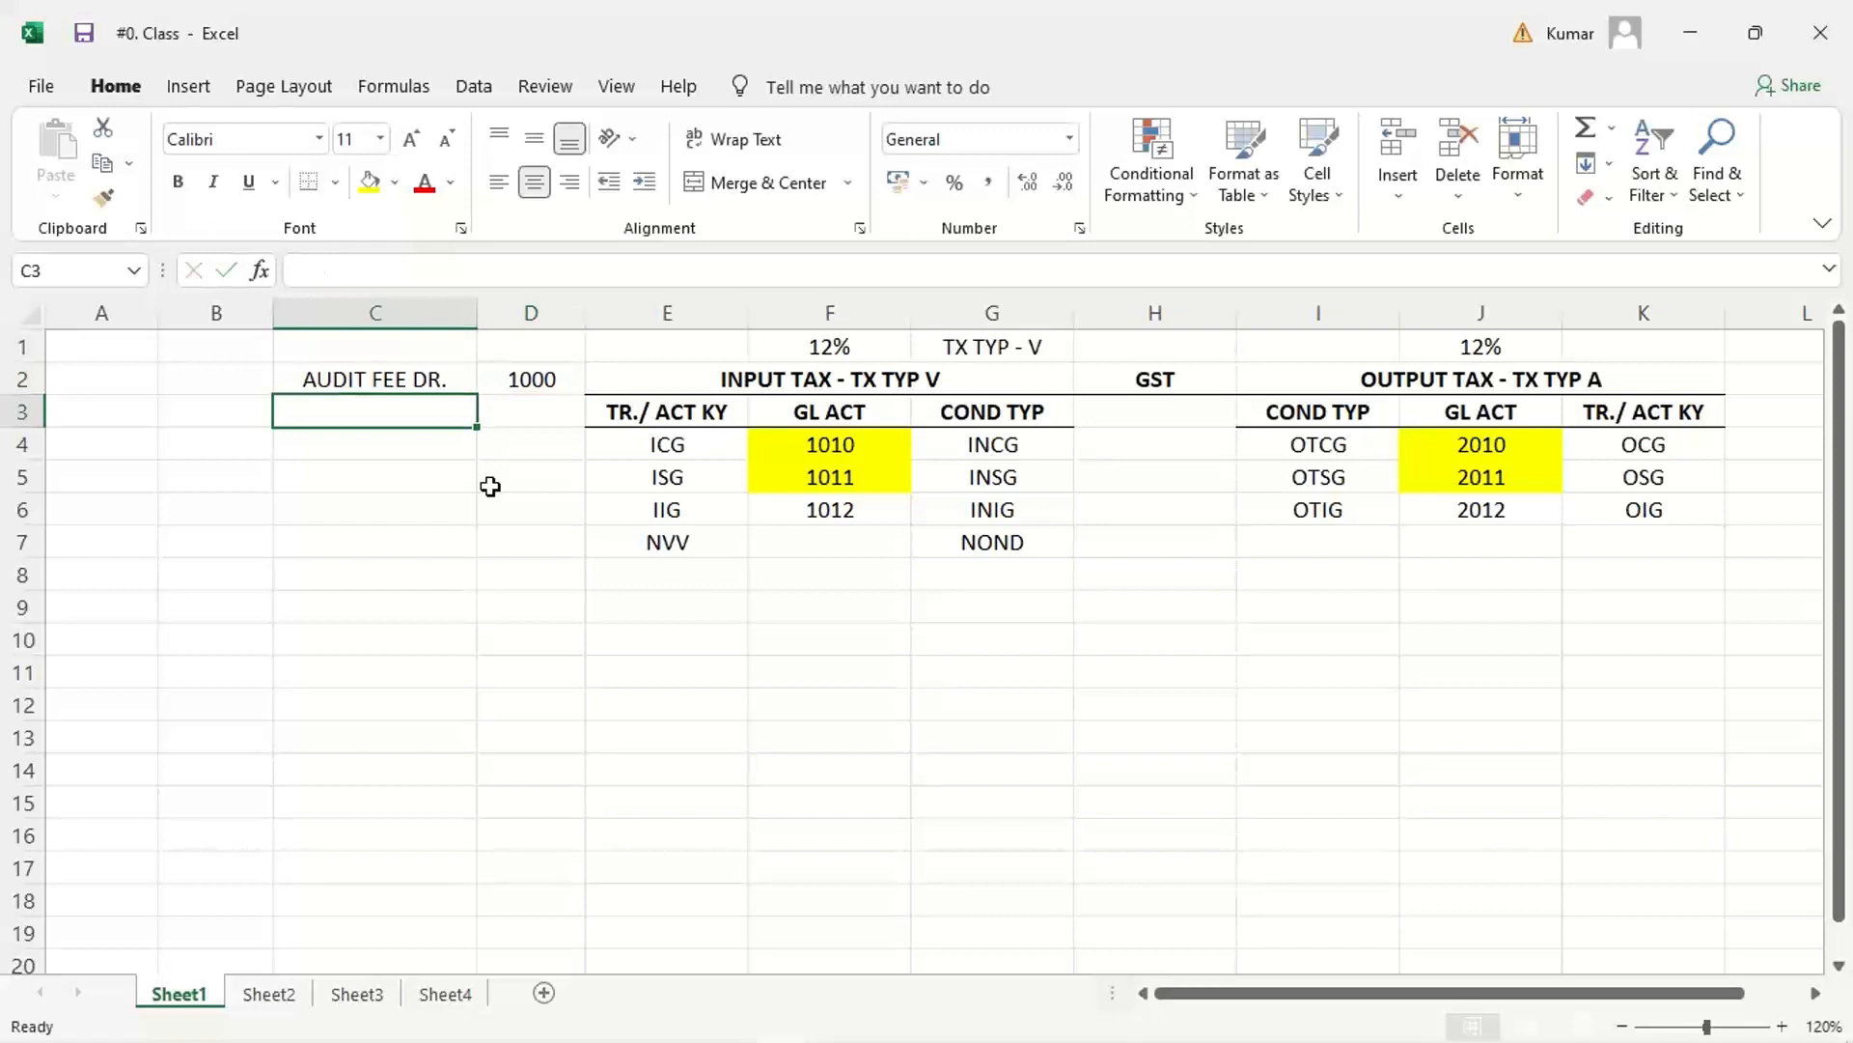
Step: Add the tax line GST INPUUT DR. in C3 with the amount 120 in D3
type("GST INPUUT")
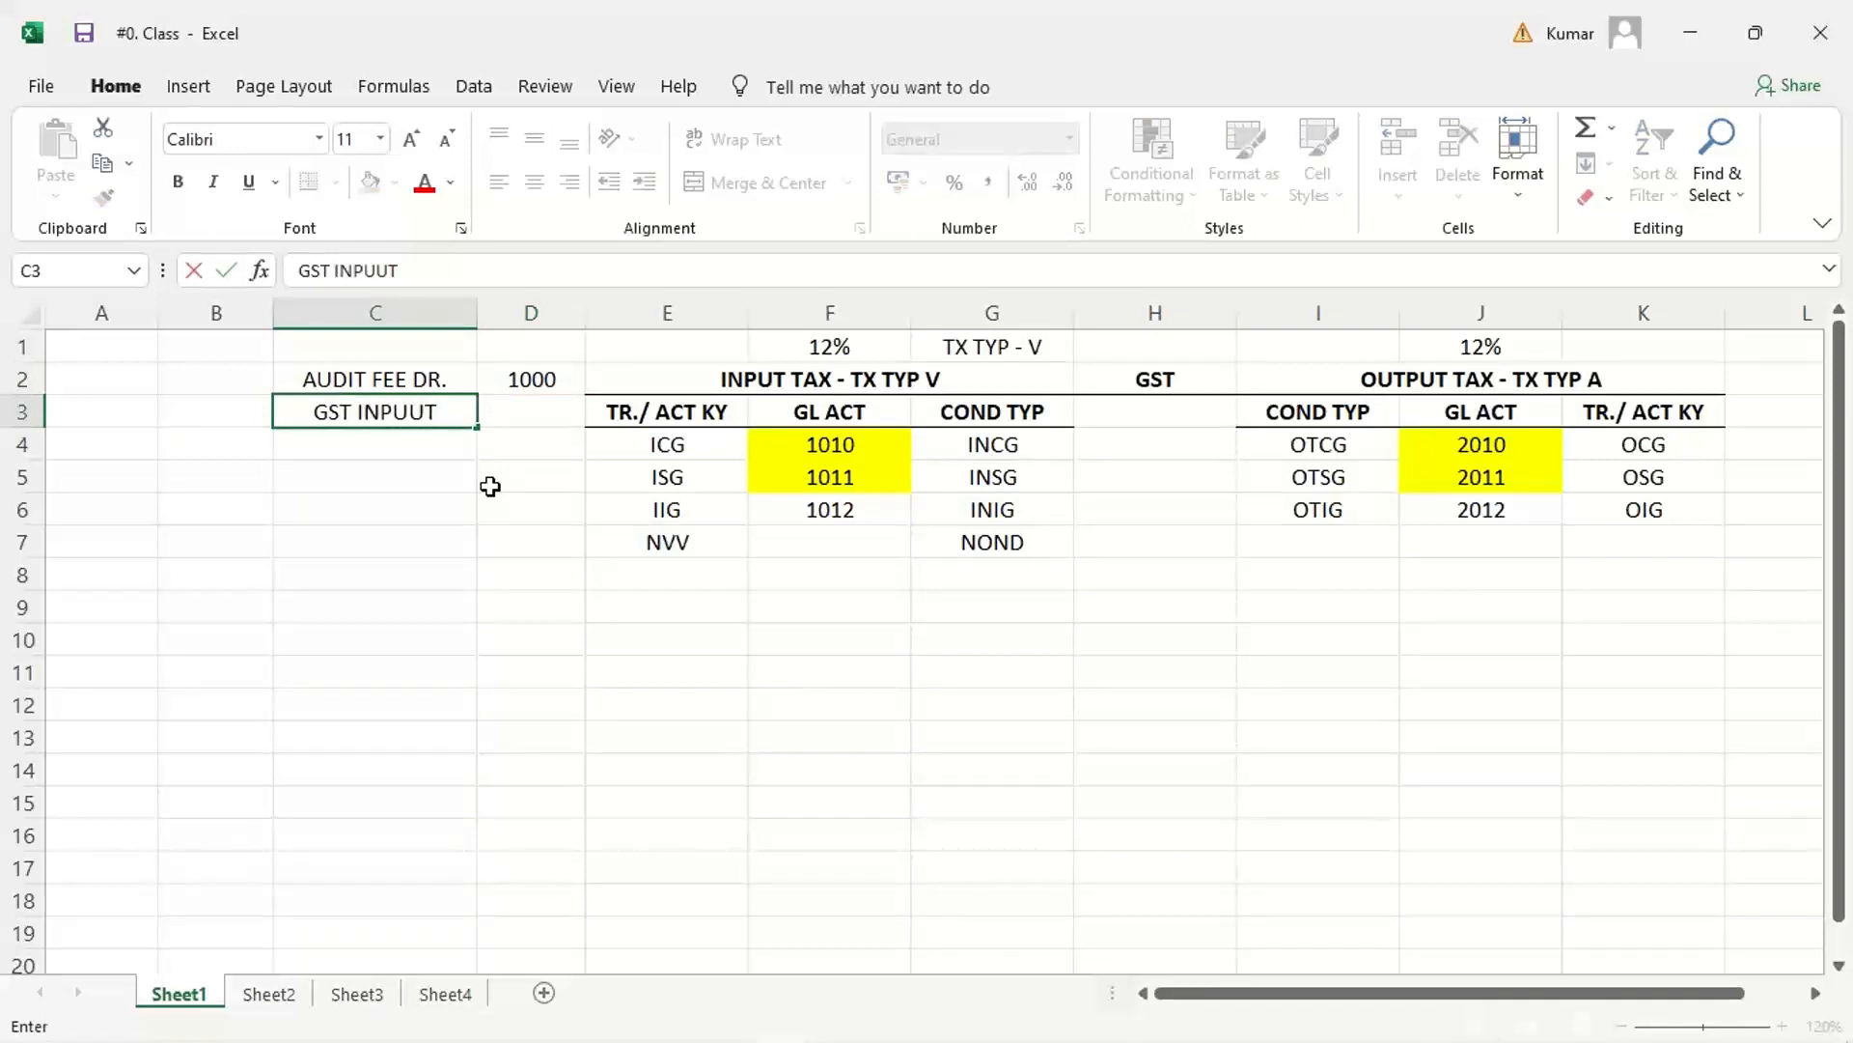
type(" DR")
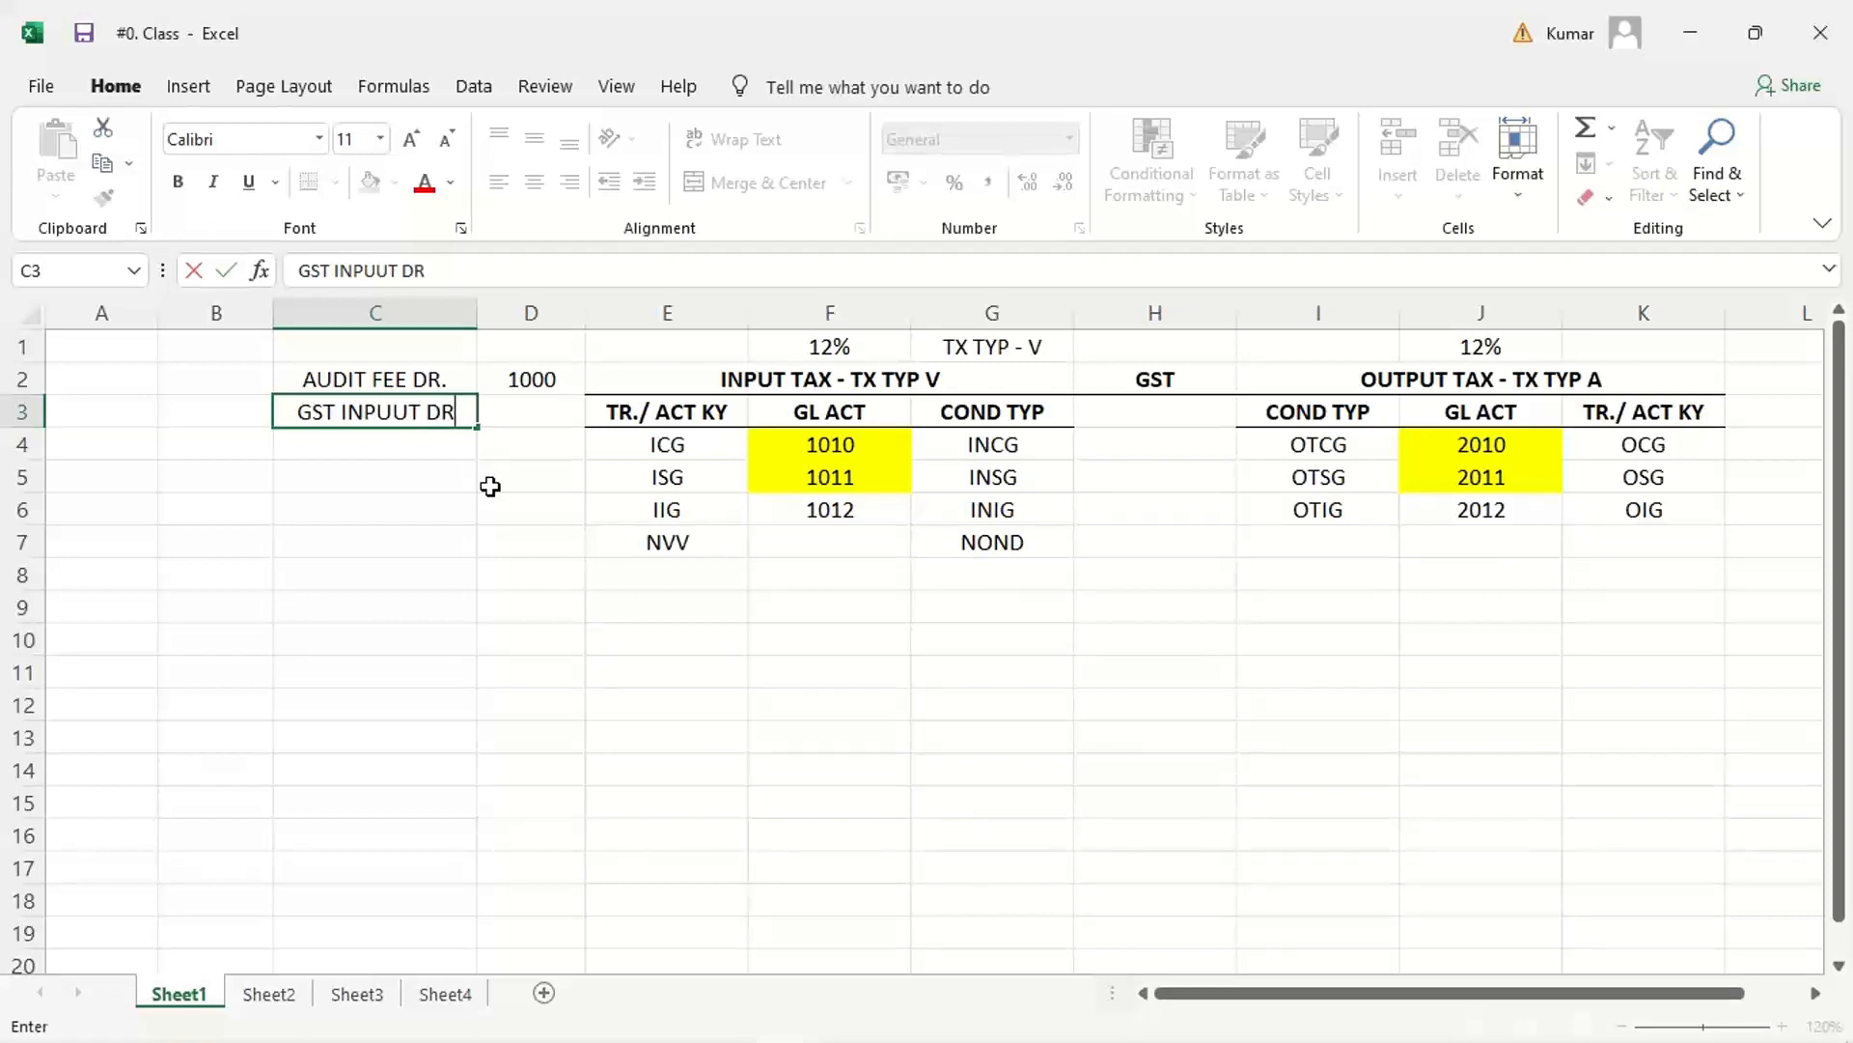
type(".")
key("Tab")
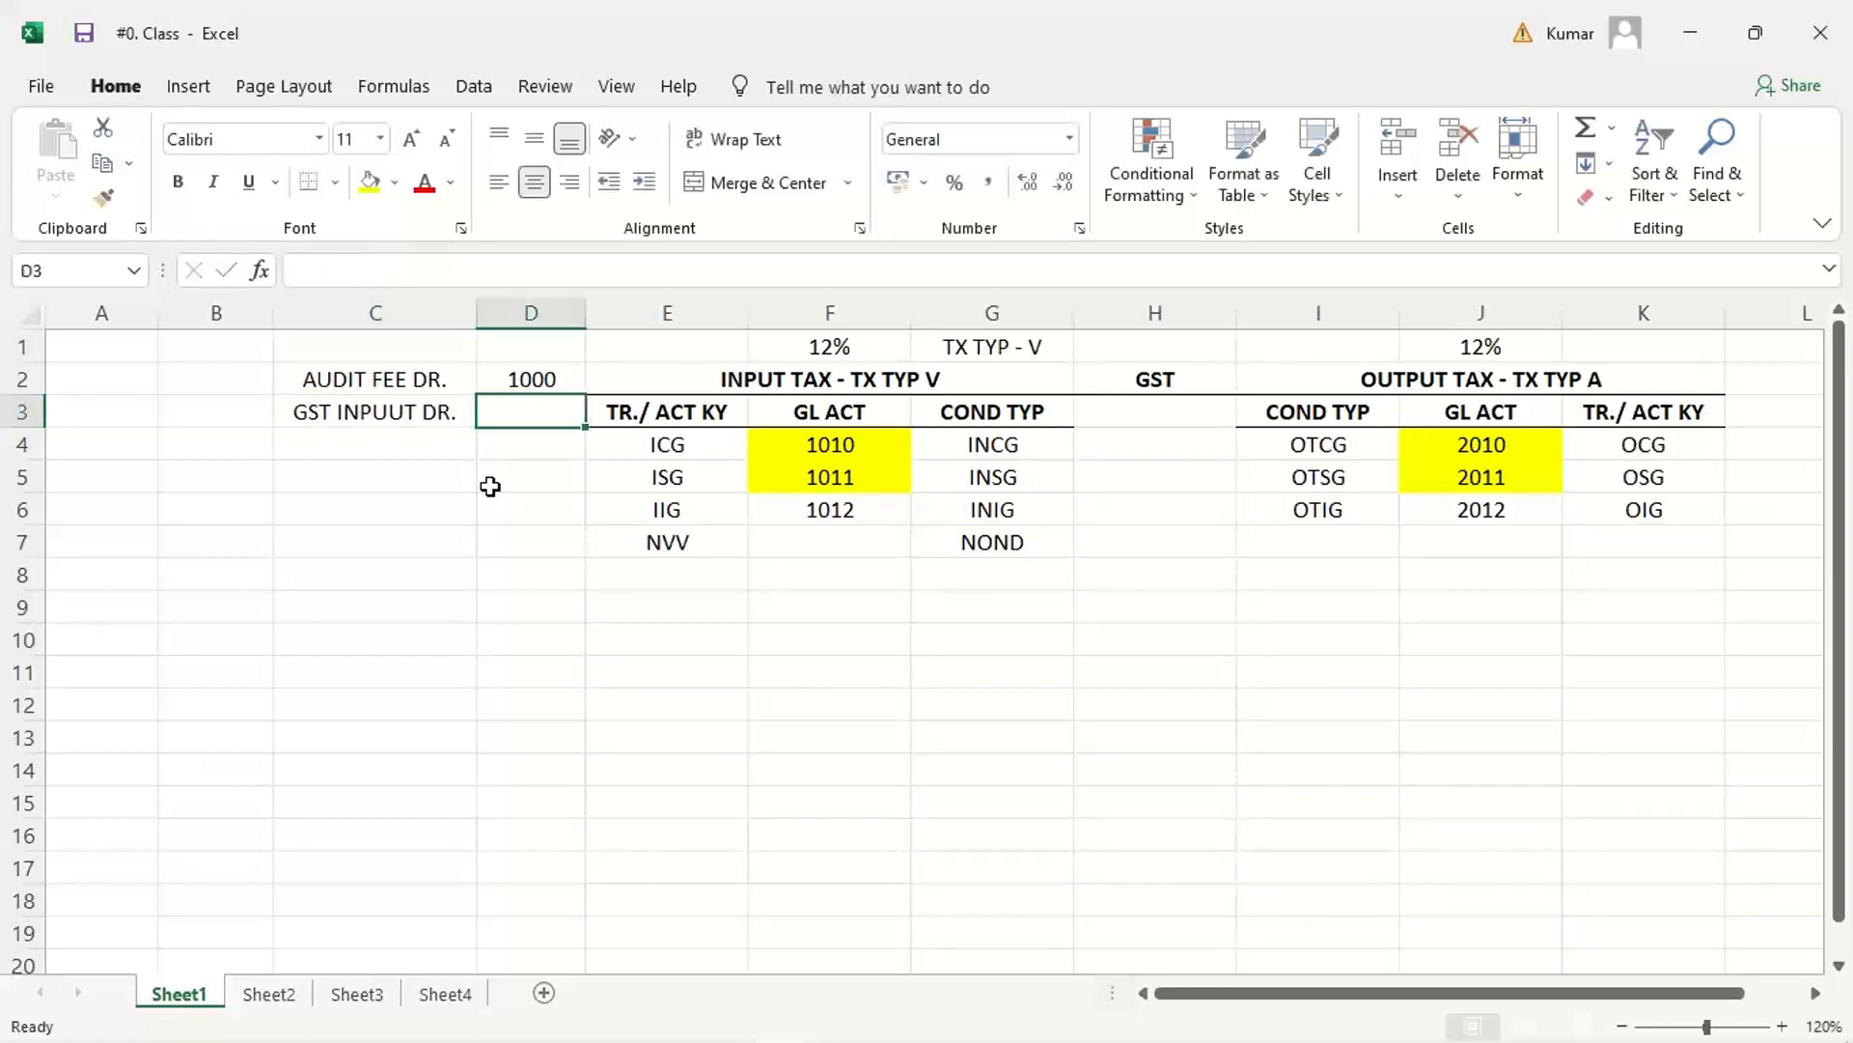
type("120")
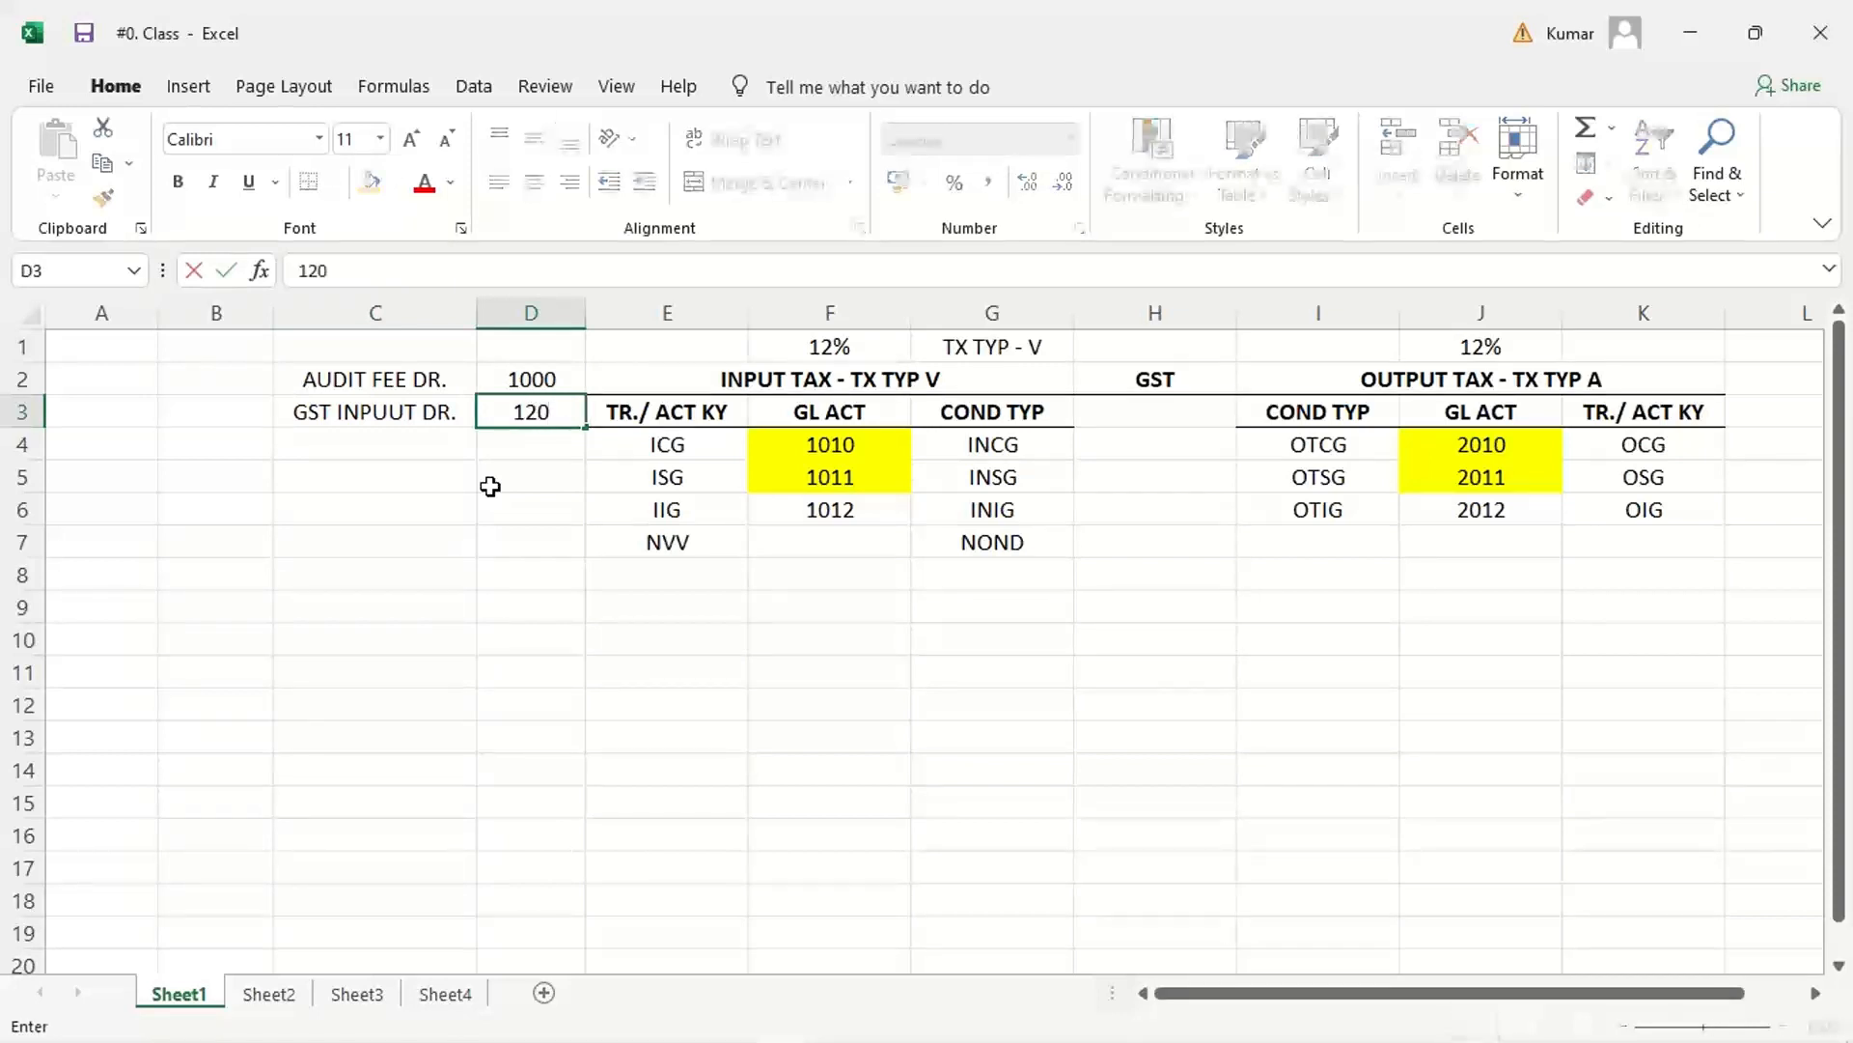
key("Return")
Step: Add the credit line VENDOR ACT. CR. in C4 with the amount 1120 in D4
type("VE")
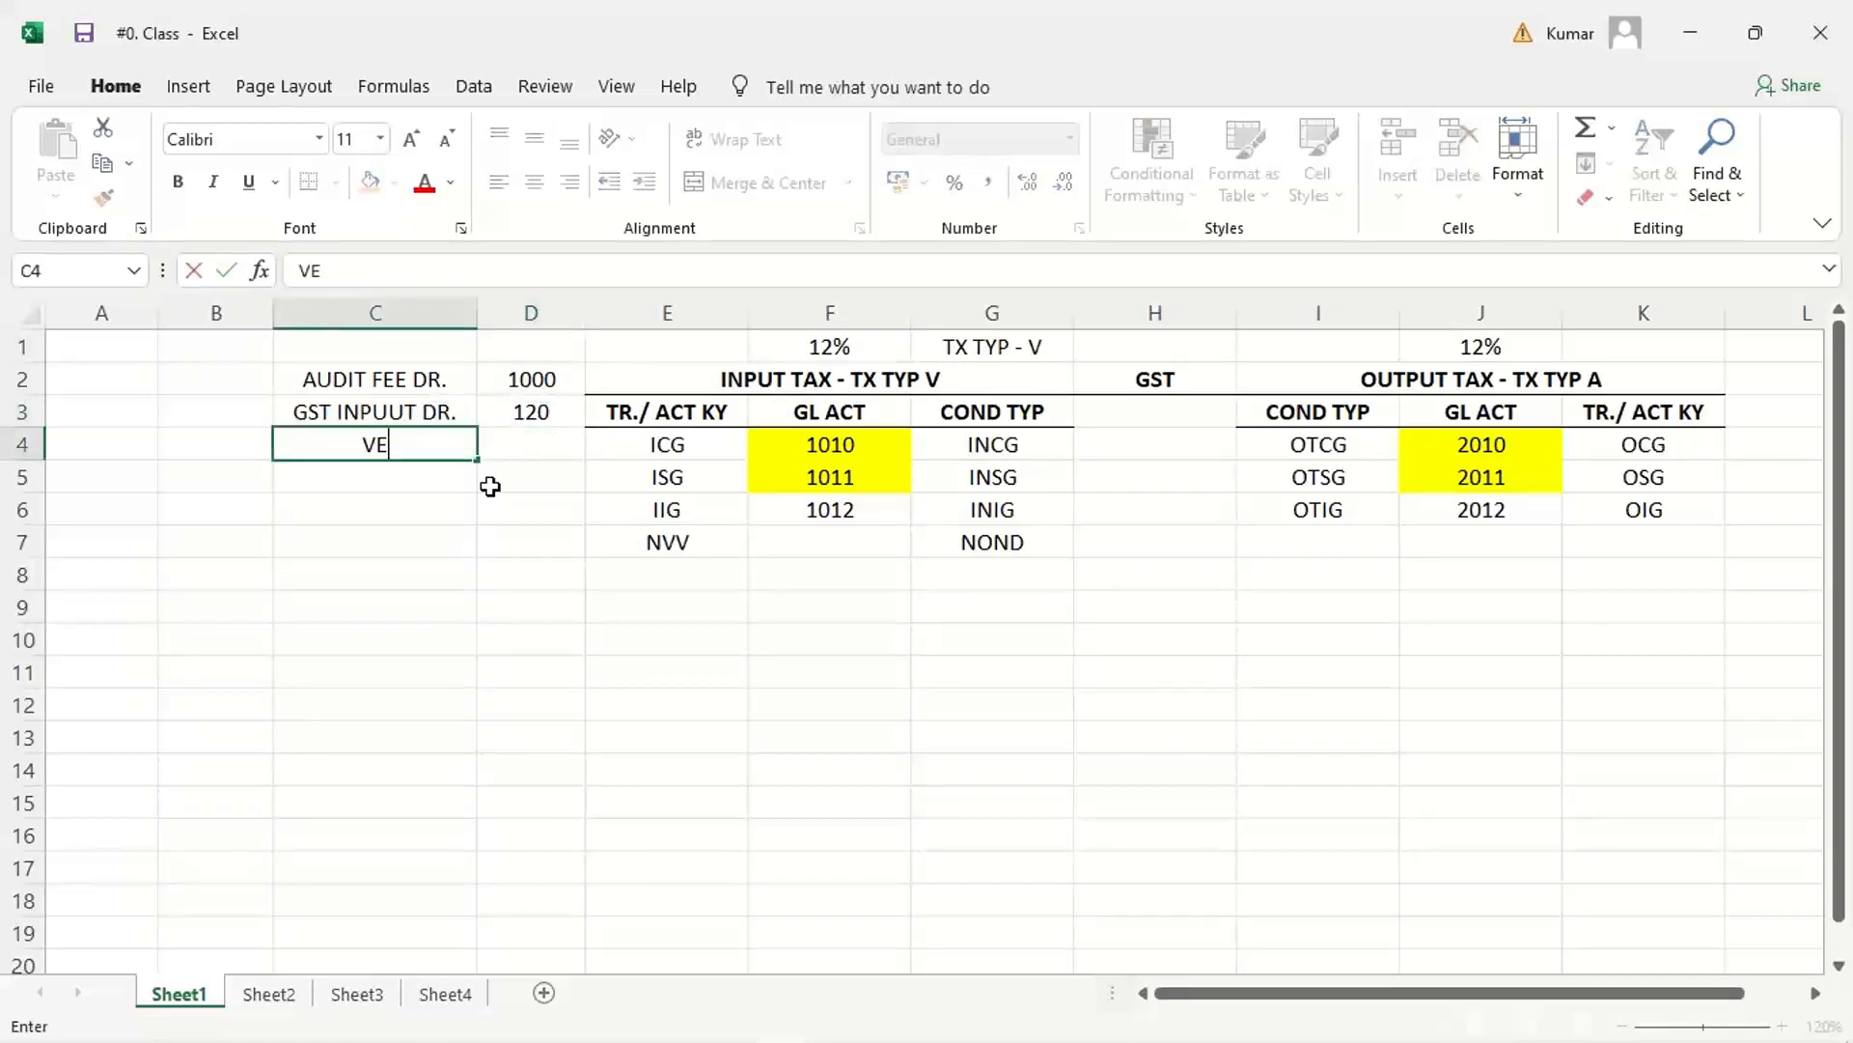
type("NDOR AC")
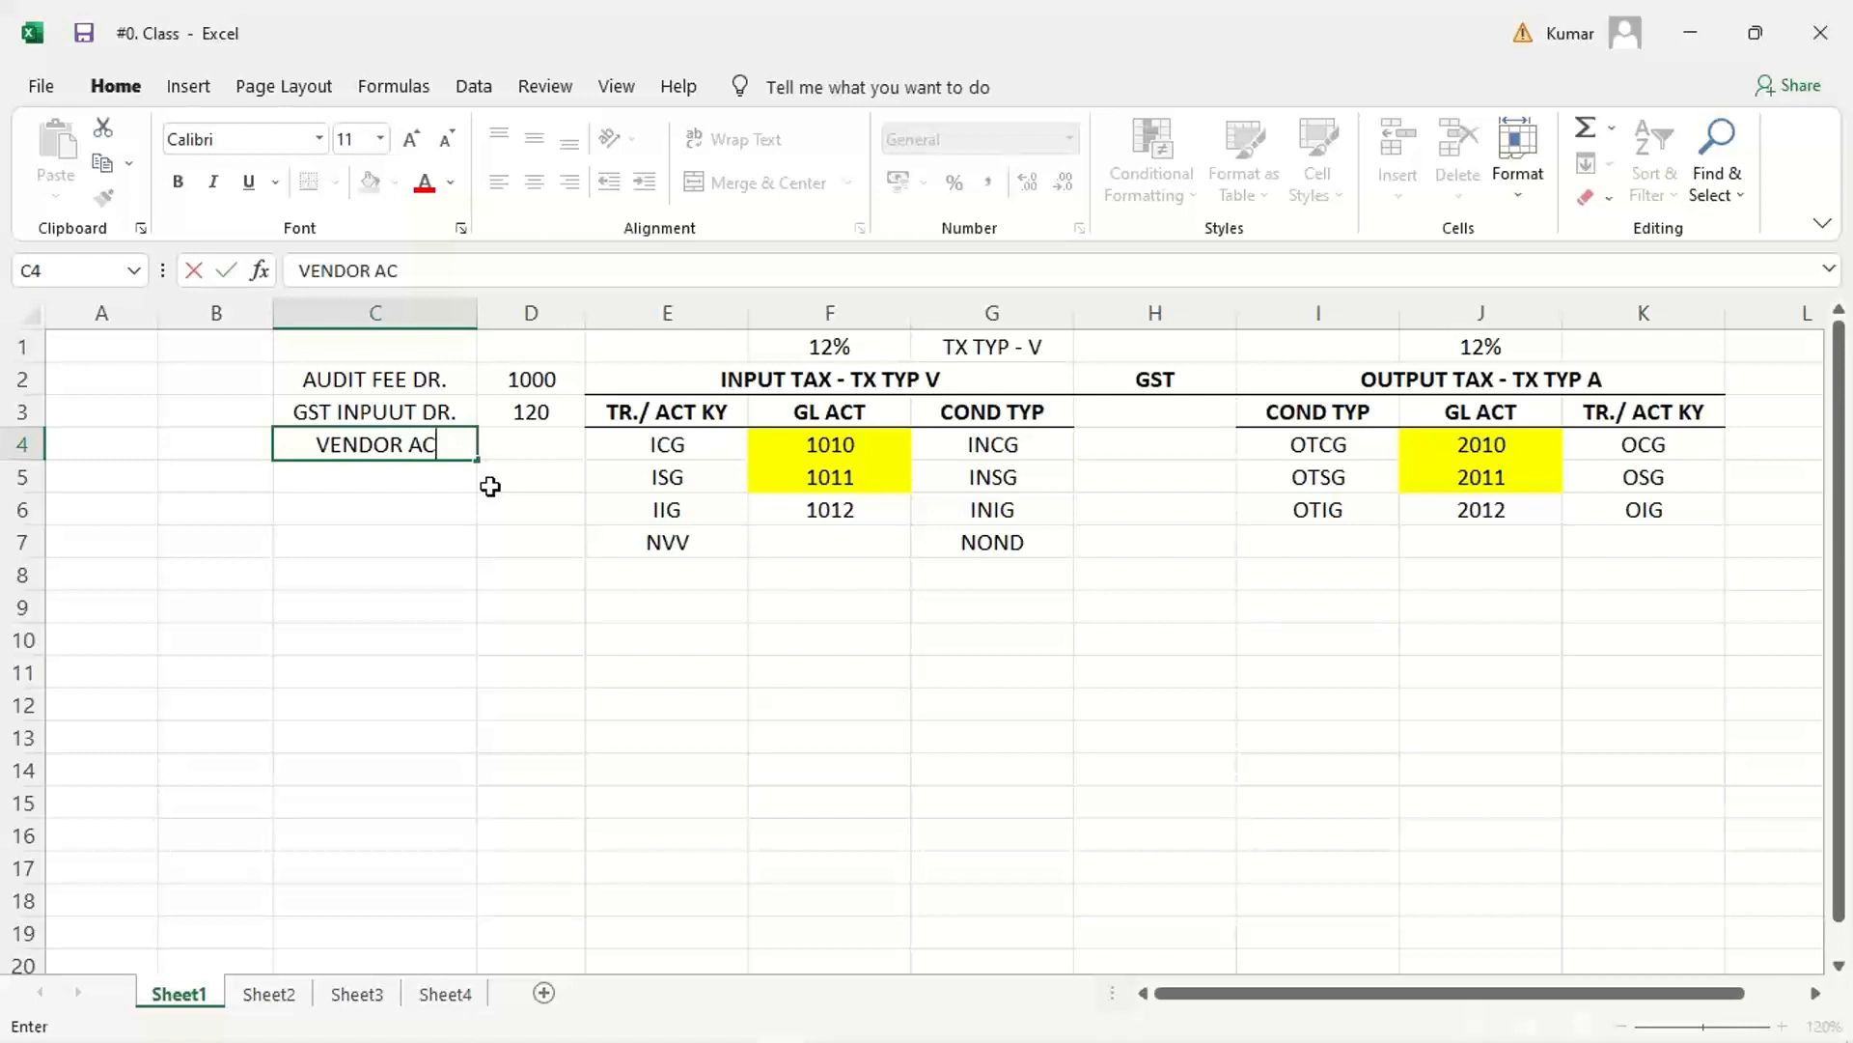
type("T. CR.")
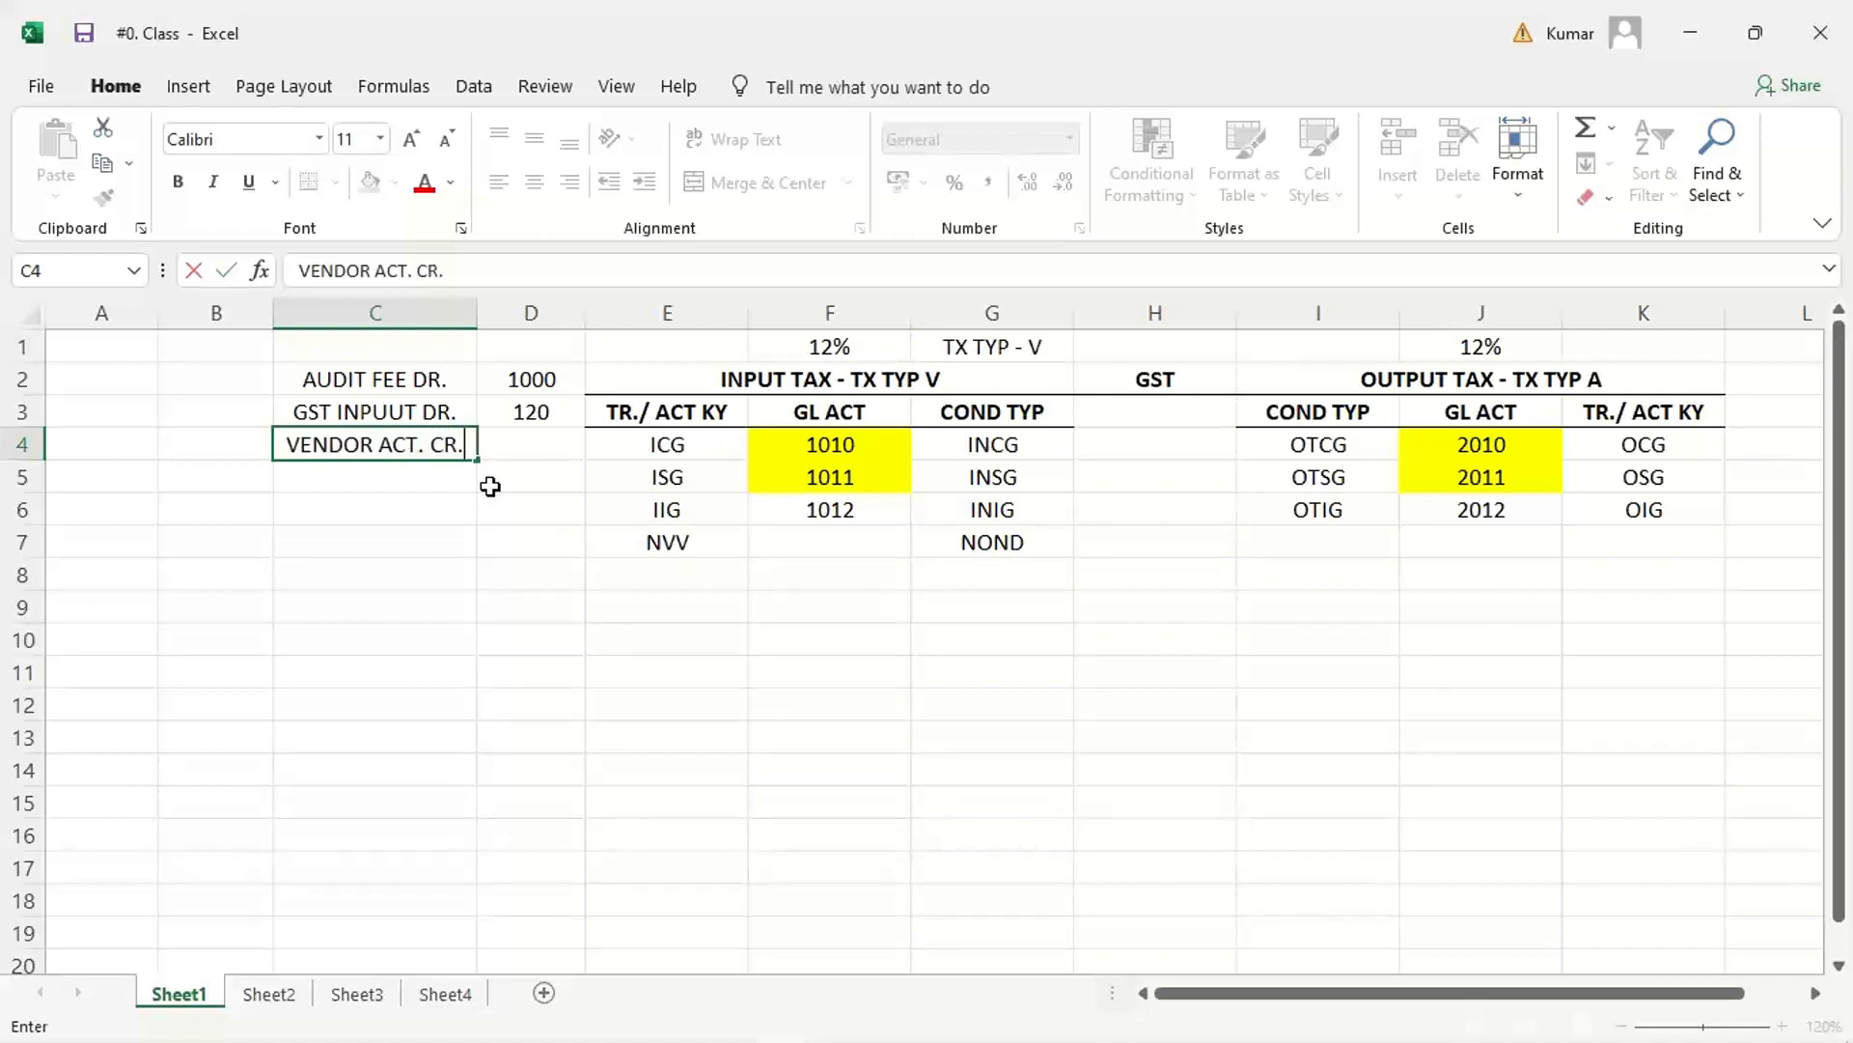
key("Tab")
type("1120")
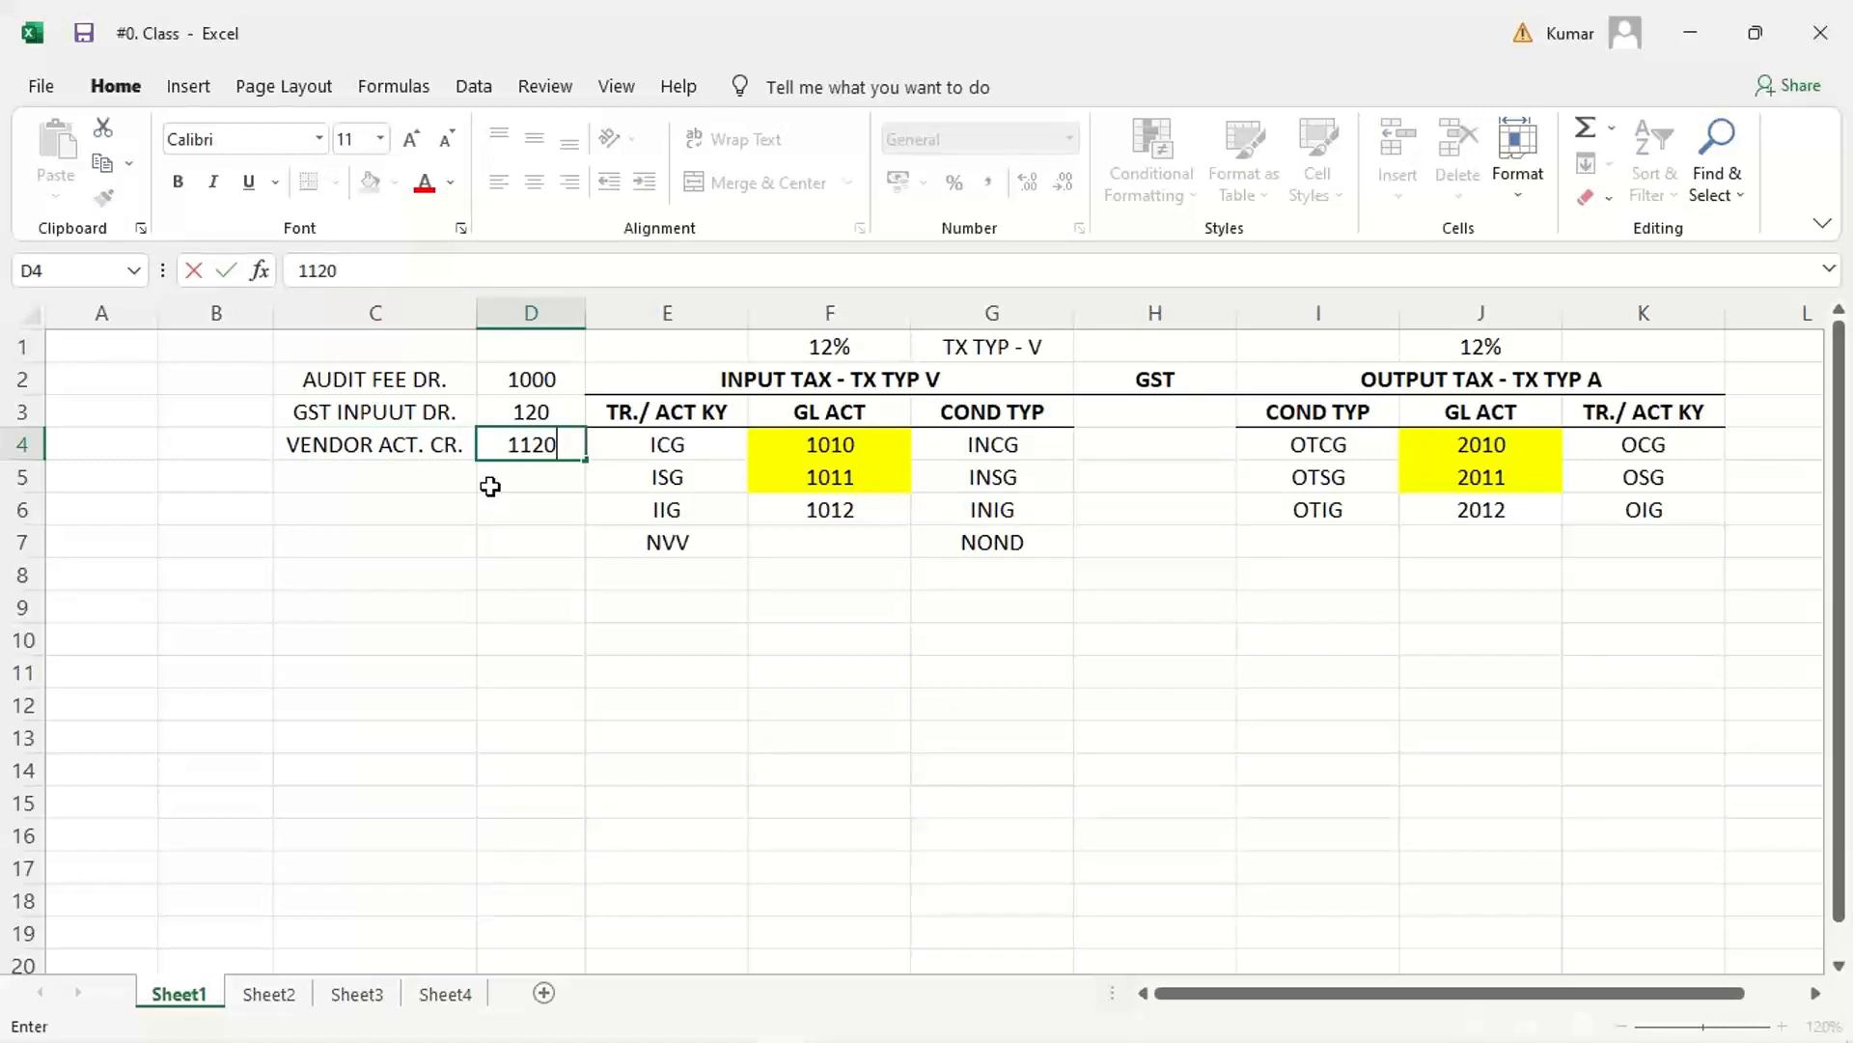
key("Return")
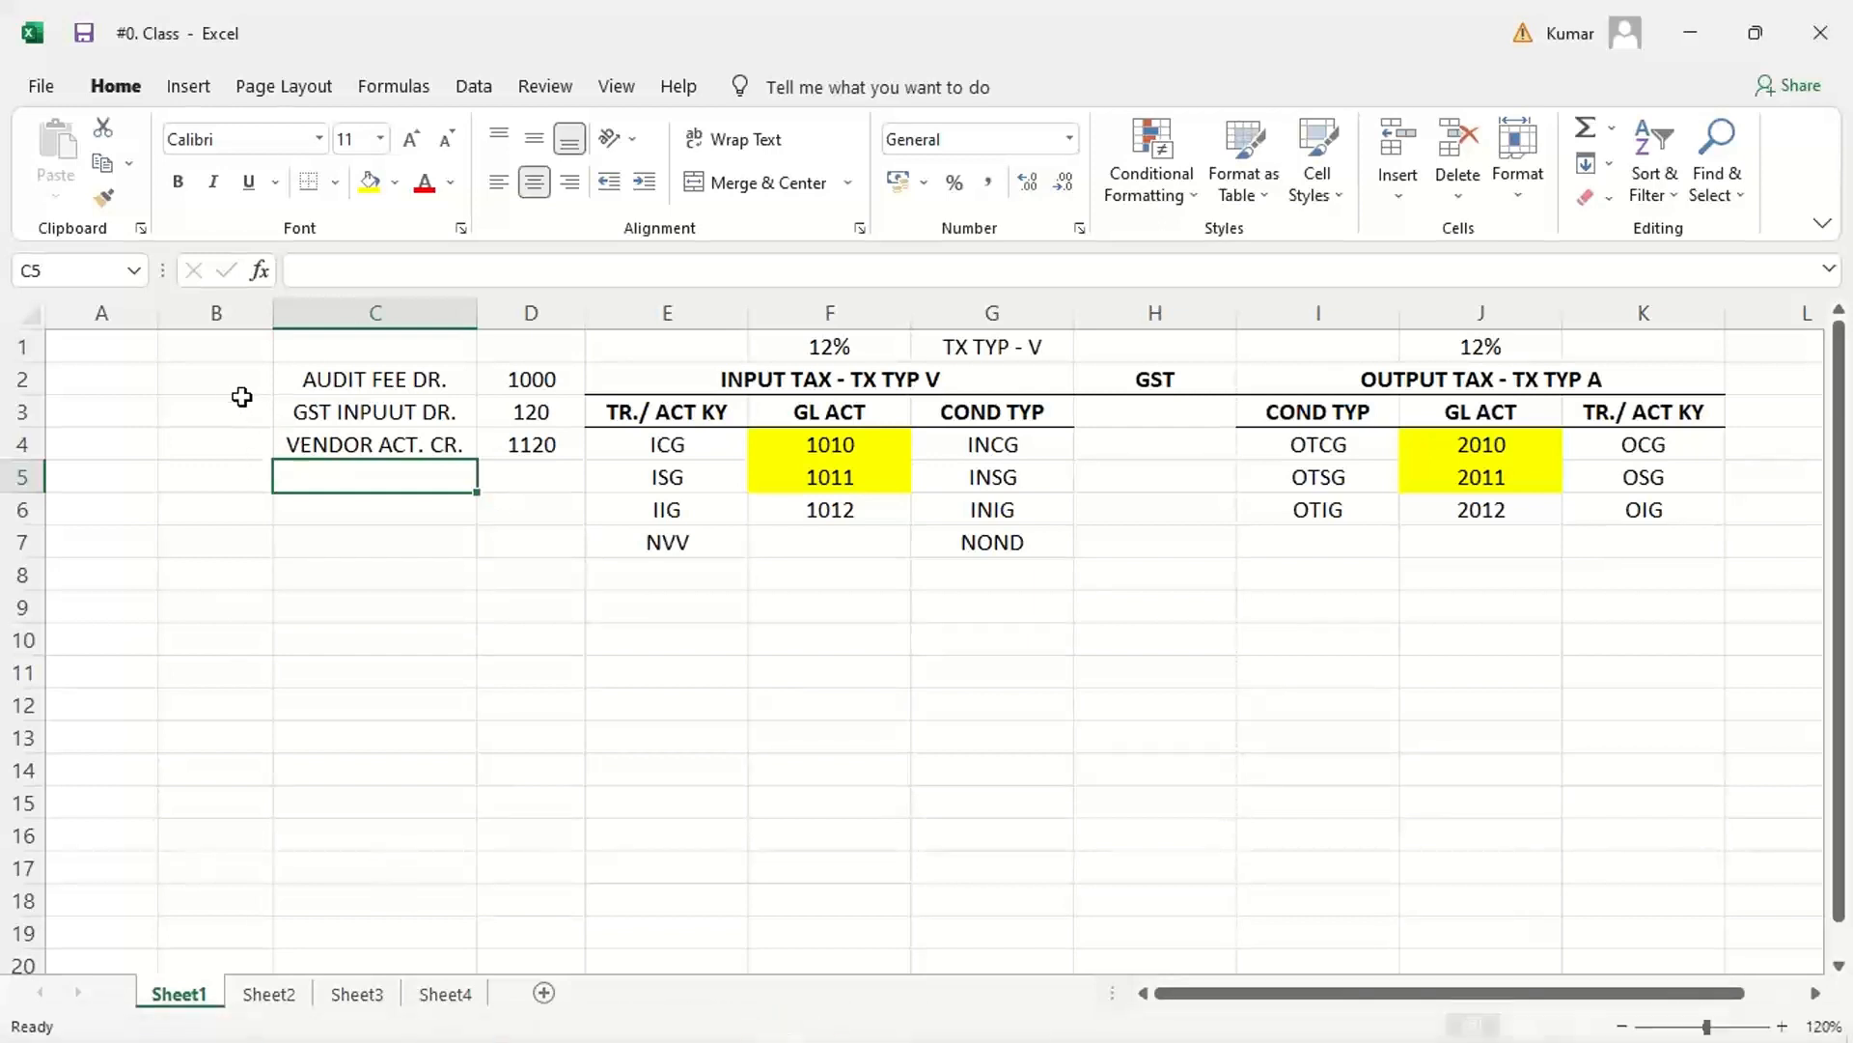
Step: Mark the GST input line with an X in B3 and review the amounts in D3 and D2
left_click(242, 405)
type("X")
key("Return")
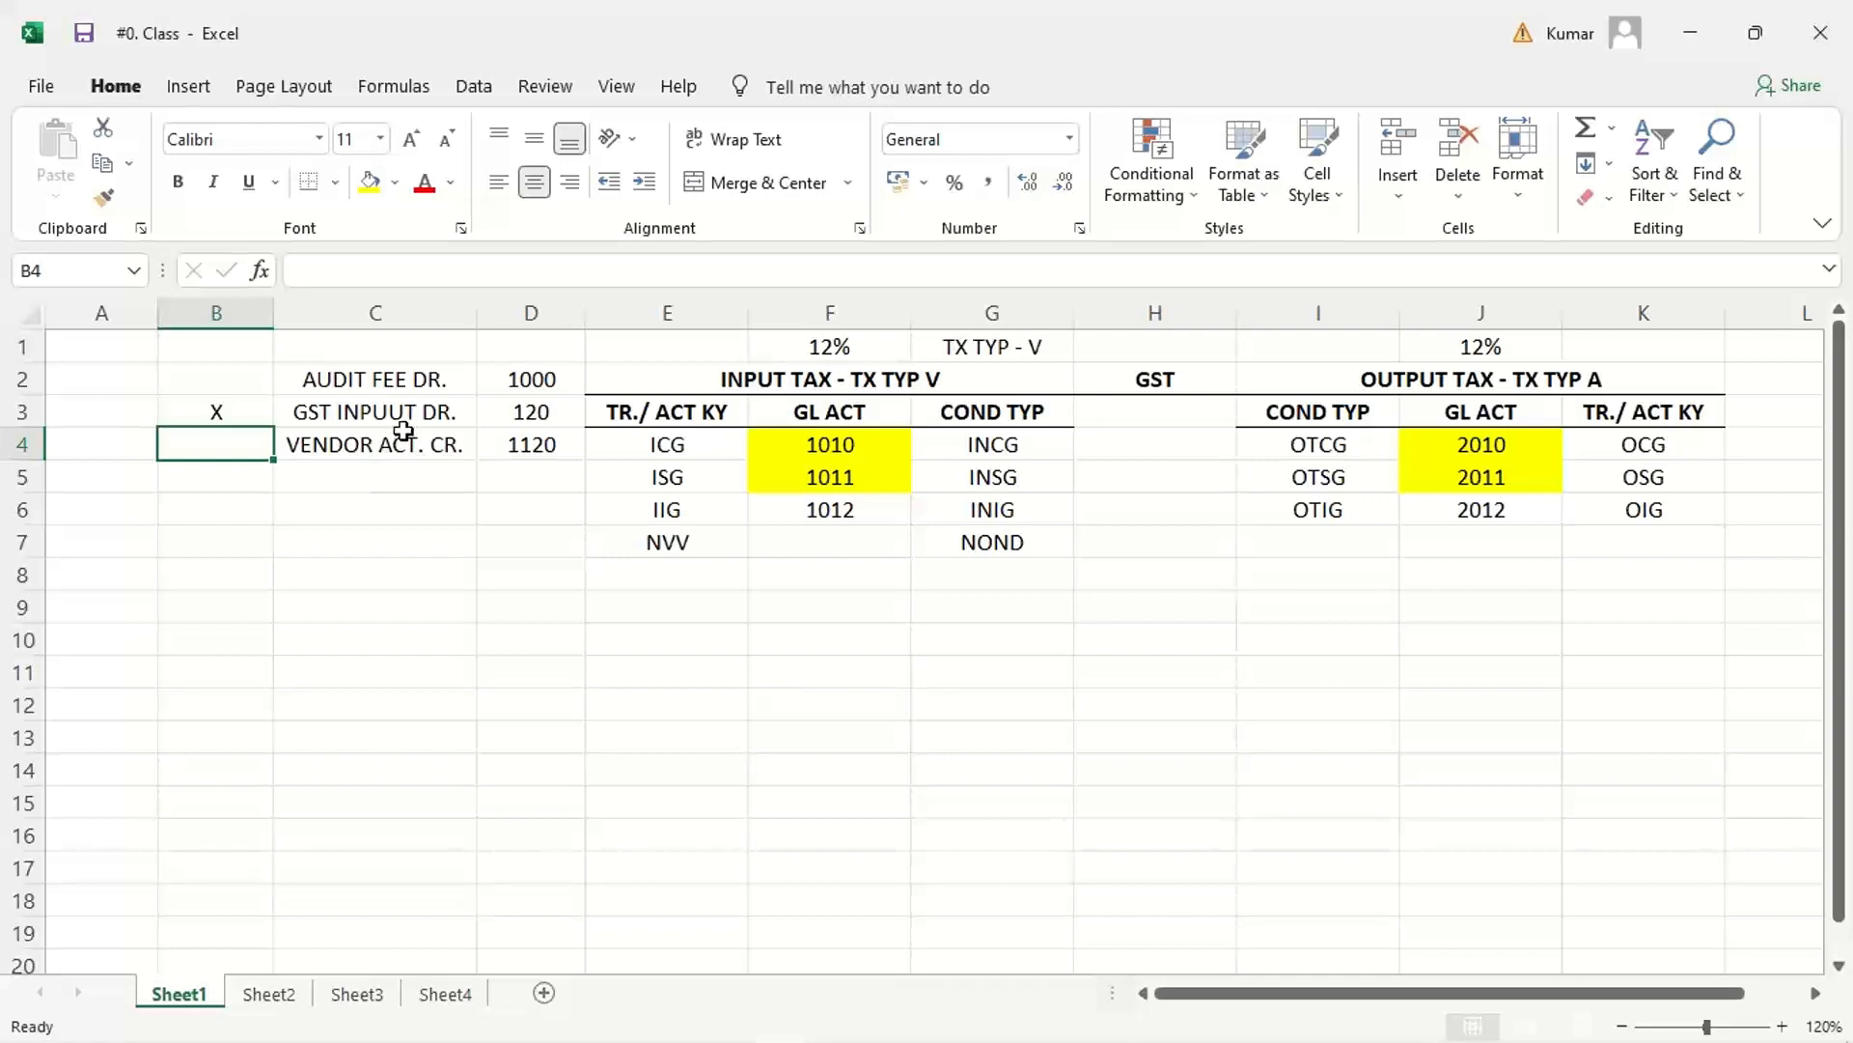
left_click(530, 411)
left_click(552, 379)
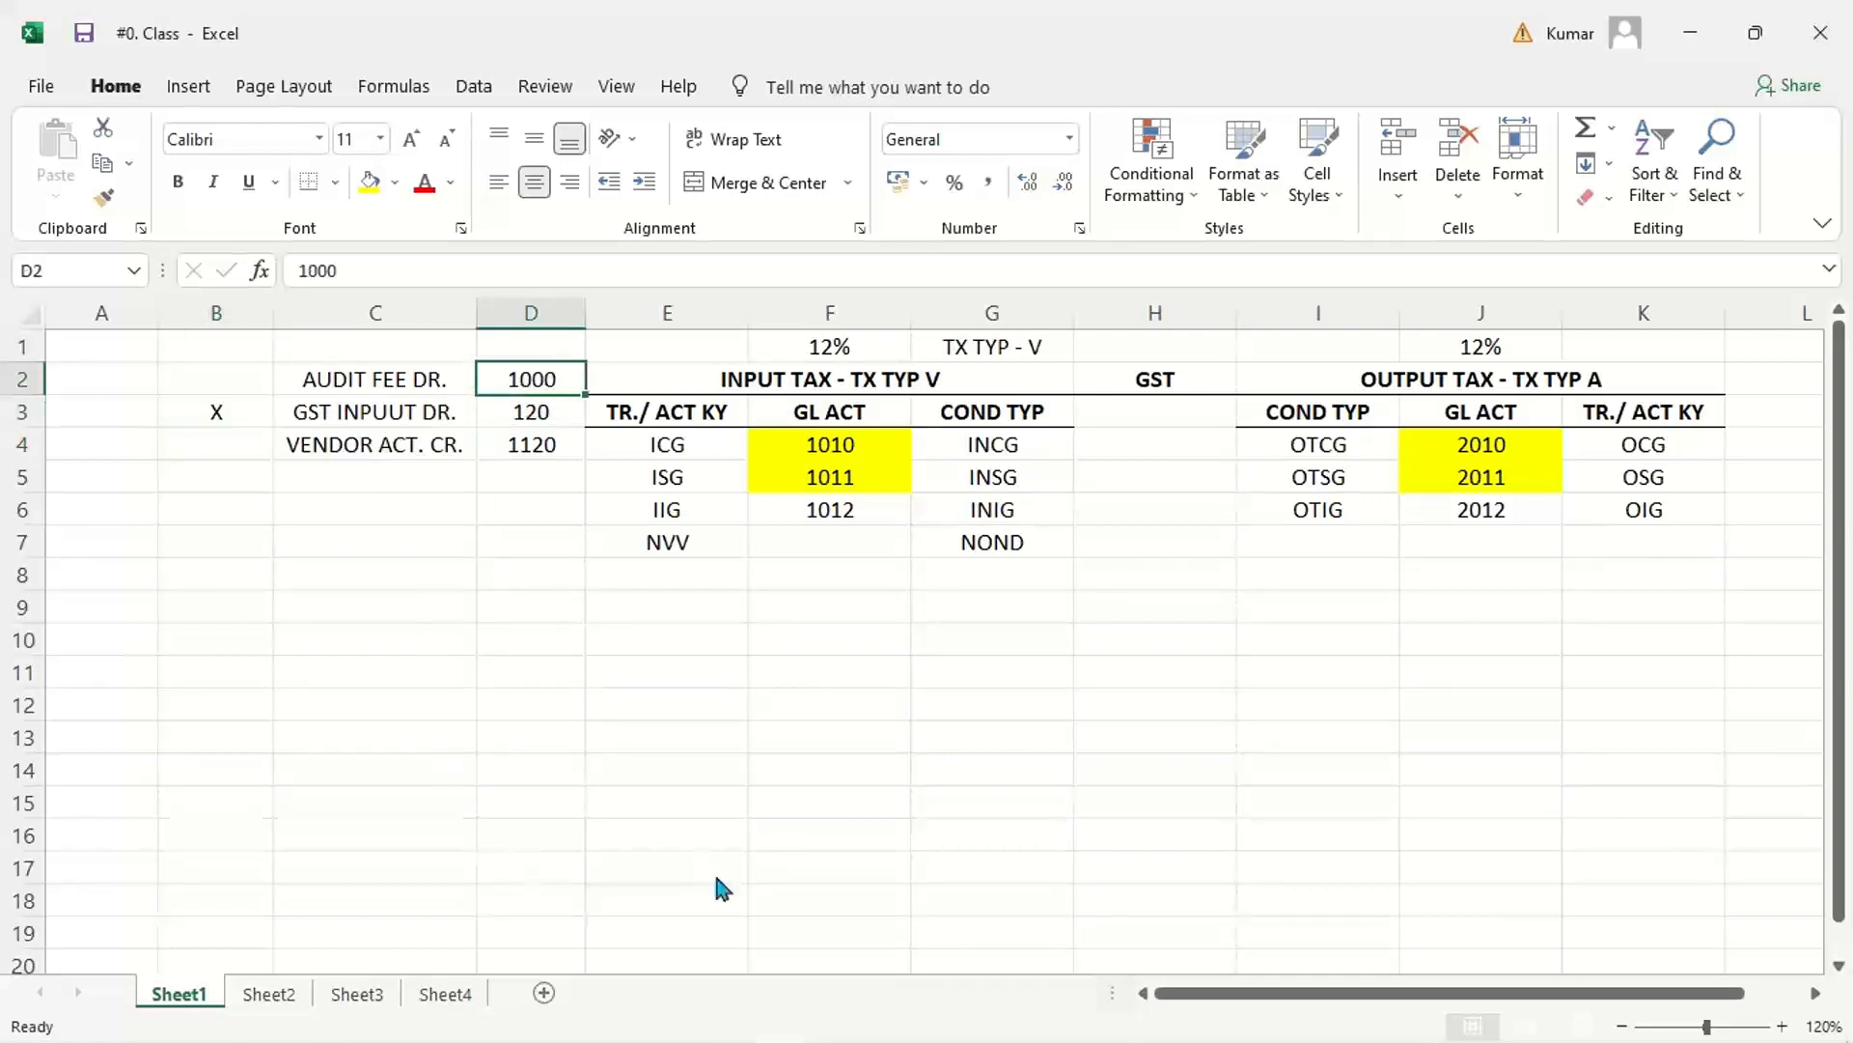
Step: Switch to the SAP Tax Processing window and open the tax procedures overview with /NOBQ3
left_click(733, 1025)
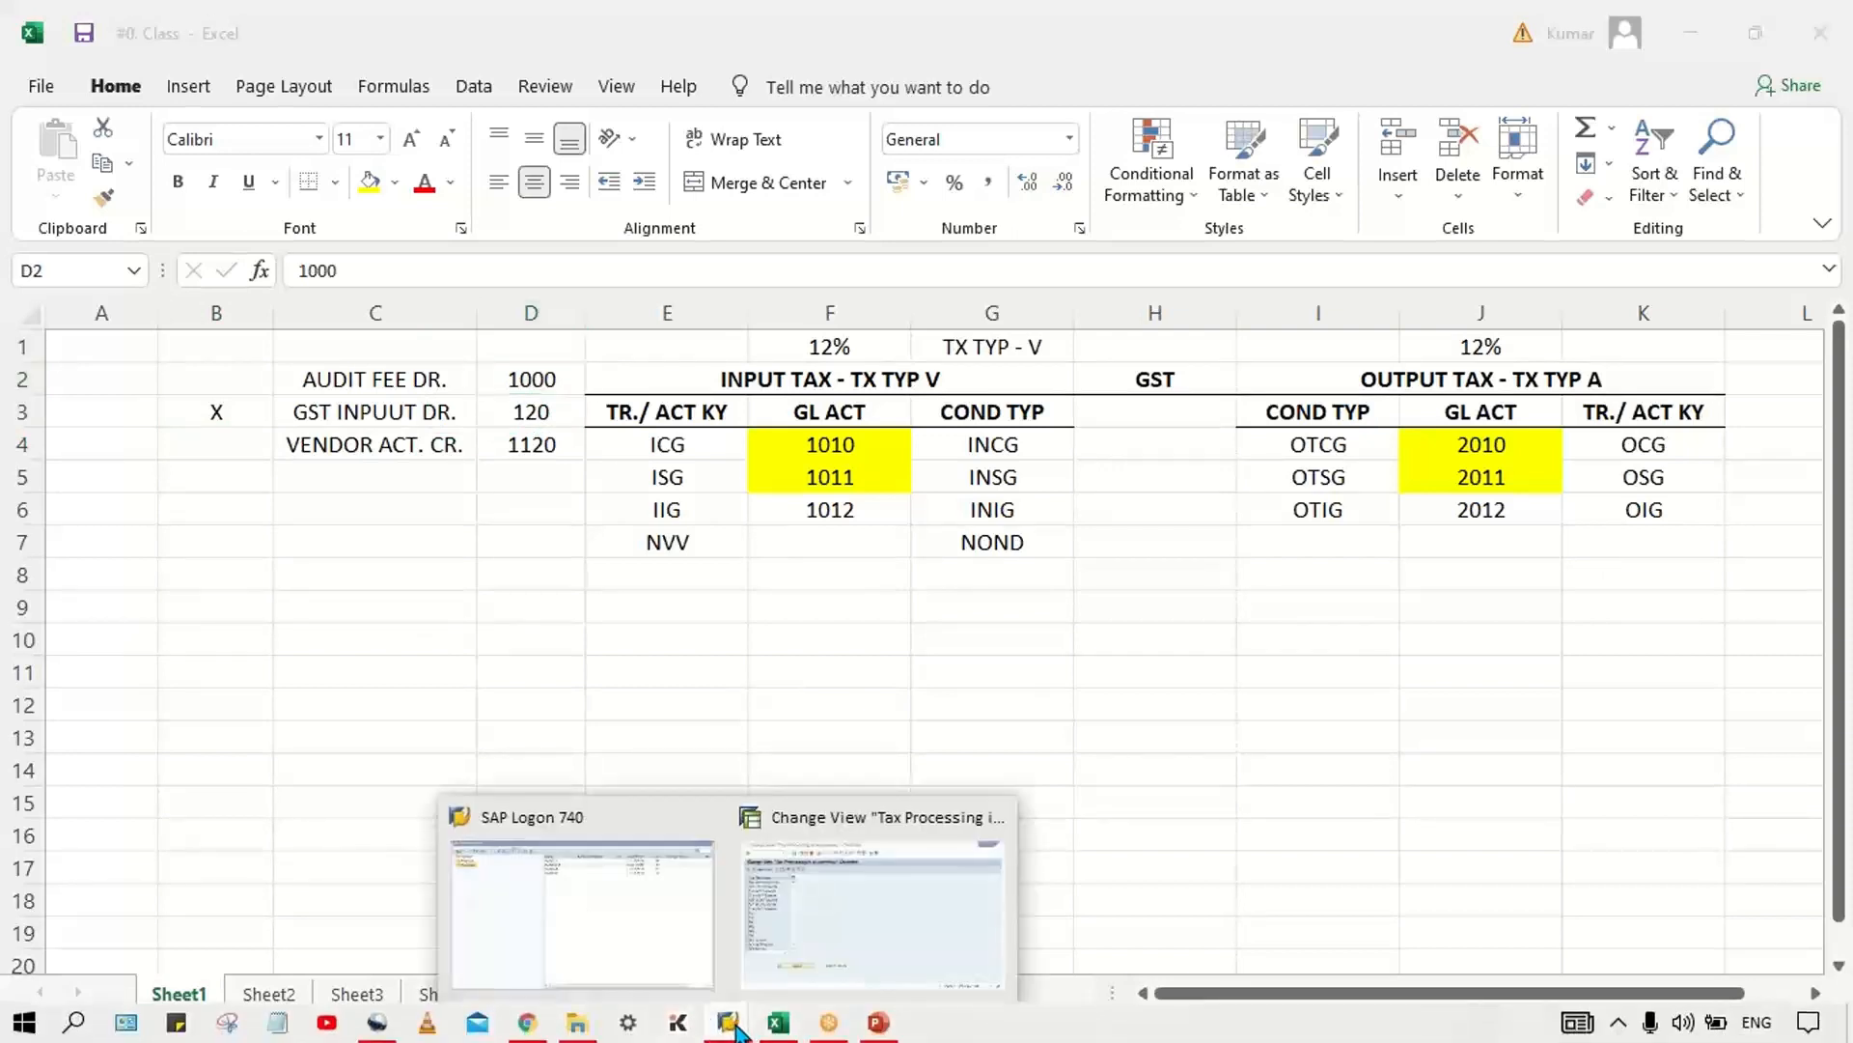
left_click(838, 912)
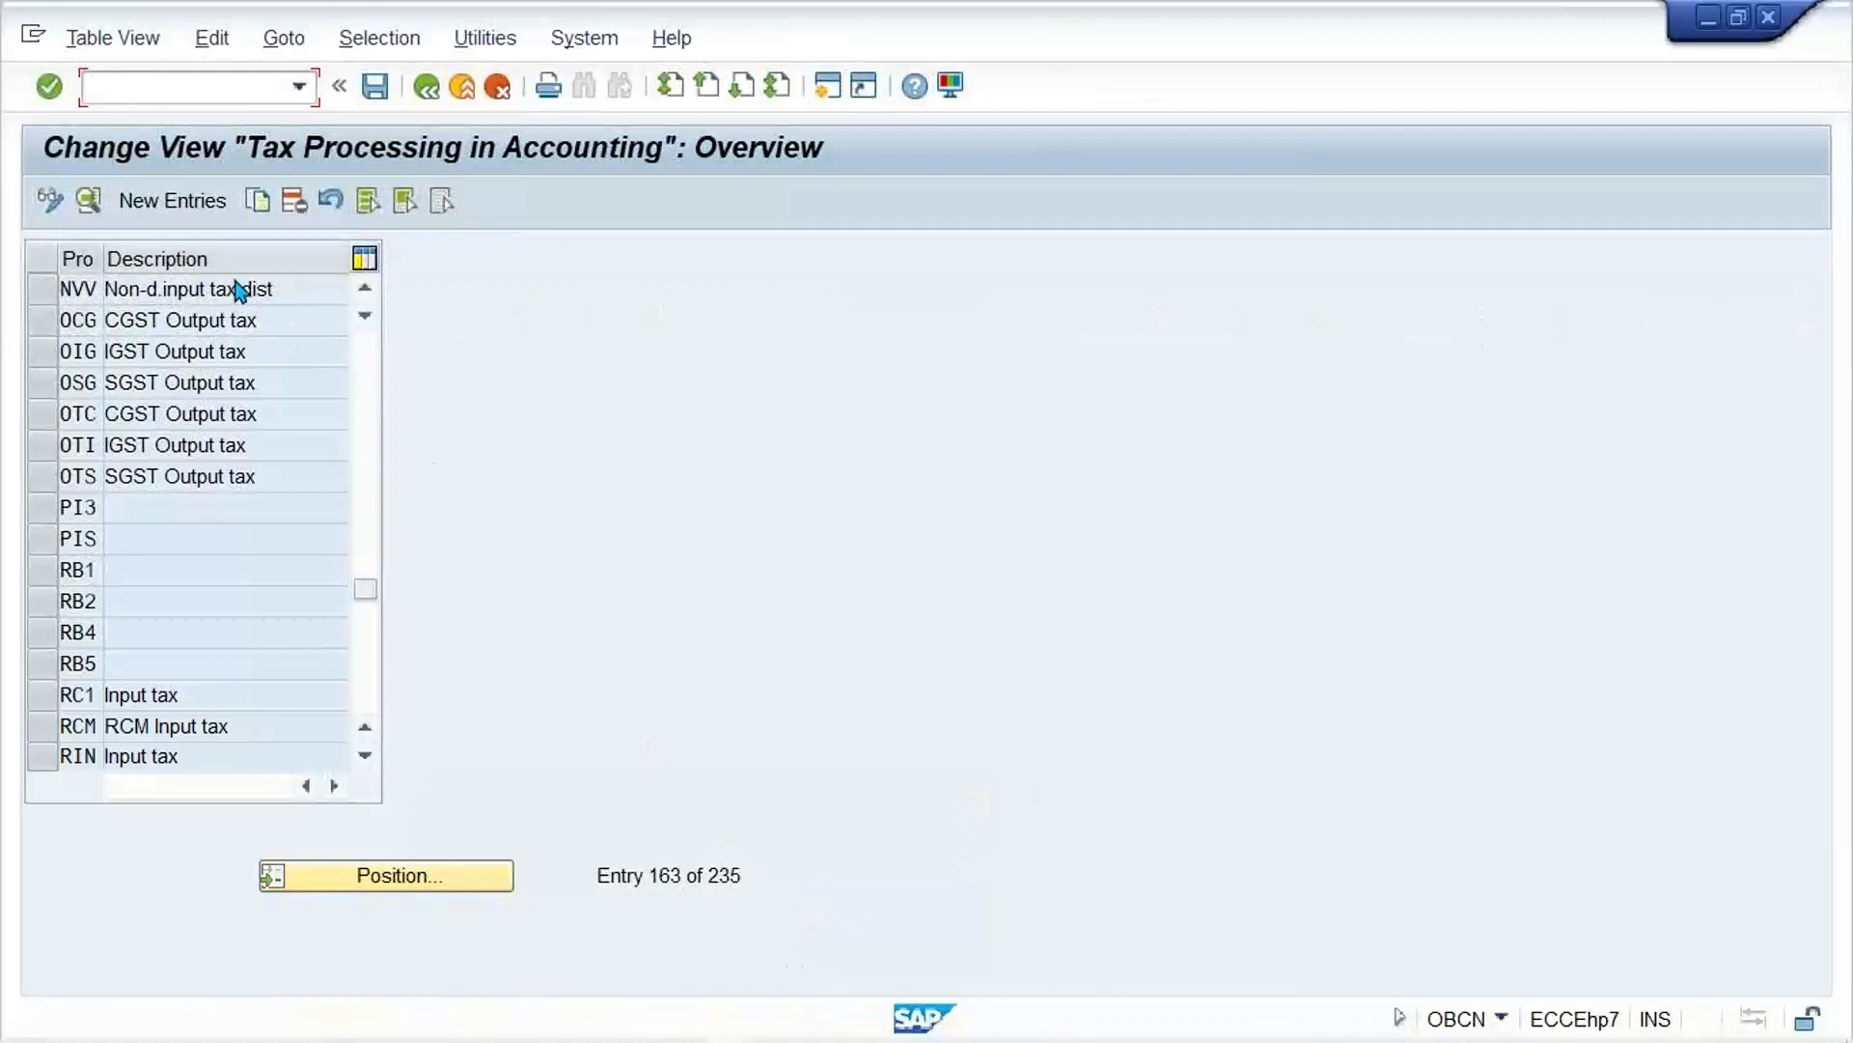
type("/NOB")
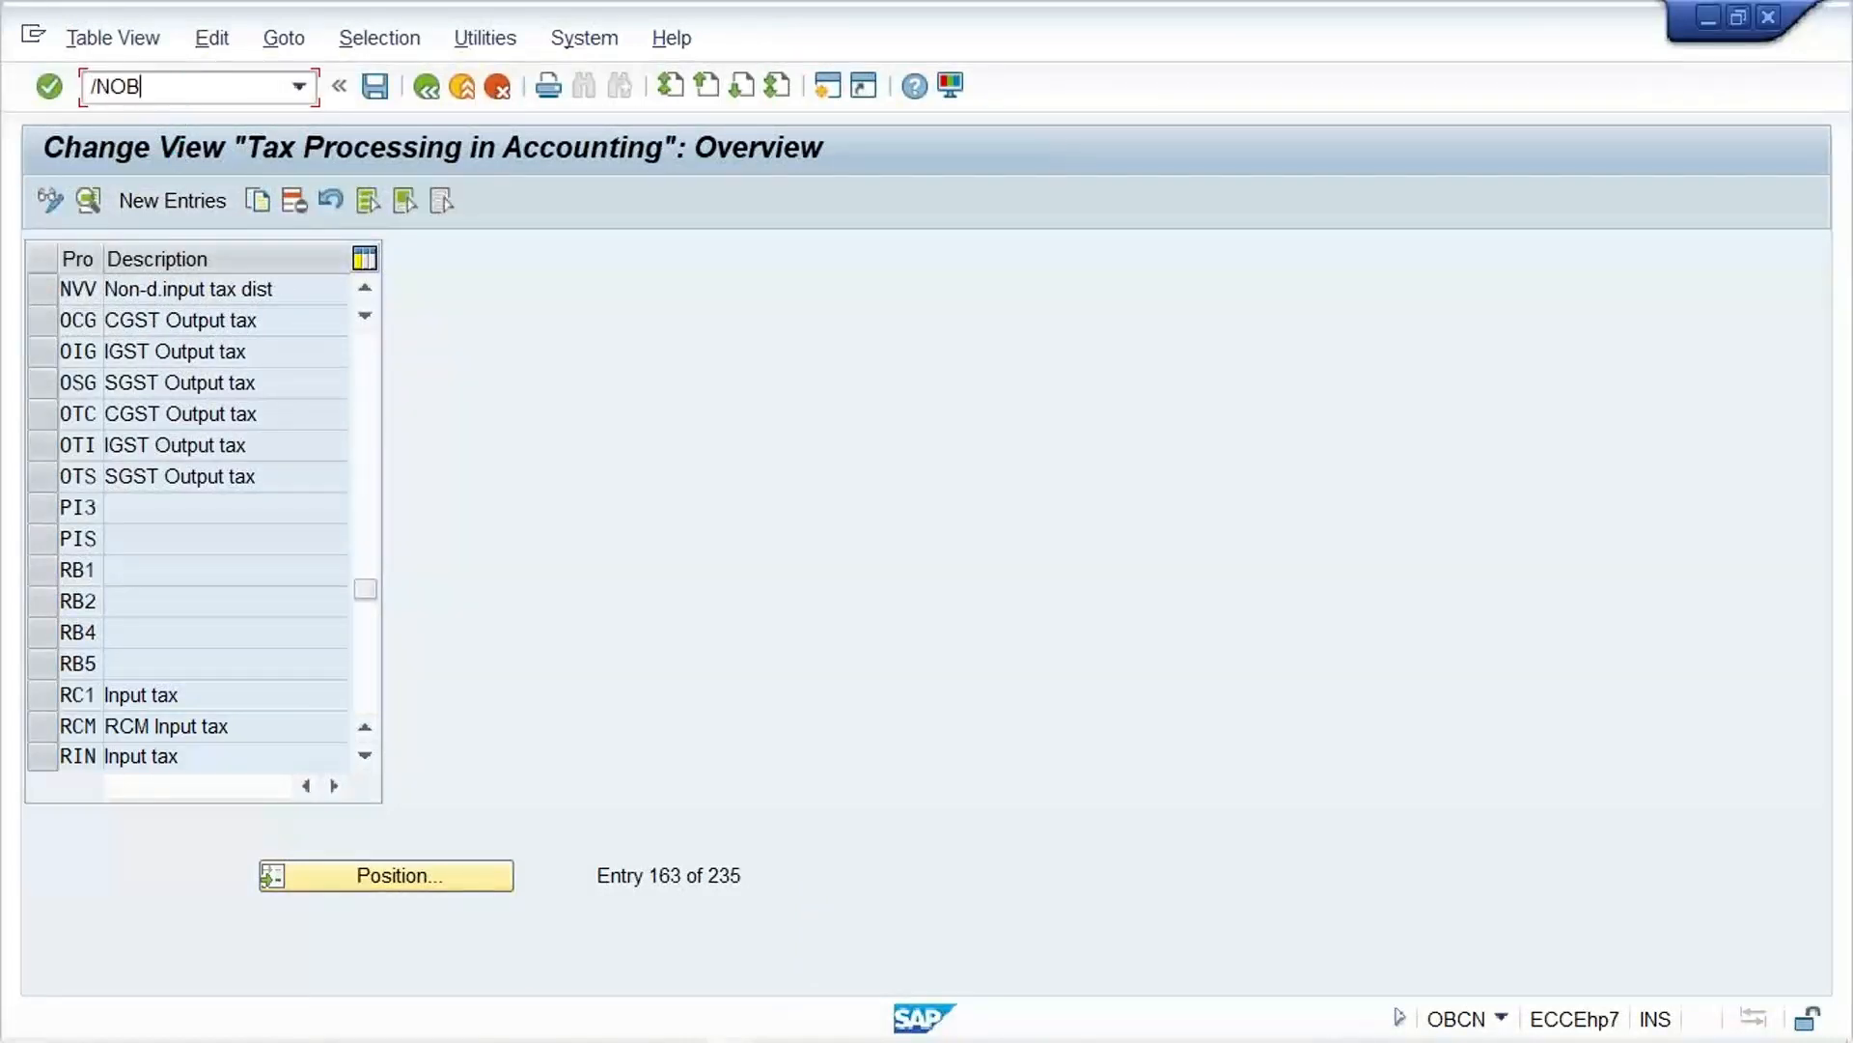
type("Q3")
key("Return")
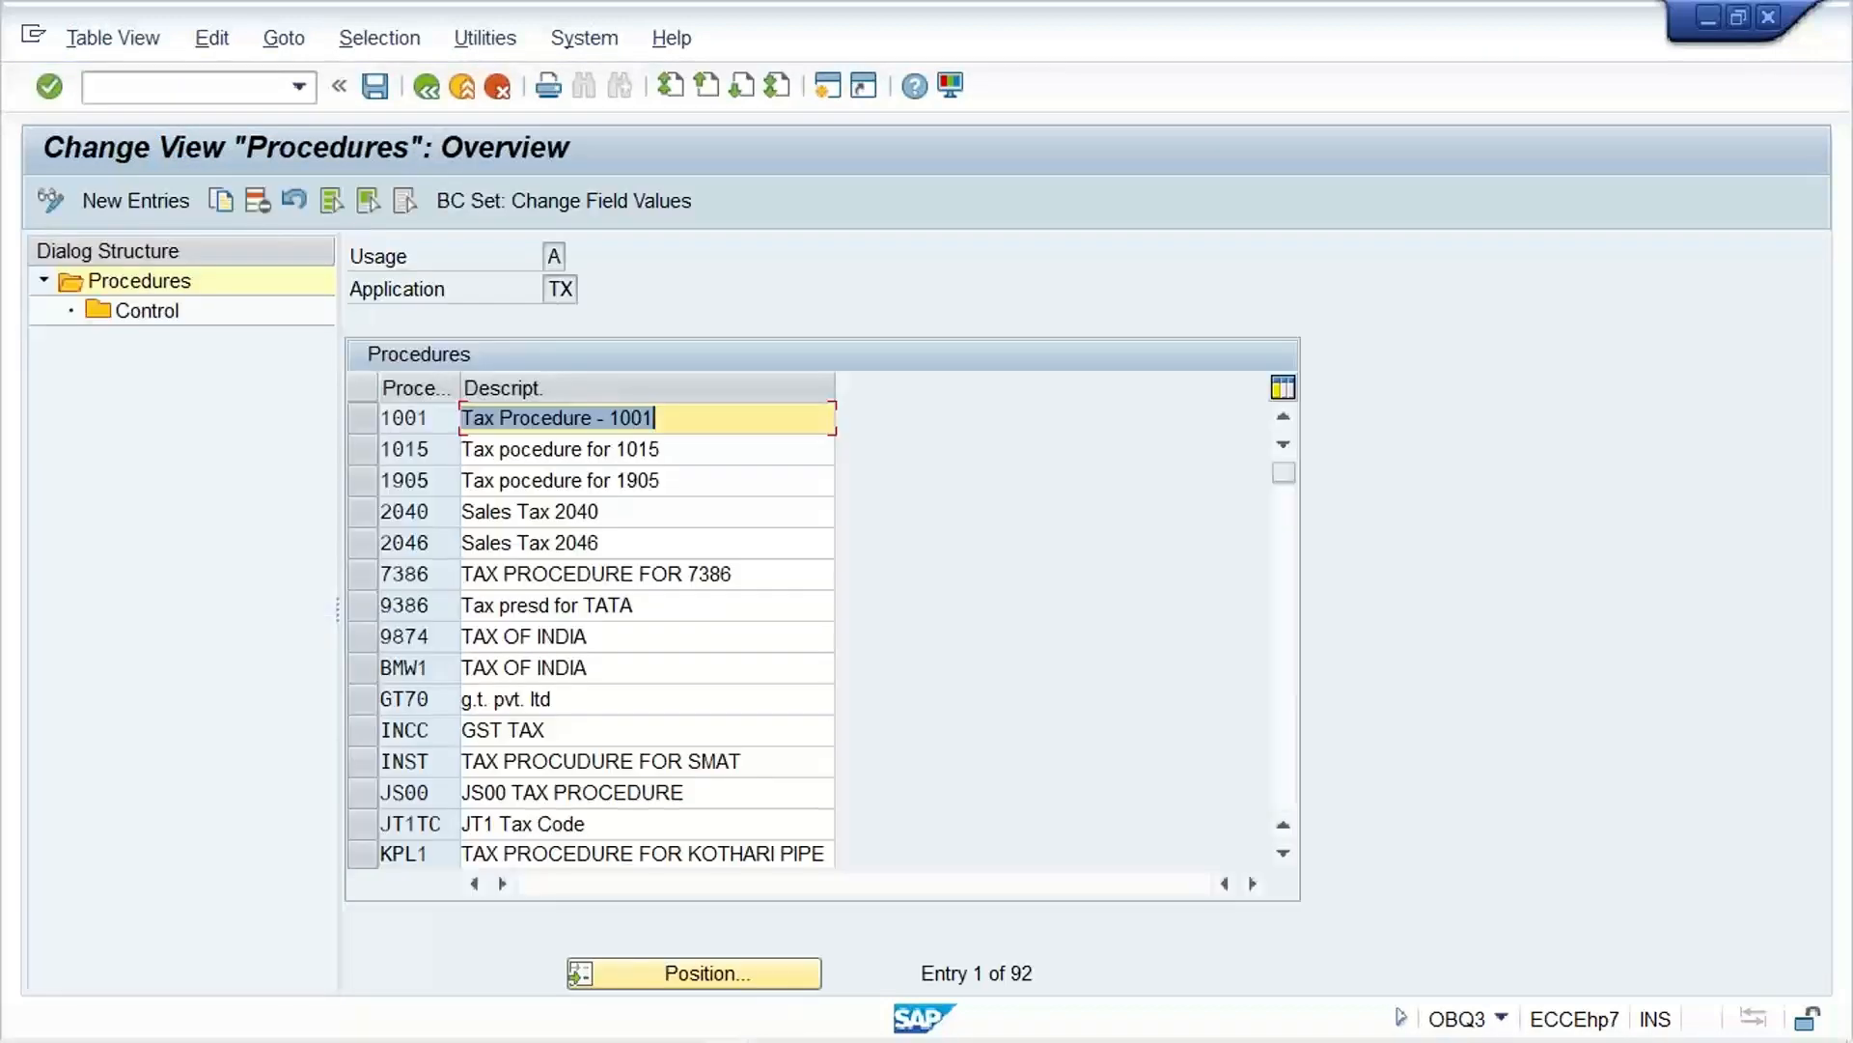
Step: Find tax procedure TM33 and open its control data
left_click(722, 973)
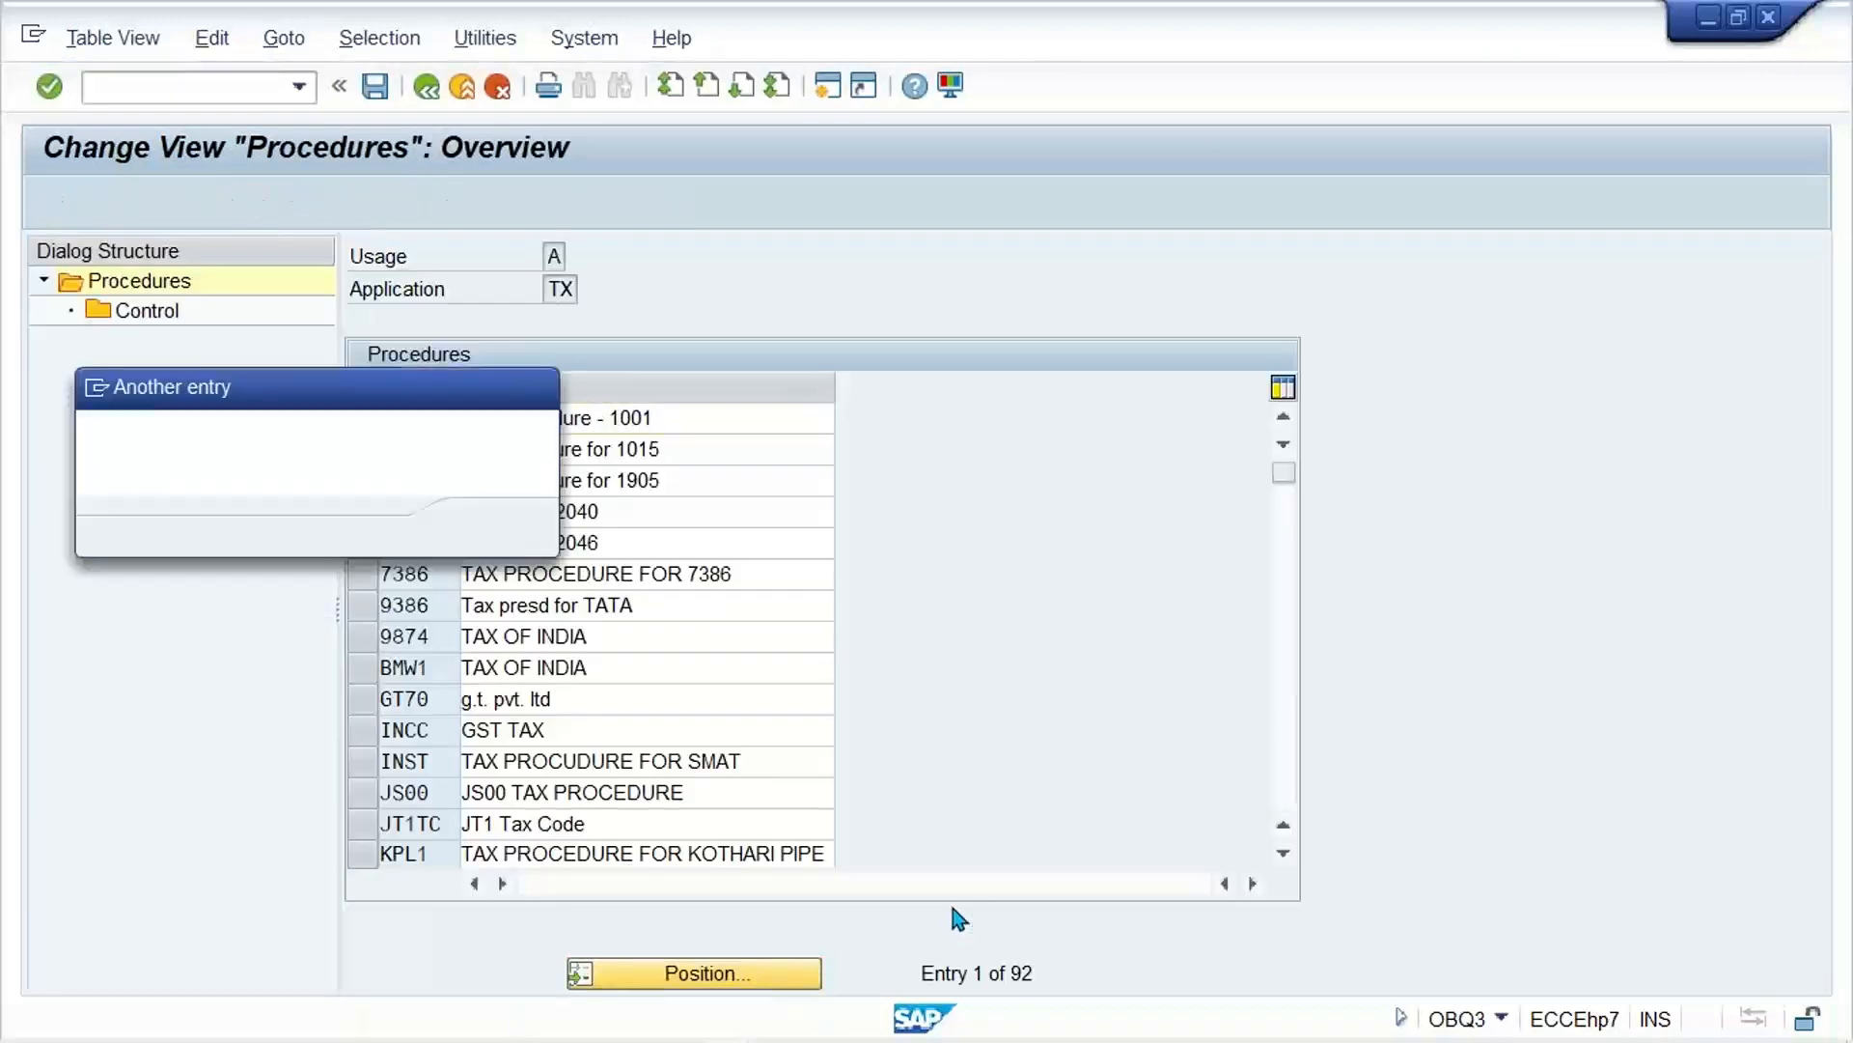
type("TM33")
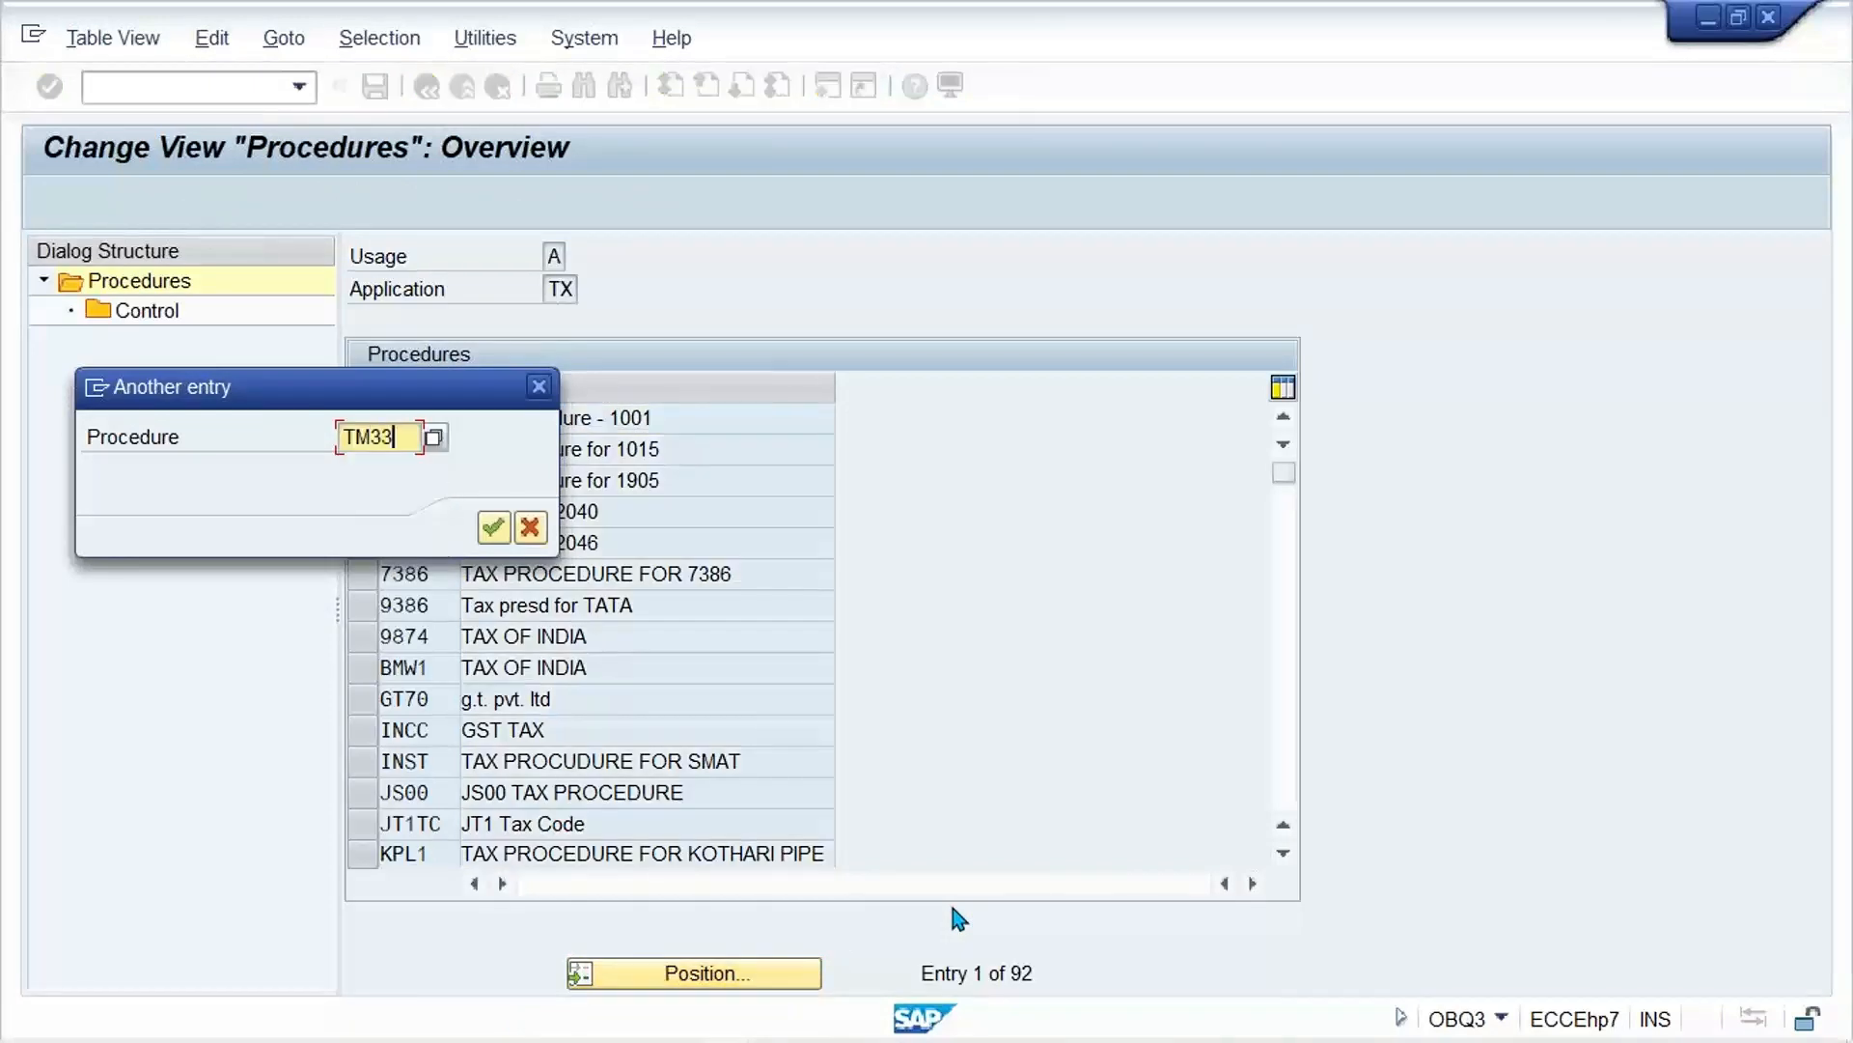
key("Return")
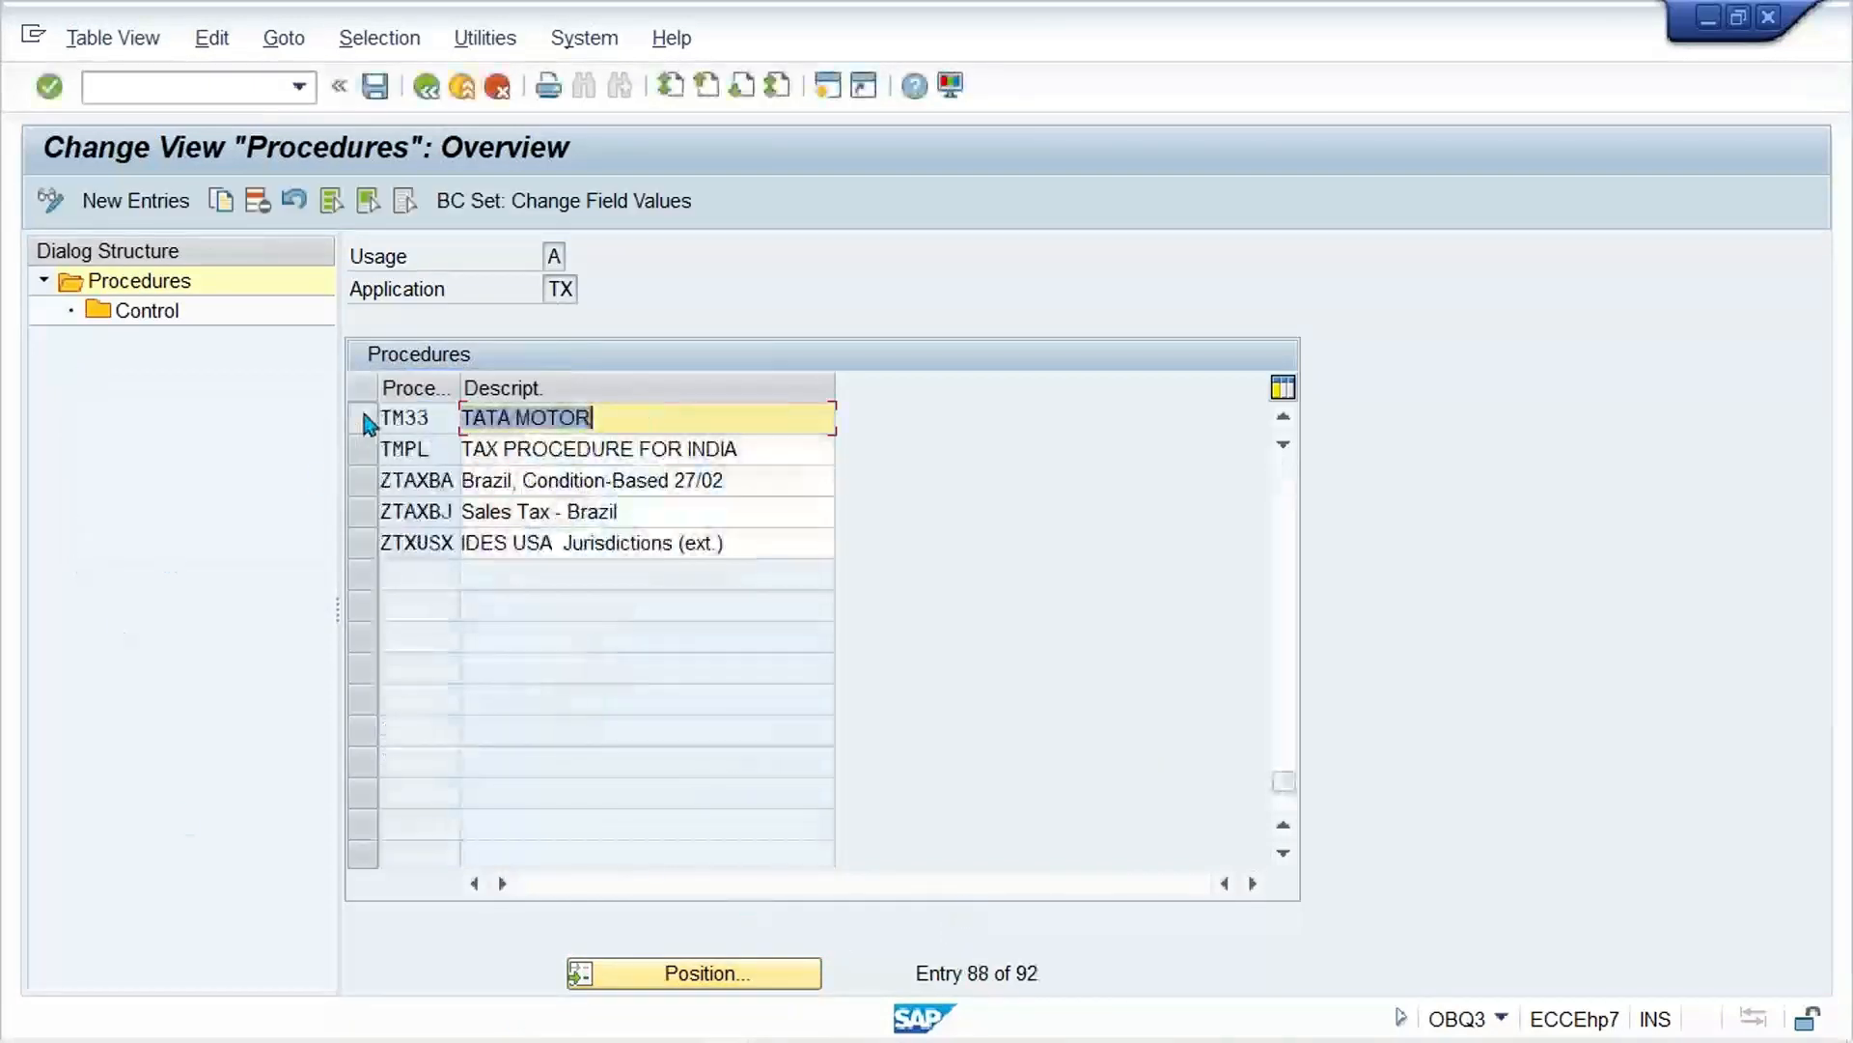
double_click(147, 311)
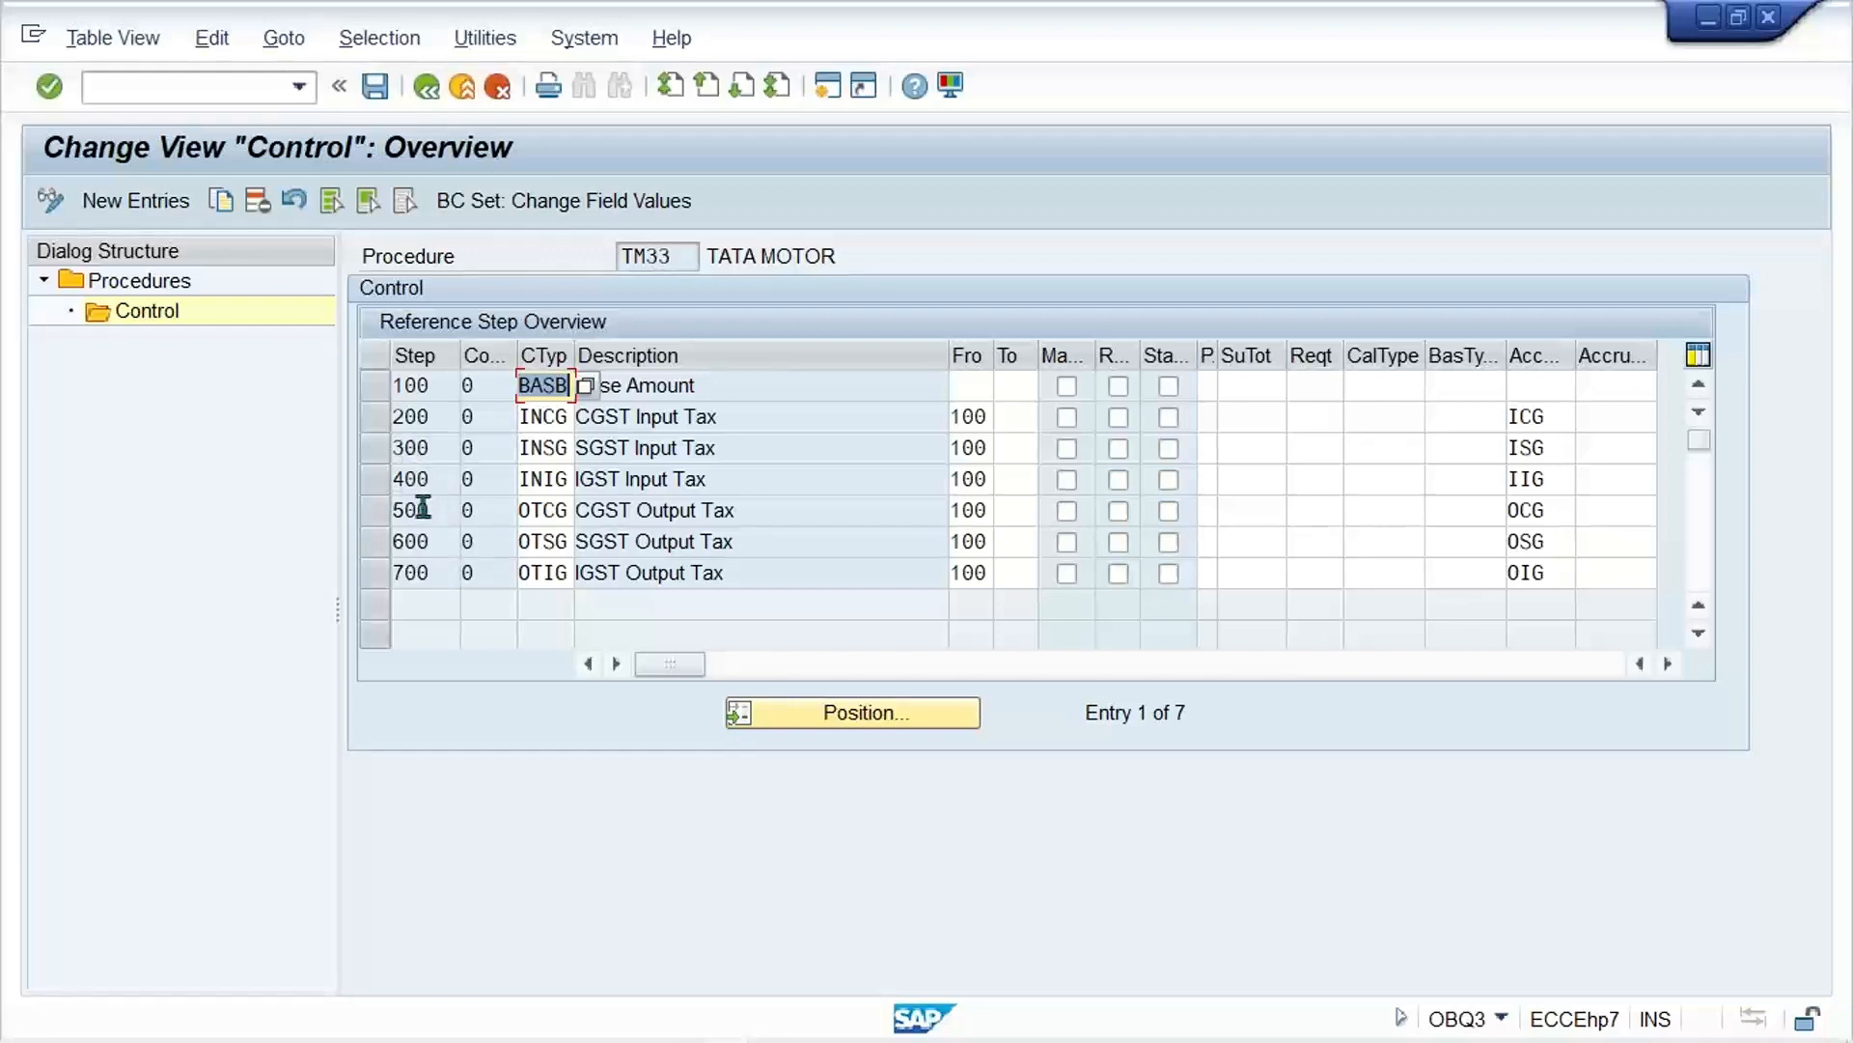
Step: Add a new control entry to procedure TM33 with step 401, condition type NOND and from-step 100
left_click(135, 203)
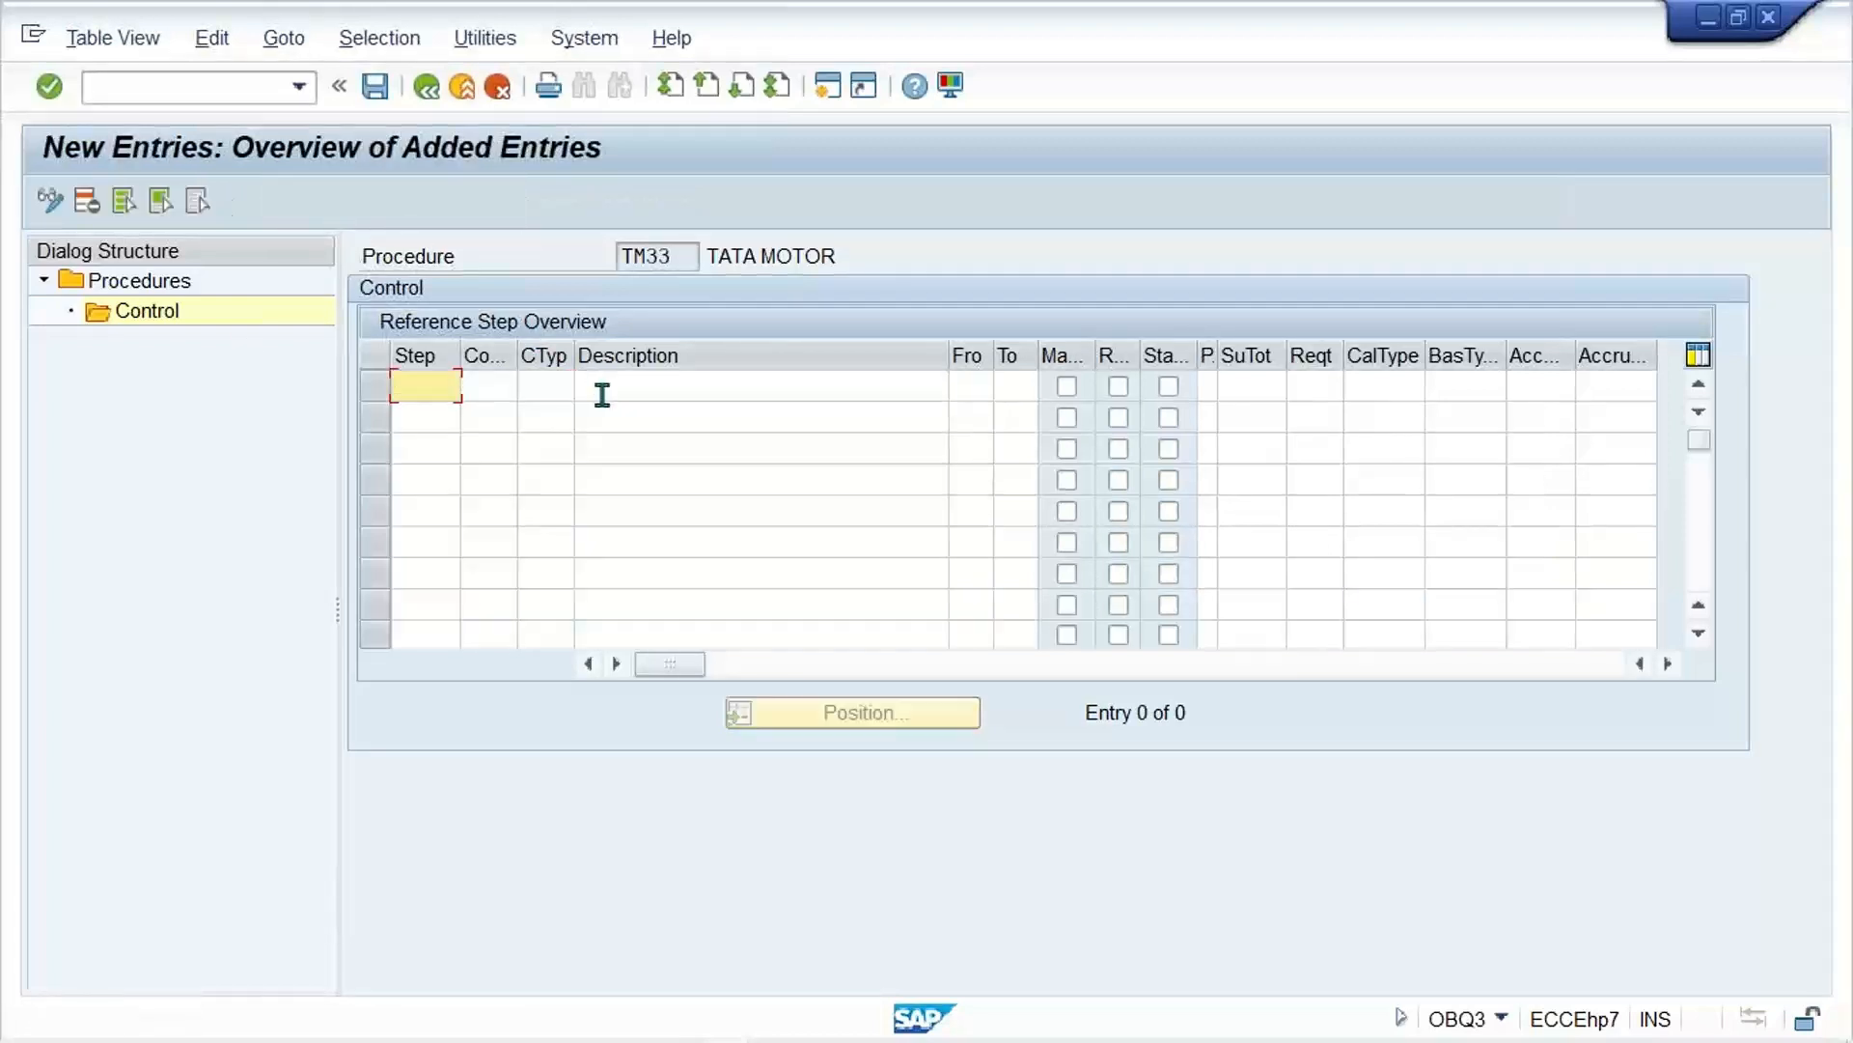
type("401")
key("Tab")
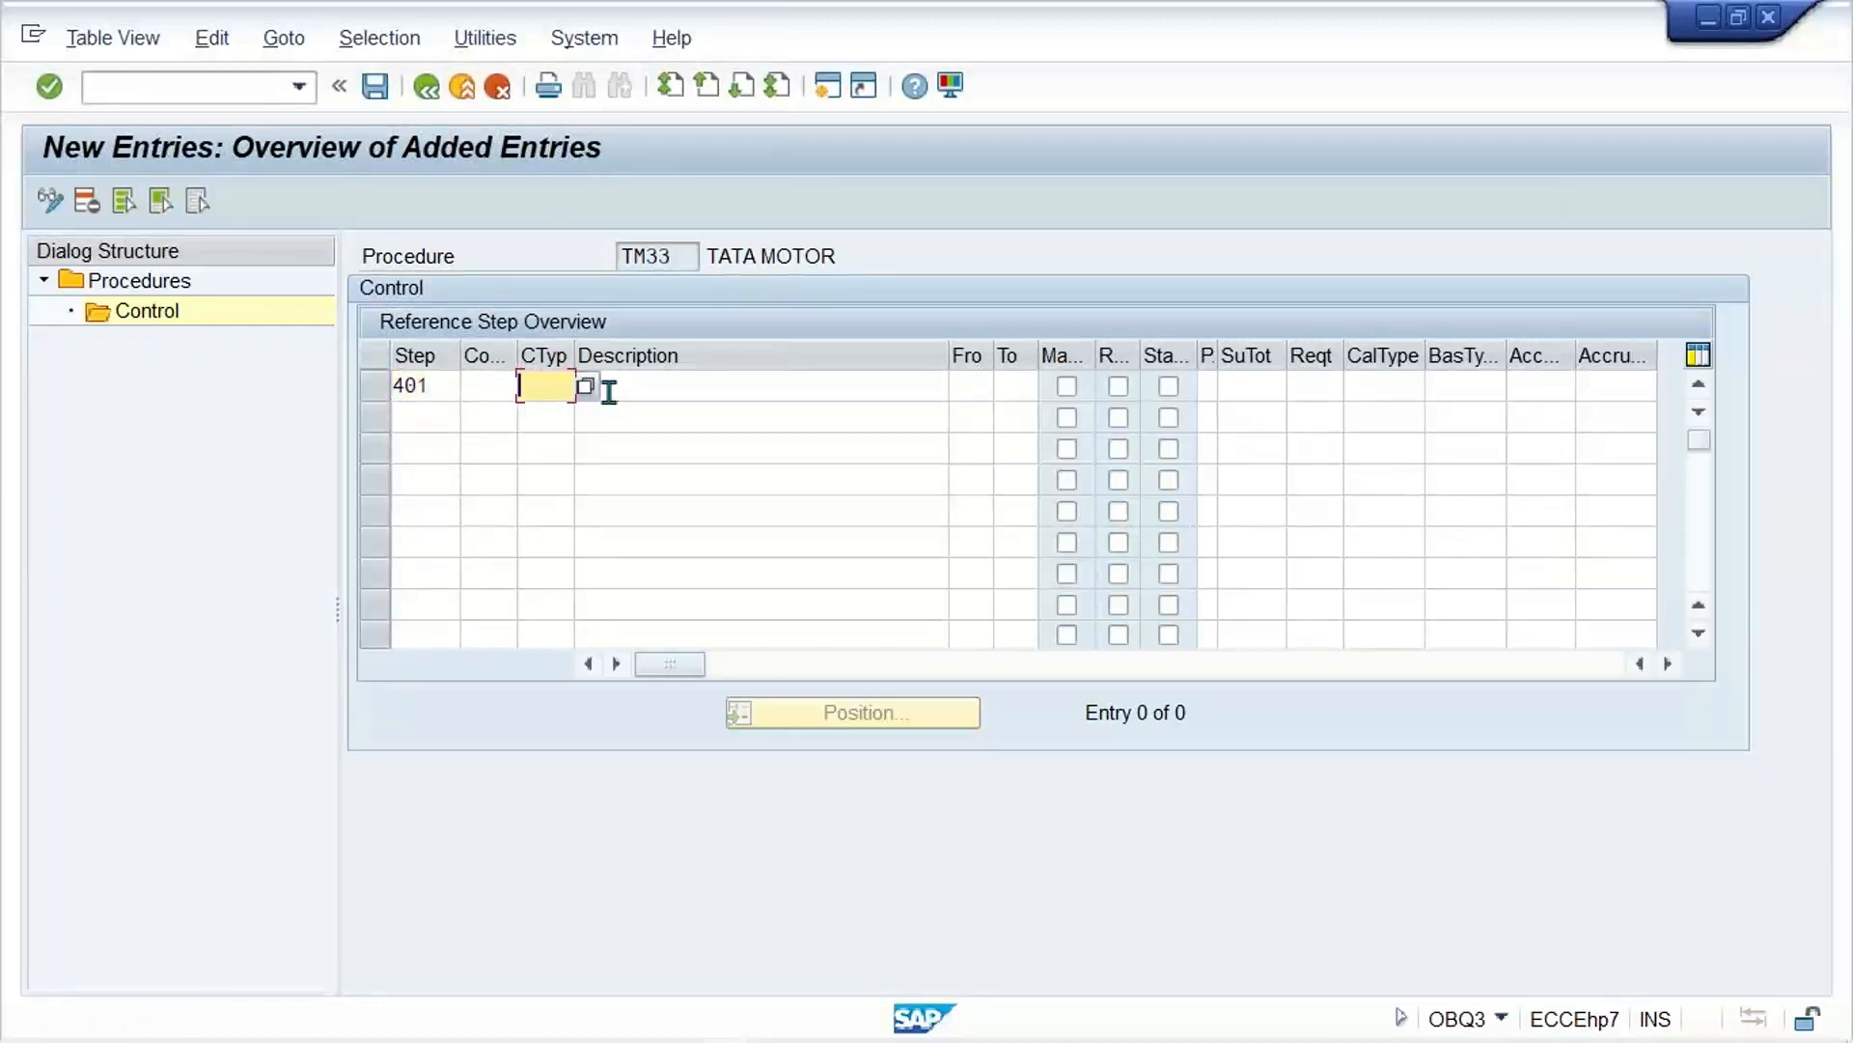
type("NOND")
key("Tab")
key("Tab")
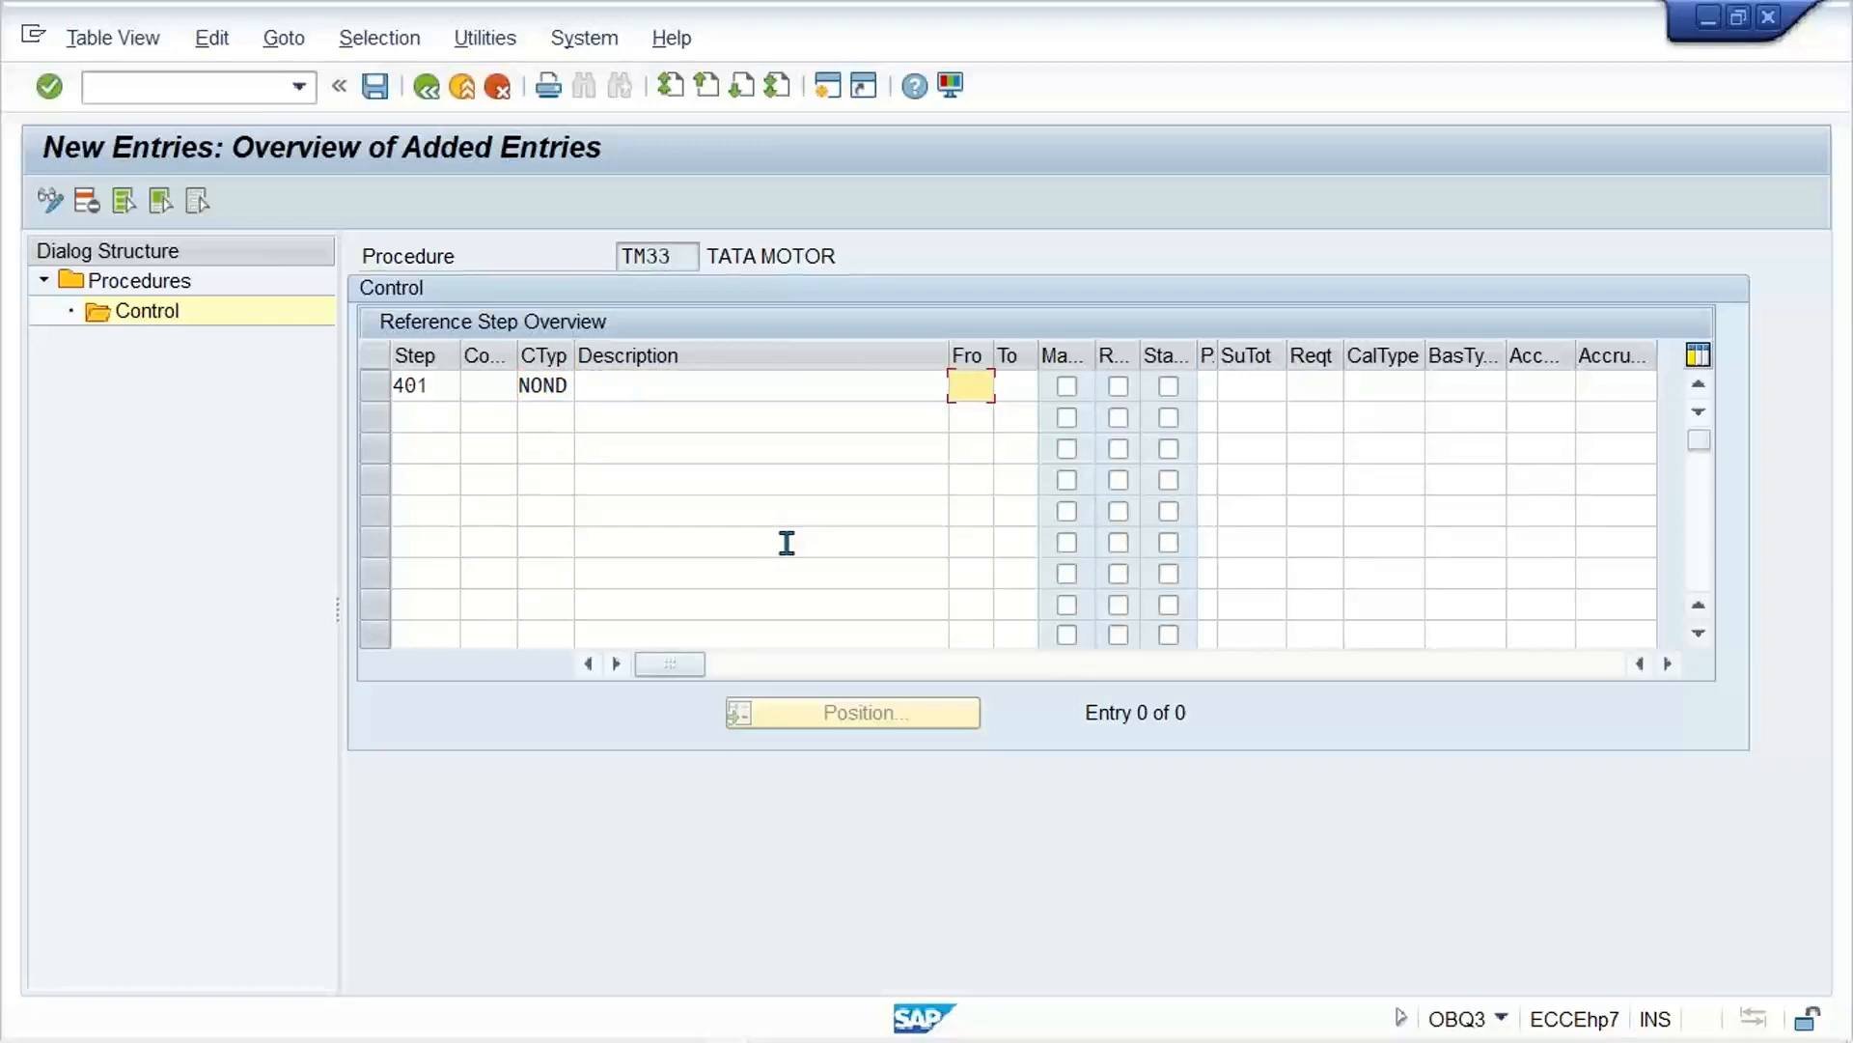
type("100")
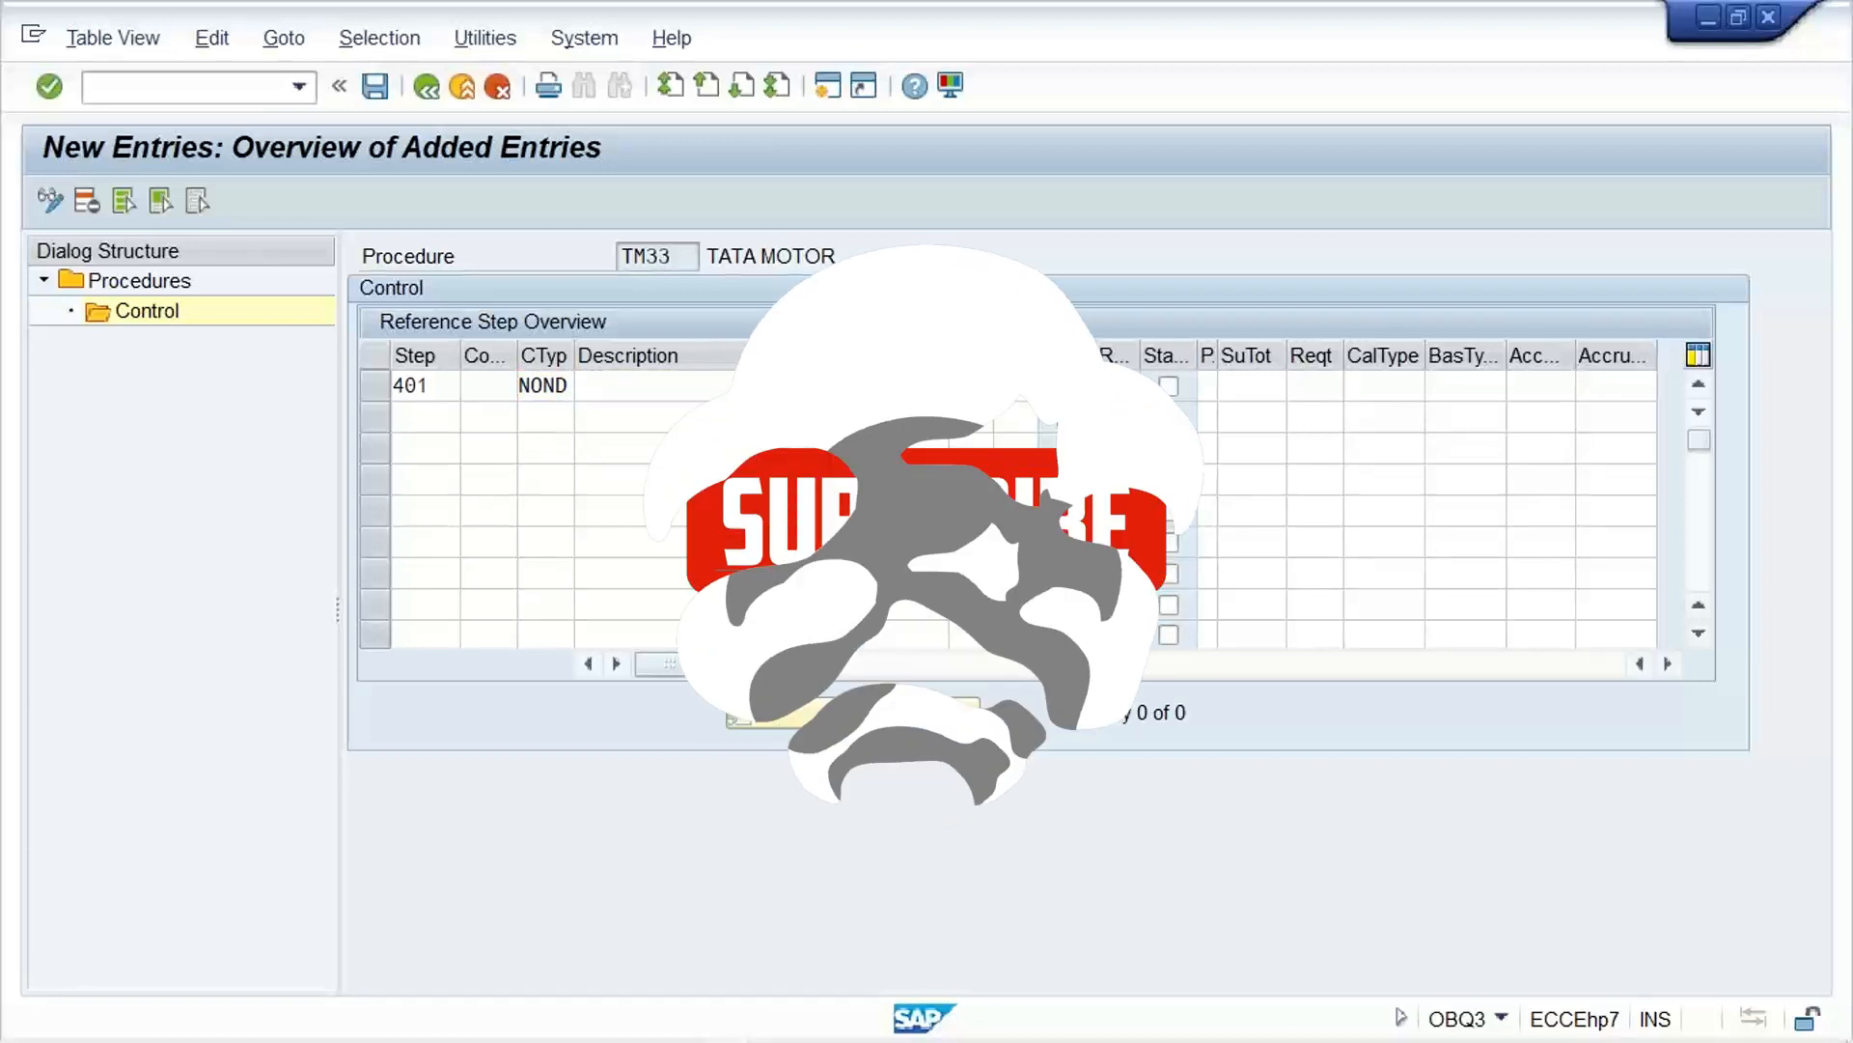
Step: Assign account key NVV to the NOND entry and save it to the proposed customizing request
key("Tab")
key("Tab")
key("Tab")
key("Tab")
key("Tab")
key("Tab")
key("Tab")
key("Tab")
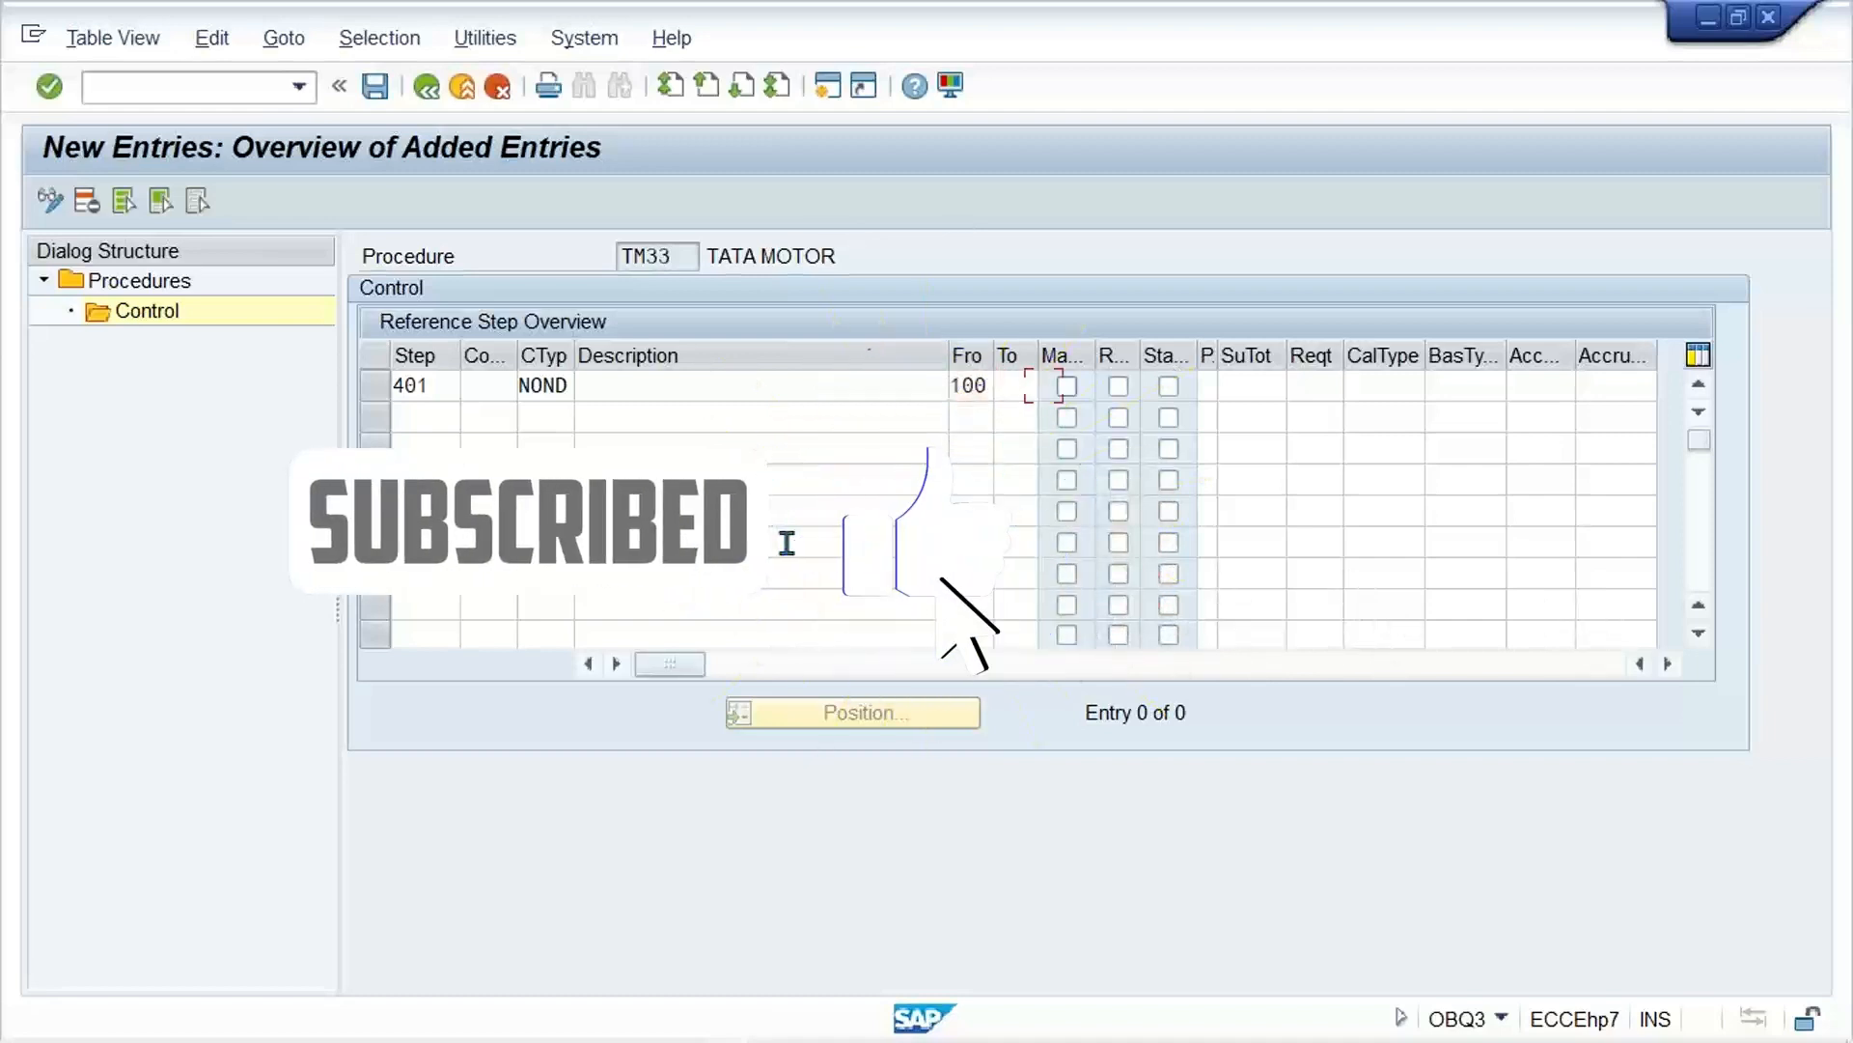
key("Tab")
key("Tab")
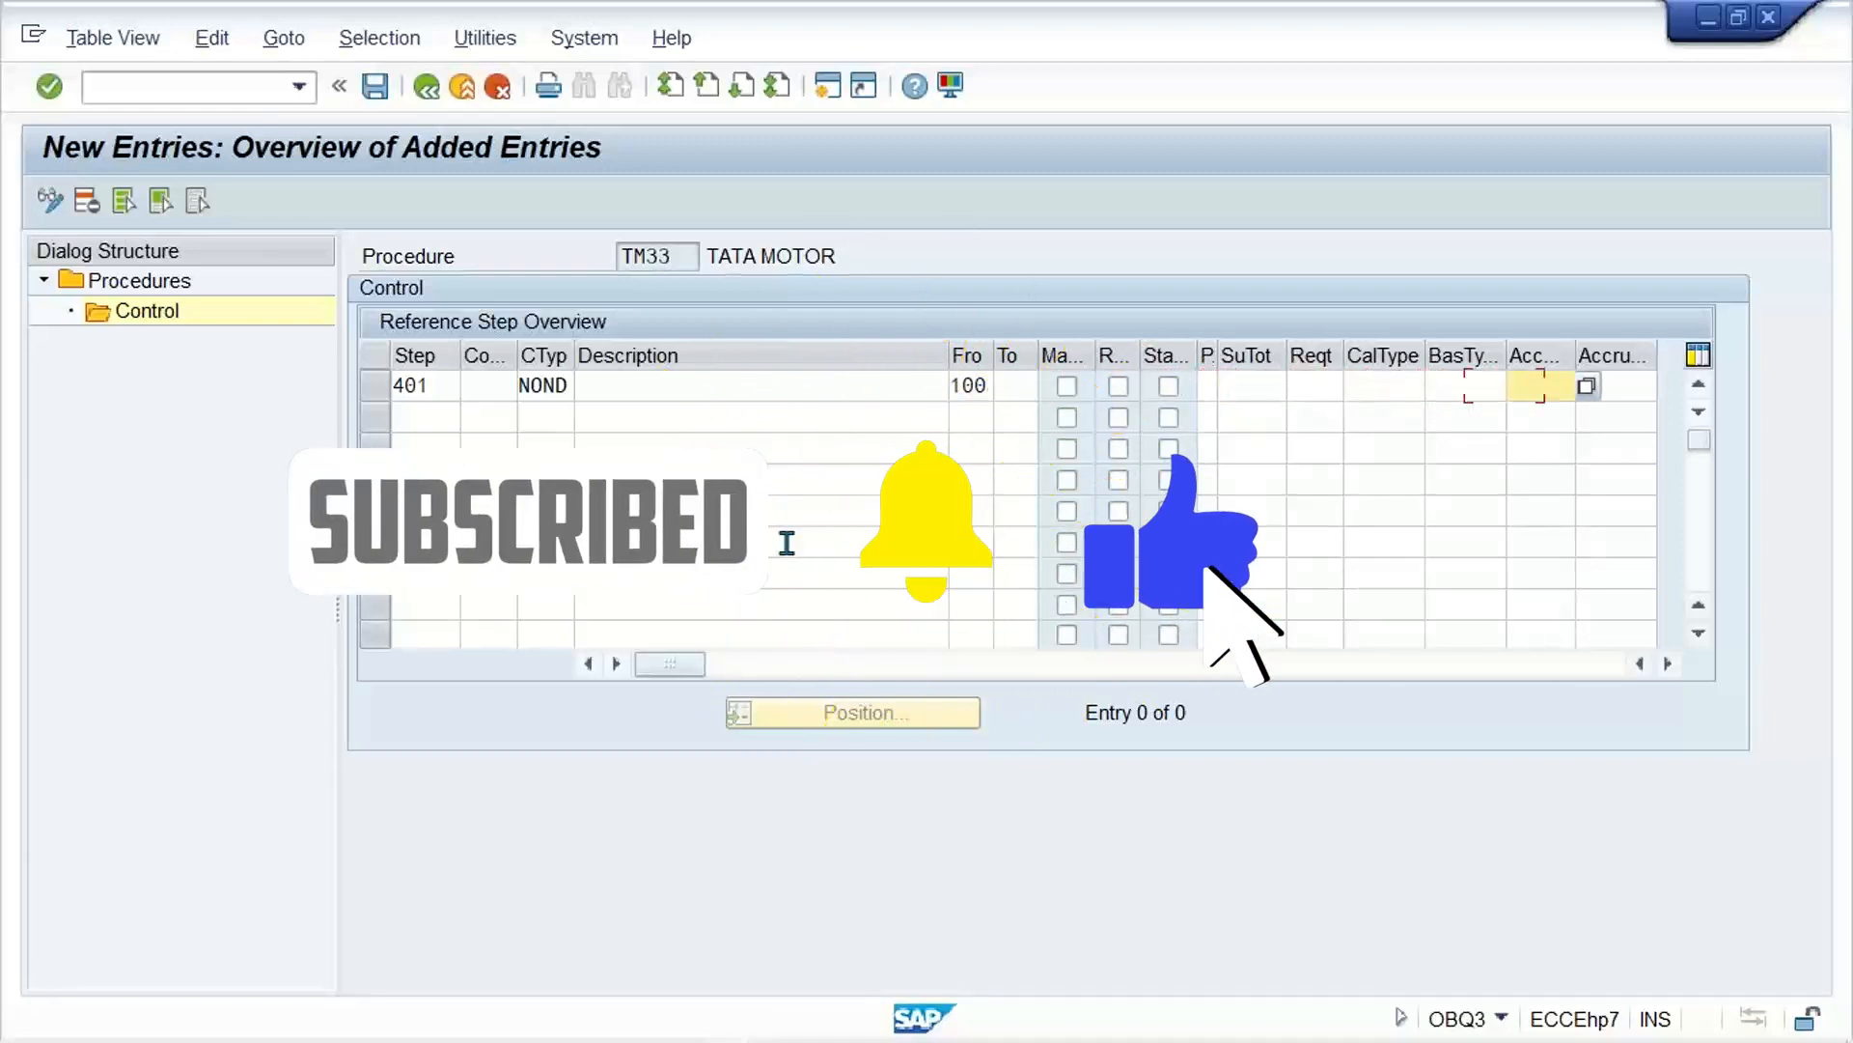
type("NVV")
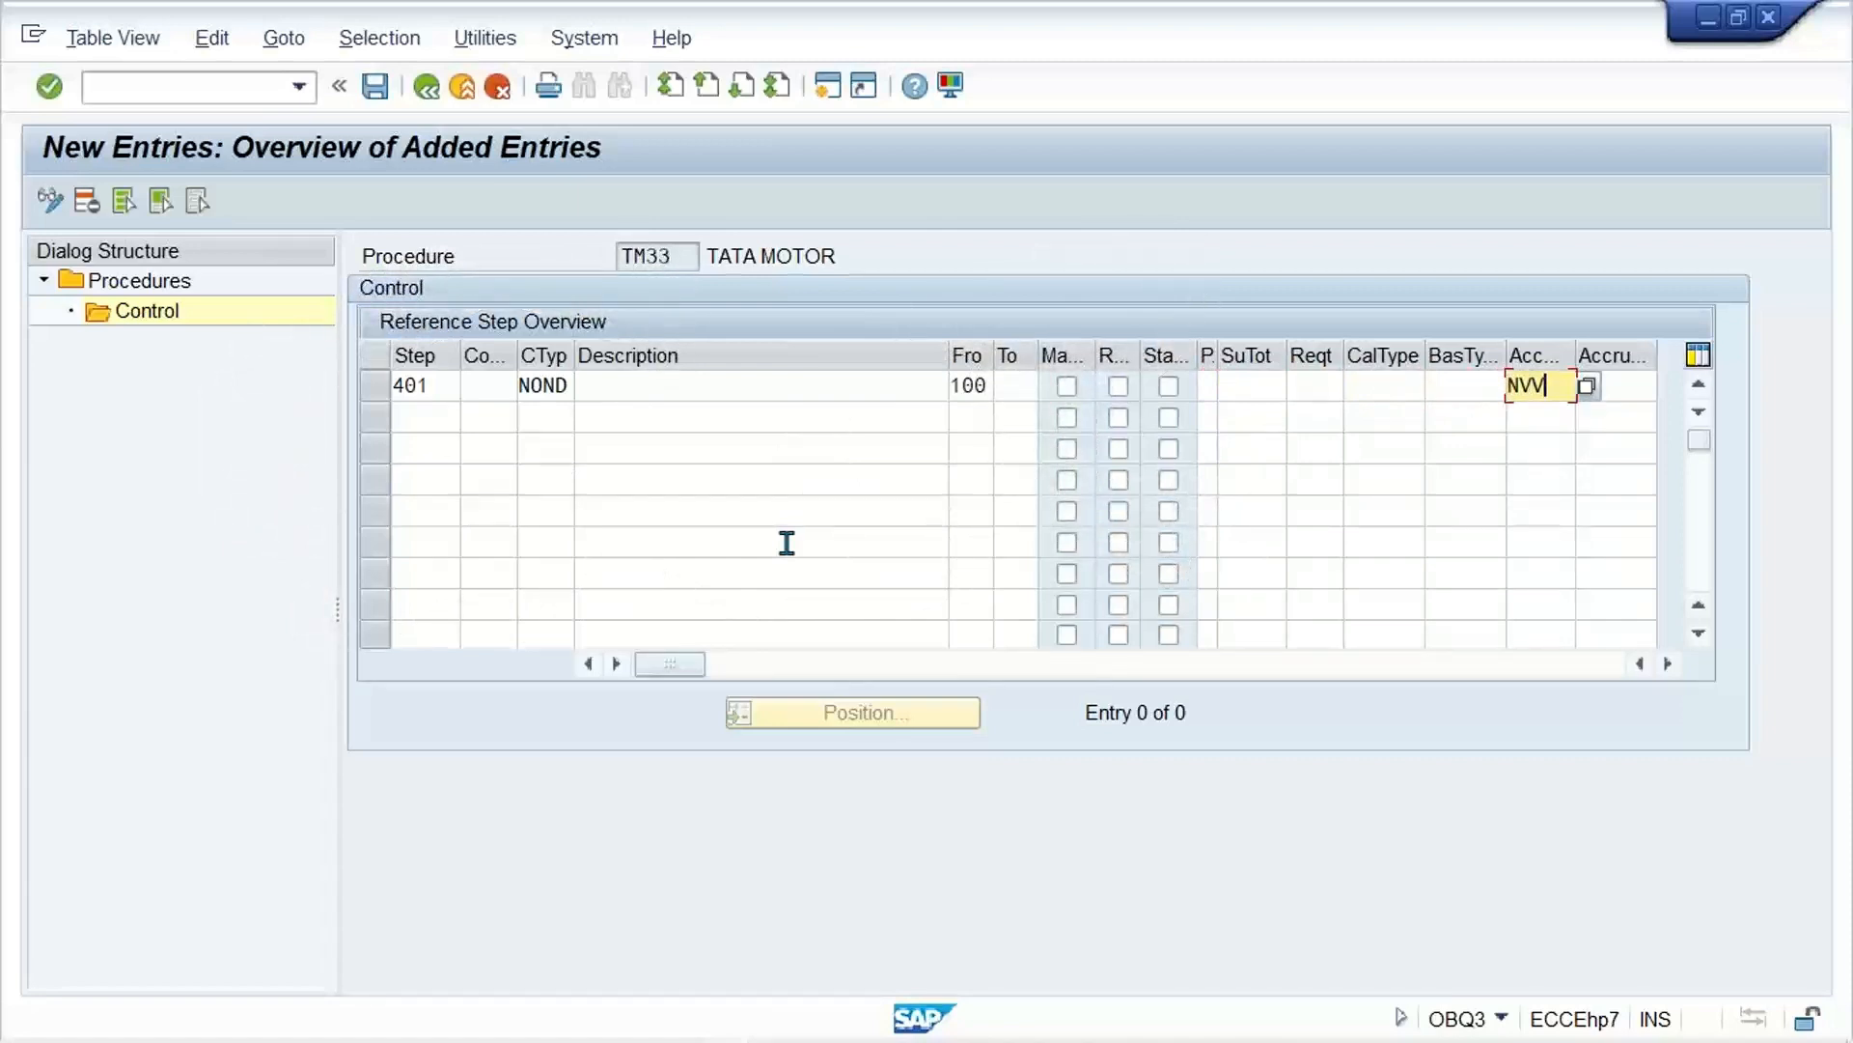
key("ctrl+s")
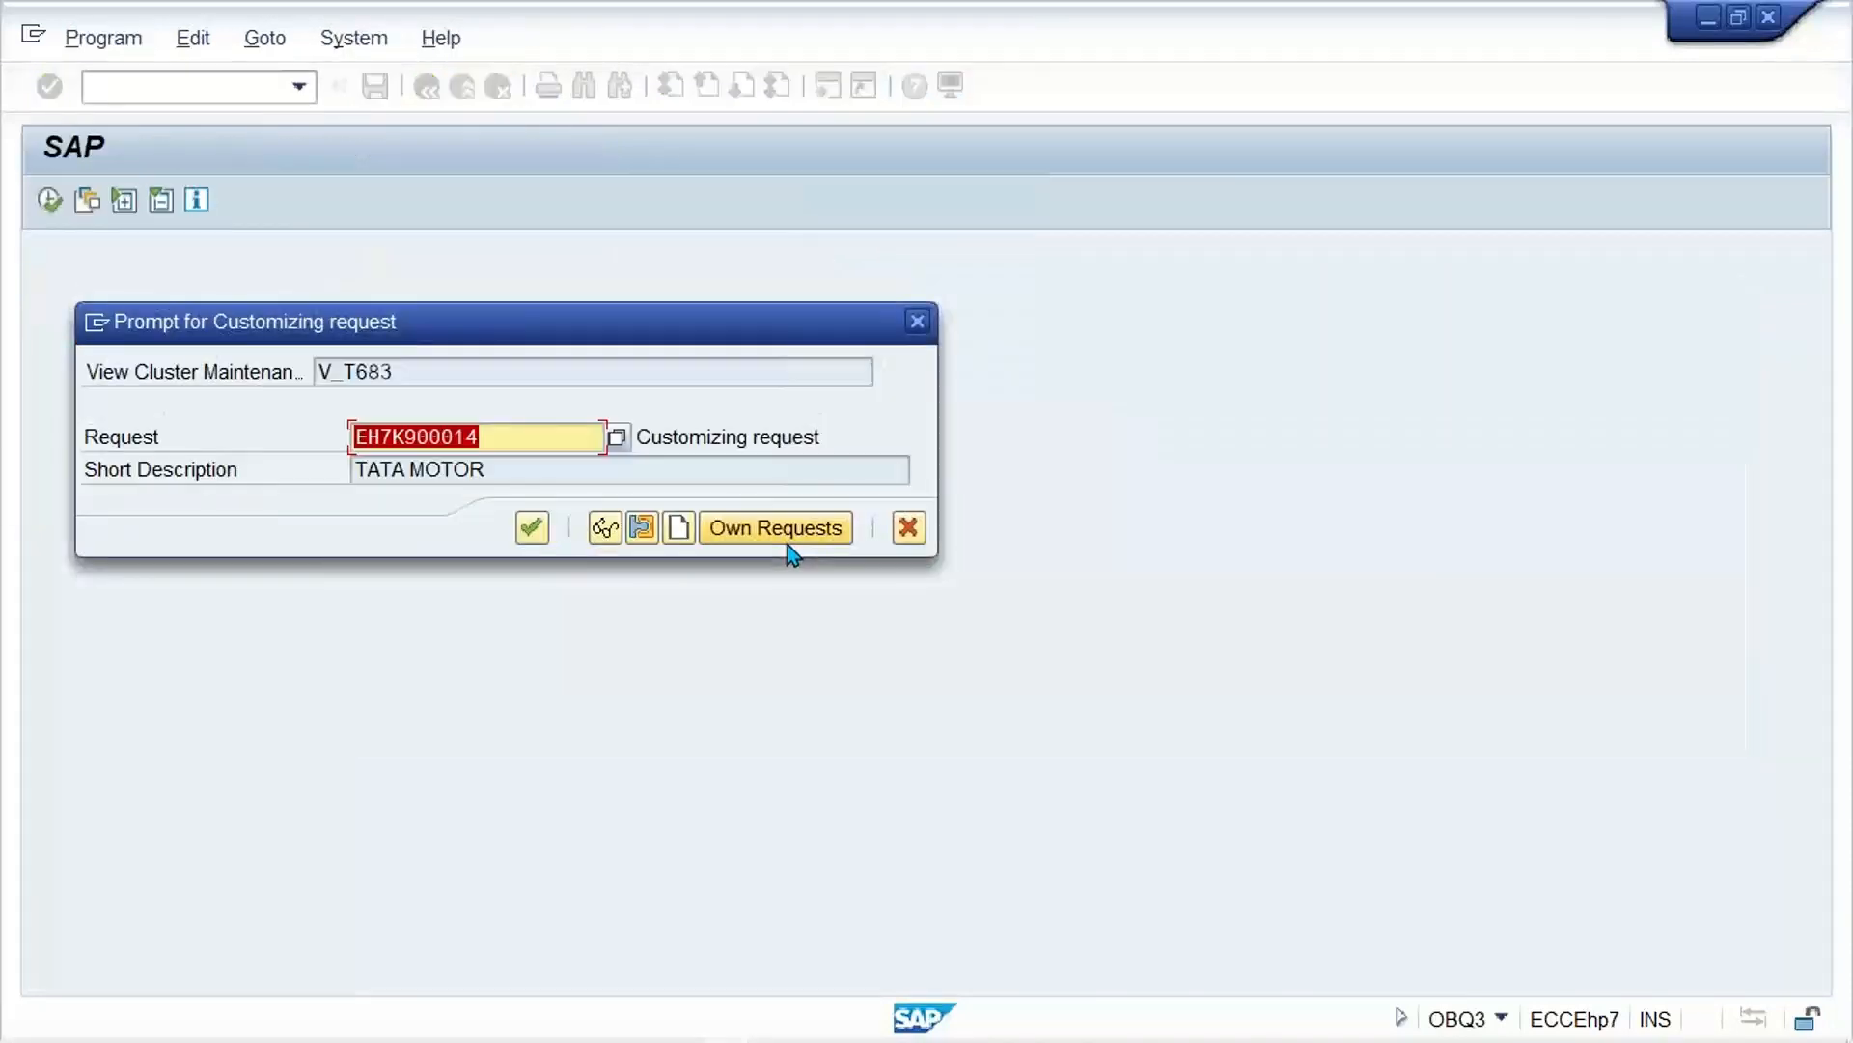
key("Return")
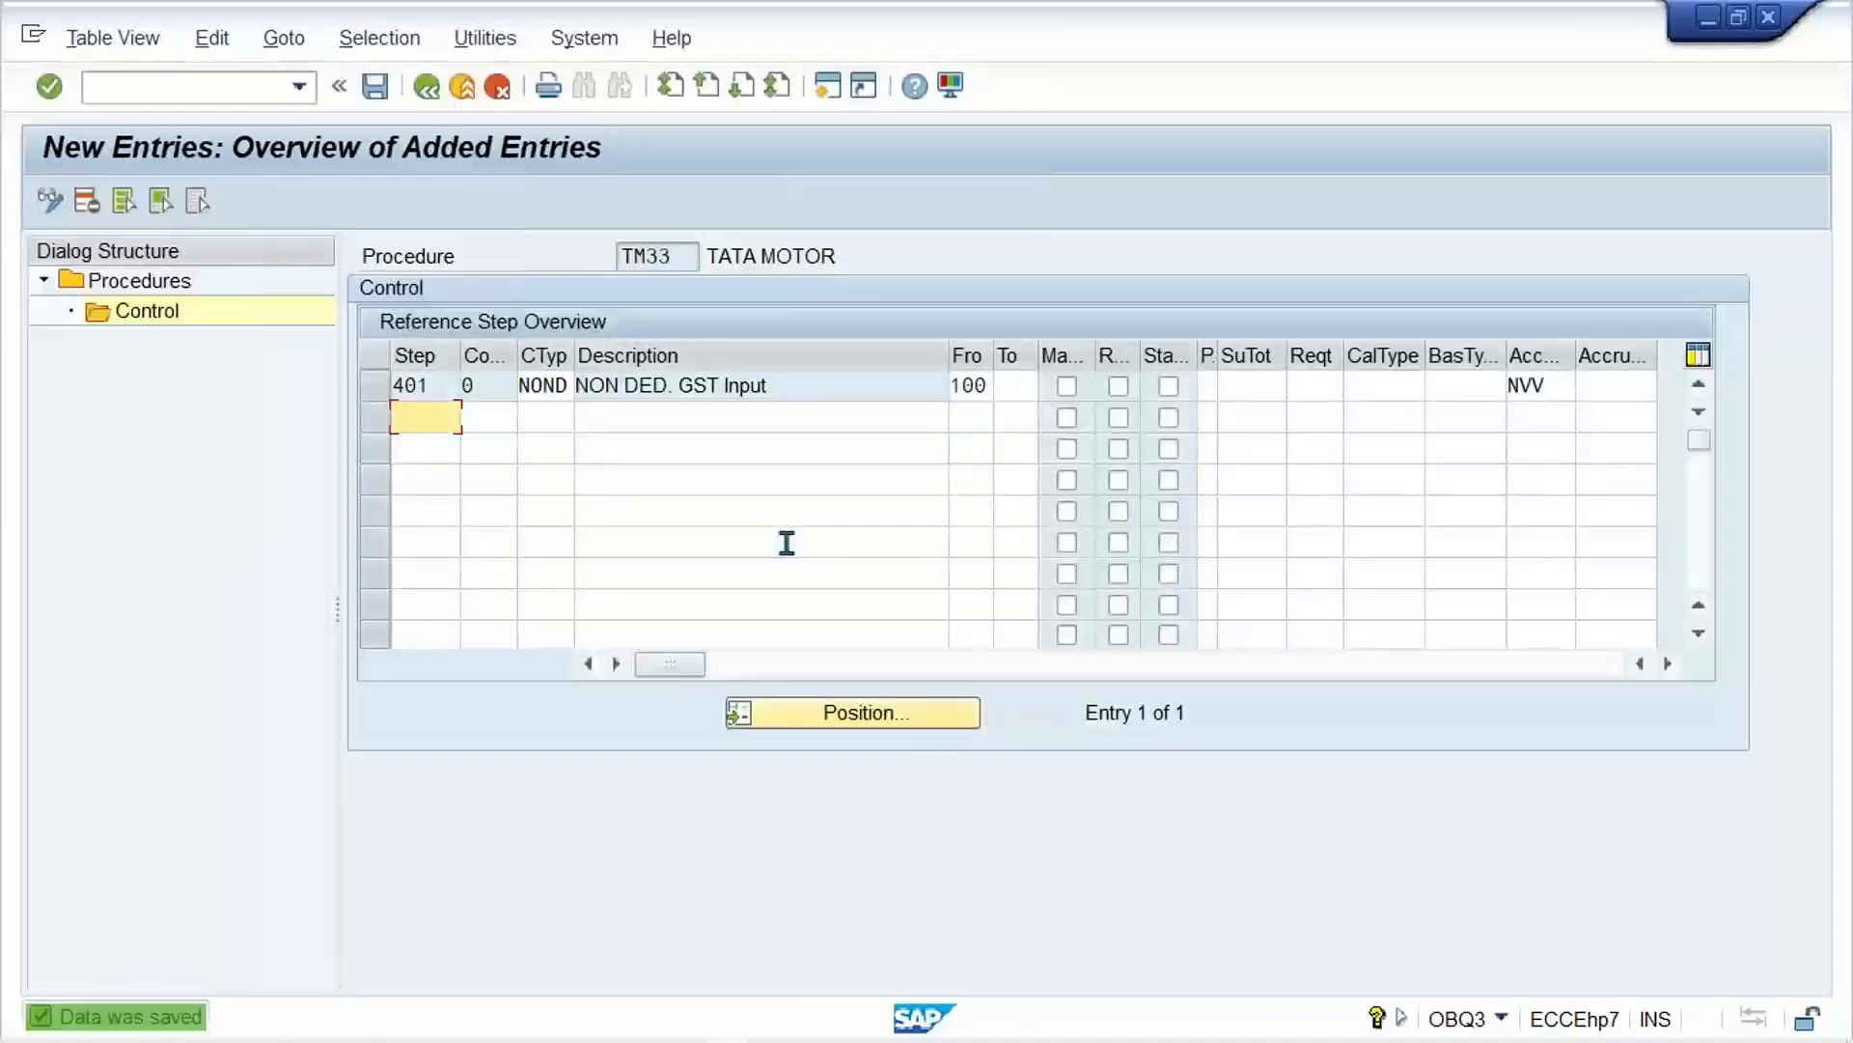
Step: Return to the TM33 control overview and check the step 401 line and its account key
left_click(427, 90)
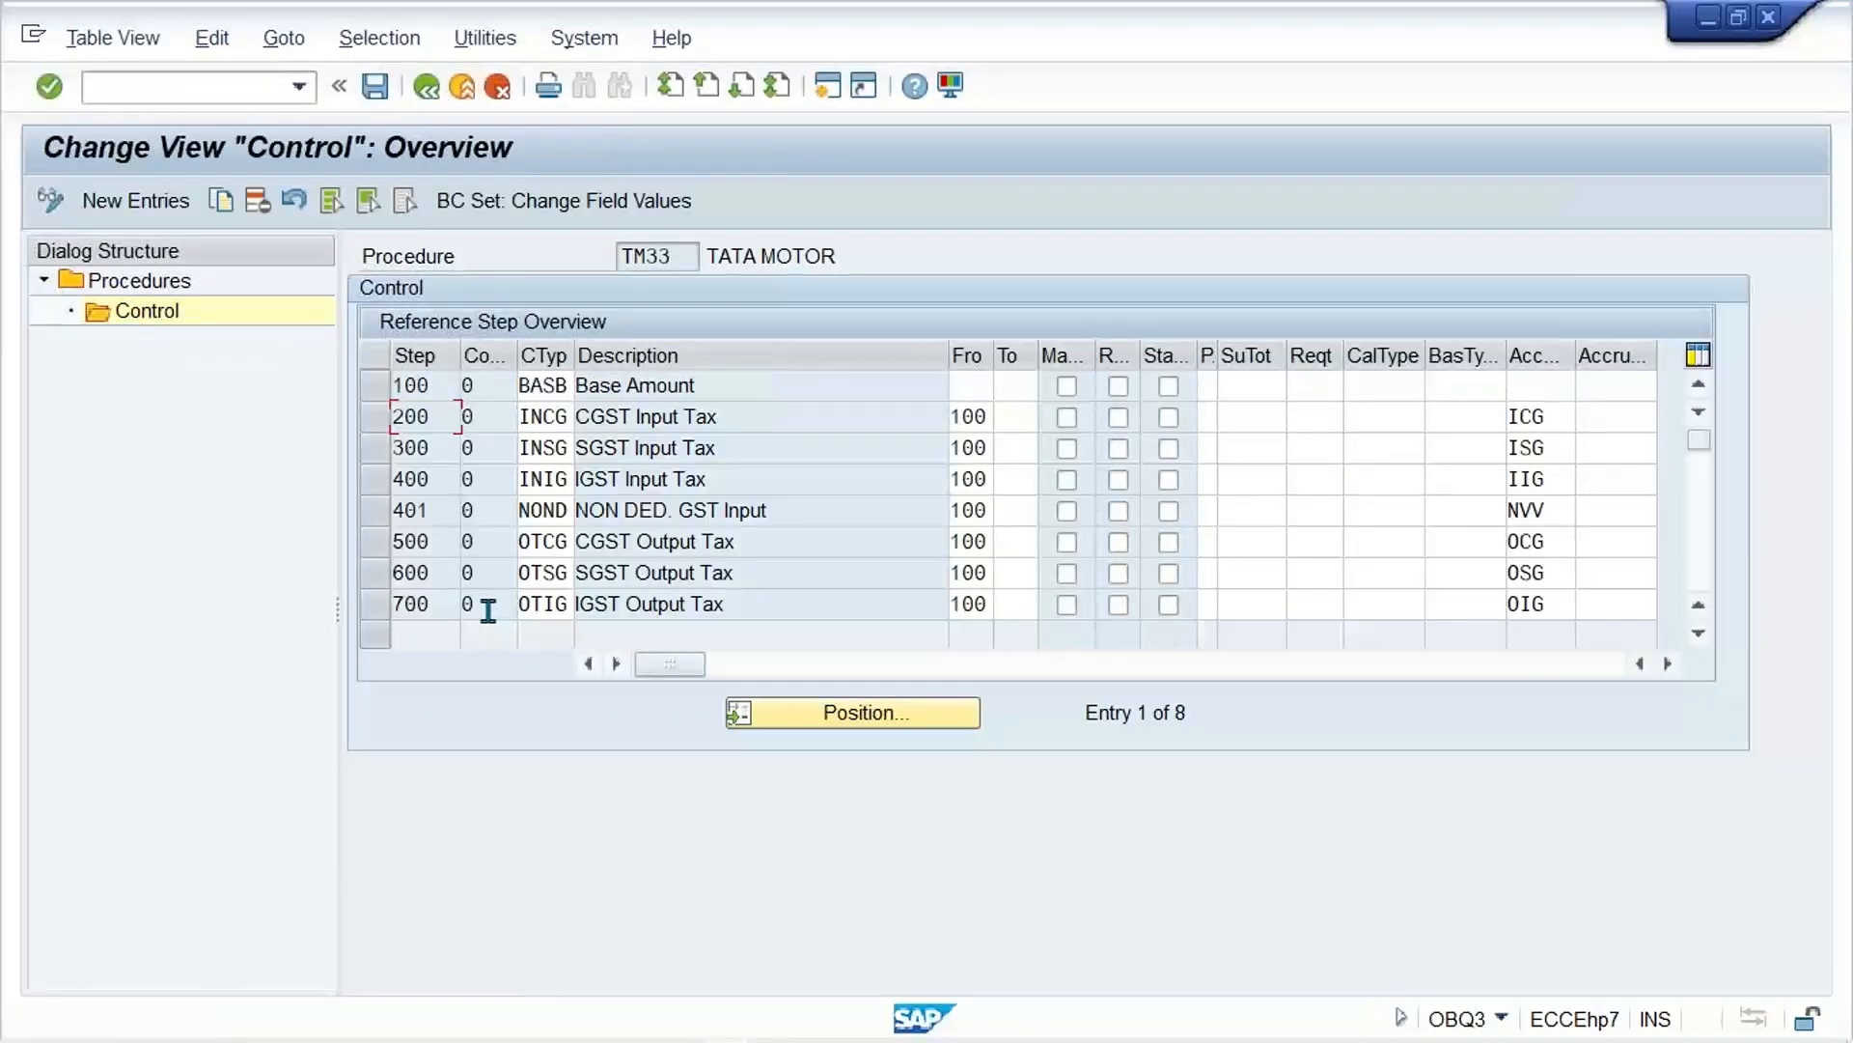
left_click(379, 511)
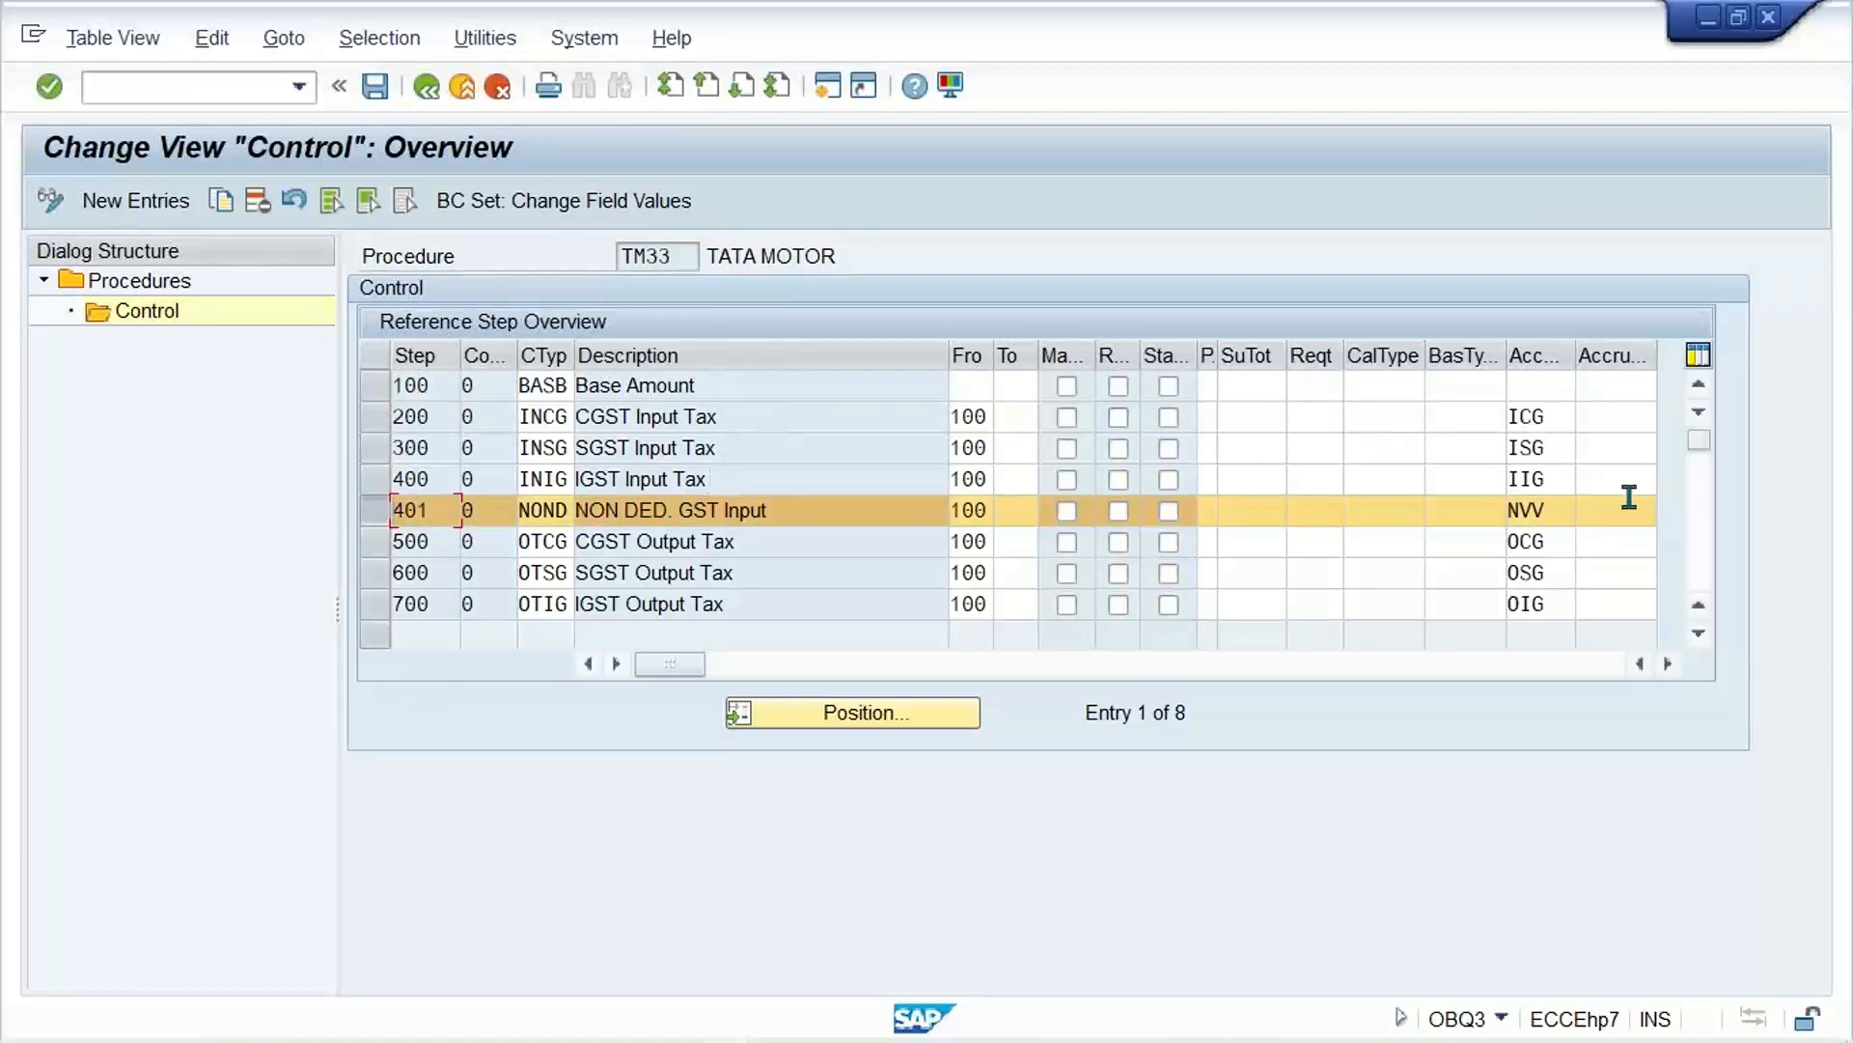
left_click(1554, 512)
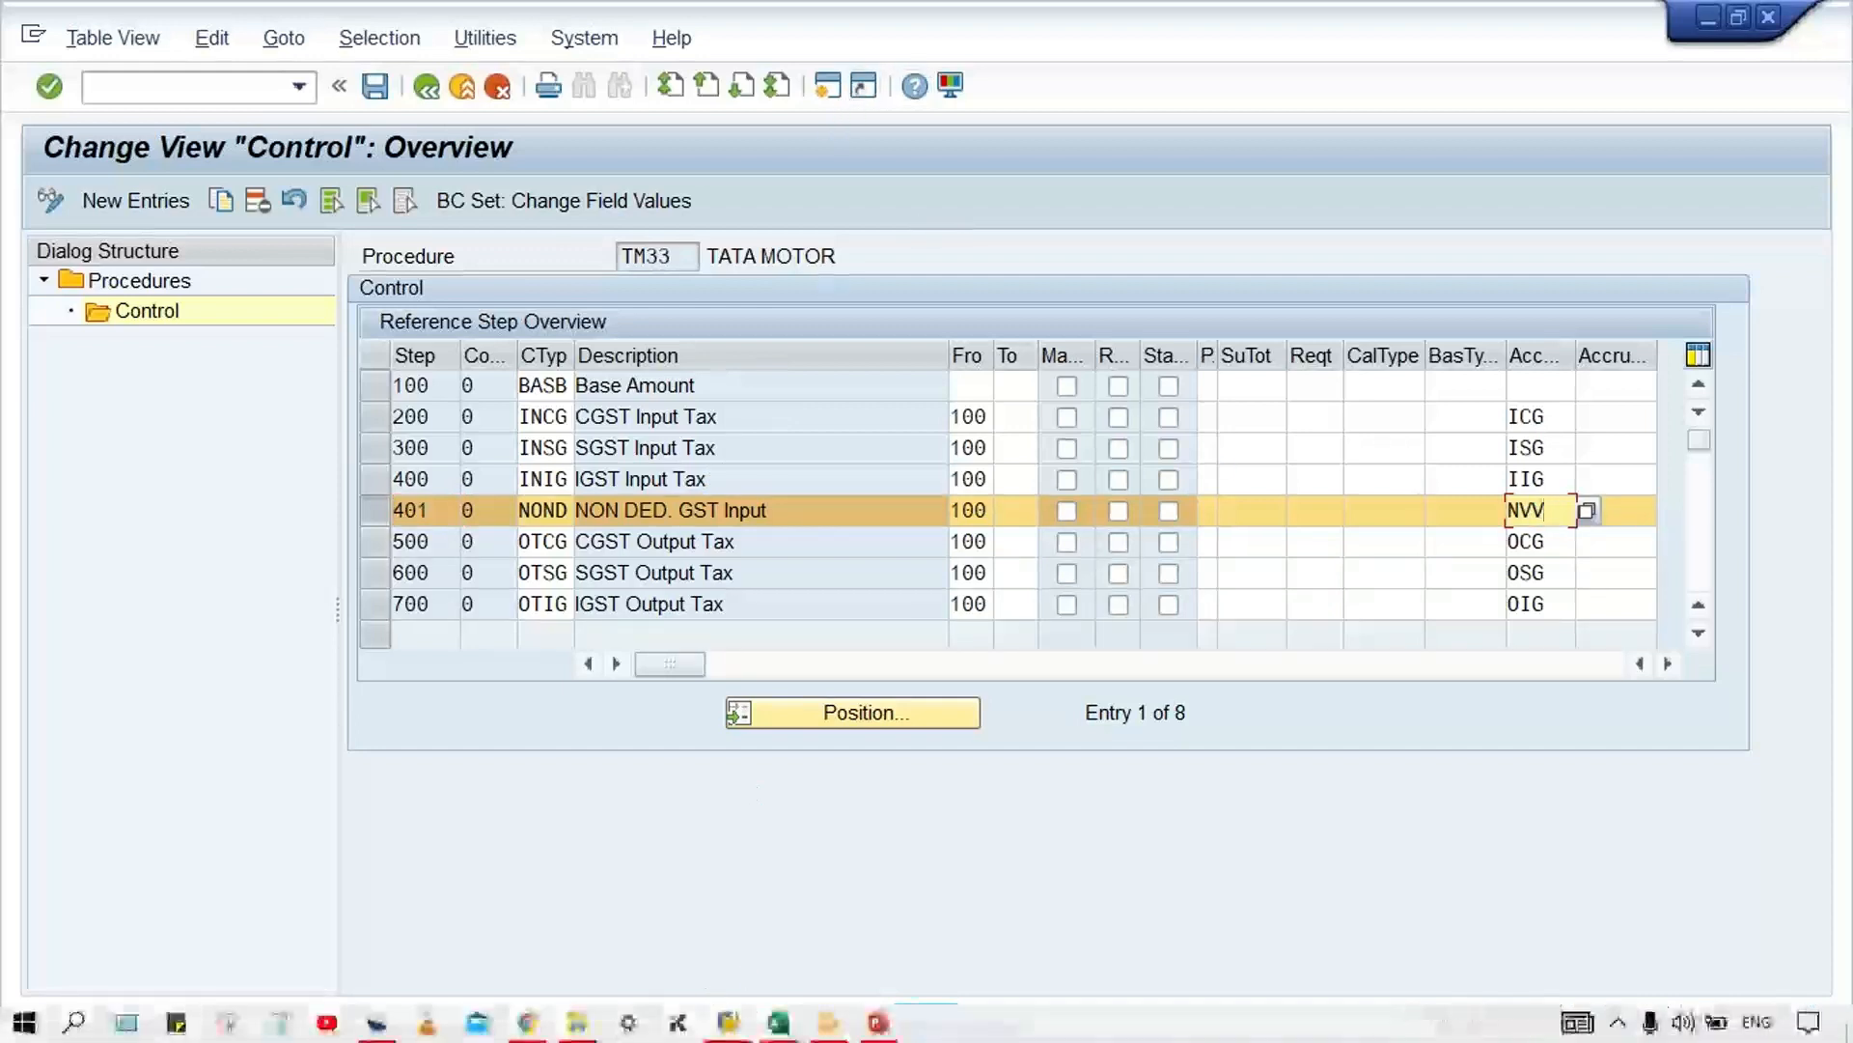
Step: Open a new SAP session and start vendor invoice entry with transaction FB60
left_click(725, 1025)
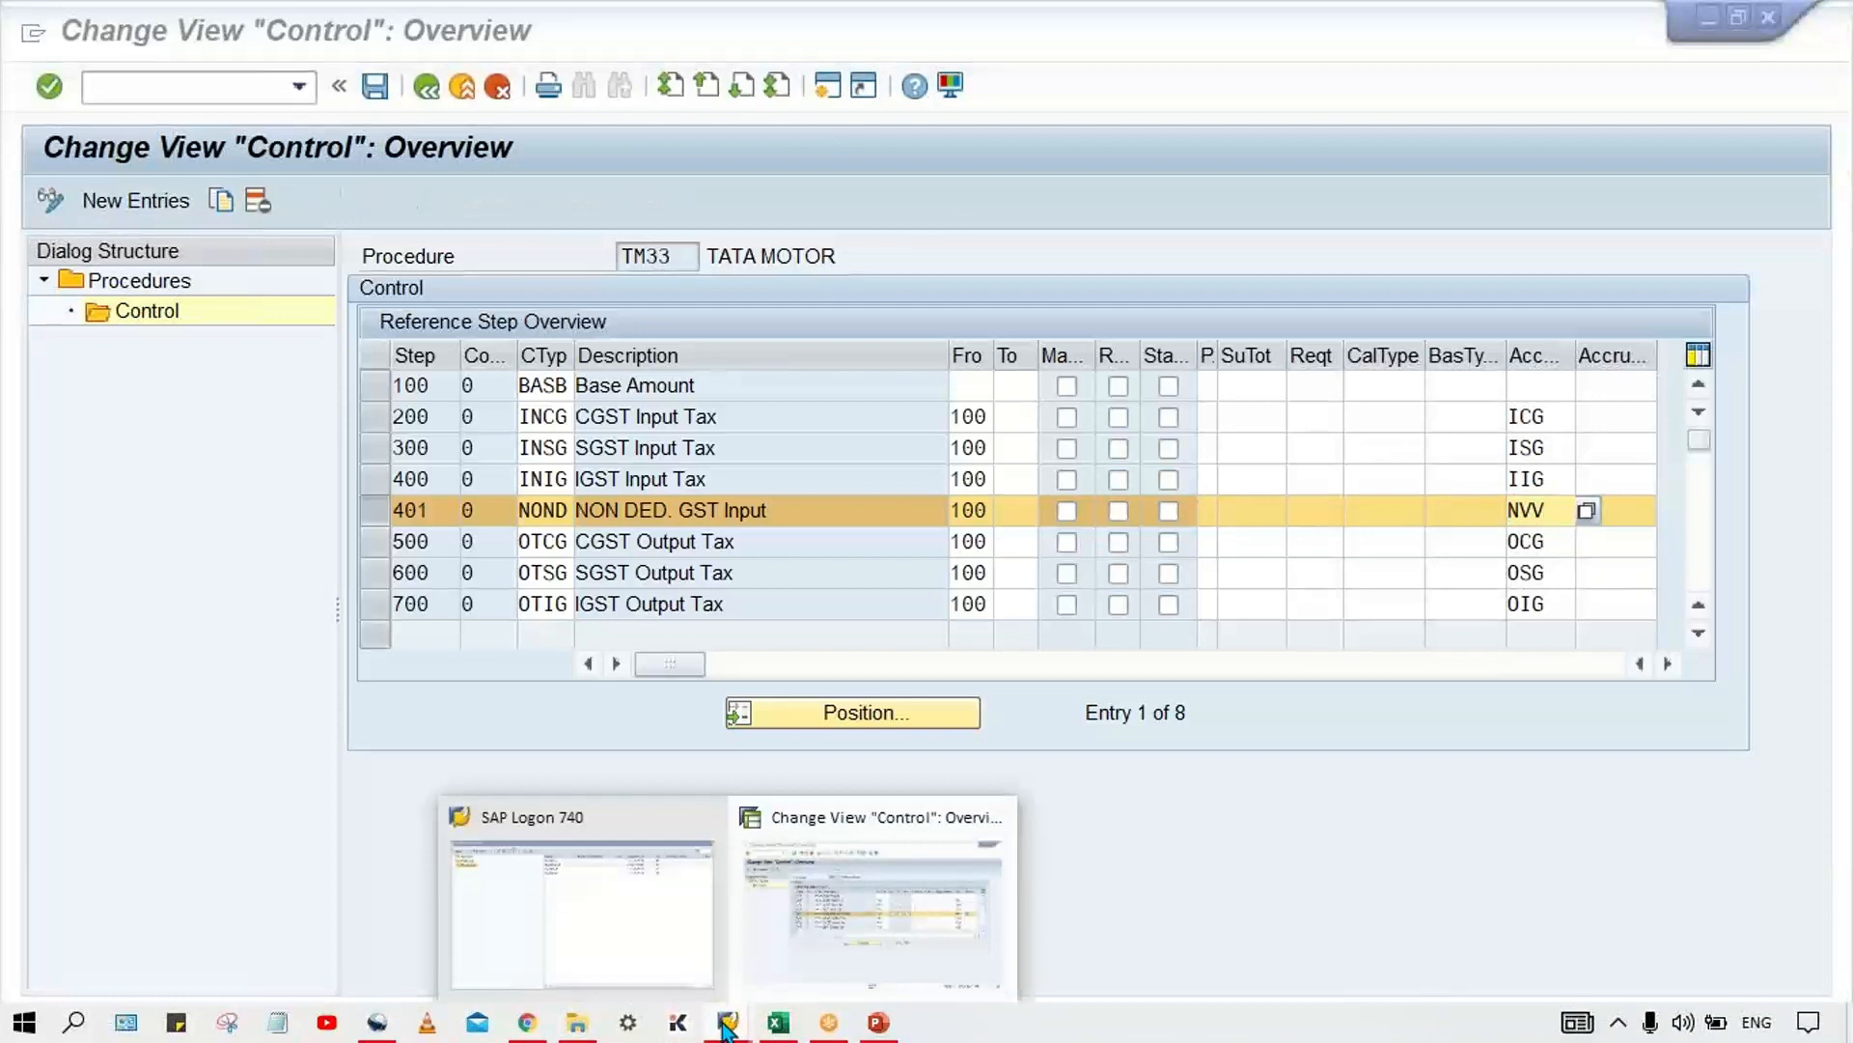
left_click(876, 941)
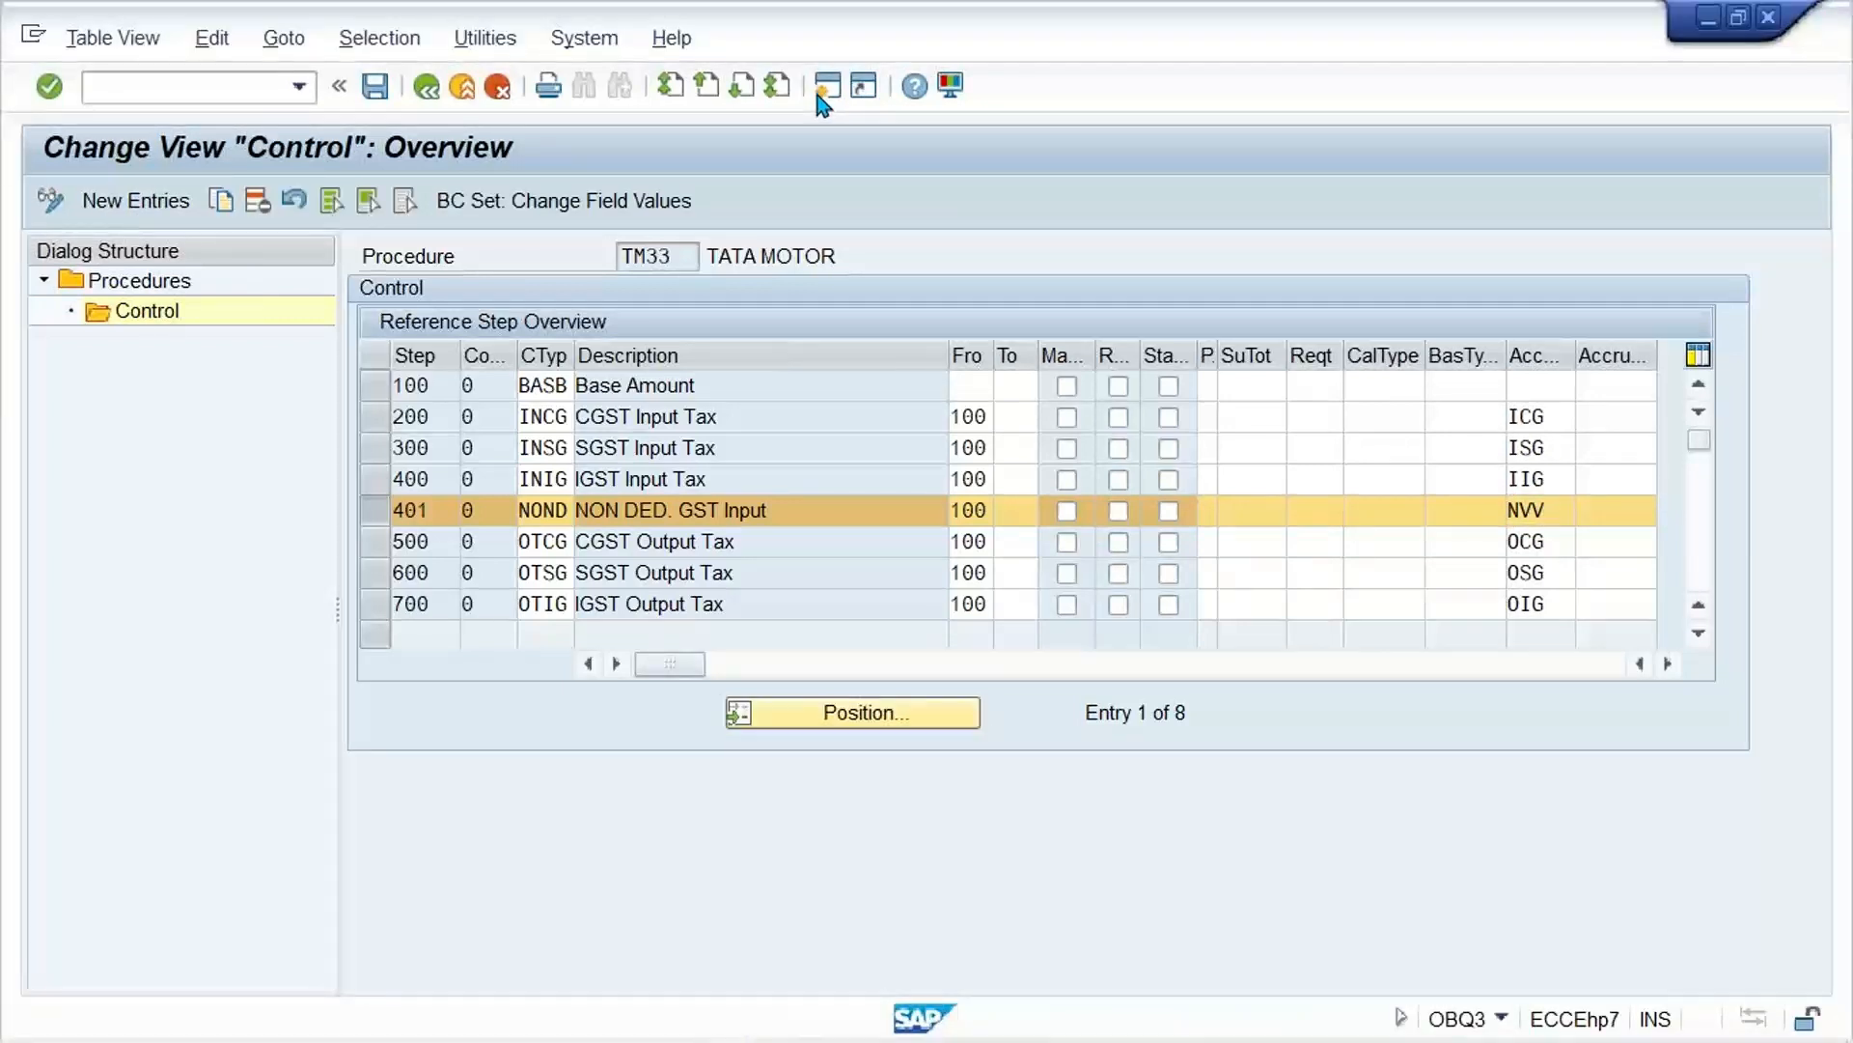
left_click(819, 97)
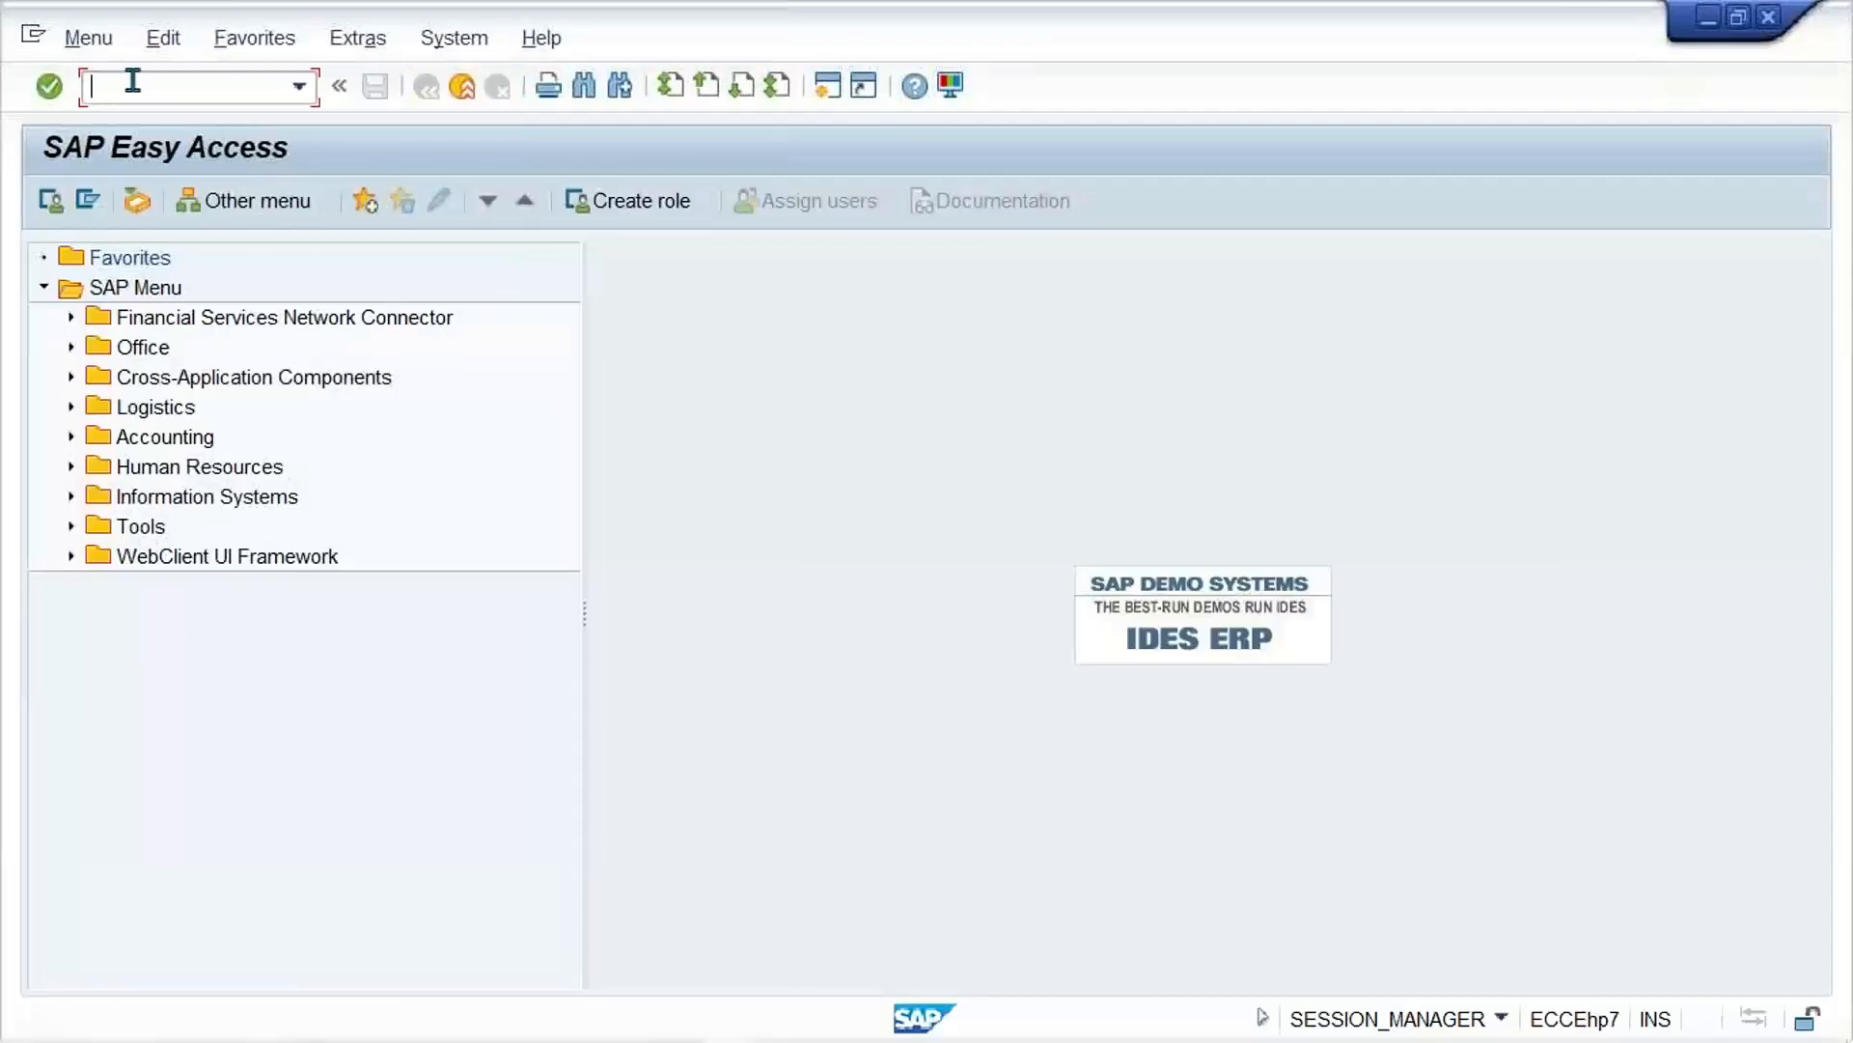
type("FB60")
key("Return")
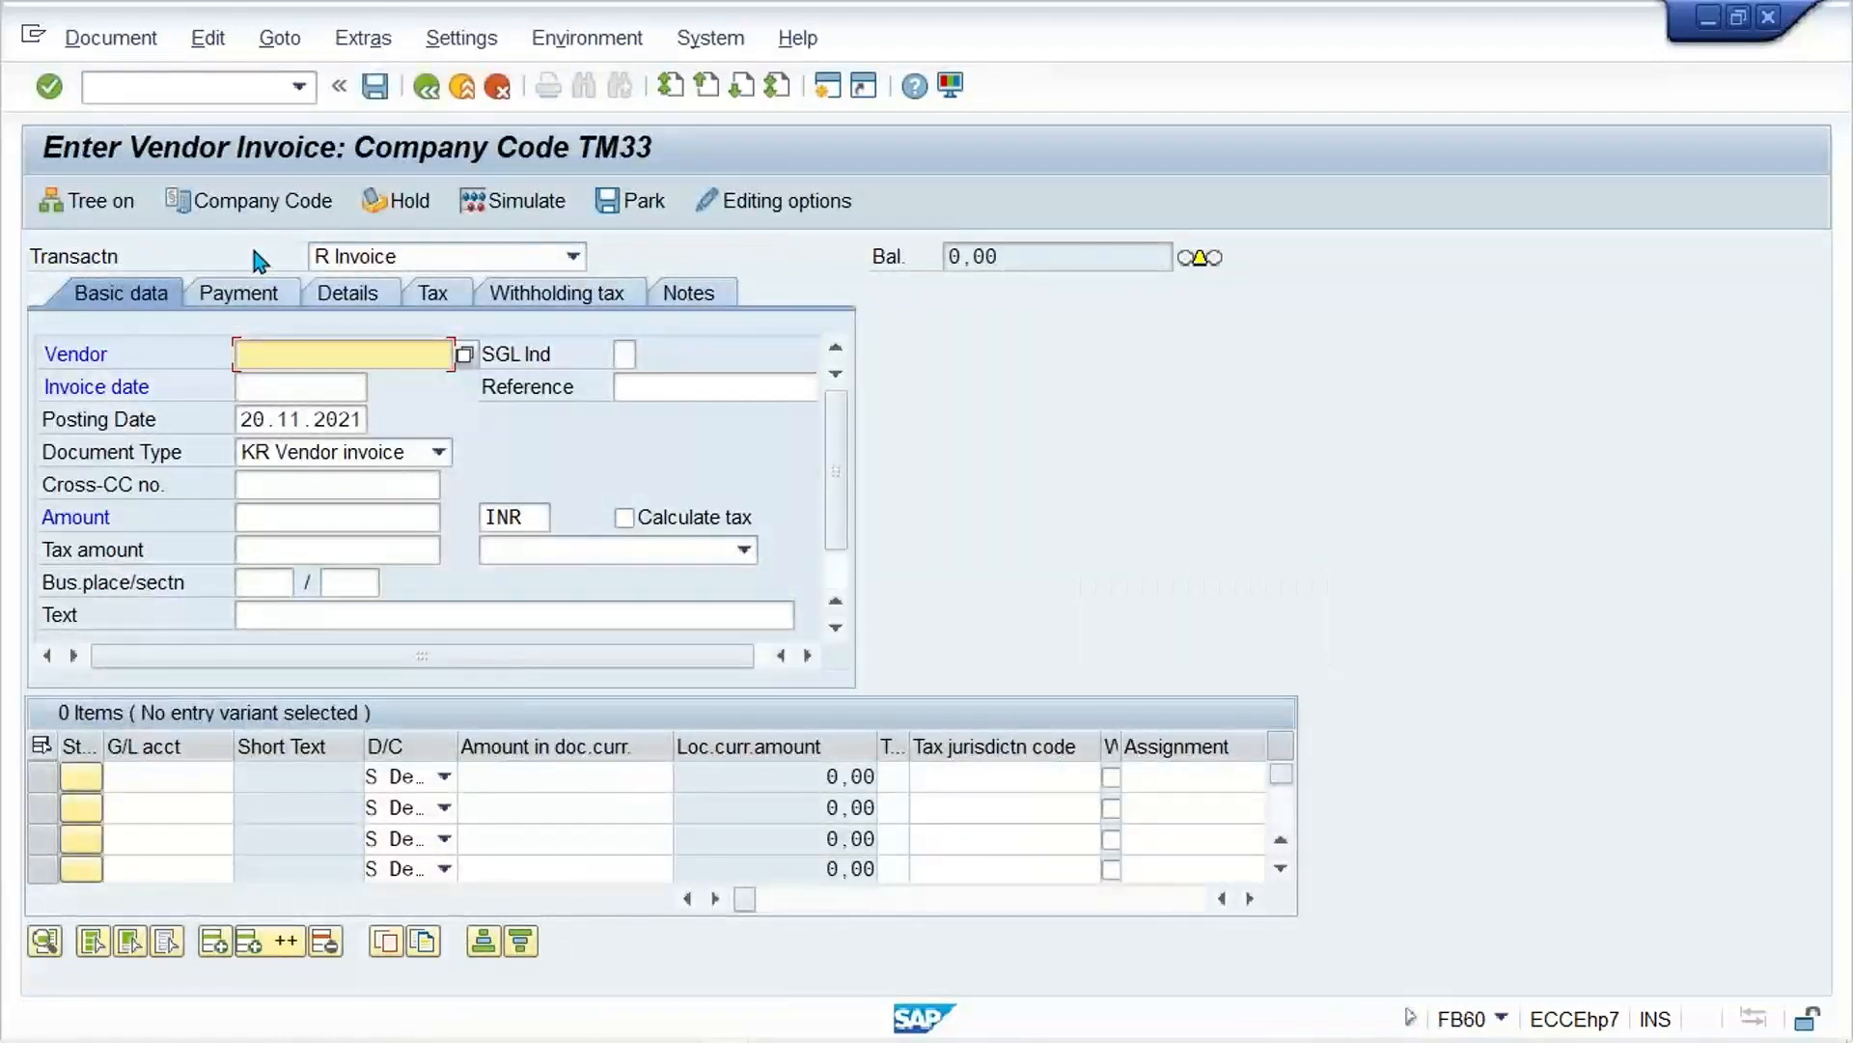
Step: Pick a previously used vendor for the invoice and set the invoice date to 20.11.2021
left_click(373, 355)
key("Down")
key("Down")
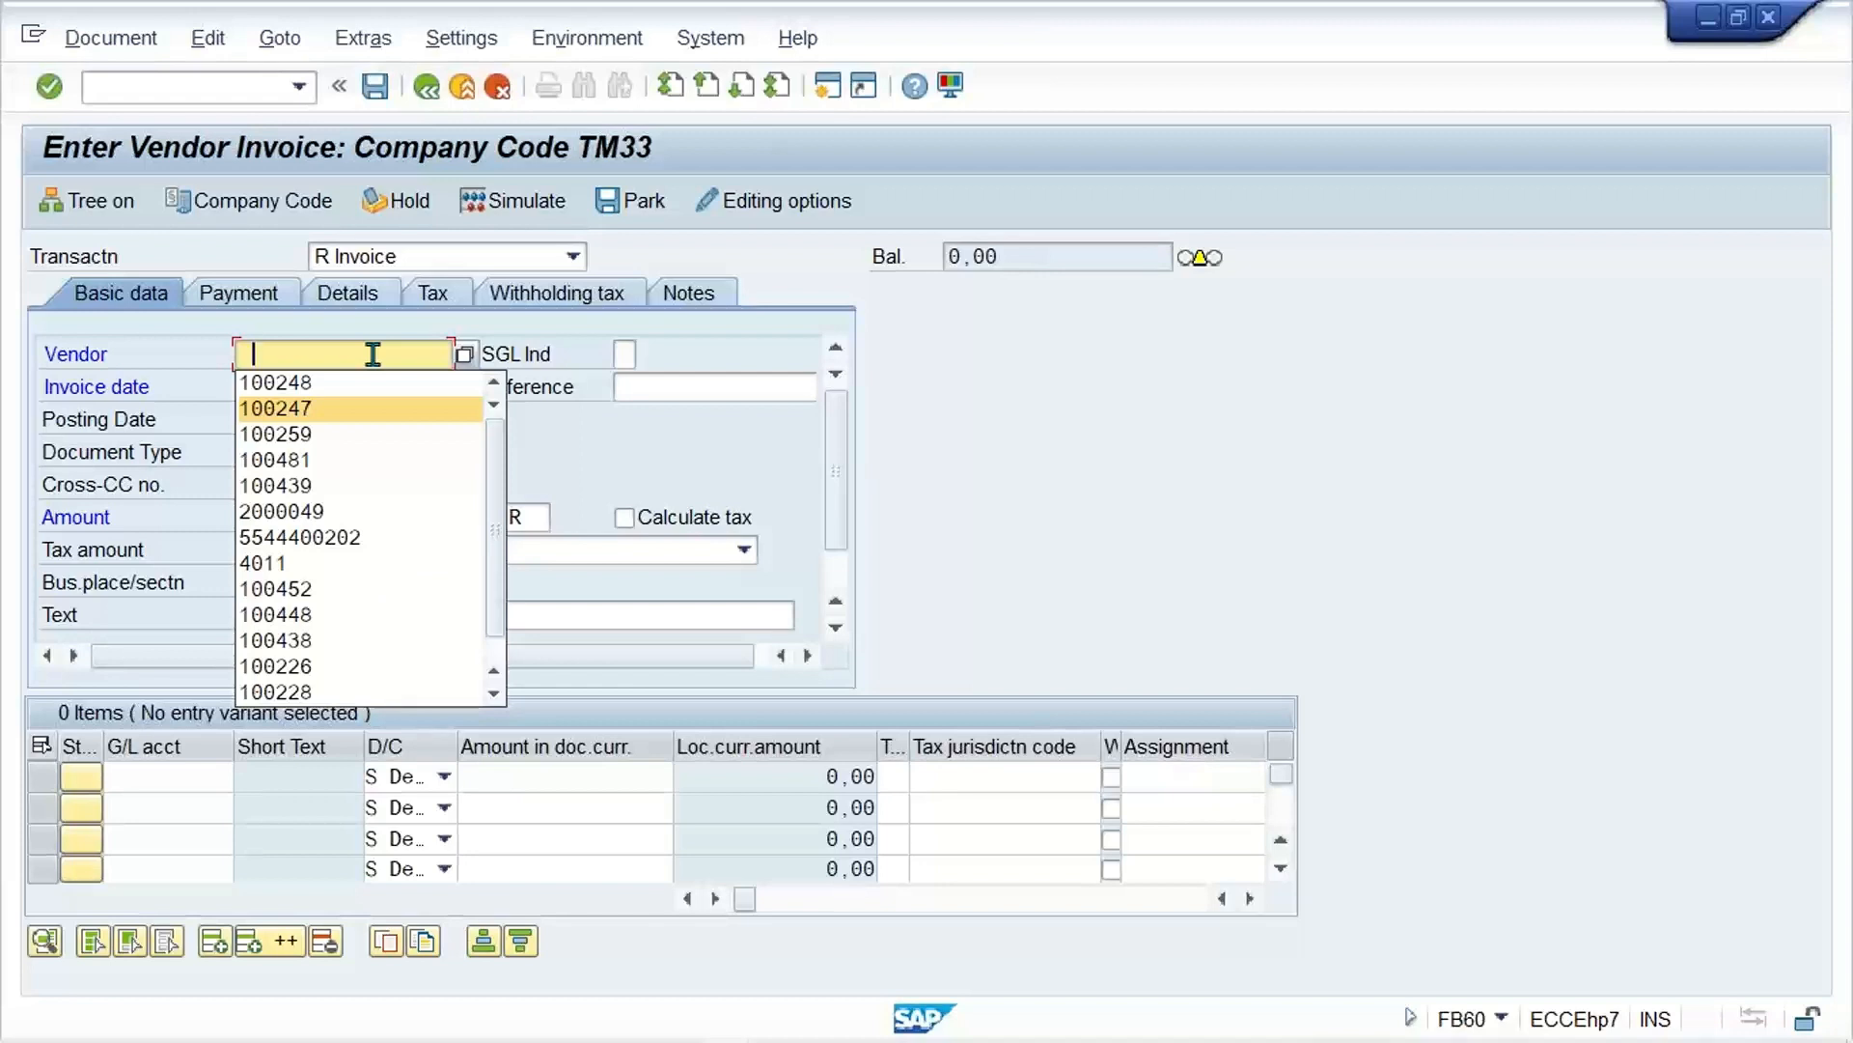
key("Return")
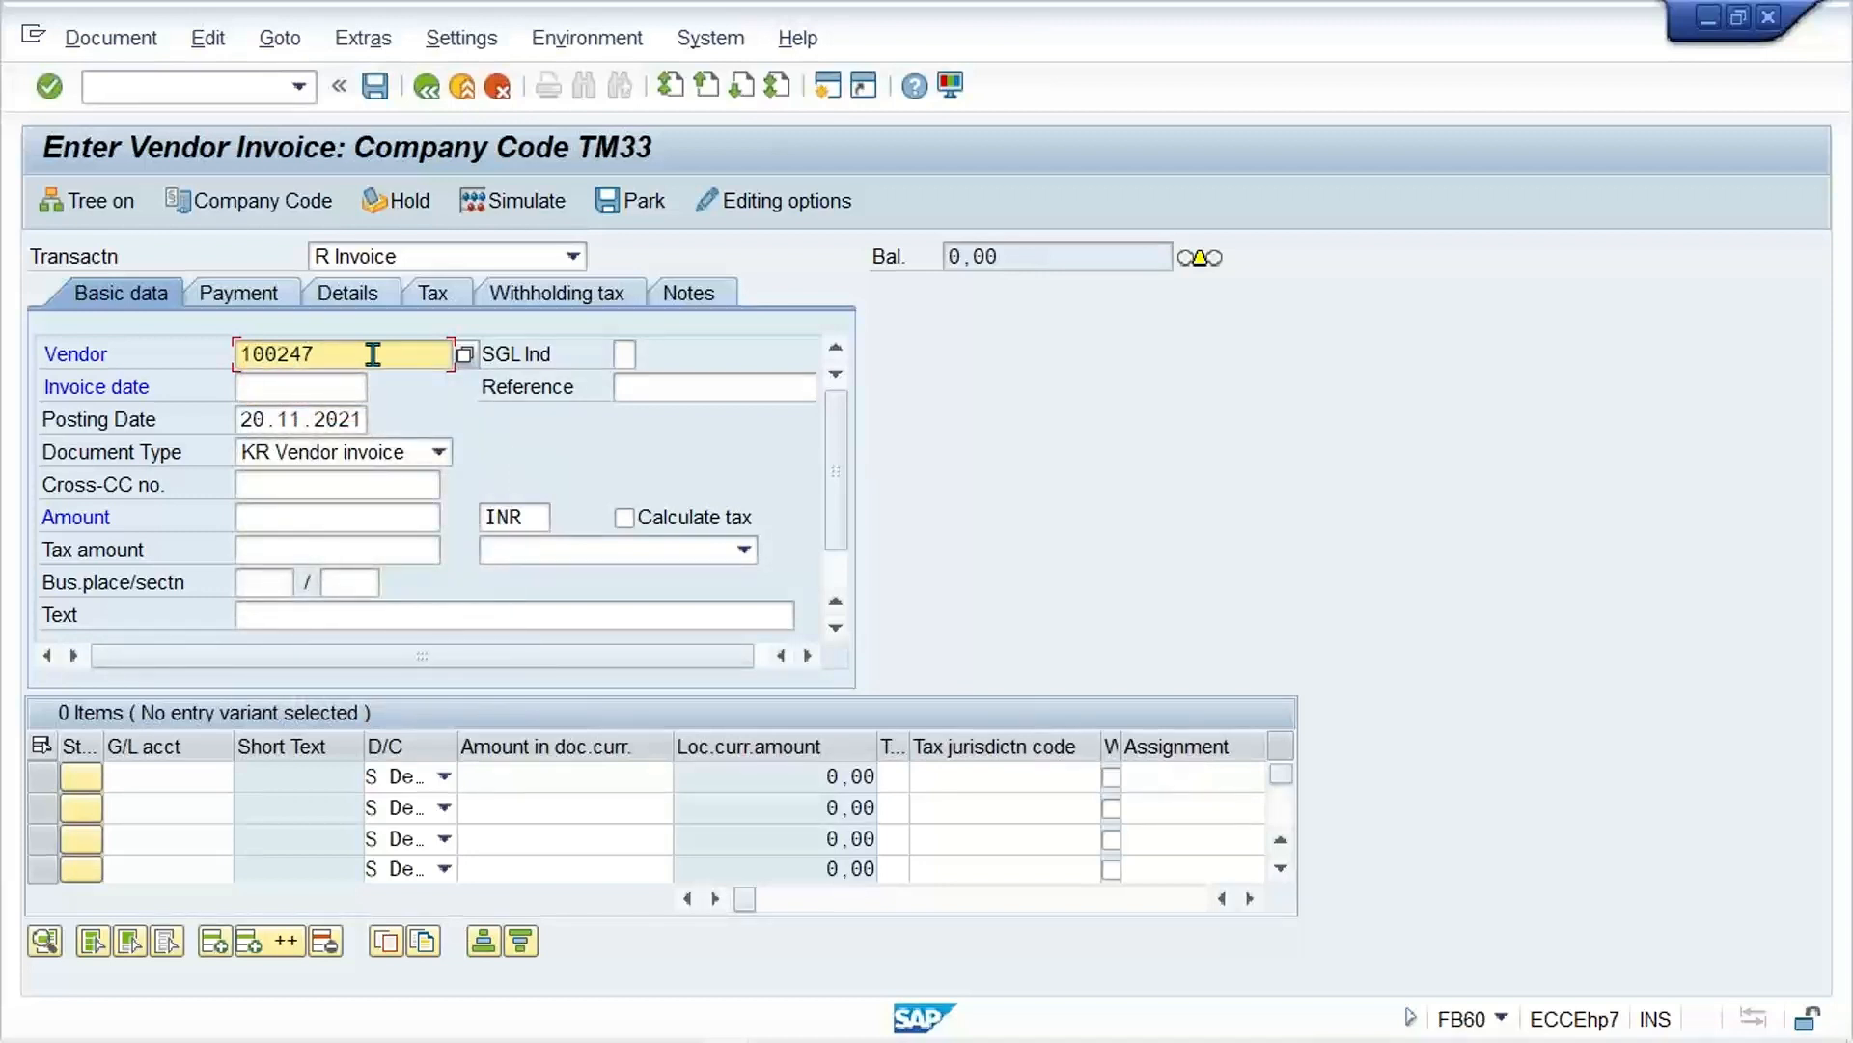
key("Tab")
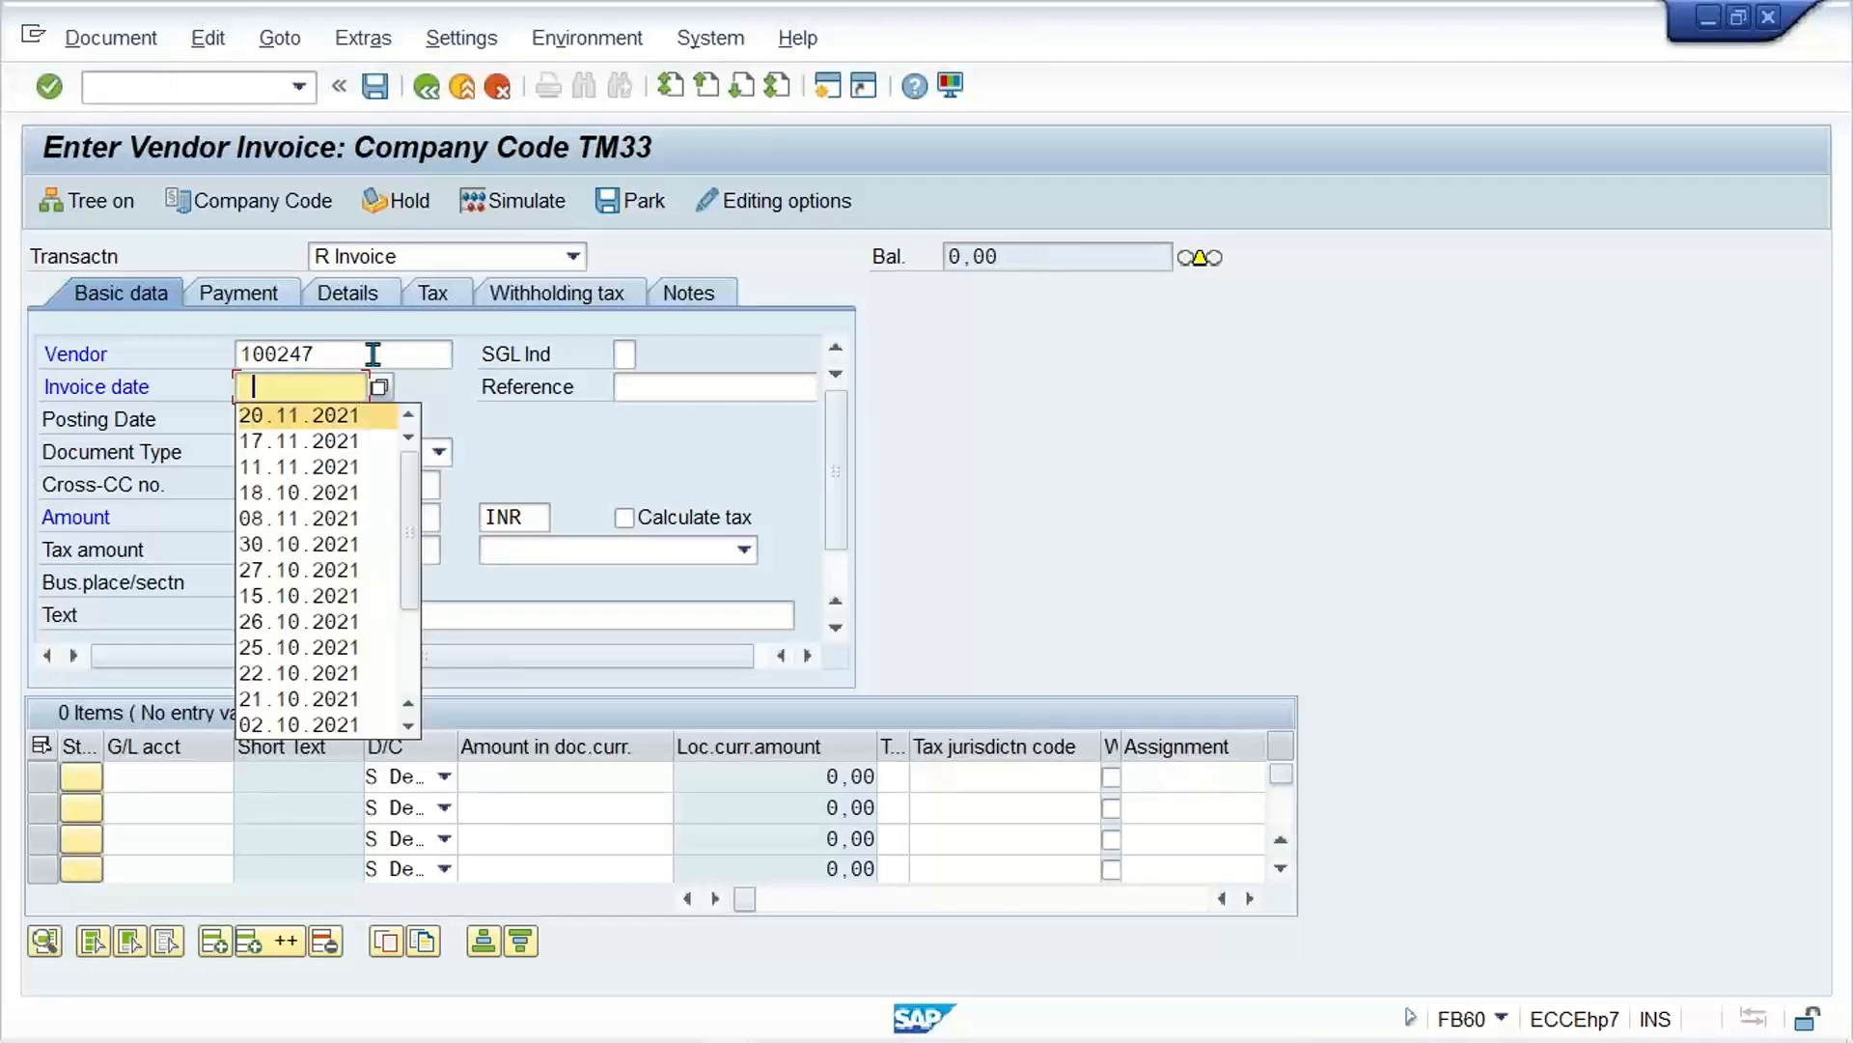
key("Return")
key("Return")
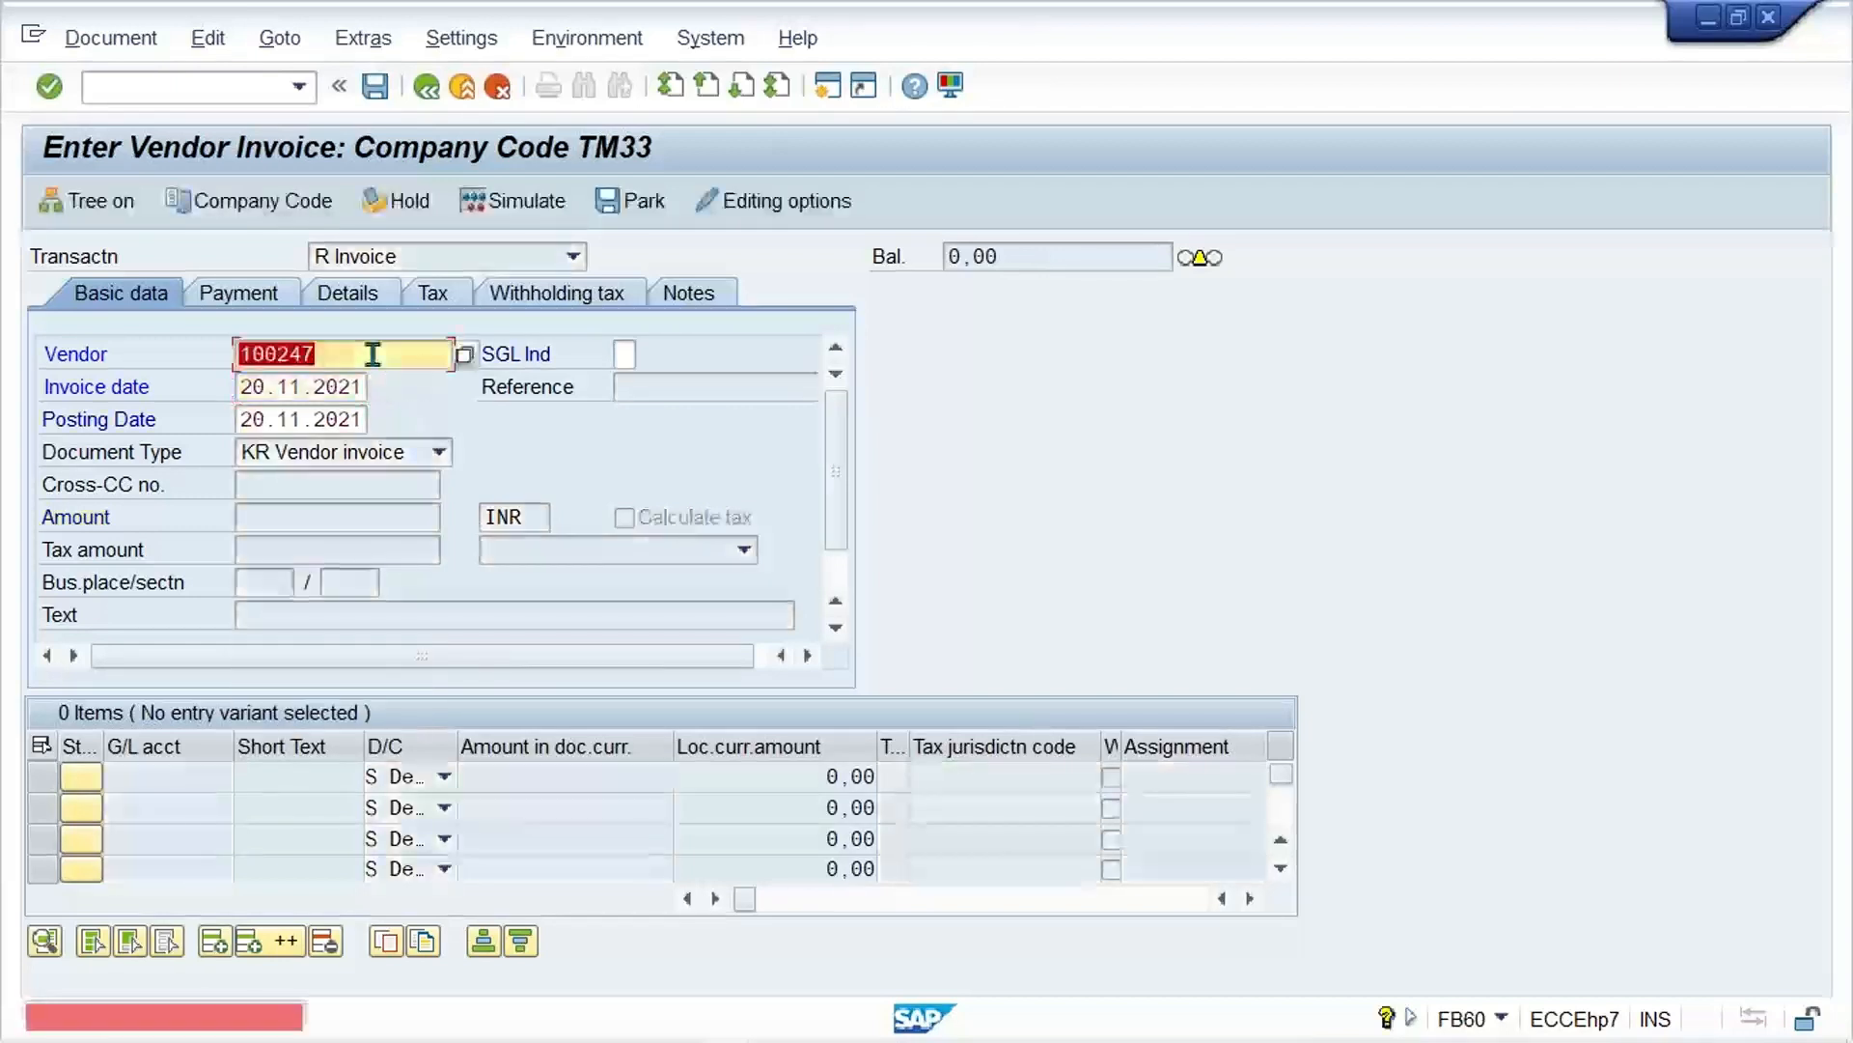
Step: Replace the vendor with the account of ABC LTD._TM33 and go to the invoice amount
key("BackSpace")
key("Down")
key("Down")
key("Down")
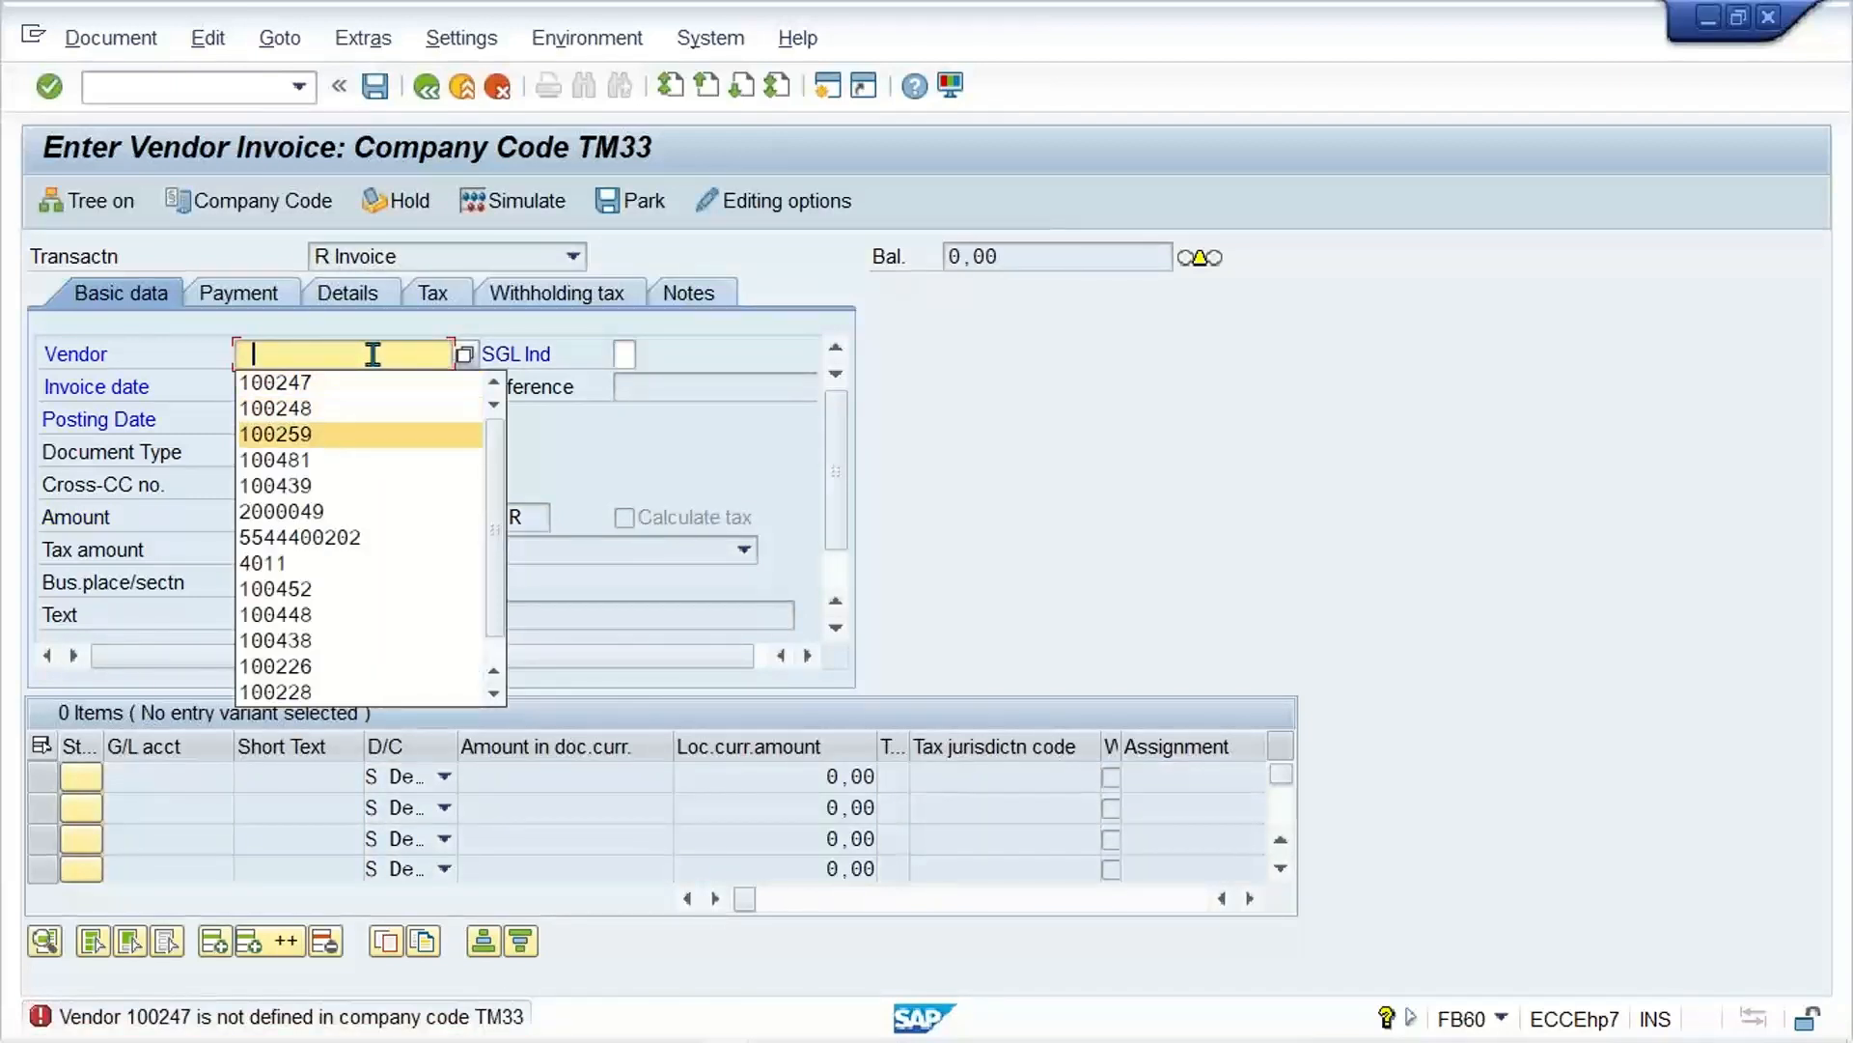
key("Down")
key("Return")
key("Return")
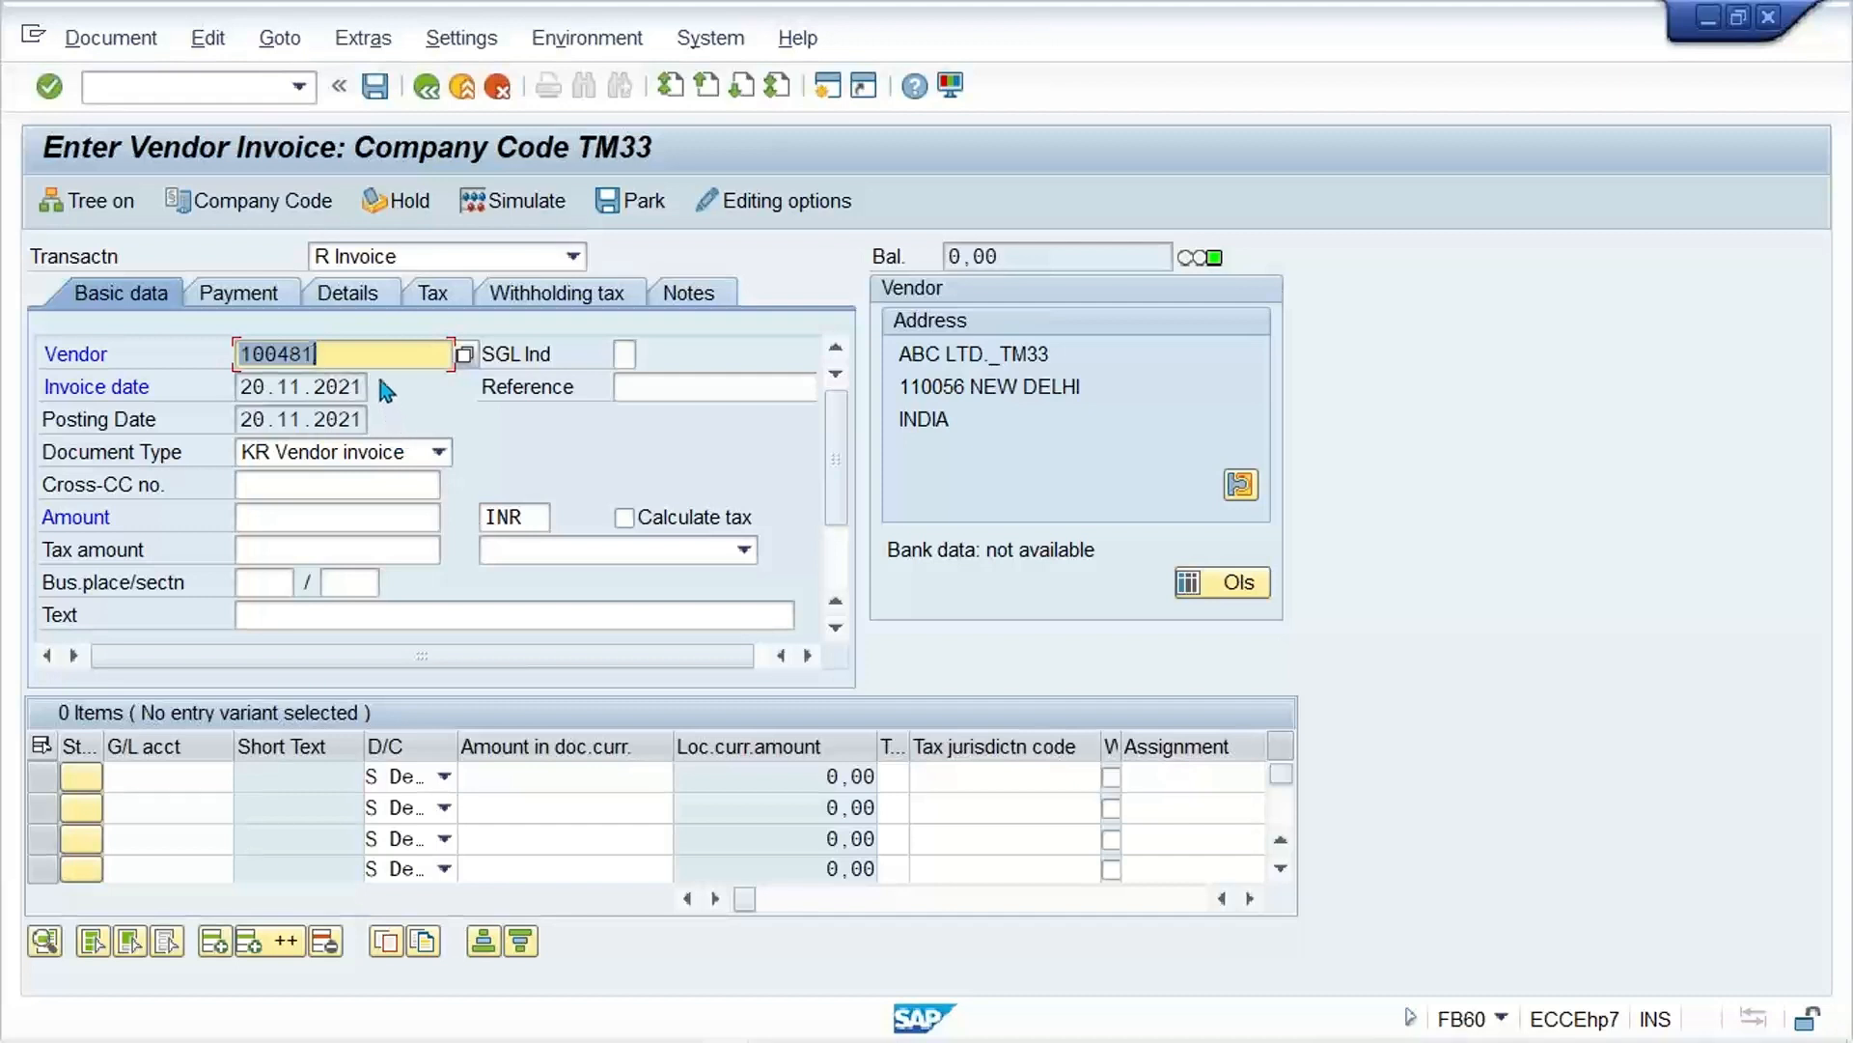
left_click(270, 521)
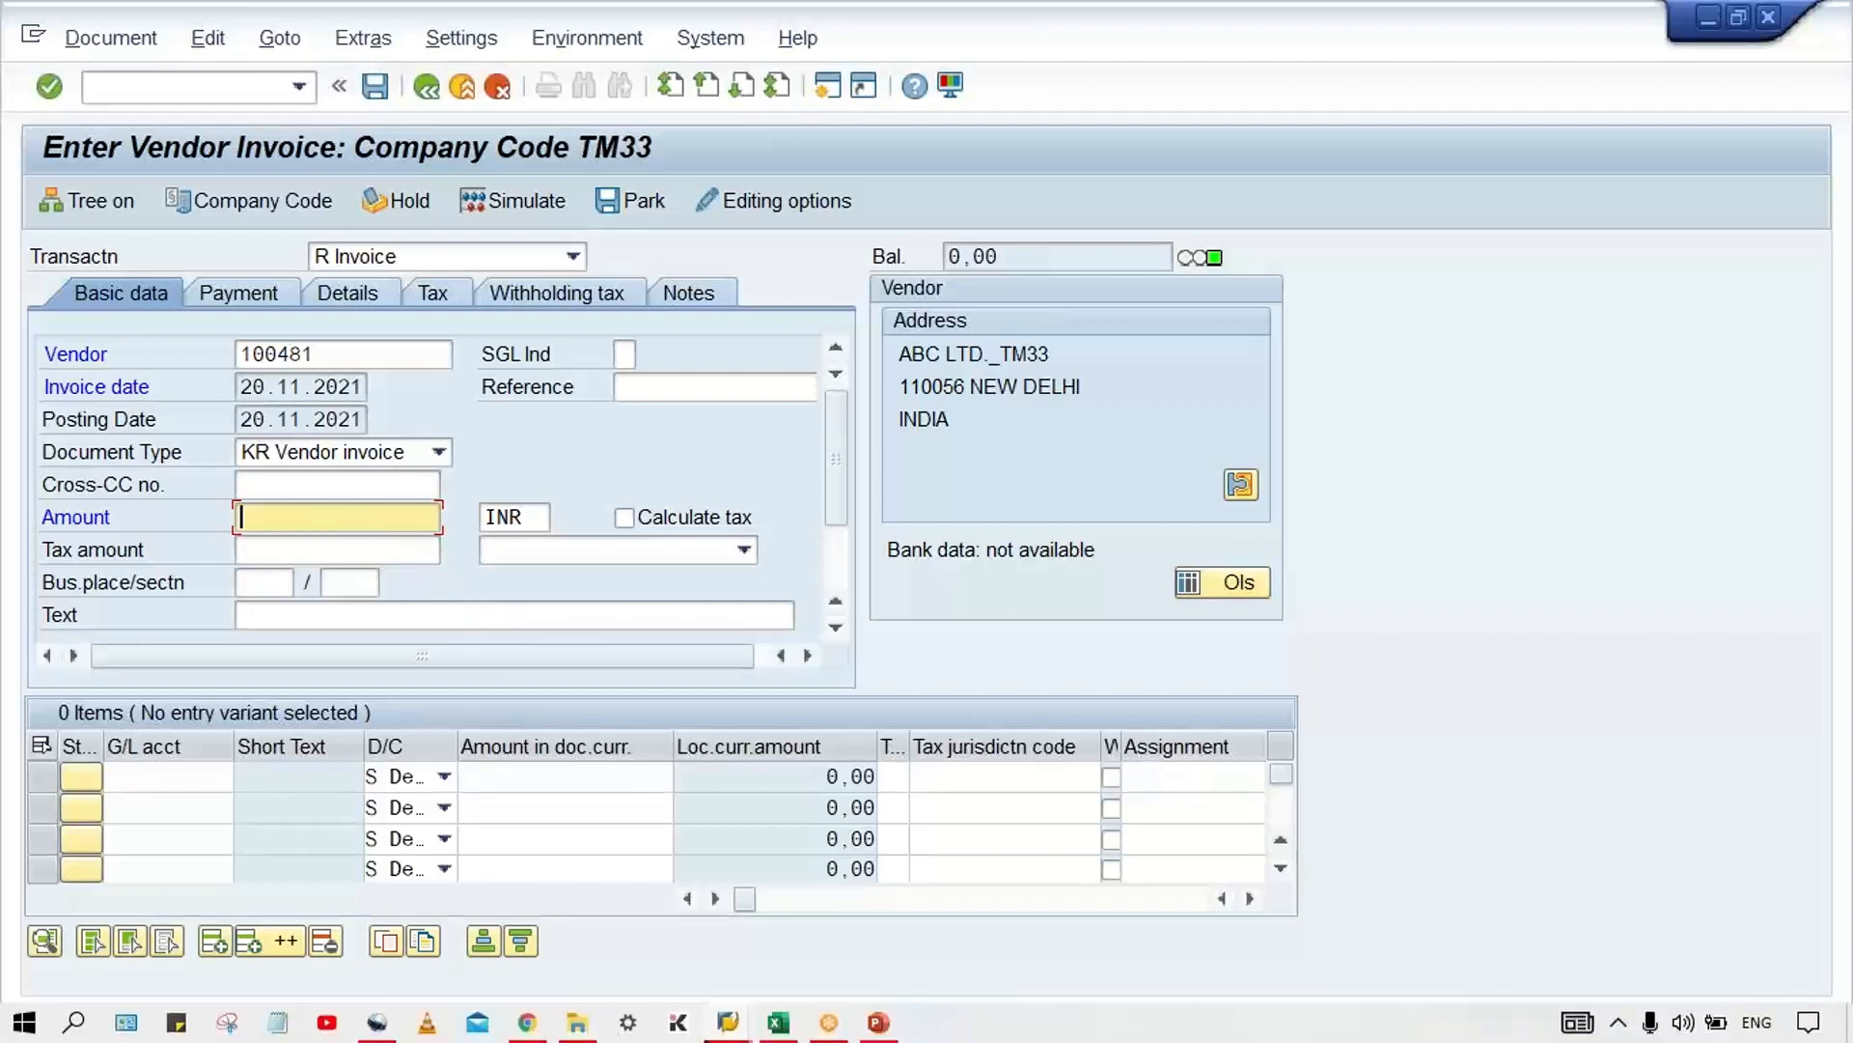
Step: Start tax code maintenance with FTXP in another session for country IN and enter tax code V3
mouse_move(728, 1022)
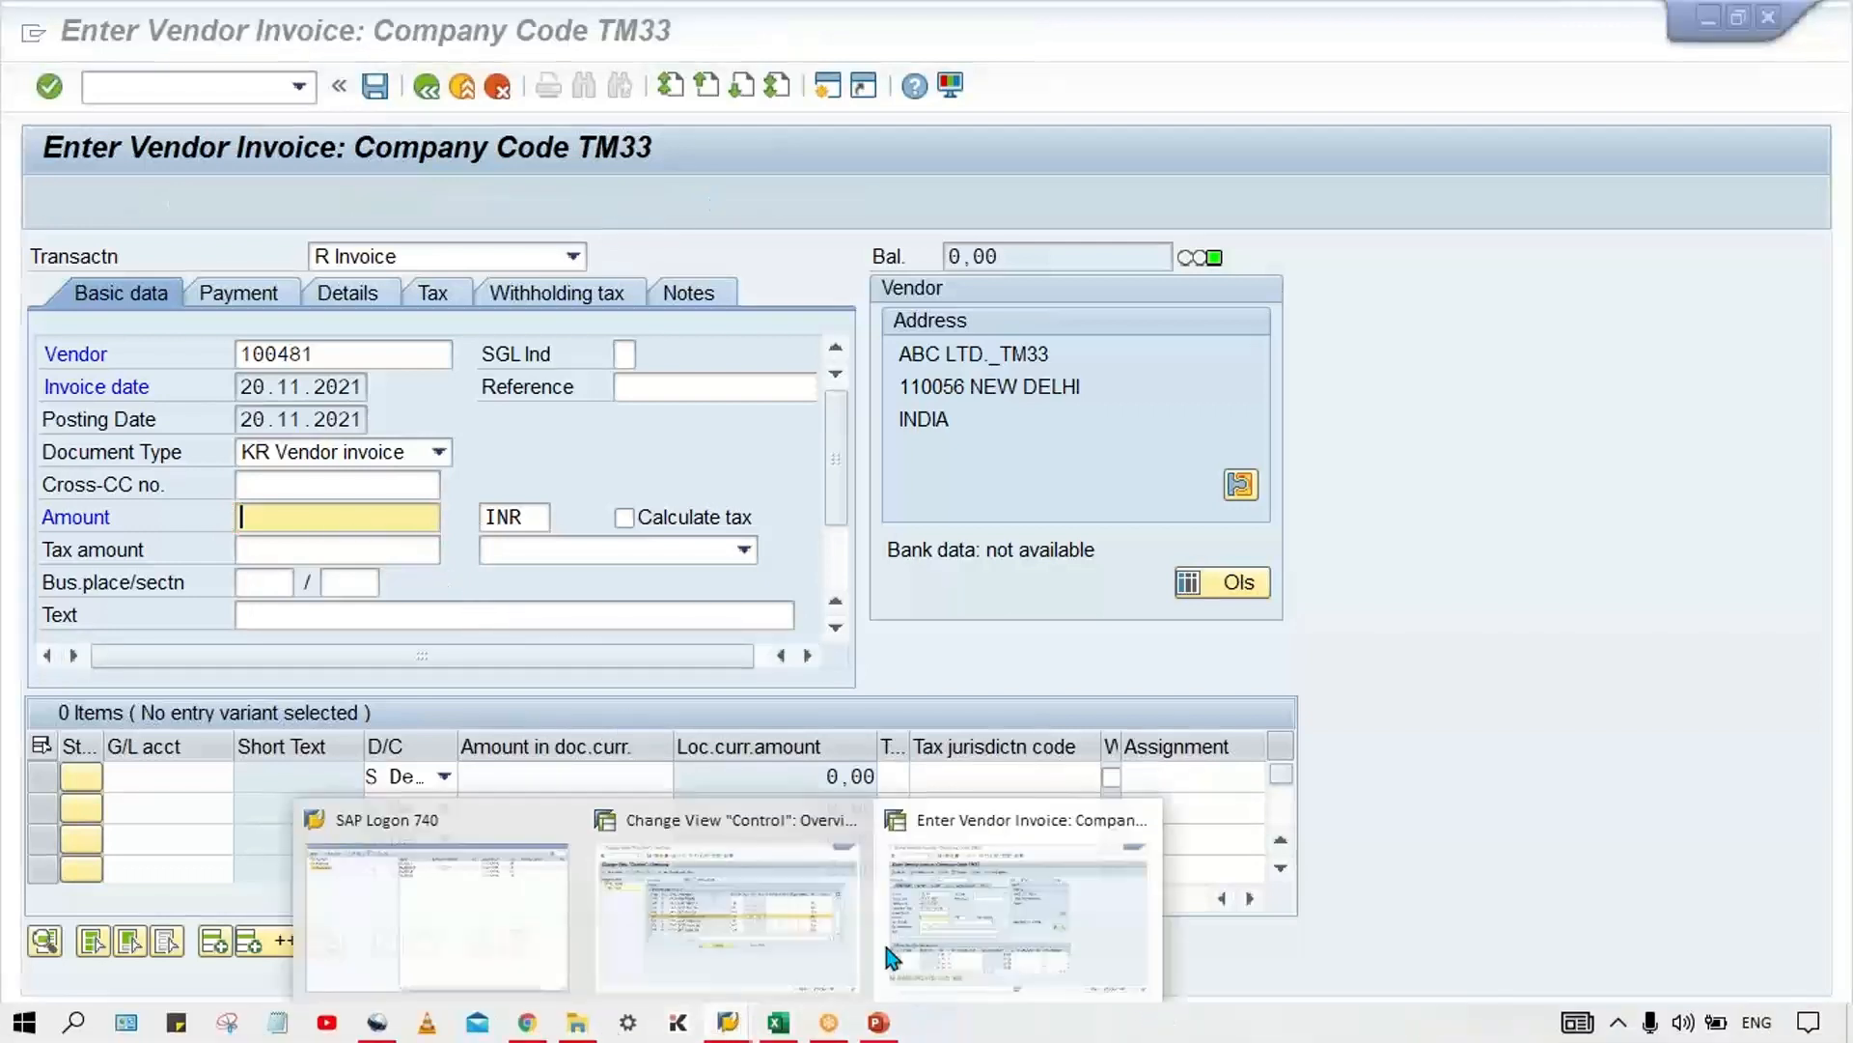
left_click(1080, 930)
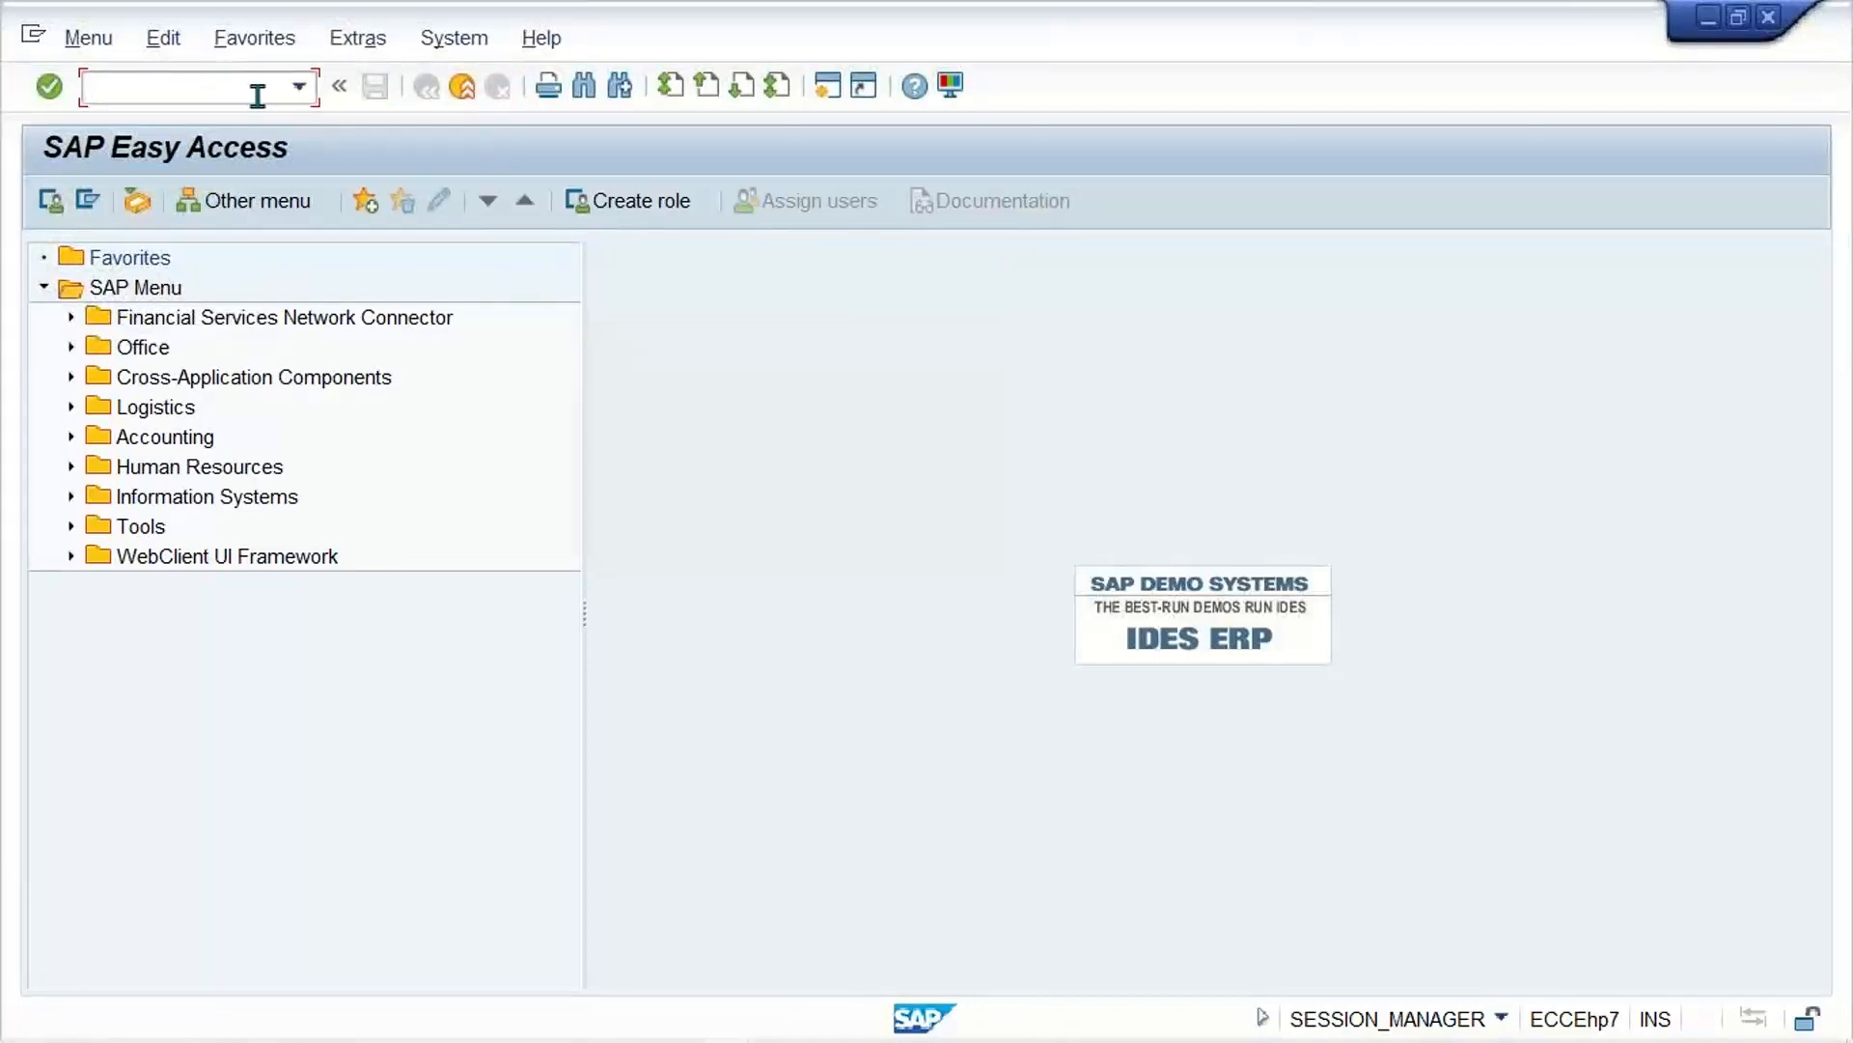
type("FTXP")
key("Return")
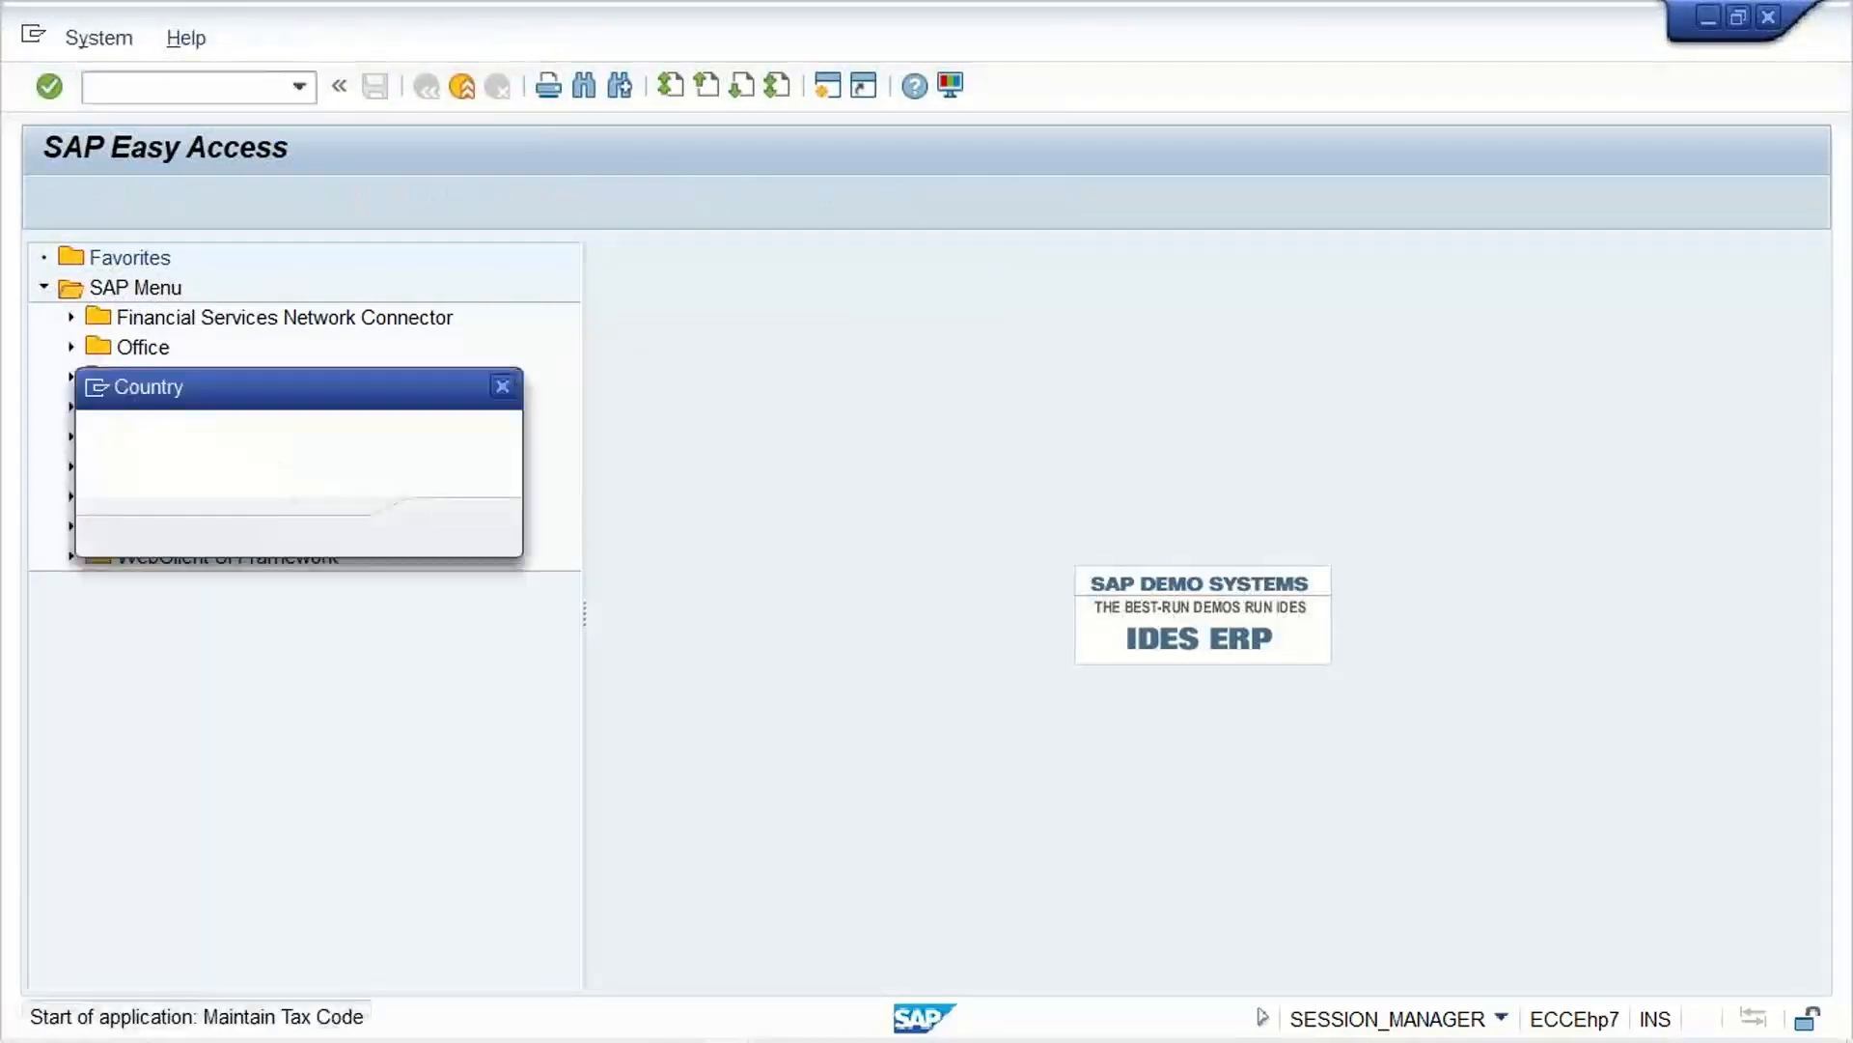
type("IN")
key("Return")
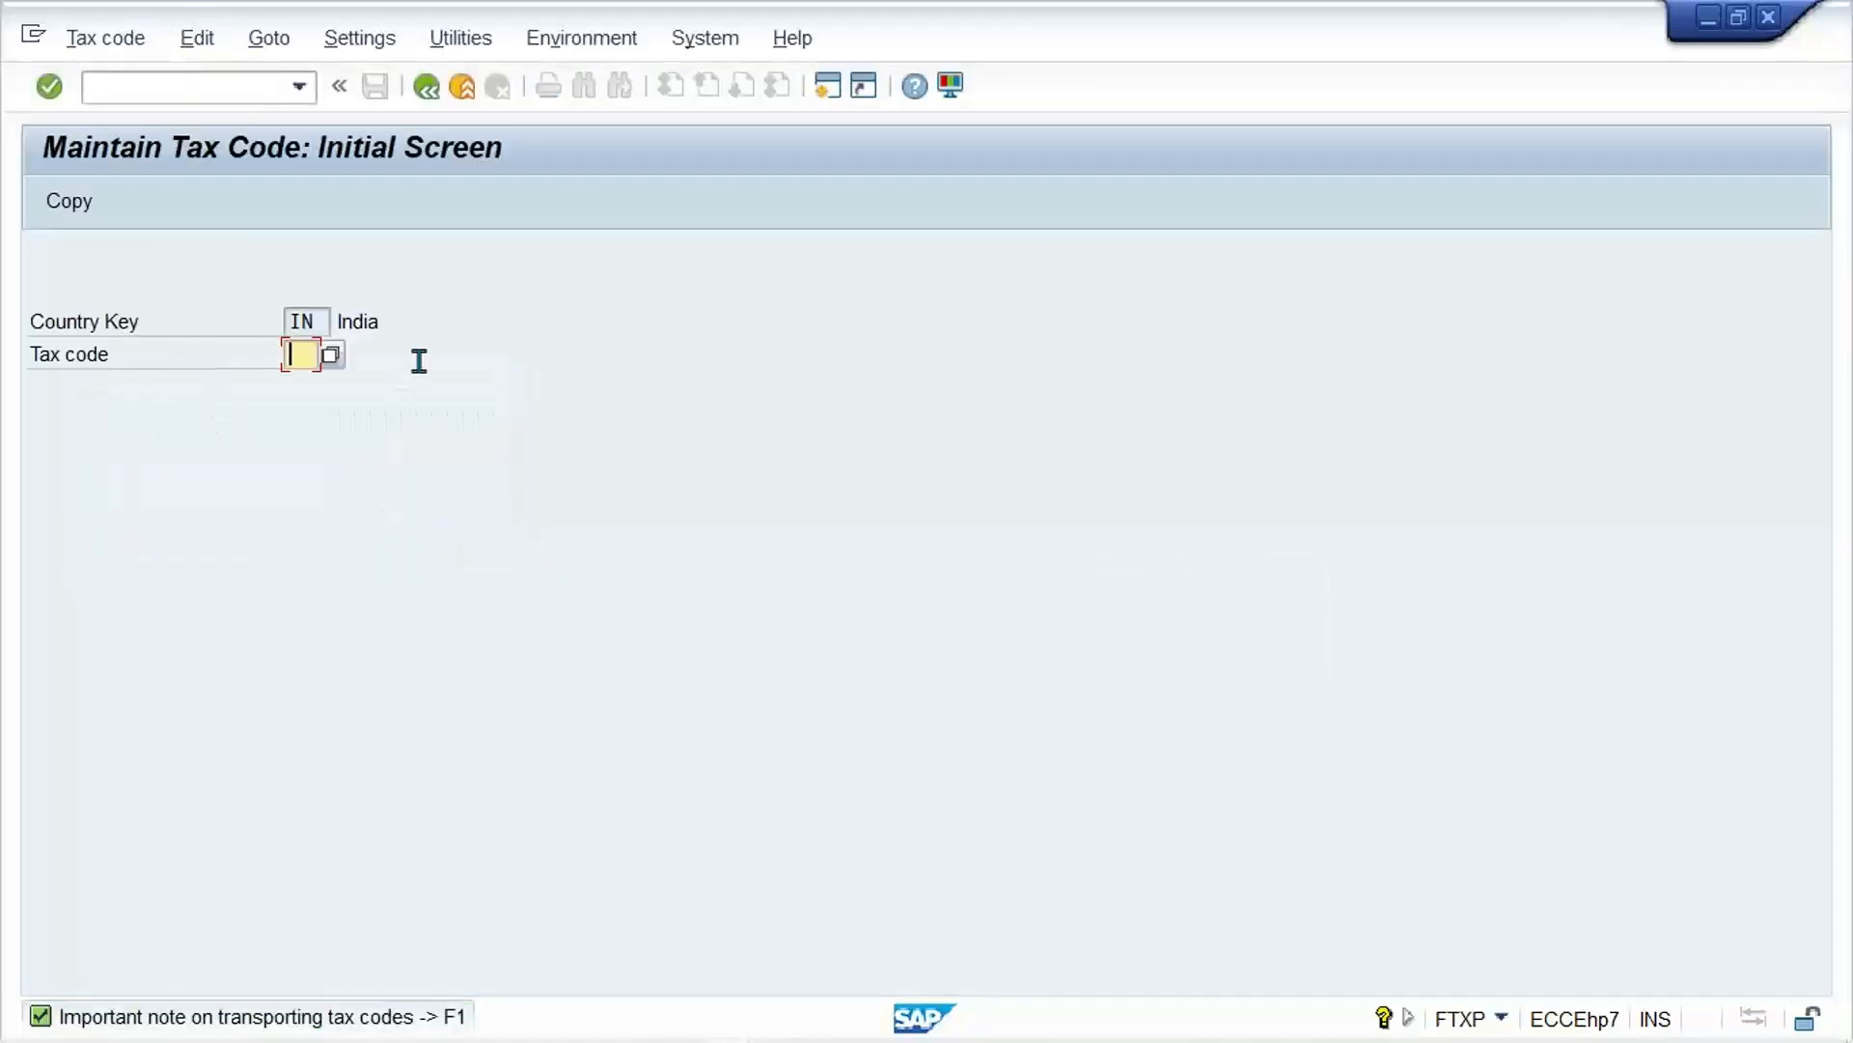
type("V3")
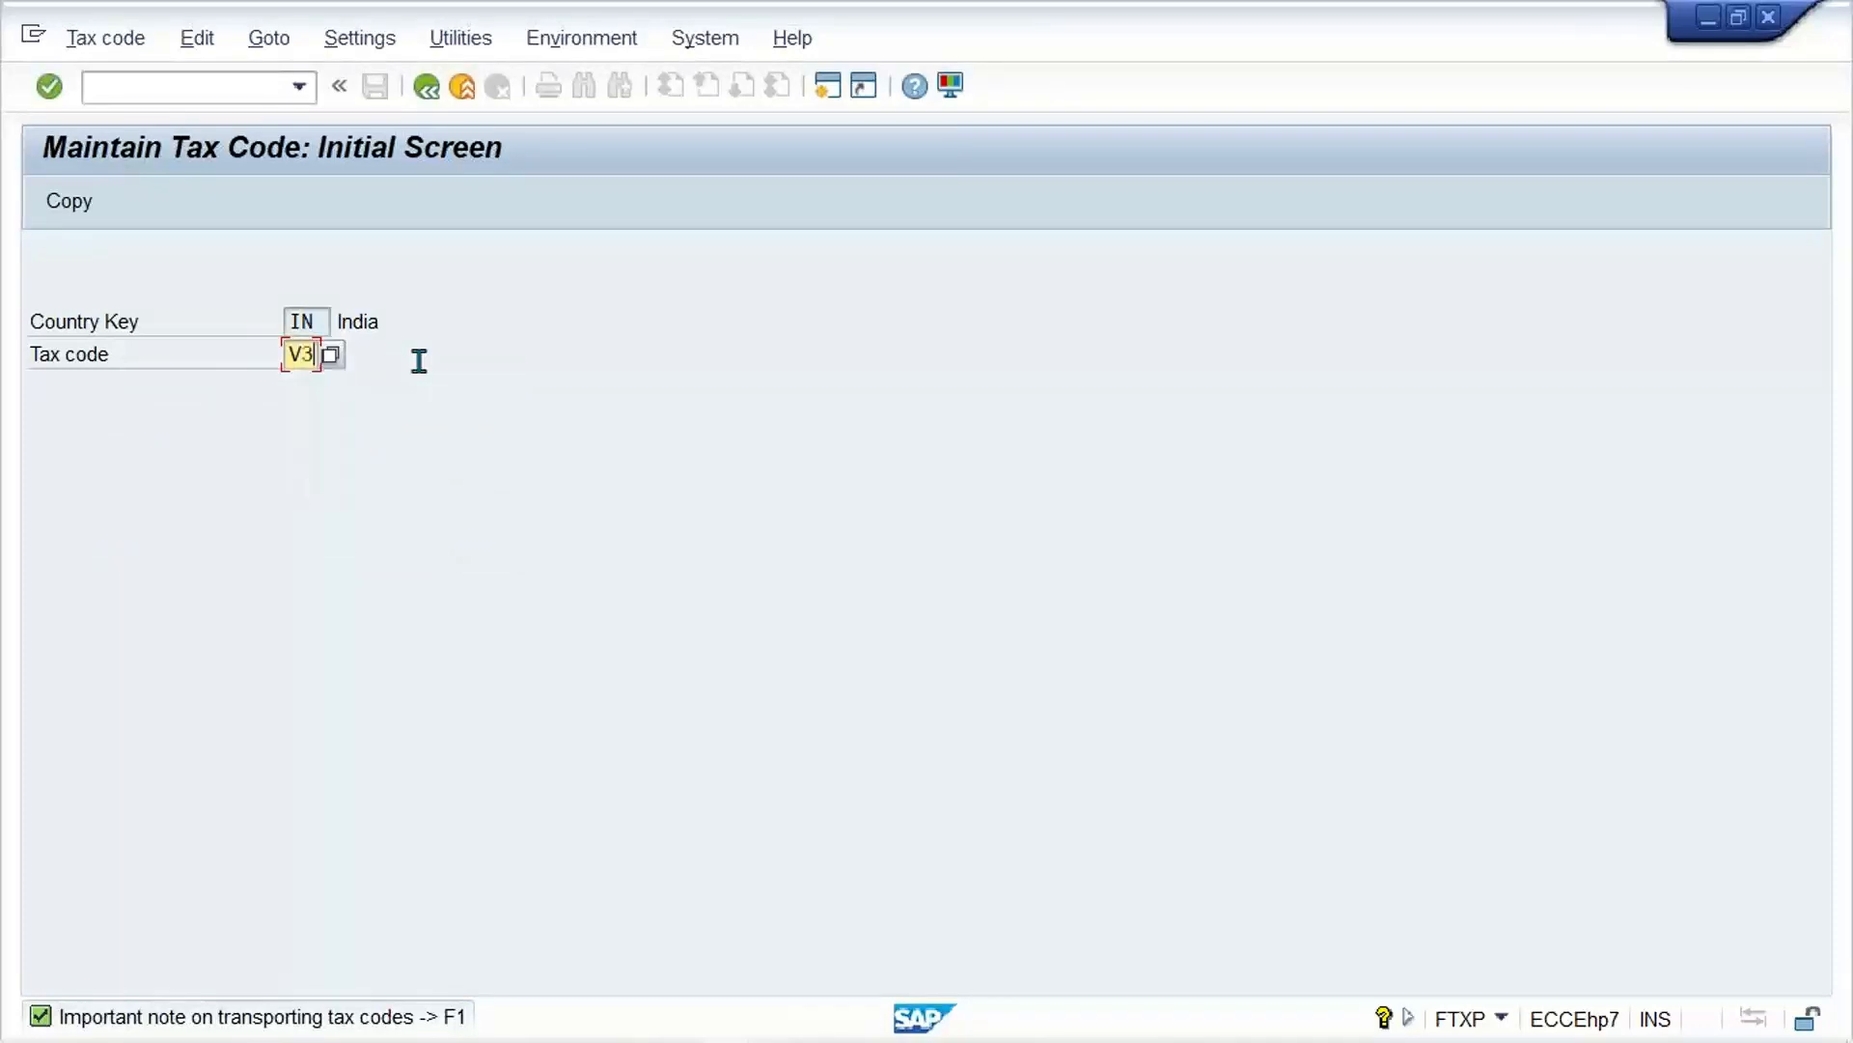
key("Return")
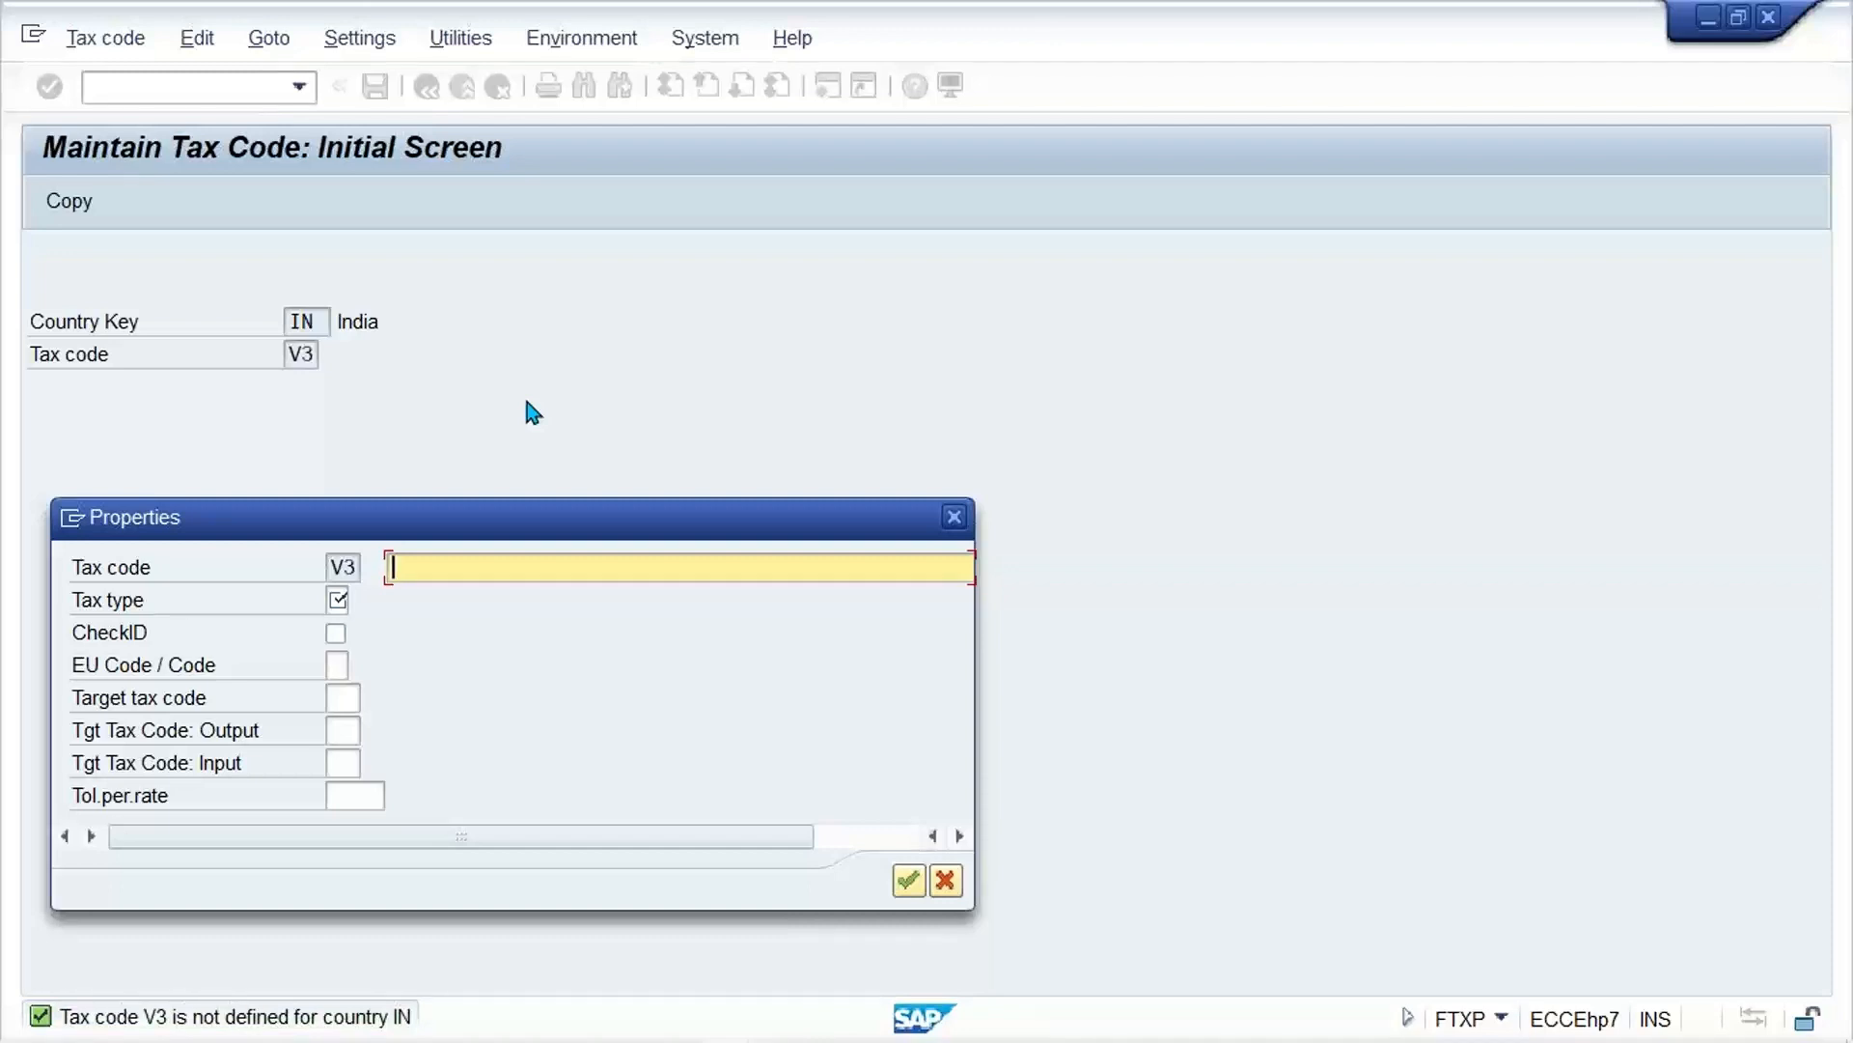
Step: Give tax code V3 the description 12% GST INPUT (NON DEDUCTIBLE)
type("G")
key("BackSpace")
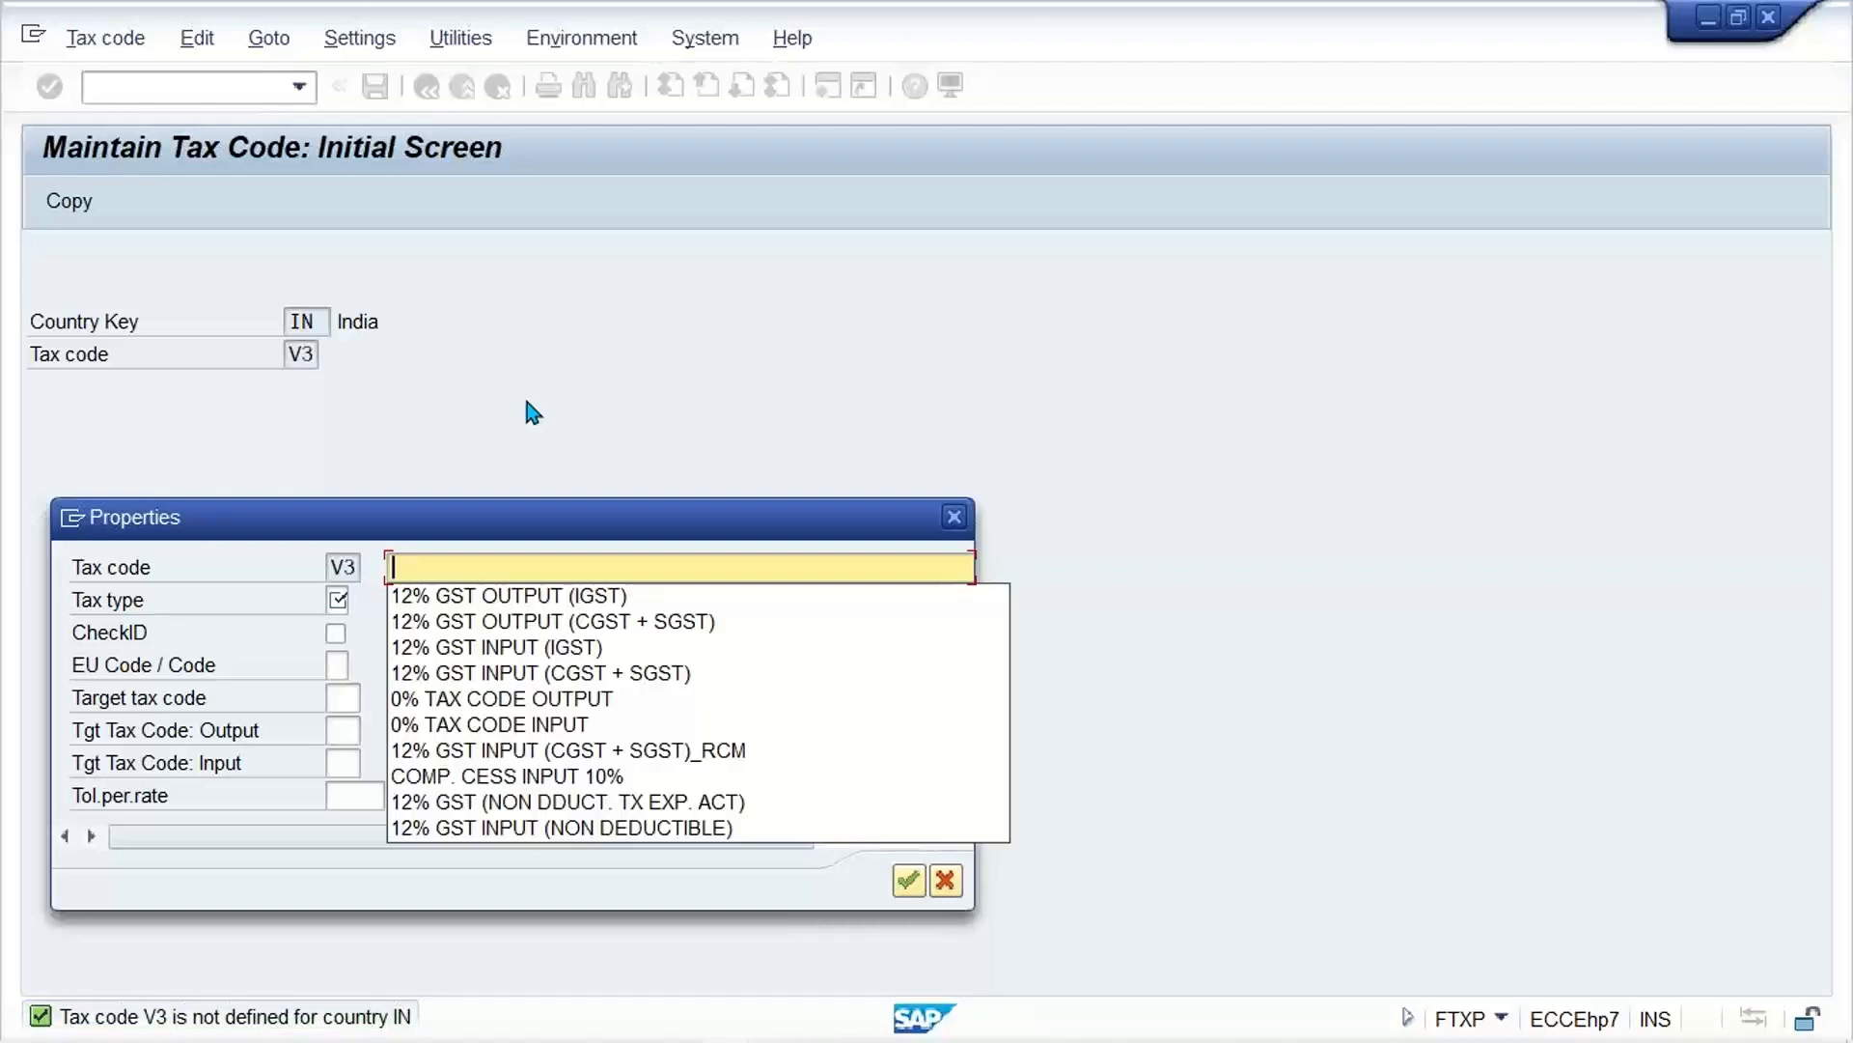
key("Down")
key("Down")
key("Down")
key("Down")
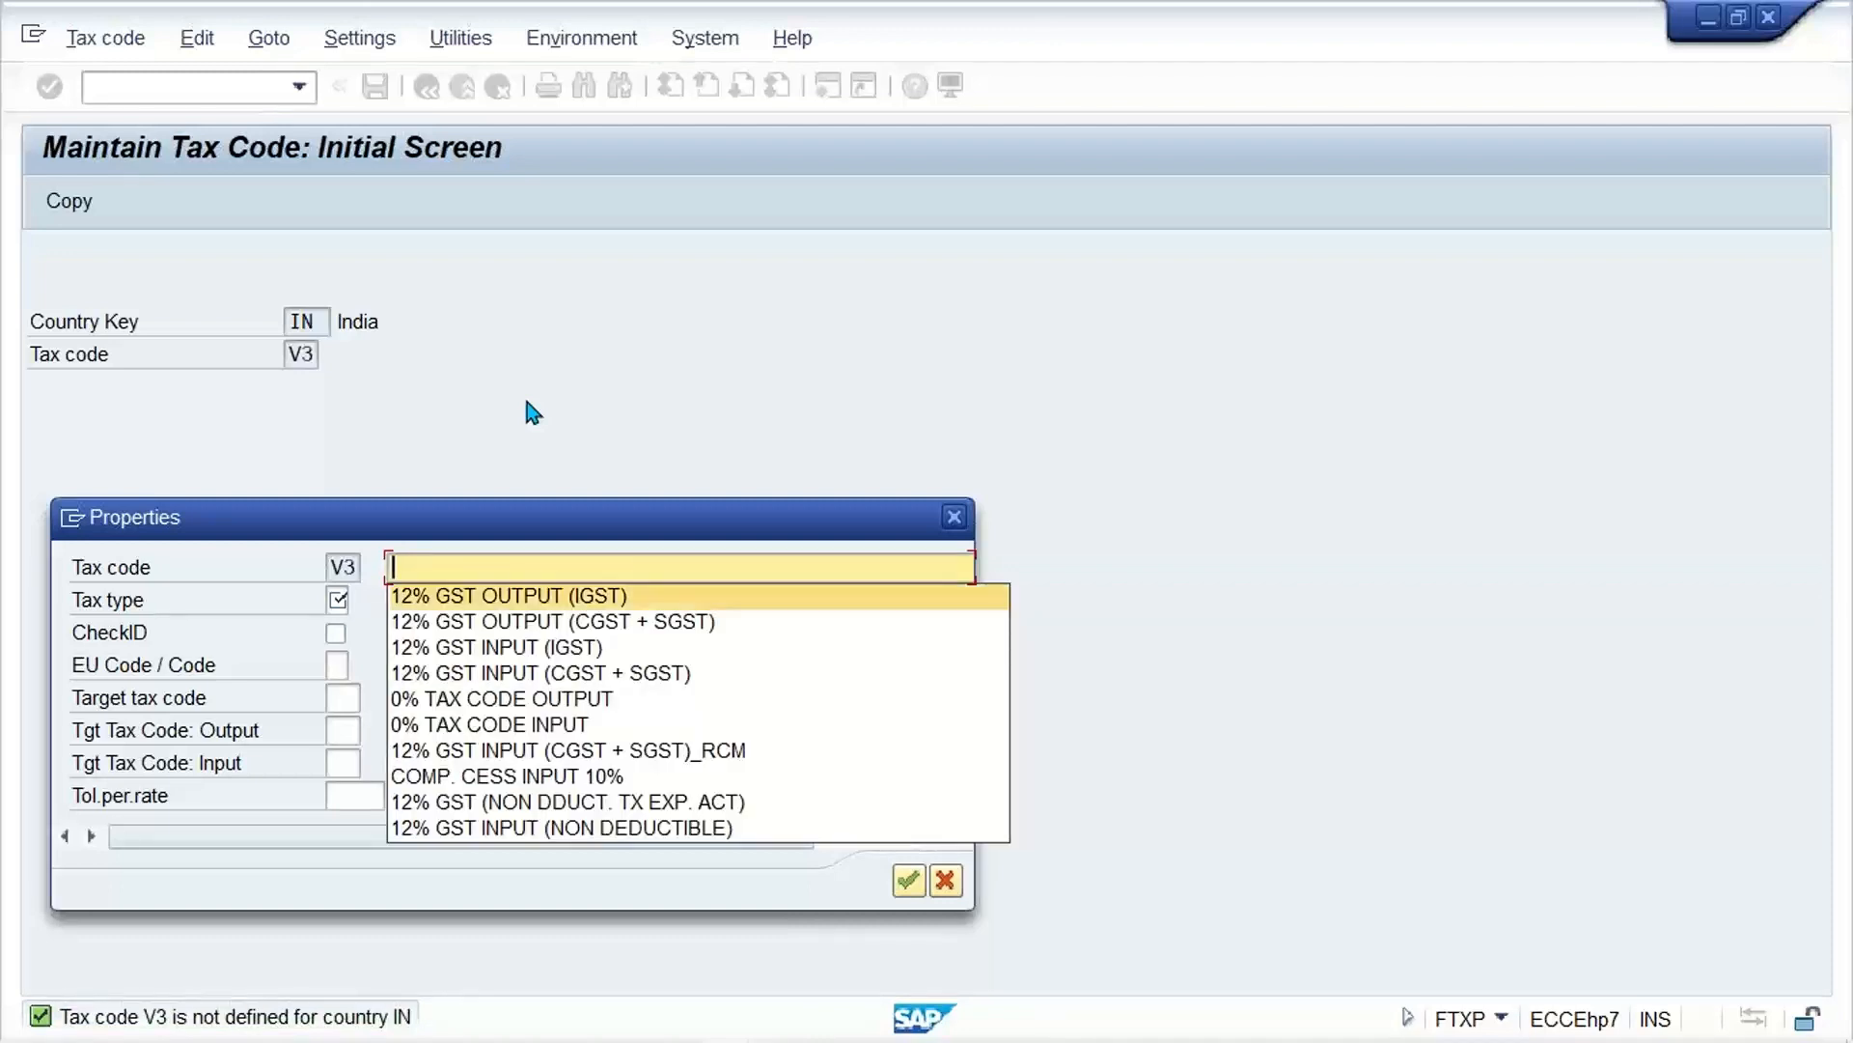
key("Down")
key("Down")
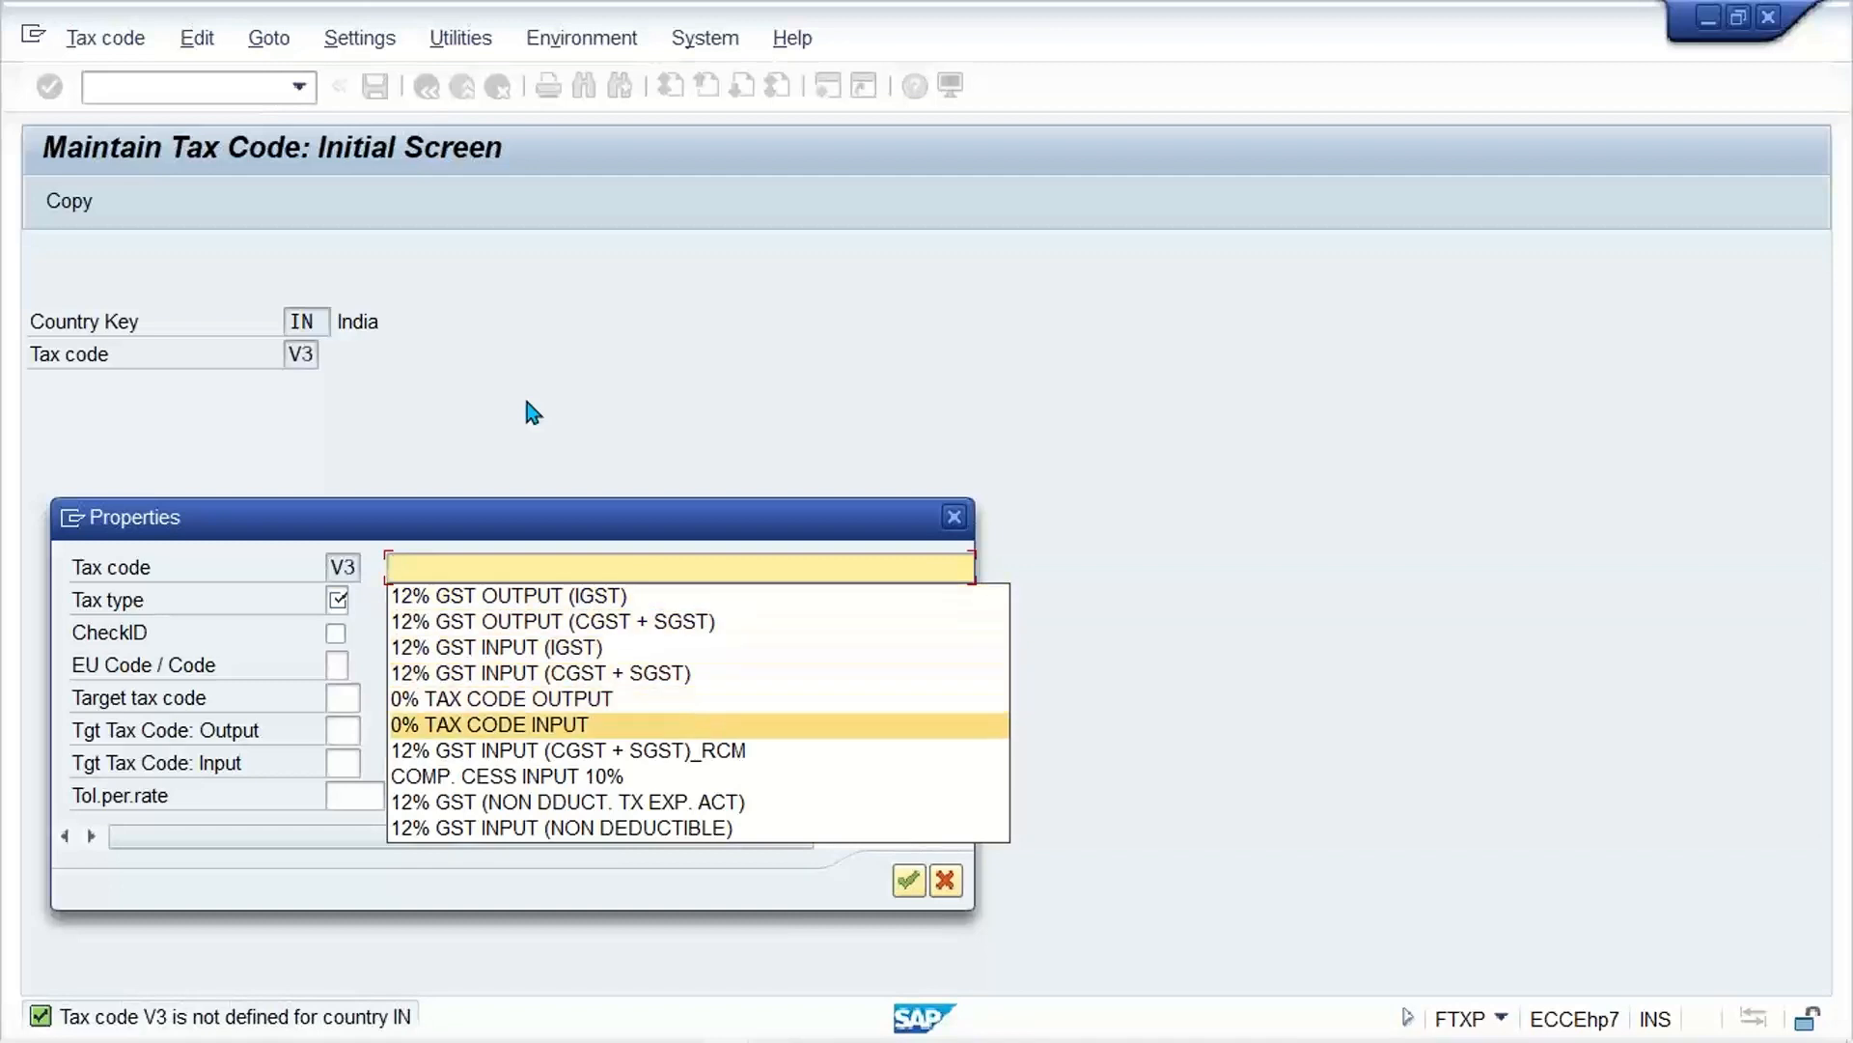
key("Down")
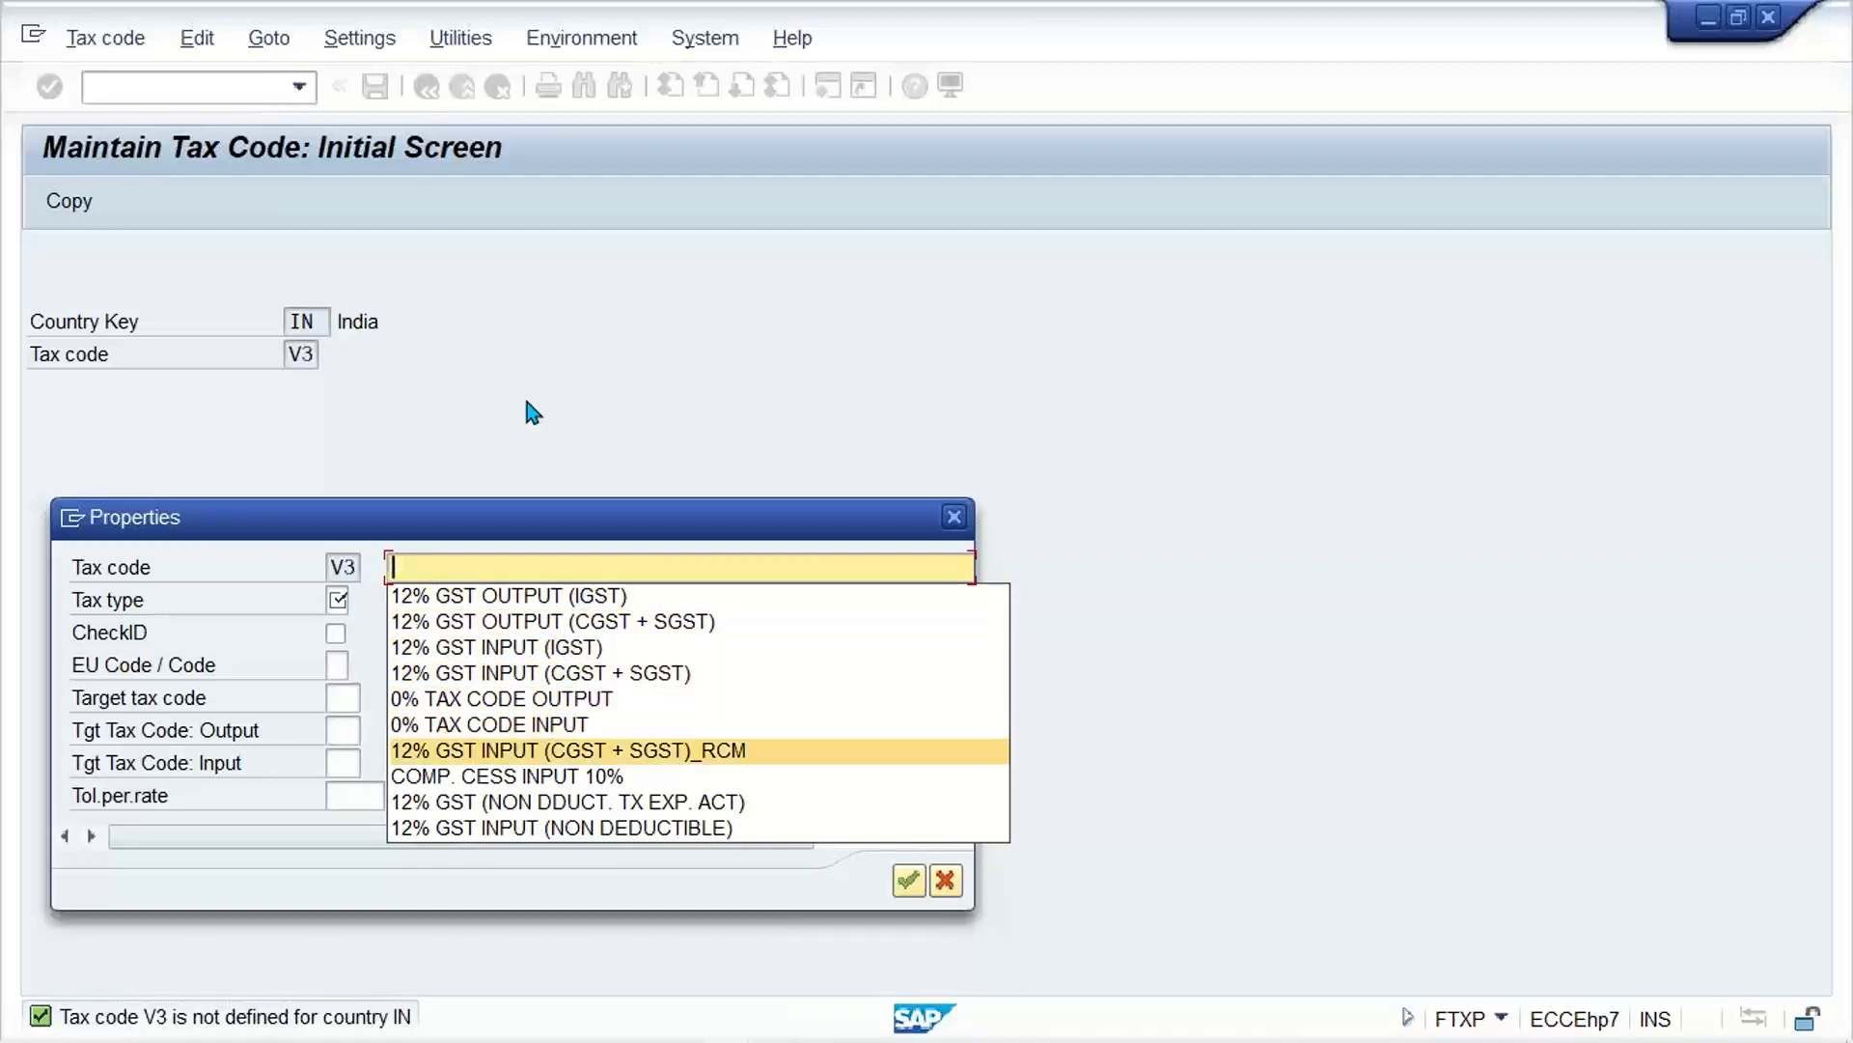
key("Down")
key("Down")
key("Down")
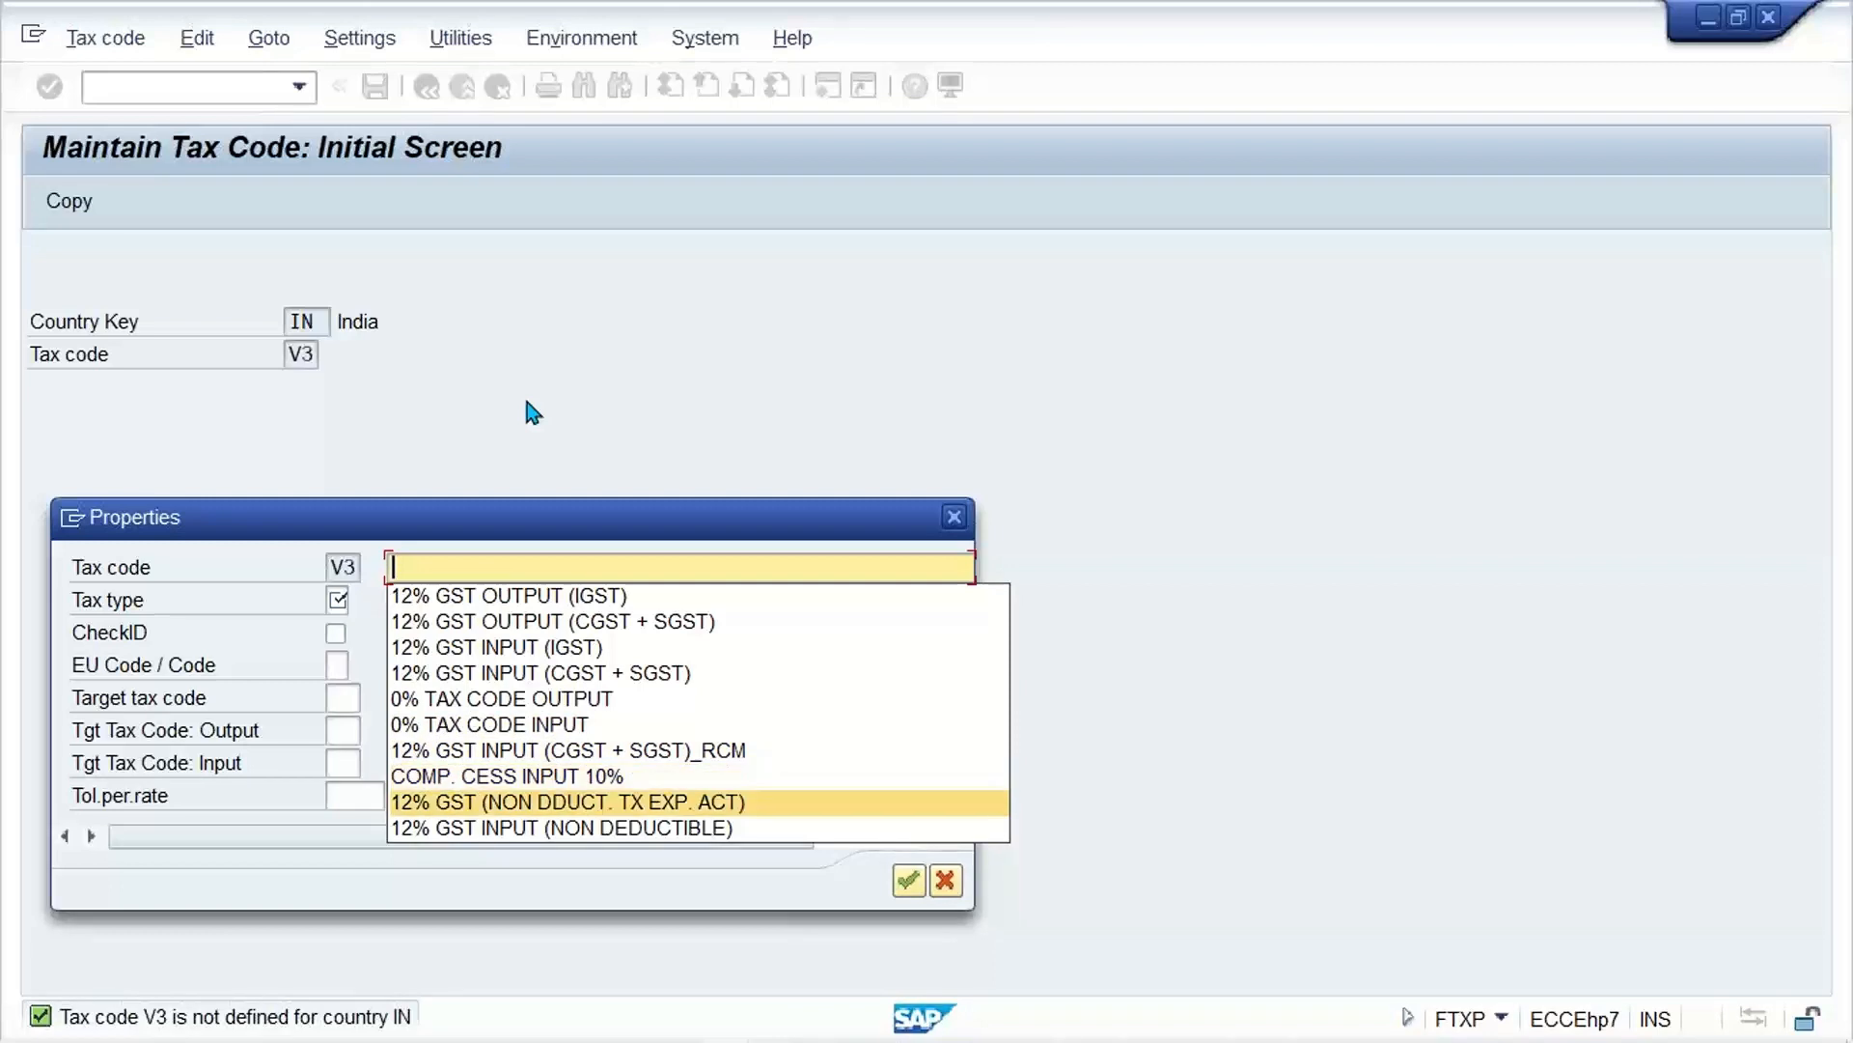
key("Return")
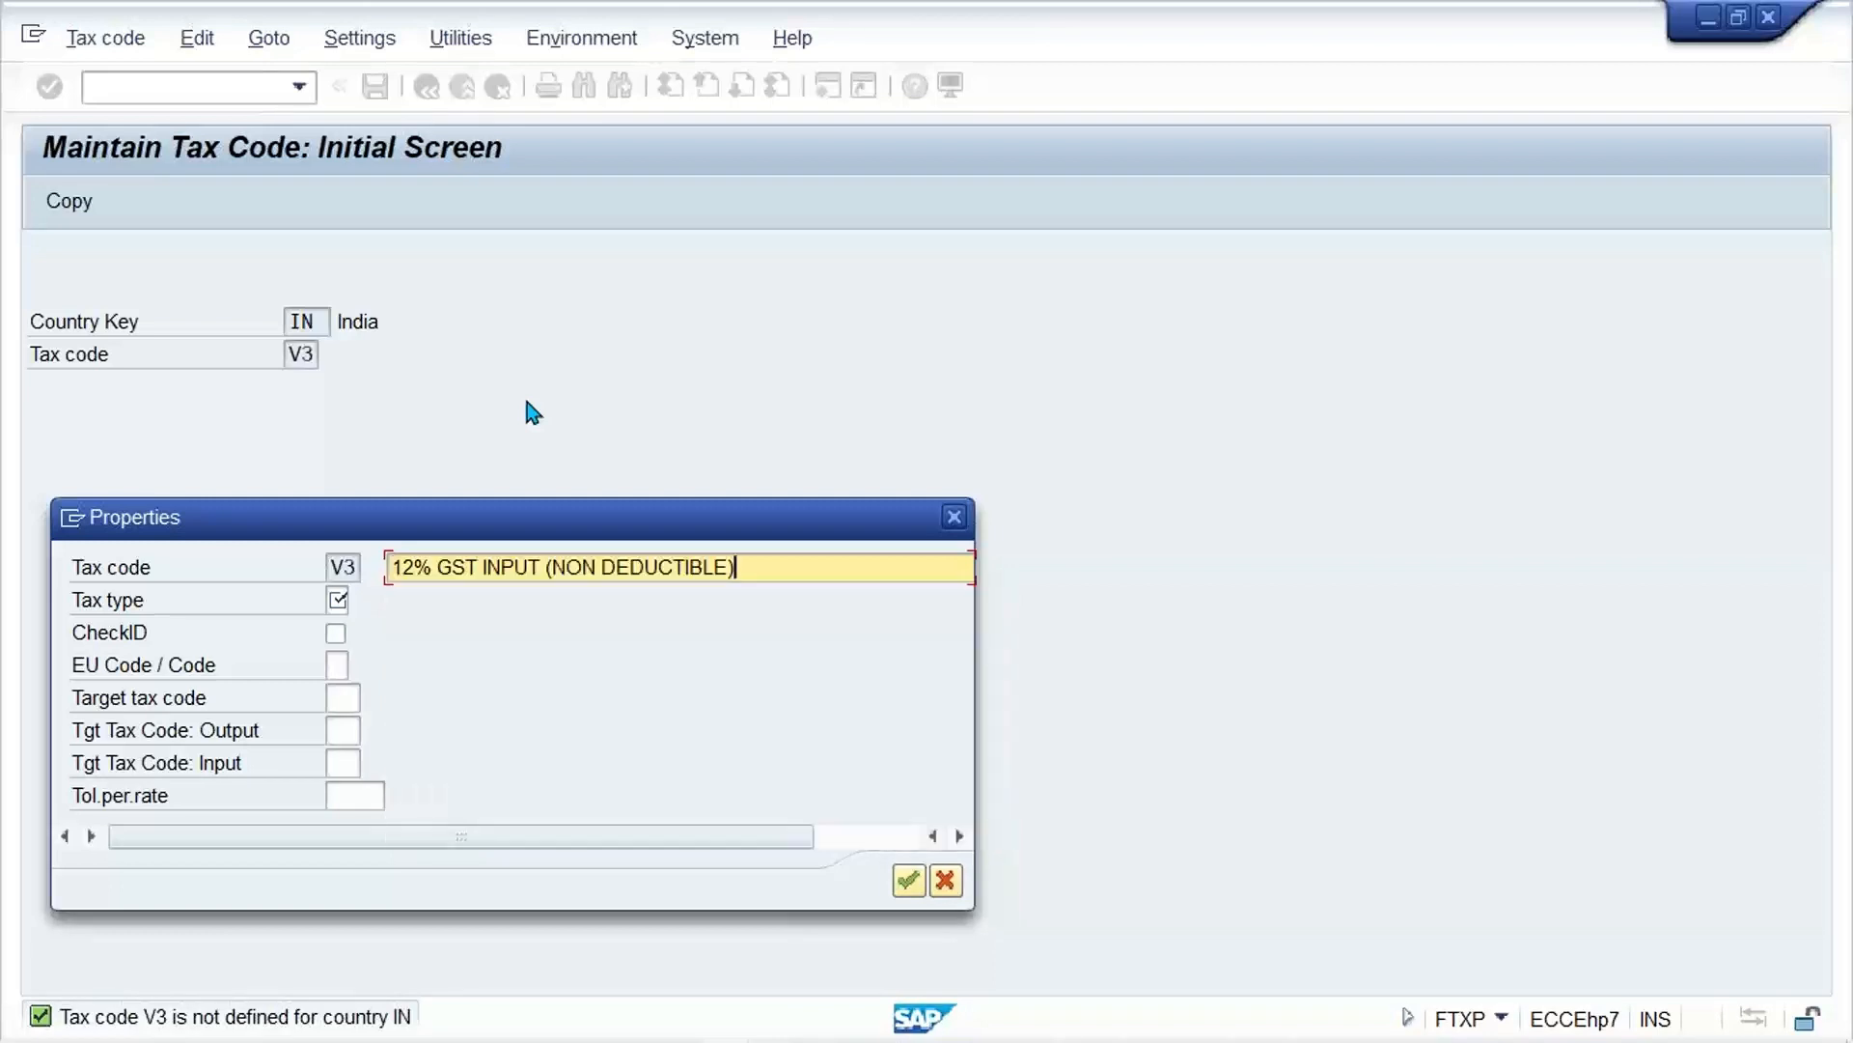
Step: Set the tax type of tax code V3 to V and confirm its properties
key("Tab")
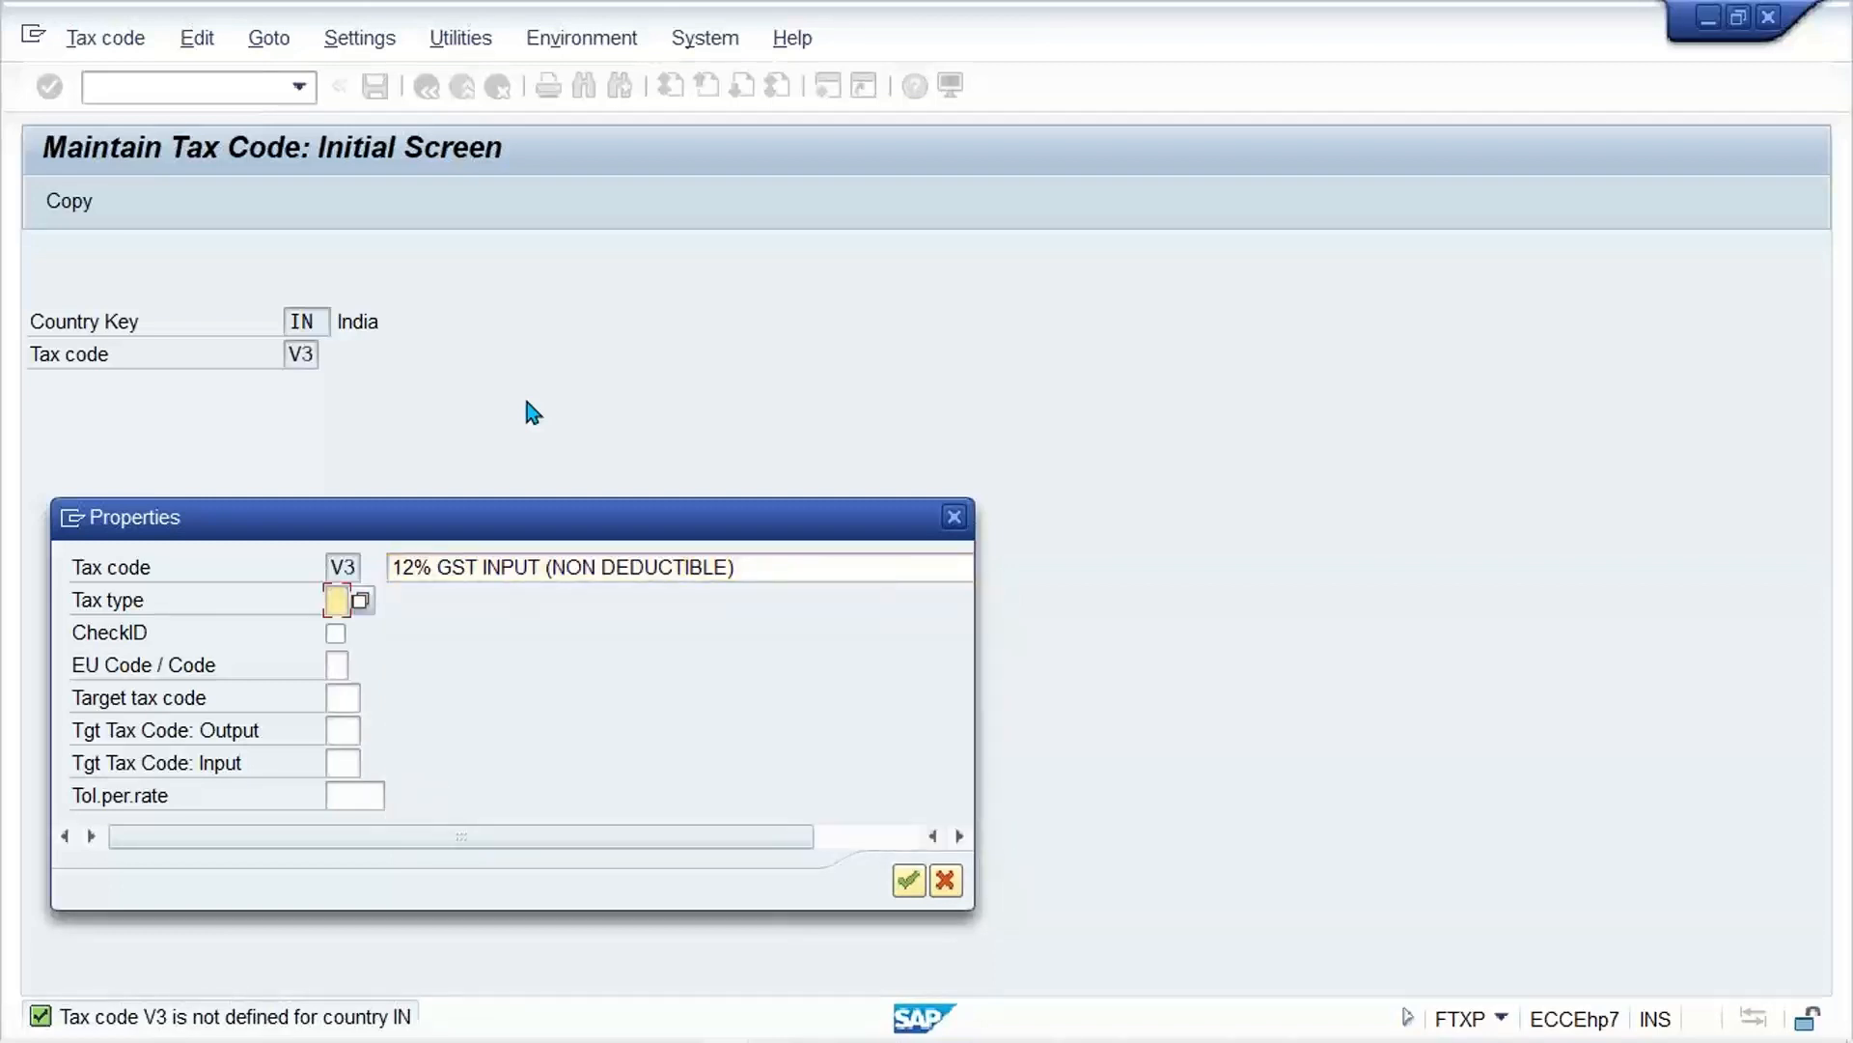
type("V")
key("Return")
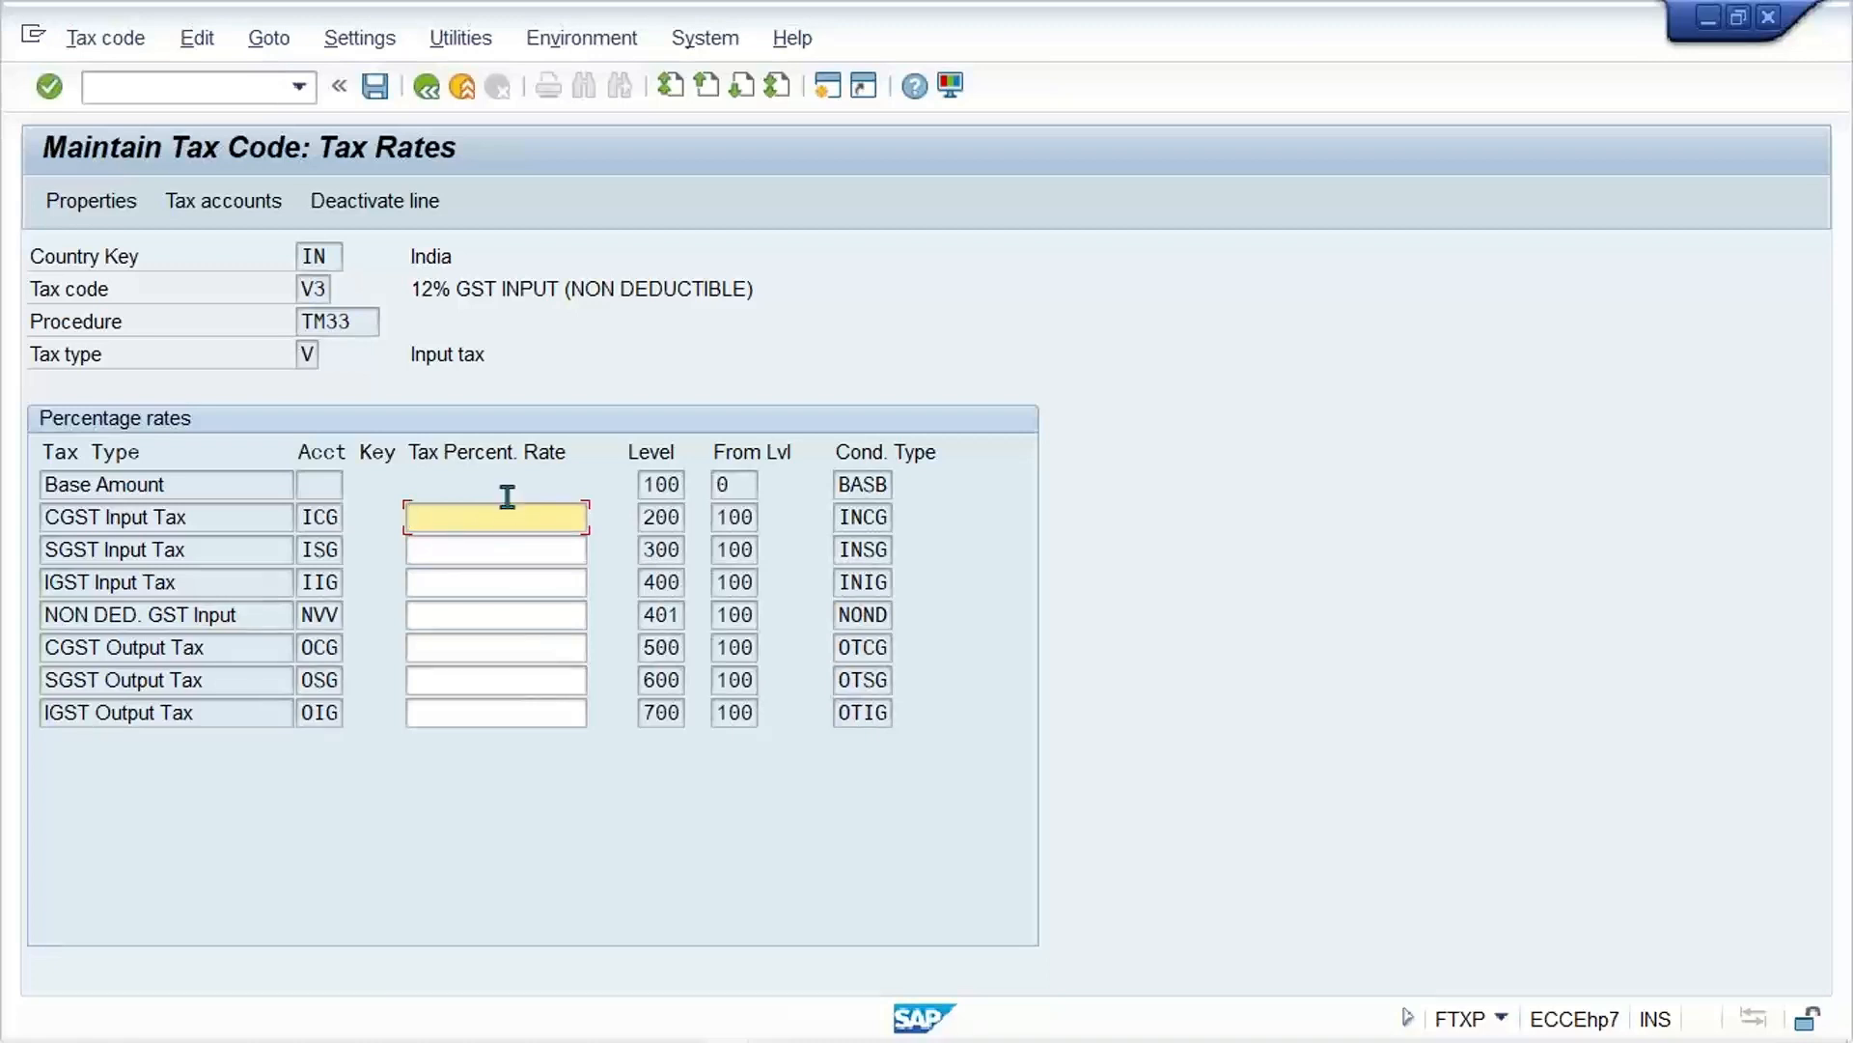
Step: Set both the CGST Input Tax and SGST Input Tax rates of tax code V3 to 6 percent and save
left_click(414, 579)
left_click(473, 519)
type("6")
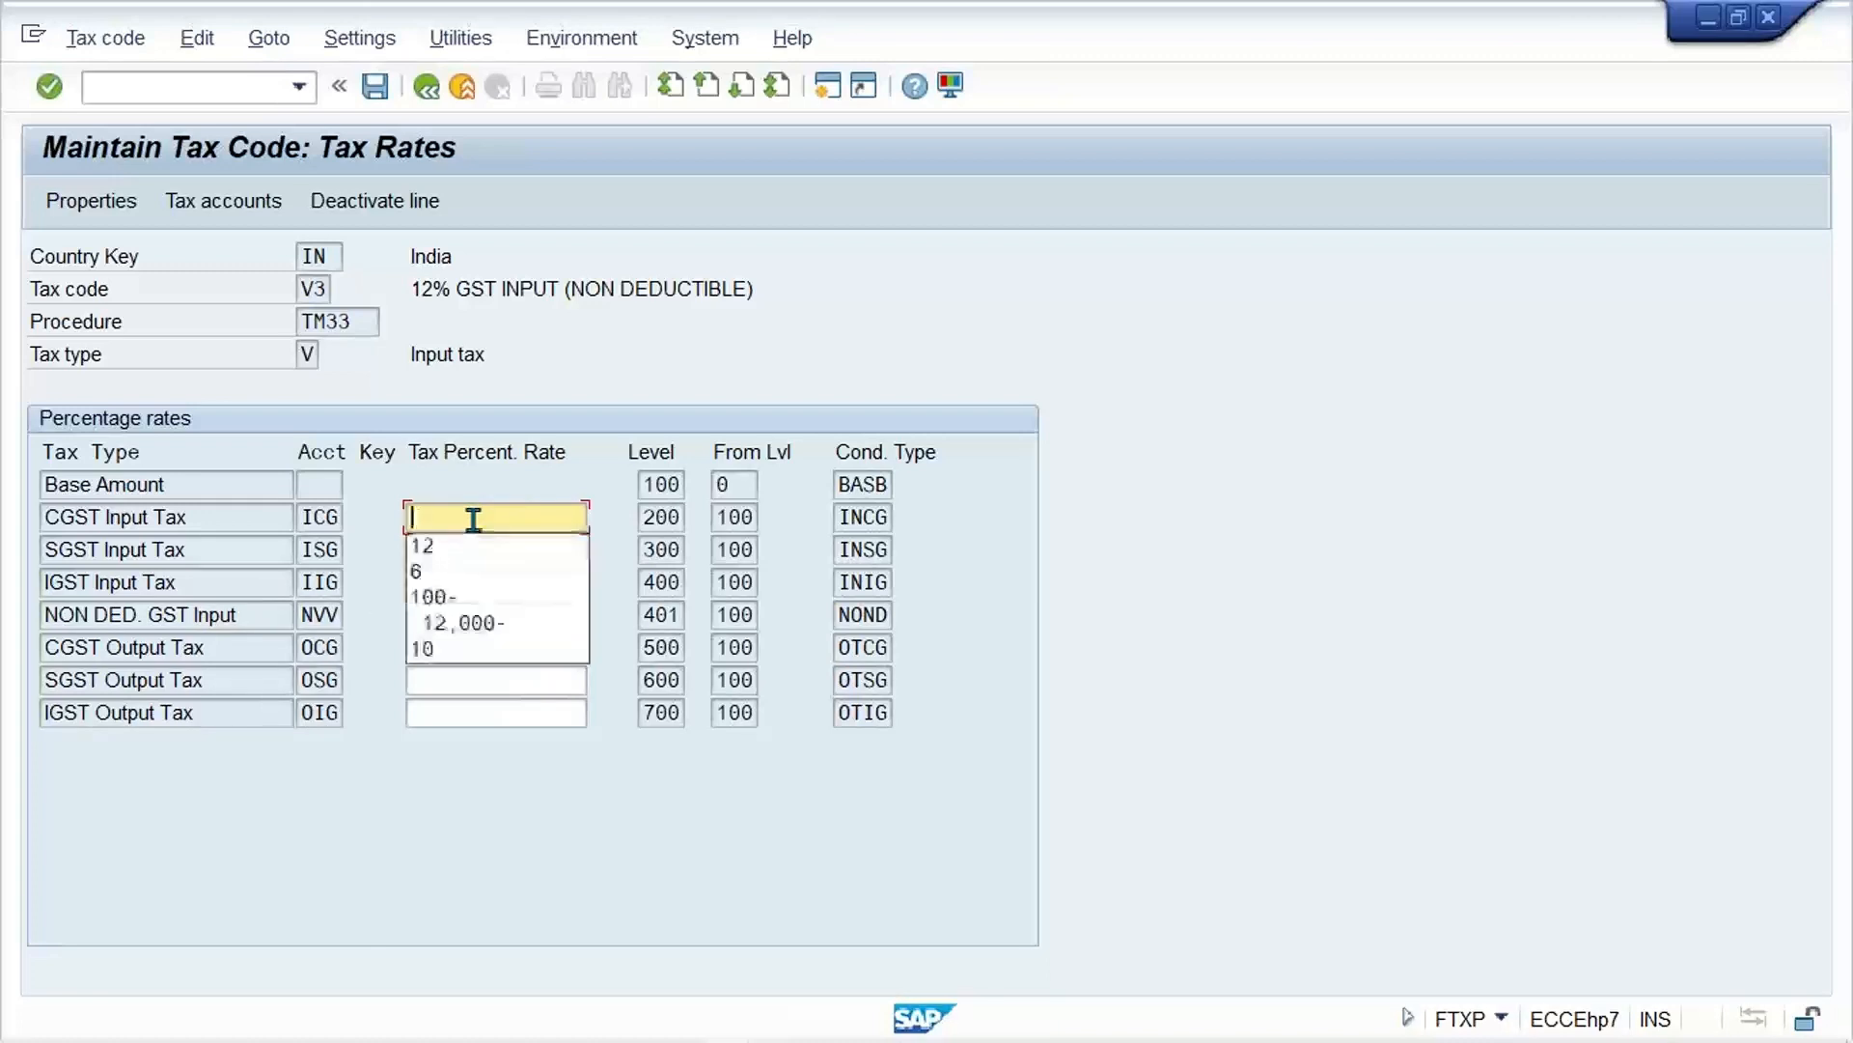
left_click(473, 520)
key("Tab")
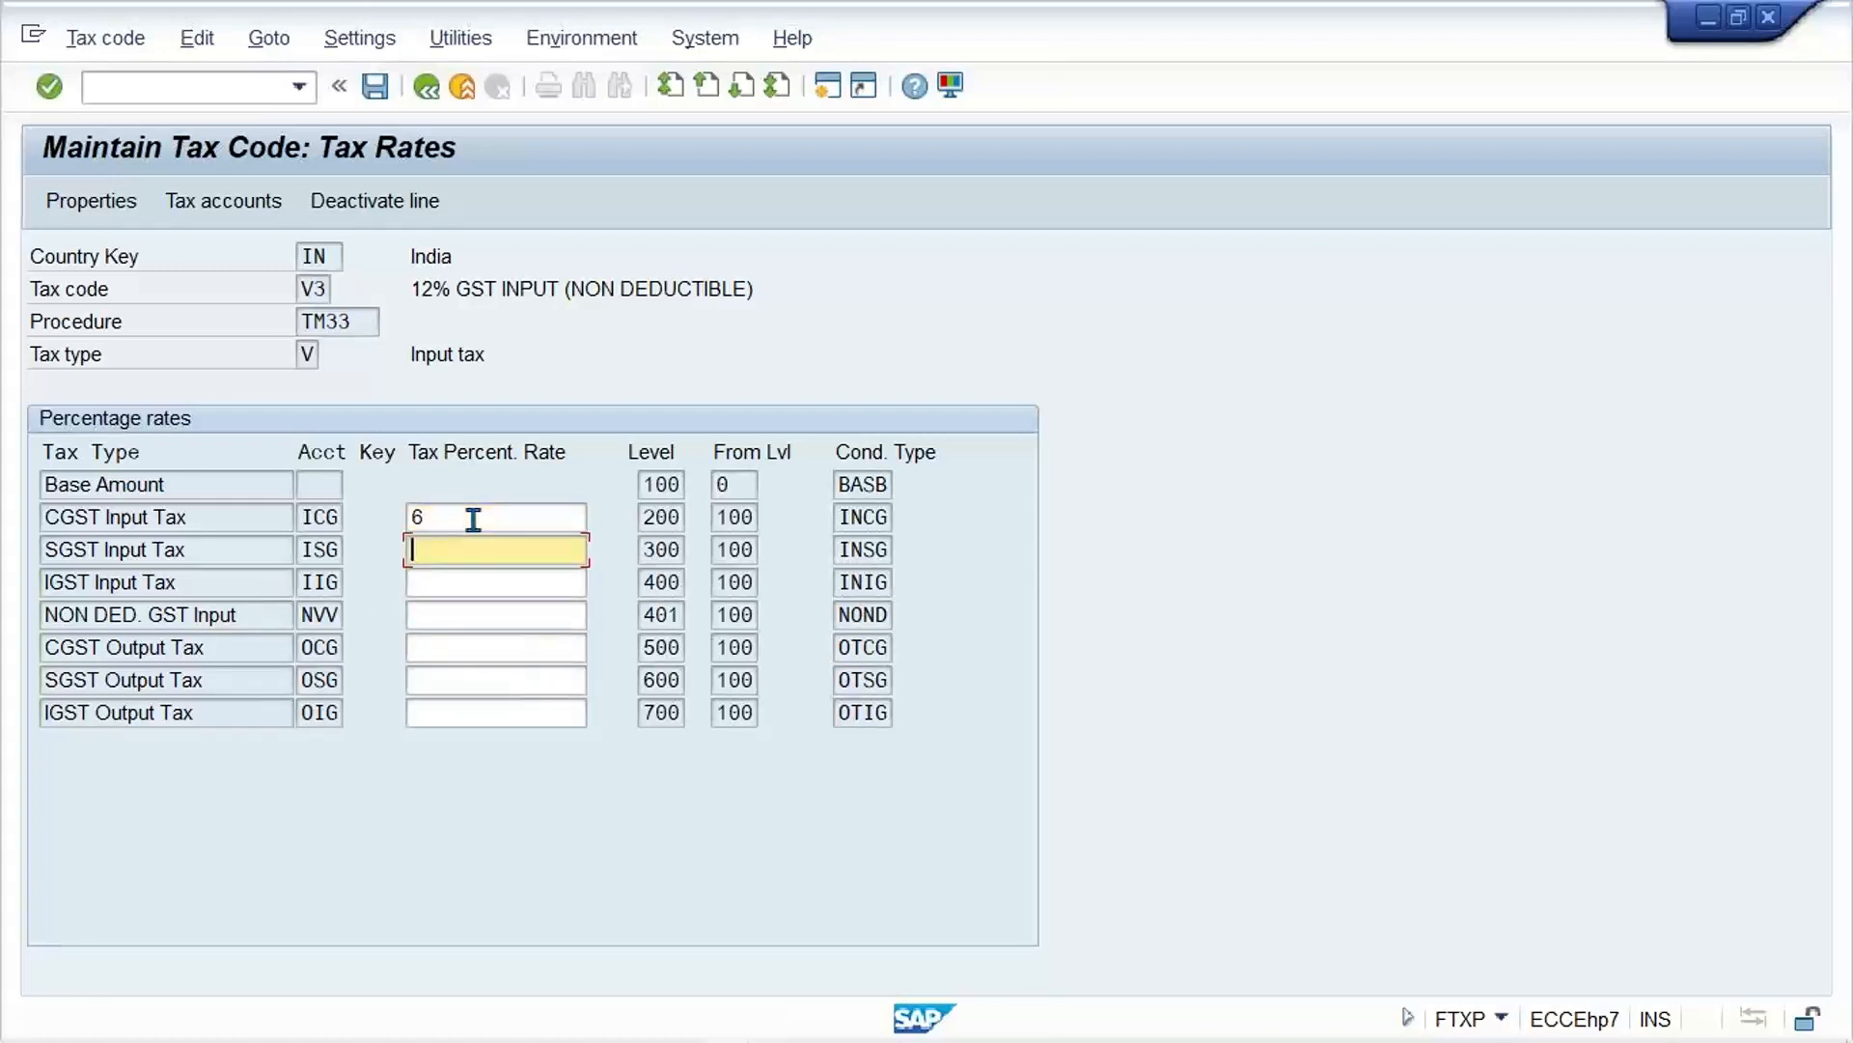
type("6")
key("Return")
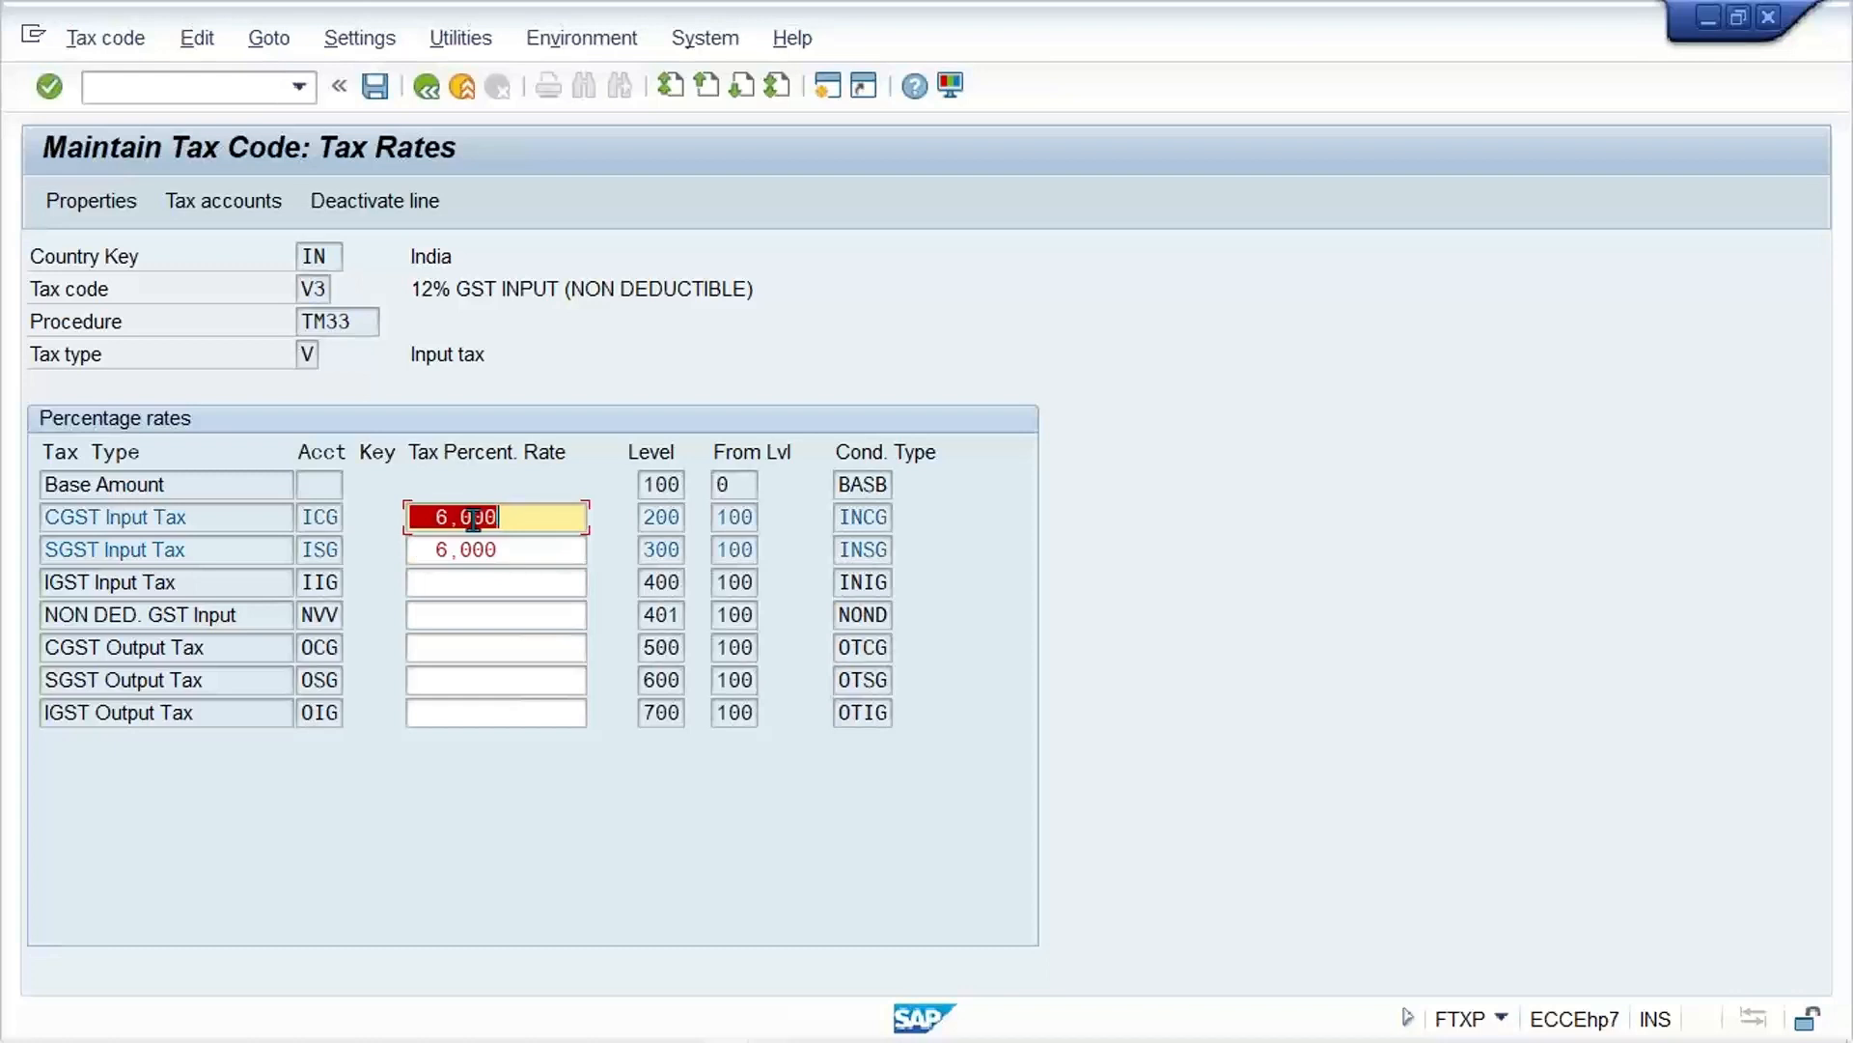
key("ctrl+s")
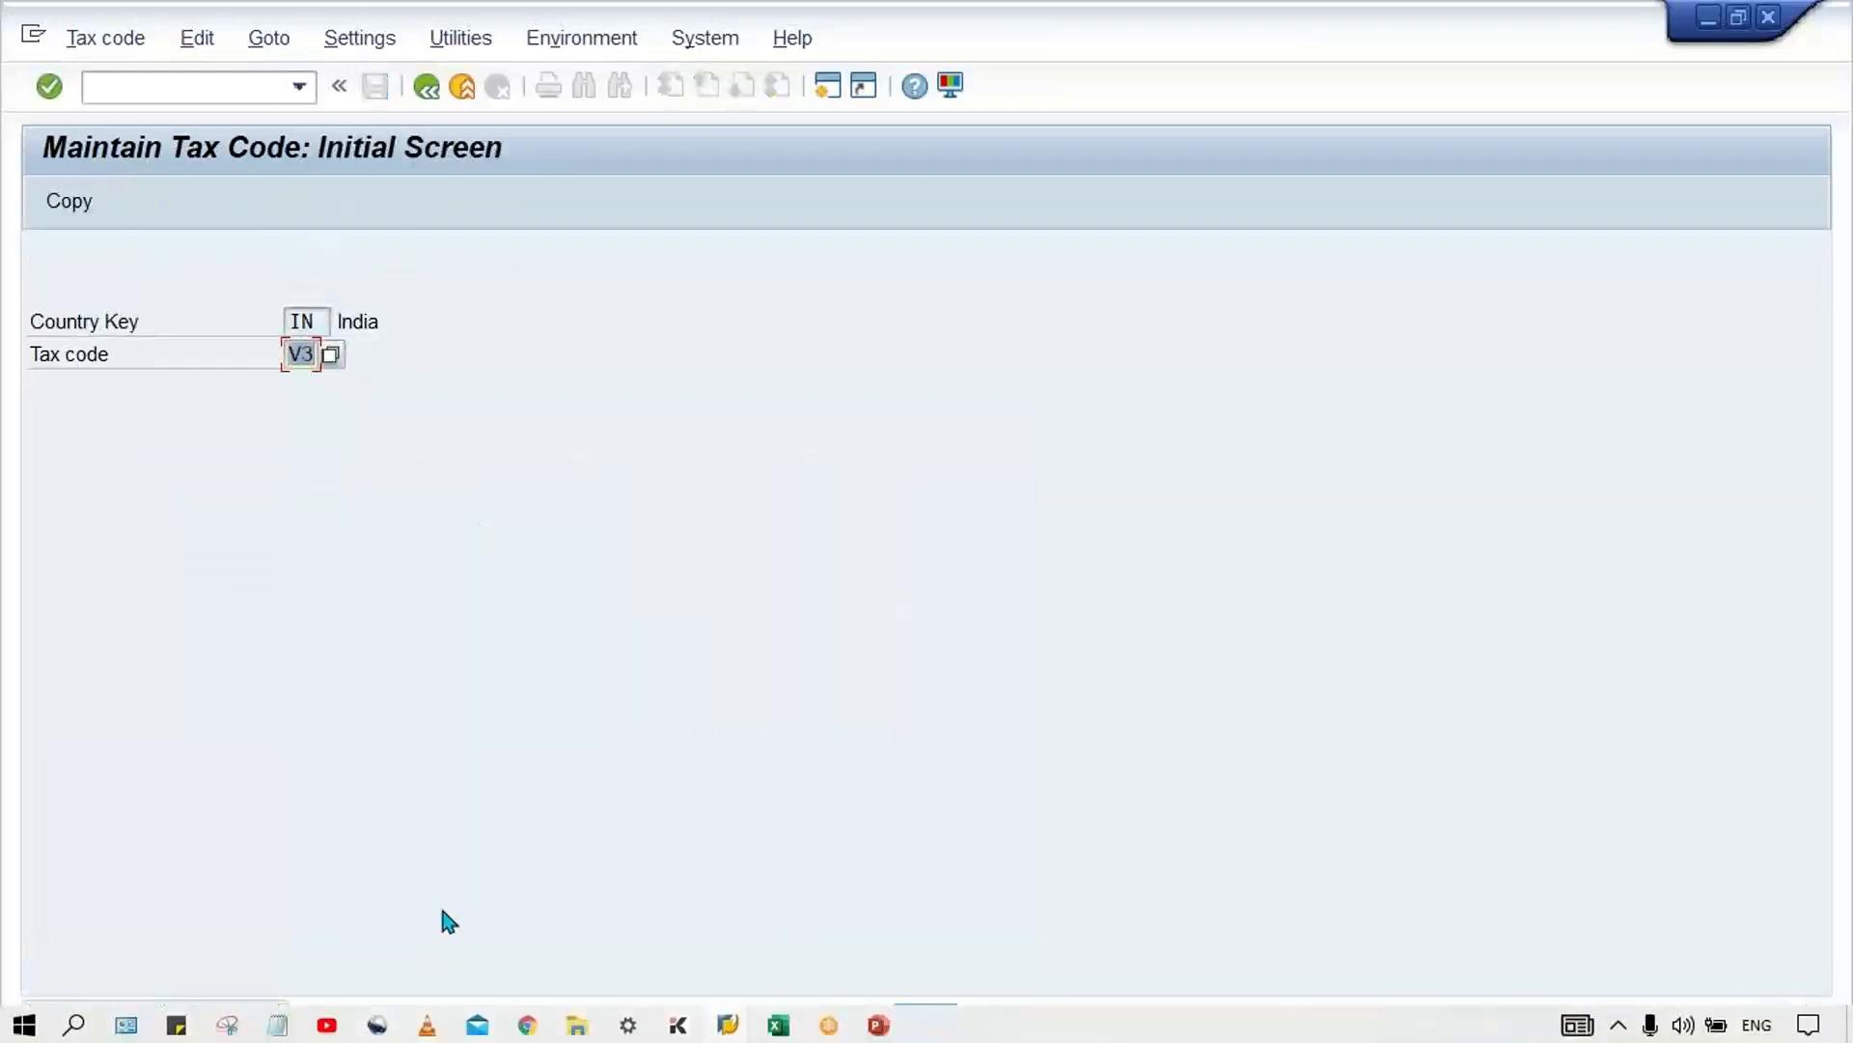
Step: Return to the vendor invoice session and restart FB60 with an empty invoice
left_click(727, 1023)
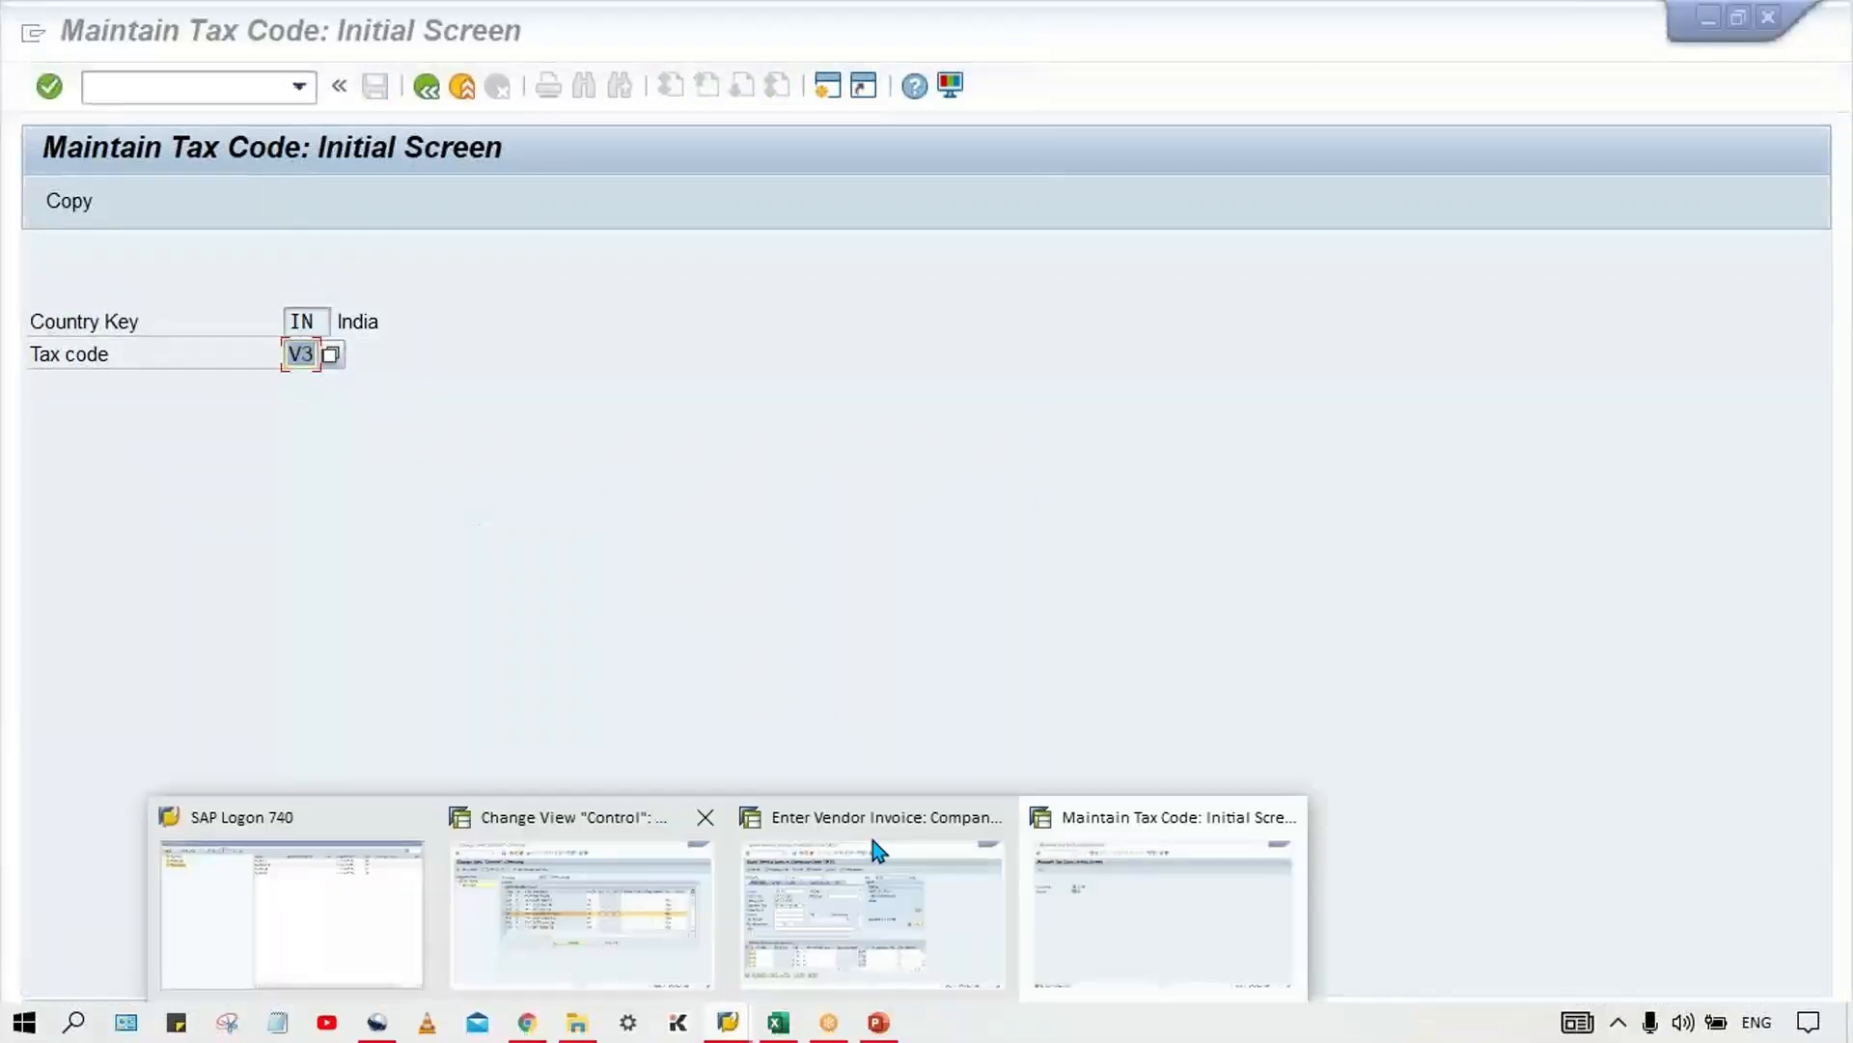
left_click(876, 849)
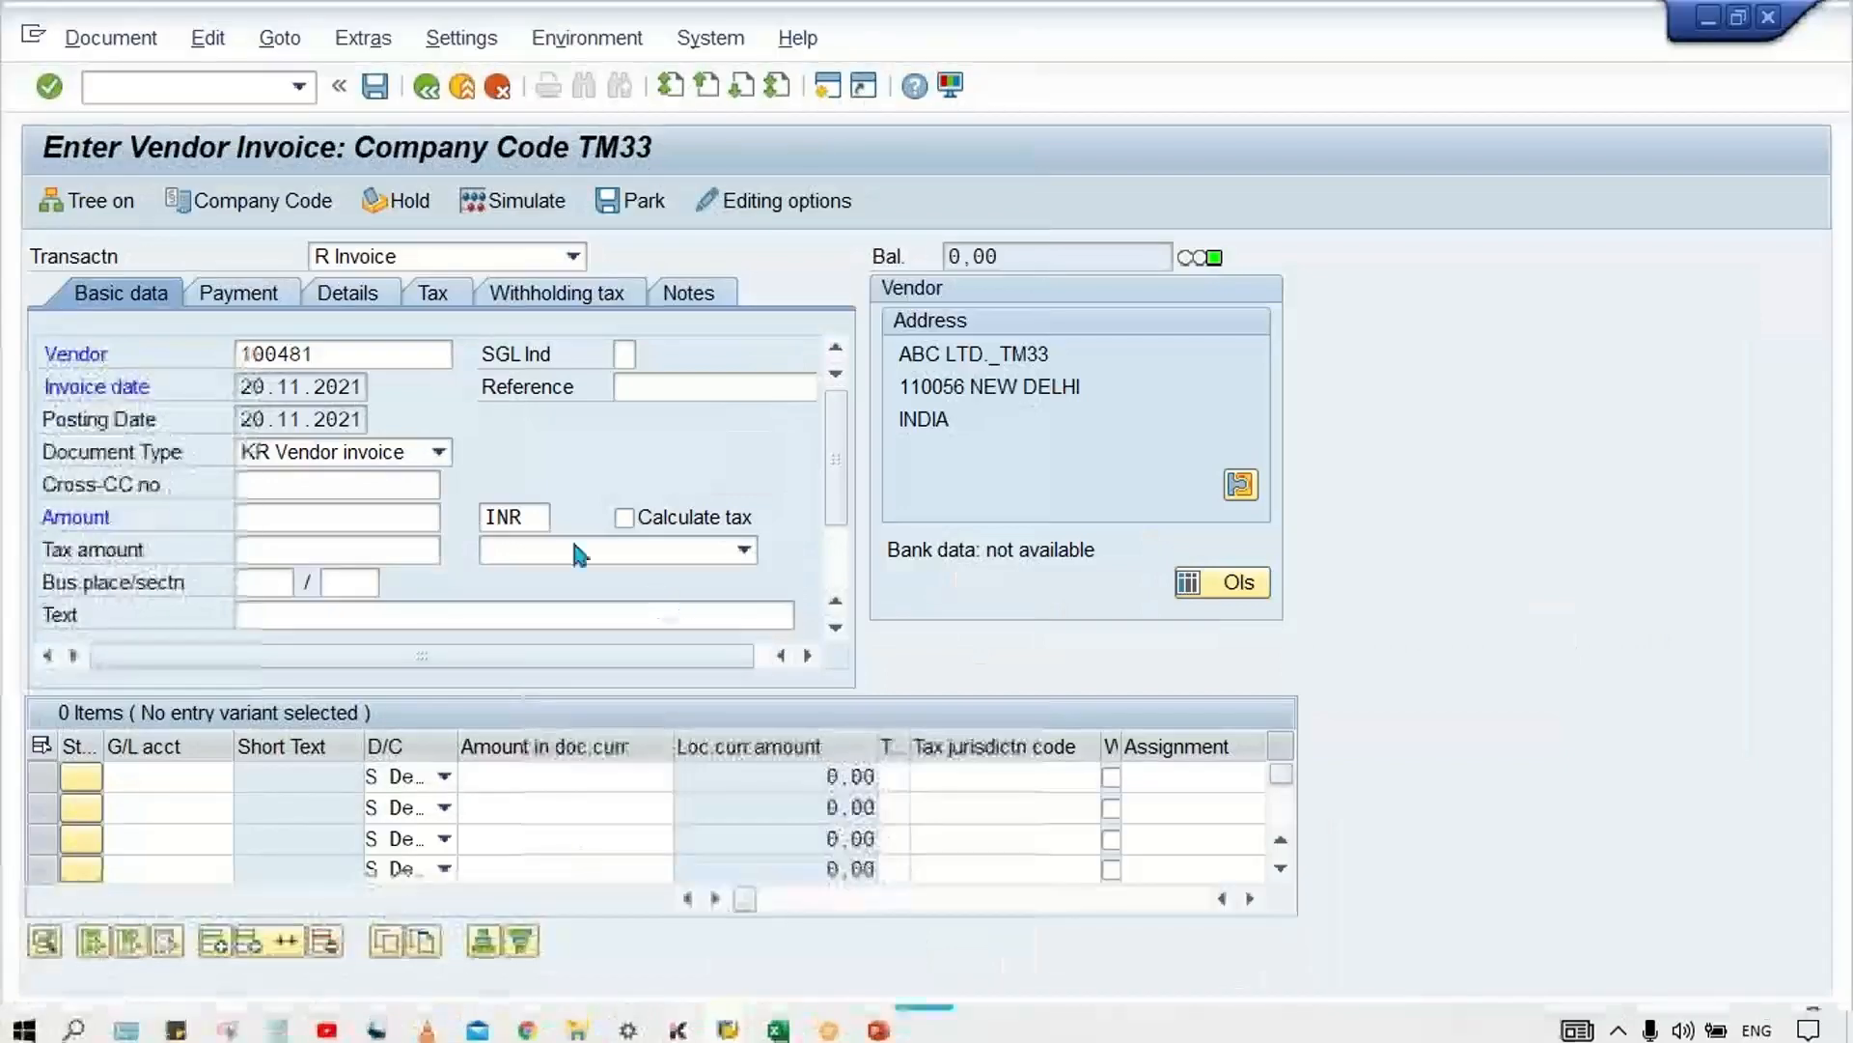
left_click(299, 94)
left_click(232, 139)
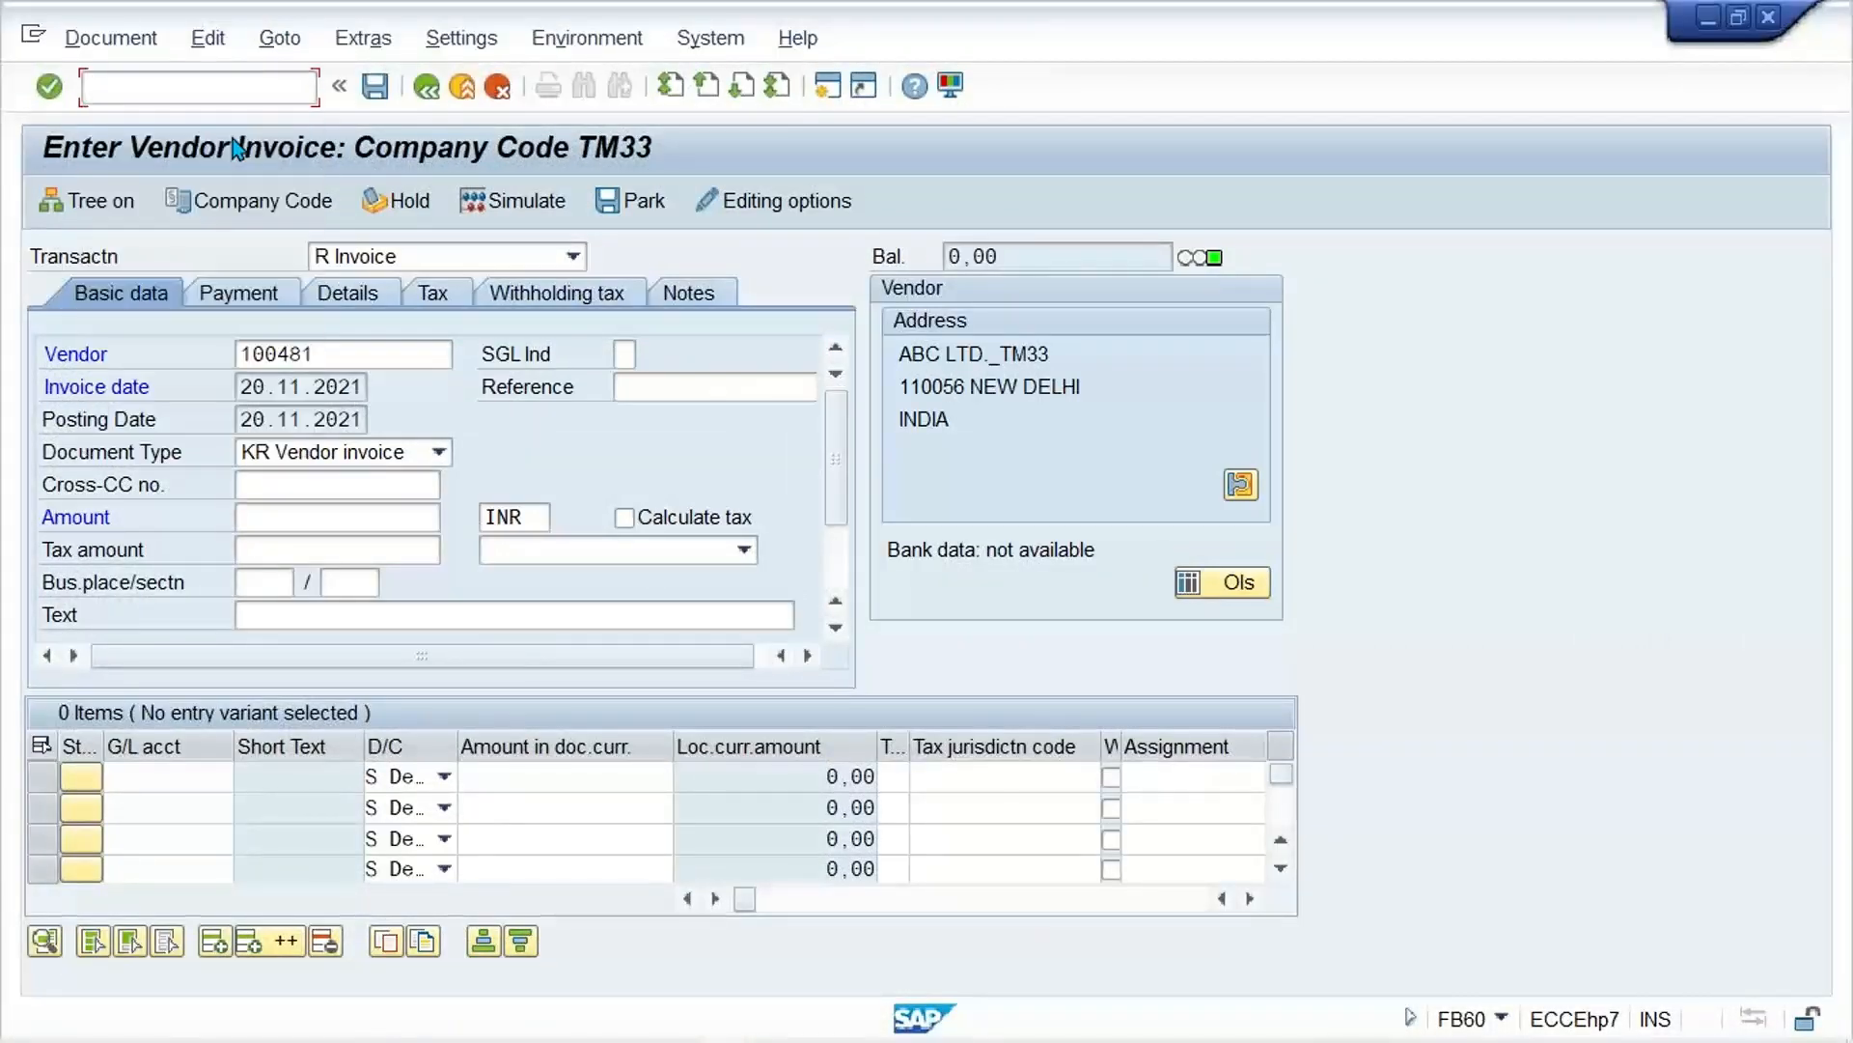
left_click(94, 87)
type("/NFB60")
key("Return")
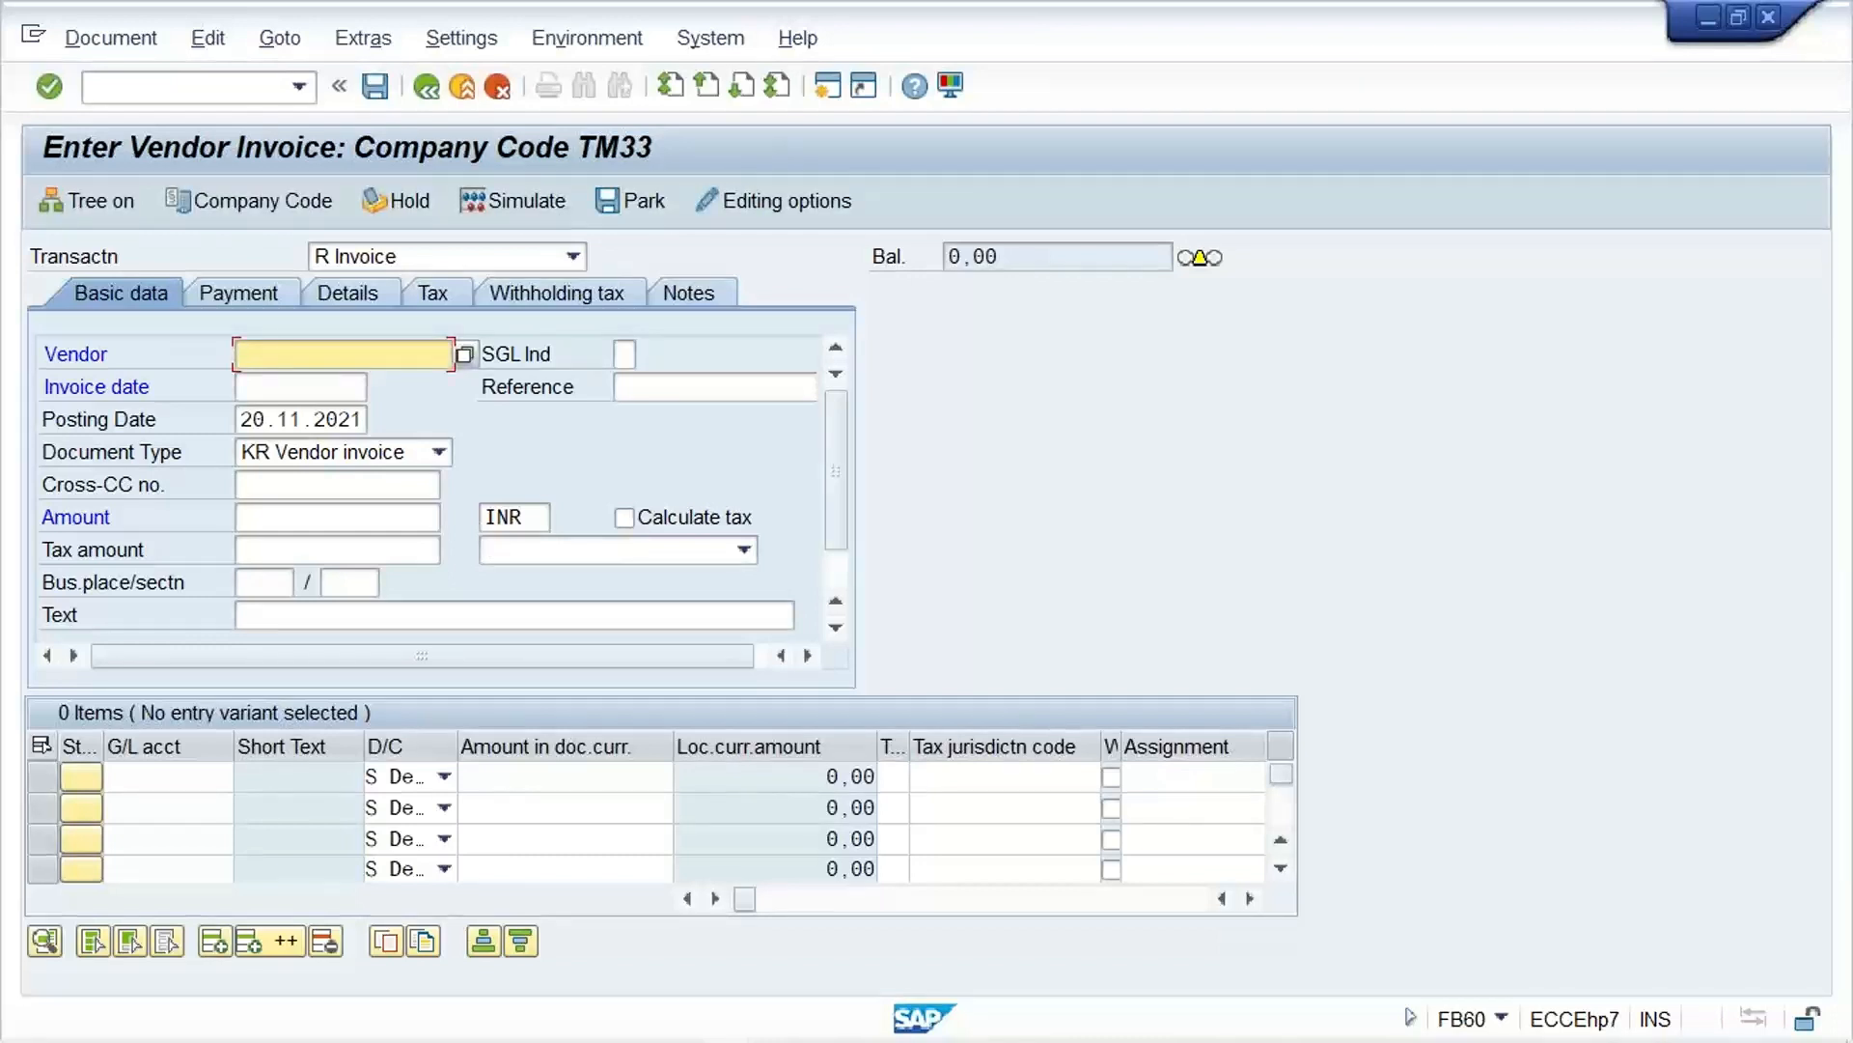
Step: Pick the previously used vendor ABC LTD._TM33 and set the invoice amount to 1120 INR
key("Down")
key("Return")
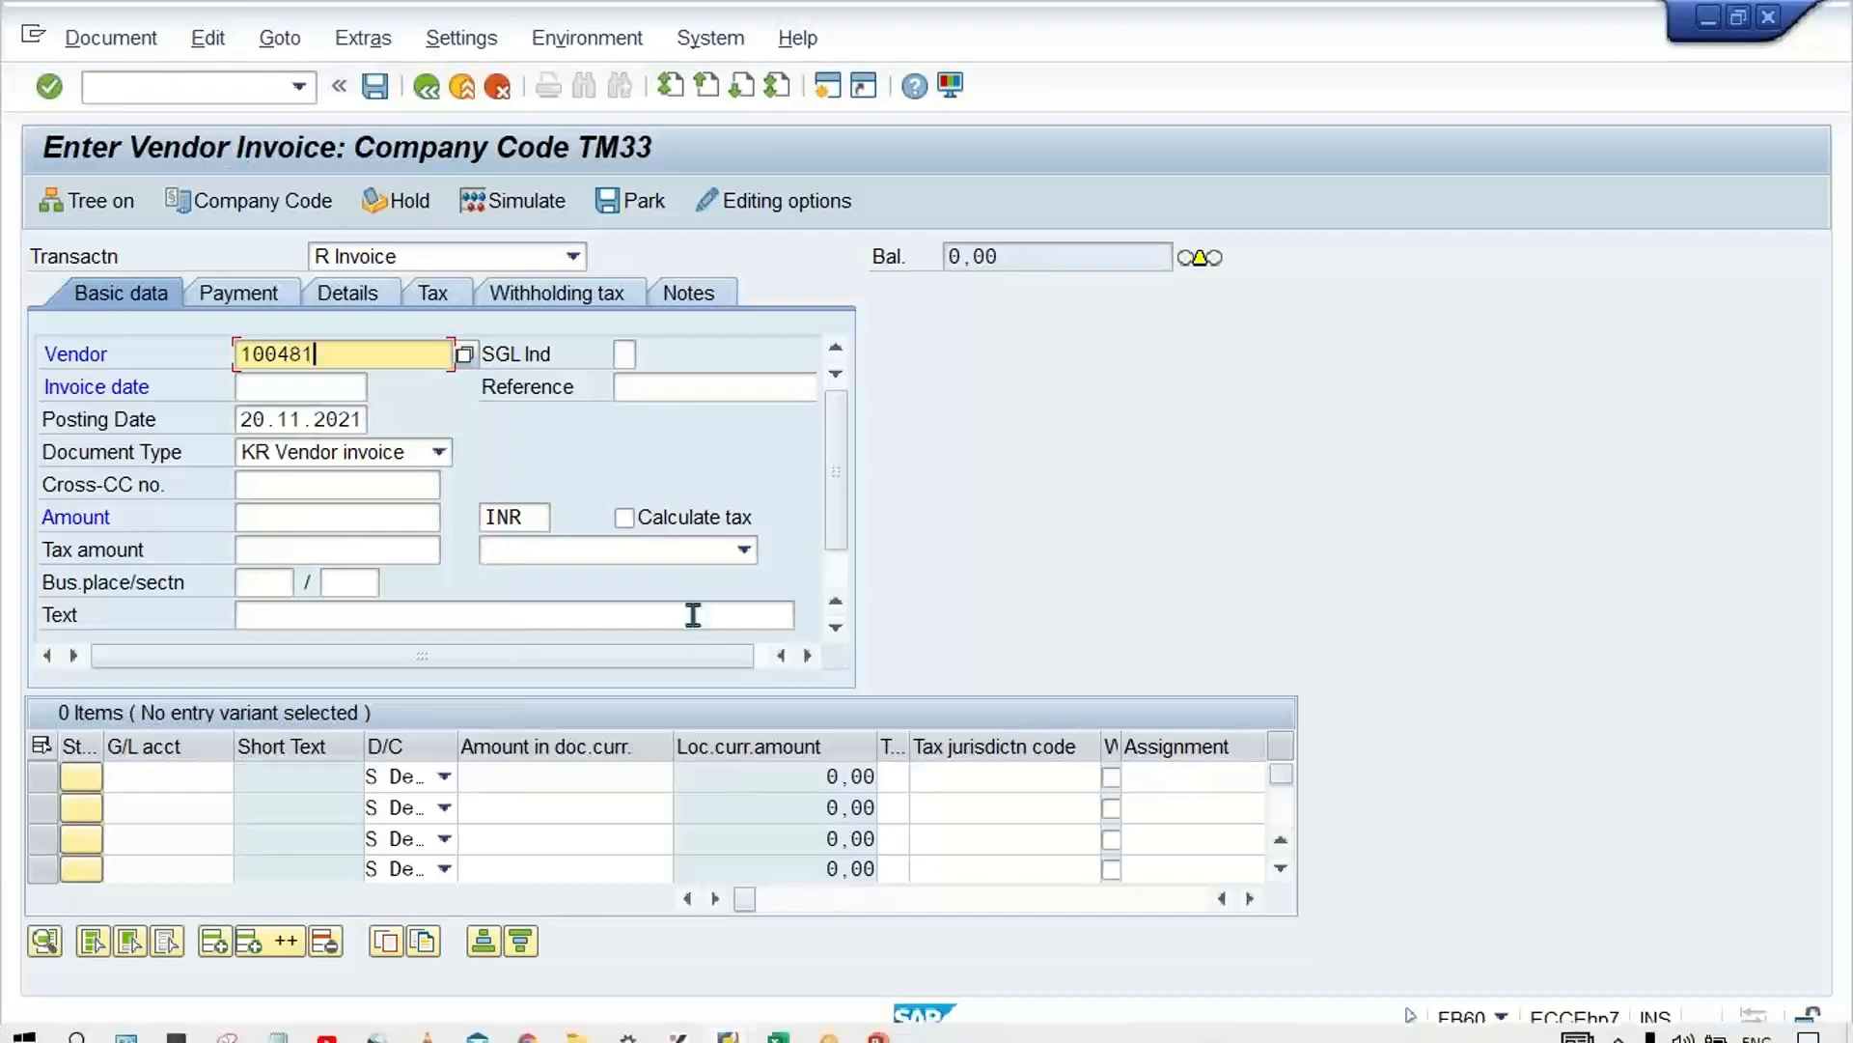
left_click(260, 513)
type("1120")
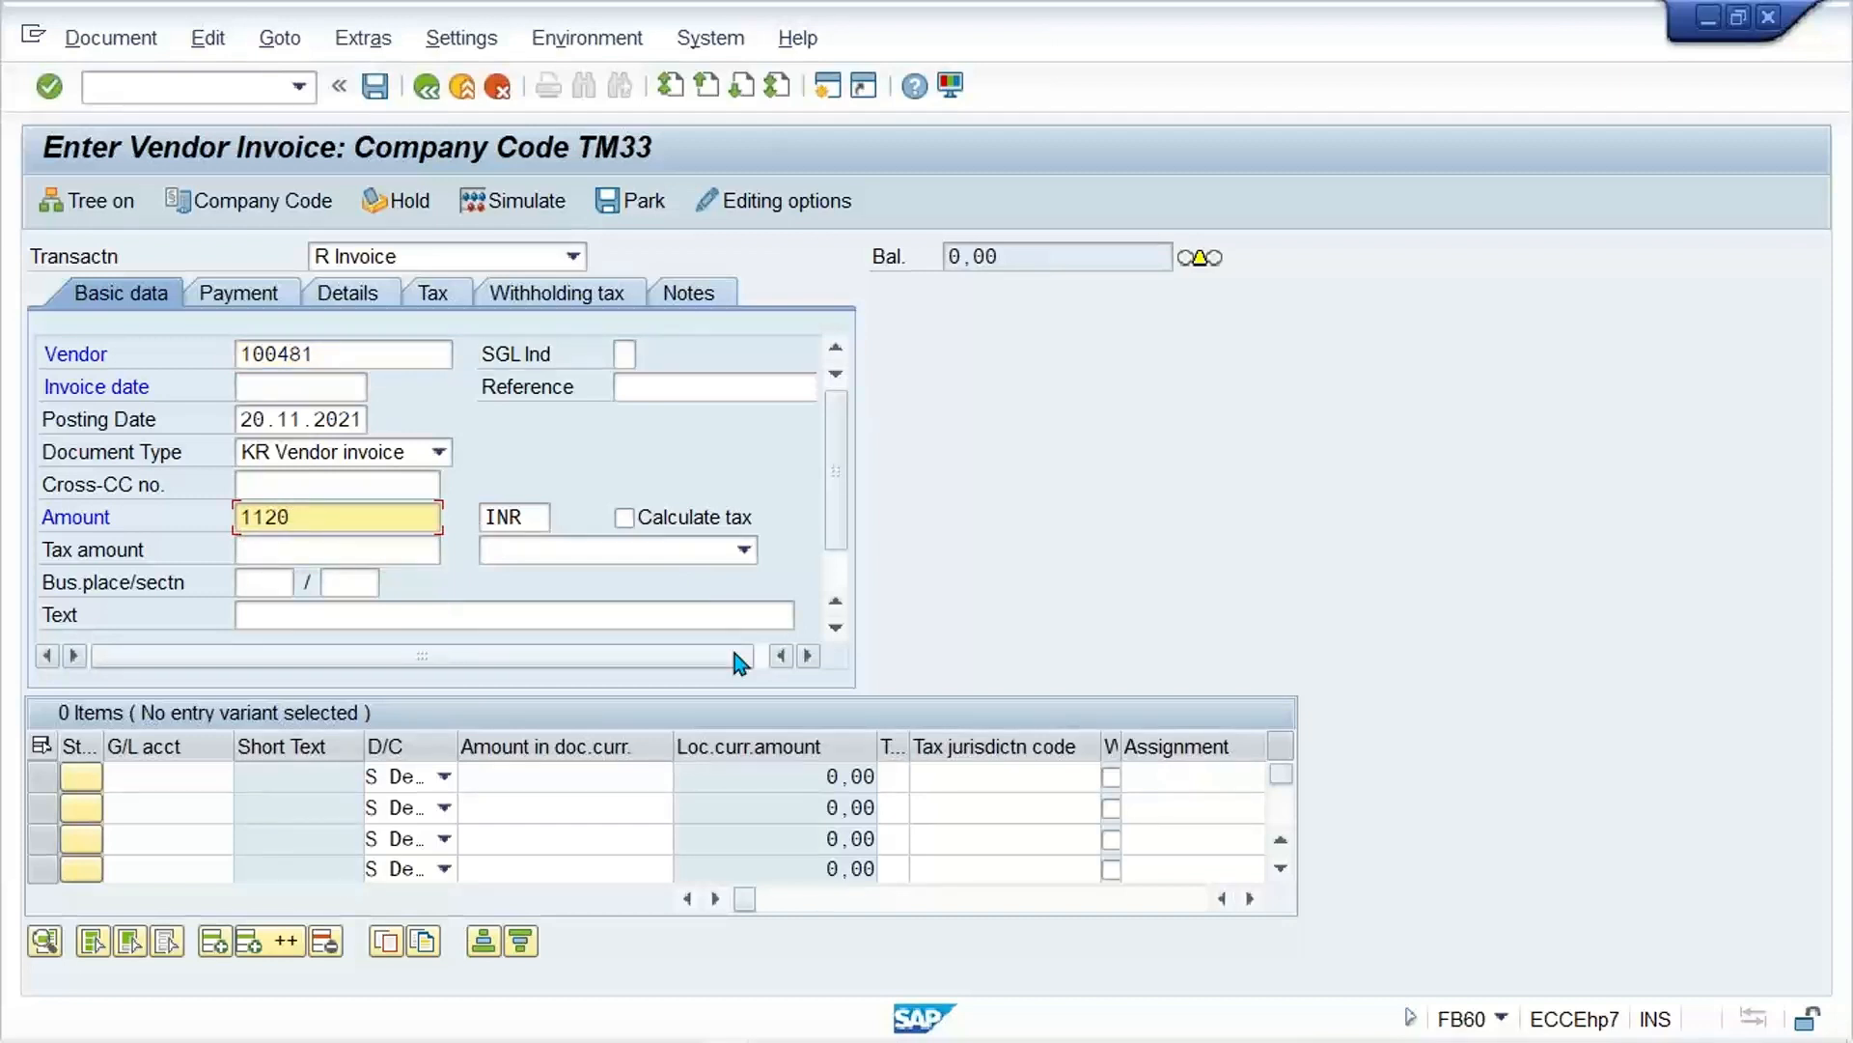
Step: Enter a debit line for G/L account 4001 with amount 1000 and tax code V3, and turn on automatic tax calculation
left_click(179, 778)
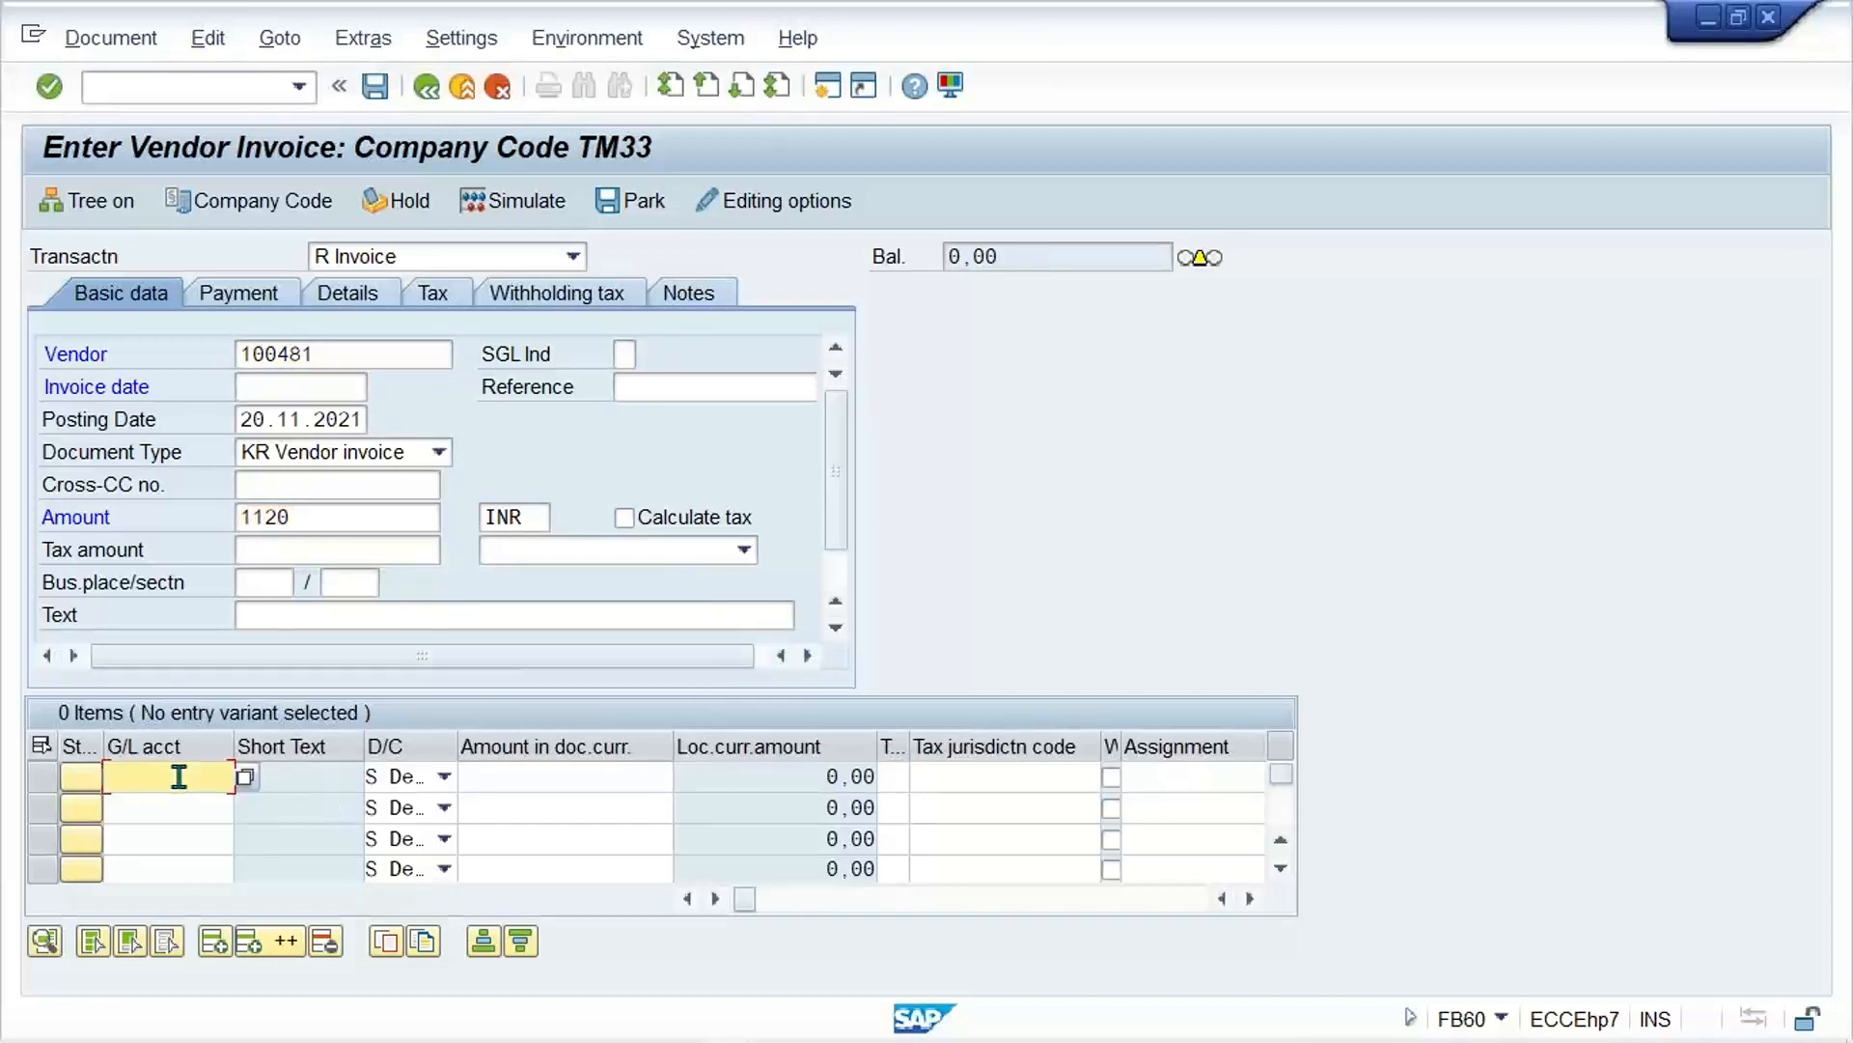
type("4001")
key("Tab")
key("Tab")
type("1000")
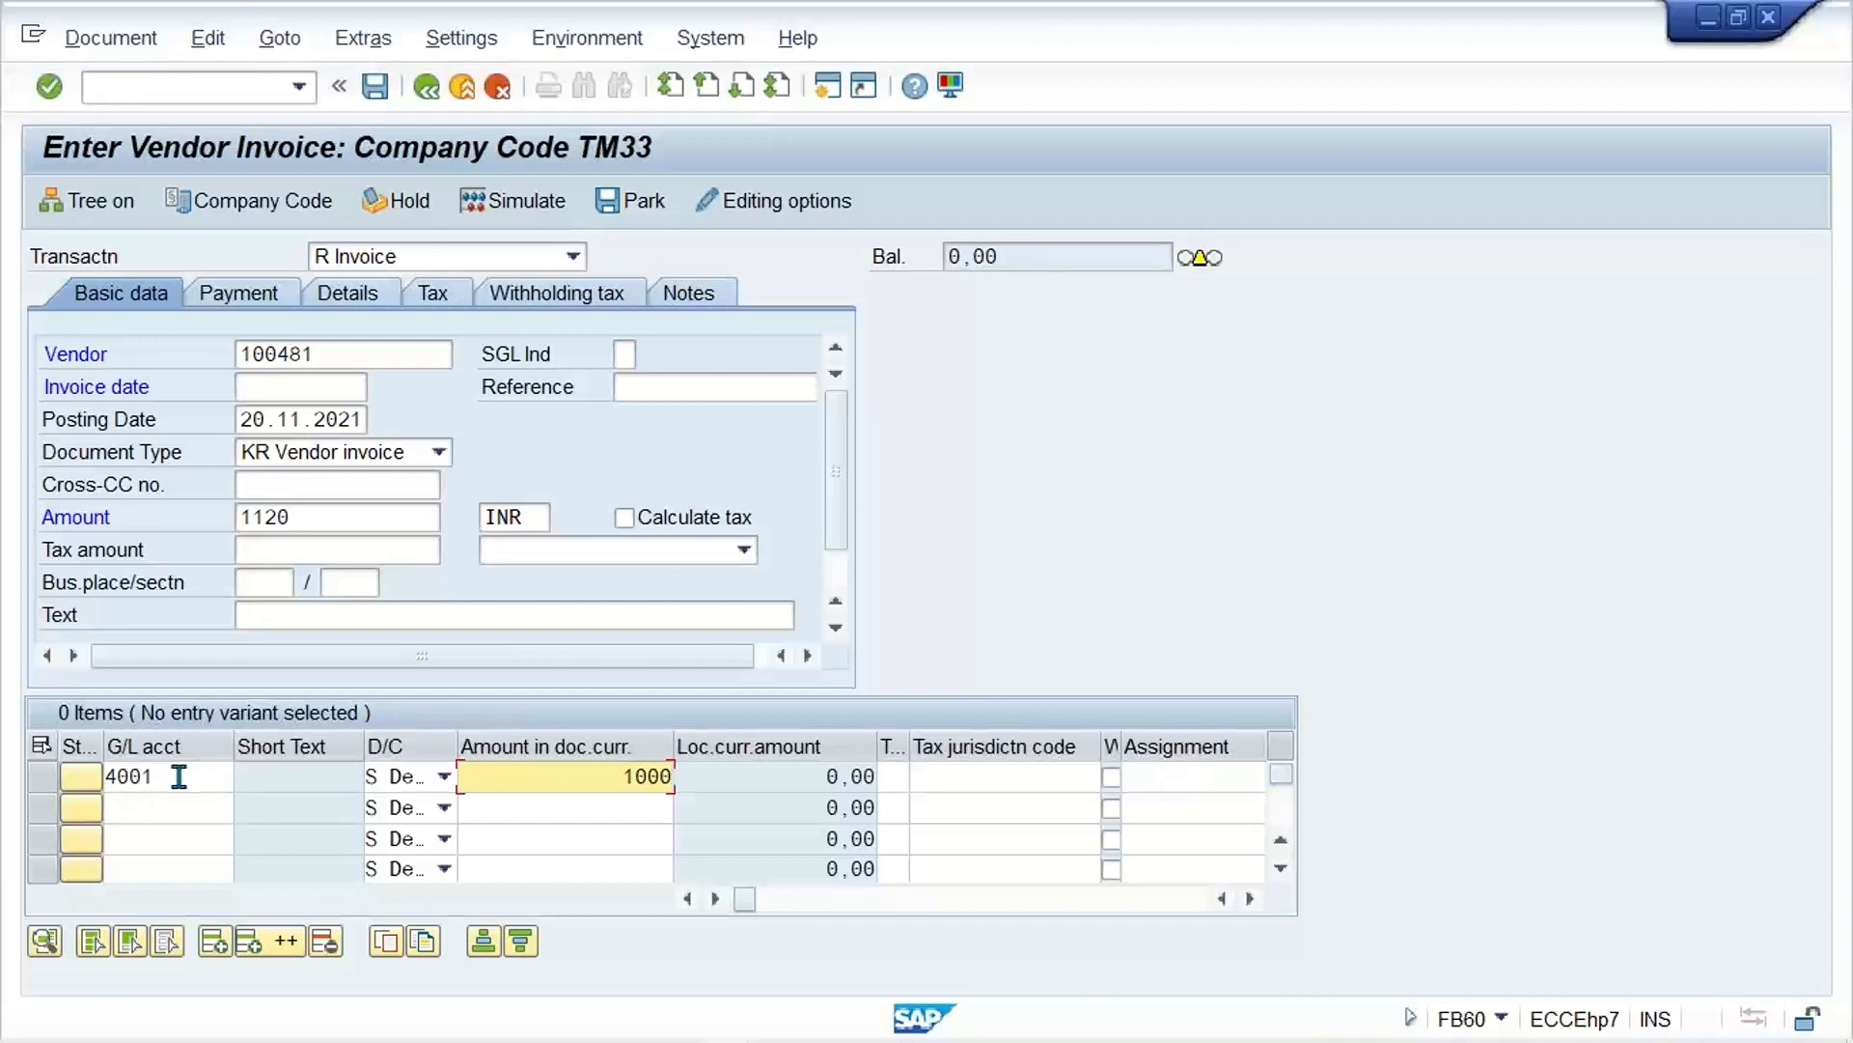
key("Tab")
type("V3")
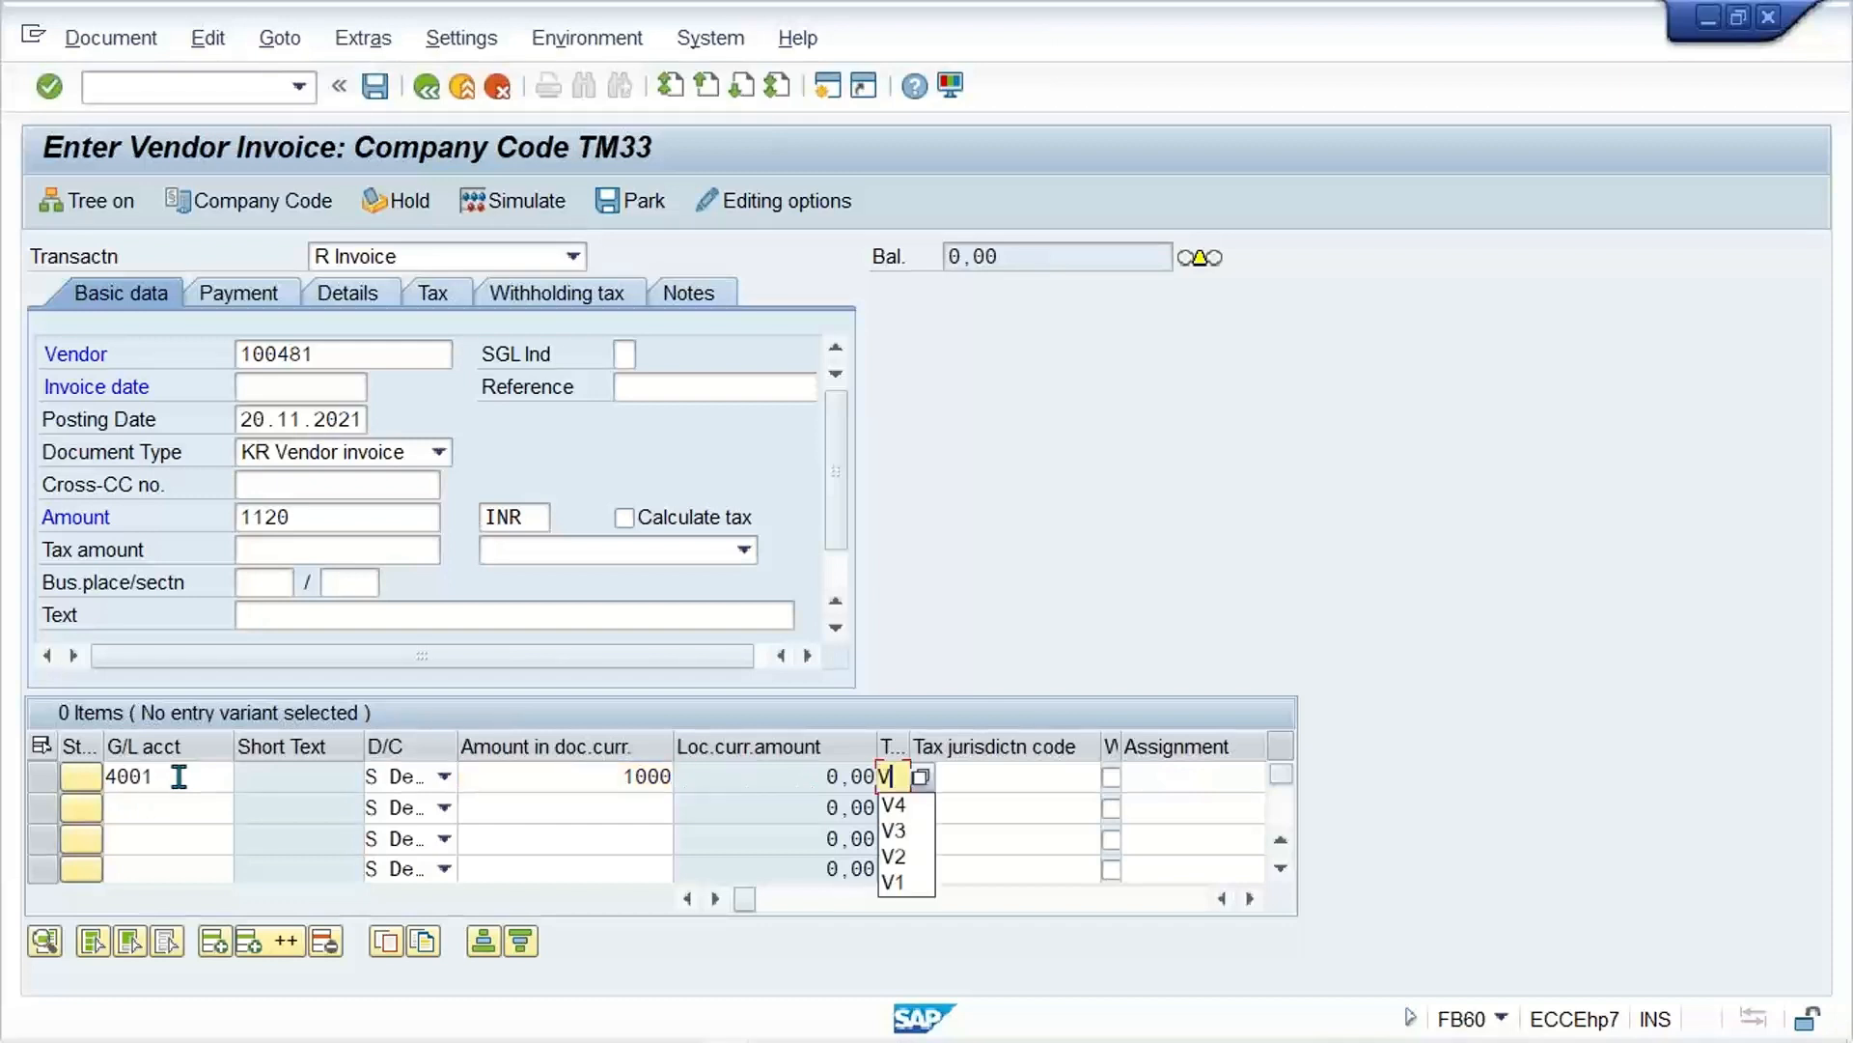
left_click(715, 529)
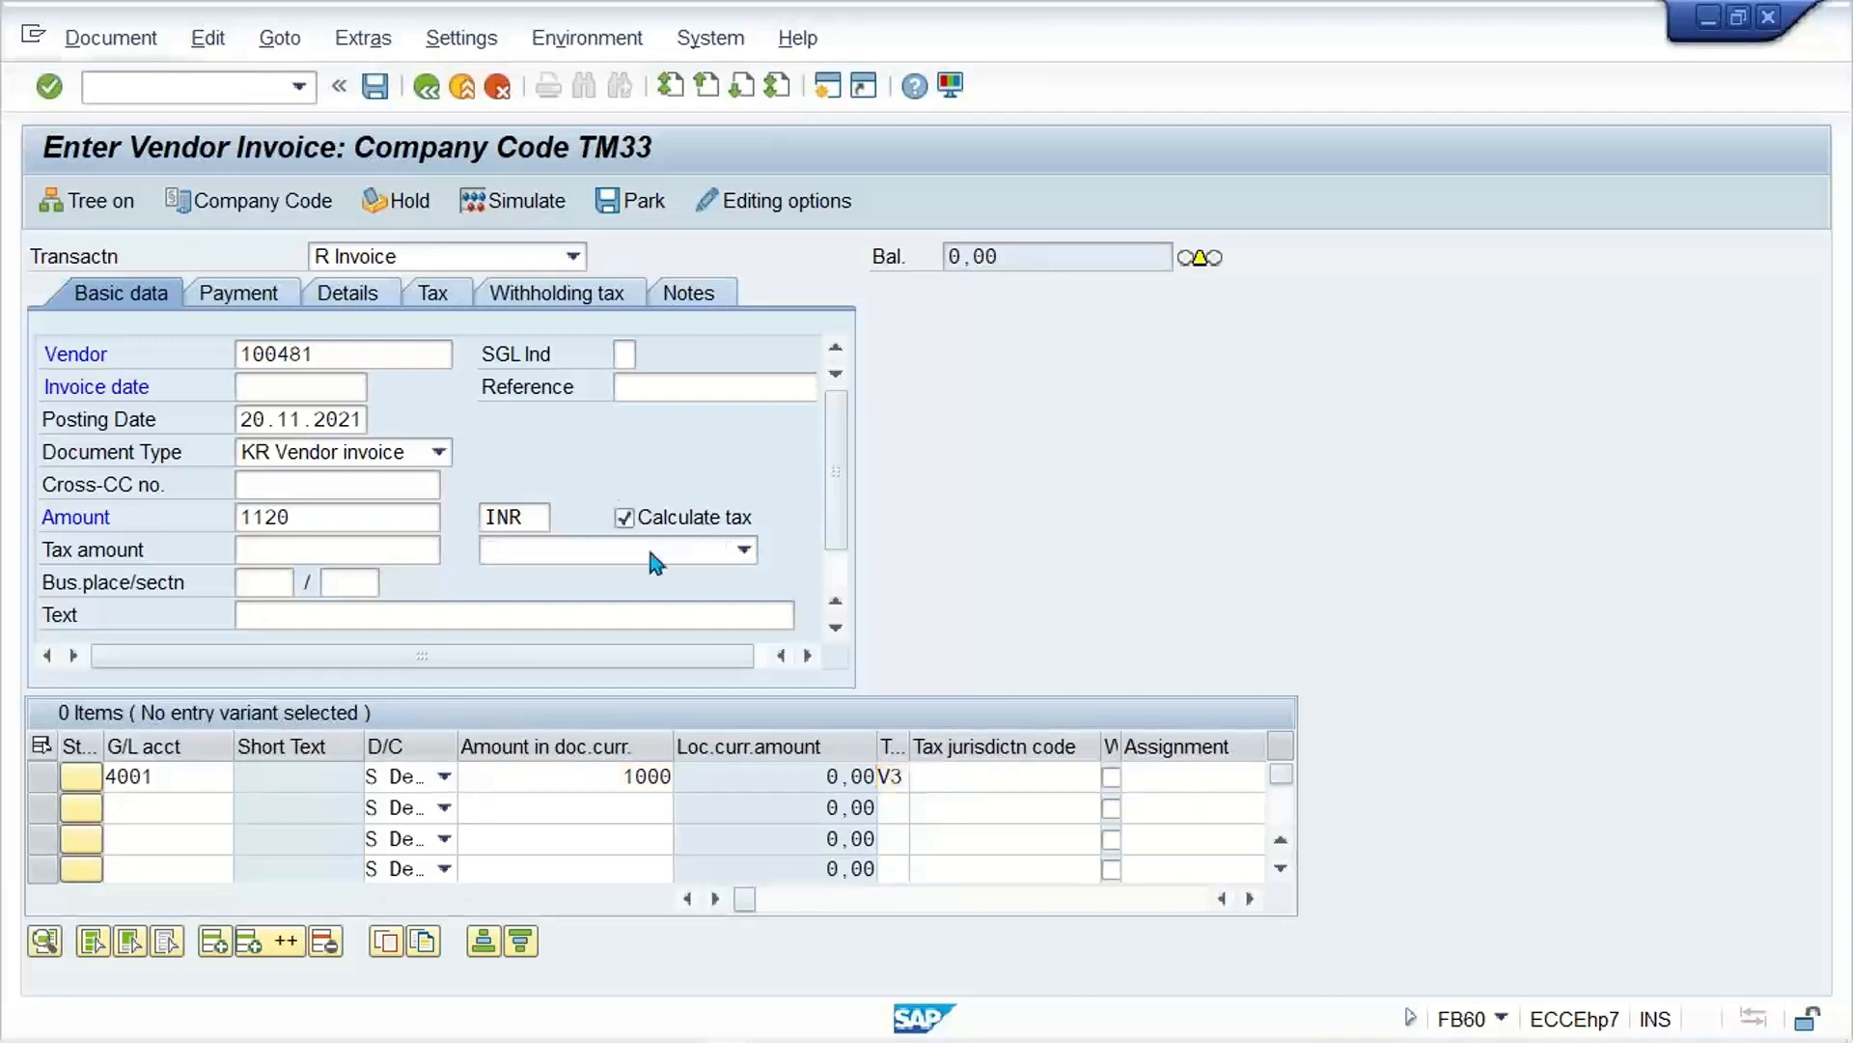
key("Return")
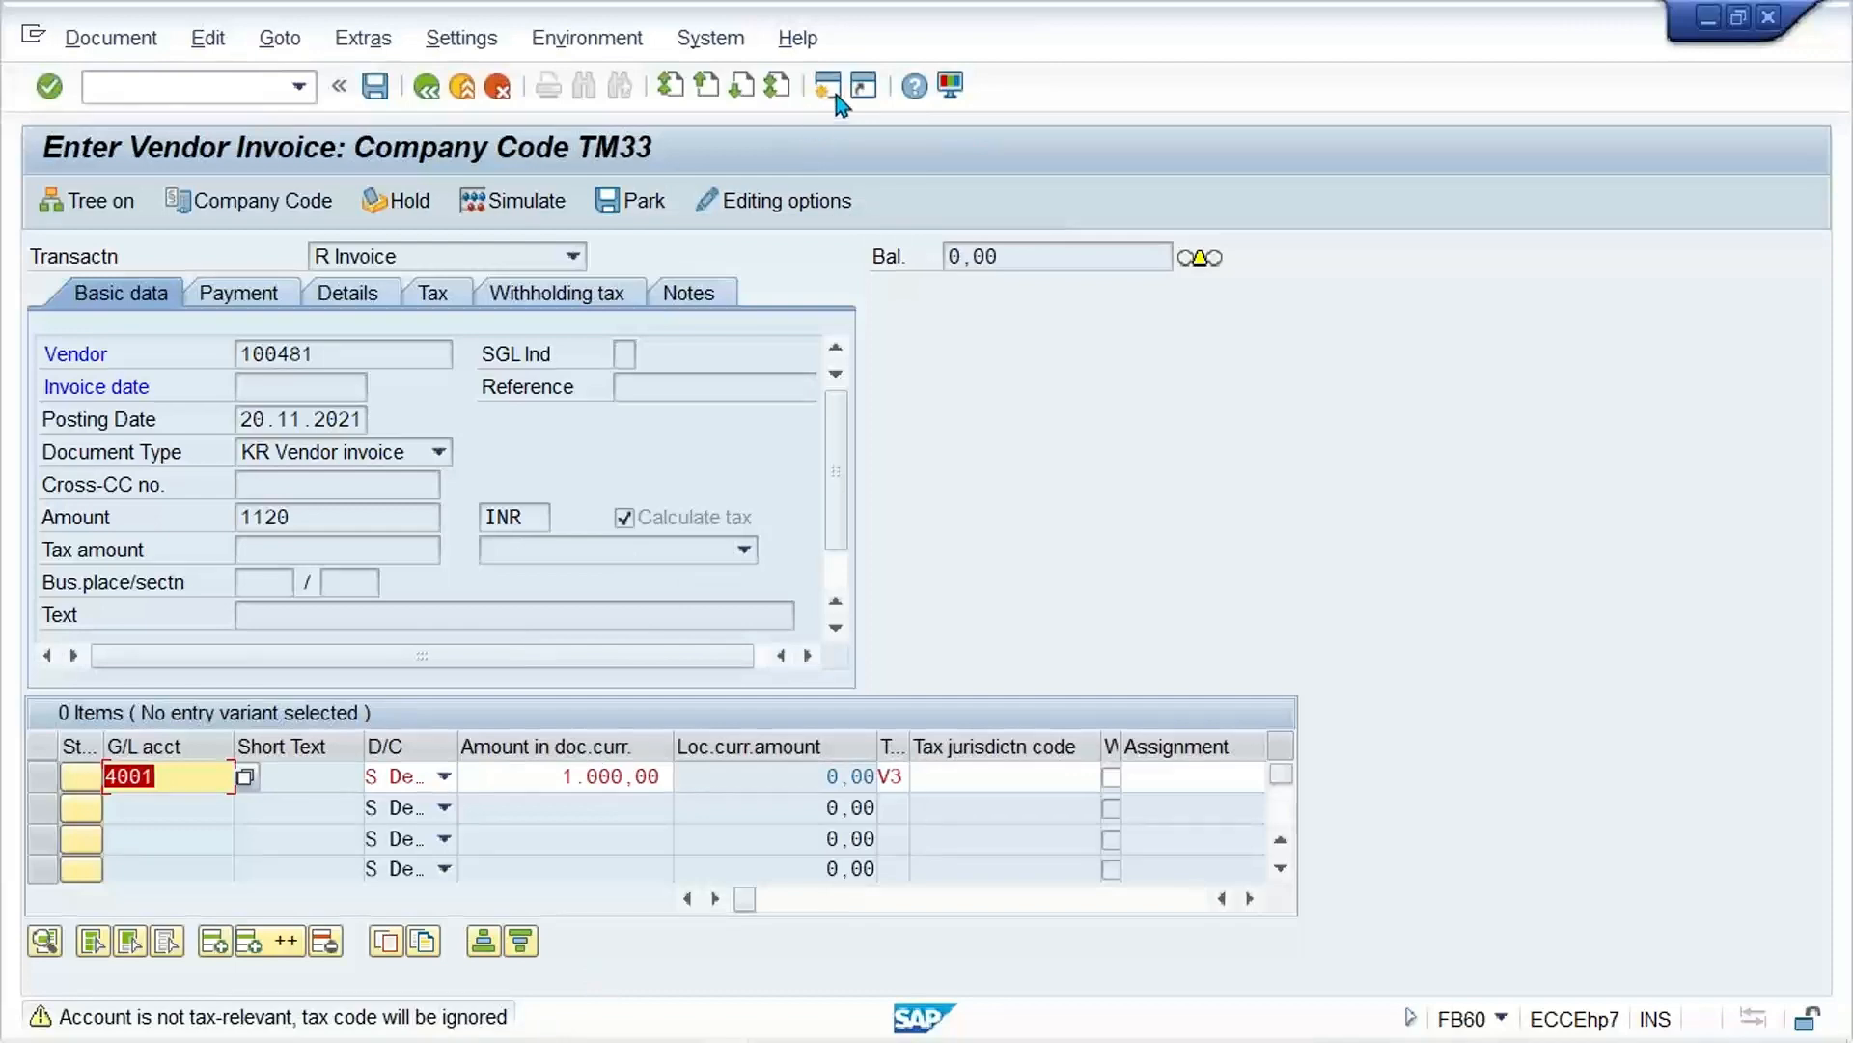
Step: Open a separate session and start central G/L account maintenance with FS00
key("Return")
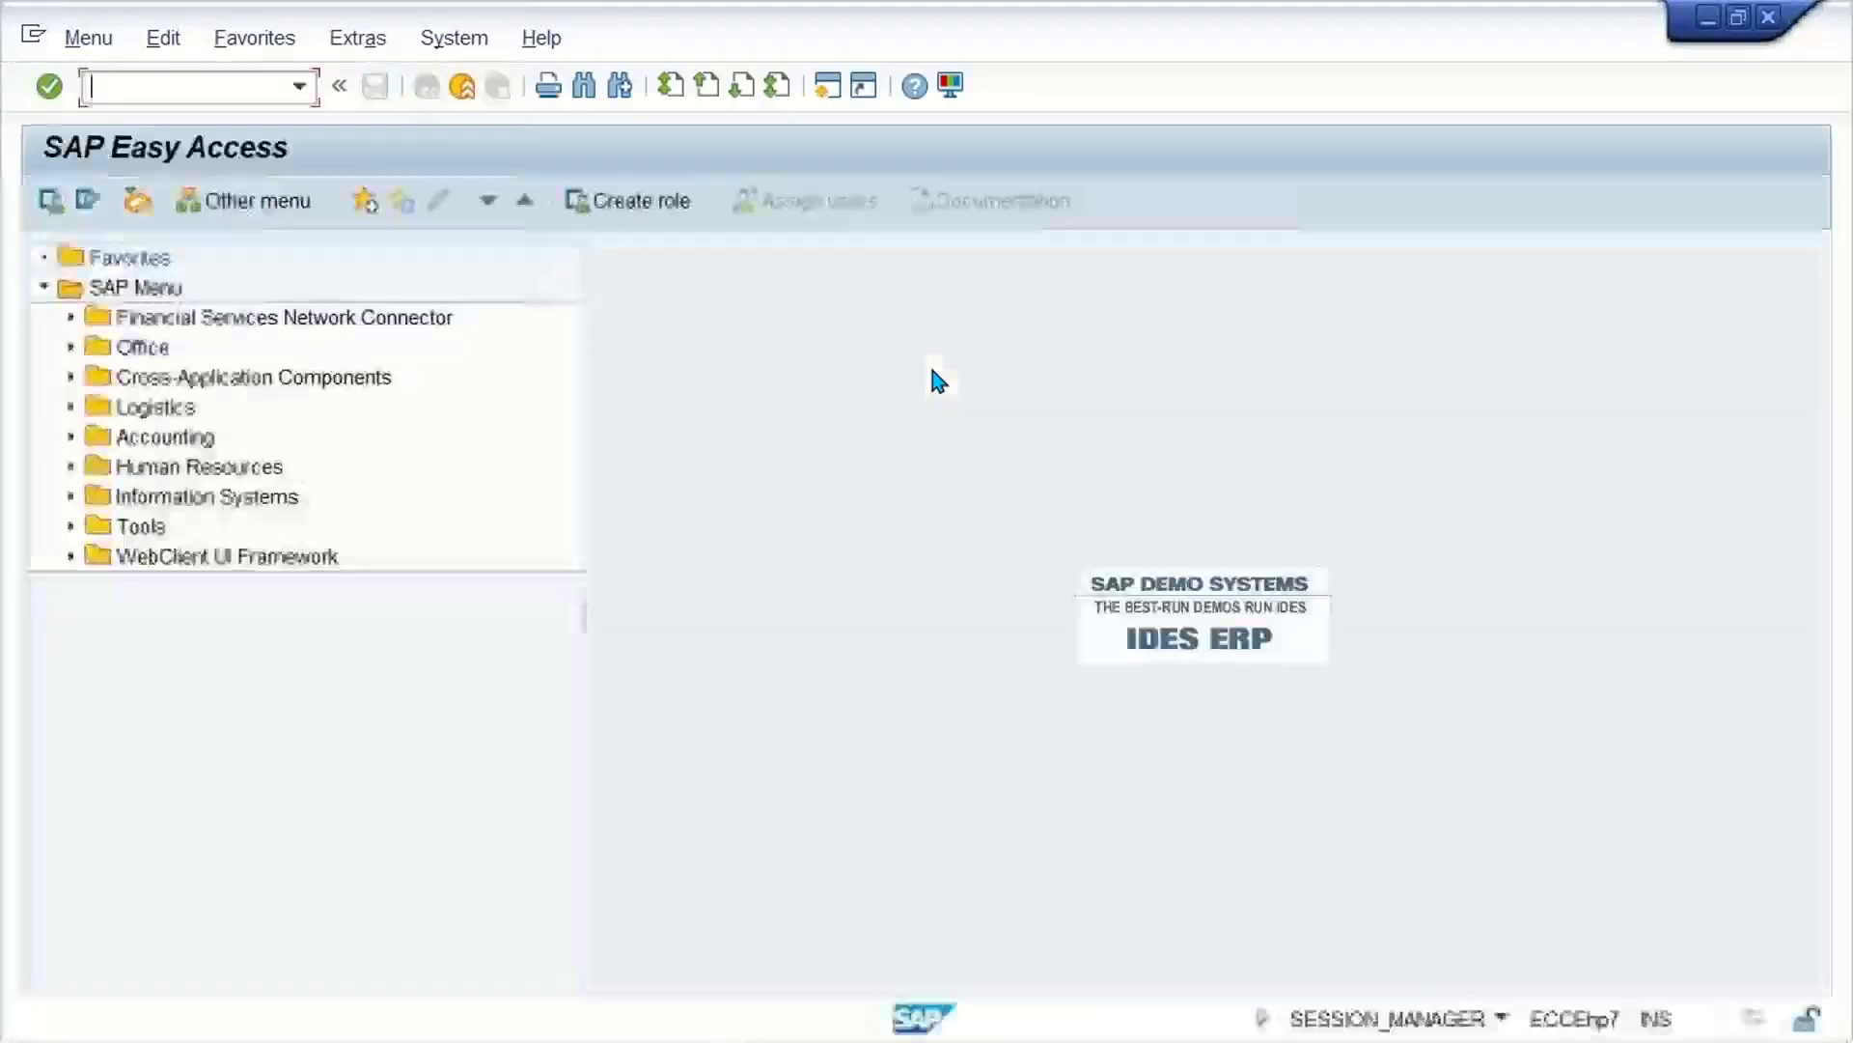
key("alt+Tab")
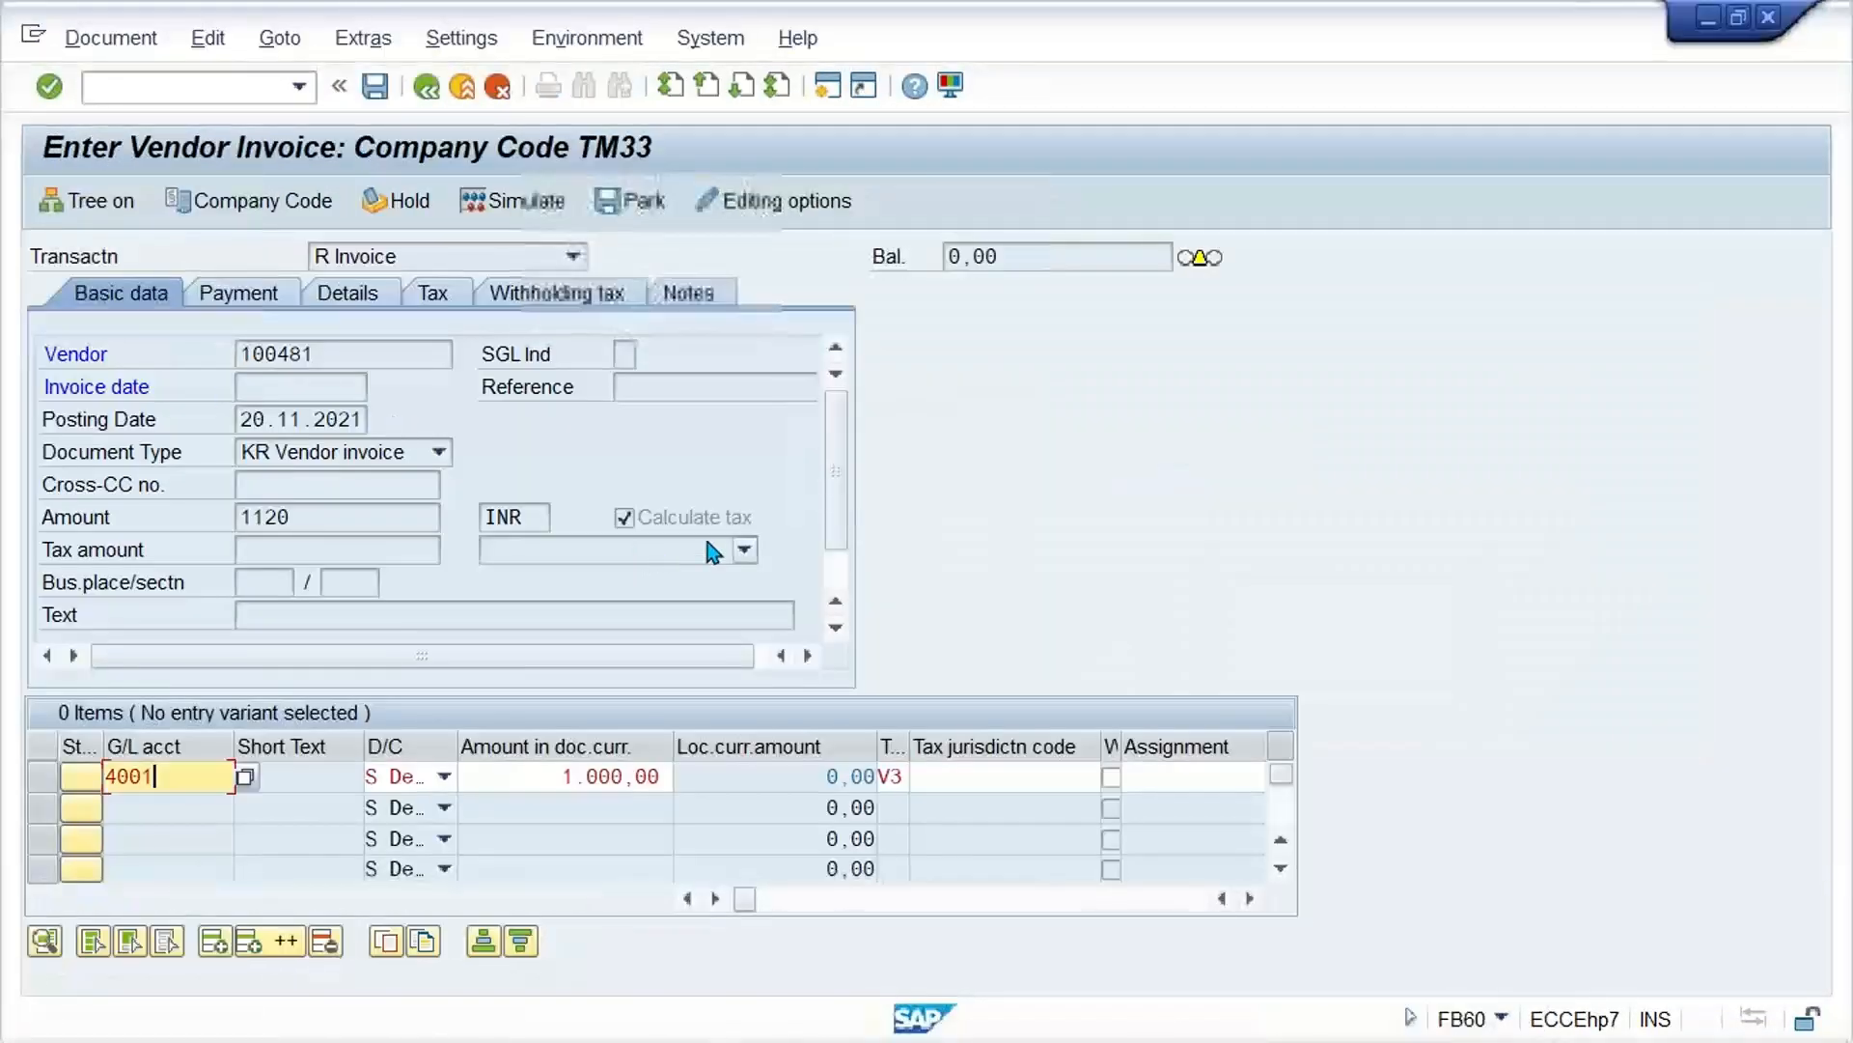
left_click(835, 567)
key("alt+Tab")
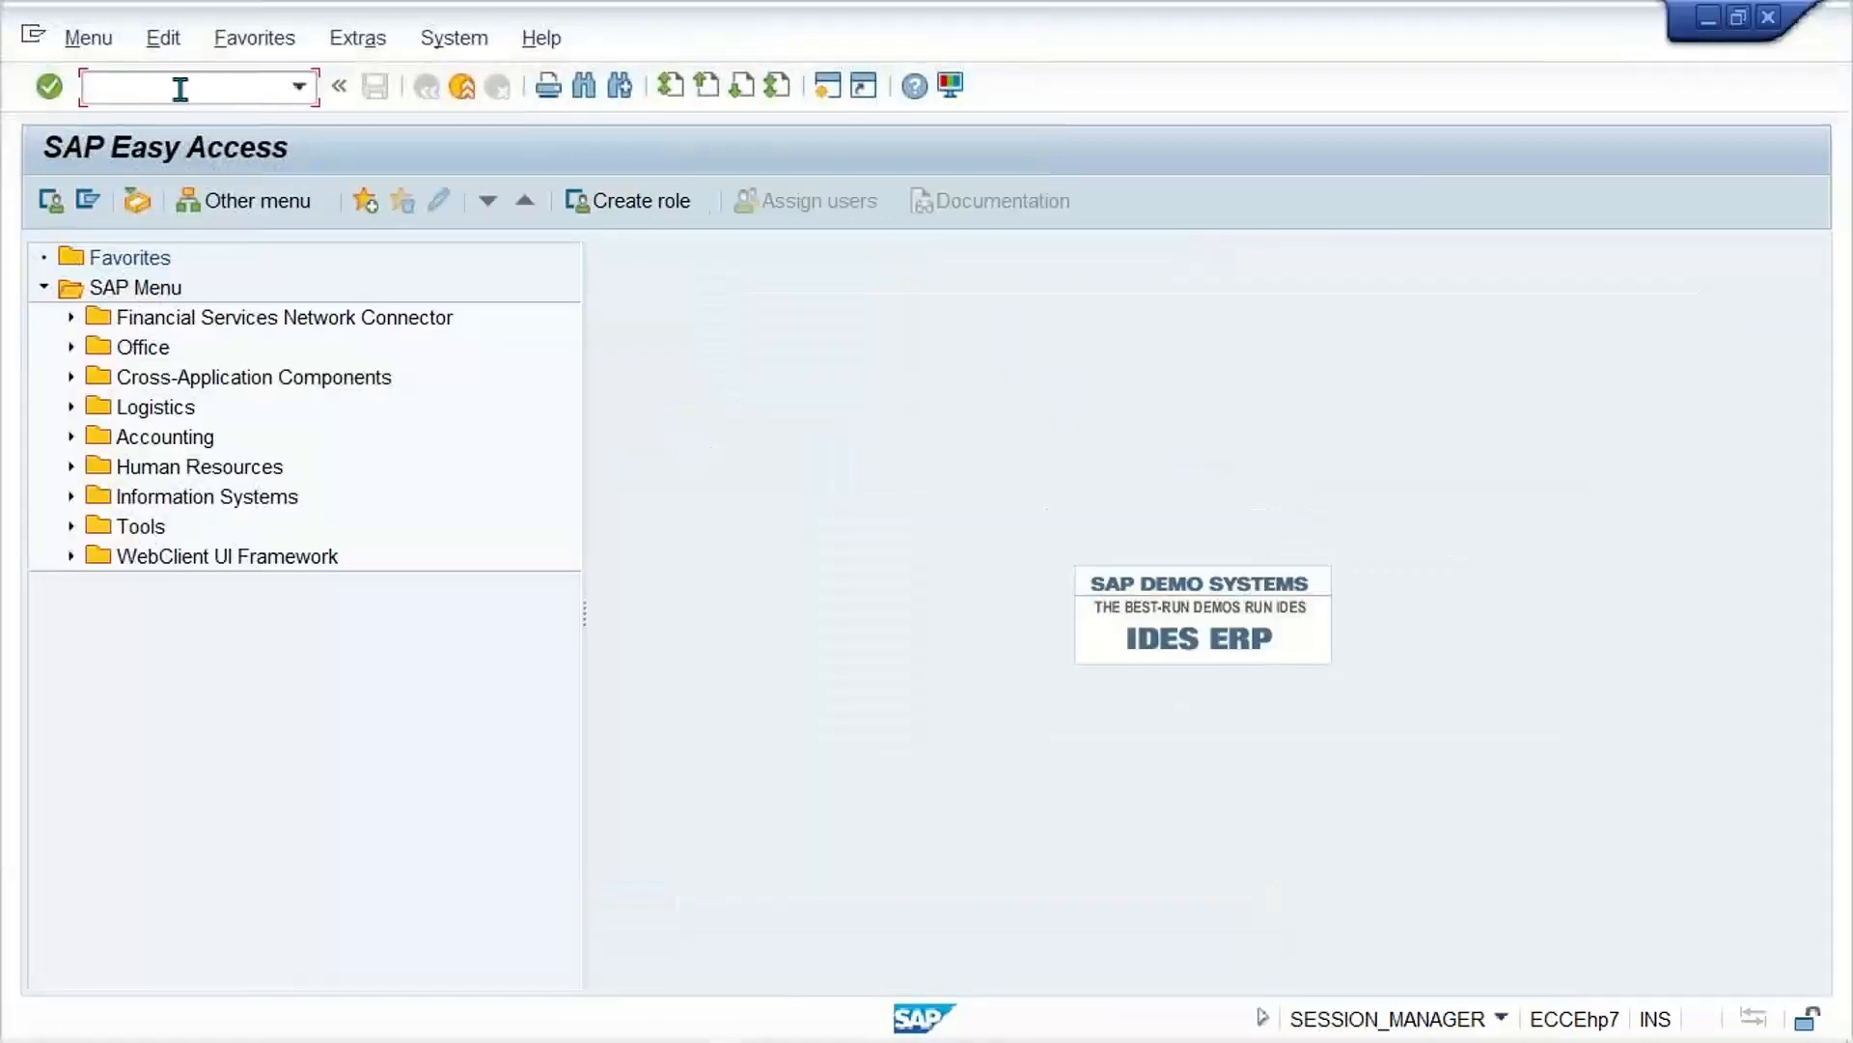
type("FS00")
key("Return")
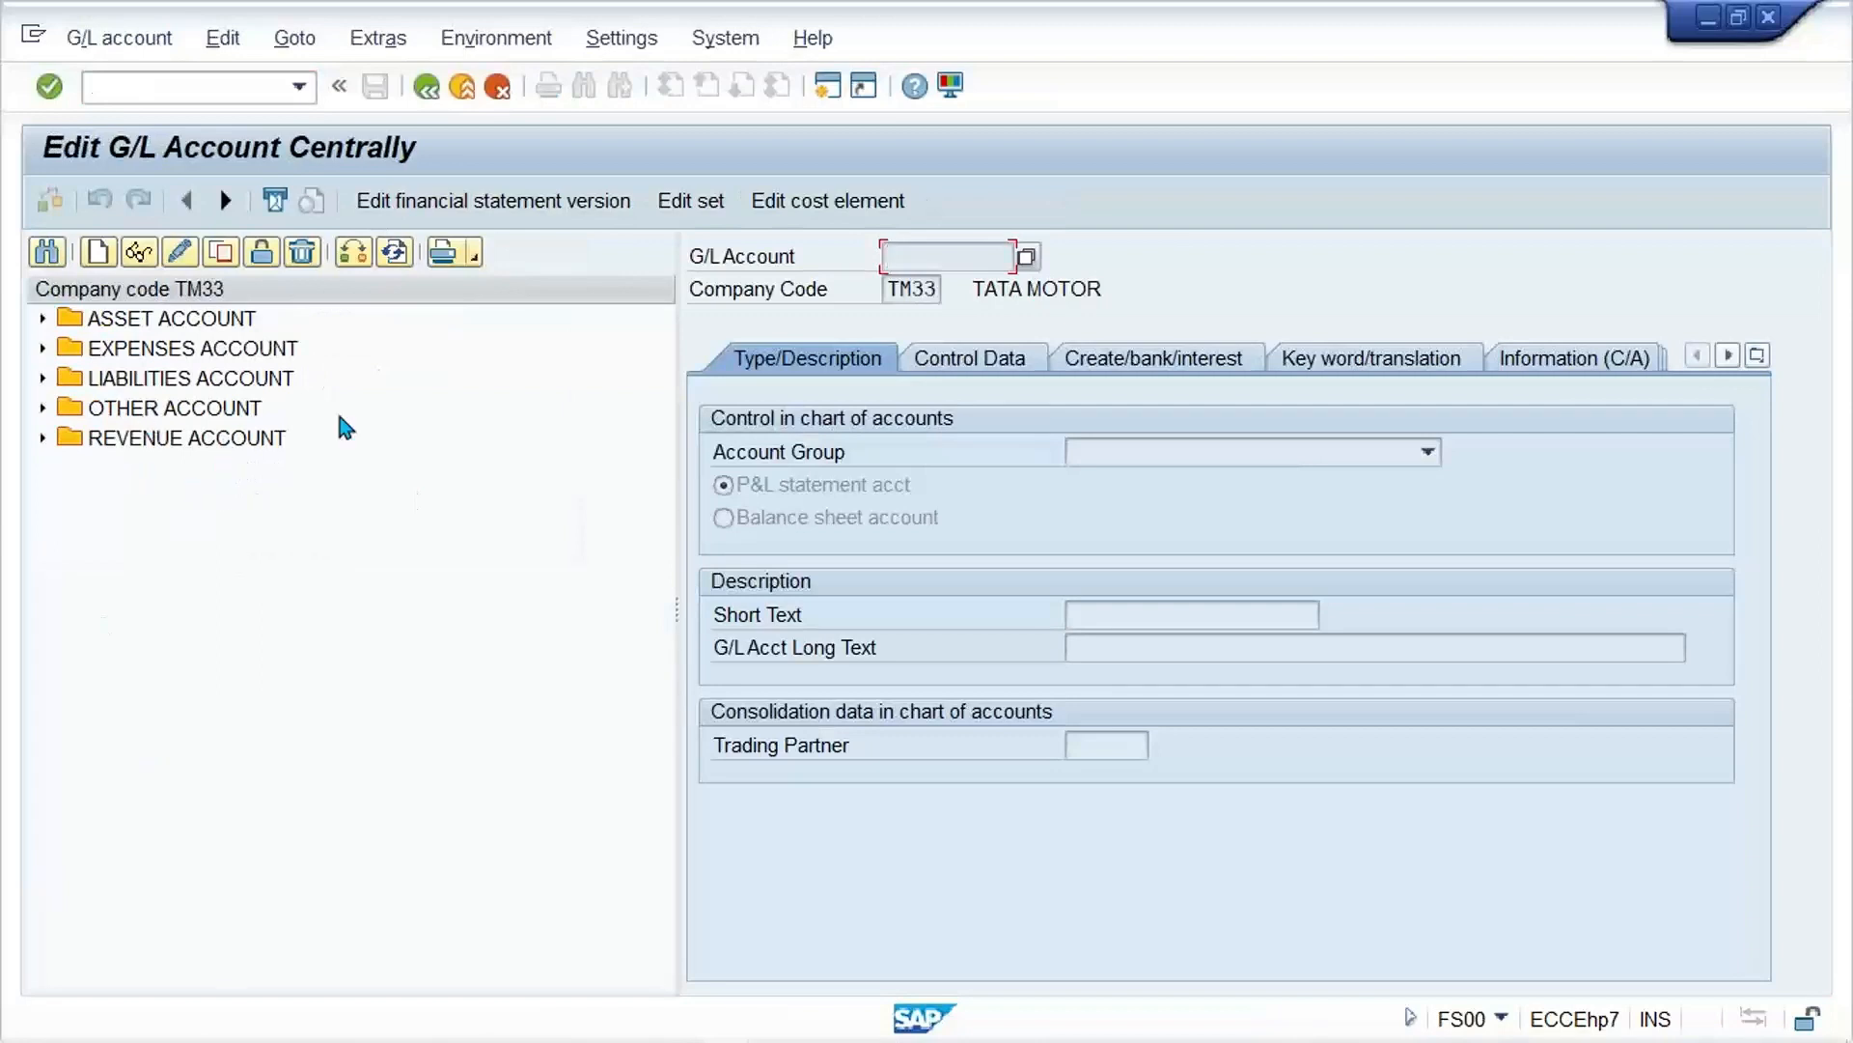
Step: Open expense account 4001 OFFICE MAINTENANCE and show its control data
left_click(176, 383)
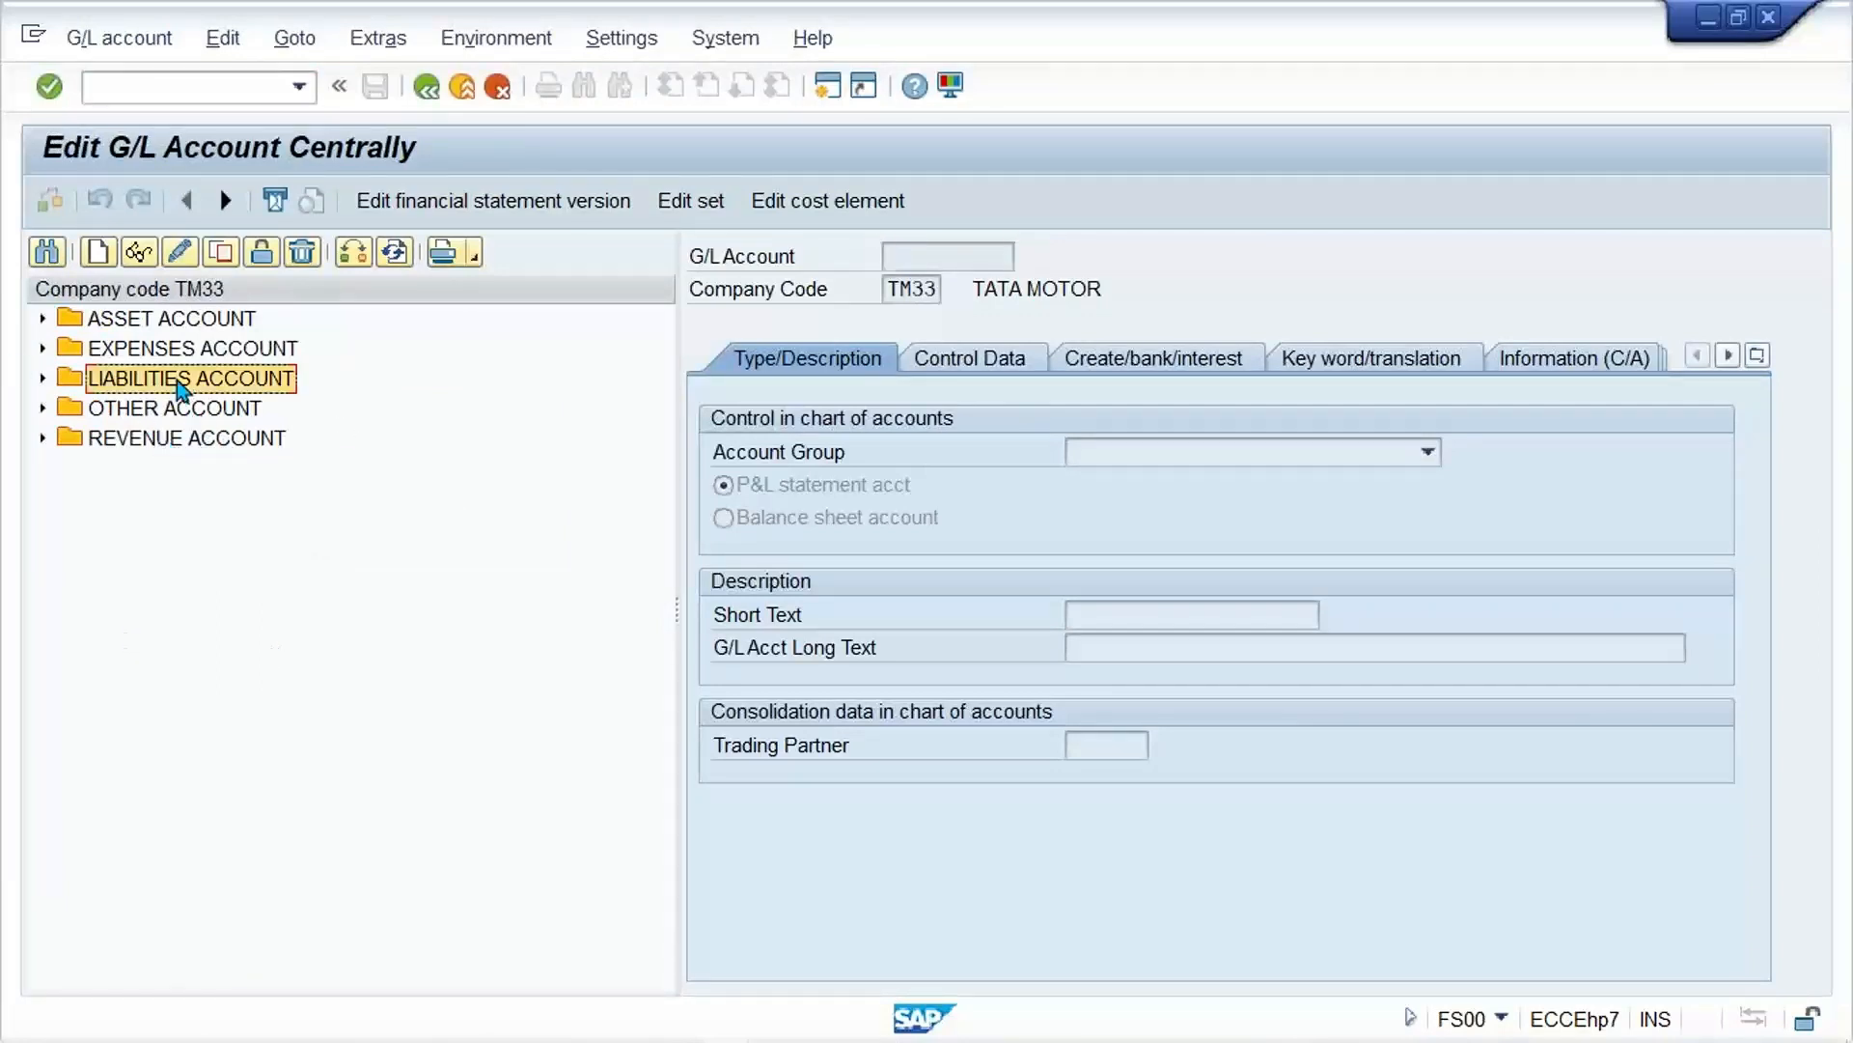
left_click(168, 353)
double_click(170, 355)
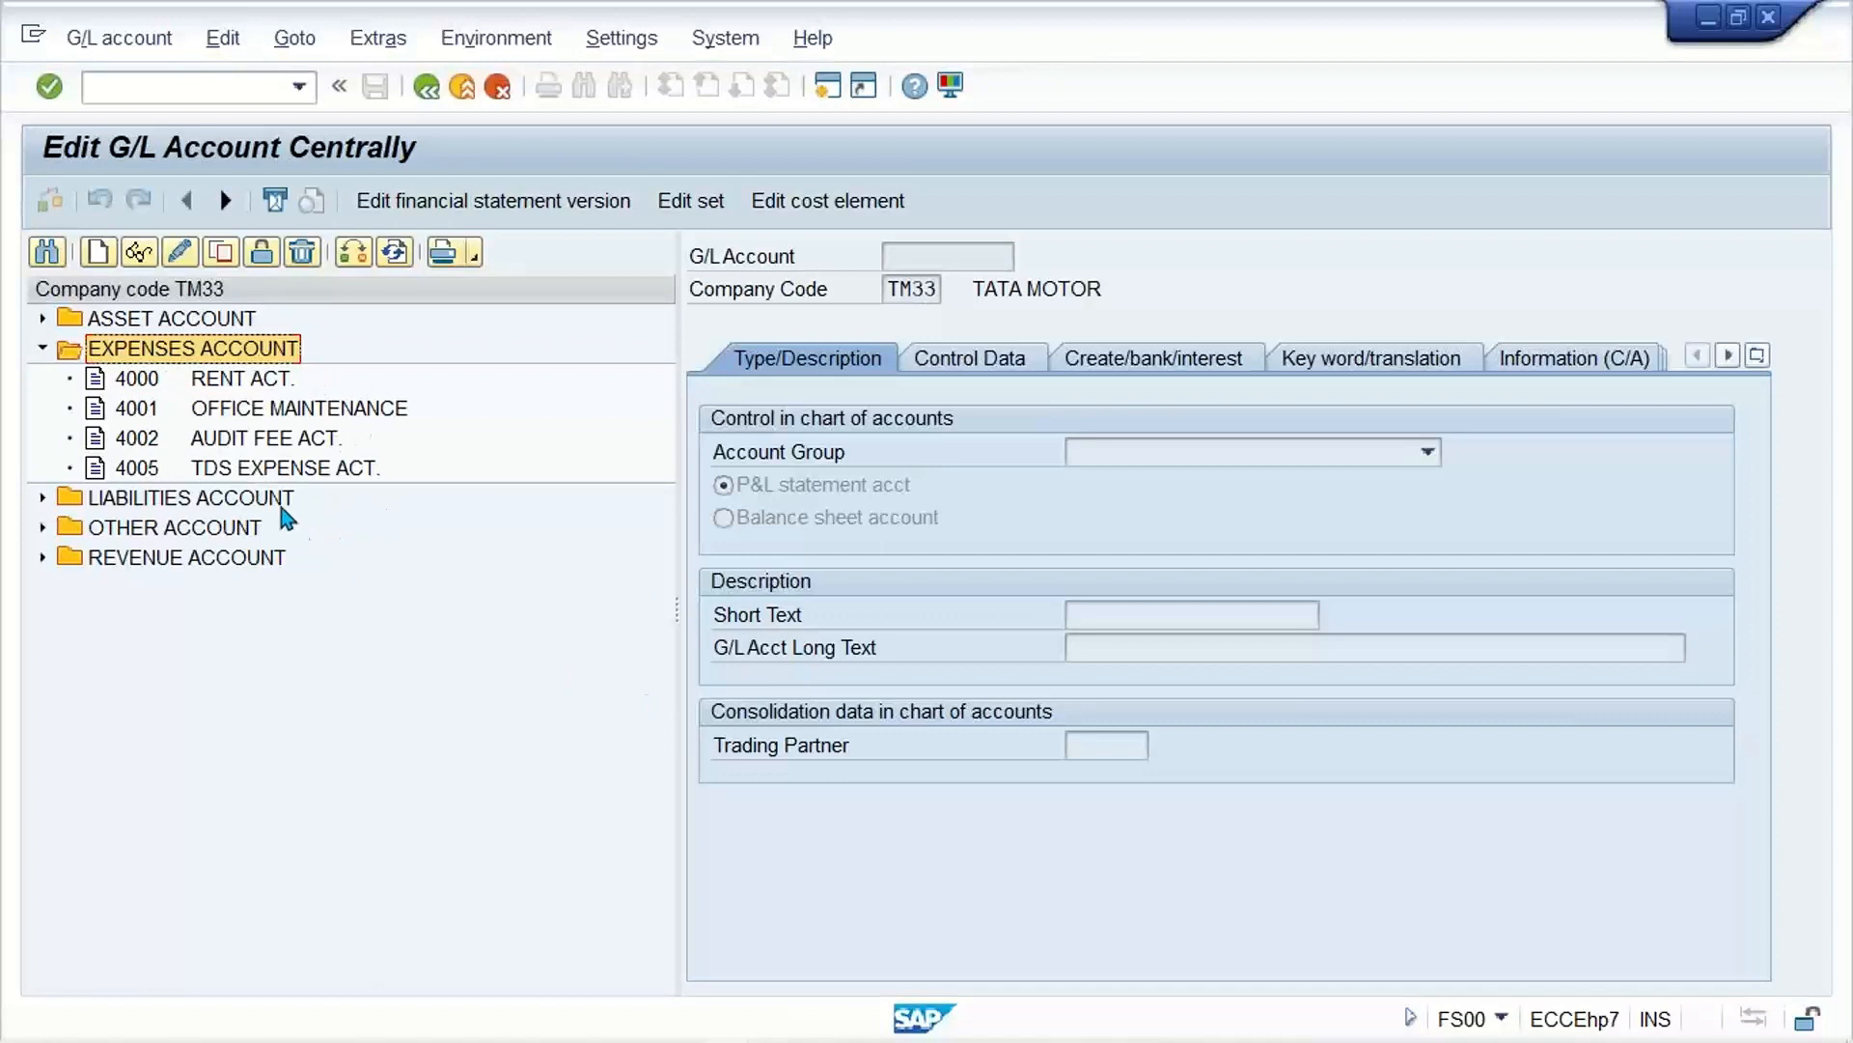
double_click(286, 413)
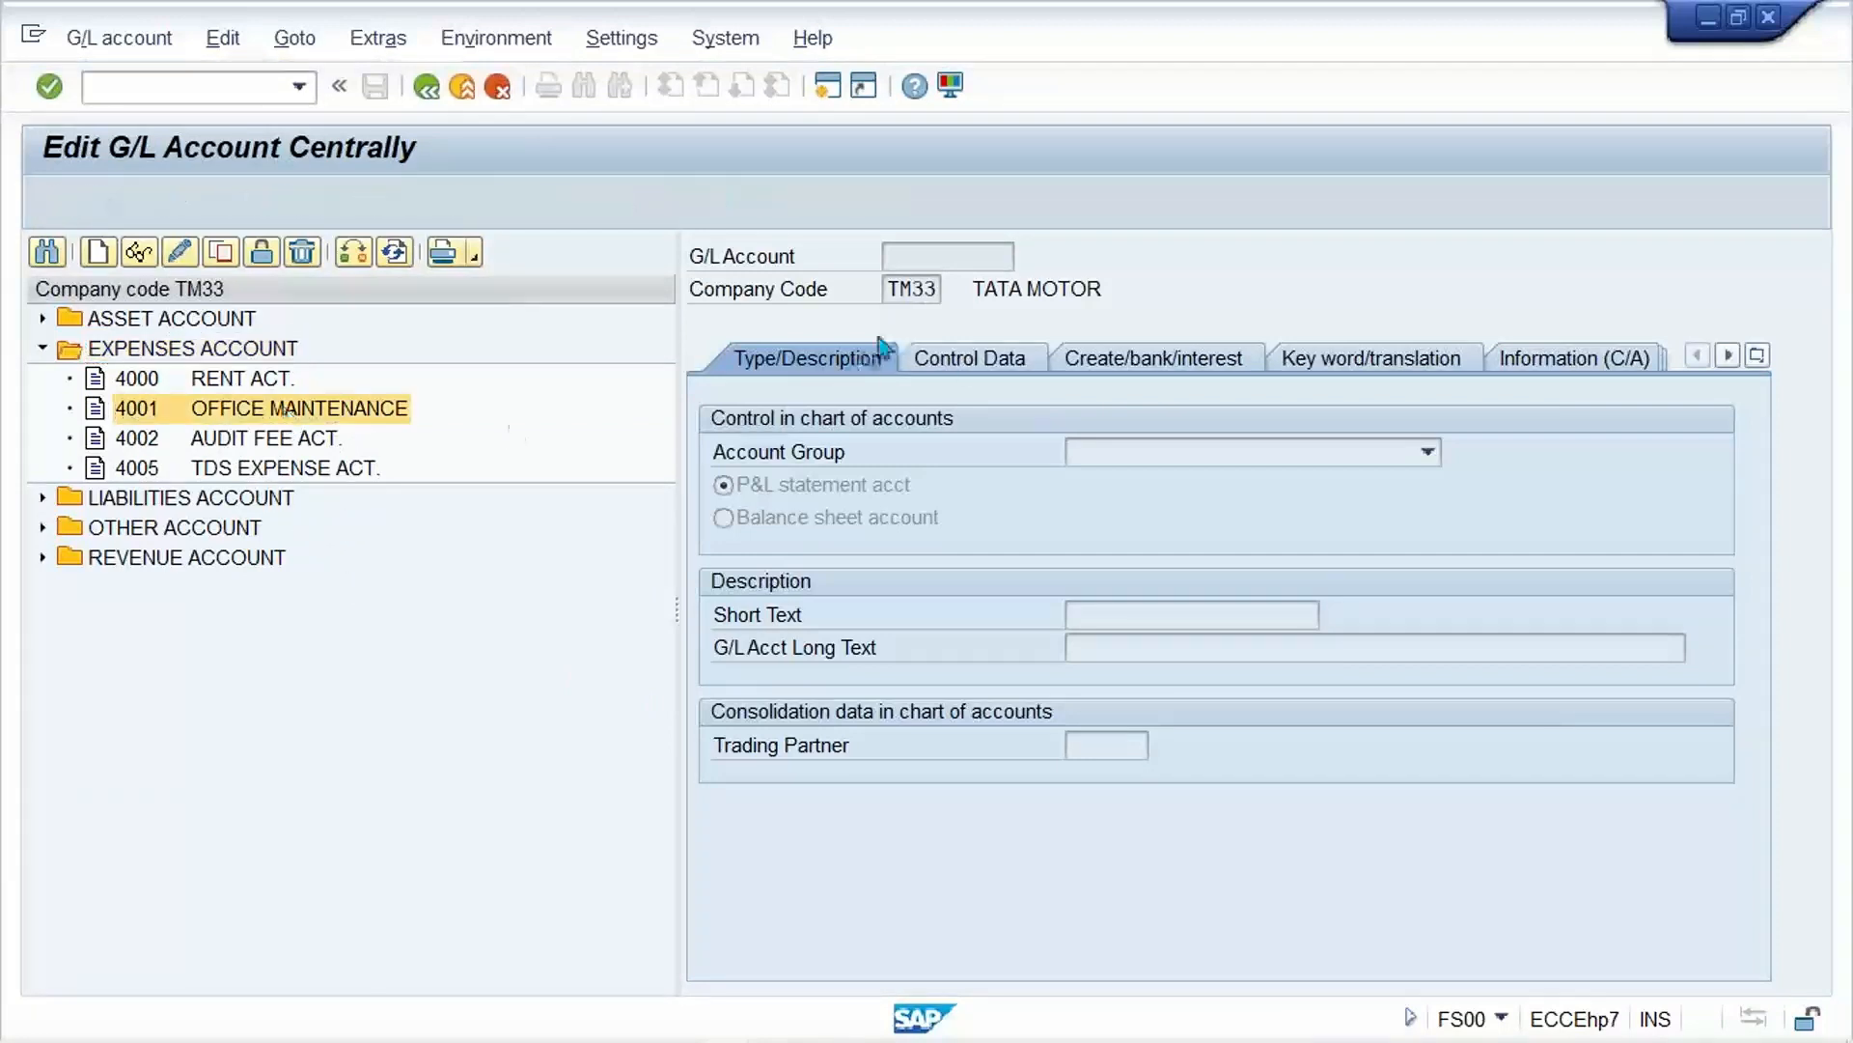
left_click(1004, 372)
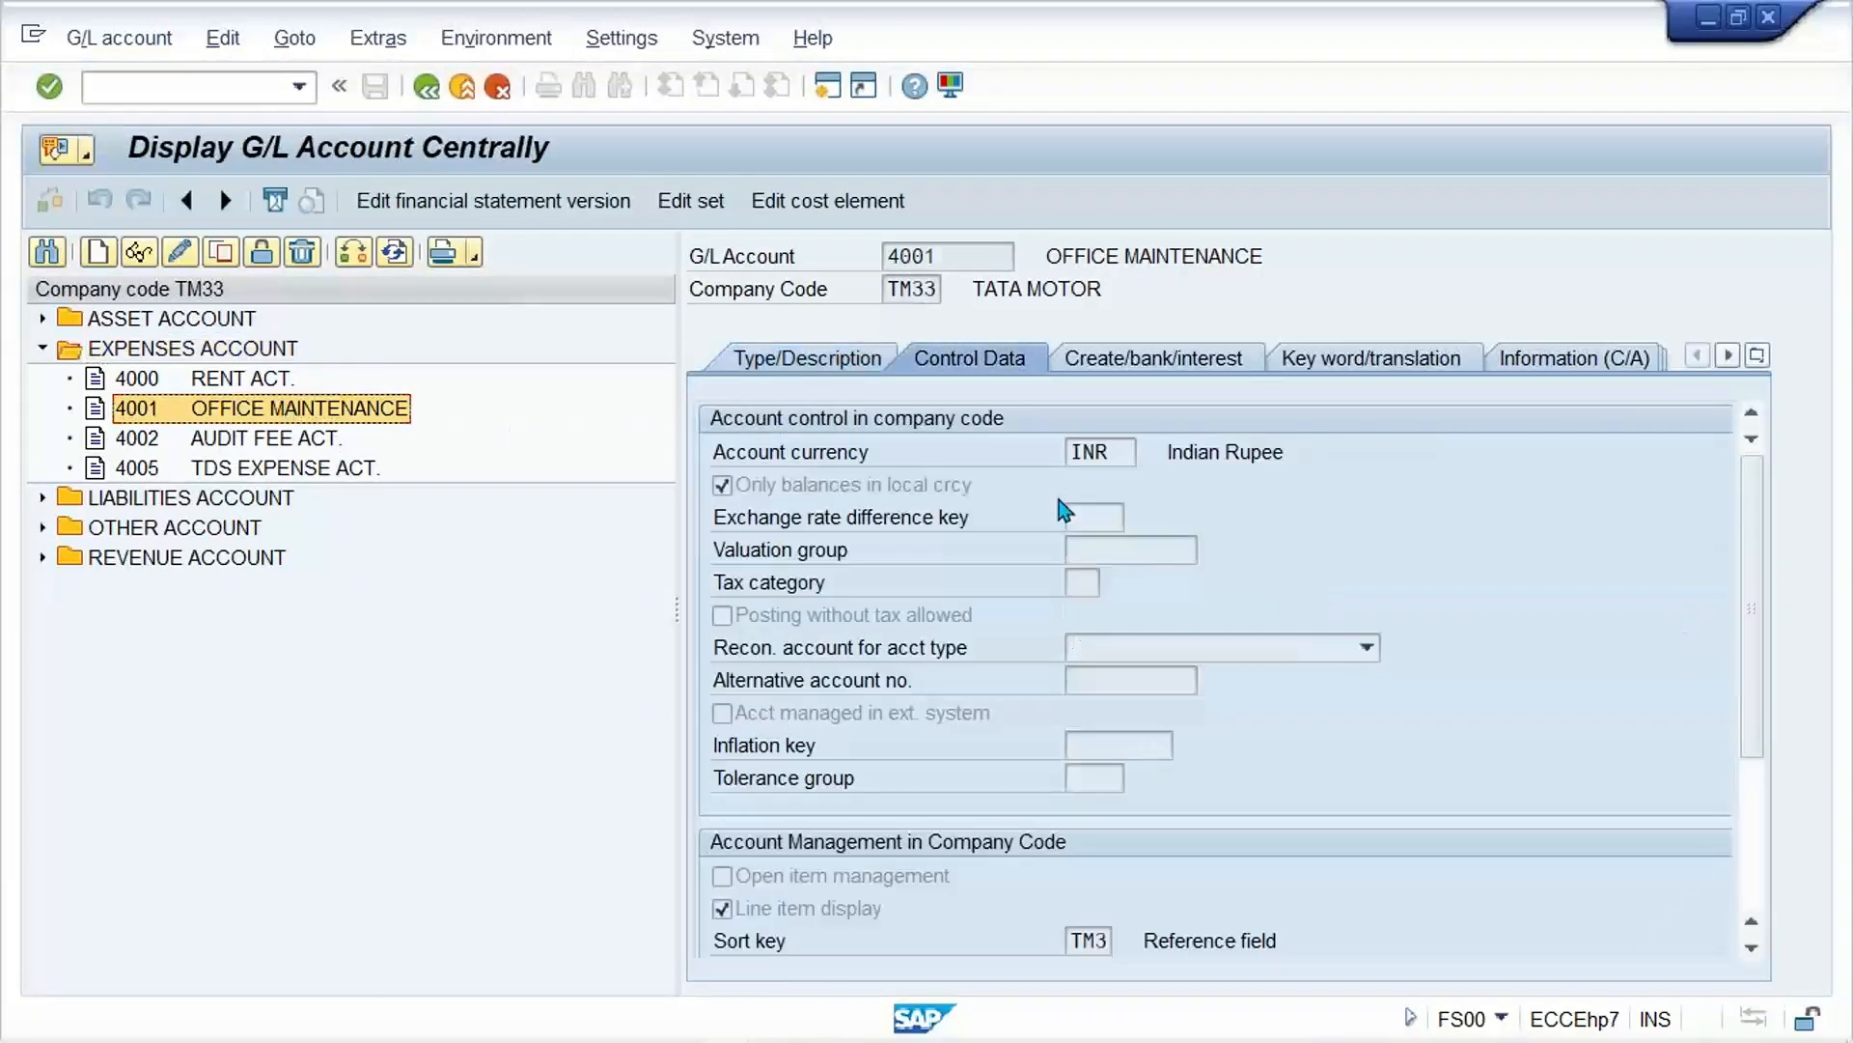
Step: Switch account 4001 to change mode and set its tax category to "-" (Only input tax allowed)
left_click(177, 252)
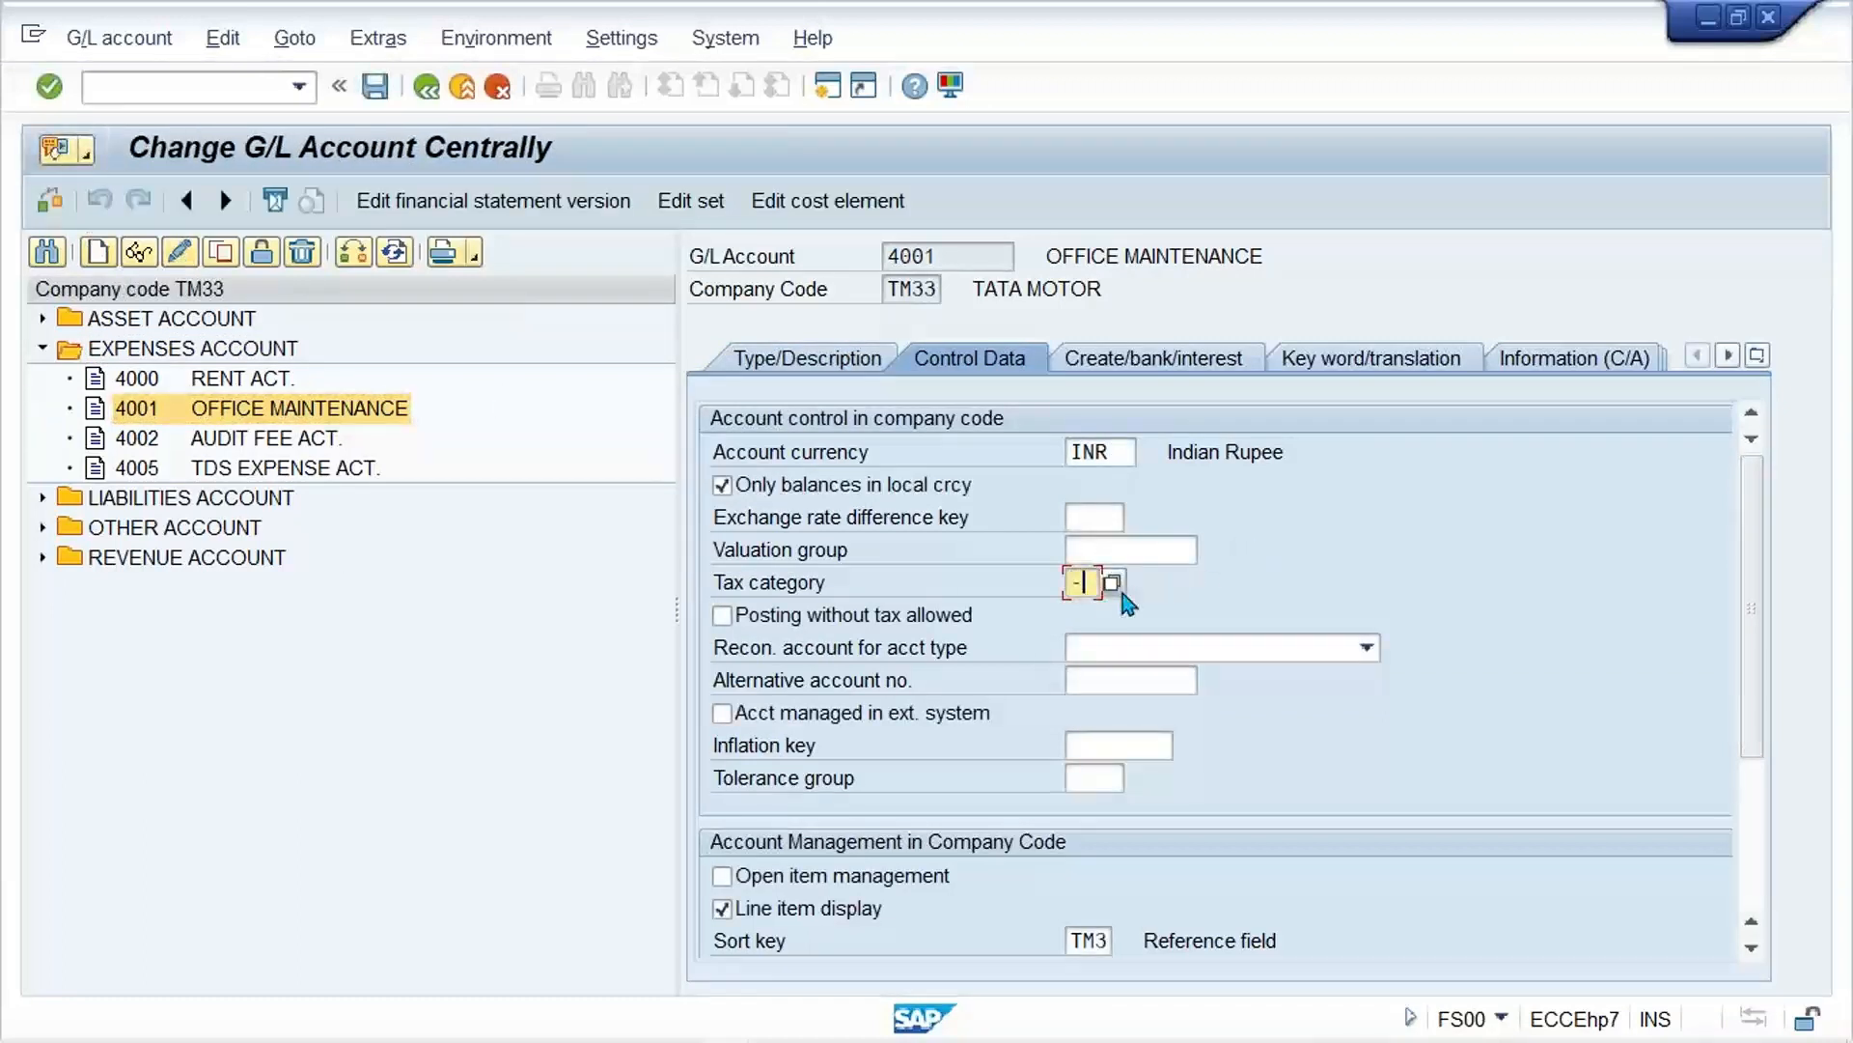
type("-")
key("Return")
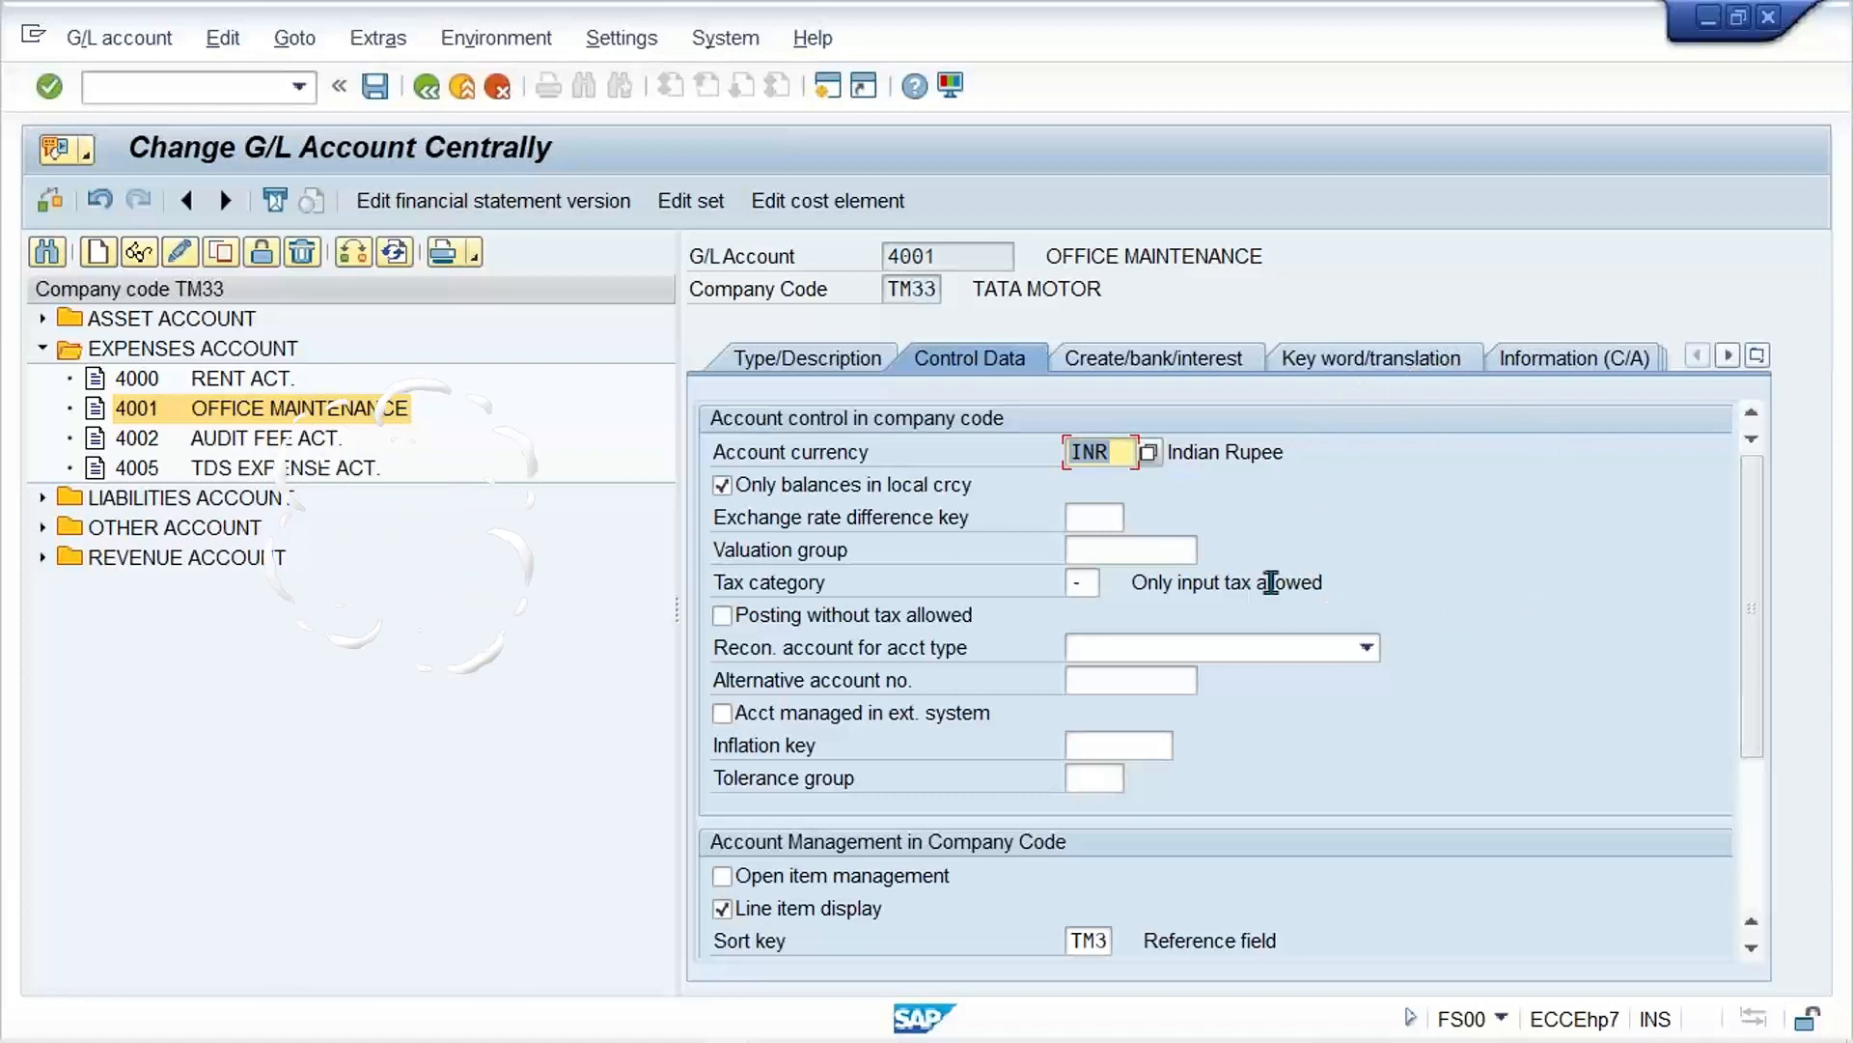
Step: Examine the possible tax category entries for account 4001, including the GST tax codes, and close the list
left_click(1088, 585)
left_click(1115, 584)
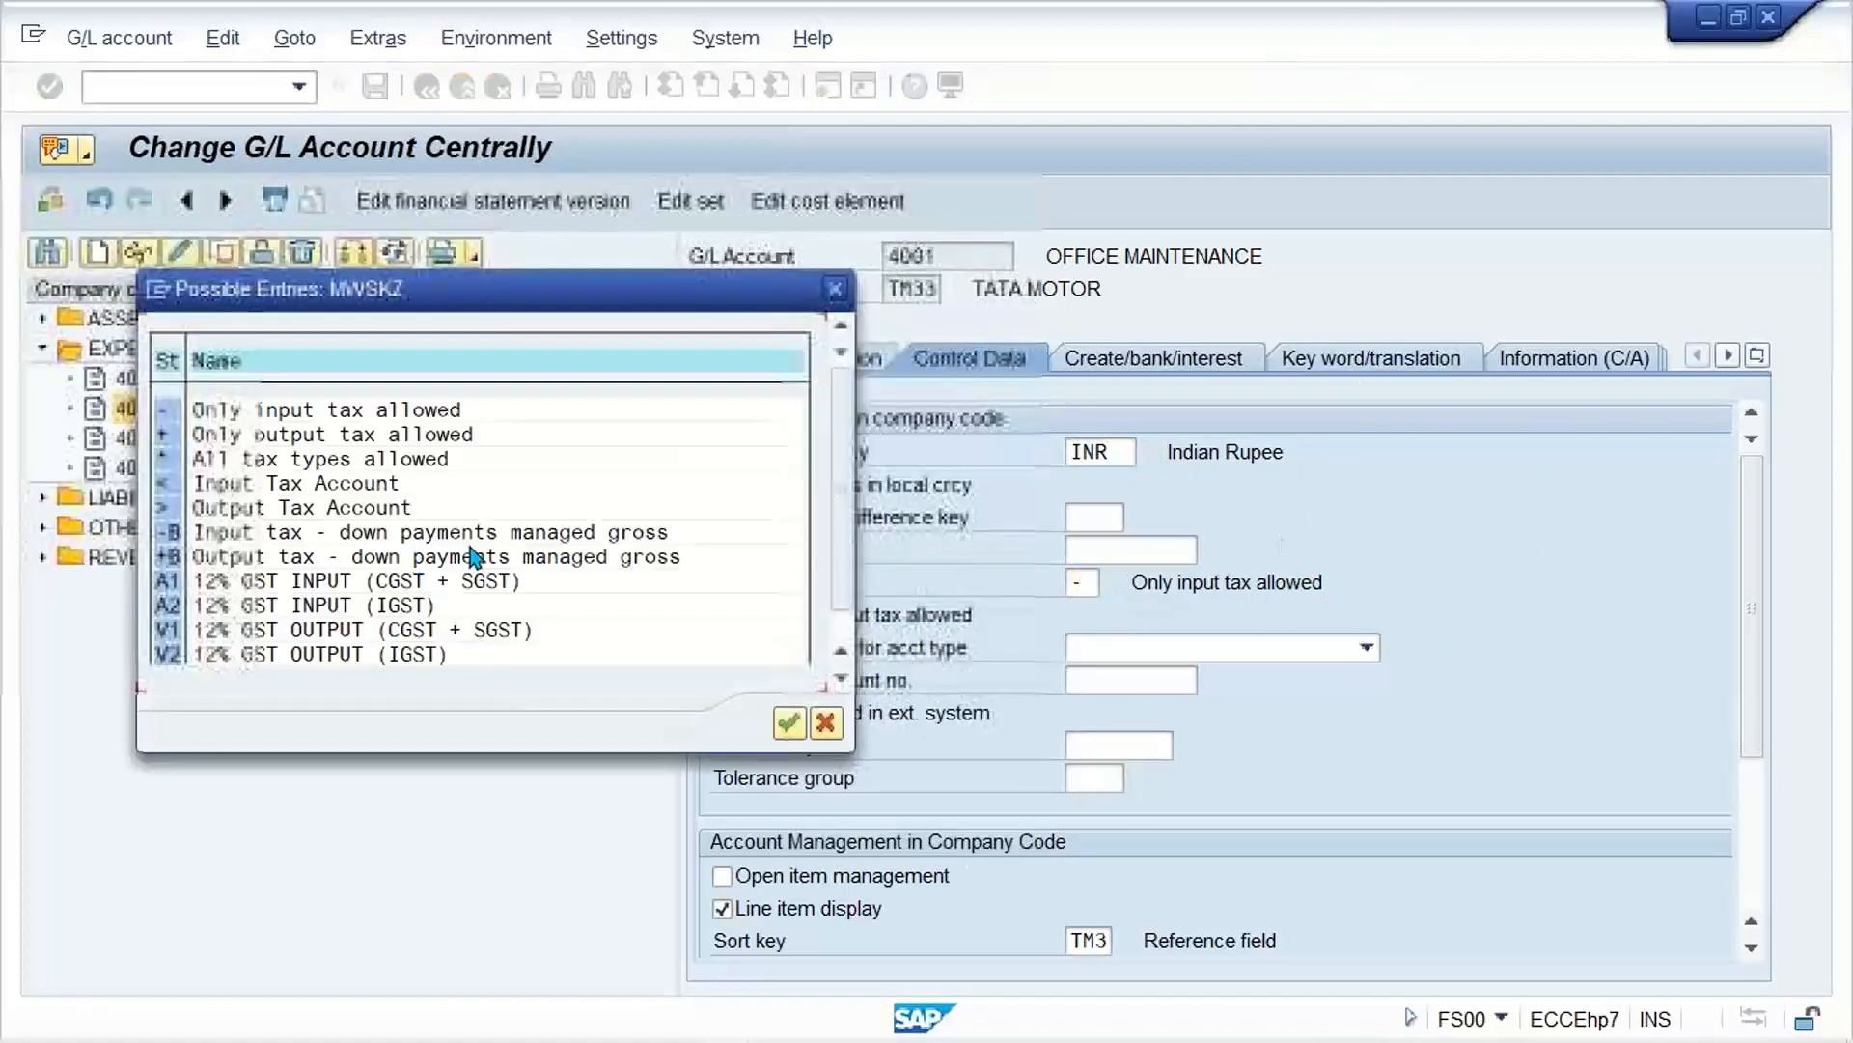
left_click(1378, 50)
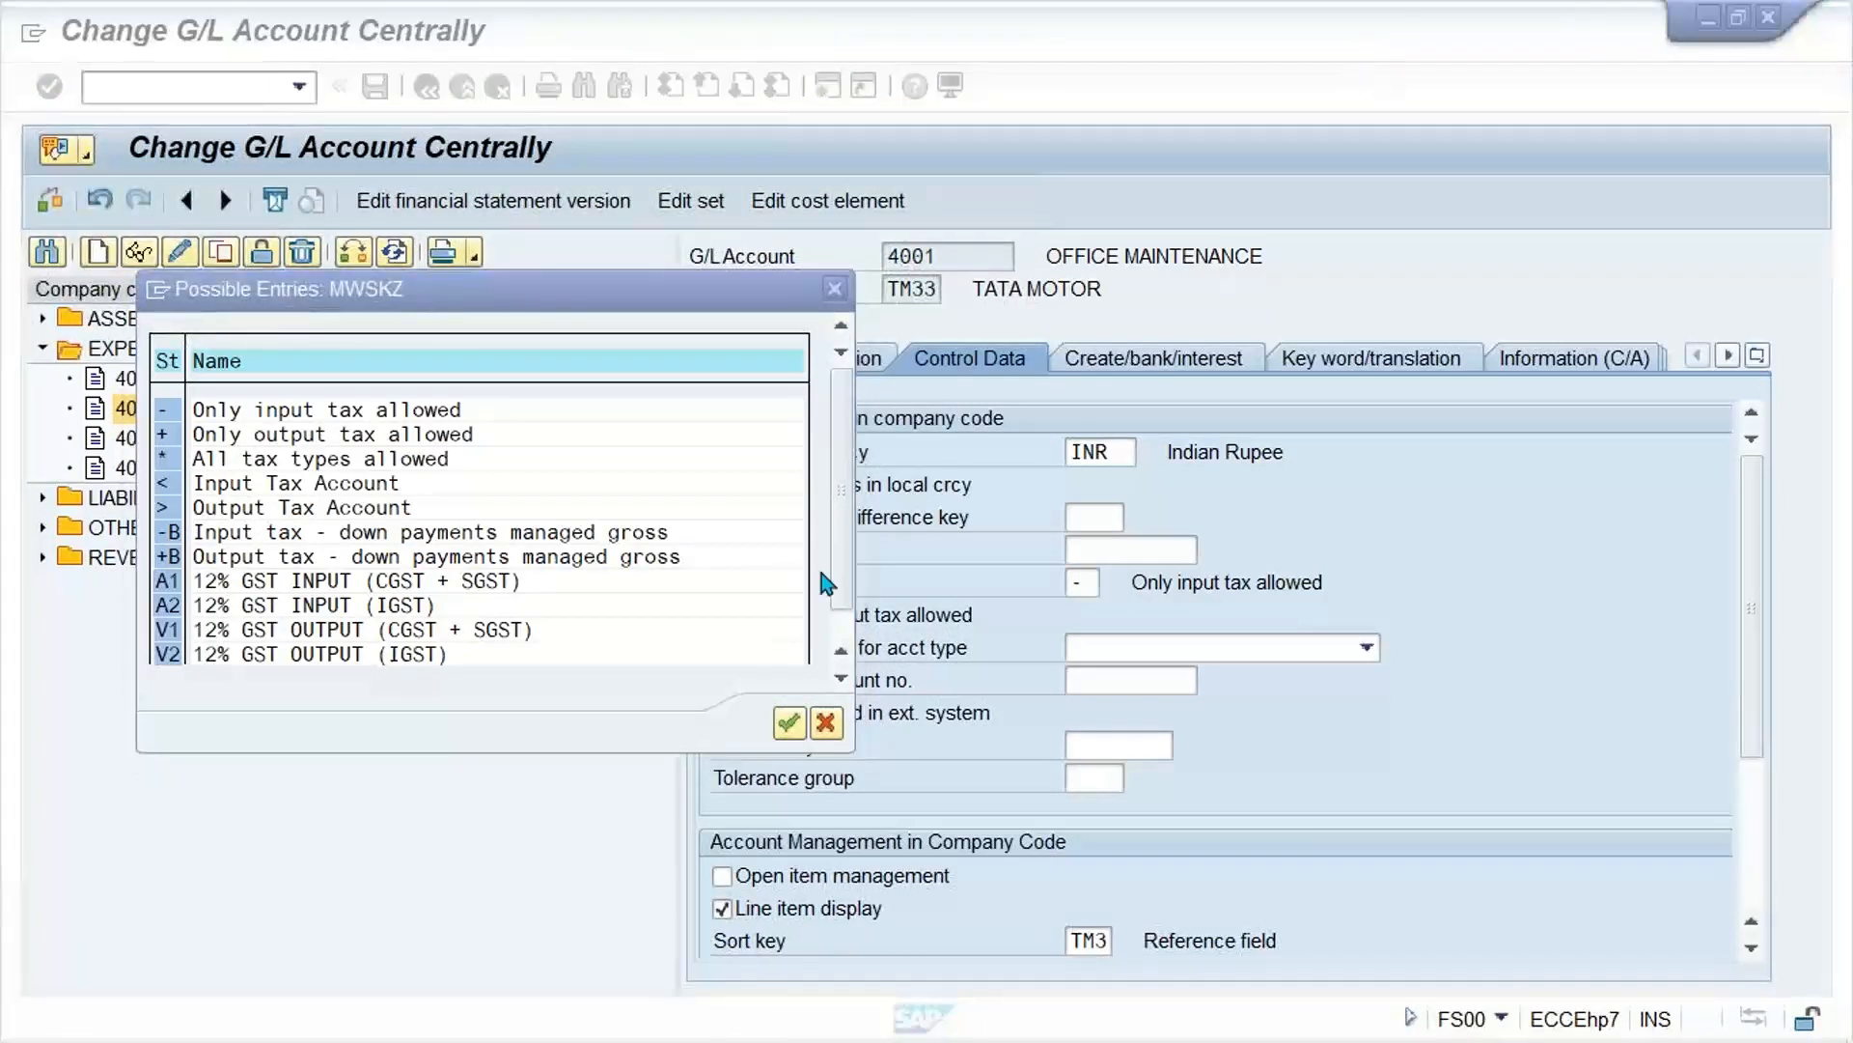
left_click(839, 630)
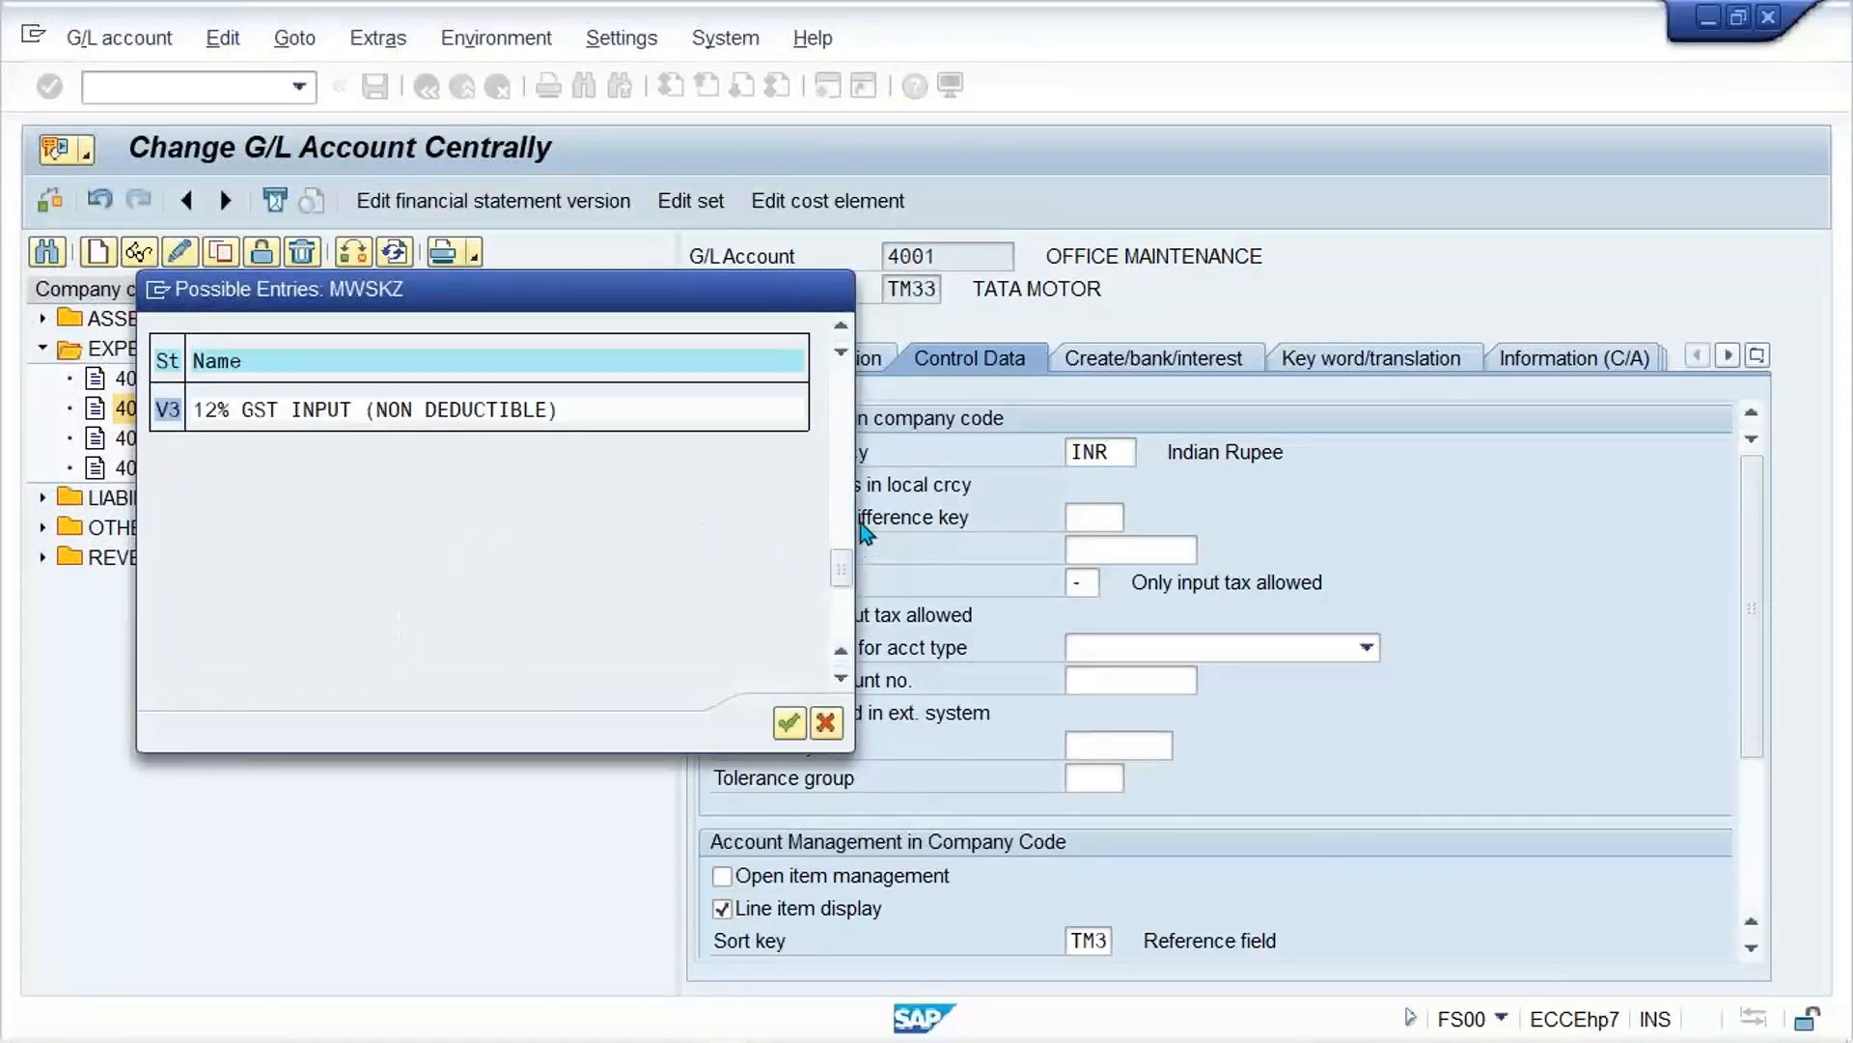
scroll(840, 564, "up", 1)
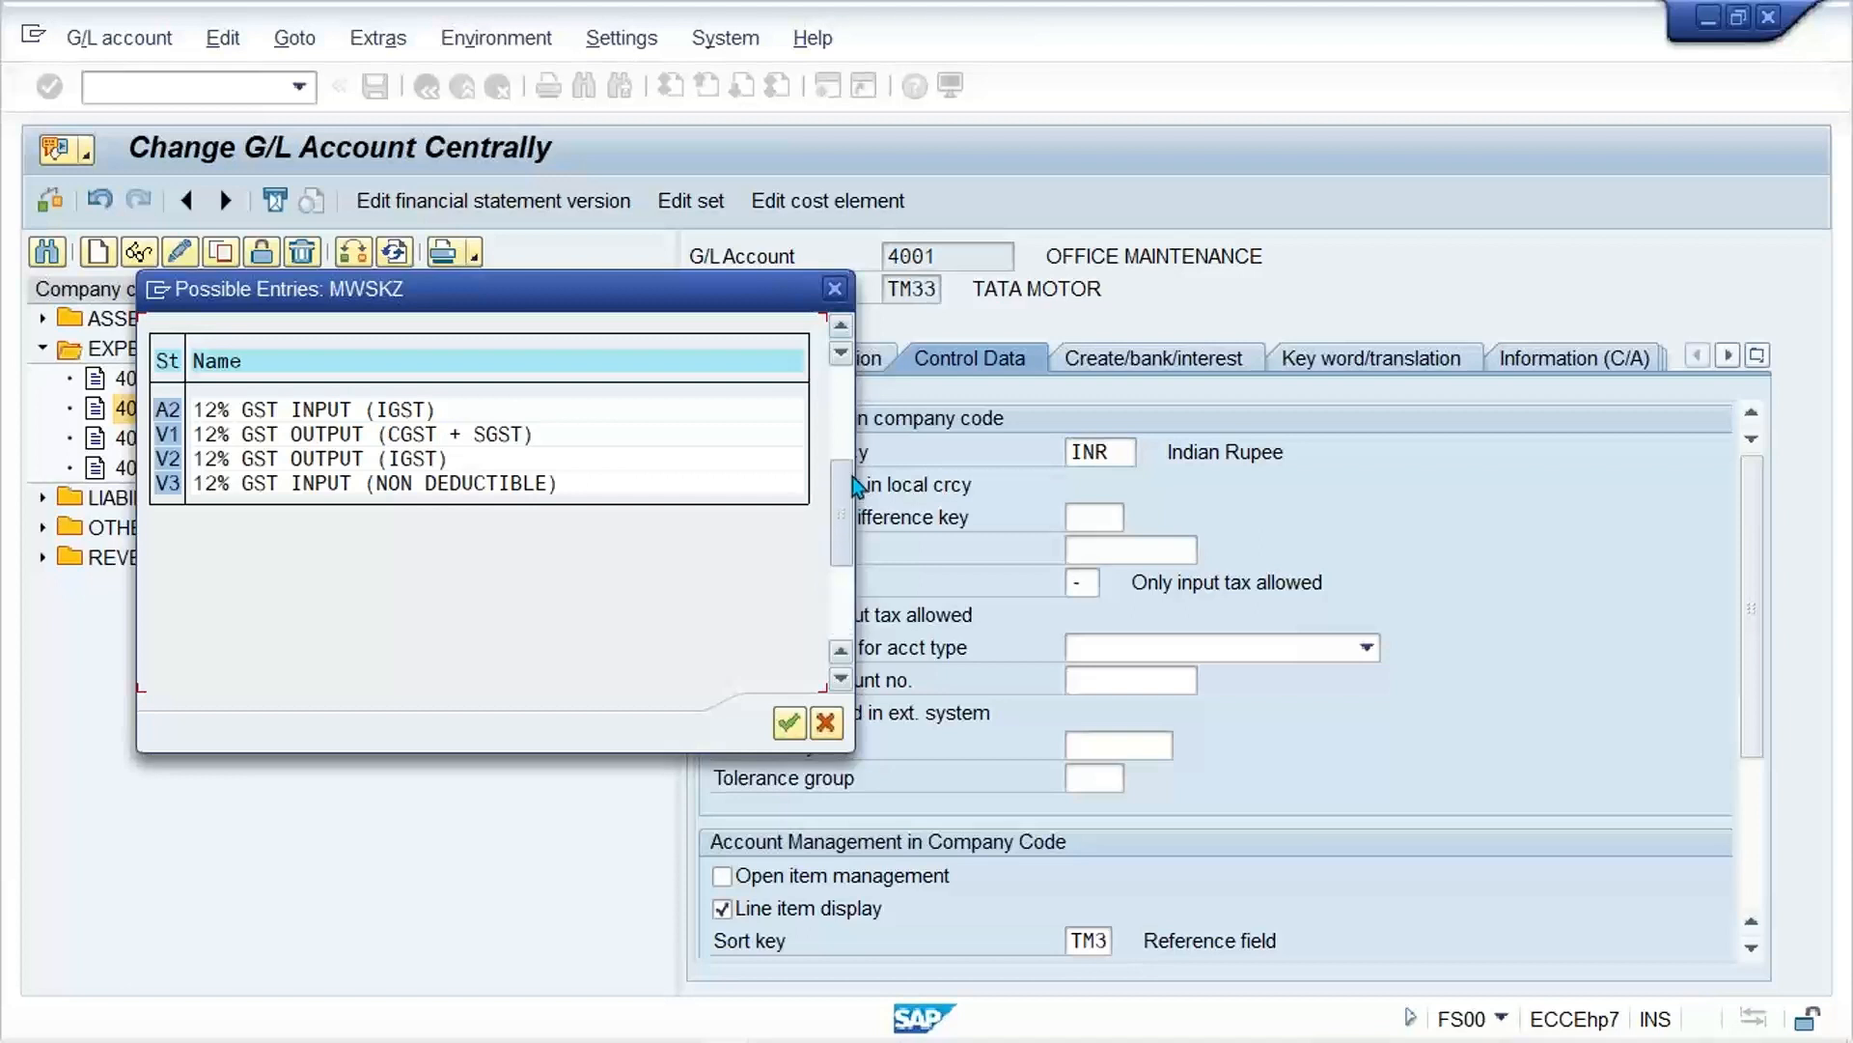
scroll(850, 479, "up", 2)
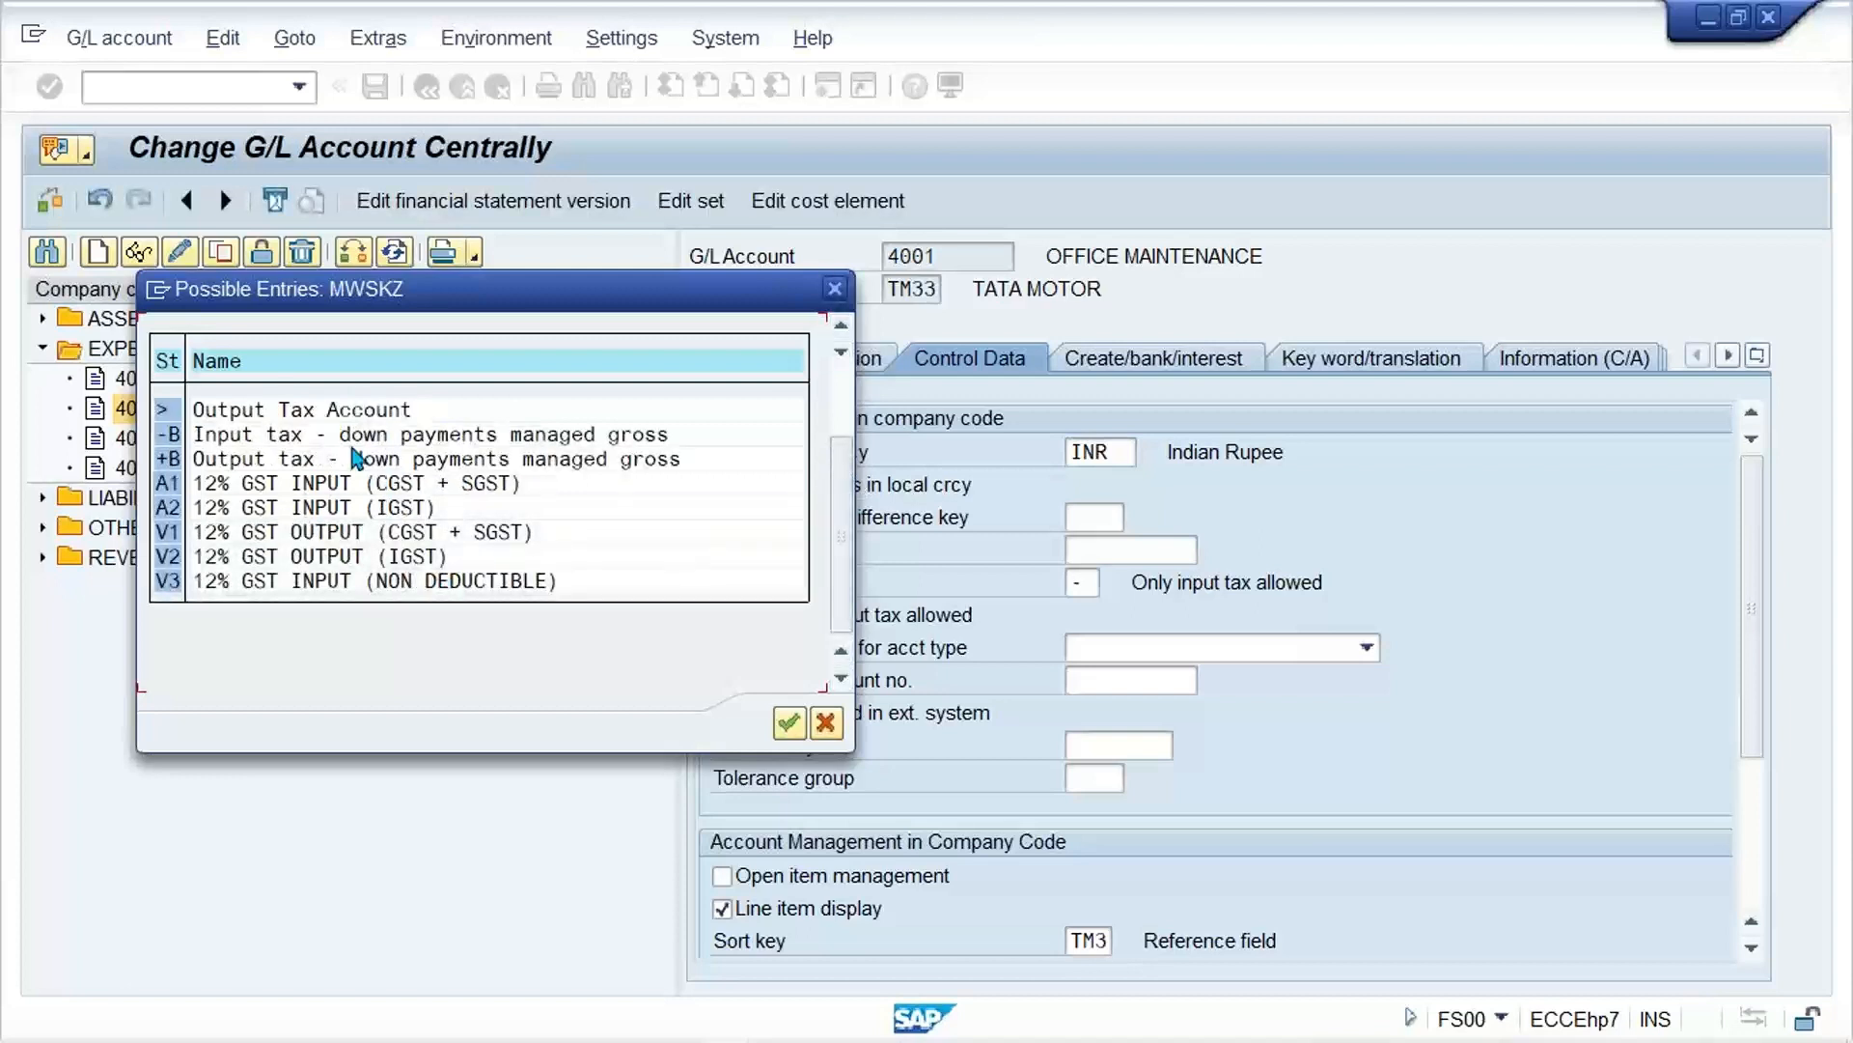
left_click(836, 289)
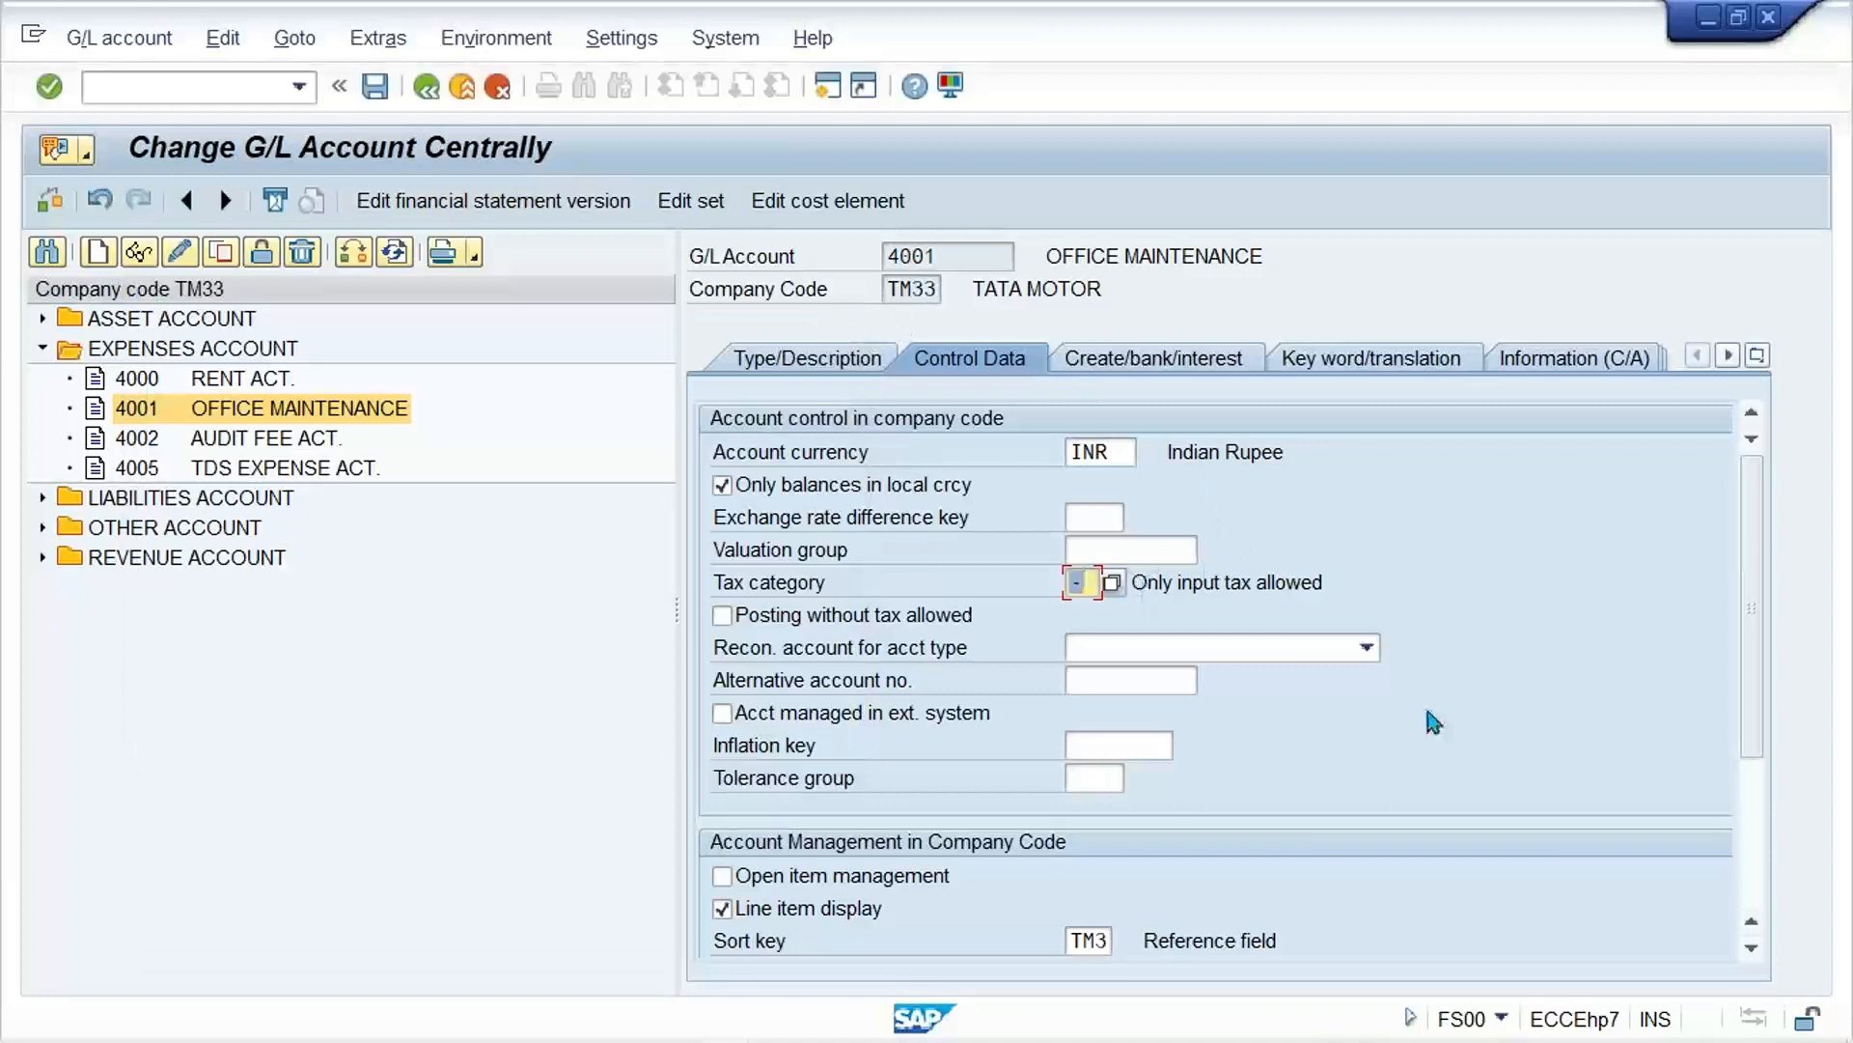
Step: Save the tax category change for G/L account 4001, accepting the sales tax code warning
key("Return")
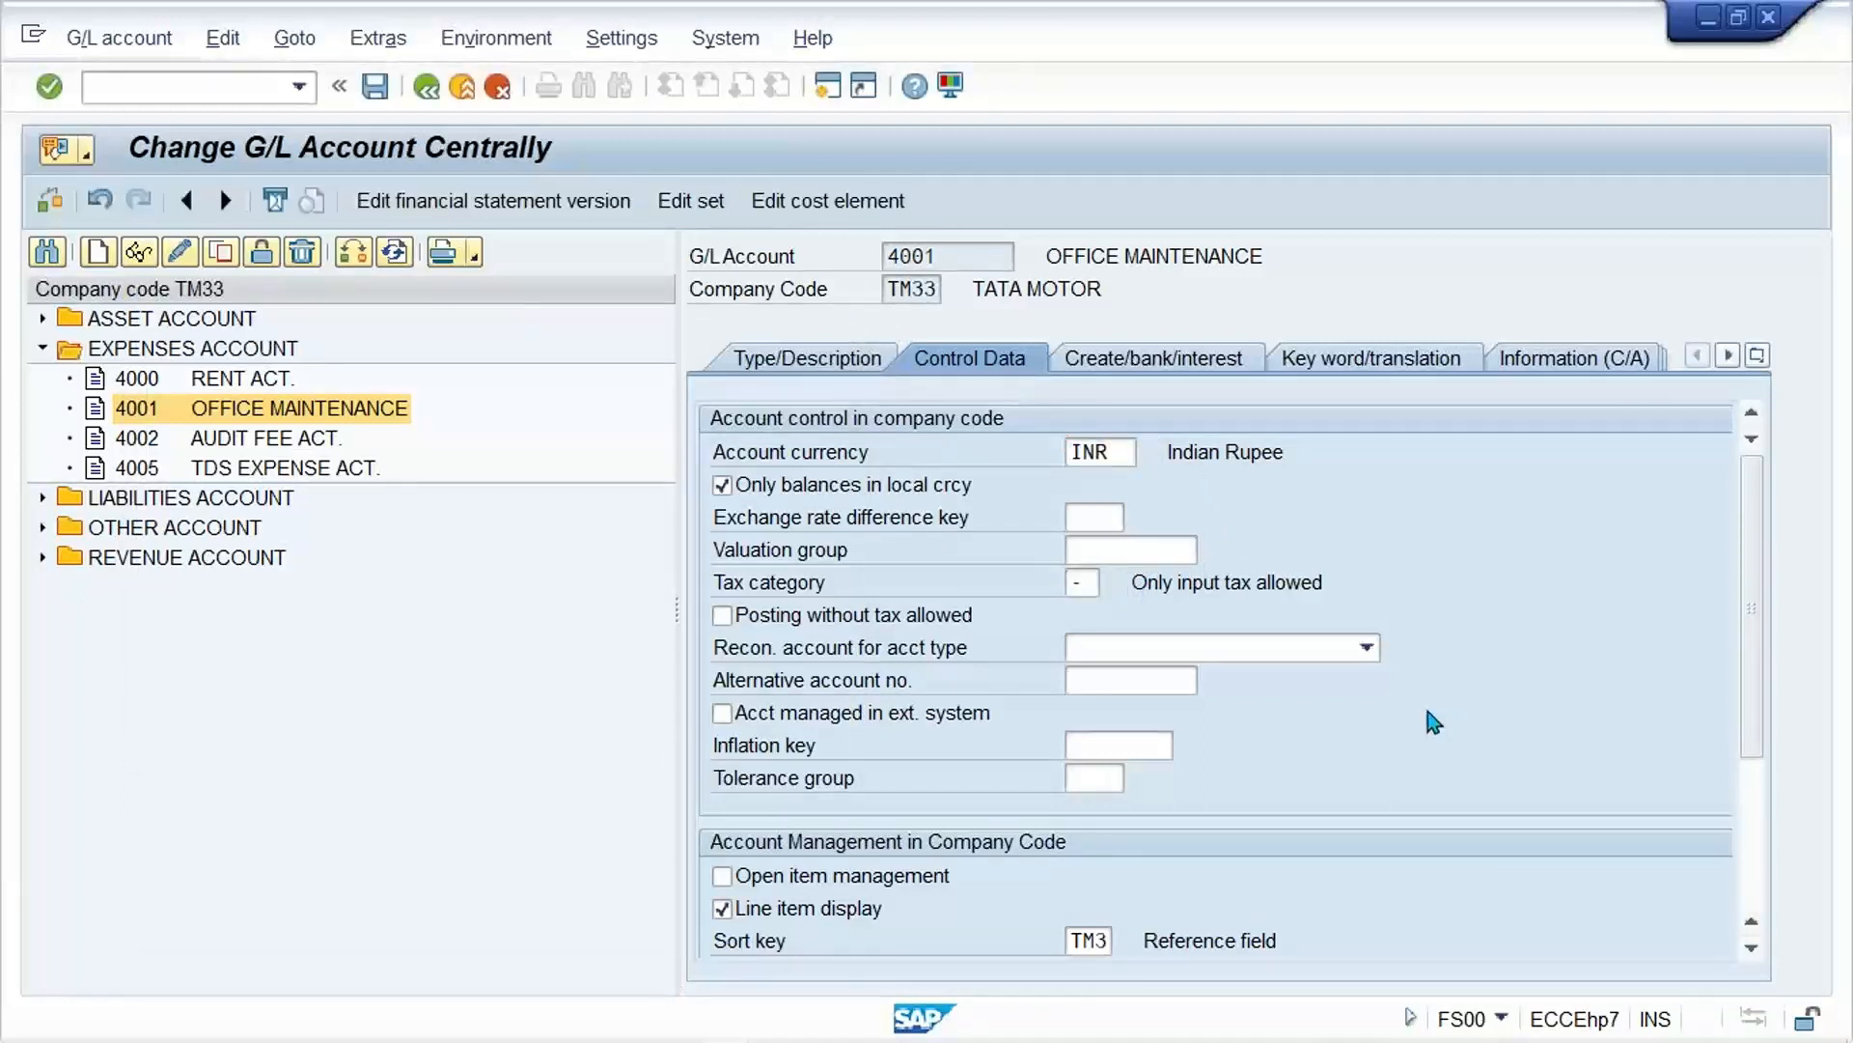
key("ctrl+s")
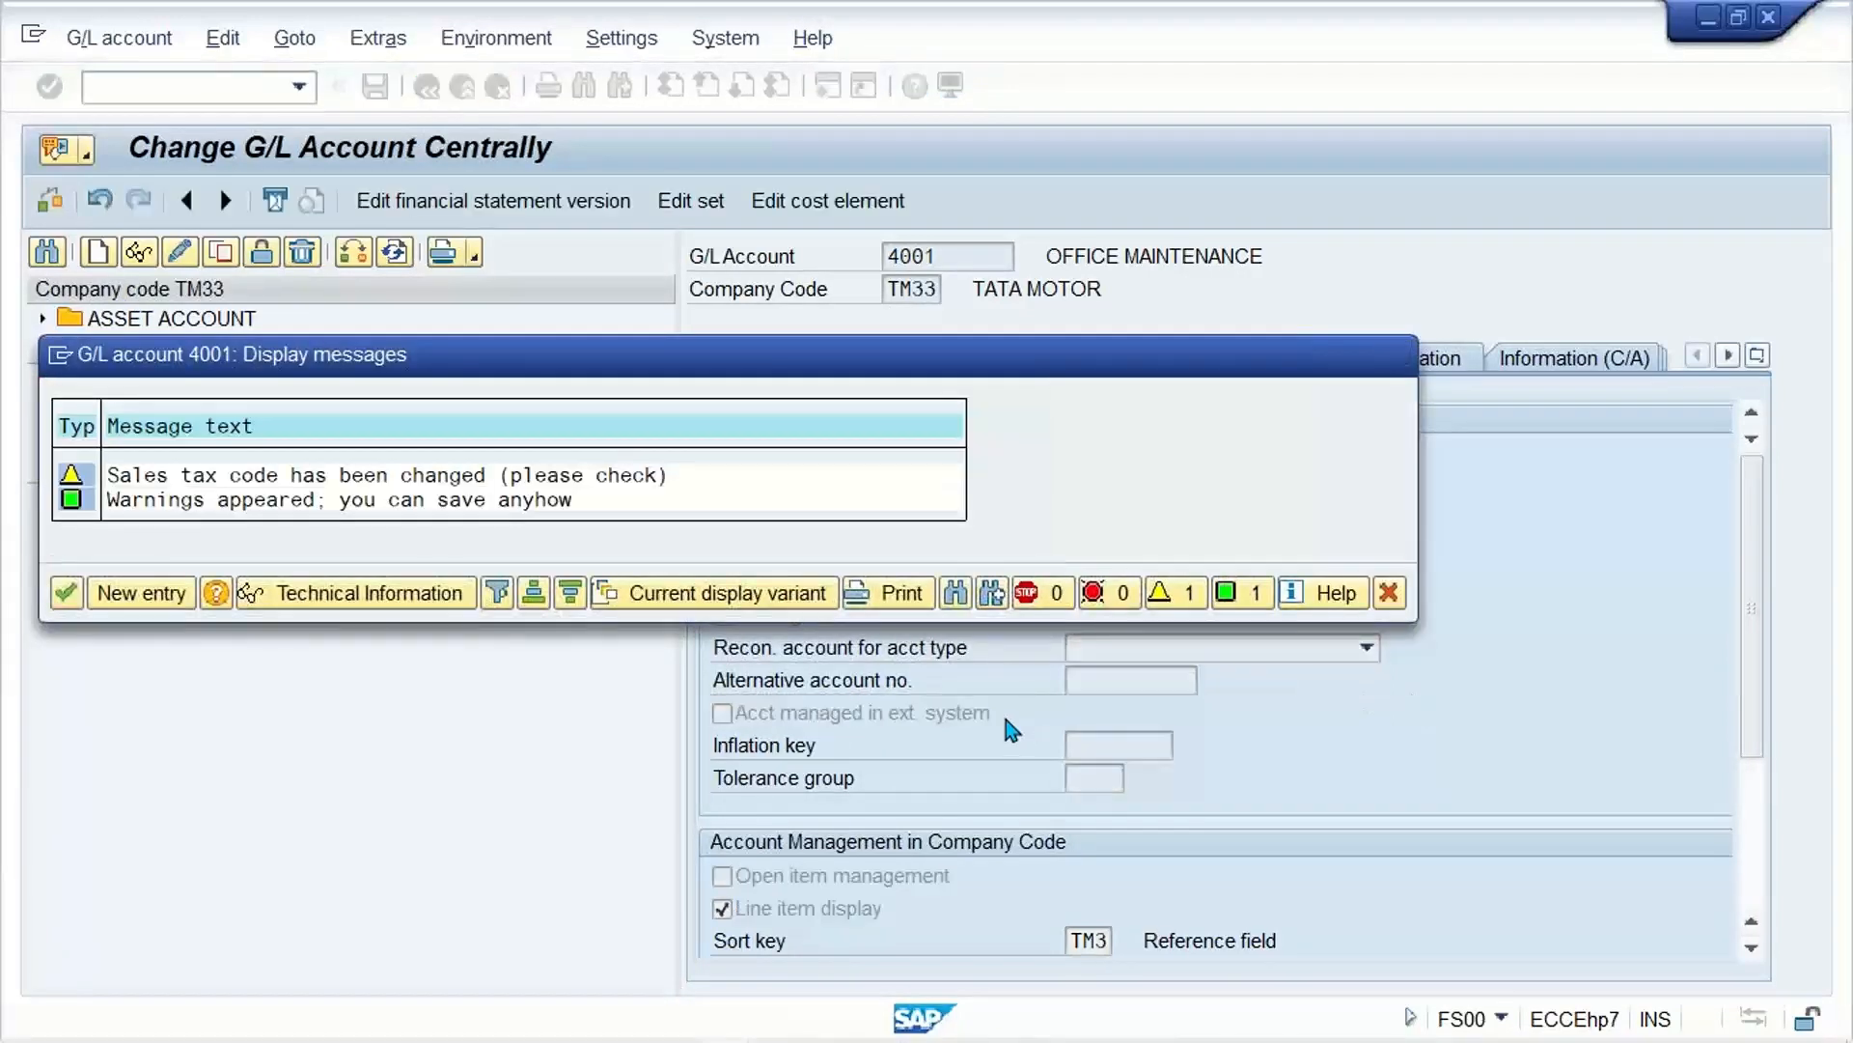
key("Return")
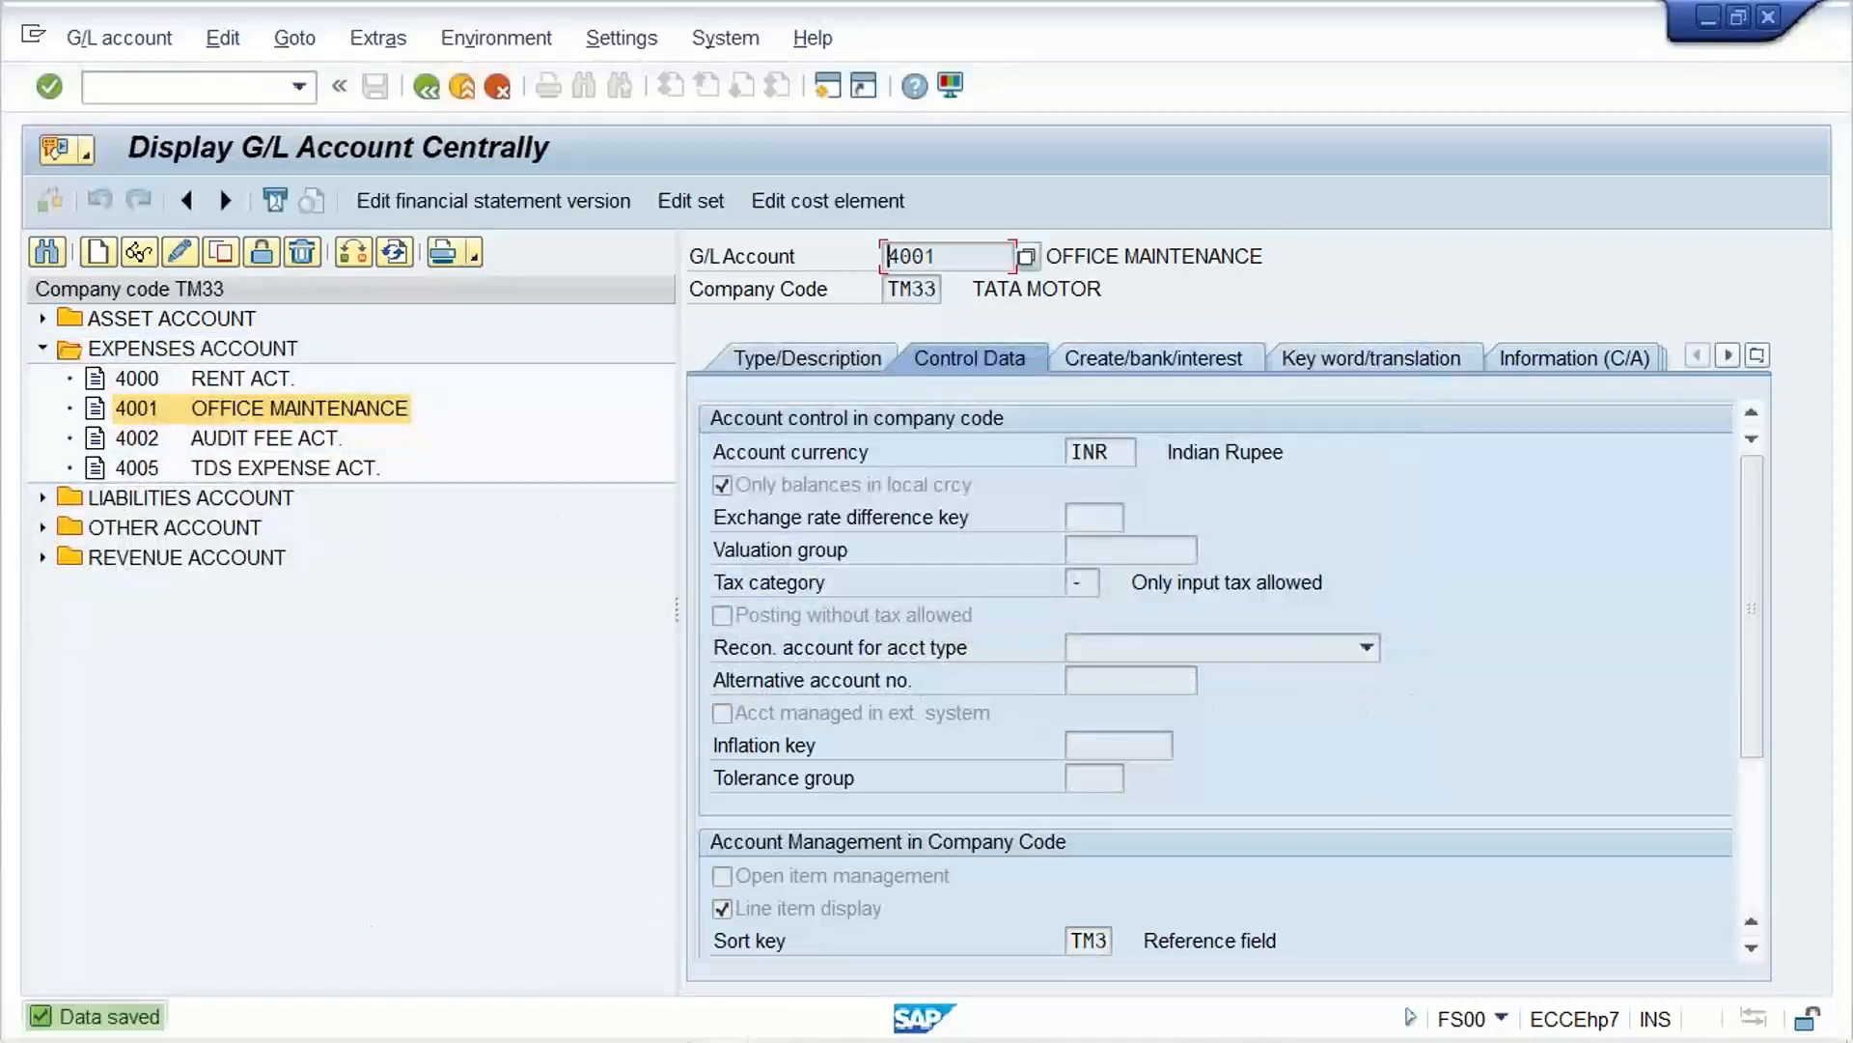
Step: Return to the TM33 vendor invoice, set the account 4001 line amount to 1120 and the invoice date to 20.11.2021
mouse_move(730, 1031)
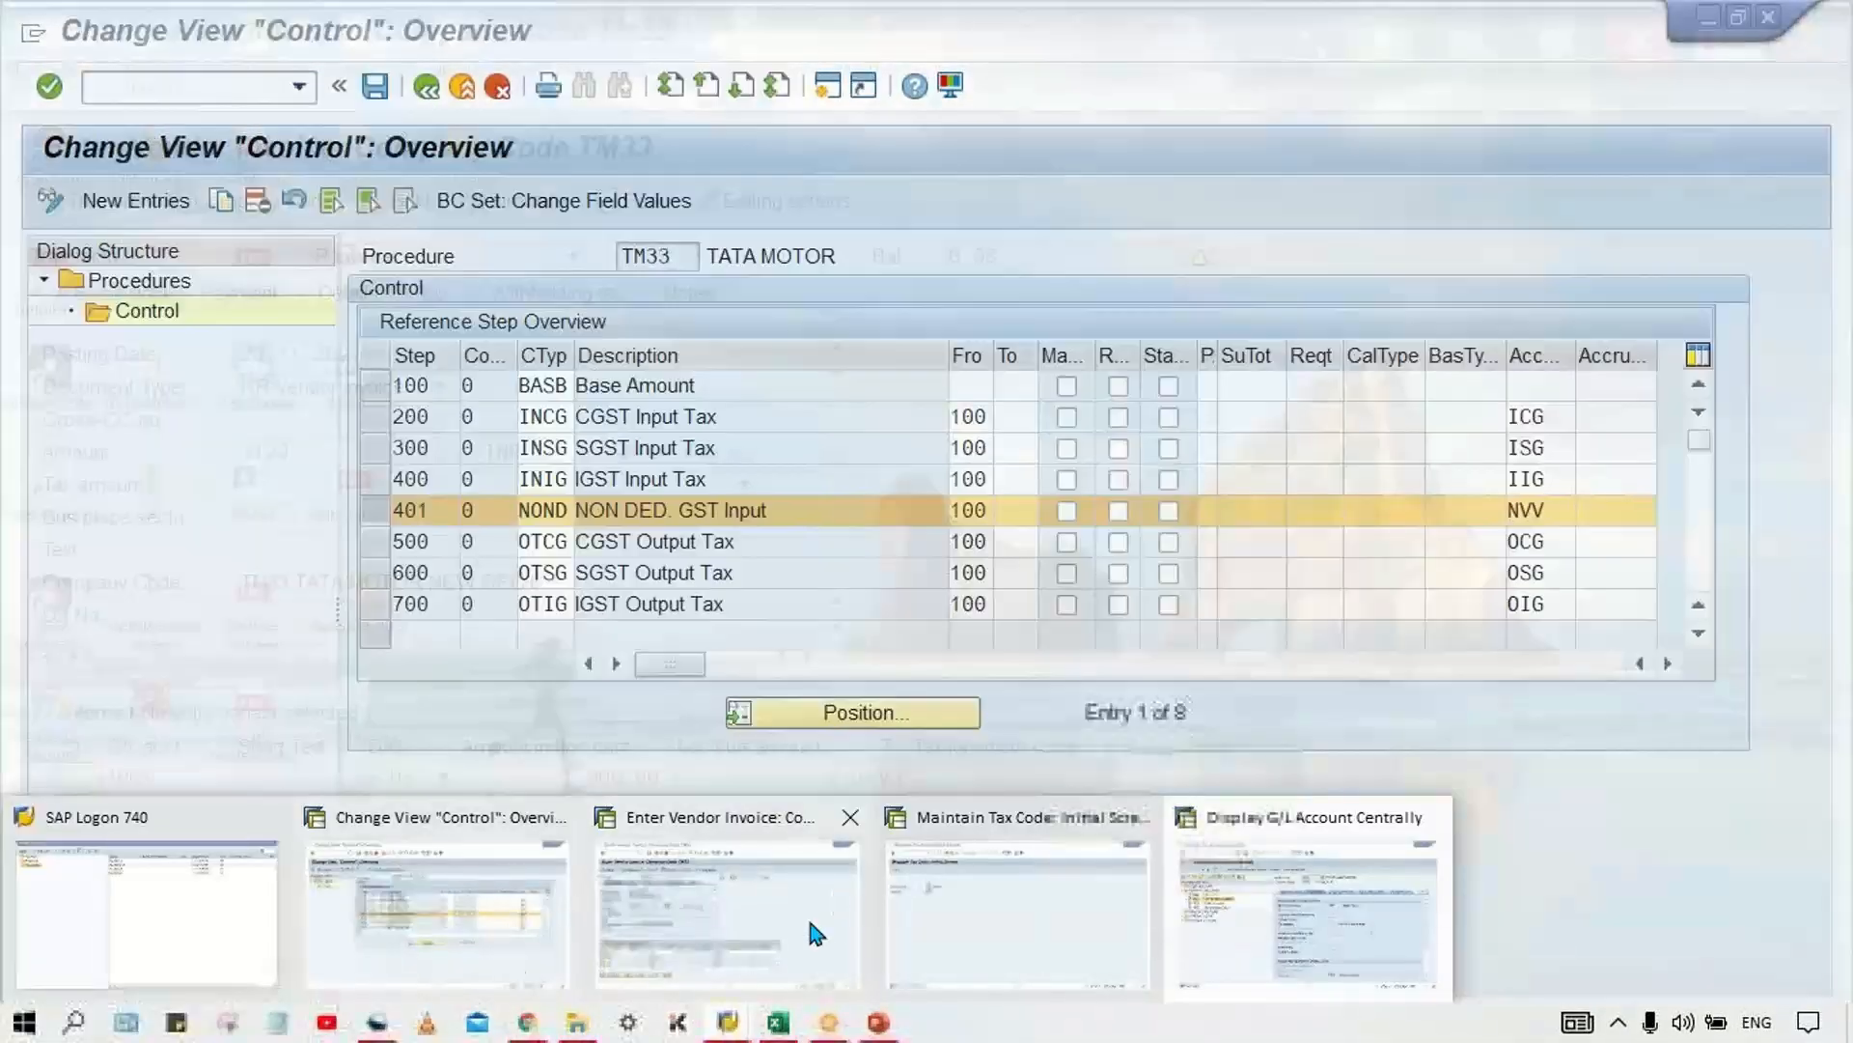
left_click(610, 903)
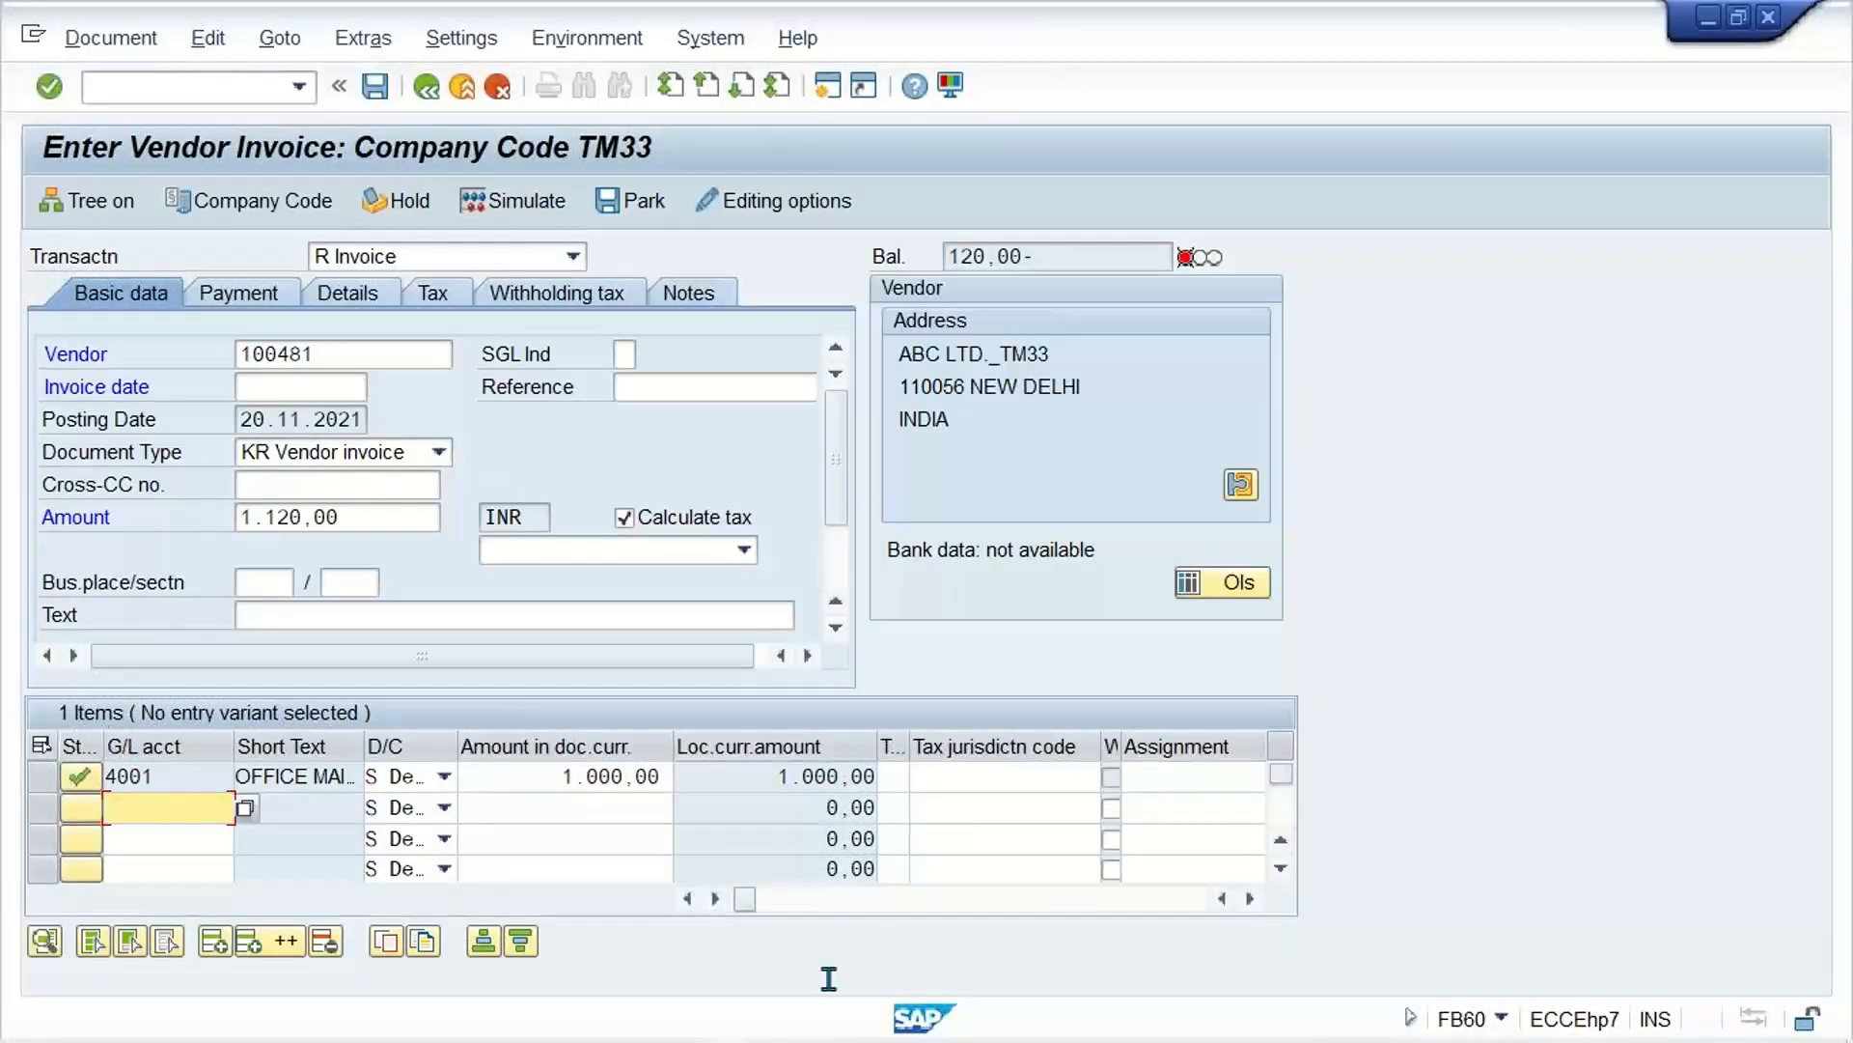
double_click(546, 777)
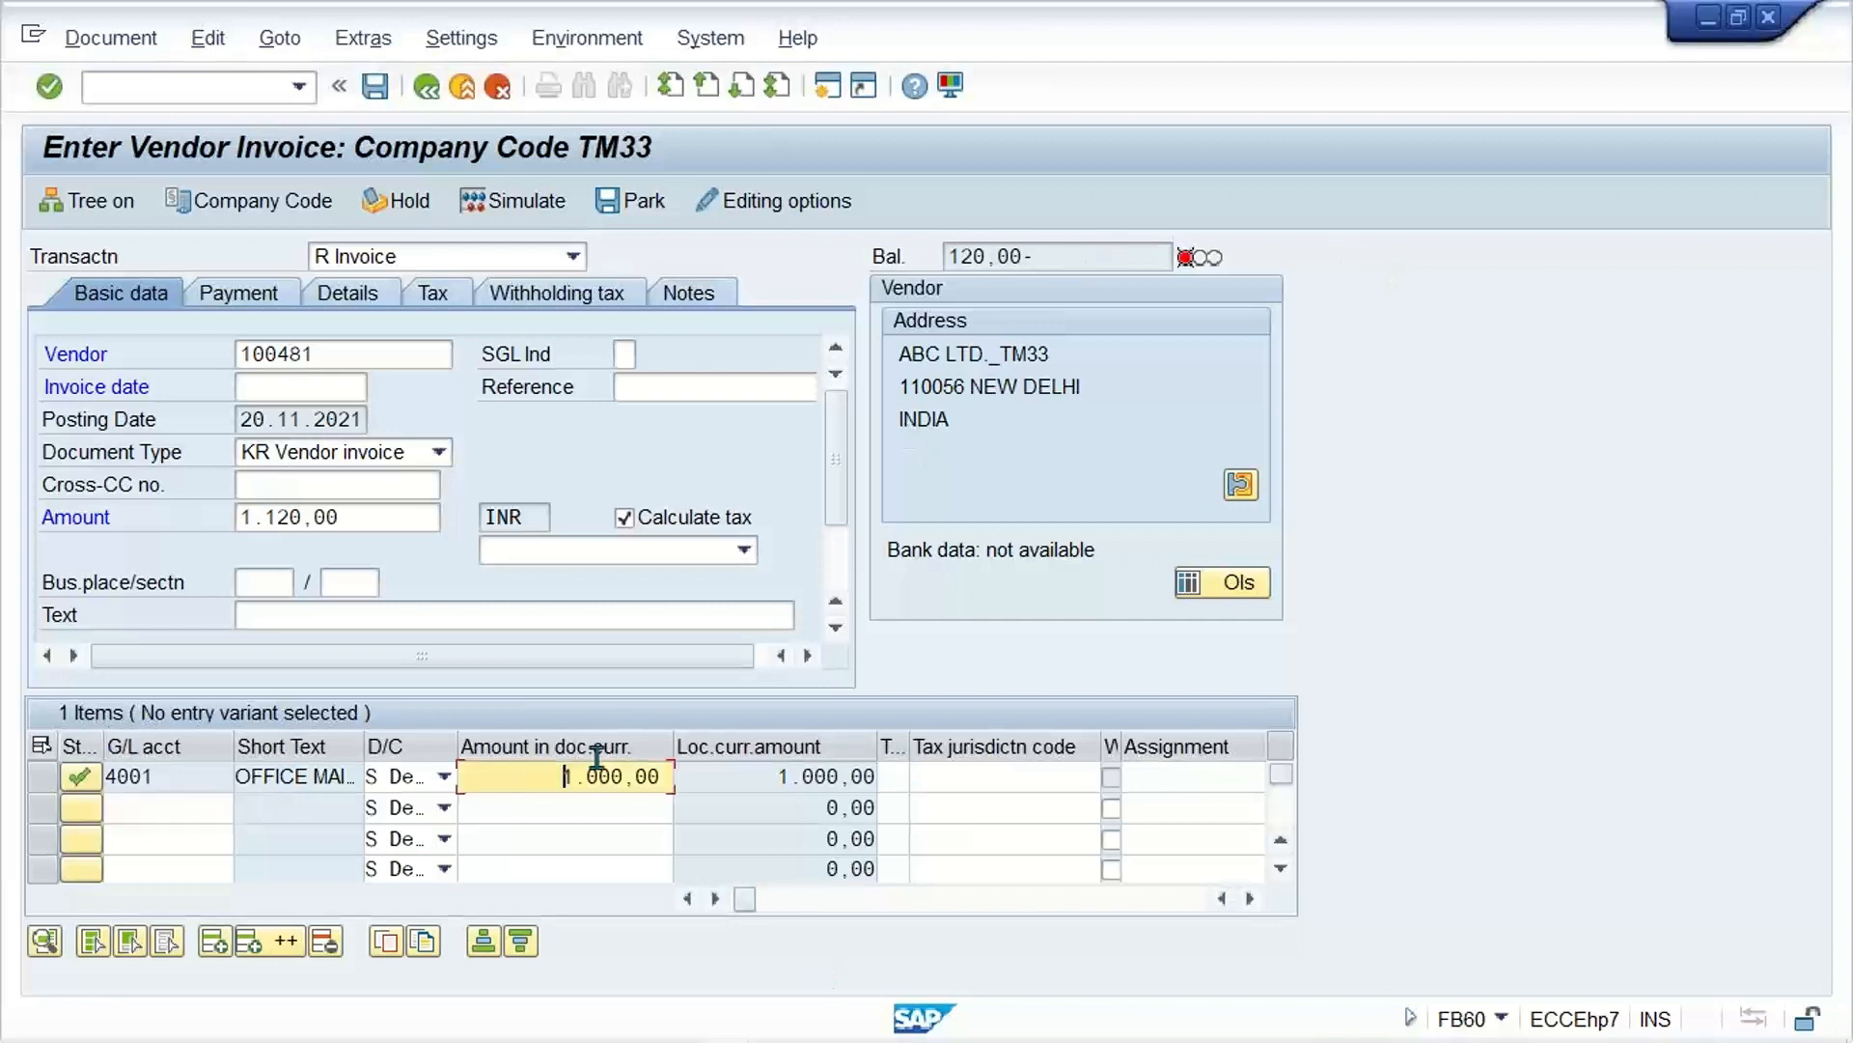
type("1120")
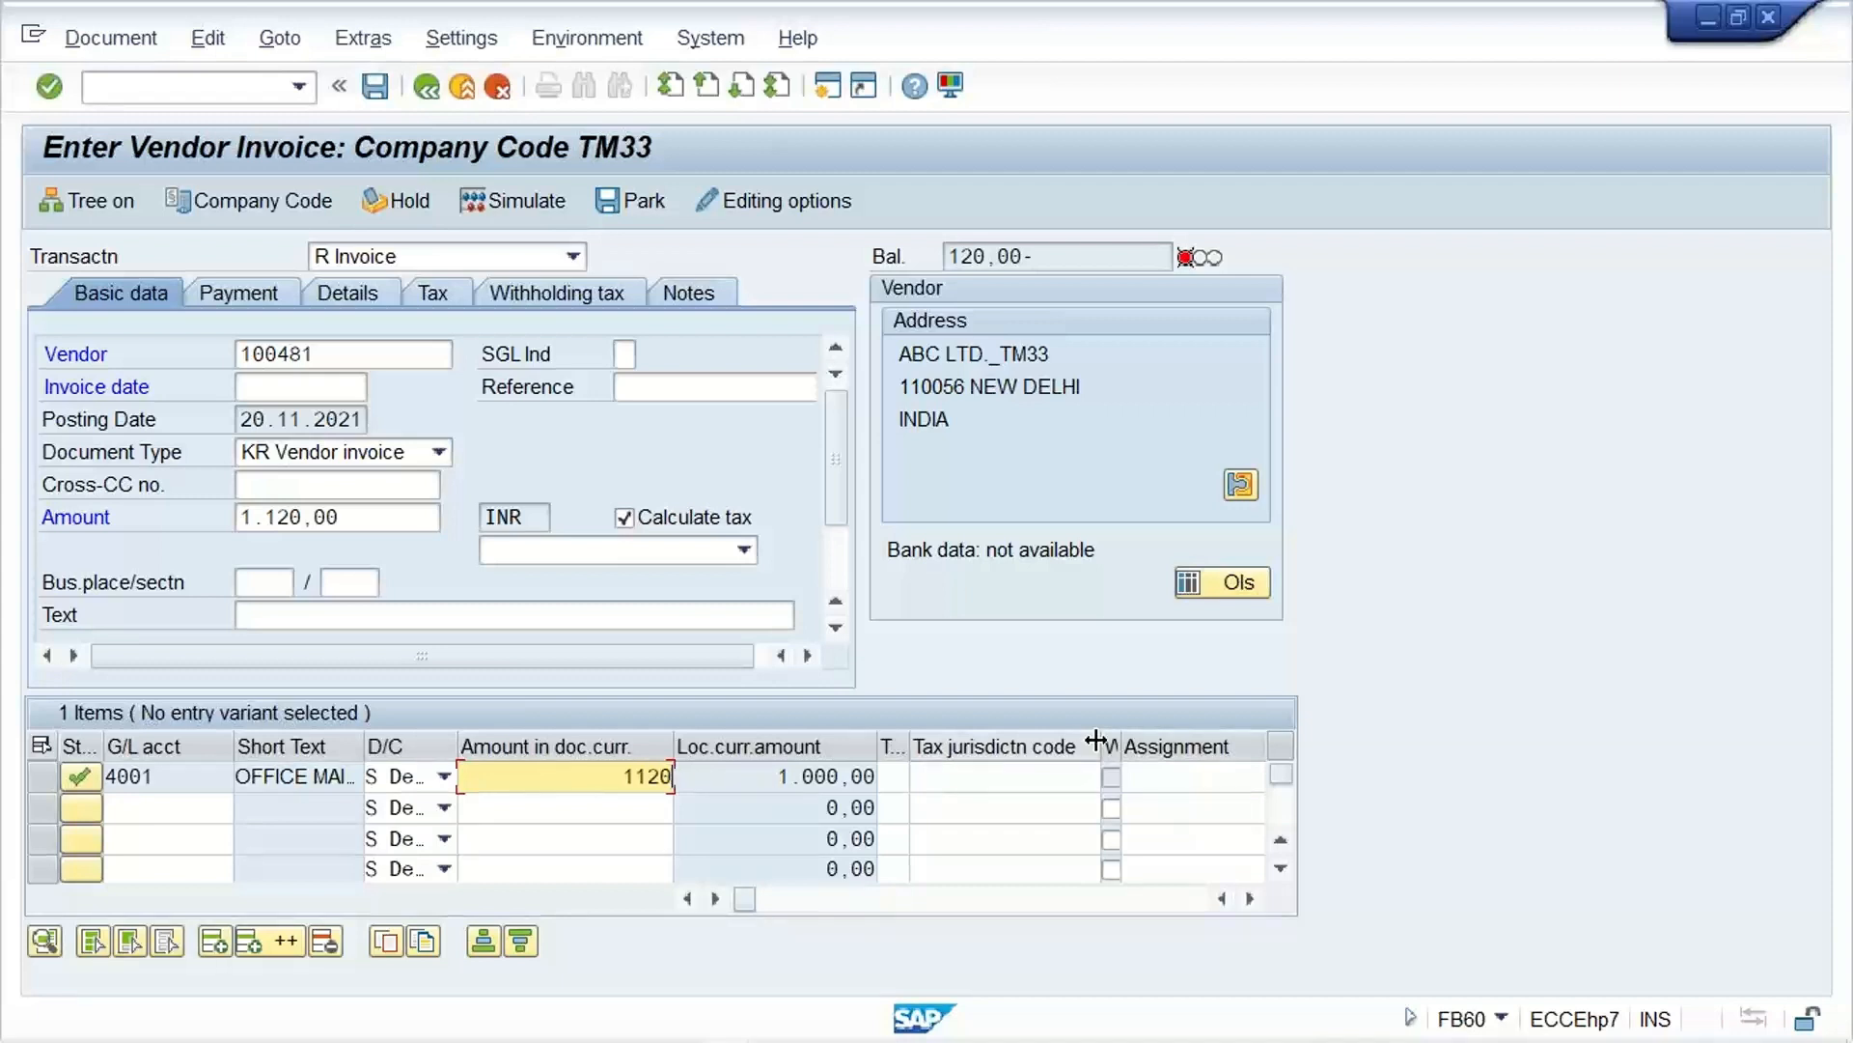
key("Return")
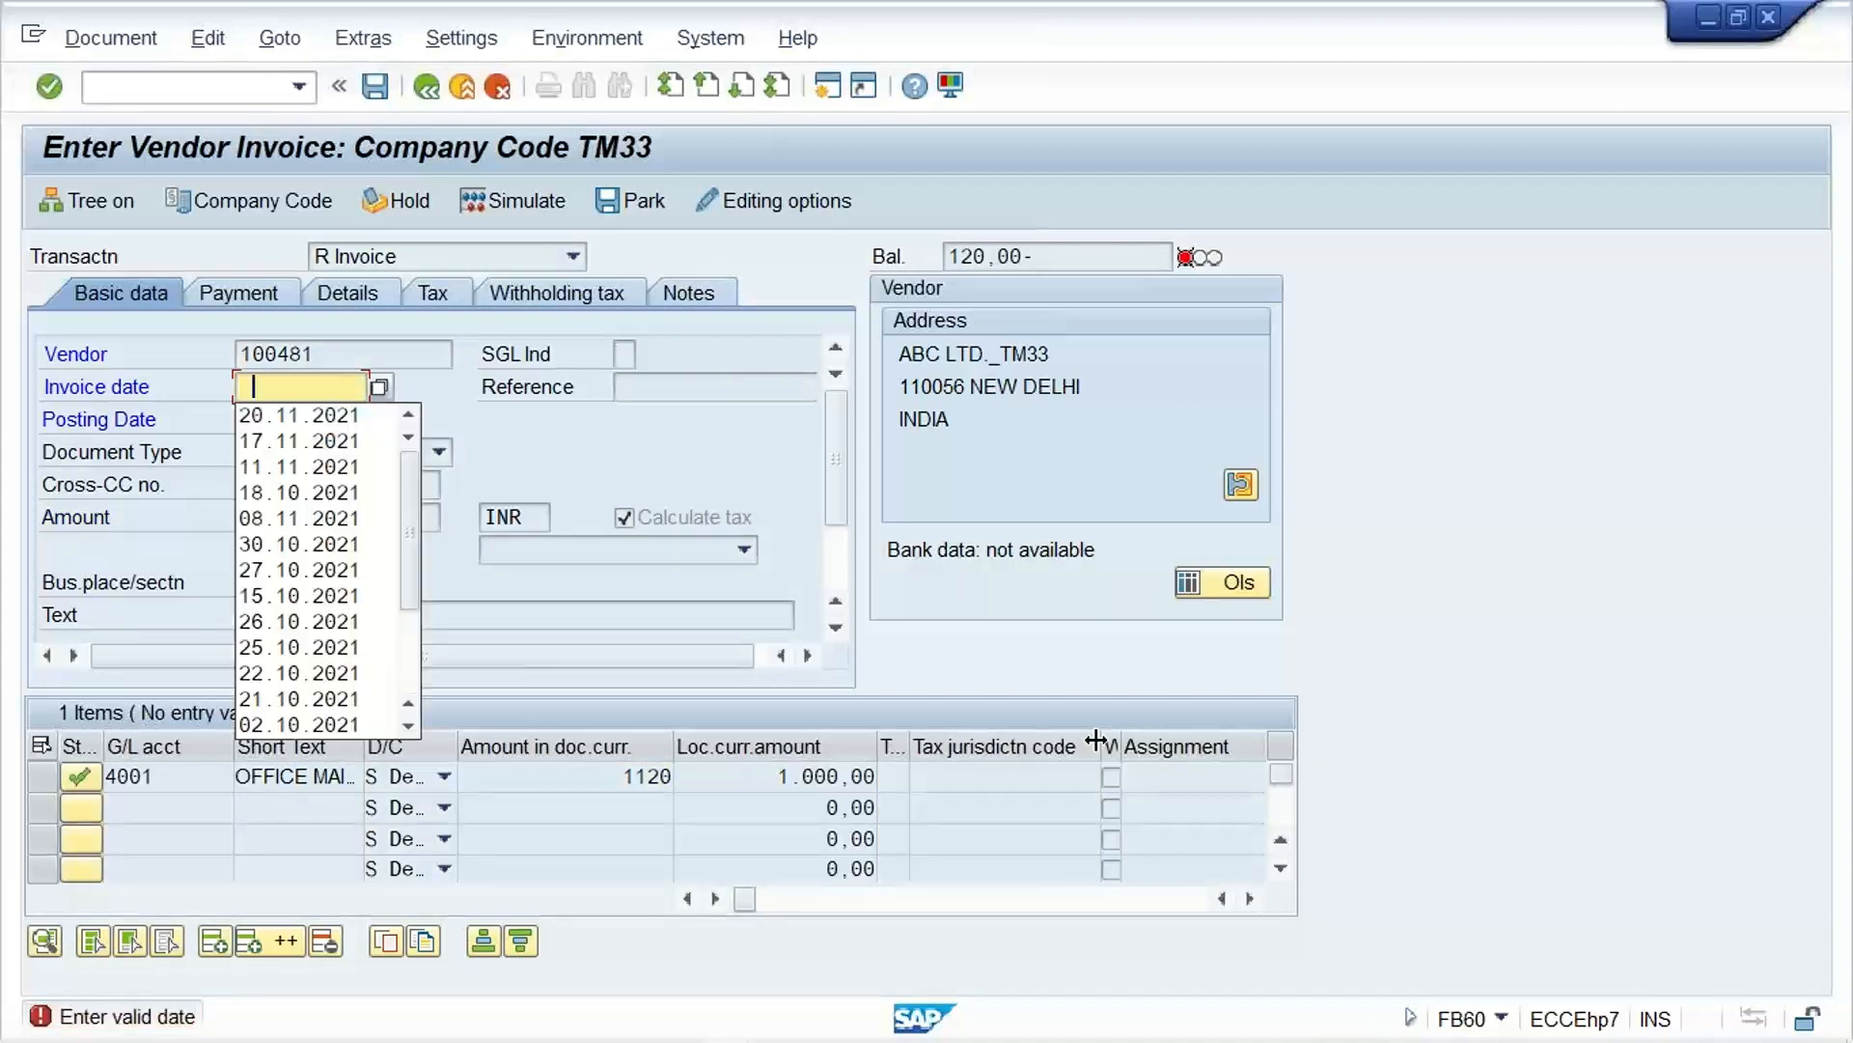
key("Down")
key("Return")
key("Return")
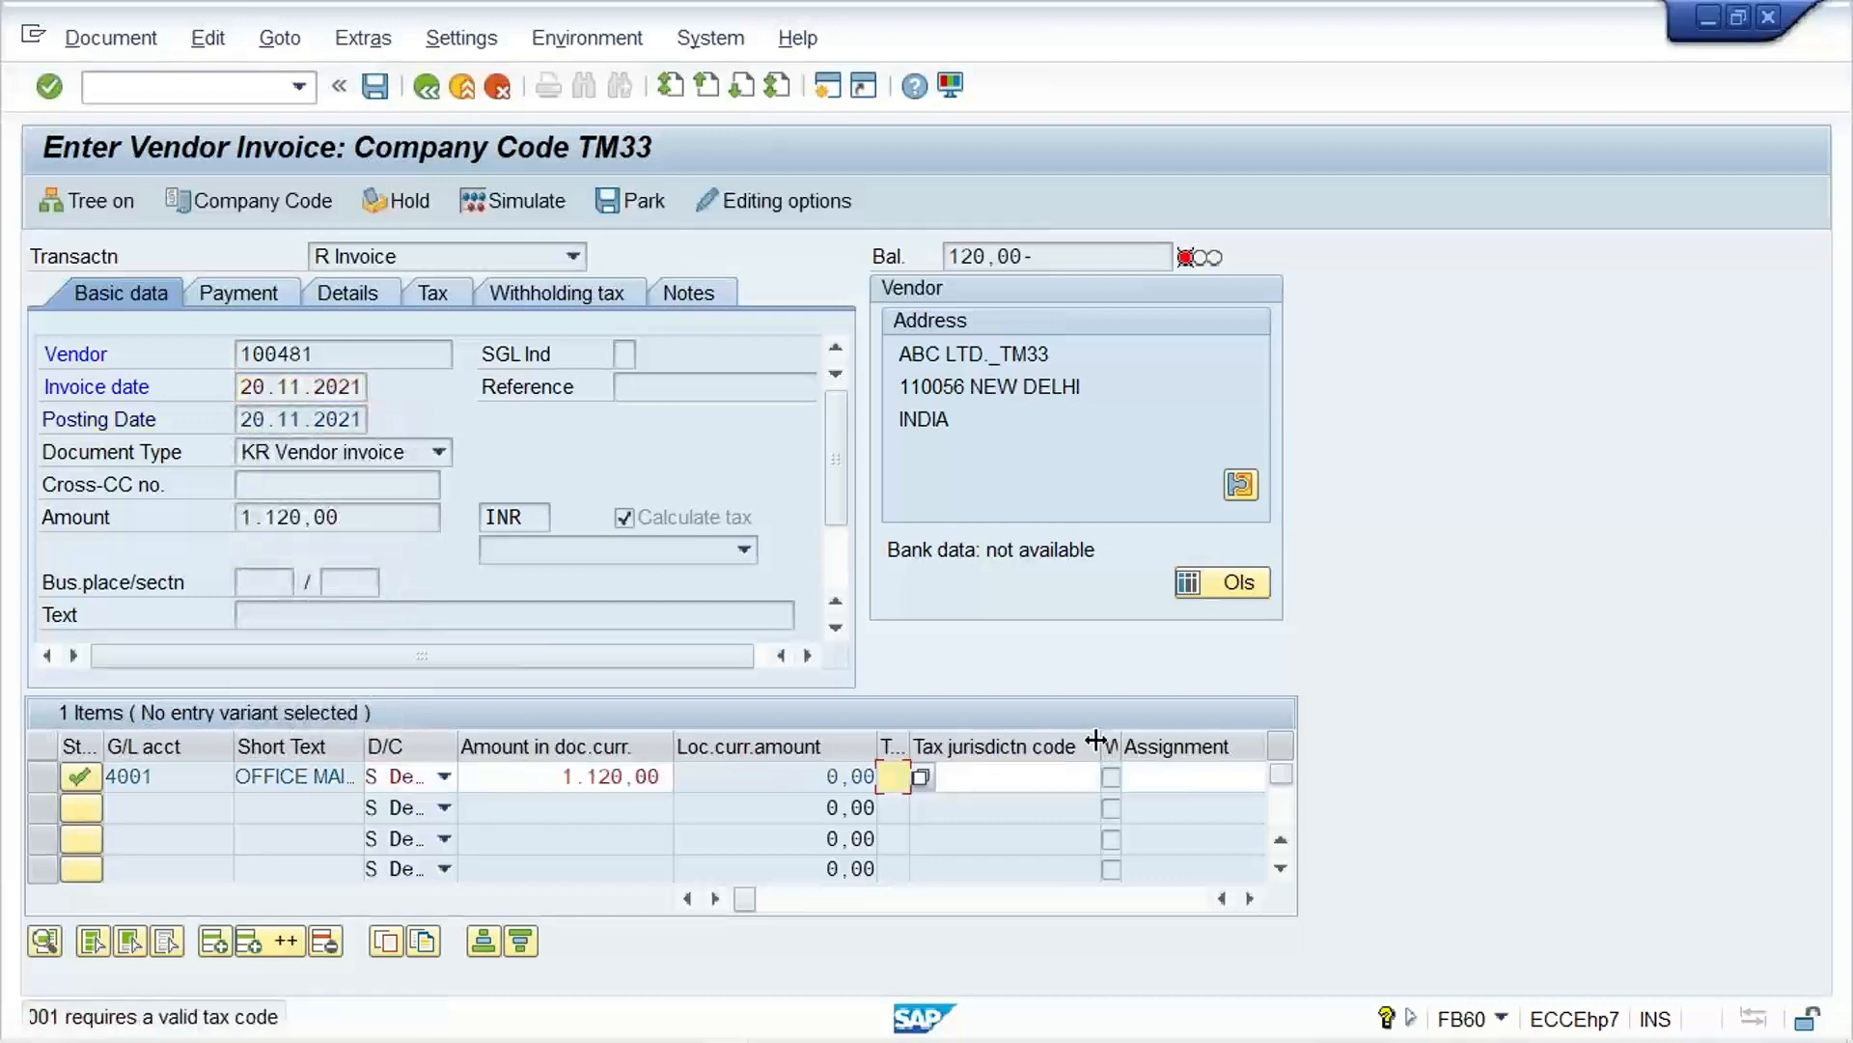
Step: Assign tax code V3 (12% GST input, non-deductible) to the account 4001 line item and to the invoice header
key("Down")
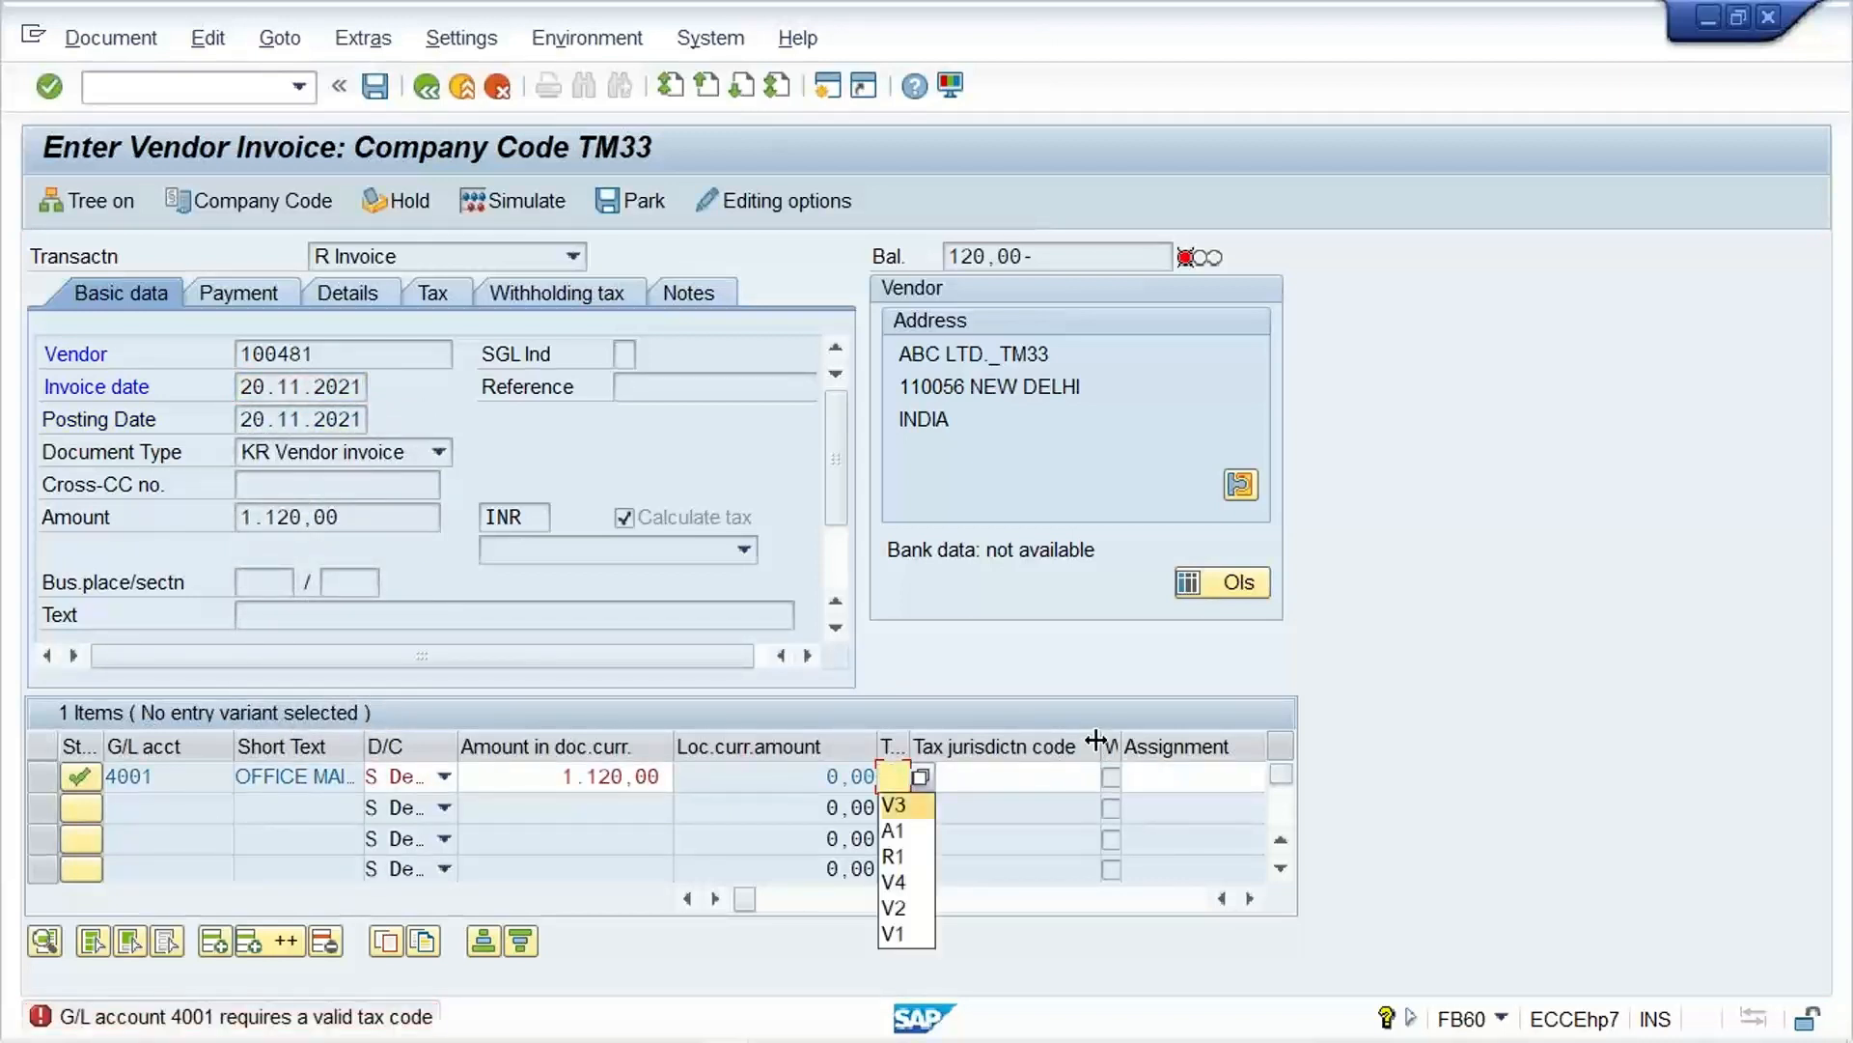
key("Return")
key("Return")
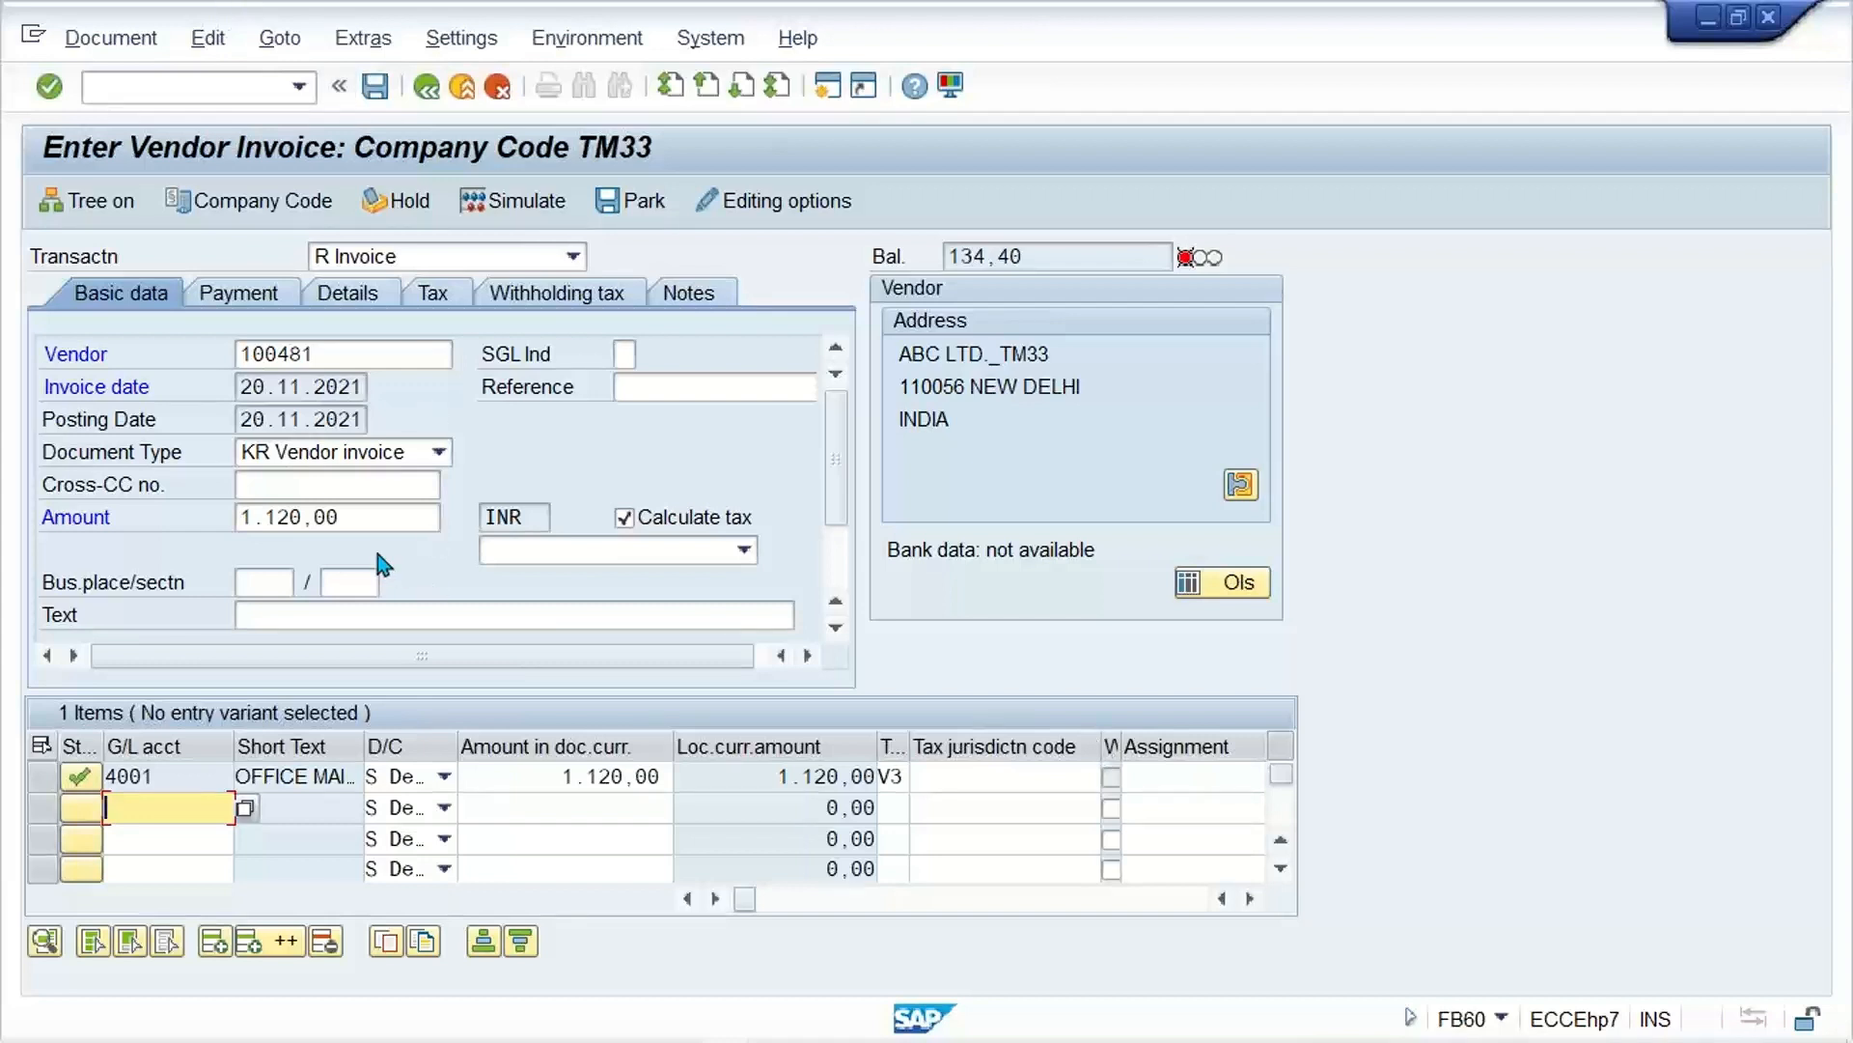
left_click_drag(357, 519, 220, 516)
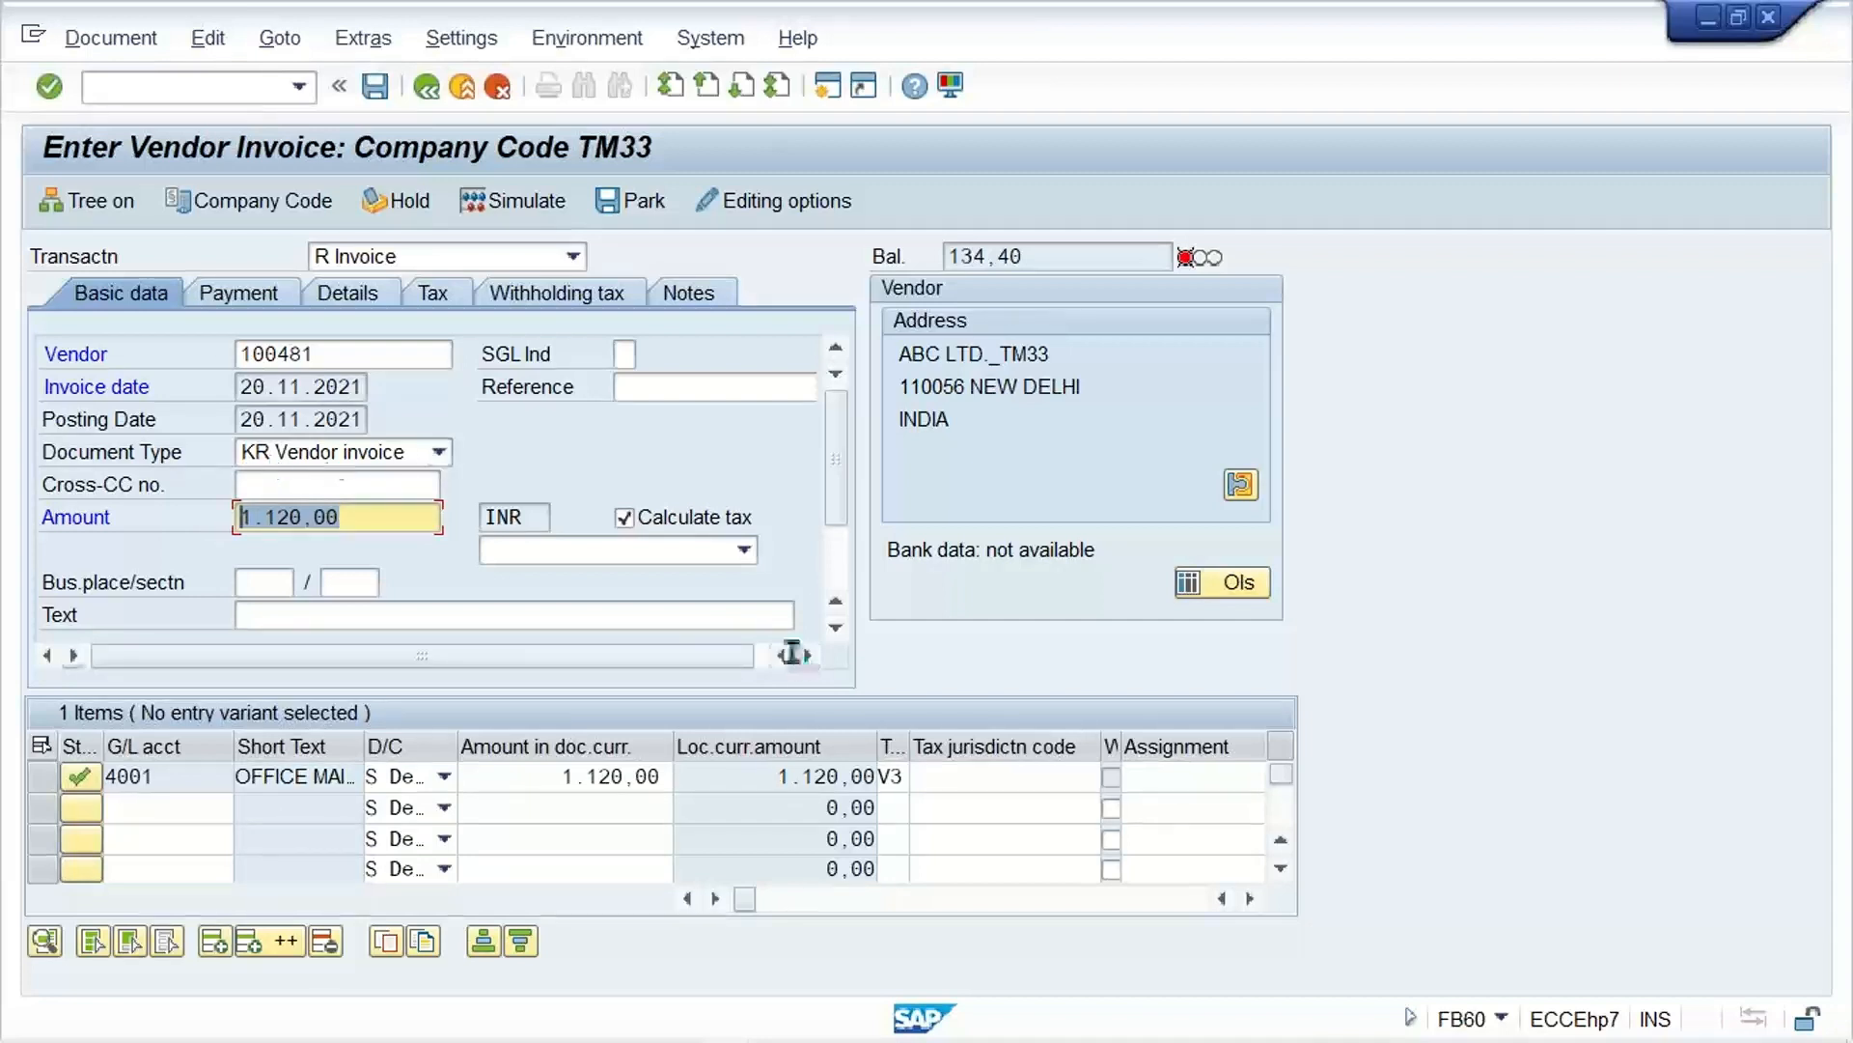
left_click(745, 549)
left_click(496, 681)
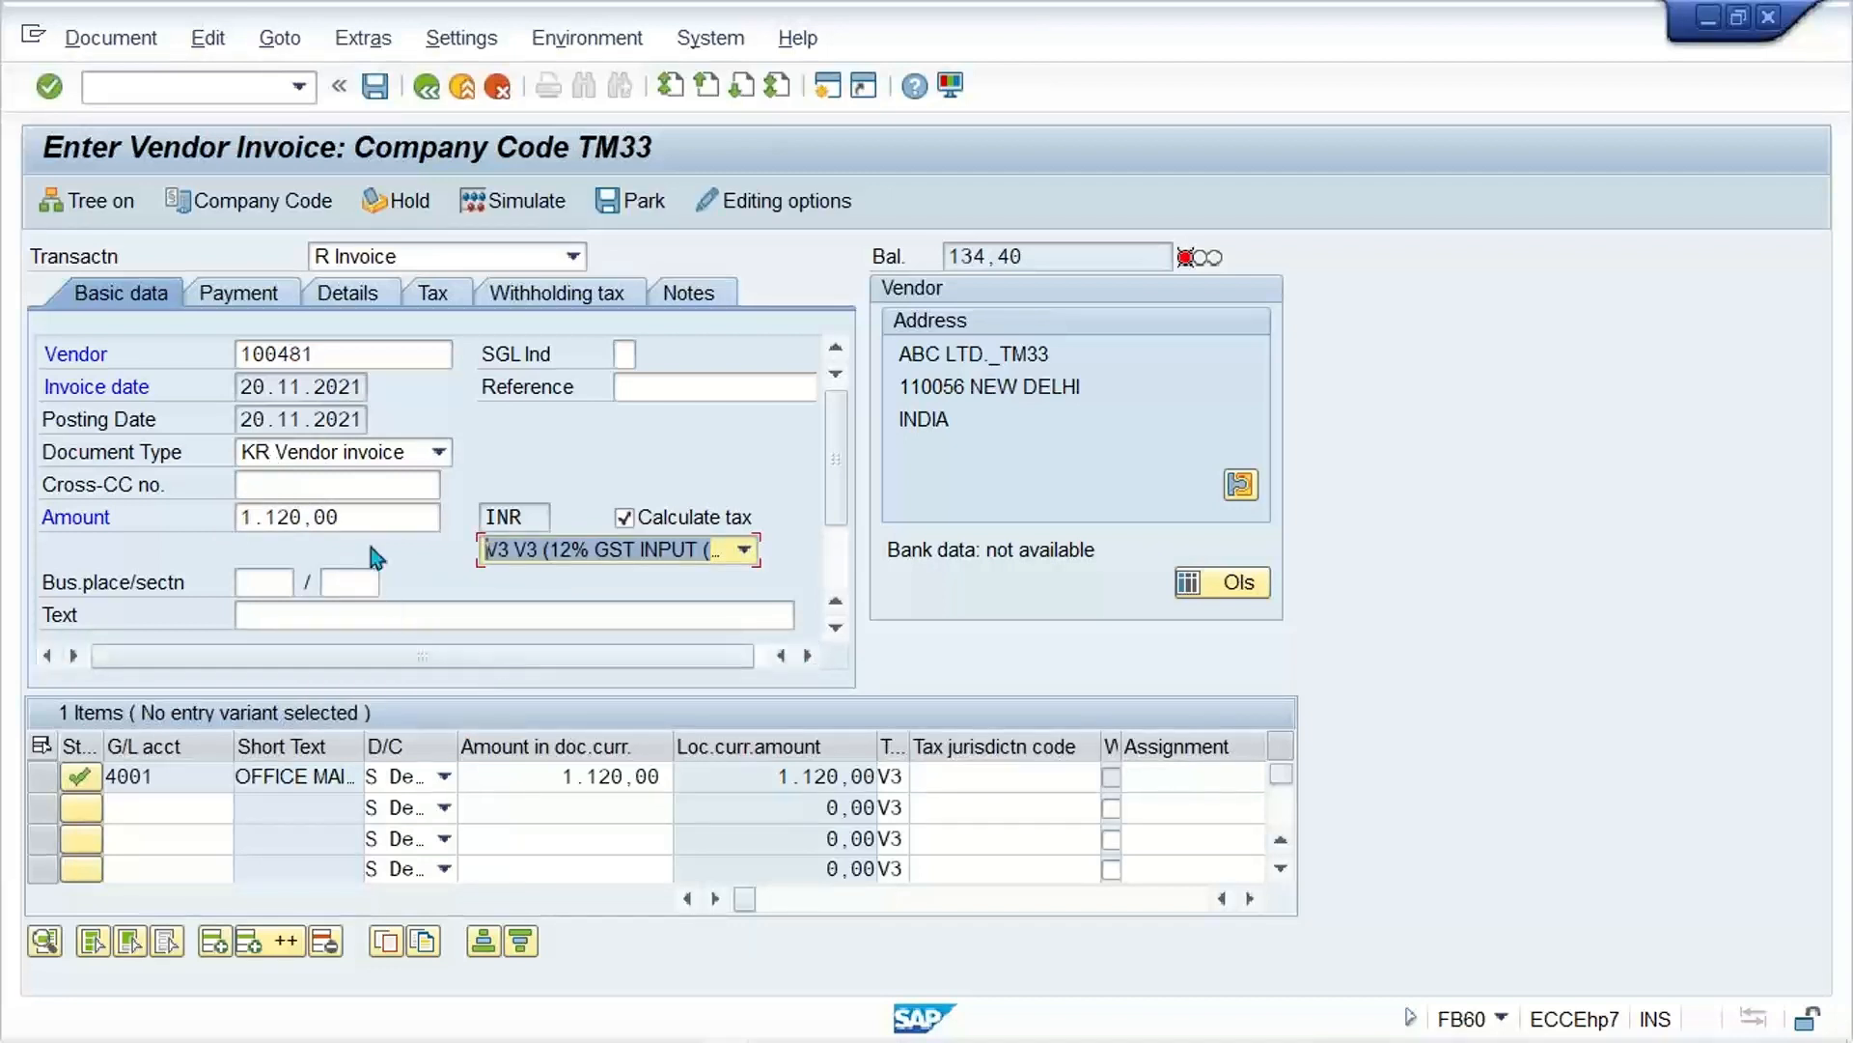
Step: Set the invoice header amount to 1000 INR
left_click_drag(364, 517, 5, 507)
type("1000")
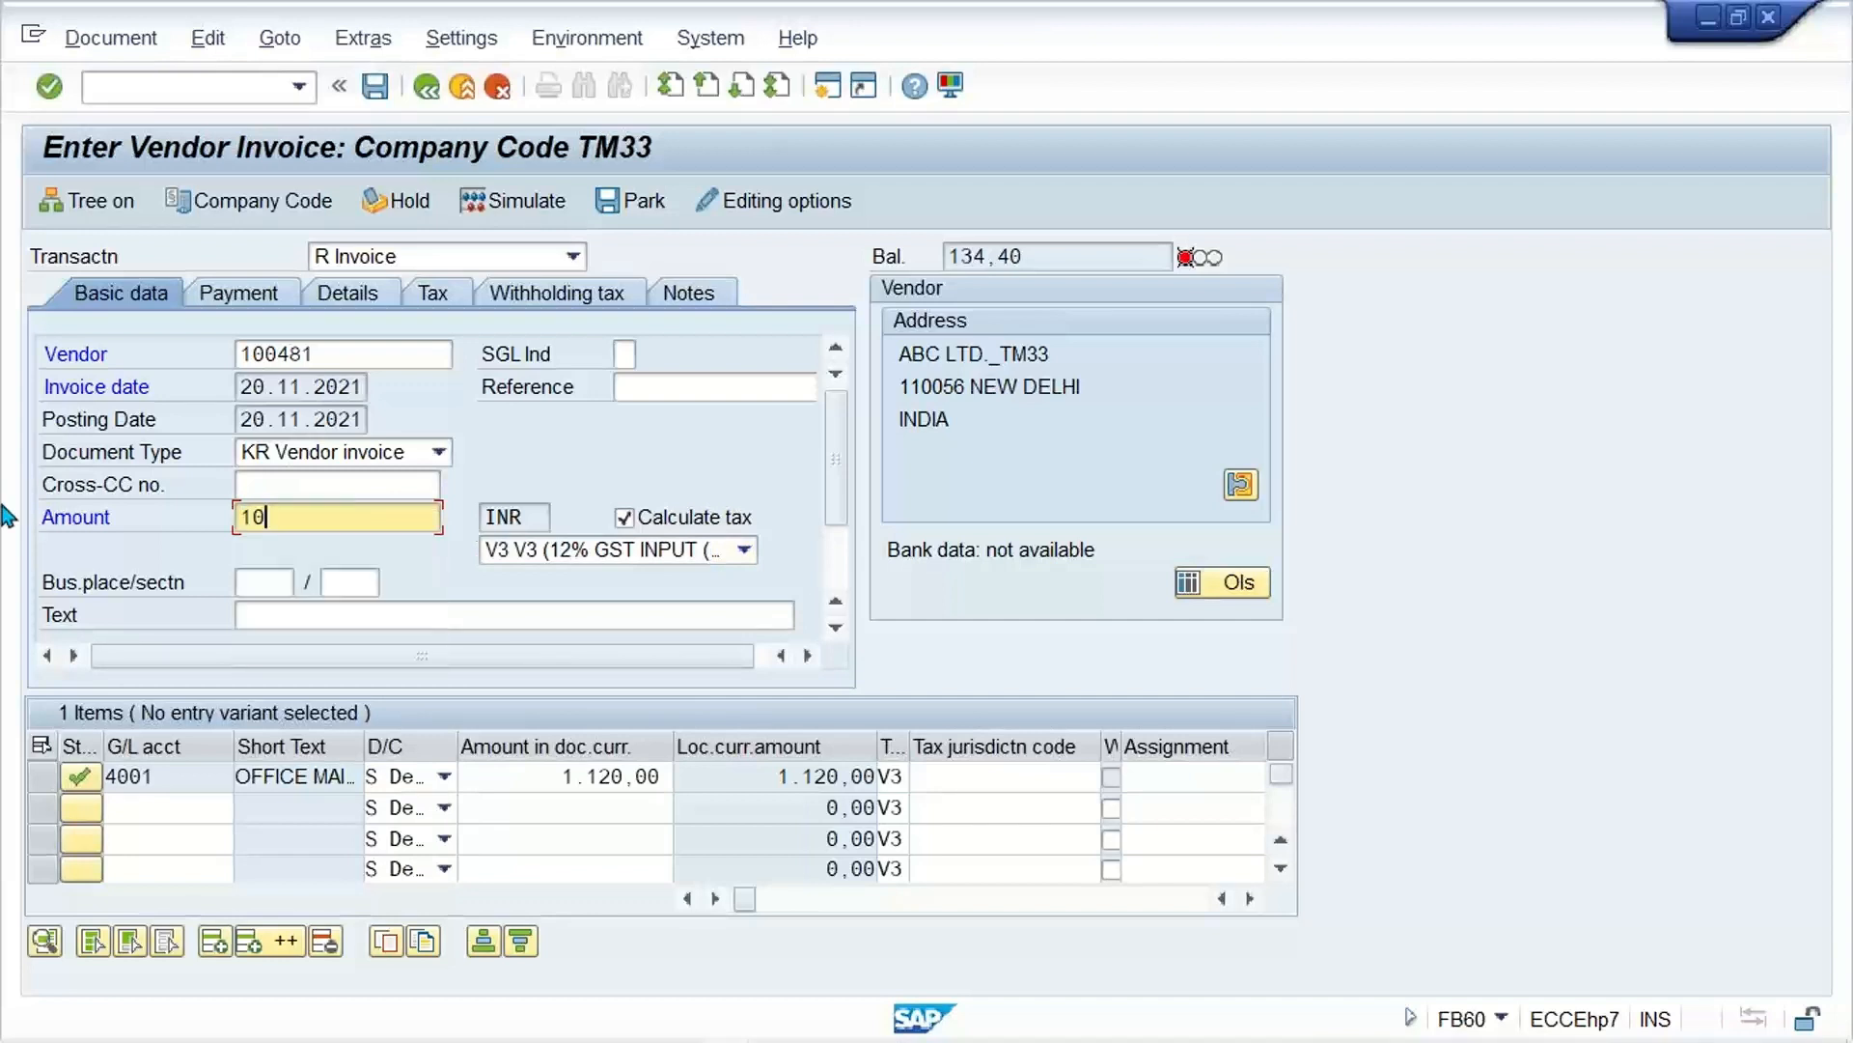
key("Return")
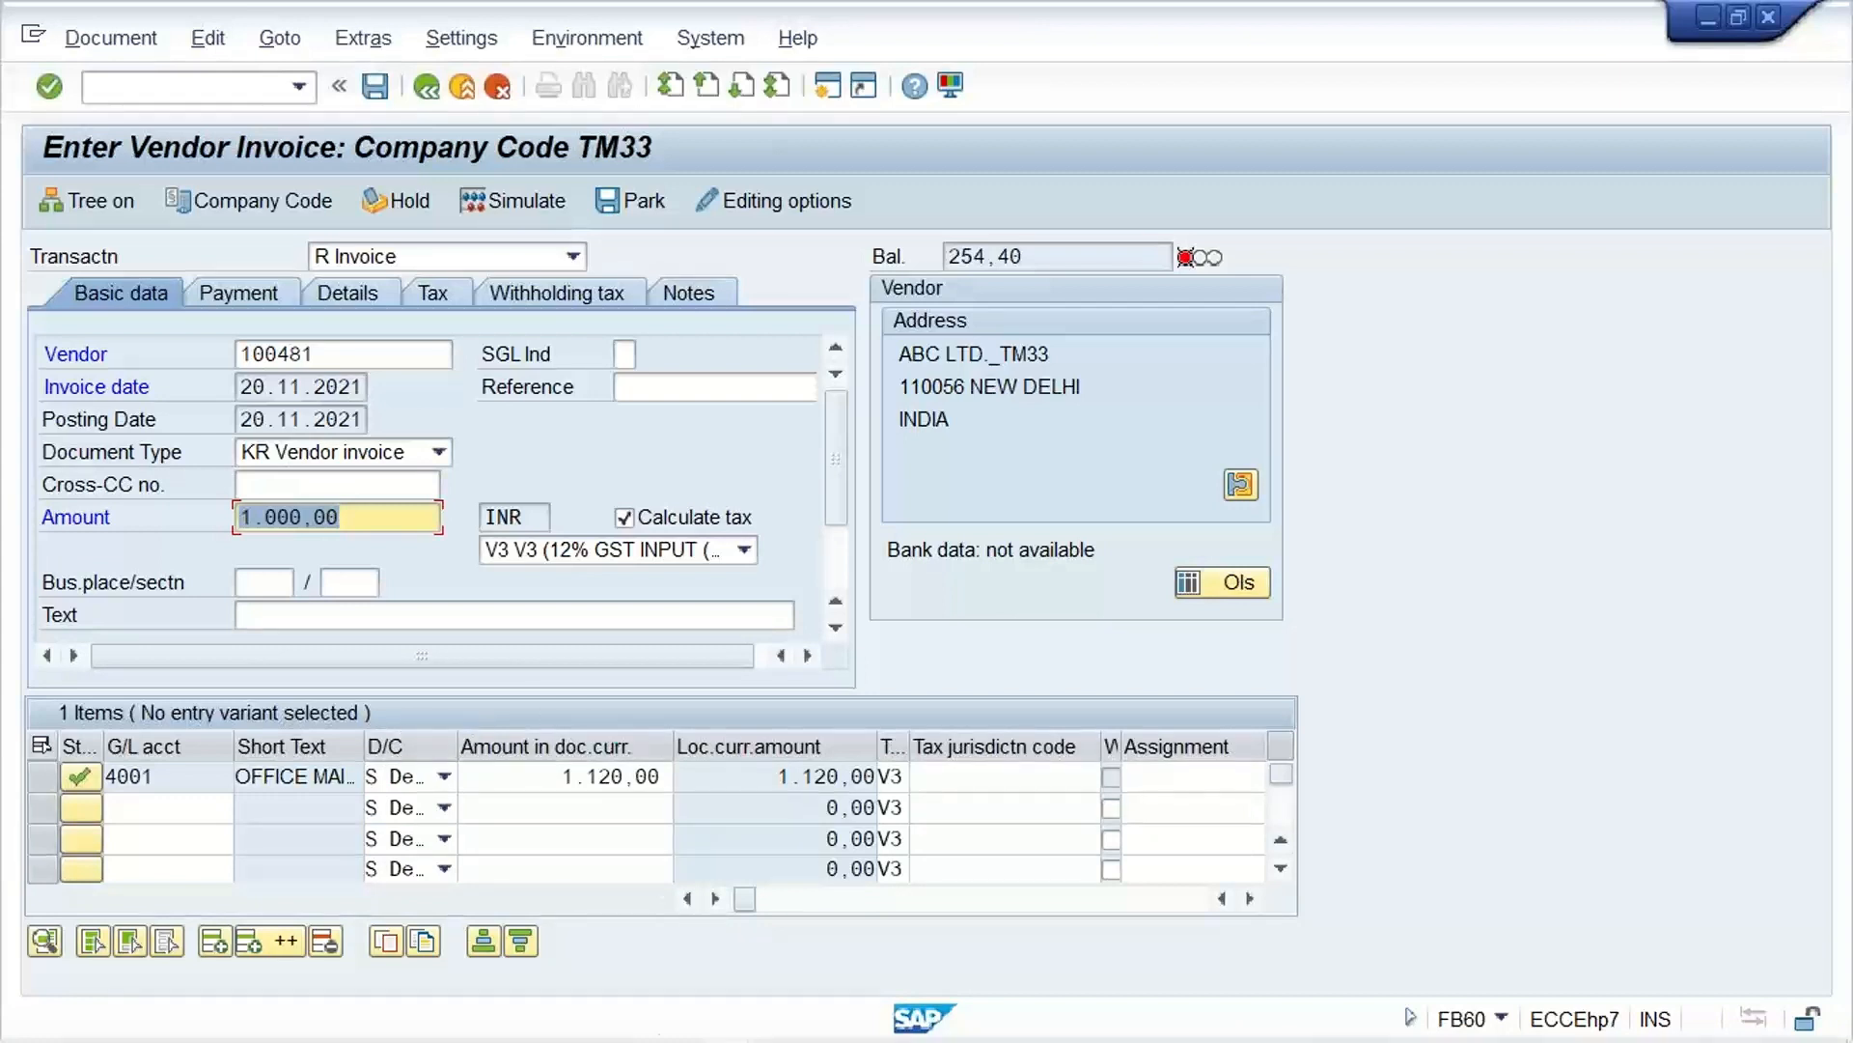
Step: Open the rates of tax code V3 in the FTXP session, try to clear the CGST Input Tax rate, and save
mouse_move(854, 1021)
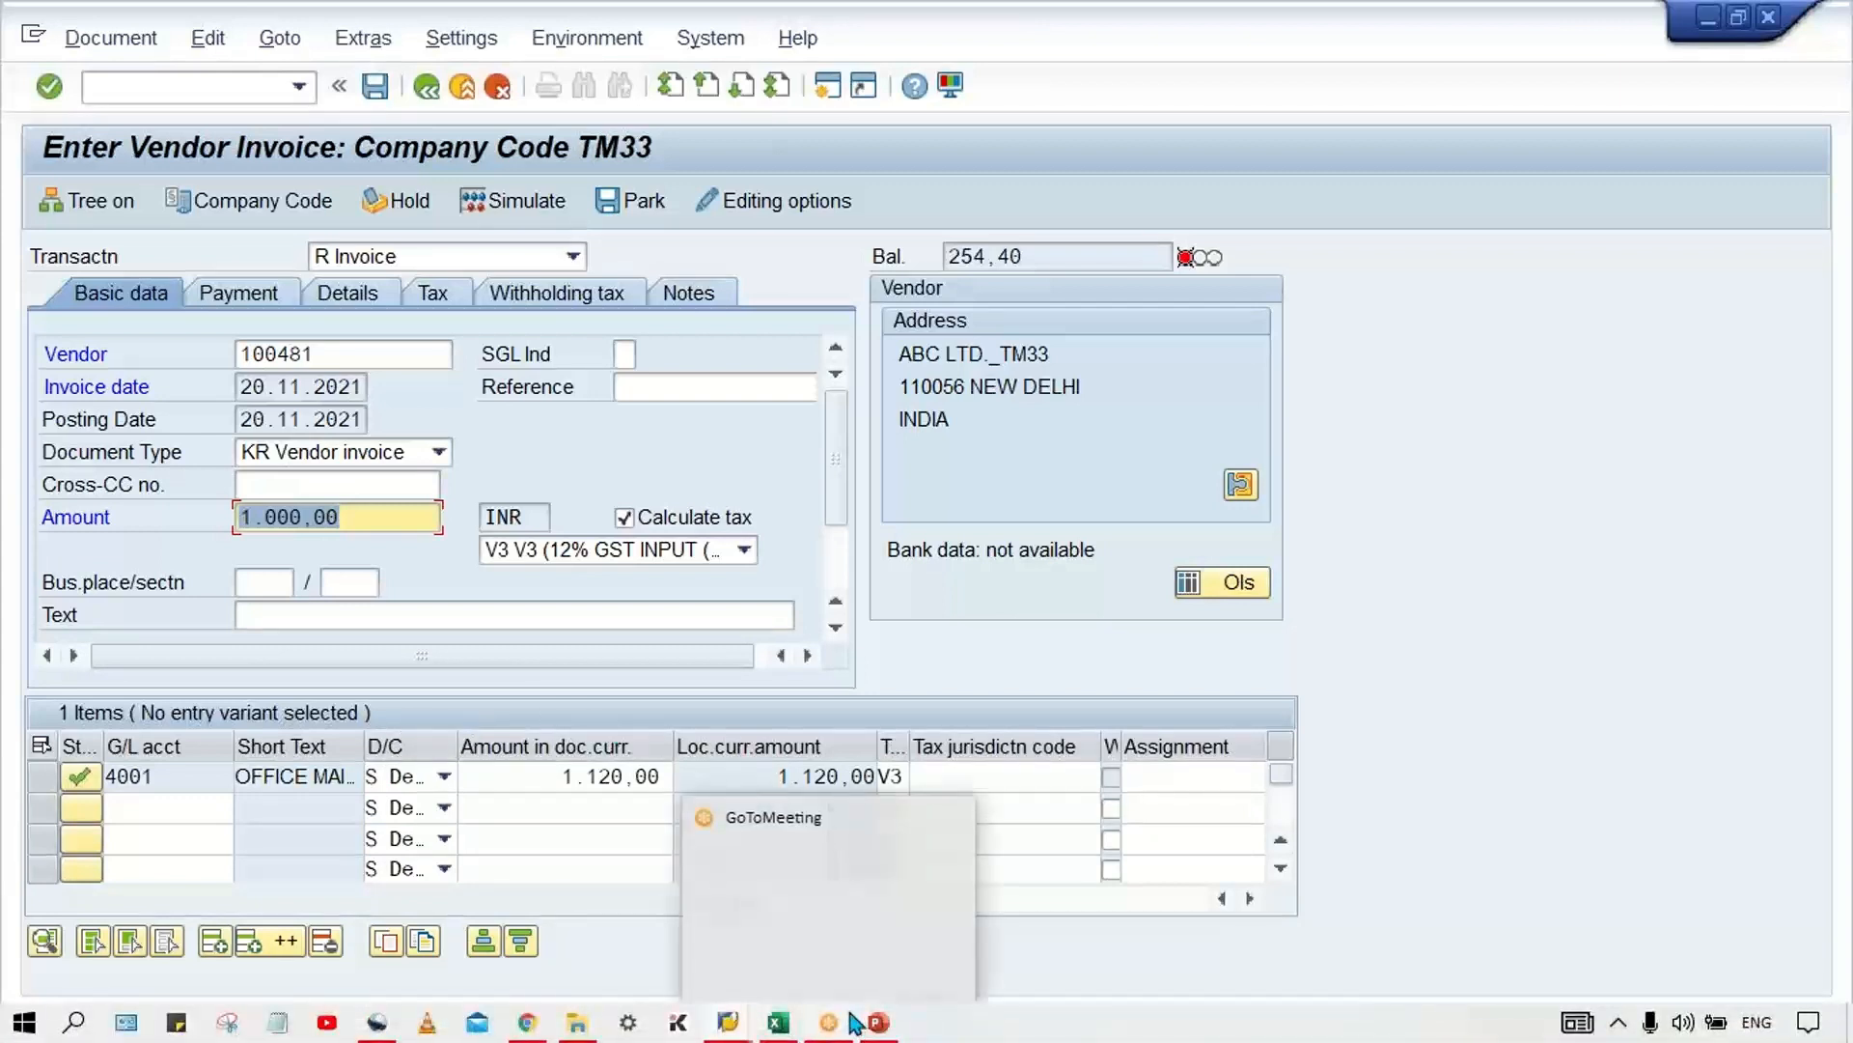
mouse_move(724, 1028)
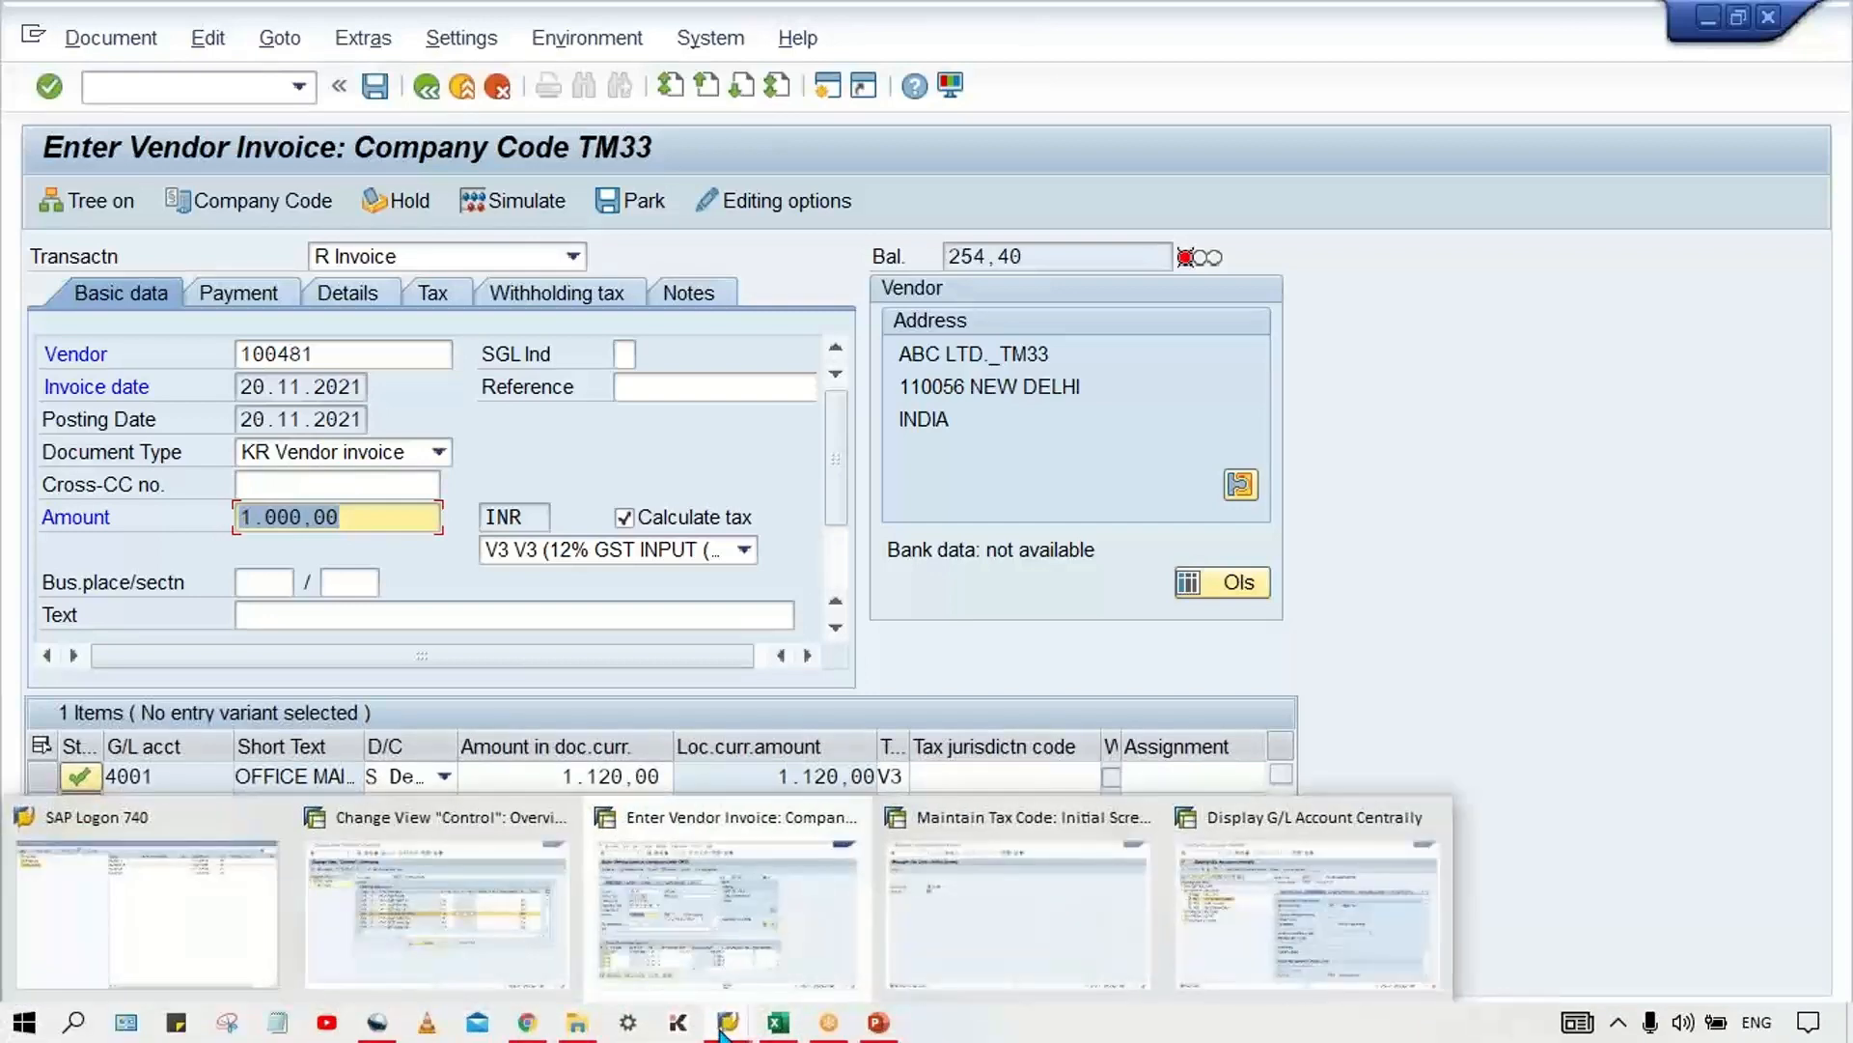
left_click(1026, 947)
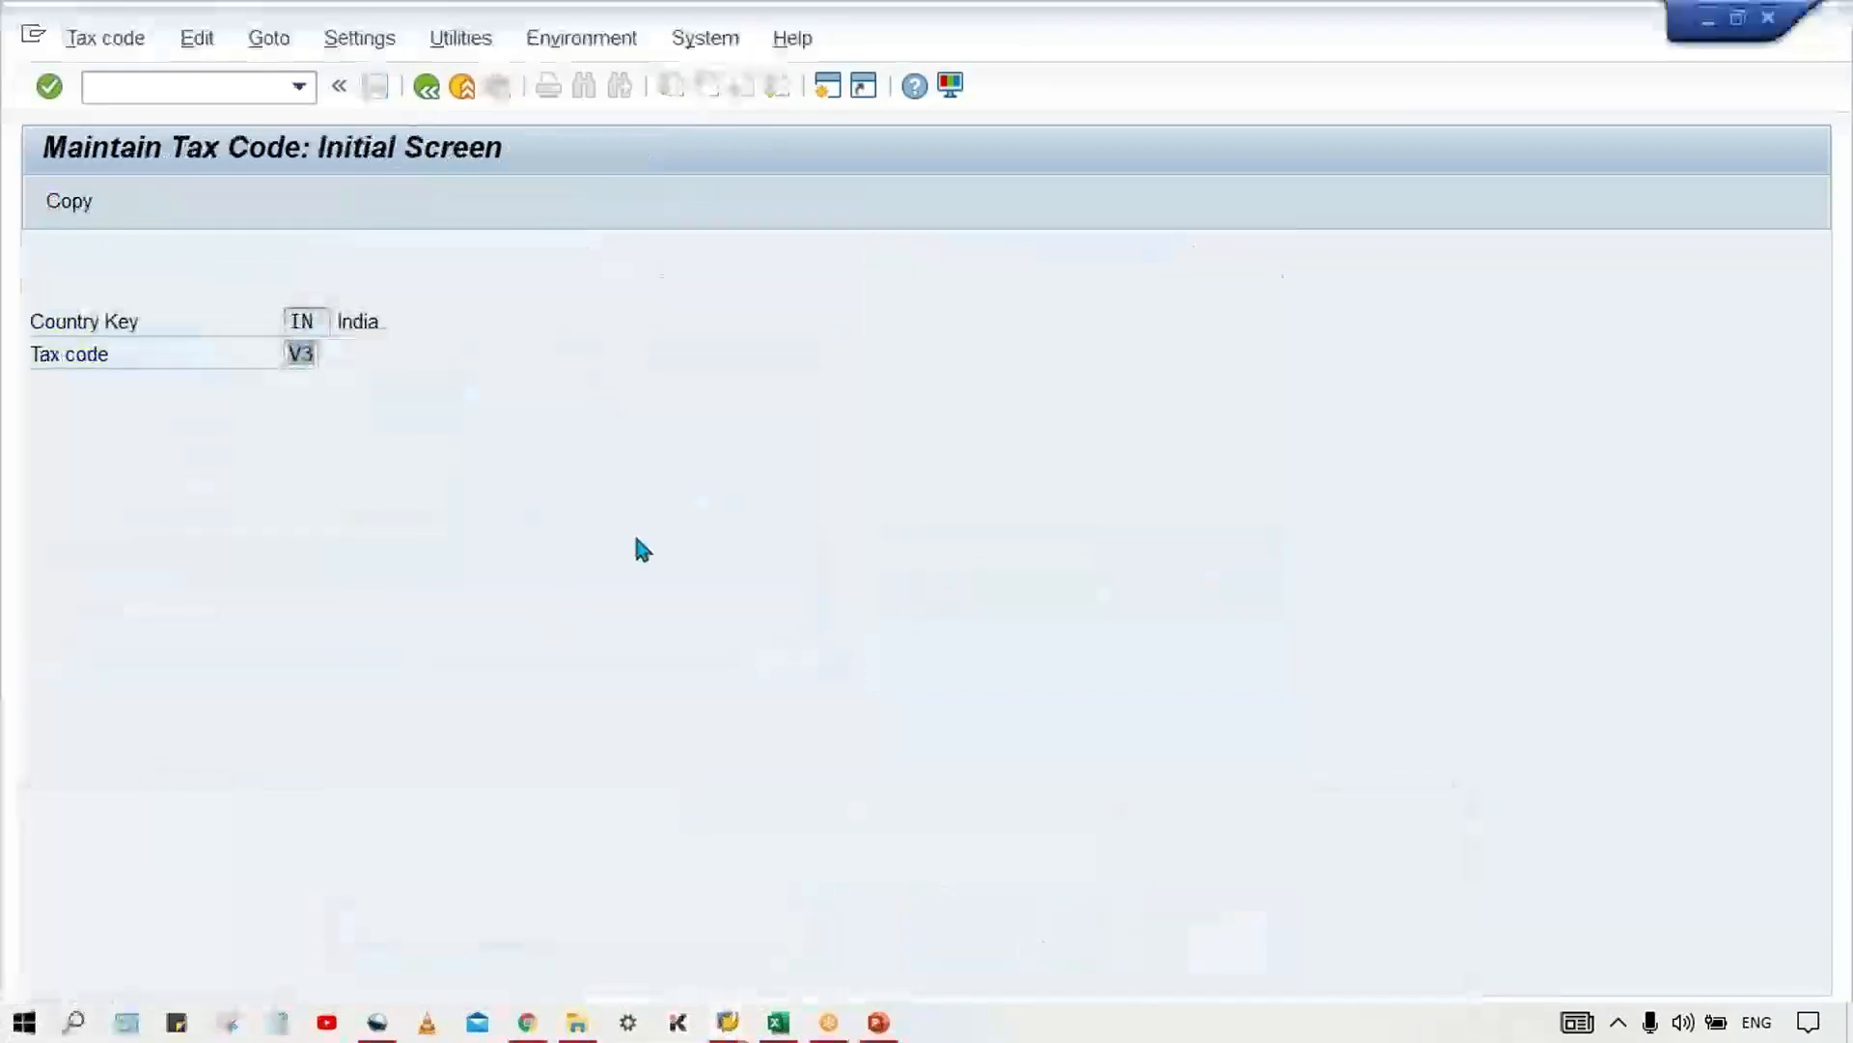
key("Return")
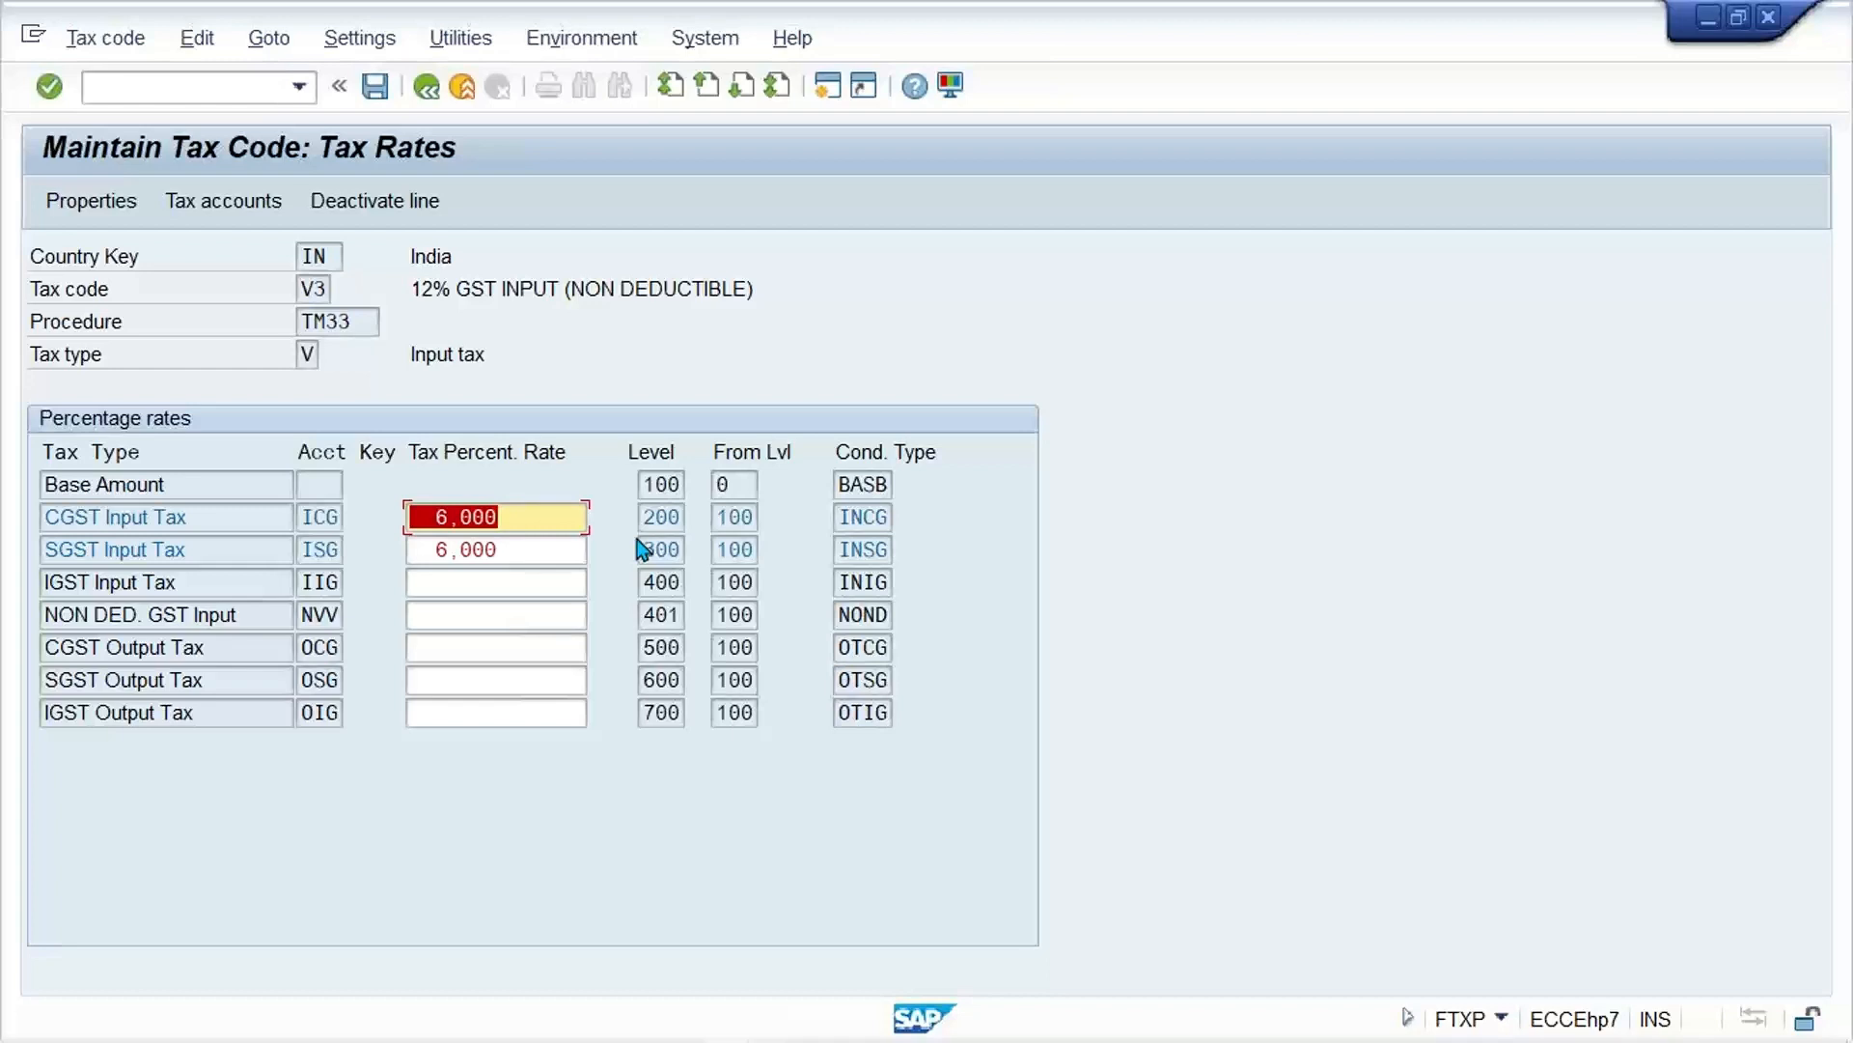
key("BackSpace")
key("Tab")
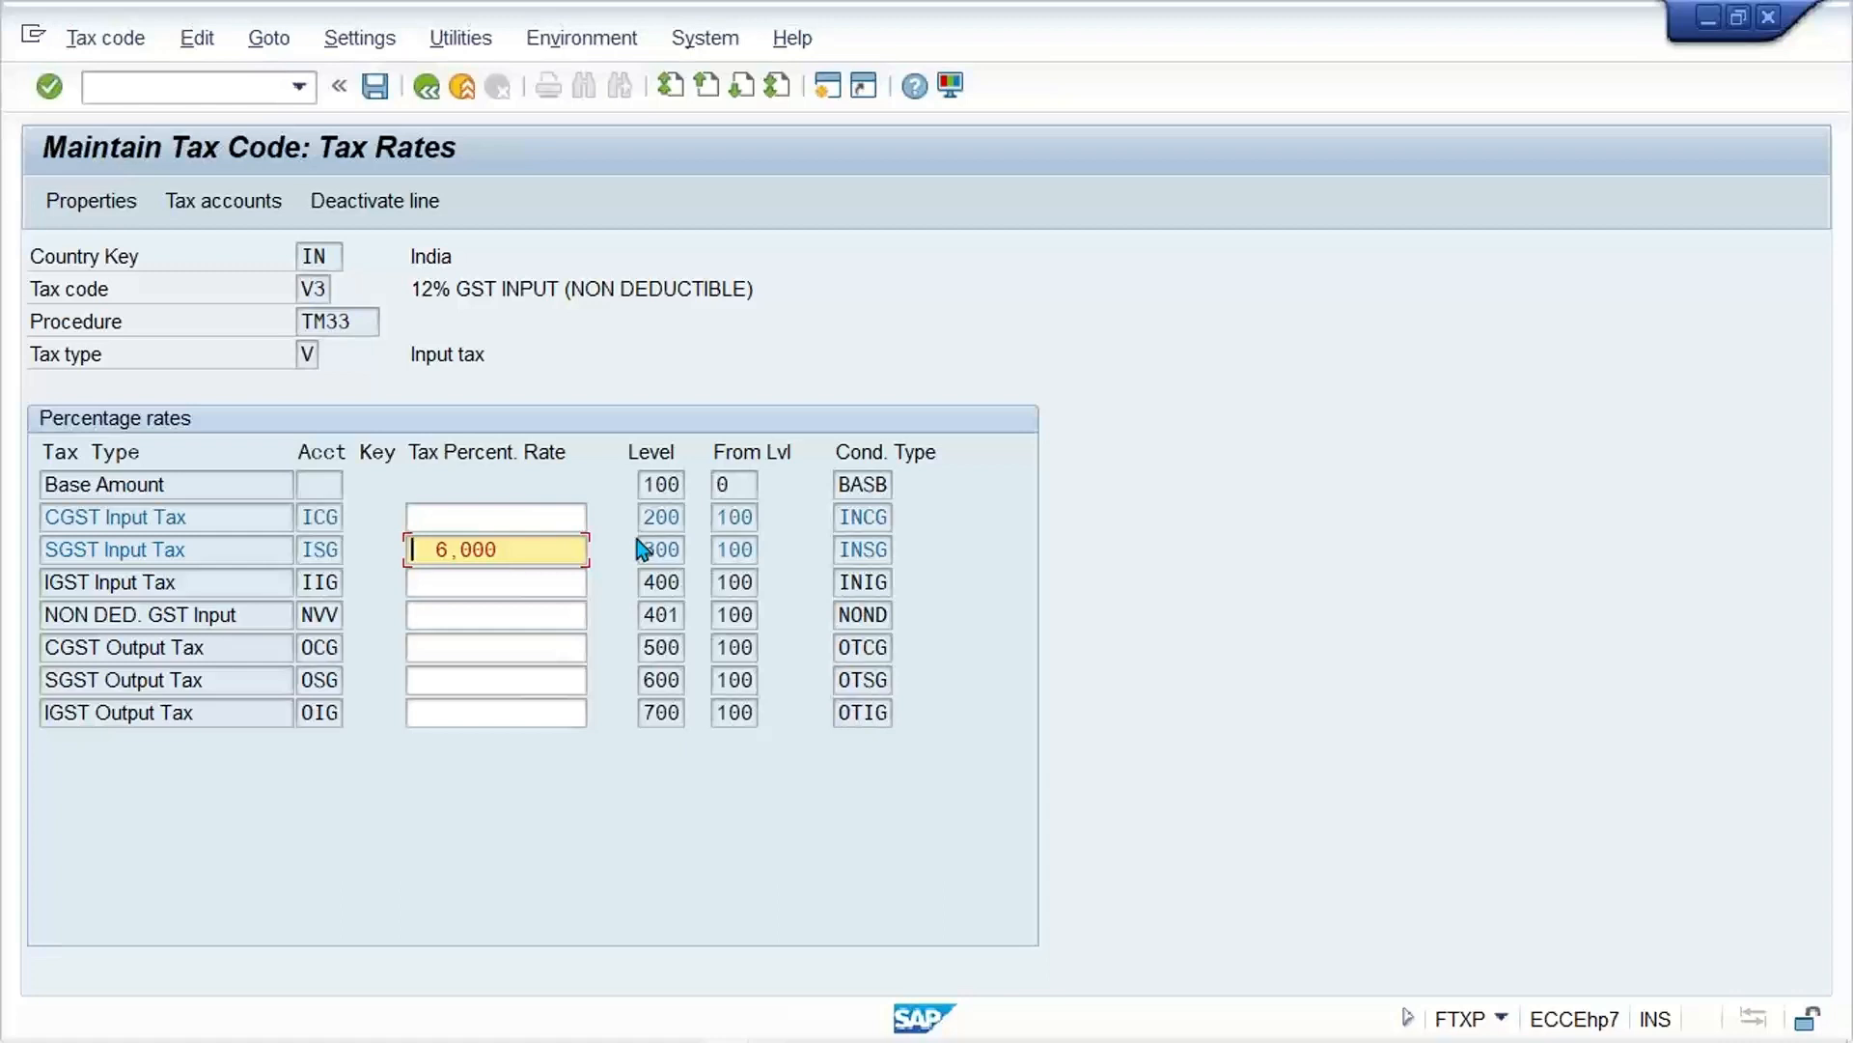
key("shift+Tab")
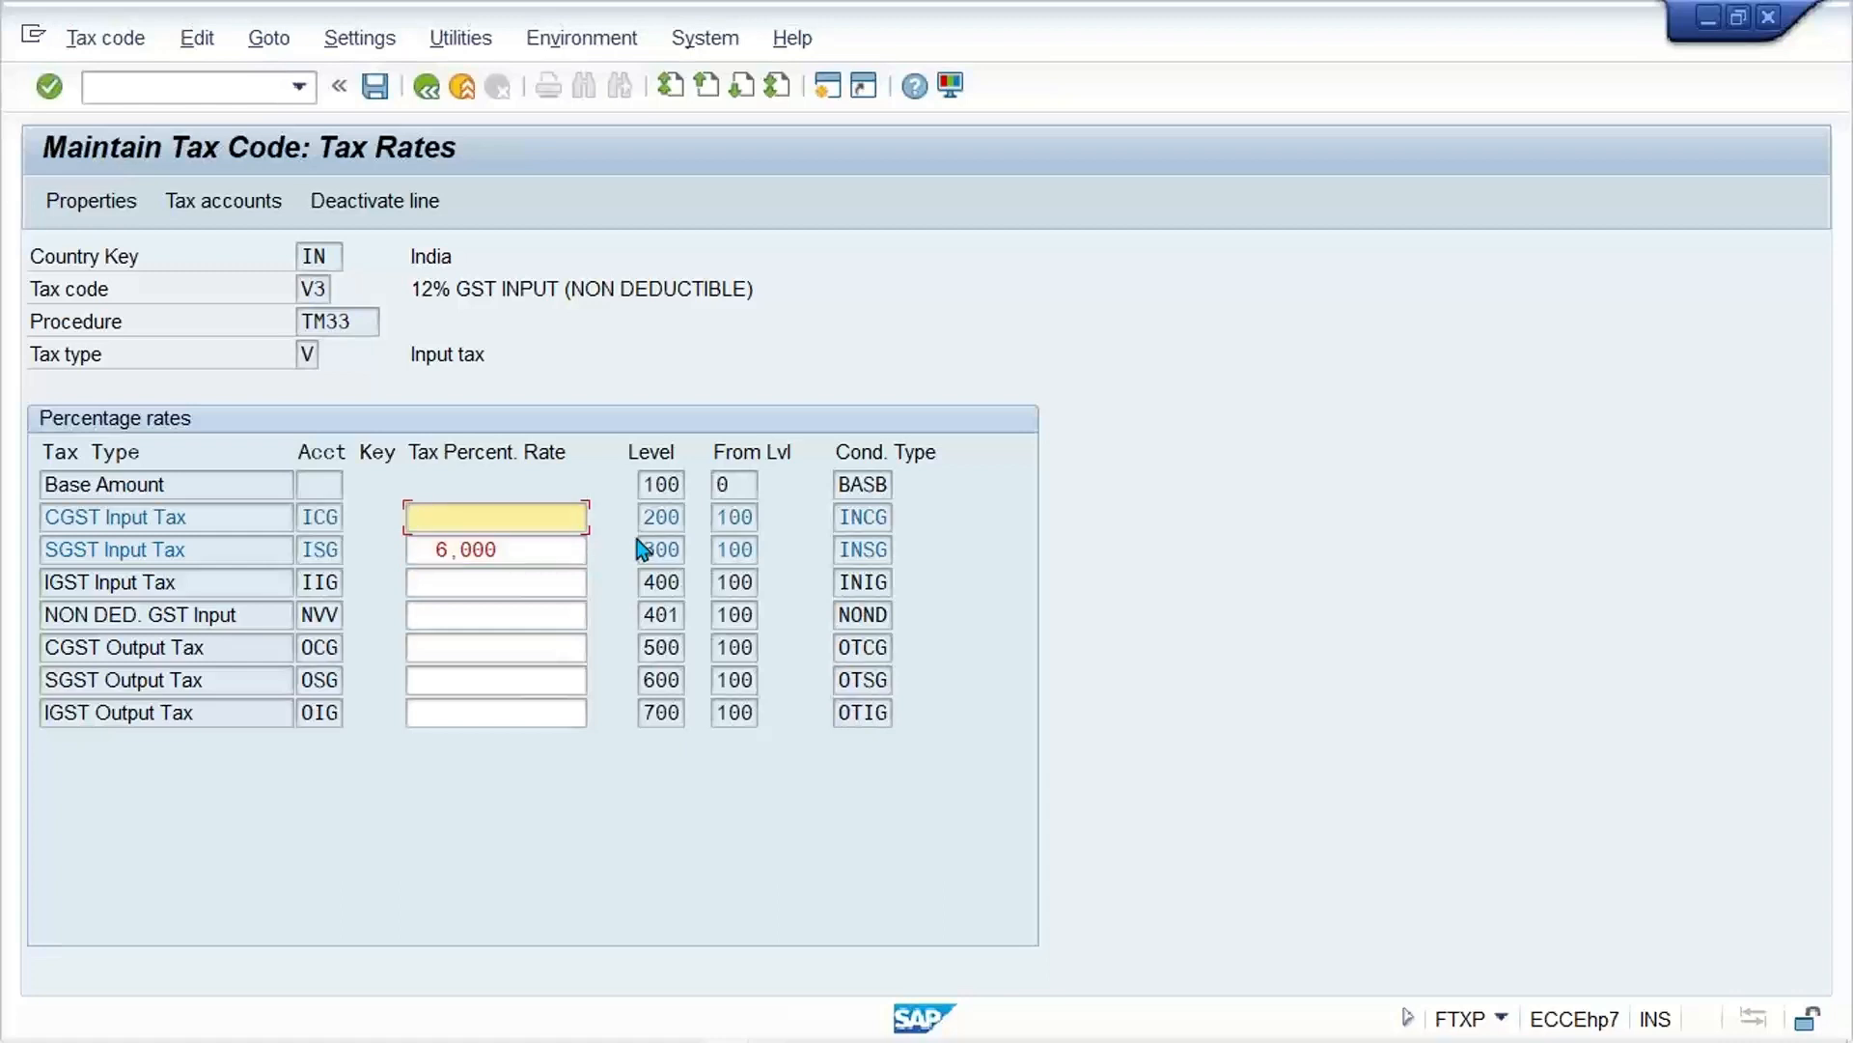
key("Return")
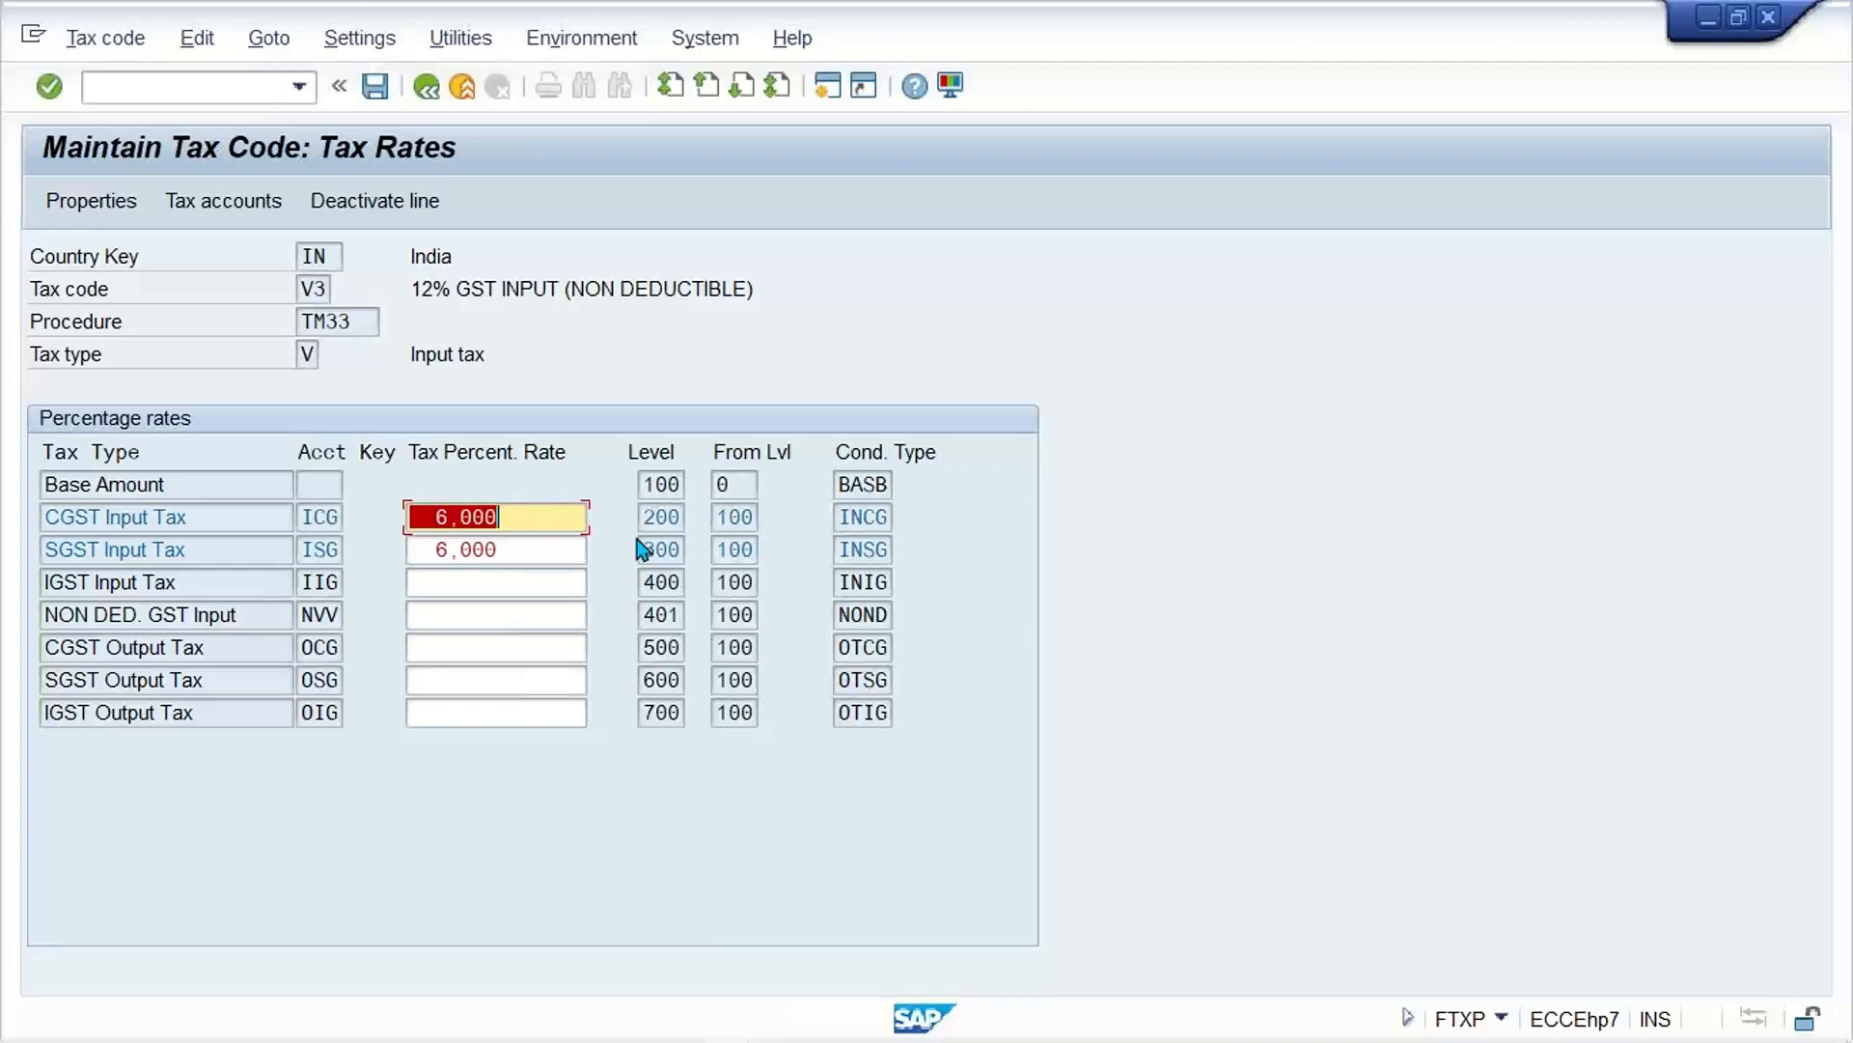
key("ctrl+s")
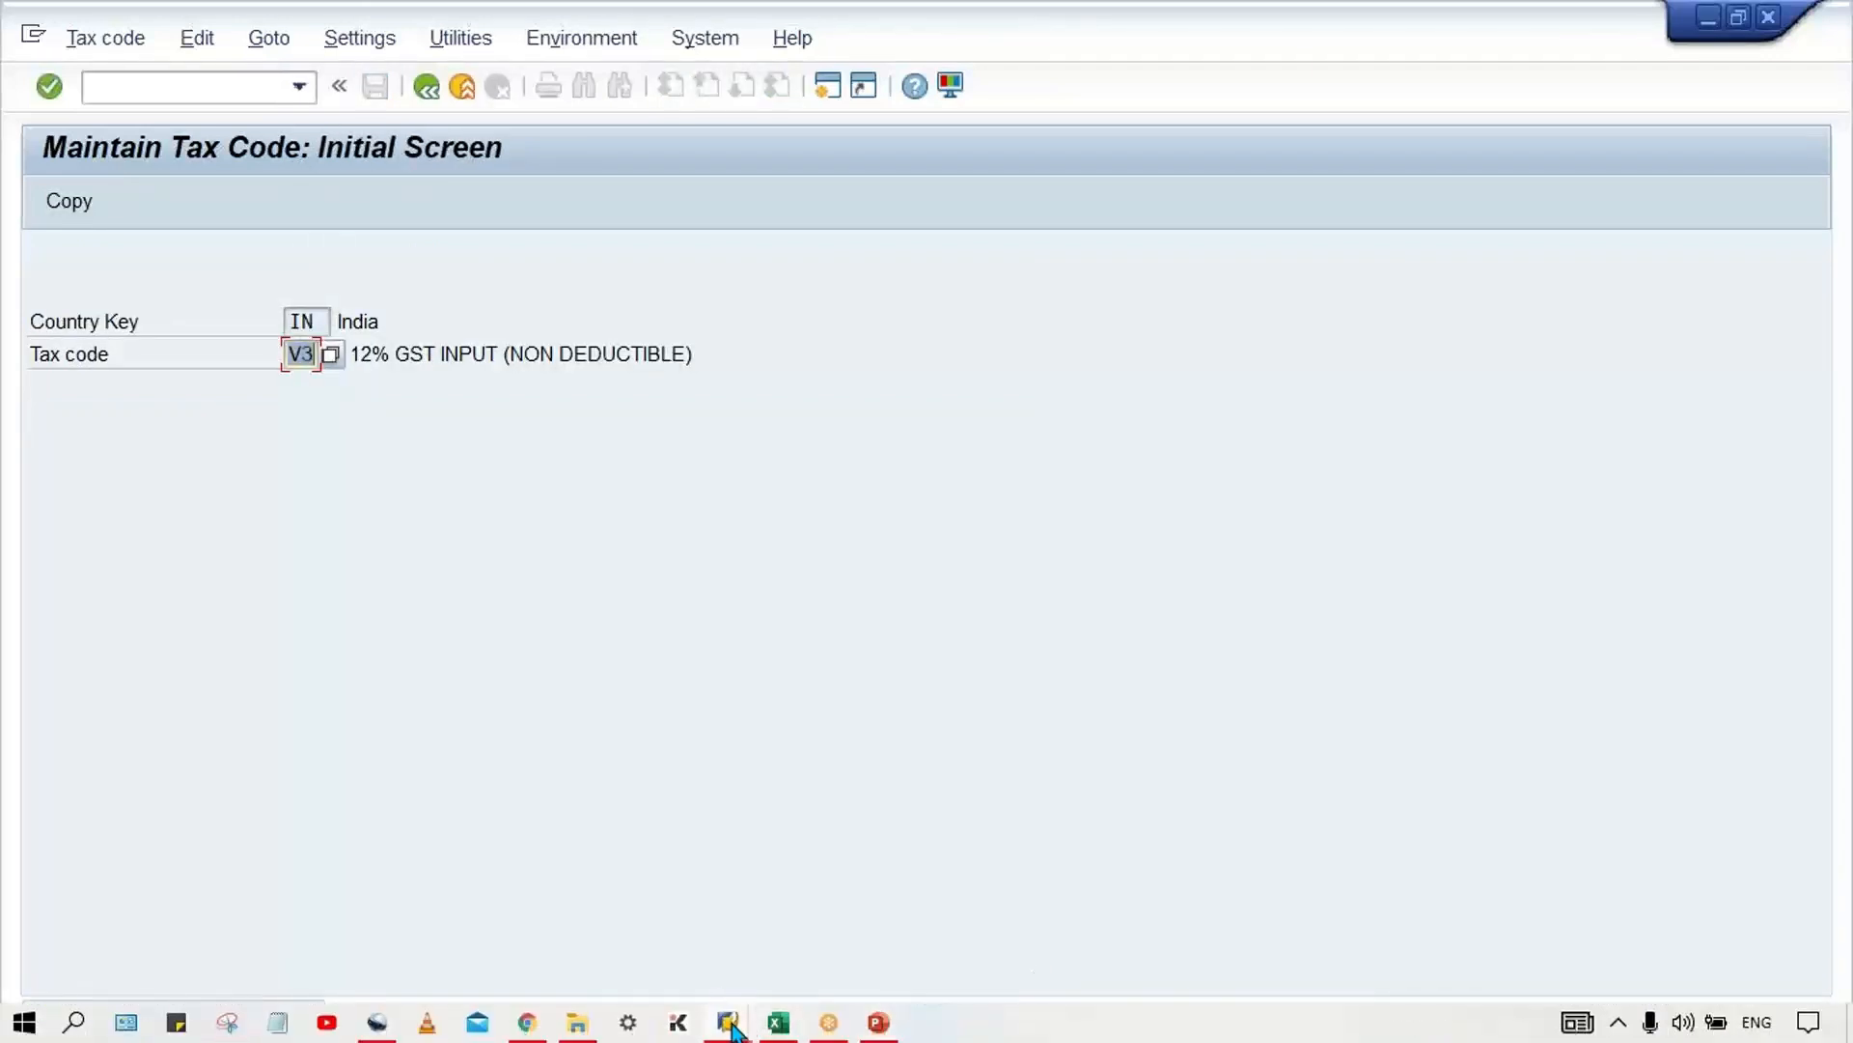
Step: Return to the vendor invoice and check the "Calculate taxes on net amount" setting in the accounting editing options
mouse_move(728, 1018)
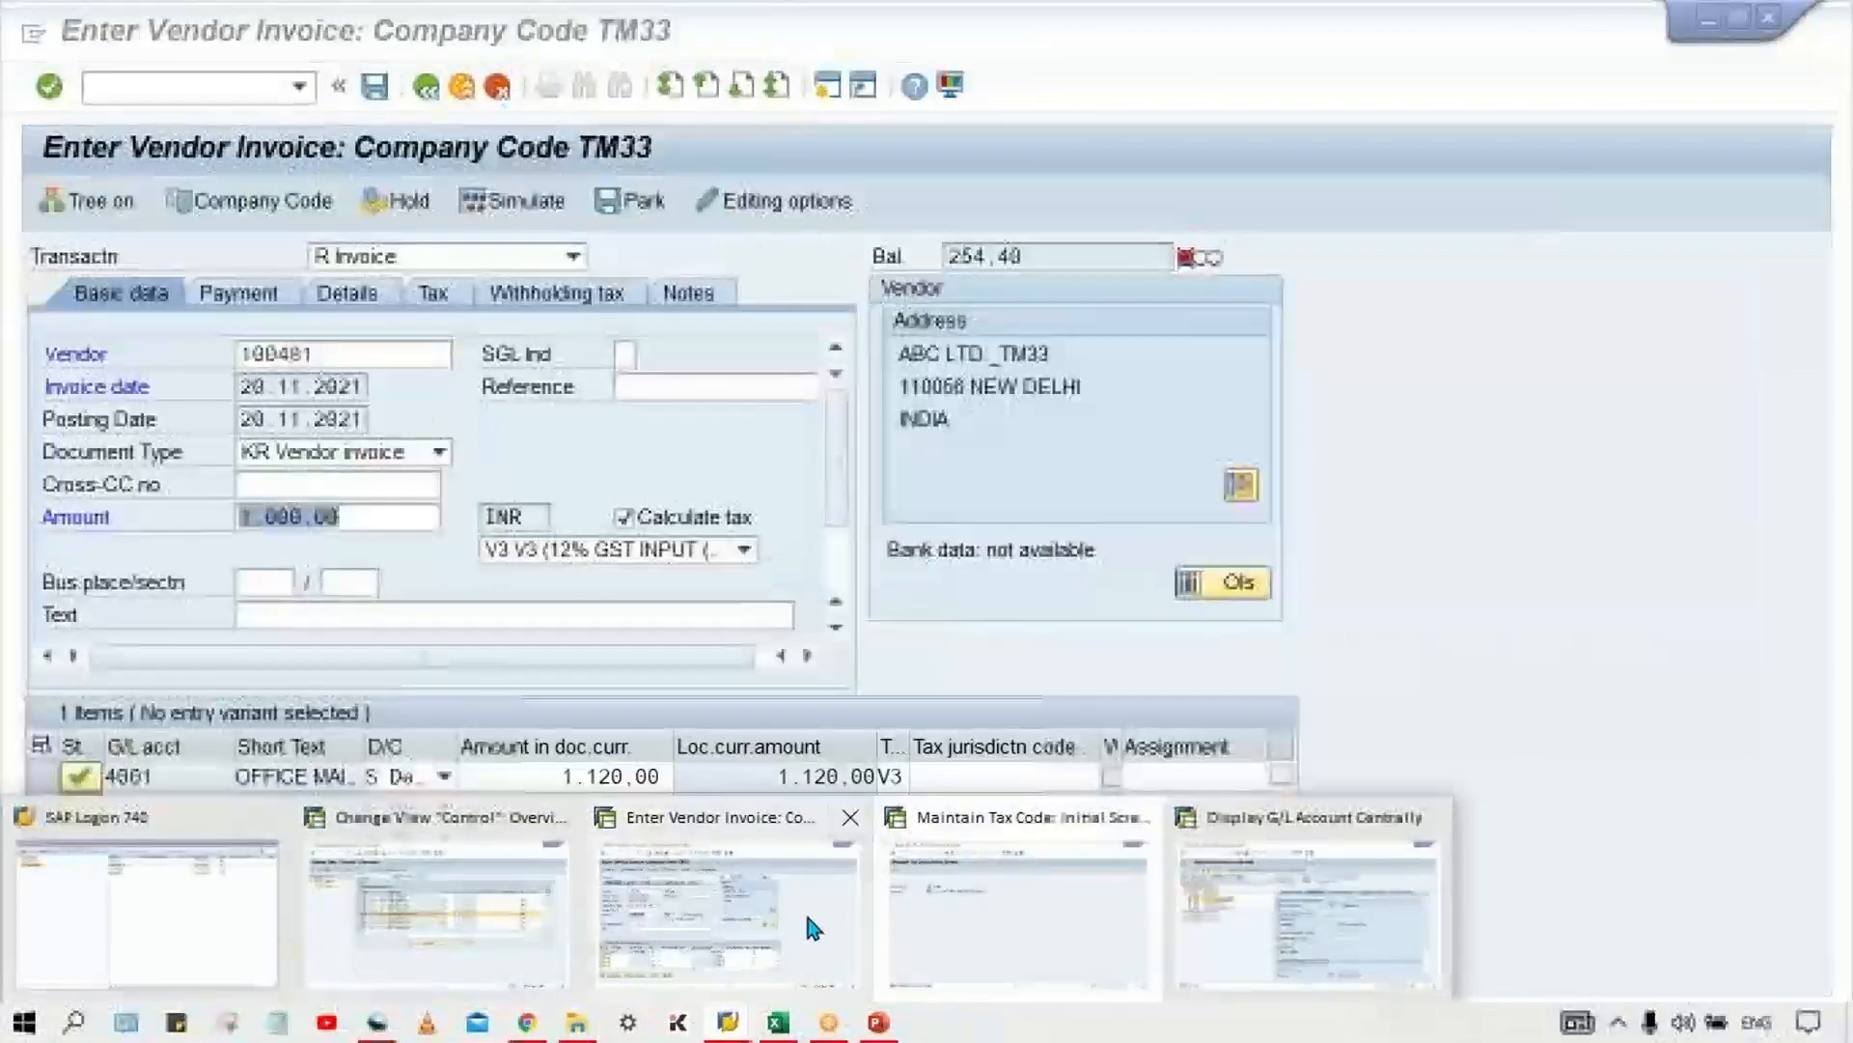
left_click(803, 907)
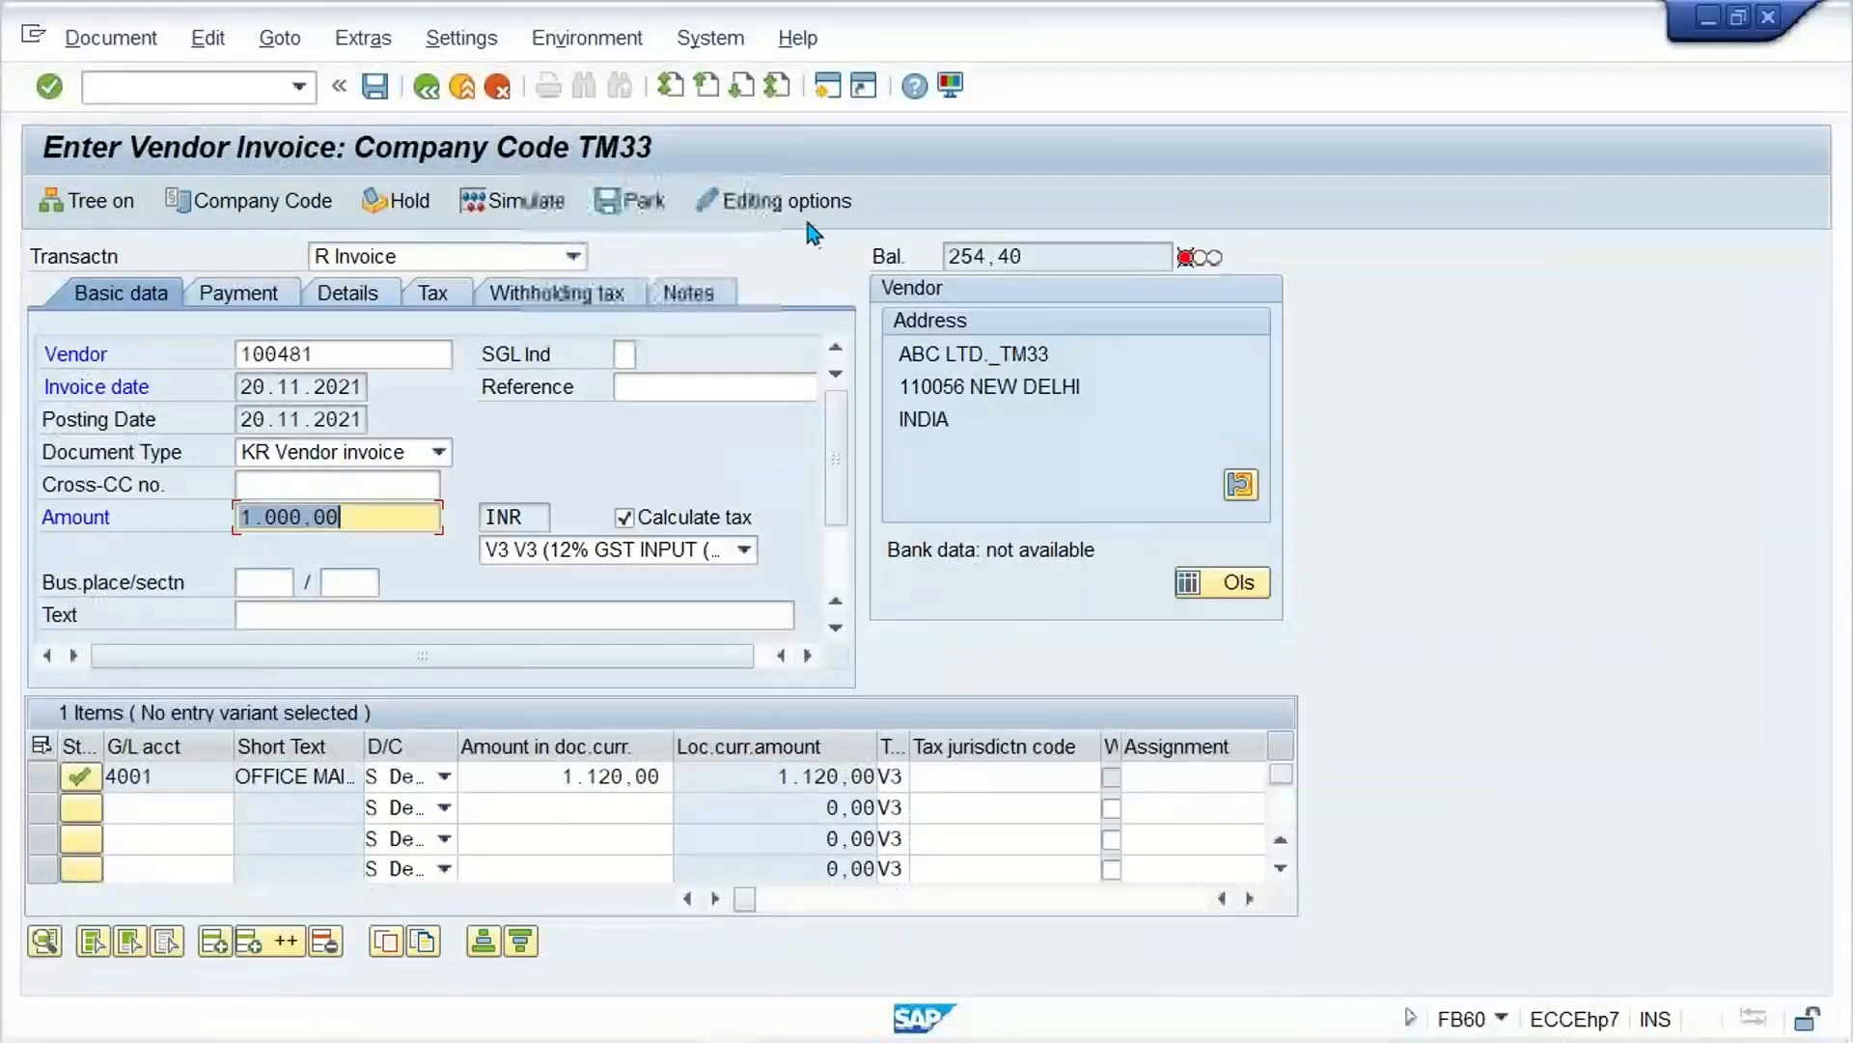
left_click(797, 204)
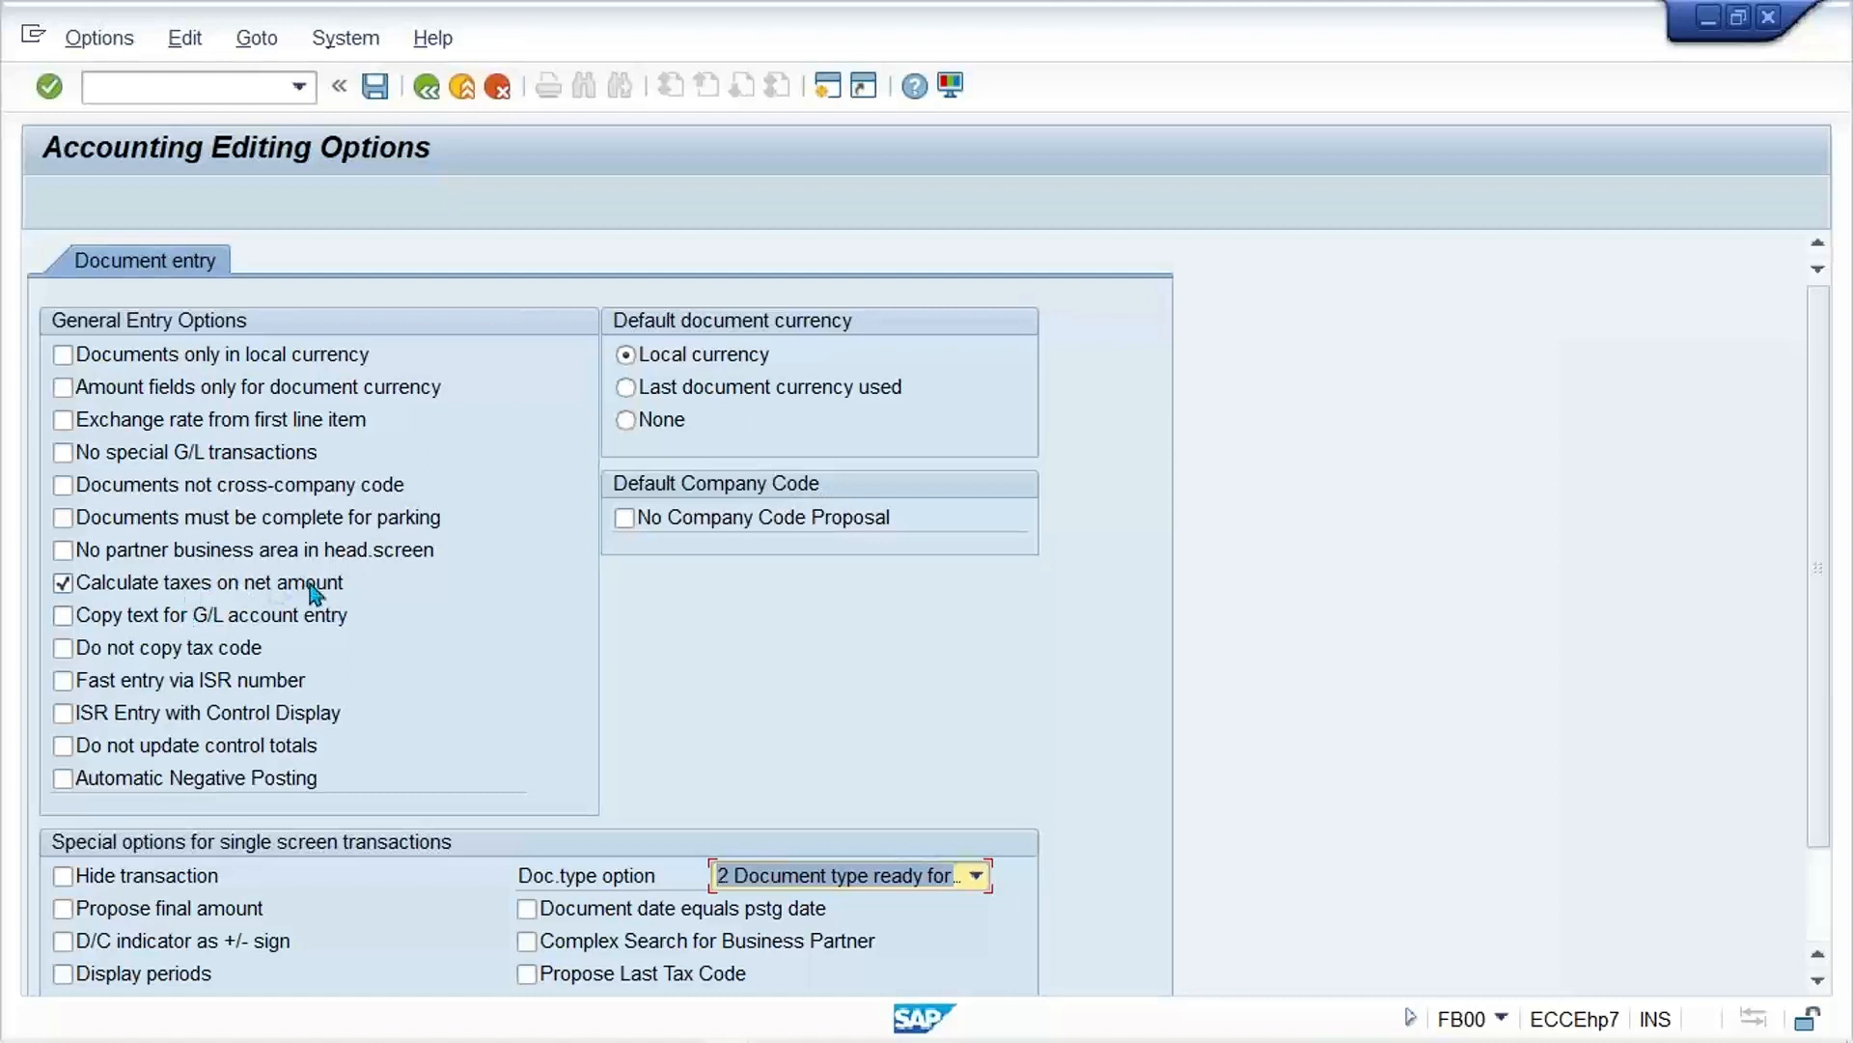
left_click(426, 87)
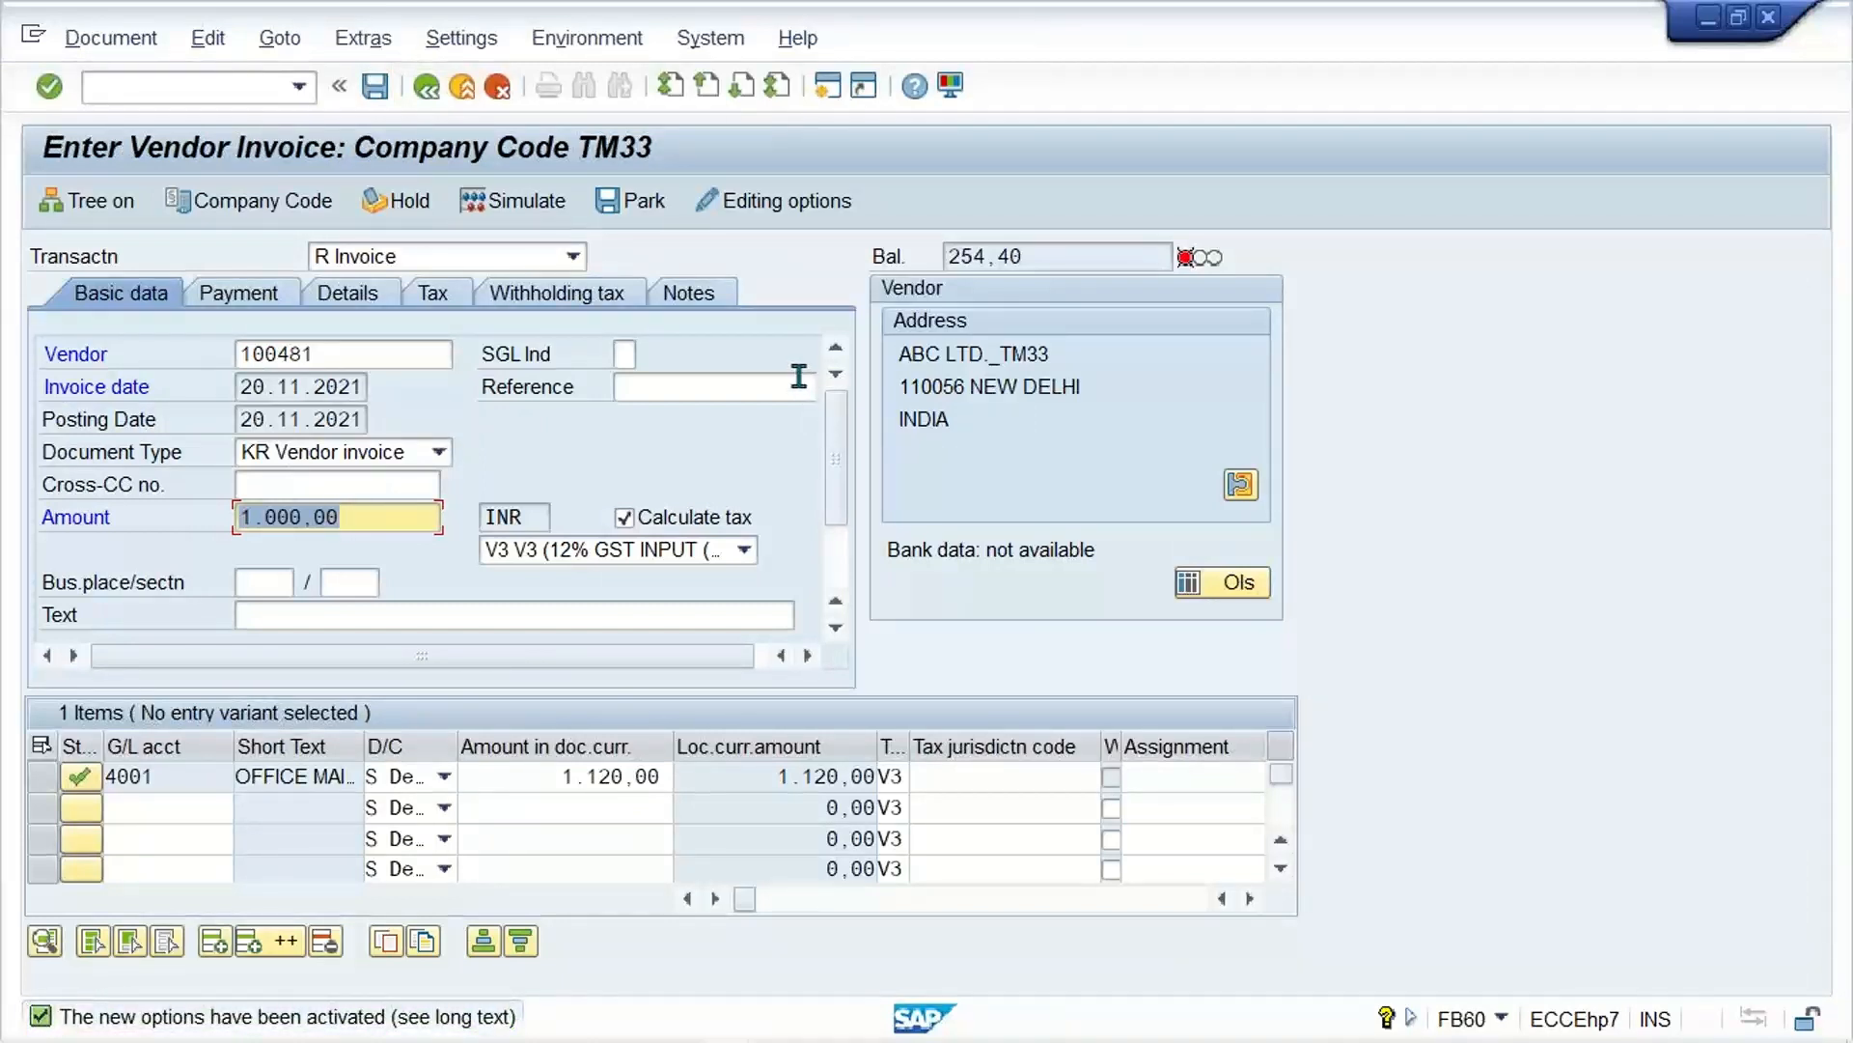
Step: Set the invoice header amount to 1120 INR and the account 4001 line amount to 1000
type("1120")
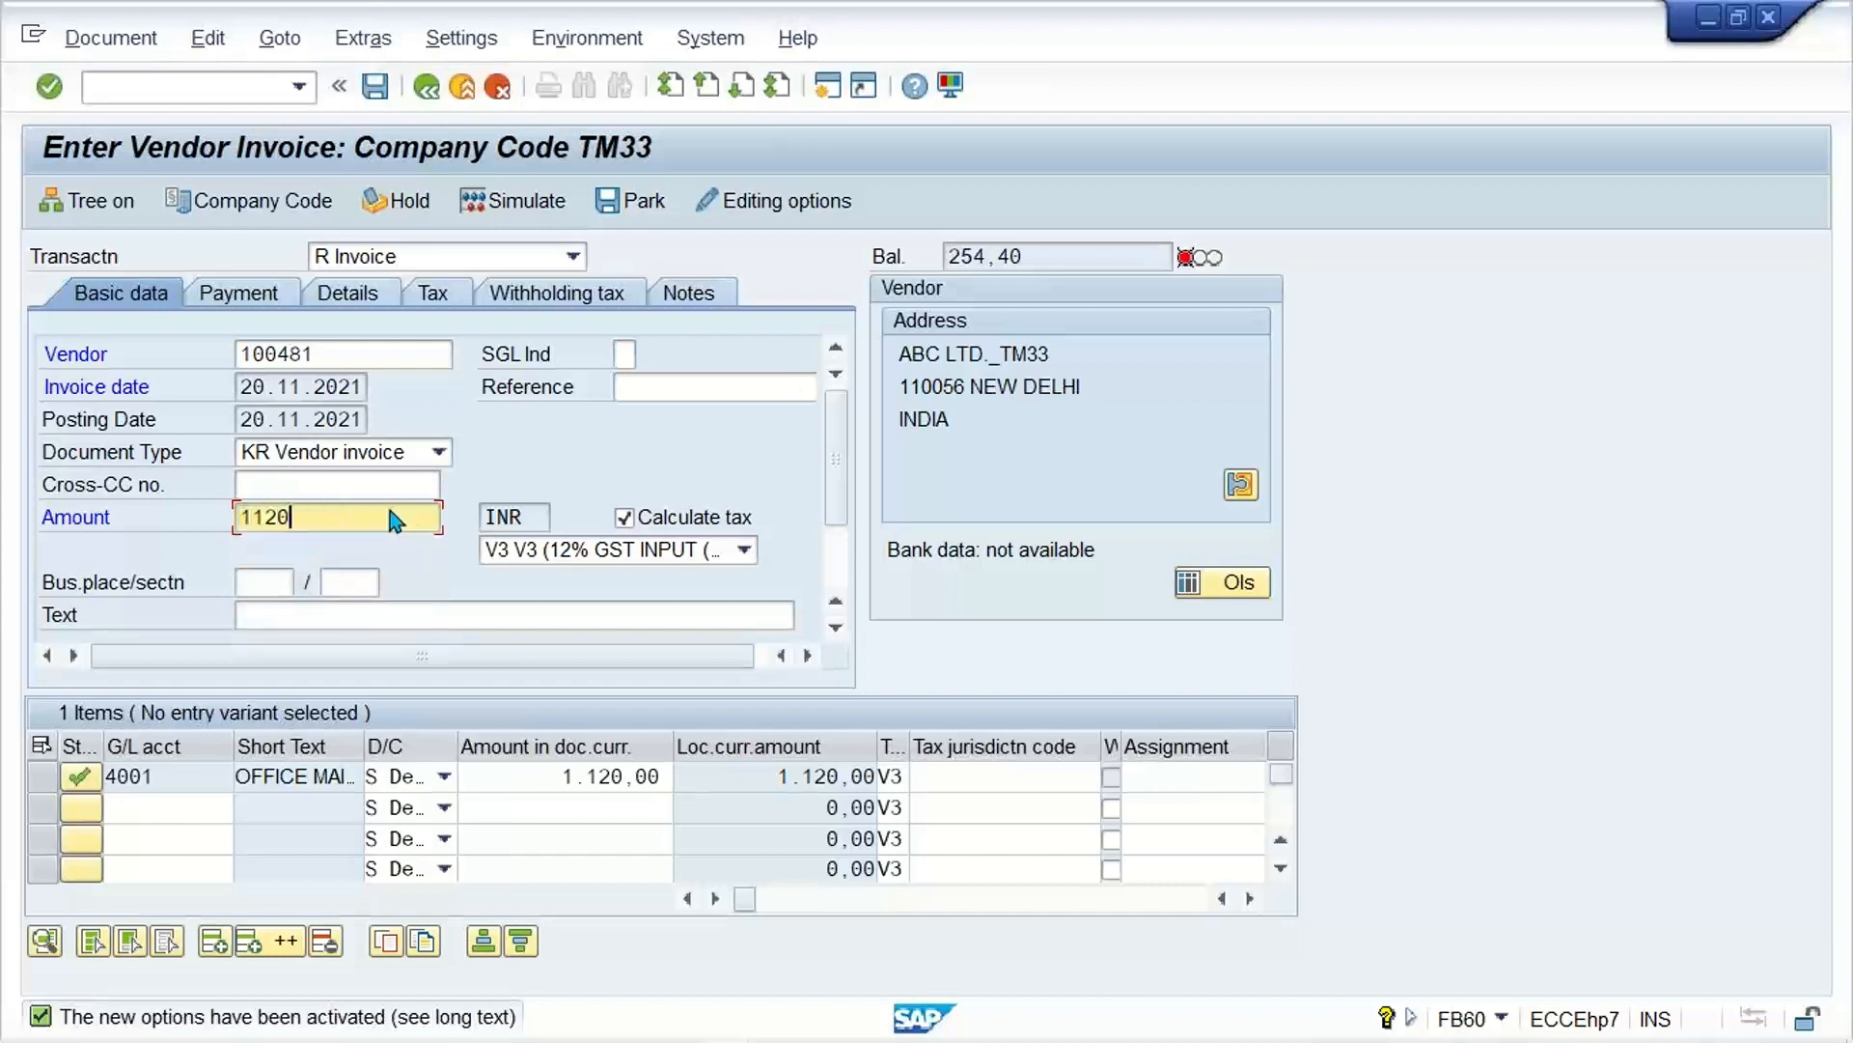
key("Return")
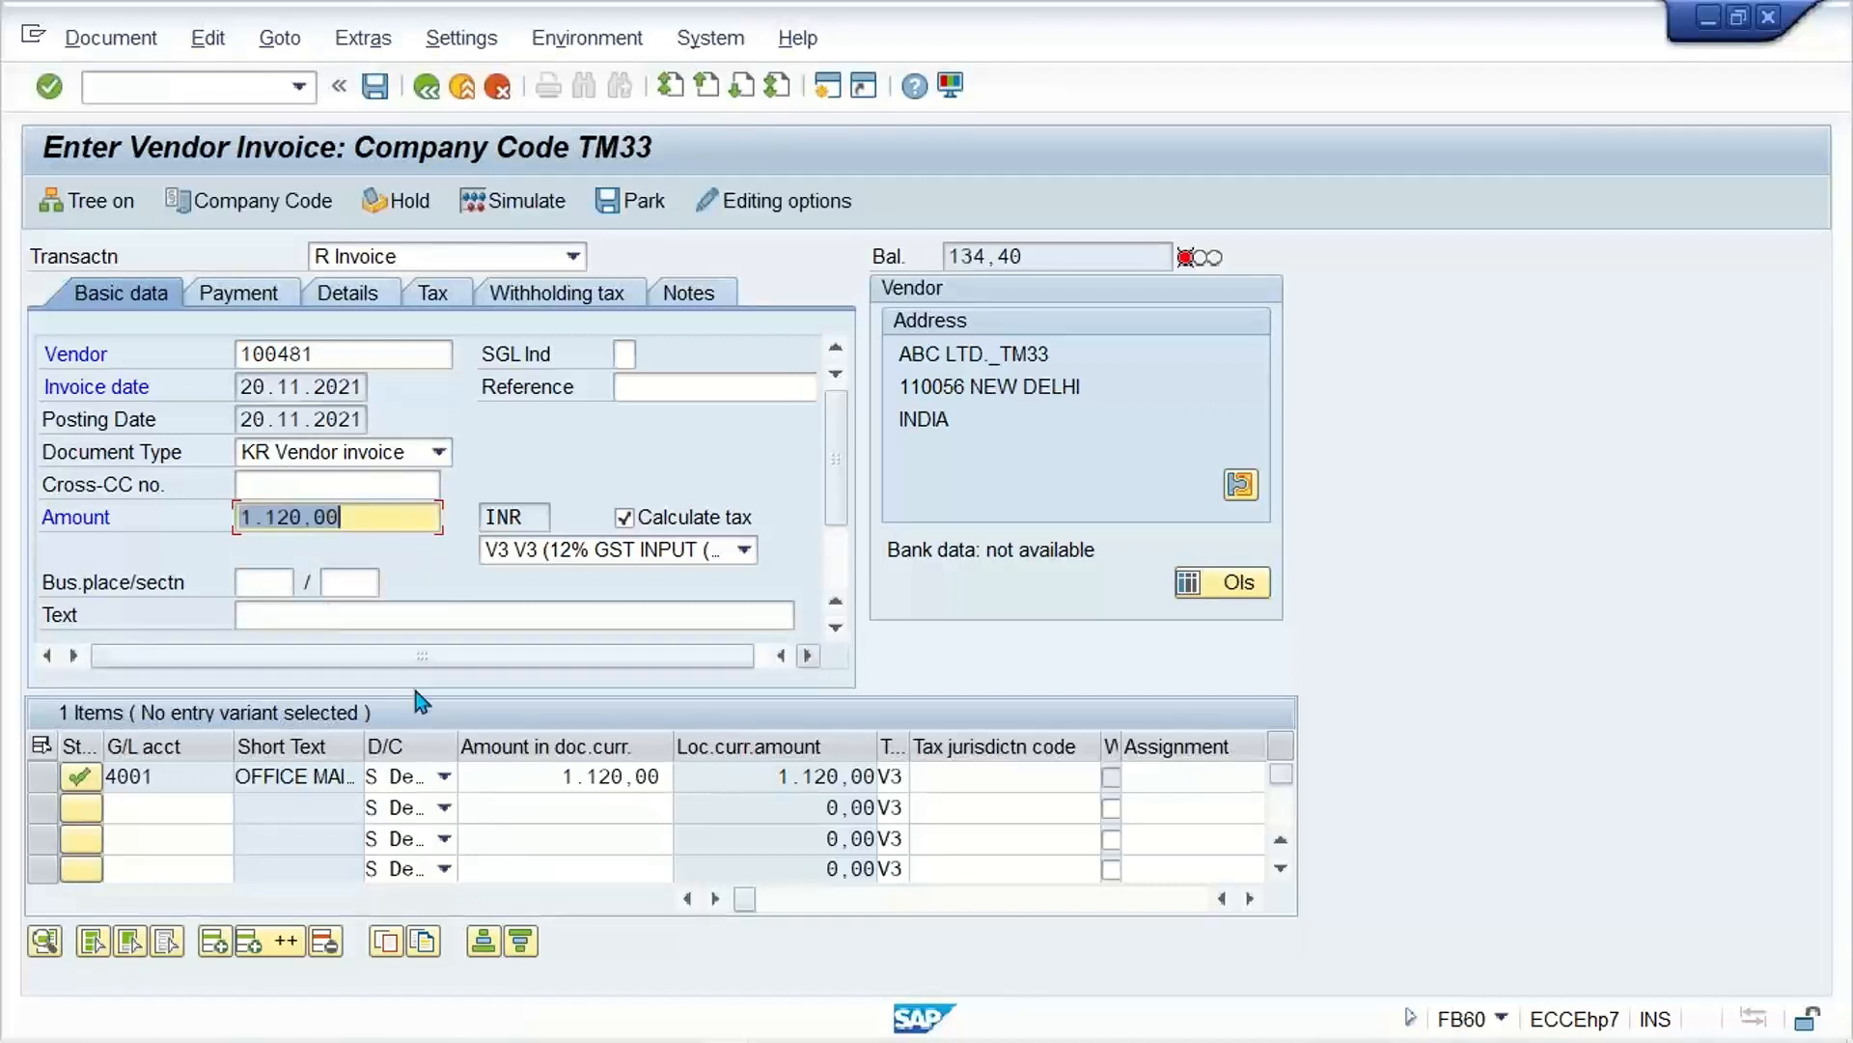
left_click(529, 775)
type("1.00")
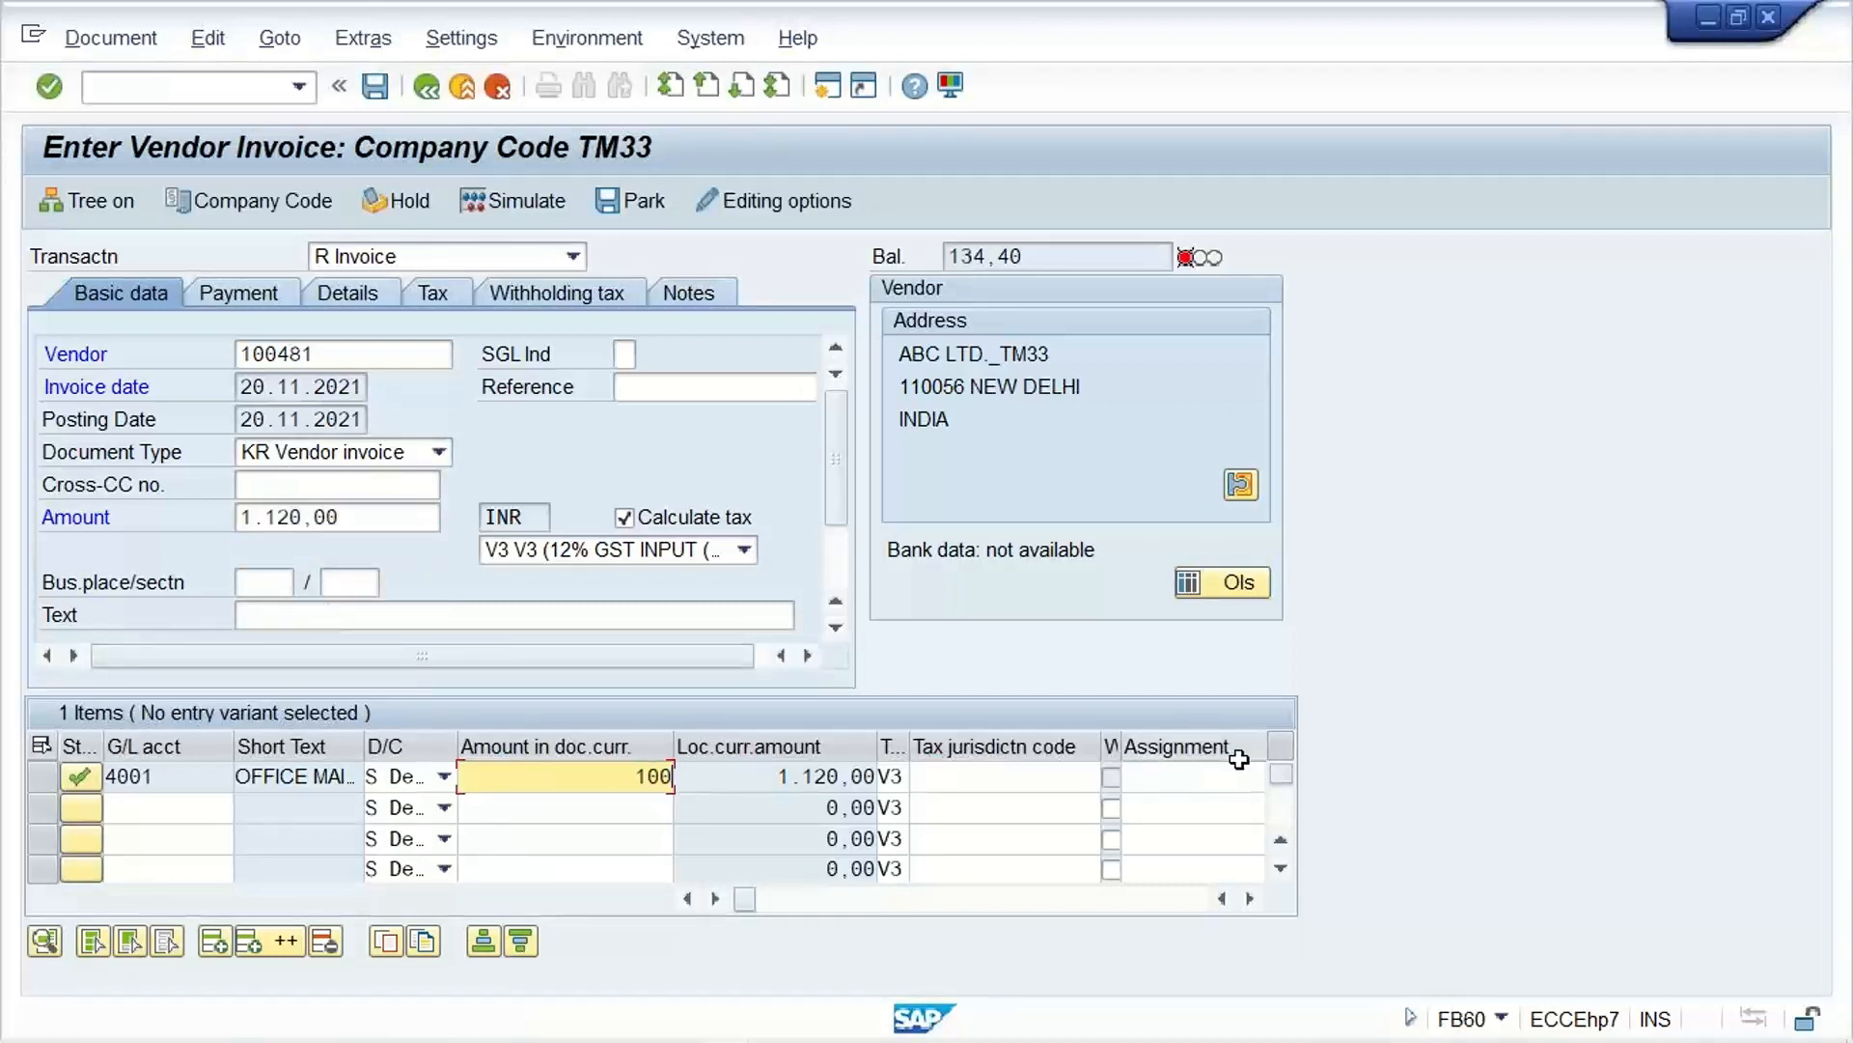
type("0")
key("Return")
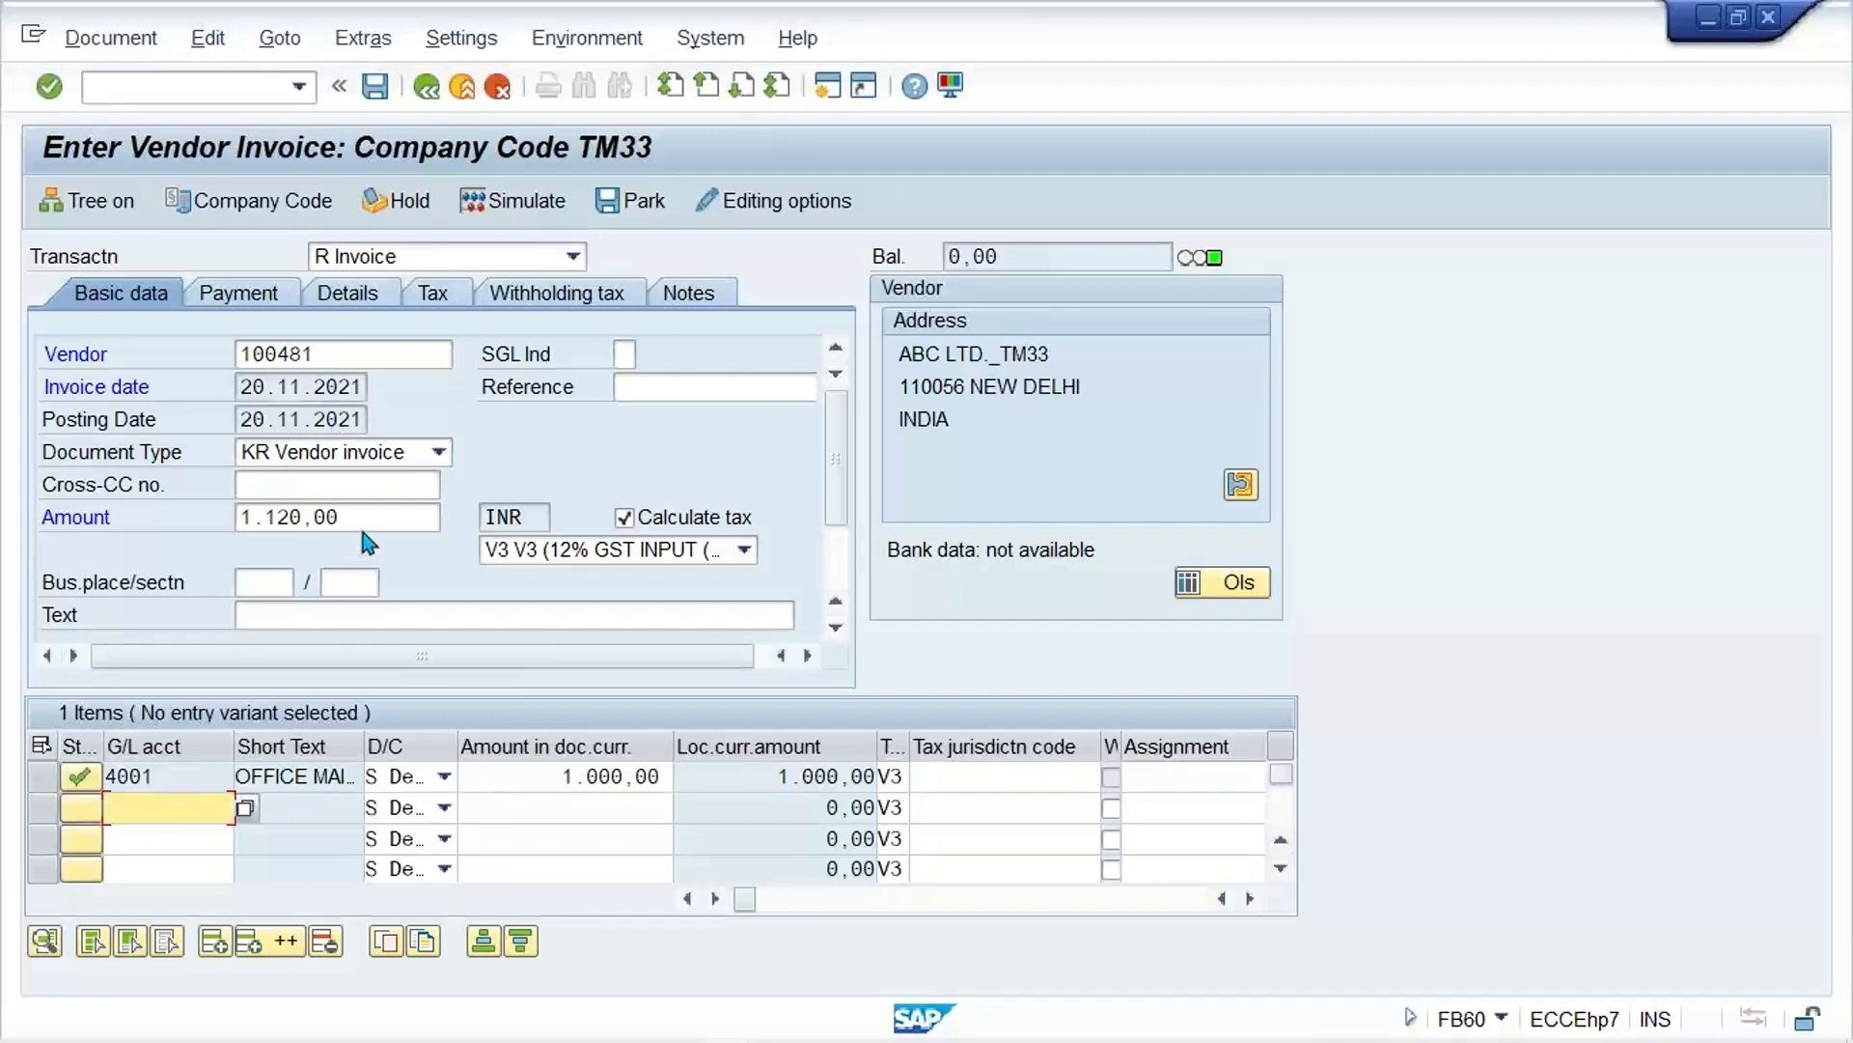
left_click_drag(365, 519, 145, 534)
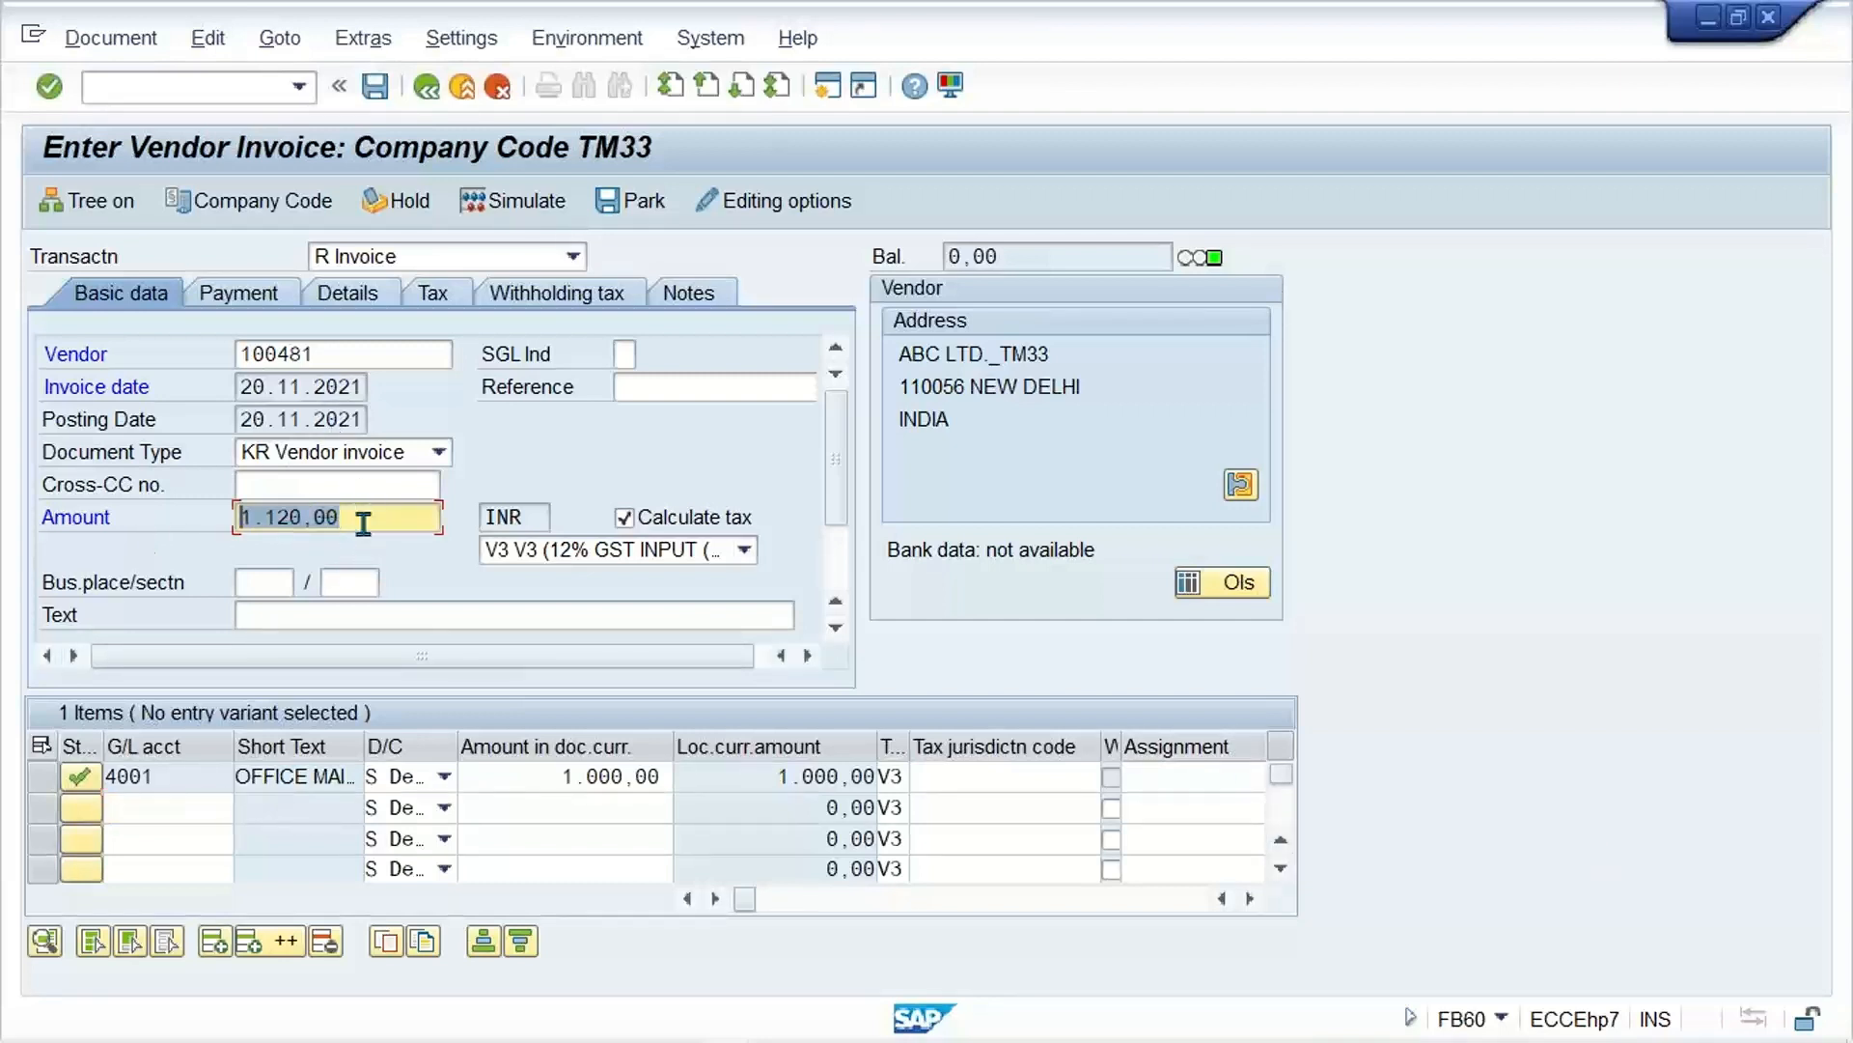
left_click_drag(541, 778, 786, 778)
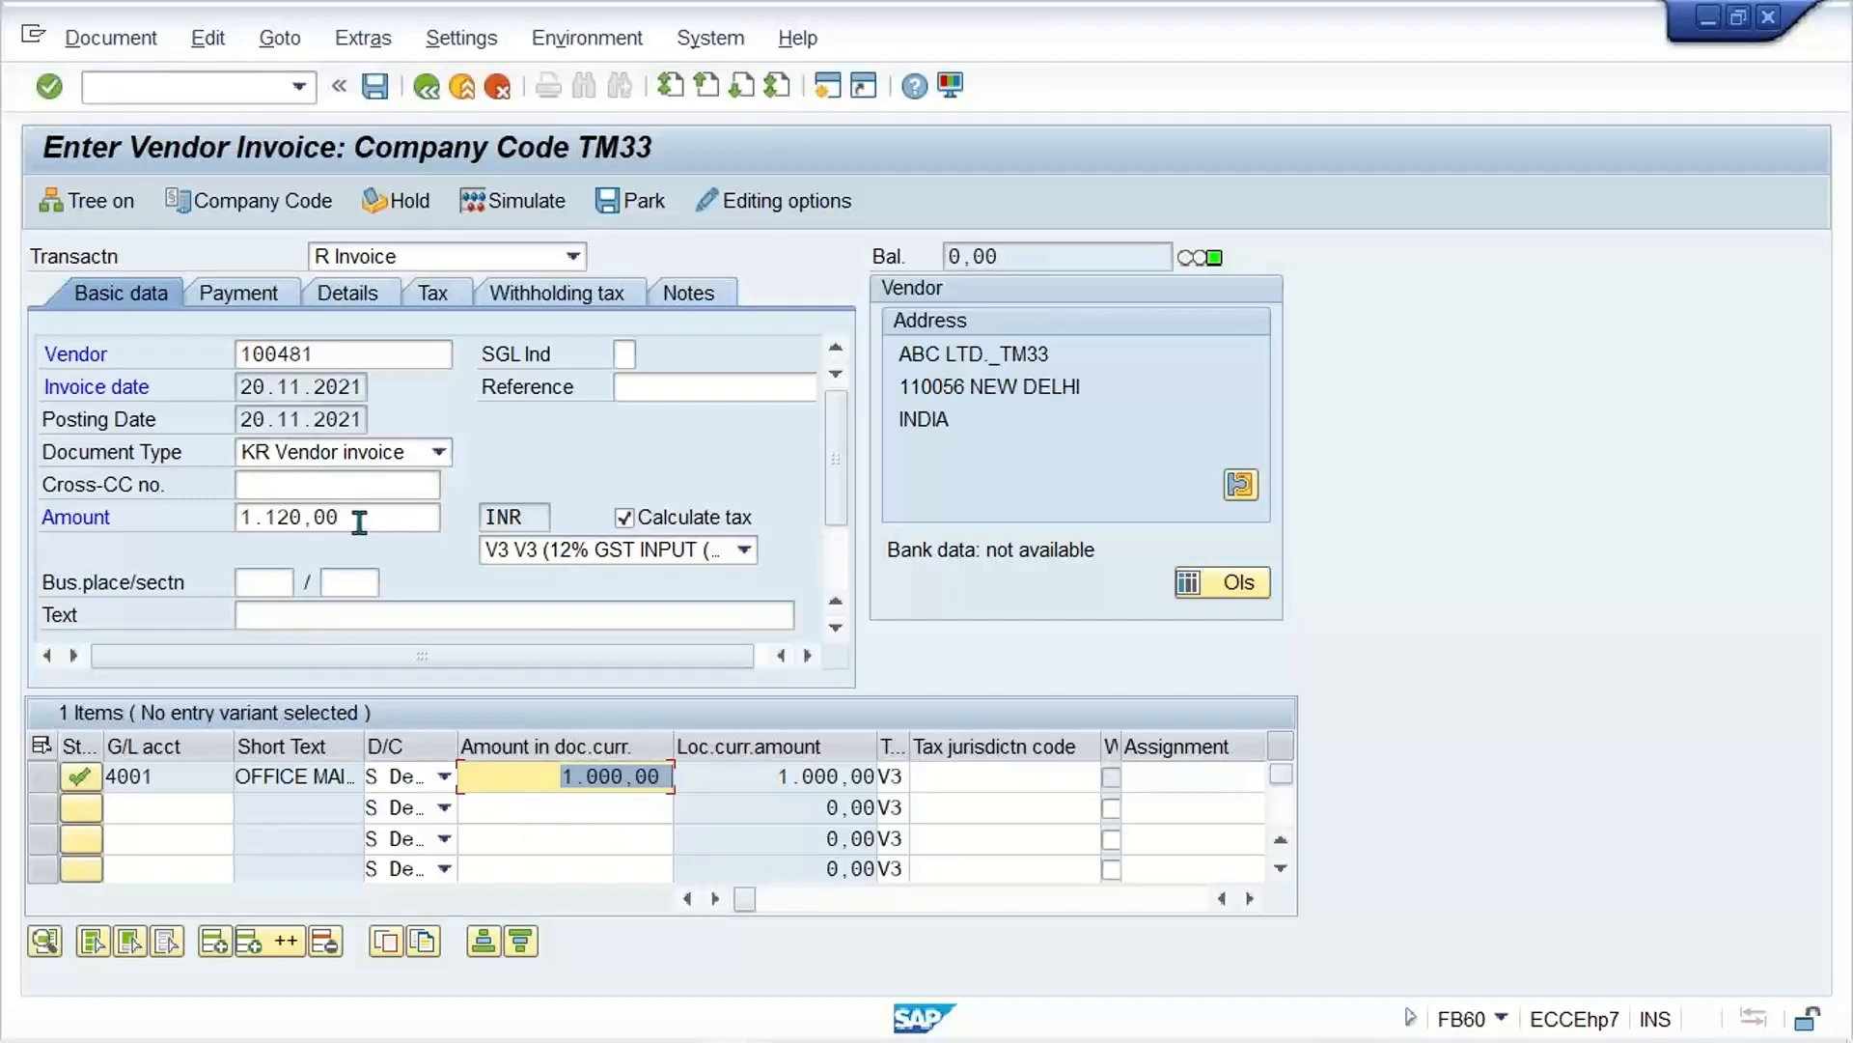
left_click_drag(359, 522, 116, 539)
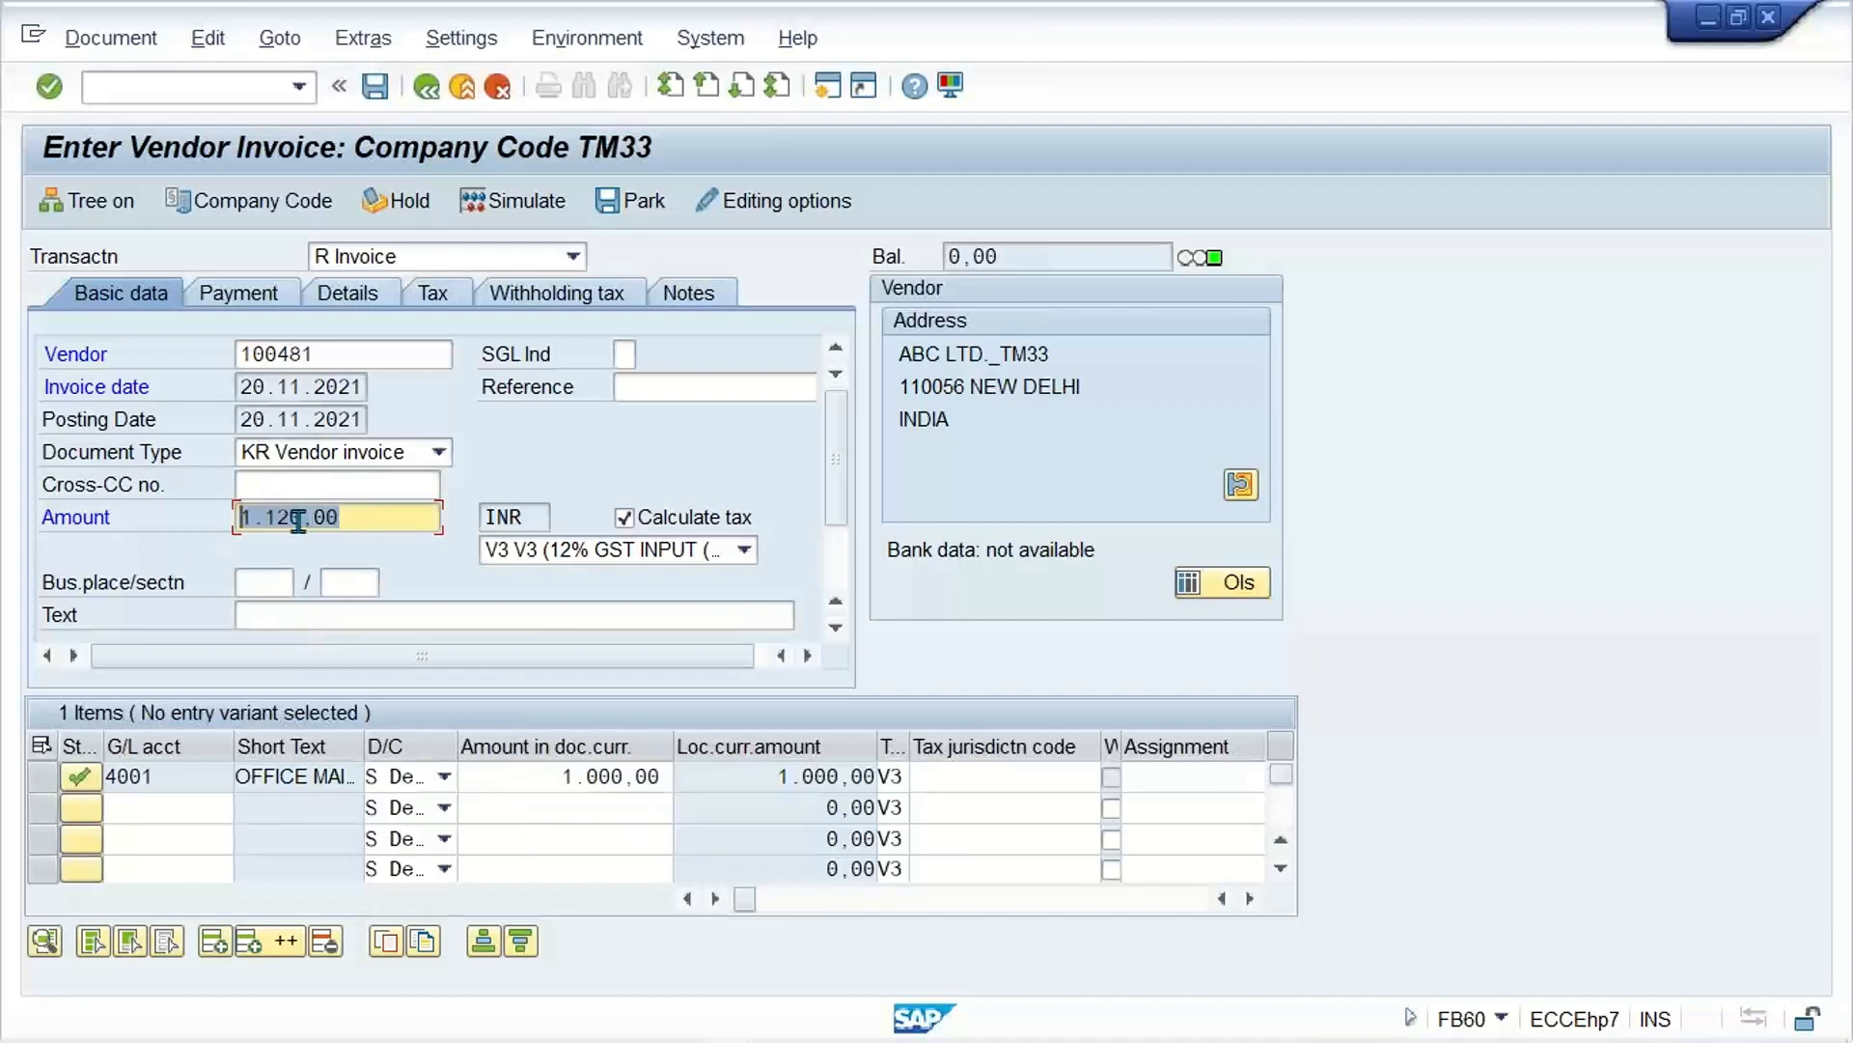
left_click_drag(363, 522, 193, 524)
left_click_drag(554, 775, 811, 777)
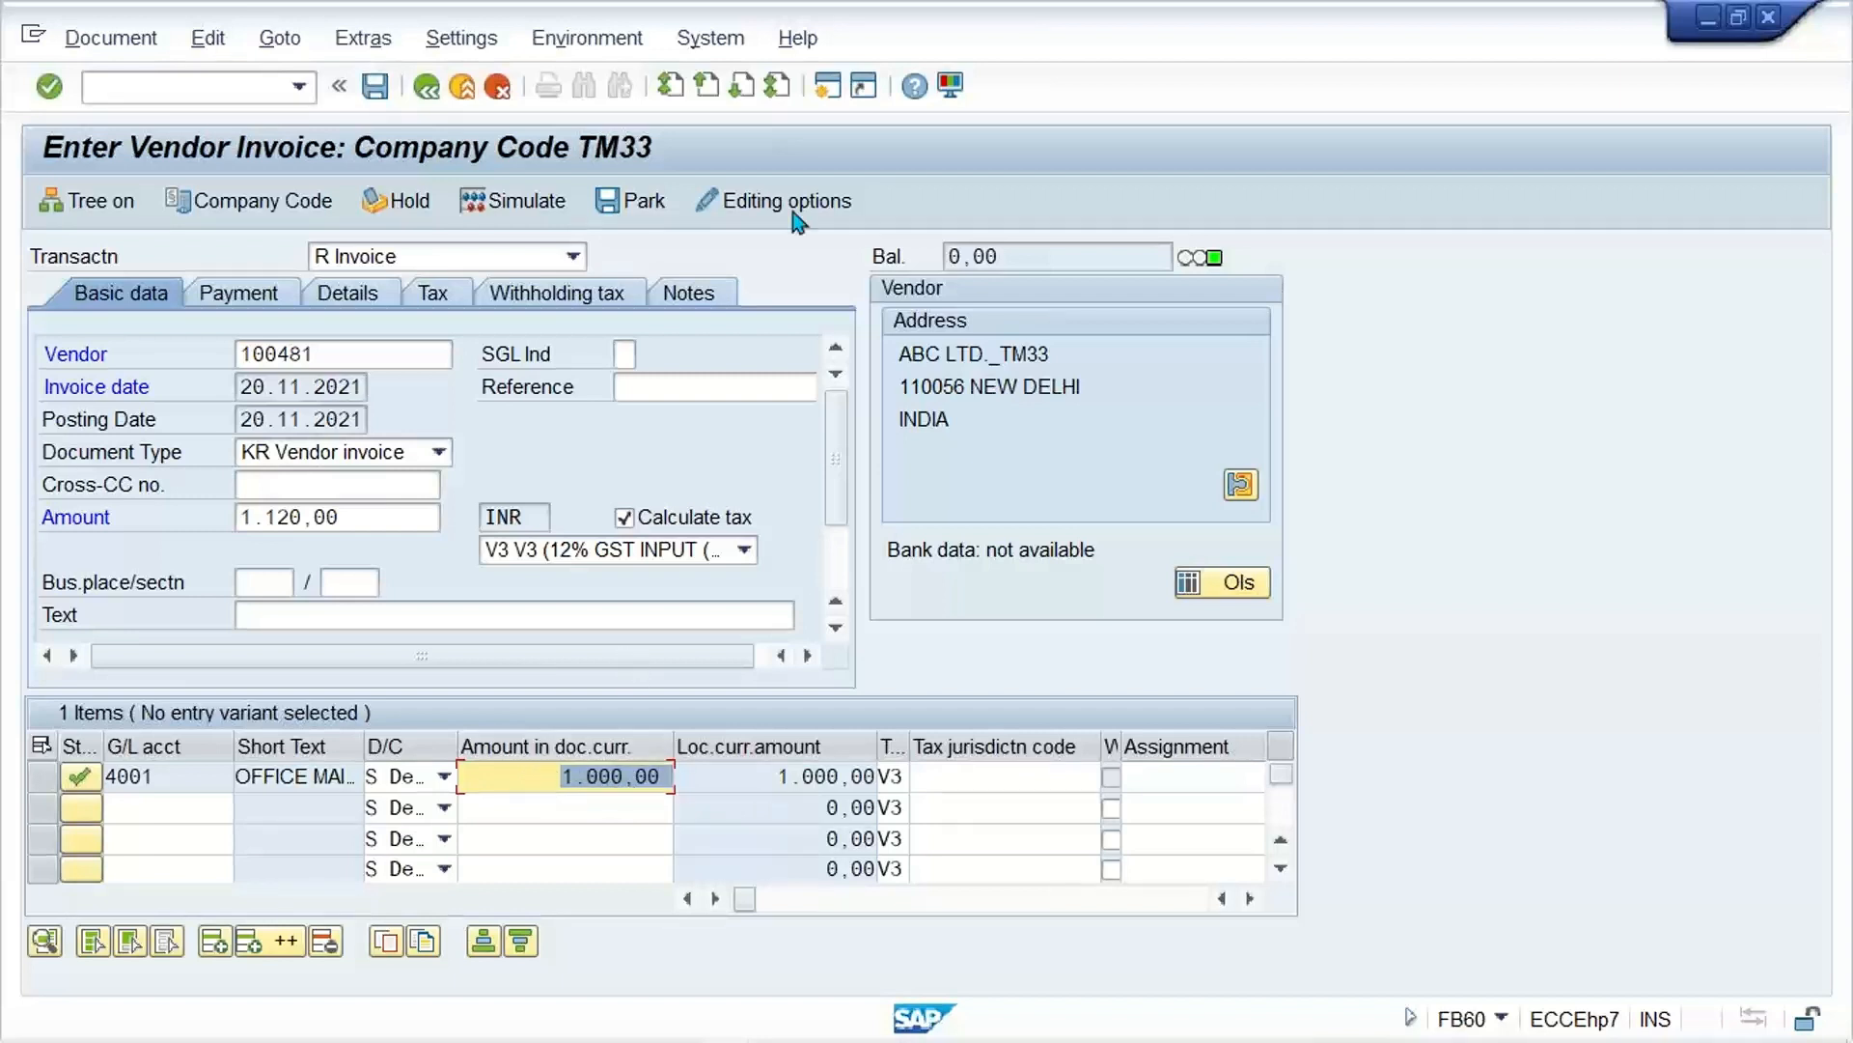
Step: Simulate the vendor invoice, and open the tax rates of code V3 in the FTXP session
left_click(504, 207)
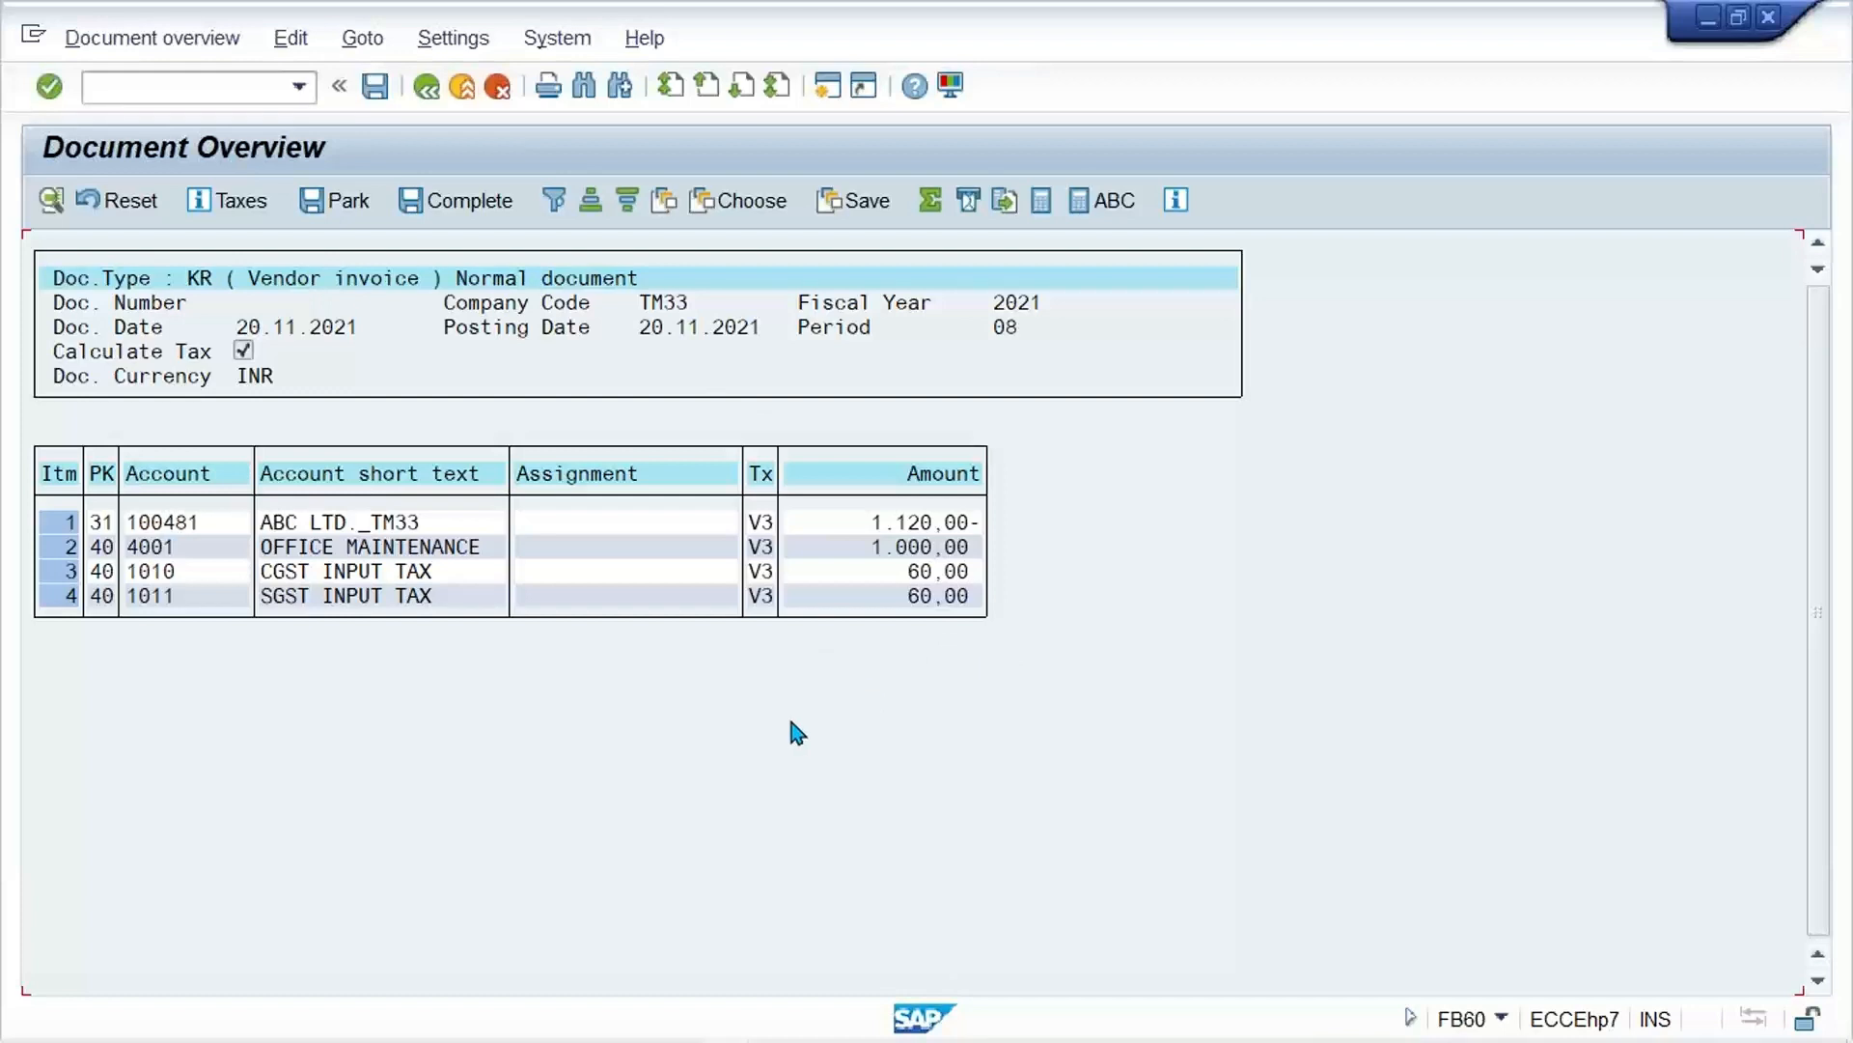
mouse_move(778, 1009)
left_click(719, 1028)
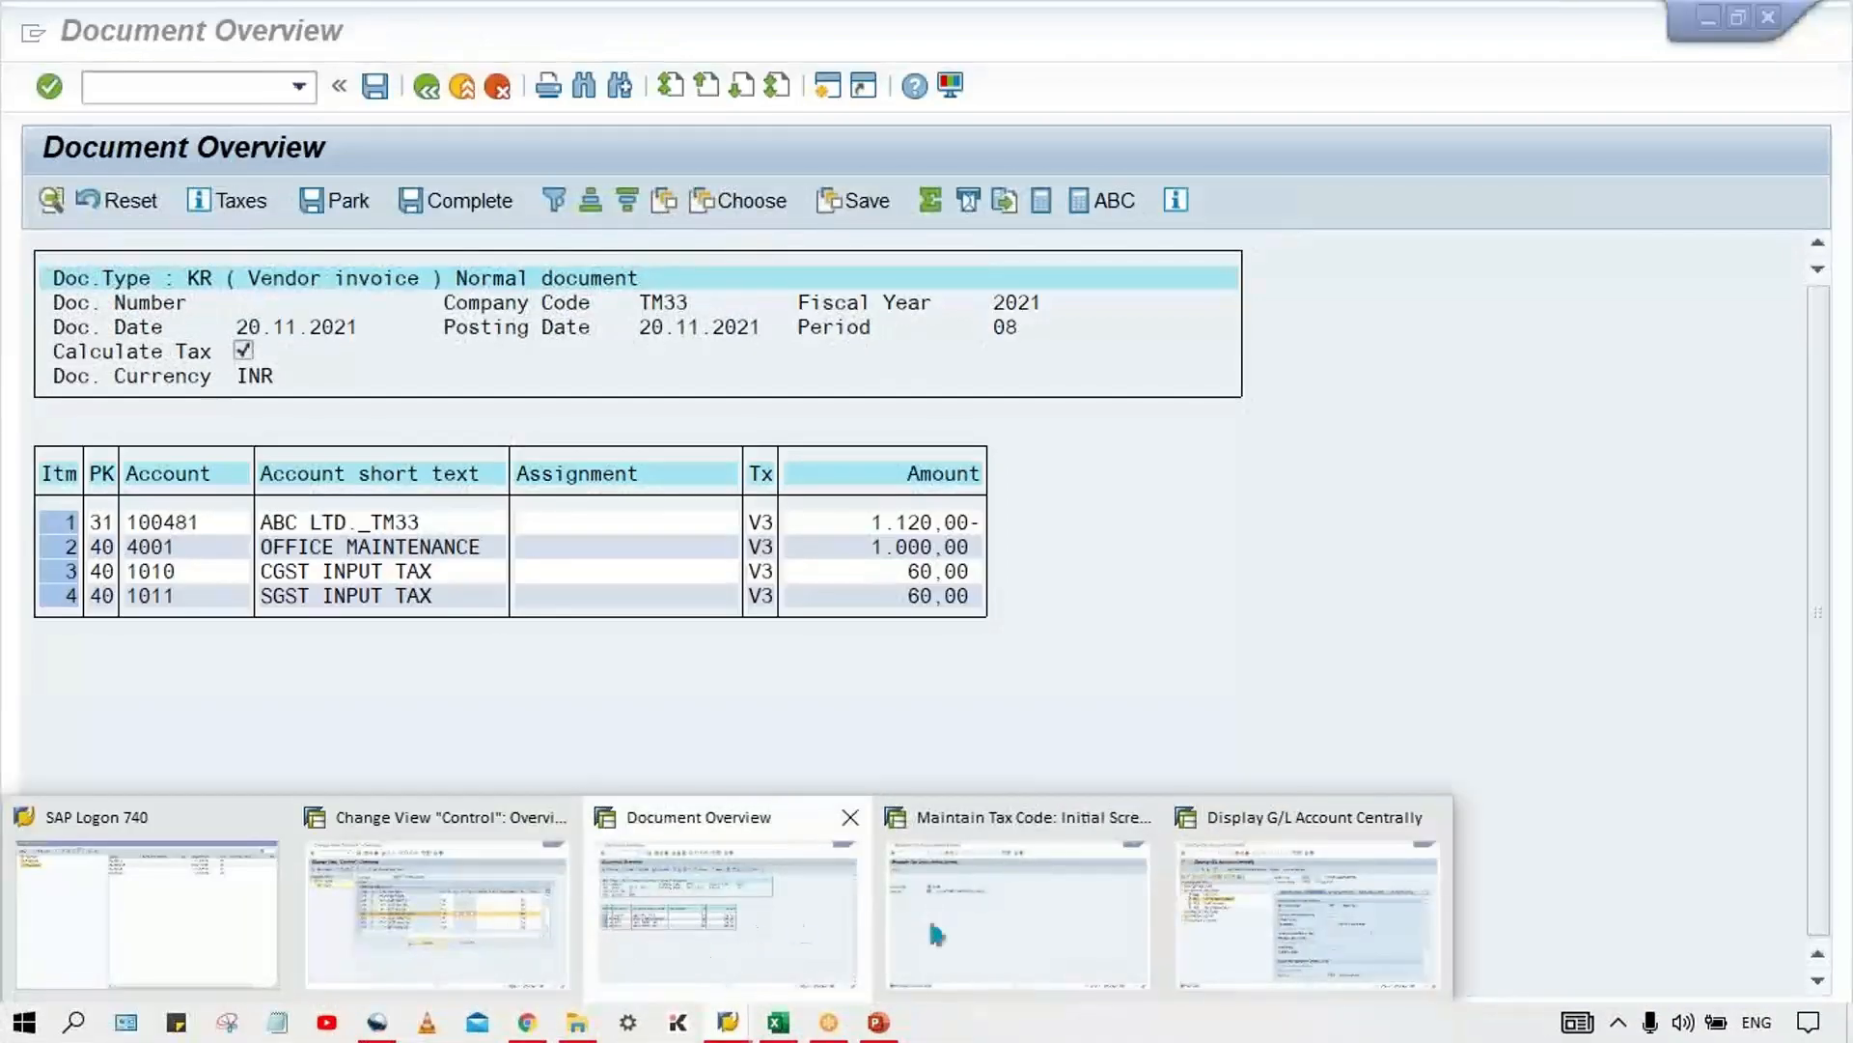
mouse_move(1072, 917)
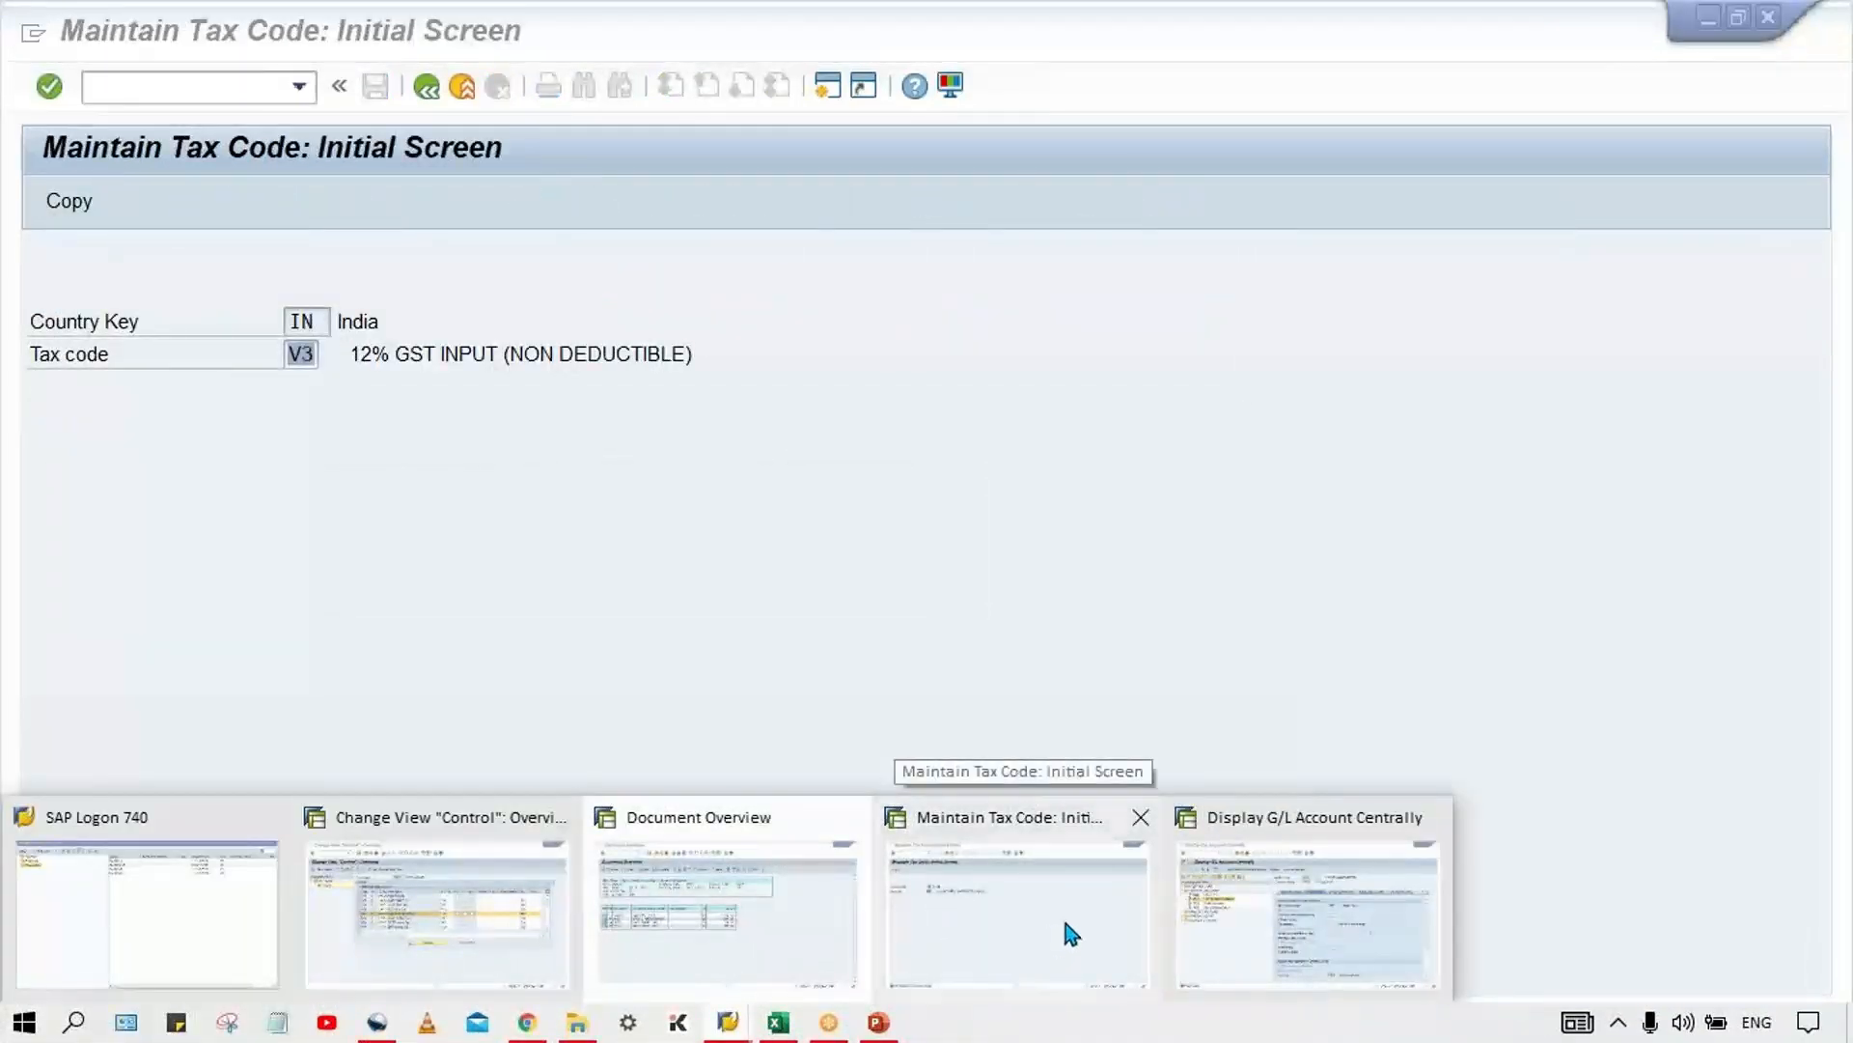
left_click(1067, 931)
key("Return")
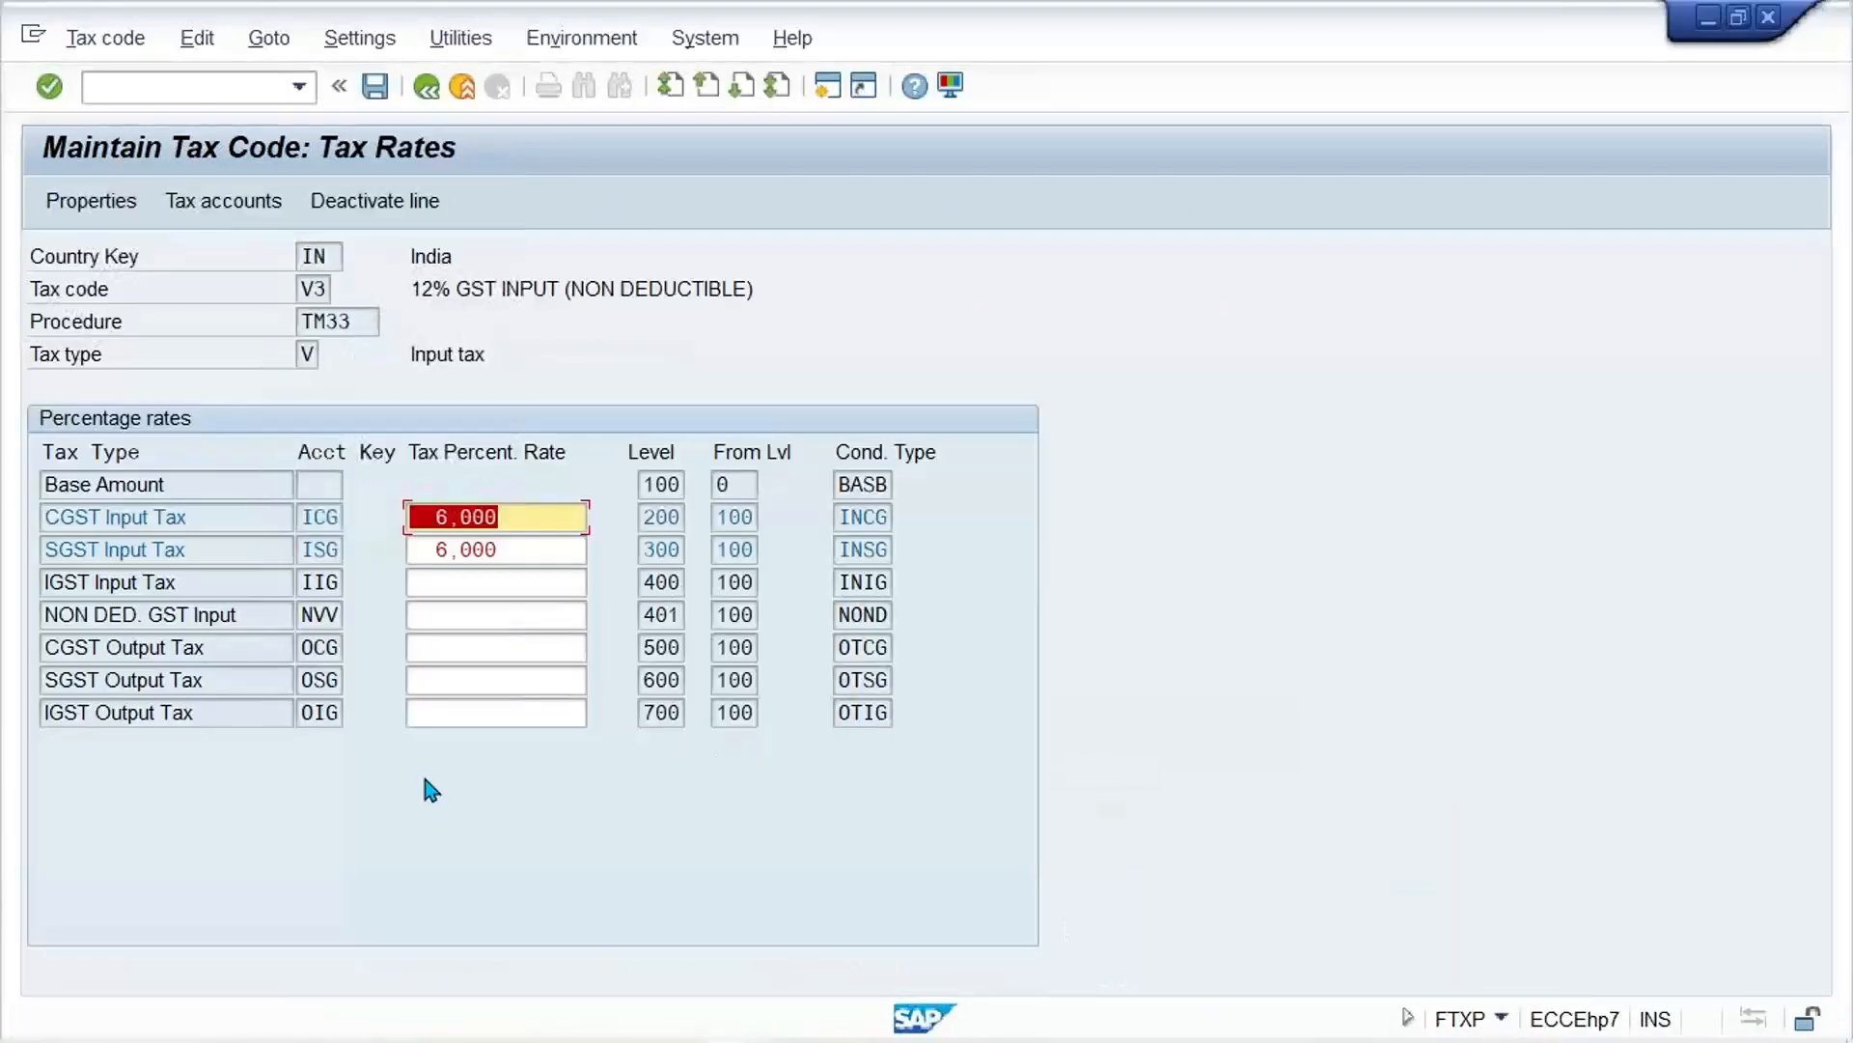
Step: Clear the CGST and SGST Input Tax rates of tax code V3 and set the NON DED. GST Input rate to 12
key("Delete")
double_click(530, 551)
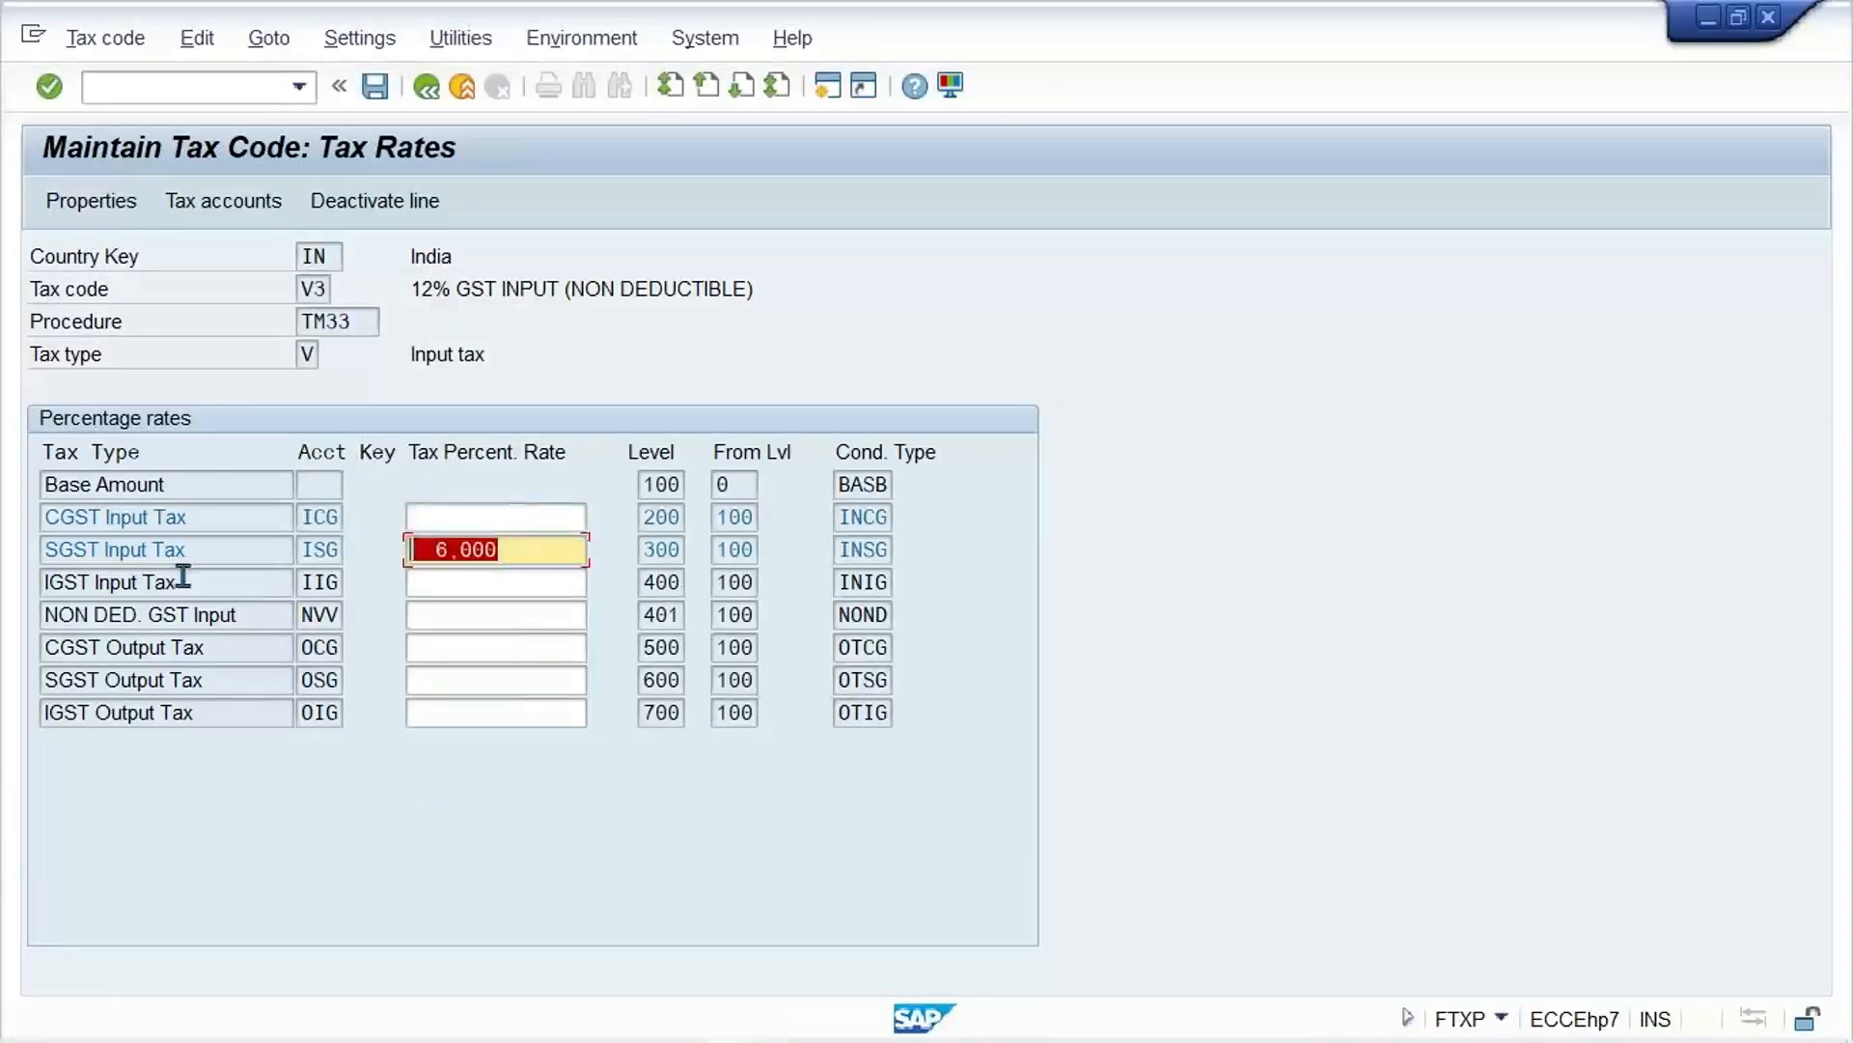
key("Delete")
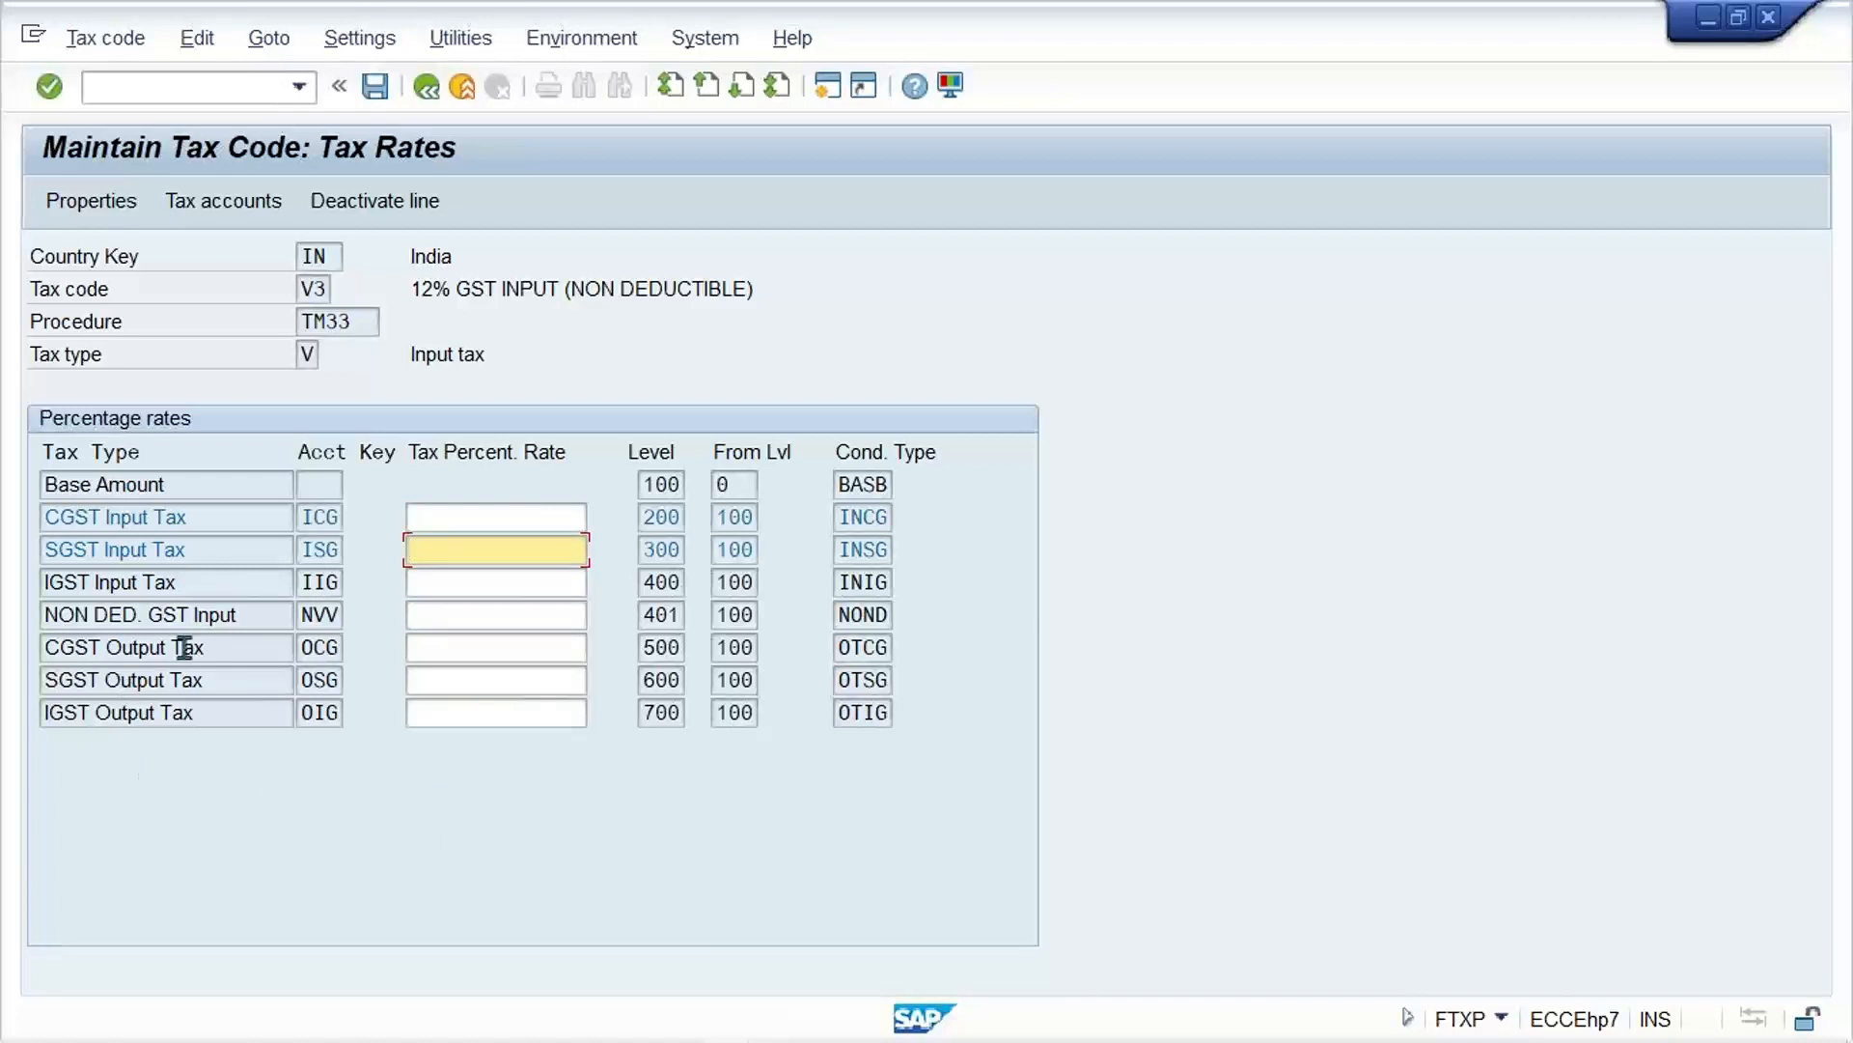
left_click(476, 616)
type("12")
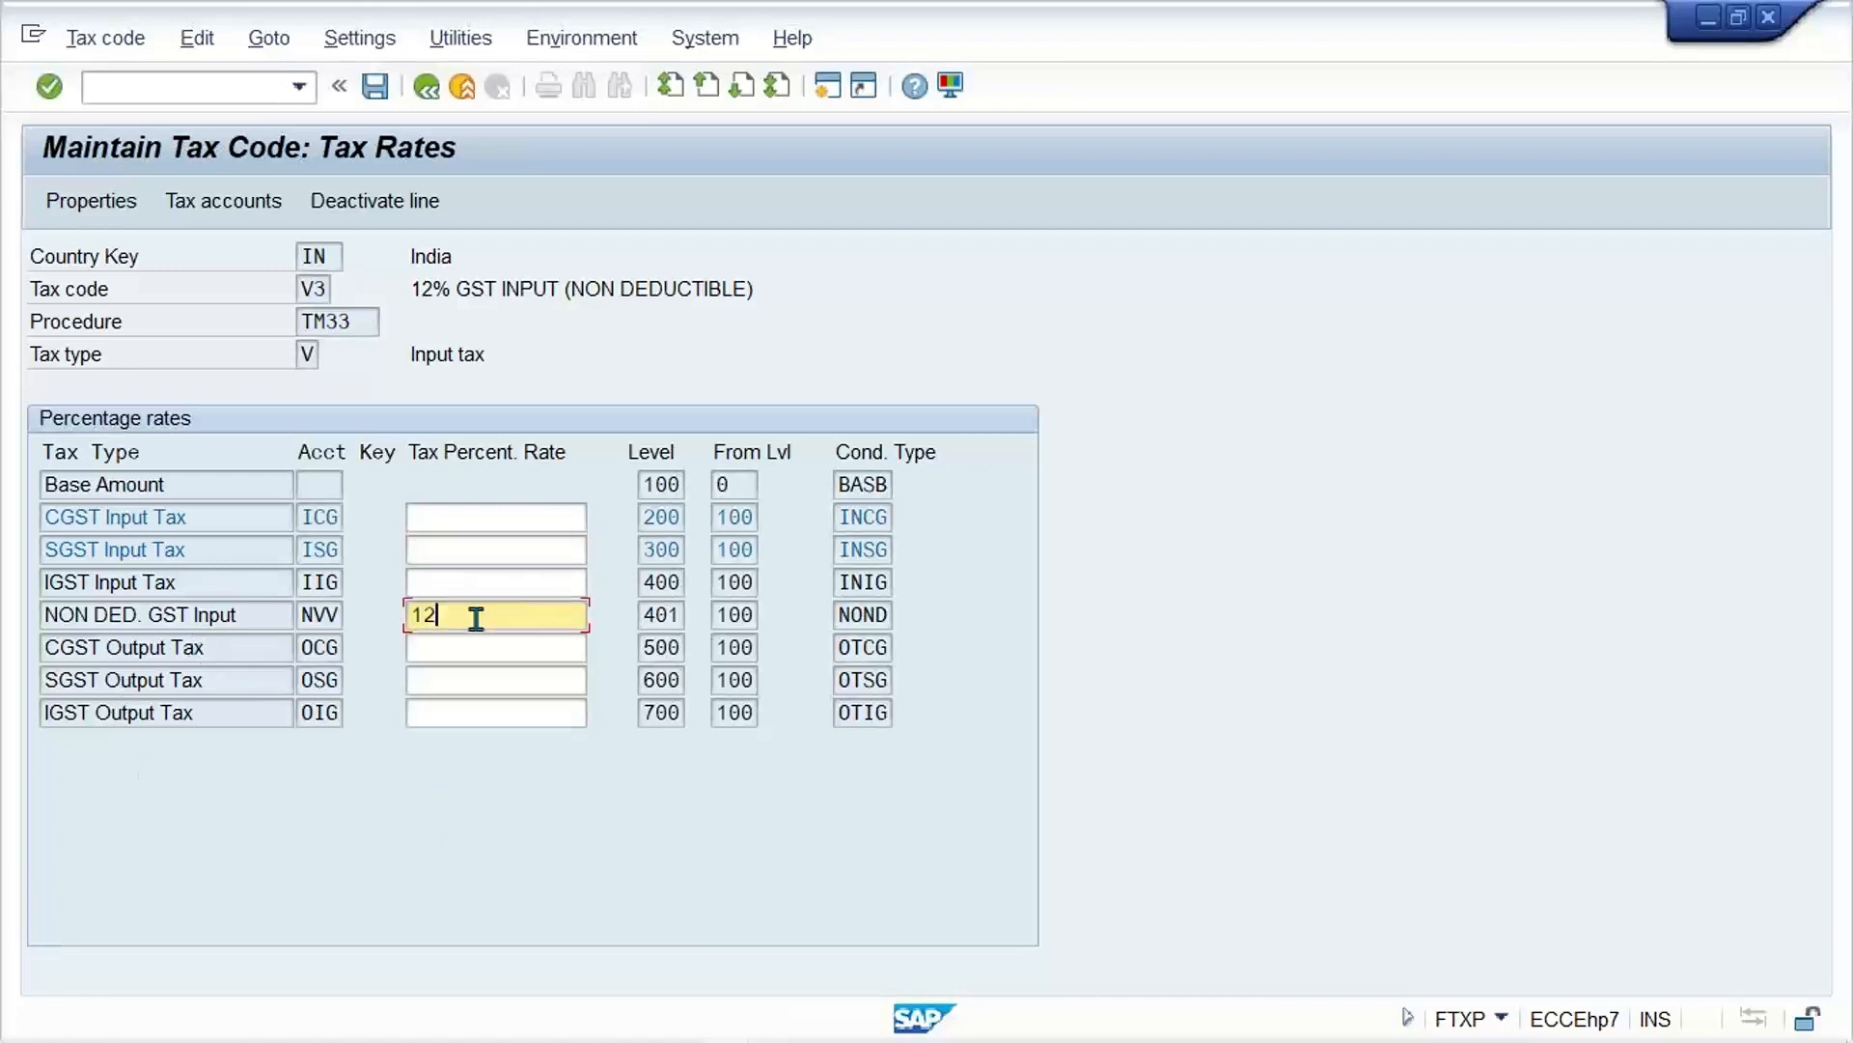
key("Return")
Step: Deactivate the CGST Input Tax and SGST Input Tax lines of tax code V3 and save the tax code
left_click(519, 524)
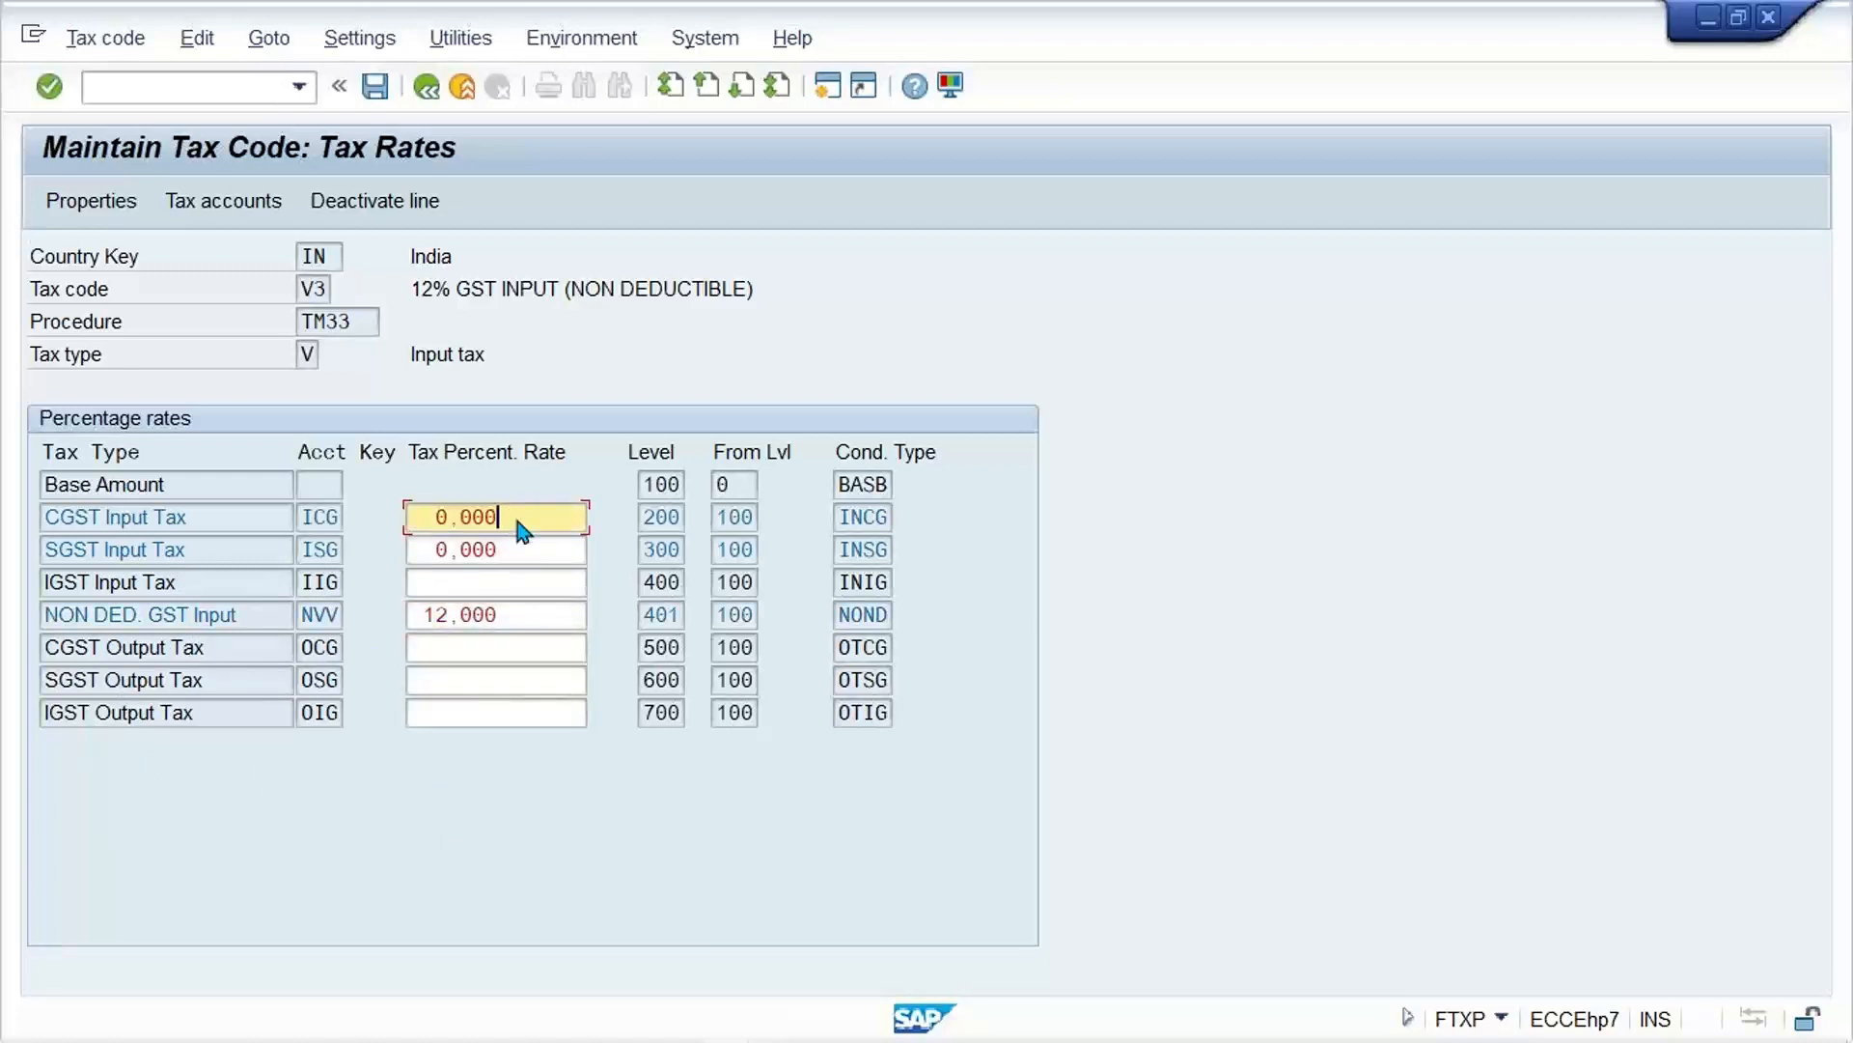
left_click(416, 201)
left_click(500, 546)
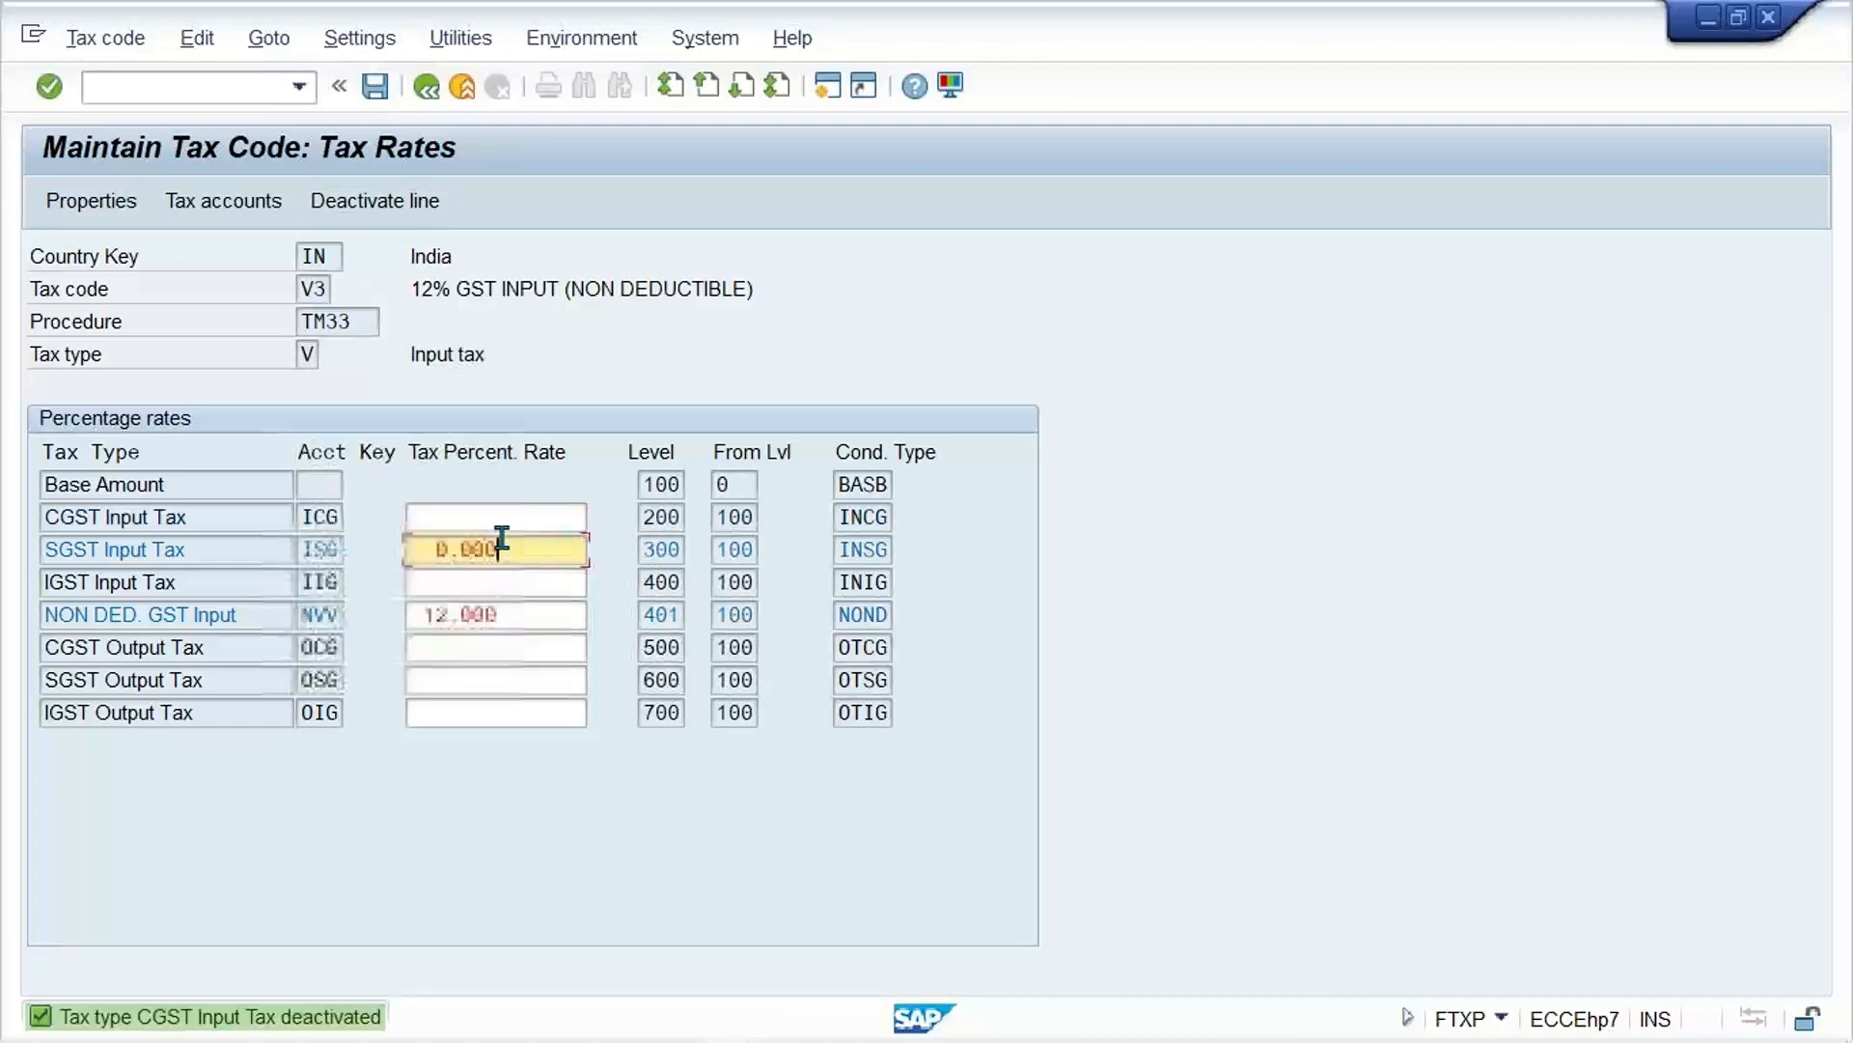
left_click(385, 199)
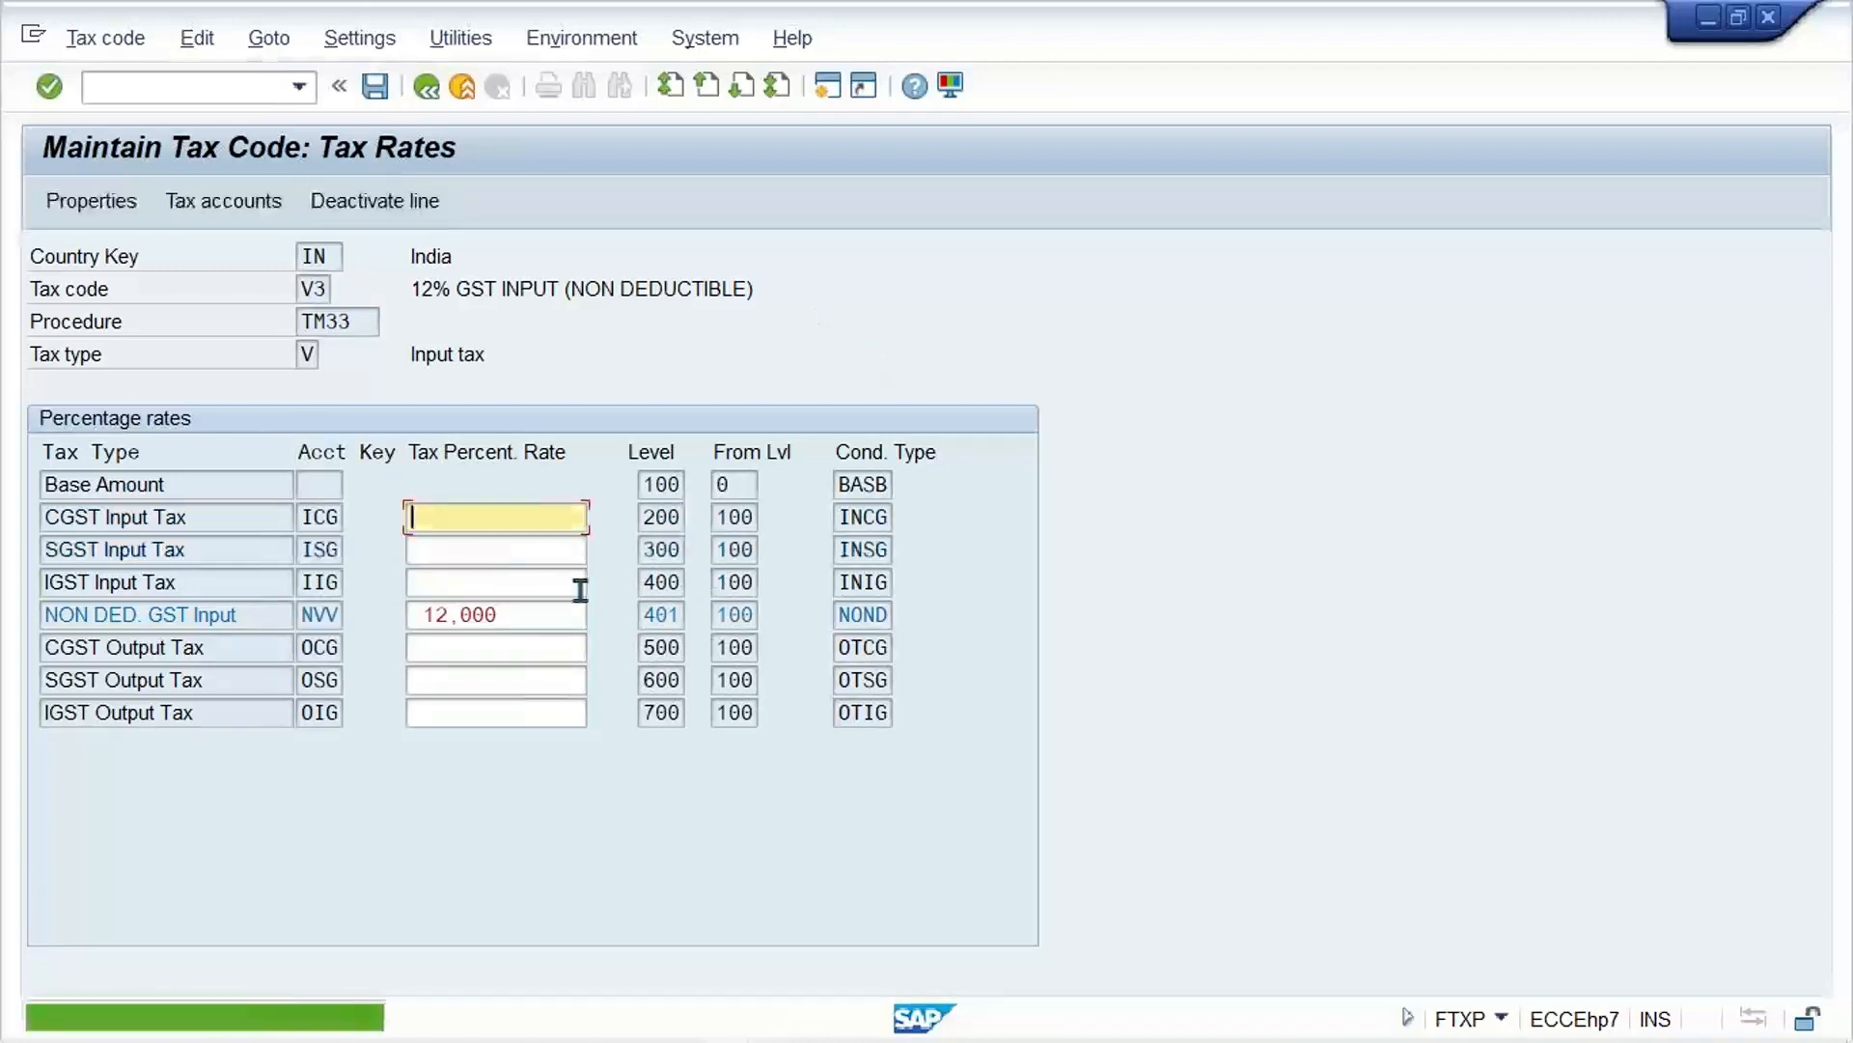
key("ctrl+s")
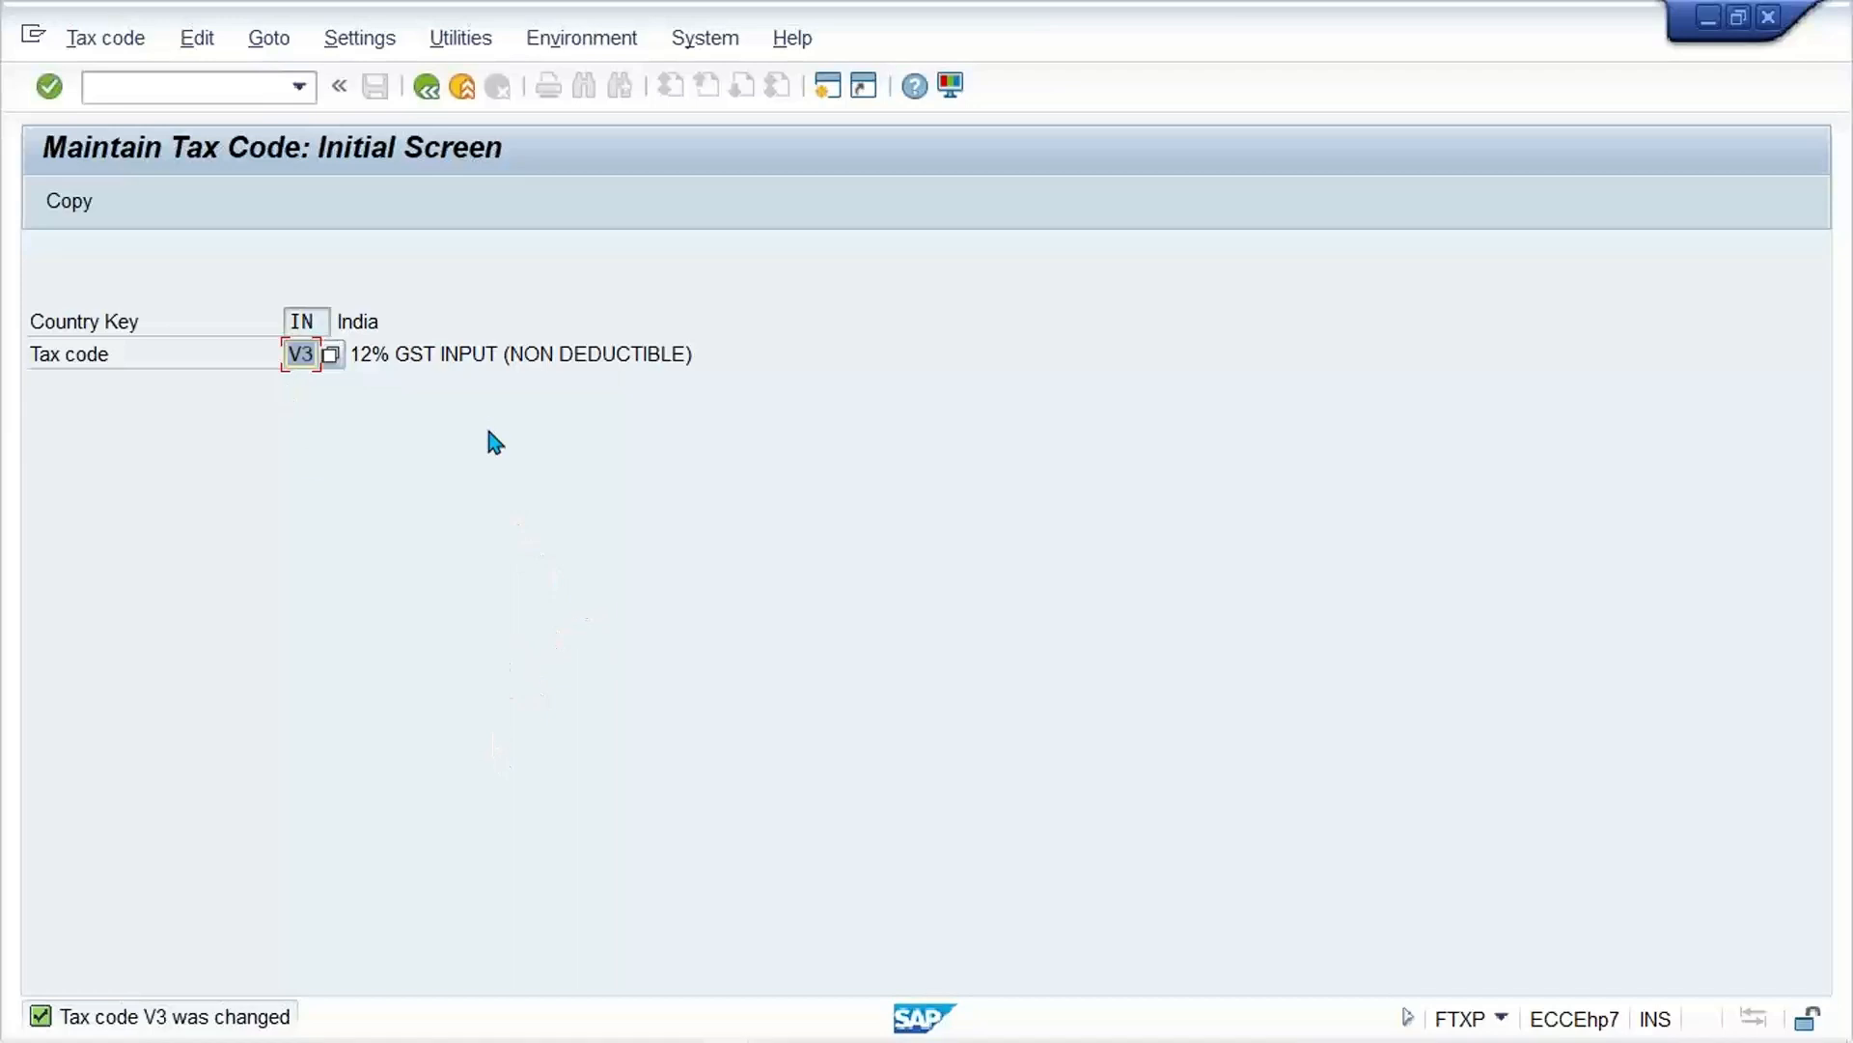
Step: Return to the invoice simulation session and start a fresh vendor invoice entry with /NFB60
mouse_move(656, 1037)
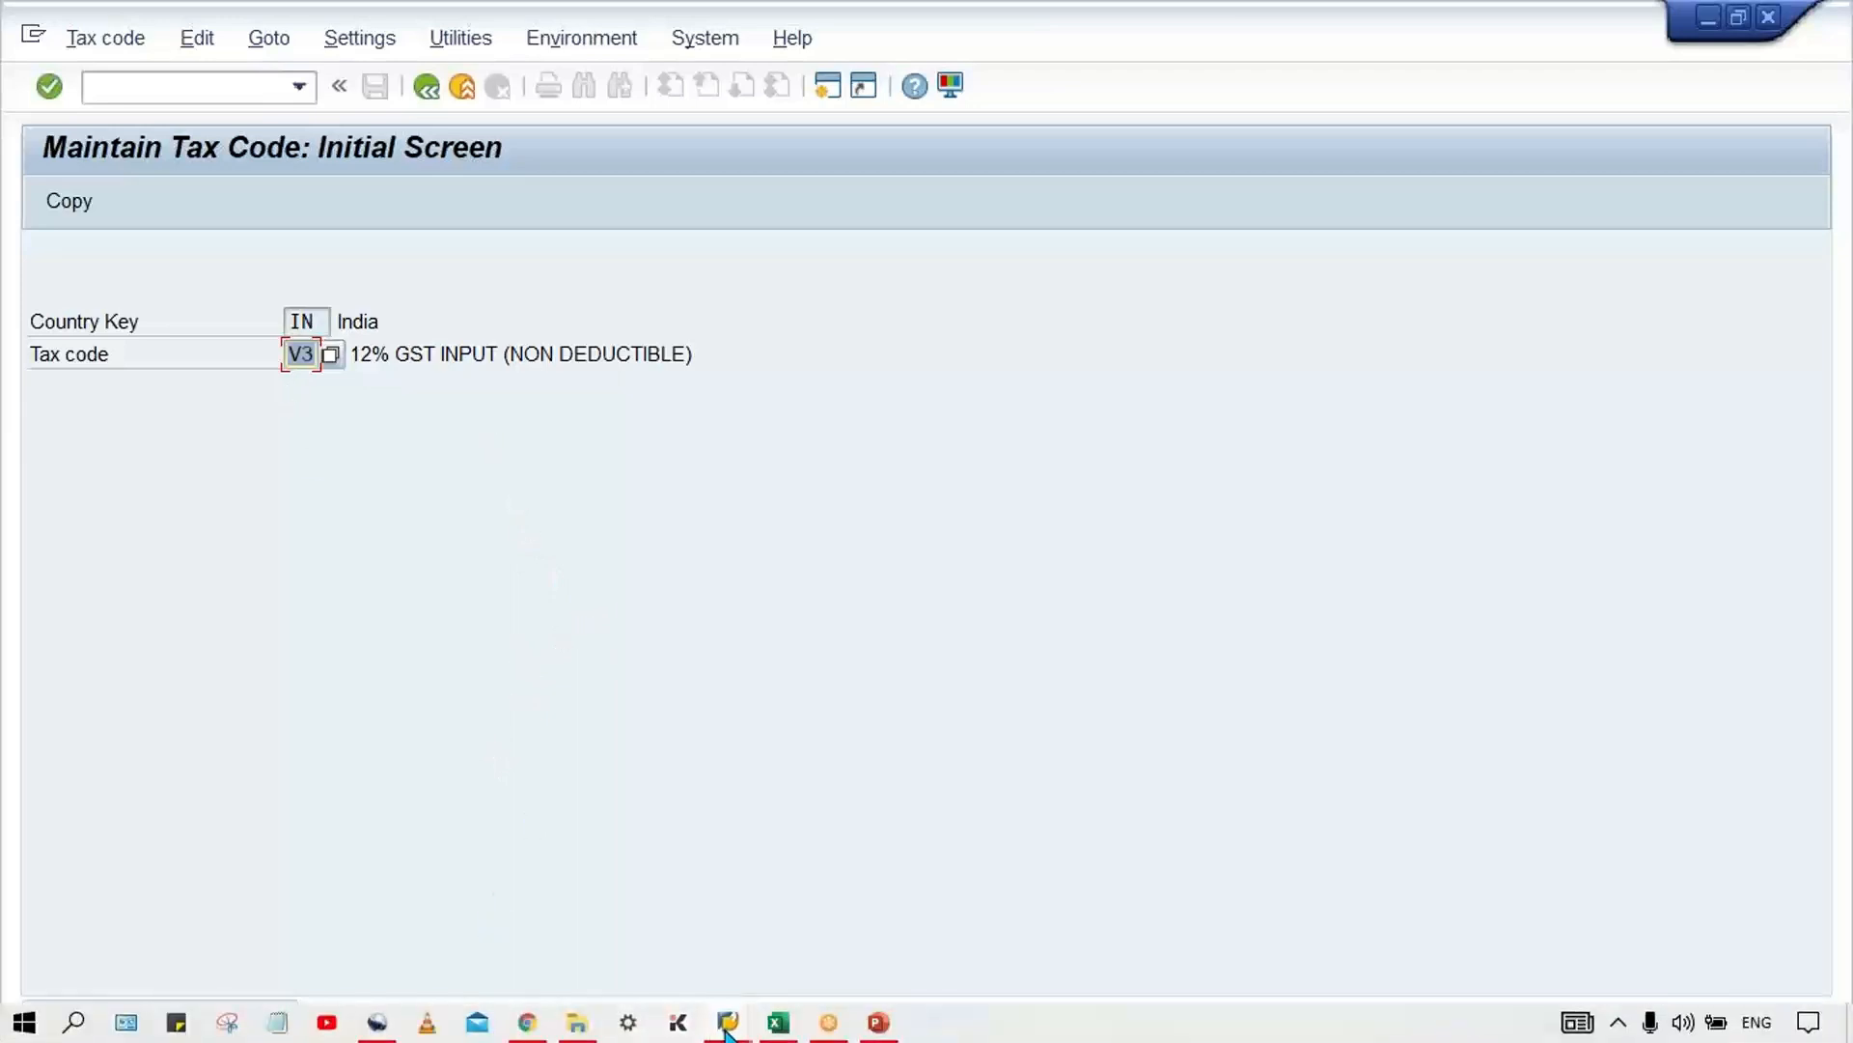
mouse_move(726, 1031)
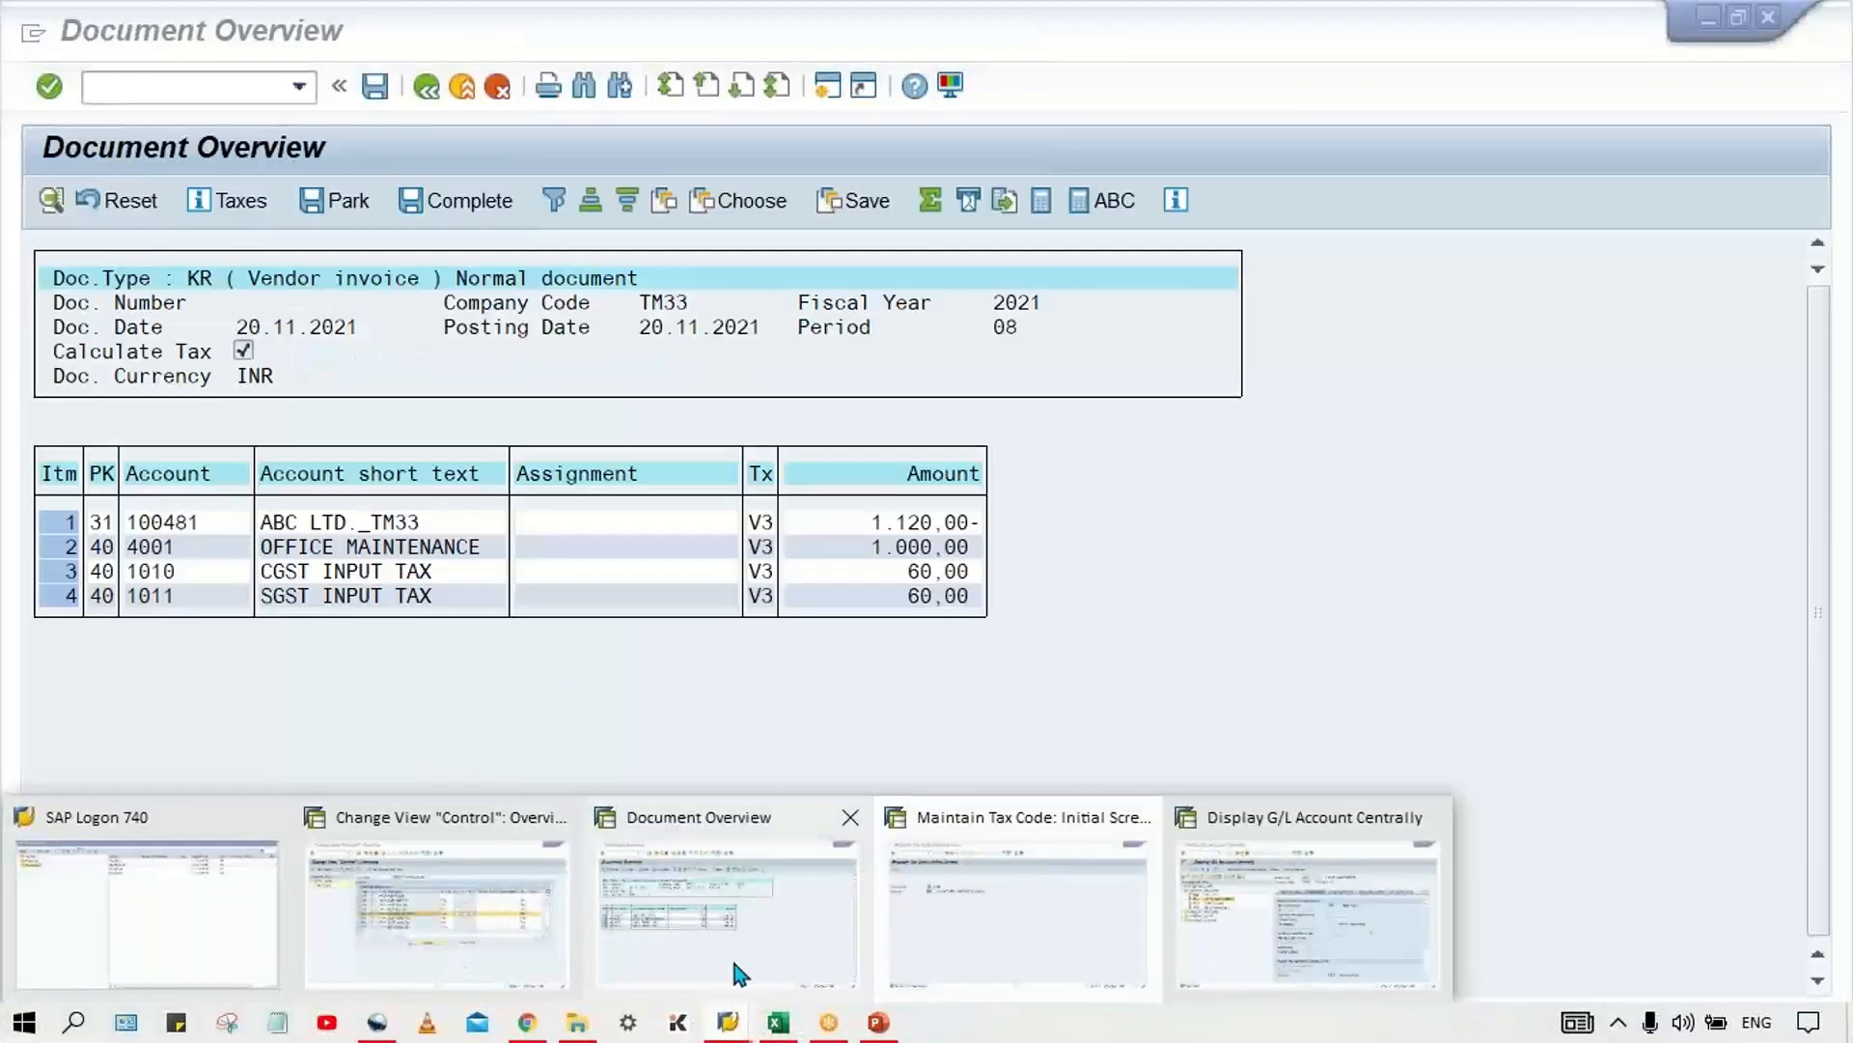
left_click(739, 973)
left_click(299, 87)
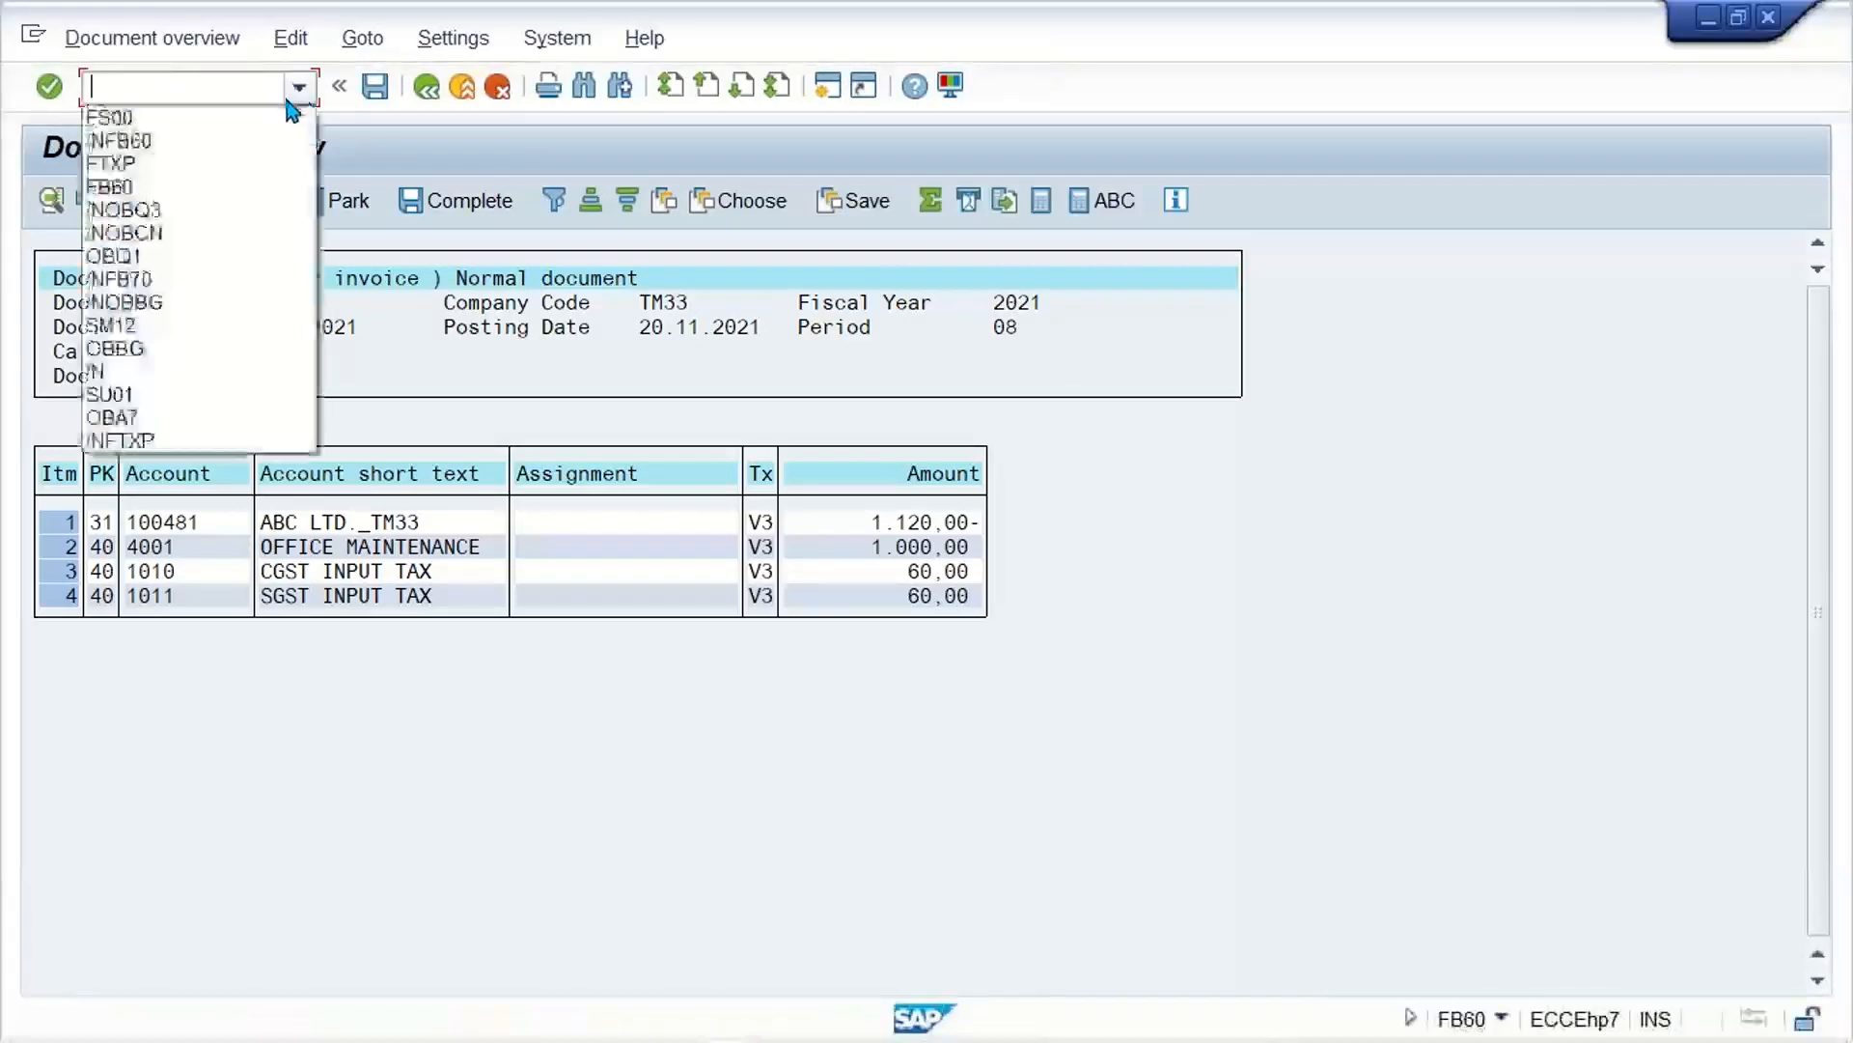
left_click(216, 141)
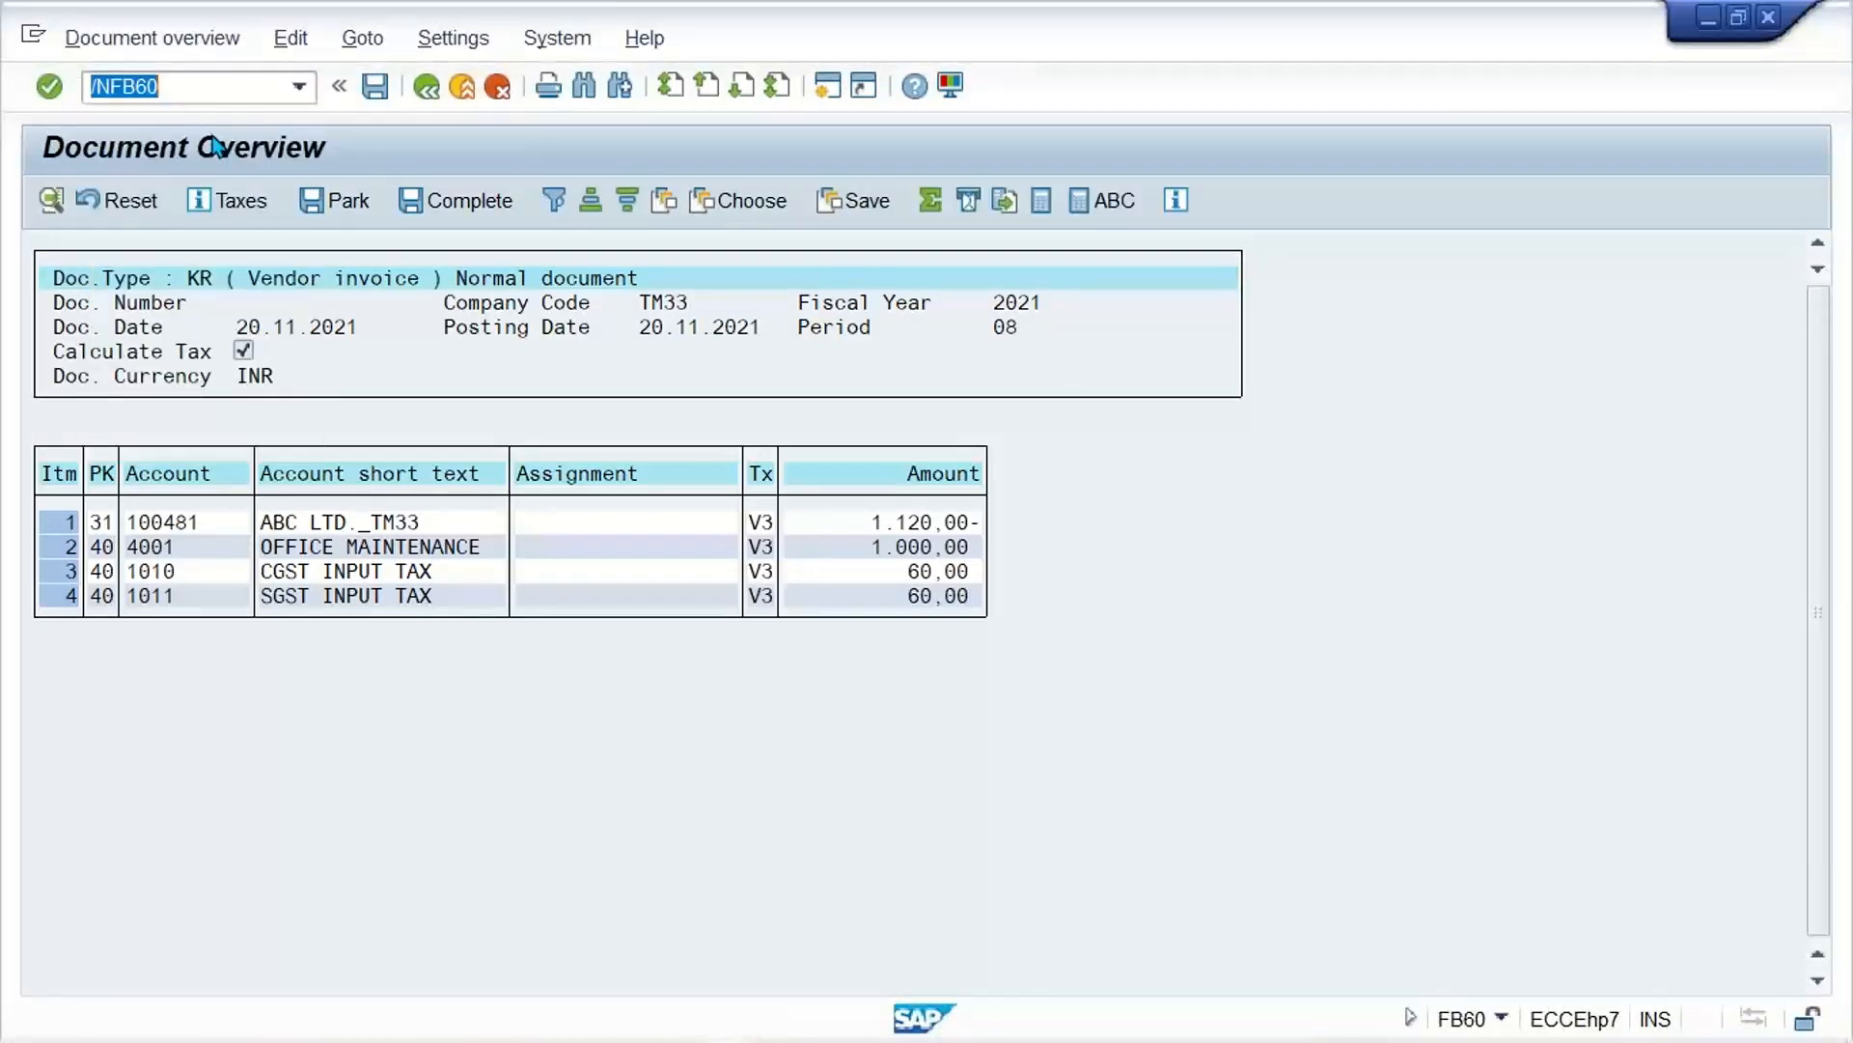
key("Return")
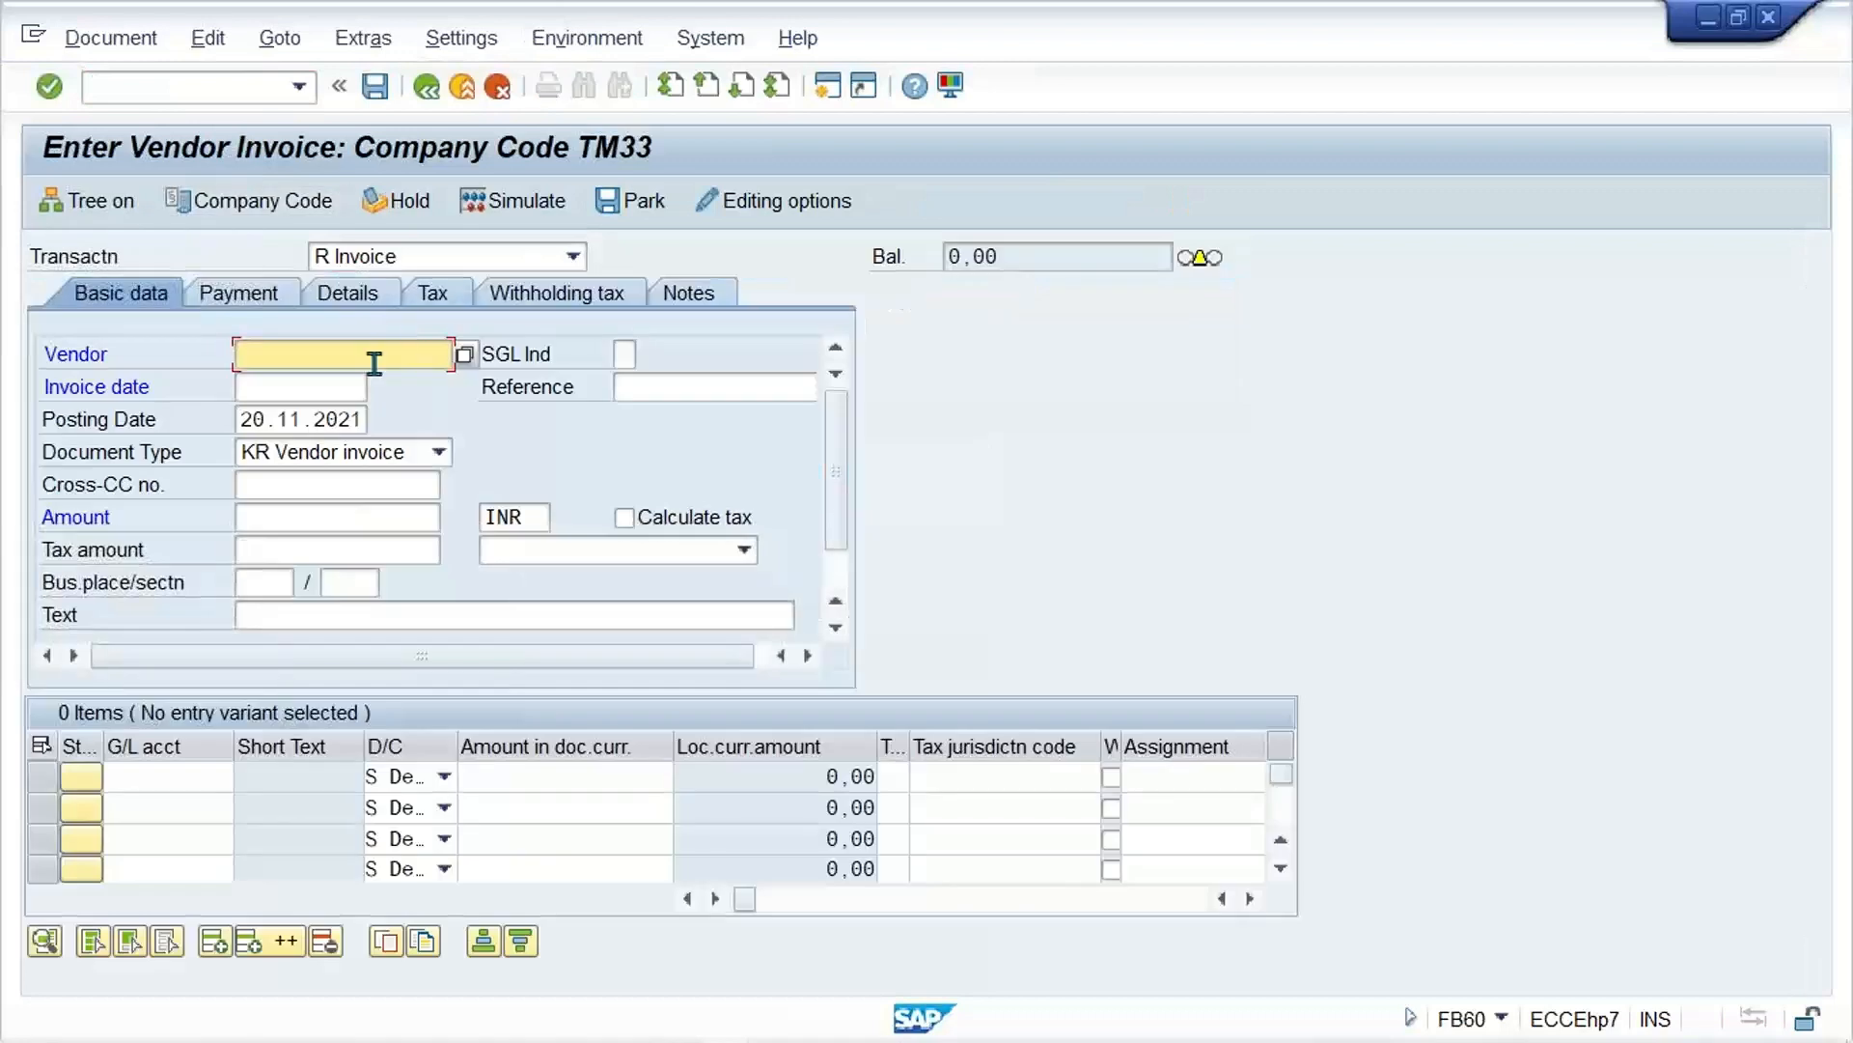
Step: Fill the invoice header with the vendor number of ABC LTD._TM33, invoice date 20.11.2021 and amount 1120 INR
left_click(374, 362)
left_click(324, 388)
left_click(330, 389)
left_click(309, 423)
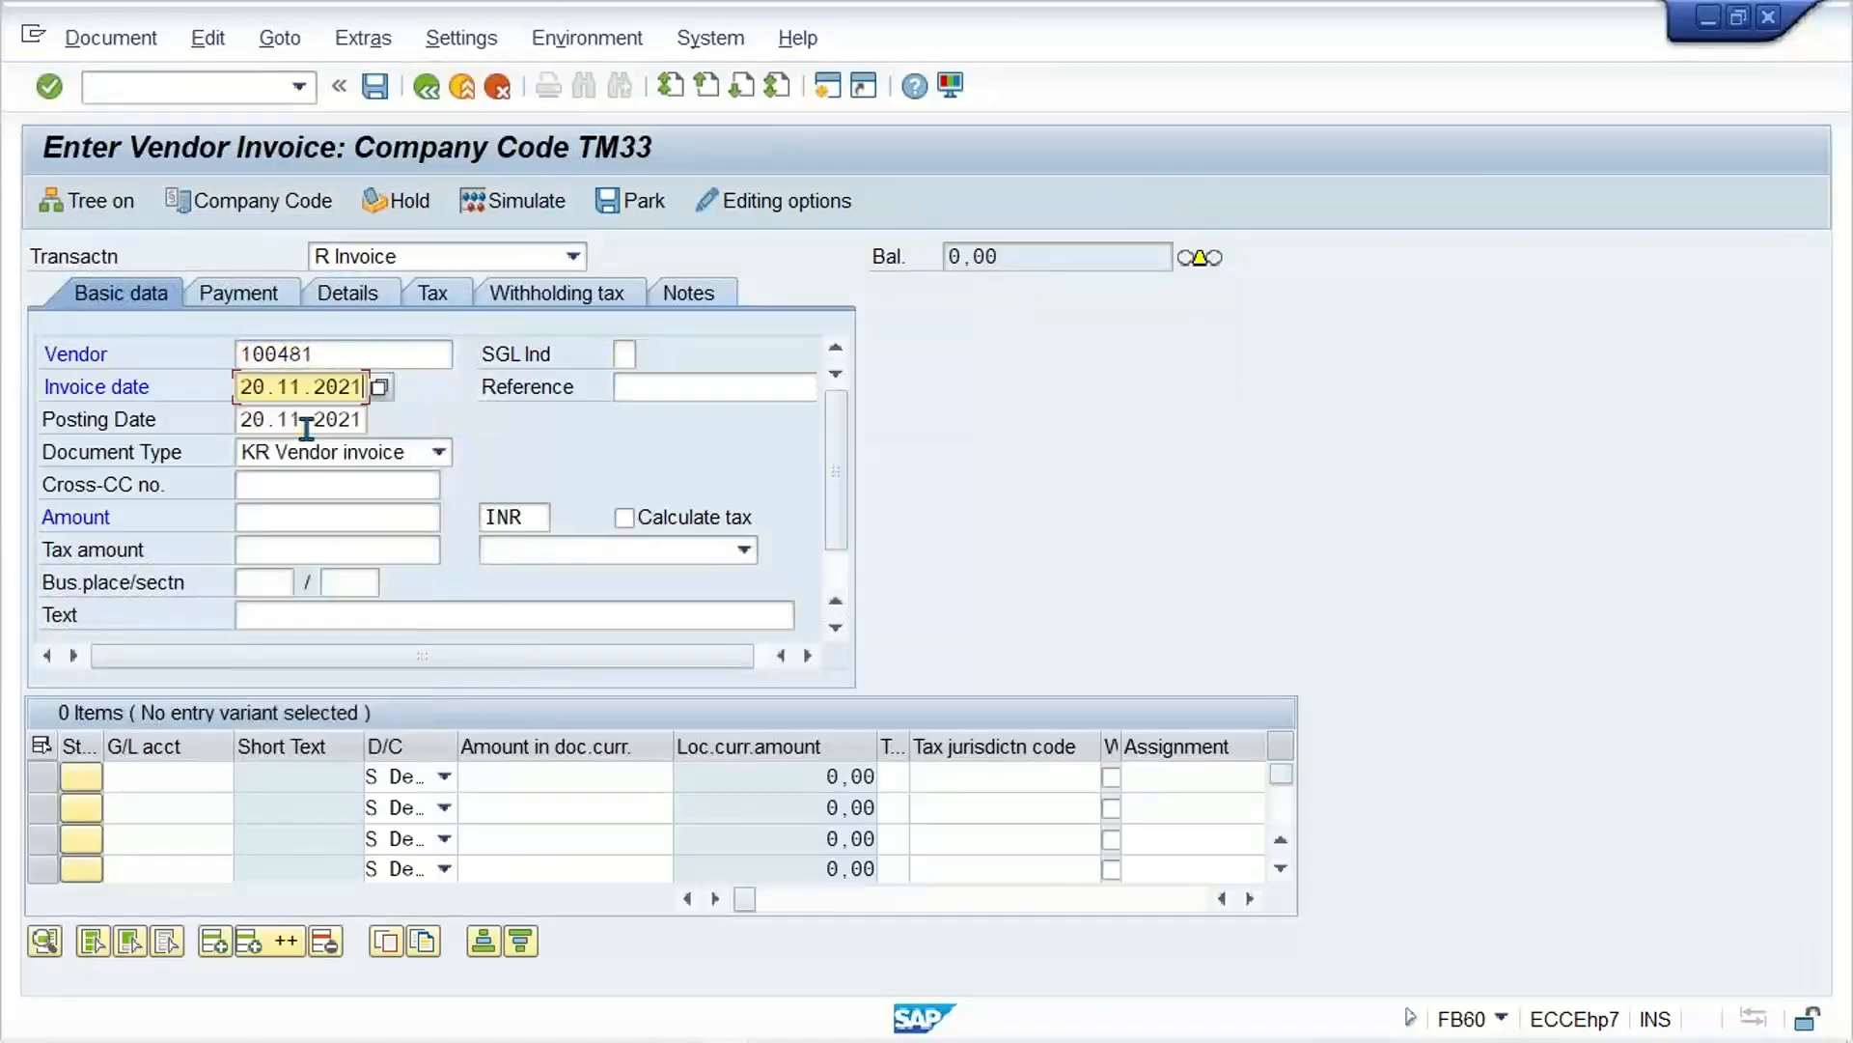
left_click(273, 521)
left_click(273, 522)
left_click(315, 543)
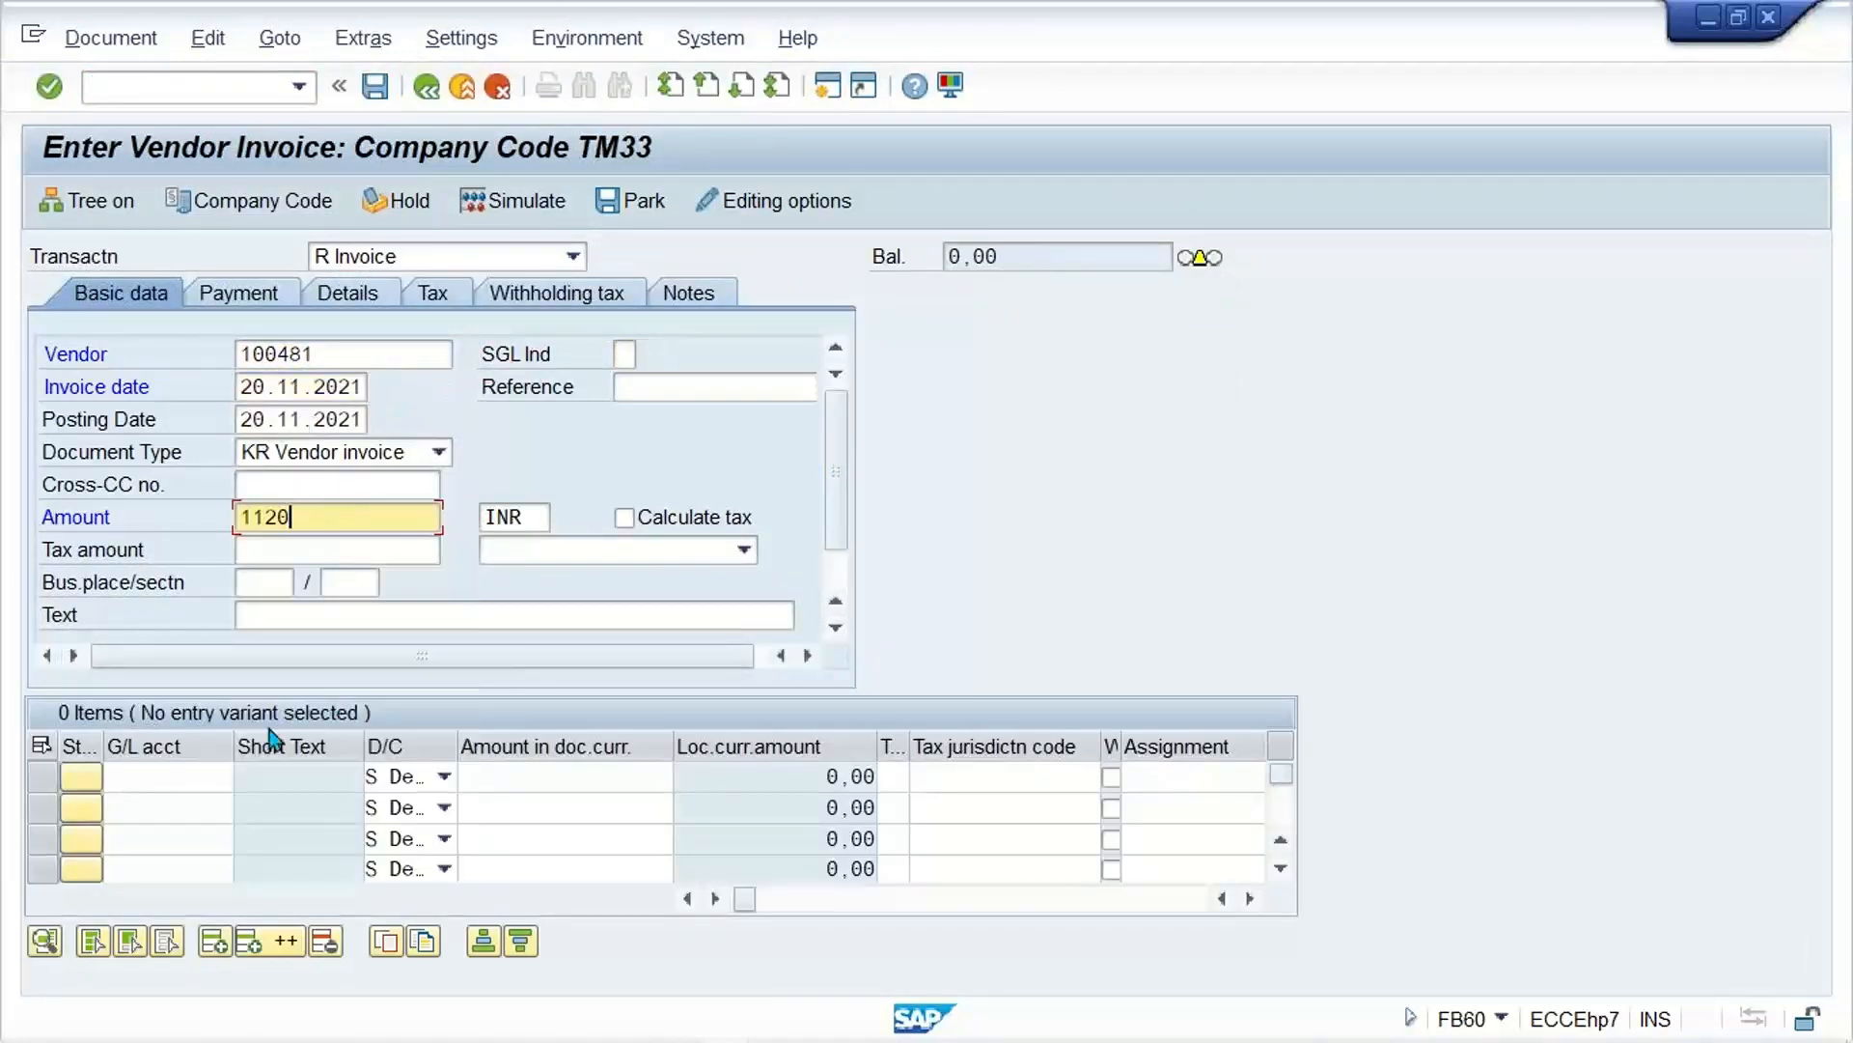
Step: Add a debit line item for G/L account 4001 with amount 1000 and tax code V3
left_click(164, 777)
left_click(165, 777)
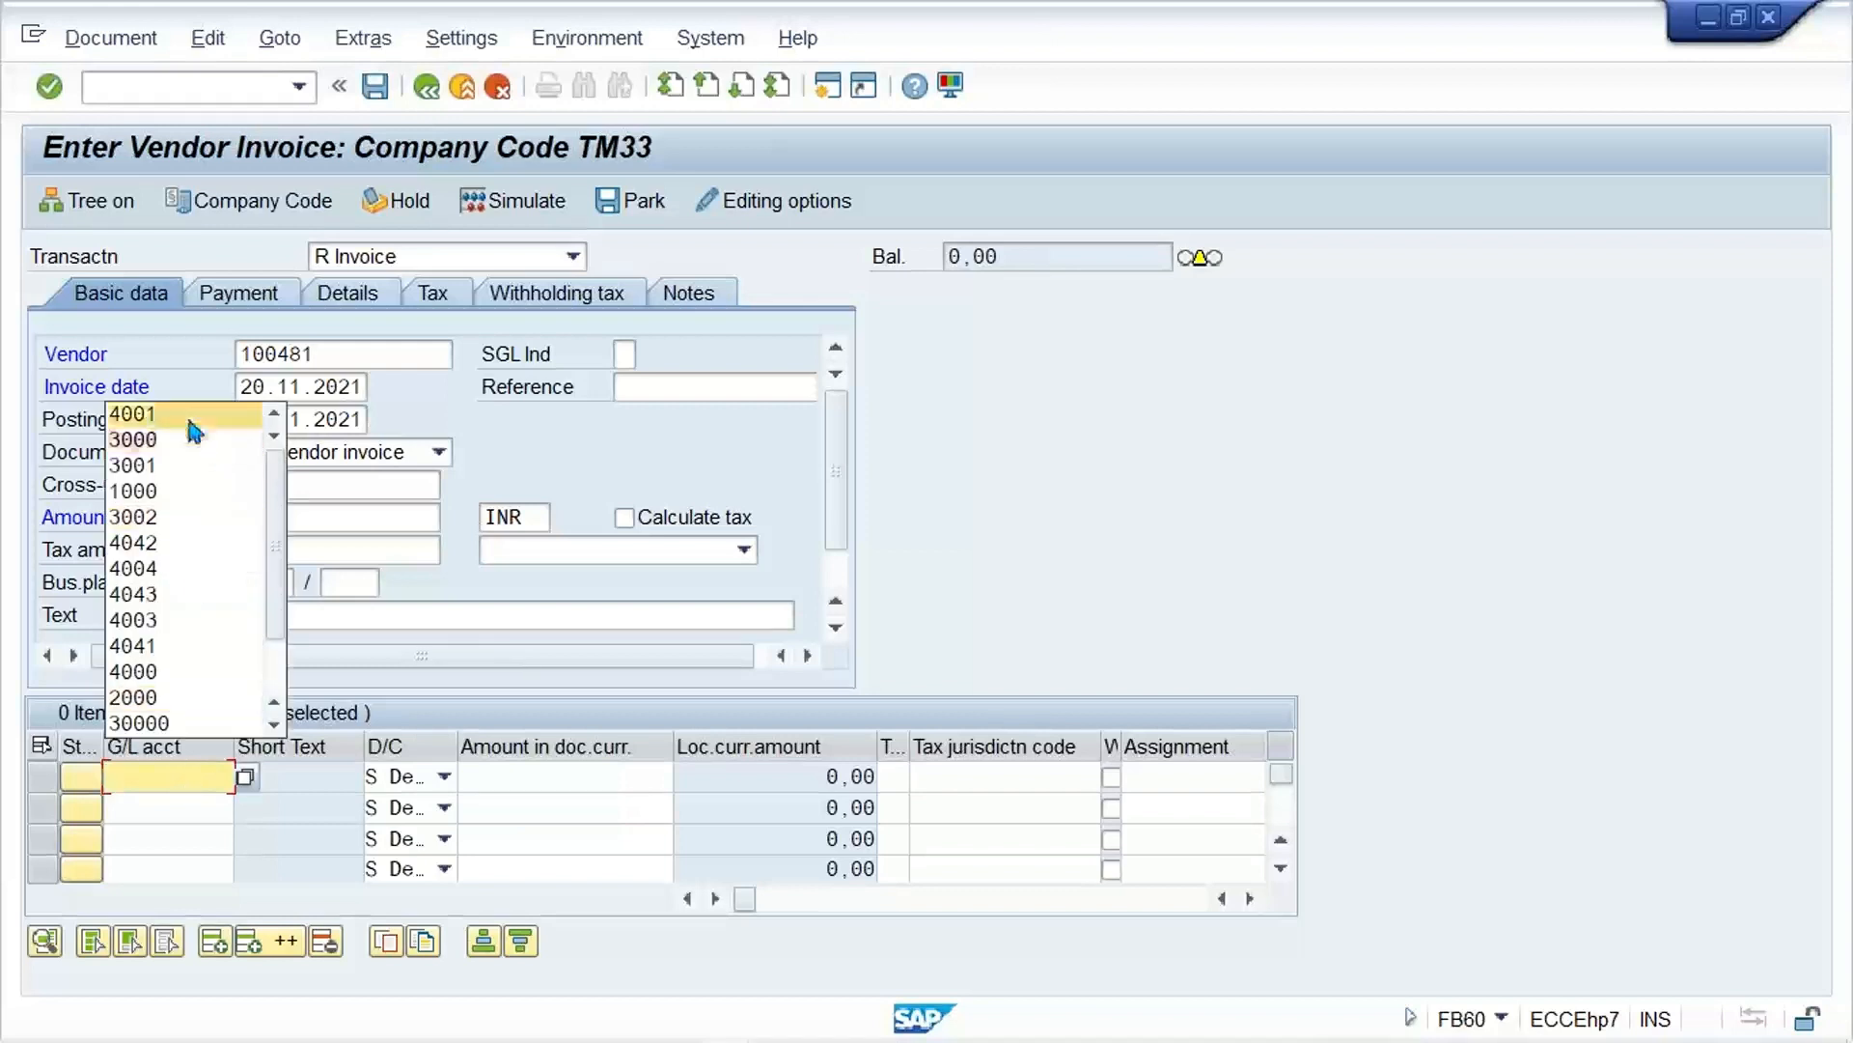
left_click(190, 422)
key("Tab")
key("Tab")
type("10")
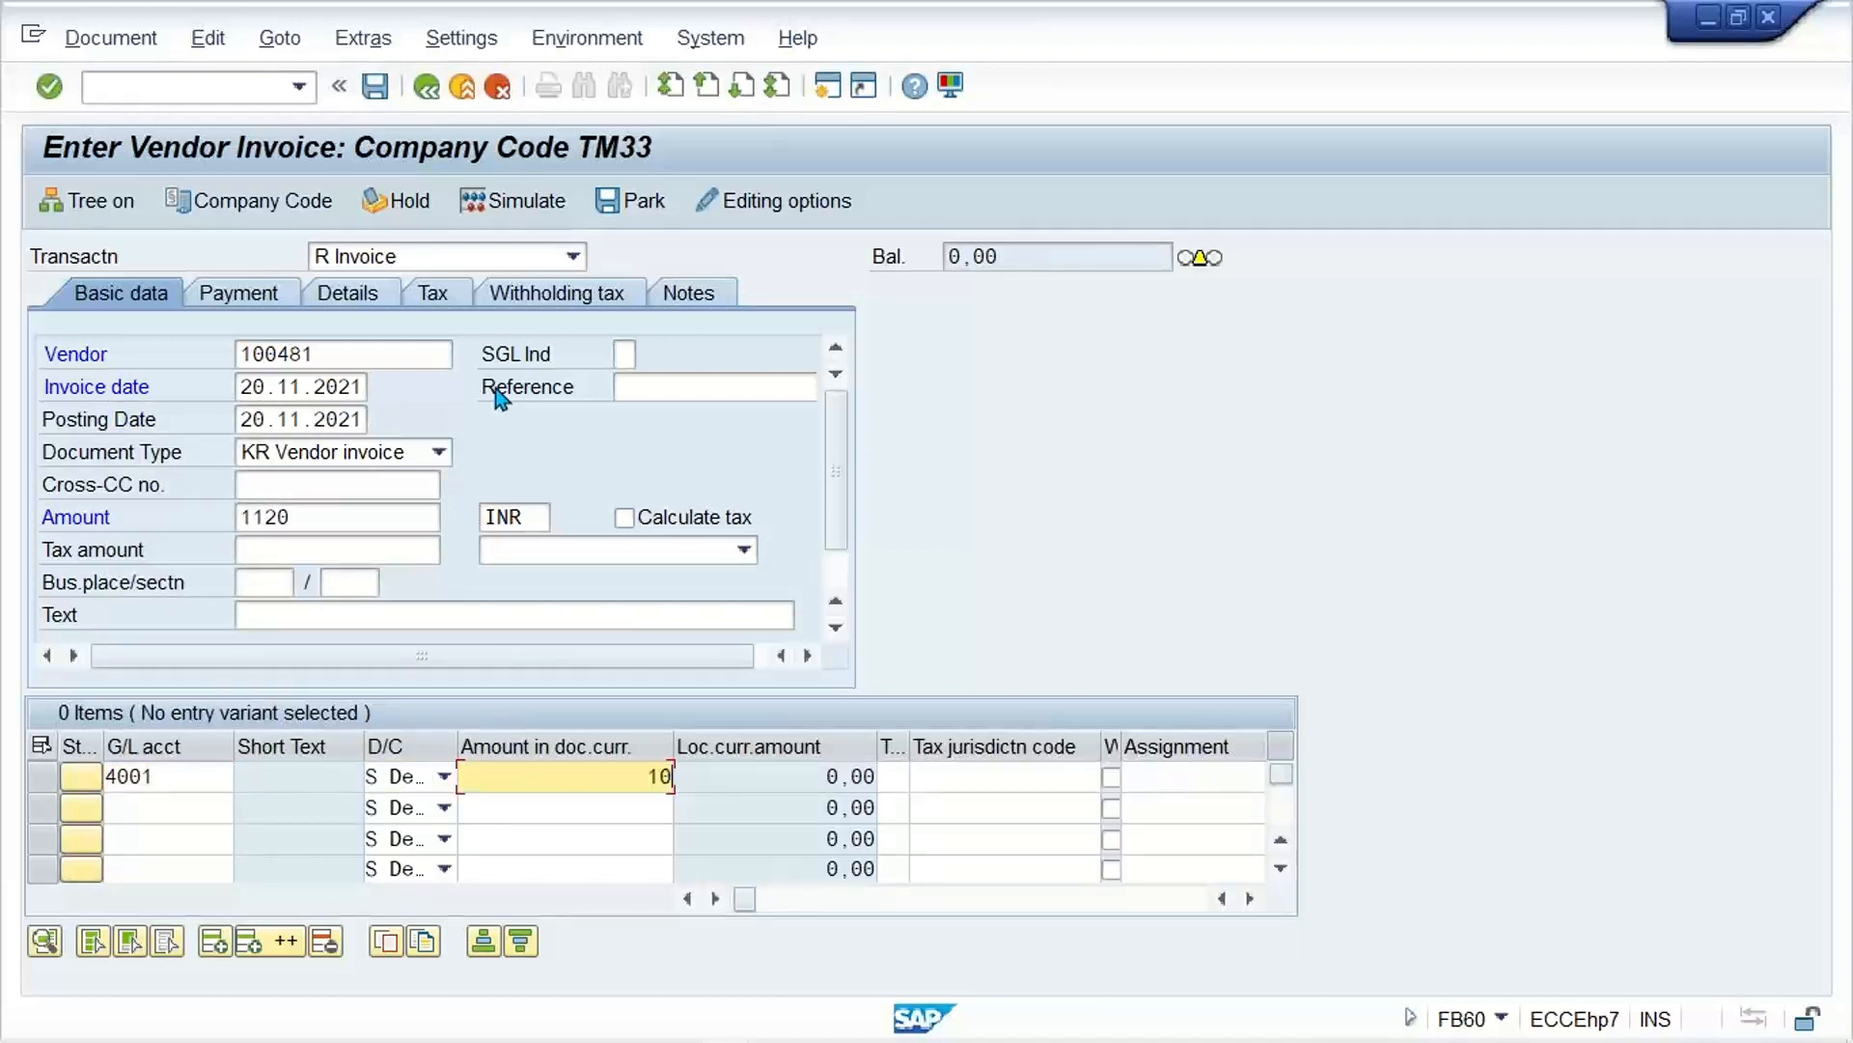
type("00")
key("Tab")
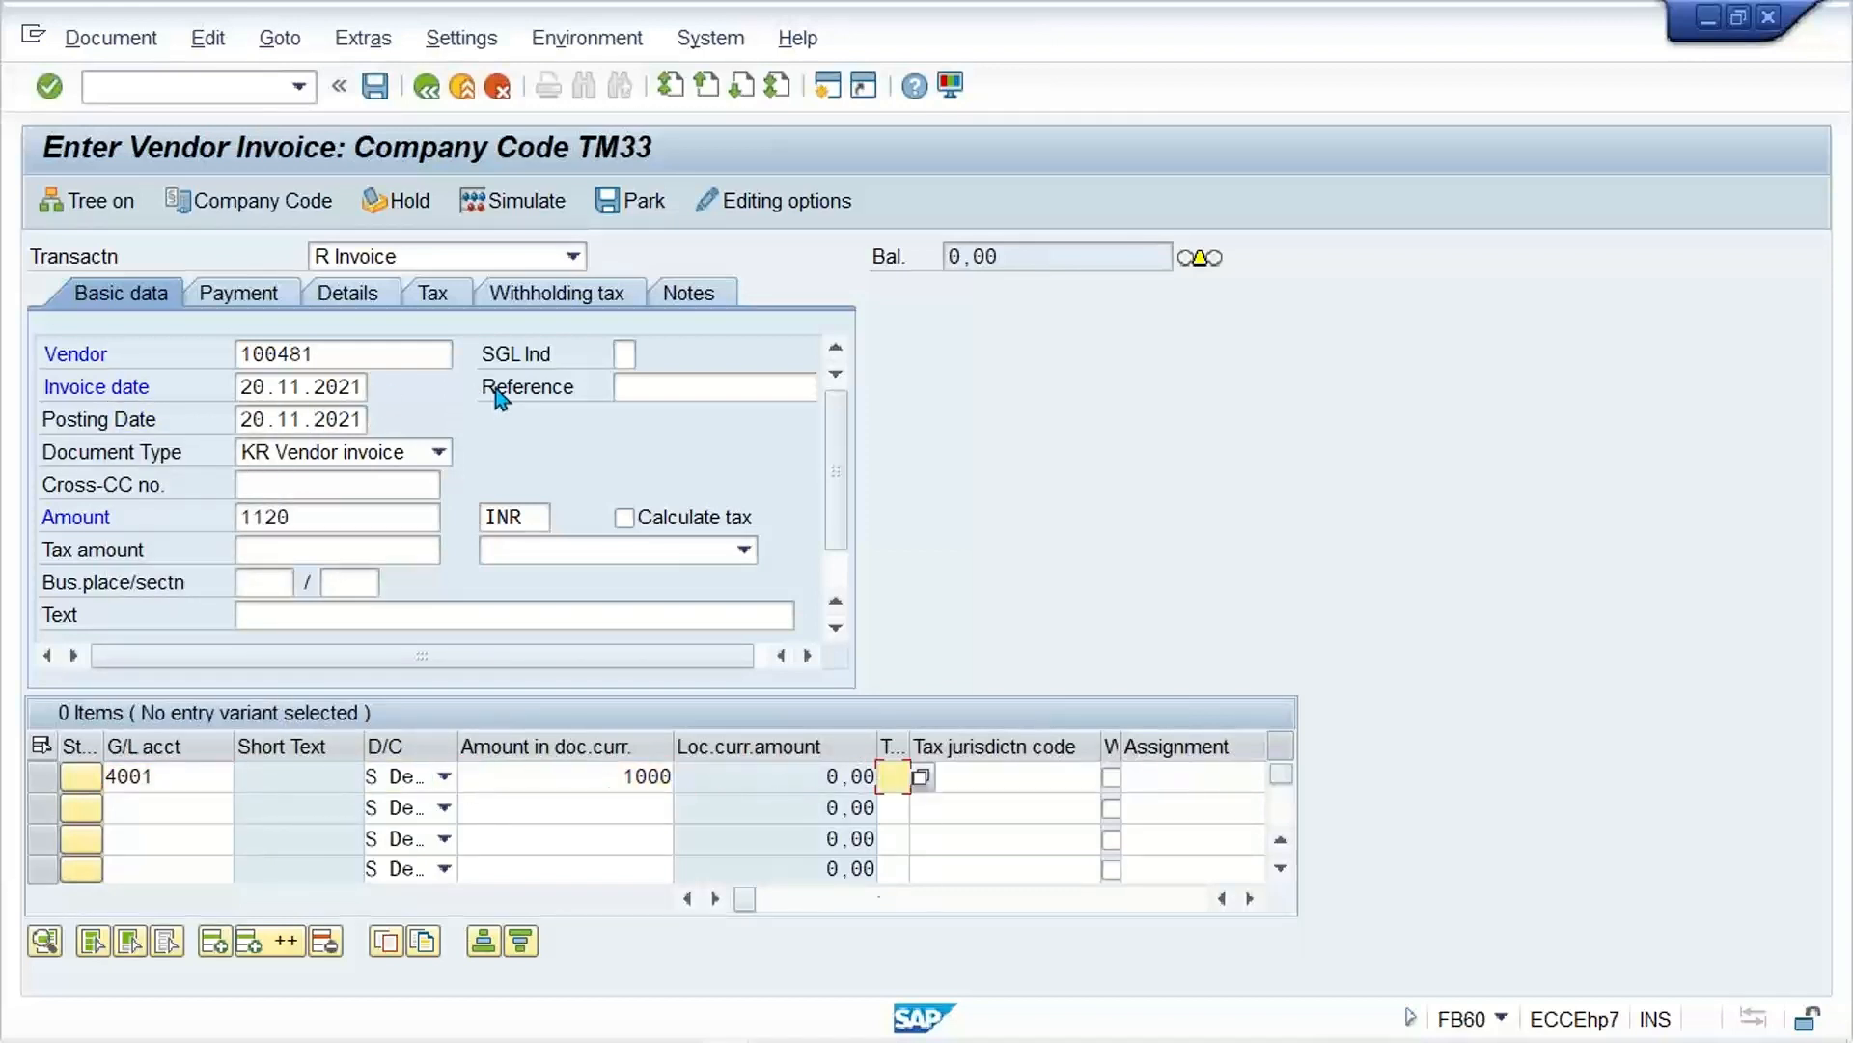
type("V3")
Step: Turn on tax calculation in the invoice header and choose tax code V3 (12% GST INPUT (NON DEDUCTIBLE))
left_click(688, 522)
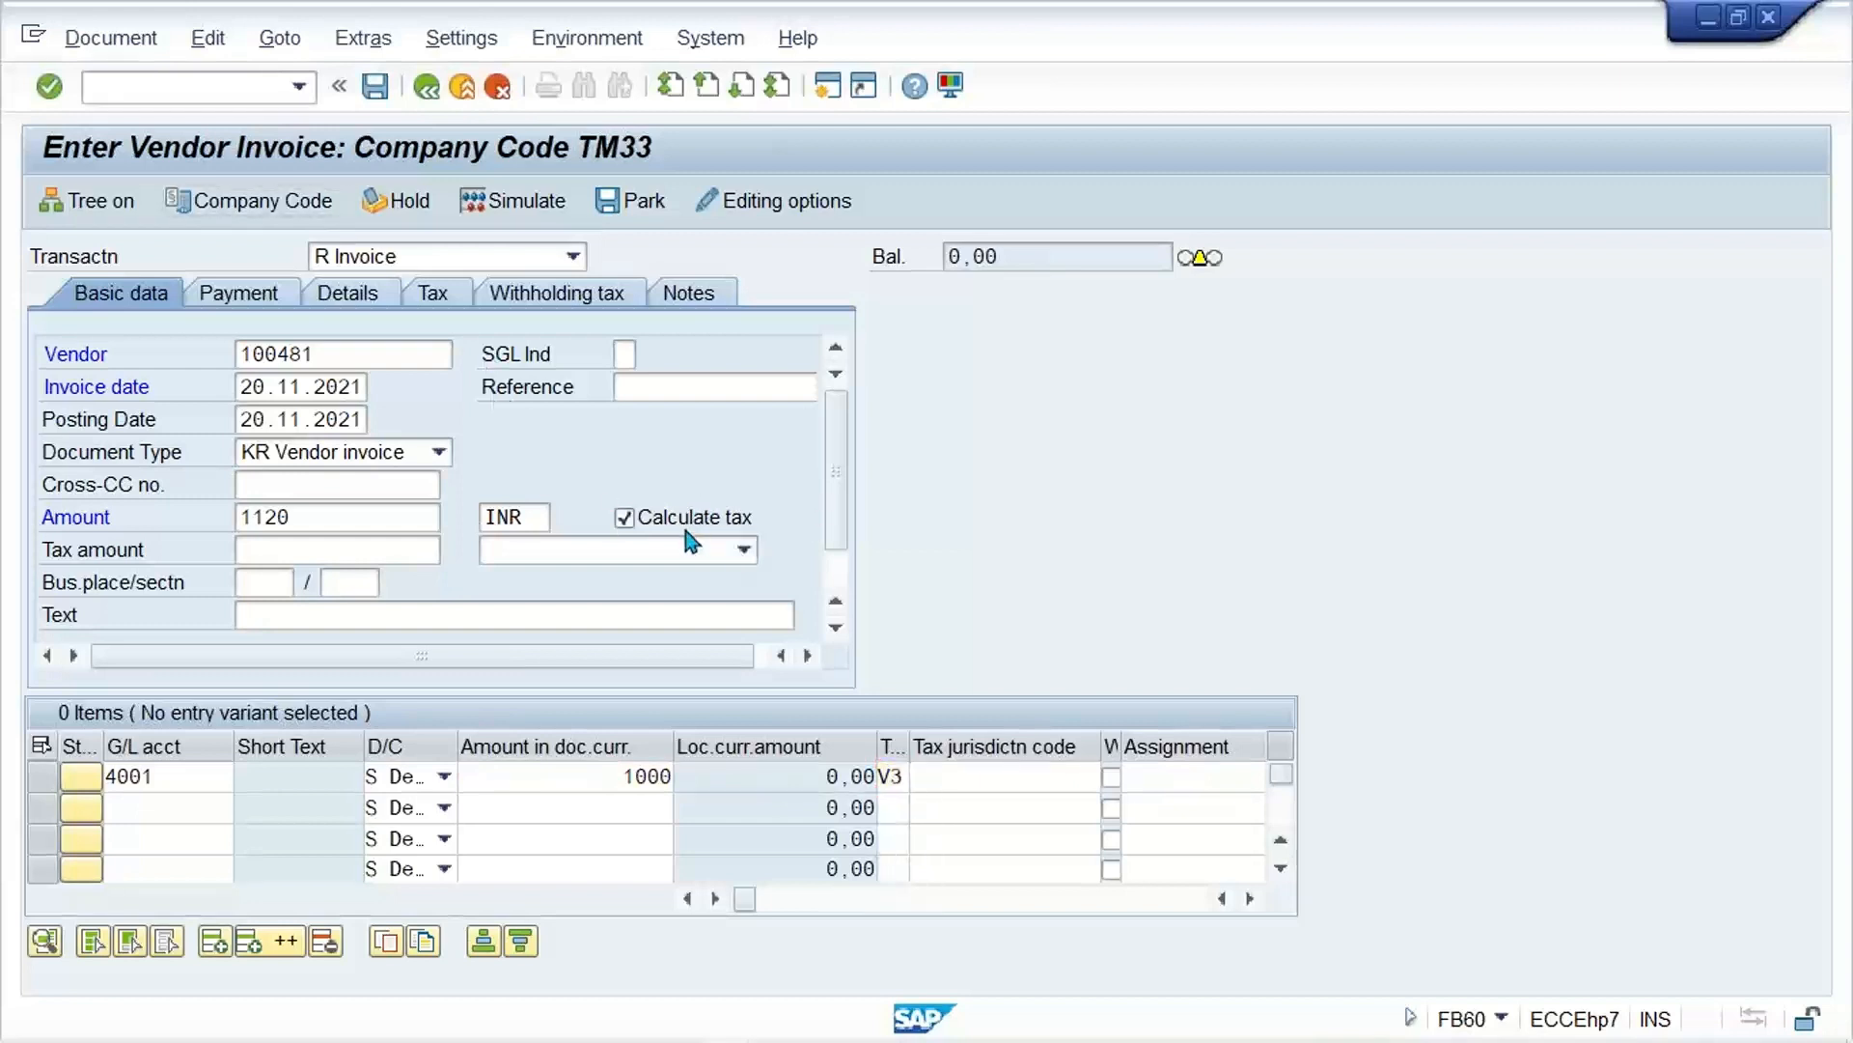
left_click(658, 551)
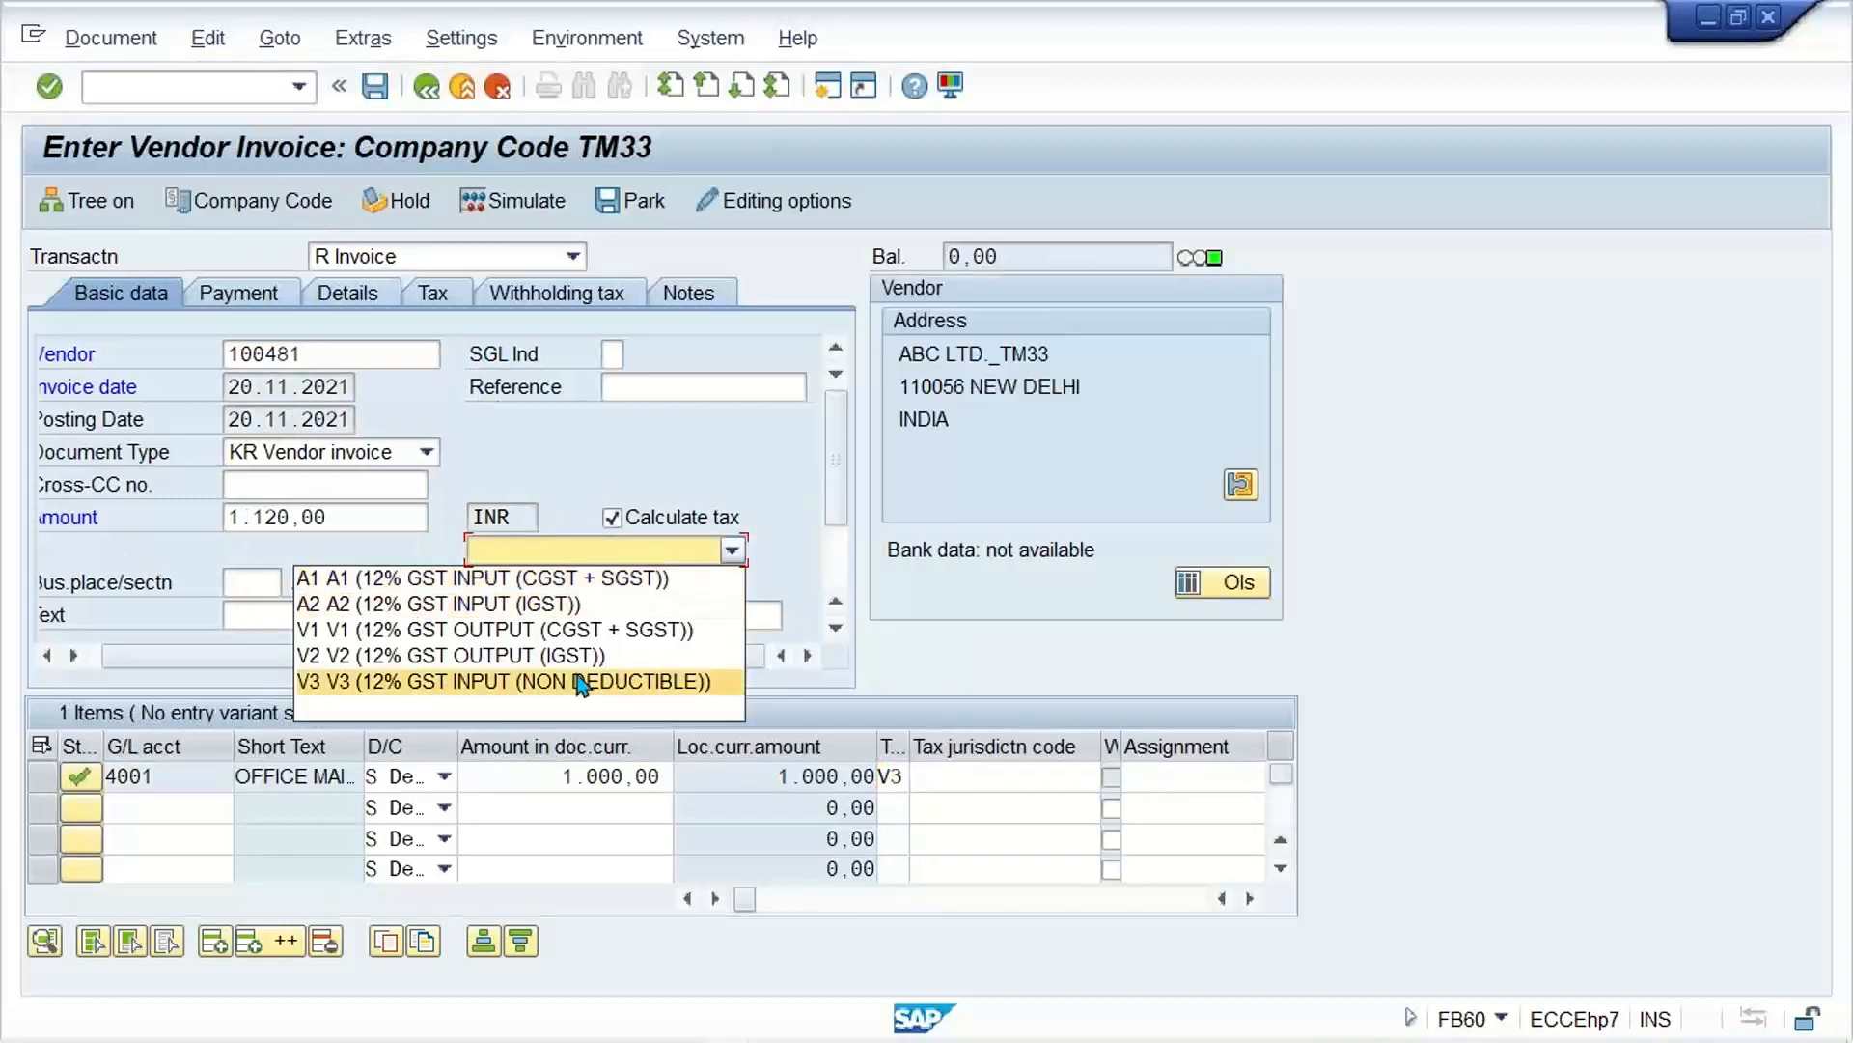
left_click(464, 683)
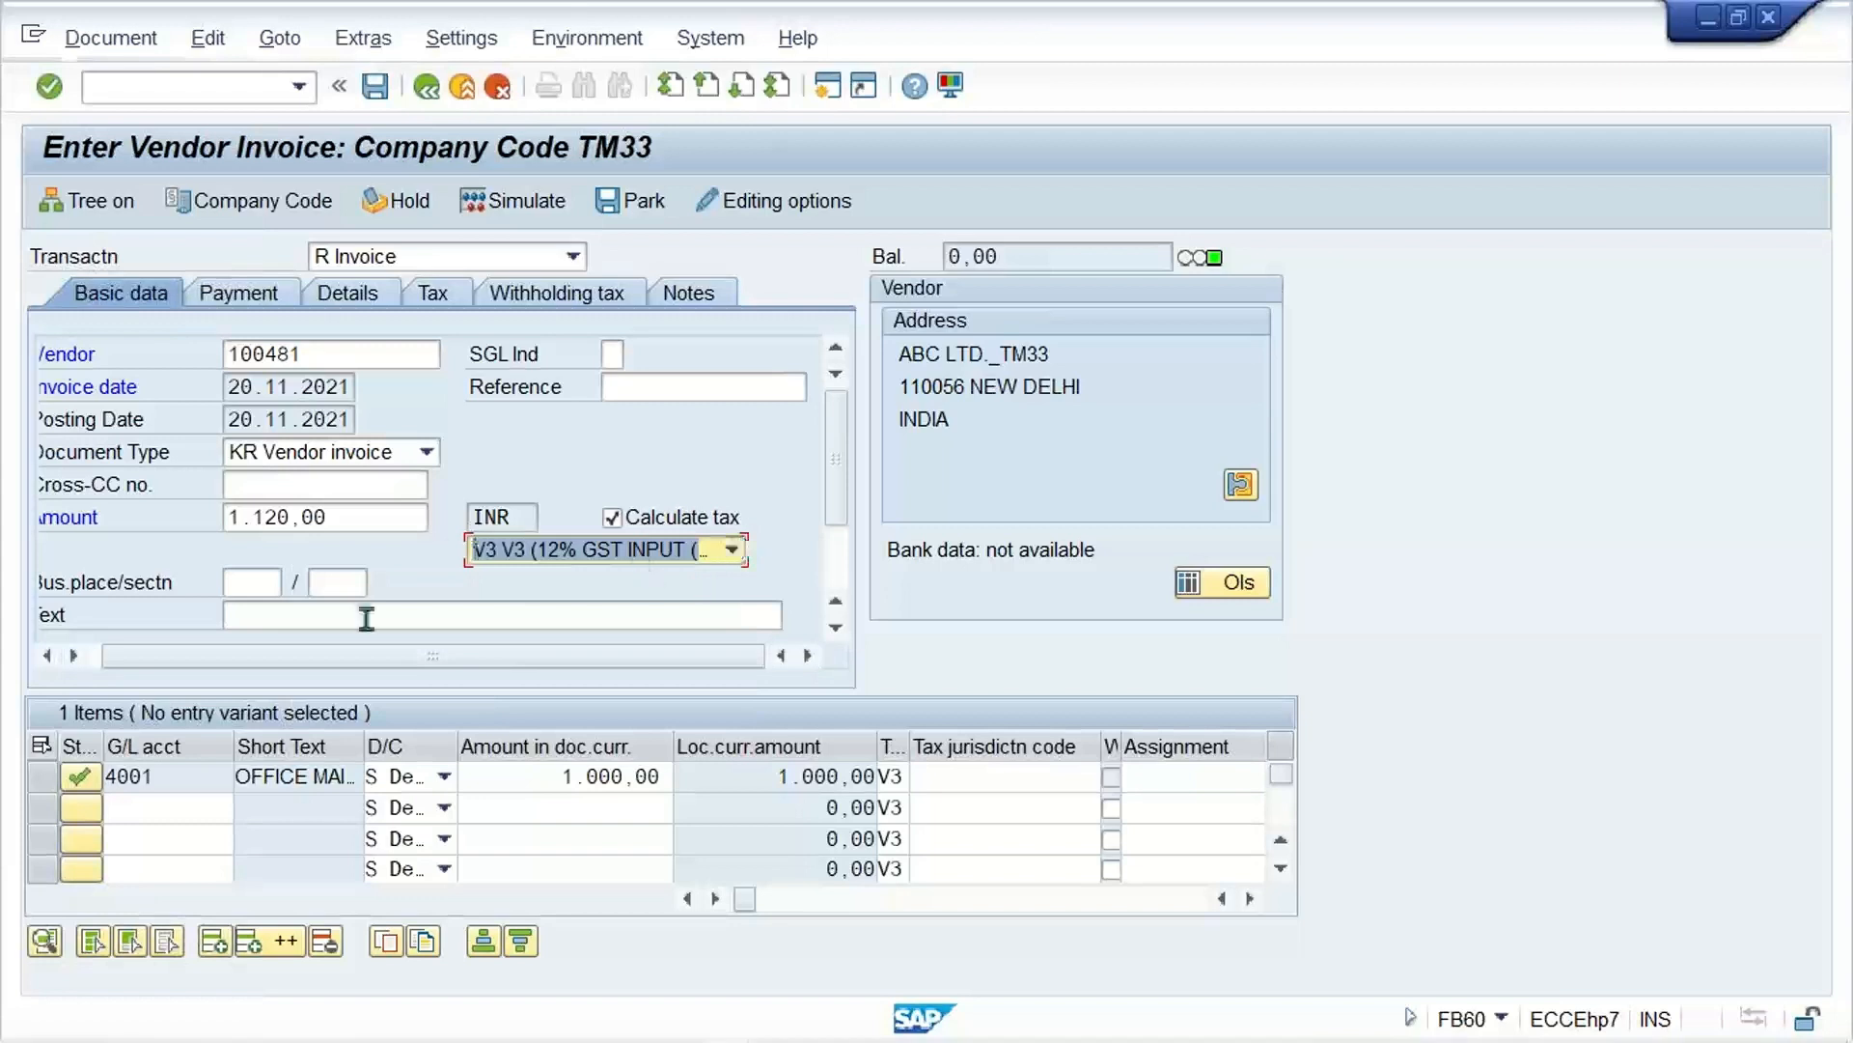
Step: Simulate the invoice and examine the OFFICE MAINTENANCE line in the document overview
left_click(510, 203)
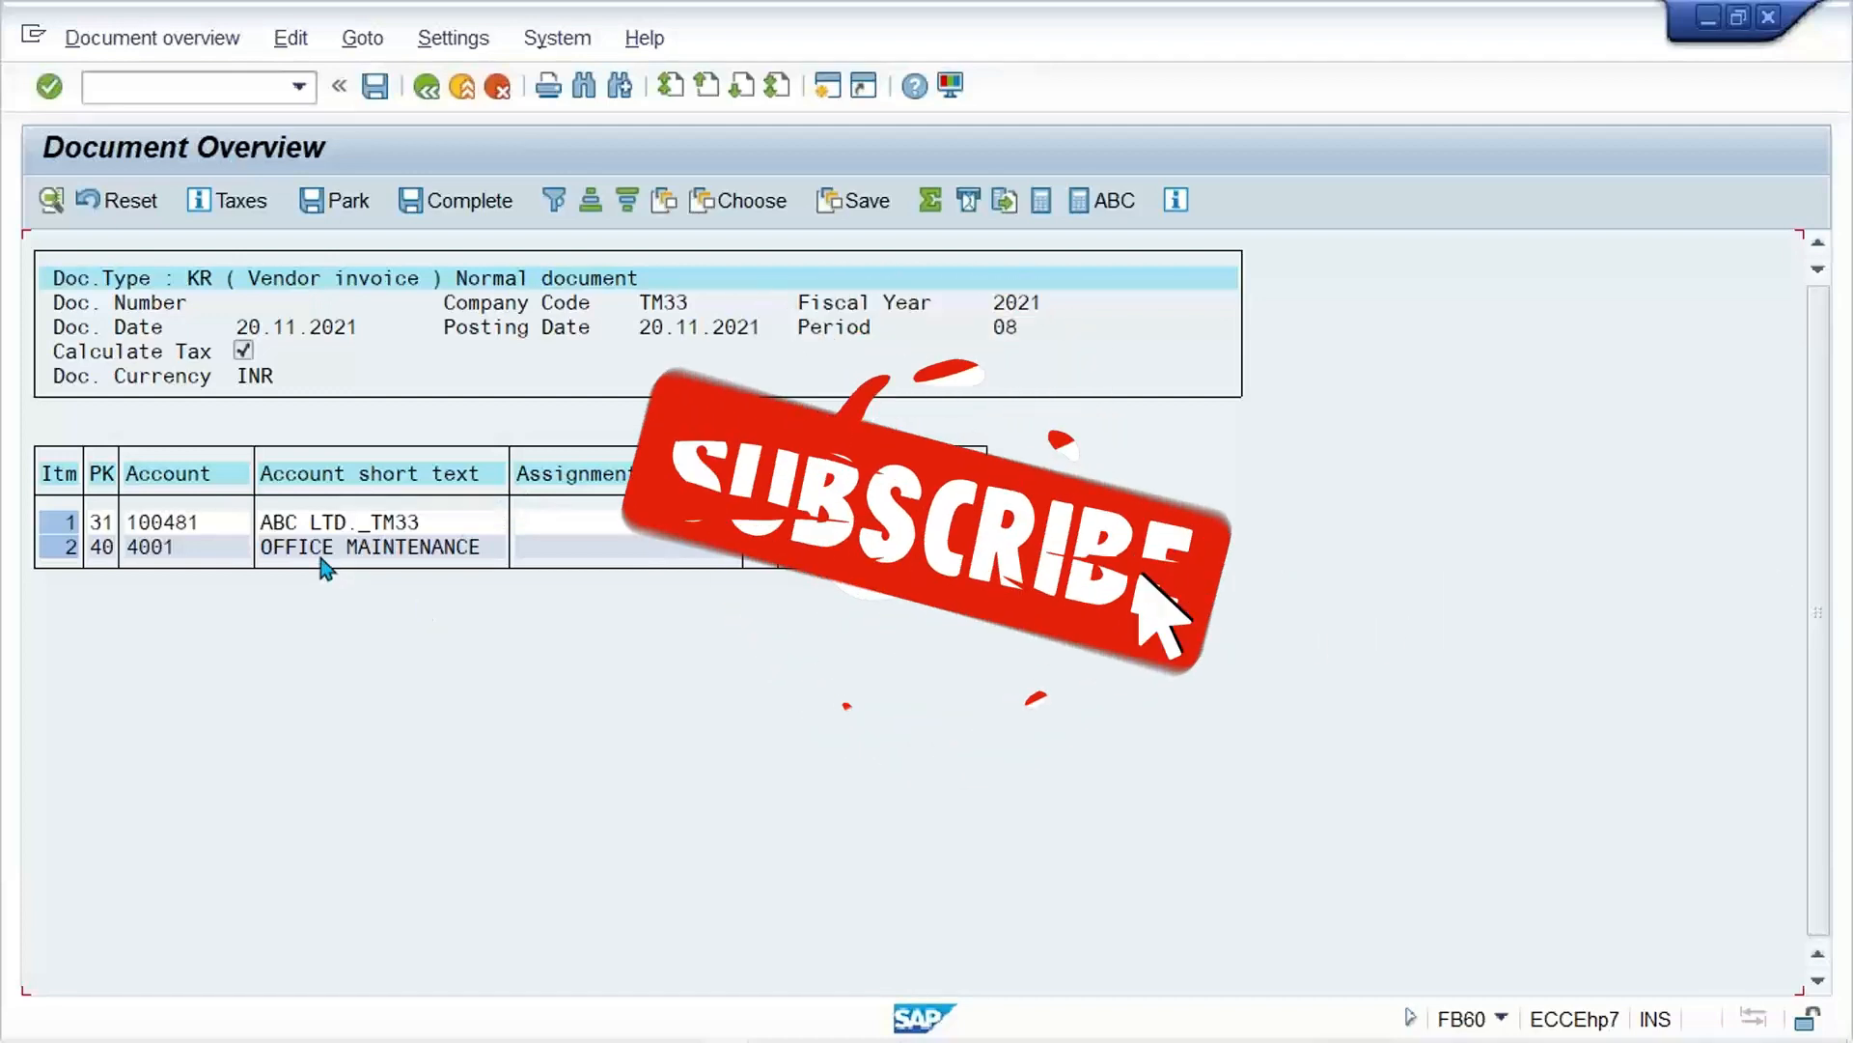
left_click(317, 553)
left_click(451, 552)
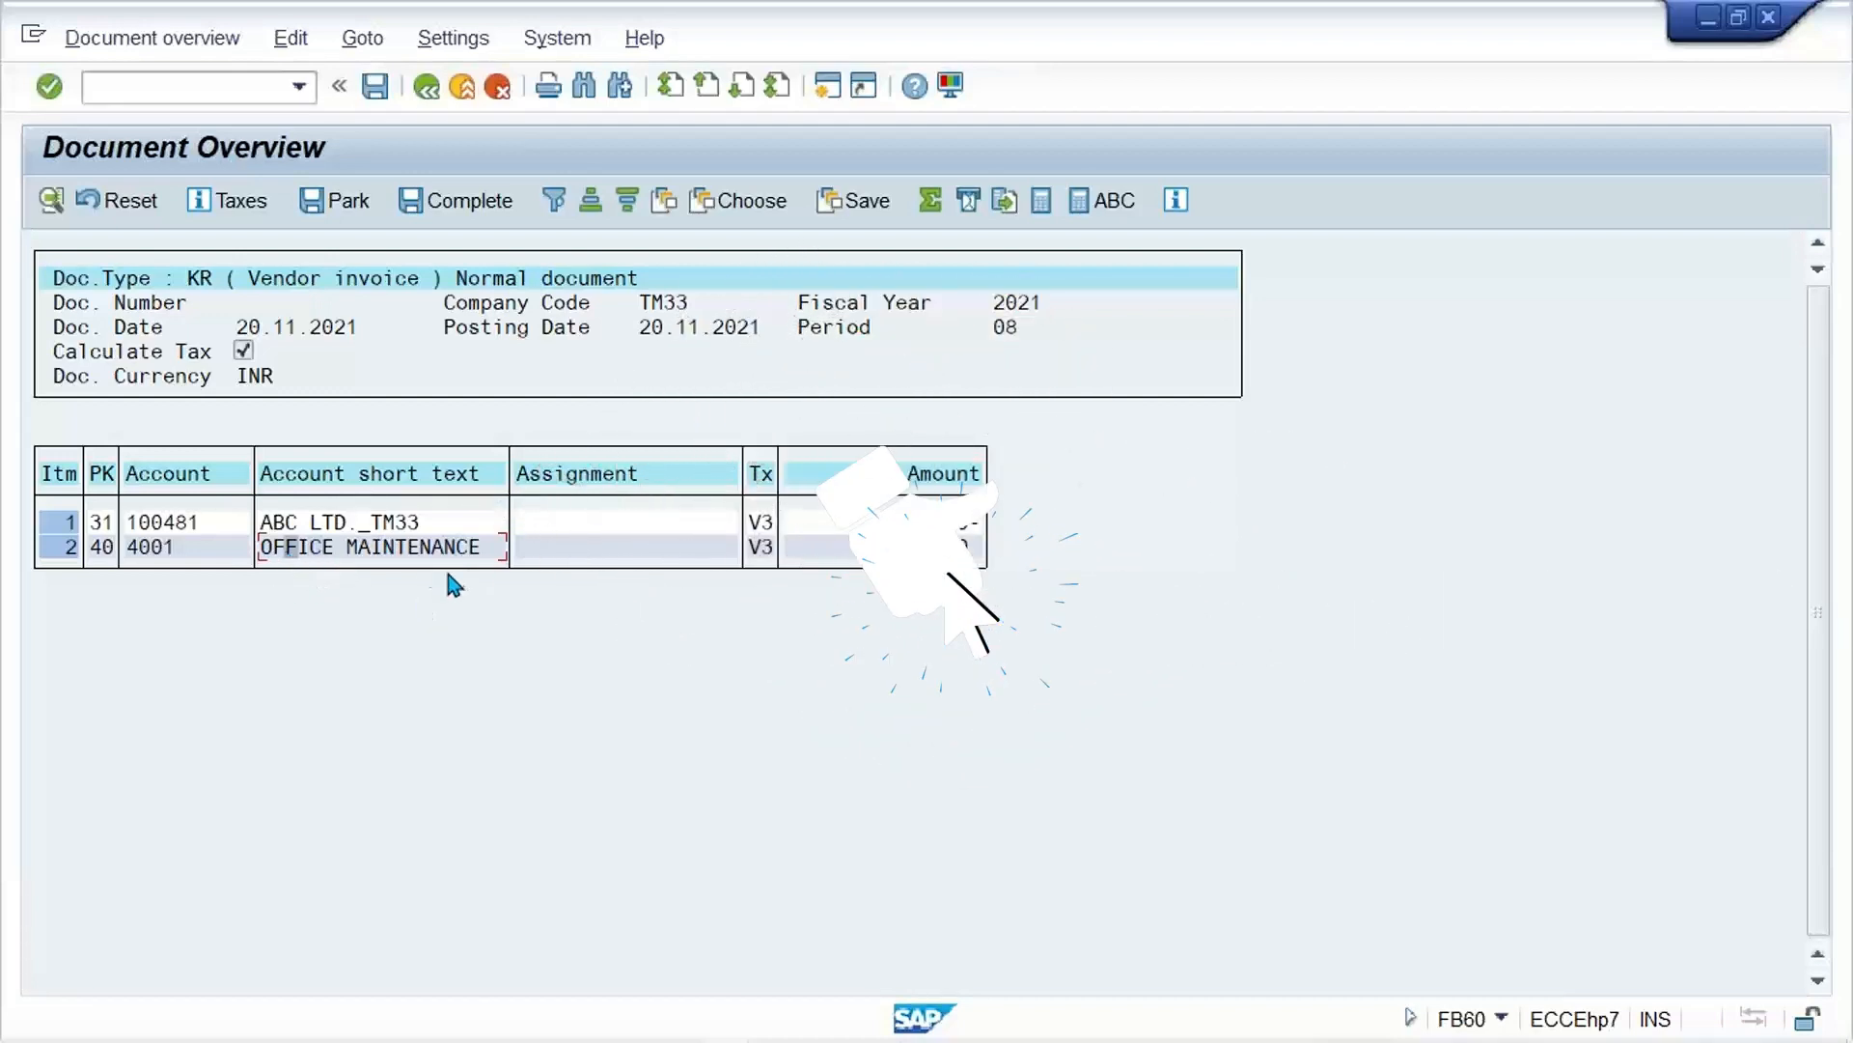